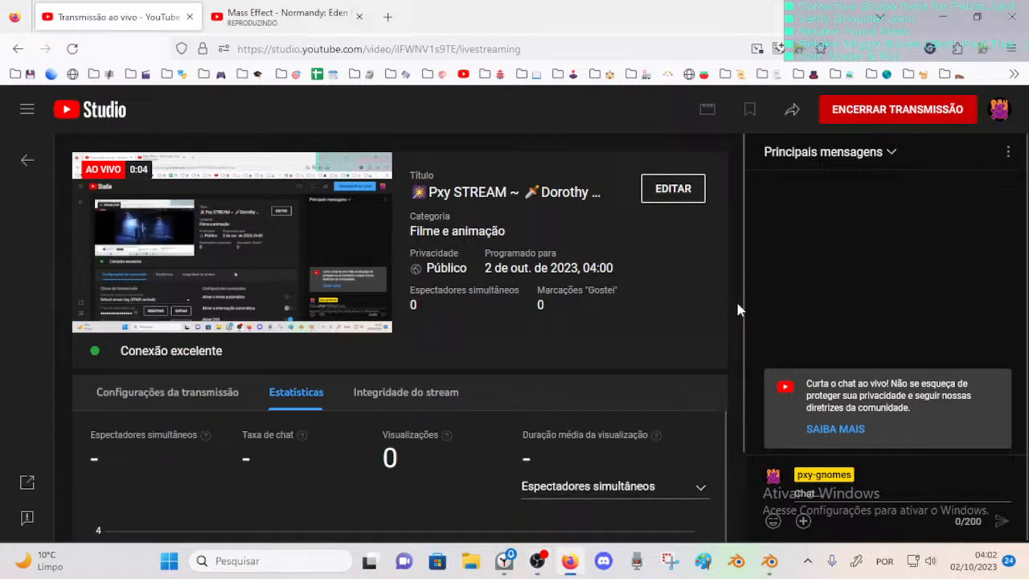
pyautogui.click(770, 560)
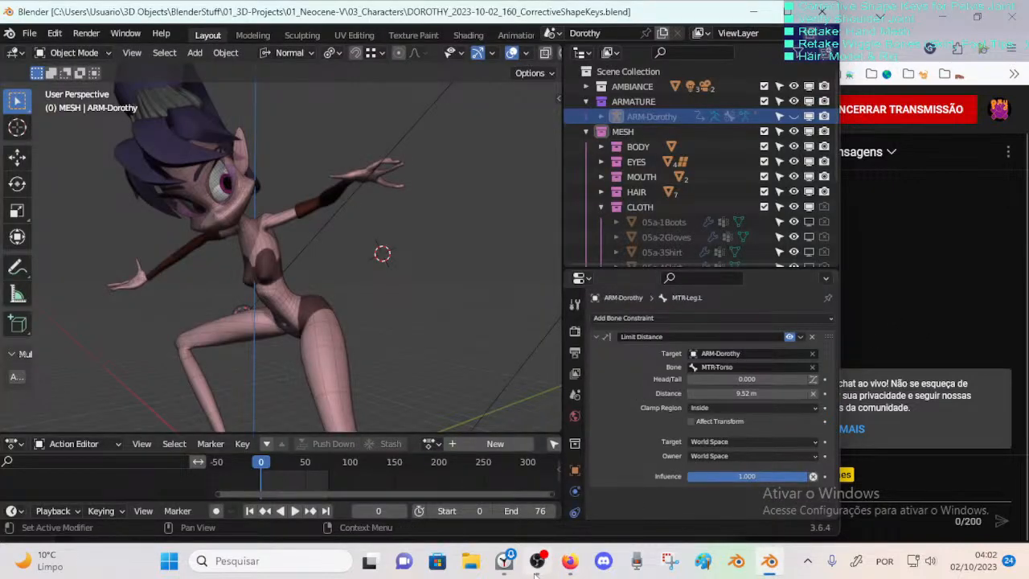
pyautogui.moveTo(538, 570)
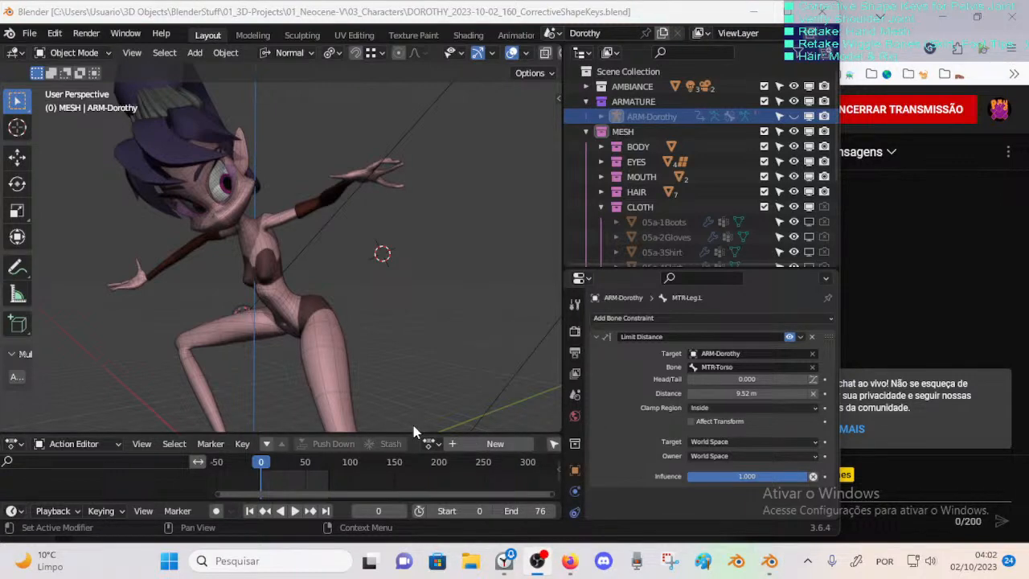
pyautogui.click(923, 283)
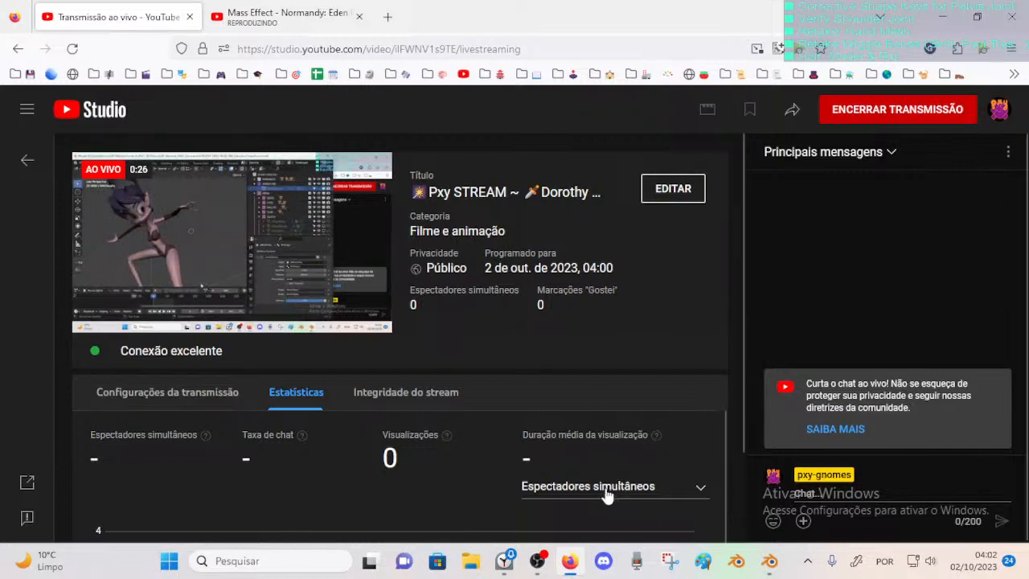
# Step: Set the system volume to 36 and check the Mass Effect music tab before returning to the live stream dashboard
pyautogui.click(932, 562)
pyautogui.click(872, 466)
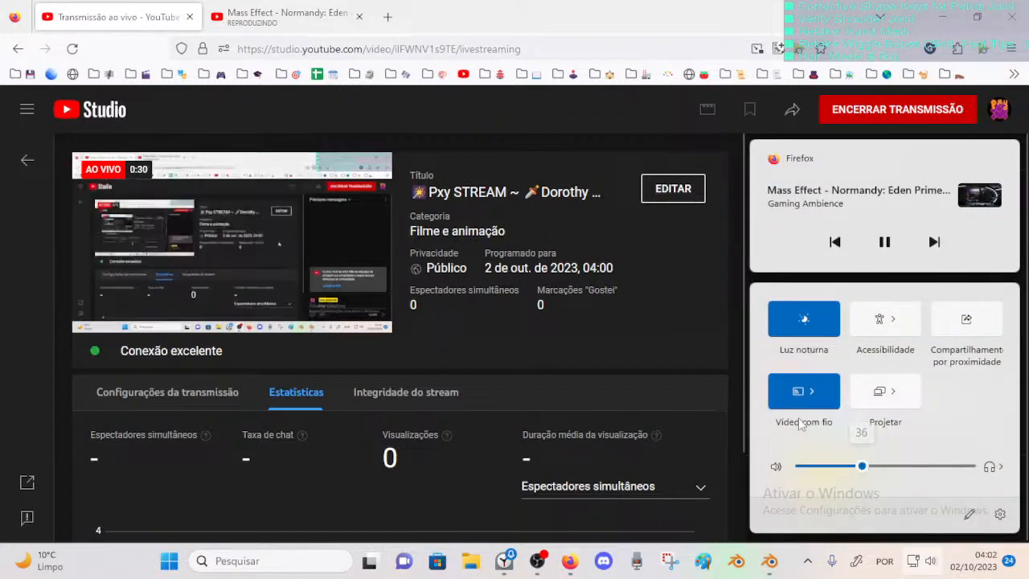
pyautogui.click(606, 303)
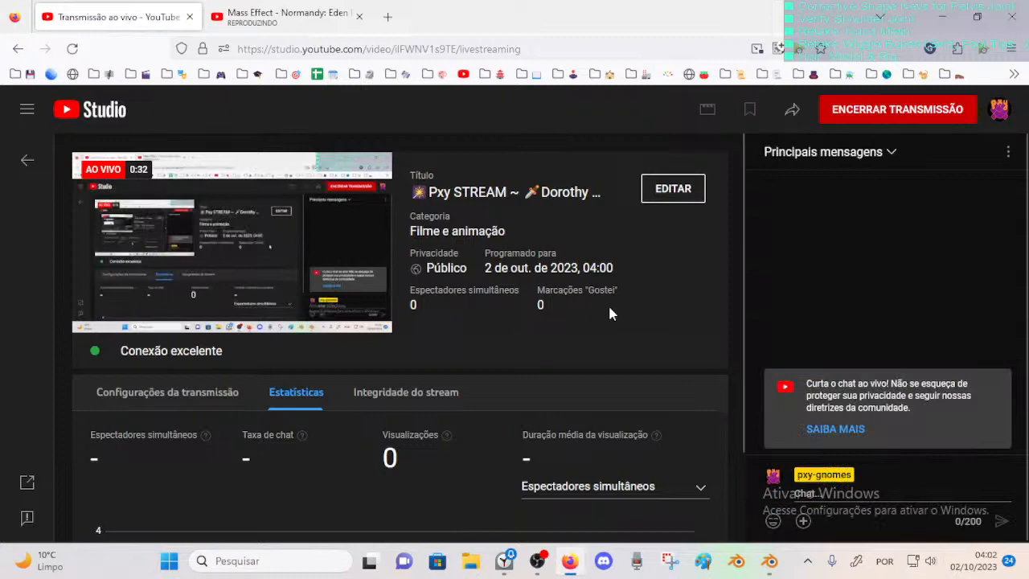
pyautogui.click(285, 16)
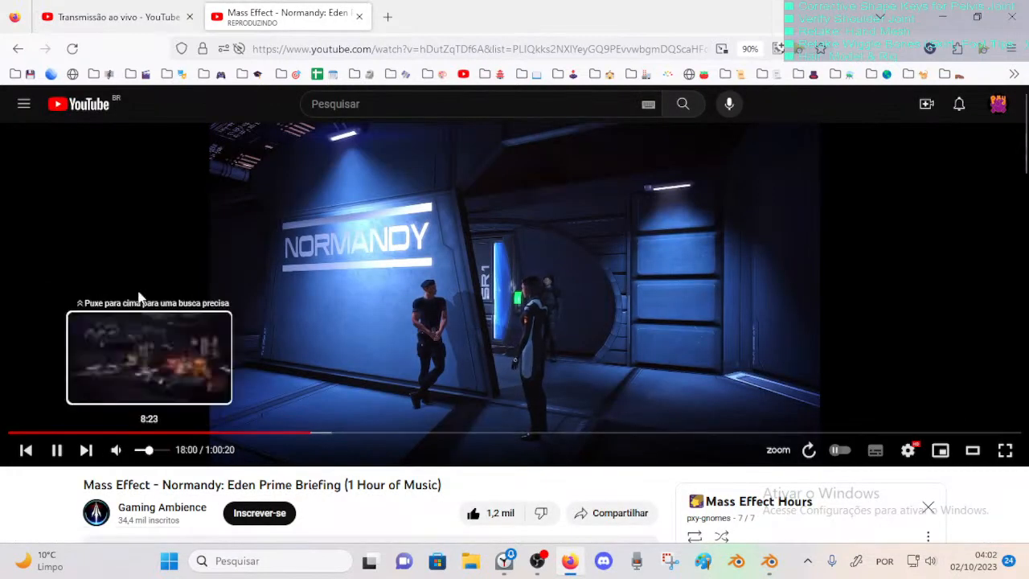
pyautogui.click(126, 4)
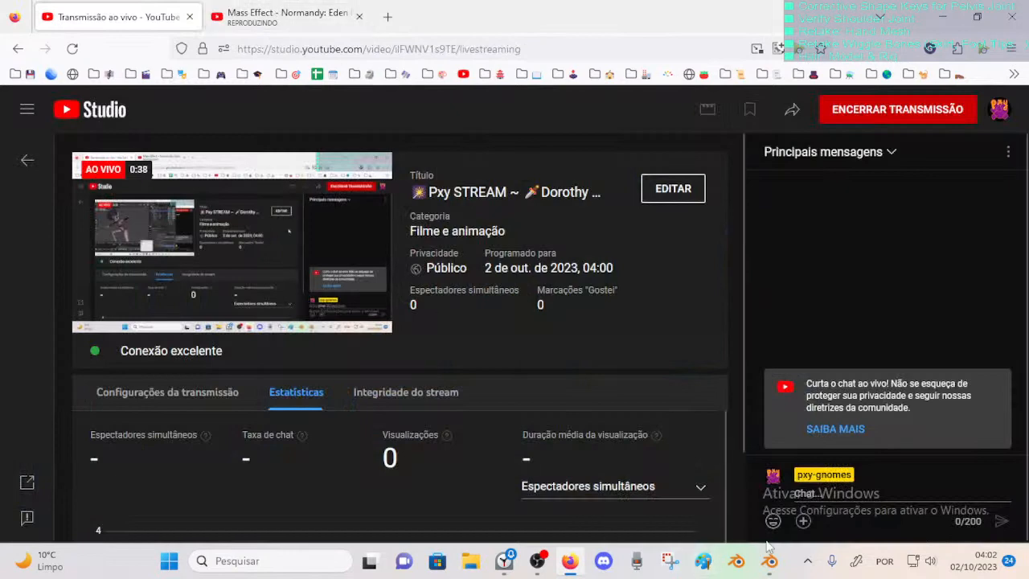
# Step: Switch to Blender and select the character's body mesh in the 3D viewport
pyautogui.click(777, 569)
pyautogui.moveTo(409, 283); pyautogui.dragTo(314, 308, button='middle')
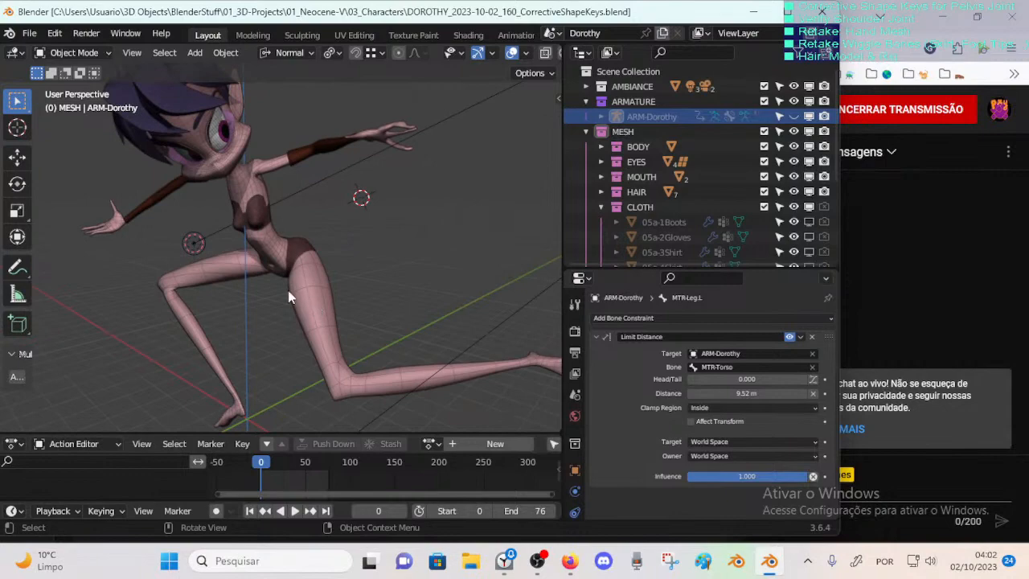
pyautogui.moveTo(291, 294); pyautogui.dragTo(371, 323, button='middle')
pyautogui.click(312, 267)
pyautogui.scroll(2, 367, 323)
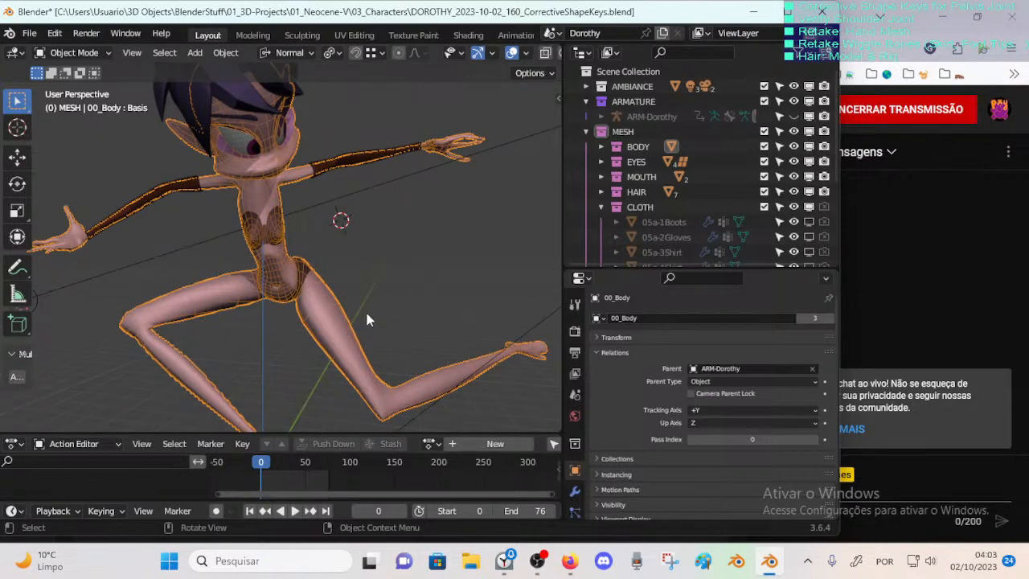
pyautogui.click(367, 319)
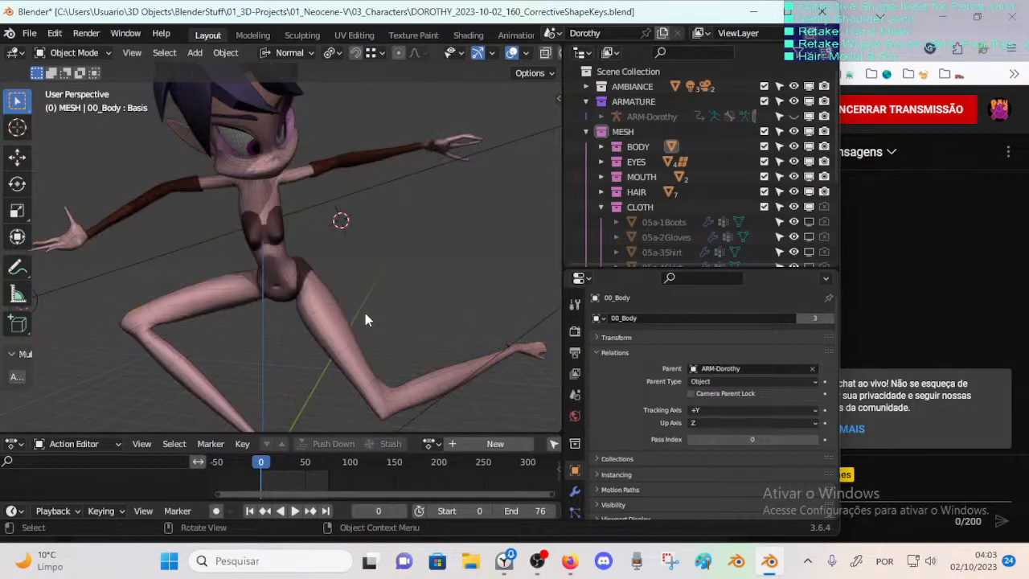
pyautogui.click(343, 297)
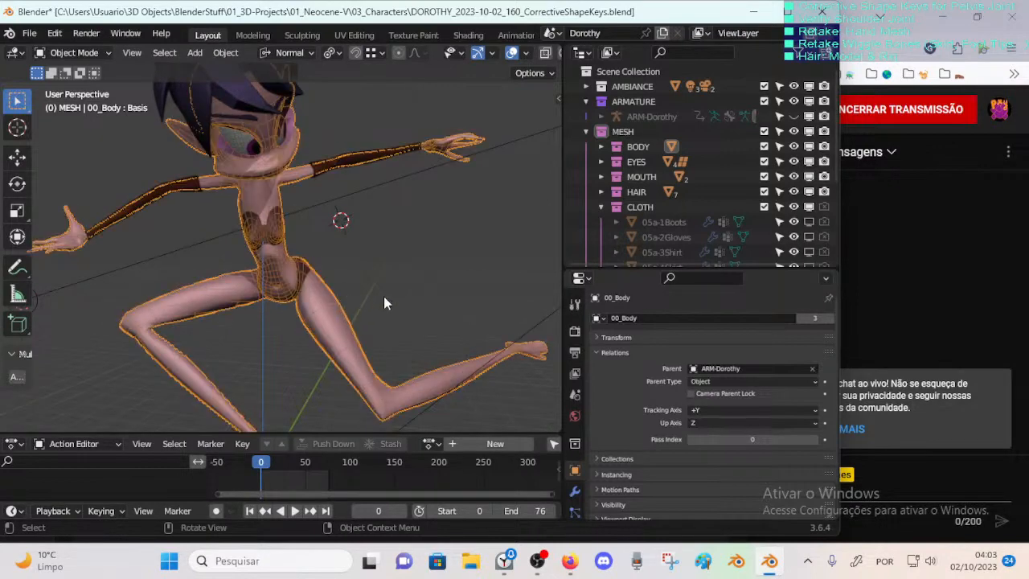
pyautogui.moveTo(384, 296); pyautogui.dragTo(335, 303, button='middle')
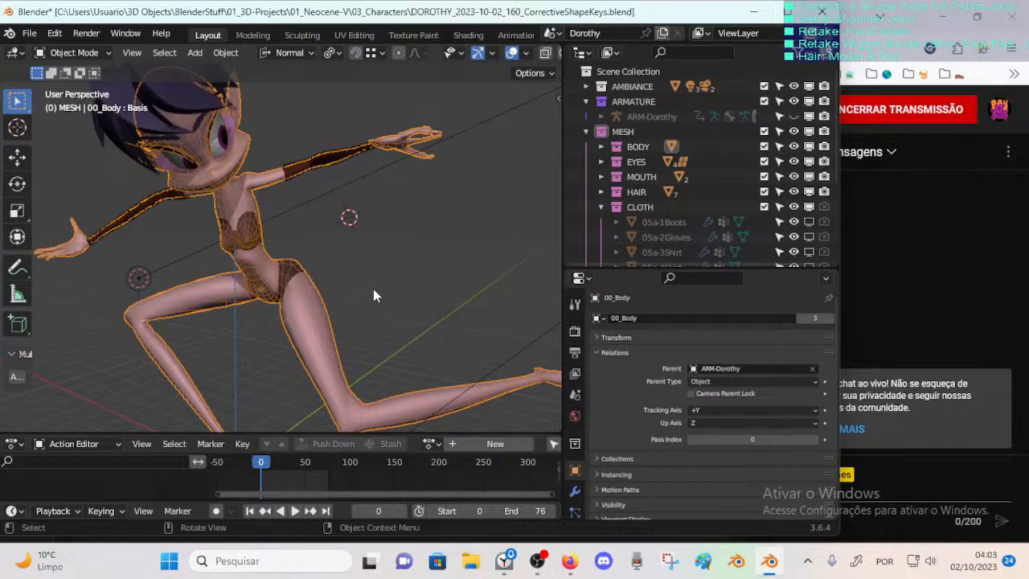
pyautogui.click(373, 295)
pyautogui.click(314, 309)
# Step: View the body mesh in Edit Mode and return to Object Mode
pyautogui.press('Tab')
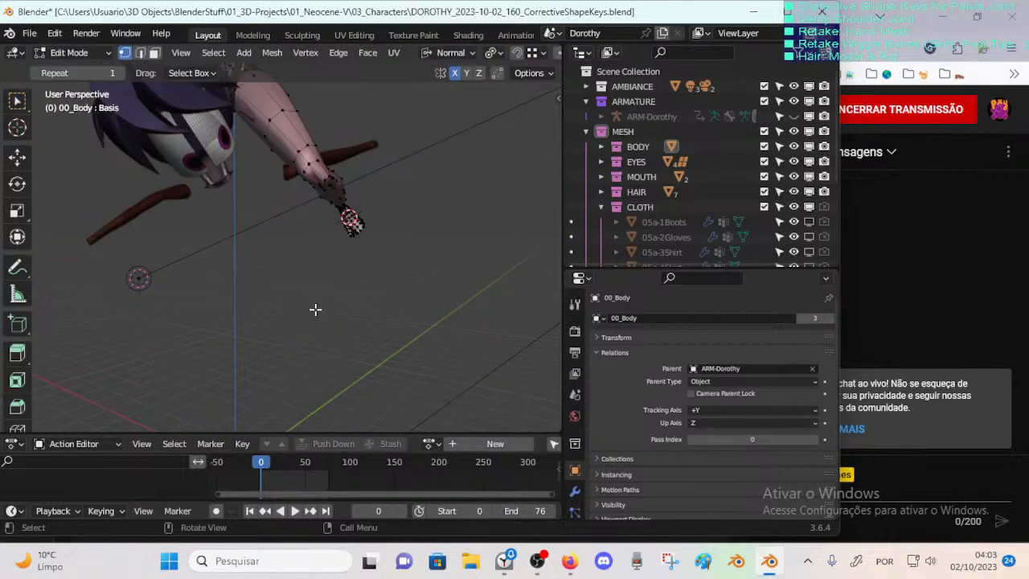
pyautogui.moveTo(314, 308); pyautogui.dragTo(280, 291, button='middle')
pyautogui.press('Tab')
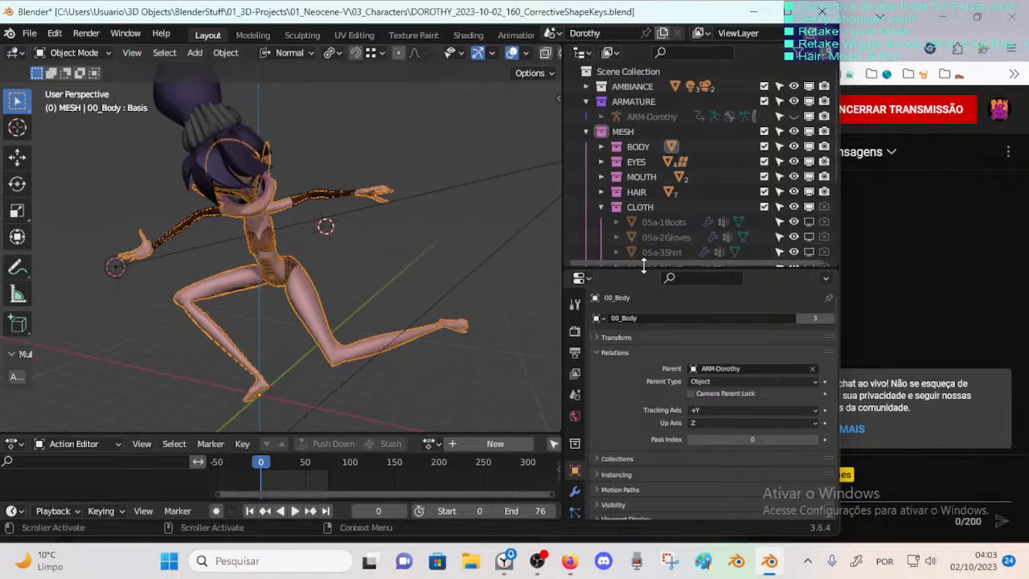
# Step: Enlarge the Properties editor upward, then unhide and select the ARM-Dorothy armature
pyautogui.moveTo(643, 269); pyautogui.dragTo(643, 235)
pyautogui.moveTo(334, 279)
pyautogui.mouseDown(button='middle')
pyautogui.moveTo(248, 292)
pyautogui.moveTo(321, 291)
pyautogui.mouseUp(button='middle')
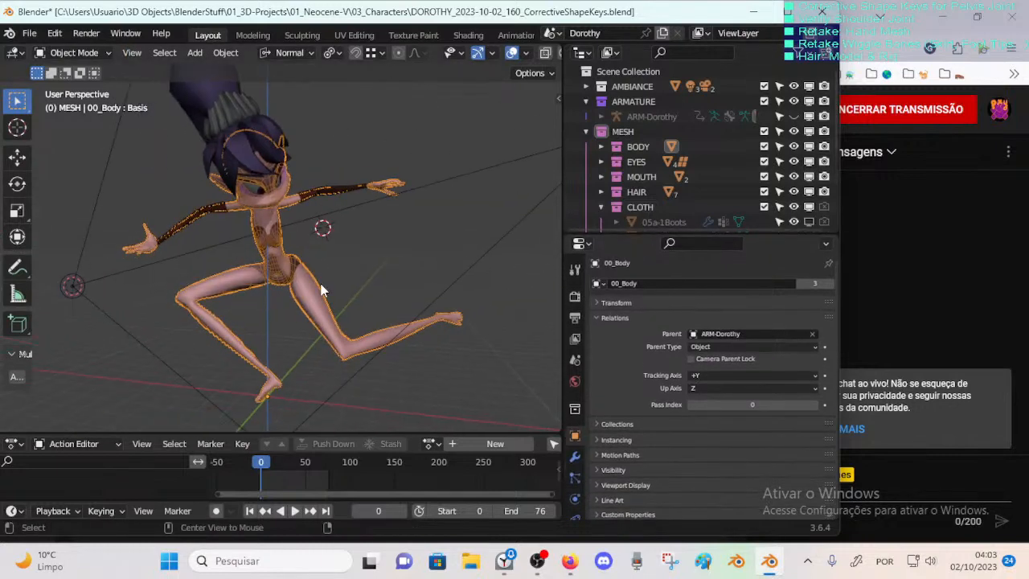
pyautogui.hotkey('alt', 'h')
pyautogui.click(300, 237)
# Step: Clear the location and rotation of all ARM-Dorothy bones in Pose Mode and return to Object Mode
pyautogui.hotkey('ctrl', 'Tab')
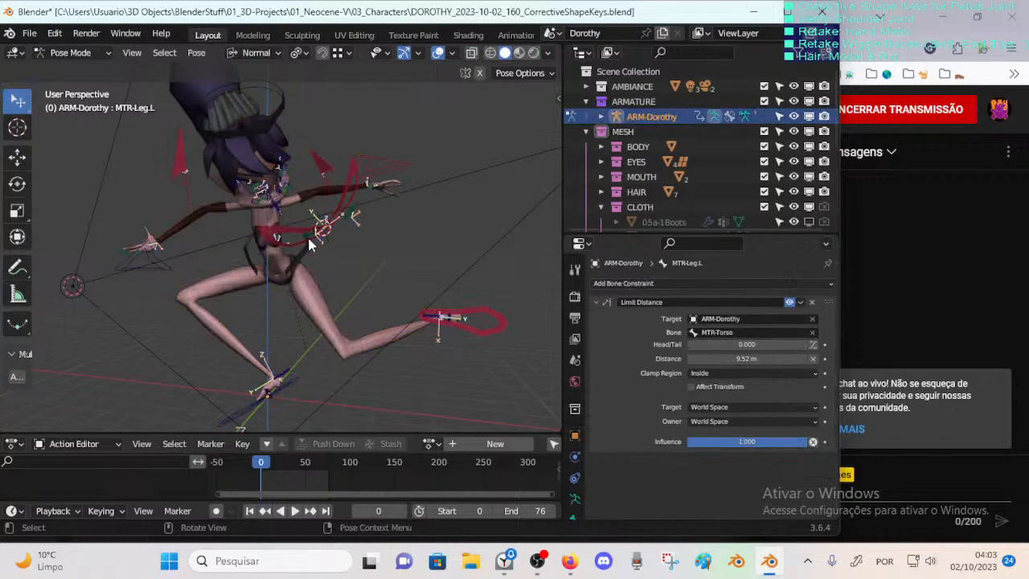
pyautogui.press('a')
pyautogui.hotkey('alt', 'g')
pyautogui.hotkey('alt', 'r')
pyautogui.hotkey('ctrl', 'Tab')
# Step: Examine the reset character's hips, torso and shoulders from several angles
pyautogui.moveTo(308, 238); pyautogui.dragTo(313, 291, button='middle')
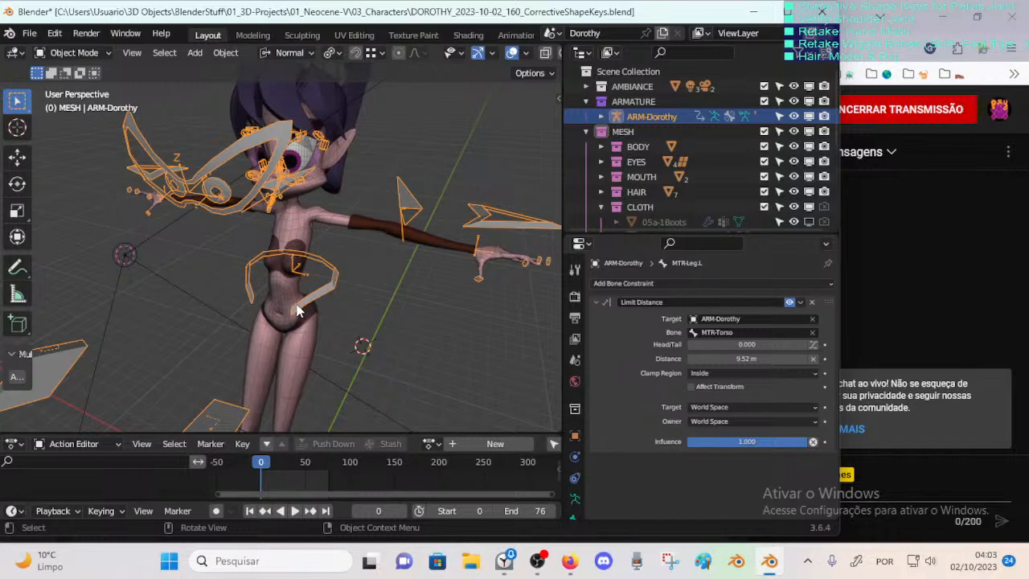
pyautogui.moveTo(298, 311); pyautogui.dragTo(298, 299, button='middle')
pyautogui.moveTo(339, 326); pyautogui.dragTo(247, 320, button='middle')
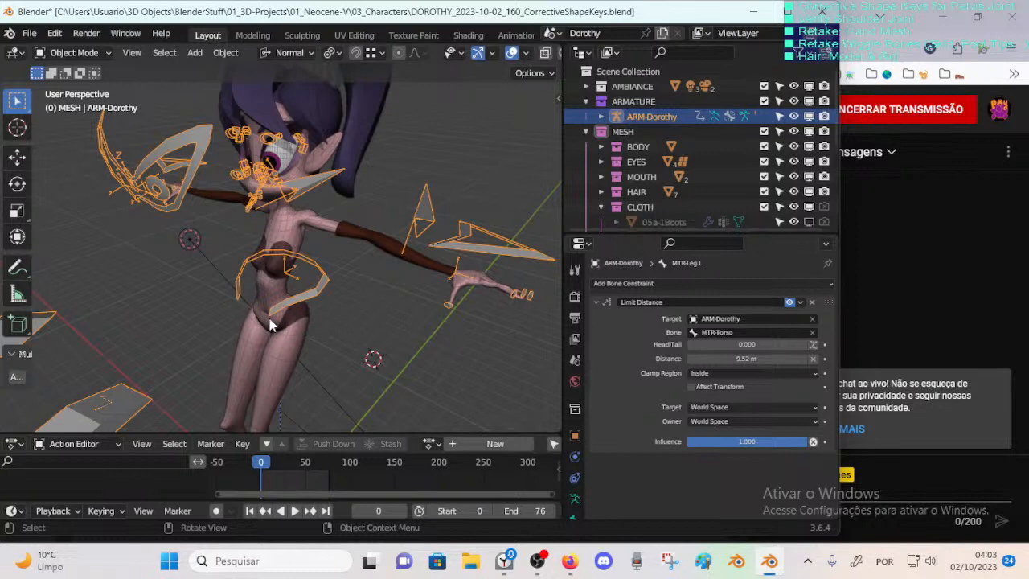
pyautogui.moveTo(264, 328); pyautogui.dragTo(313, 295, button='middle')
pyautogui.moveTo(330, 330); pyautogui.dragTo(308, 314, button='middle')
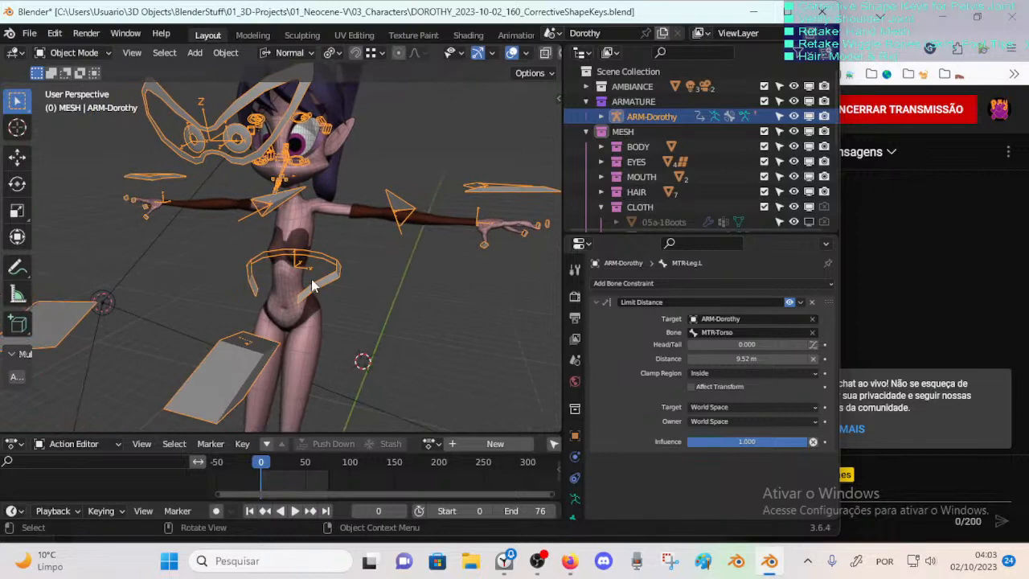
pyautogui.moveTo(341, 262)
pyautogui.mouseDown(button='middle')
pyautogui.moveTo(418, 267)
pyautogui.moveTo(365, 255)
pyautogui.moveTo(341, 264)
pyautogui.mouseUp(button='middle')
pyautogui.scroll(1, 419, 267)
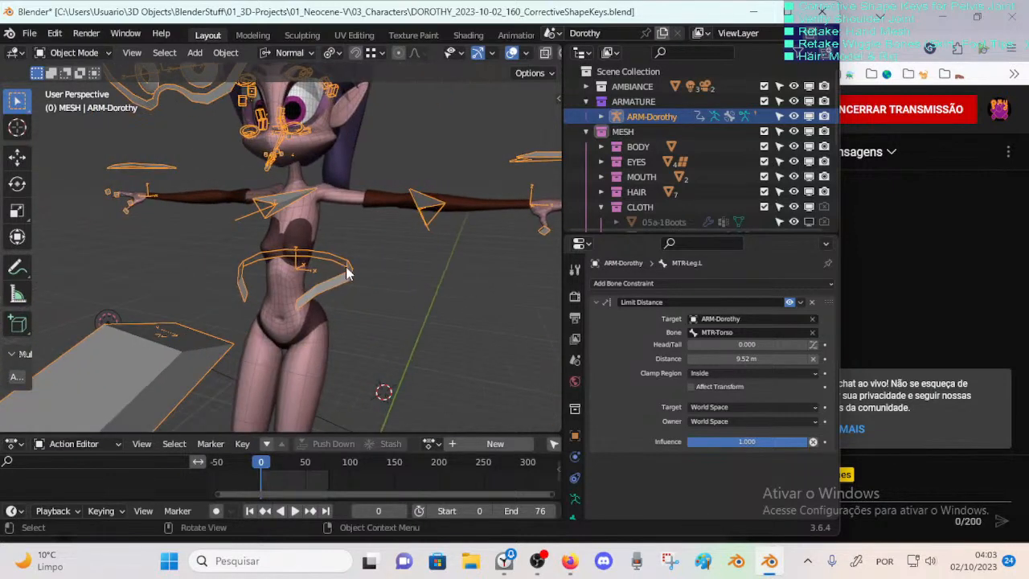
pyautogui.moveTo(345, 274); pyautogui.dragTo(328, 311, button='middle')
pyautogui.scroll(4, 322, 286)
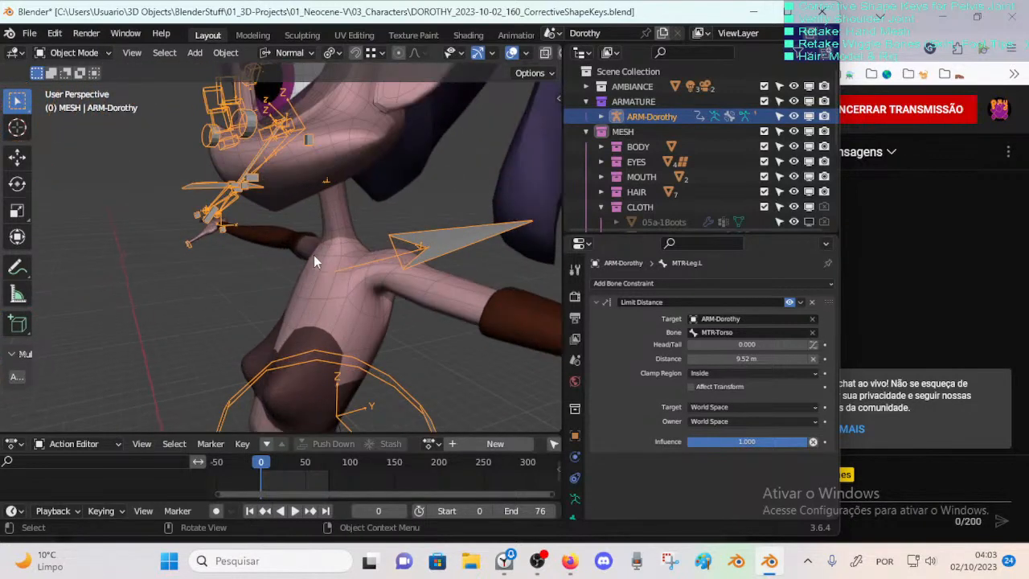
pyautogui.scroll(-4, 233, 217)
pyautogui.moveTo(251, 247); pyautogui.dragTo(349, 278, button='middle')
pyautogui.moveTo(278, 323); pyautogui.dragTo(420, 338, button='middle')
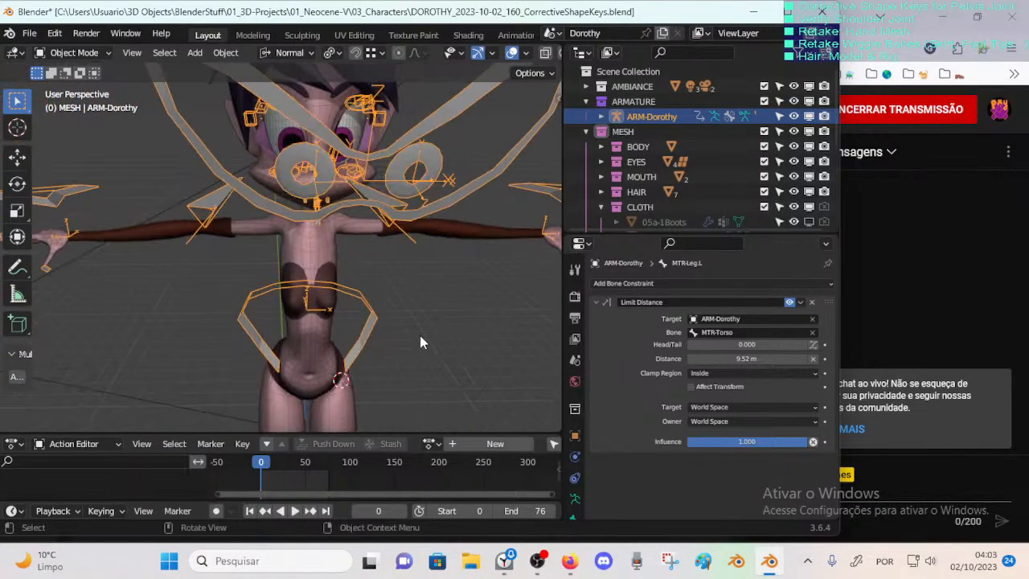
# Step: Move the MTR-Leg.L control bone outward and upward in Pose Mode so the left knee bends
pyautogui.scroll(-5, 362, 321)
pyautogui.moveTo(349, 276); pyautogui.dragTo(318, 367, button='middle')
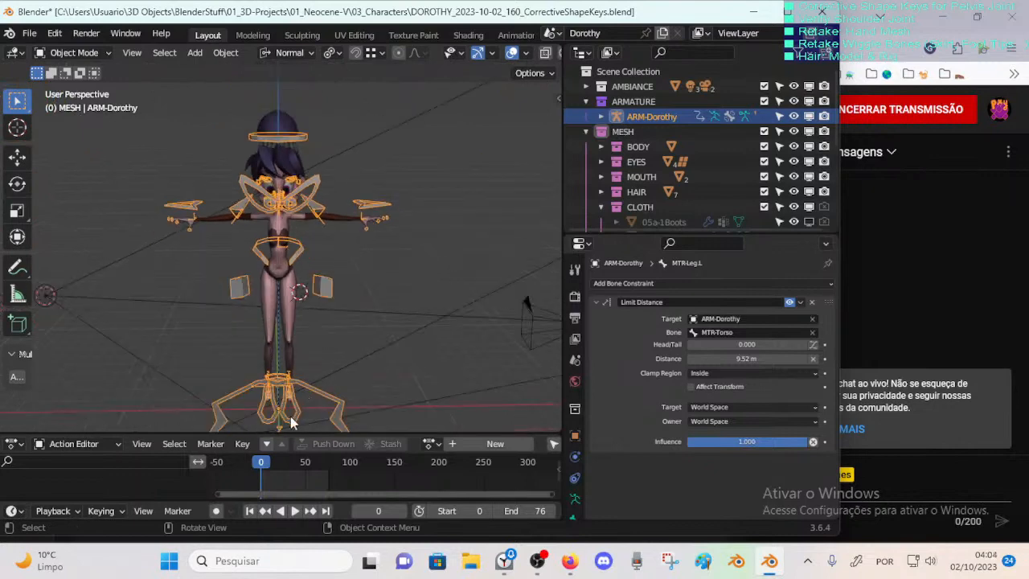
pyautogui.hotkey('ctrl', 'Tab')
pyautogui.press('g')
pyautogui.click(387, 356)
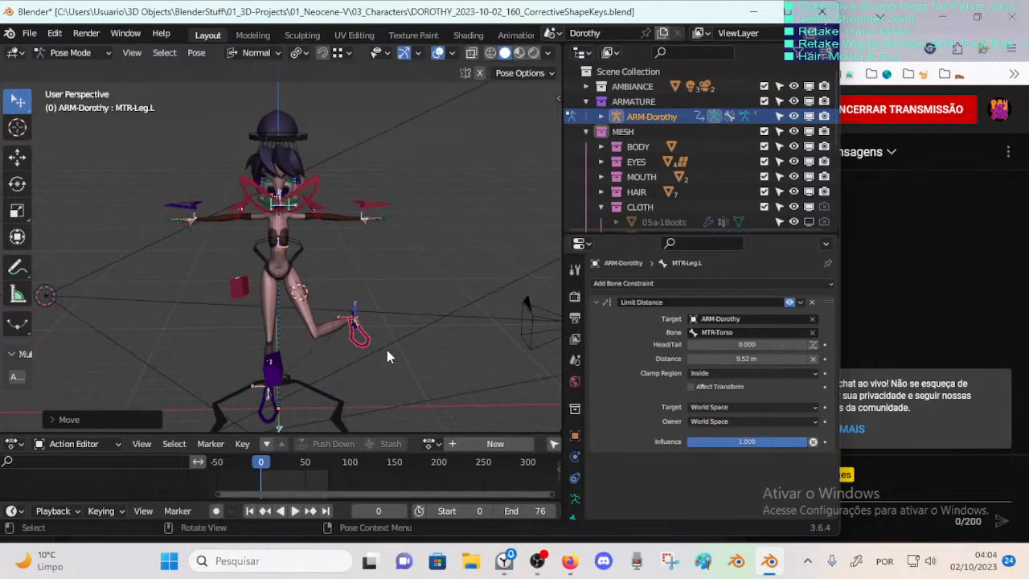
pyautogui.press('g')
pyautogui.click(380, 354)
# Step: Search the add-on preferences for RBF, review the RBF Nodes add-on's details and close the preferences
pyautogui.click(54, 33)
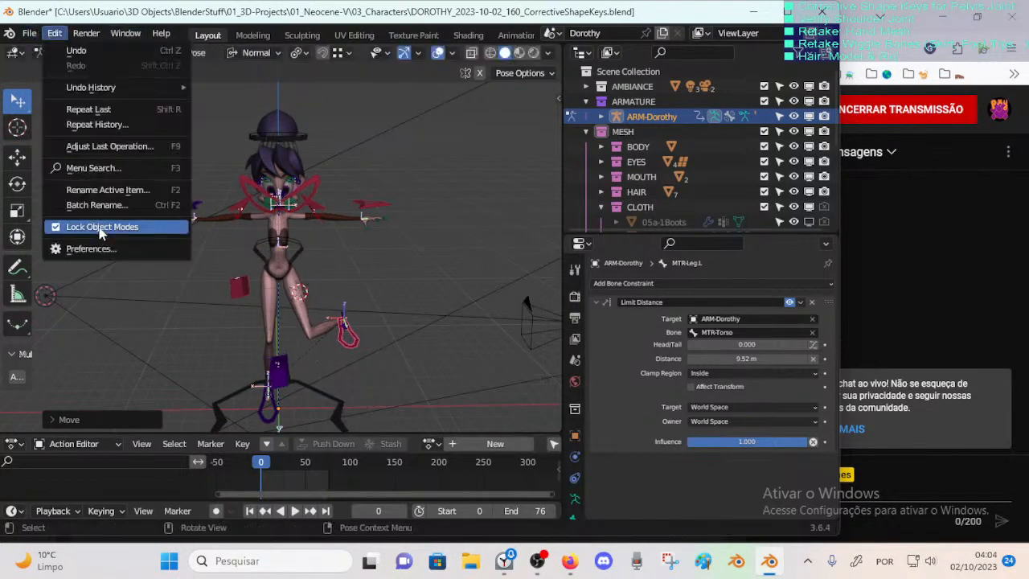
pyautogui.click(90, 249)
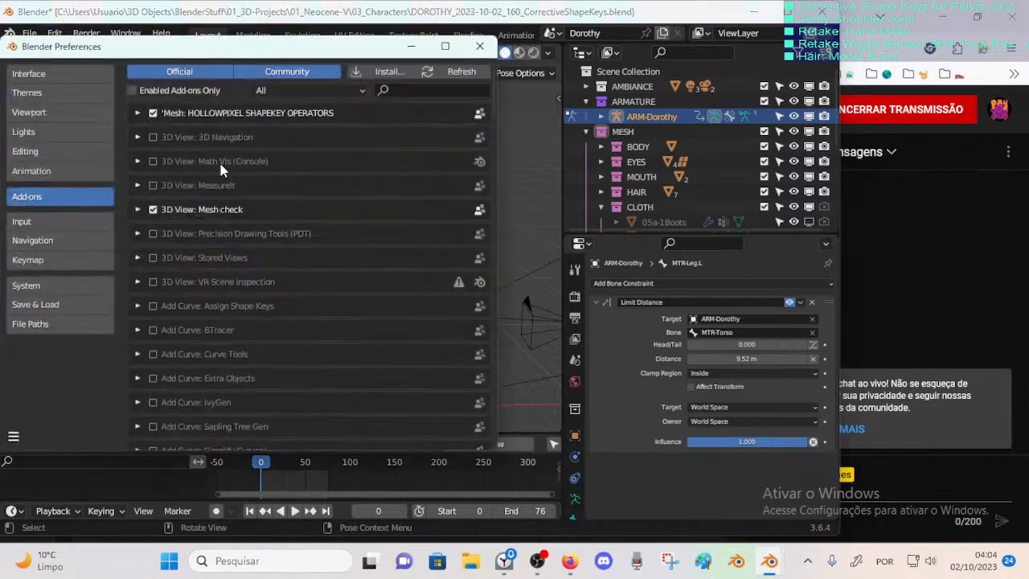
pyautogui.click(423, 93)
pyautogui.write('RBF')
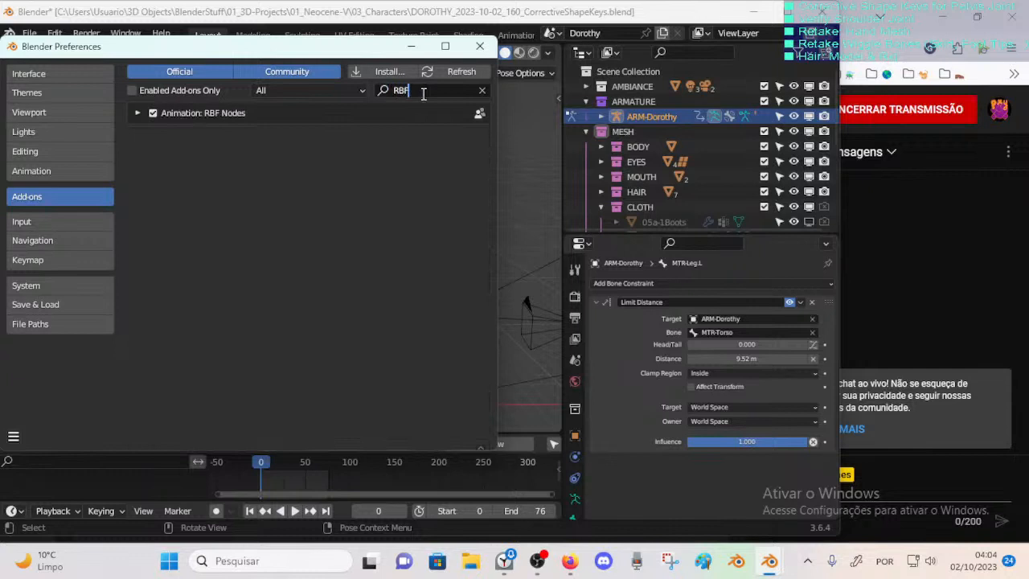
pyautogui.click(137, 113)
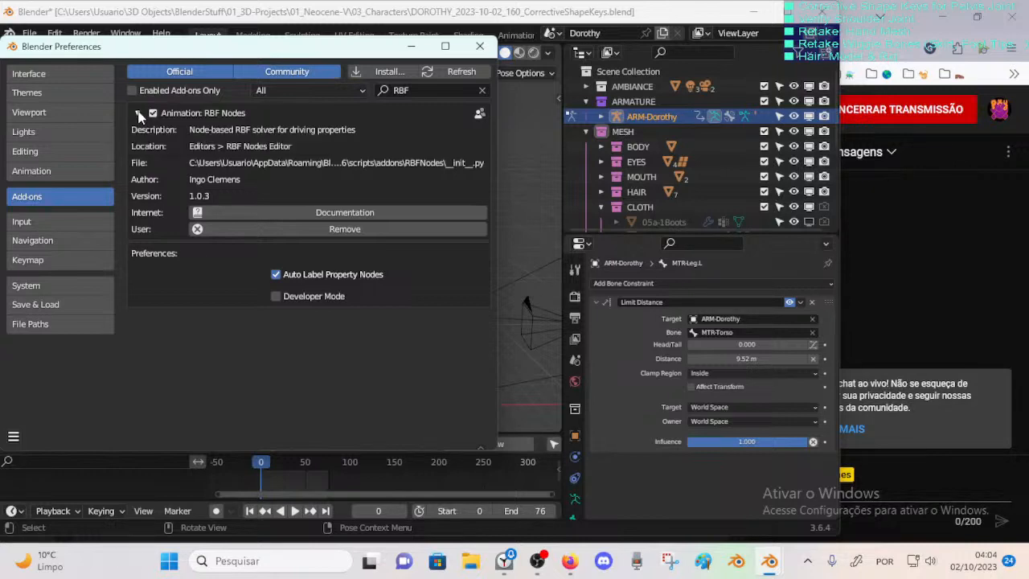
pyautogui.click(138, 113)
pyautogui.click(481, 90)
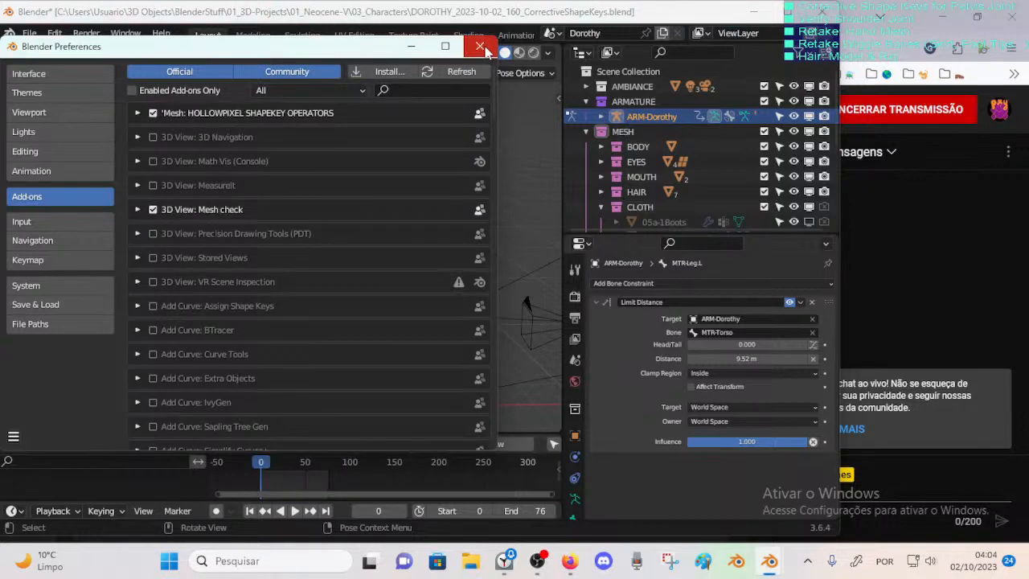
pyautogui.click(480, 47)
# Step: Split the 3D viewport horizontally and turn the enlarged lower area into an RBF Nodes Editor
pyautogui.moveTo(383, 181); pyautogui.dragTo(394, 392, button='middle')
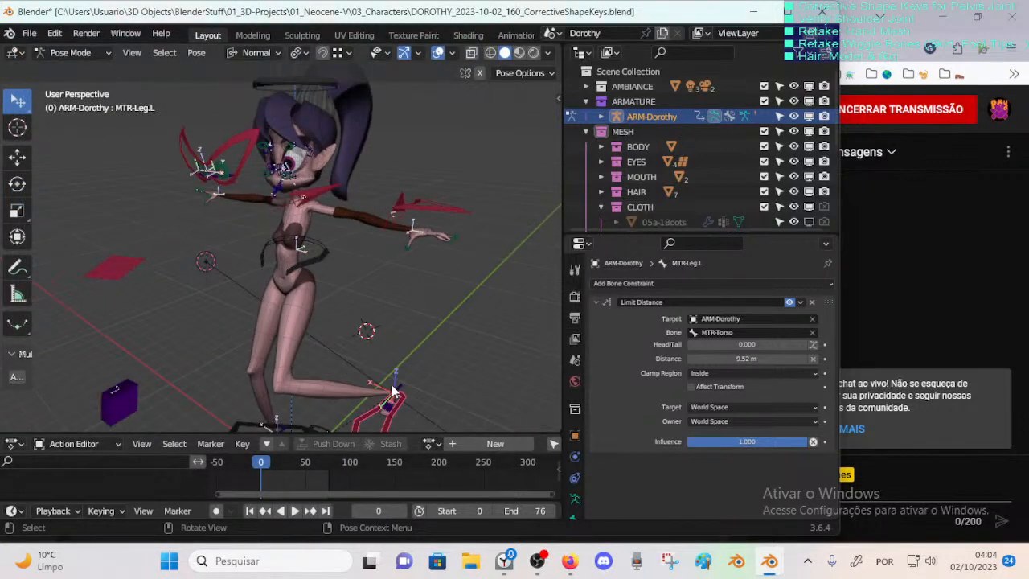
pyautogui.rightClick(563, 311)
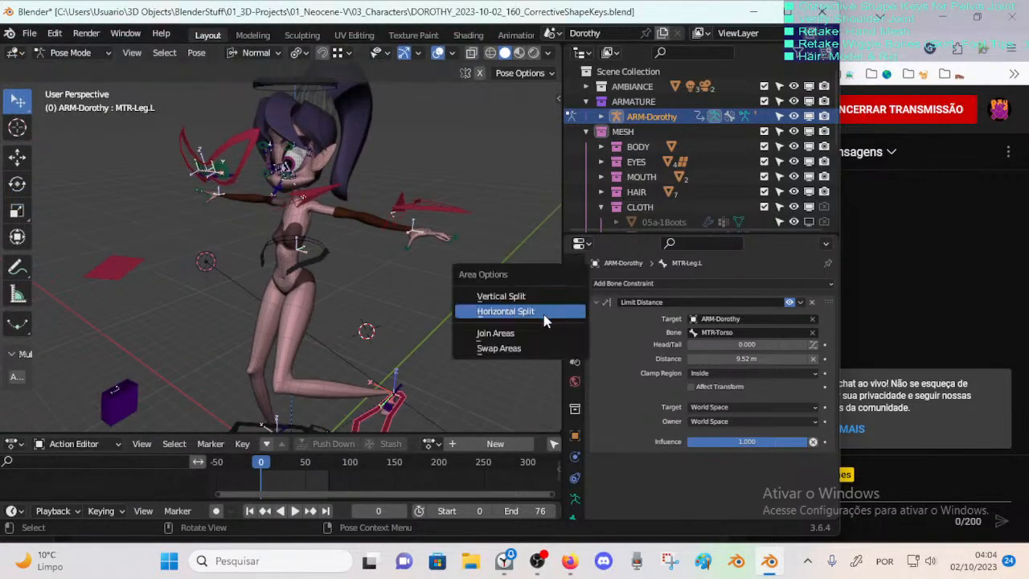
pyautogui.click(544, 315)
pyautogui.click(479, 304)
pyautogui.moveTo(434, 436); pyautogui.dragTo(434, 497)
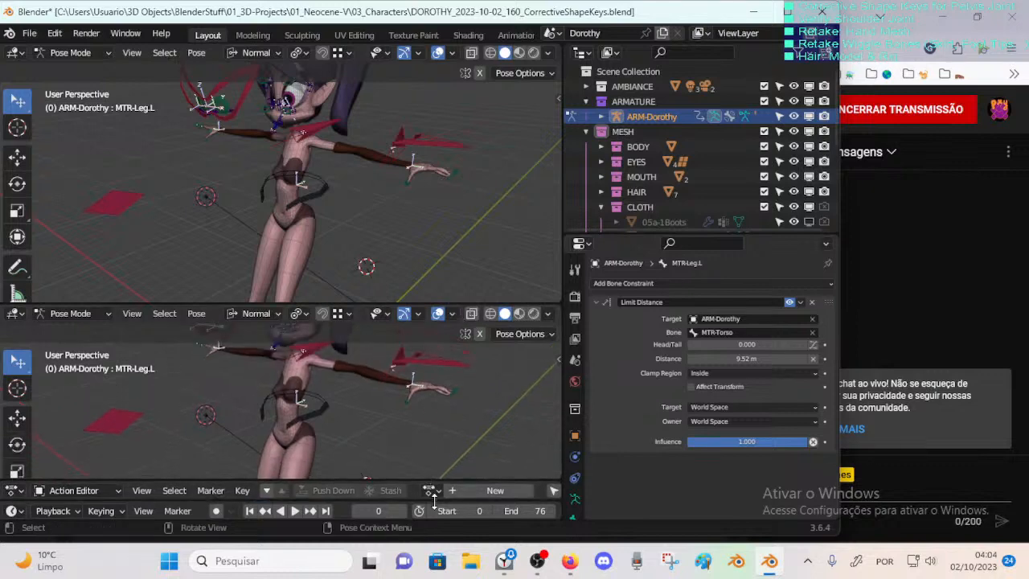
pyautogui.moveTo(360, 302); pyautogui.dragTo(361, 249)
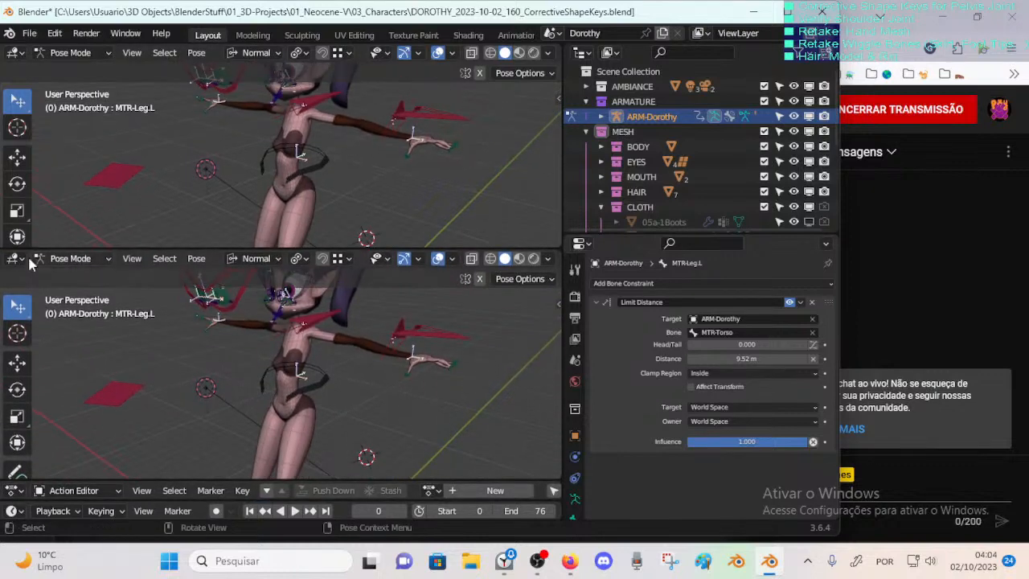
pyautogui.click(16, 258)
pyautogui.click(89, 351)
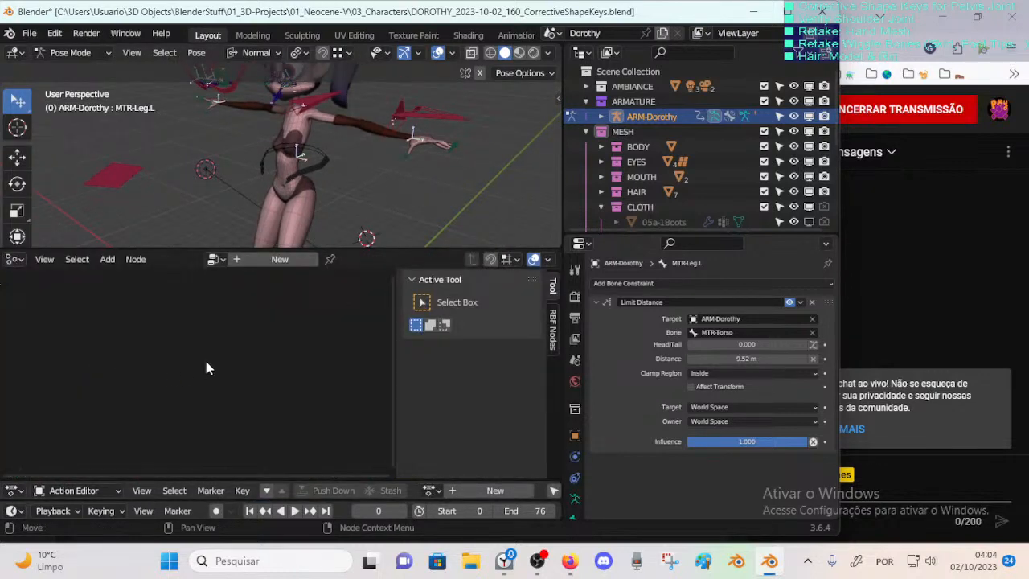
# Step: Leave Pose Mode and select the 00_Body mesh at the hips and thighs
pyautogui.moveTo(314, 201); pyautogui.dragTo(293, 166, button='middle')
pyautogui.click(317, 98)
pyautogui.moveTo(317, 98); pyautogui.dragTo(303, 161, button='middle')
pyautogui.click(303, 161)
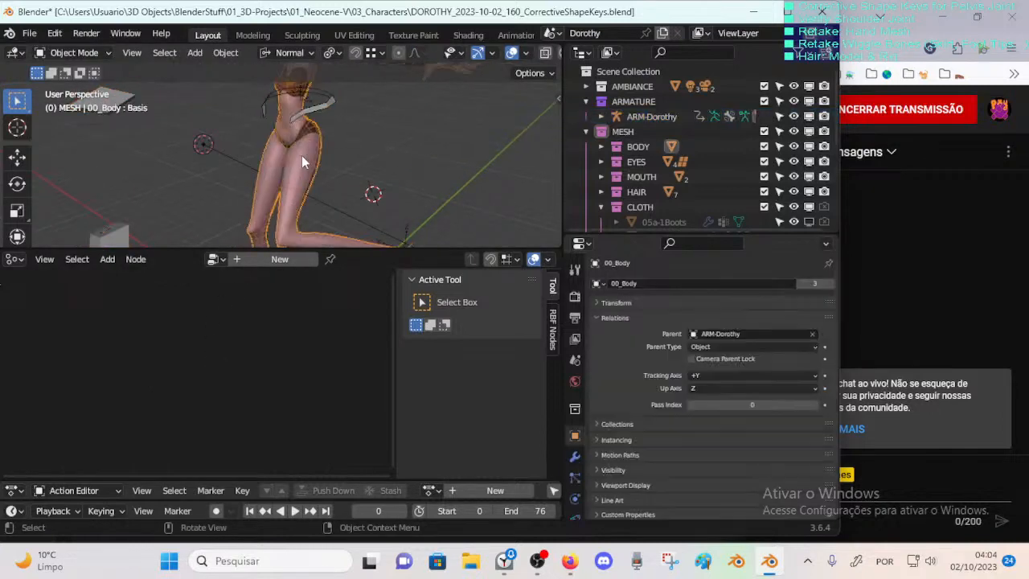
# Step: Create a new RBF setup with Object Input, RBF and Object Output nodes using the RBF Nodes tools
pyautogui.click(15, 259)
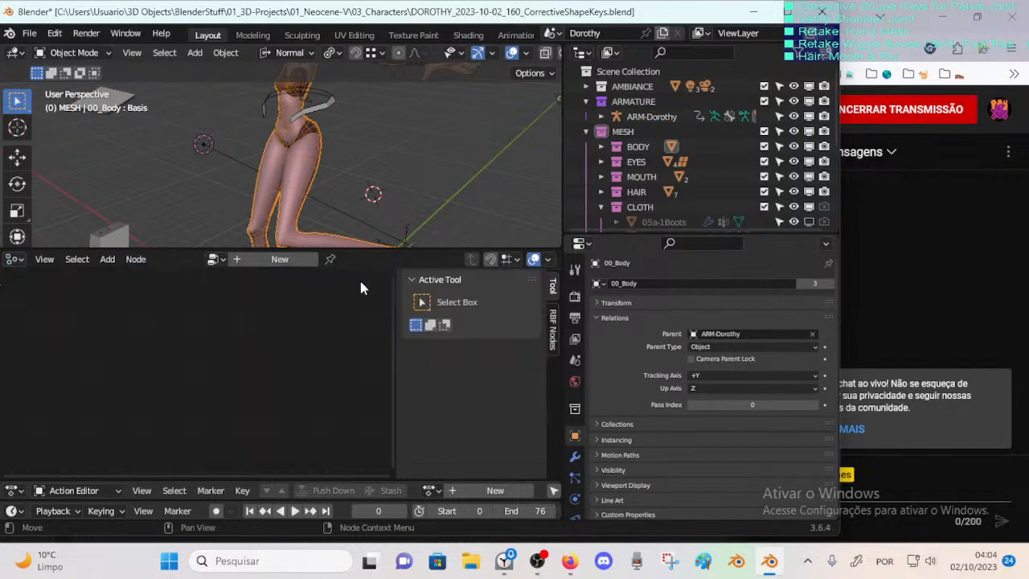
pyautogui.click(551, 328)
pyautogui.click(469, 331)
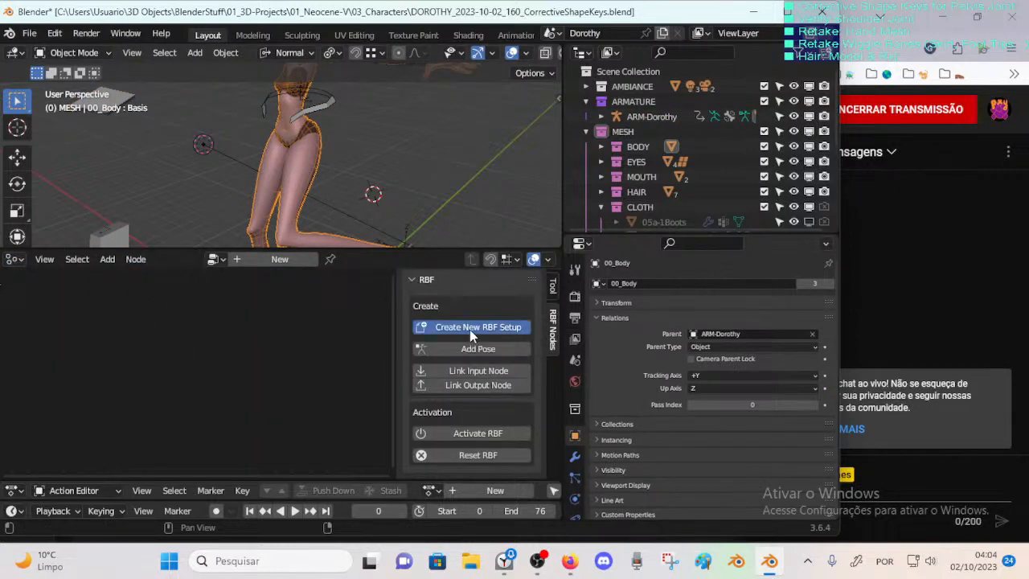
pyautogui.scroll(2, 262, 333)
pyautogui.scroll(2, 254, 360)
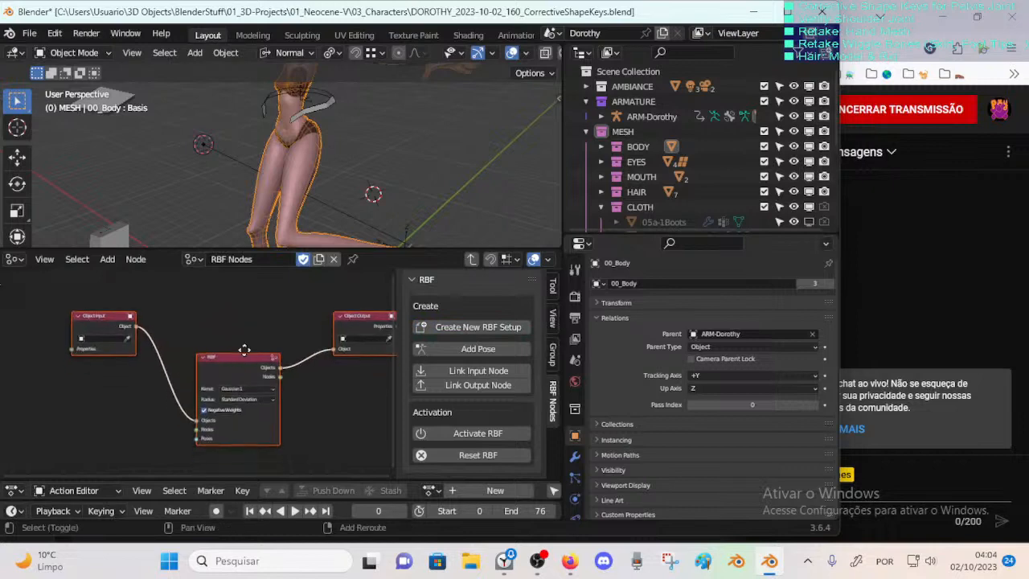
# Step: Select the Object Input node and adjust its position to the left of the RBF node
pyautogui.click(116, 314)
pyautogui.scroll(-1, 164, 327)
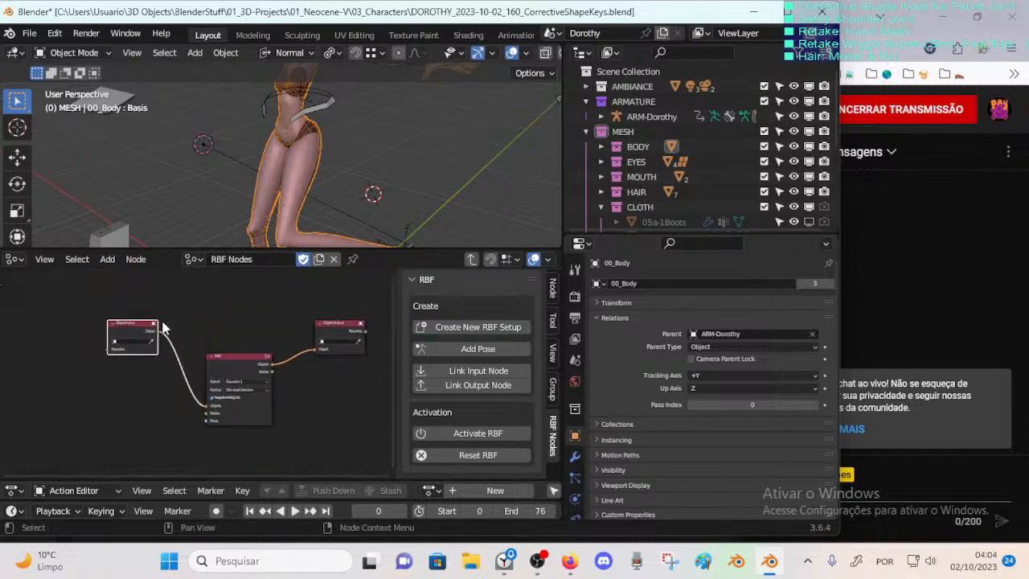
pyautogui.scroll(-1, 129, 316)
pyautogui.moveTo(138, 335); pyautogui.dragTo(164, 338)
pyautogui.moveTo(165, 340); pyautogui.dragTo(188, 333, button='middle')
pyautogui.moveTo(187, 323); pyautogui.dragTo(164, 331)
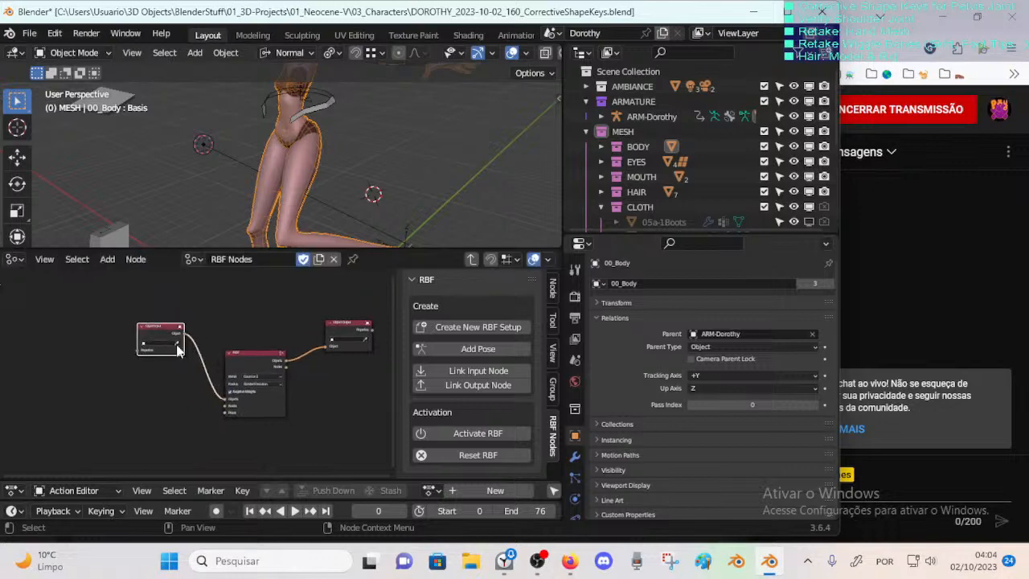
# Step: Select the Object Output node in the RBF node tree
pyautogui.moveTo(219, 175); pyautogui.dragTo(229, 164, button='middle')
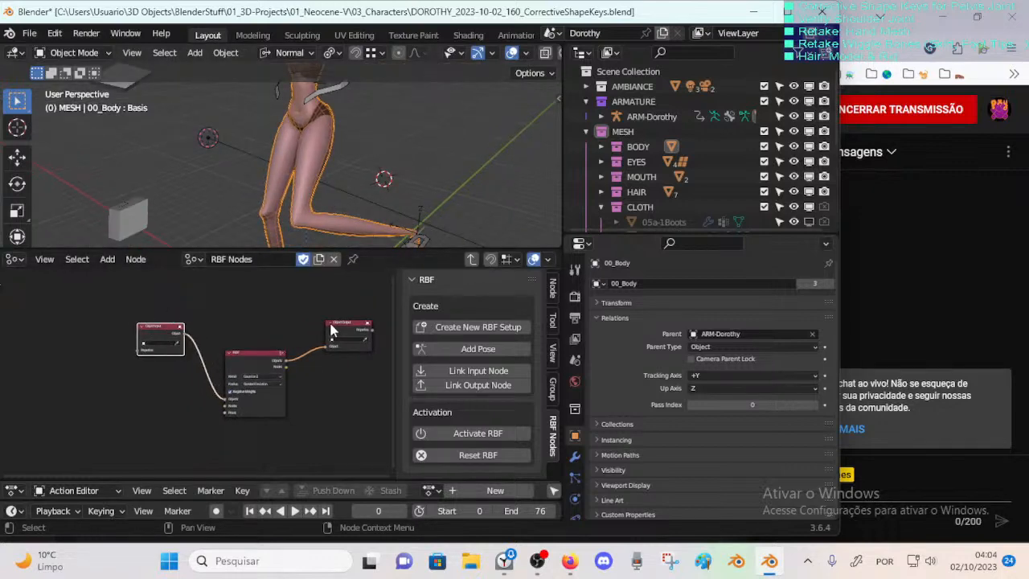
pyautogui.scroll(2, 342, 318)
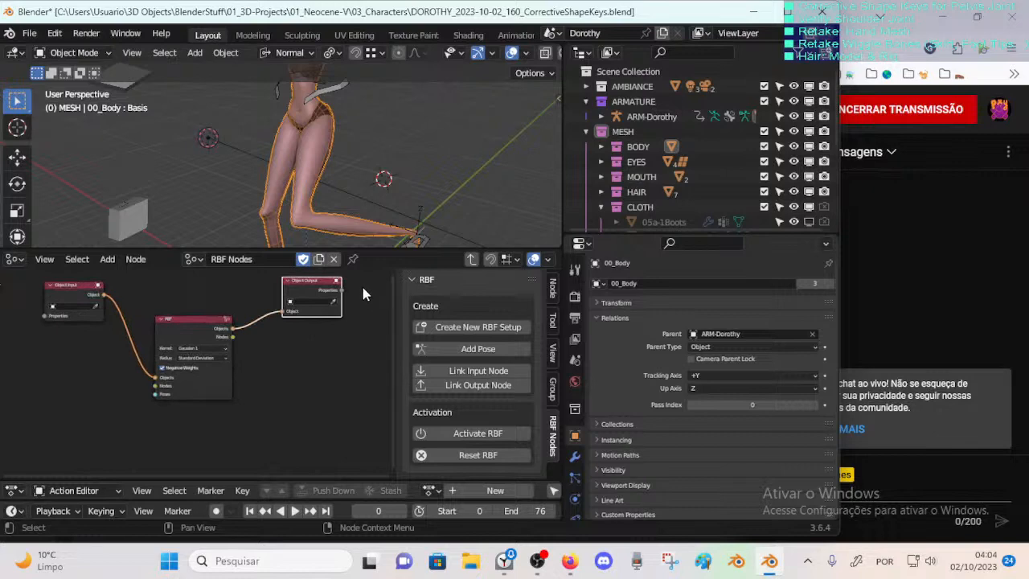
pyautogui.scroll(-1, 338, 322)
pyautogui.press('b')
pyautogui.moveTo(354, 389); pyautogui.dragTo(233, 277)
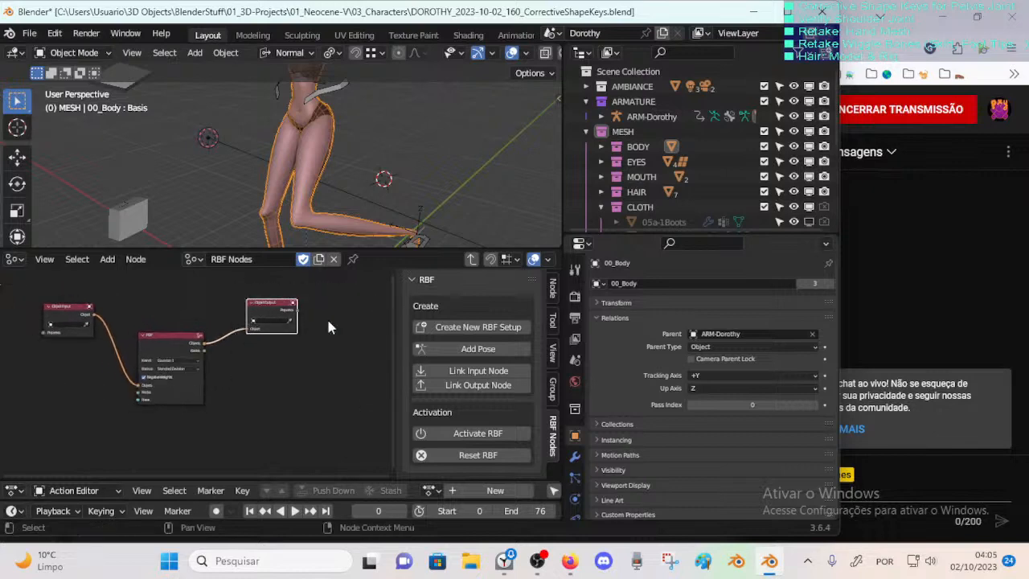
pyautogui.moveTo(358, 375); pyautogui.dragTo(246, 293)
pyautogui.moveTo(149, 291); pyautogui.dragTo(165, 305, button='middle')
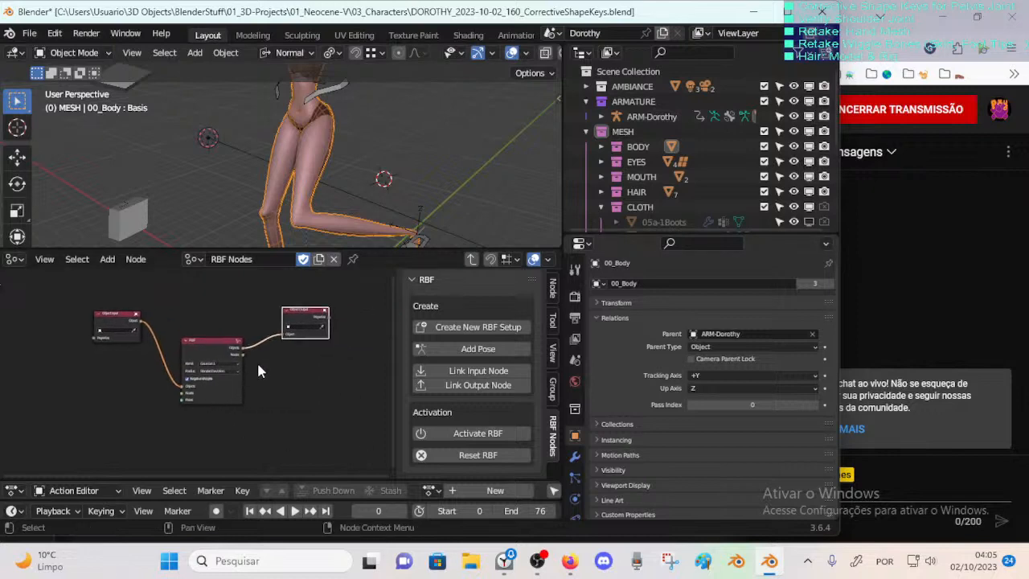
# Step: Move the RBF node up so it sits slightly above the Object Input and Object Output nodes
pyautogui.moveTo(258, 371); pyautogui.dragTo(220, 375, button='middle')
pyautogui.moveTo(191, 354); pyautogui.dragTo(190, 327)
pyautogui.scroll(2, 190, 337)
pyautogui.moveTo(121, 337); pyautogui.dragTo(207, 347, button='middle')
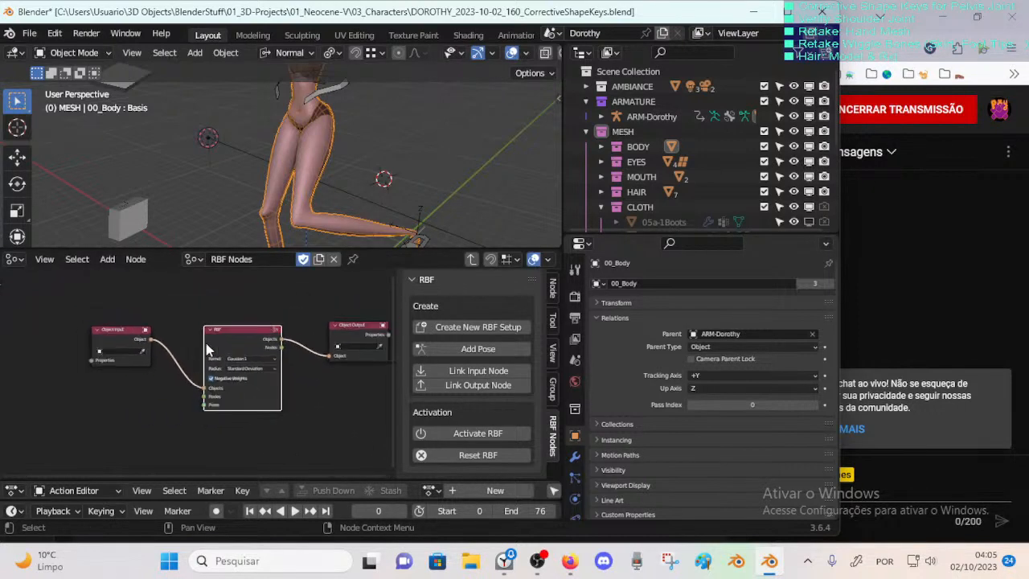
pyautogui.moveTo(237, 336); pyautogui.dragTo(230, 320)
# Step: Add a Shape Key Output node beside the Object Output node and link the Properties output to its Shape Key input
pyautogui.click(349, 335)
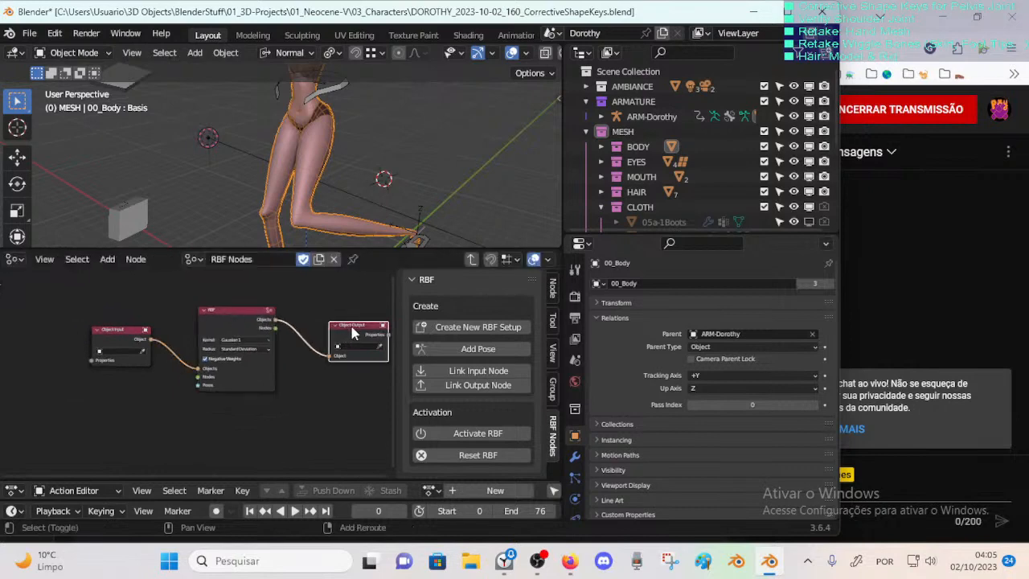
pyautogui.moveTo(357, 330); pyautogui.dragTo(296, 343, button='middle')
pyautogui.hotkey('shift', 'a')
pyautogui.moveTo(291, 347)
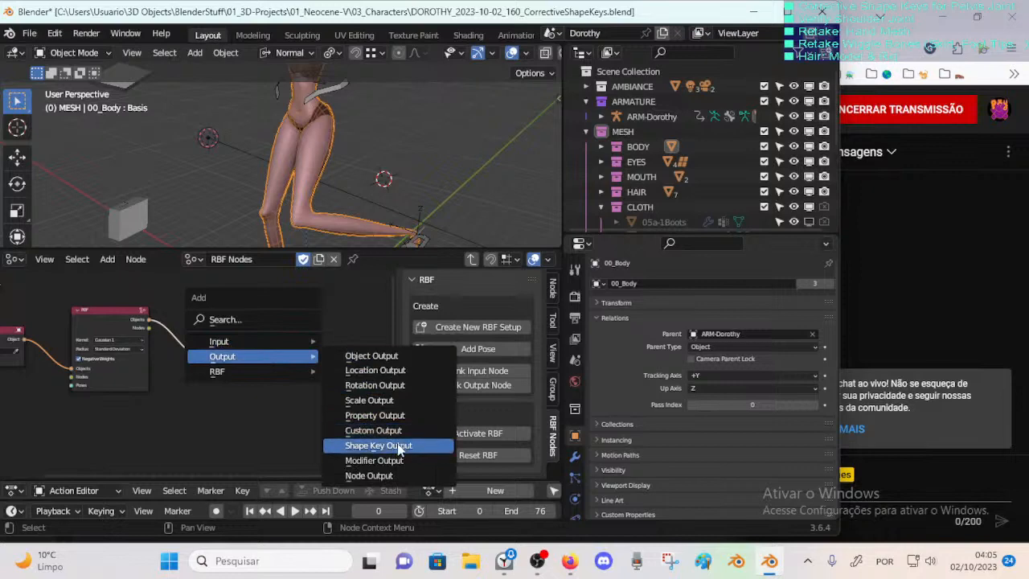
pyautogui.click(406, 444)
pyautogui.click(314, 331)
pyautogui.moveTo(257, 334); pyautogui.dragTo(287, 354)
# Step: Assign 00_Body to the Object Output node and the Lips-Volume-01 shape key to the Shape Key Output node
pyautogui.click(214, 344)
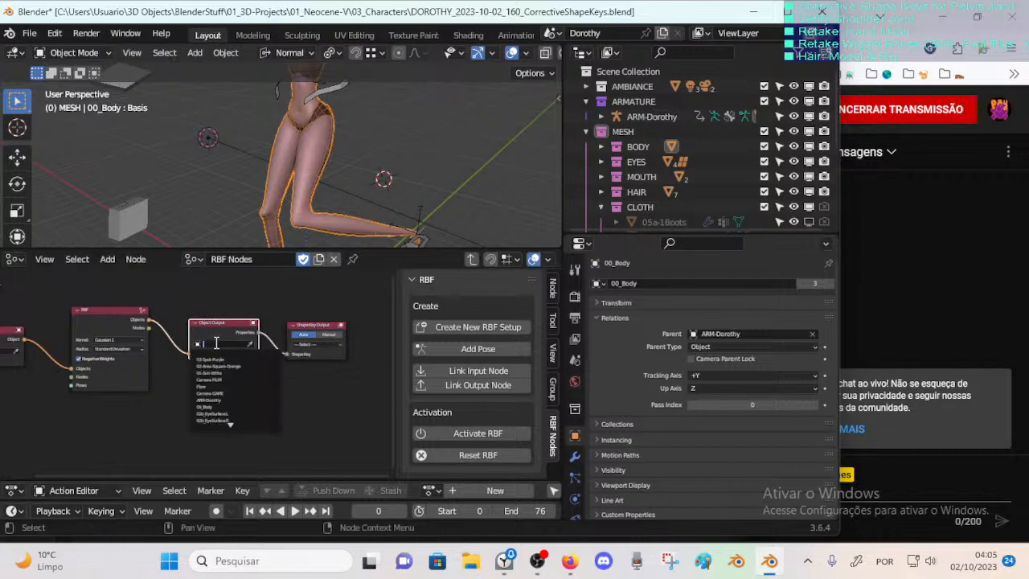
pyautogui.scroll(-3, 219, 354)
pyautogui.scroll(3, 274, 354)
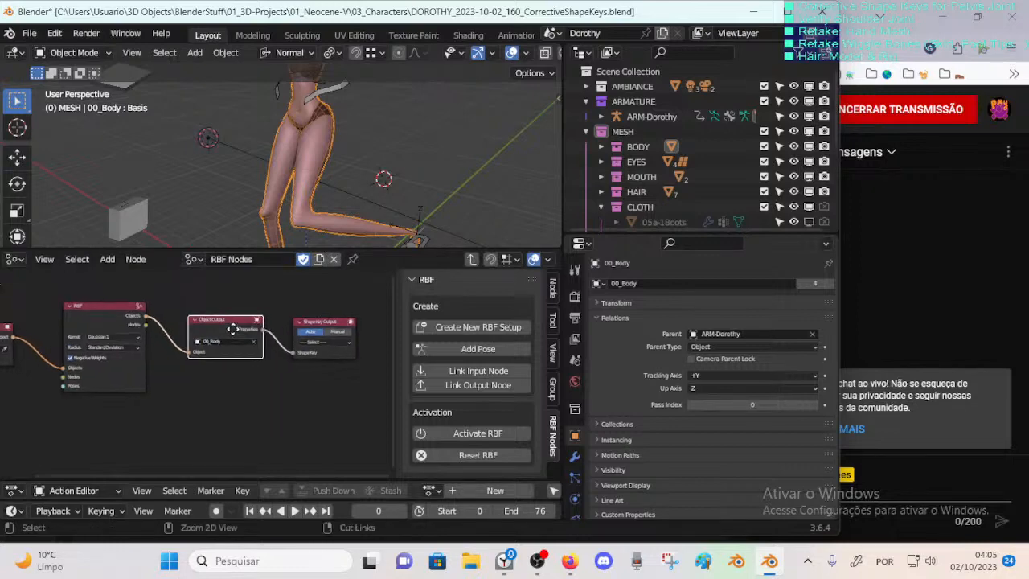
pyautogui.click(298, 333)
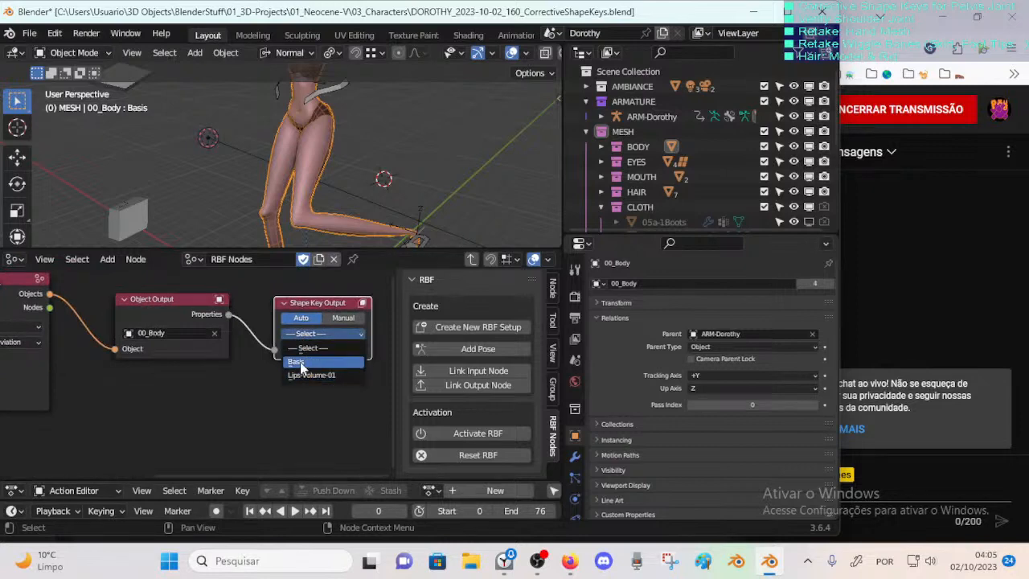
pyautogui.click(311, 375)
pyautogui.scroll(-3, 268, 387)
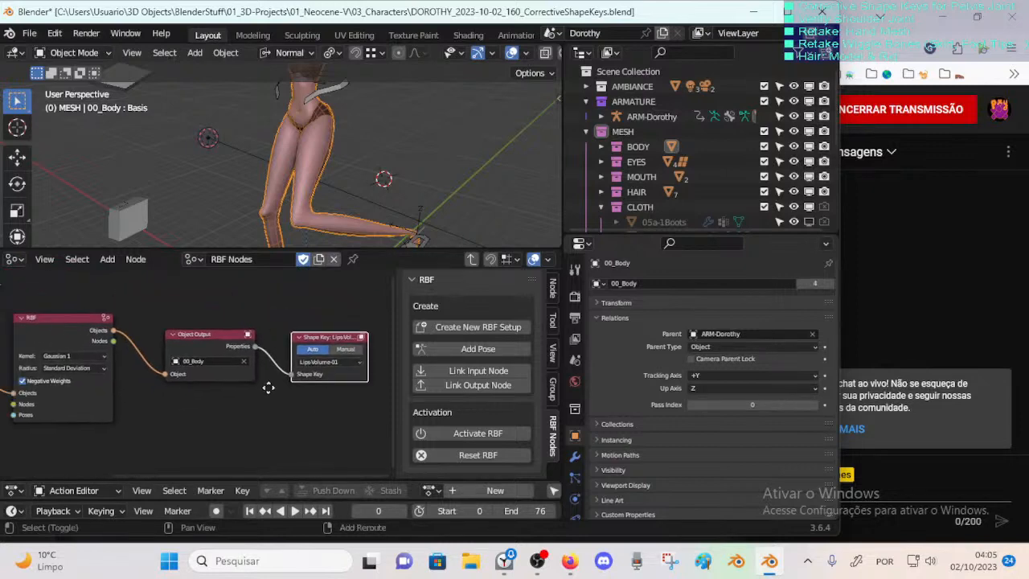
# Step: Move the Object Input node further left, set its object to ARM-Dorothy and open its bone choice
pyautogui.moveTo(269, 388)
pyautogui.keyDown('shift'); pyautogui.mouseDown(button='middle')
pyautogui.moveTo(285, 394)
pyautogui.moveTo(305, 378)
pyautogui.mouseUp(button='middle'); pyautogui.keyUp('shift')
pyautogui.scroll(-1, 305, 377)
pyautogui.moveTo(239, 367); pyautogui.dragTo(328, 348, button='middle')
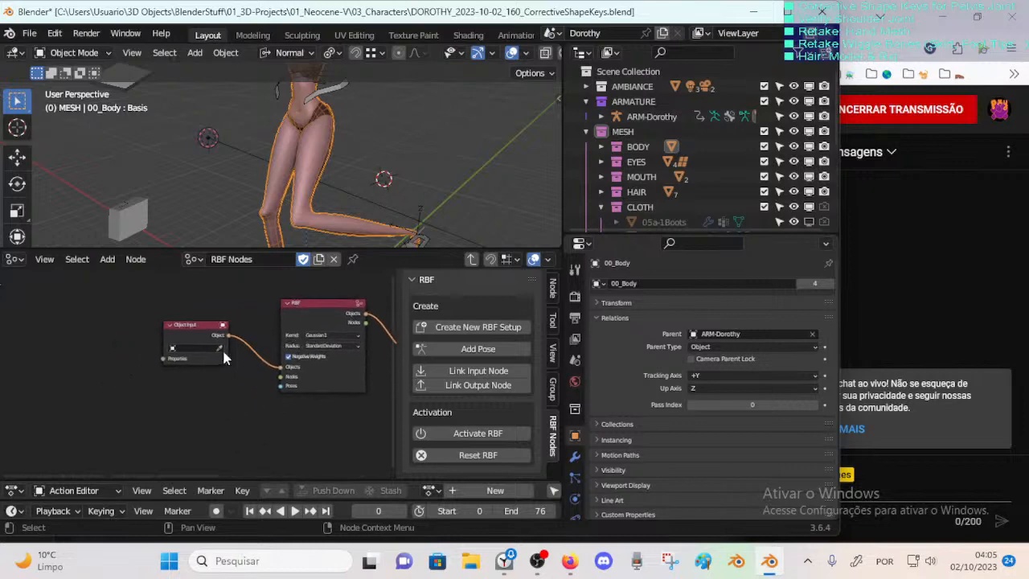
pyautogui.scroll(1, 222, 353)
pyautogui.moveTo(172, 321); pyautogui.dragTo(117, 316)
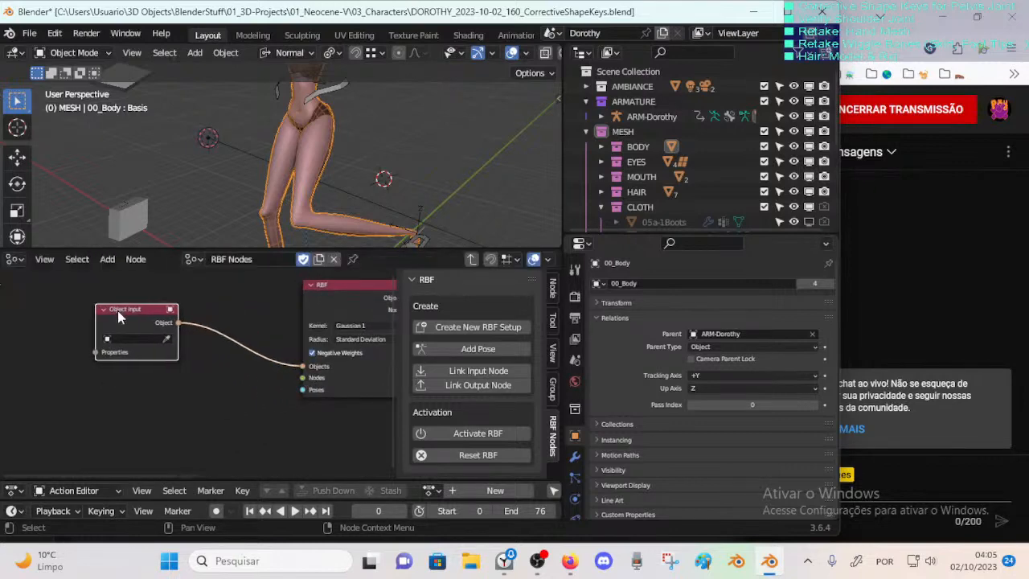
pyautogui.scroll(-1, 157, 342)
pyautogui.click(146, 343)
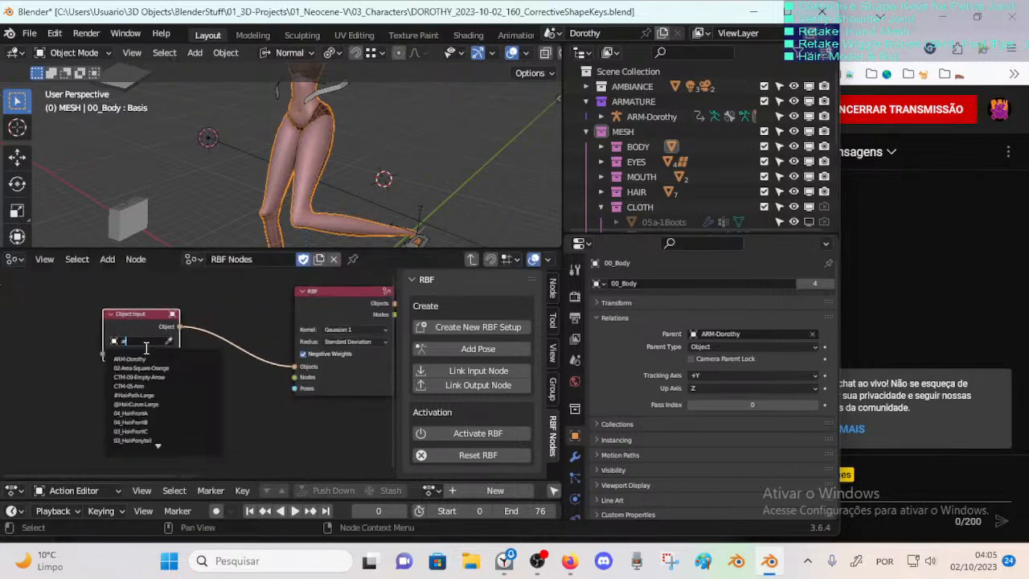
pyautogui.click(144, 357)
pyautogui.moveTo(159, 328); pyautogui.dragTo(186, 324, button='middle')
pyautogui.click(166, 349)
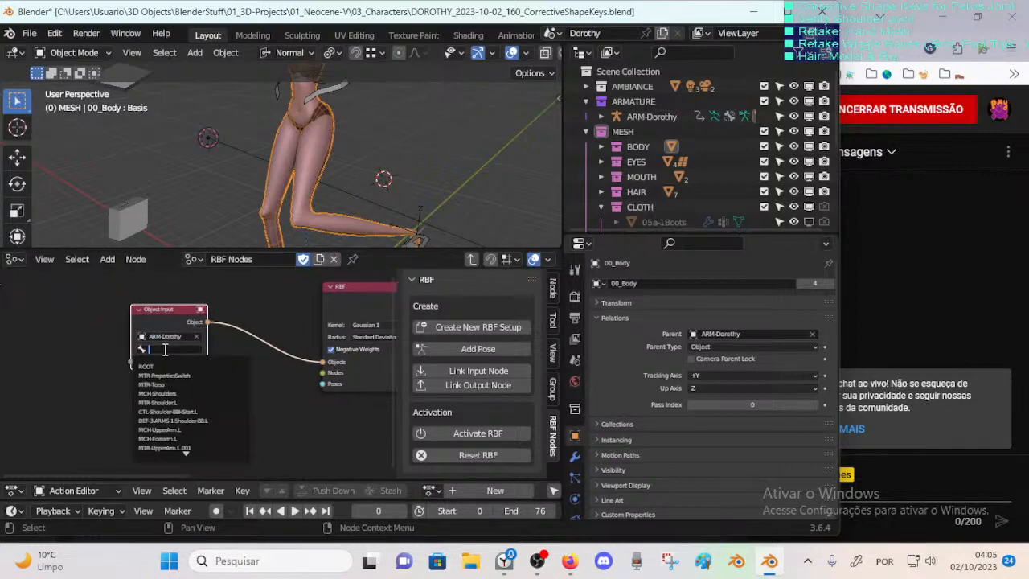
pyautogui.scroll(-5, 163, 350)
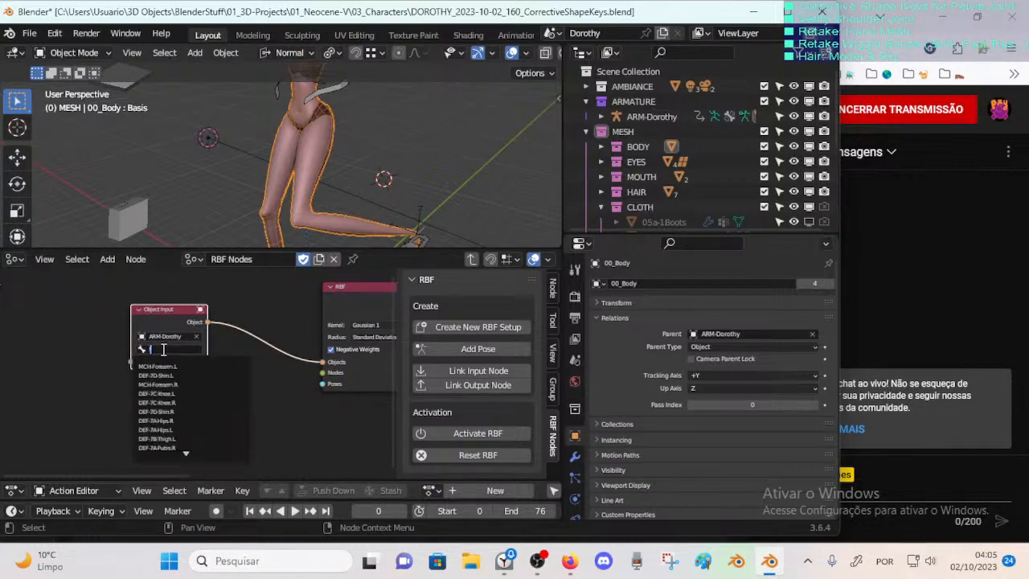
pyautogui.write('foo')
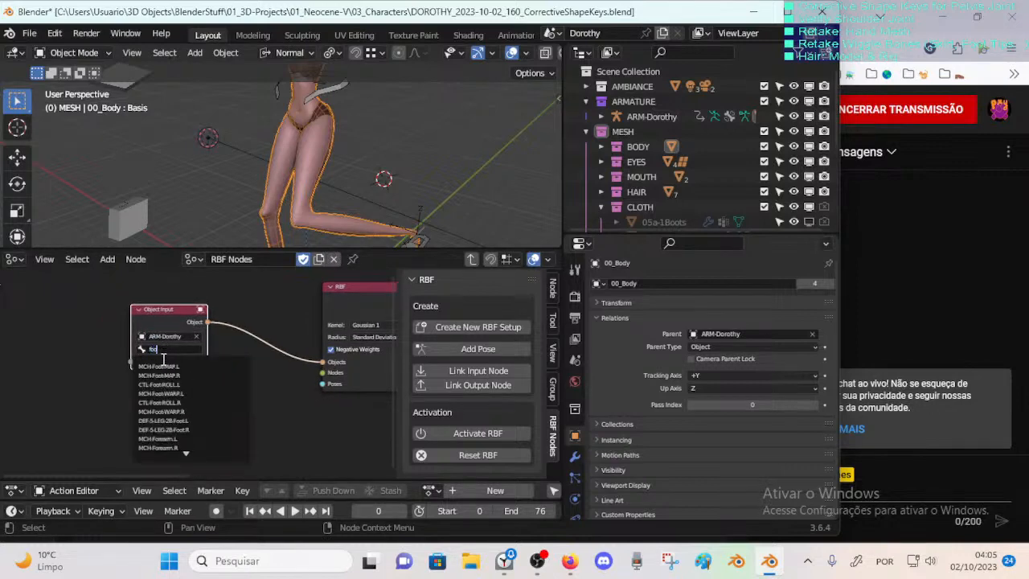
pyautogui.write('t')
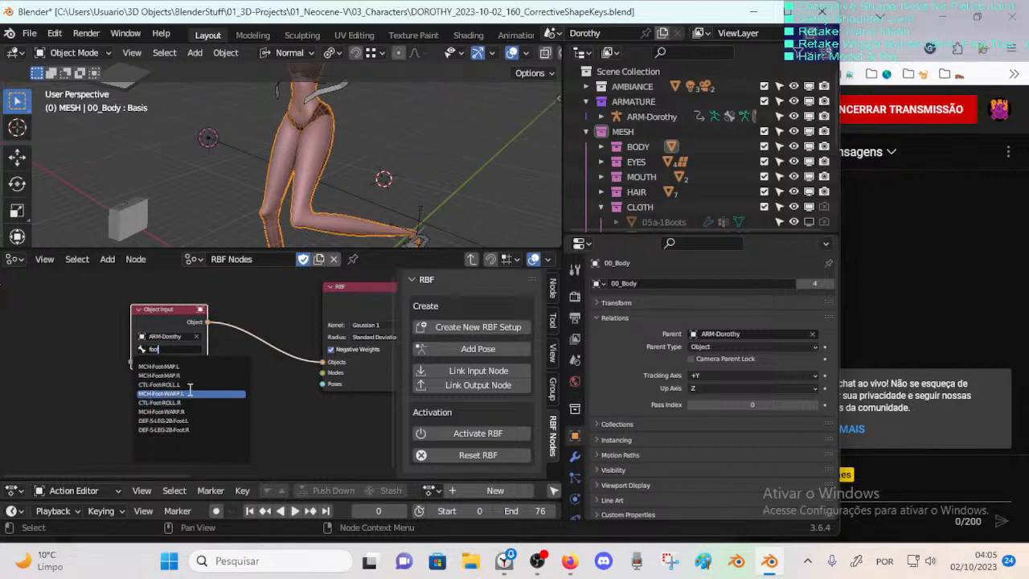
pyautogui.press('BackSpace')
pyautogui.press('BackSpace')
pyautogui.press('BackSpace')
pyautogui.press('BackSpace')
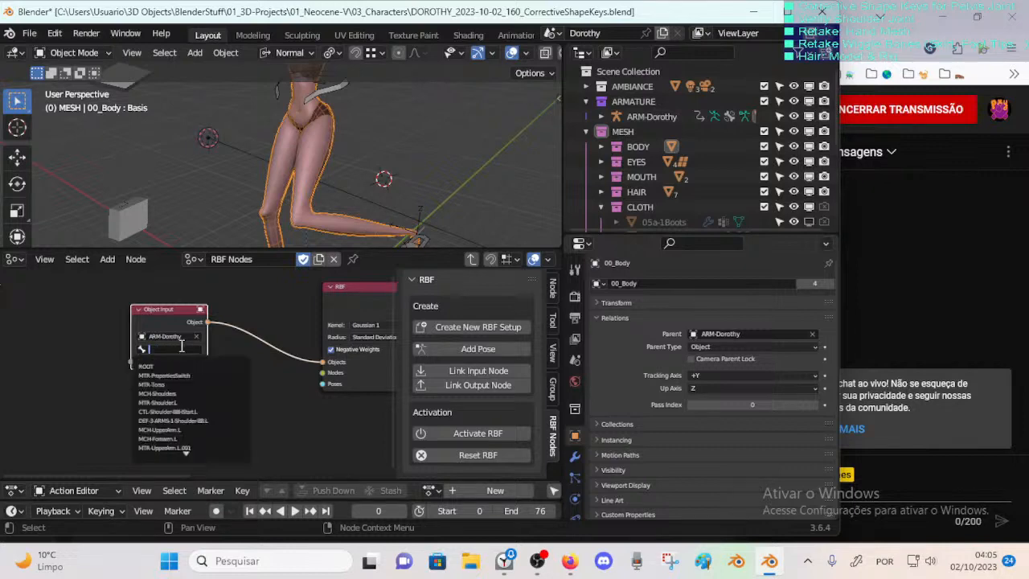
# Step: Filter the Object Input node's bones by MTR and choose the MTR-Leg.L bone
pyautogui.write('MTR')
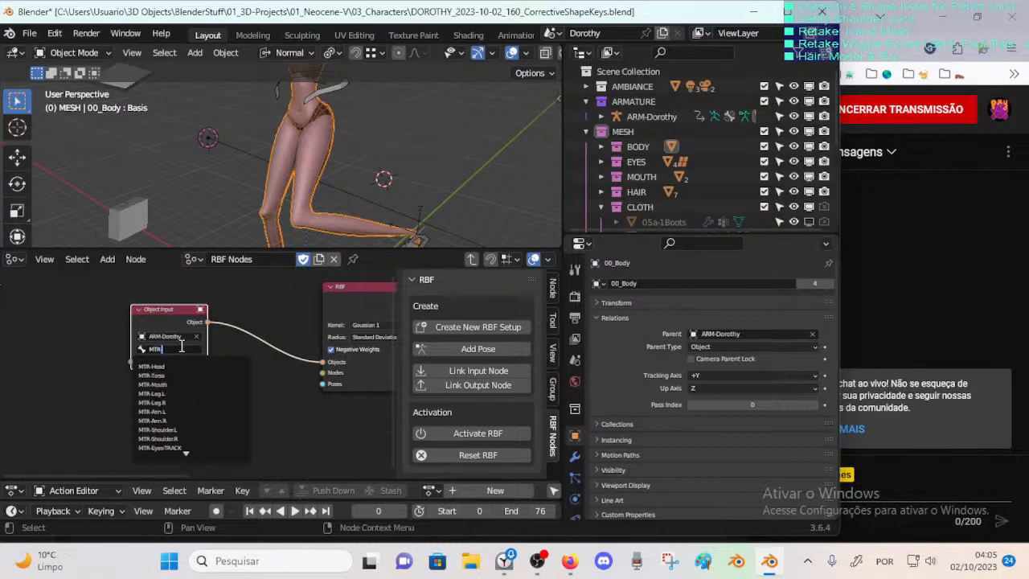
pyautogui.press('Down')
pyautogui.press('Down')
pyautogui.press('Down')
pyautogui.press('Return')
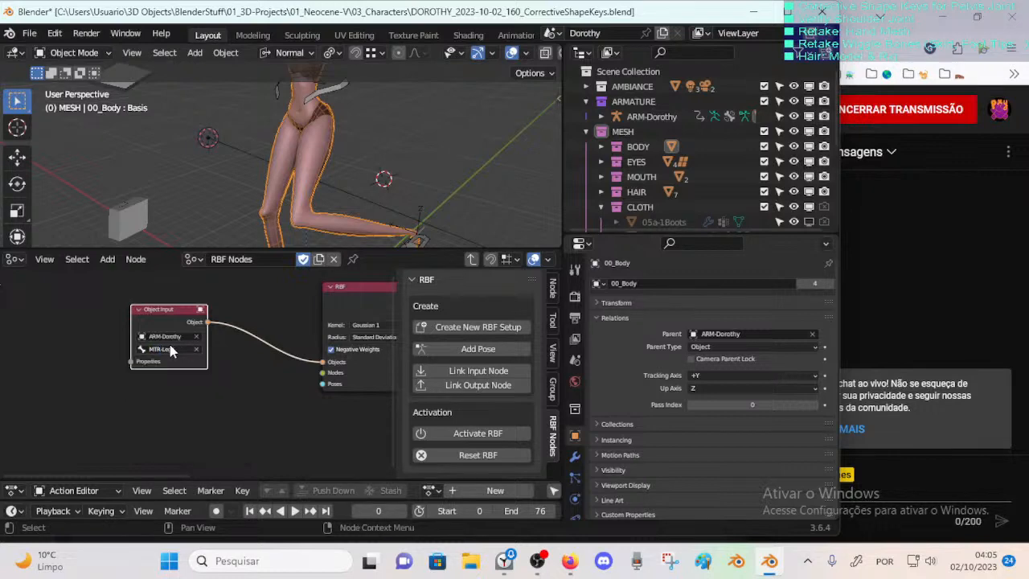
# Step: Shift the RBF node slightly up and to the left in the node tree
pyautogui.moveTo(263, 183); pyautogui.dragTo(265, 215, button='middle')
pyautogui.moveTo(343, 291); pyautogui.dragTo(261, 291, button='middle')
pyautogui.scroll(-4, 253, 291)
pyautogui.scroll(1, 269, 298)
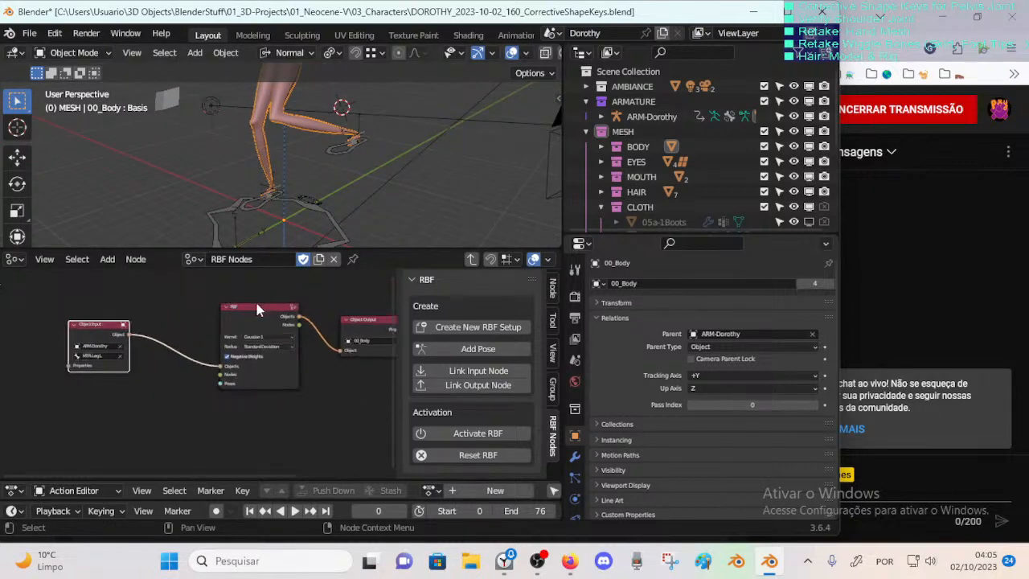
pyautogui.moveTo(255, 302); pyautogui.dragTo(237, 291)
# Step: Cycle the lower area through the node editor types and back to the RBF Nodes Editor
pyautogui.click(13, 259)
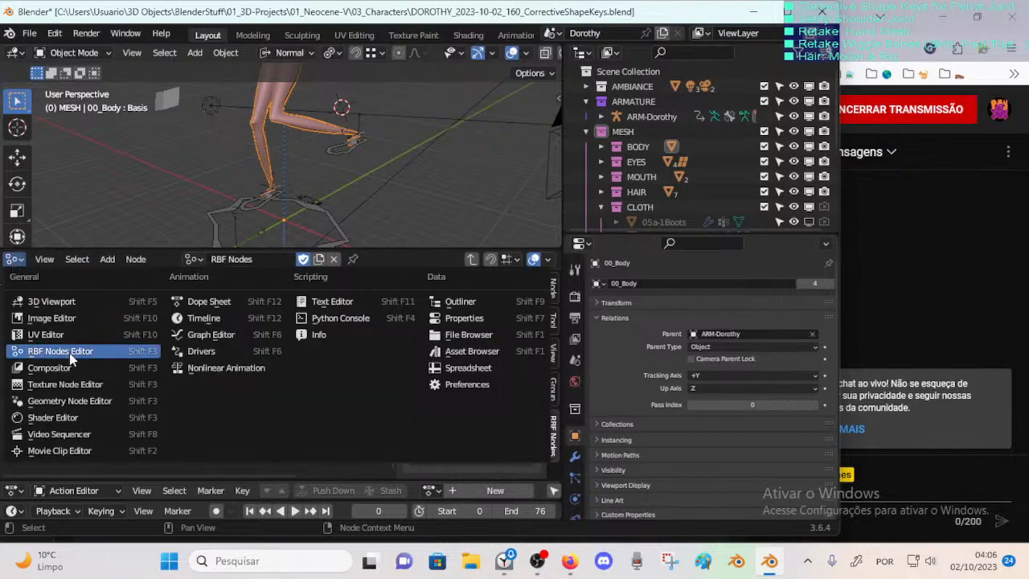
pyautogui.click(71, 360)
pyautogui.click(15, 260)
pyautogui.click(70, 355)
pyautogui.hotkey('shift', 'F3')
pyautogui.hotkey('shift', 'F3')
pyautogui.hotkey('shift', 'F3')
pyautogui.hotkey('shift', 'F3')
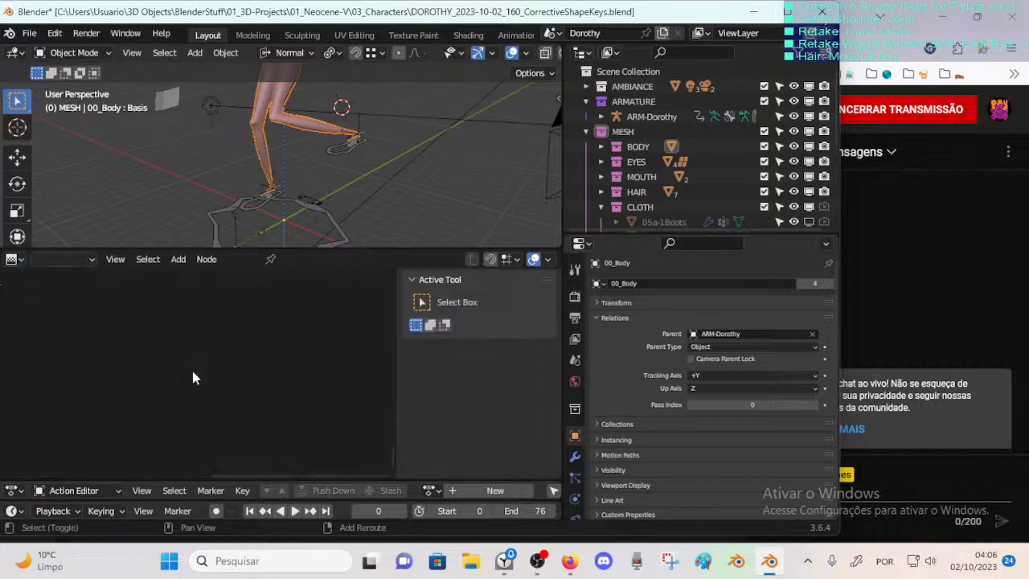
pyautogui.hotkey('shift', 'F3')
pyautogui.hotkey('shift', 'F3')
pyautogui.hotkey('shift', 'F3')
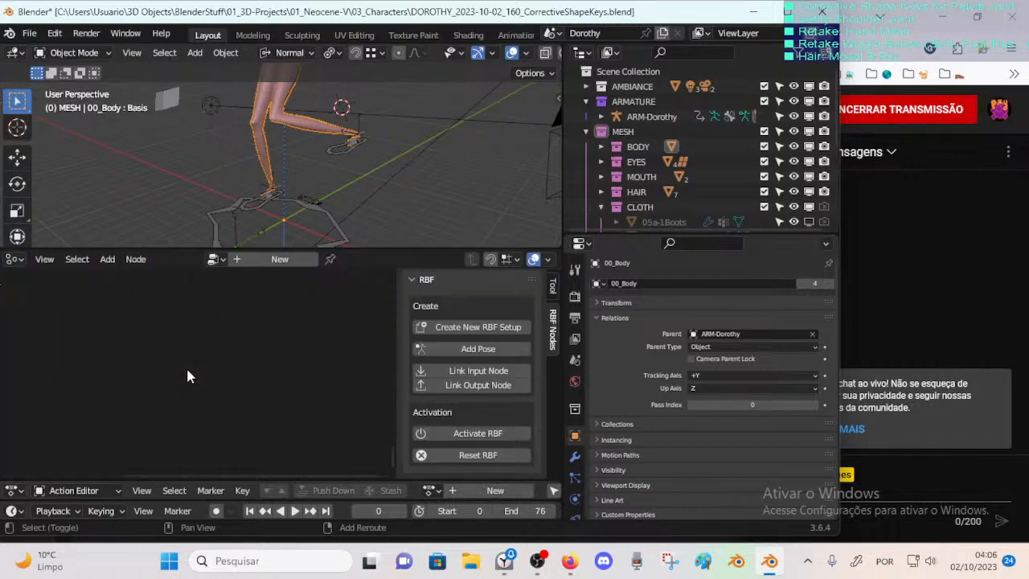
# Step: Load the existing RBF Nodes tree back into the RBF Nodes Editor
pyautogui.moveTo(255, 208)
pyautogui.mouseDown(button='middle')
pyautogui.moveTo(294, 188)
pyautogui.moveTo(260, 191)
pyautogui.moveTo(234, 232)
pyautogui.moveTo(250, 196)
pyautogui.mouseUp(button='middle')
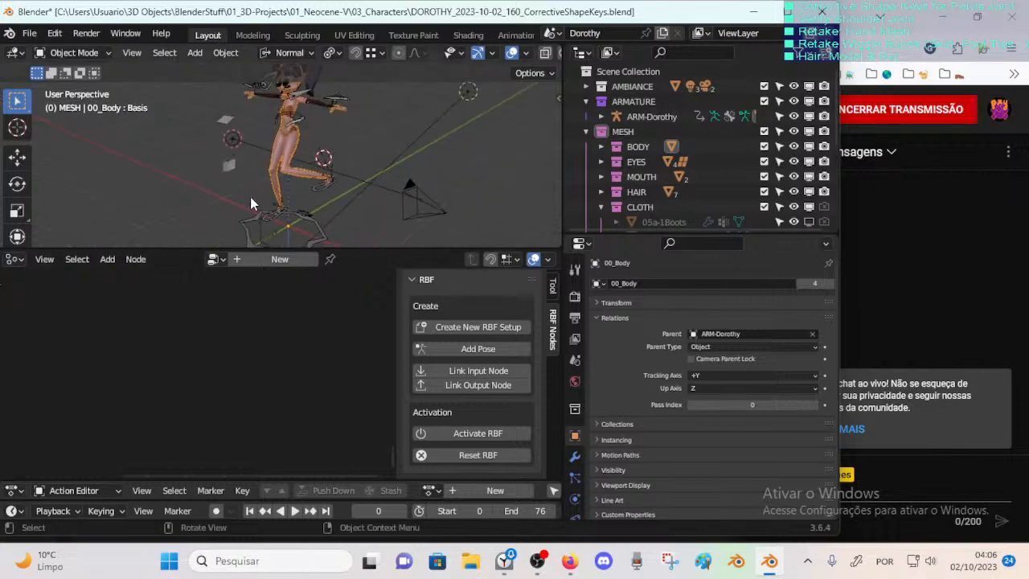
pyautogui.click(217, 259)
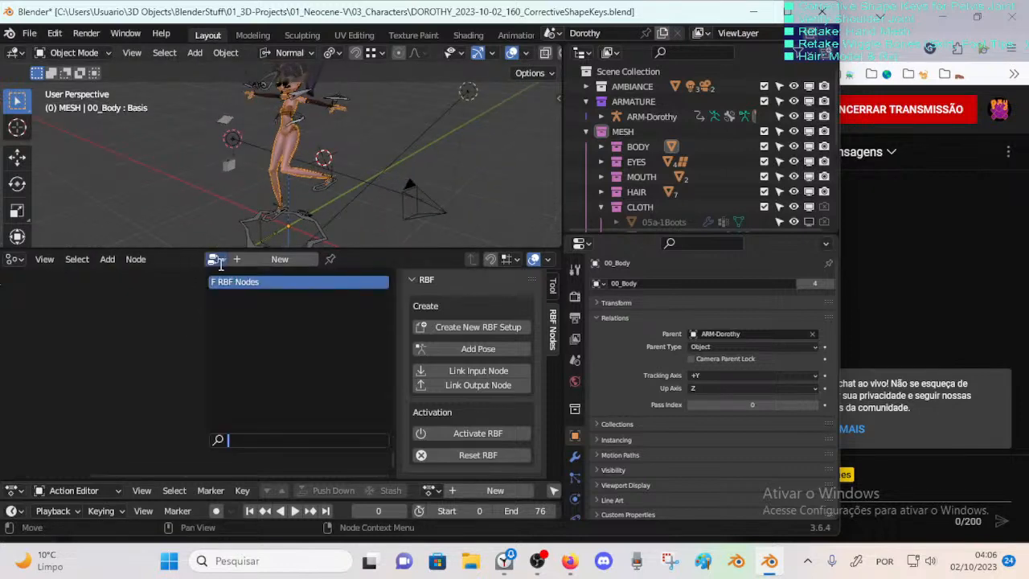
pyautogui.click(221, 279)
pyautogui.moveTo(257, 341); pyautogui.dragTo(239, 366, button='middle')
pyautogui.scroll(7, 196, 364)
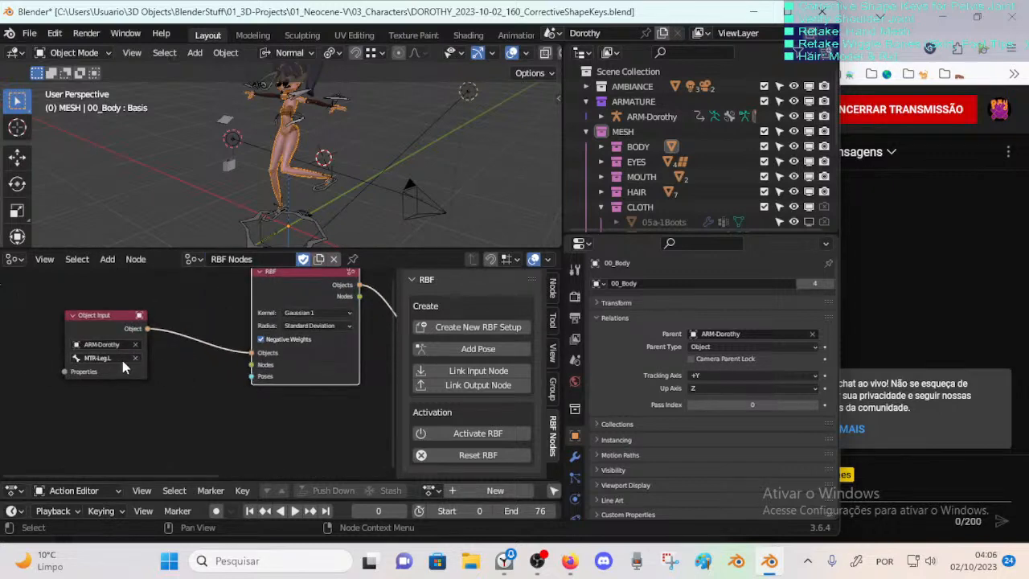
# Step: Reposition the Object Input and RBF nodes more closely together and hide the node editor's sidebar
pyautogui.scroll(-1, 158, 363)
pyautogui.moveTo(143, 320); pyautogui.dragTo(156, 304)
pyautogui.moveTo(270, 298); pyautogui.dragTo(267, 304)
pyautogui.moveTo(140, 320); pyautogui.dragTo(165, 328)
pyautogui.moveTo(288, 336); pyautogui.dragTo(205, 332, button='middle')
pyautogui.press('n')
# Step: Enter Pose Mode on the ARM-Dorothy armature, reposition the MTR-Leg.L foot control bone and select the Object Input node
pyautogui.scroll(3, 246, 193)
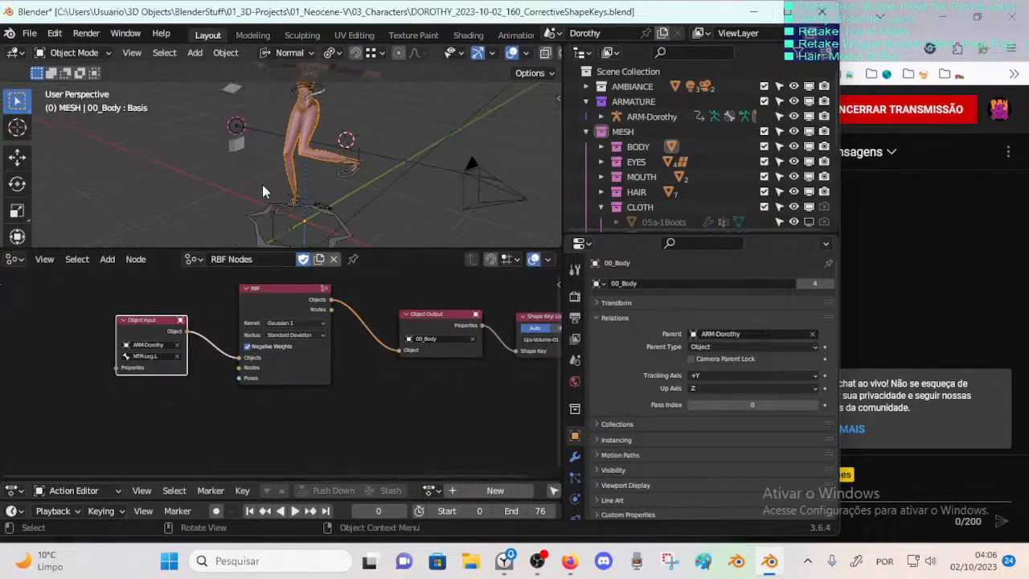
pyautogui.click(301, 226)
pyautogui.moveTo(301, 225); pyautogui.dragTo(384, 172, button='middle')
pyautogui.hotkey('ctrl', 'Tab')
pyautogui.moveTo(380, 173); pyautogui.dragTo(335, 213)
pyautogui.moveTo(334, 209); pyautogui.dragTo(339, 202, button='middle')
pyautogui.press('g')
pyautogui.click(342, 201)
pyautogui.click(148, 322)
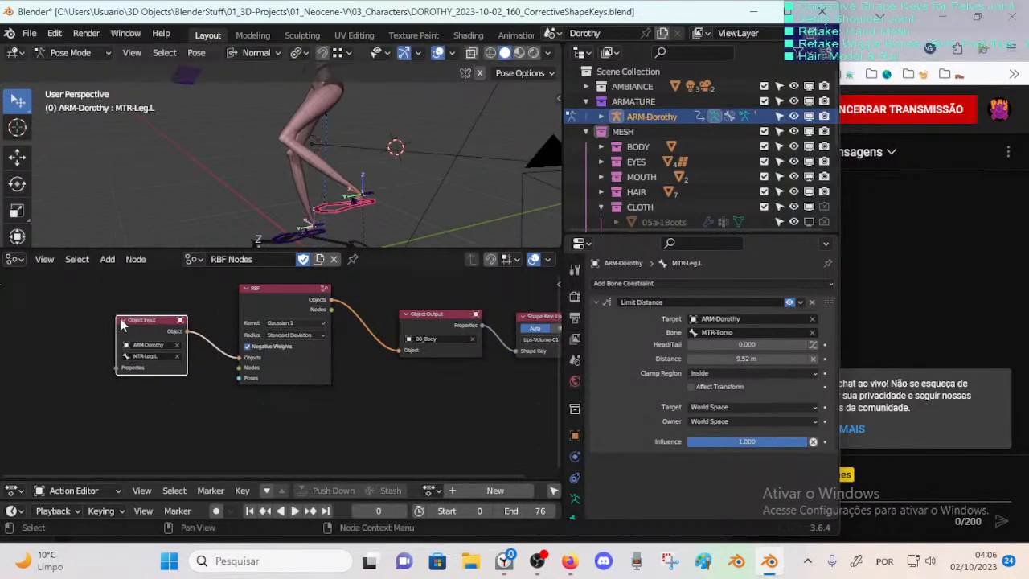
# Step: Add a Location Input node before the Object Input node and connect its Location output to the Properties input
pyautogui.moveTo(63, 332); pyautogui.dragTo(119, 329, button='middle')
pyautogui.hotkey('shift', 'a')
pyautogui.moveTo(88, 308)
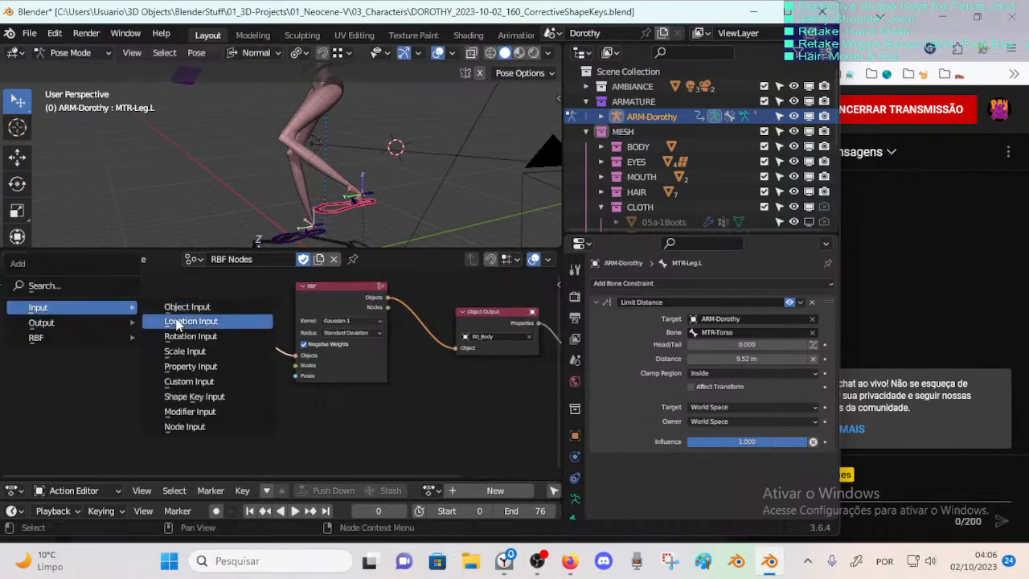
pyautogui.click(205, 324)
pyautogui.click(58, 325)
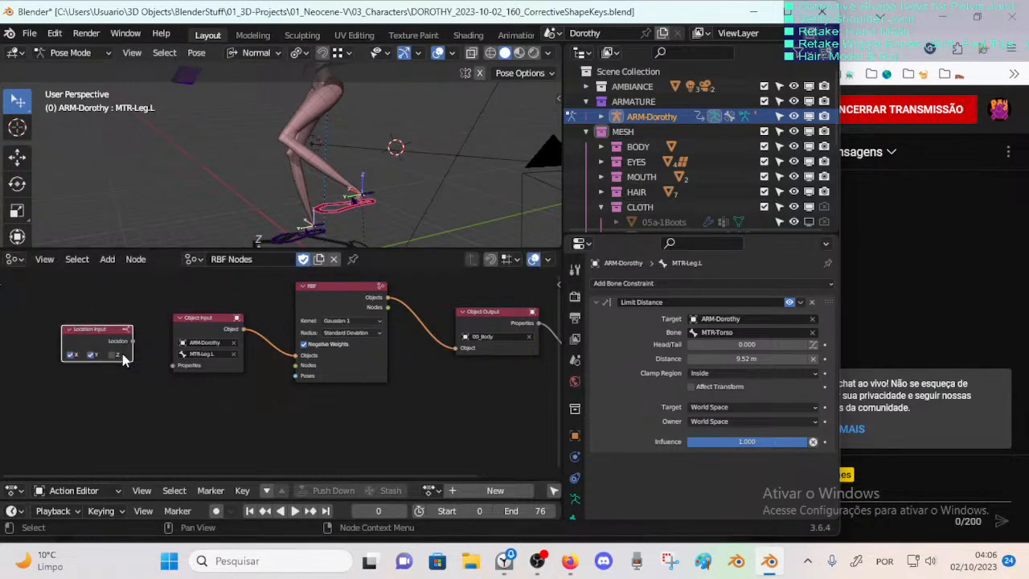
pyautogui.moveTo(132, 340); pyautogui.dragTo(172, 369)
# Step: Enable the Z axis on the Location Input node and arrange it neatly beside the raised Object Input node
pyautogui.scroll(-1, 179, 368)
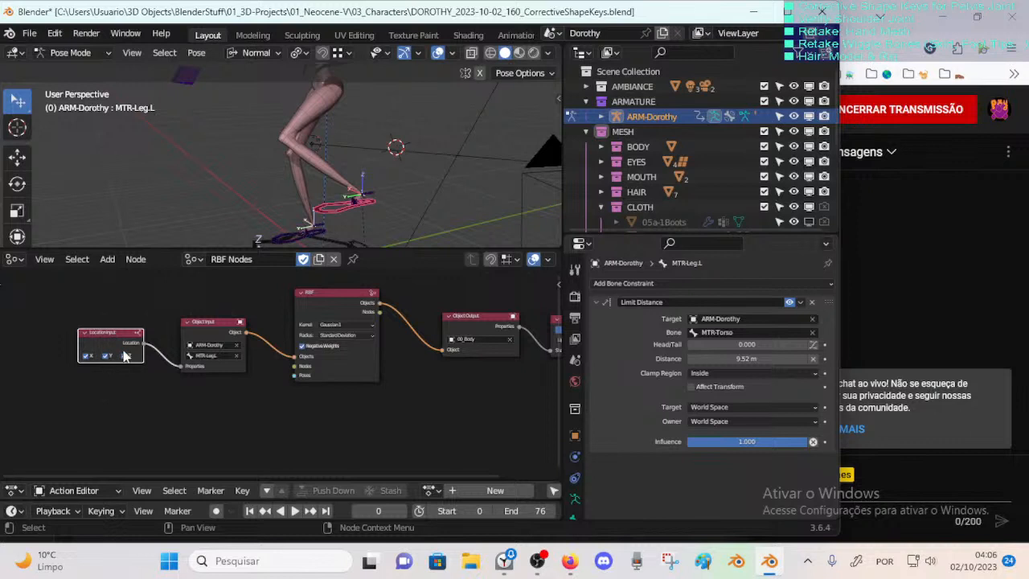
pyautogui.moveTo(201, 322); pyautogui.dragTo(205, 305)
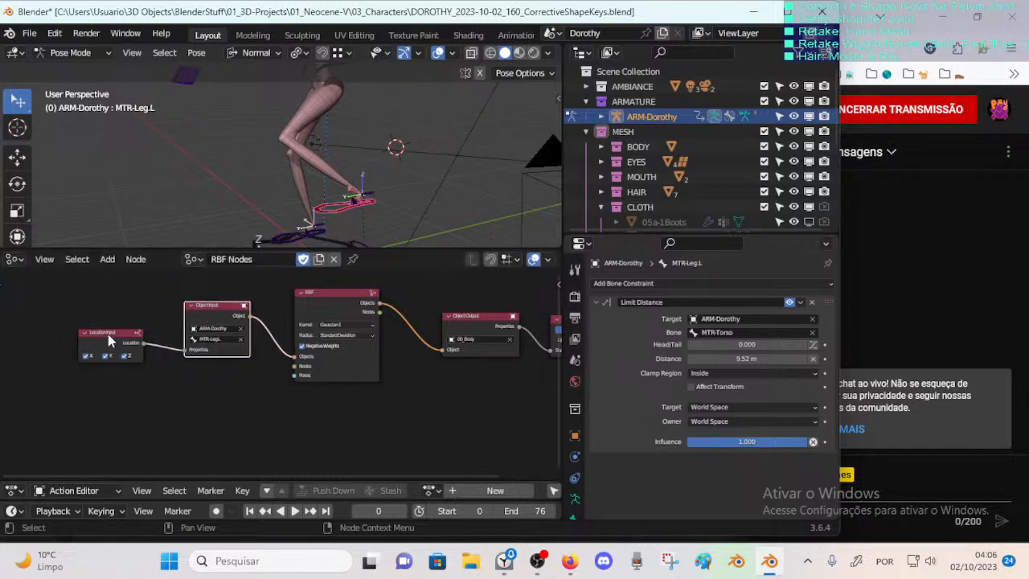
pyautogui.moveTo(109, 333); pyautogui.dragTo(124, 340)
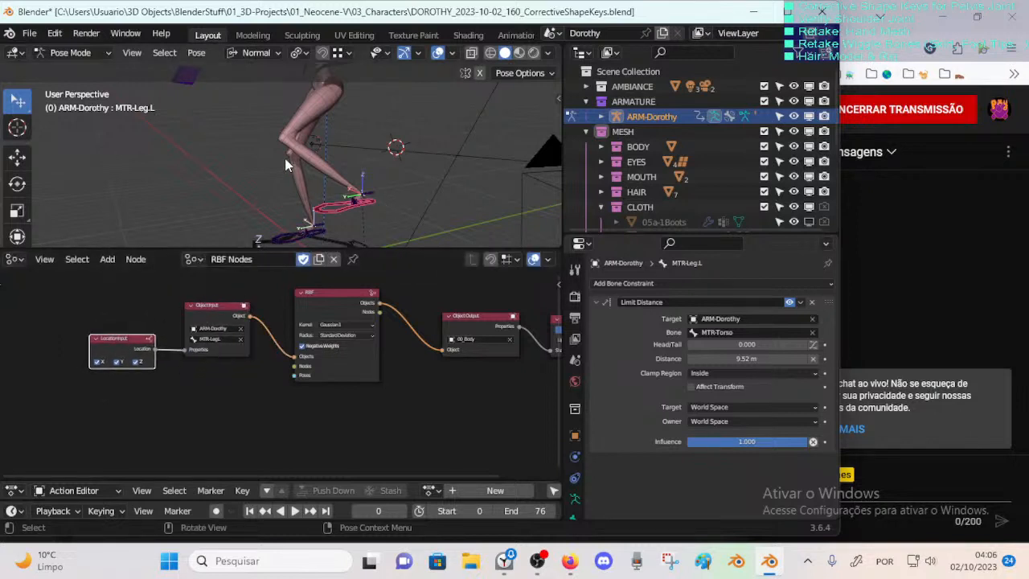
pyautogui.moveTo(285, 165); pyautogui.dragTo(325, 178, button='middle')
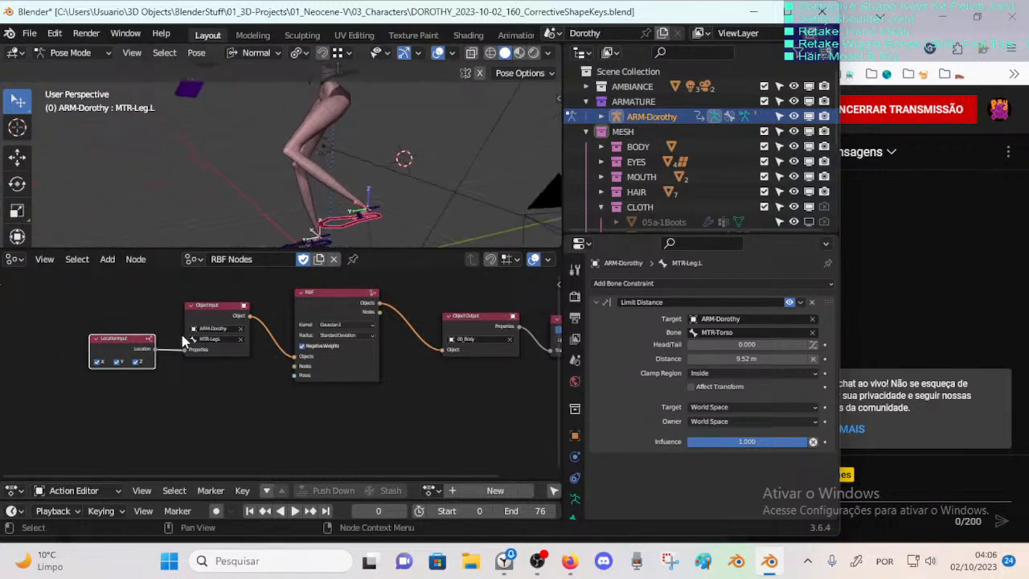
pyautogui.scroll(-1, 406, 344)
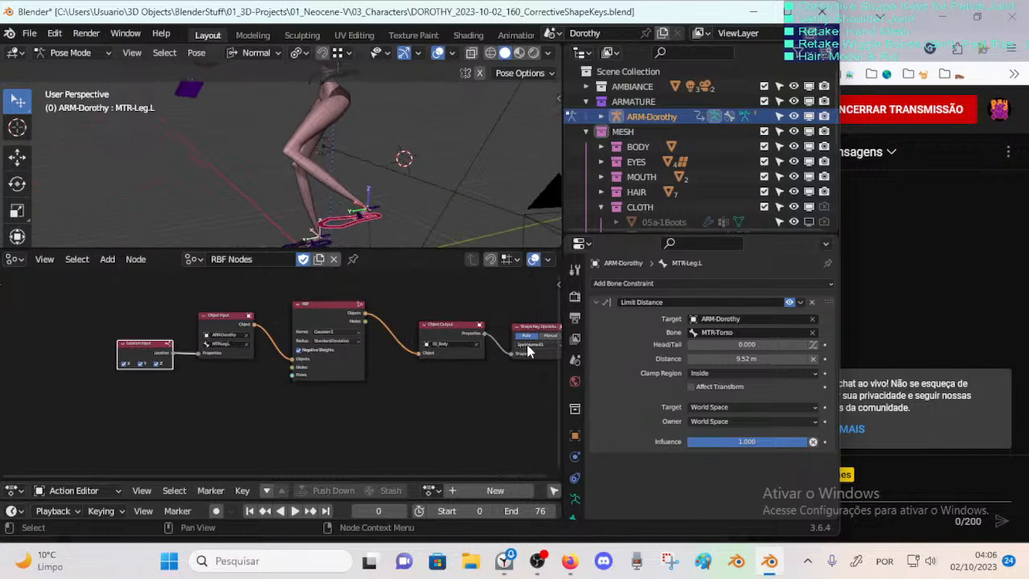
pyautogui.moveTo(481, 336); pyautogui.dragTo(410, 337, button='middle')
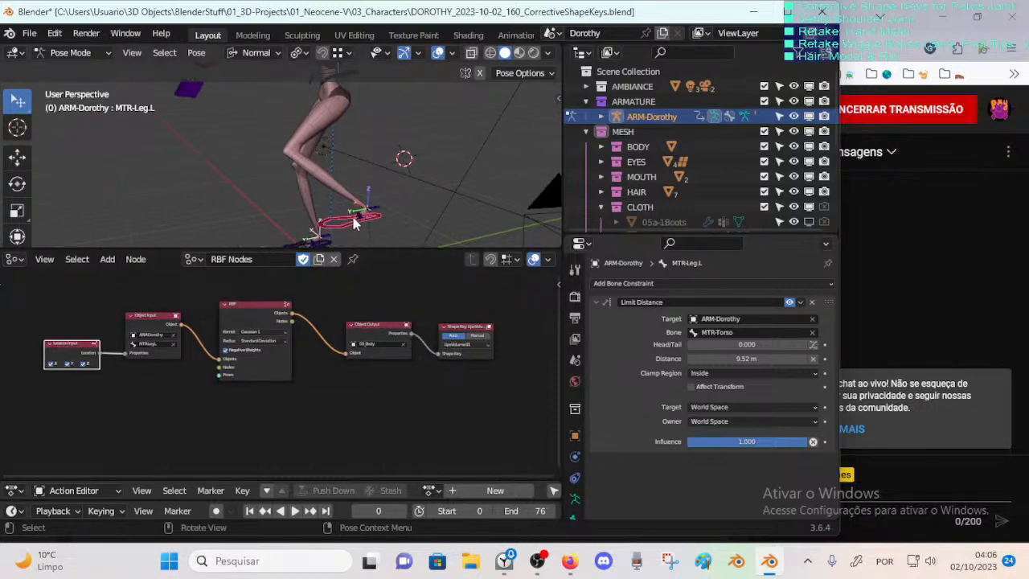
# Step: Select the 00_Body mesh in Object Mode and bring up its shape key list in an enlarged properties area
pyautogui.moveTo(325, 116); pyautogui.dragTo(345, 170, button='middle')
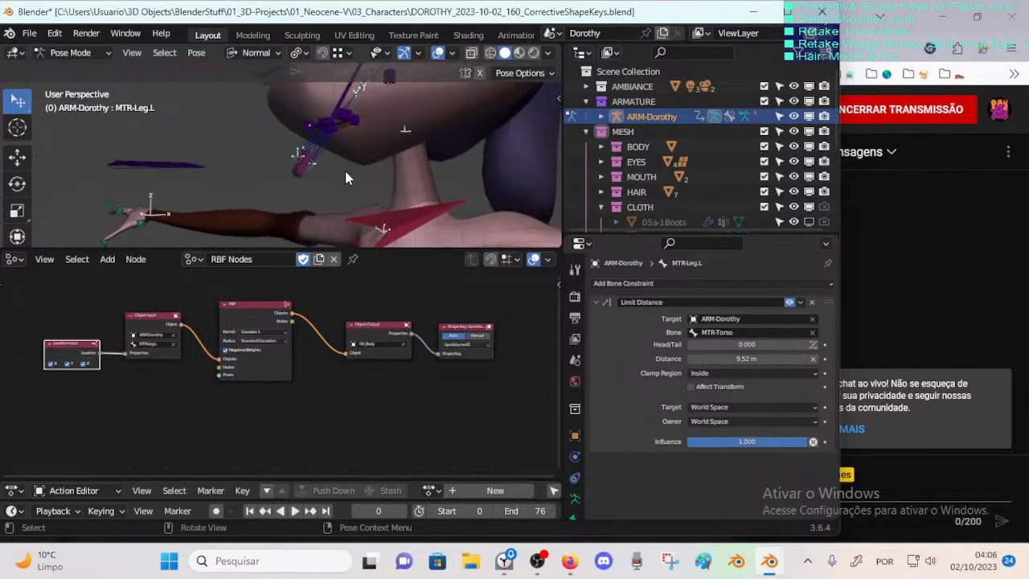
pyautogui.scroll(-1, 574, 502)
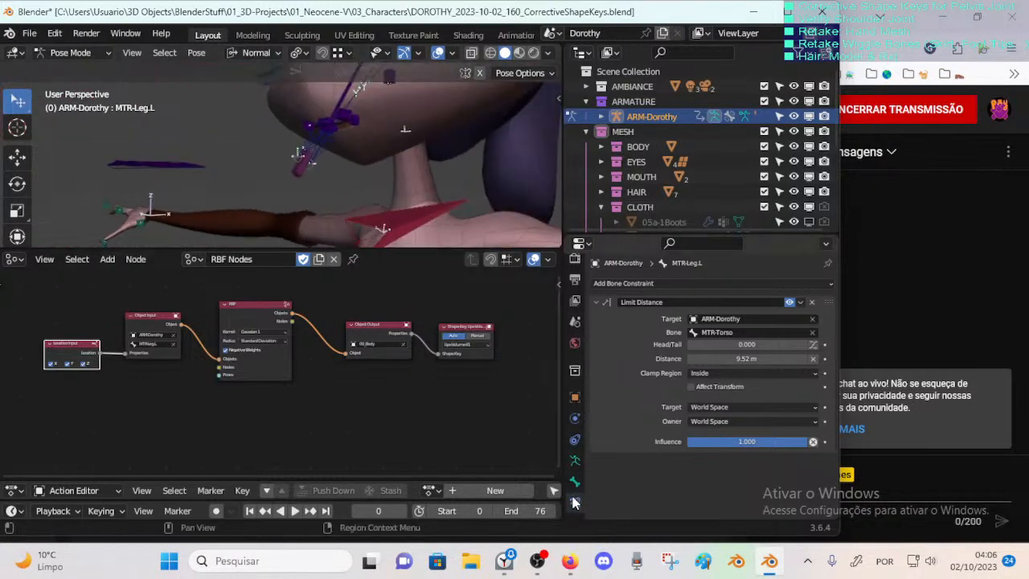
pyautogui.click(405, 174)
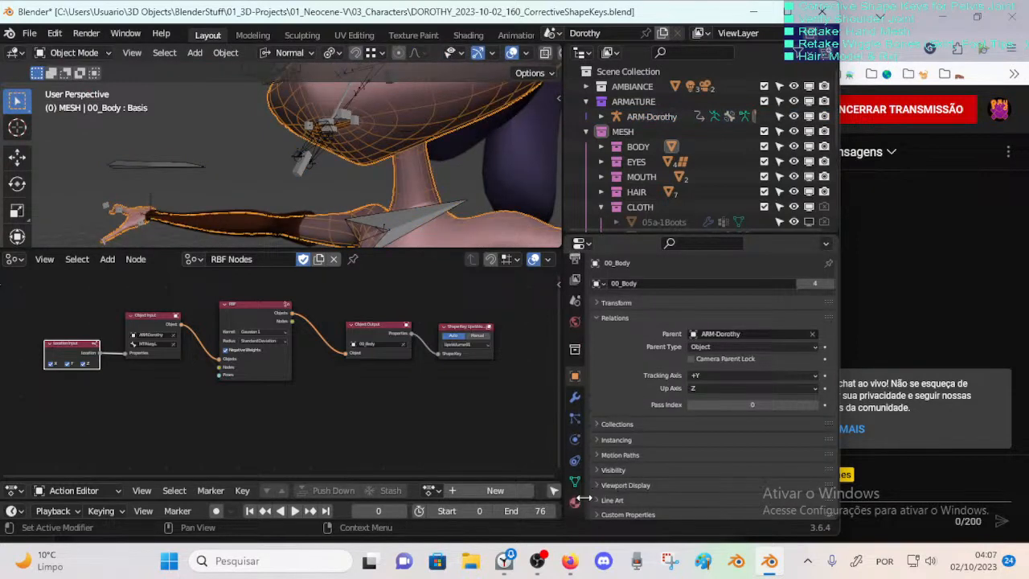
pyautogui.scroll(-1, 574, 491)
pyautogui.click(574, 481)
pyautogui.scroll(-1, 643, 375)
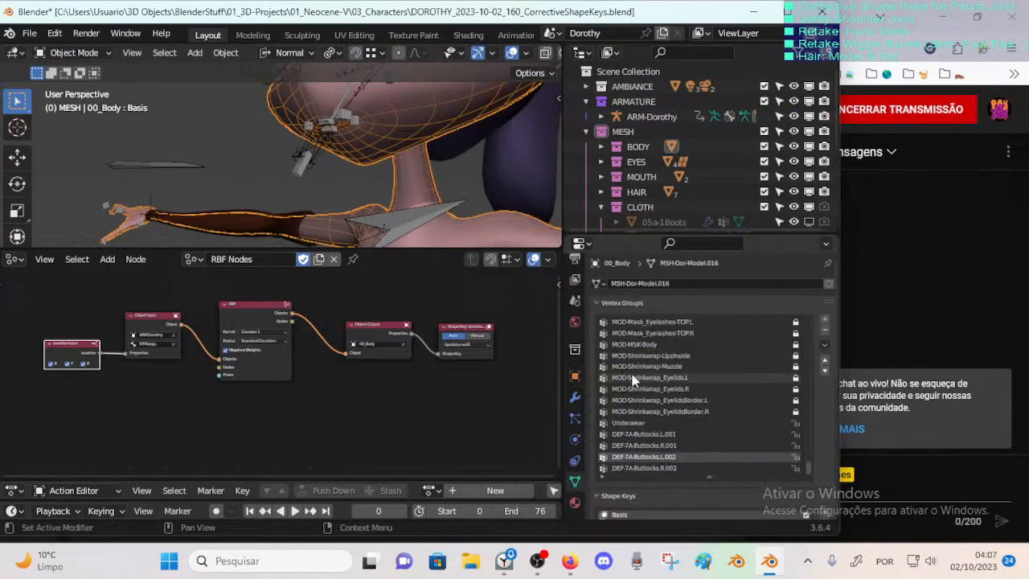
pyautogui.moveTo(668, 237); pyautogui.dragTo(668, 172)
pyautogui.moveTo(706, 413); pyautogui.dragTo(812, 323)
pyautogui.scroll(-2, 672, 394)
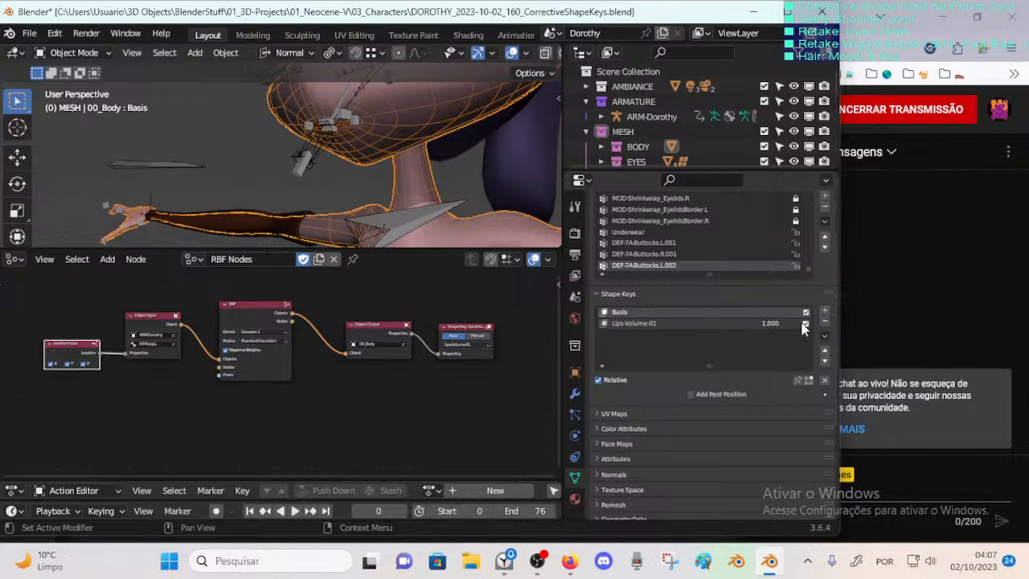
# Step: Examine the lip area of the 00_Body mesh in Edit Mode and Object Mode
pyautogui.moveTo(396, 173); pyautogui.dragTo(323, 171, button='middle')
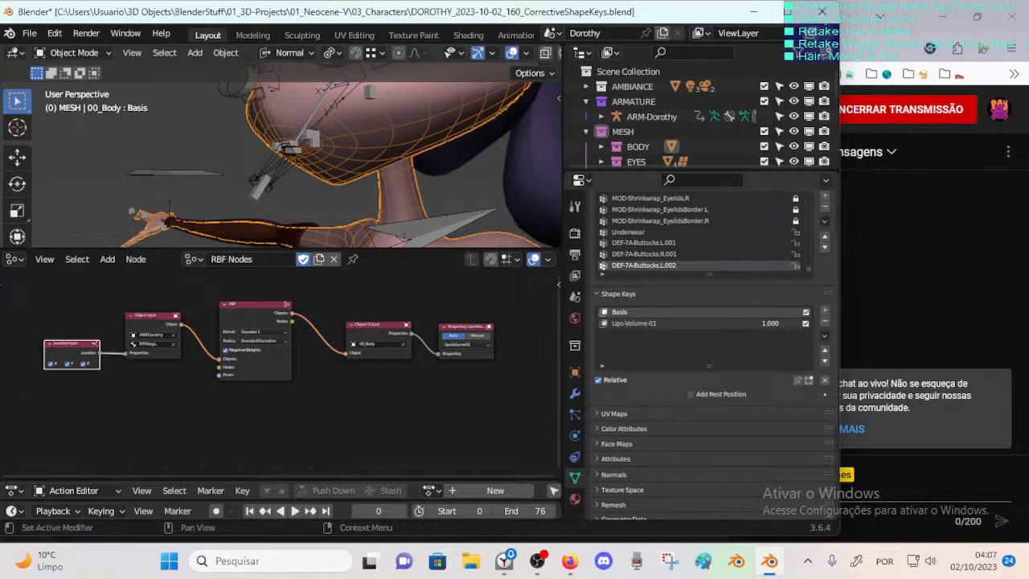
pyautogui.moveTo(362, 152); pyautogui.dragTo(295, 176, button='middle')
pyautogui.press('Tab')
pyautogui.press('Tab')
pyautogui.moveTo(384, 101); pyautogui.dragTo(376, 146, button='middle')
pyautogui.moveTo(322, 186); pyautogui.dragTo(346, 162, button='middle')
pyautogui.press('Tab')
pyautogui.scroll(3, 346, 162)
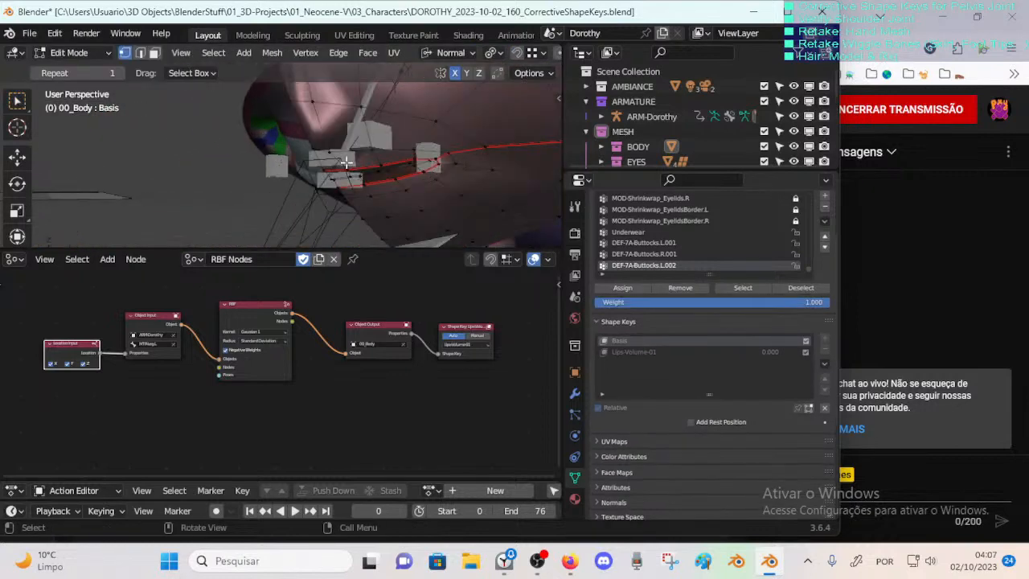
pyautogui.scroll(-5, 382, 172)
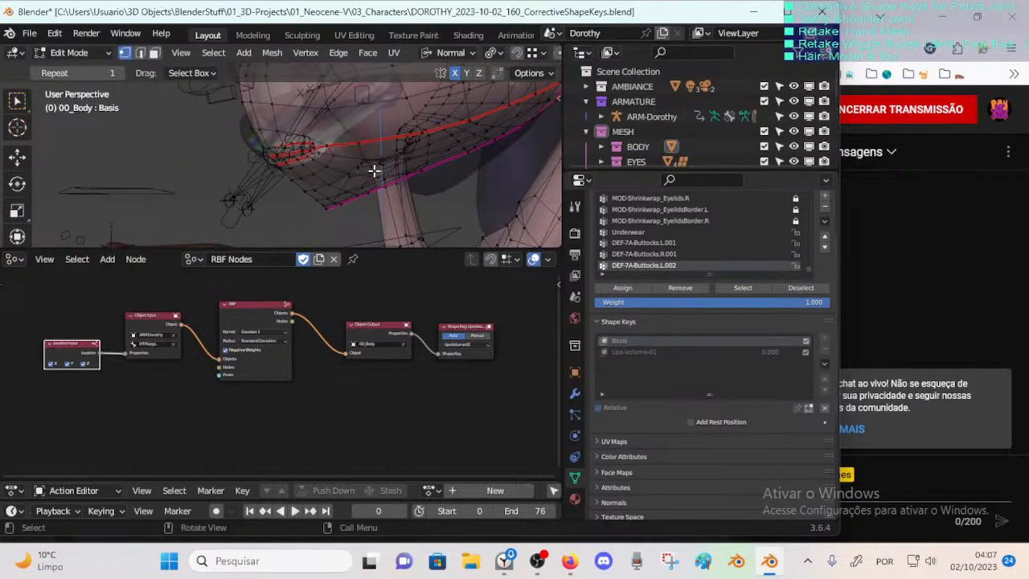
pyautogui.moveTo(384, 179); pyautogui.dragTo(324, 186, button='middle')
pyautogui.press('Tab')
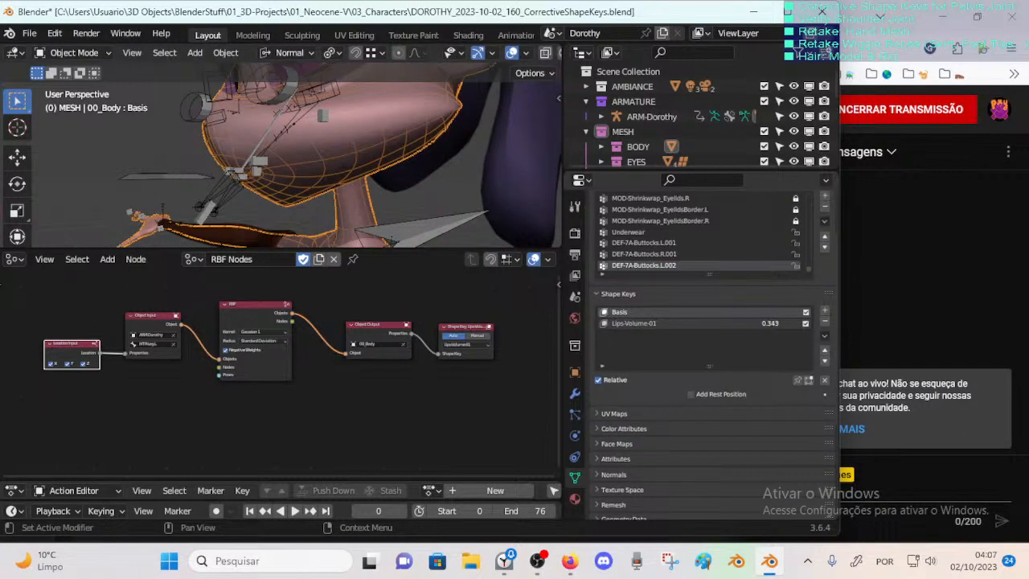
# Step: Set the Lips-Volume-01 shape key to 1.000 and check the lips and body from several angles
pyautogui.moveTo(770, 324); pyautogui.dragTo(800, 324)
pyautogui.scroll(4, 166, 207)
pyautogui.keyDown('shift'); pyautogui.moveTo(212, 198); pyautogui.dragTo(269, 187, button='middle'); pyautogui.keyUp('shift')
pyautogui.moveTo(269, 186); pyautogui.dragTo(255, 202, button='middle')
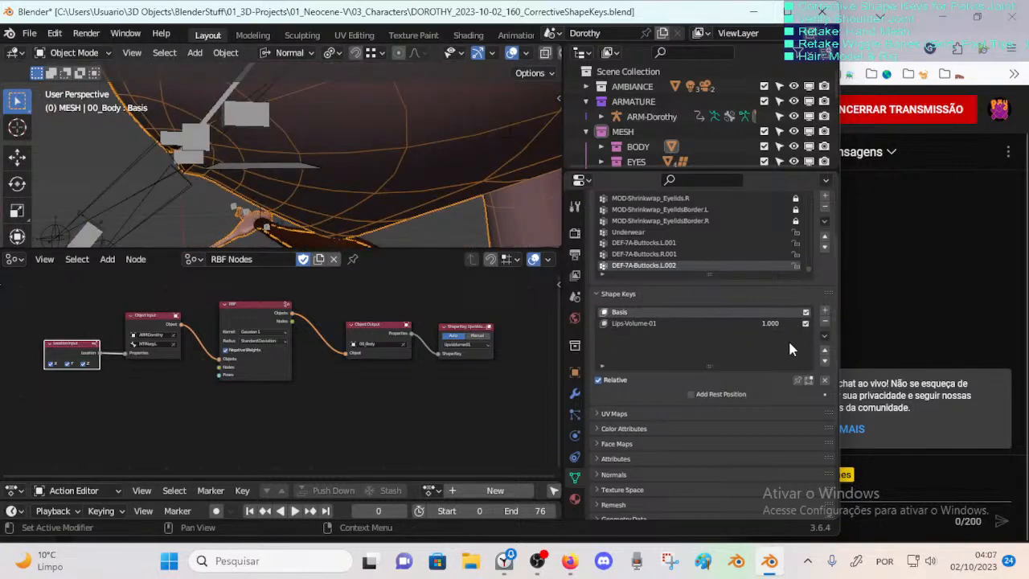
pyautogui.moveTo(412, 183); pyautogui.dragTo(333, 197, button='middle')
pyautogui.scroll(-4, 355, 157)
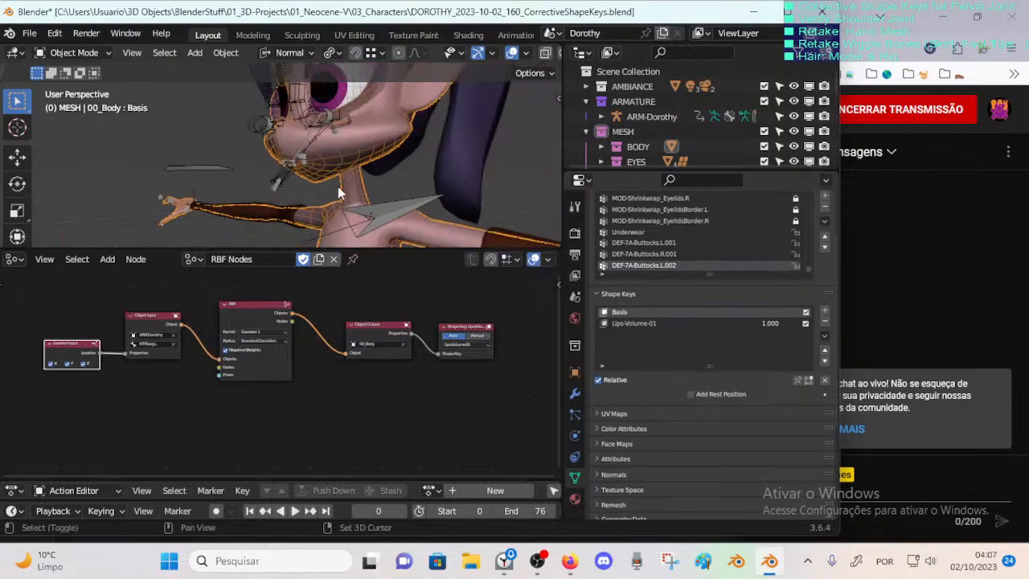
pyautogui.keyDown('shift'); pyautogui.scroll(-3, 345, 200); pyautogui.keyUp('shift')
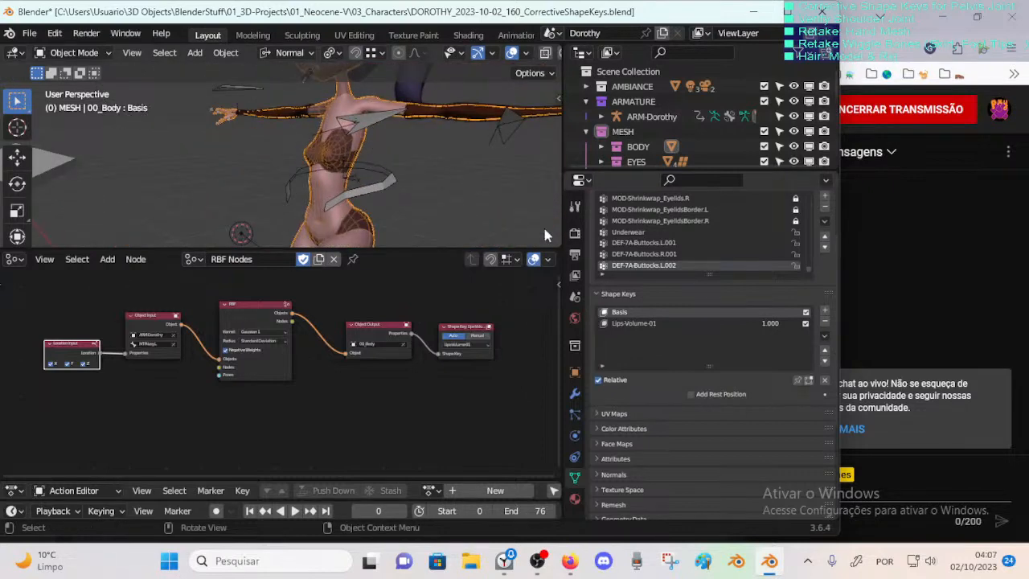
pyautogui.scroll(4, 341, 146)
pyautogui.moveTo(341, 147); pyautogui.dragTo(316, 180, button='middle')
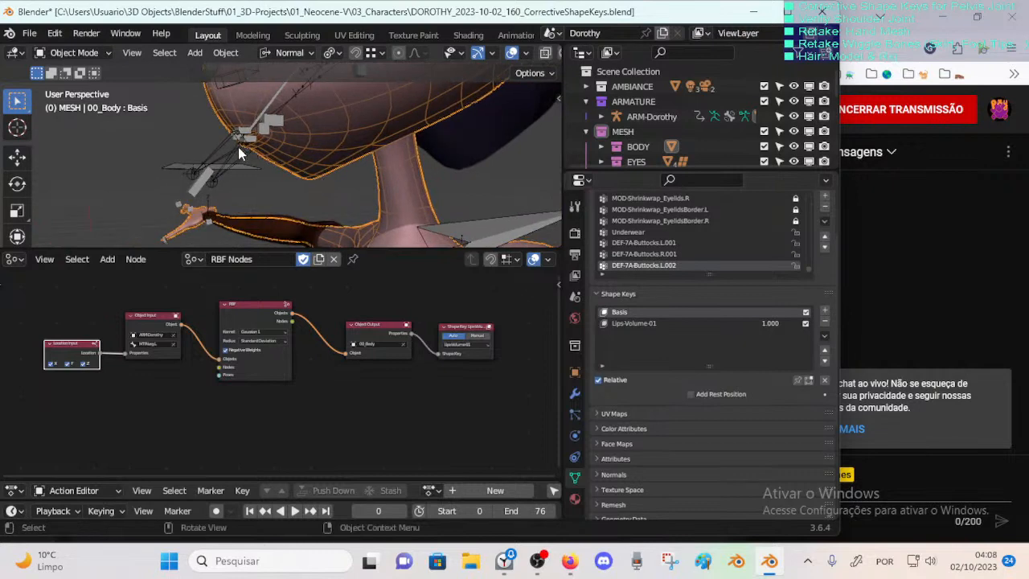
# Step: Select the ARM-Dorothy armature through its foot control and frame it in the 3D view
pyautogui.scroll(-4, 308, 177)
pyautogui.keyDown('shift'); pyautogui.moveTo(292, 193); pyautogui.dragTo(325, 135, button='middle'); pyautogui.keyUp('shift')
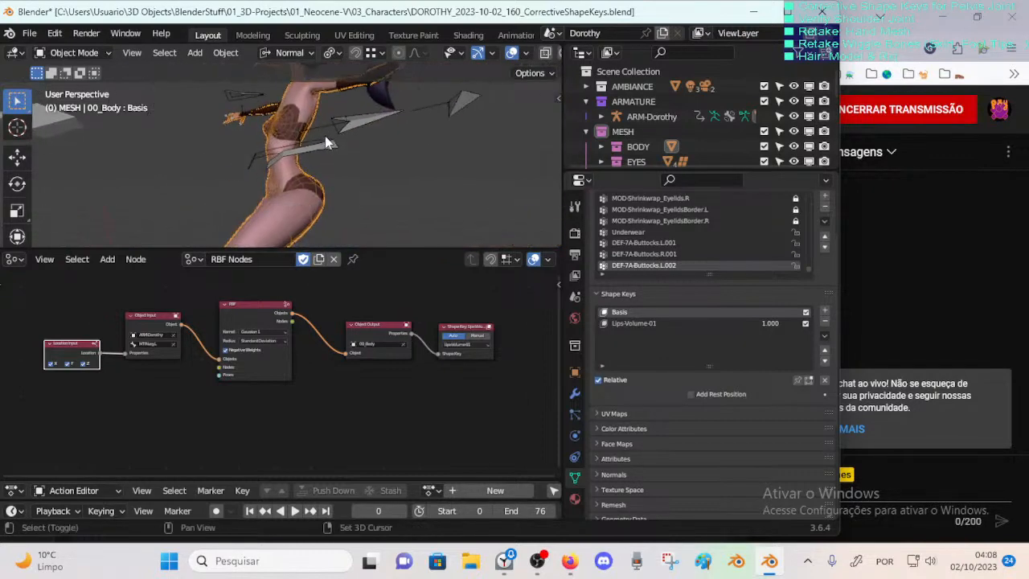
pyautogui.scroll(-3, 319, 147)
pyautogui.keyDown('shift'); pyautogui.moveTo(290, 193); pyautogui.dragTo(337, 193, button='middle'); pyautogui.keyUp('shift')
pyautogui.click(336, 201)
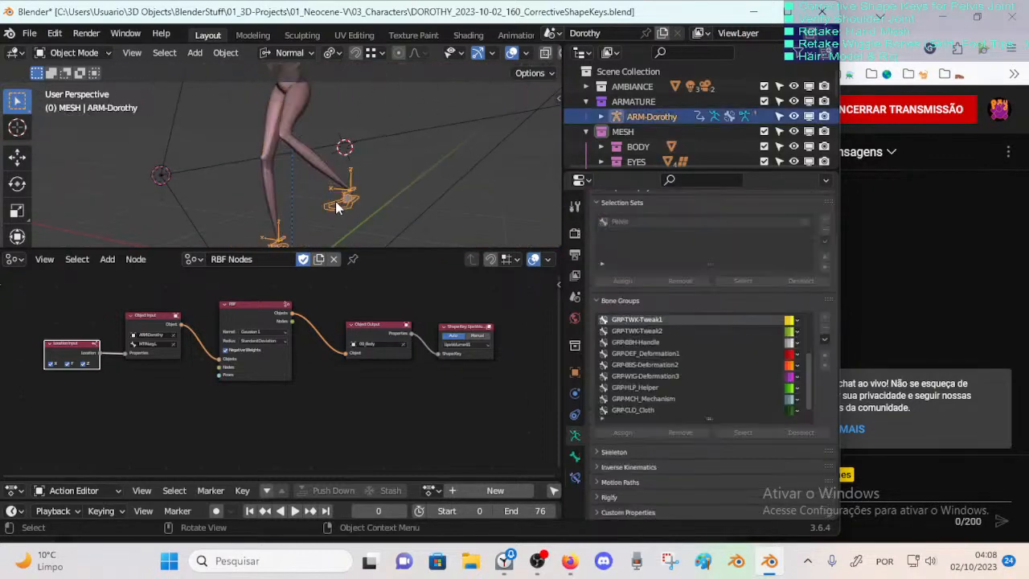
pyautogui.press('KP_Decimal')
# Step: Reselect the 00_Body mesh at the face and set its Lips-Volume-01 shape key to 0.000
pyautogui.scroll(4, 362, 227)
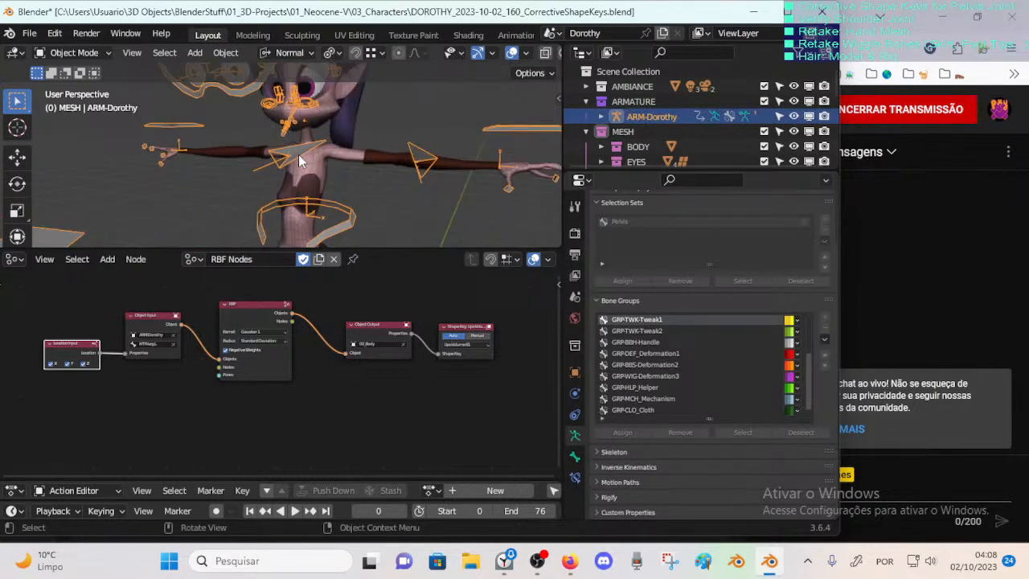
pyautogui.scroll(4, 352, 227)
pyautogui.moveTo(298, 154)
pyautogui.keyDown('shift'); pyautogui.mouseDown(button='middle')
pyautogui.moveTo(352, 227)
pyautogui.moveTo(321, 215)
pyautogui.moveTo(307, 172)
pyautogui.mouseUp(button='middle'); pyautogui.keyUp('shift')
pyautogui.scroll(2, 308, 172)
pyautogui.click(307, 172)
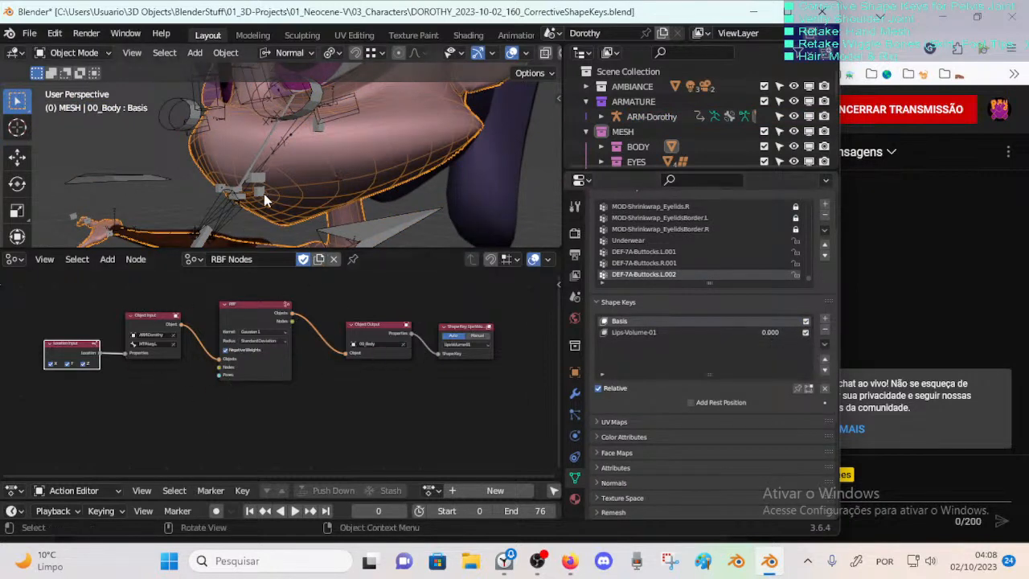
pyautogui.moveTo(266, 193); pyautogui.dragTo(305, 170, button='middle')
# Step: Select the ARM-Dorothy armature, enter Pose Mode and select the MTR-Arm.R control bone near the right hand
pyautogui.click(287, 215)
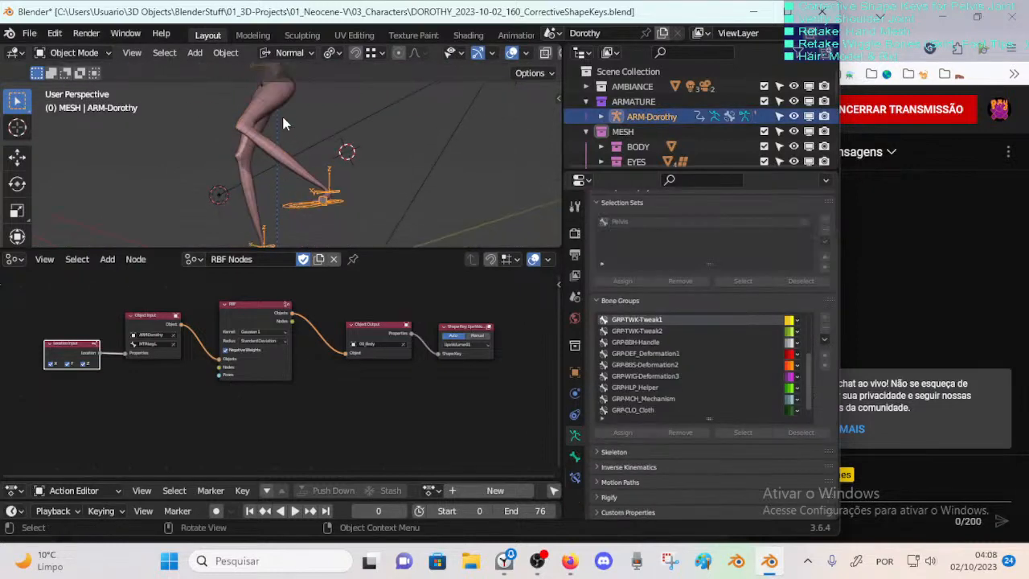
pyautogui.moveTo(283, 123); pyautogui.dragTo(271, 193, button='middle')
pyautogui.scroll(5, 303, 170)
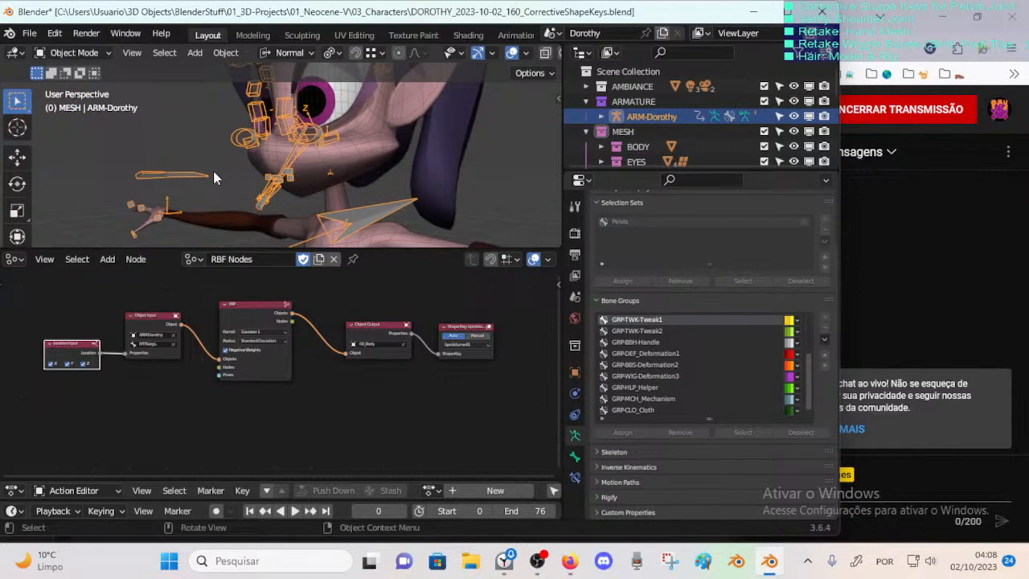
pyautogui.hotkey('ctrl', 'Tab')
pyautogui.click(192, 175)
# Step: Look up the selected control bone's name and set the Object Input node's bone to MTR-Arm.R
pyautogui.press('F2')
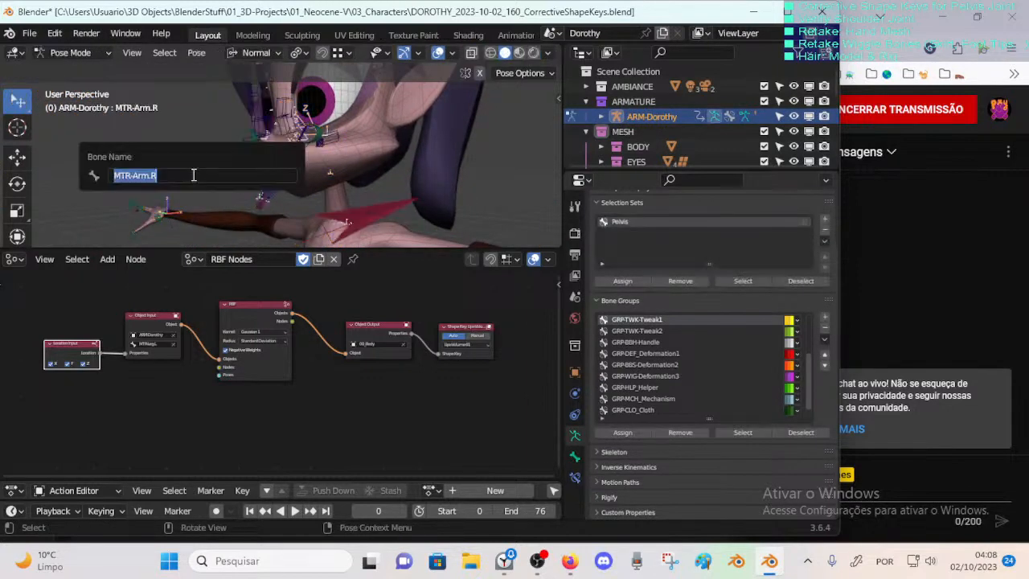
pyautogui.click(157, 341)
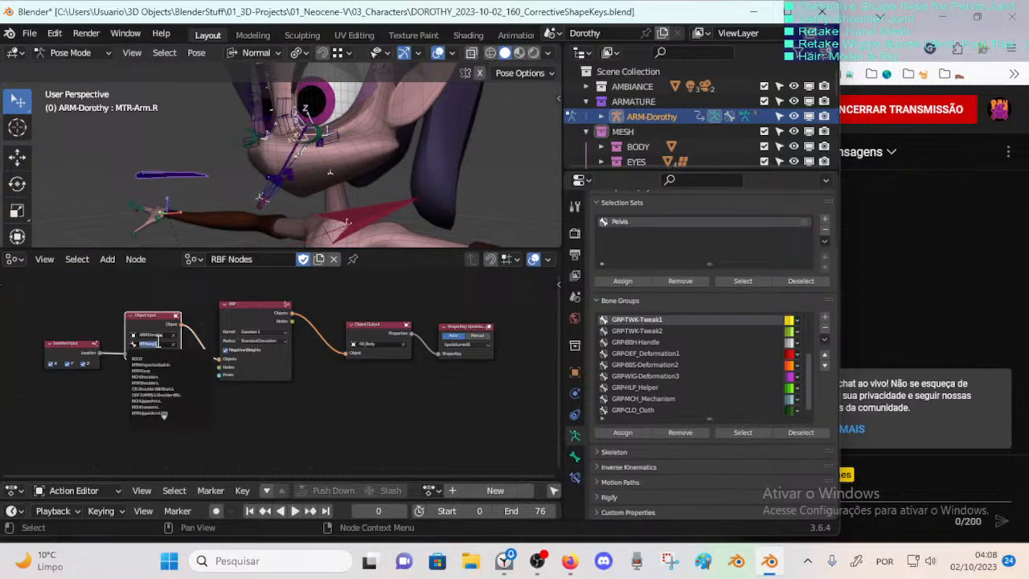
pyautogui.click(159, 358)
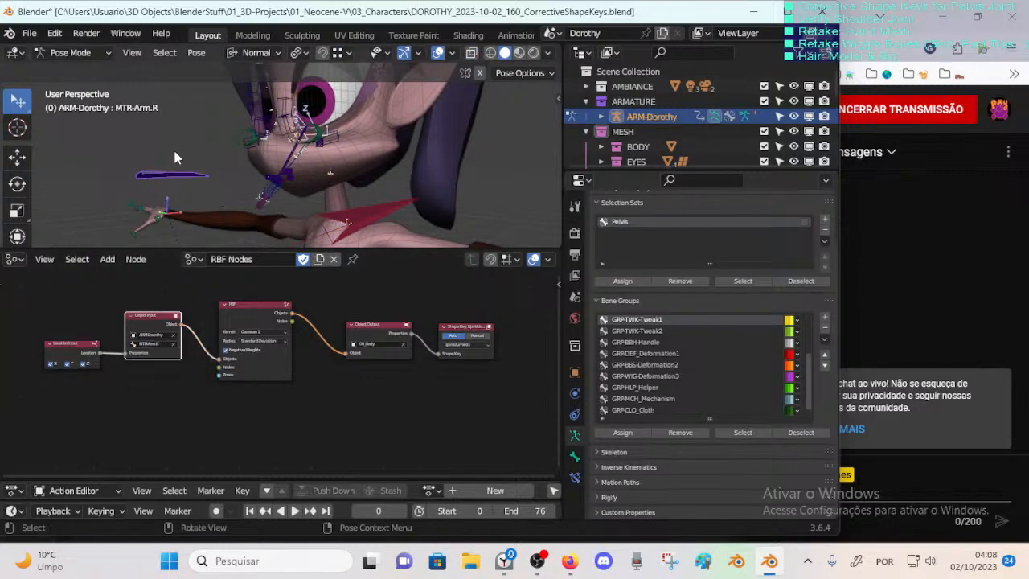
# Step: Try rotating the MTR-Arm.R bone and show the node editor's sidebar with the RBF setup and pose commands
pyautogui.press('r')
pyautogui.click(178, 120)
pyautogui.scroll(2, 322, 348)
pyautogui.moveTo(315, 339); pyautogui.dragTo(314, 361, button='middle')
pyautogui.press('n')
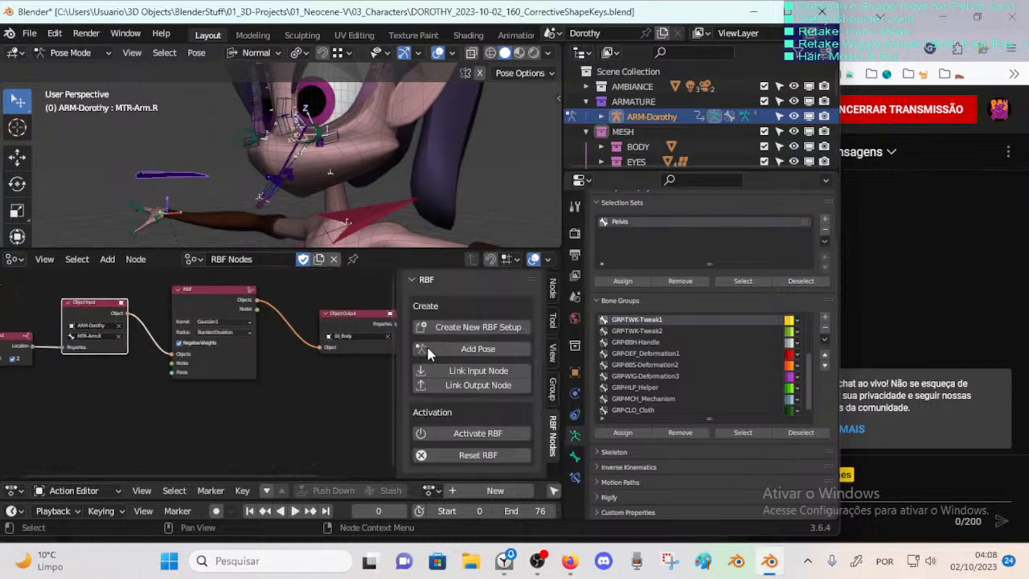
pyautogui.click(473, 385)
pyautogui.scroll(-3, 294, 372)
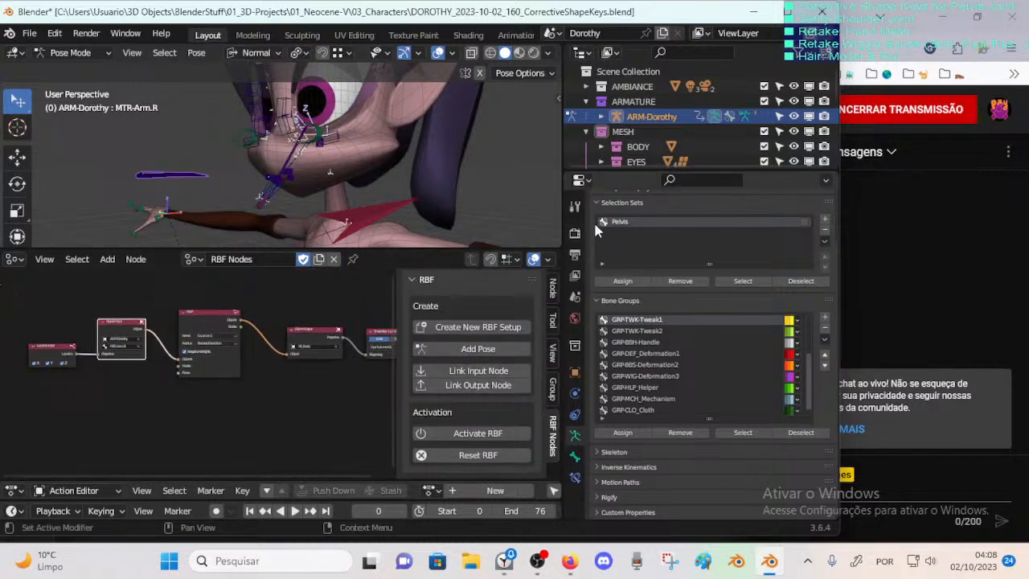
pyautogui.keyDown('alt'); pyautogui.click(259, 182); pyautogui.keyUp('alt')
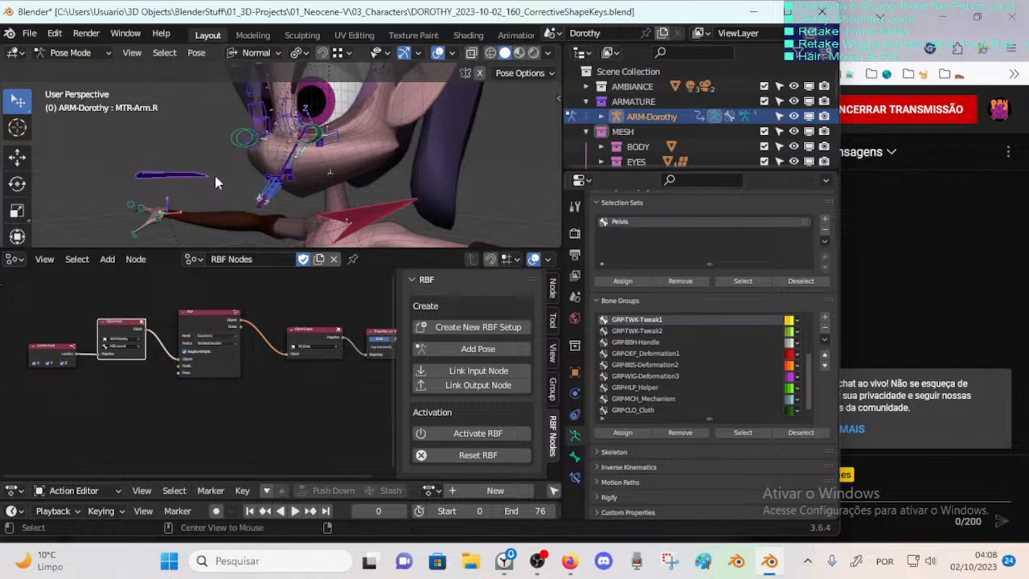
pyautogui.scroll(-6, 214, 179)
pyautogui.moveTo(211, 190); pyautogui.dragTo(271, 159, button='middle')
pyautogui.scroll(8, 289, 137)
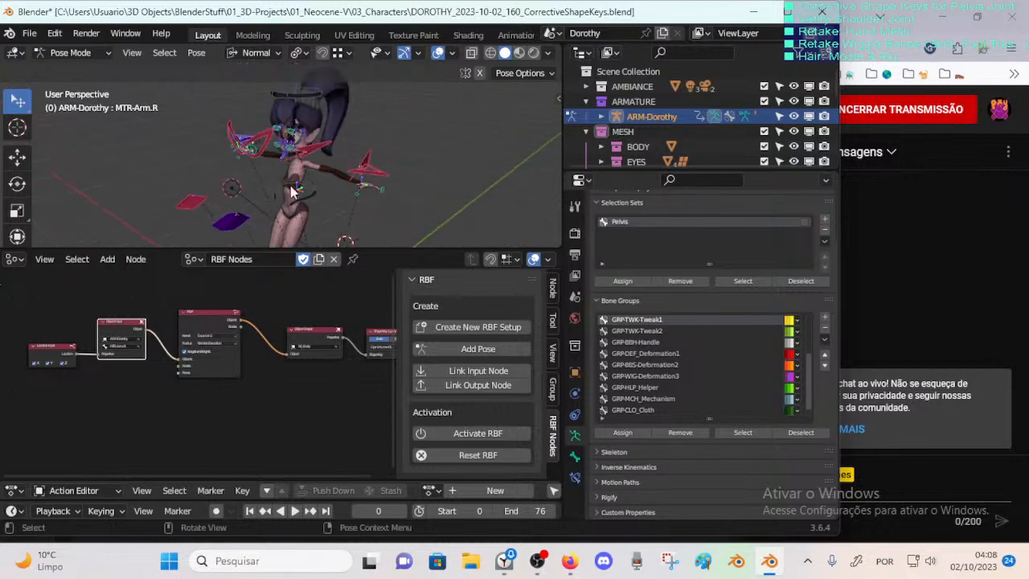
pyautogui.scroll(2, 307, 204)
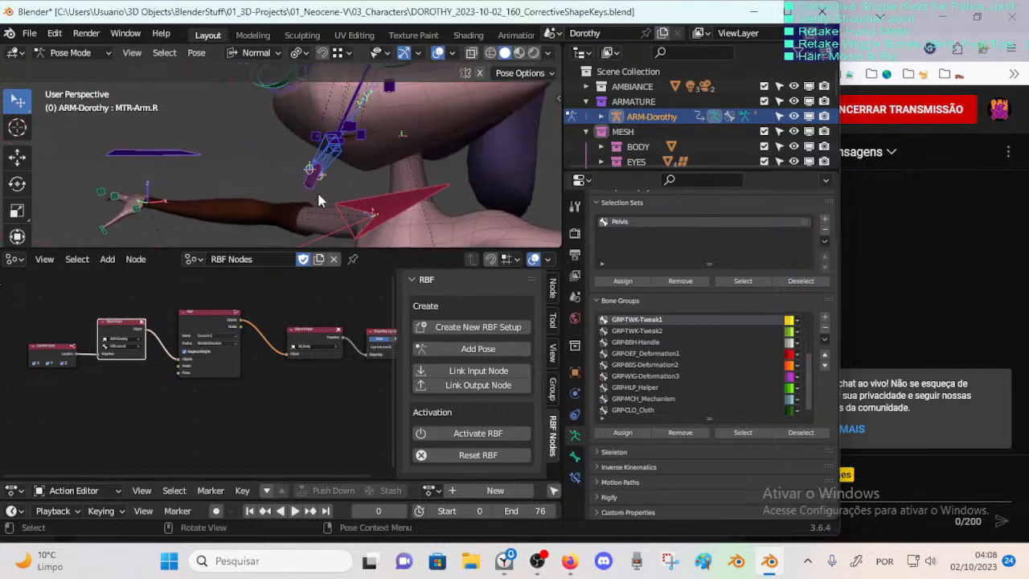
# Step: Select the 00_Body mesh and add Pose 0 to the RBF node to store the rest position
pyautogui.click(356, 161)
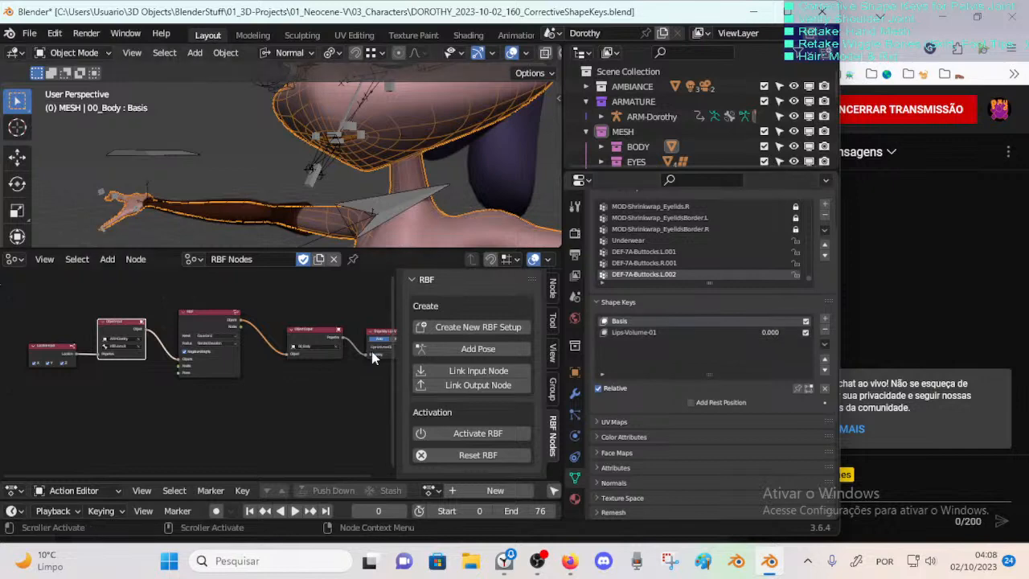
pyautogui.click(470, 353)
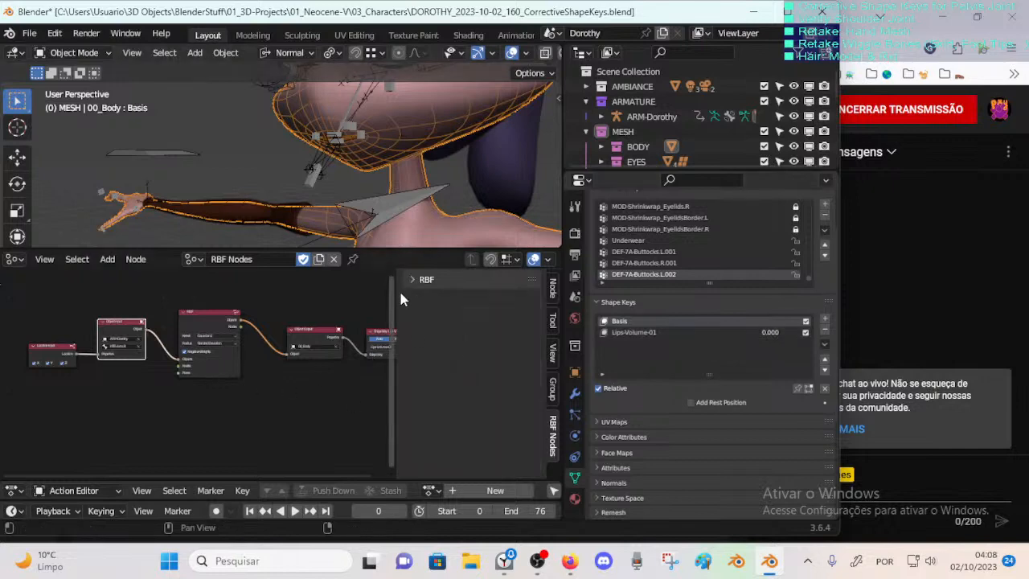
pyautogui.scroll(5, 259, 370)
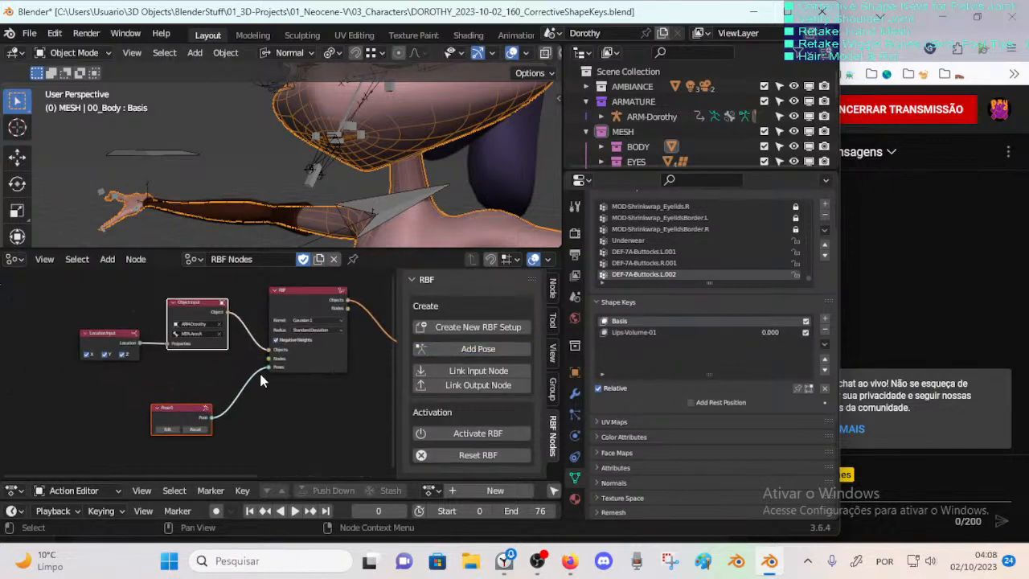
pyautogui.click(291, 290)
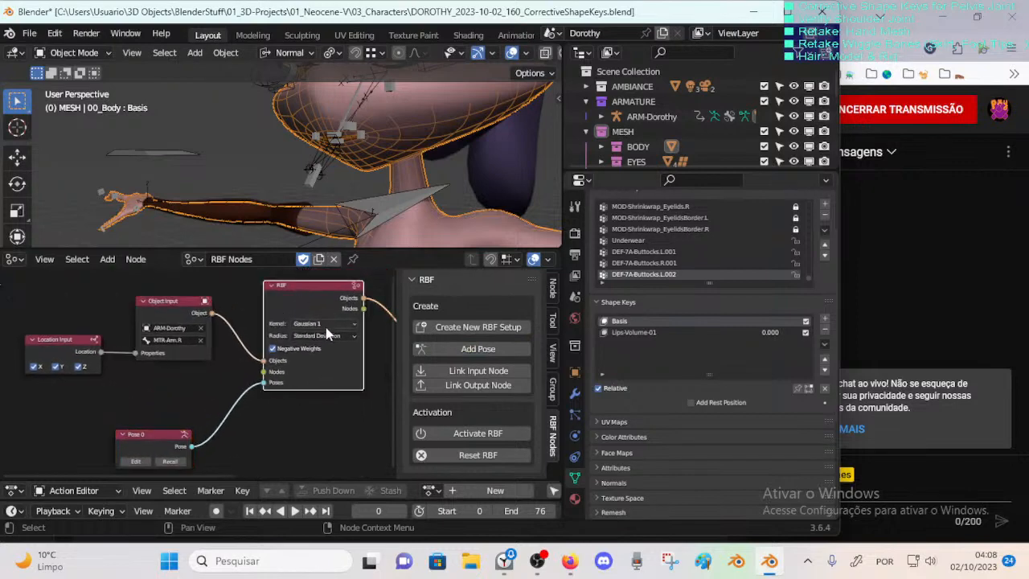
# Step: Examine the RBF node chain from the location and object inputs and Pose 0 through to the Object Output and shape key nodes
pyautogui.scroll(-3, 269, 333)
pyautogui.moveTo(207, 285); pyautogui.dragTo(275, 453)
pyautogui.press('b')
pyautogui.moveTo(57, 298); pyautogui.dragTo(196, 462)
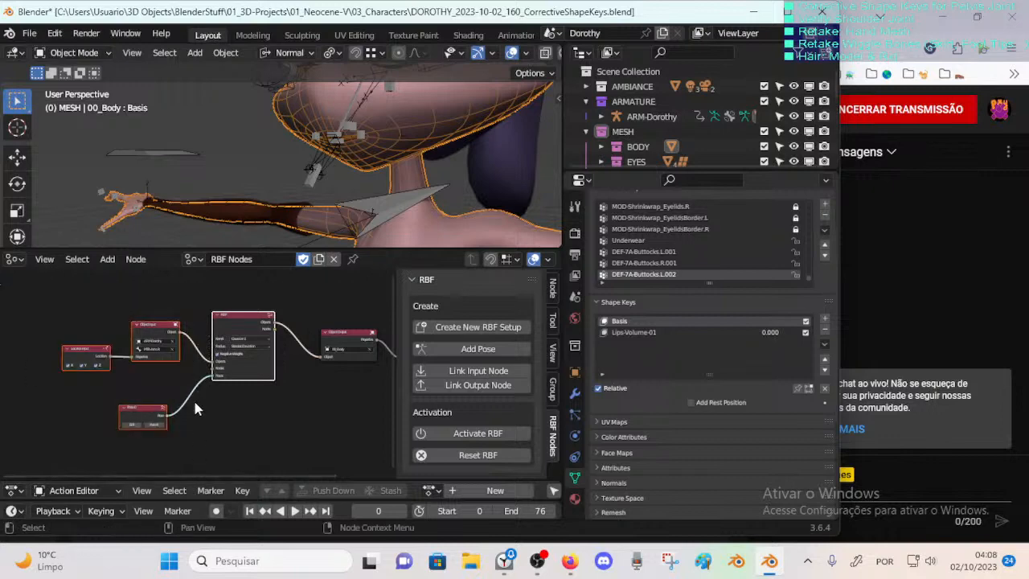
pyautogui.click(344, 341)
pyautogui.scroll(-1, 325, 396)
pyautogui.moveTo(325, 396); pyautogui.dragTo(320, 367, button='middle')
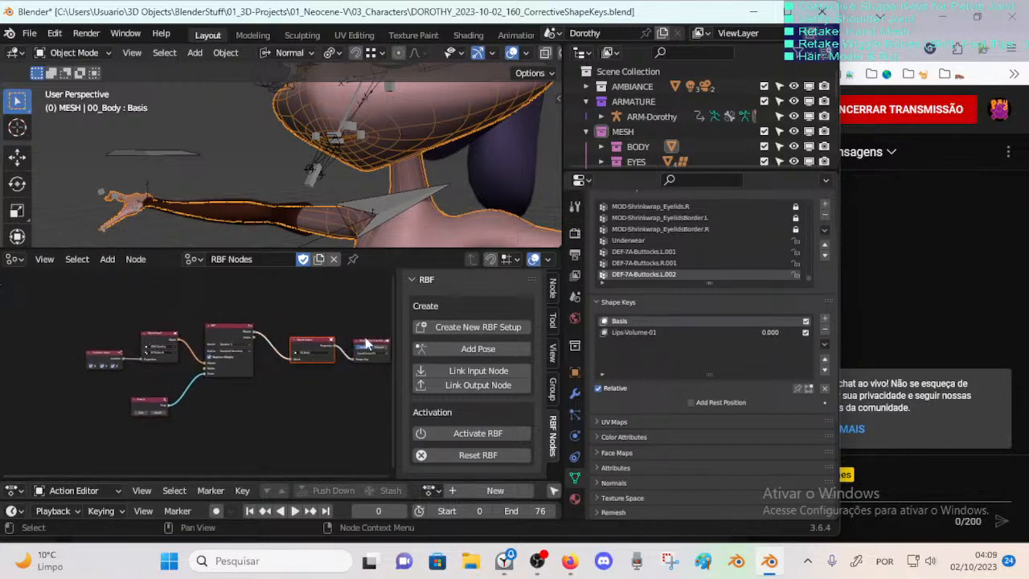
pyautogui.scroll(3, 332, 360)
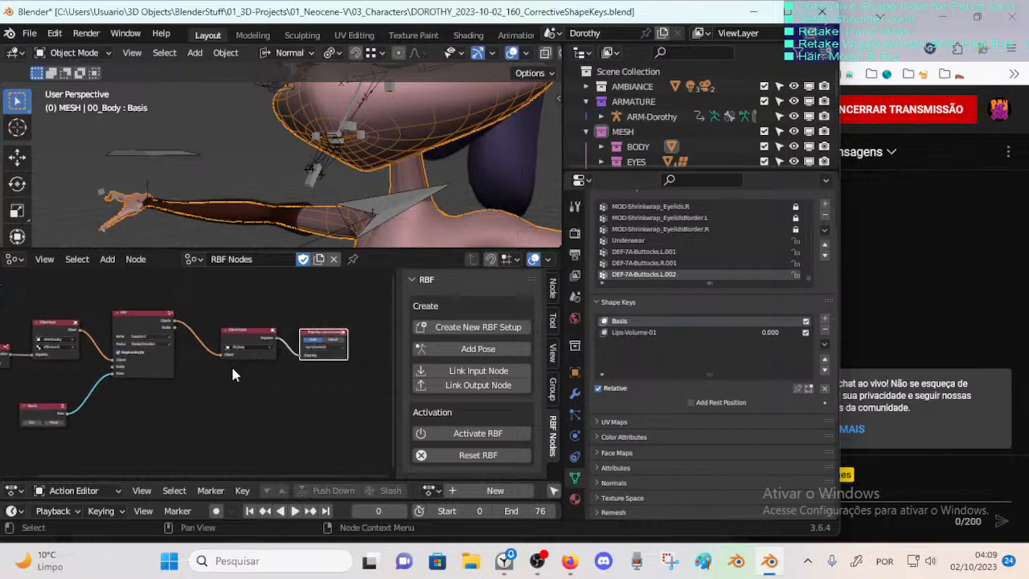
pyautogui.moveTo(252, 382); pyautogui.dragTo(281, 378, button='middle')
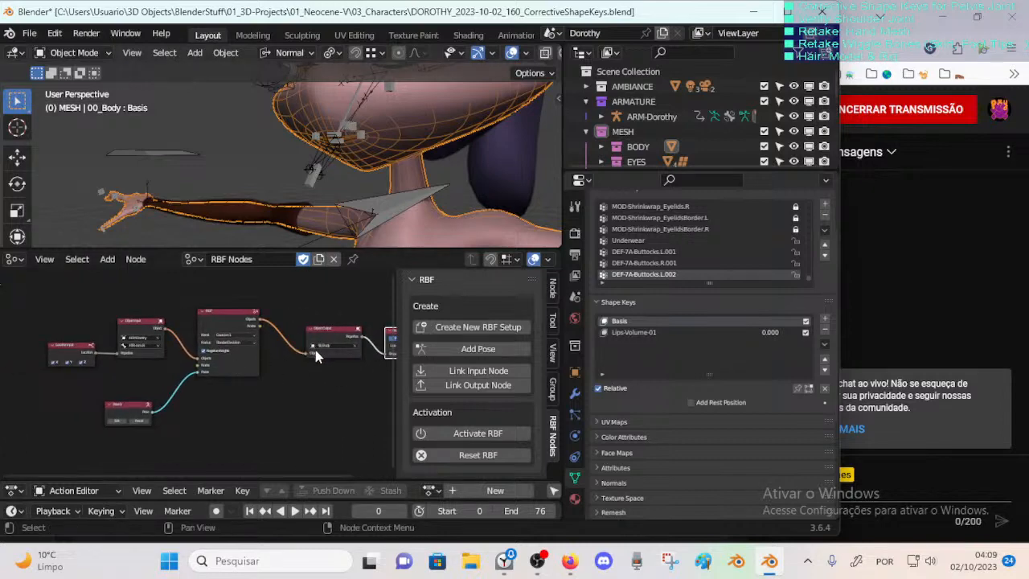
pyautogui.moveTo(262, 359); pyautogui.dragTo(315, 346, button='middle')
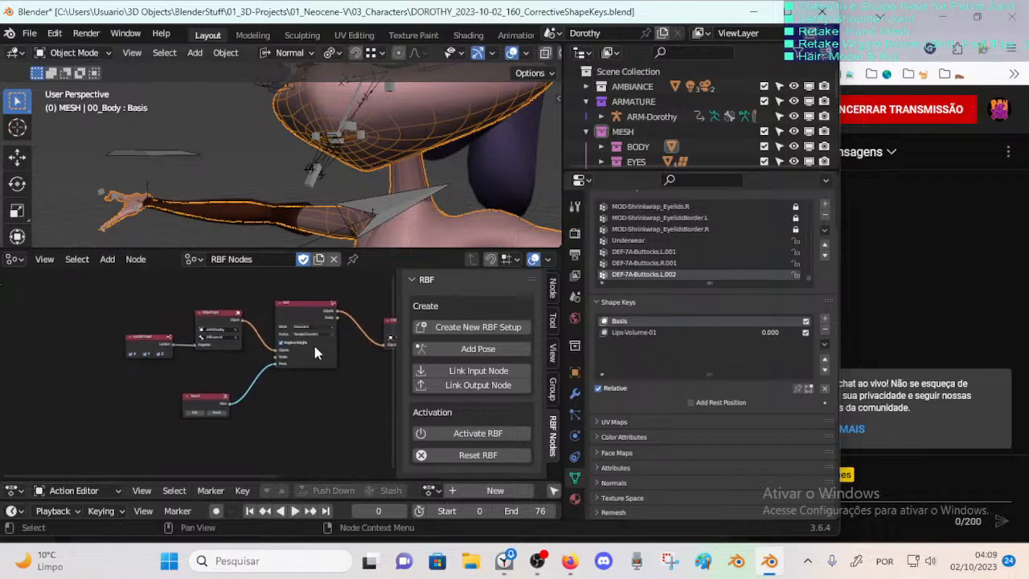
# Step: Reposition the RBF node and the Pose 0 node slightly within the node tree
pyautogui.moveTo(311, 302); pyautogui.dragTo(320, 296)
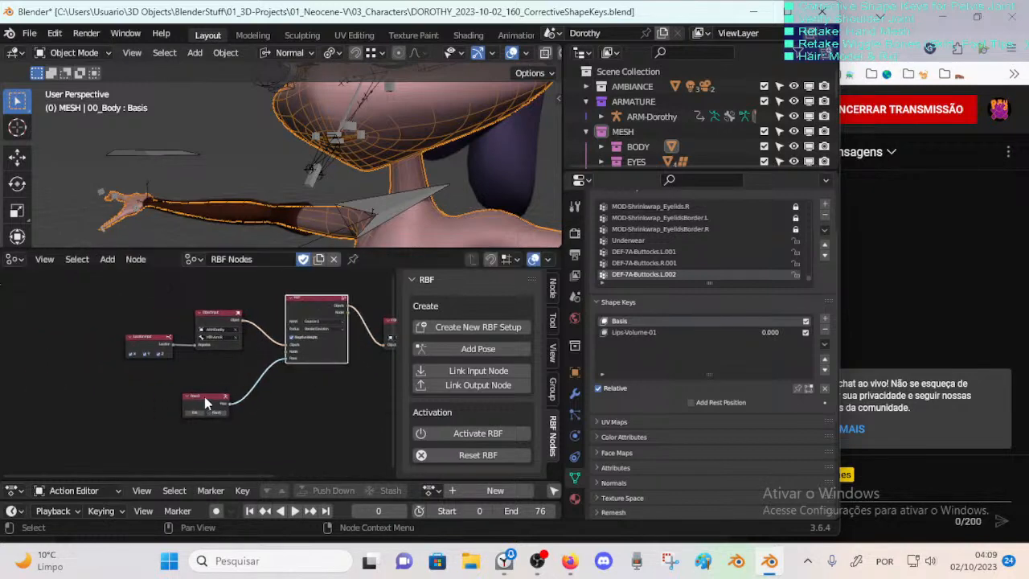
pyautogui.moveTo(205, 397); pyautogui.dragTo(226, 382)
pyautogui.scroll(2, 233, 394)
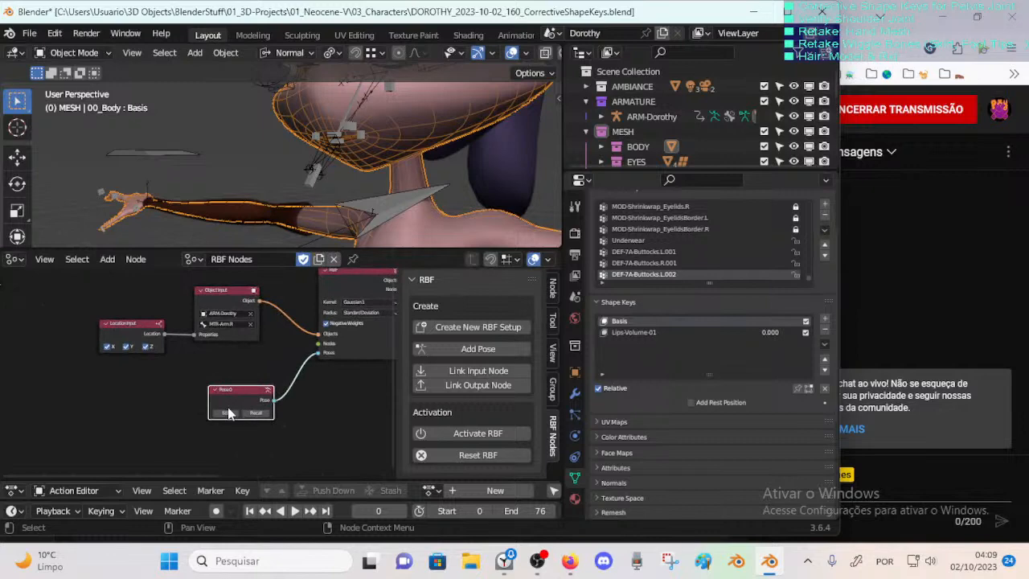
pyautogui.moveTo(306, 382); pyautogui.dragTo(289, 382, button='middle')
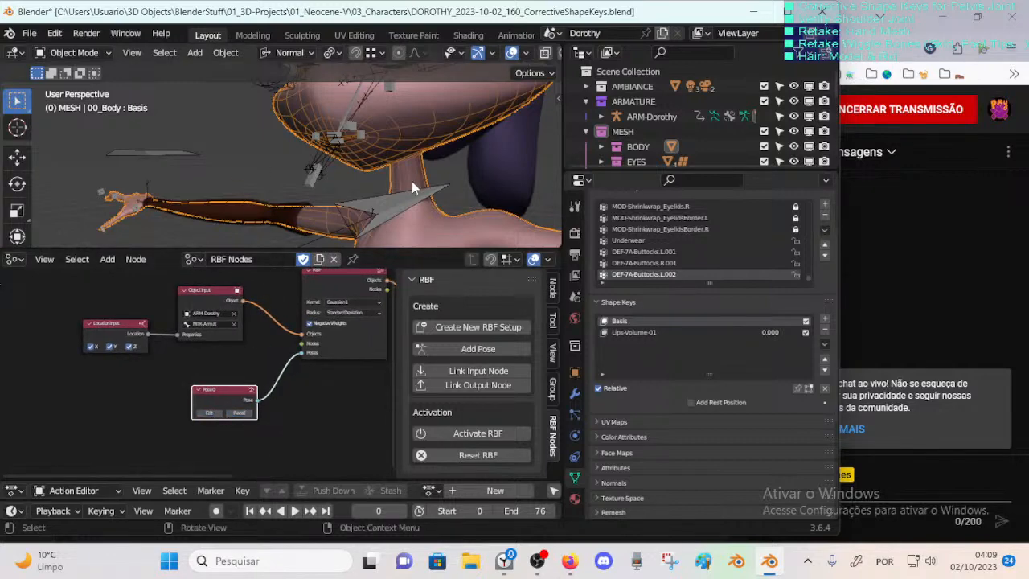
# Step: Select the ARM-Dorothy armature, enter Pose Mode and move the MTR-Arm.R bone so the right hand is raised
pyautogui.moveTo(411, 188); pyautogui.dragTo(213, 154, button='middle')
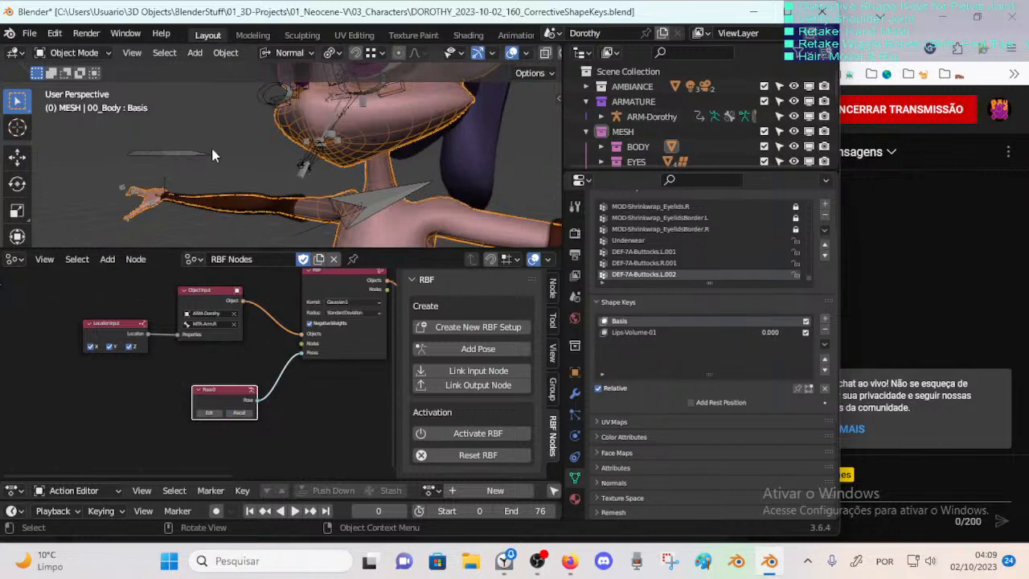
pyautogui.click(168, 152)
pyautogui.hotkey('ctrl', 'Tab')
pyautogui.press('g')
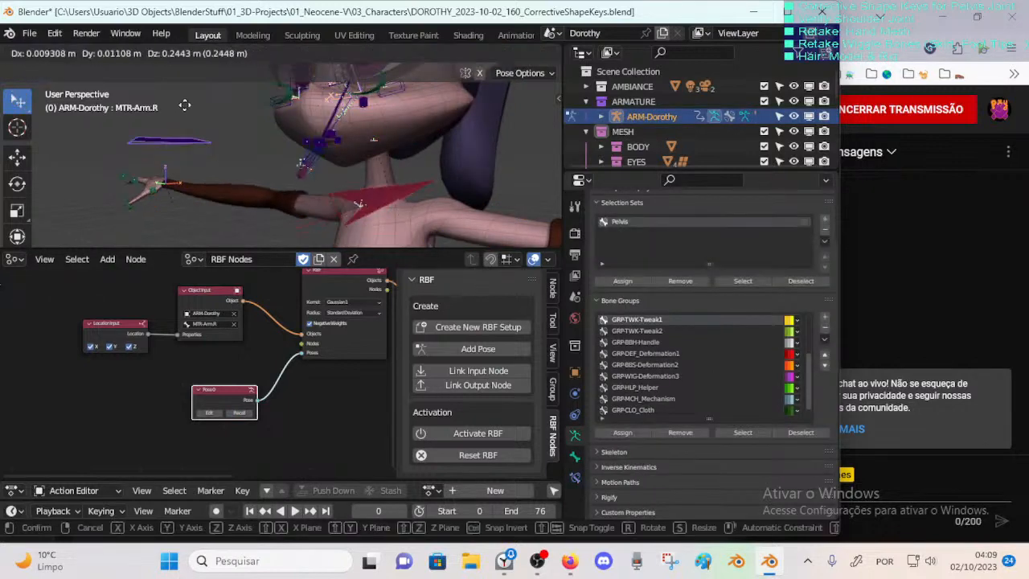
pyautogui.click(190, 167)
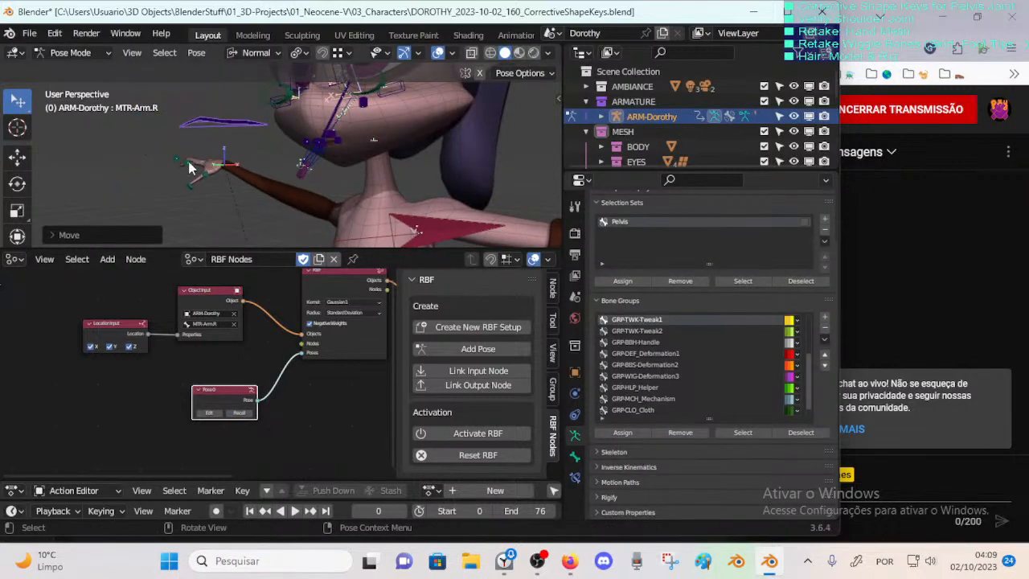
pyautogui.moveTo(111, 356); pyautogui.dragTo(114, 375, button='middle')
pyautogui.moveTo(225, 218); pyautogui.dragTo(292, 160, button='middle')
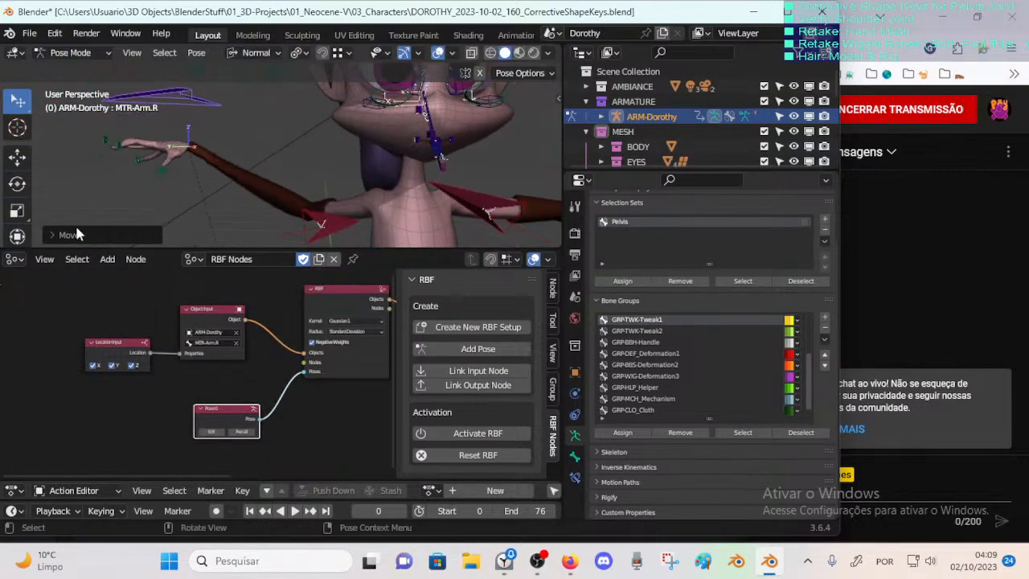
pyautogui.moveTo(201, 145); pyautogui.dragTo(244, 154, button='middle')
pyautogui.press('g')
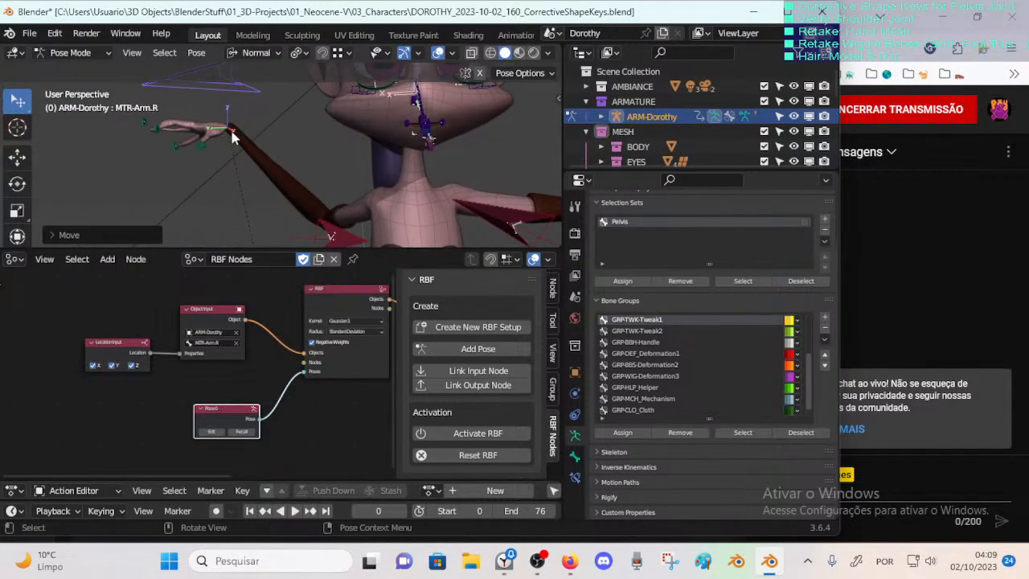
pyautogui.rightClick(203, 163)
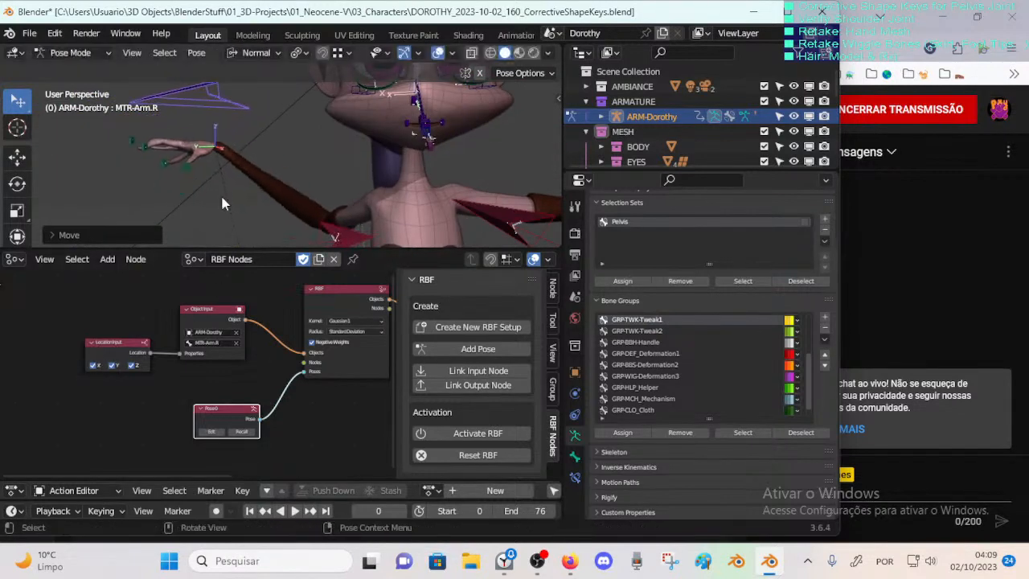
pyautogui.moveTo(222, 204); pyautogui.dragTo(241, 241, button='middle')
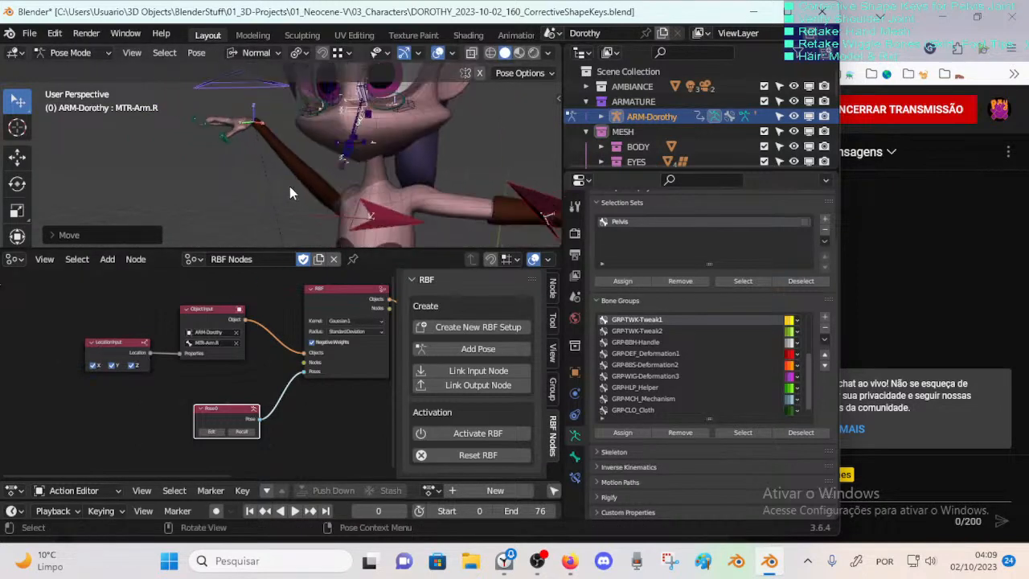
pyautogui.moveTo(290, 186); pyautogui.dragTo(172, 313, button='middle')
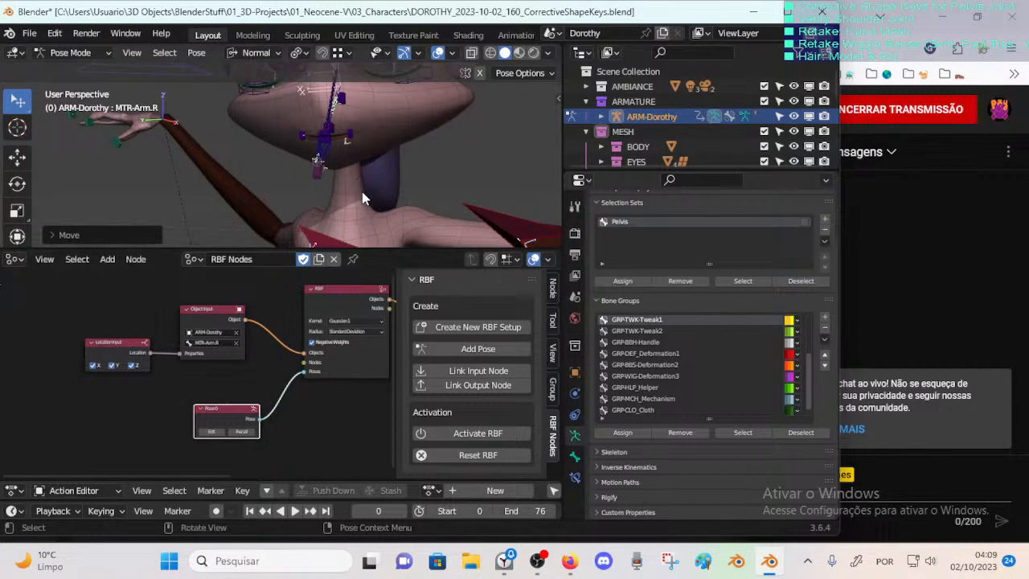
# Step: Return to Object Mode, select the 00_Body mesh and set its Lips-Volume-01 shape key to 1.000
pyautogui.scroll(-5, 337, 332)
pyautogui.moveTo(294, 332)
pyautogui.mouseDown(button='middle')
pyautogui.moveTo(179, 342)
pyautogui.moveTo(287, 316)
pyautogui.mouseUp(button='middle')
pyautogui.scroll(2, 265, 331)
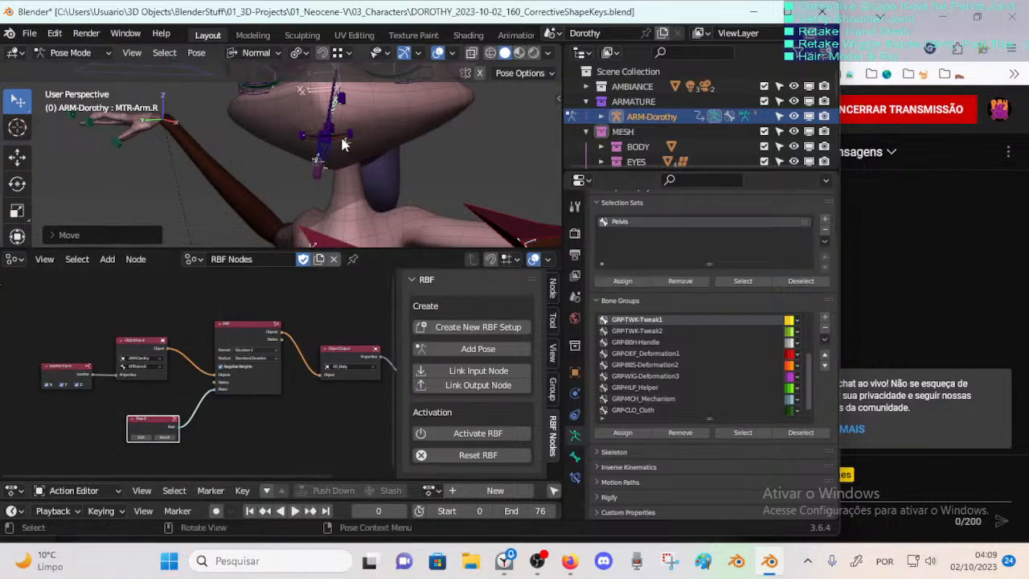
pyautogui.moveTo(341, 144); pyautogui.dragTo(337, 168, button='middle')
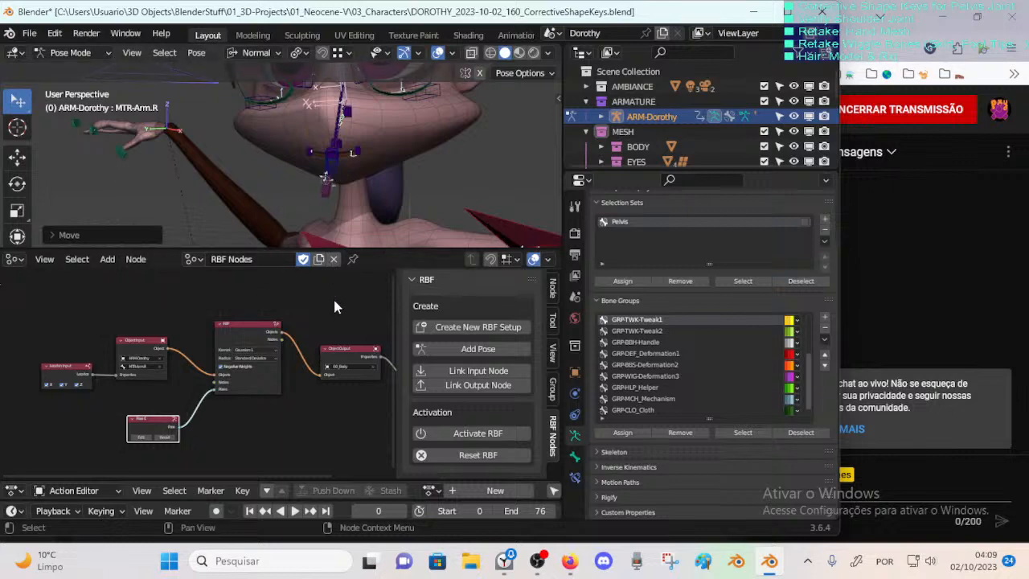
pyautogui.hotkey('ctrl', 'Tab')
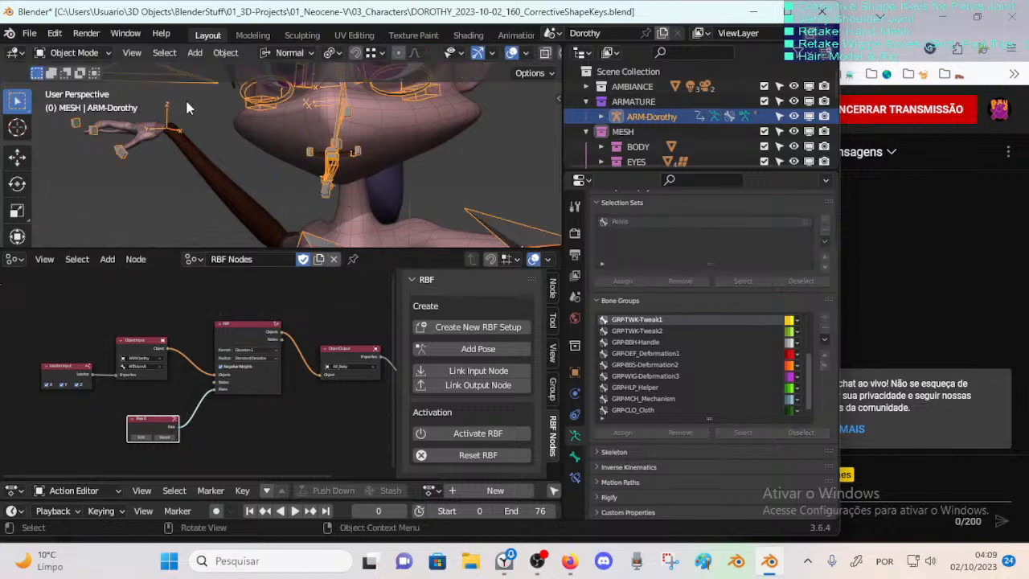
pyautogui.click(268, 138)
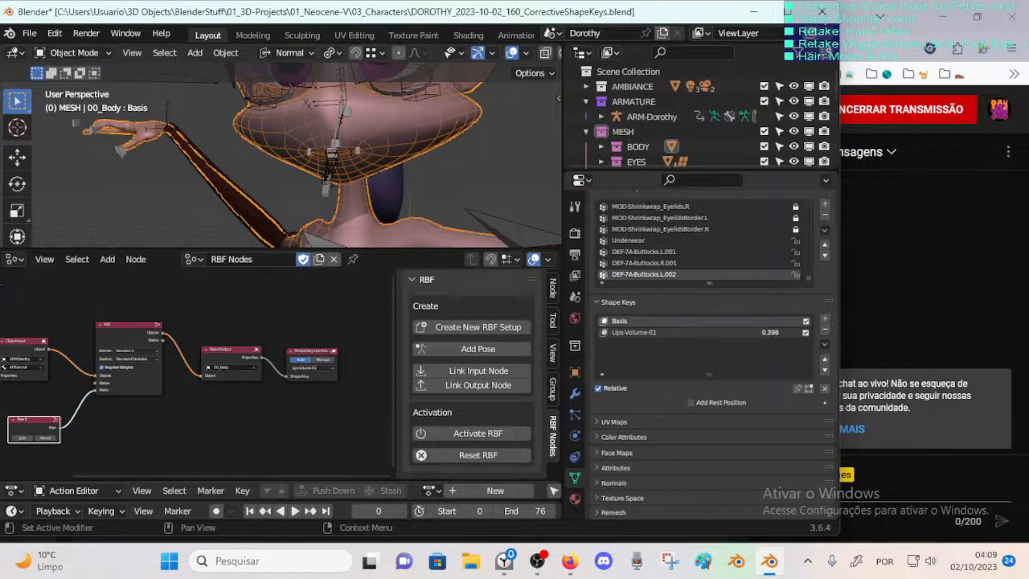
pyautogui.moveTo(273, 208); pyautogui.dragTo(255, 127, button='middle')
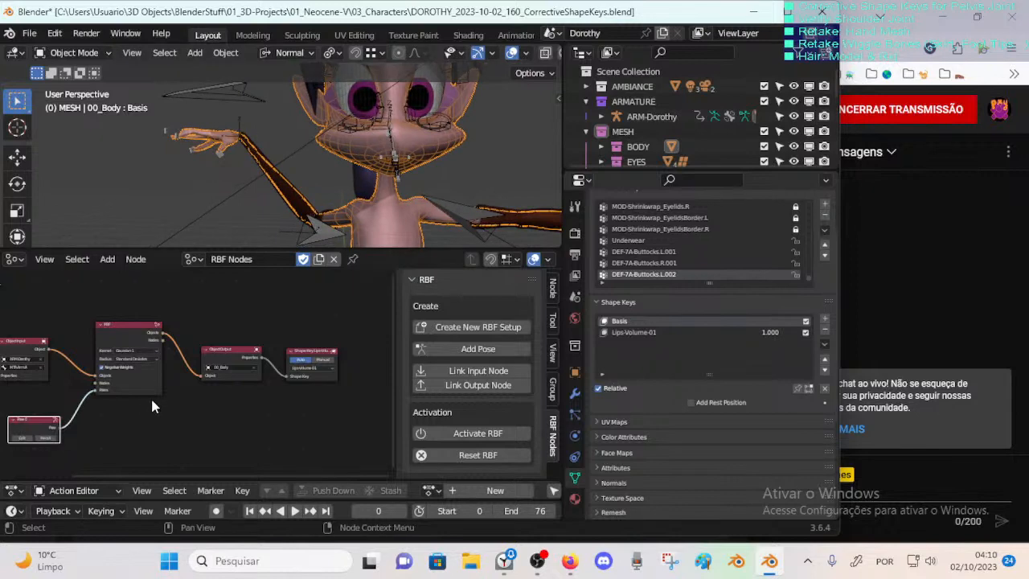
# Step: Add Pose 1 to the RBF node to store the raised arm with the lips shape key
pyautogui.moveTo(151, 396); pyautogui.dragTo(211, 387, button='middle')
pyautogui.click(476, 349)
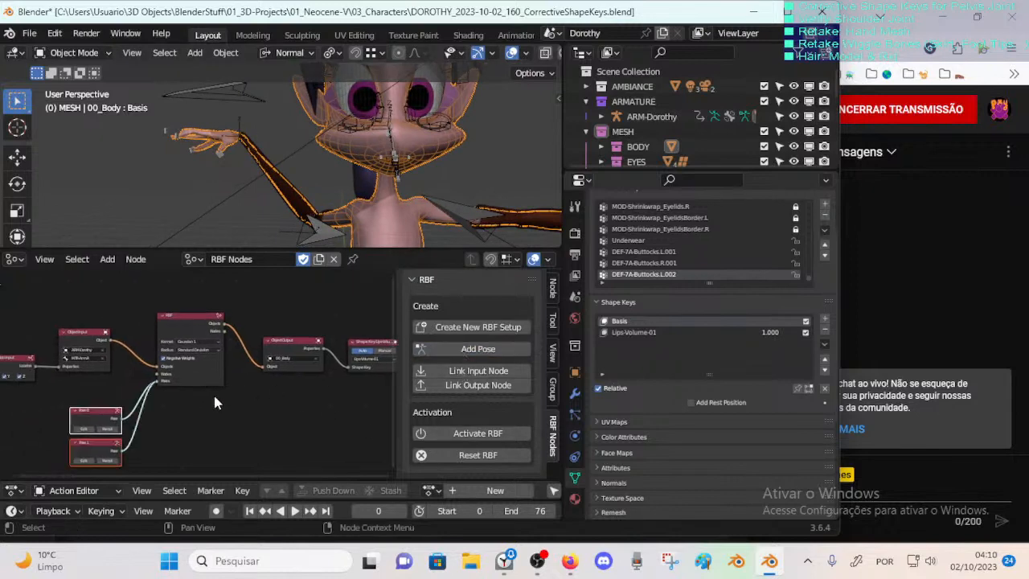
pyautogui.scroll(2, 215, 402)
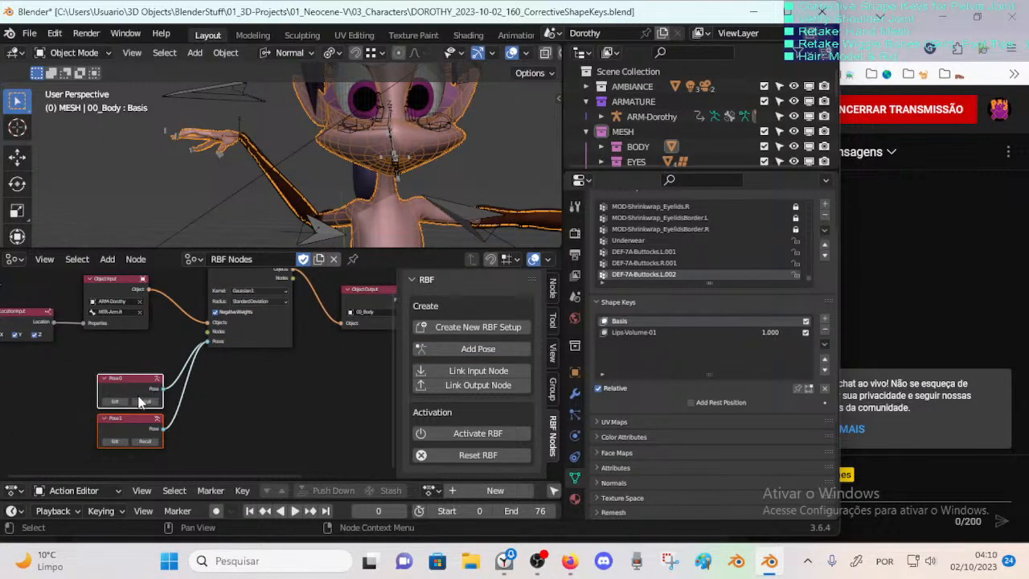
# Step: Recall Pose 0 and Pose 1 alternately to compare them, finishing on Pose 0
pyautogui.click(144, 402)
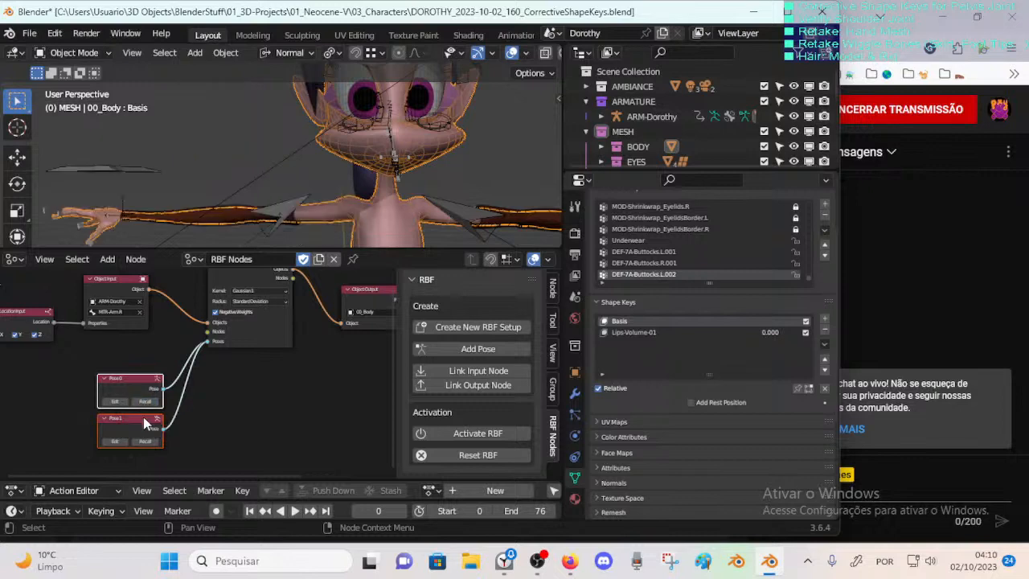
pyautogui.click(145, 442)
pyautogui.click(146, 402)
pyautogui.click(144, 441)
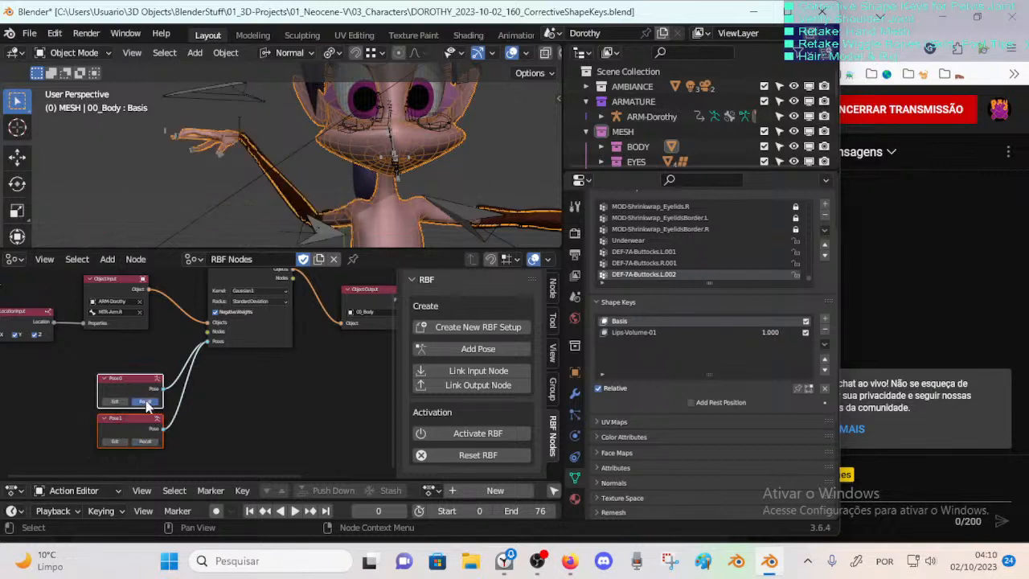
pyautogui.click(146, 402)
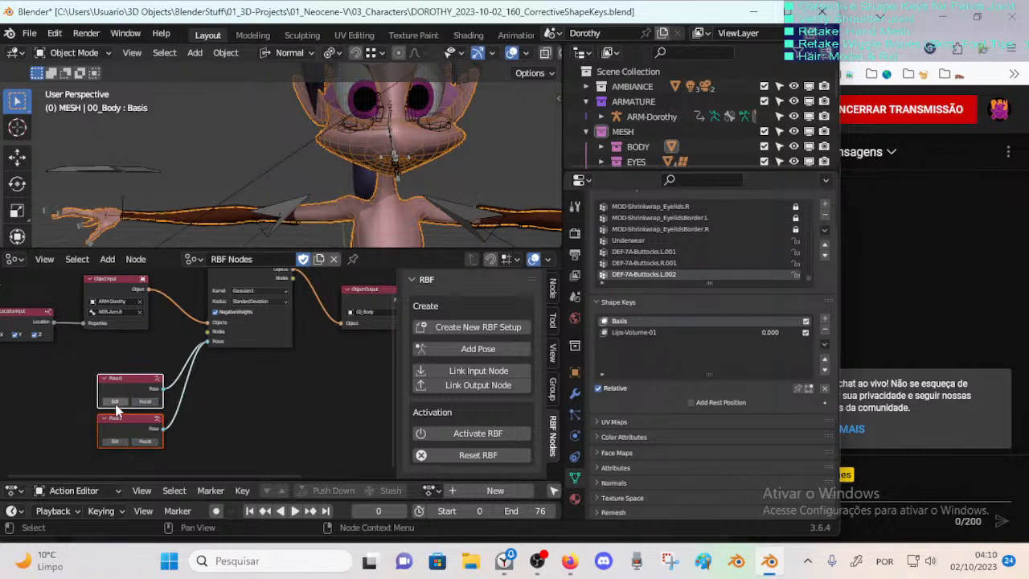
# Step: Select the ARM-Dorothy armature, enter Pose Mode and move MTR-Arm.R around to test its effect on the lips
pyautogui.click(141, 168)
pyautogui.hotkey('ctrl', 'Tab')
pyautogui.moveTo(154, 206); pyautogui.dragTo(138, 189, button='middle')
pyautogui.press('g')
pyautogui.click(274, 151)
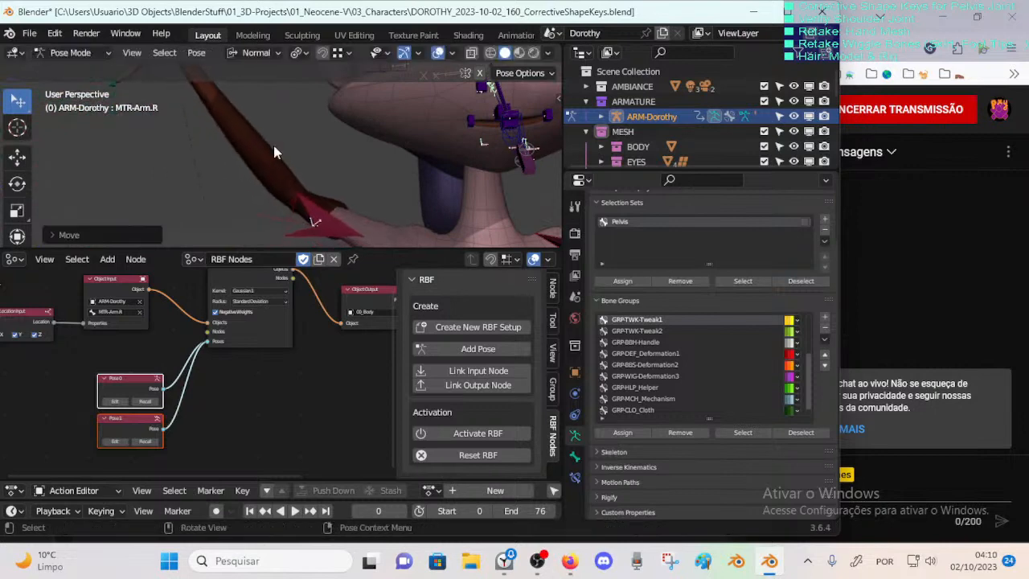
pyautogui.moveTo(257, 174); pyautogui.dragTo(218, 154, button='middle')
pyautogui.press('g')
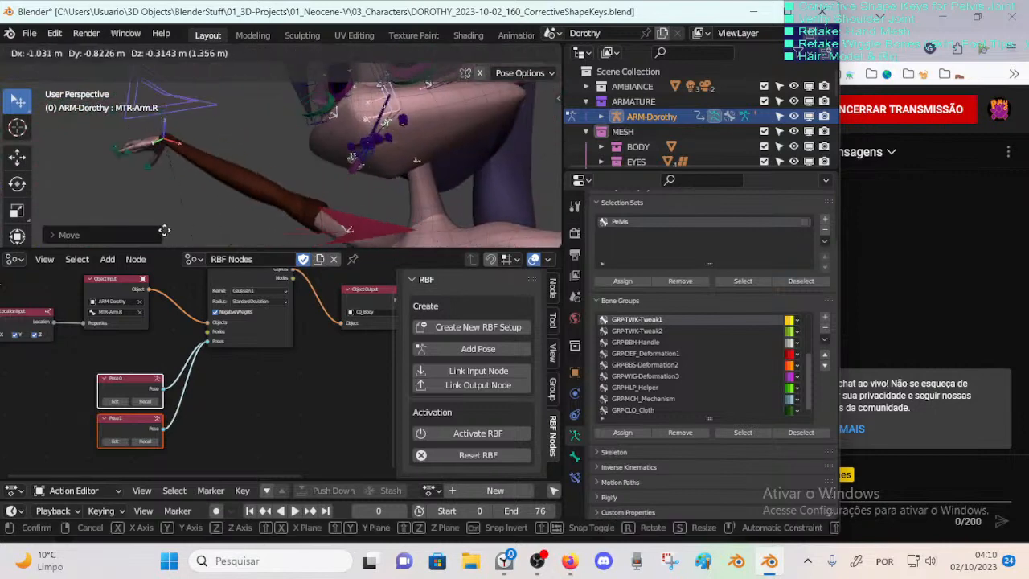
pyautogui.click(201, 205)
# Step: Move MTR-Arm.R freely and along its Z axis to test how the arm's position affects the lips
pyautogui.moveTo(200, 198); pyautogui.dragTo(306, 186, button='middle')
pyautogui.press('g')
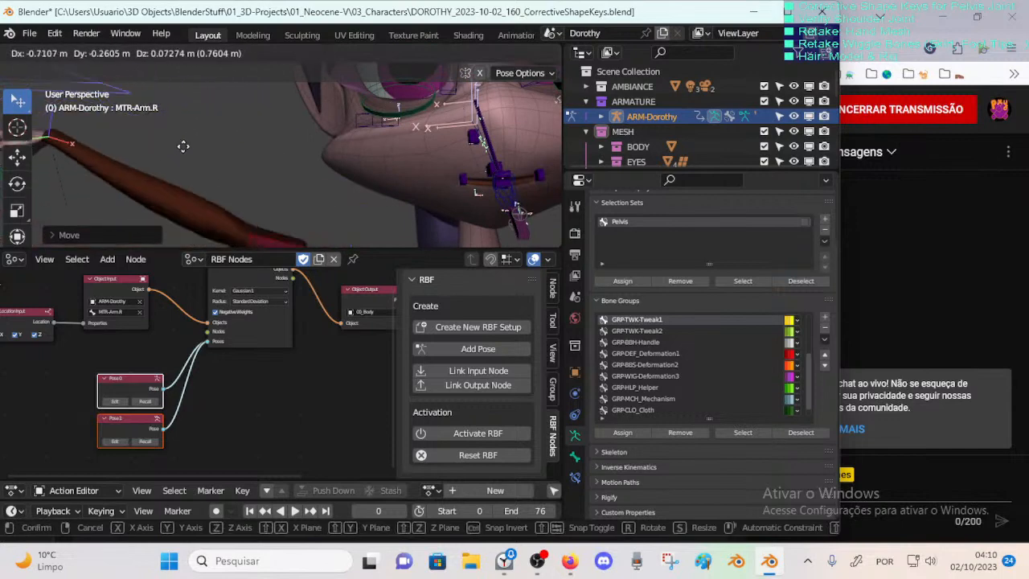
pyautogui.press('z')
pyautogui.press('z')
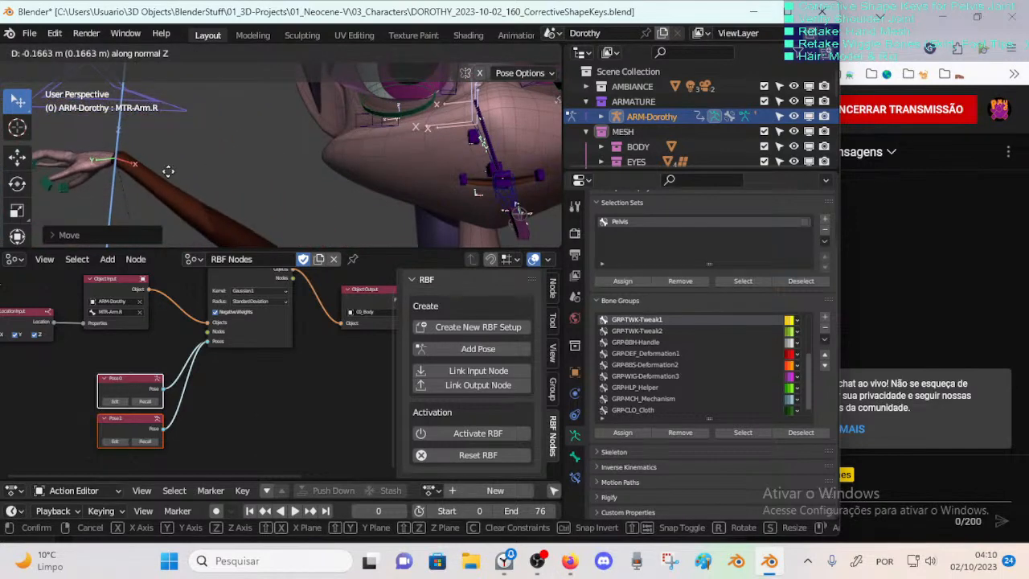
pyautogui.press('z')
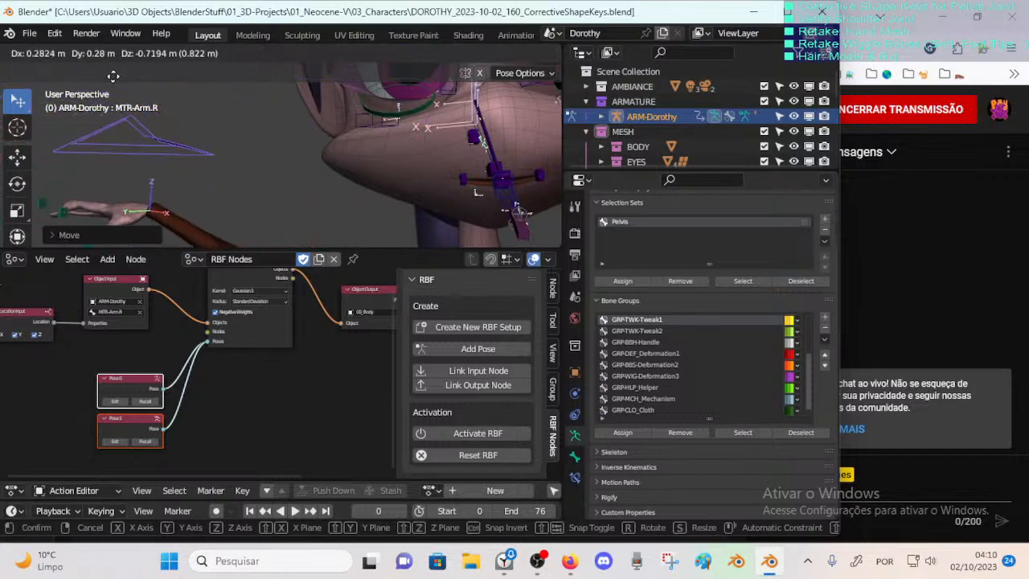
# Step: Rotate MTR-Arm.R about its X and Z axes and reposition it to test the effect of rotation on the lips
pyautogui.press('r')
pyautogui.press('x')
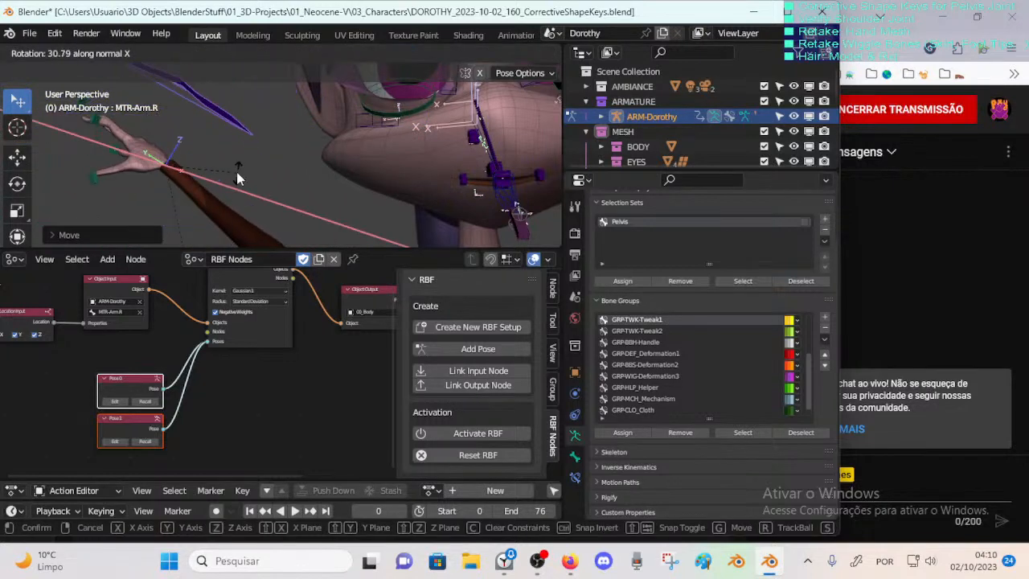
pyautogui.click(168, 239)
pyautogui.press('g')
pyautogui.click(233, 177)
pyautogui.press('r')
pyautogui.press('z')
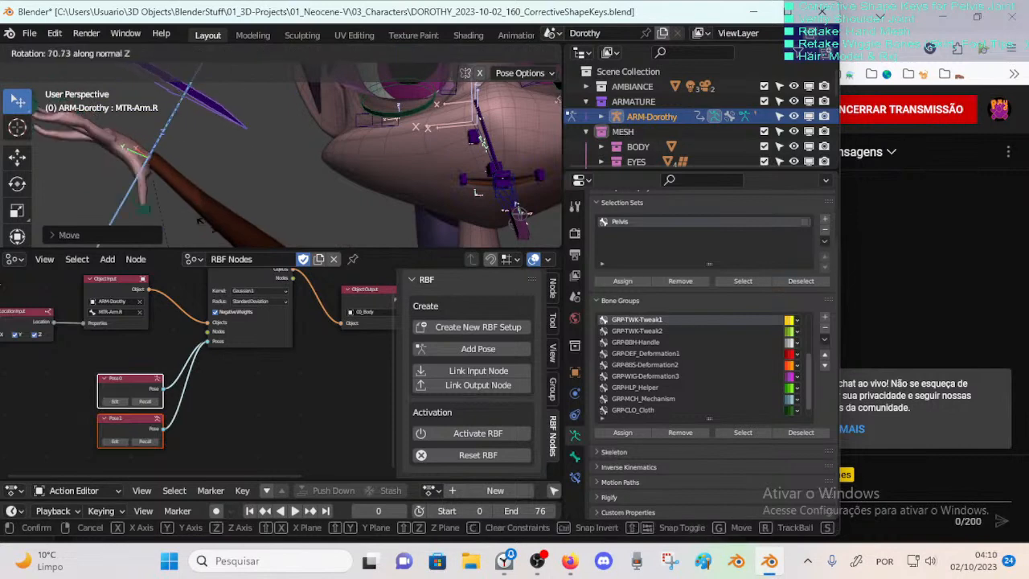
pyautogui.click(175, 235)
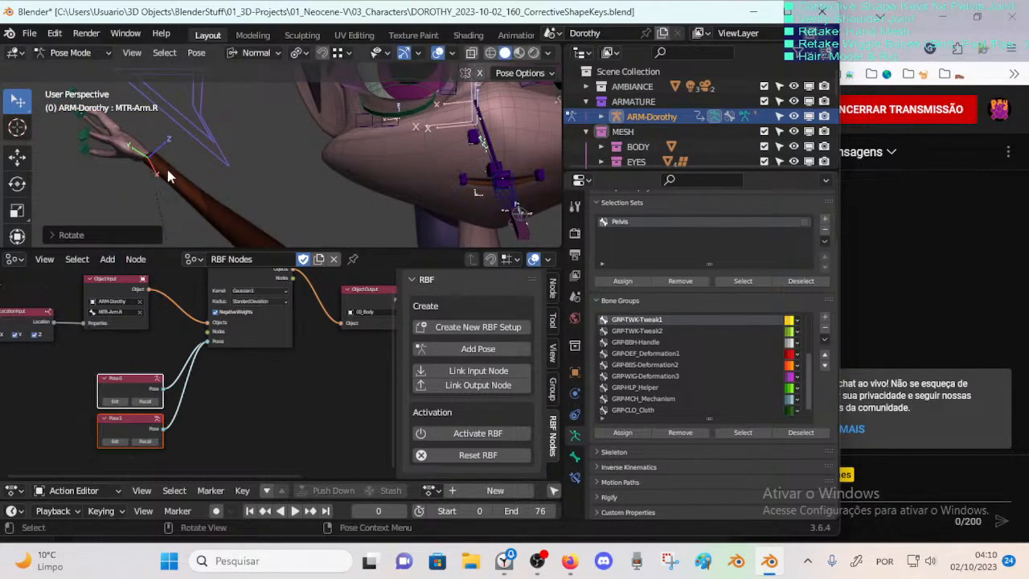
pyautogui.press('g')
pyautogui.click(158, 227)
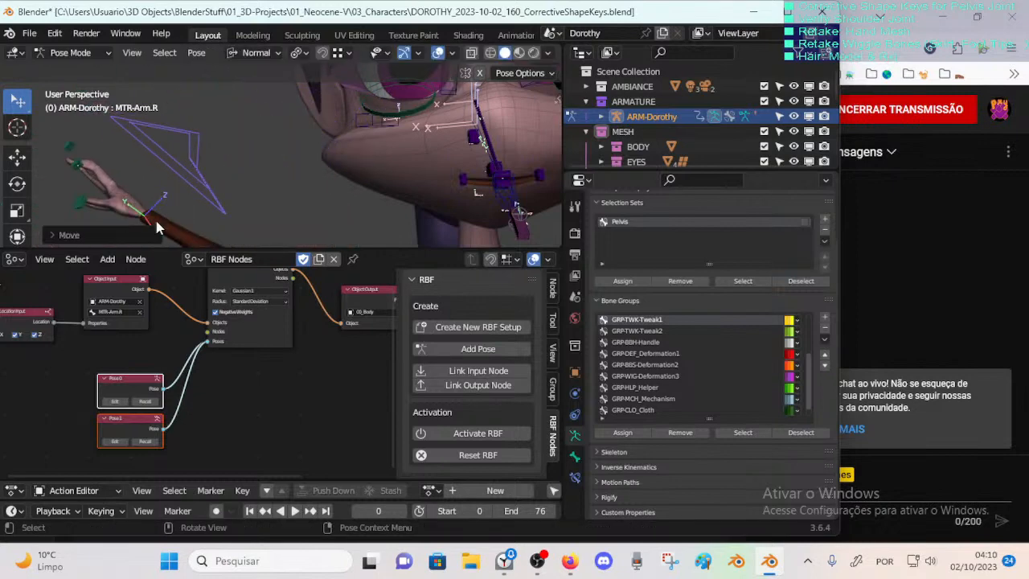
pyautogui.moveTo(203, 225)
pyautogui.mouseDown(button='middle')
pyautogui.moveTo(204, 191)
pyautogui.moveTo(209, 206)
pyautogui.mouseUp(button='middle')
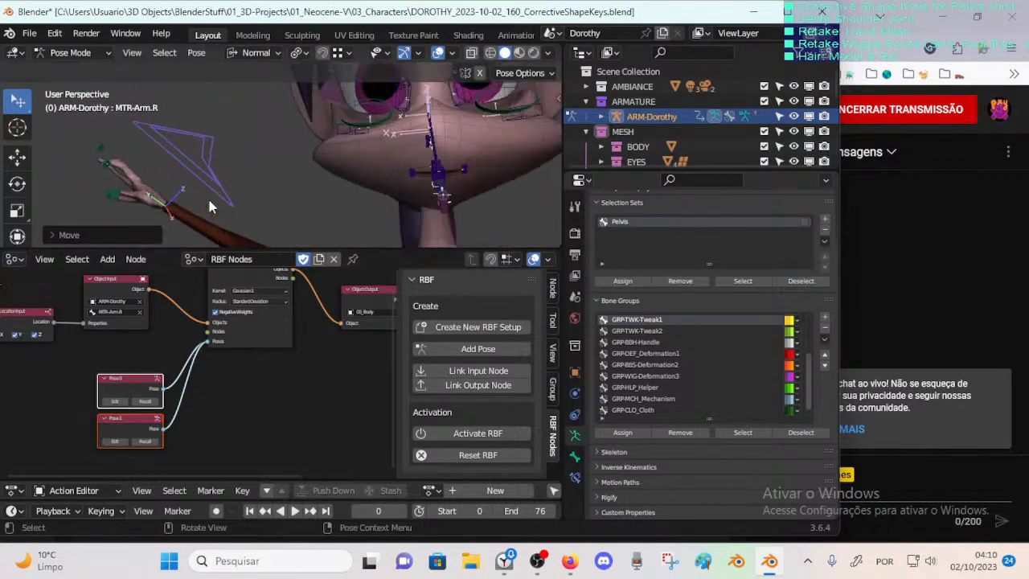
# Step: Recall Pose 0 and Pose 1, move MTR-Arm.R away and restore it by recalling Pose 1, finishing on Pose 0
pyautogui.click(153, 402)
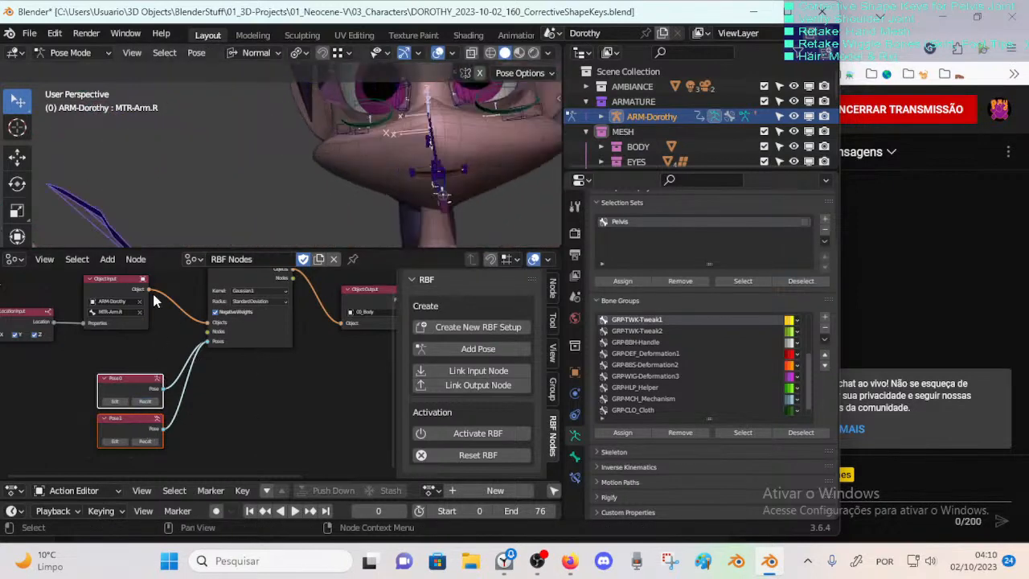
pyautogui.moveTo(156, 195); pyautogui.dragTo(183, 192, button='middle')
pyautogui.click(180, 406)
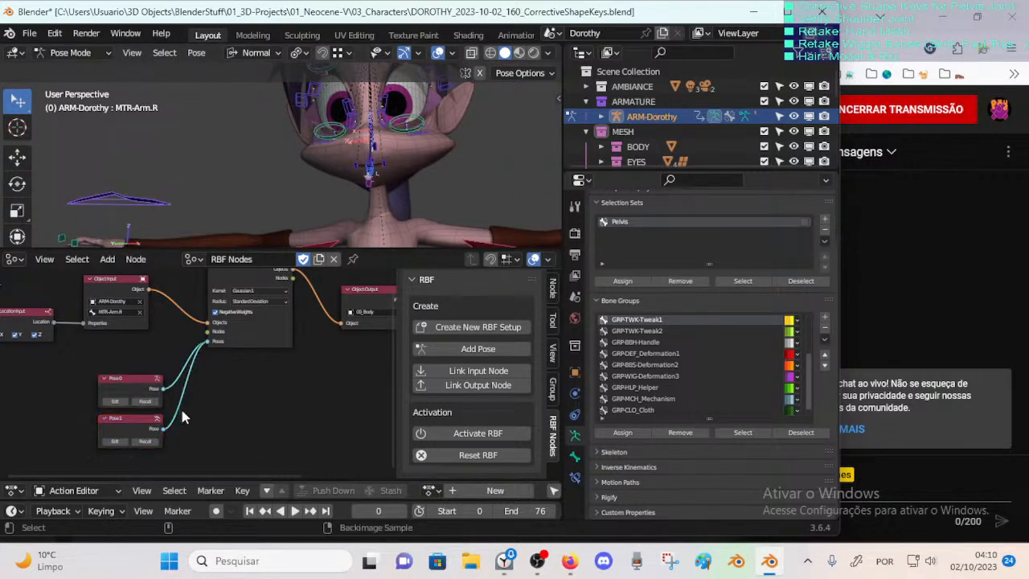
pyautogui.click(146, 442)
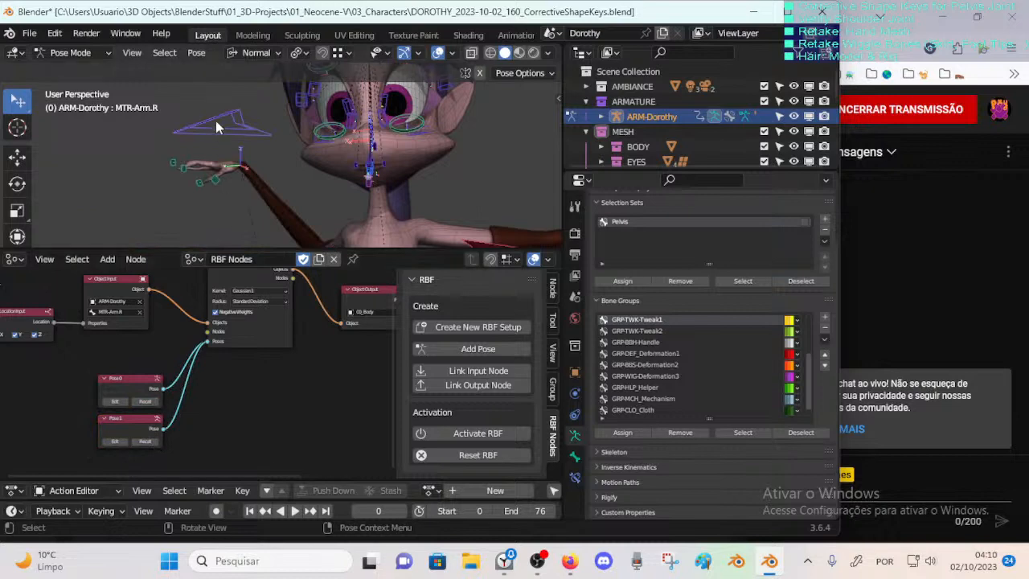
pyautogui.press('g')
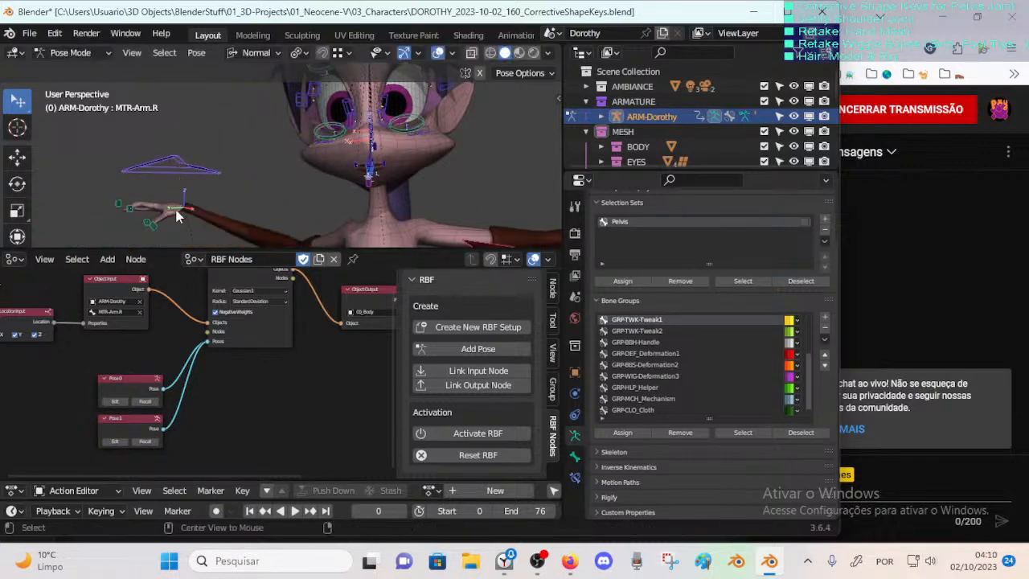
pyautogui.click(76, 198)
pyautogui.click(150, 442)
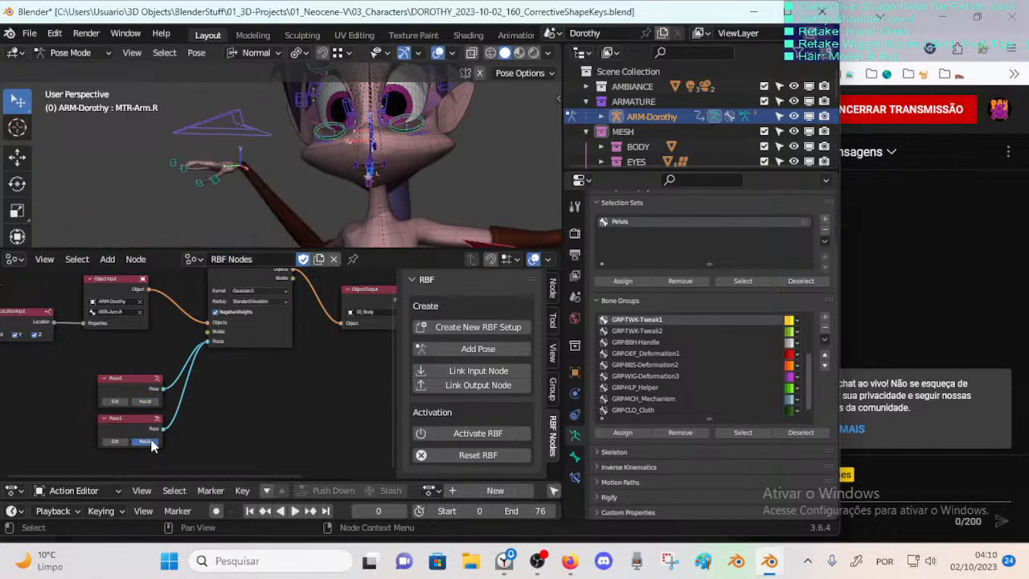
pyautogui.click(144, 401)
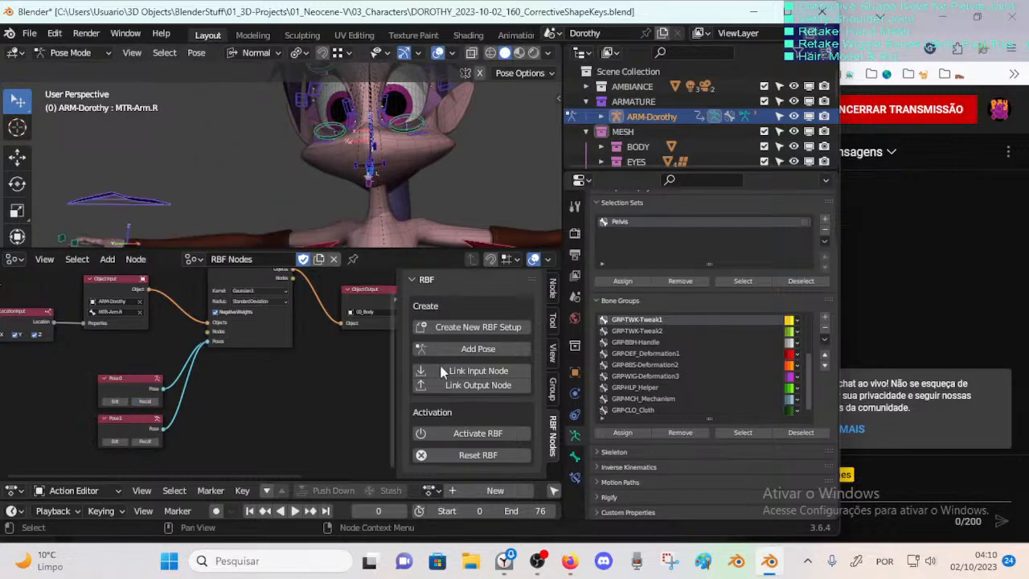
# Step: Select the RBF node in the RBF Nodes tree and activate the RBF
pyautogui.scroll(1, 278, 338)
pyautogui.moveTo(282, 348); pyautogui.dragTo(290, 385, button='middle')
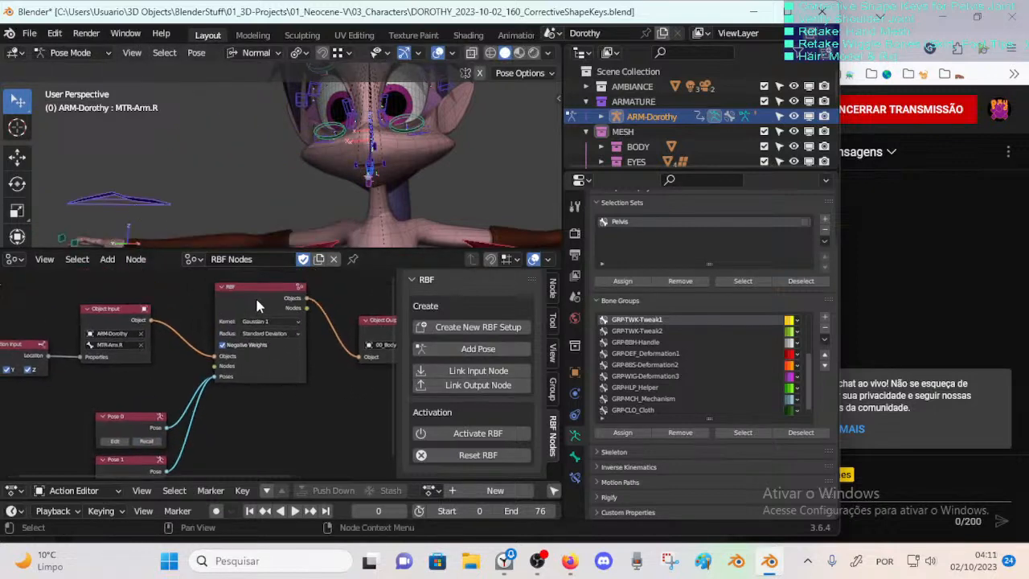
pyautogui.click(262, 288)
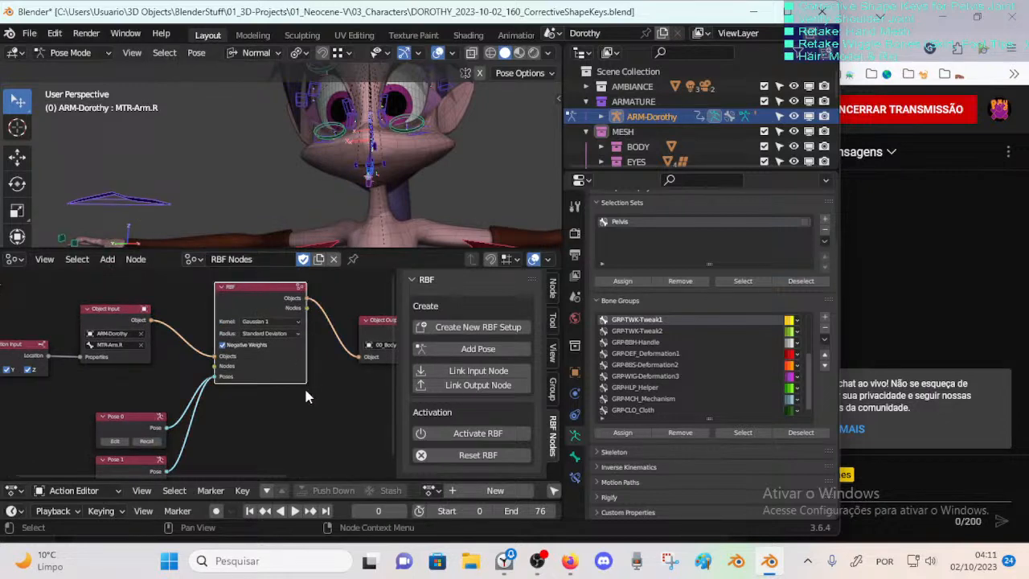
pyautogui.click(462, 435)
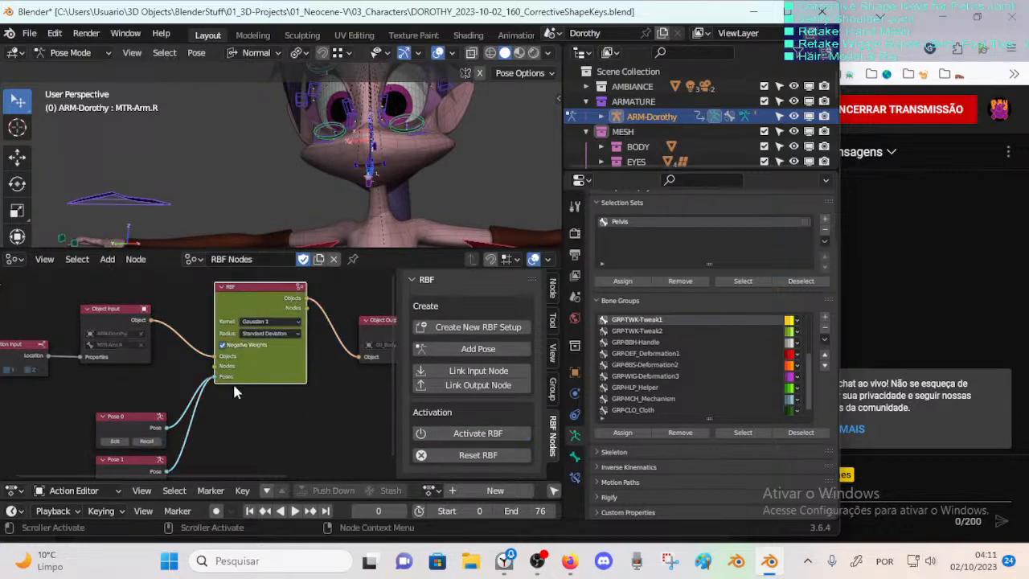
# Step: Move MTR-Arm.R toward the face and back down to test the activated RBF on the lips
pyautogui.click(135, 378)
pyautogui.press('g')
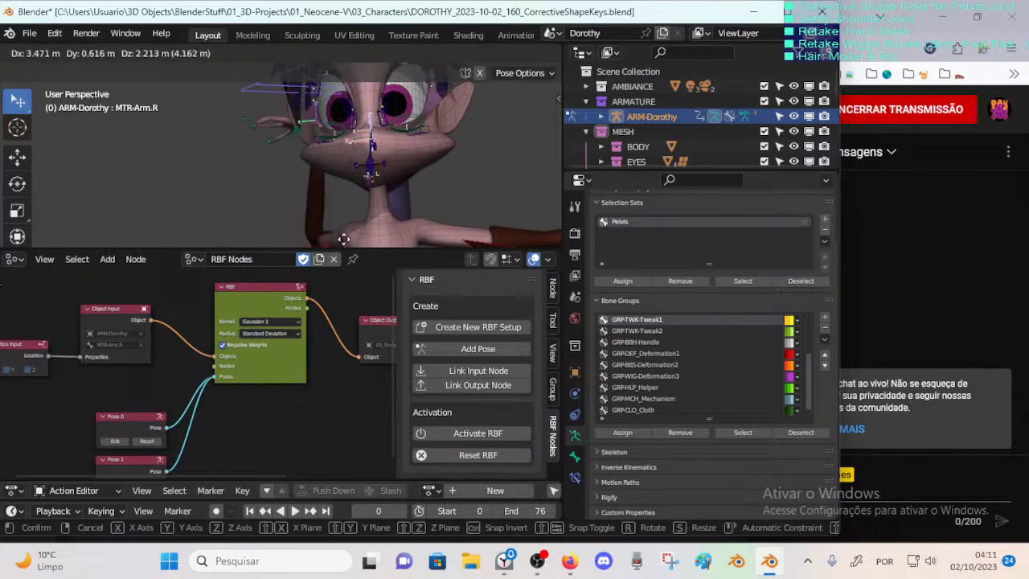
pyautogui.click(216, 108)
pyautogui.moveTo(217, 108); pyautogui.dragTo(249, 165, button='middle')
pyautogui.press('g')
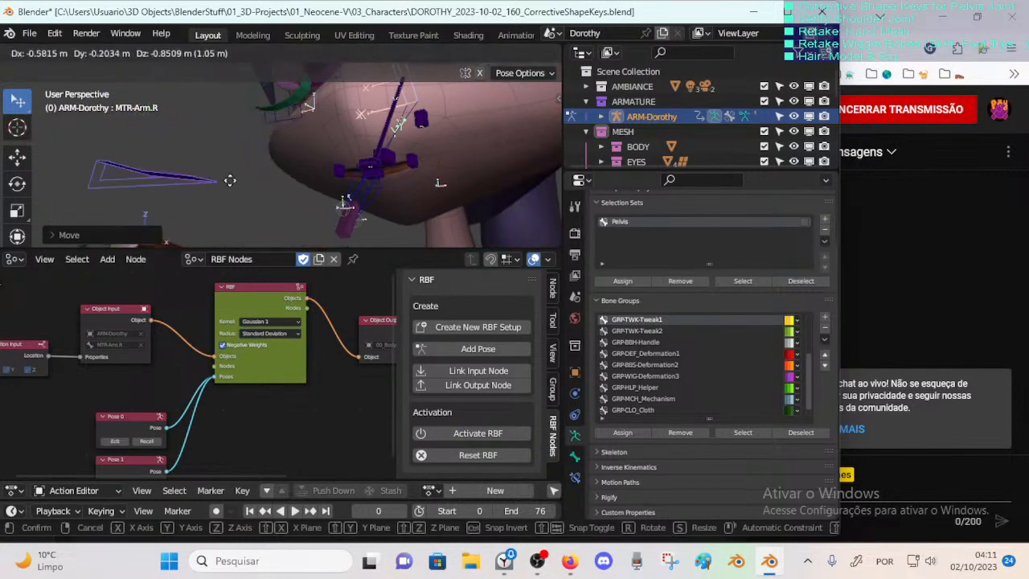
pyautogui.click(232, 180)
# Step: Move MTR-Arm.R across the face to the opposite side, and return it to an outstretched position beside the body
pyautogui.moveTo(232, 180); pyautogui.dragTo(289, 181, button='middle')
pyautogui.press('g')
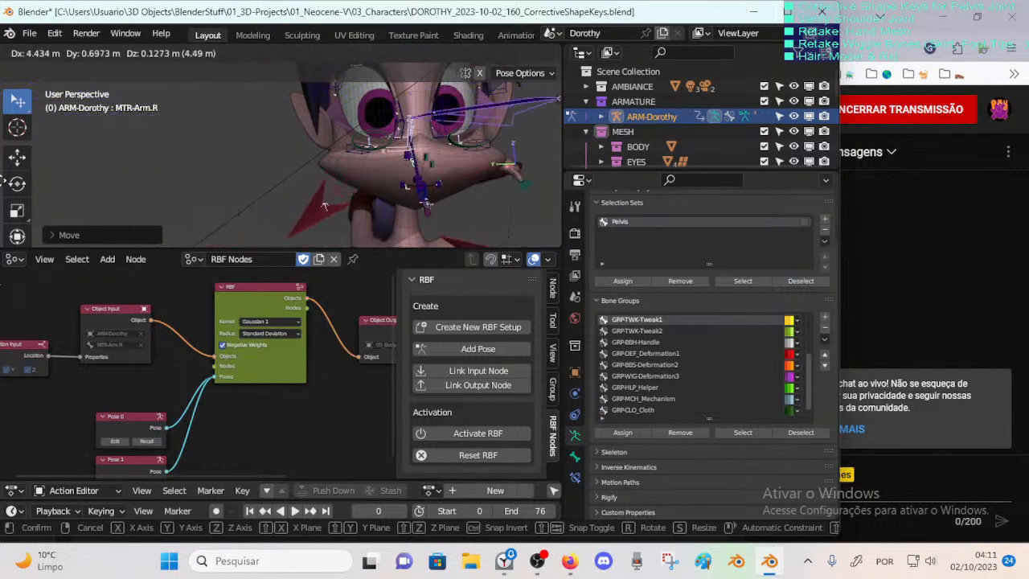
pyautogui.click(161, 177)
pyautogui.press('g')
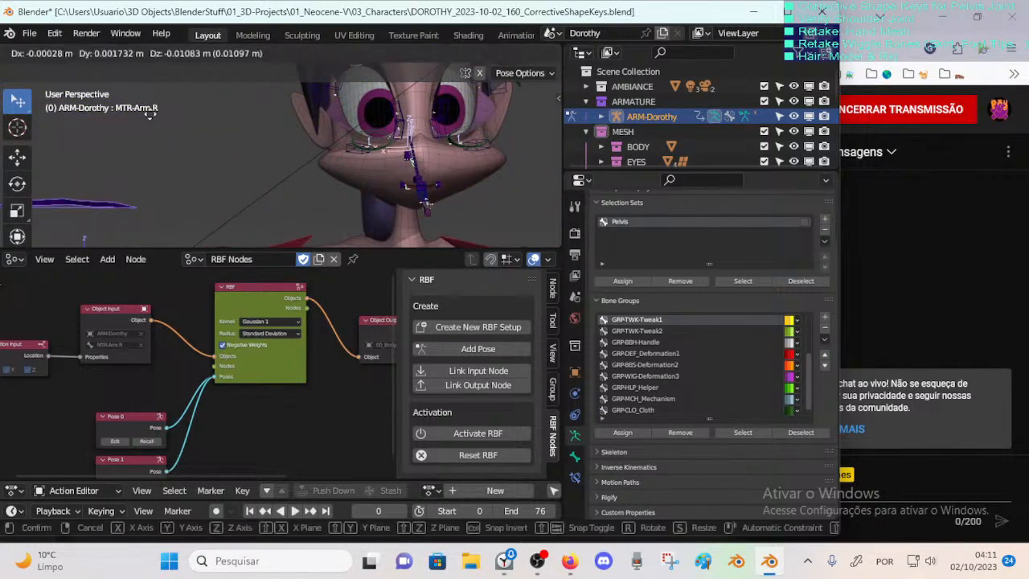
pyautogui.click(206, 86)
pyautogui.moveTo(205, 87)
pyautogui.mouseDown(button='middle')
pyautogui.moveTo(162, 100)
pyautogui.moveTo(202, 98)
pyautogui.mouseUp(button='middle')
pyautogui.press('g')
pyautogui.click(147, 102)
pyautogui.scroll(-3, 202, 98)
pyautogui.scroll(3, 203, 98)
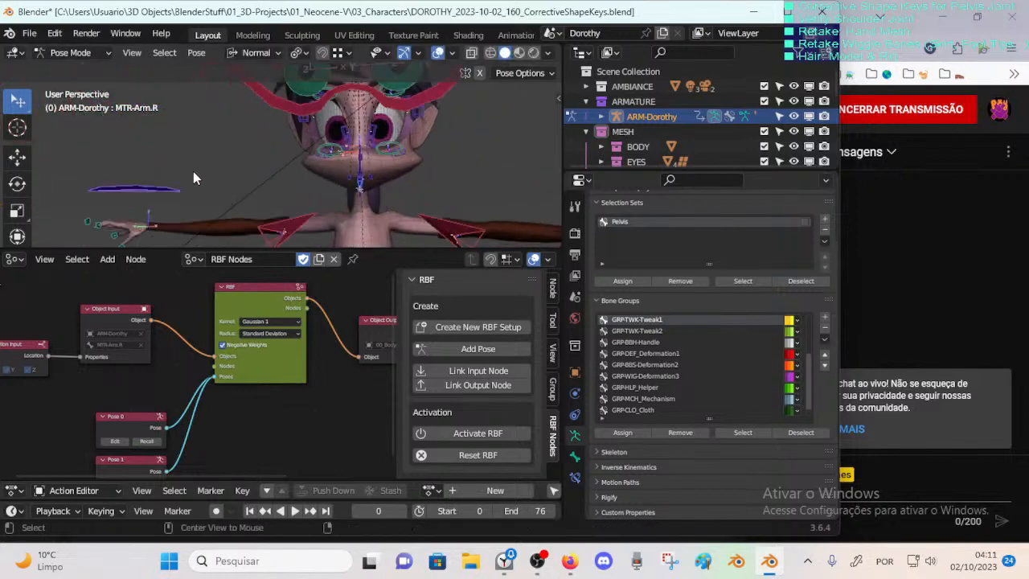
# Step: Examine Dorothy's outstretched arm, waist, pelvis and thighs from several angles
pyautogui.moveTo(193, 171); pyautogui.dragTo(238, 167, button='middle')
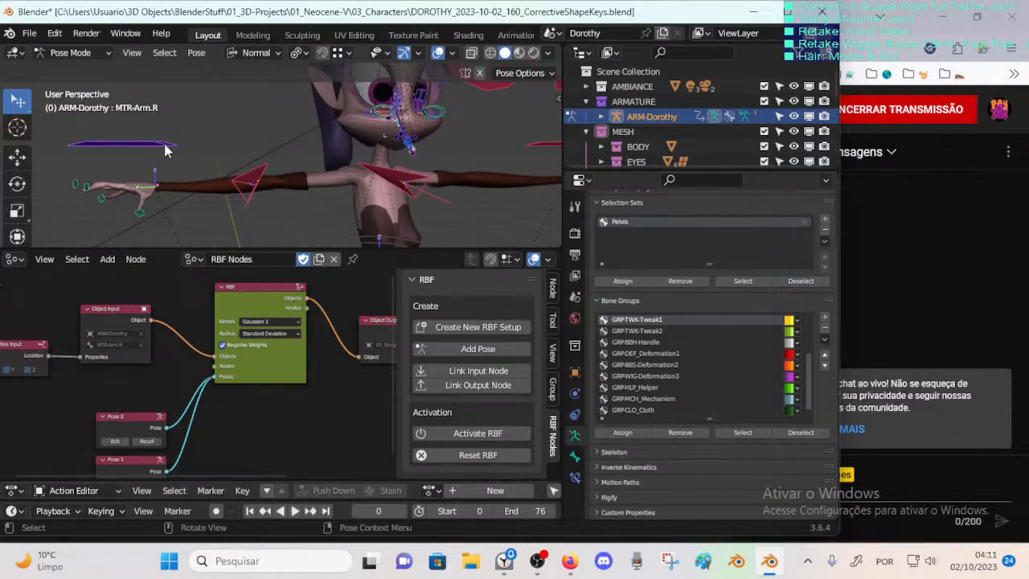
pyautogui.moveTo(165, 150); pyautogui.dragTo(261, 117, button='middle')
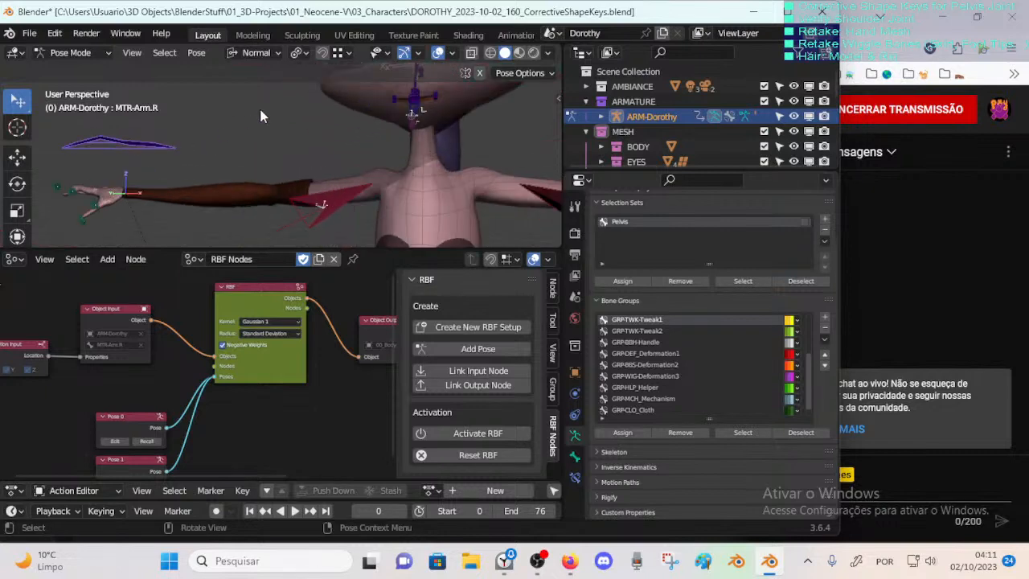
pyautogui.press('r')
pyautogui.press('Escape')
pyautogui.moveTo(307, 125); pyautogui.dragTo(269, 198, button='middle')
pyautogui.scroll(4, 269, 171)
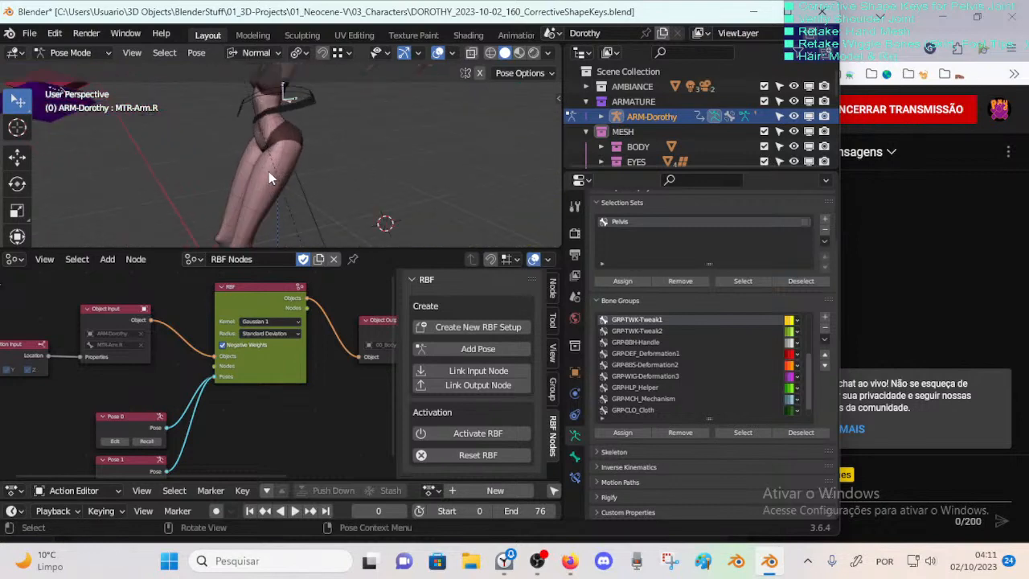
pyautogui.moveTo(273, 204); pyautogui.dragTo(277, 162, button='middle')
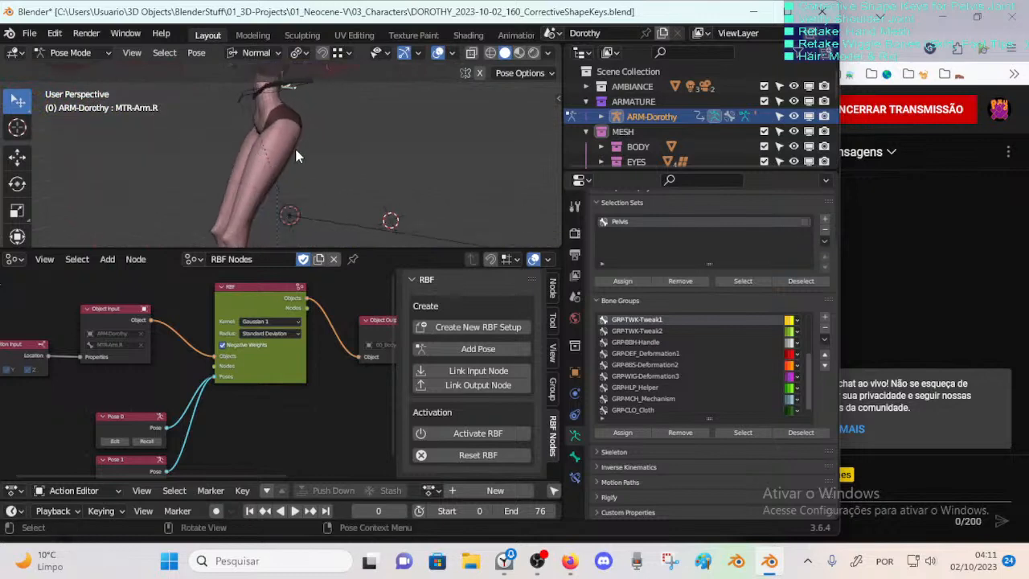
pyautogui.moveTo(256, 106); pyautogui.dragTo(282, 193, button='middle')
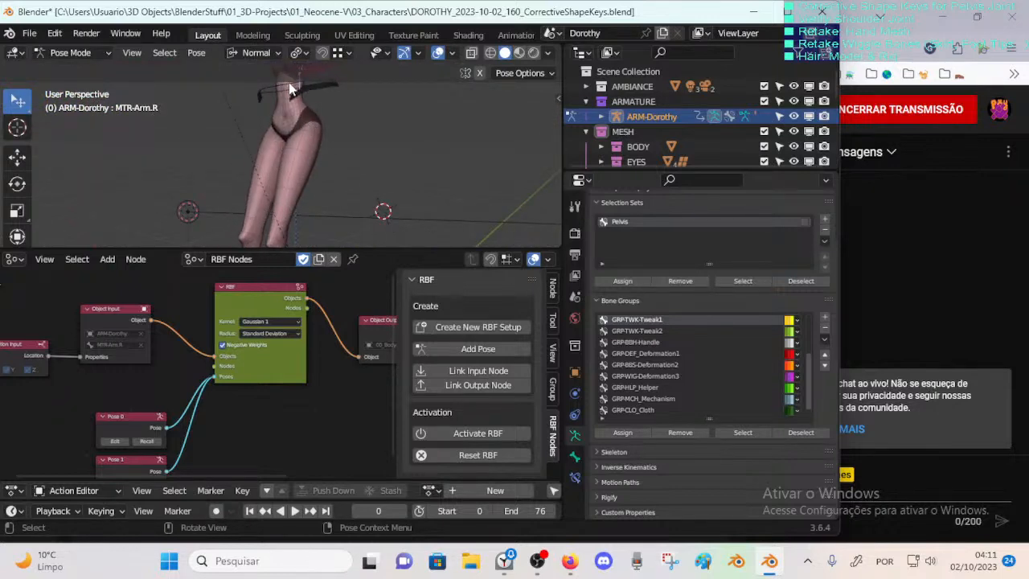
pyautogui.moveTo(299, 113); pyautogui.dragTo(265, 108, button='middle')
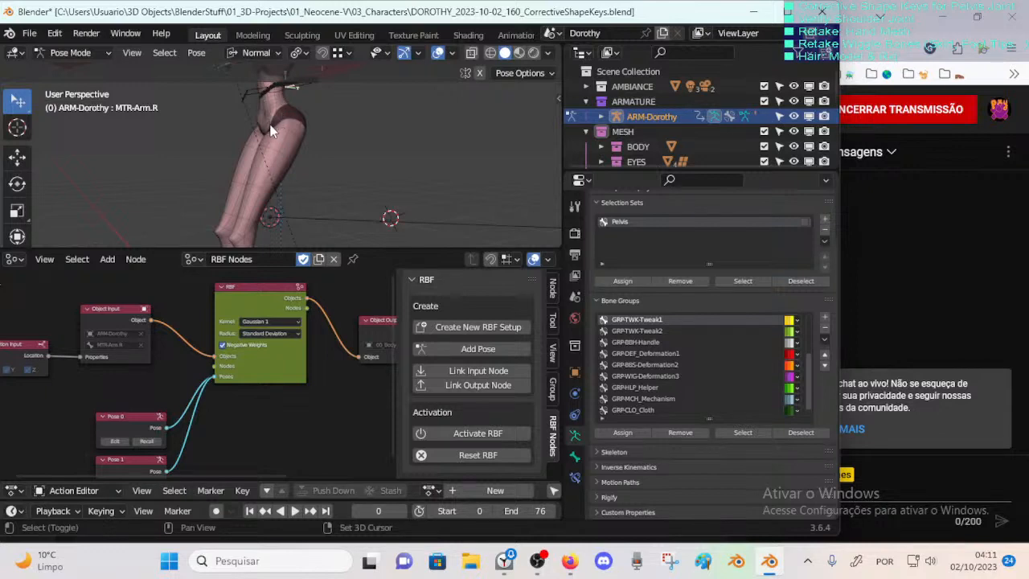
pyautogui.keyDown('shift'); pyautogui.moveTo(271, 130); pyautogui.dragTo(286, 193, button='middle'); pyautogui.keyUp('shift')
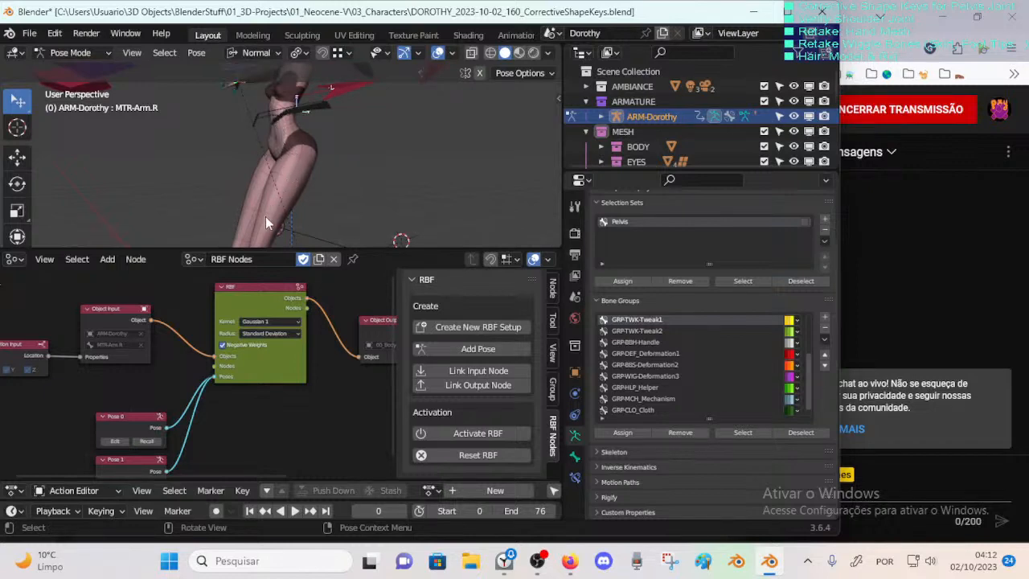
pyautogui.moveTo(277, 205); pyautogui.dragTo(277, 112, button='middle')
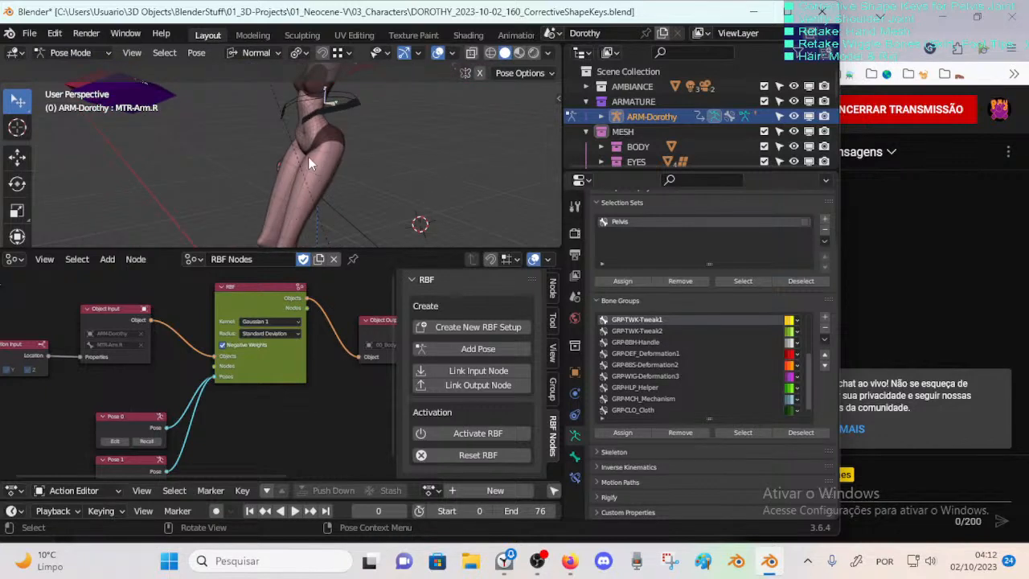
pyautogui.moveTo(315, 169); pyautogui.dragTo(307, 103, button='middle')
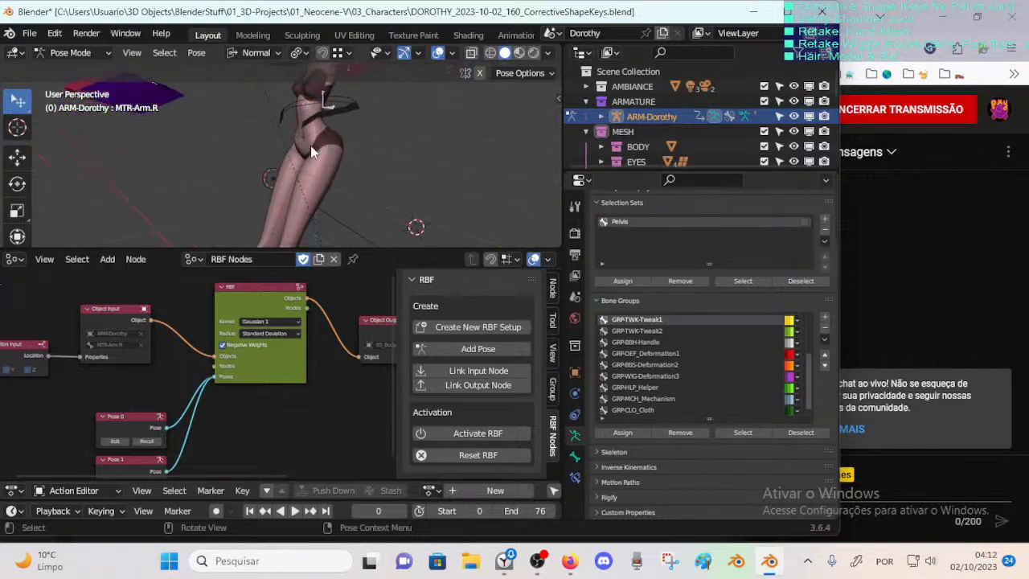
pyautogui.moveTo(311, 146); pyautogui.dragTo(331, 163, button='middle')
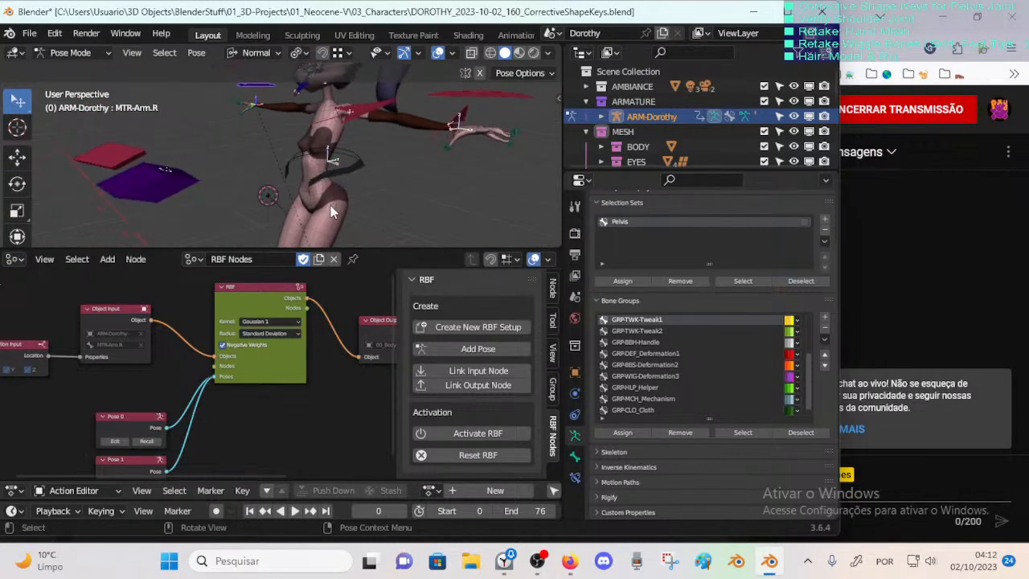
pyautogui.moveTo(324, 197); pyautogui.dragTo(291, 168, button='middle')
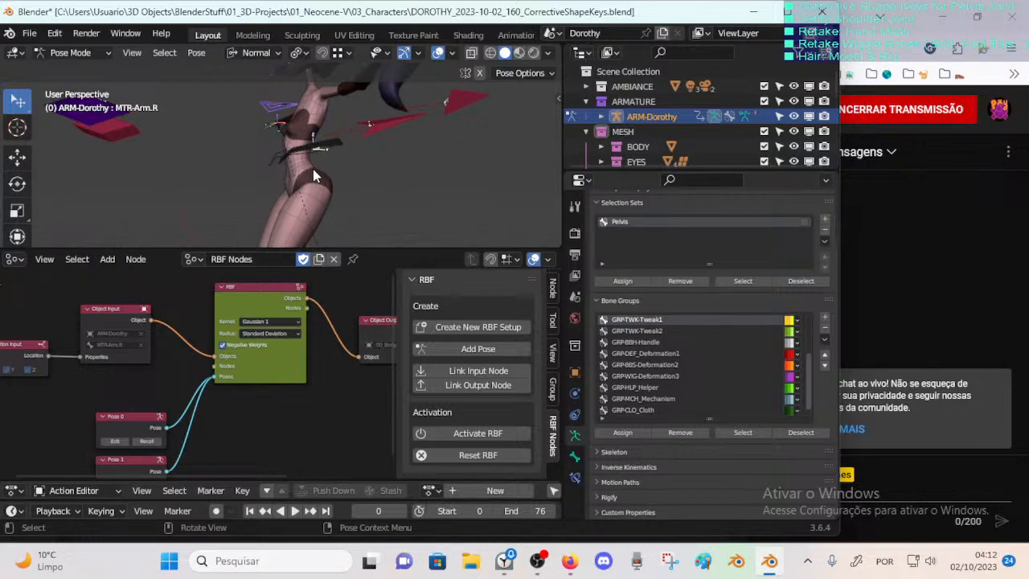
# Step: Try rotating the MTR-Torso control in different directions to test how Dorothy's waist and pelvis deform
pyautogui.scroll(1, 314, 170)
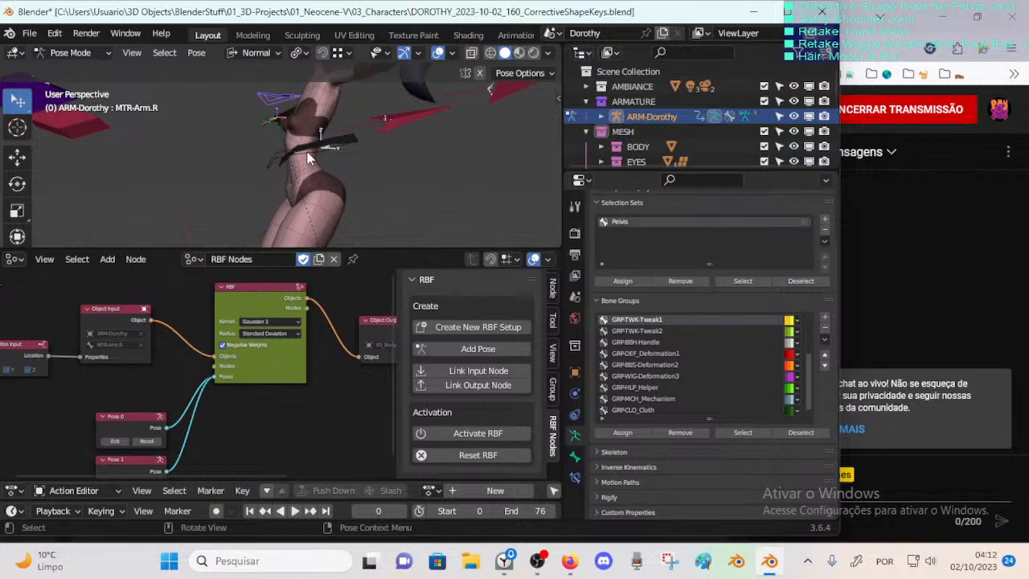
pyautogui.click(345, 144)
pyautogui.press('r')
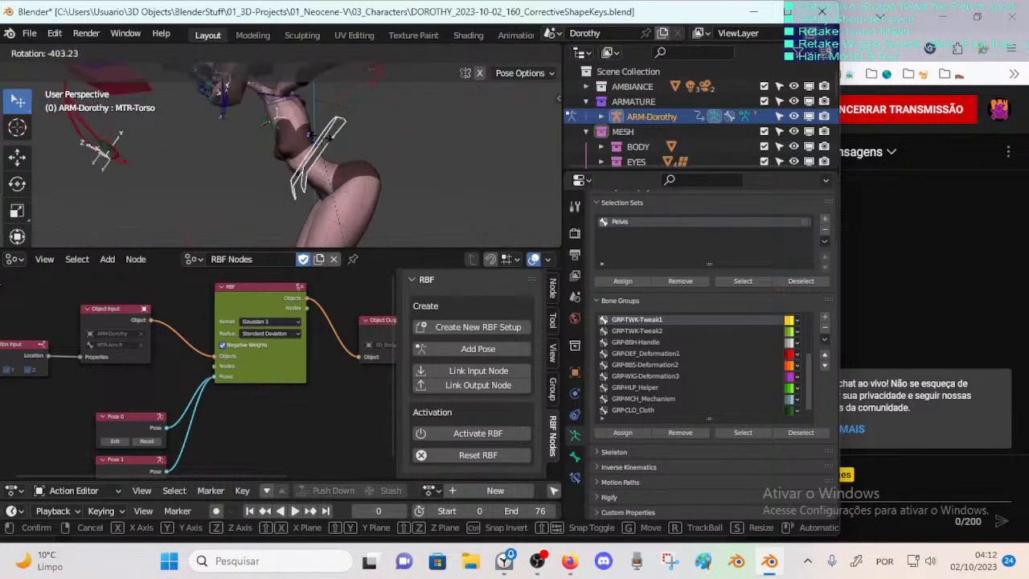
pyautogui.click(336, 145)
pyautogui.press('r')
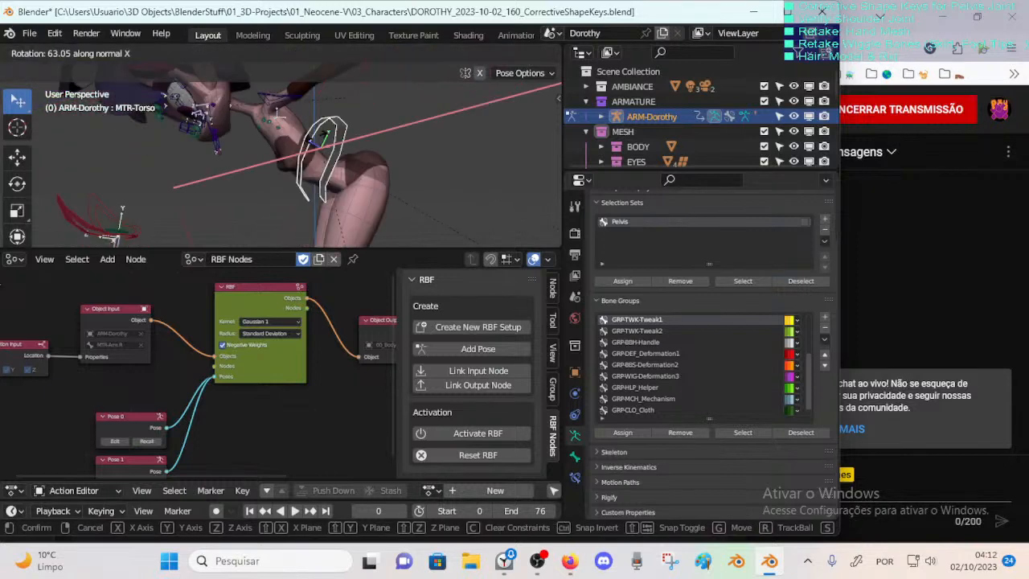
pyautogui.rightClick(317, 151)
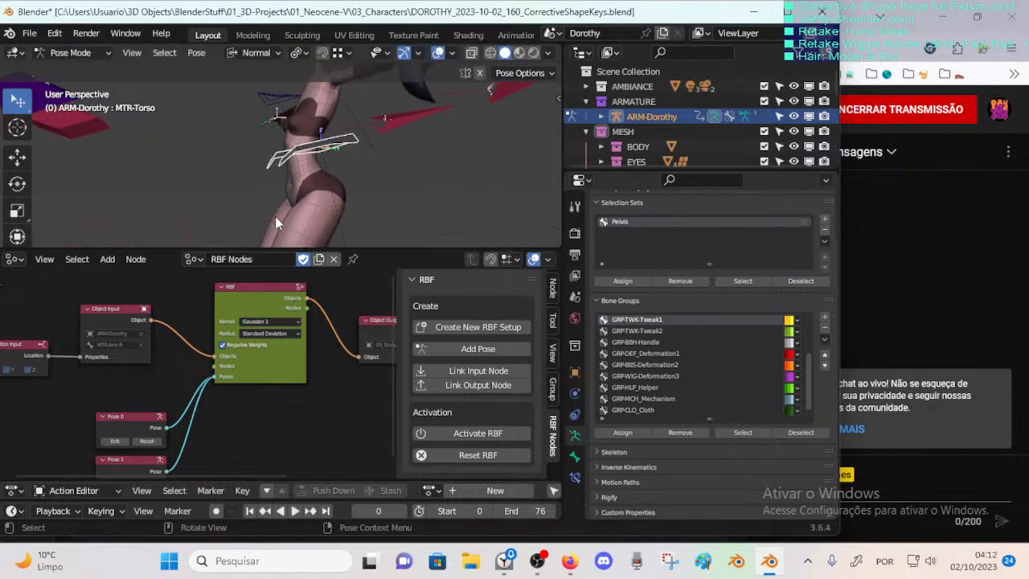
pyautogui.press('r')
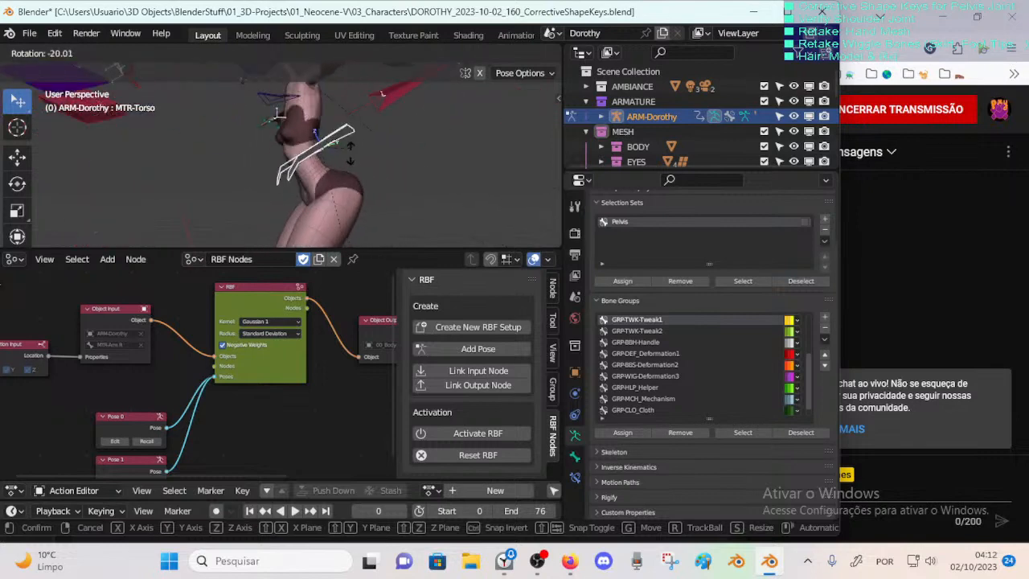
pyautogui.click(334, 191)
pyautogui.moveTo(334, 191); pyautogui.dragTo(312, 186, button='middle')
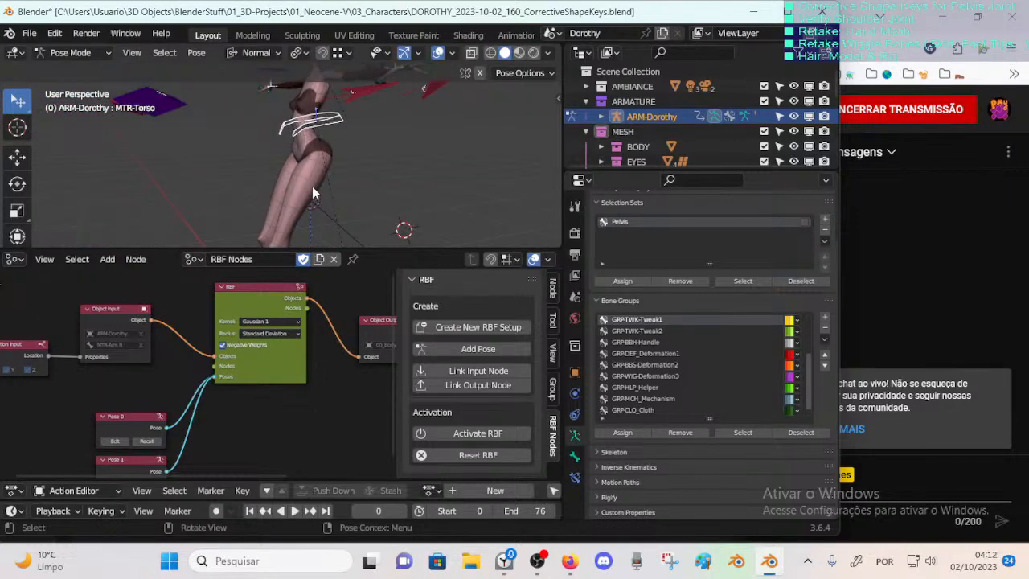
# Step: Select the MTR-Arm.R control in the pose and the Object Input node in the RBF Nodes tree
pyautogui.click(15, 260)
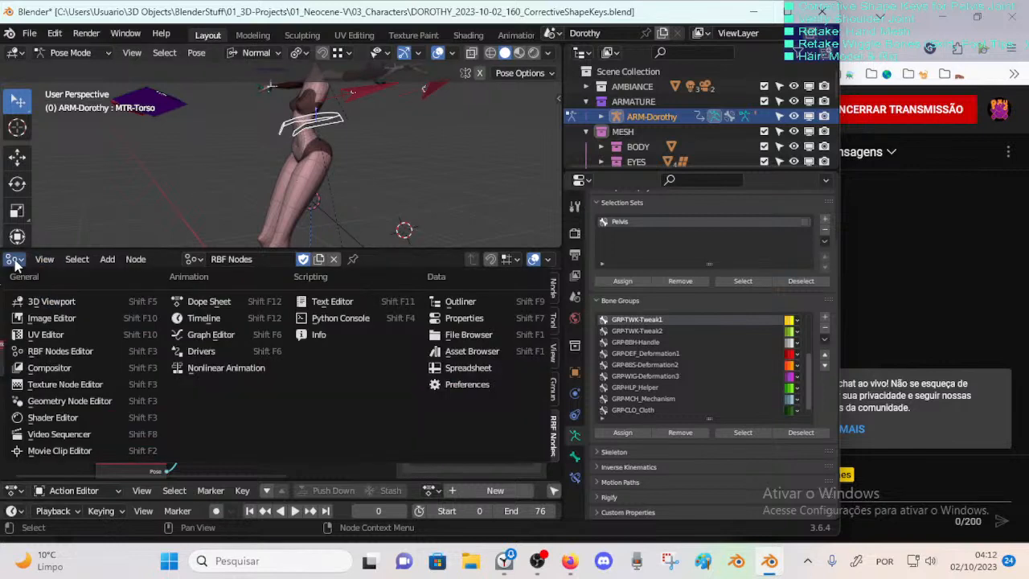
pyautogui.click(15, 259)
pyautogui.moveTo(193, 339); pyautogui.dragTo(245, 337, button='middle')
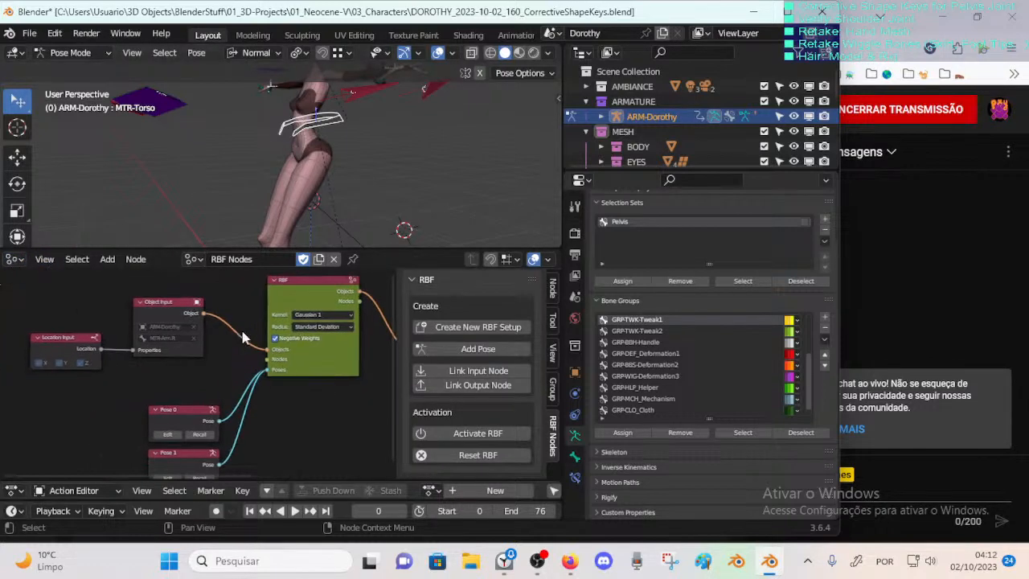
pyautogui.moveTo(209, 216); pyautogui.dragTo(282, 164, button='middle')
pyautogui.click(274, 151)
pyautogui.scroll(2, 279, 167)
pyautogui.click(160, 323)
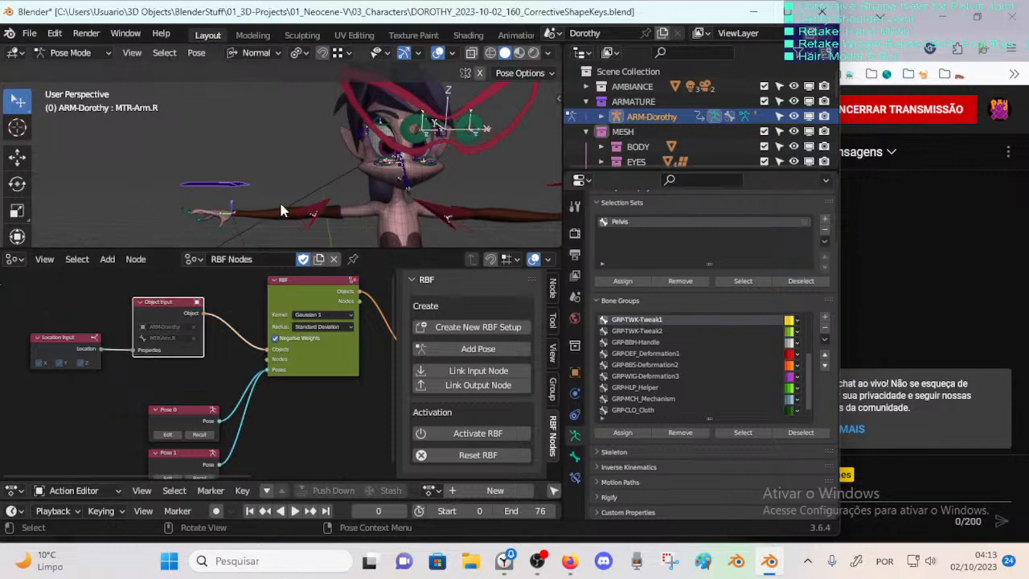
# Step: Examine the location, rotation and scale channels of MTR-Arm.R that can serve as RBF input properties
pyautogui.moveTo(279, 200); pyautogui.dragTo(260, 197, button='middle')
pyautogui.press('n')
pyautogui.scroll(-1, 435, 123)
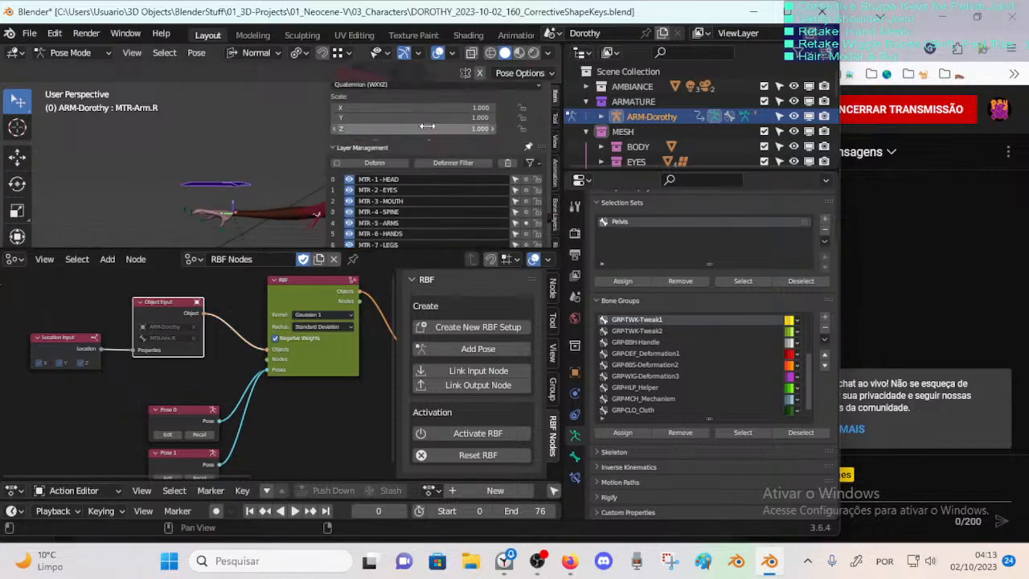
pyautogui.scroll(4, 447, 126)
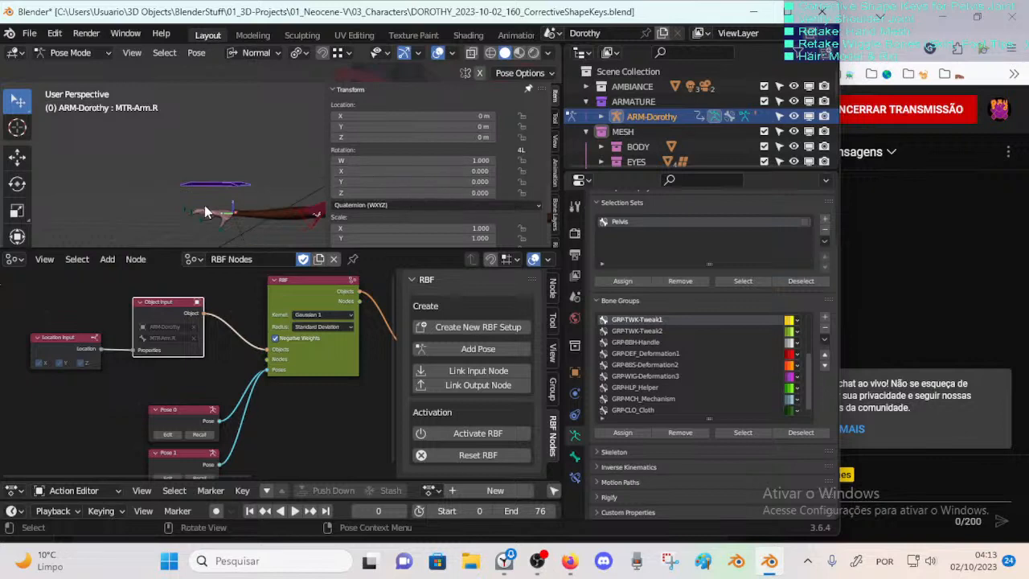
pyautogui.press('n')
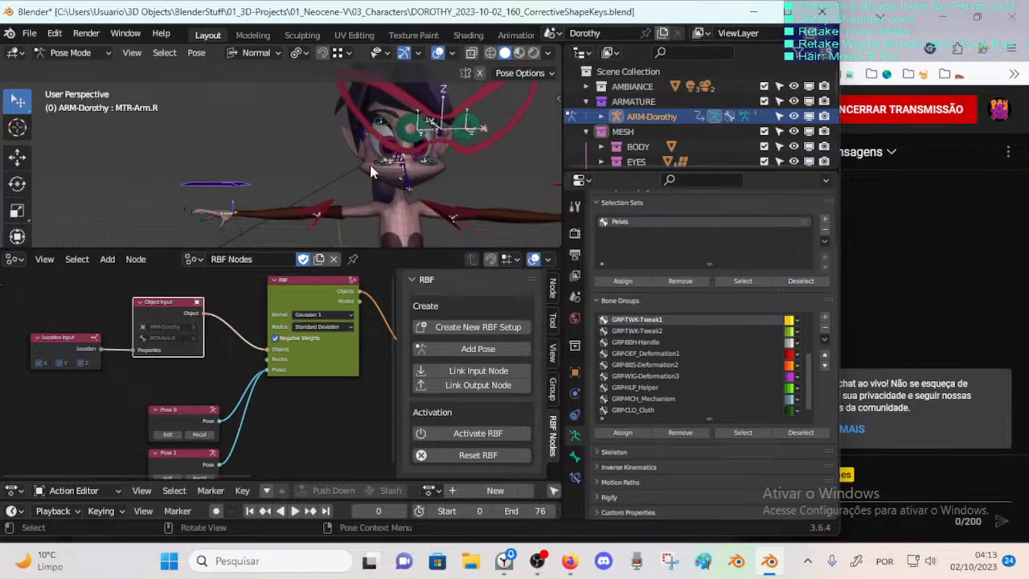
pyautogui.press('n')
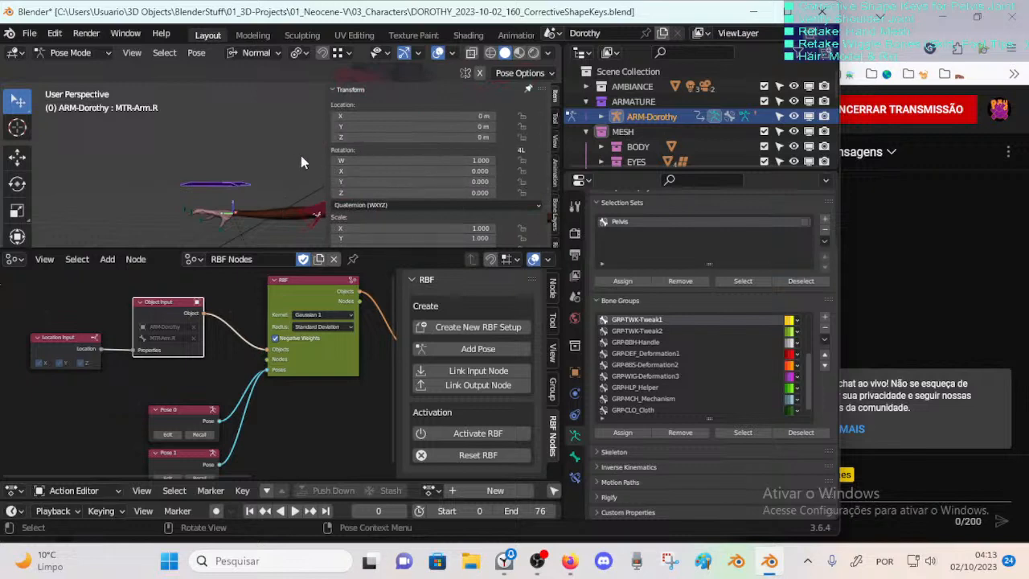
pyautogui.press('n')
pyautogui.press('n')
pyautogui.press('n')
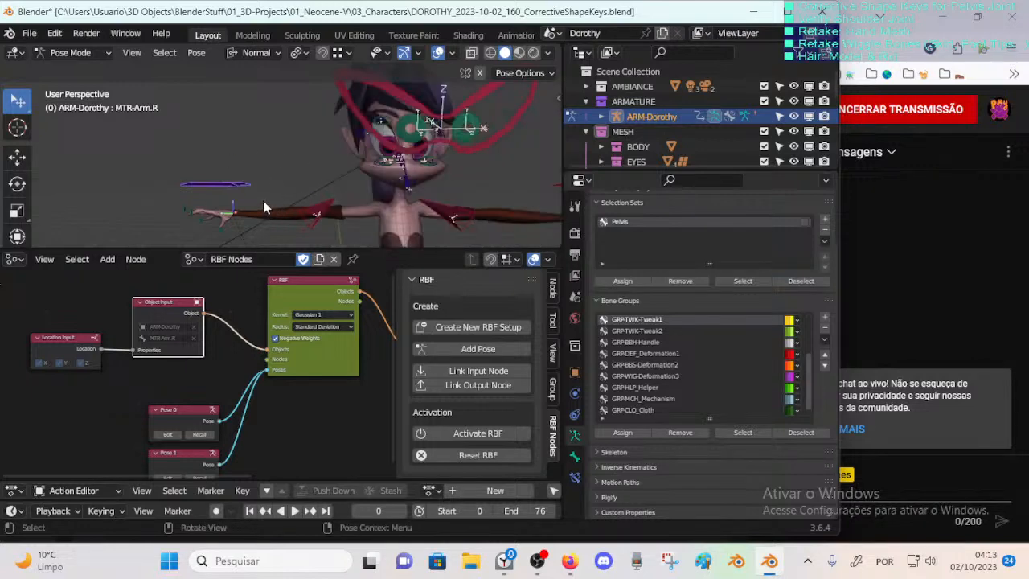
pyautogui.press('n')
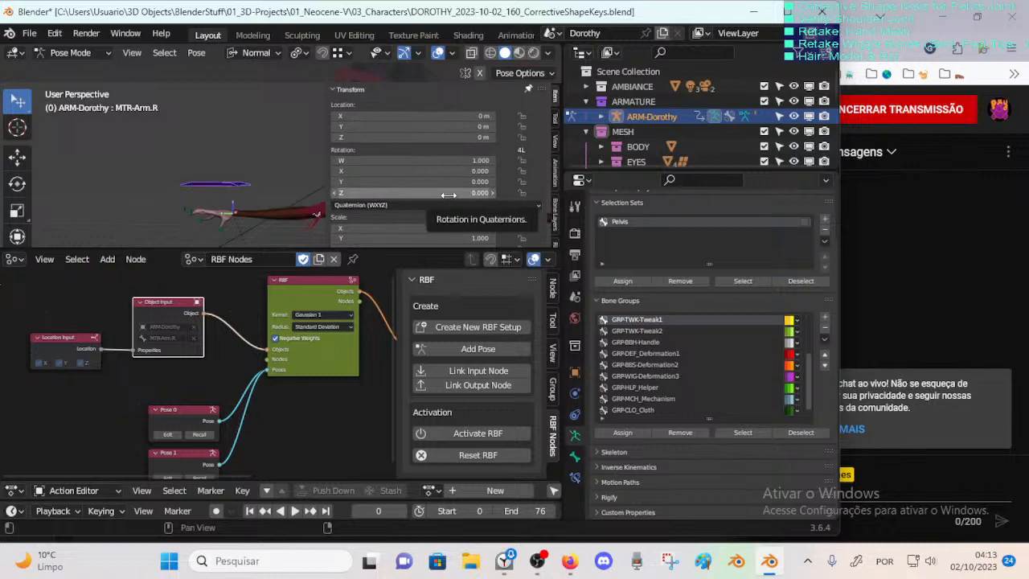
pyautogui.press('n')
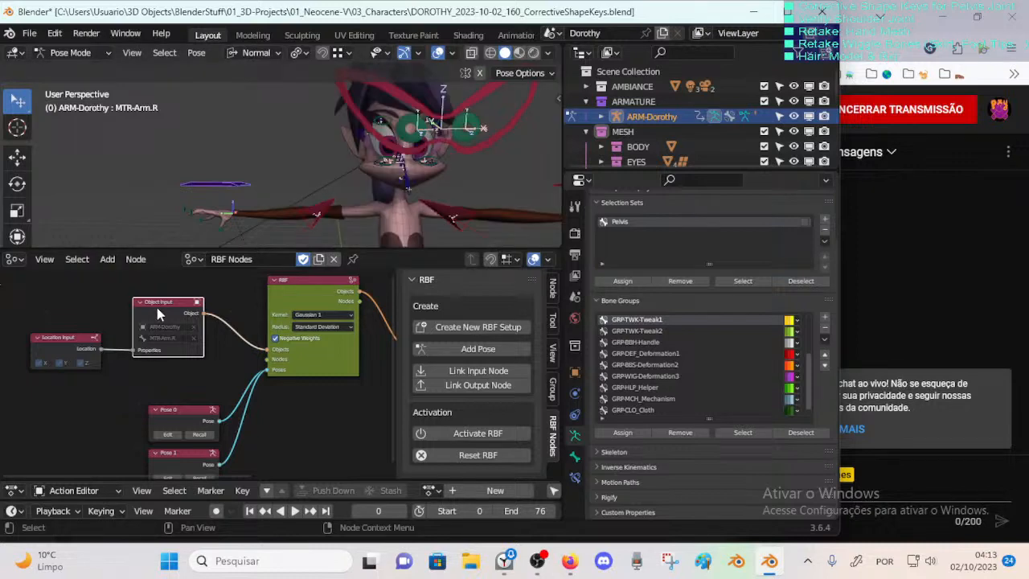
pyautogui.press('n')
pyautogui.press('n')
pyautogui.press('n')
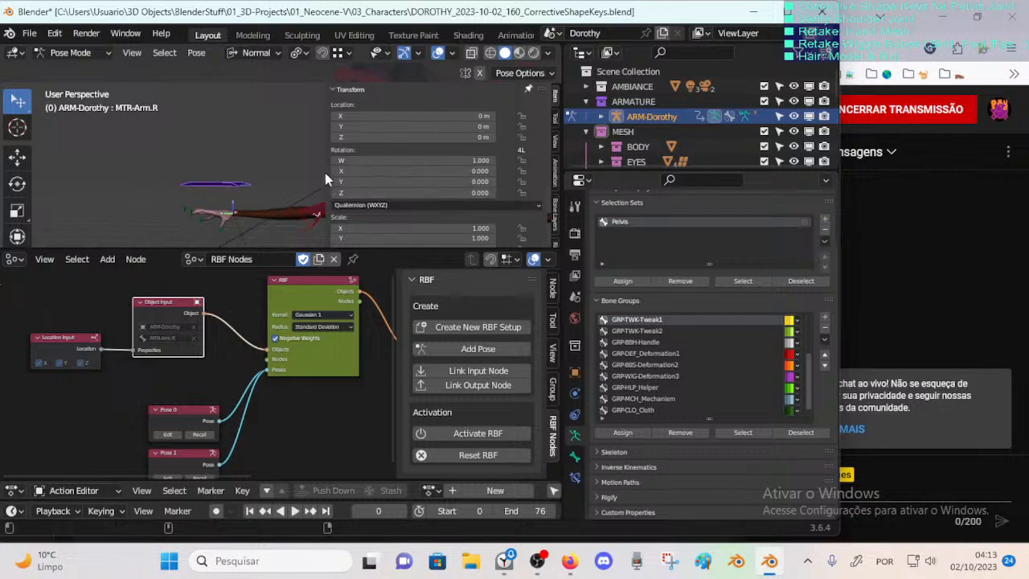
# Step: Try moving MTR-Arm.R upward while watching its location values, and cancel the move
pyautogui.moveTo(325, 173); pyautogui.dragTo(191, 171, button='middle')
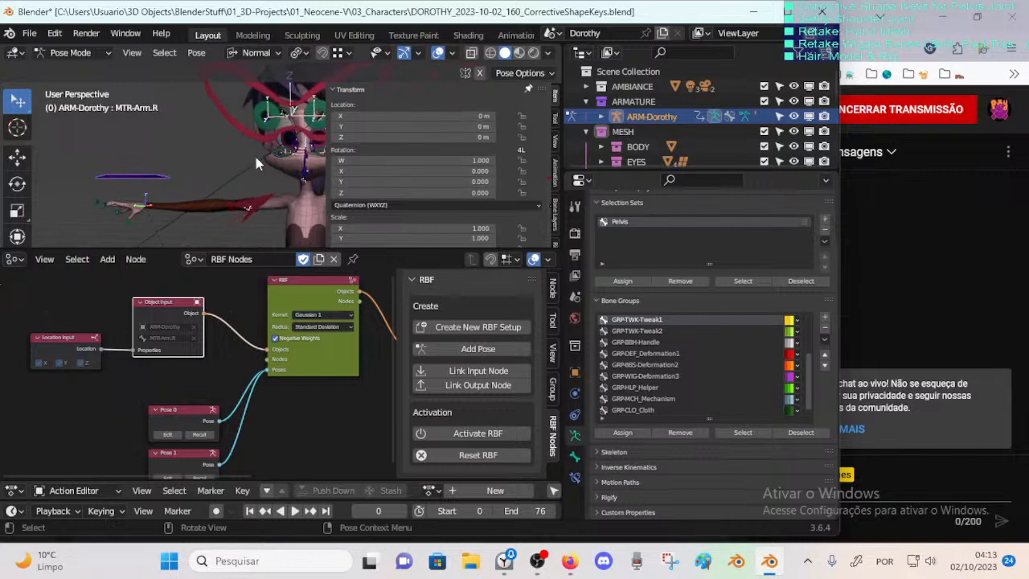
pyautogui.moveTo(255, 157)
pyautogui.mouseDown(button='middle')
pyautogui.moveTo(213, 170)
pyautogui.moveTo(253, 171)
pyautogui.mouseUp(button='middle')
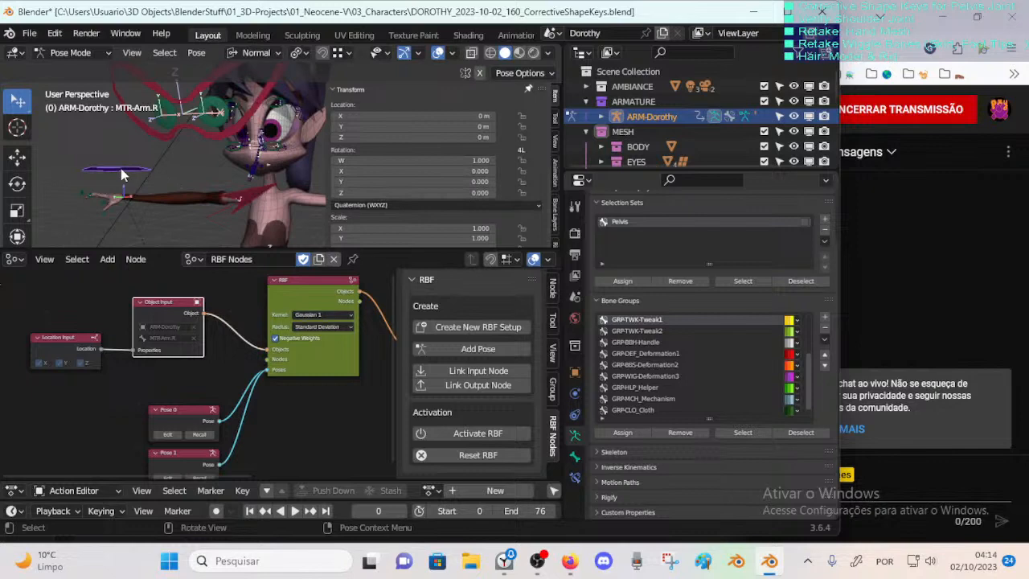
pyautogui.moveTo(122, 170); pyautogui.dragTo(146, 171, button='middle')
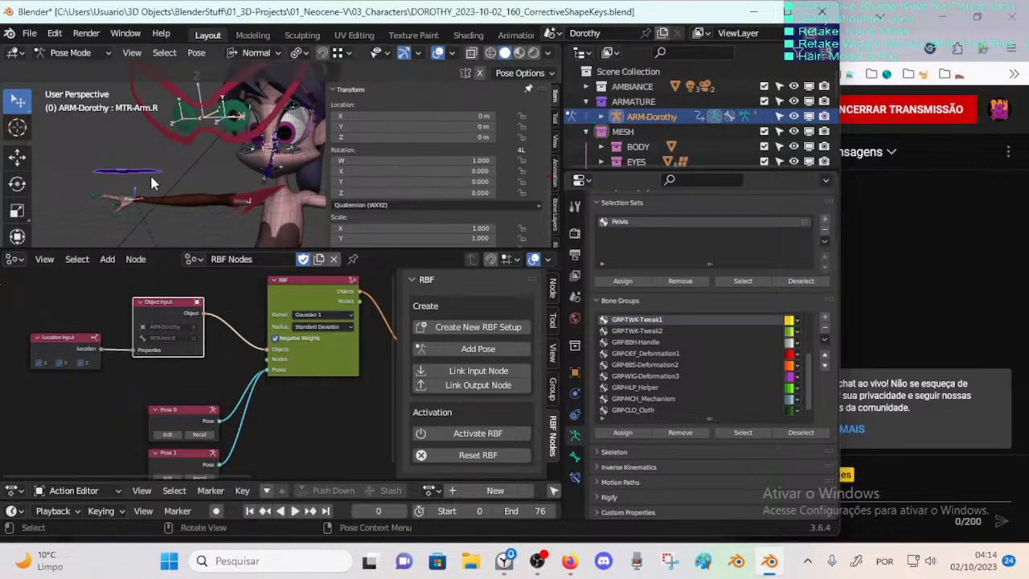
pyautogui.press('g')
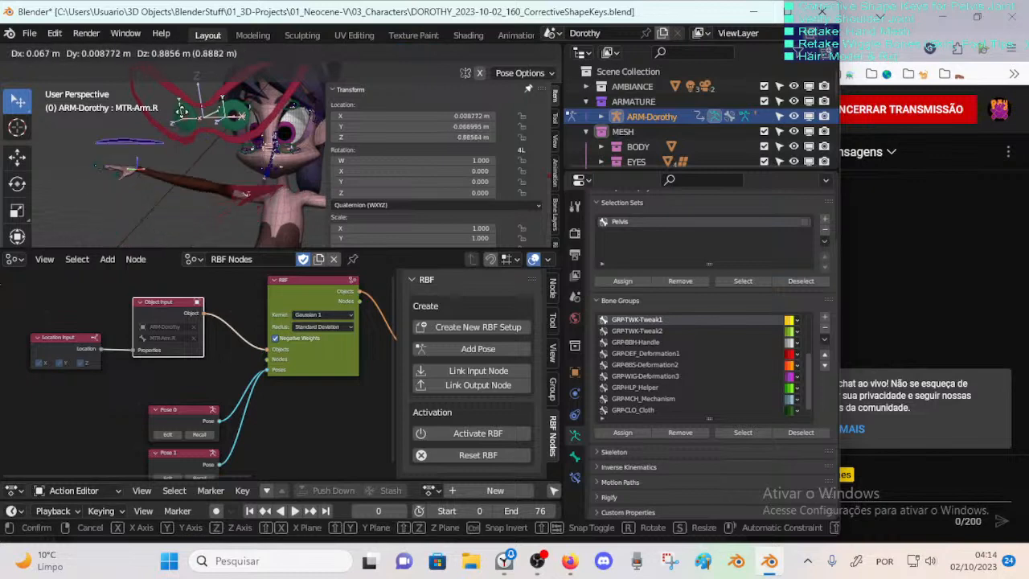
pyautogui.press('Escape')
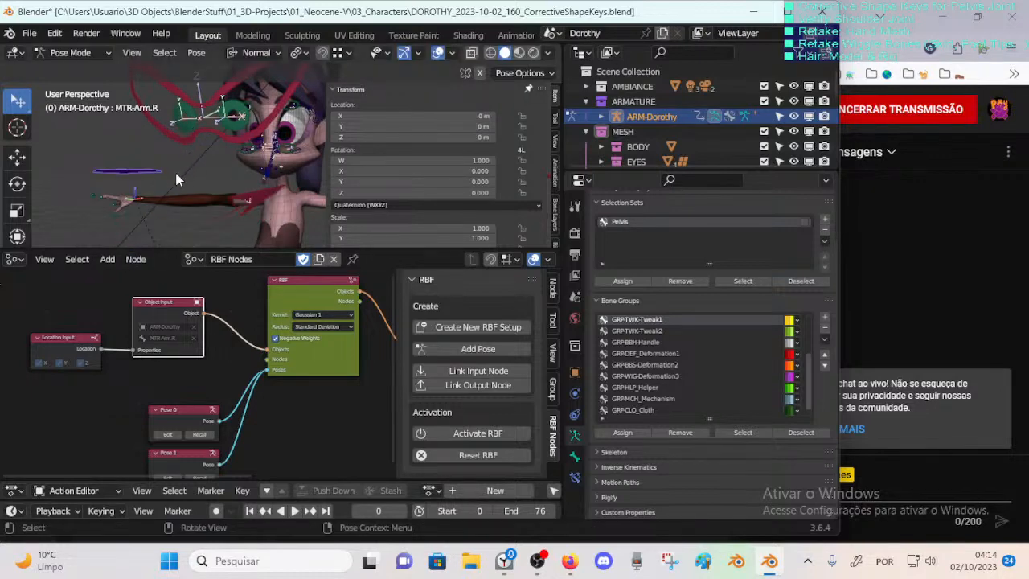
pyautogui.moveTo(179, 168); pyautogui.dragTo(211, 80, button='middle')
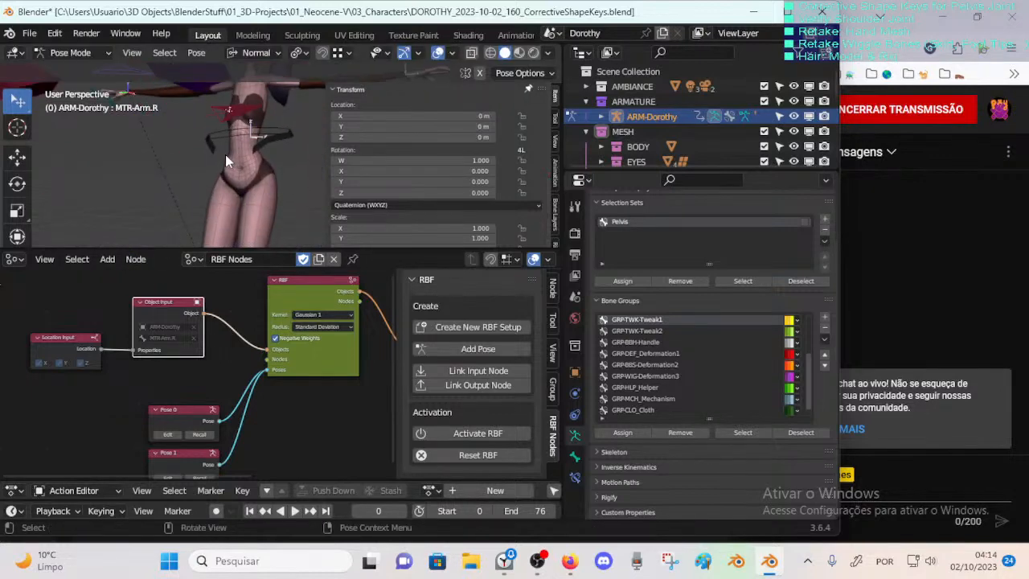
pyautogui.scroll(-3, 225, 155)
pyautogui.moveTo(227, 167); pyautogui.dragTo(276, 225, button='middle')
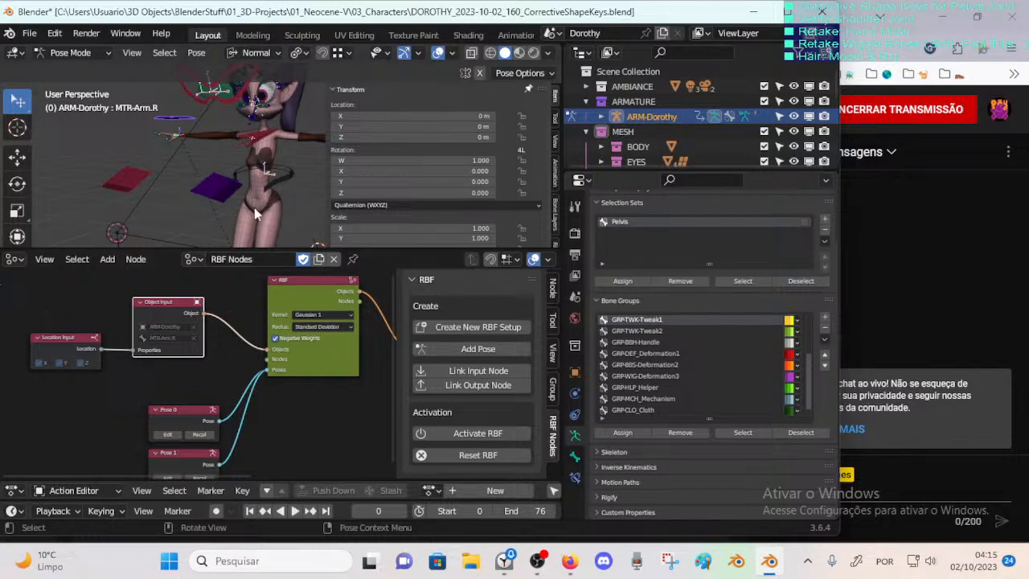
pyautogui.moveTo(172, 121); pyautogui.dragTo(172, 118, button='middle')
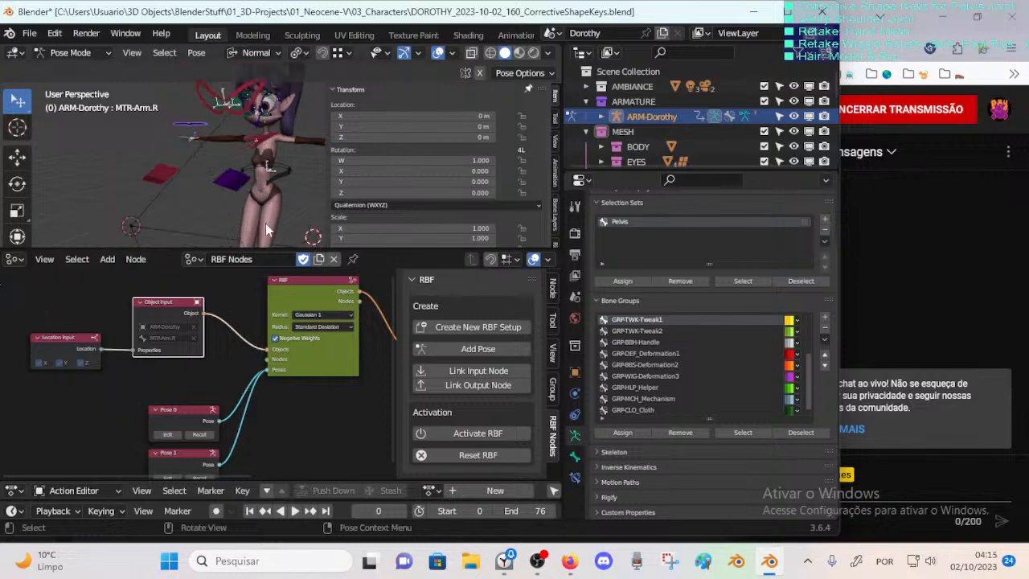
pyautogui.moveTo(265, 216); pyautogui.dragTo(261, 217, button='middle')
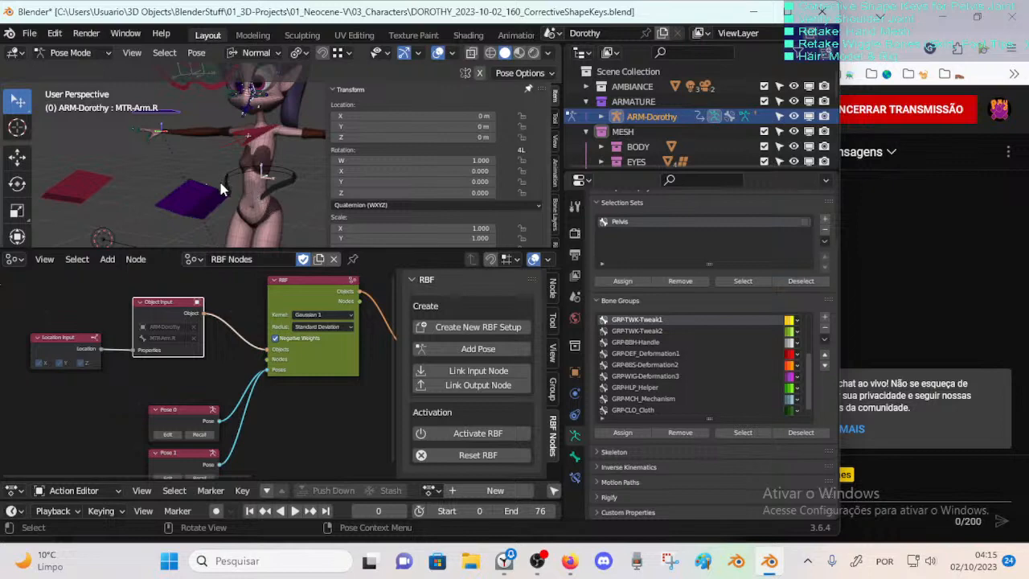
pyautogui.moveTo(188, 161); pyautogui.dragTo(196, 168, button='middle')
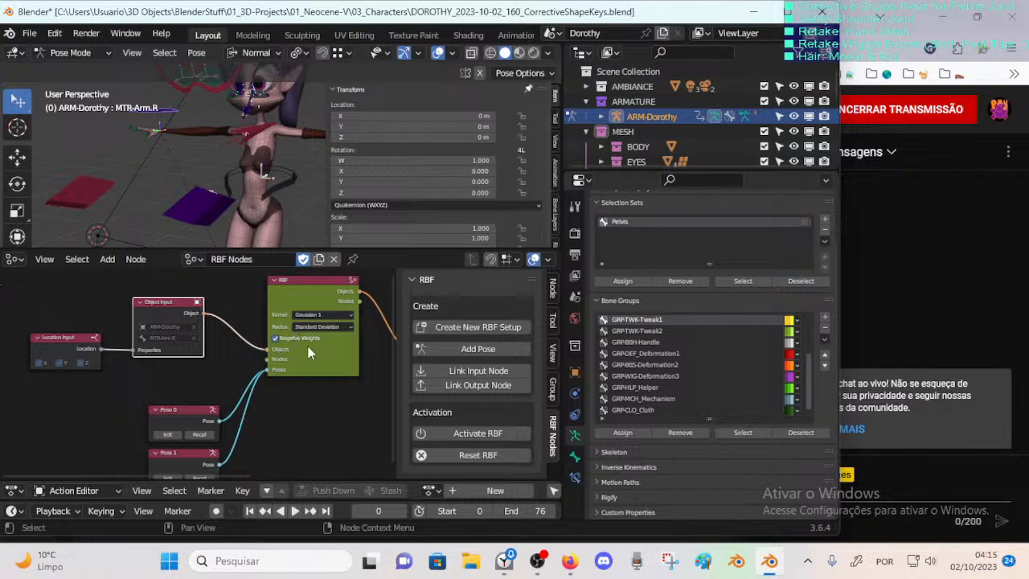
# Step: Reset the RBF to unlock its nodes, and activate it again
pyautogui.click(474, 457)
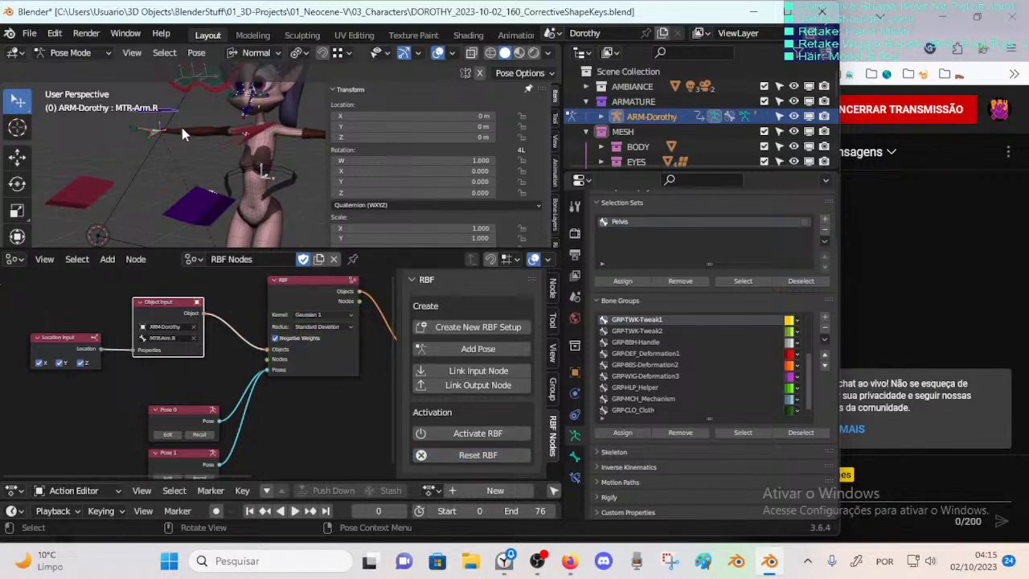
pyautogui.scroll(3, 182, 127)
pyautogui.scroll(2, 207, 145)
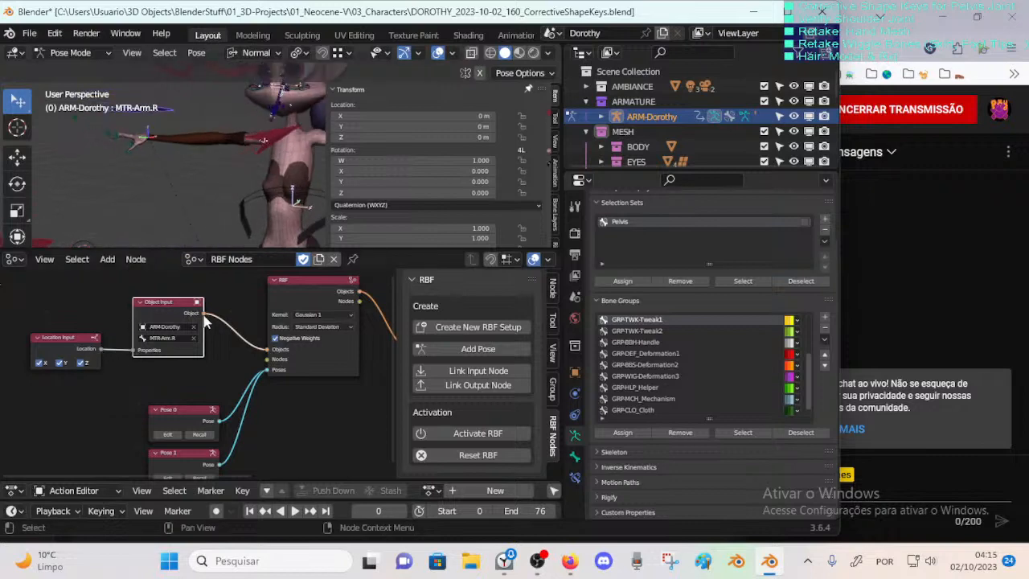
pyautogui.click(461, 433)
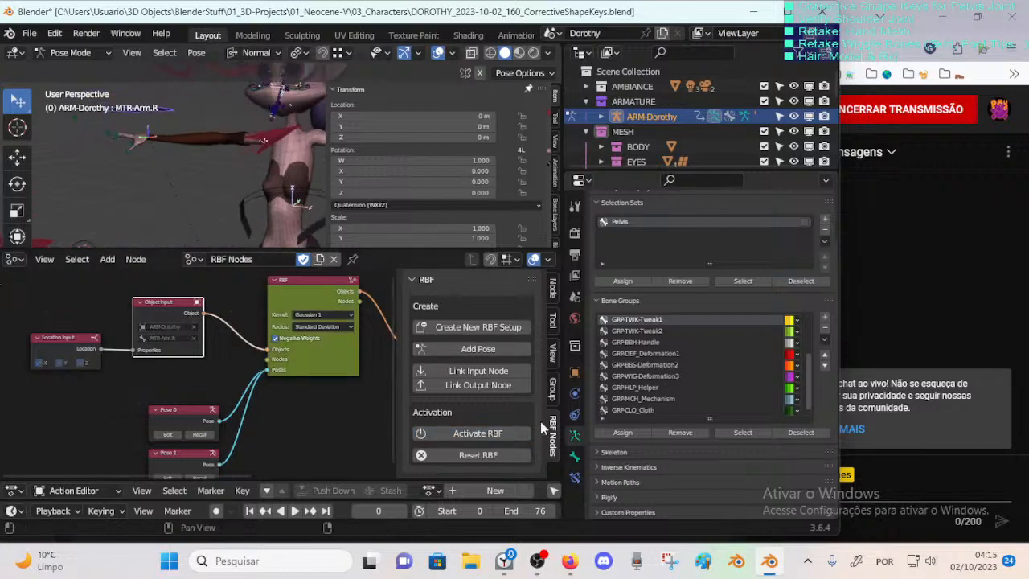
# Step: Select the 00_Body mesh and open the driver settings of its Lips-Volume-01 shape key value
pyautogui.click(257, 151)
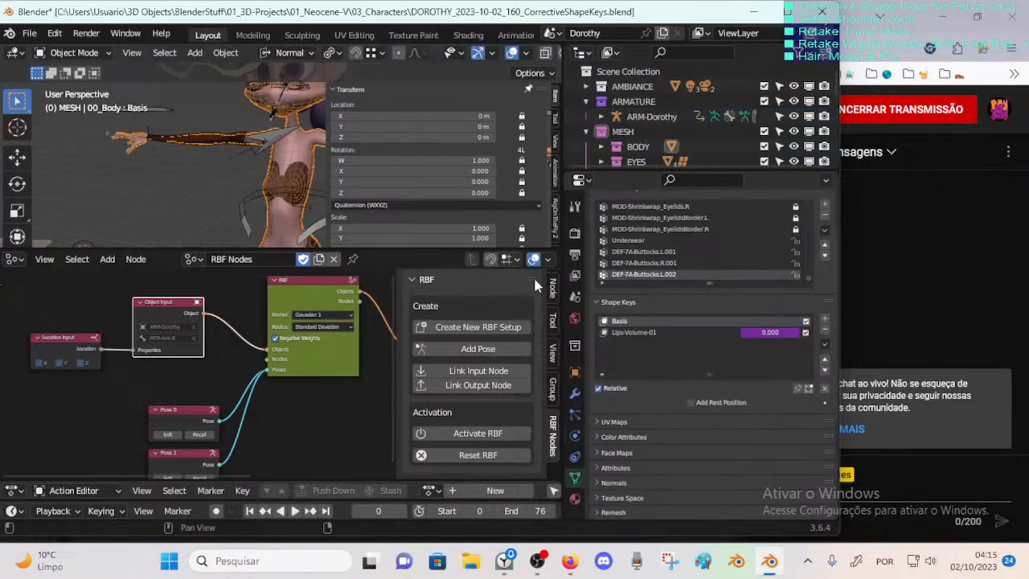
pyautogui.click(752, 332)
pyautogui.press('Return')
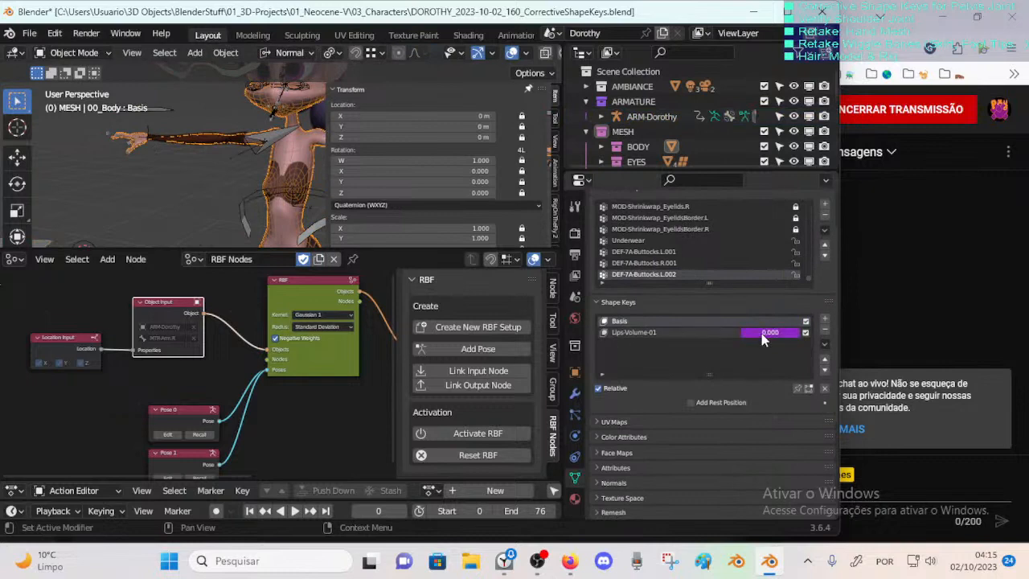
pyautogui.rightClick(764, 339)
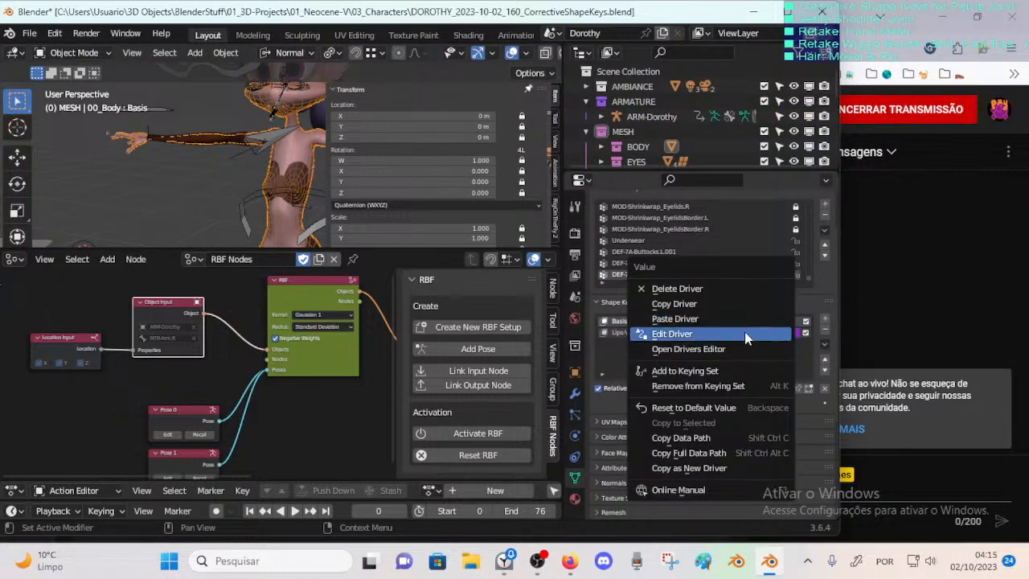
pyautogui.click(746, 336)
pyautogui.rightClick(768, 336)
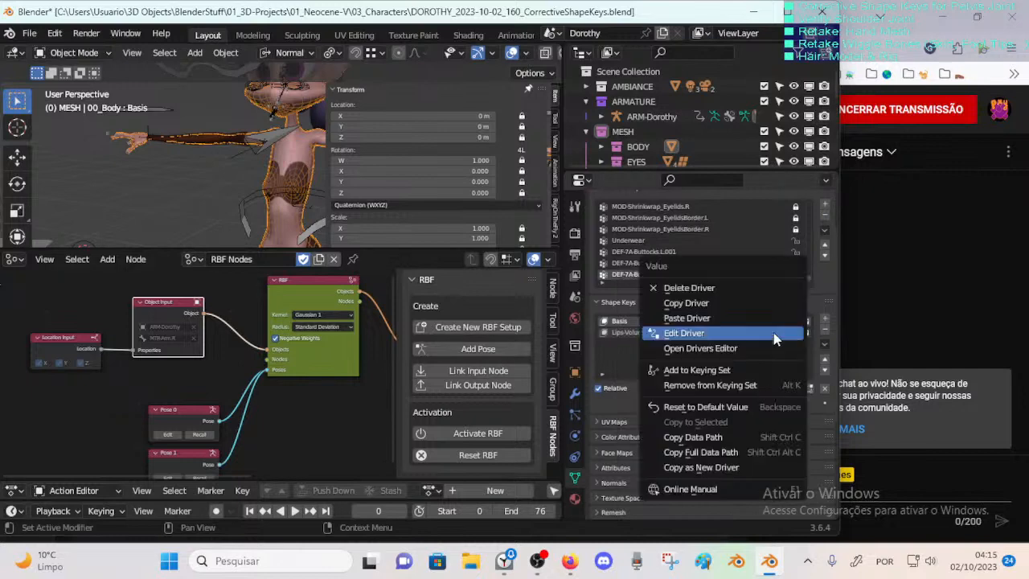
pyautogui.click(739, 335)
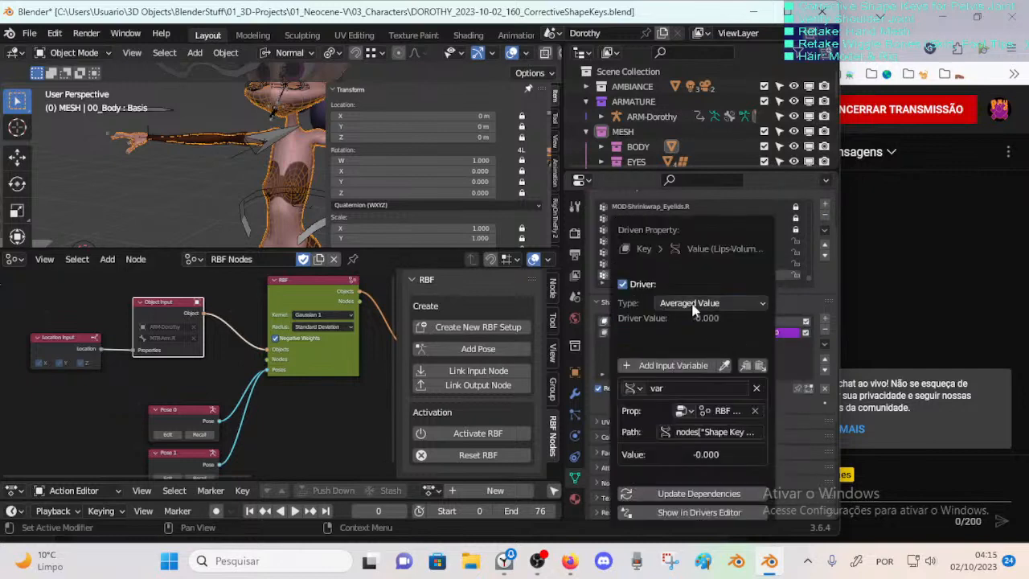
# Step: Try the Scripted Expression driver type for the Lips-Volume-01 value, and switch the type back to Averaged Value
pyautogui.click(695, 304)
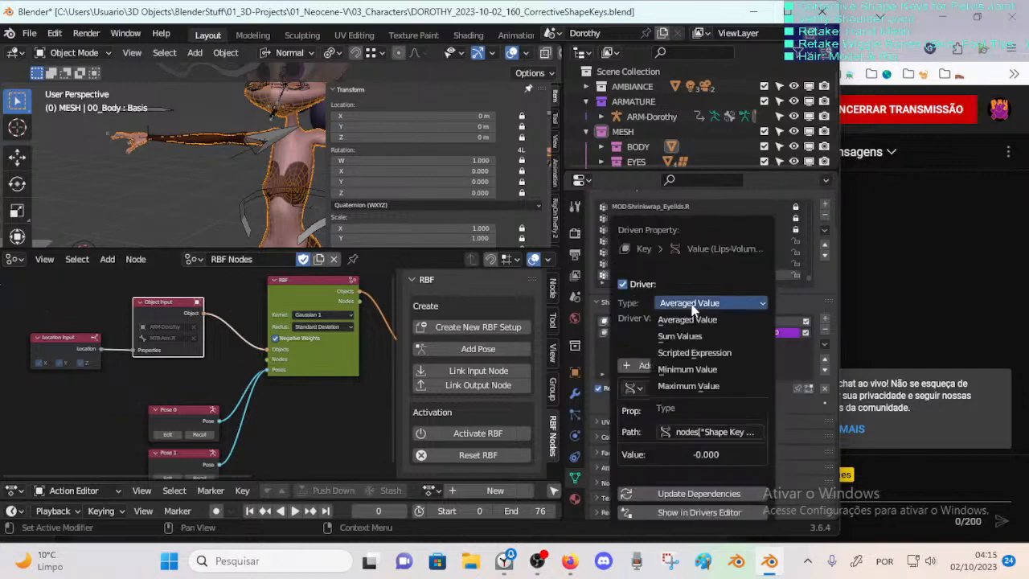
pyautogui.click(695, 353)
pyautogui.click(696, 255)
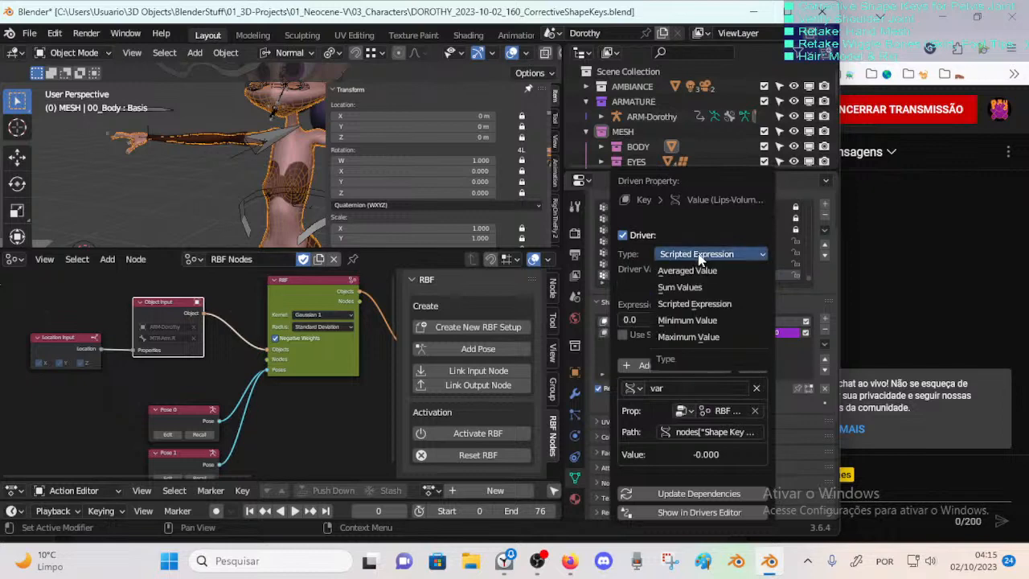
pyautogui.click(704, 271)
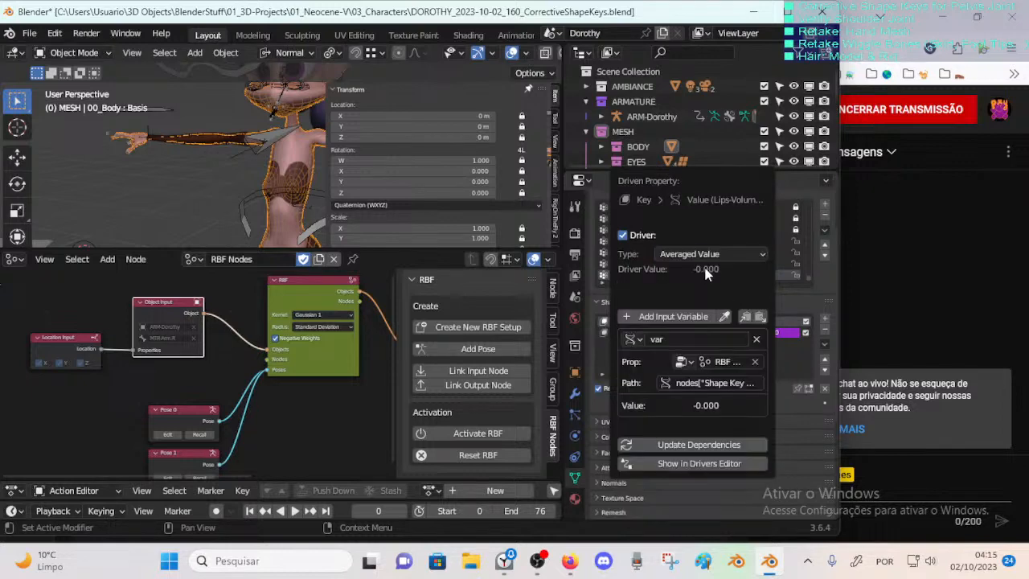
# Step: Inspect the var input variable's ID type, node tree target and full data path to the Shape Key Output node
pyautogui.click(700, 364)
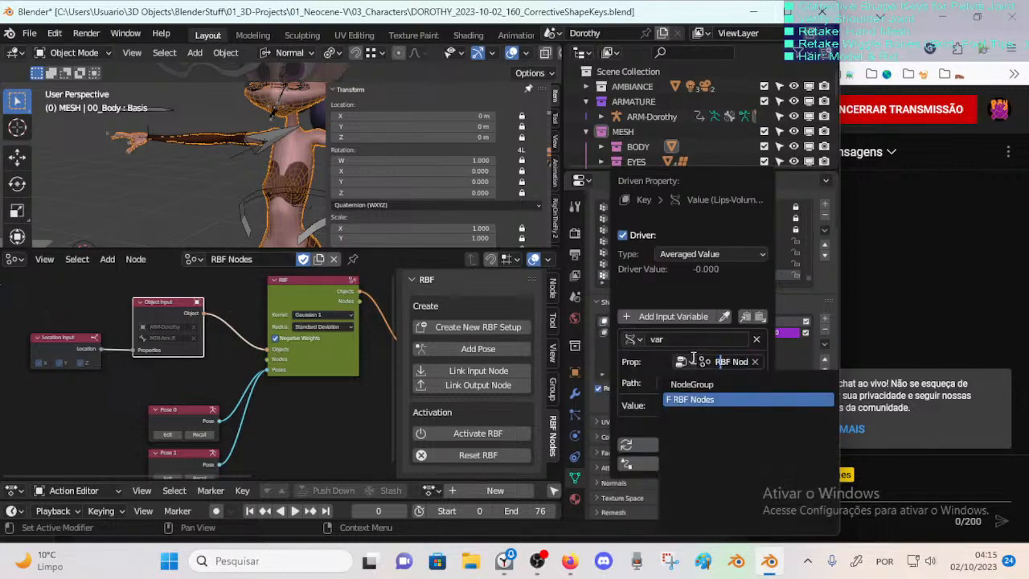
pyautogui.click(685, 362)
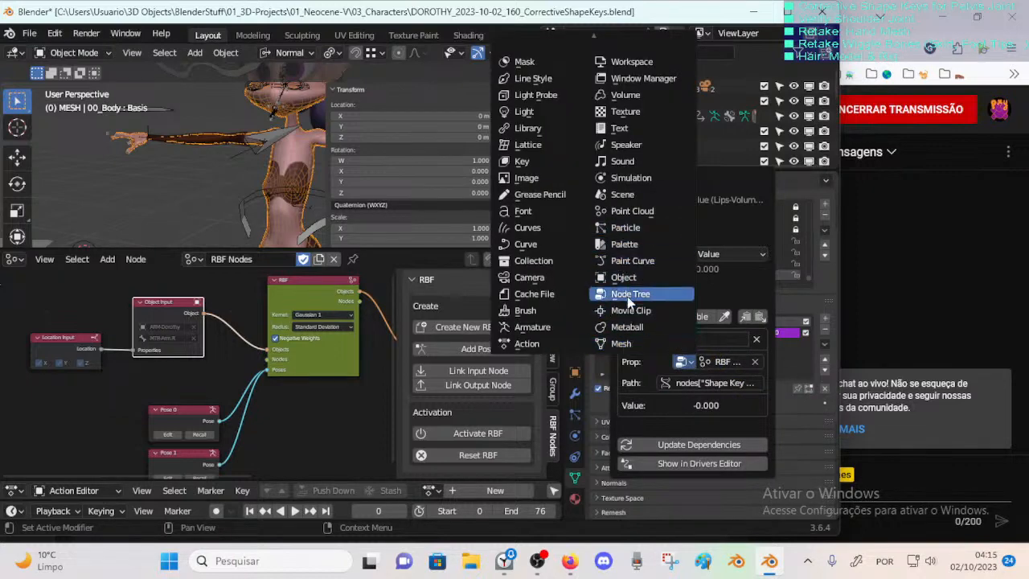
pyautogui.click(718, 362)
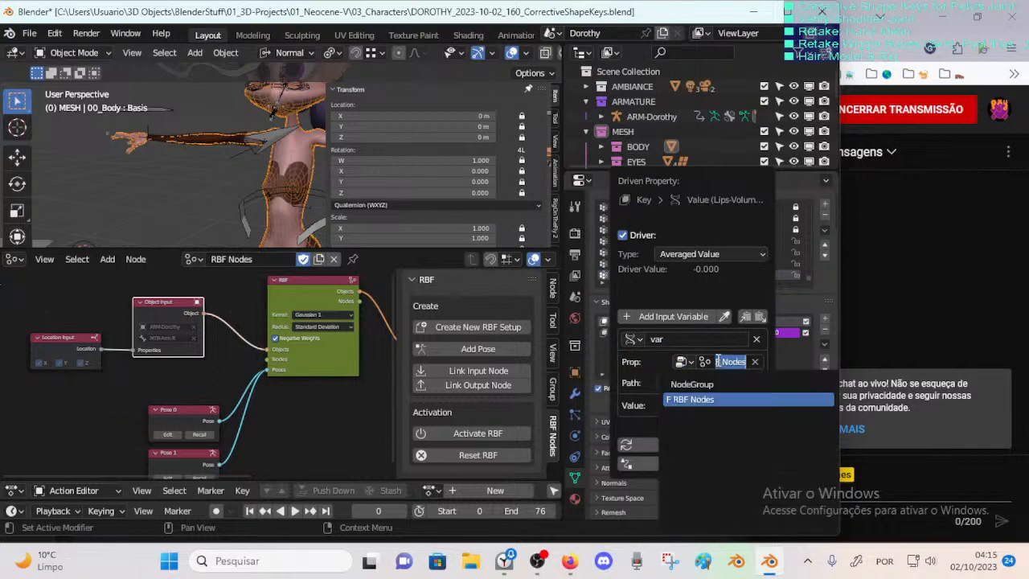
pyautogui.click(709, 362)
pyautogui.press('Return')
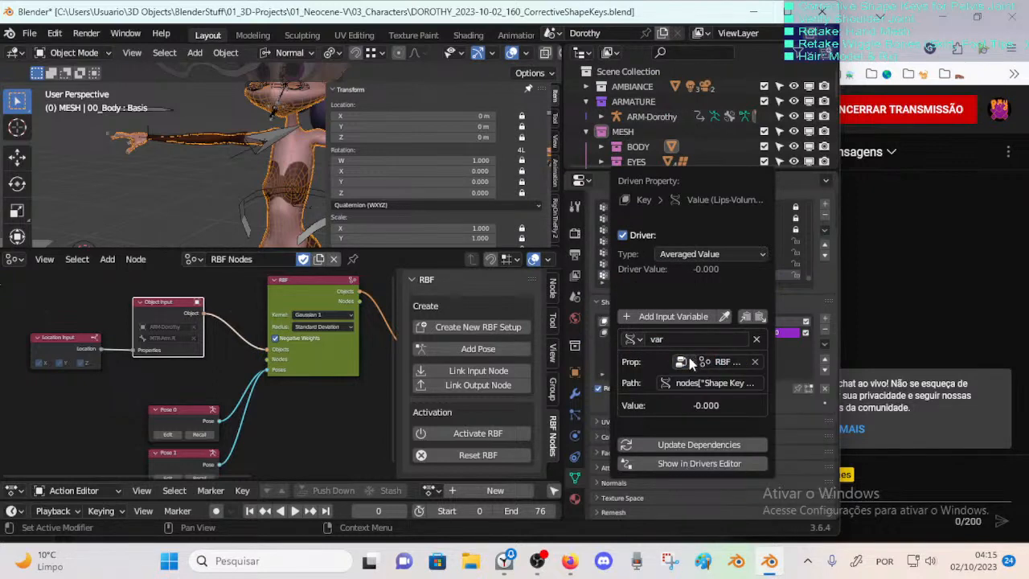
pyautogui.click(690, 382)
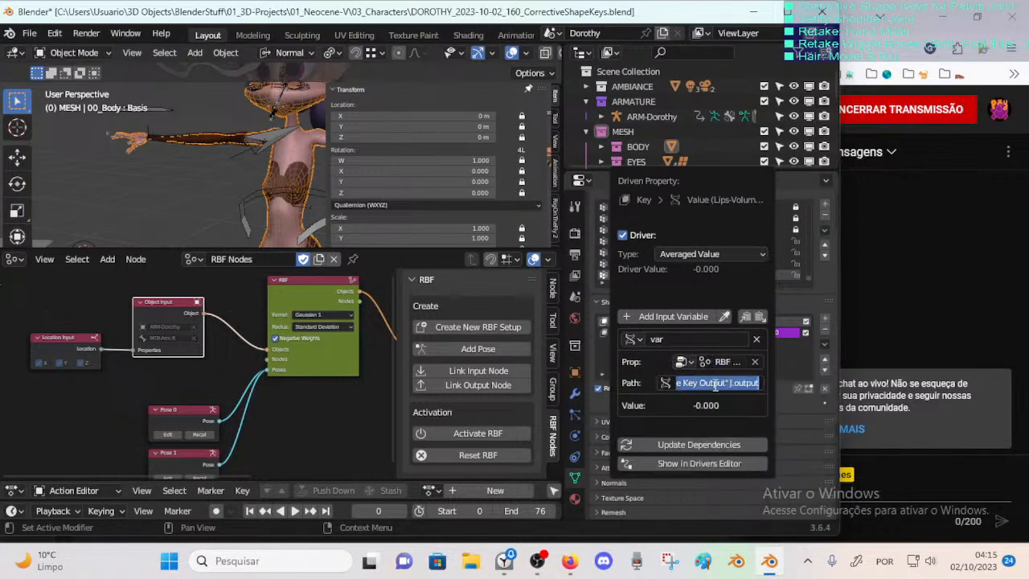
pyautogui.moveTo(692, 382); pyautogui.dragTo(801, 387)
pyautogui.click(705, 387)
pyautogui.press('Return')
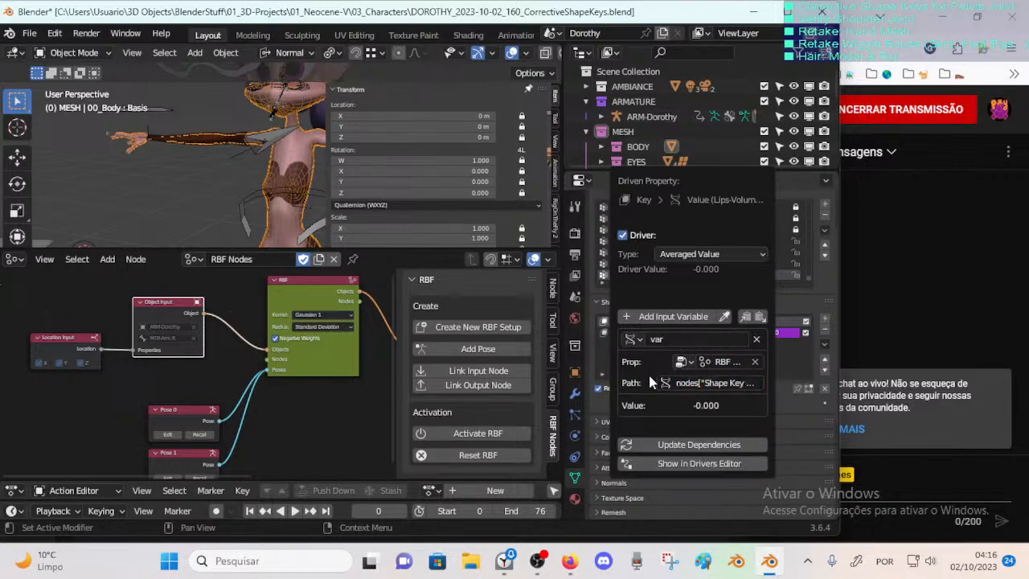
# Step: Add a second input variable to the driver and make it a Transform Channel variable
pyautogui.click(666, 318)
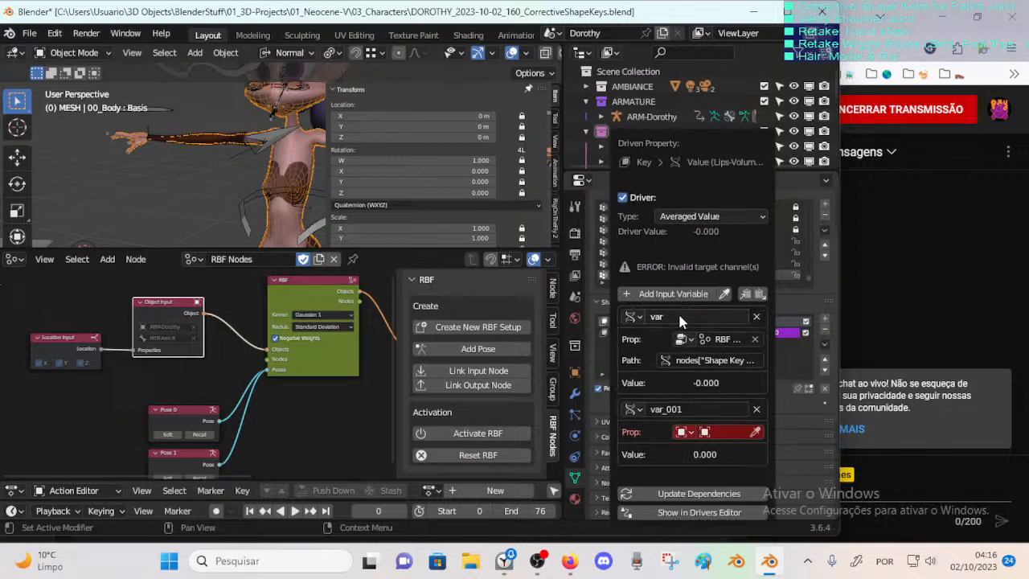
pyautogui.click(679, 217)
pyautogui.click(635, 259)
pyautogui.click(633, 409)
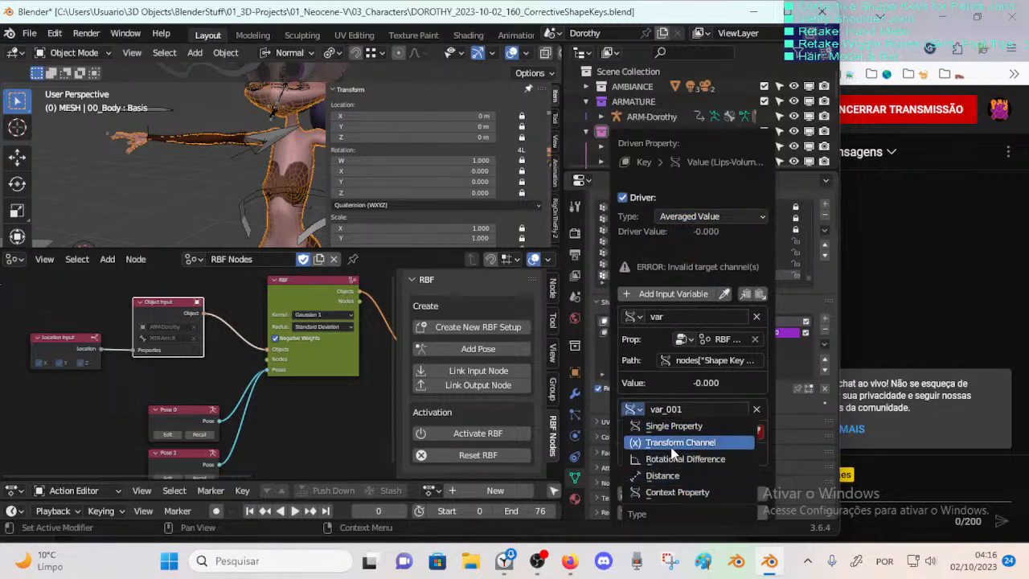
pyautogui.click(674, 444)
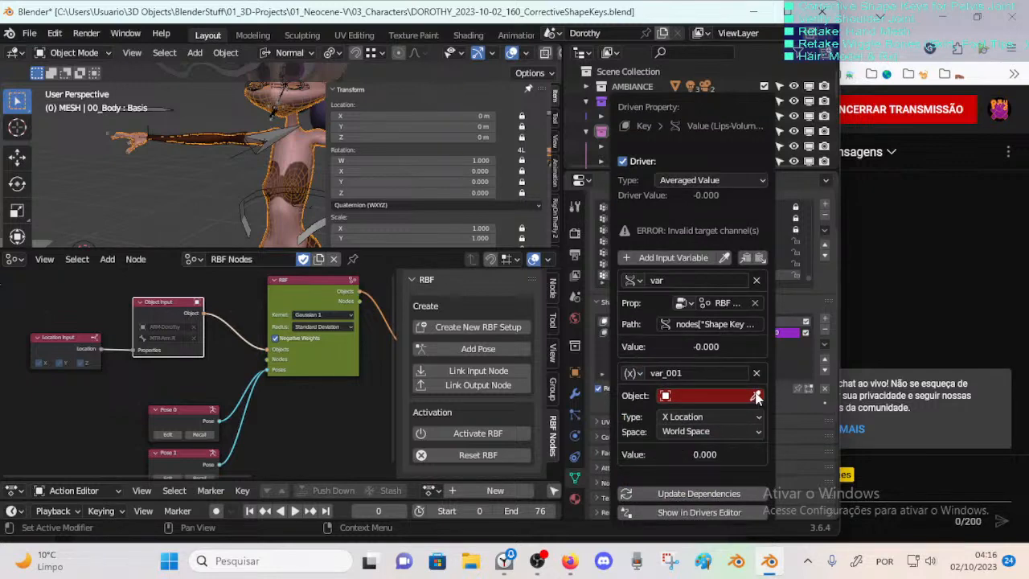
pyautogui.click(685, 180)
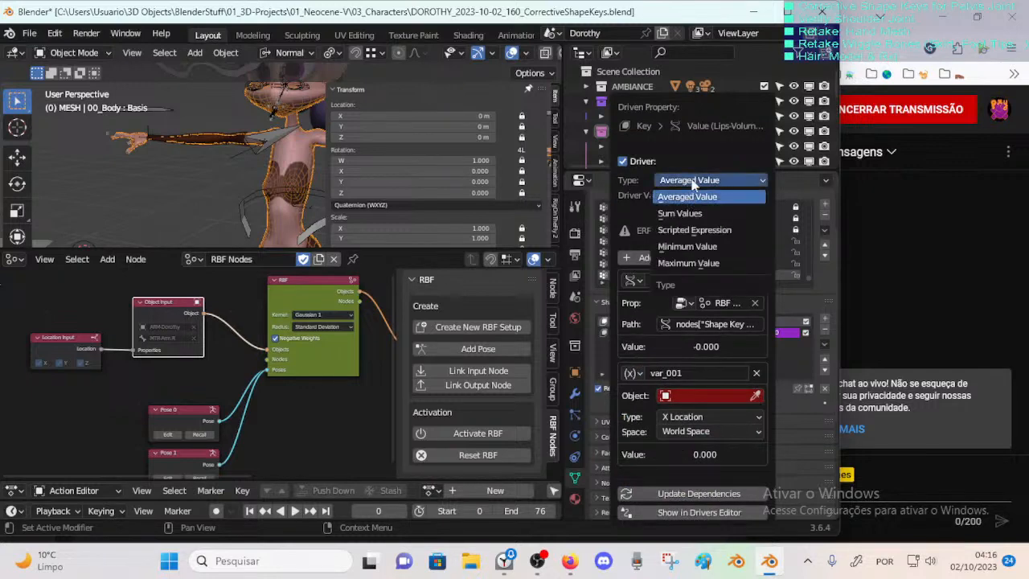
pyautogui.click(696, 184)
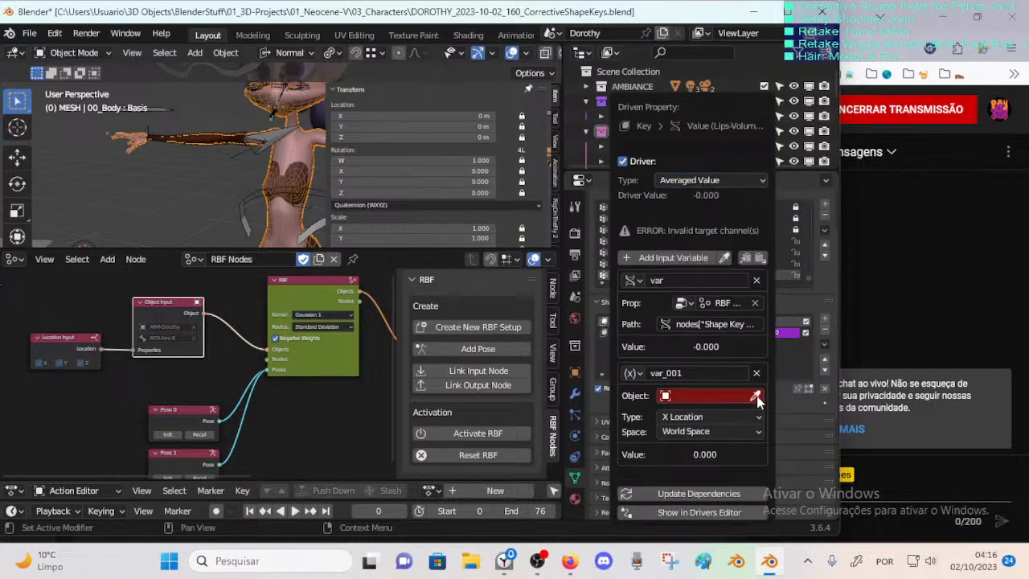
# Step: Pick the ARM-Dorothy armature as the new variable's object and reopen the Lips-Volume-01 driver settings
pyautogui.click(756, 395)
pyautogui.click(272, 154)
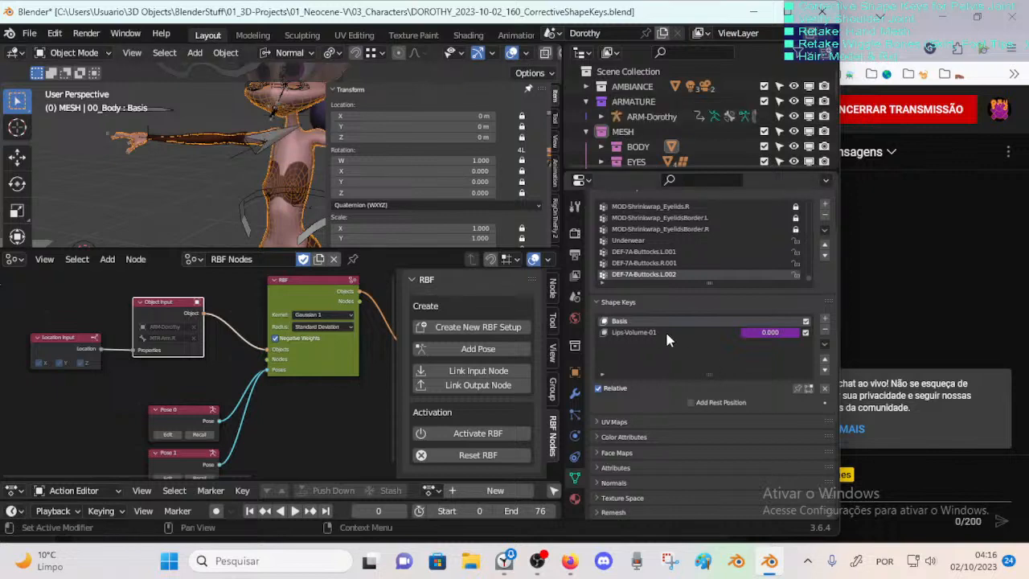
pyautogui.rightClick(761, 332)
pyautogui.click(760, 332)
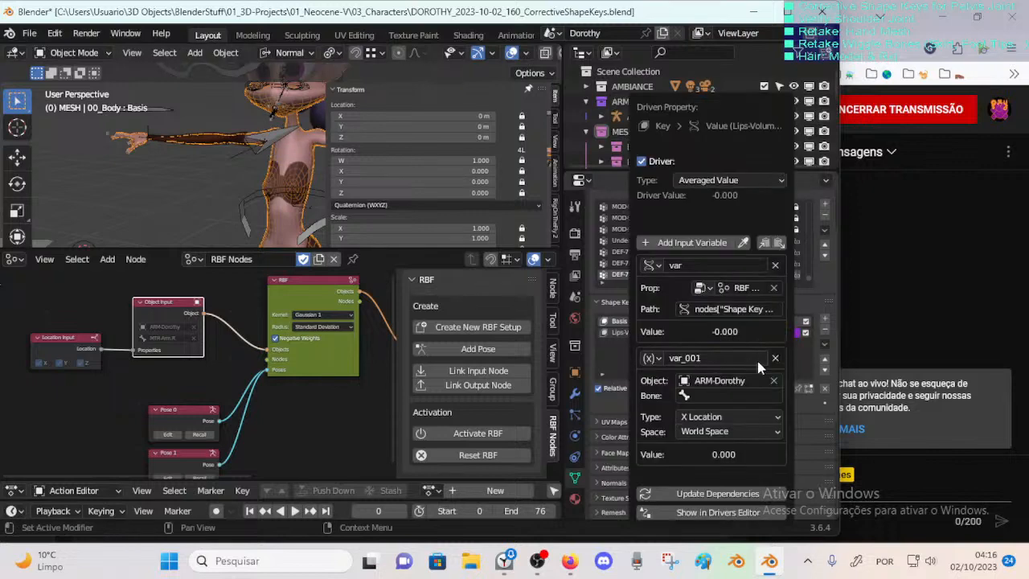
# Step: Set var_001 to read X Rotation in Local Space with Quaternion as its rotation mode
pyautogui.click(745, 396)
pyautogui.click(733, 417)
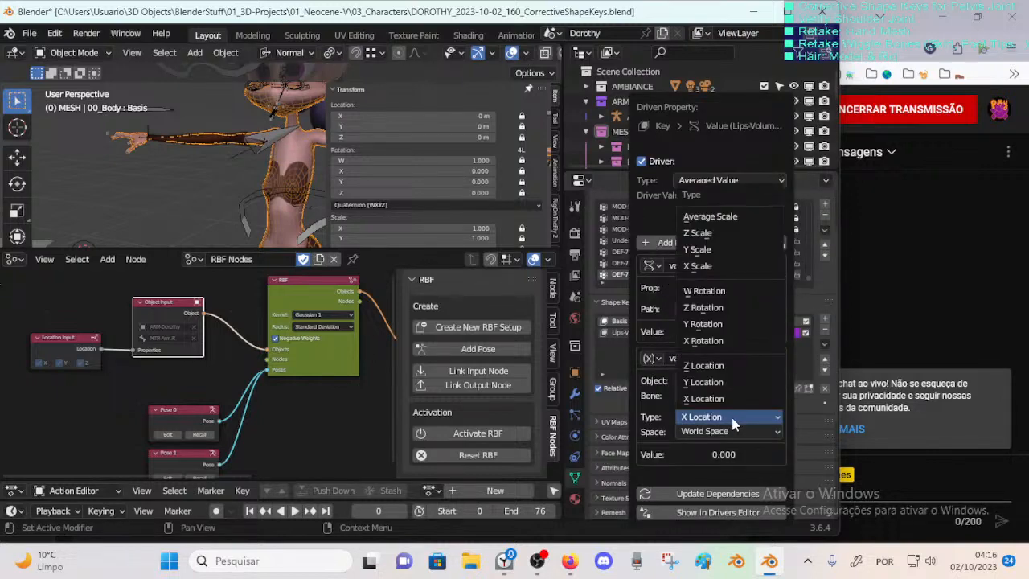
pyautogui.click(708, 341)
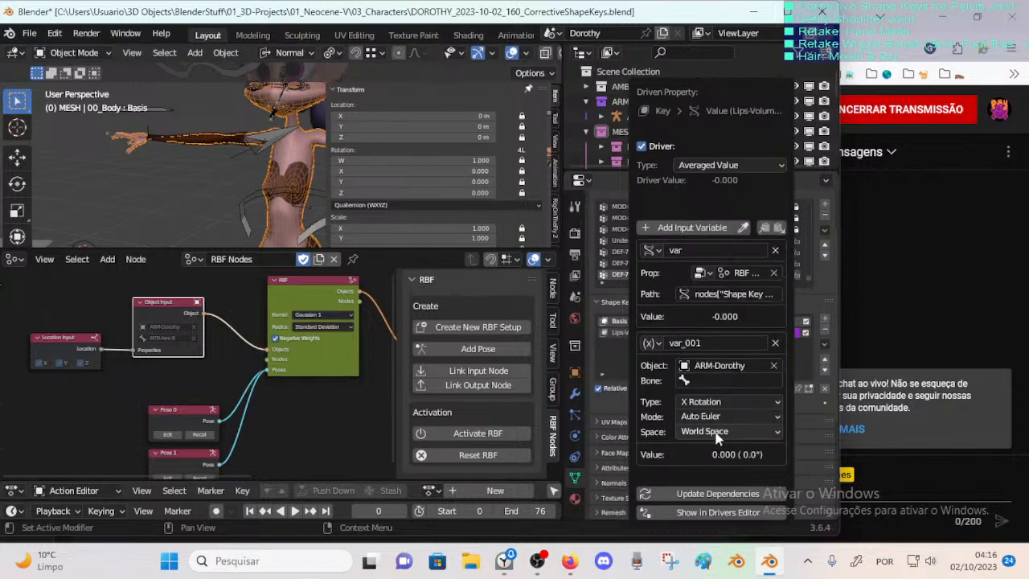
pyautogui.click(709, 431)
pyautogui.click(715, 482)
pyautogui.click(706, 416)
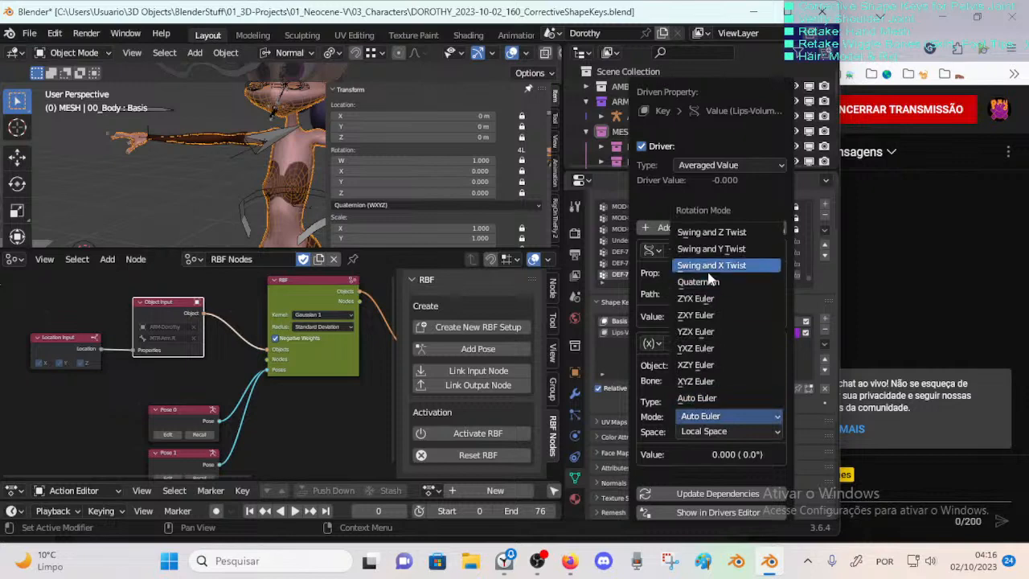
pyautogui.click(698, 282)
# Step: Assign the DEF-7B-Thigh.L bone to the var_001 variable
pyautogui.click(708, 380)
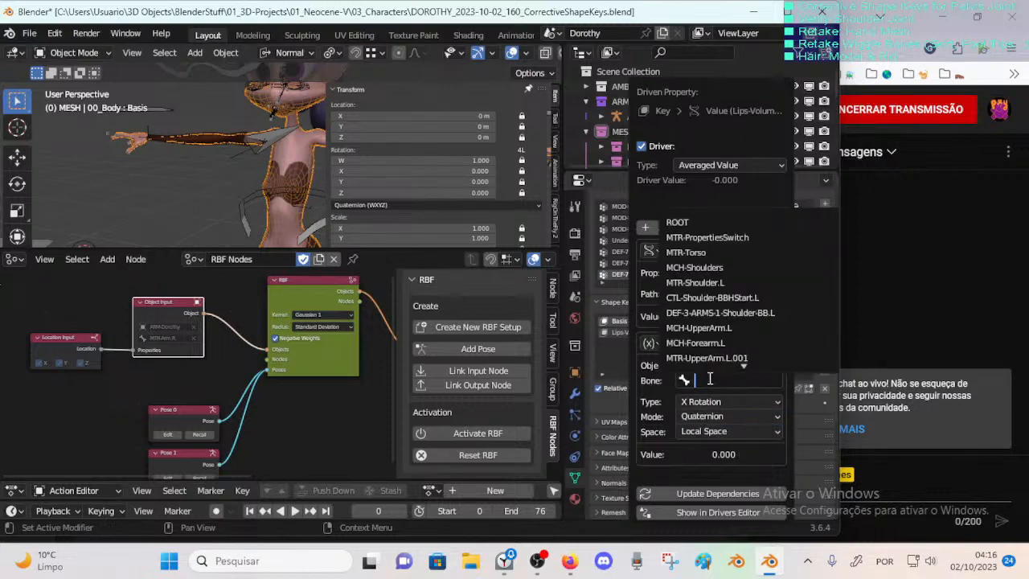
pyautogui.write('thigh')
pyautogui.press('Down')
pyautogui.press('Down')
pyautogui.press('Down')
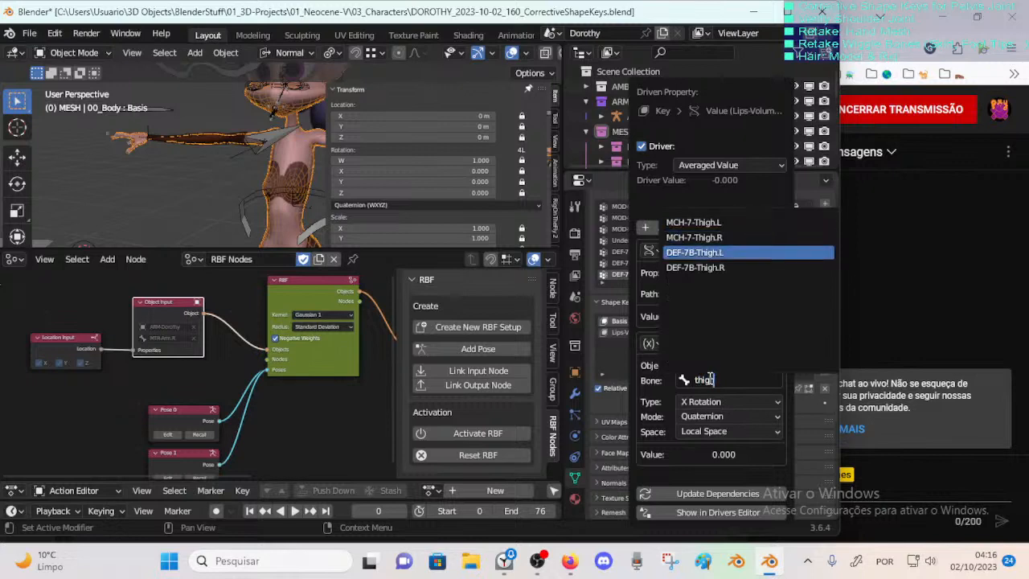
pyautogui.press('Return')
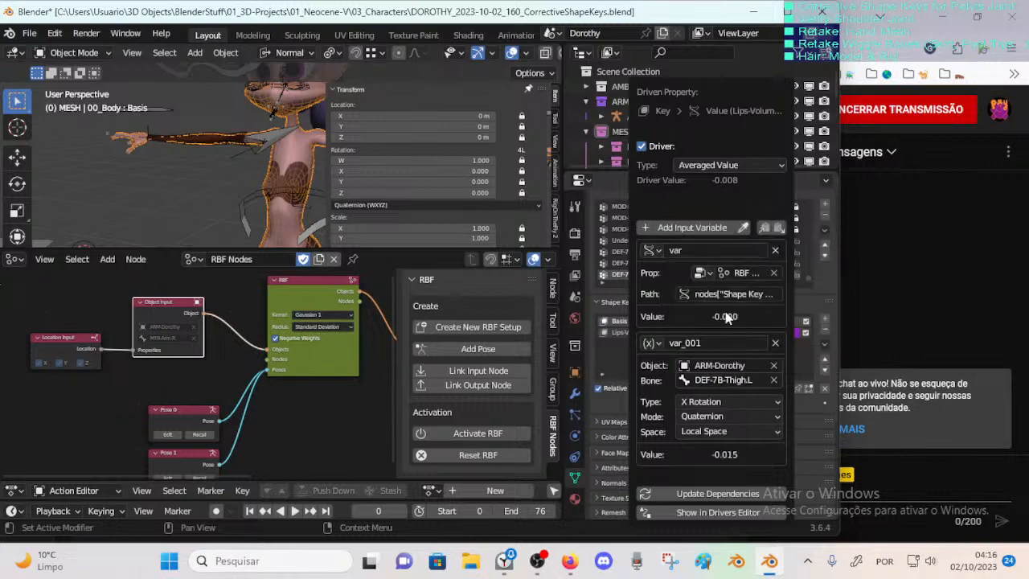
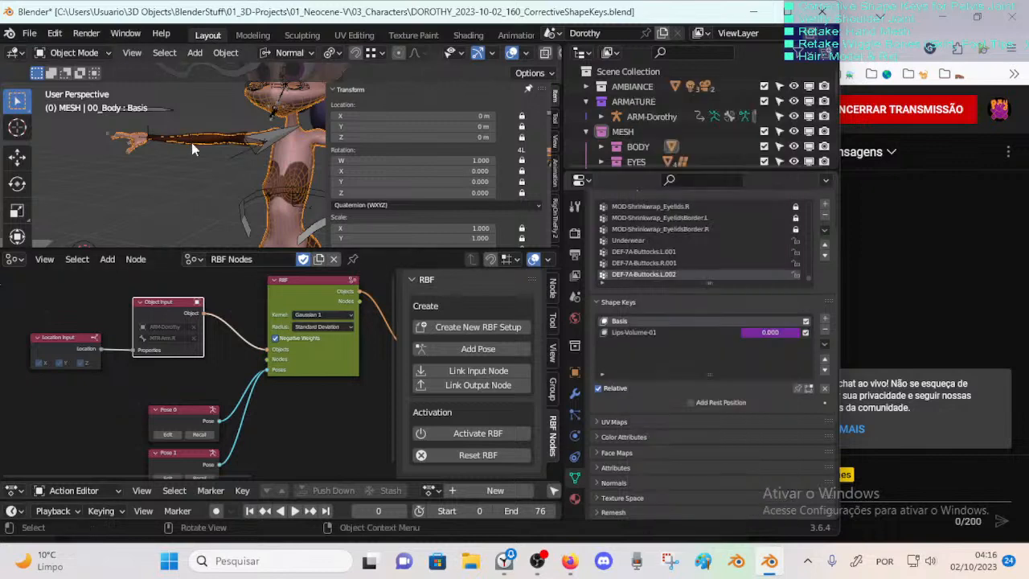
# Step: Put ARM-Dorothy in Pose Mode and move the MTR-Leg.L control to about X -0.47, Y 0.65, Z -1.78 m
pyautogui.keyDown('shift'); pyautogui.moveTo(193, 147); pyautogui.dragTo(246, 123, button='middle'); pyautogui.keyUp('shift')
pyautogui.click(240, 207)
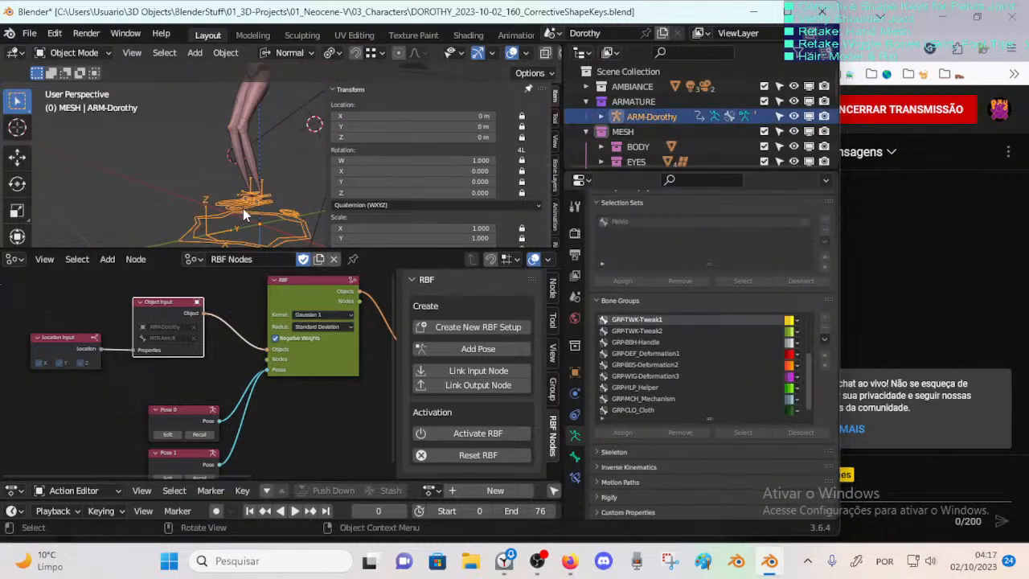
pyautogui.hotkey('ctrl', 'Tab')
pyautogui.click(243, 207)
pyautogui.press('g')
pyautogui.click(265, 130)
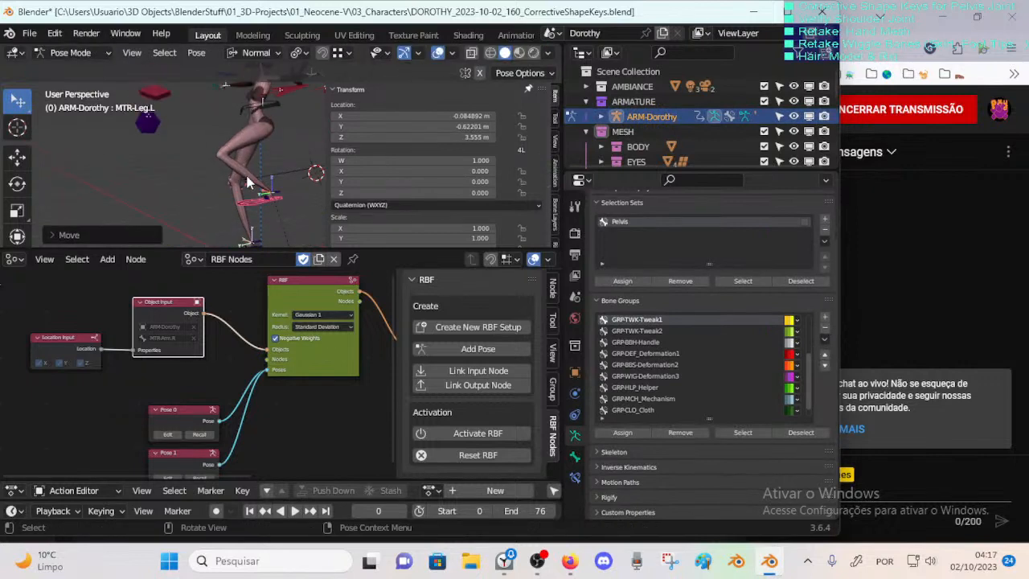
pyautogui.press('g')
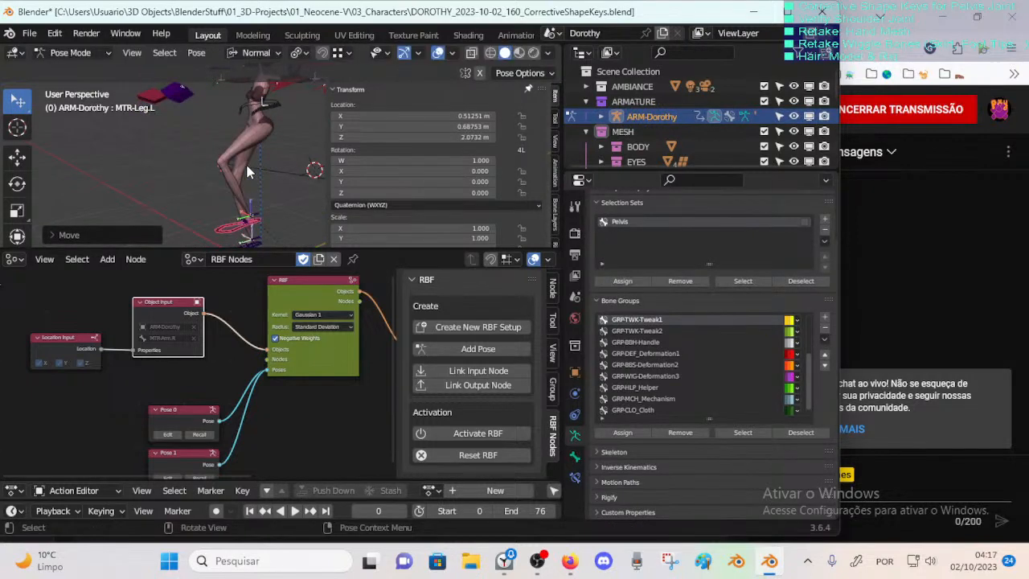
pyautogui.click(256, 138)
pyautogui.moveTo(257, 138); pyautogui.dragTo(242, 197, button='middle')
pyautogui.press('g')
pyautogui.click(240, 175)
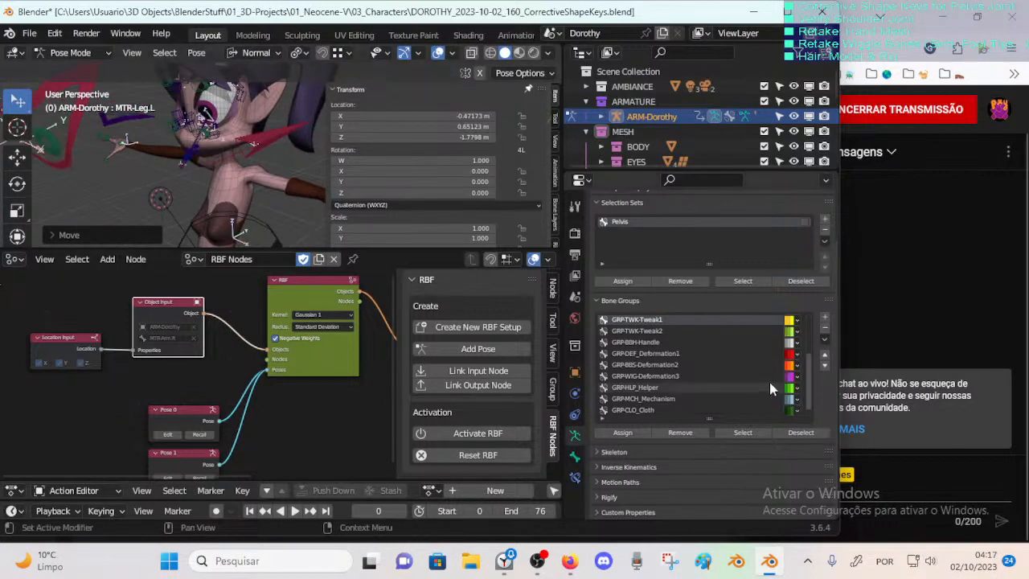
# Step: Select the 00_Body mesh, reopen its Lips-Volume-01 driver settings, and set the driver type to Scripted Expression
pyautogui.scroll(-1, 661, 325)
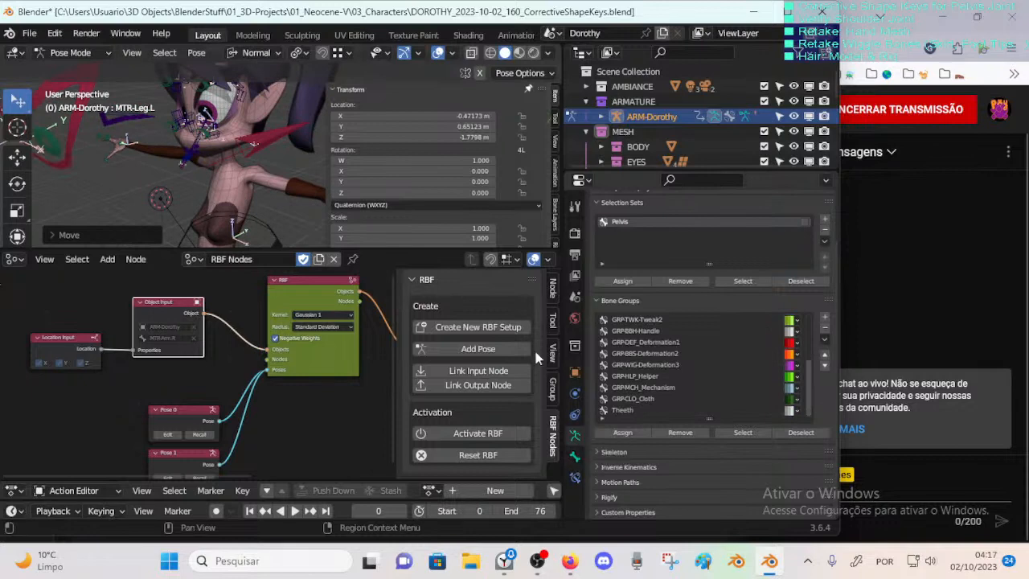
pyautogui.click(241, 183)
pyautogui.moveTo(245, 188); pyautogui.dragTo(290, 180, button='middle')
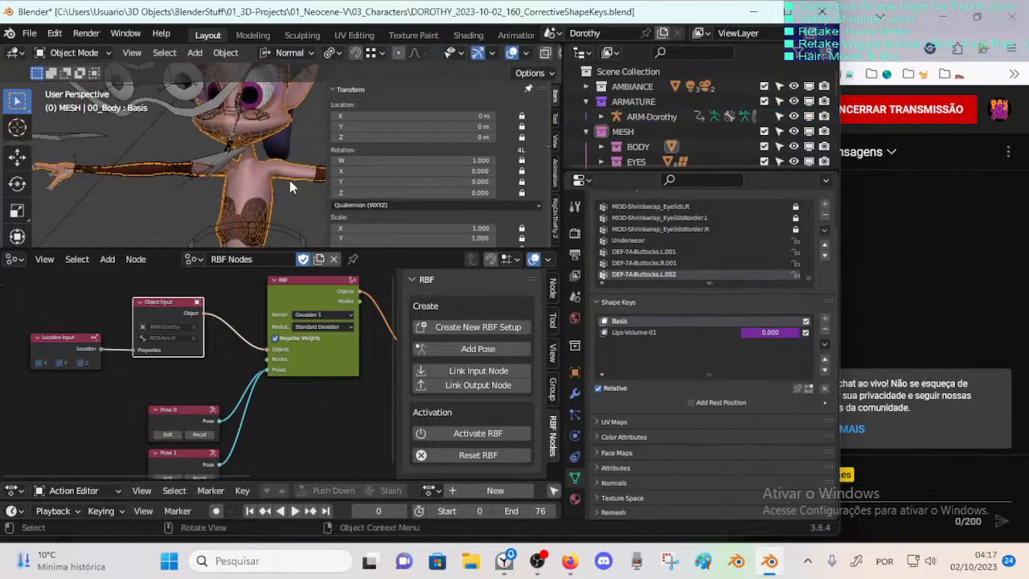
pyautogui.rightClick(769, 329)
pyautogui.click(764, 333)
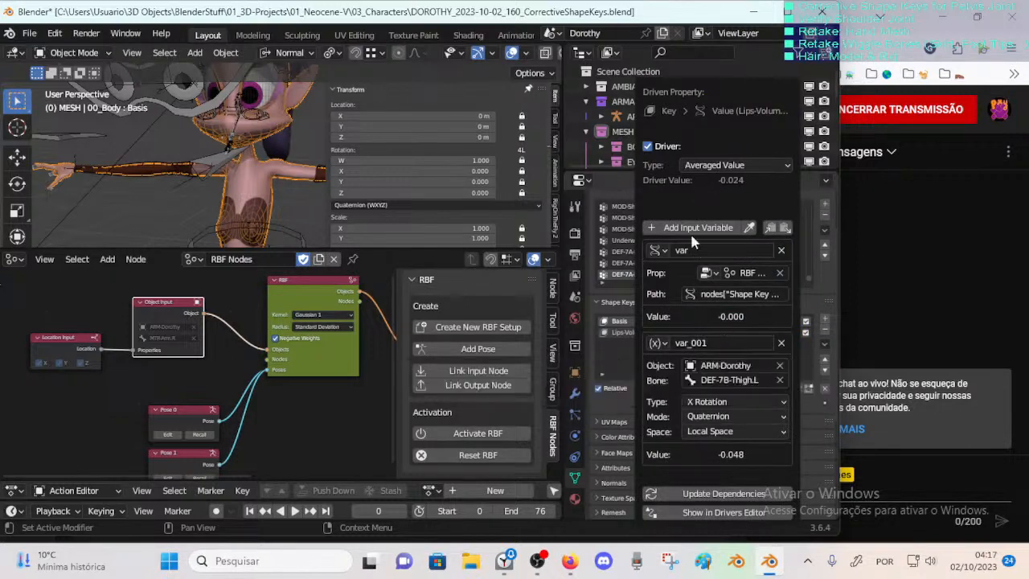
pyautogui.click(696, 169)
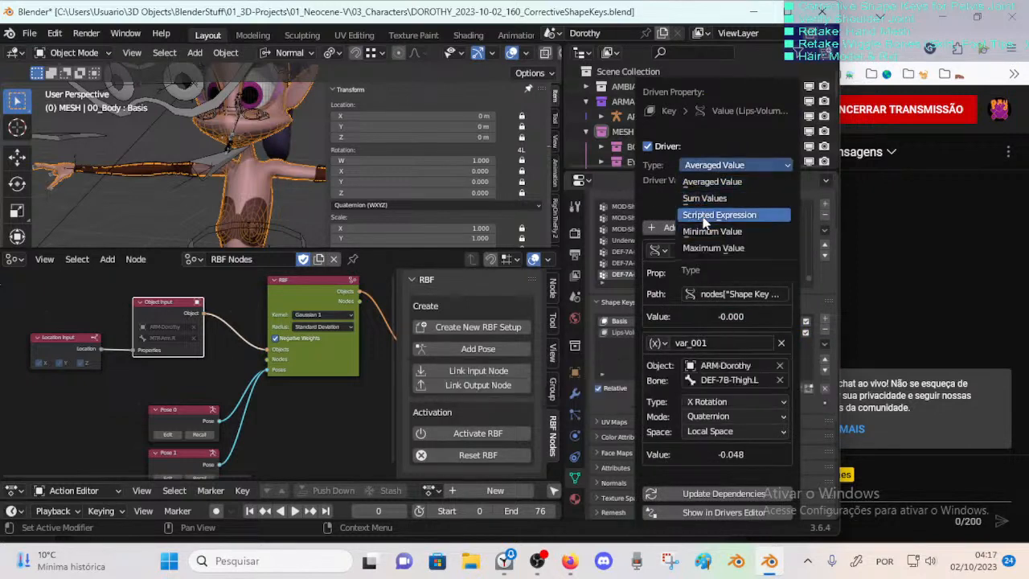
pyautogui.click(701, 214)
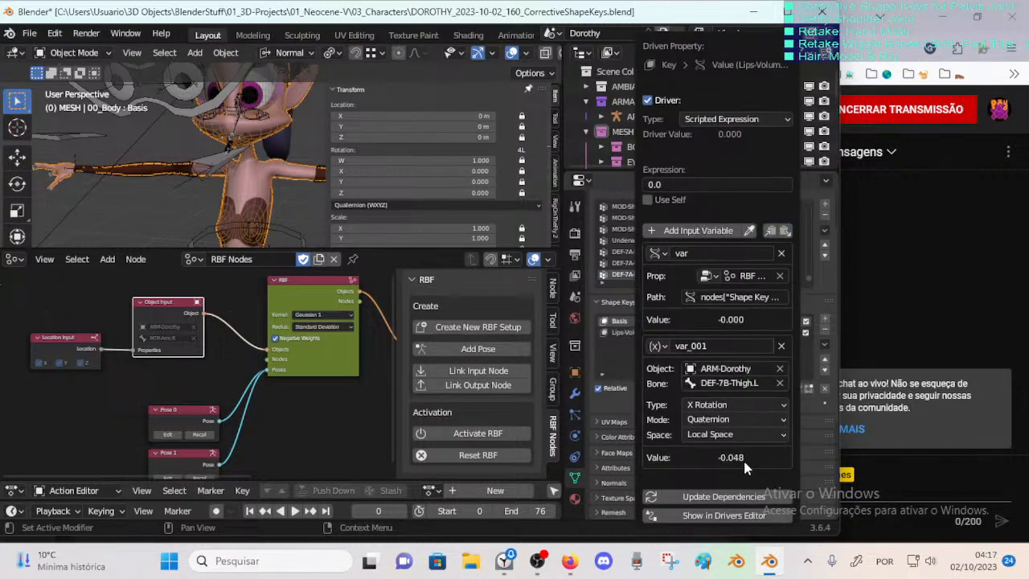
# Step: Return ARM-Dorothy to Pose Mode and clear the location and rotation of all its bones
pyautogui.scroll(-3, 305, 213)
pyautogui.keyDown('shift'); pyautogui.moveTo(305, 218); pyautogui.dragTo(297, 117, button='middle'); pyautogui.keyUp('shift')
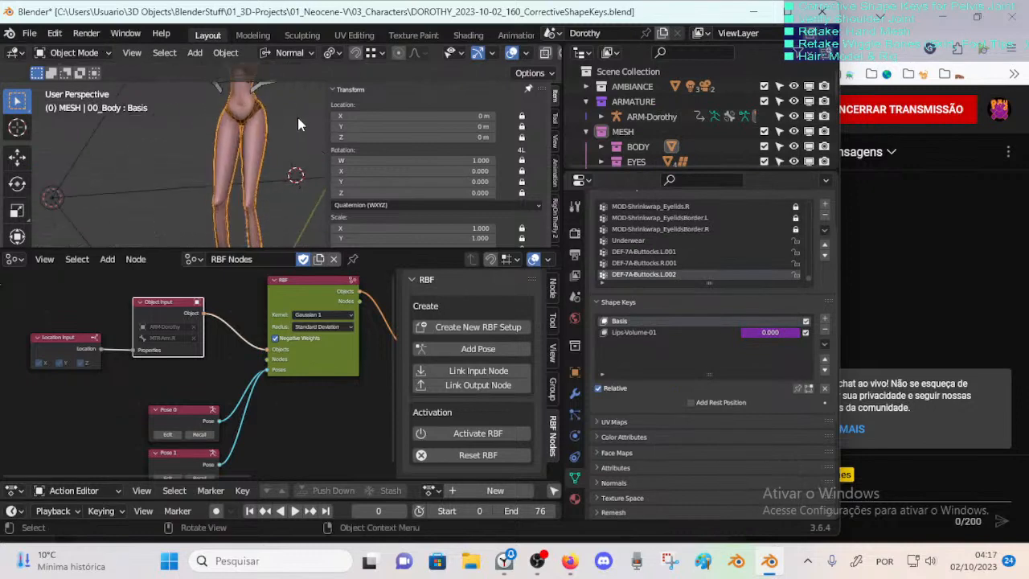
pyautogui.scroll(-2, 274, 168)
pyautogui.scroll(-2, 277, 199)
pyautogui.click(264, 238)
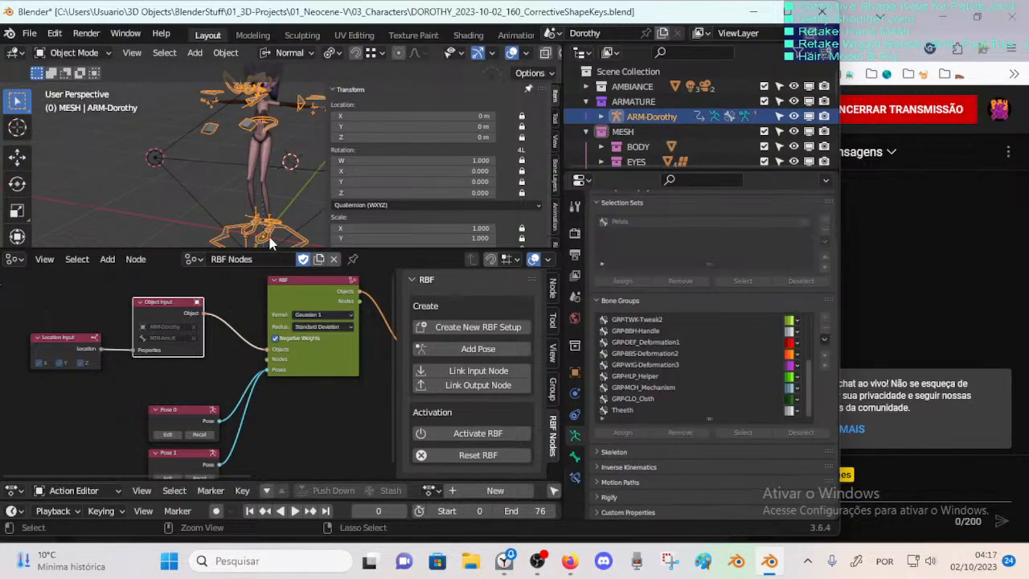
pyautogui.hotkey('ctrl', 'Tab')
pyautogui.moveTo(273, 205); pyautogui.dragTo(261, 178, button='middle')
pyautogui.press('a')
pyautogui.hotkey('alt', 'g')
pyautogui.hotkey('alt', 'r')
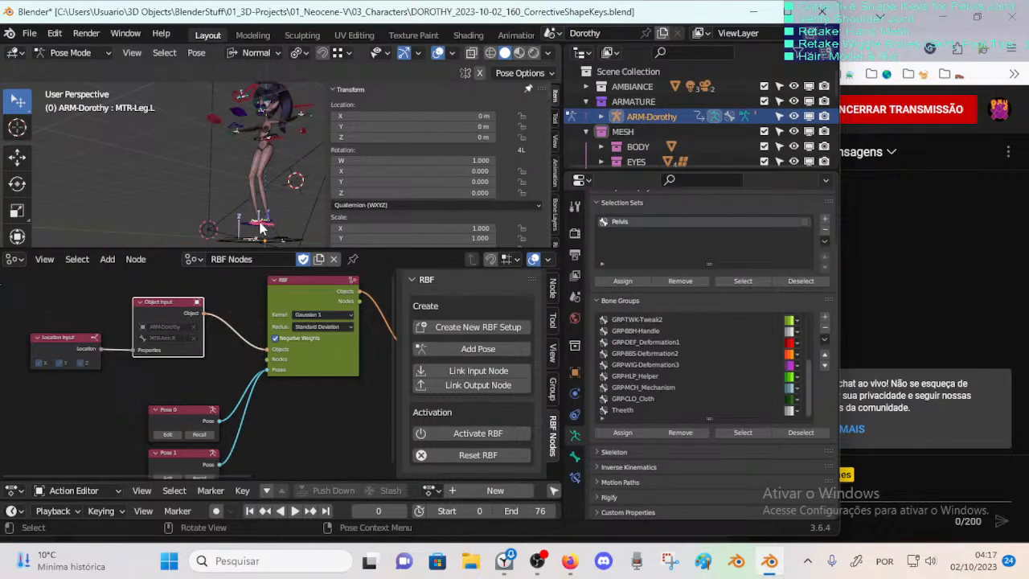
# Step: Try moving the MTR-Leg.L control with Dorothy's mouth in view, and cancel the move
pyautogui.scroll(4, 269, 144)
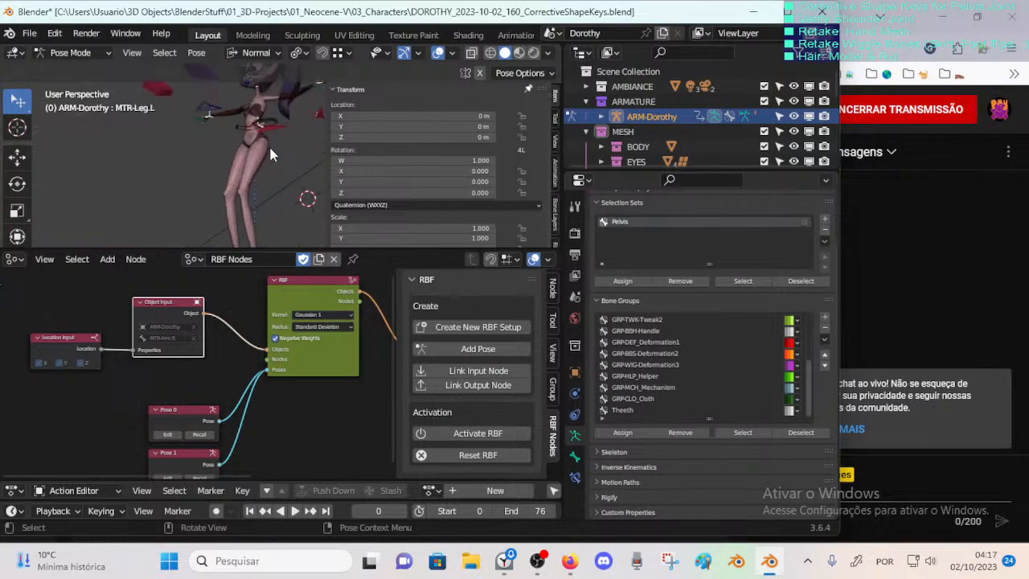
pyautogui.keyDown('shift'); pyautogui.moveTo(268, 144); pyautogui.dragTo(279, 182, button='middle'); pyautogui.keyUp('shift')
pyautogui.scroll(5, 280, 183)
pyautogui.scroll(-3, 273, 178)
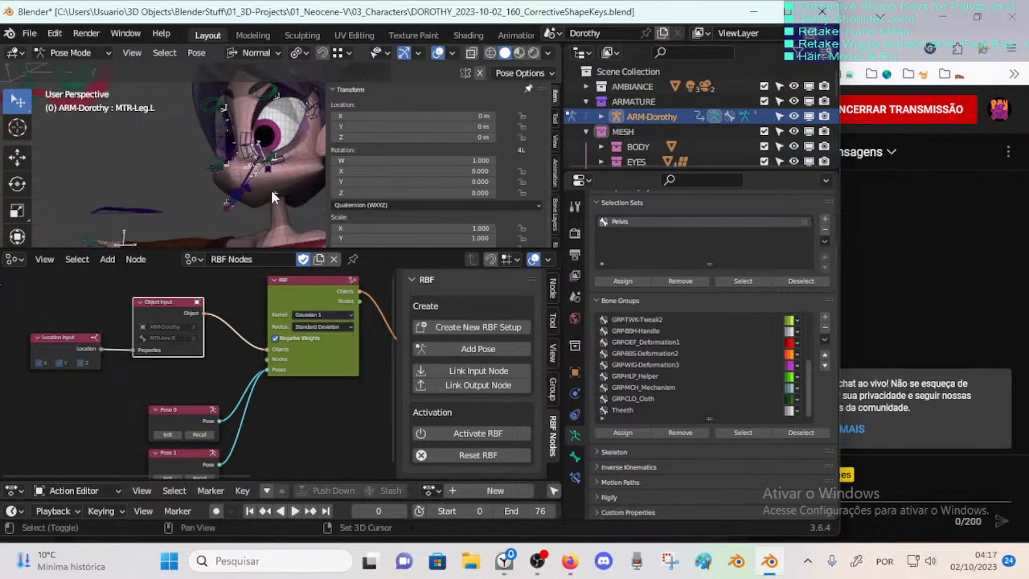
pyautogui.press('g')
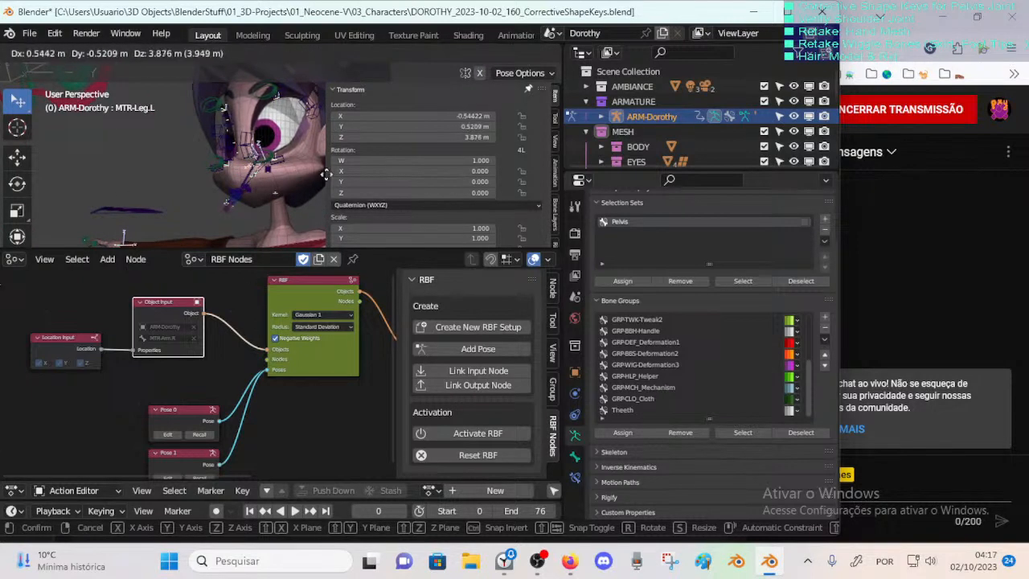
pyautogui.press('Escape')
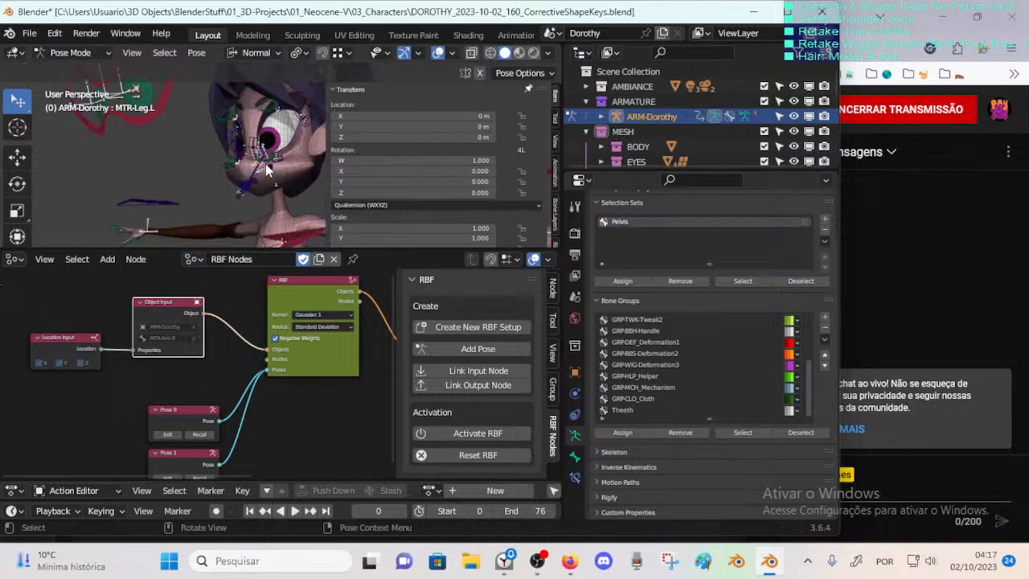
# Step: Select the 00_Body mesh and delete the driver from its Lips-Volume-01 shape key
pyautogui.click(289, 205)
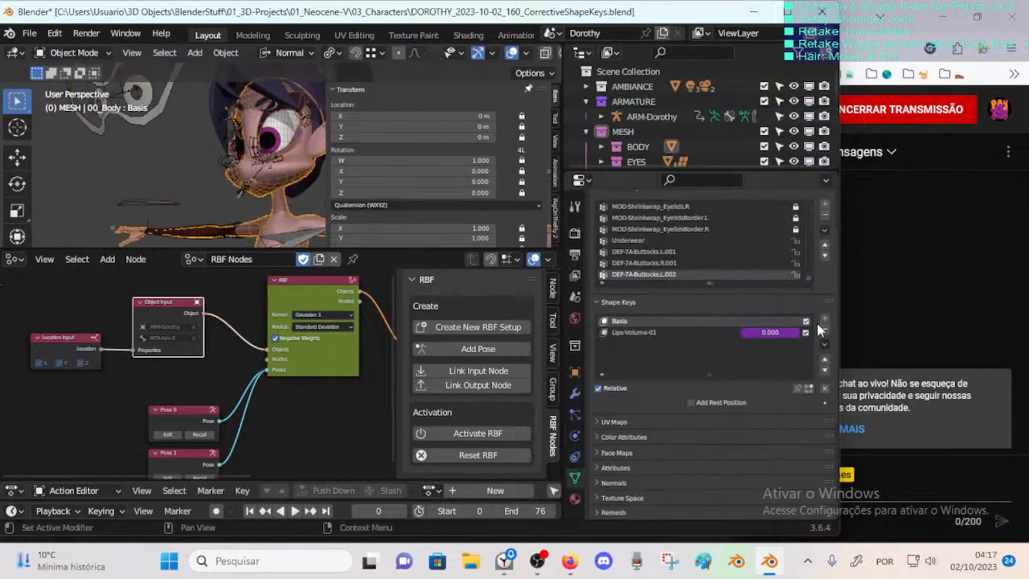
pyautogui.rightClick(788, 333)
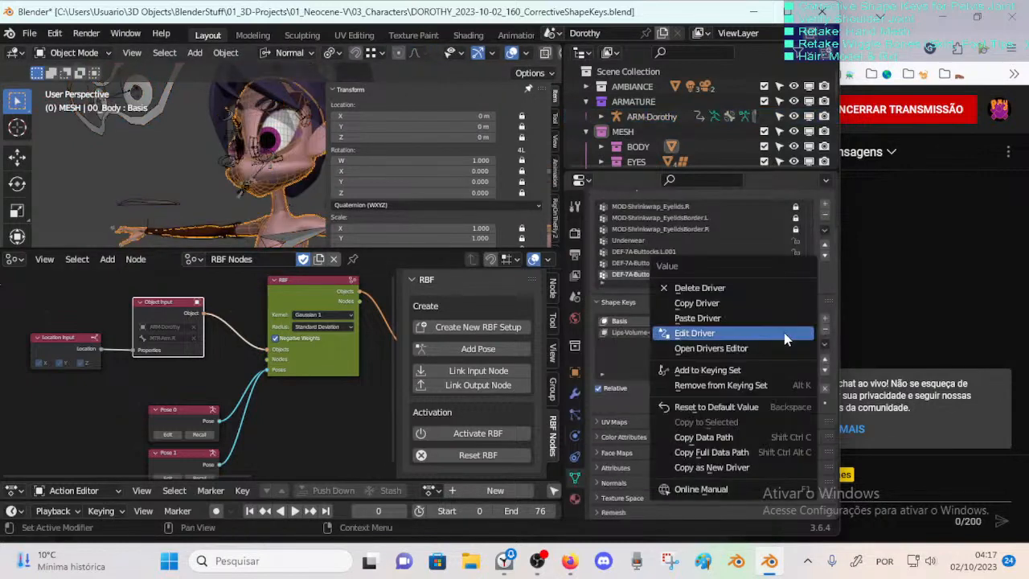
pyautogui.click(764, 296)
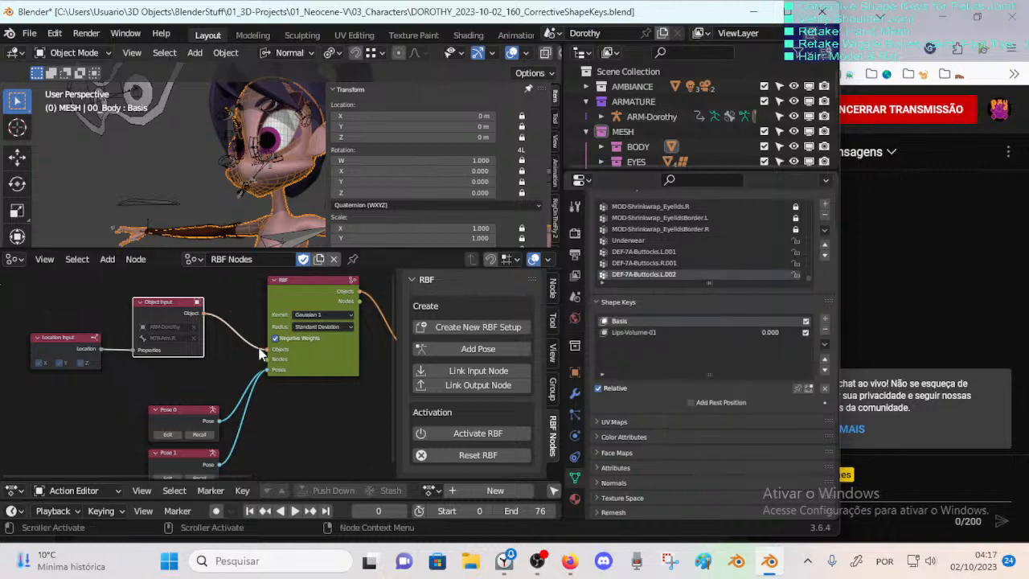
# Step: Reset the RBF setup and delete all nodes in the RBF Nodes tree
pyautogui.scroll(-2, 312, 313)
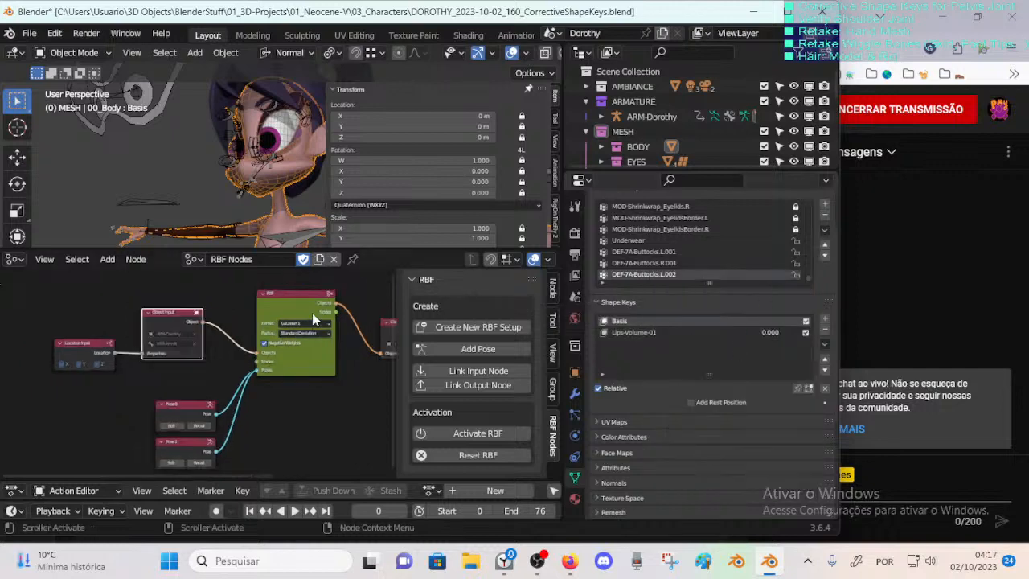
pyautogui.click(469, 452)
pyautogui.scroll(-5, 299, 371)
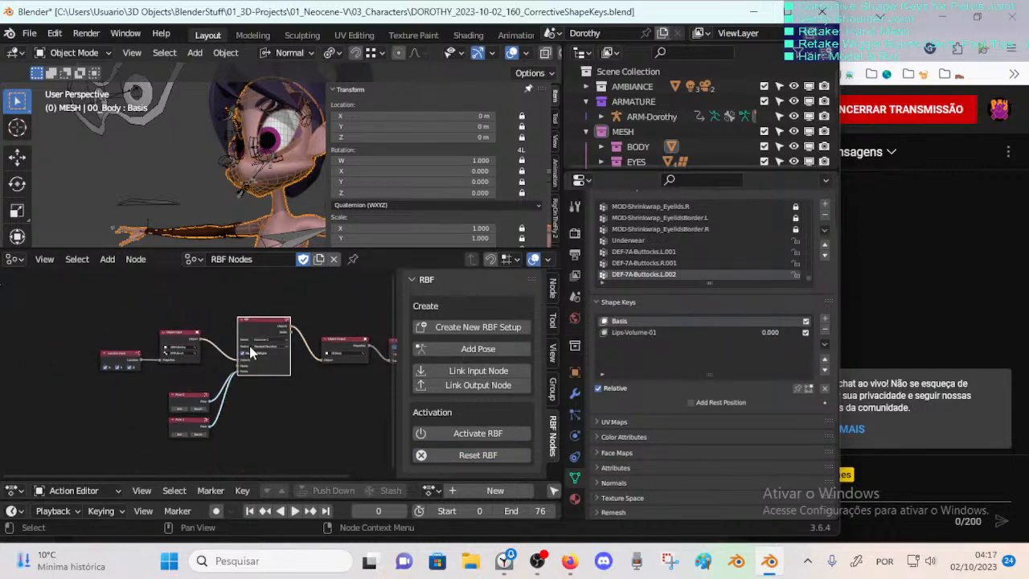
pyautogui.press('a')
pyautogui.moveTo(250, 347); pyautogui.dragTo(229, 326, button='middle')
pyautogui.click(97, 296)
pyautogui.press('b')
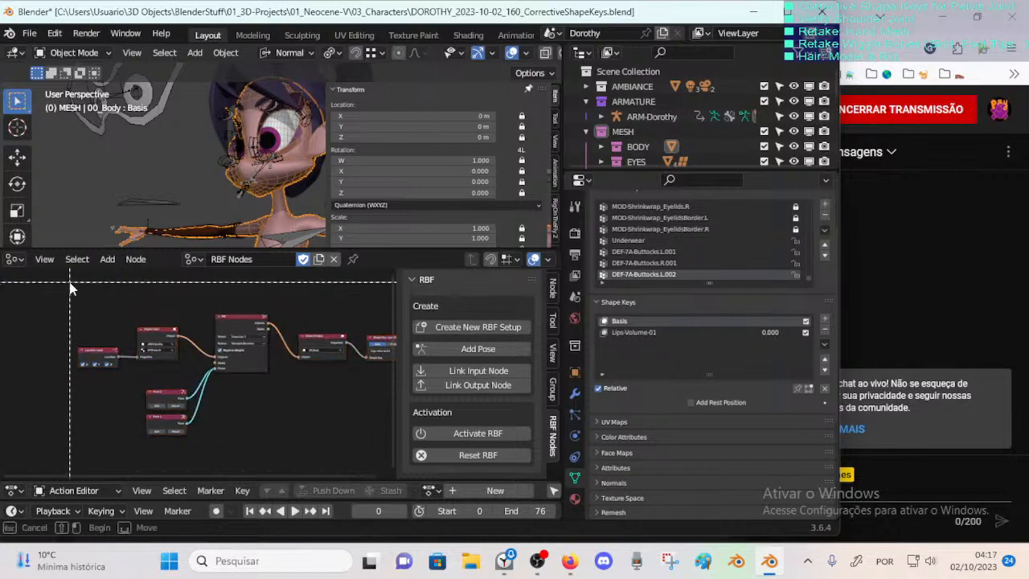
pyautogui.moveTo(70, 282); pyautogui.dragTo(395, 441)
pyautogui.press('x')
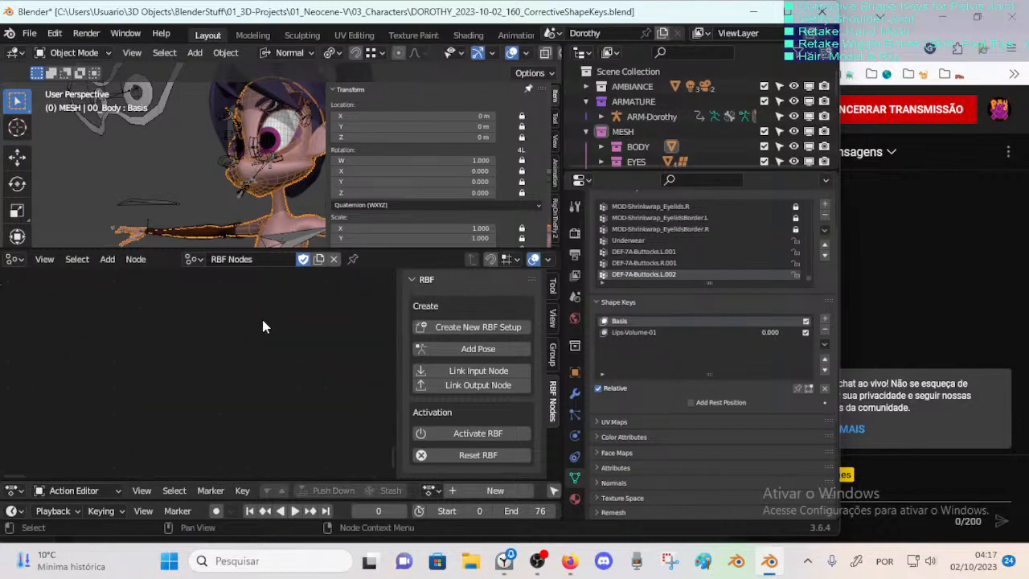
# Step: Unlink the RBF Nodes tree and join the node editor into the 3D viewport, with the sidebar hidden
pyautogui.click(333, 260)
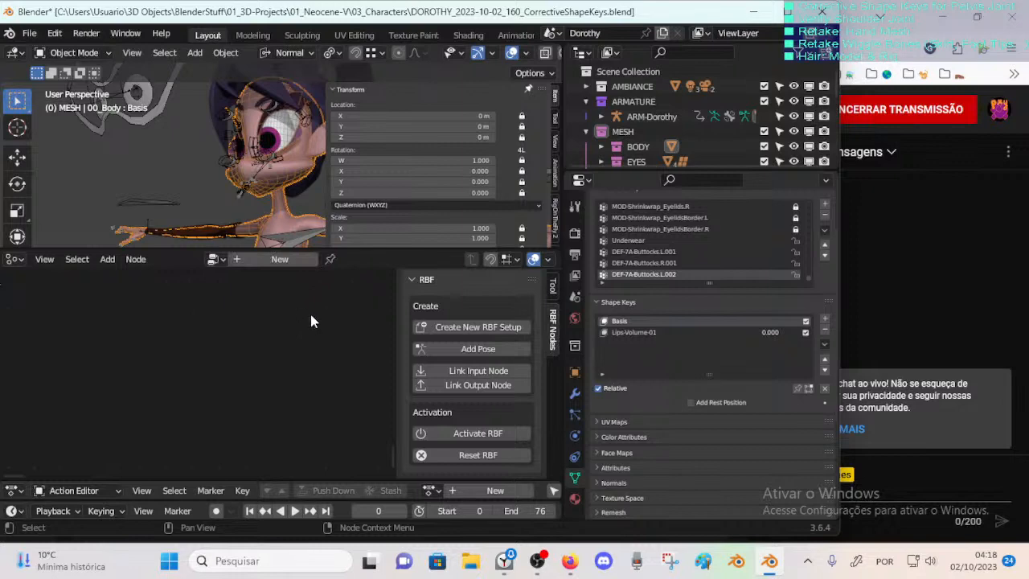
pyautogui.press('n')
pyautogui.rightClick(299, 251)
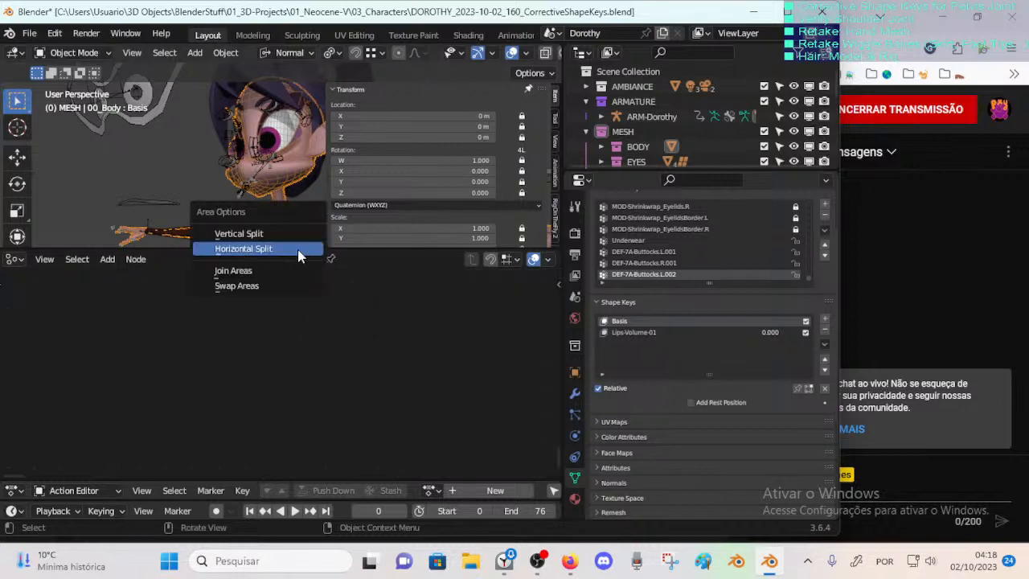
pyautogui.click(289, 270)
pyautogui.click(295, 353)
pyautogui.press('n')
pyautogui.moveTo(300, 293); pyautogui.dragTo(326, 299, button='middle')
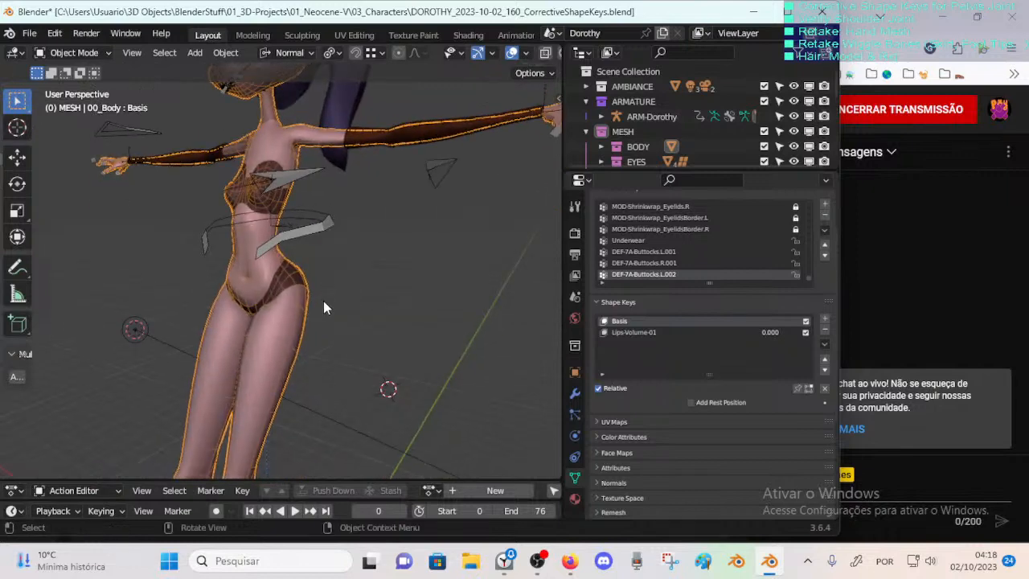
pyautogui.scroll(-5, 323, 307)
pyautogui.scroll(5, 317, 315)
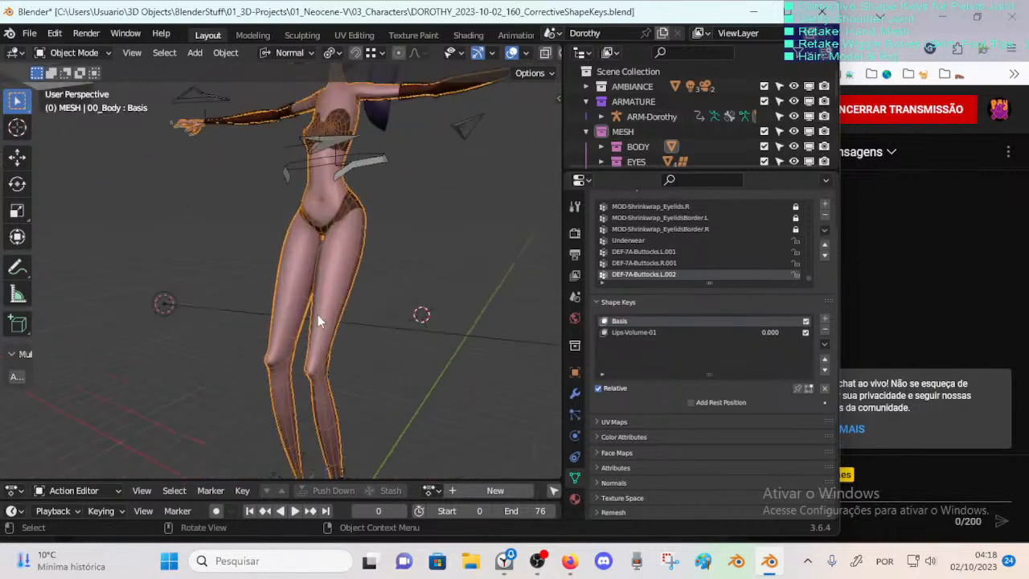
# Step: Put ARM-Dorothy in Pose Mode, and move the MTR-Torso control and rotate it about its X axis both ways
pyautogui.click(361, 155)
pyautogui.hotkey('ctrl', 'Tab')
pyautogui.click(377, 159)
pyautogui.press('r')
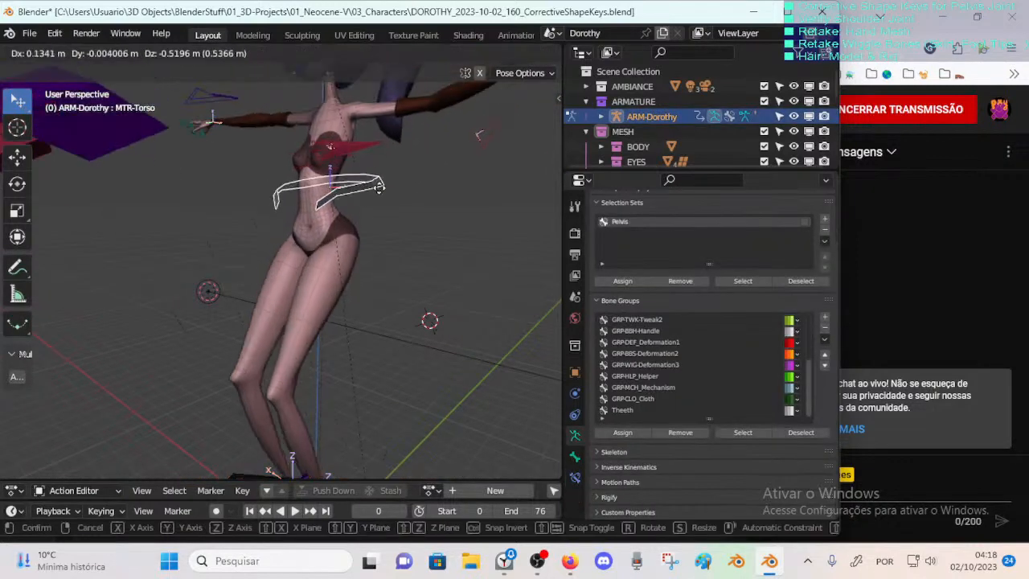
pyautogui.press('x')
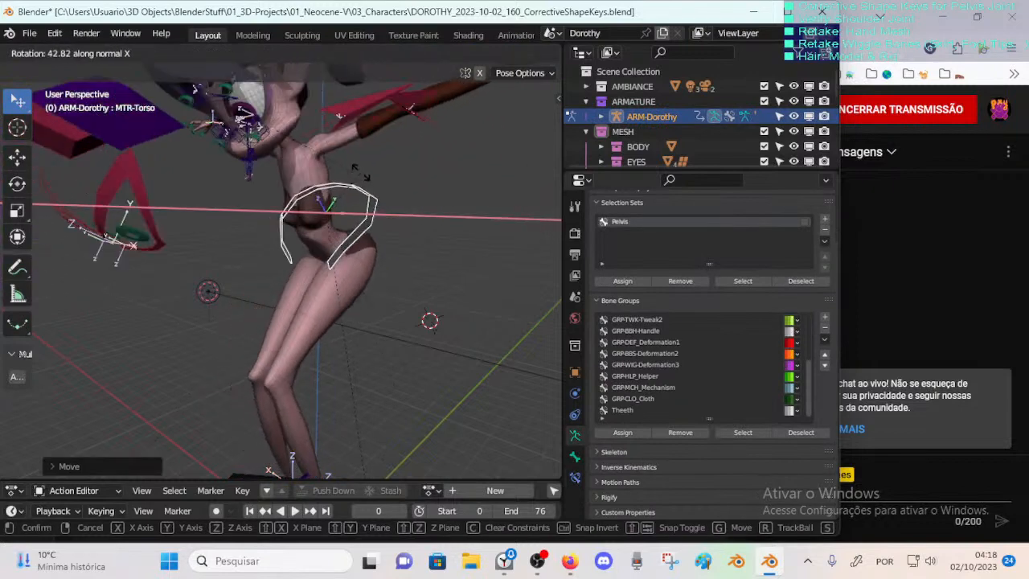
pyautogui.click(366, 229)
pyautogui.press('r')
pyautogui.press('x')
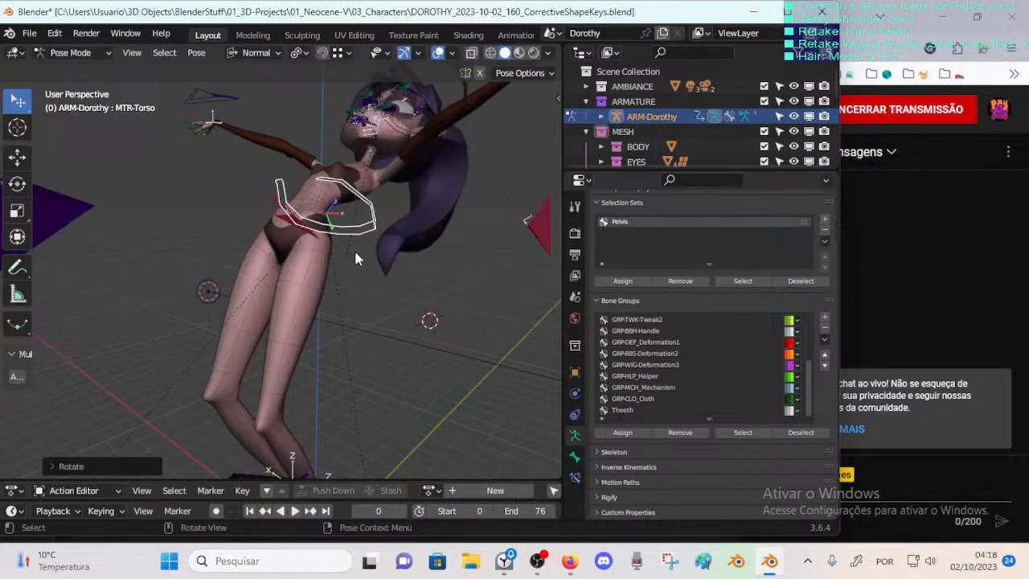
pyautogui.click(361, 241)
# Step: From the side, test the hip bend by moving MTR-Torso and tilting it about its local X axis
pyautogui.moveTo(361, 242); pyautogui.dragTo(353, 217, button='middle')
pyautogui.press('r')
pyautogui.press('x')
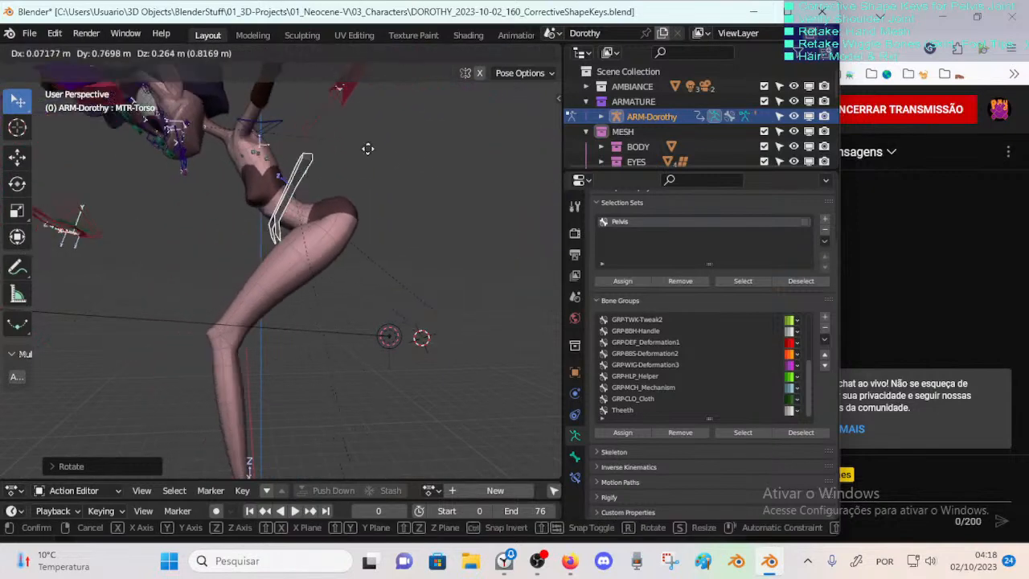
pyautogui.click(349, 220)
pyautogui.press('g')
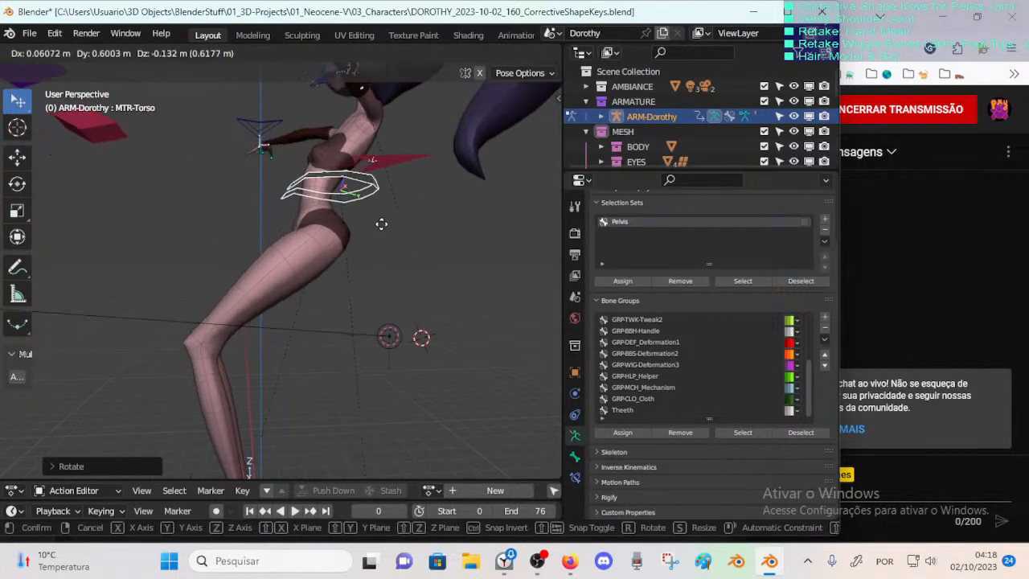
pyautogui.click(378, 223)
pyautogui.press('r')
pyautogui.press('x')
pyautogui.press('x')
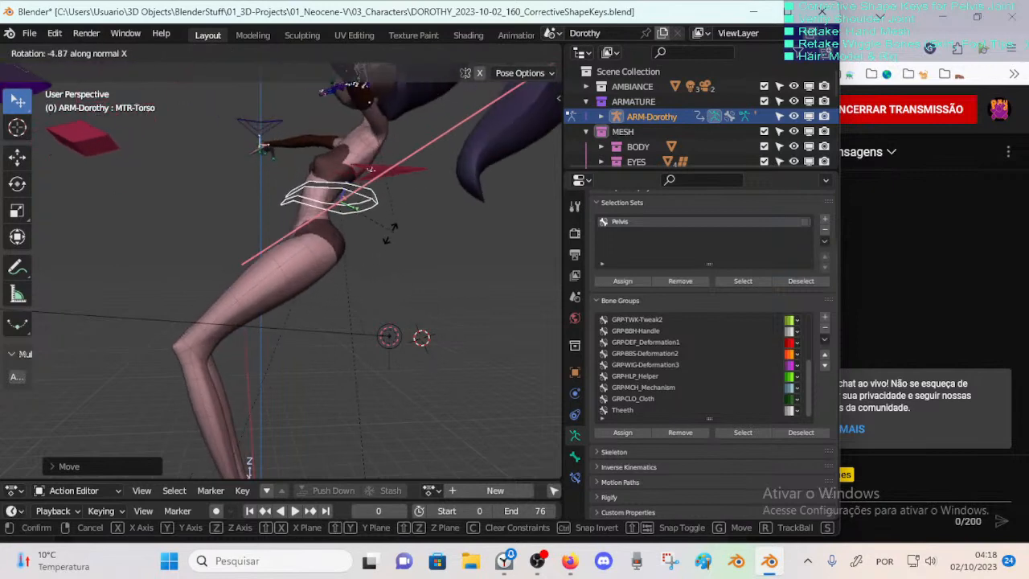
pyautogui.click(378, 228)
# Step: Try further moves and forward and backward tilts of MTR-Torso, and undo the torso posing
pyautogui.press('g')
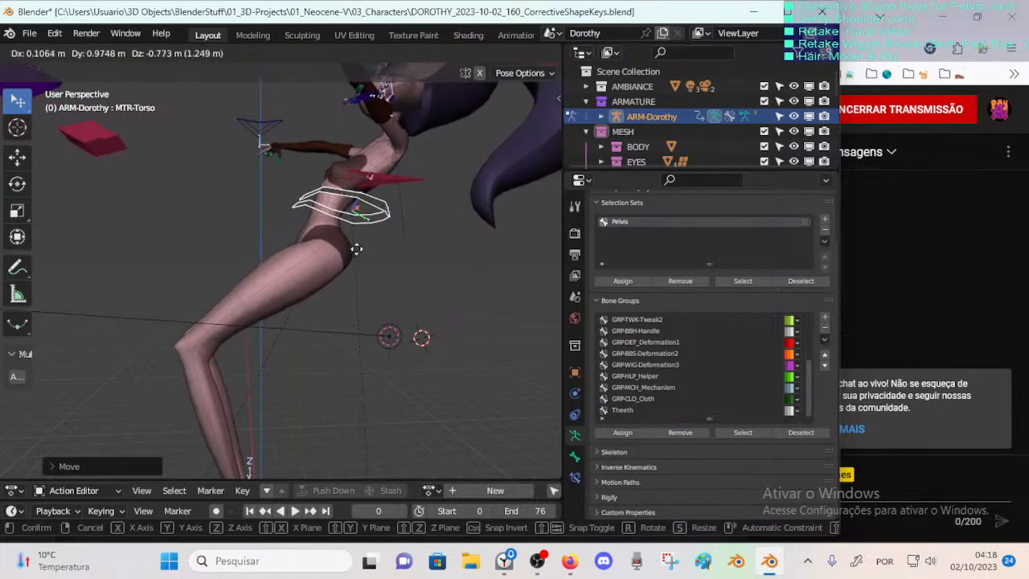
pyautogui.click(358, 245)
pyautogui.press('r')
pyautogui.press('x')
pyautogui.press('x')
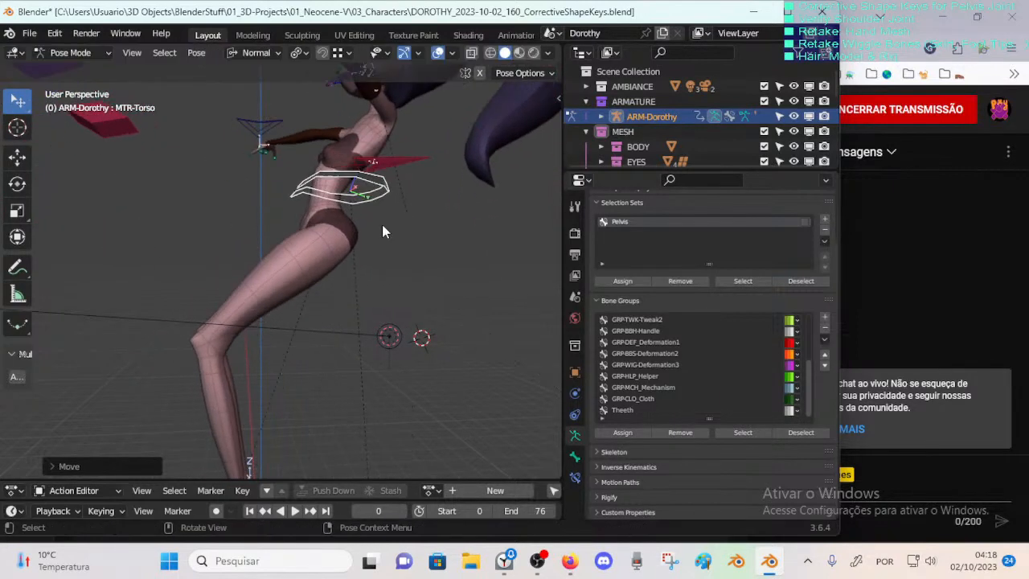
pyautogui.click(390, 246)
pyautogui.press('g')
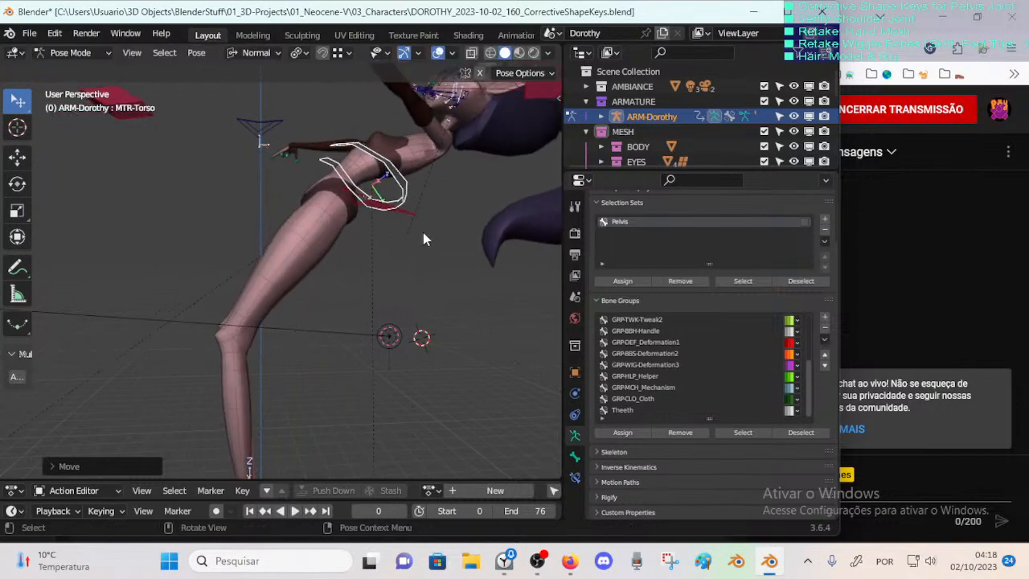
pyautogui.click(422, 233)
pyautogui.press('r')
pyautogui.click(433, 186)
pyautogui.hotkey('ctrl', 'z')
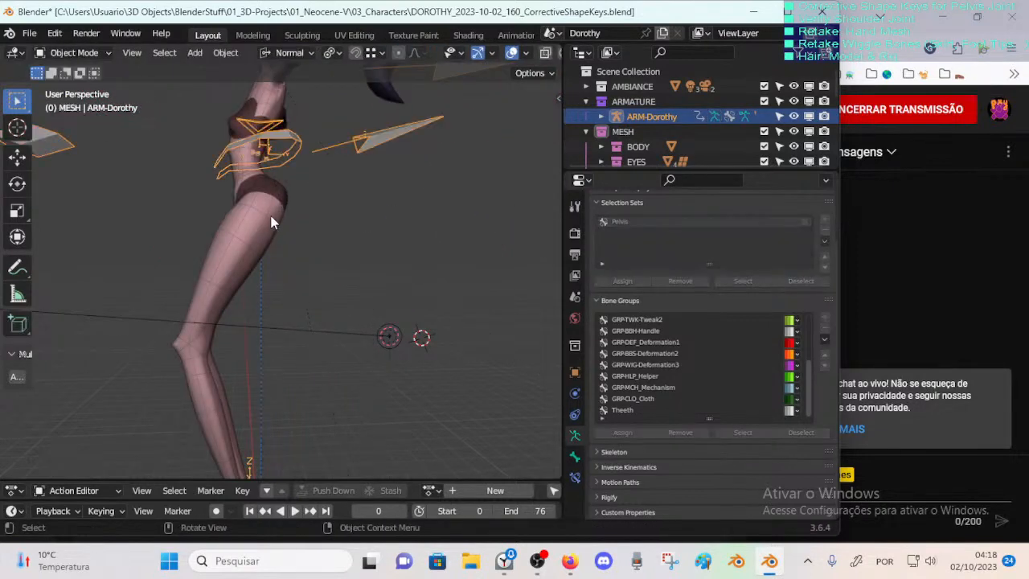
# Step: Enter Edit Mode on the 00_Body mesh and select the vertex loop around the top of one thigh
pyautogui.hotkey('ctrl', 'Tab')
pyautogui.click(271, 223)
pyautogui.moveTo(354, 252); pyautogui.dragTo(400, 216, button='middle')
pyautogui.press('Tab')
pyautogui.scroll(3, 386, 249)
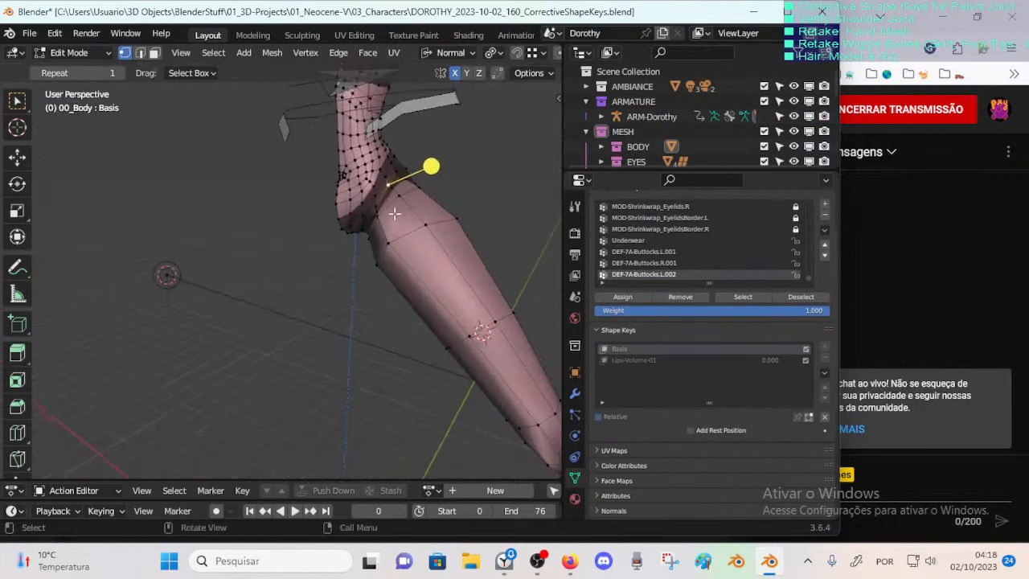
pyautogui.press('3')
pyautogui.keyDown('alt'); pyautogui.click(402, 212); pyautogui.keyUp('alt')
pyautogui.hotkey('alt', 'a')
pyautogui.press('1')
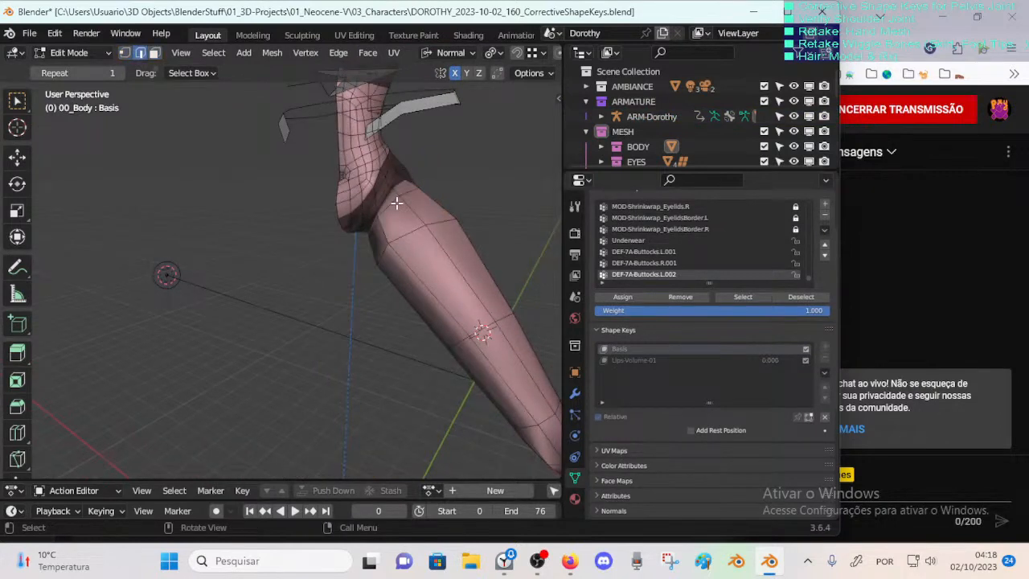
pyautogui.moveTo(401, 201); pyautogui.dragTo(404, 190, button='middle')
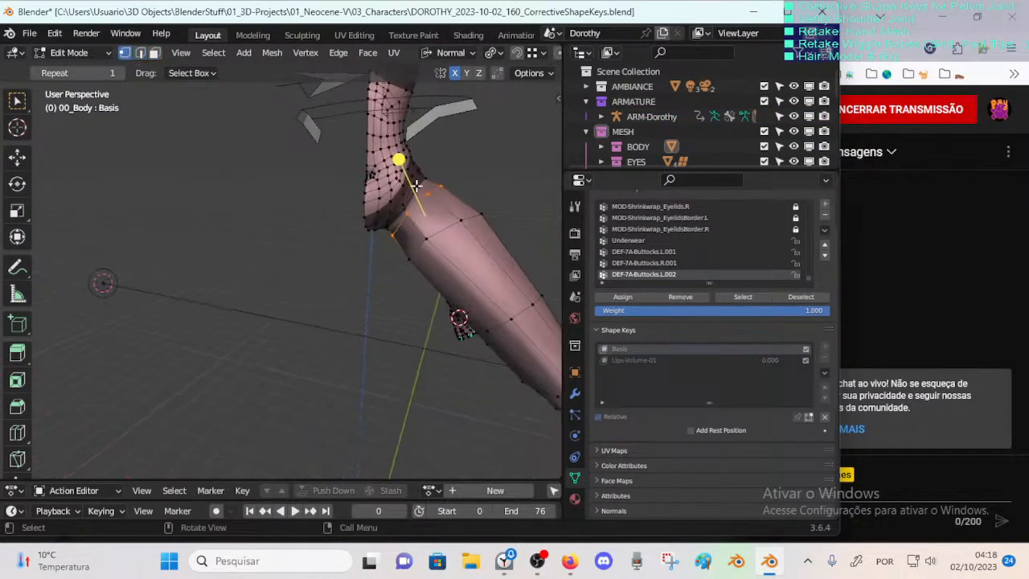
pyautogui.moveTo(435, 238); pyautogui.dragTo(385, 262, button='middle')
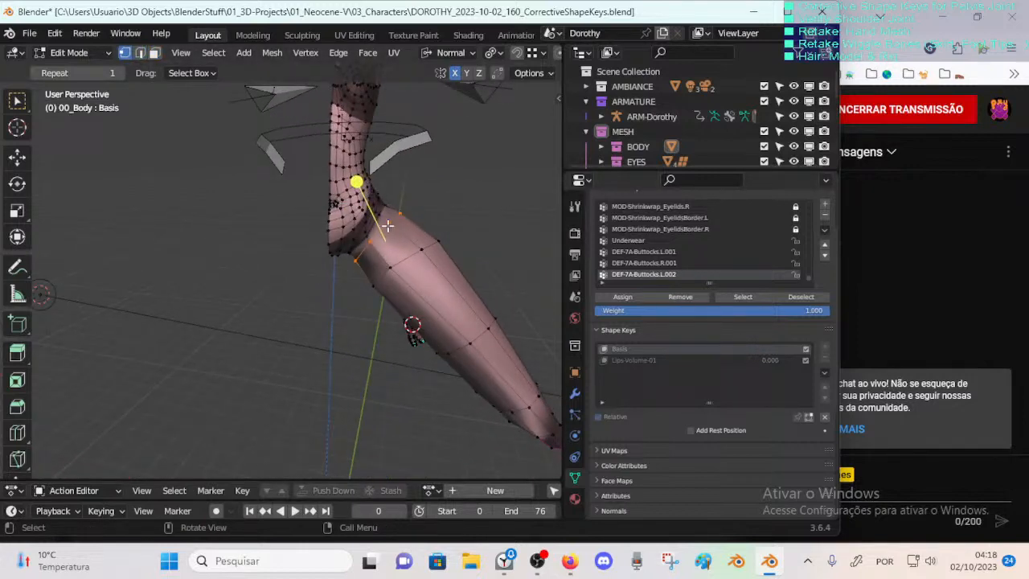
pyautogui.moveTo(406, 232)
pyautogui.mouseDown(button='middle')
pyautogui.moveTo(195, 278)
pyautogui.moveTo(326, 294)
pyautogui.moveTo(348, 268)
pyautogui.moveTo(288, 258)
pyautogui.mouseUp(button='middle')
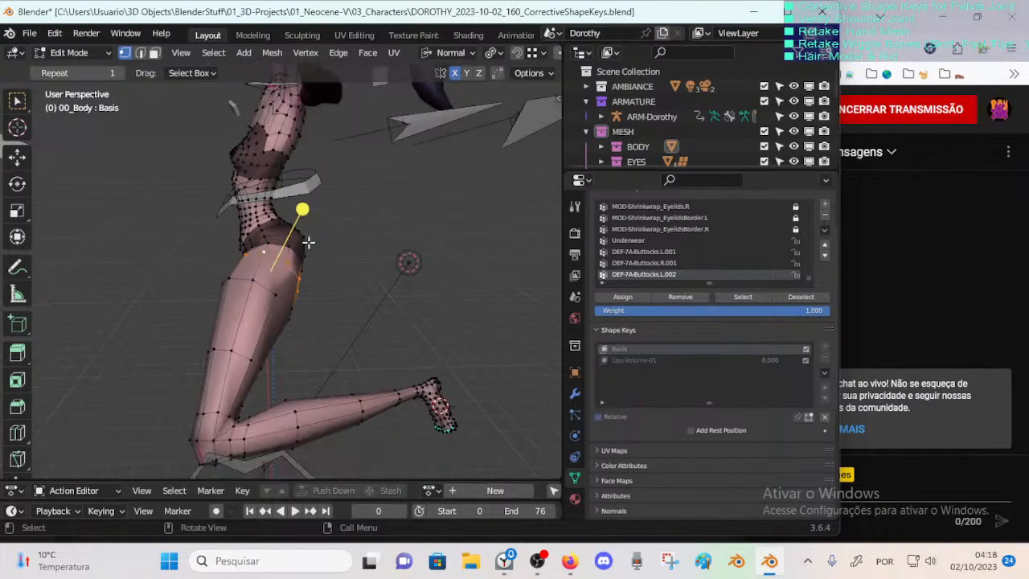
# Step: Save the current file and open DOROTHY_2023-10-01_159_DisjointsNoMirror.blend
pyautogui.hotkey('ctrl', 's')
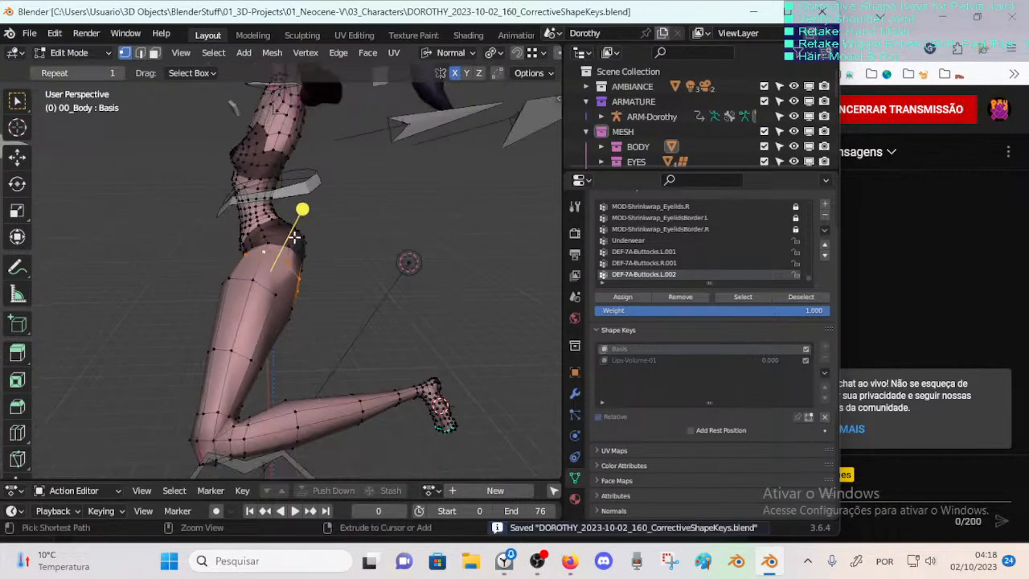
pyautogui.click(29, 33)
pyautogui.click(40, 64)
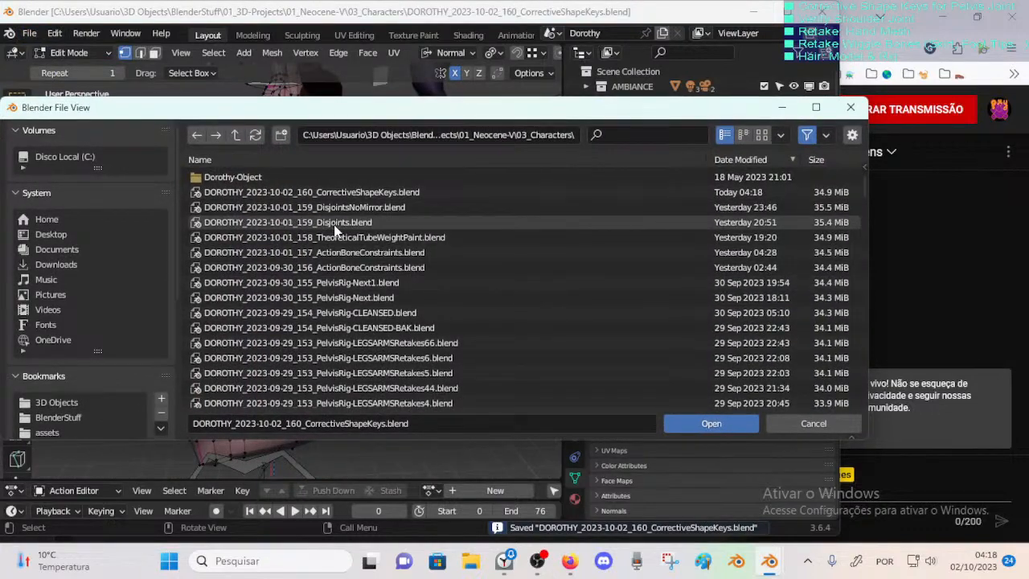
pyautogui.doubleClick(352, 207)
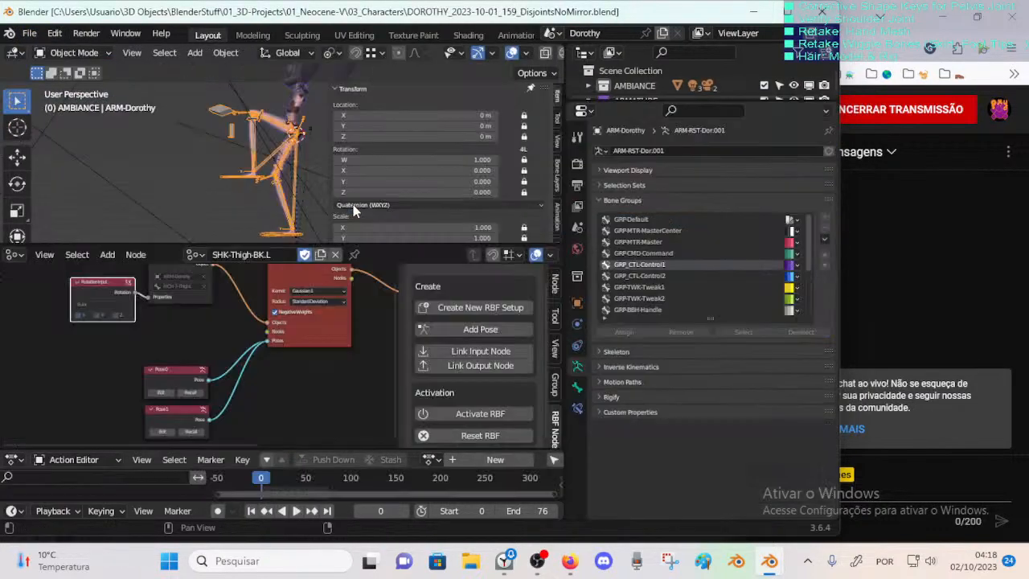
# Step: Join the SHK-Thigh-BK.L node editor into the 3D viewport and hide the viewport's sidebar
pyautogui.rightClick(314, 242)
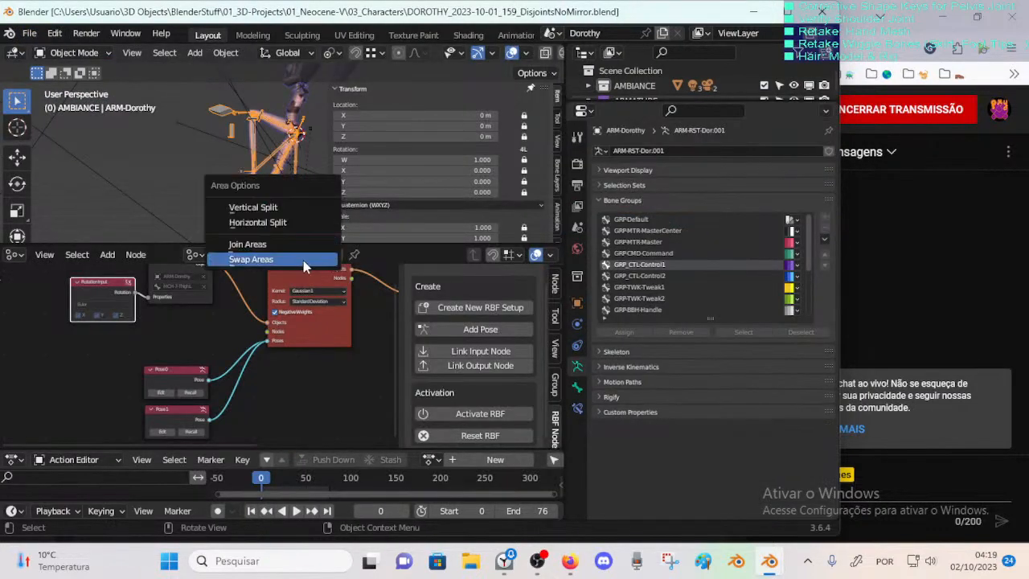
pyautogui.click(306, 265)
pyautogui.click(301, 256)
pyautogui.press('n')
pyautogui.scroll(5, 298, 265)
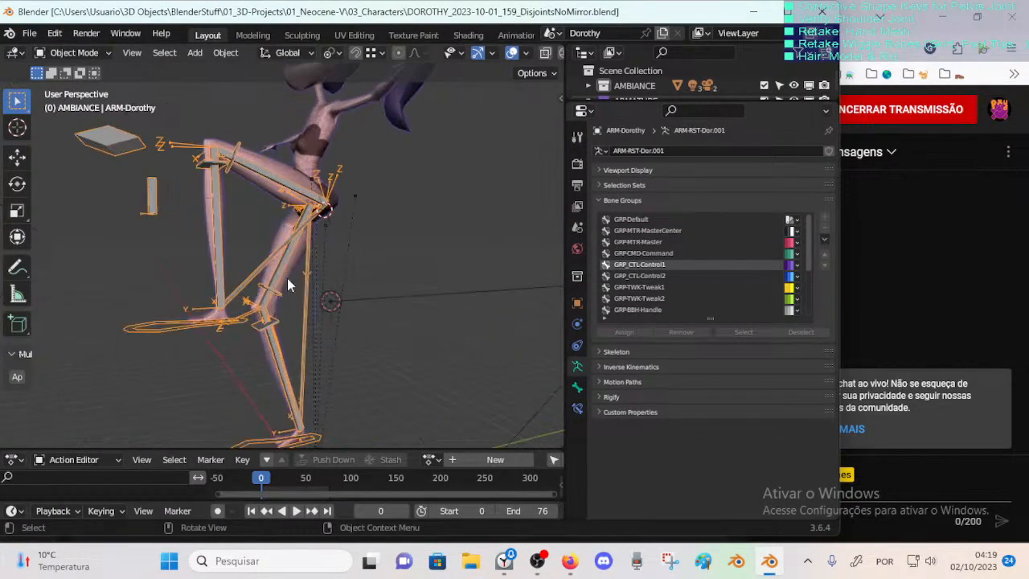
# Step: Enter Pose Mode on ARM-Dorothy and move the MTR-Leg.L control outward to test the left thigh's deformation
pyautogui.moveTo(287, 281)
pyautogui.mouseDown(button='middle')
pyautogui.moveTo(345, 301)
pyautogui.moveTo(395, 260)
pyautogui.moveTo(368, 255)
pyautogui.moveTo(420, 277)
pyautogui.moveTo(278, 276)
pyautogui.mouseUp(button='middle')
pyautogui.click(324, 148)
pyautogui.scroll(-4, 325, 150)
pyautogui.click(379, 329)
pyautogui.hotkey('ctrl', 'Tab')
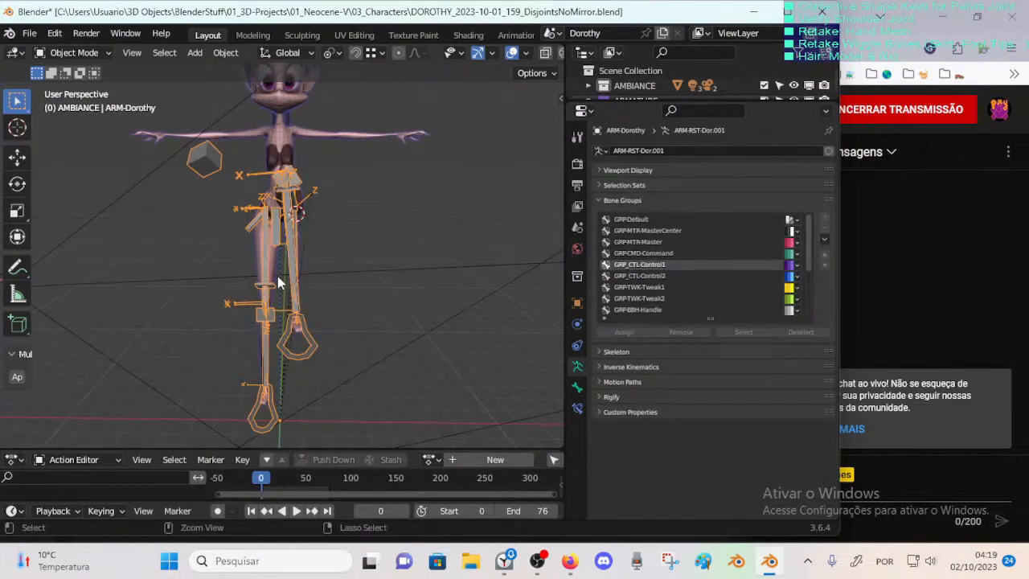
pyautogui.click(299, 343)
pyautogui.press('g')
pyautogui.click(368, 371)
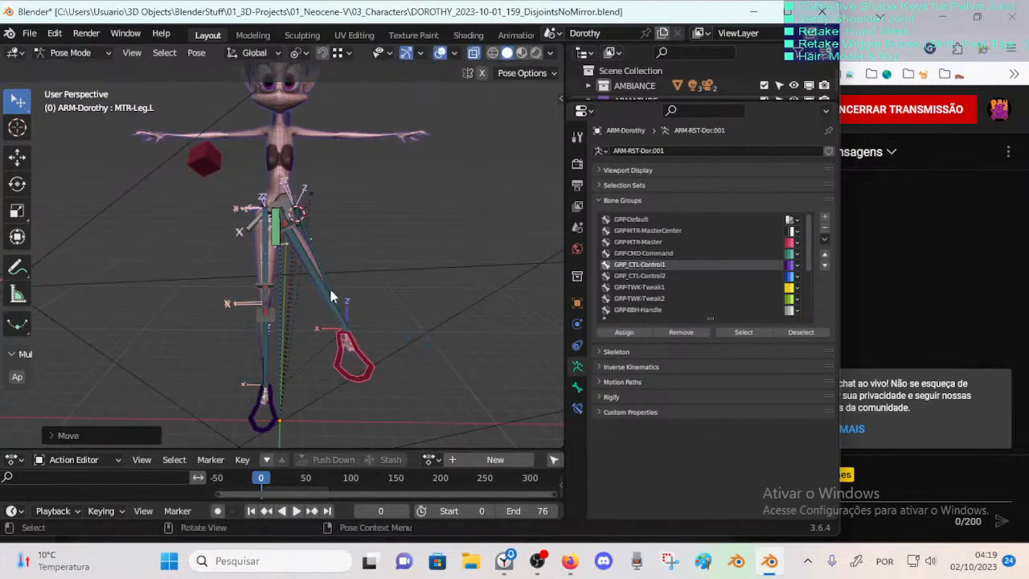
pyautogui.press('g')
pyautogui.rightClick(24, 26)
# Step: Open DOROTHY_2023-10-01_159_Disjoints.blend without saving the changes to the current file
pyautogui.click(29, 33)
pyautogui.click(36, 66)
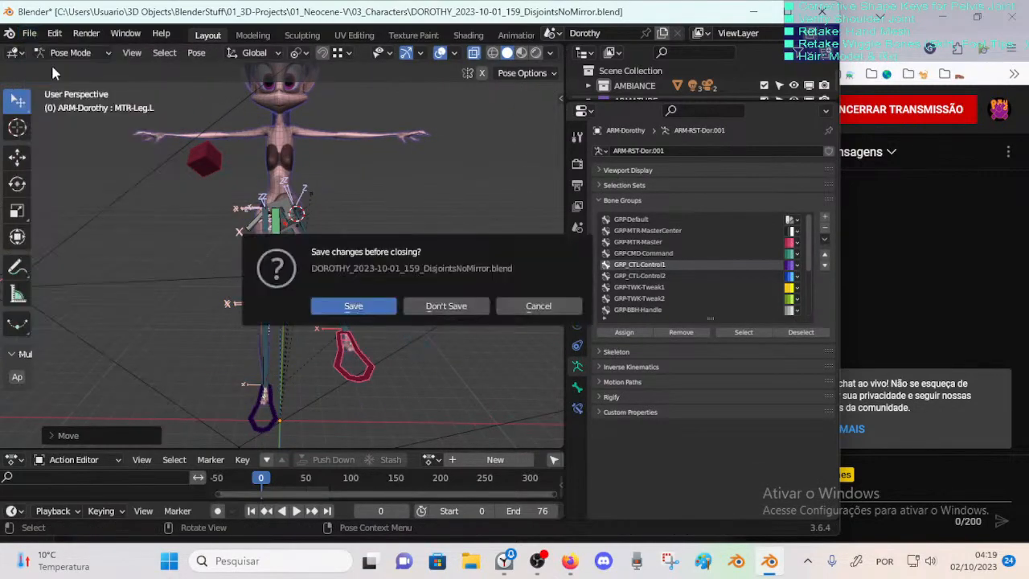
pyautogui.click(456, 303)
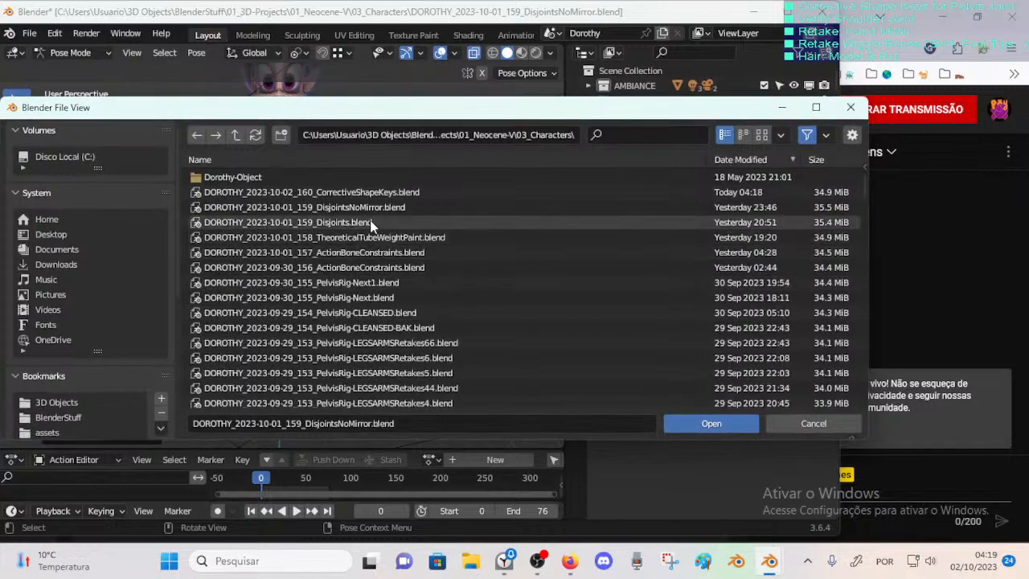
pyautogui.doubleClick(372, 221)
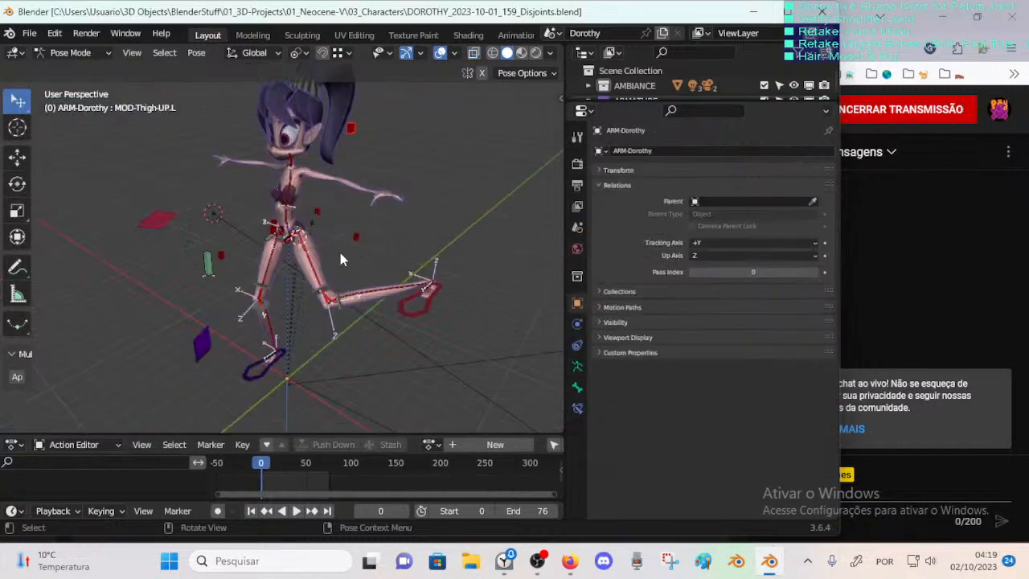
# Step: Select the 00_Body mesh in Object Mode and examine its vertex groups and modifier stack
pyautogui.moveTo(471, 255); pyautogui.dragTo(377, 300)
pyautogui.click(308, 230)
pyautogui.click(578, 365)
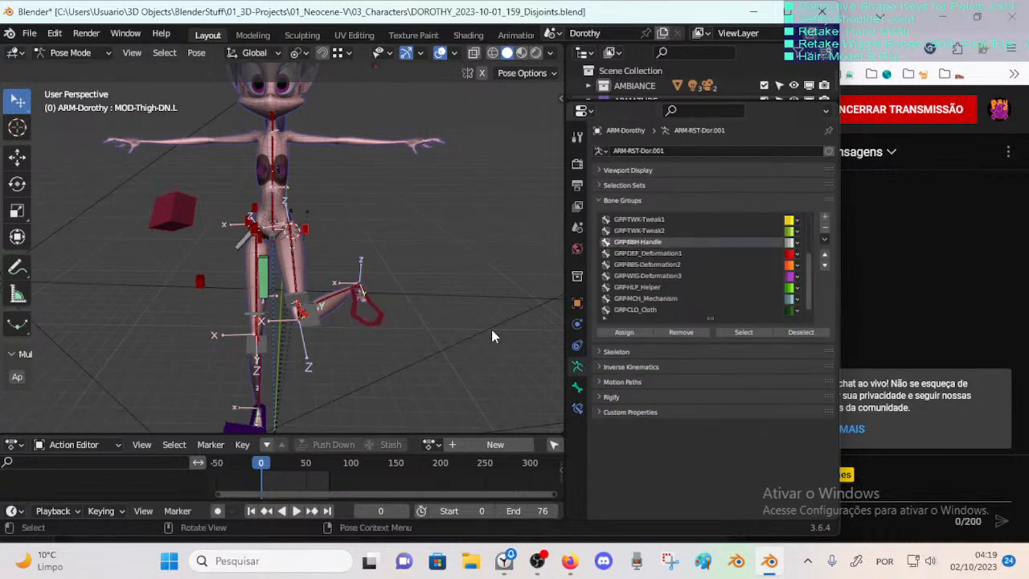
pyautogui.hotkey('ctrl', 'Tab')
pyautogui.click(304, 260)
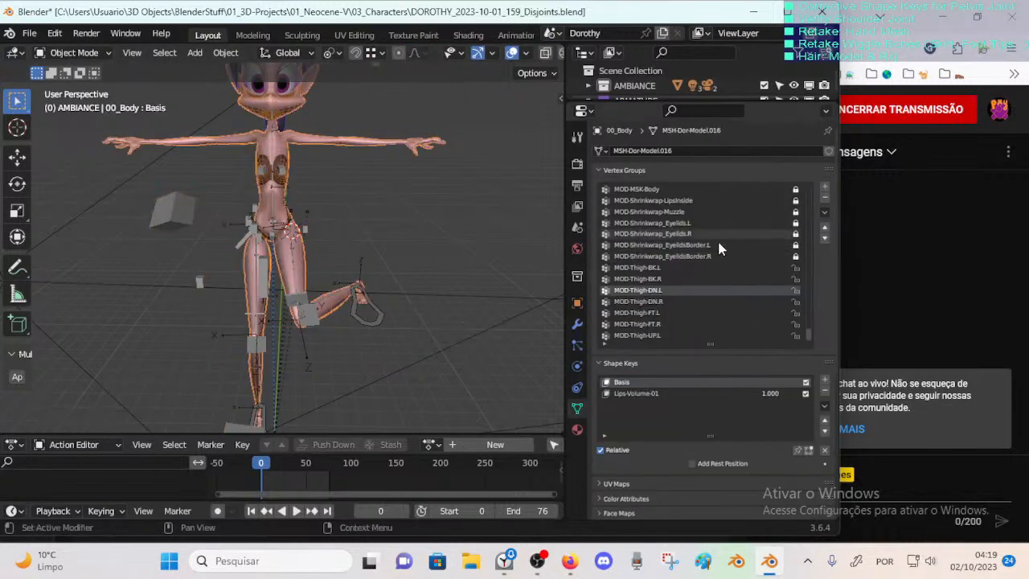
pyautogui.scroll(-5, 718, 240)
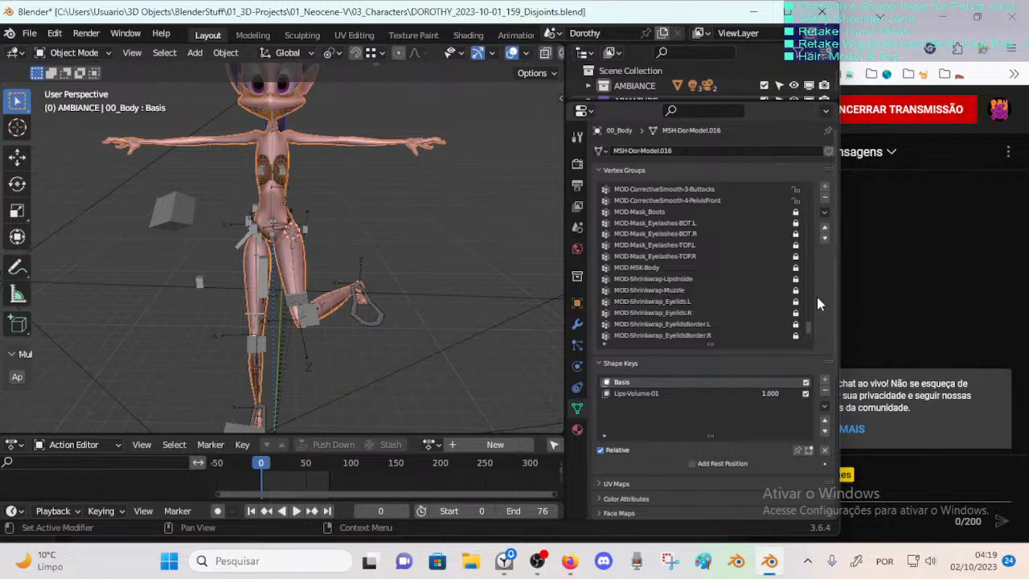
pyautogui.scroll(5, 807, 294)
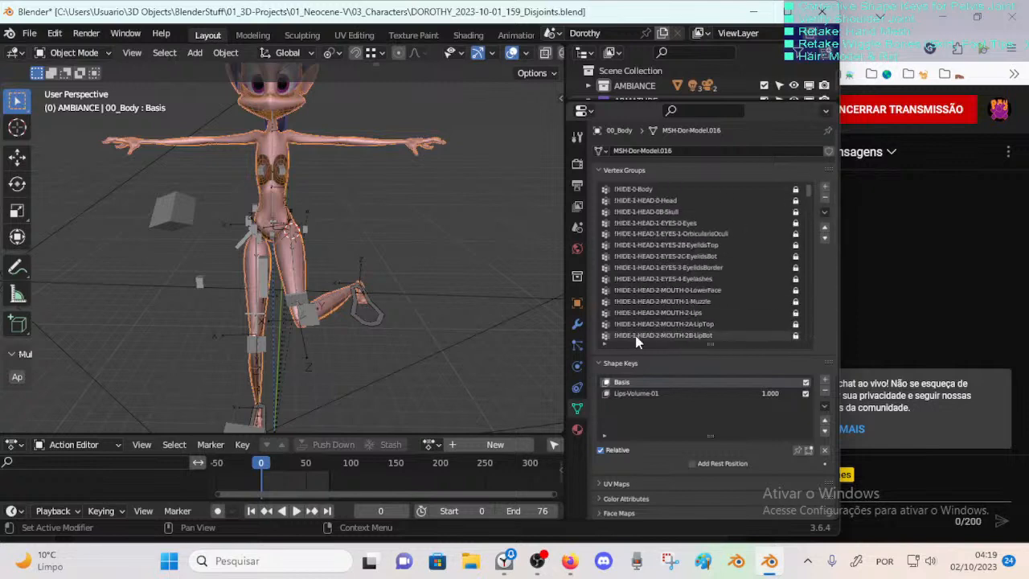
pyautogui.click(577, 323)
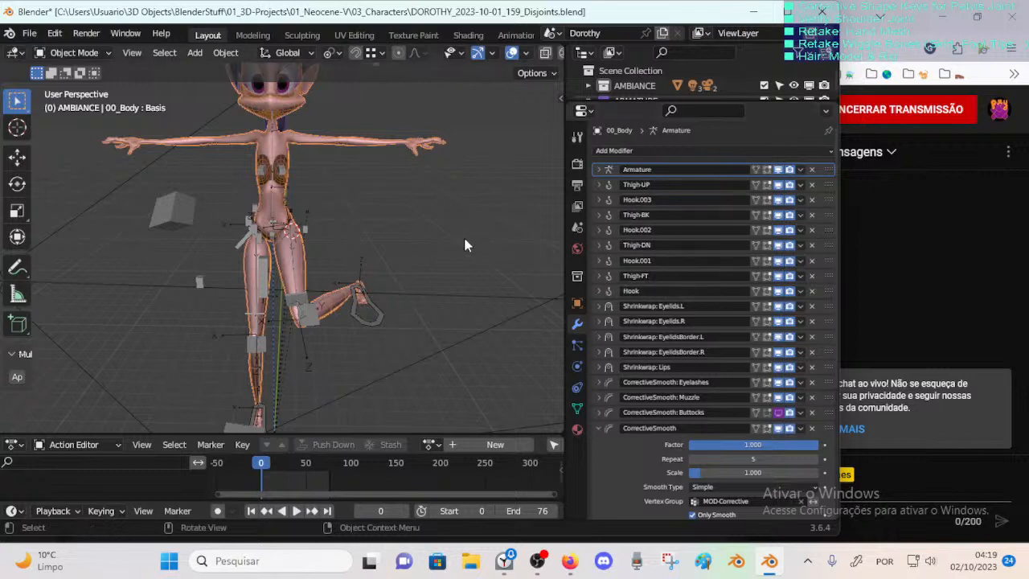
# Step: Enter Pose Mode on ARM-Dorothy and move the MTR-Leg.L control forward so the left thigh is raised with the knee bent
pyautogui.moveTo(465, 244); pyautogui.dragTo(357, 340, button='middle')
pyautogui.click(358, 357)
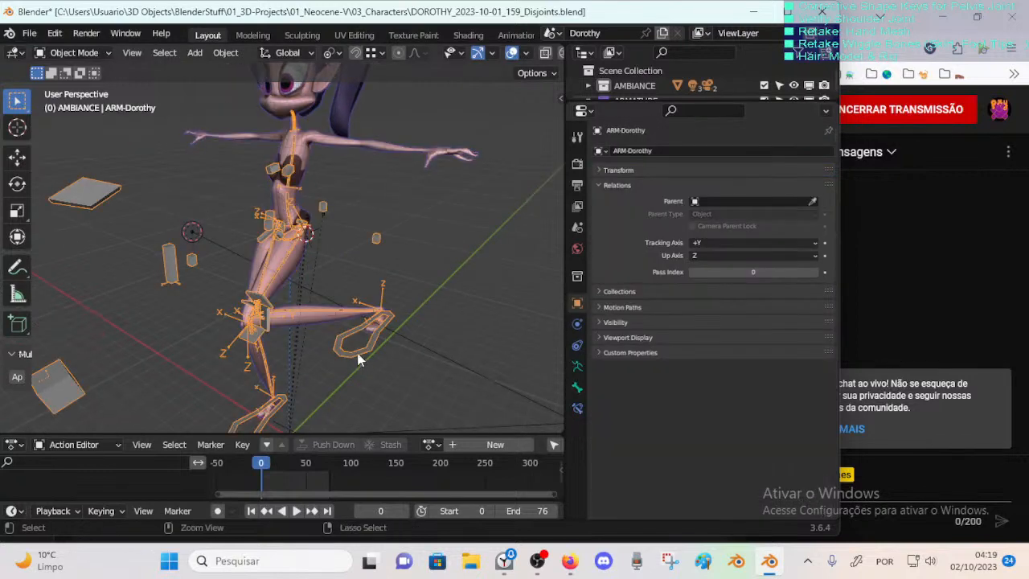
pyautogui.hotkey('ctrl', 'Tab')
pyautogui.click(362, 355)
pyautogui.press('g')
pyautogui.click(316, 366)
pyautogui.press('g')
pyautogui.moveTo(313, 312); pyautogui.dragTo(204, 274, button='middle')
pyautogui.click(357, 298)
pyautogui.press('g')
pyautogui.click(307, 313)
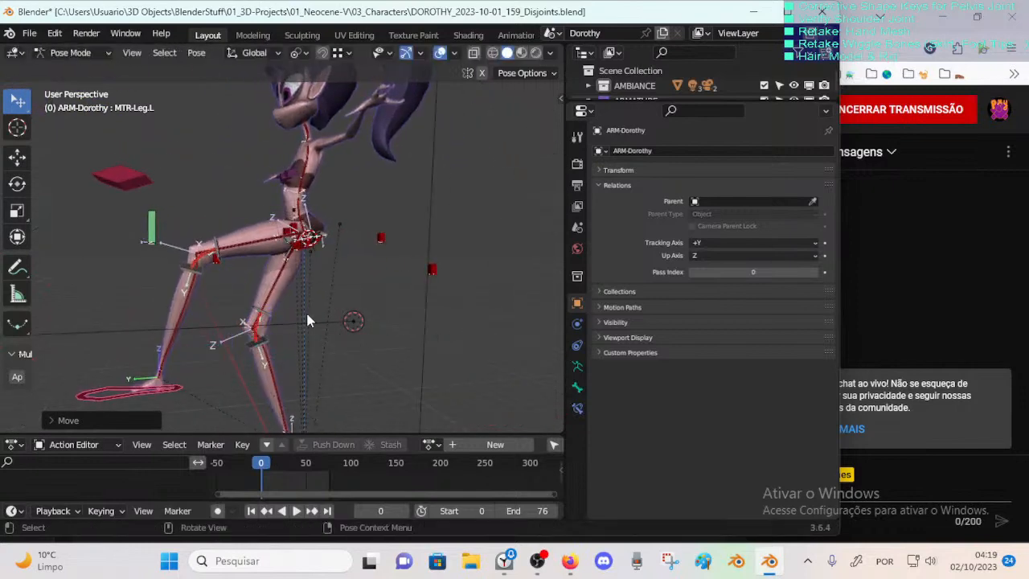
pyautogui.press('g')
pyautogui.click(349, 269)
# Step: Try moving the MOD-Thigh-FT.R bone, and move the MOD-Thigh-FT.L bone up behind the hips
pyautogui.moveTo(349, 268)
pyautogui.mouseDown(button='middle')
pyautogui.moveTo(323, 278)
pyautogui.moveTo(348, 295)
pyautogui.moveTo(386, 290)
pyautogui.moveTo(358, 281)
pyautogui.mouseUp(button='middle')
pyautogui.scroll(2, 348, 296)
pyautogui.click(300, 224)
pyautogui.click(302, 226)
pyautogui.press('g')
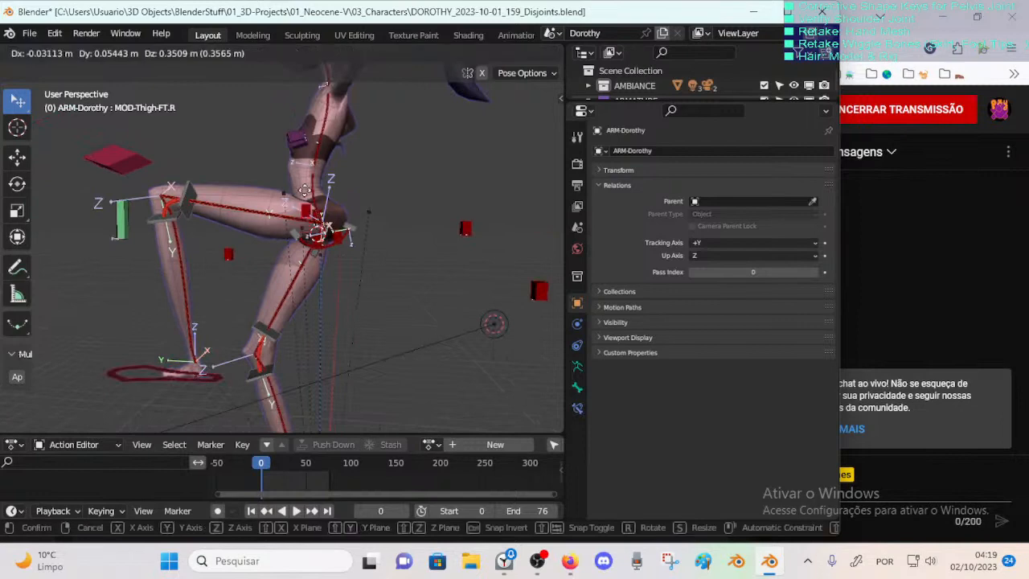
pyautogui.rightClick(304, 144)
pyautogui.click(227, 256)
pyautogui.press('g')
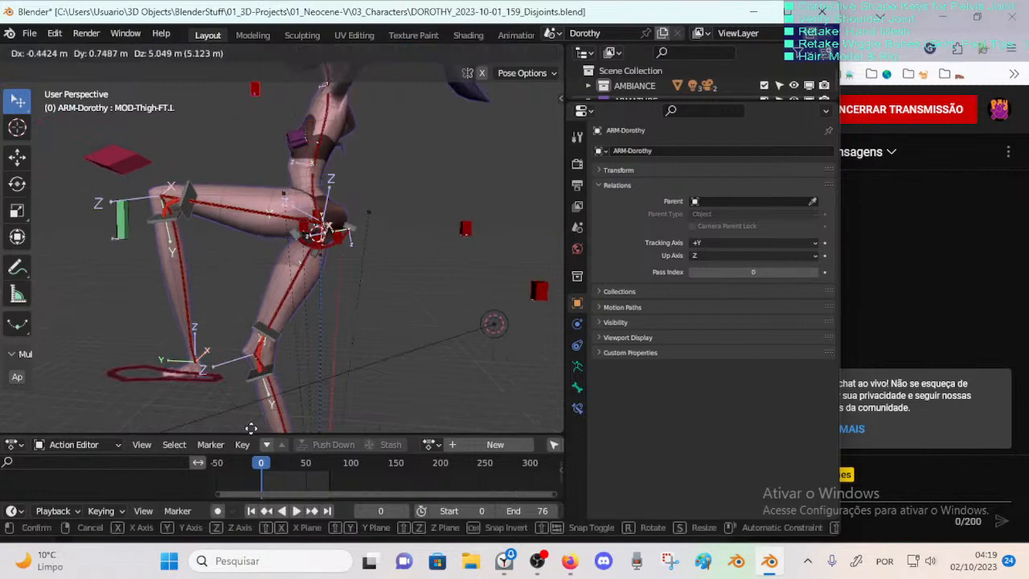
pyautogui.click(410, 153)
pyautogui.moveTo(411, 153); pyautogui.dragTo(331, 245, button='middle')
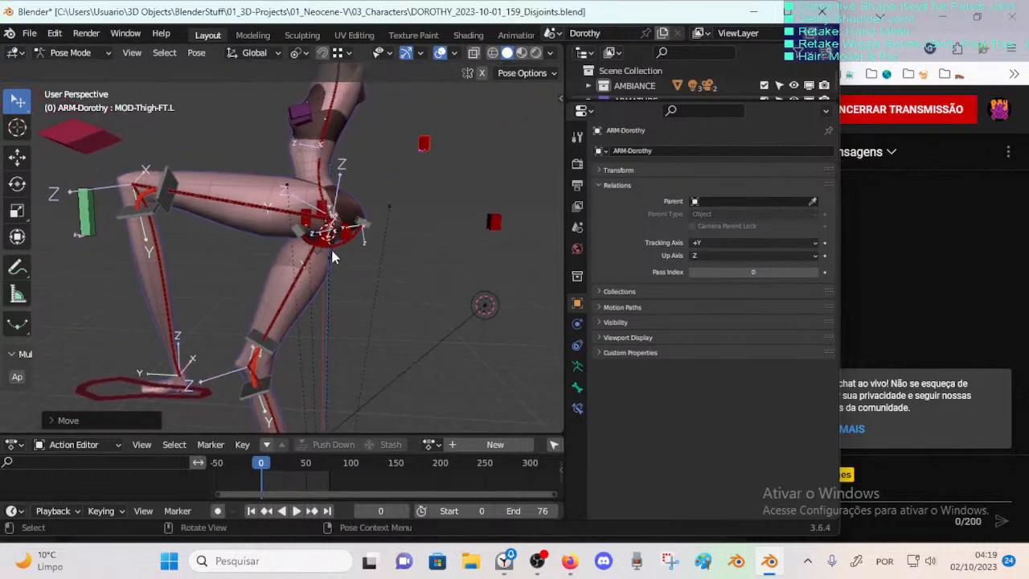
# Step: Try moving the MOD-Thigh-DN.R and MOD-Thigh-BK.R bones downward
pyautogui.click(331, 245)
pyautogui.press('g')
pyautogui.rightClick(337, 334)
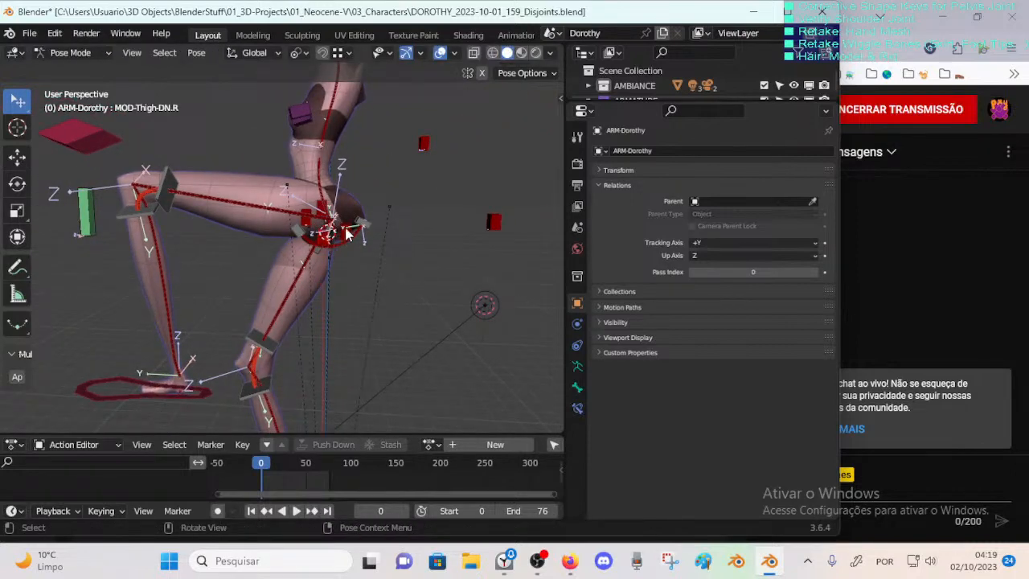
pyautogui.click(346, 232)
pyautogui.press('g')
pyautogui.rightClick(348, 294)
# Step: Reposition the MOD-Thigh-FT.L and MOD-Thigh-BK.L bones behind the hips
pyautogui.click(422, 144)
pyautogui.press('g')
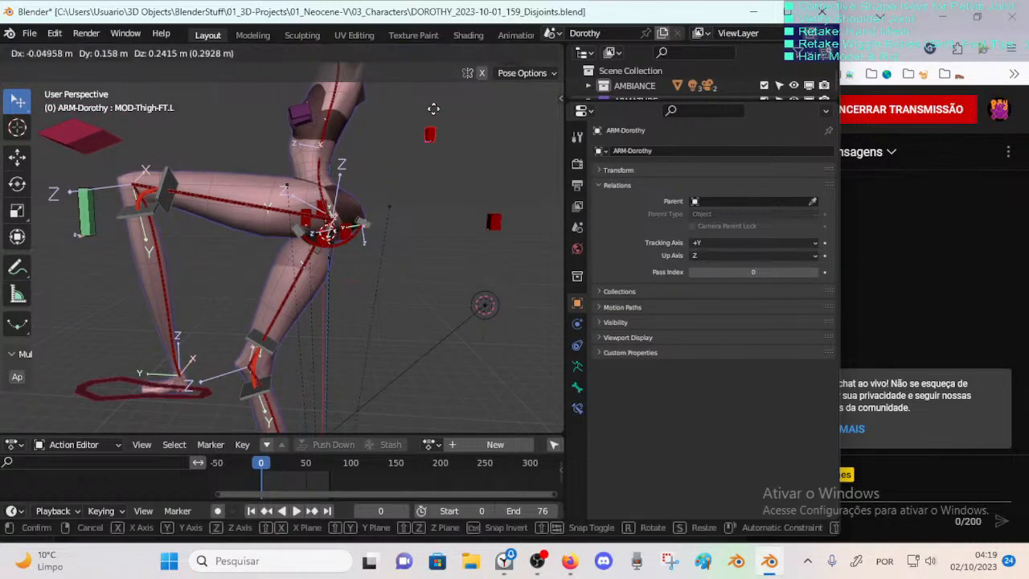
pyautogui.click(452, 164)
pyautogui.click(492, 221)
pyautogui.press('g')
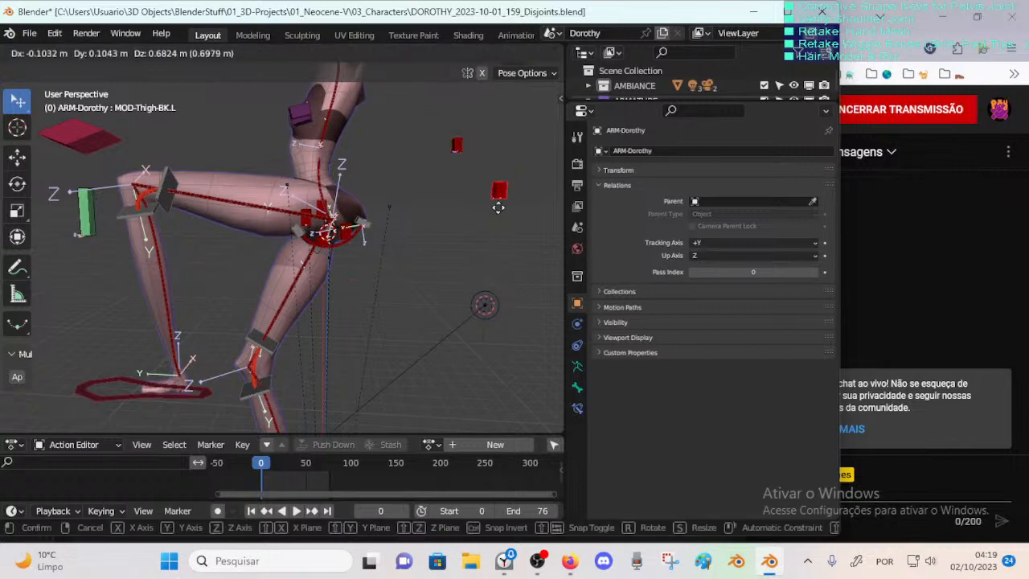
pyautogui.click(477, 227)
# Step: Try moving the MOD-Thigh-FT.R bone, and move MOD-Thigh-FT.L farther back from the body
pyautogui.click(307, 225)
pyautogui.press('g')
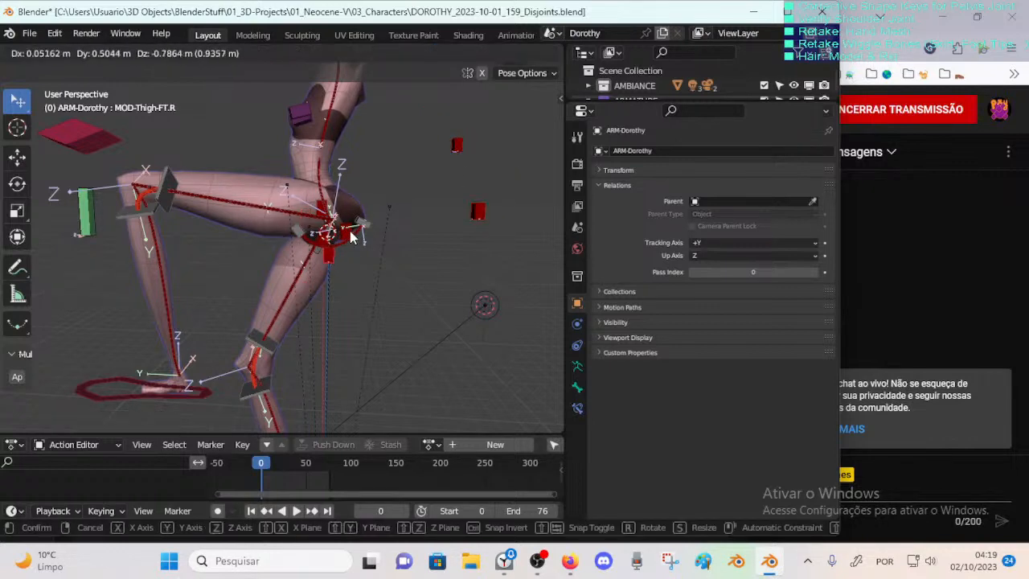
pyautogui.click(351, 235)
pyautogui.click(457, 145)
pyautogui.press('g')
pyautogui.click(496, 149)
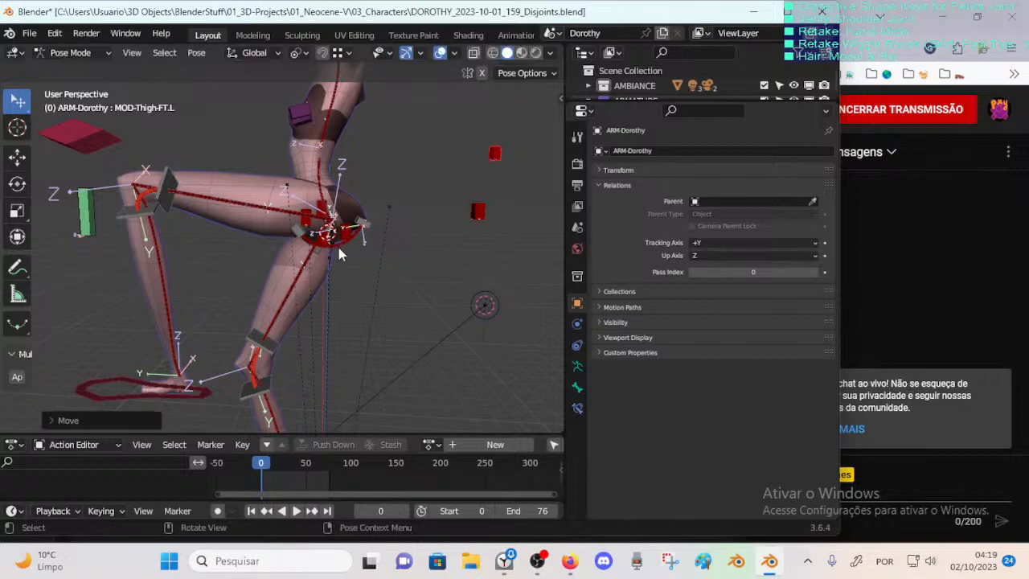
# Step: Try further downward moves of the MOD-Thigh-BK.R and MOD-Thigh-DN.R bones to check the right thigh
pyautogui.click(337, 241)
pyautogui.press('g')
pyautogui.click(347, 231)
pyautogui.click(349, 230)
pyautogui.press('g')
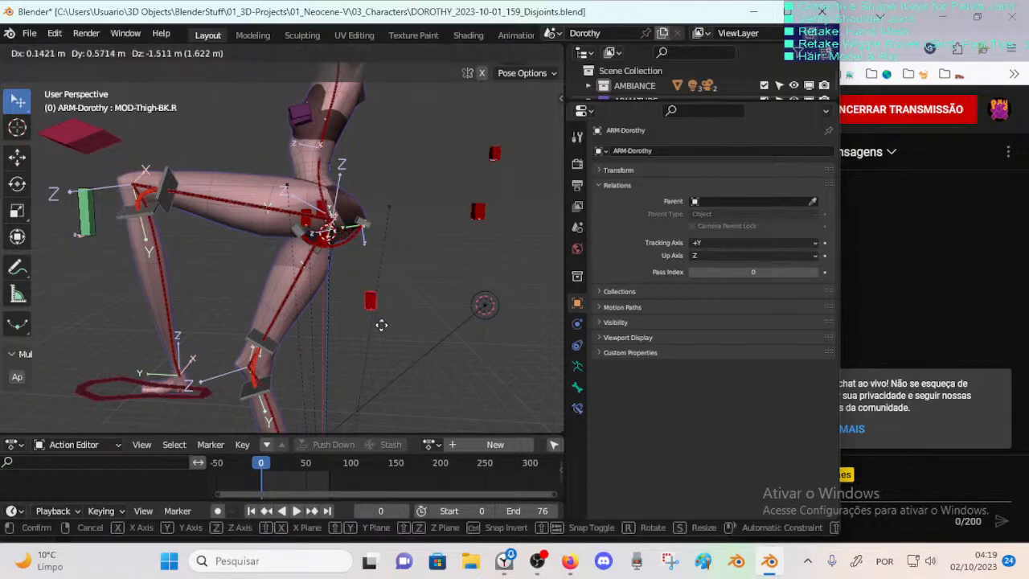
pyautogui.rightClick(364, 290)
pyautogui.press('g')
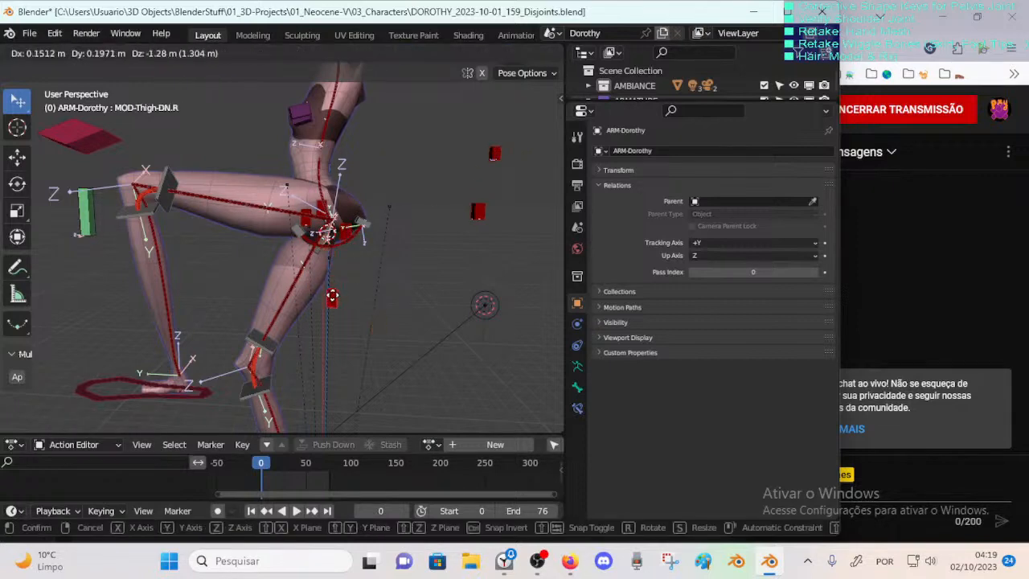
pyautogui.rightClick(332, 295)
# Step: Try moving the MOD-Thigh-UP.R and MOD-Thigh-BK.R bones while viewing the rig from its other side
pyautogui.moveTo(168, 249); pyautogui.dragTo(474, 268, button='middle')
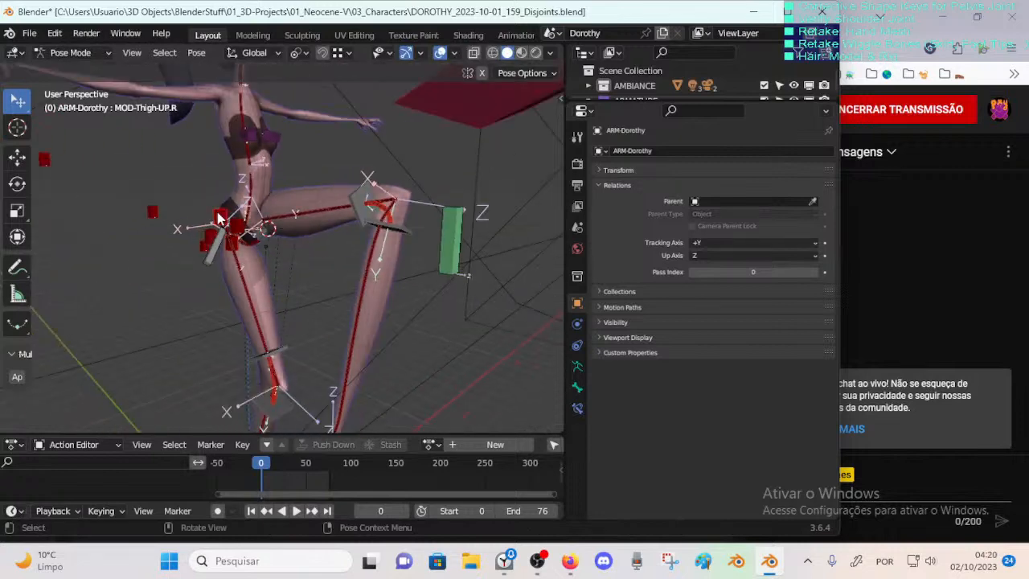
pyautogui.moveTo(219, 219); pyautogui.dragTo(347, 230, button='middle')
pyautogui.press('g')
pyautogui.rightClick(349, 222)
pyautogui.click(214, 243)
pyautogui.press('g')
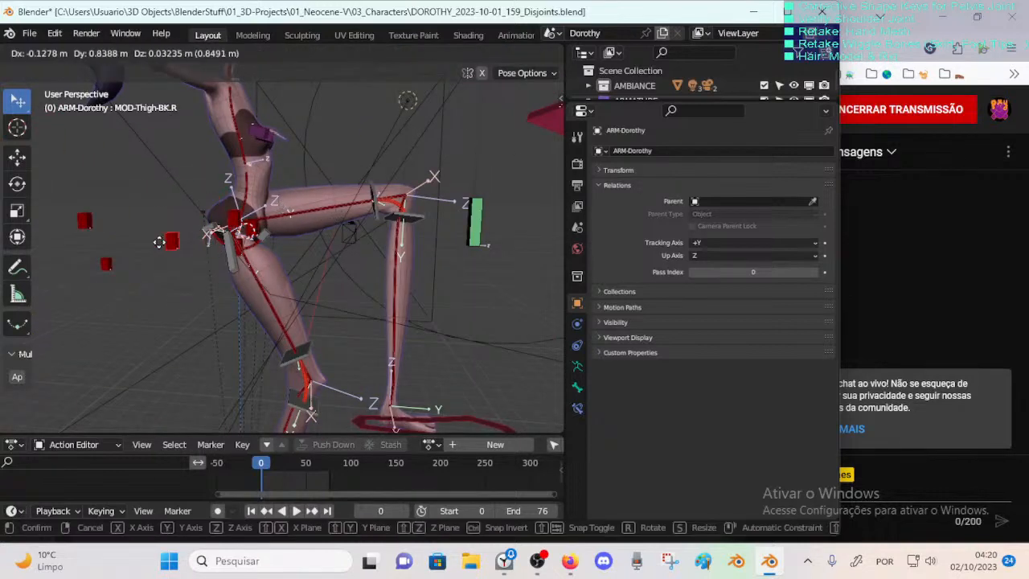
pyautogui.rightClick(160, 242)
pyautogui.moveTo(160, 242); pyautogui.dragTo(387, 228, button='middle')
# Step: Move the MOD-Thigh-DN.L bone farther outward from the left hip and test its effect on the thigh
pyautogui.click(380, 246)
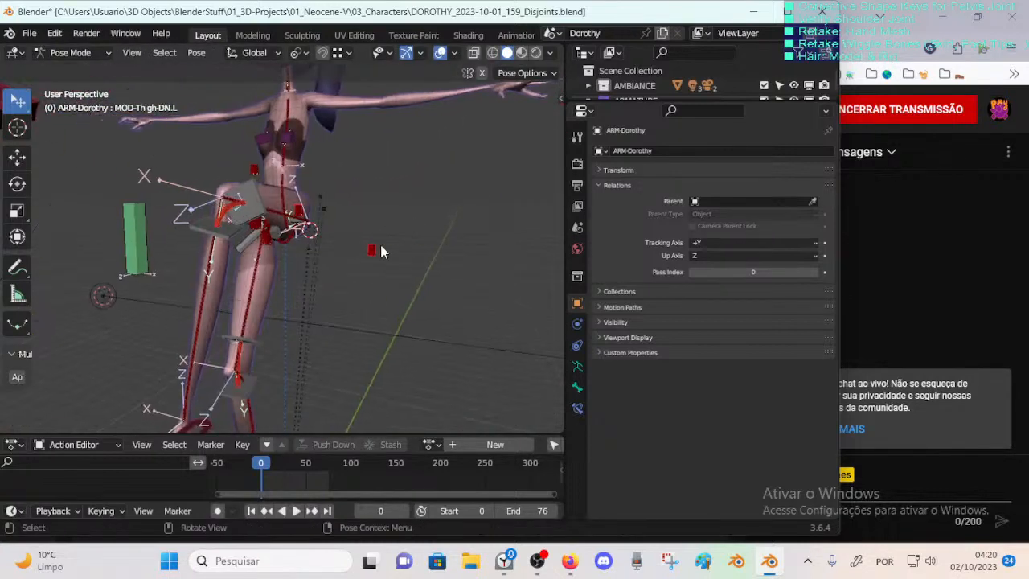
pyautogui.press('g')
pyautogui.click(453, 246)
pyautogui.scroll(-3, 334, 247)
pyautogui.moveTo(293, 246); pyautogui.dragTo(392, 230, button='middle')
pyautogui.press('g')
pyautogui.click(343, 217)
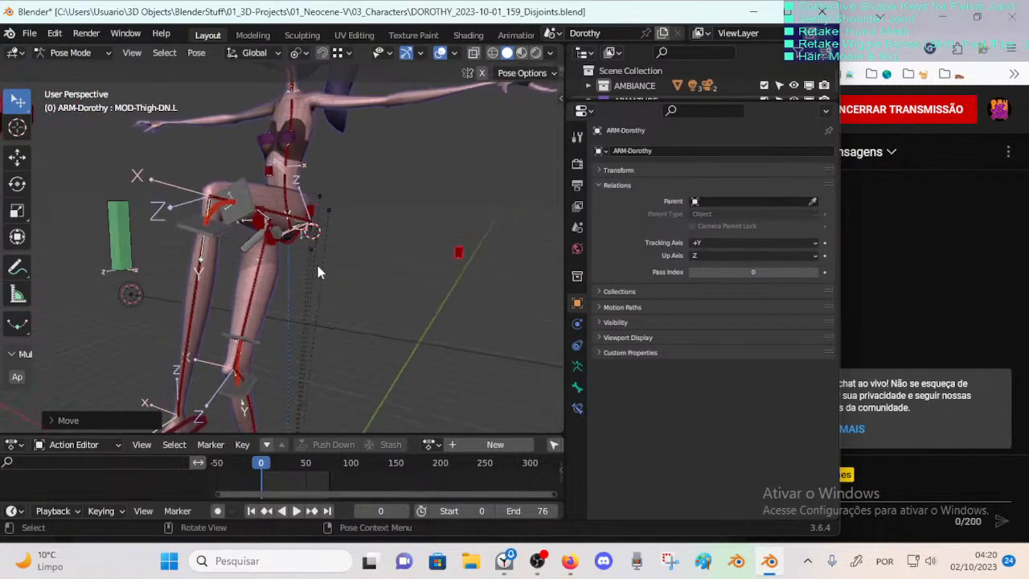
pyautogui.moveTo(317, 269)
pyautogui.mouseDown(button='middle')
pyautogui.moveTo(420, 243)
pyautogui.moveTo(326, 269)
pyautogui.mouseUp(button='middle')
pyautogui.press('g')
pyautogui.click(431, 250)
pyautogui.press('g')
pyautogui.press('Escape')
# Step: Leave Pose Mode, select the 00_Body mesh and enter Edit Mode on it
pyautogui.moveTo(329, 319); pyautogui.dragTo(356, 218, button='middle')
pyautogui.hotkey('ctrl', 'Tab')
pyautogui.click(257, 233)
pyautogui.press('Tab')
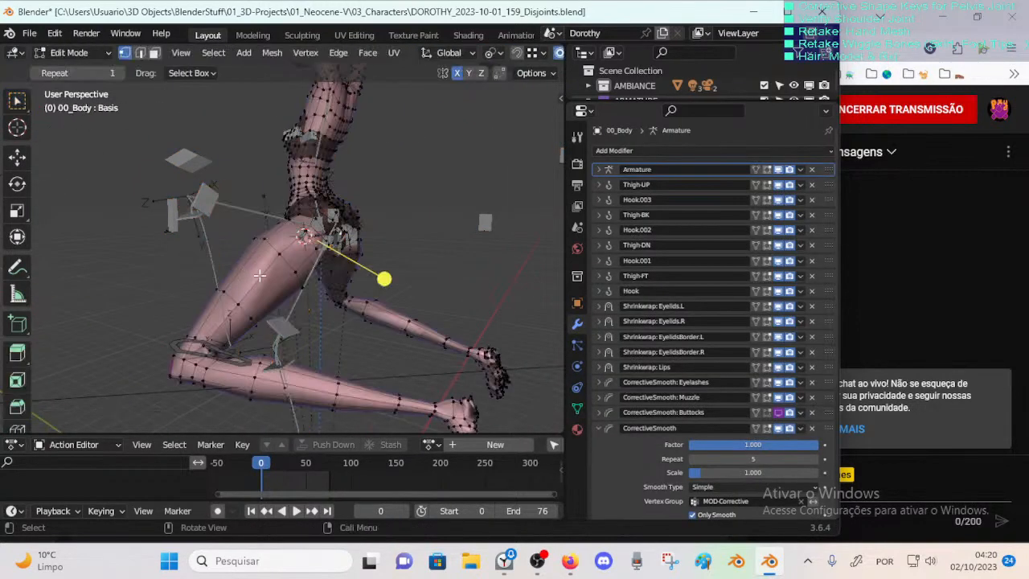
# Step: Examine the thigh and pelvis vertices of 00_Body from several angles, comparing the Edit Mode shape with the posed Object Mode shape
pyautogui.moveTo(261, 276); pyautogui.dragTo(416, 294, button='middle')
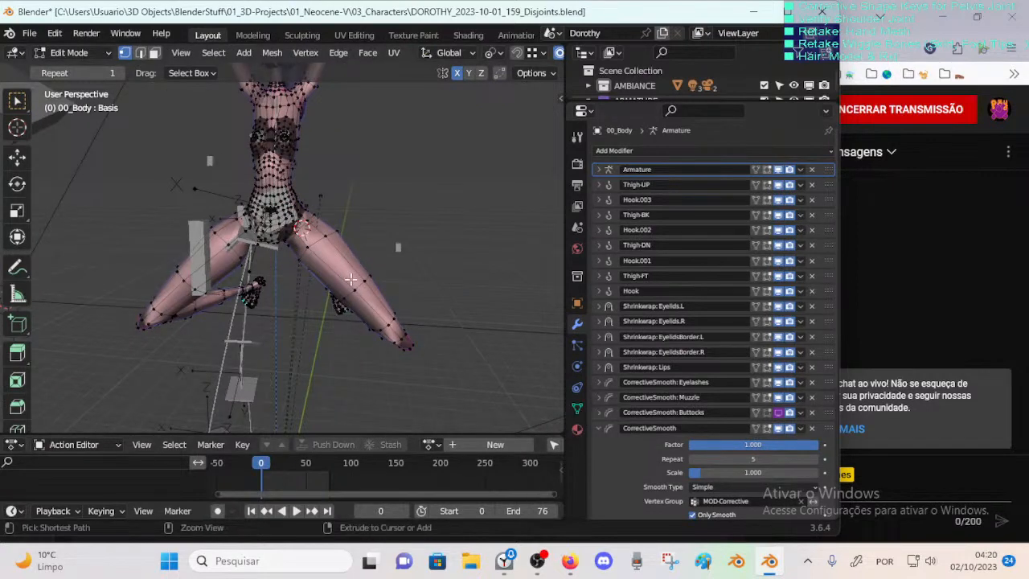
pyautogui.press('Tab')
pyautogui.click(298, 215)
pyautogui.click(306, 187)
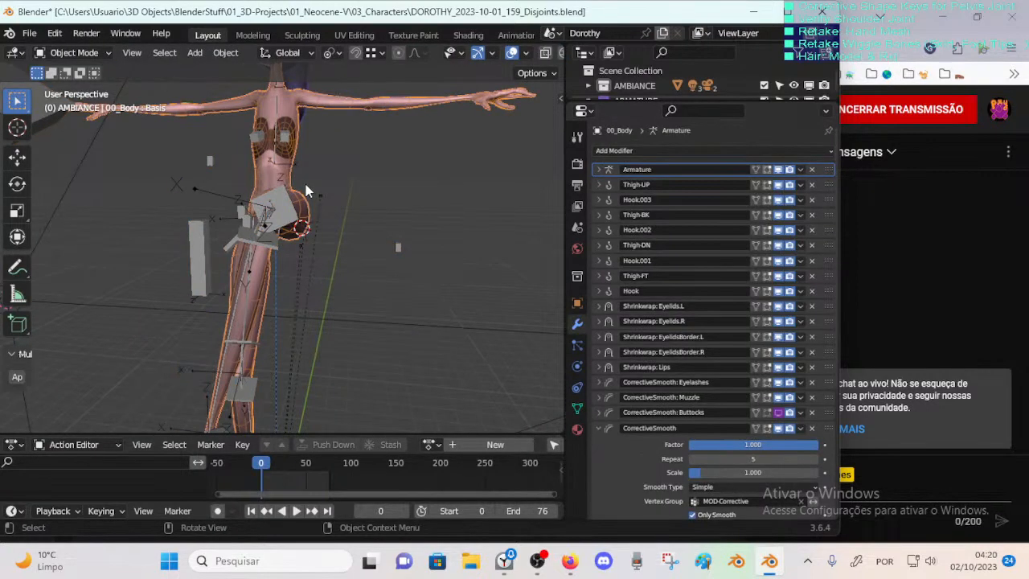
pyautogui.press('Tab')
pyautogui.scroll(1, 323, 254)
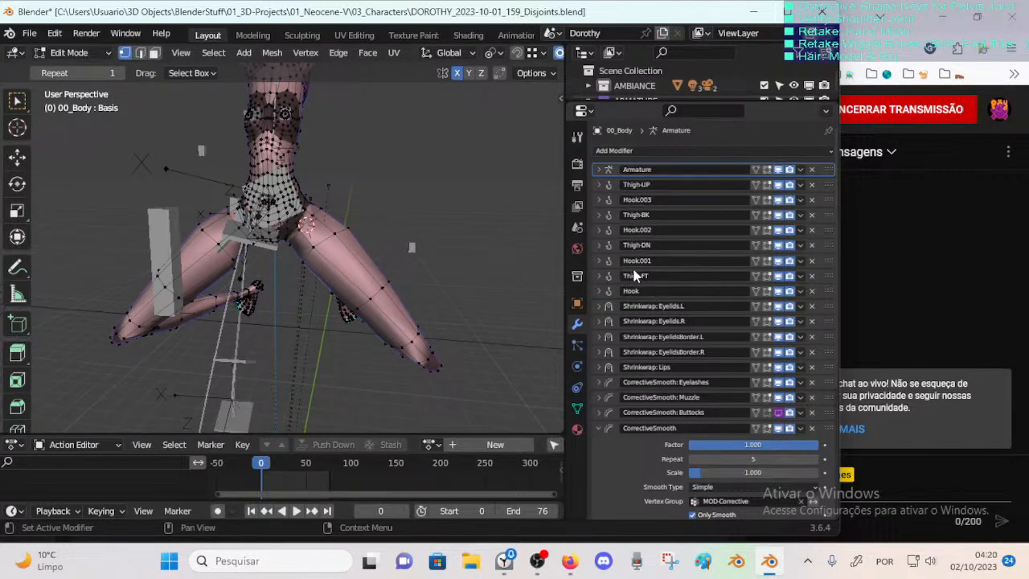
pyautogui.moveTo(332, 240); pyautogui.dragTo(352, 286, button='middle')
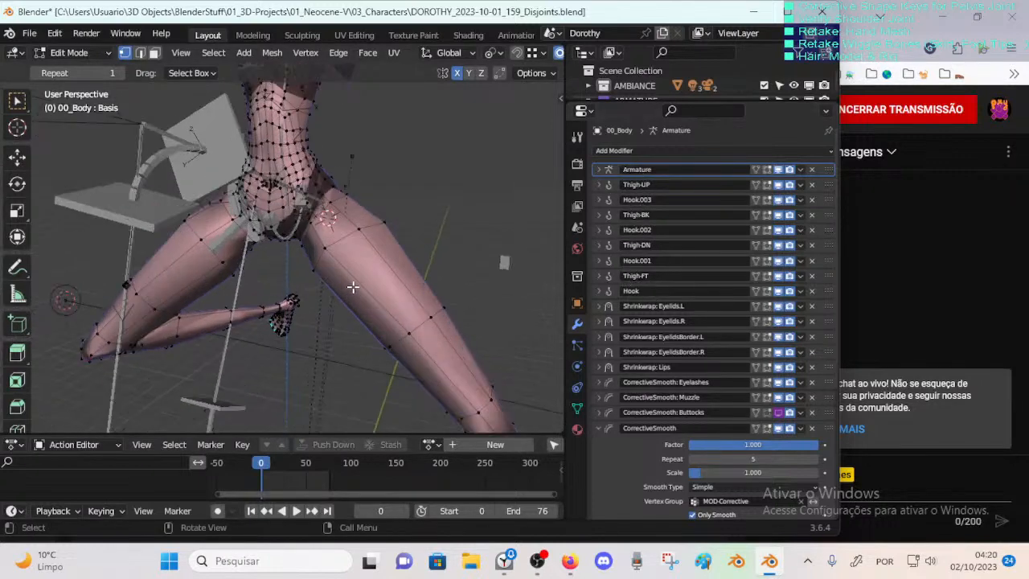
pyautogui.moveTo(332, 206); pyautogui.dragTo(342, 144, button='middle')
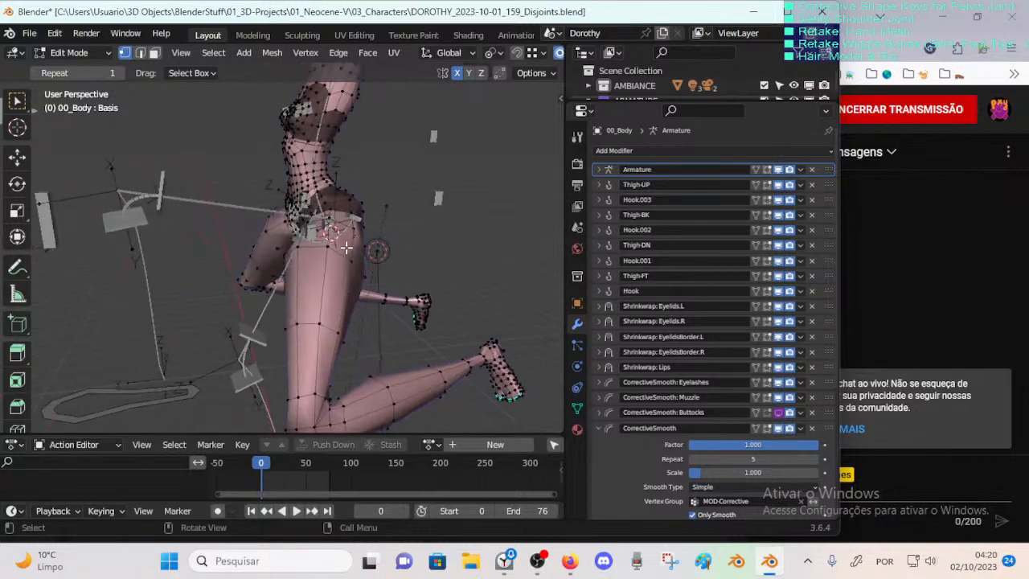
pyautogui.moveTo(278, 218); pyautogui.dragTo(350, 206, button='middle')
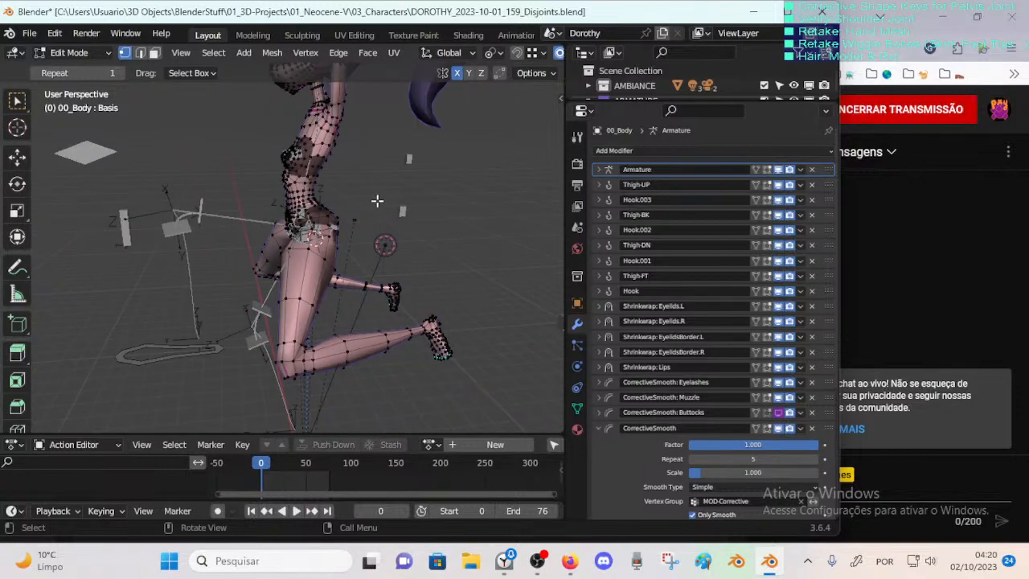
pyautogui.moveTo(416, 206); pyautogui.dragTo(446, 118, button='middle')
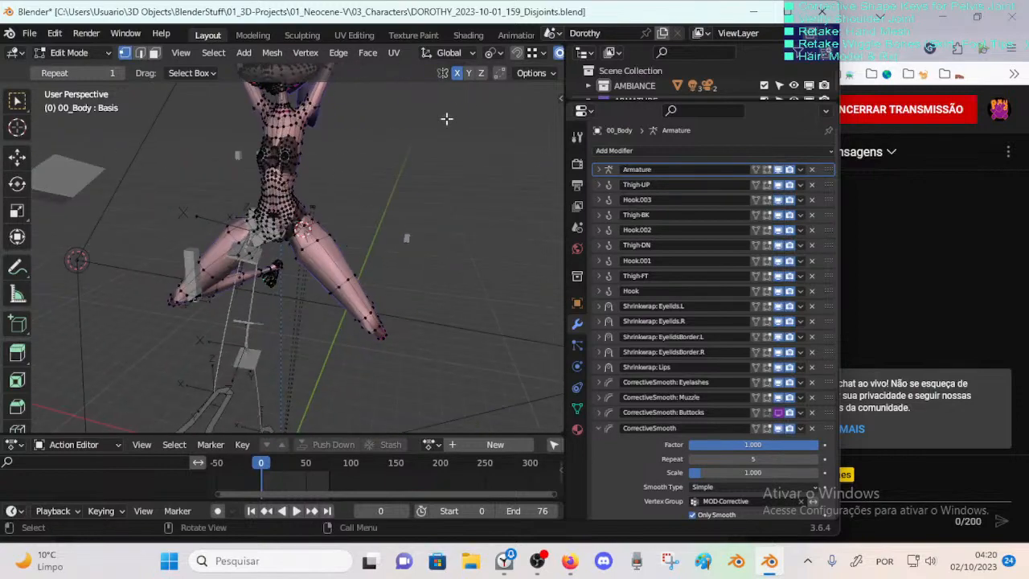
pyautogui.moveTo(329, 250); pyautogui.dragTo(282, 229, button='middle')
pyautogui.moveTo(337, 323); pyautogui.dragTo(404, 259, button='middle')
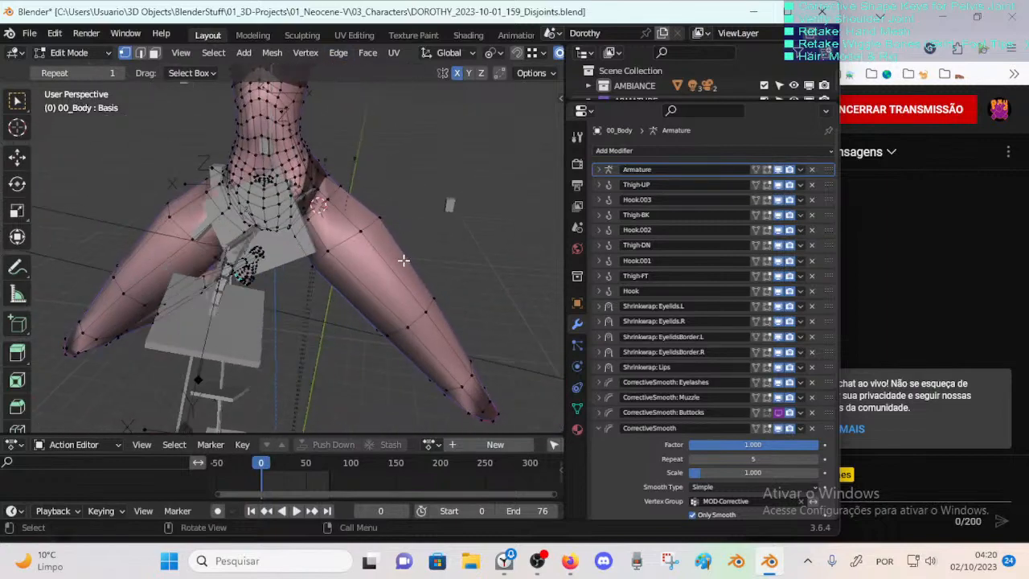
# Step: Examine individual vertices along the crotch and inner-thigh crease of 00_Body from the front, below and side
pyautogui.moveTo(323, 218); pyautogui.dragTo(358, 165, button='middle')
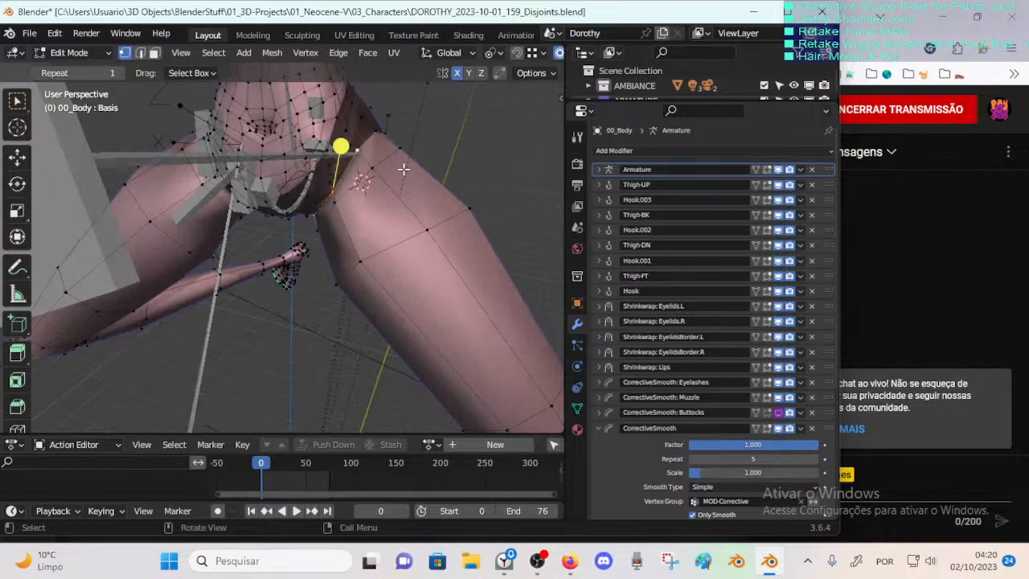
pyautogui.moveTo(334, 185); pyautogui.dragTo(424, 200, button='middle')
pyautogui.moveTo(491, 239); pyautogui.dragTo(415, 212, button='middle')
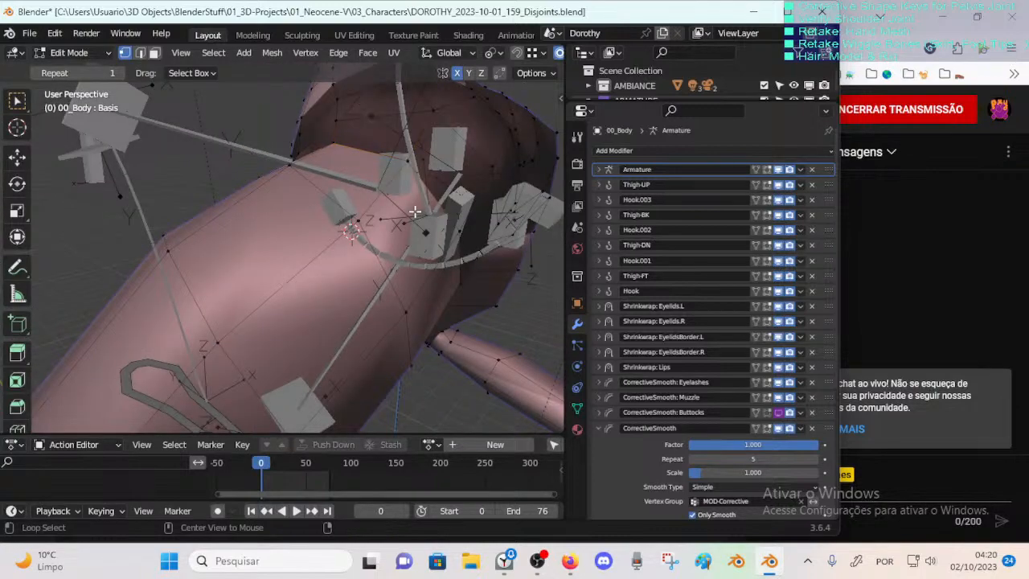
pyautogui.moveTo(458, 256); pyautogui.dragTo(313, 158, button='middle')
pyautogui.click(299, 145)
pyautogui.click(311, 197)
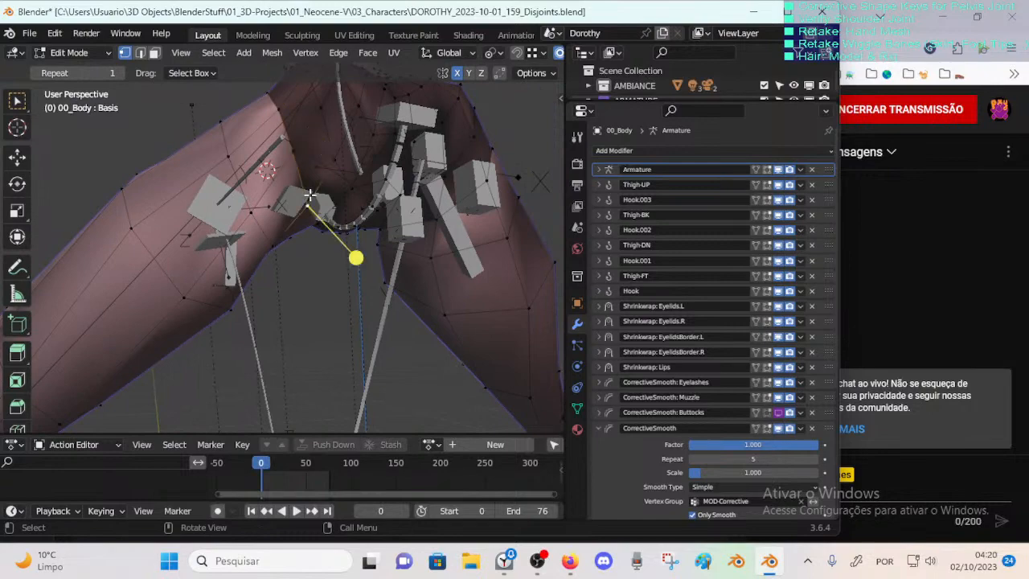
pyautogui.moveTo(312, 197); pyautogui.dragTo(319, 202, button='middle')
pyautogui.click(309, 164)
pyautogui.click(307, 144)
pyautogui.moveTo(308, 145); pyautogui.dragTo(409, 234, button='middle')
pyautogui.scroll(-4, 366, 225)
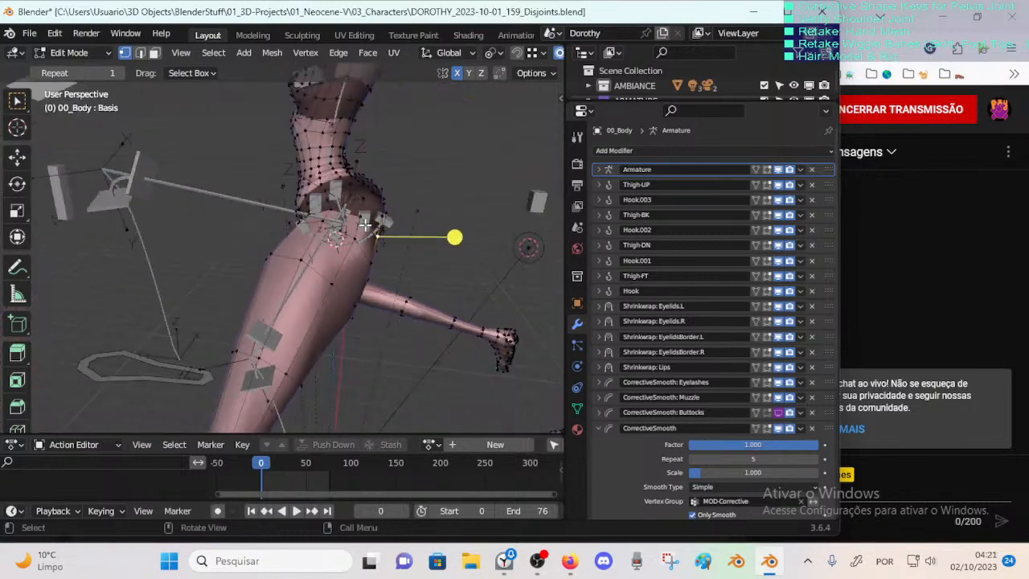
pyautogui.moveTo(287, 242); pyautogui.dragTo(349, 201, button='middle')
# Step: Leave Edit Mode on 00_Body, select the ARM-Dorothy armature and put it in Pose Mode
pyautogui.hotkey('ctrl', 'Tab')
pyautogui.click(294, 259)
pyautogui.click(295, 219)
pyautogui.hotkey('ctrl', 'Tab')
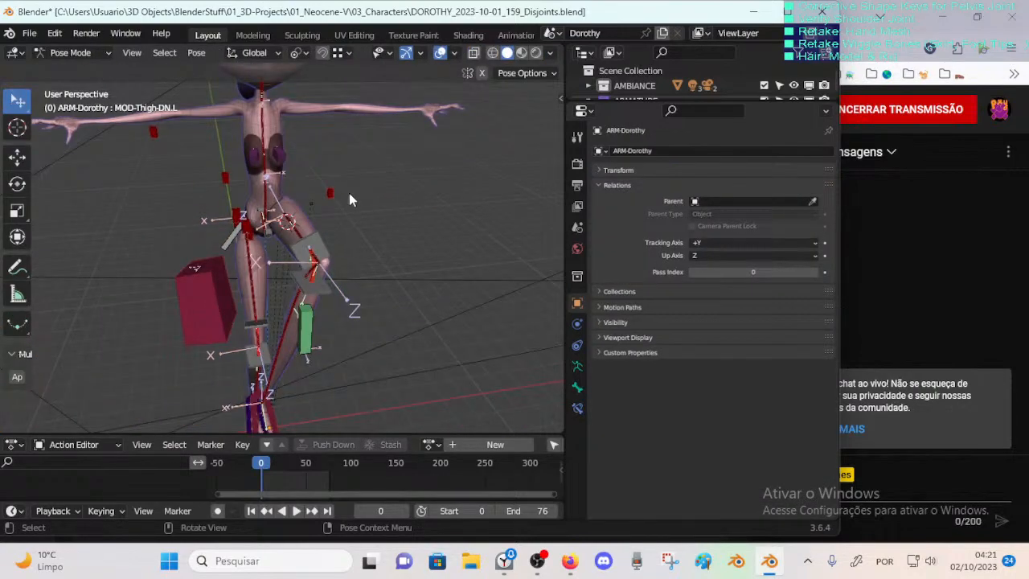
pyautogui.moveTo(371, 233); pyautogui.dragTo(447, 261, button='middle')
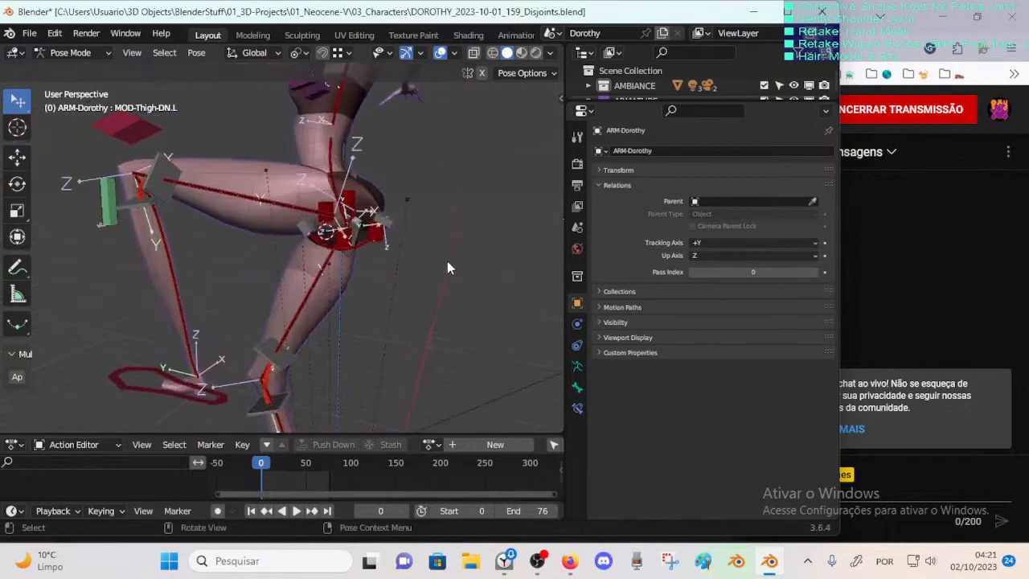
# Step: Try moving MOD-Thigh-DN.L and the neighbouring thigh hook bones, ending with MOD-Thigh-UP.R, and cancel each move
pyautogui.press('g')
pyautogui.rightClick(325, 206)
pyautogui.click(326, 211)
pyautogui.press('g')
pyautogui.rightClick(338, 211)
pyautogui.click(351, 194)
pyautogui.press('g')
pyautogui.rightClick(357, 158)
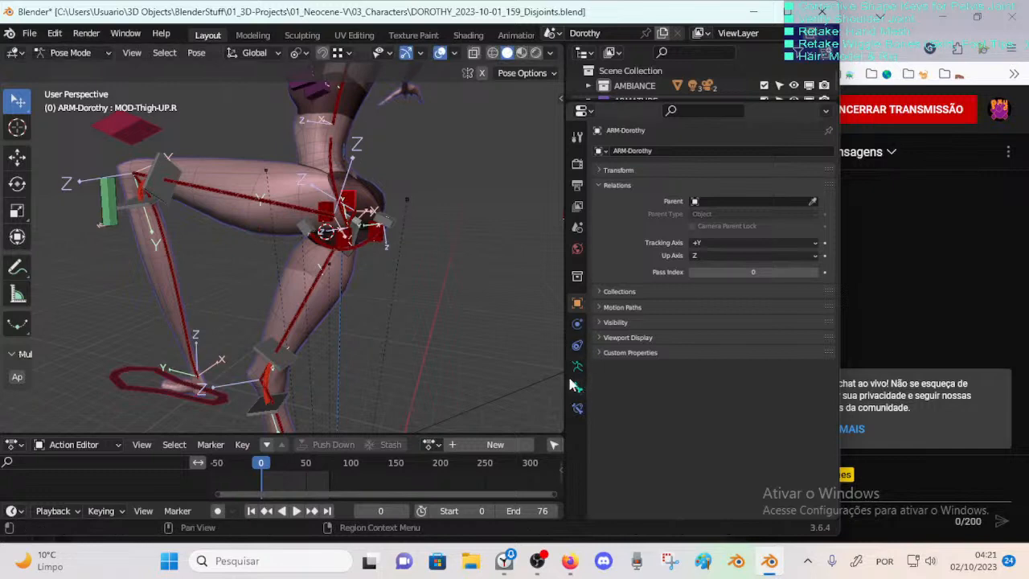
pyautogui.hotkey('ctrl', 'Tab')
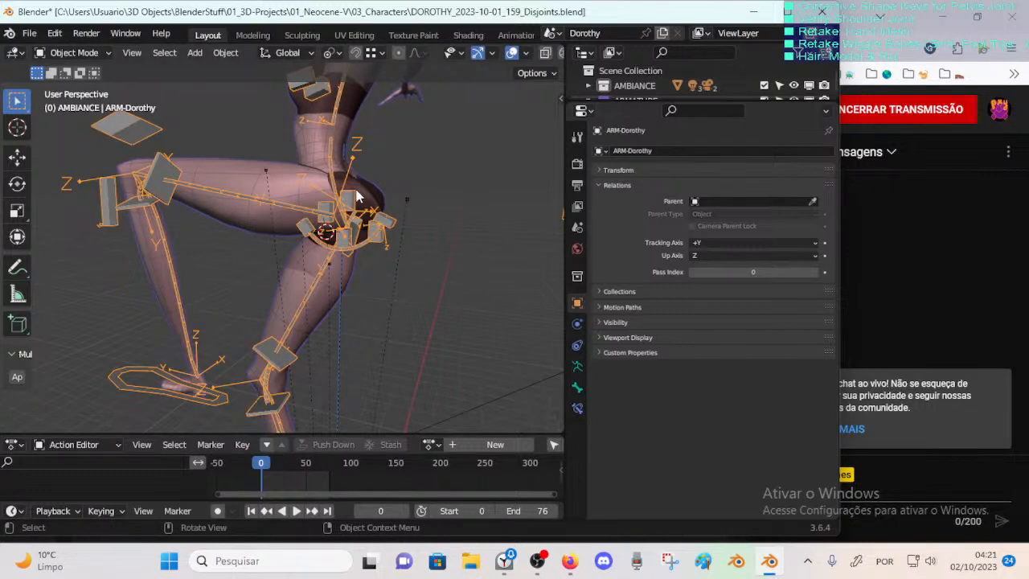
pyautogui.hotkey('ctrl', 'Tab')
pyautogui.press('3')
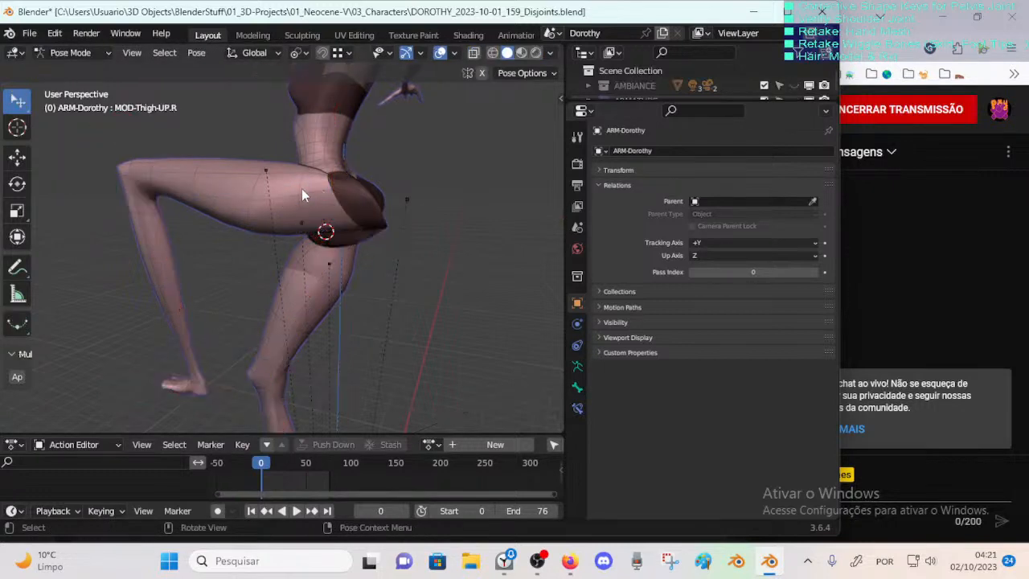
pyautogui.hotkey('ctrl', 'Tab')
pyautogui.hotkey('ctrl', 'Tab')
pyautogui.hotkey('ctrl', 'z')
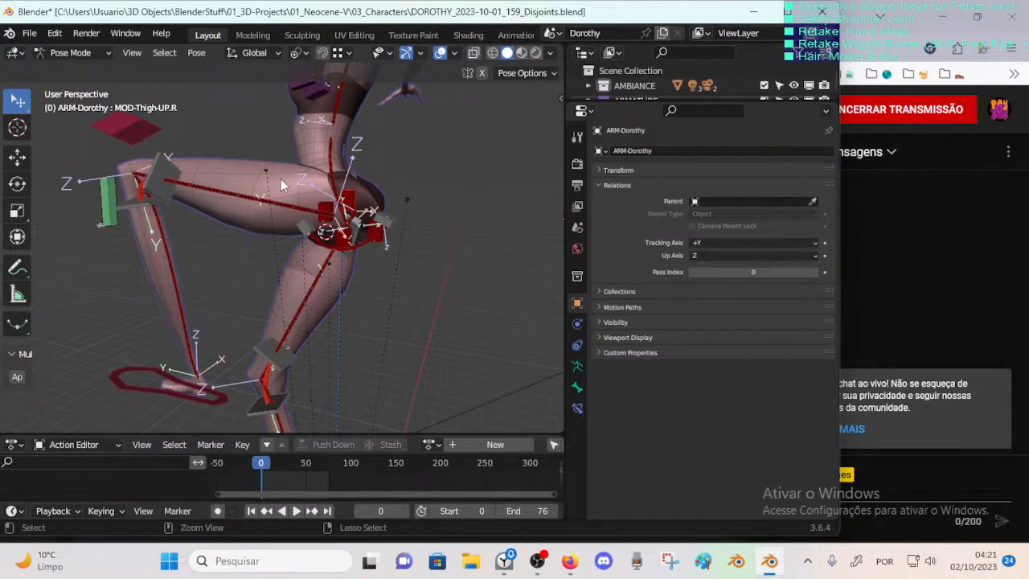
pyautogui.hotkey('ctrl', 'z')
pyautogui.hotkey('ctrl', 'Tab')
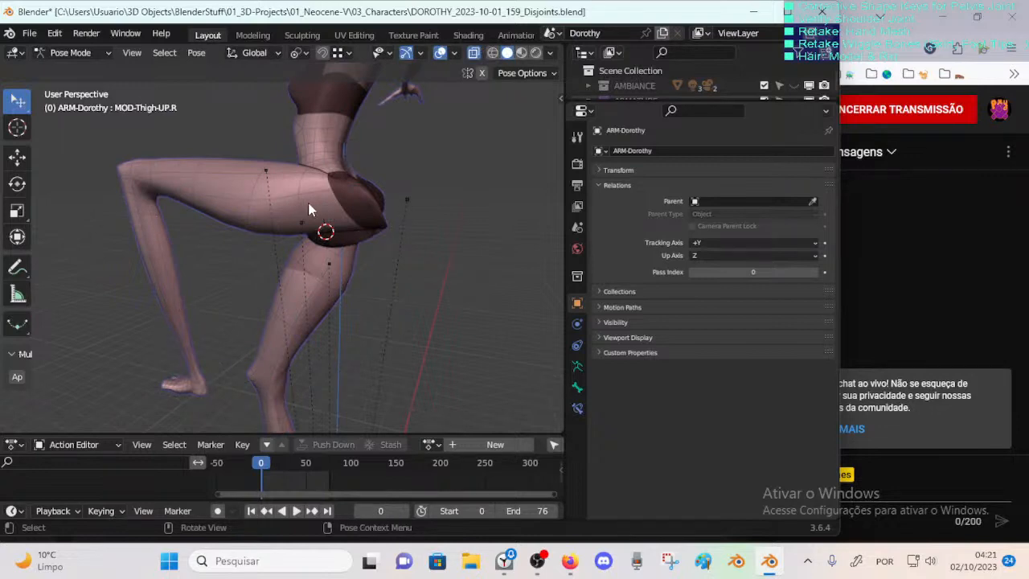
pyautogui.hotkey('shift', '1')
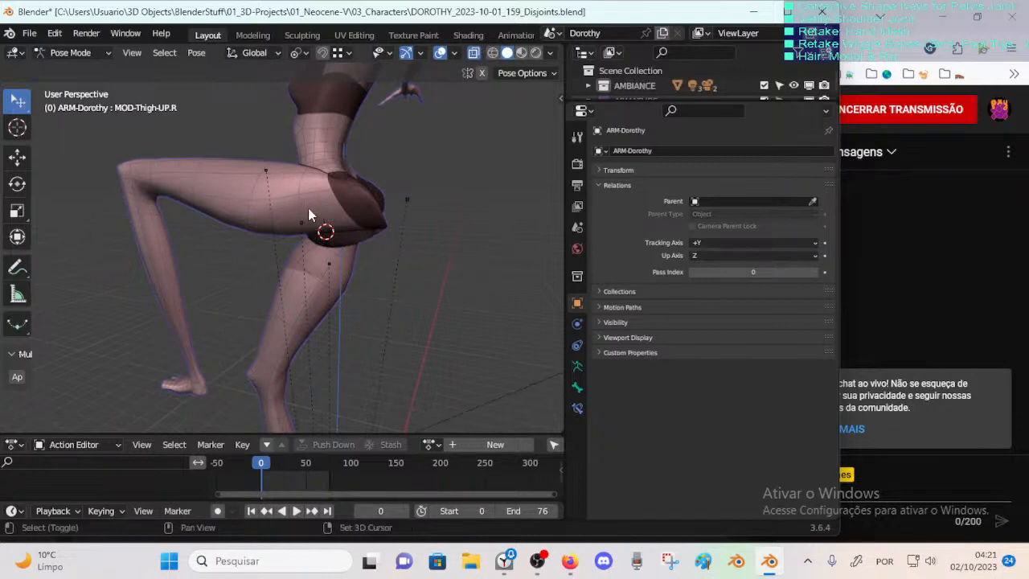
pyautogui.hotkey('shift', '2')
# Step: Leave Pose Mode, select the armature together with 00_Body and enter Weight Paint mode on the mesh
pyautogui.hotkey('ctrl', 'Tab')
pyautogui.click(273, 200)
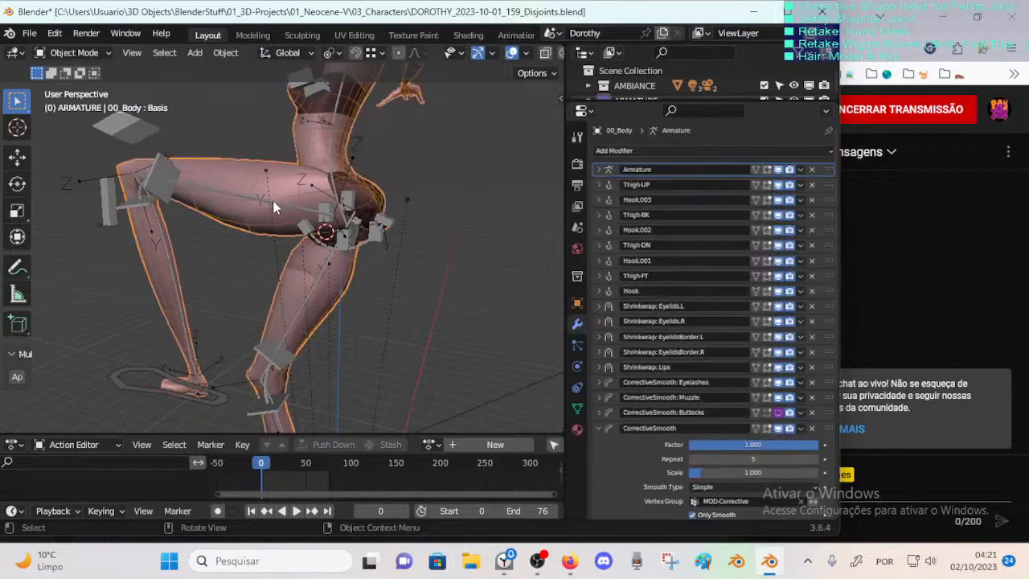
pyautogui.click(273, 200)
pyautogui.keyDown('shift'); pyautogui.click(284, 174); pyautogui.keyUp('shift')
pyautogui.hotkey('ctrl', 'Tab')
pyautogui.click(195, 120)
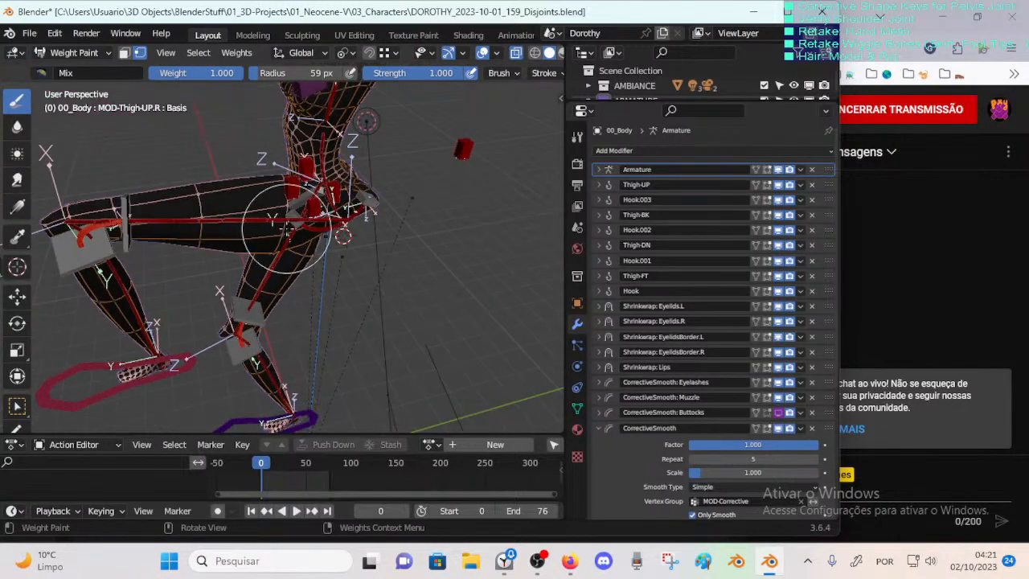
# Step: Compare the hip weights of DEF-7B-Thigh.L with the adjacent torso bone's weights on 00_Body
pyautogui.keyDown('ctrl'); pyautogui.click(283, 227); pyautogui.keyUp('ctrl')
pyautogui.moveTo(283, 227)
pyautogui.mouseDown(button='middle')
pyautogui.moveTo(382, 221)
pyautogui.moveTo(378, 190)
pyautogui.moveTo(346, 188)
pyautogui.moveTo(278, 259)
pyautogui.moveTo(357, 203)
pyautogui.moveTo(251, 191)
pyautogui.mouseUp(button='middle')
pyautogui.scroll(5, 333, 201)
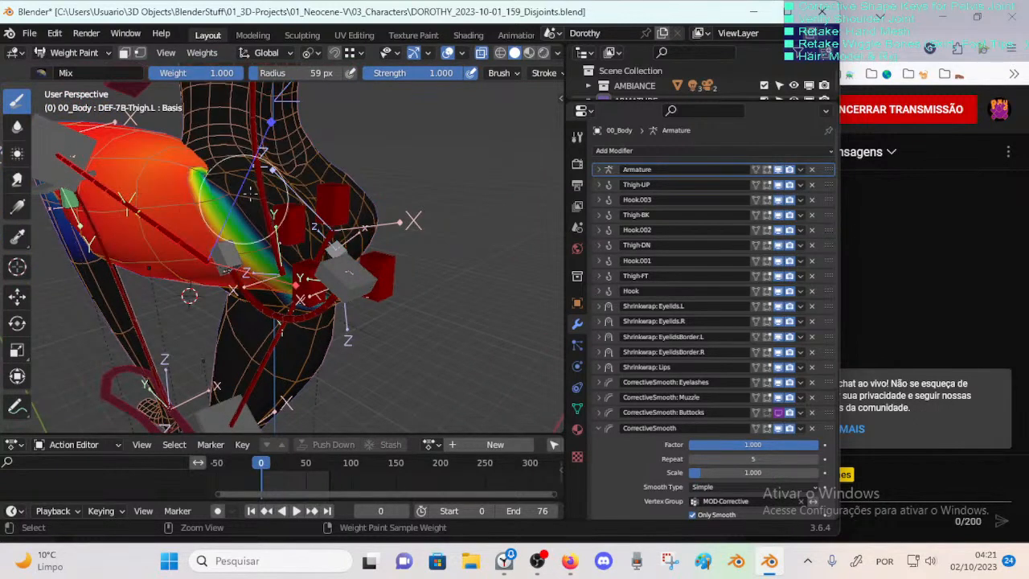
pyautogui.keyDown('ctrl'); pyautogui.click(173, 237); pyautogui.keyUp('ctrl')
pyautogui.keyDown('ctrl'); pyautogui.click(207, 225); pyautogui.keyUp('ctrl')
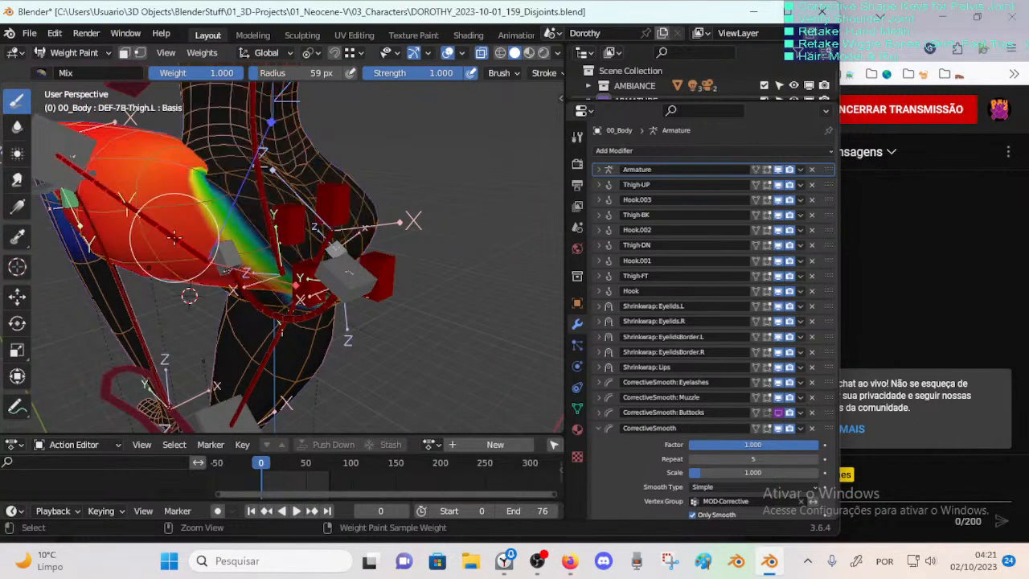
pyautogui.keyDown('ctrl'); pyautogui.click(233, 193); pyautogui.keyUp('ctrl')
pyautogui.moveTo(233, 193); pyautogui.dragTo(181, 231, button='middle')
pyautogui.keyDown('ctrl'); pyautogui.click(173, 225); pyautogui.keyUp('ctrl')
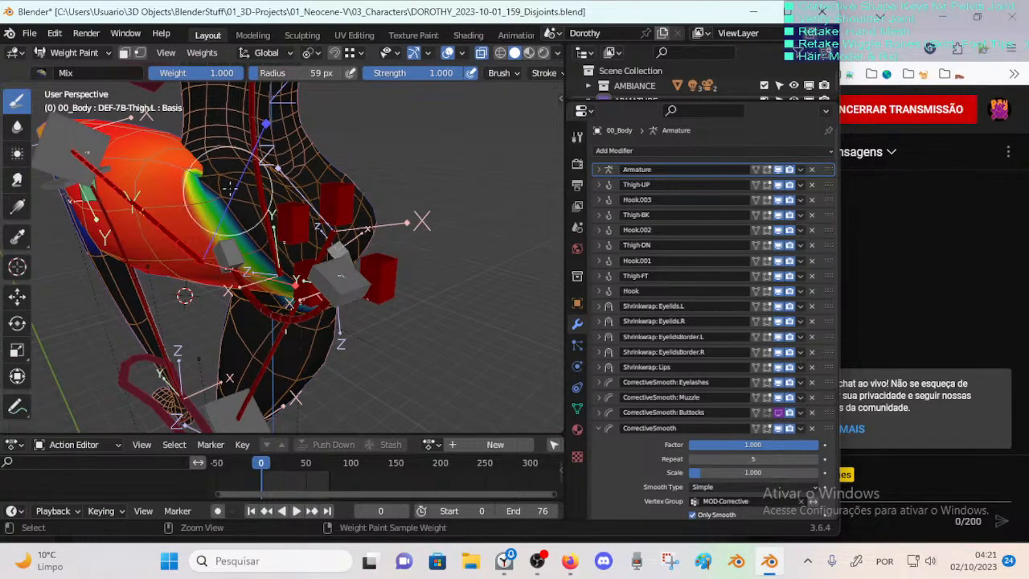
pyautogui.keyDown('ctrl'); pyautogui.click(252, 181); pyautogui.keyUp('ctrl')
pyautogui.keyDown('ctrl'); pyautogui.click(165, 232); pyautogui.keyUp('ctrl')
pyautogui.moveTo(164, 232); pyautogui.dragTo(253, 188, button='middle')
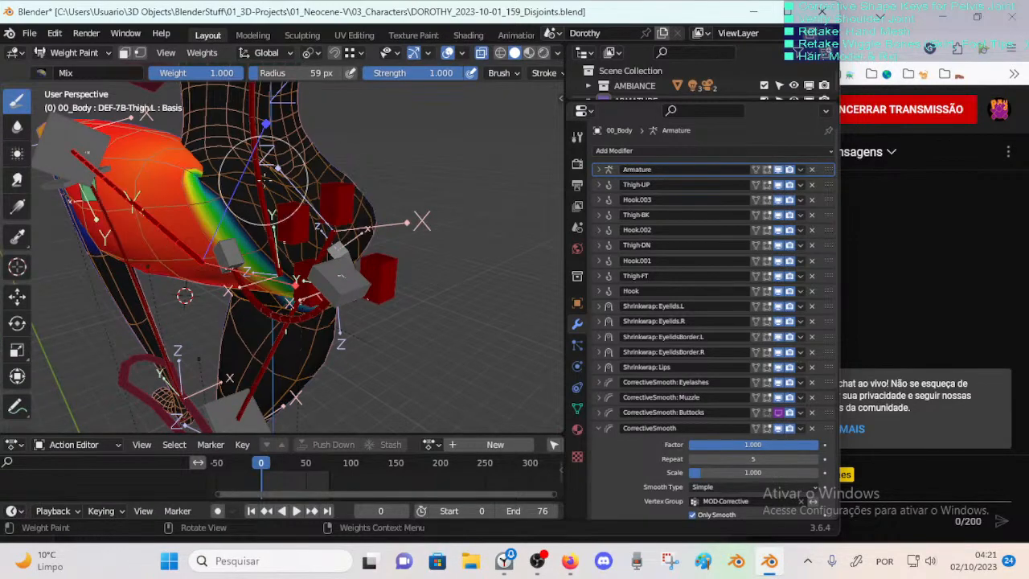
# Step: Examine the weights of DEF-7D-Shin.L, DEF-7B-Thigh.L and DEF-2-TORSO-1-Spine-BB.001 around the raised leg and pelvis
pyautogui.keyDown('ctrl'); pyautogui.click(185, 245); pyautogui.keyUp('ctrl')
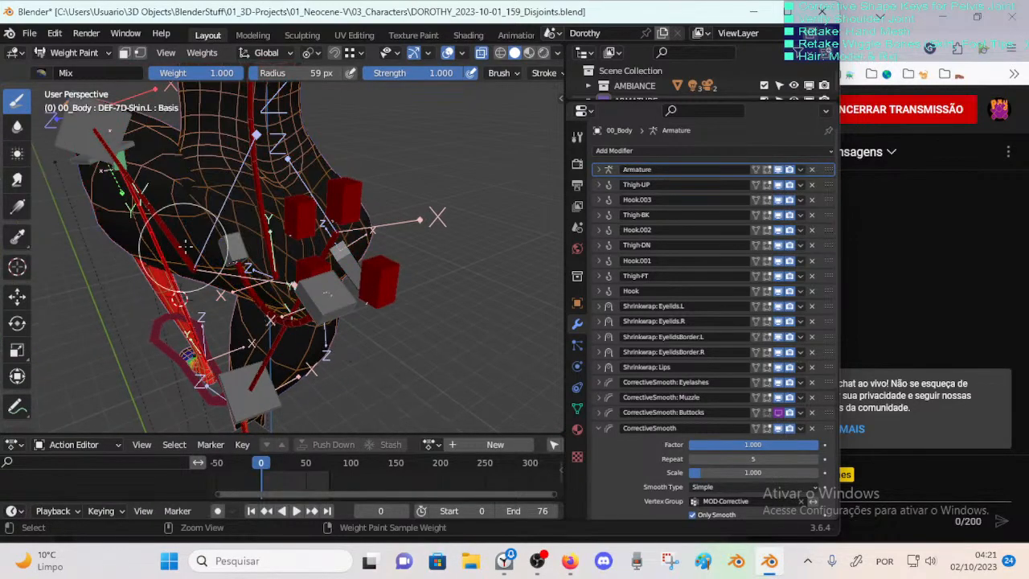
pyautogui.moveTo(191, 229); pyautogui.dragTo(200, 292, button='middle')
pyautogui.keyDown('ctrl'); pyautogui.click(193, 257); pyautogui.keyUp('ctrl')
pyautogui.moveTo(280, 225)
pyautogui.mouseDown(button='middle')
pyautogui.moveTo(239, 231)
pyautogui.moveTo(269, 213)
pyautogui.mouseUp(button='middle')
pyautogui.keyDown('ctrl'); pyautogui.click(253, 228); pyautogui.keyUp('ctrl')
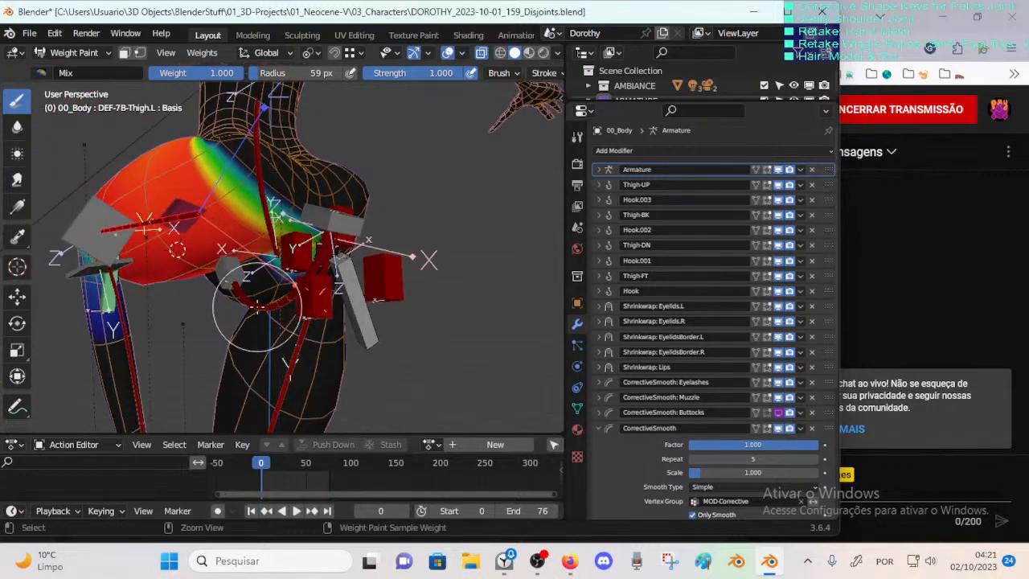
pyautogui.moveTo(257, 307); pyautogui.dragTo(248, 212, button='middle')
pyautogui.keyDown('ctrl'); pyautogui.click(248, 211); pyautogui.keyUp('ctrl')
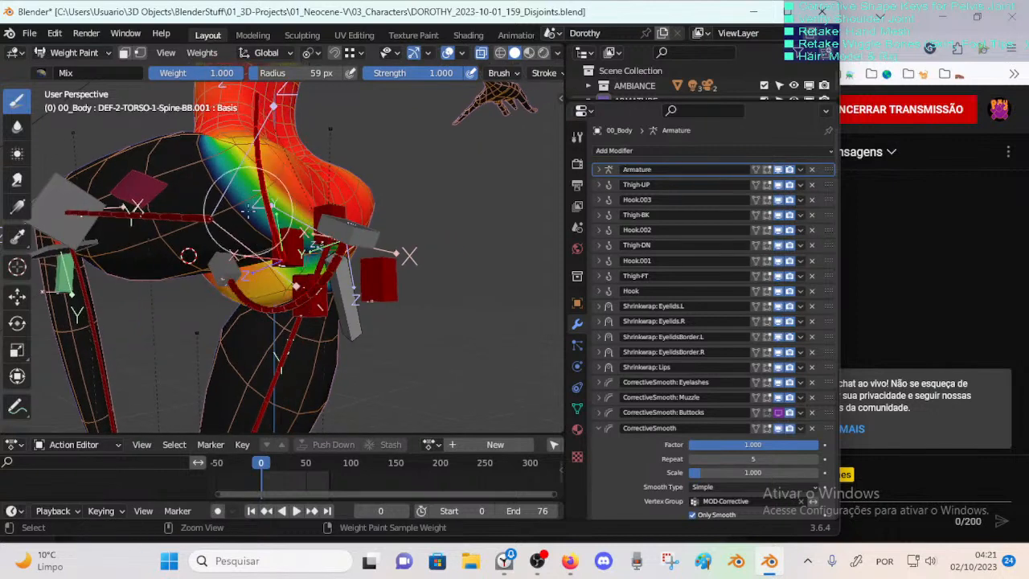
pyautogui.keyDown('ctrl'); pyautogui.click(185, 219); pyautogui.keyUp('ctrl')
pyautogui.keyDown('ctrl'); pyautogui.click(255, 195); pyautogui.keyUp('ctrl')
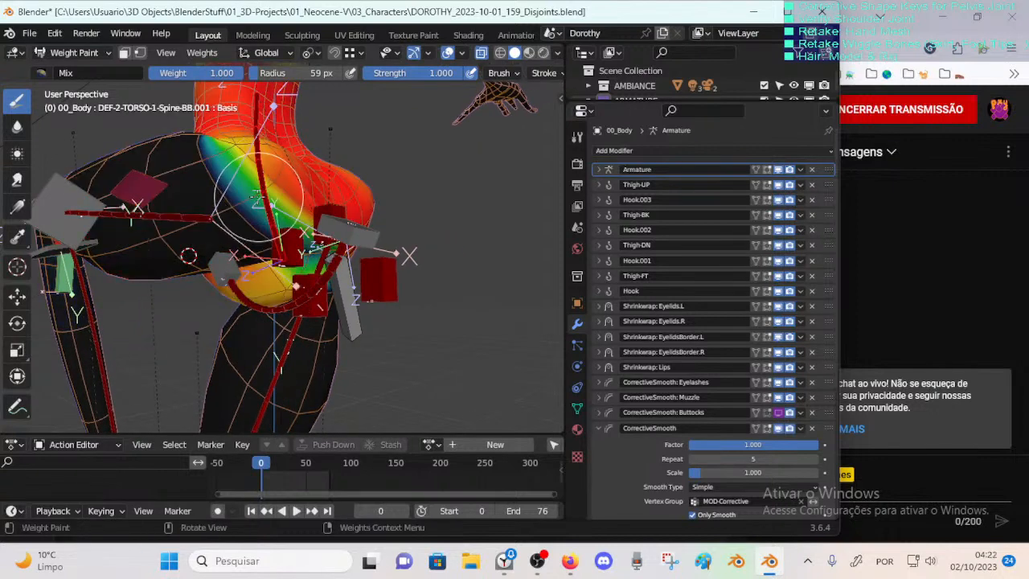
pyautogui.moveTo(212, 207)
pyautogui.mouseDown(button='middle')
pyautogui.moveTo(188, 264)
pyautogui.moveTo(239, 269)
pyautogui.moveTo(314, 245)
pyautogui.moveTo(242, 260)
pyautogui.mouseUp(button='middle')
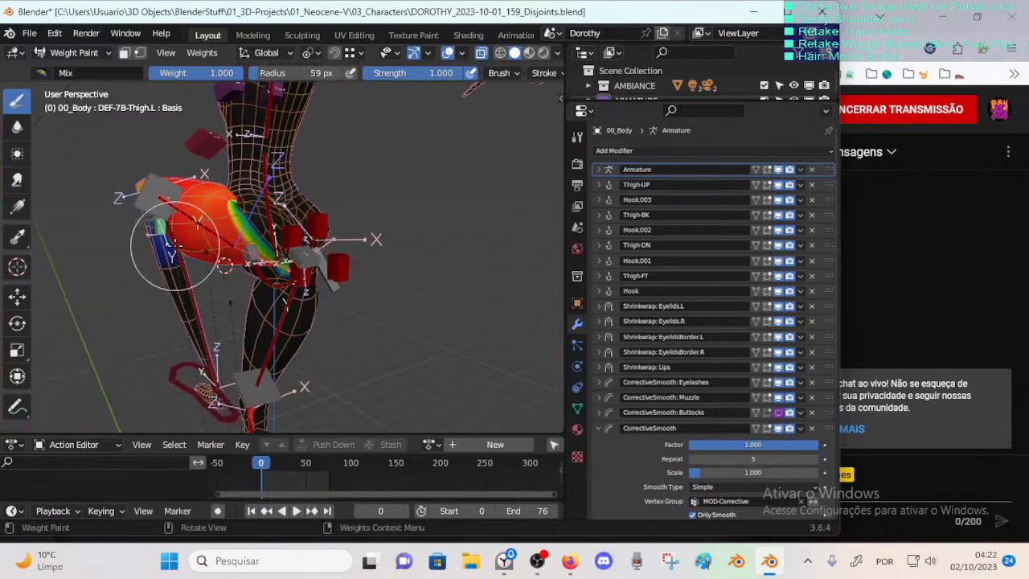
# Step: Move the MTR-Leg.L bone behind the body so the left leg is raised backward with a bent knee
pyautogui.moveTo(175, 241)
pyautogui.mouseDown(button='middle')
pyautogui.moveTo(312, 216)
pyautogui.moveTo(207, 233)
pyautogui.moveTo(276, 160)
pyautogui.mouseUp(button='middle')
pyautogui.moveTo(254, 233)
pyautogui.mouseDown(button='middle')
pyautogui.moveTo(184, 137)
pyautogui.moveTo(195, 218)
pyautogui.moveTo(228, 233)
pyautogui.moveTo(156, 364)
pyautogui.mouseUp(button='middle')
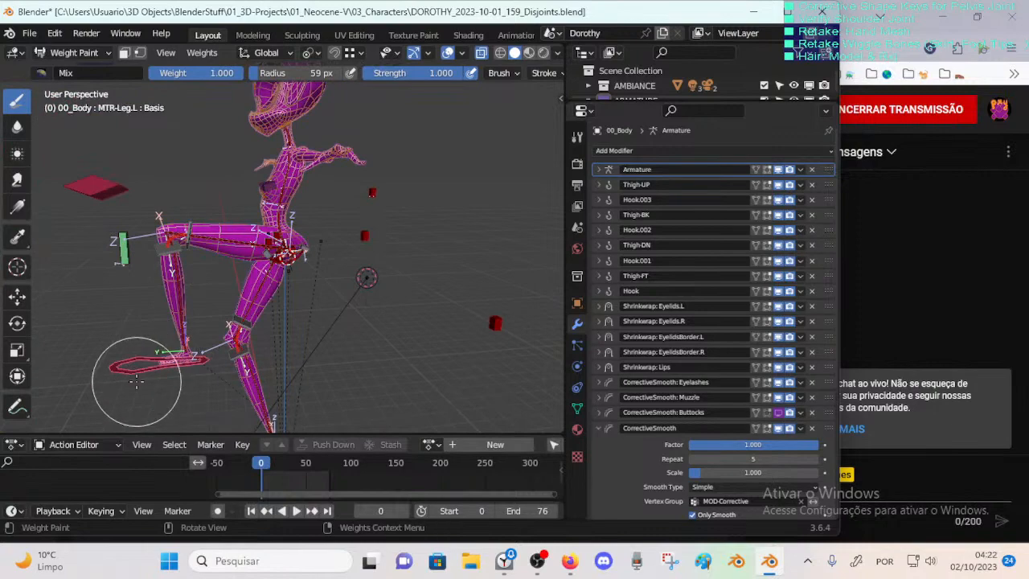
pyautogui.press('g')
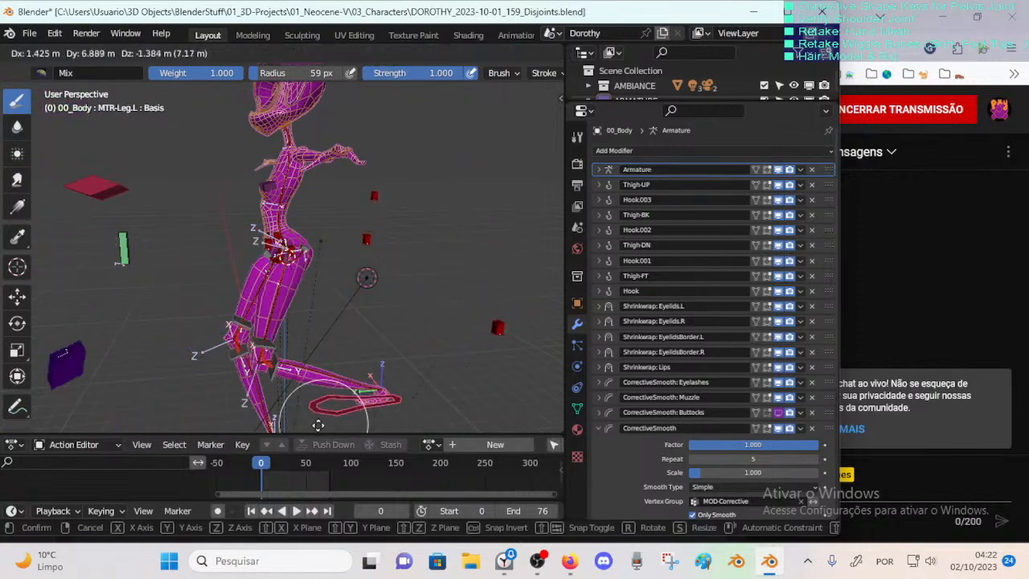
pyautogui.click(433, 283)
pyautogui.moveTo(388, 313); pyautogui.dragTo(497, 301, button='middle')
pyautogui.press('g')
pyautogui.click(471, 250)
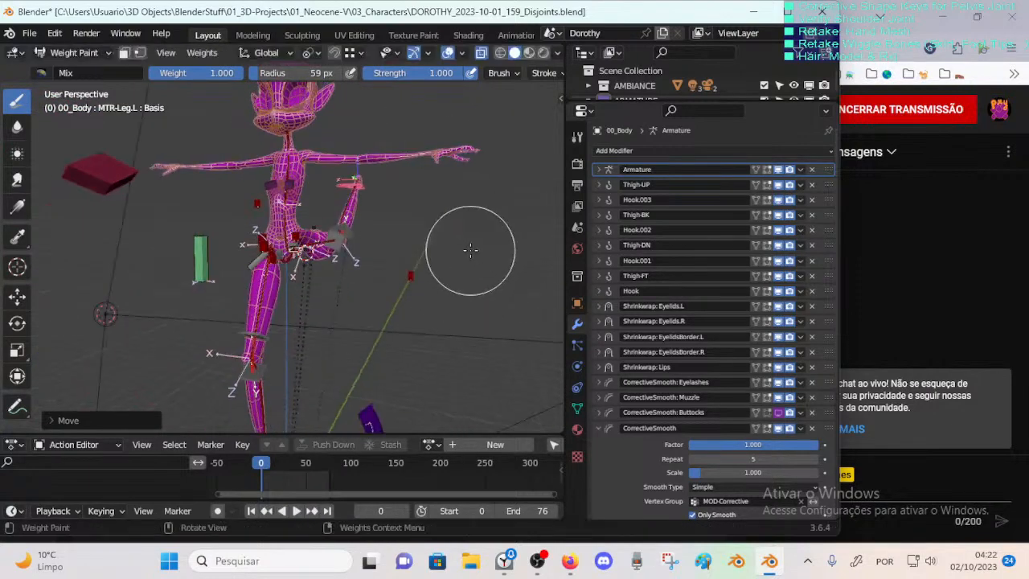
pyautogui.moveTo(471, 251); pyautogui.dragTo(354, 291, button='middle')
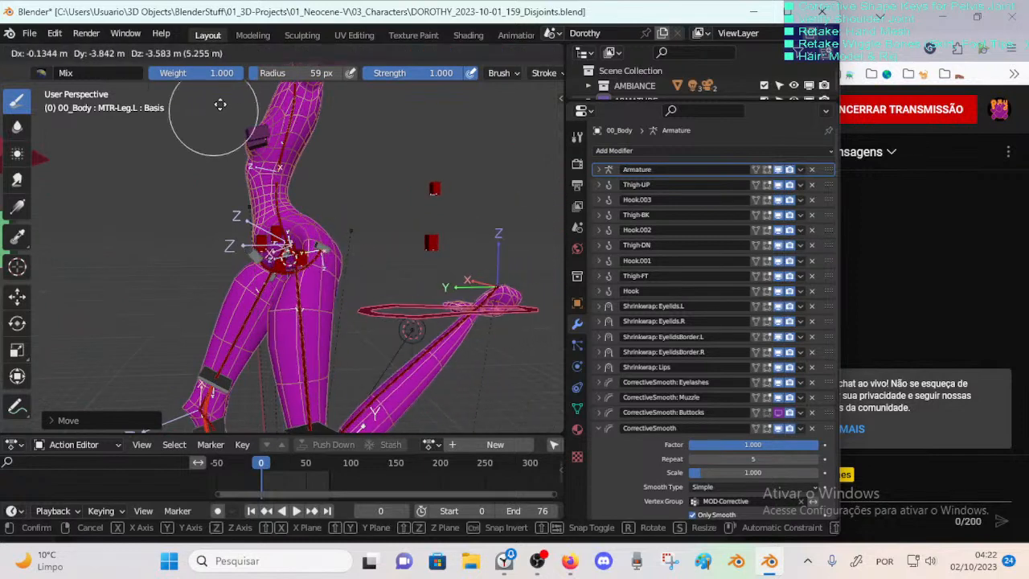
pyautogui.click(366, 333)
pyautogui.moveTo(366, 333); pyautogui.dragTo(362, 344, button='middle')
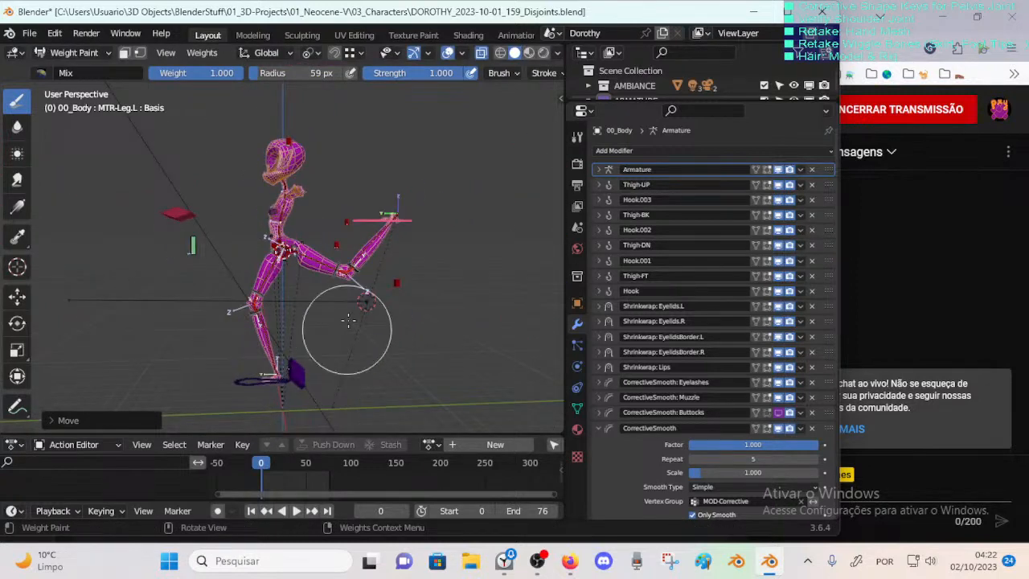
# Step: Select the MOD-Thigh-DN.L hook bone and move it around repeatedly to test its pull on the backward-raised thigh
pyautogui.moveTo(410, 282); pyautogui.dragTo(426, 299, button='middle')
pyautogui.click(426, 299)
pyautogui.press('g')
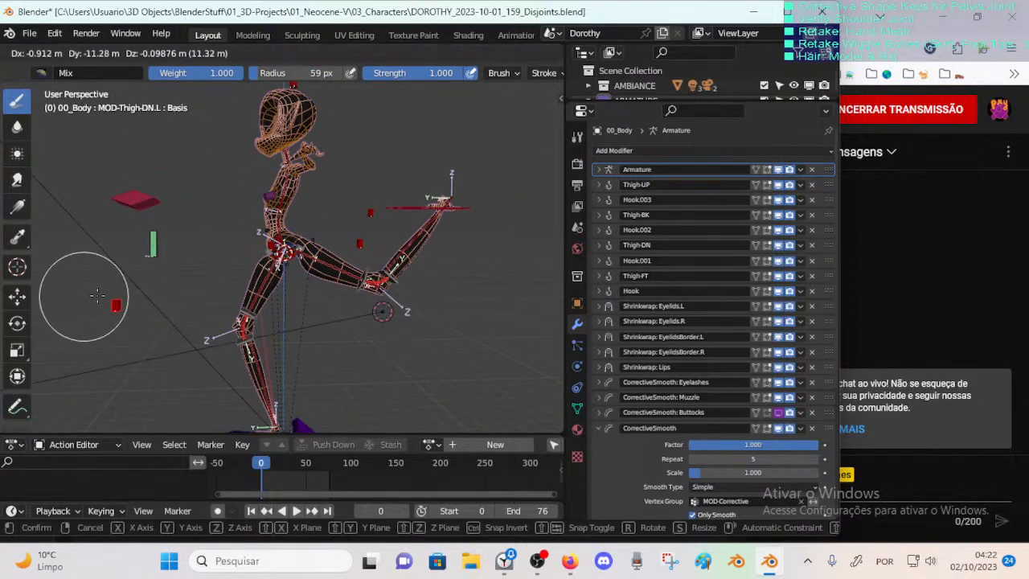
pyautogui.click(97, 296)
pyautogui.moveTo(97, 296); pyautogui.dragTo(382, 302, button='middle')
pyautogui.press('g')
pyautogui.click(408, 394)
pyautogui.moveTo(408, 395); pyautogui.dragTo(346, 338, button='middle')
pyautogui.press('g')
pyautogui.click(399, 210)
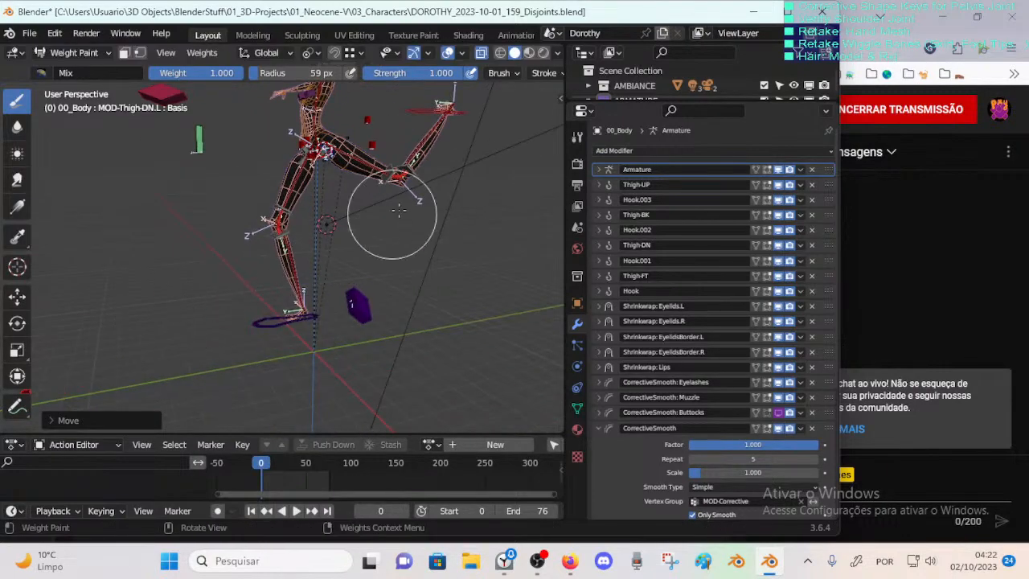
pyautogui.press('g')
pyautogui.click(322, 280)
pyautogui.scroll(4, 391, 195)
pyautogui.moveTo(391, 196); pyautogui.dragTo(345, 289, button='middle')
pyautogui.press('g')
pyautogui.click(456, 404)
pyautogui.scroll(-4, 437, 351)
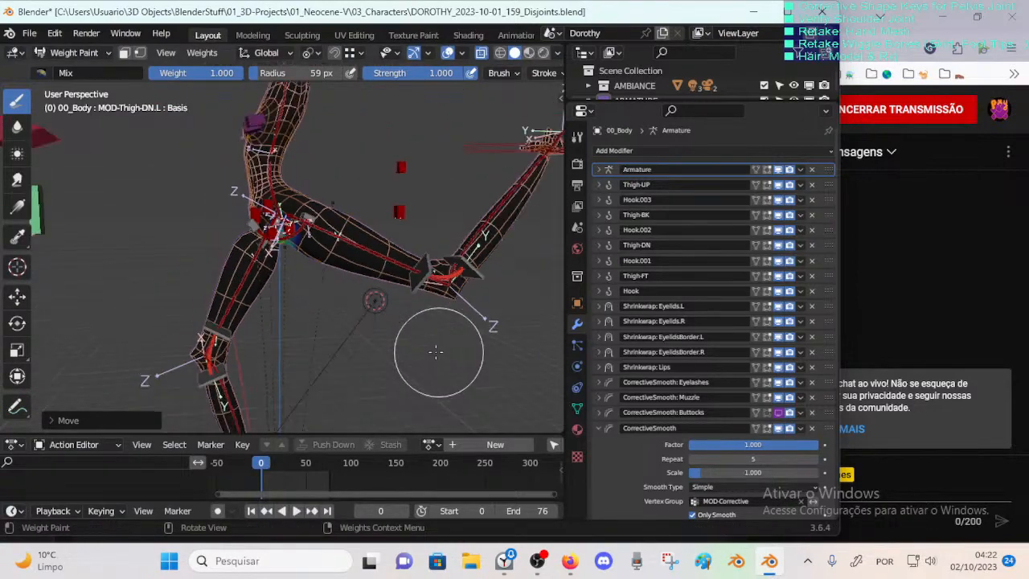
pyautogui.moveTo(436, 352); pyautogui.dragTo(322, 368, button='middle')
pyautogui.press('g')
pyautogui.click(368, 213)
# Step: Keep moving the MOD-Thigh-DN.L hook bone in different directions to test its pull on the underside of the backward-raised thigh
pyautogui.scroll(4, 367, 214)
pyautogui.moveTo(368, 214); pyautogui.dragTo(391, 300, button='middle')
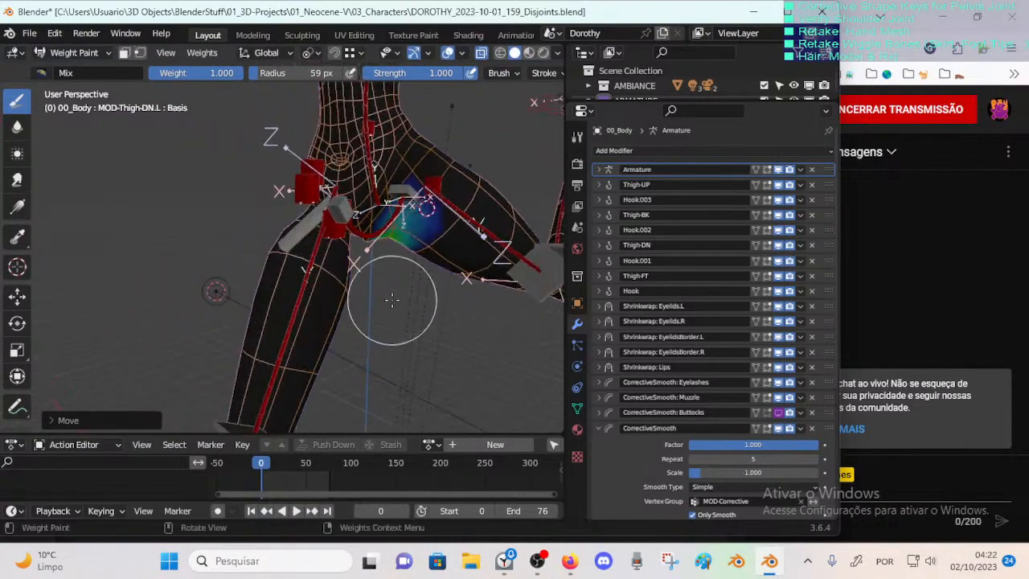
pyautogui.press('g')
pyautogui.click(322, 271)
pyautogui.moveTo(321, 272); pyautogui.dragTo(367, 287, button='middle')
pyautogui.press('g')
pyautogui.click(470, 251)
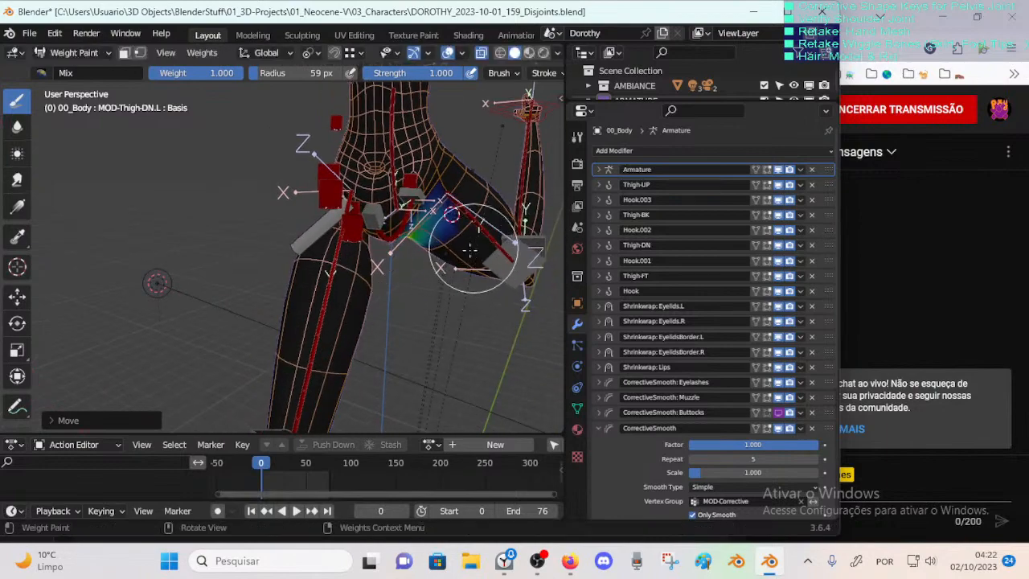
pyautogui.moveTo(470, 250); pyautogui.dragTo(400, 215, button='middle')
pyautogui.press('g')
pyautogui.click(431, 312)
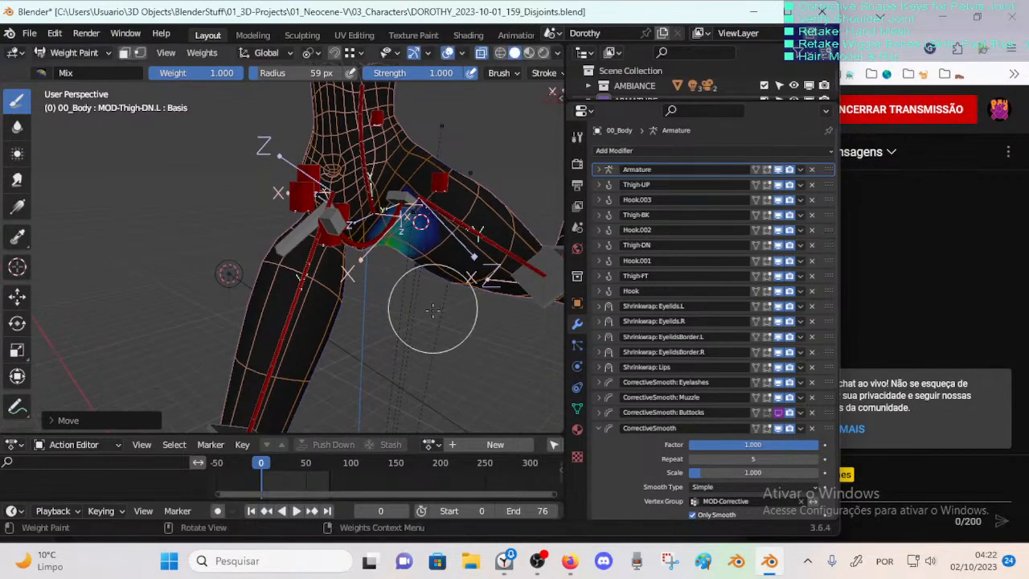
pyautogui.moveTo(432, 310); pyautogui.dragTo(424, 311, button='middle')
pyautogui.press('g')
pyautogui.click(503, 232)
pyautogui.moveTo(504, 233); pyautogui.dragTo(435, 286, button='middle')
pyautogui.press('g')
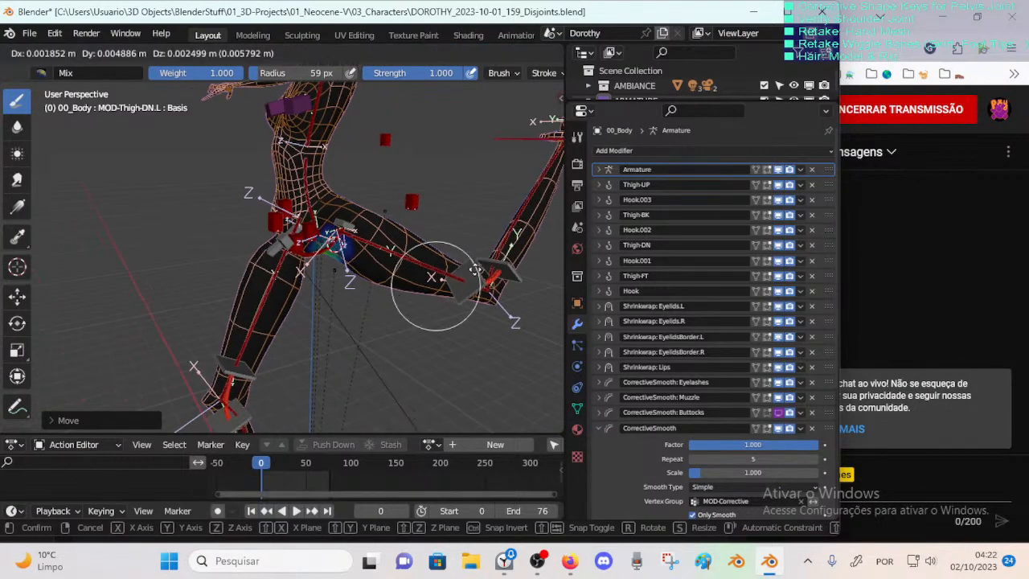
pyautogui.click(344, 366)
pyautogui.moveTo(344, 366); pyautogui.dragTo(308, 297, button='middle')
pyautogui.scroll(4, 292, 302)
pyautogui.press('g')
pyautogui.click(314, 324)
pyautogui.scroll(-4, 314, 323)
pyautogui.scroll(4, 308, 297)
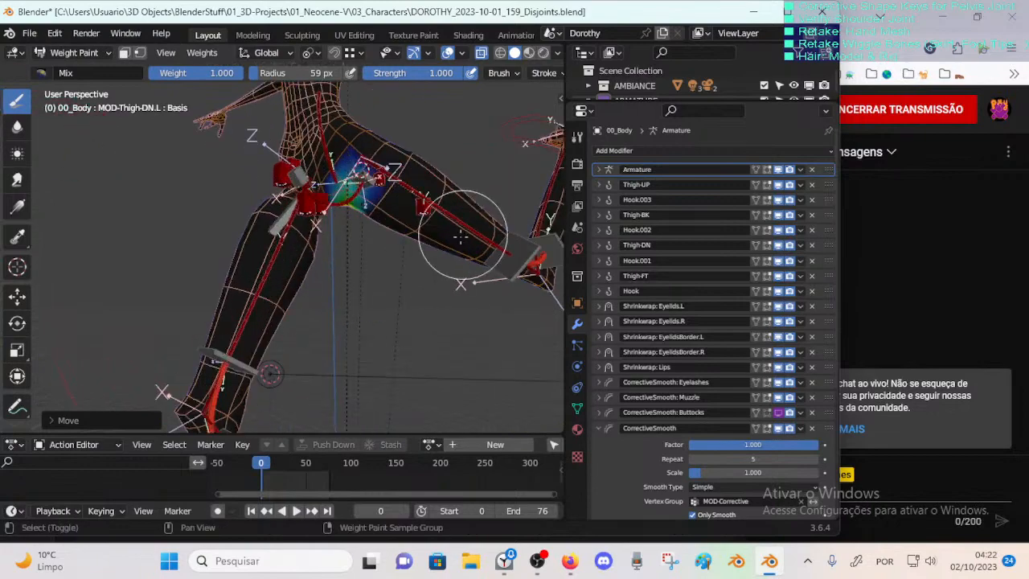
# Step: Examine the raised thigh's underside and pelvis from several angles, and undo the last pose change
pyautogui.moveTo(461, 234); pyautogui.dragTo(303, 324, button='middle')
pyautogui.scroll(1, 364, 303)
pyautogui.scroll(1, 361, 303)
pyautogui.scroll(-1, 285, 301)
pyautogui.moveTo(235, 297)
pyautogui.mouseDown(button='middle')
pyautogui.moveTo(297, 354)
pyautogui.moveTo(322, 346)
pyautogui.moveTo(326, 297)
pyautogui.moveTo(362, 320)
pyautogui.moveTo(379, 305)
pyautogui.moveTo(374, 285)
pyautogui.mouseUp(button='middle')
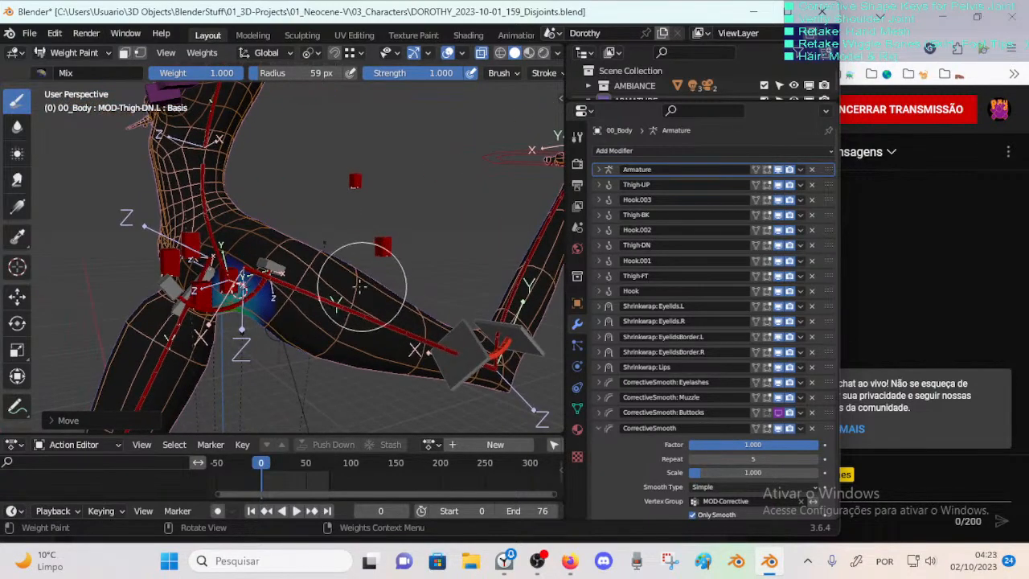
pyautogui.moveTo(233, 298); pyautogui.dragTo(361, 266, button='middle')
pyautogui.hotkey('ctrl', 'z')
# Step: Move the MOD-Thigh-BK.L hook bone repeatedly to test its pull on the buttock and back of the thigh
pyautogui.moveTo(404, 231); pyautogui.dragTo(202, 281, button='middle')
pyautogui.press('g')
pyautogui.click(276, 161)
pyautogui.moveTo(222, 202); pyautogui.dragTo(372, 227, button='middle')
pyautogui.moveTo(410, 135); pyautogui.dragTo(218, 205, button='middle')
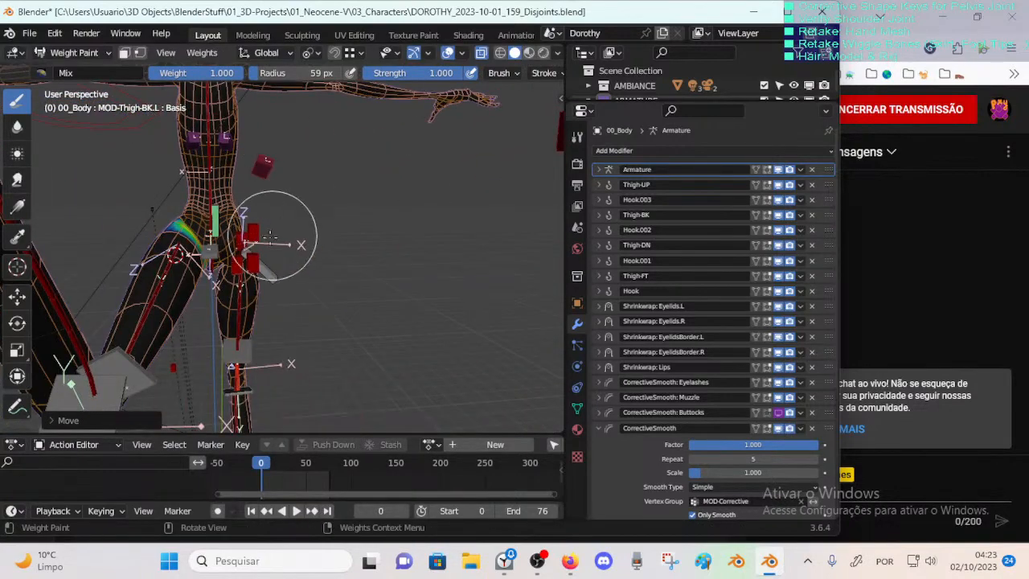
pyautogui.moveTo(271, 236); pyautogui.dragTo(238, 246, button='middle')
pyautogui.press('g')
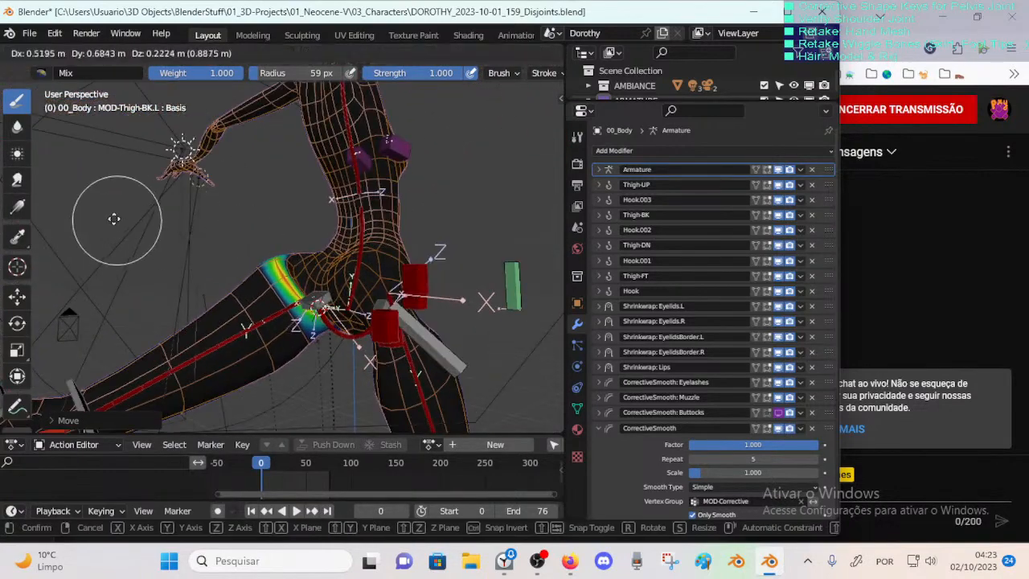
pyautogui.click(111, 226)
pyautogui.press('g')
pyautogui.moveTo(111, 226); pyautogui.dragTo(261, 292, button='middle')
pyautogui.click(210, 281)
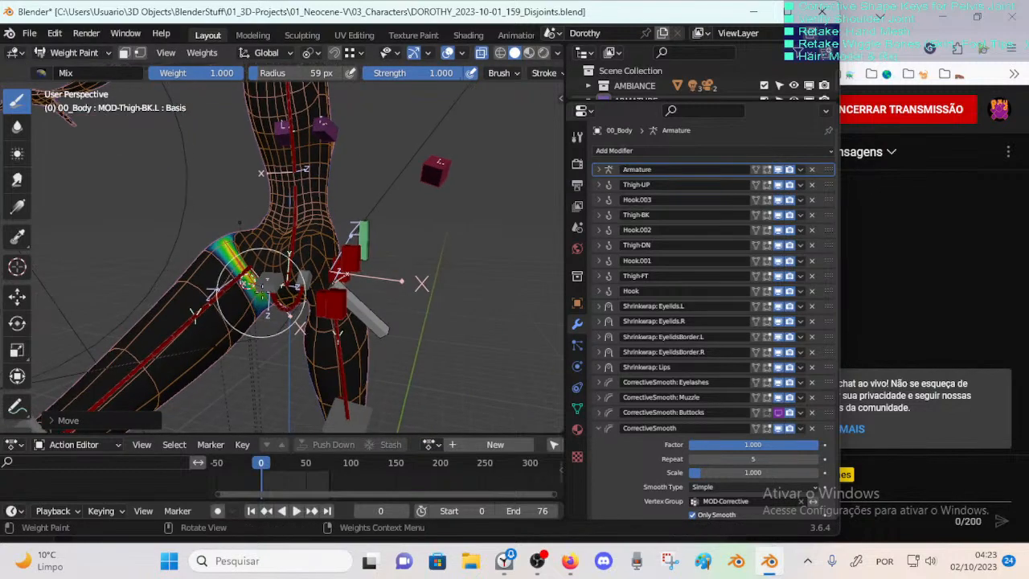
# Step: Select the MOD-Thigh-FT.L hook bone and move it around to test its effect on the backward-raised left leg
pyautogui.scroll(-6, 261, 291)
pyautogui.moveTo(281, 330); pyautogui.dragTo(390, 308, button='middle')
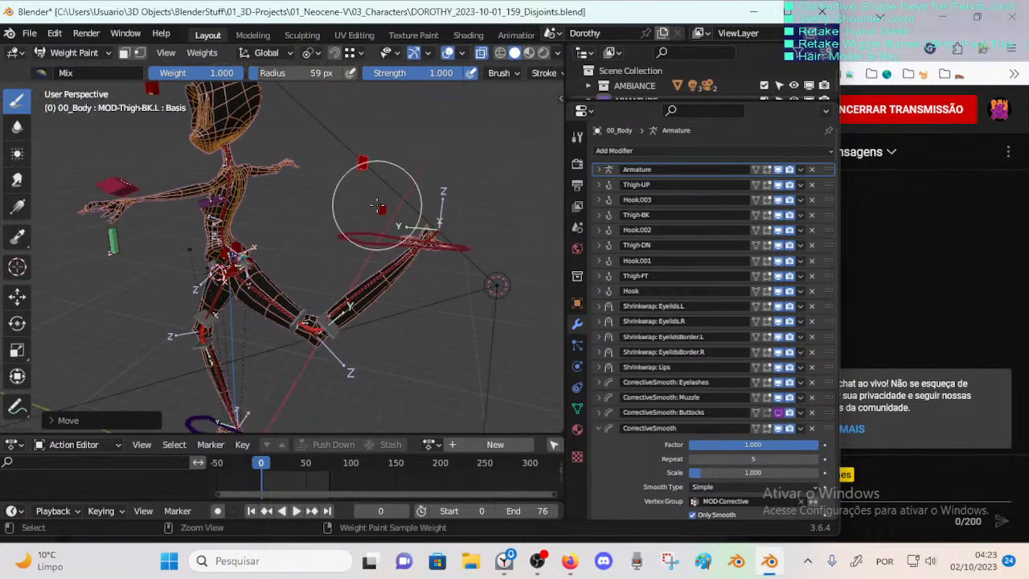
pyautogui.keyDown('ctrl'); pyautogui.click(378, 206); pyautogui.keyUp('ctrl')
pyautogui.press('g')
pyautogui.click(258, 189)
pyautogui.moveTo(262, 211); pyautogui.dragTo(354, 221, button='middle')
pyautogui.press('g')
pyautogui.click(282, 257)
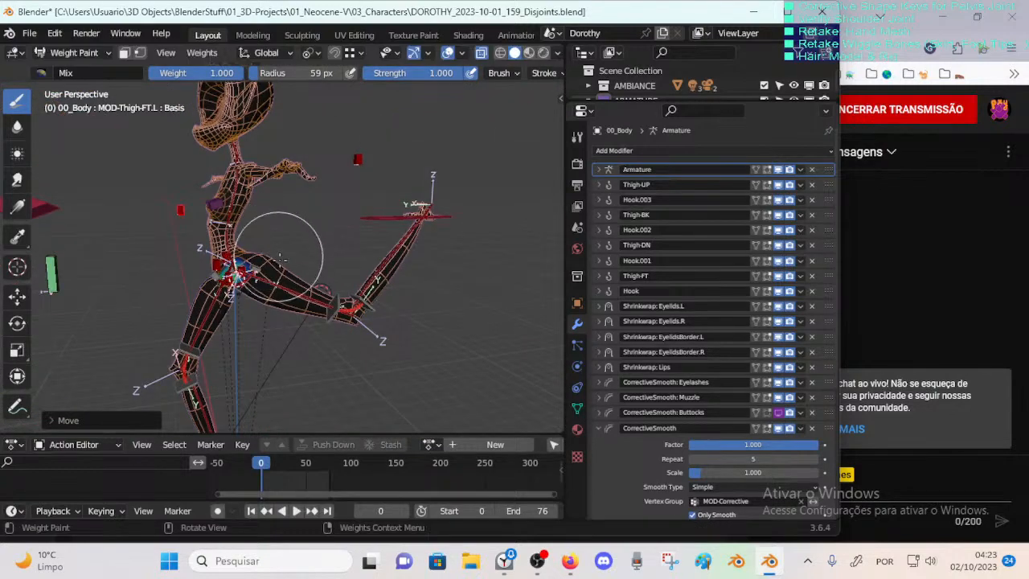
pyautogui.scroll(3, 280, 257)
pyautogui.press('g')
pyautogui.click(326, 300)
pyautogui.moveTo(327, 301); pyautogui.dragTo(255, 232, button='middle')
pyautogui.press('g')
pyautogui.click(441, 250)
# Step: Reselect the MOD-Thigh-BK.L hook bone and reposition it to test the buttock crease of the backward-raised leg
pyautogui.keyDown('ctrl'); pyautogui.click(380, 140); pyautogui.keyUp('ctrl')
pyautogui.press('g')
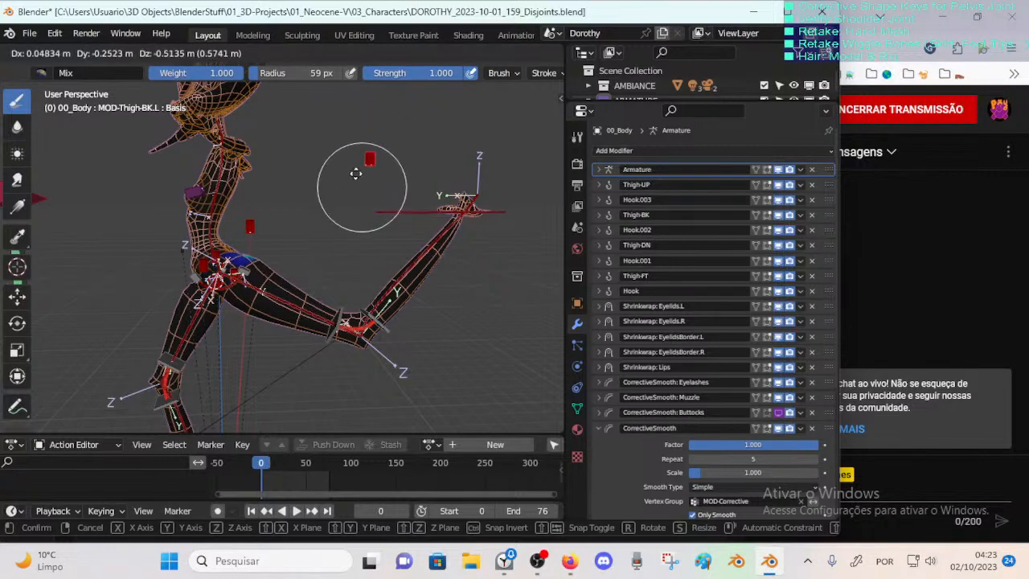
pyautogui.click(289, 172)
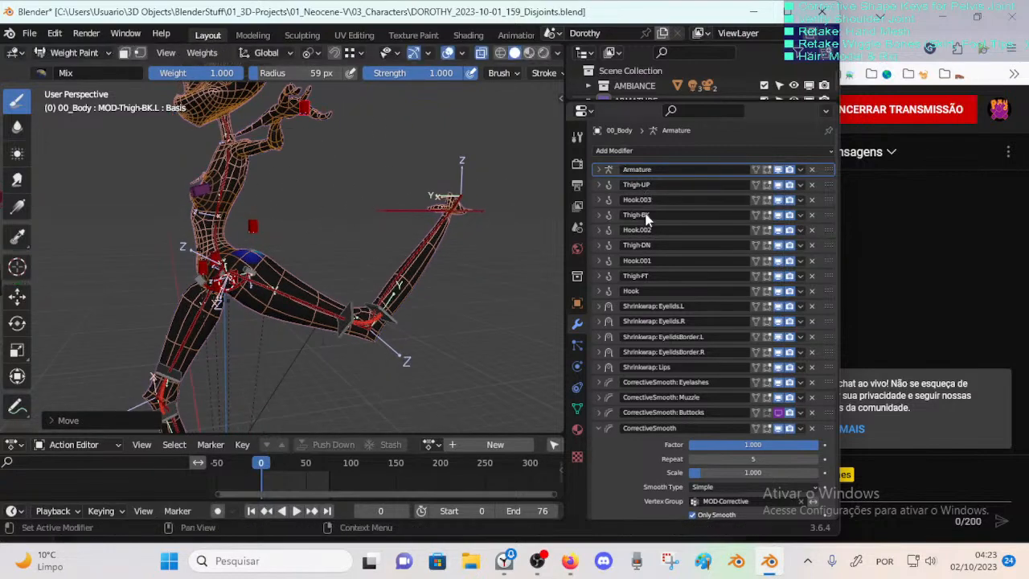
pyautogui.moveTo(250, 178); pyautogui.dragTo(365, 202, button='middle')
pyautogui.scroll(3, 326, 268)
pyautogui.moveTo(326, 268); pyautogui.dragTo(253, 255, button='middle')
pyautogui.press('g')
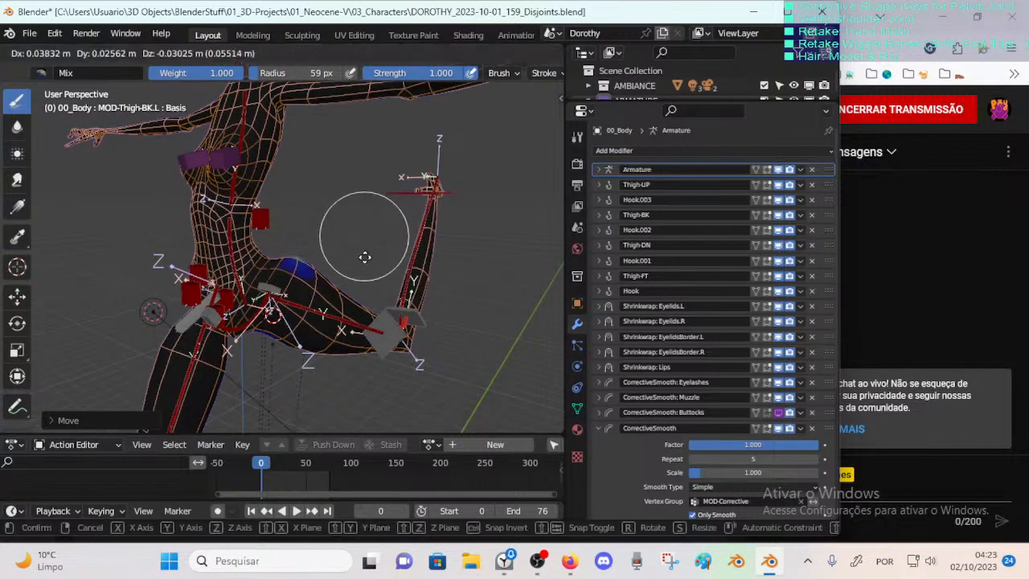
pyautogui.click(369, 263)
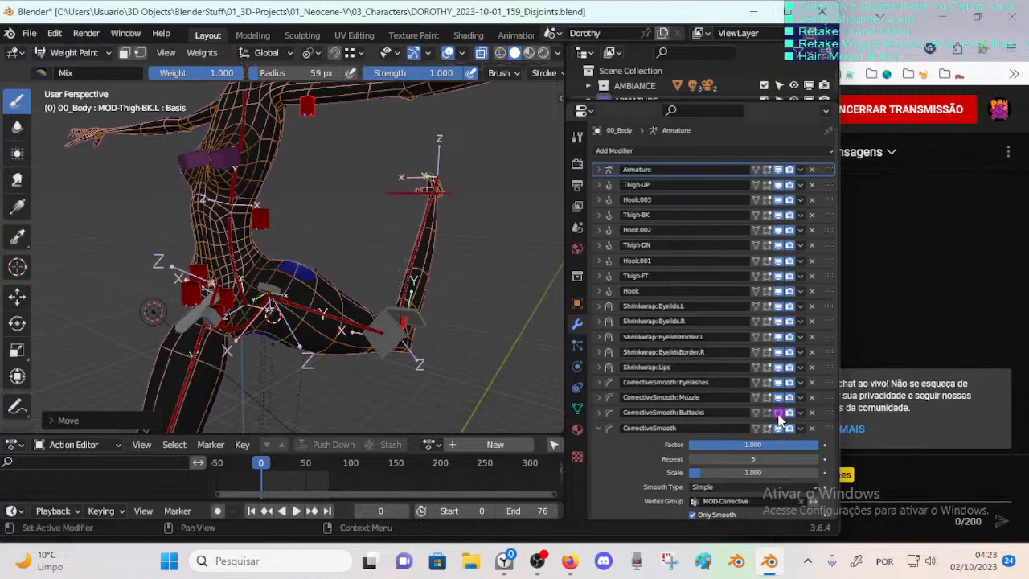
# Step: Show the settings of the CorrectiveSmooth: Buttocks modifier on 00_Body
pyautogui.click(604, 414)
pyautogui.scroll(-3, 661, 420)
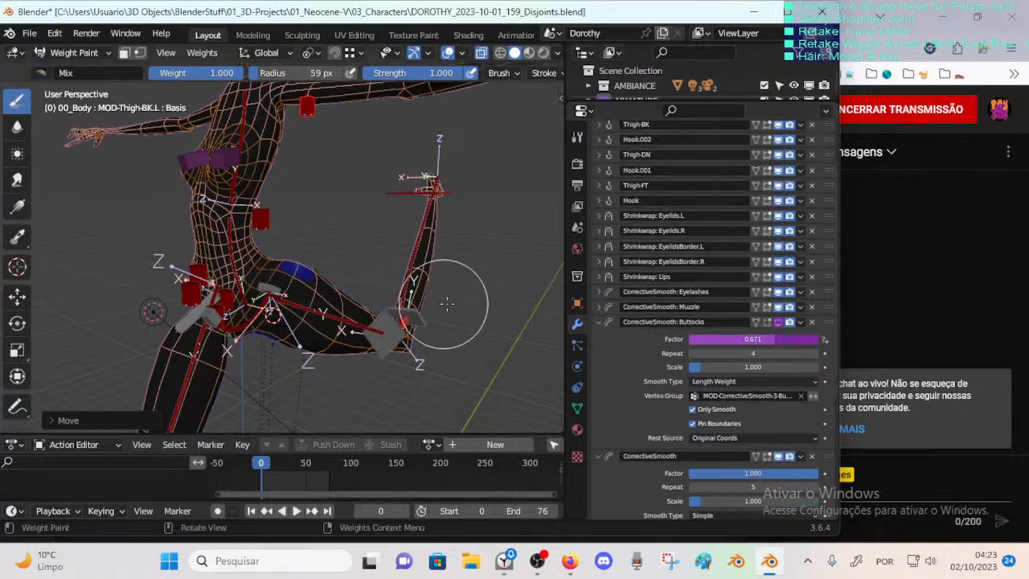
pyautogui.moveTo(334, 277)
pyautogui.mouseDown(button='middle')
pyautogui.moveTo(171, 272)
pyautogui.moveTo(310, 253)
pyautogui.moveTo(129, 271)
pyautogui.moveTo(229, 288)
pyautogui.moveTo(129, 281)
pyautogui.mouseUp(button='middle')
# Step: Toggle the viewport display of the CorrectiveSmooth modifier off and on to compare the buttock and hip deformation
pyautogui.click(779, 459)
pyautogui.click(779, 459)
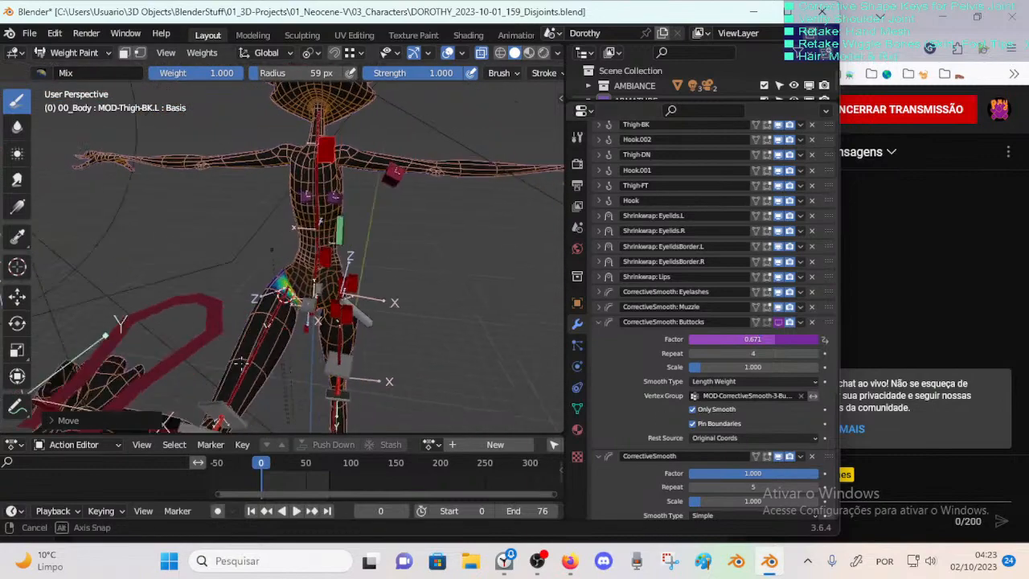
pyautogui.scroll(2, 241, 242)
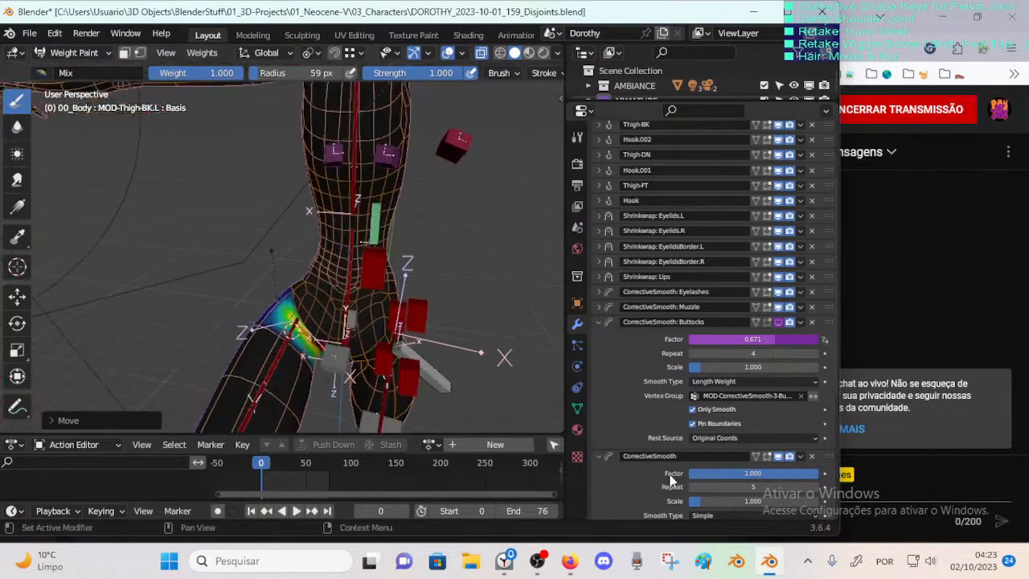
pyautogui.click(779, 459)
pyautogui.click(780, 459)
pyautogui.moveTo(337, 337); pyautogui.dragTo(266, 337, button='middle')
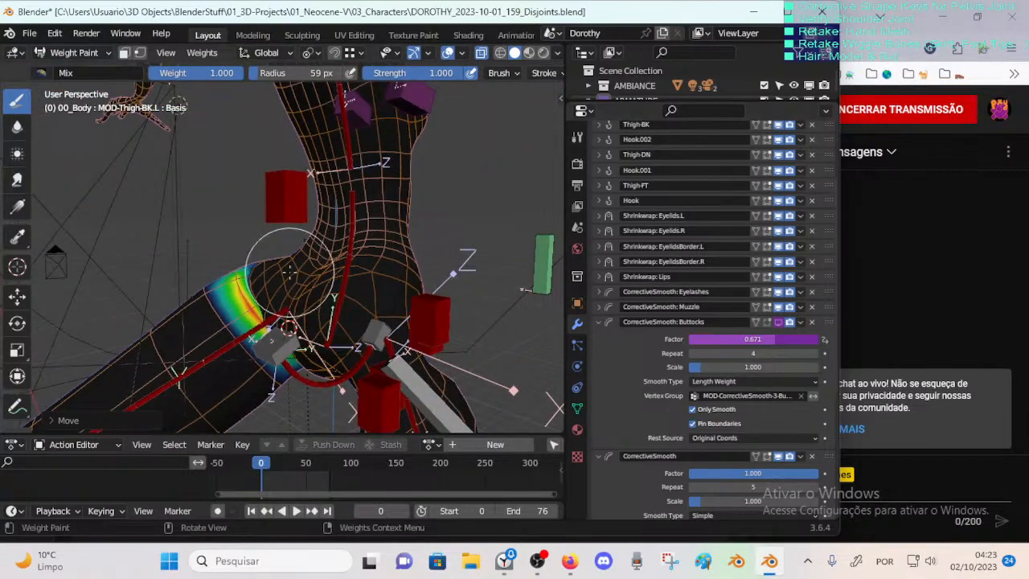
pyautogui.moveTo(289, 271); pyautogui.dragTo(375, 280, button='middle')
# Step: Select the MTR-Leg.L bone, then rotate and move it to lower the left leg with the knee bent
pyautogui.keyDown('ctrl'); pyautogui.click(430, 232); pyautogui.keyUp('ctrl')
pyautogui.press('r')
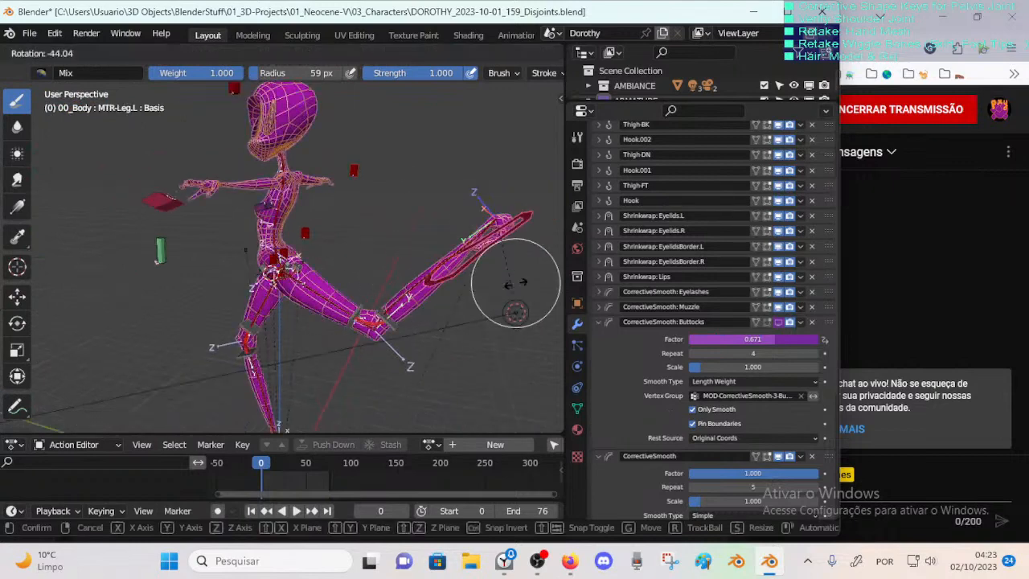
pyautogui.click(521, 245)
pyautogui.press('g')
pyautogui.click(310, 396)
pyautogui.moveTo(344, 343); pyautogui.dragTo(375, 235, button='middle')
pyautogui.press('r')
pyautogui.press('x')
pyautogui.click(354, 381)
pyautogui.press('r')
pyautogui.click(381, 288)
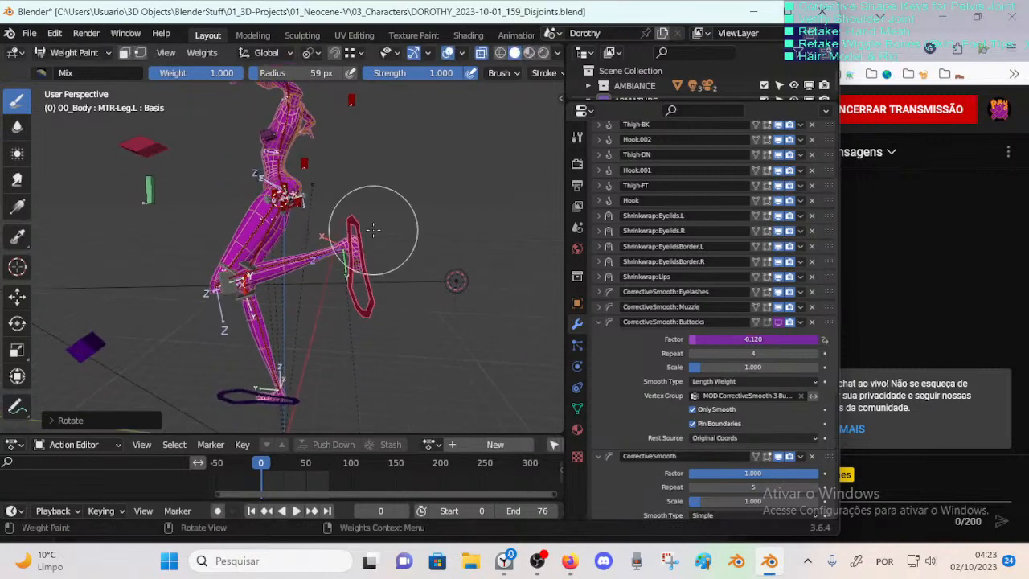
# Step: Move the MTR-Leg.L bone in front of the body and rotate it so the left foot sits roughly level
pyautogui.press('g')
pyautogui.click(162, 346)
pyautogui.press('r')
pyautogui.press('x')
pyautogui.click(252, 390)
pyautogui.press('r')
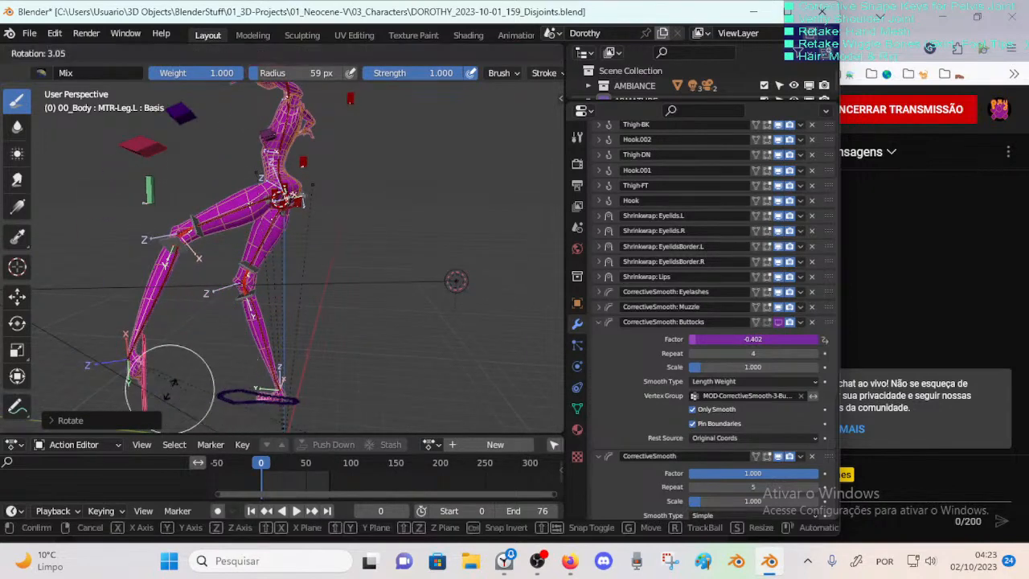
pyautogui.click(97, 356)
pyautogui.press('r')
pyautogui.click(100, 396)
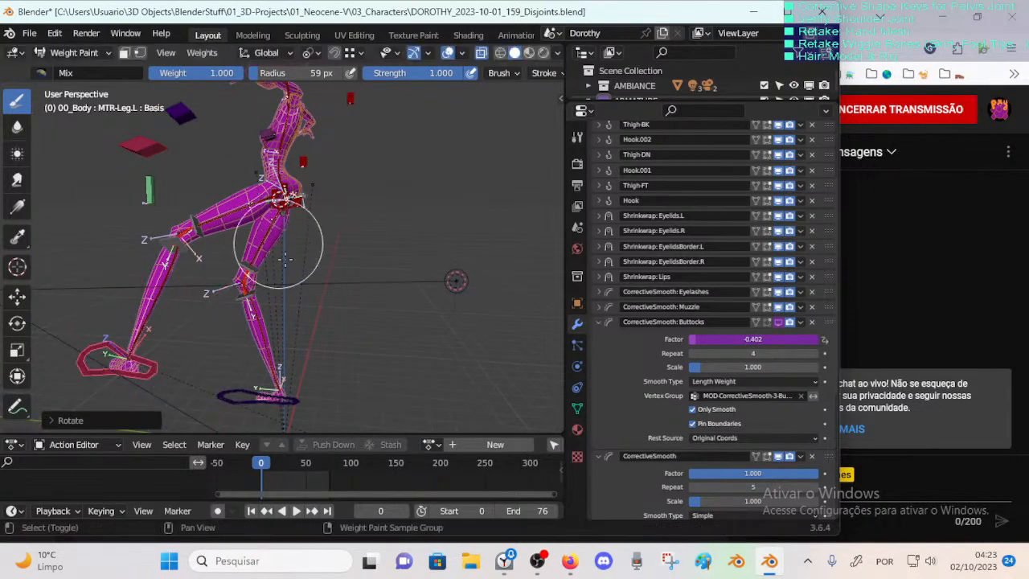
# Step: Select the MOD-Thigh-FT.L hook bone and move it to test the front of the forward-raised thigh
pyautogui.moveTo(103, 394); pyautogui.dragTo(245, 329, button='middle')
pyautogui.keyDown('ctrl'); pyautogui.click(339, 213); pyautogui.keyUp('ctrl')
pyautogui.press('g')
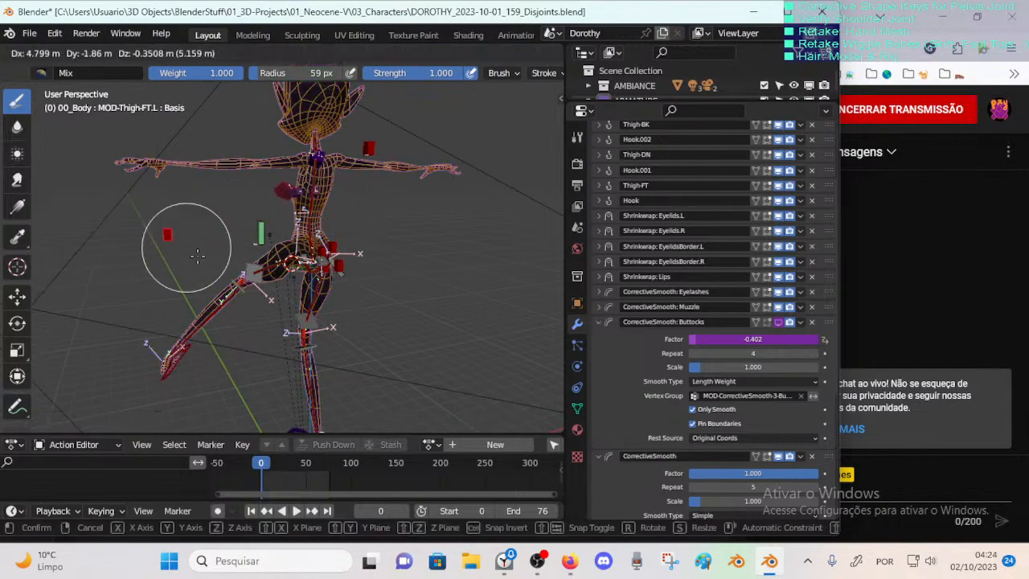
pyautogui.click(197, 256)
pyautogui.moveTo(197, 255); pyautogui.dragTo(345, 287, button='middle')
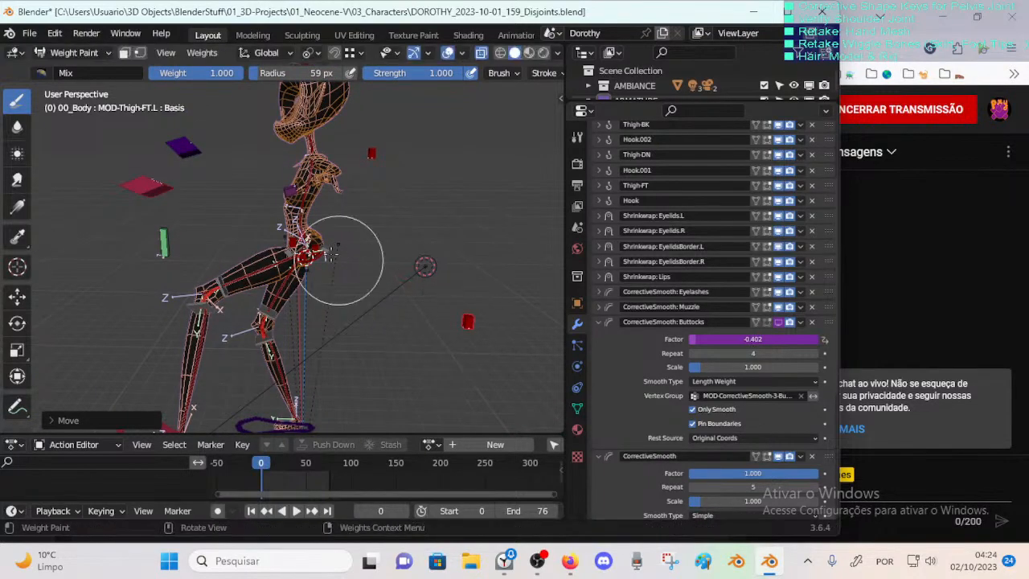
# Step: Select the MOD-Thigh-BK.L hook bone and move it repeatedly to test its pull with the left leg forward
pyautogui.keyDown('ctrl'); pyautogui.click(294, 241); pyautogui.keyUp('ctrl')
pyautogui.press('g')
pyautogui.click(197, 191)
pyautogui.moveTo(197, 191); pyautogui.dragTo(372, 194, button='middle')
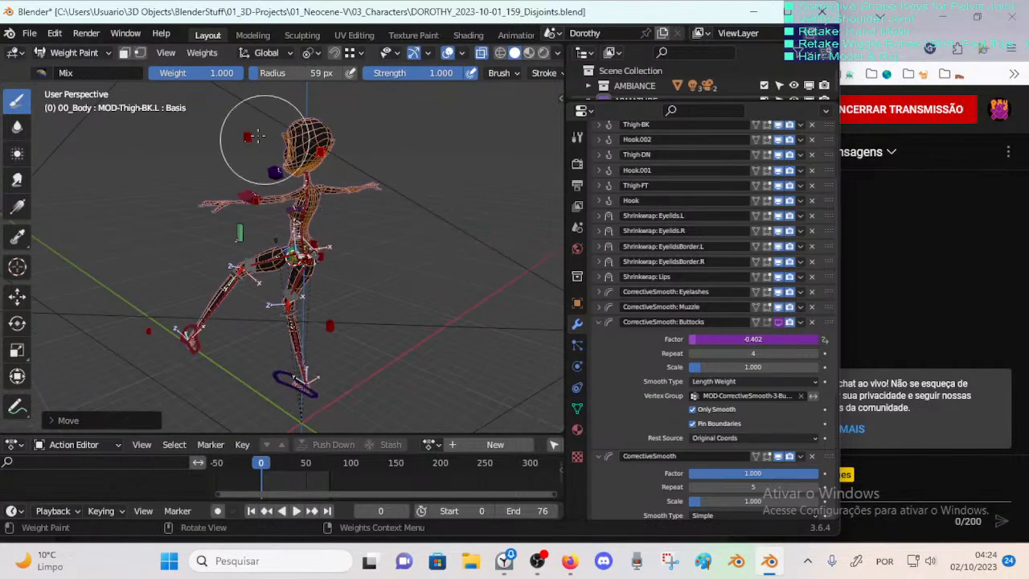
pyautogui.press('g')
pyautogui.click(128, 129)
pyautogui.moveTo(128, 129); pyautogui.dragTo(265, 201, button='middle')
pyautogui.press('g')
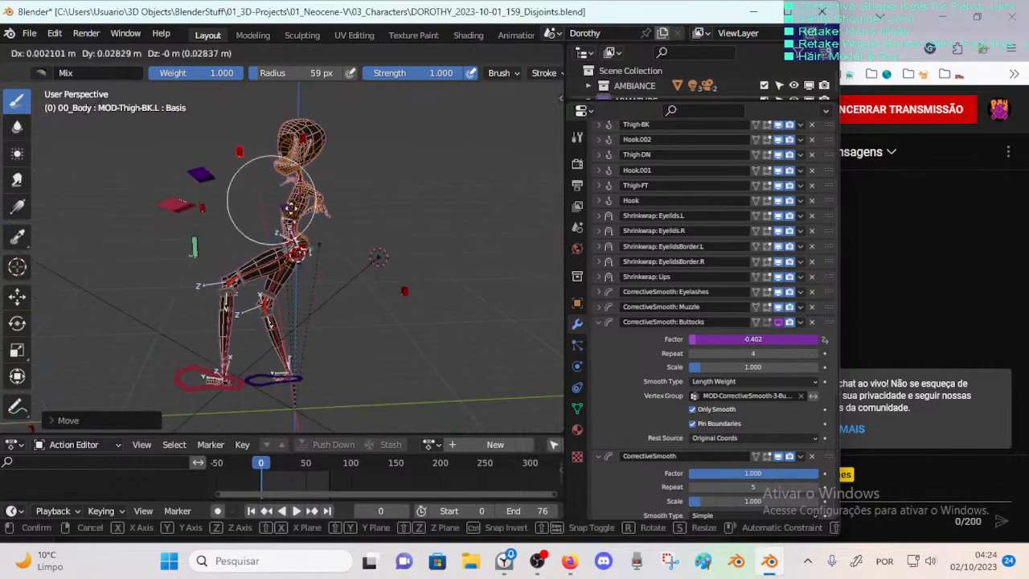
pyautogui.click(273, 213)
# Step: Move the MTR-Leg.L bone back behind the body to extend the left leg backward
pyautogui.moveTo(404, 289)
pyautogui.mouseDown(button='middle')
pyautogui.moveTo(287, 379)
pyautogui.moveTo(266, 266)
pyautogui.moveTo(300, 311)
pyautogui.mouseUp(button='middle')
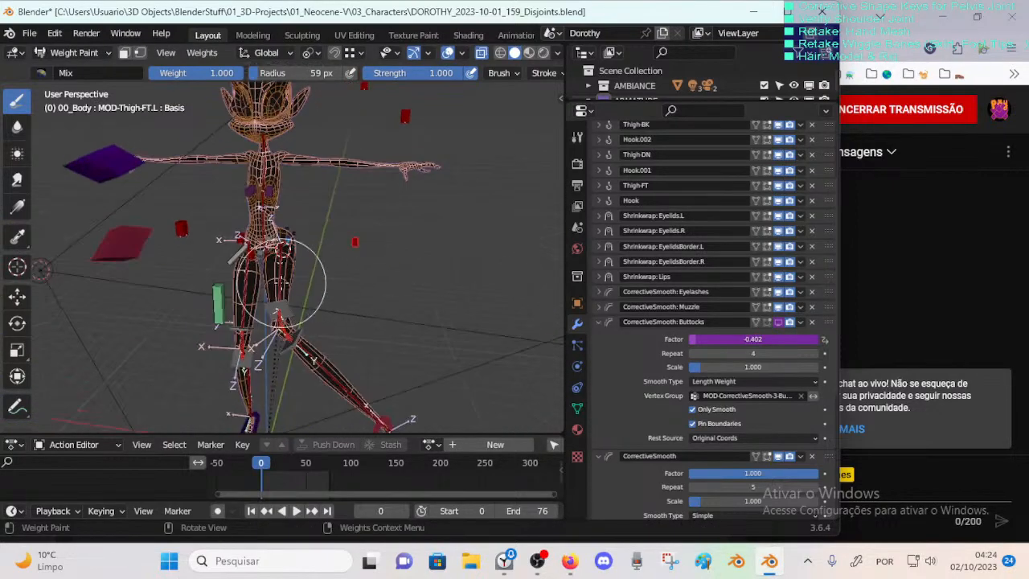
pyautogui.moveTo(346, 245); pyautogui.dragTo(330, 281, button='middle')
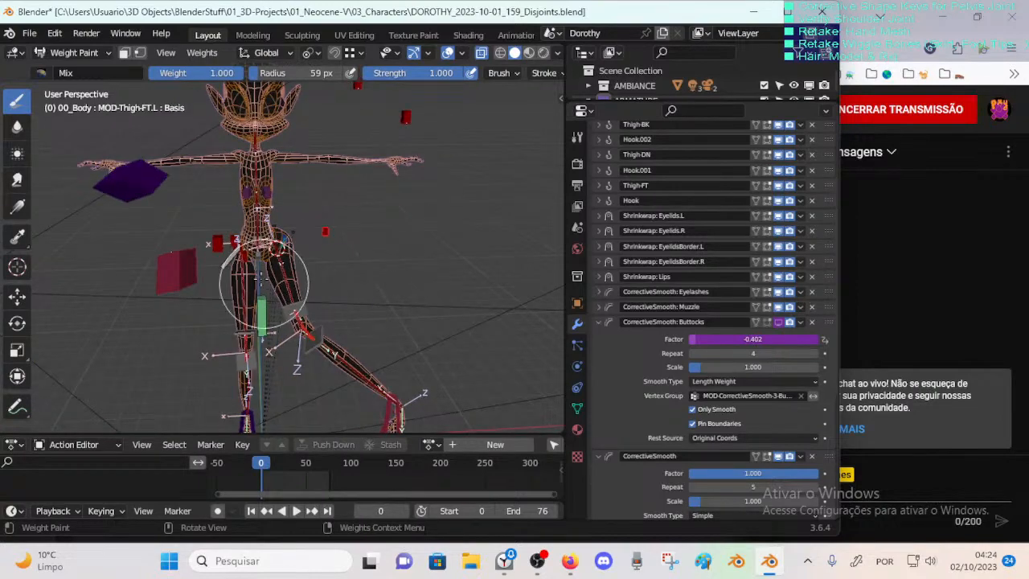
pyautogui.moveTo(260, 279)
pyautogui.mouseDown(button='middle')
pyautogui.moveTo(156, 303)
pyautogui.moveTo(329, 287)
pyautogui.moveTo(298, 278)
pyautogui.moveTo(308, 283)
pyautogui.mouseUp(button='middle')
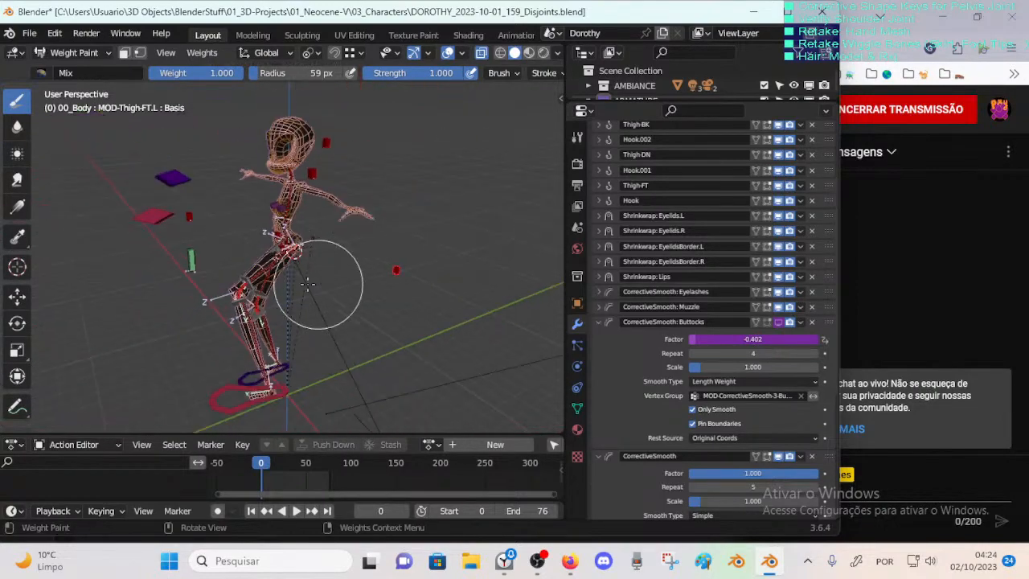
pyautogui.press('g')
pyautogui.click(410, 335)
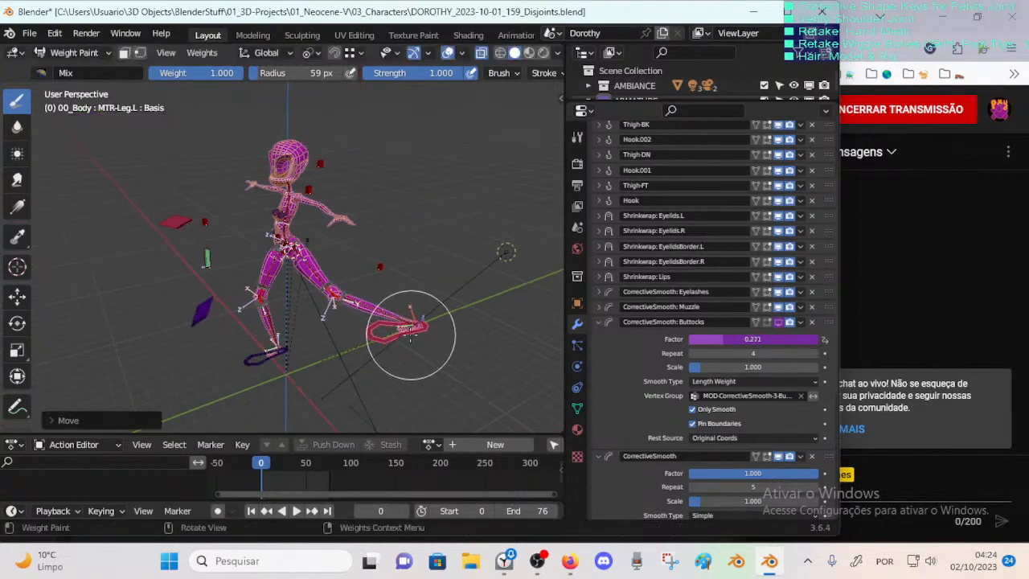
pyautogui.press('g')
pyautogui.click(314, 329)
pyautogui.moveTo(314, 329); pyautogui.dragTo(197, 324, button='middle')
pyautogui.press('g')
pyautogui.click(364, 344)
# Step: Select the MOD-Thigh-FT.L hook bone and move it repeatedly to test its pull on the left thigh extended backward
pyautogui.keyDown('ctrl'); pyautogui.click(365, 303); pyautogui.keyUp('ctrl')
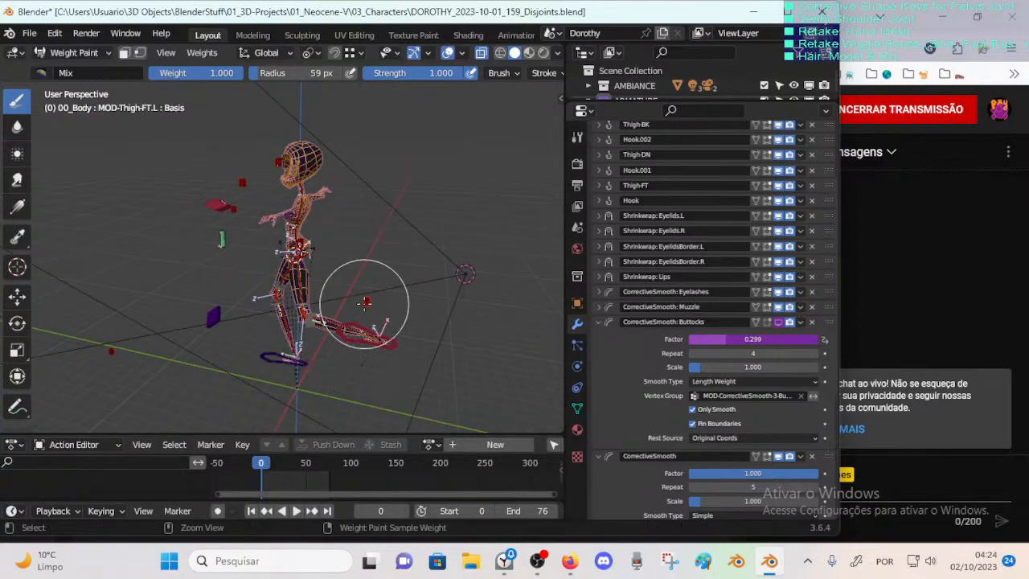
pyautogui.scroll(5, 287, 288)
pyautogui.press('g')
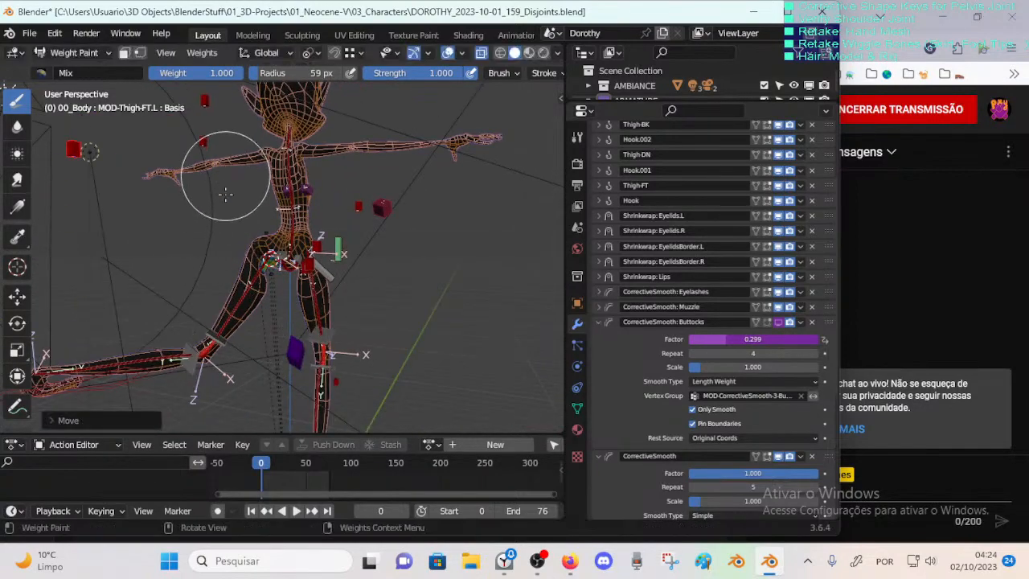
pyautogui.click(345, 319)
pyautogui.moveTo(252, 302); pyautogui.dragTo(355, 364, button='middle')
pyautogui.scroll(3, 355, 364)
pyautogui.press('g')
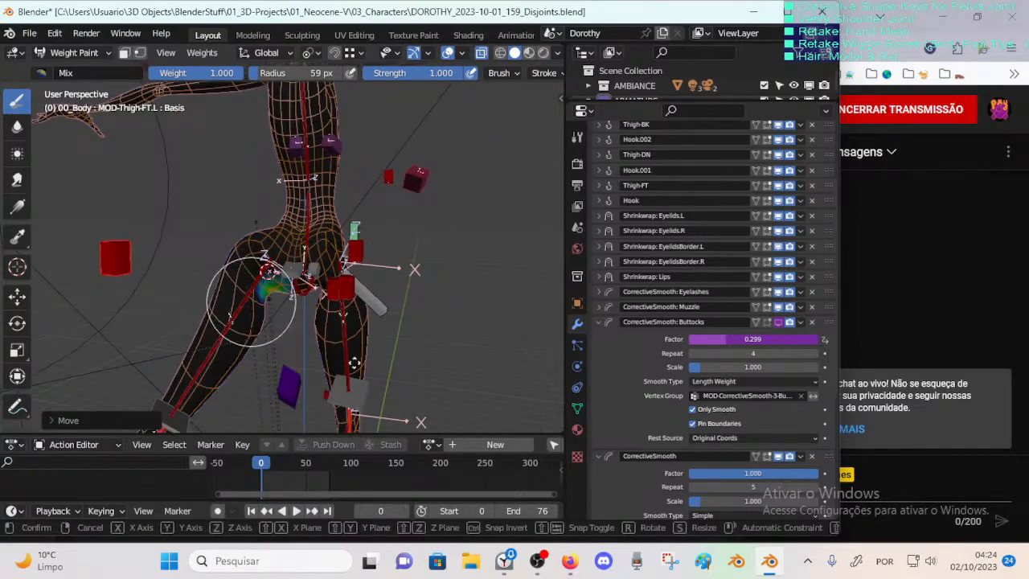
pyautogui.click(387, 379)
pyautogui.press('g')
pyautogui.click(337, 342)
pyautogui.scroll(-1, 294, 315)
pyautogui.scroll(-1, 294, 314)
pyautogui.press('g')
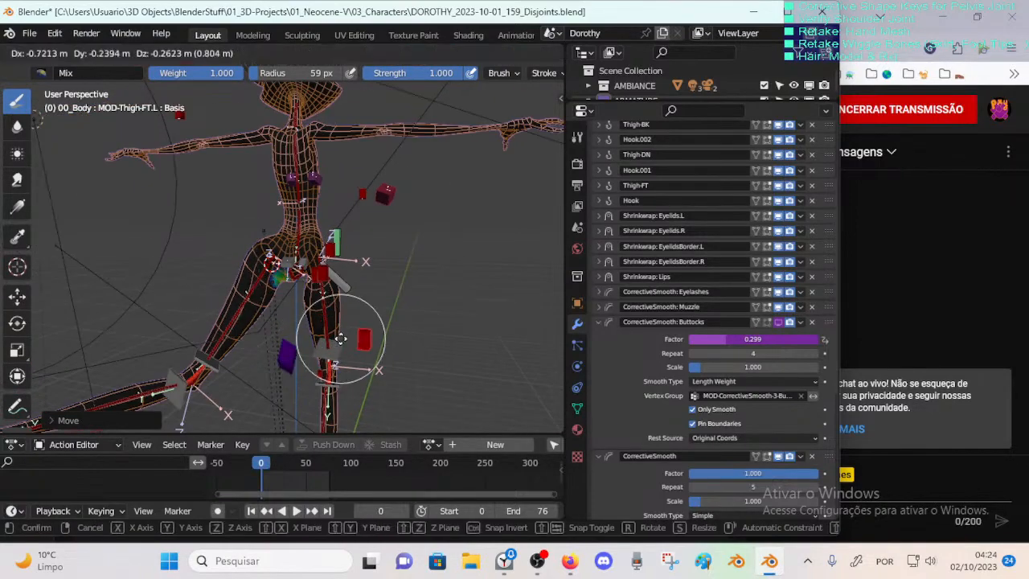
pyautogui.click(340, 337)
# Step: Reselect the MOD-Thigh-FT.L bone and move it again to check the front of the left thigh from other angles
pyautogui.moveTo(249, 291); pyautogui.dragTo(531, 342, button='middle')
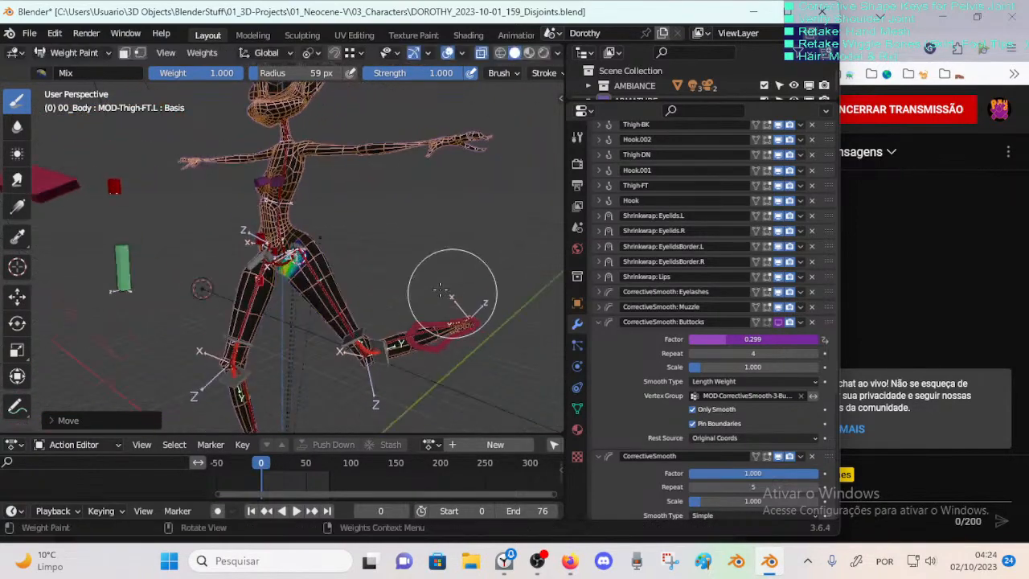
pyautogui.scroll(3, 301, 286)
pyautogui.moveTo(299, 288); pyautogui.dragTo(358, 283, button='middle')
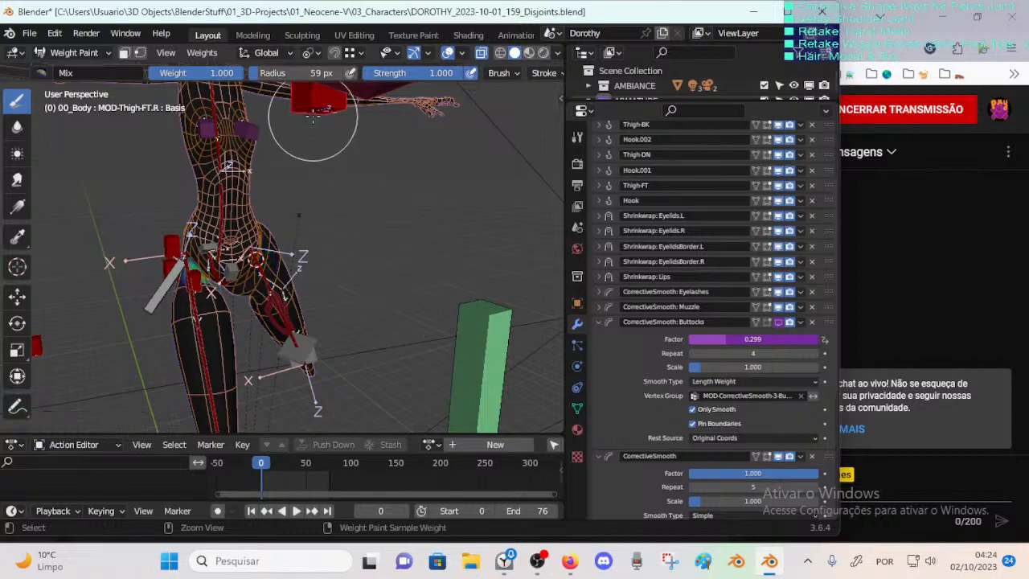
pyautogui.moveTo(324, 208)
pyautogui.mouseDown(button='middle')
pyautogui.moveTo(305, 218)
pyautogui.moveTo(379, 332)
pyautogui.moveTo(341, 322)
pyautogui.moveTo(361, 281)
pyautogui.moveTo(322, 306)
pyautogui.moveTo(232, 330)
pyautogui.mouseUp(button='middle')
pyautogui.keyDown('ctrl'); pyautogui.click(401, 404); pyautogui.keyUp('ctrl')
pyautogui.press('g')
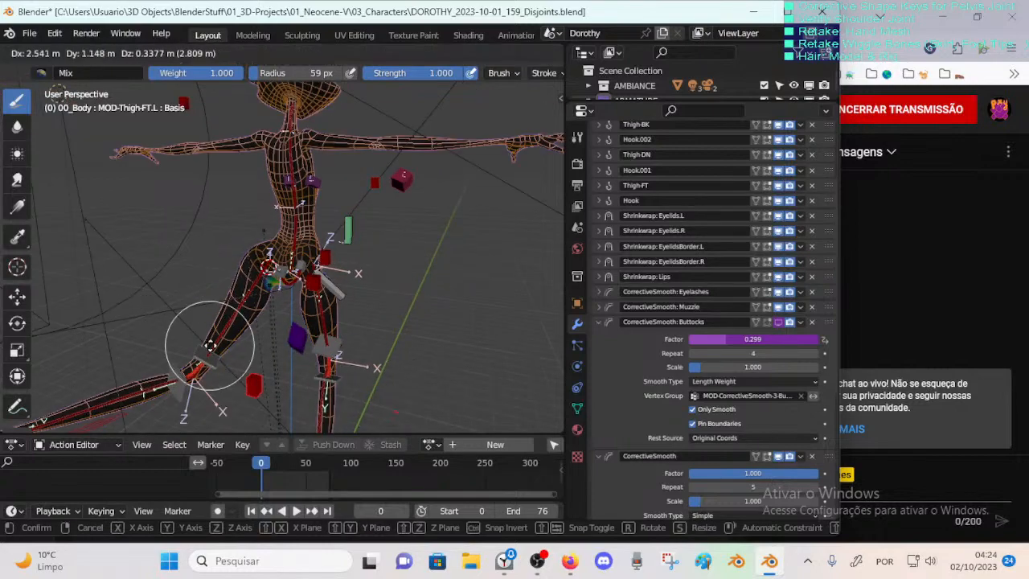
pyautogui.click(211, 344)
pyautogui.moveTo(299, 345); pyautogui.dragTo(333, 356, button='middle')
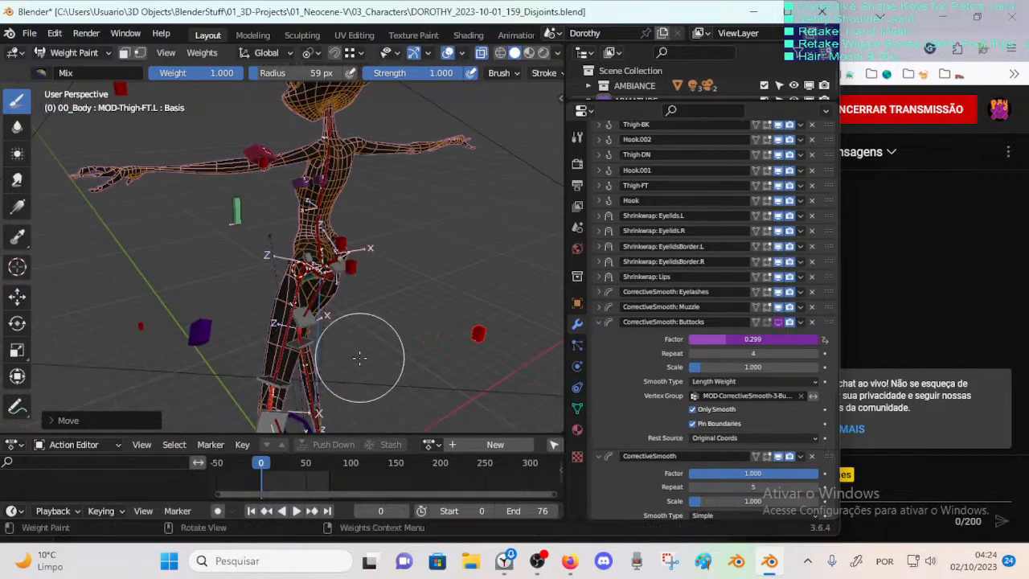
pyautogui.press('g')
pyautogui.moveTo(347, 312); pyautogui.dragTo(378, 319, button='middle')
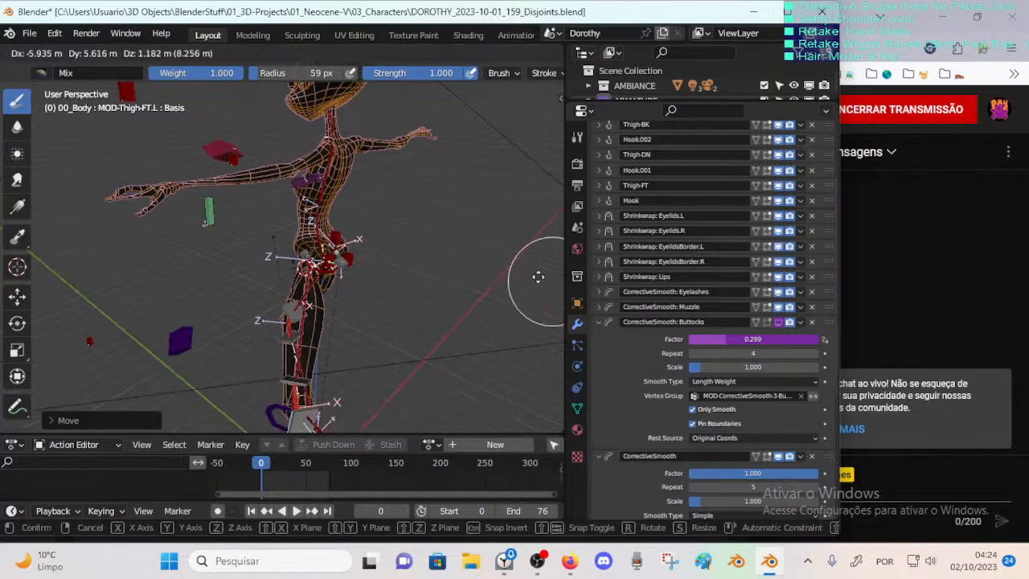
pyautogui.click(412, 259)
# Step: Leave weight painting and put the ARM-Dorothy armature in Edit Mode to inspect the hook bones around the left thigh
pyautogui.moveTo(412, 259)
pyautogui.mouseDown(button='middle')
pyautogui.moveTo(400, 280)
pyautogui.moveTo(367, 294)
pyautogui.moveTo(341, 289)
pyautogui.moveTo(307, 260)
pyautogui.mouseUp(button='middle')
pyautogui.hotkey('ctrl', 'Tab')
pyautogui.click(345, 267)
pyautogui.hotkey('ctrl', 'Tab')
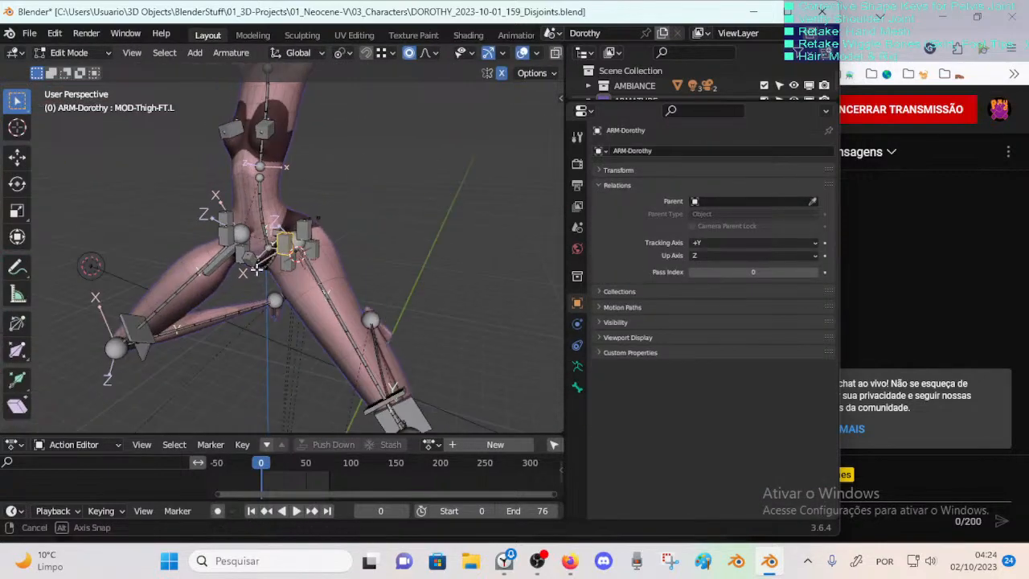
pyautogui.hotkey('ctrl', 'Tab')
pyautogui.press('Tab')
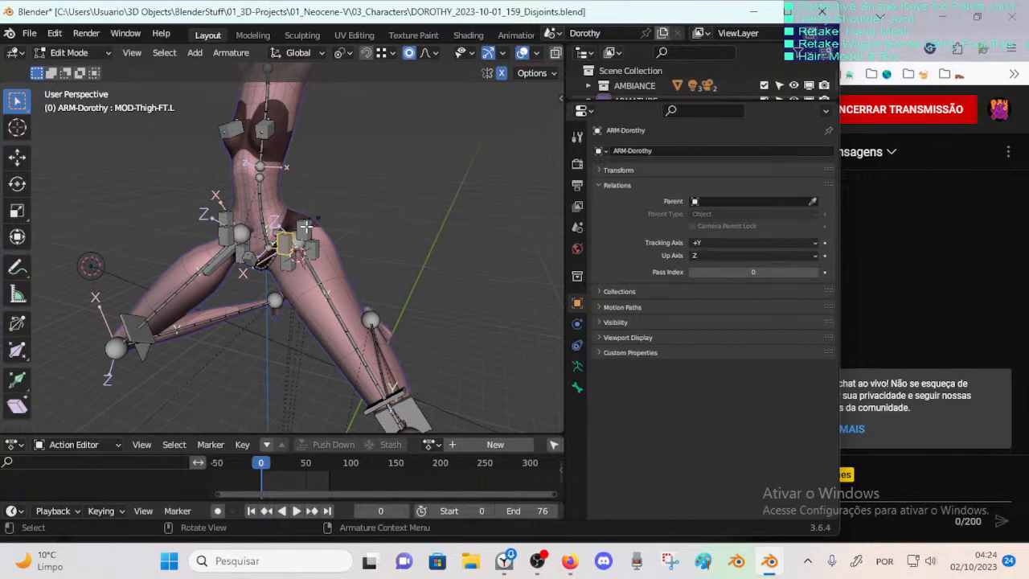
pyautogui.press('Tab')
pyautogui.press('Tab')
pyautogui.moveTo(299, 231); pyautogui.dragTo(250, 251, button='middle')
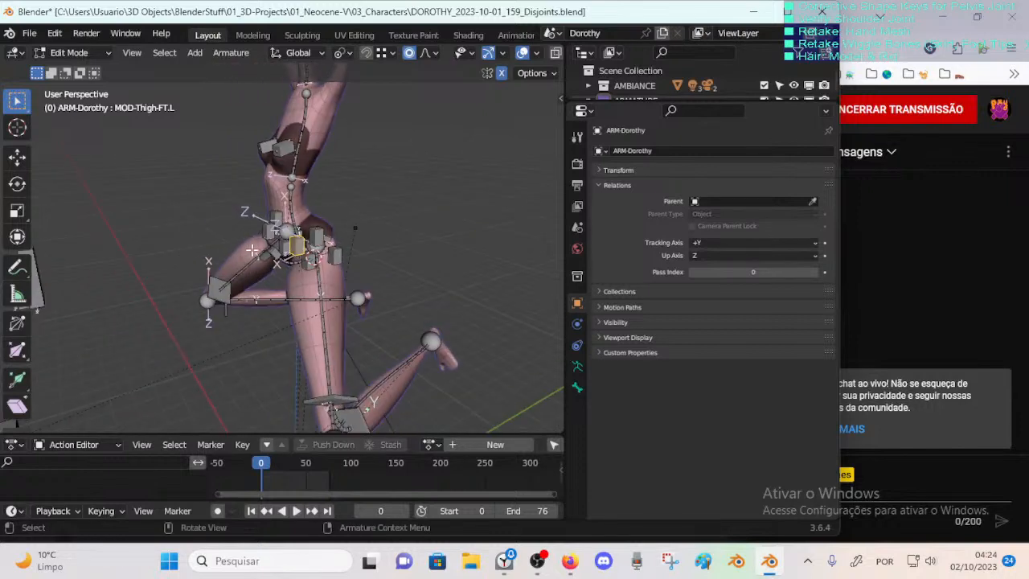
# Step: Switch the ARM-Dorothy armature to Pose Mode and move the left leg control MTR-Leg.L to raise the leg forward
pyautogui.moveTo(320, 241); pyautogui.dragTo(394, 374, button='middle')
pyautogui.click(233, 285)
pyautogui.click(232, 285)
pyautogui.click(381, 381)
pyautogui.hotkey('ctrl', 'Tab')
pyautogui.moveTo(295, 391); pyautogui.dragTo(113, 345)
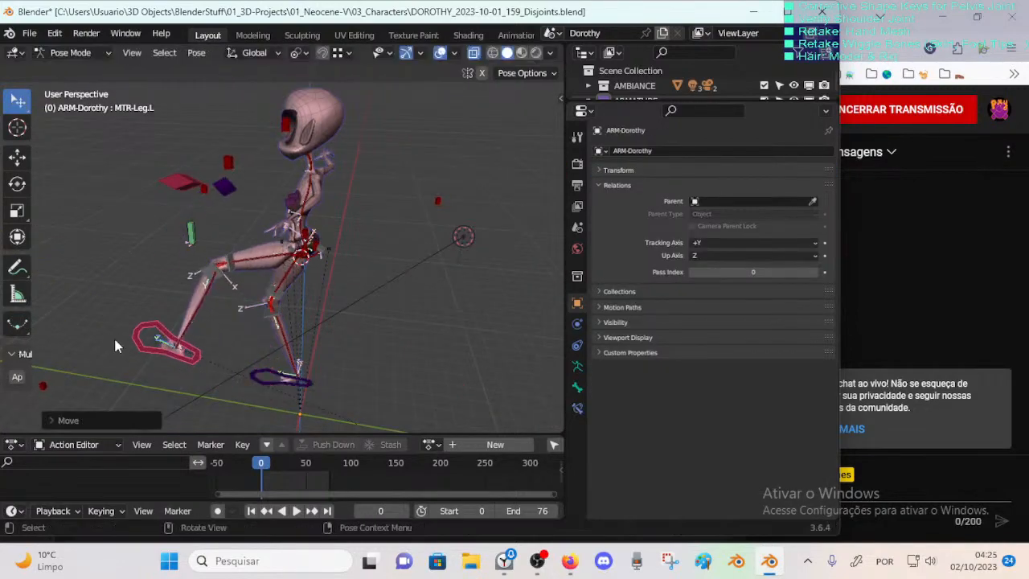
pyautogui.scroll(3, 337, 346)
pyautogui.press('g')
pyautogui.click(169, 263)
pyautogui.scroll(3, 233, 275)
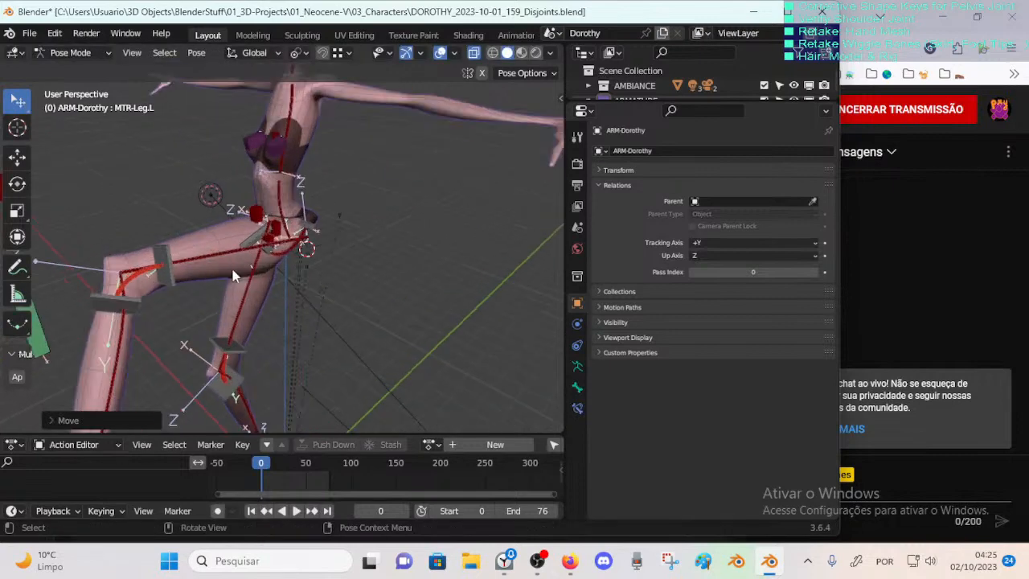
# Step: Try moving the MOD-Thigh-UP.R control away from the hip, and place the MOD-Thigh-DN.R control below it
pyautogui.click(249, 203)
pyautogui.moveTo(249, 202); pyautogui.dragTo(431, 227, button='middle')
pyautogui.press('g')
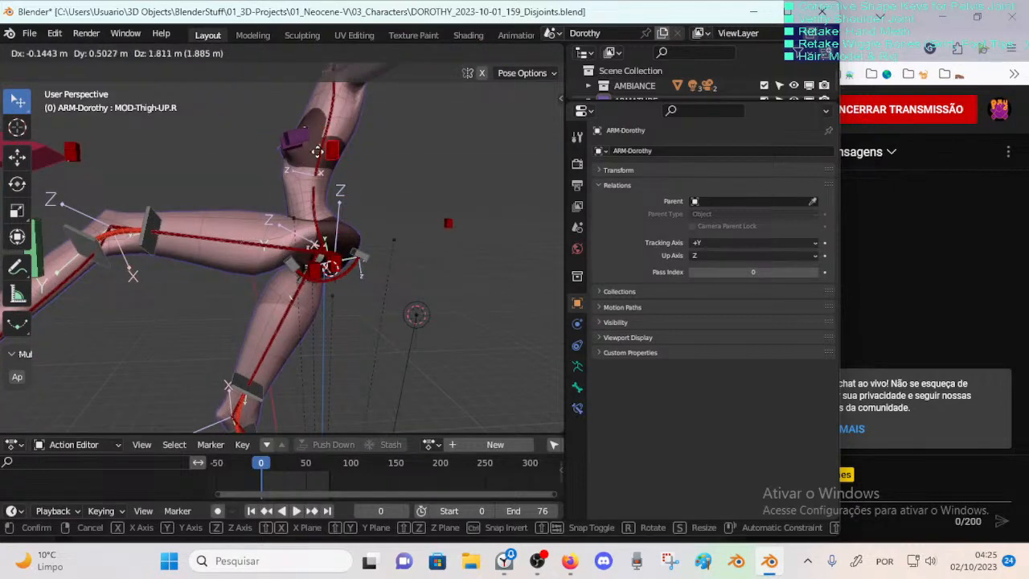
pyautogui.click(303, 386)
pyautogui.click(331, 296)
pyautogui.press('s')
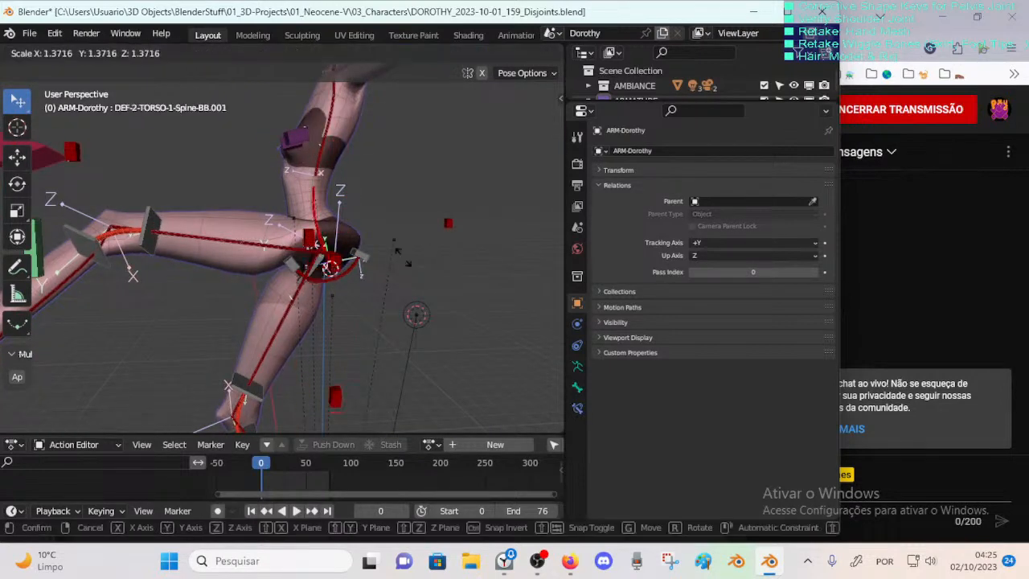
pyautogui.press('Escape')
# Step: Move the MOD-Thigh-FT.R control forward and well above the raised leg
pyautogui.click(201, 232)
pyautogui.press('g')
pyautogui.click(255, 91)
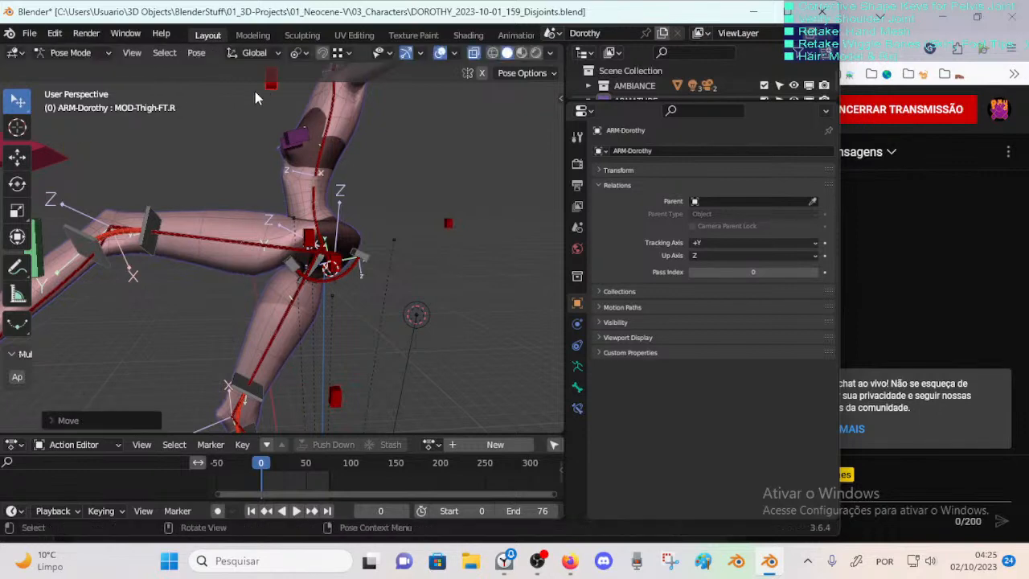
pyautogui.moveTo(255, 91); pyautogui.dragTo(262, 128, button='middle')
pyautogui.press('g')
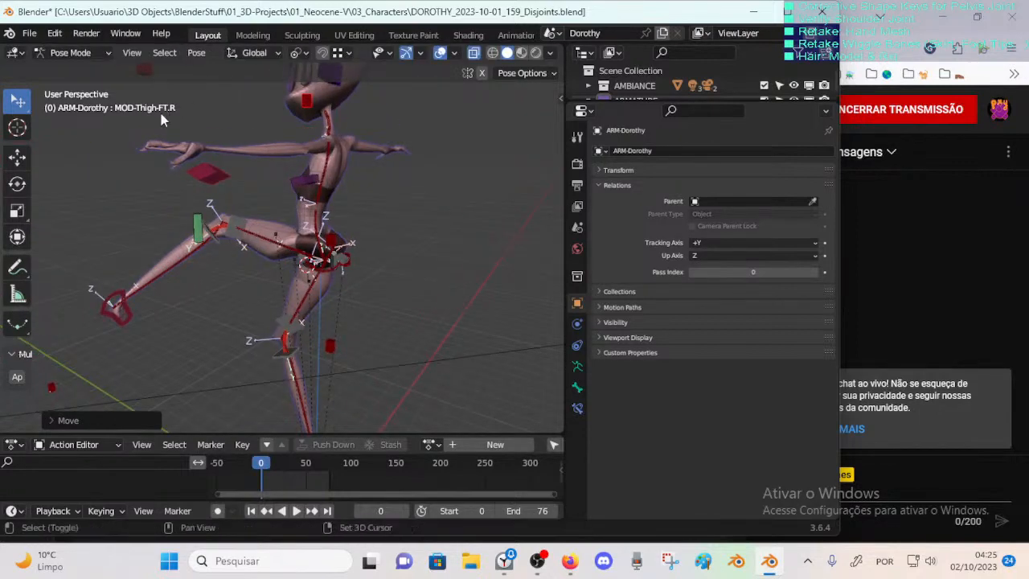
pyautogui.click(150, 114)
# Step: Move the MOD-Thigh-BK.L control out of the hip and down beside the lower leg
pyautogui.press('g')
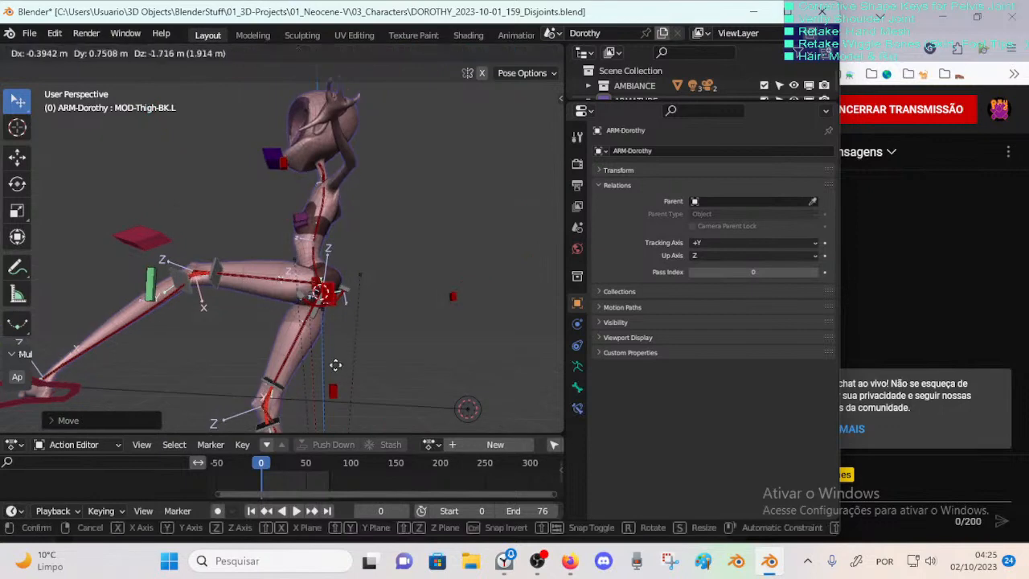
pyautogui.click(335, 364)
pyautogui.moveTo(335, 365); pyautogui.dragTo(395, 332, button='middle')
pyautogui.click(448, 294)
pyautogui.moveTo(448, 294); pyautogui.dragTo(191, 250, button='middle')
pyautogui.scroll(3, 419, 323)
pyautogui.scroll(-3, 190, 250)
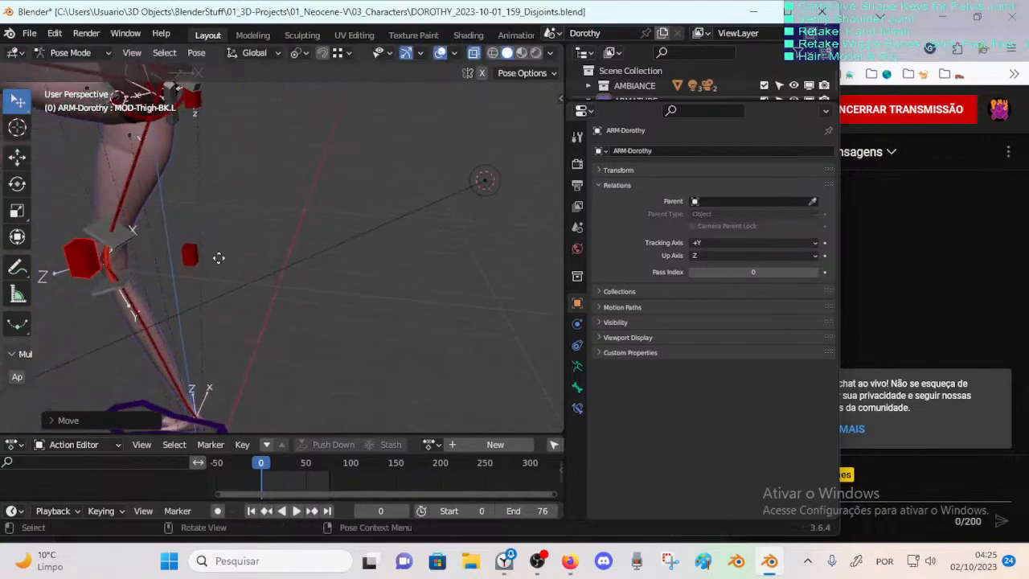
# Step: Reposition the MOD-Thigh-BK.L control farther out from the left side of the body, viewed from behind
pyautogui.moveTo(238, 209); pyautogui.dragTo(146, 283, button='middle')
pyautogui.click(190, 314)
pyautogui.moveTo(189, 313); pyautogui.dragTo(207, 283, button='middle')
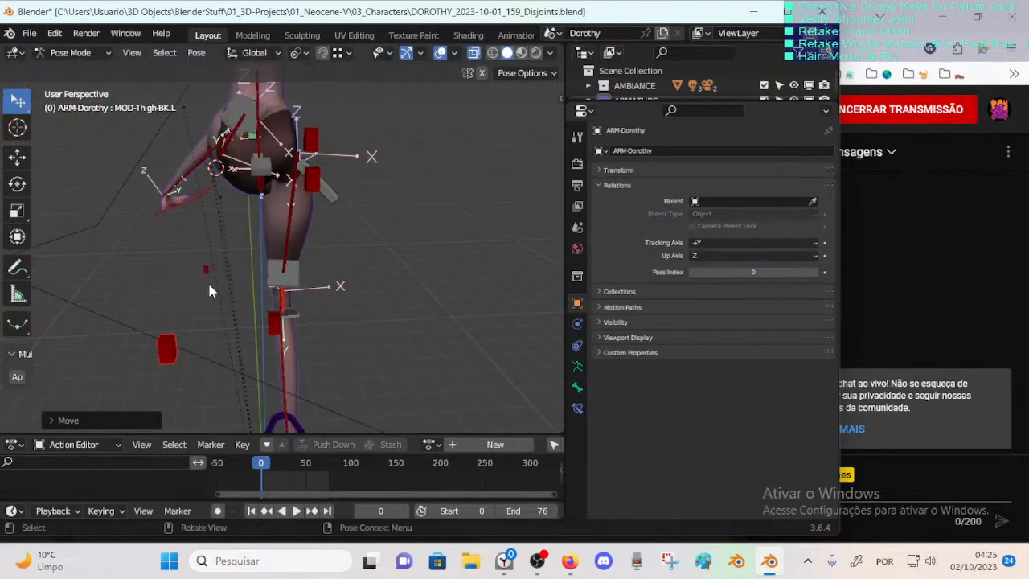
pyautogui.press('g')
pyautogui.click(116, 233)
pyautogui.press('g')
pyautogui.click(134, 230)
# Step: Select the MOD-Thigh-UP.L control, then move and rotate it to test its effect on the hip mesh
pyautogui.moveTo(134, 230); pyautogui.dragTo(245, 282, button='middle')
pyautogui.moveTo(210, 157); pyautogui.dragTo(198, 143, button='middle')
pyautogui.click(206, 139)
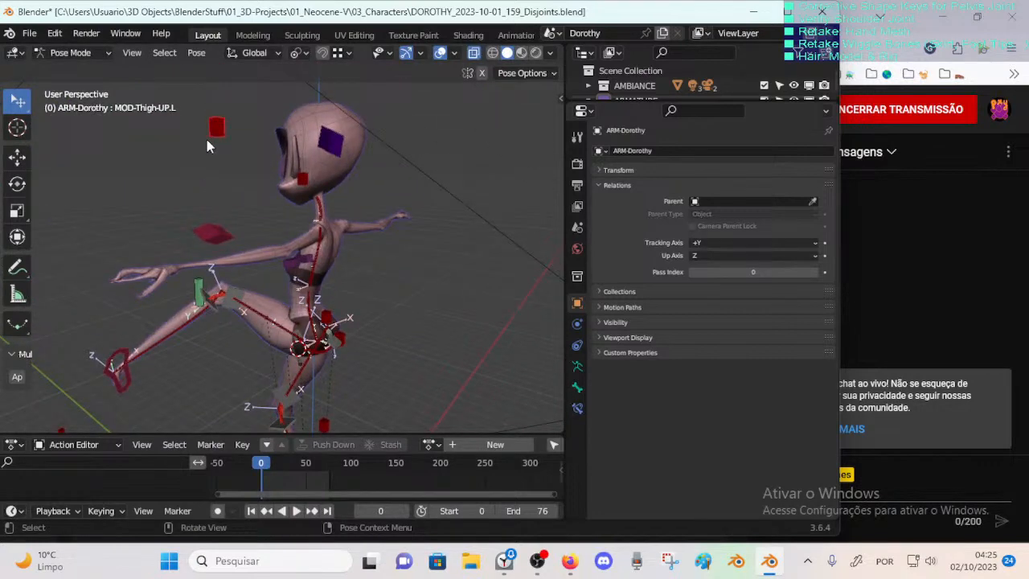
pyautogui.moveTo(214, 263); pyautogui.dragTo(297, 320, button='middle')
pyautogui.scroll(5, 297, 319)
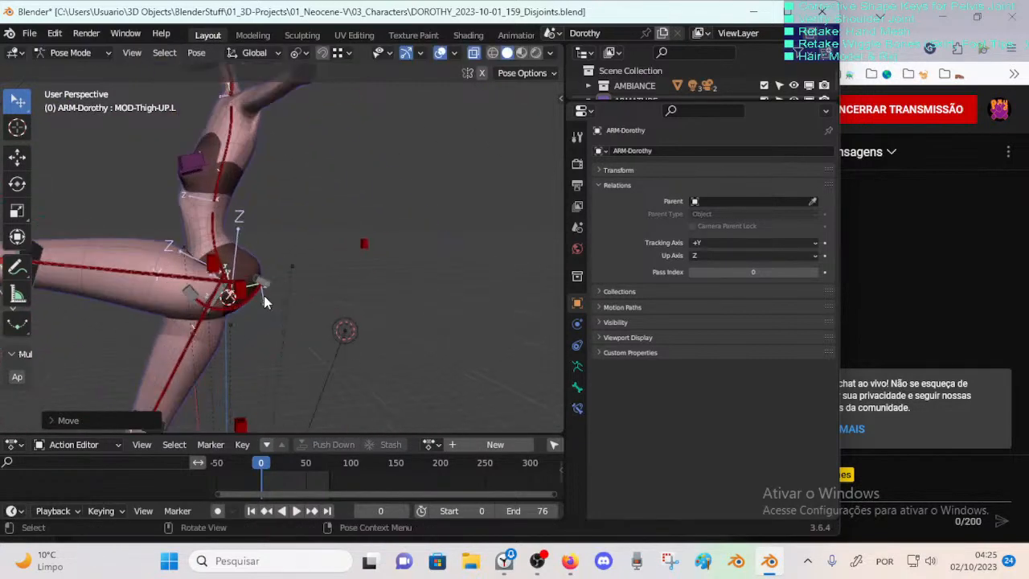
pyautogui.press('g')
pyautogui.press('r')
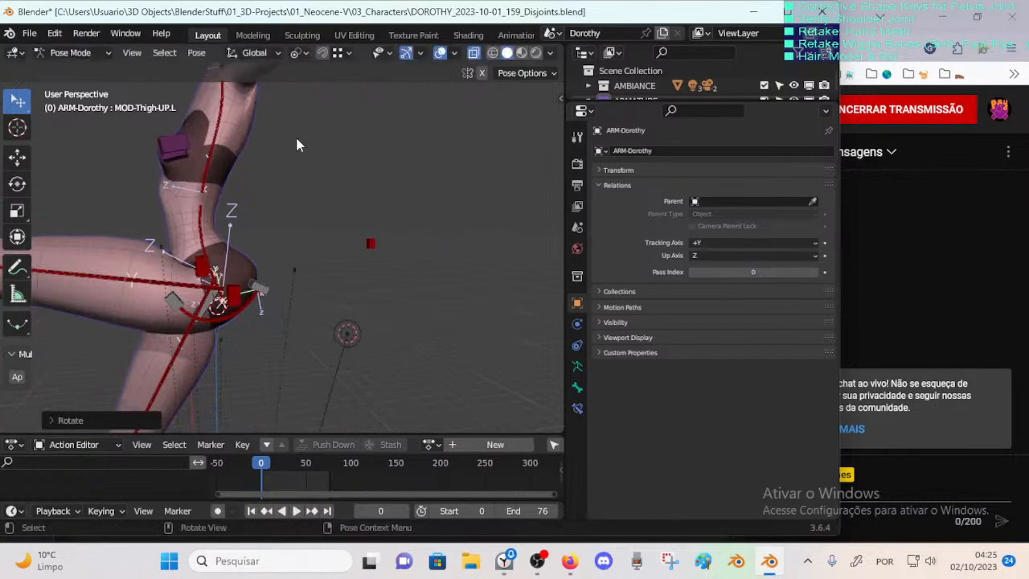
# Step: Scale up the MOD-Thigh-UP.L control and move it around to test its effect on the hip
pyautogui.scroll(-5, 295, 134)
pyautogui.press('s')
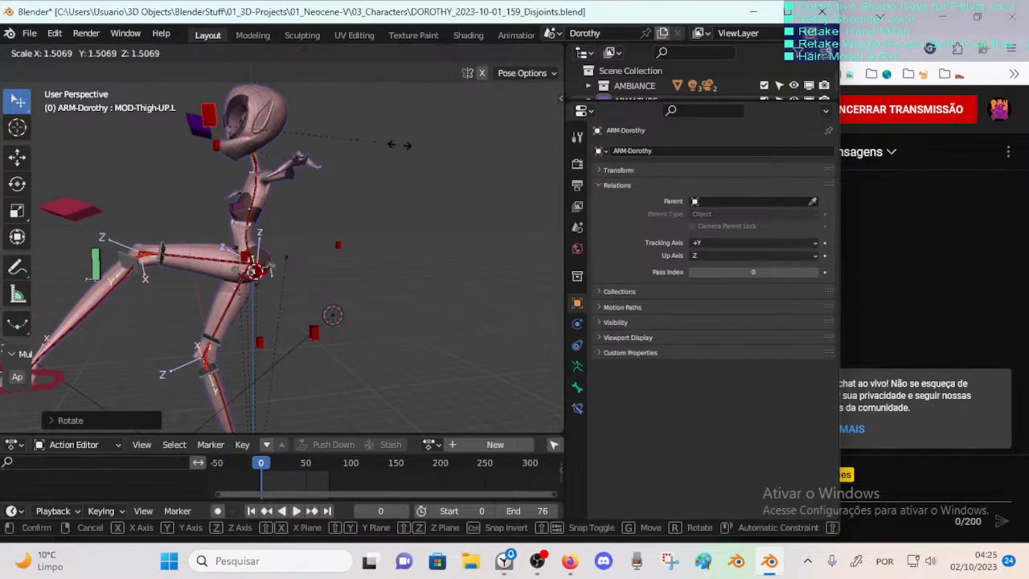
pyautogui.press('g')
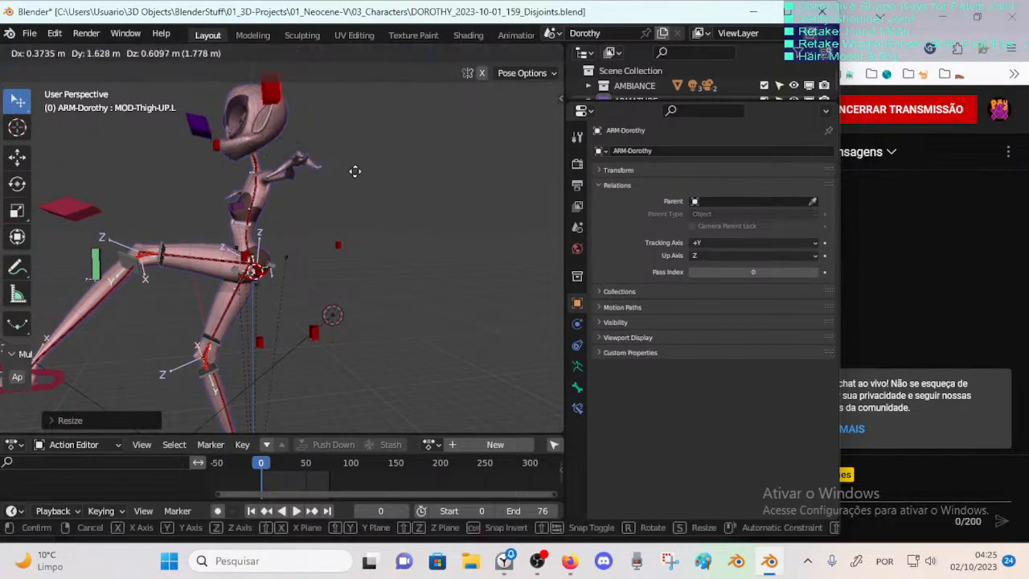
pyautogui.scroll(4, 292, 232)
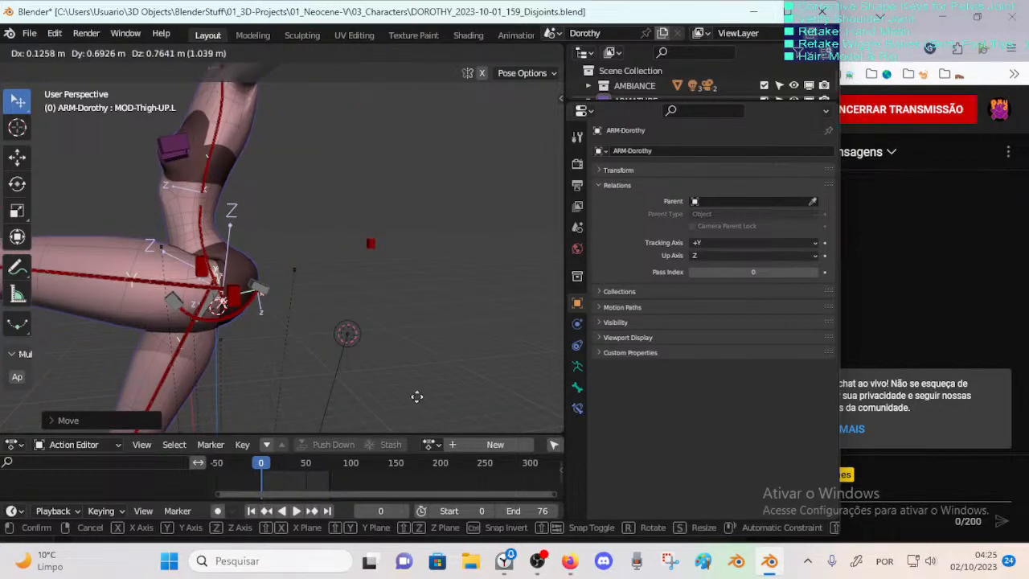
pyautogui.click(310, 298)
# Step: Move the MOD-Thigh-BK.L control repeatedly around the raised left thigh and place it below the outstretched leg
pyautogui.moveTo(310, 299); pyautogui.dragTo(313, 332, button='middle')
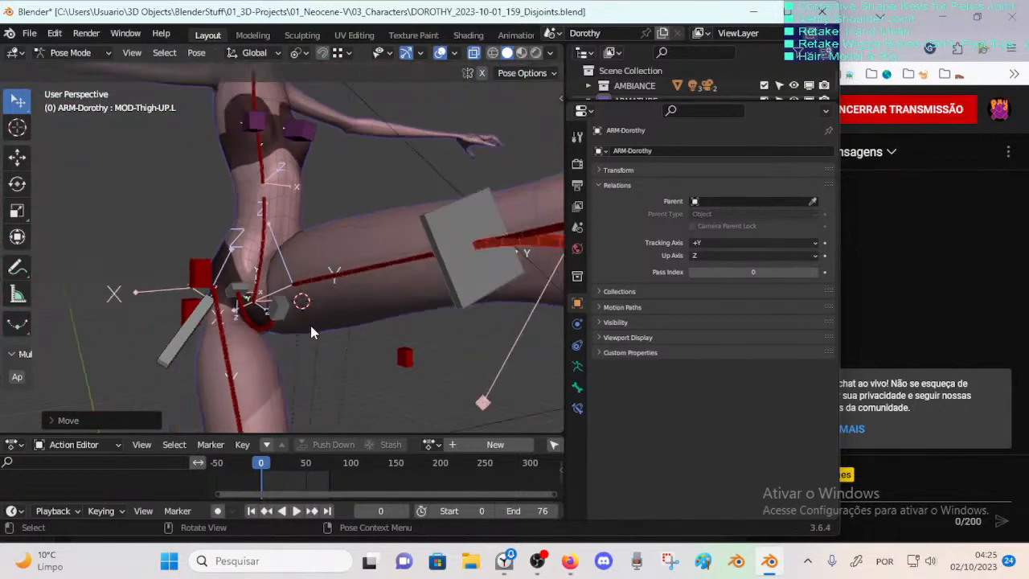
pyautogui.click(398, 365)
pyautogui.press('g')
pyautogui.click(421, 315)
pyautogui.scroll(-4, 413, 341)
pyautogui.press('g')
pyautogui.click(441, 352)
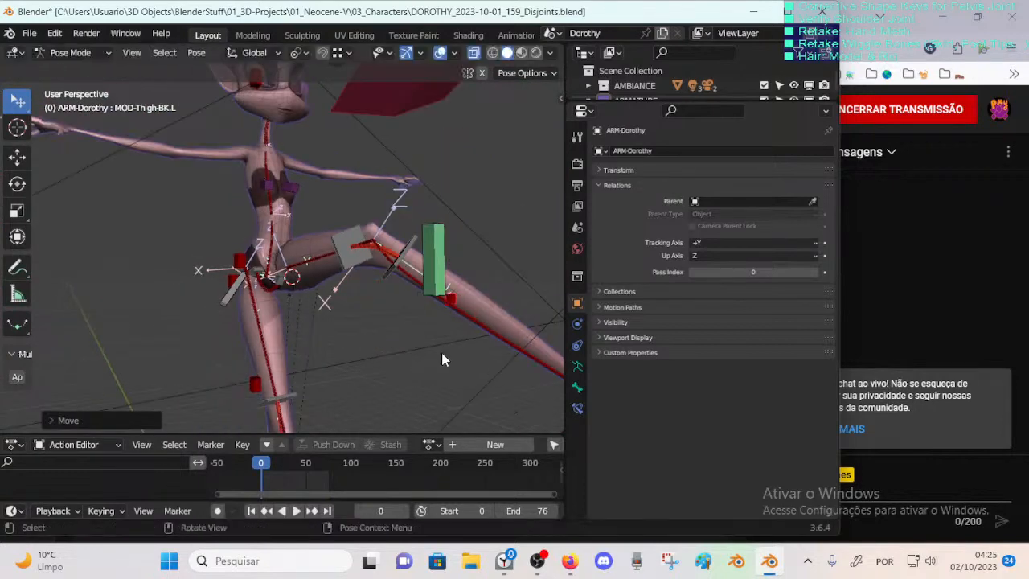
pyautogui.press('g')
pyautogui.click(422, 392)
pyautogui.scroll(-2, 346, 380)
pyautogui.press('g')
pyautogui.click(406, 375)
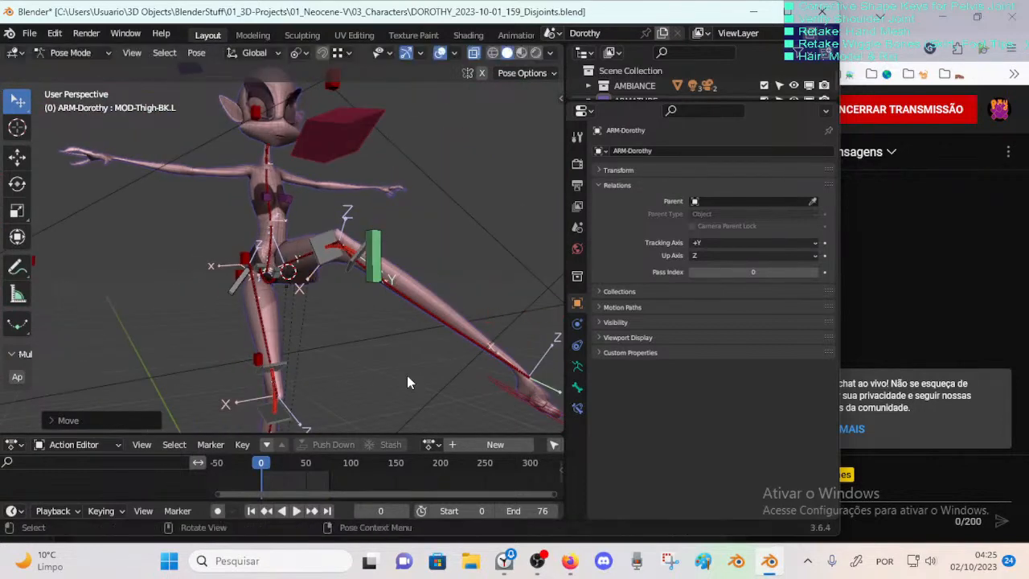
pyautogui.press('g')
pyautogui.click(310, 363)
# Step: Move the right thigh controls, including MOD-Thigh-DN.R and MOD-Thigh-BK.R, outward from the leg and hip
pyautogui.click(253, 355)
pyautogui.press('g')
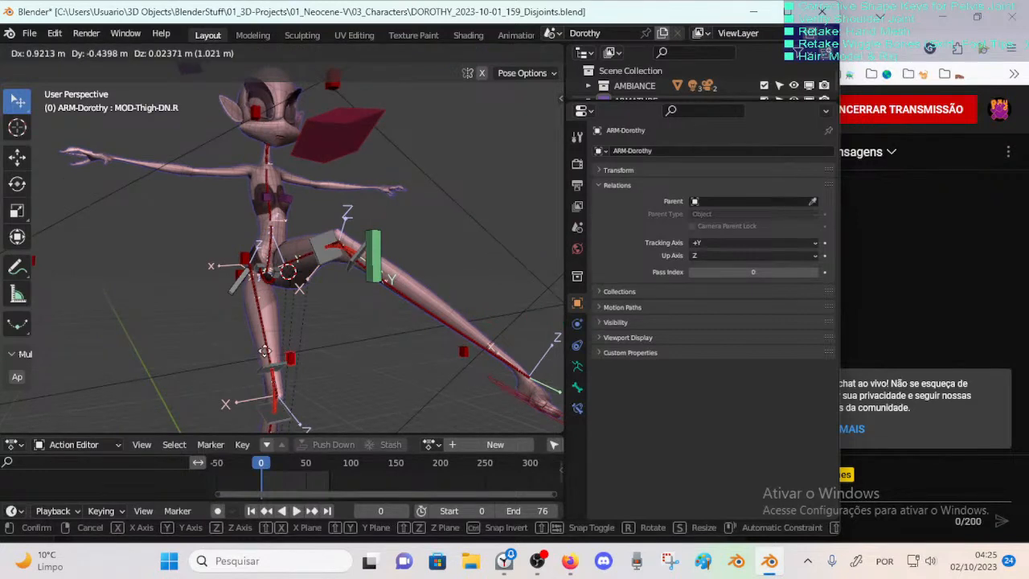
pyautogui.click(222, 344)
pyautogui.click(241, 254)
pyautogui.press('g')
pyautogui.click(167, 226)
pyautogui.click(232, 268)
pyautogui.press('g')
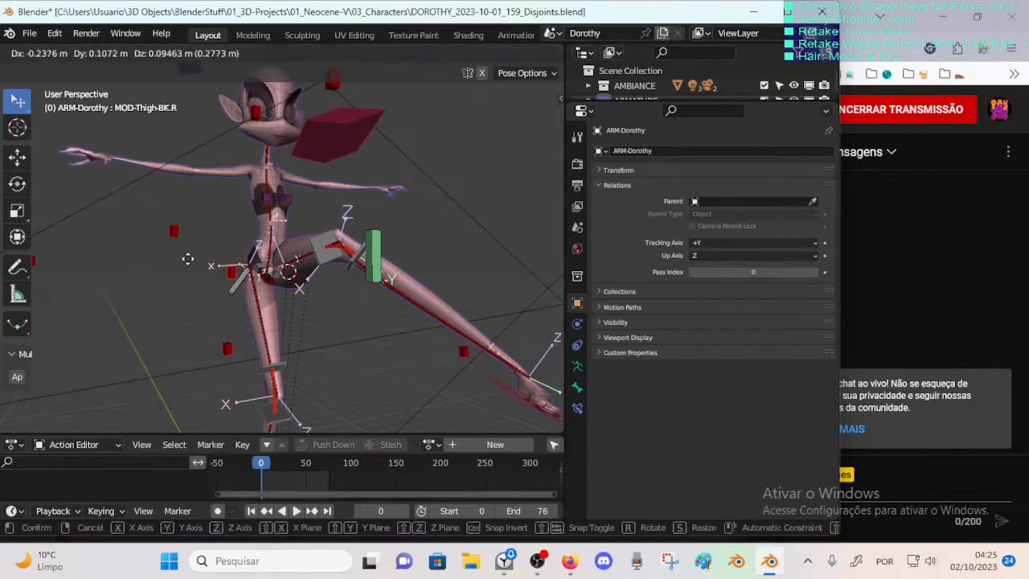
pyautogui.click(190, 260)
# Step: Switch to Object Mode and select the 00_Body mesh to view its modifier stack
pyautogui.moveTo(296, 252); pyautogui.dragTo(271, 280, button='middle')
pyautogui.scroll(3, 291, 291)
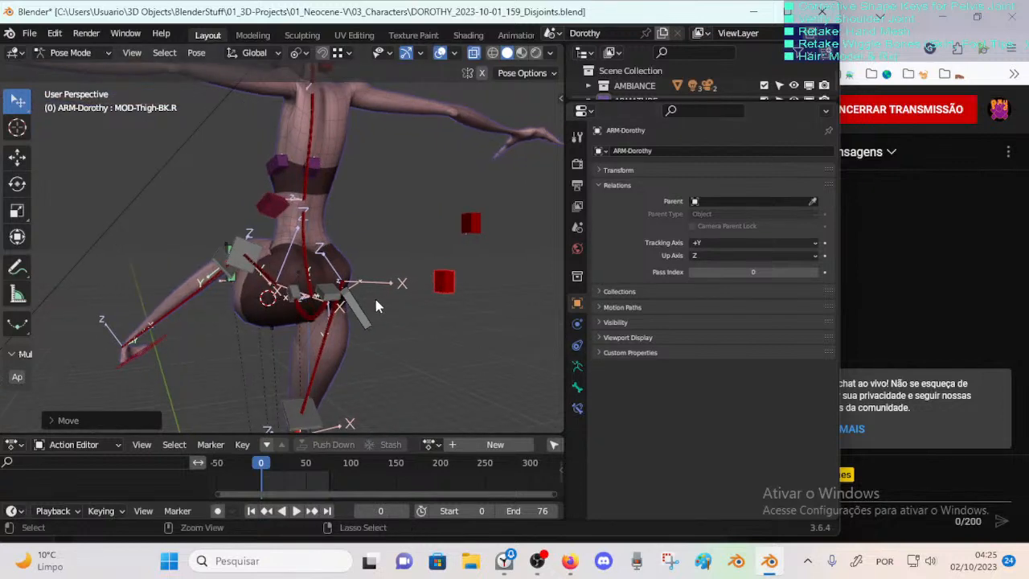
pyautogui.hotkey('ctrl', 'Tab')
pyautogui.click(359, 278)
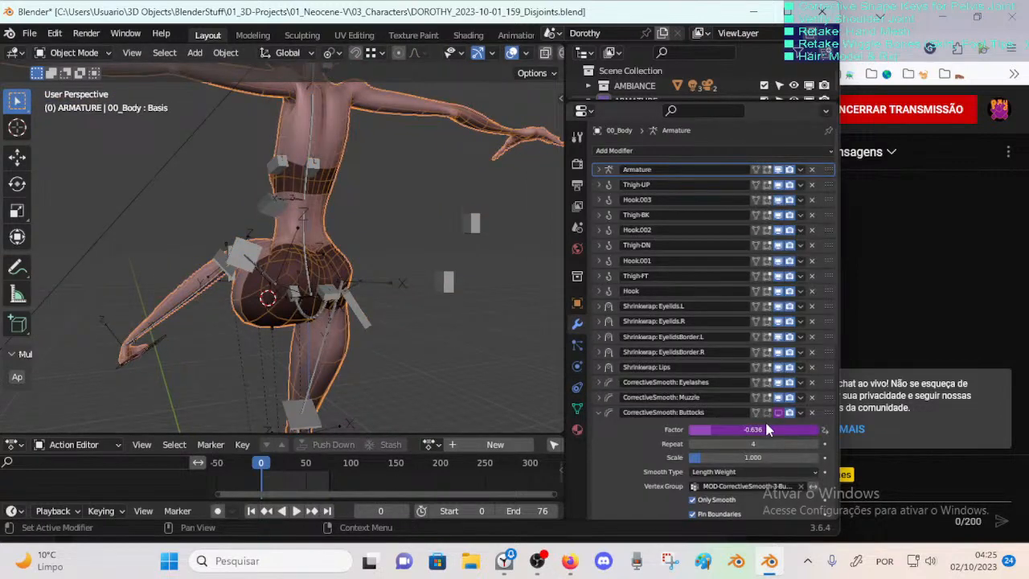
pyautogui.moveTo(402, 302); pyautogui.dragTo(318, 299, button='middle')
pyautogui.scroll(-2, 291, 303)
# Step: Reselect the ARM-Dorothy armature, return to Pose Mode and move the MOD-Thigh-BK.R control back toward the hip
pyautogui.click(177, 234)
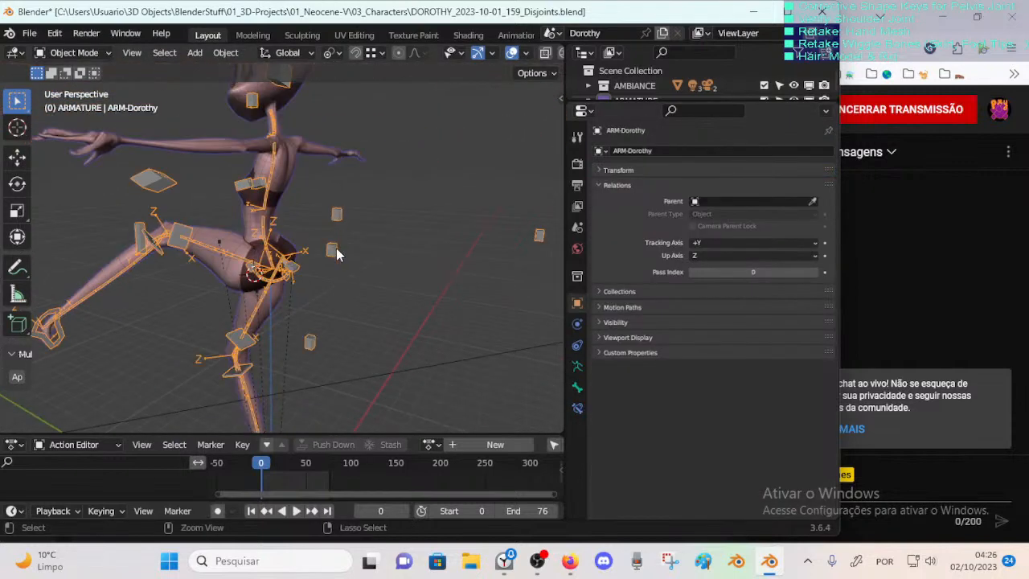
pyautogui.hotkey('ctrl', 'Tab')
pyautogui.moveTo(456, 257); pyautogui.dragTo(402, 271, button='middle')
pyautogui.press('g')
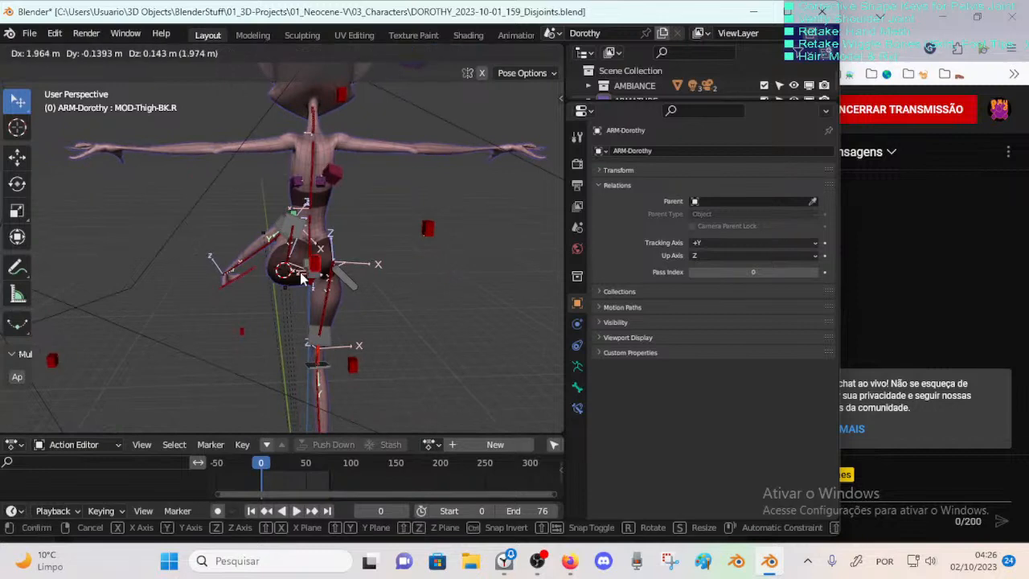
pyautogui.click(279, 218)
# Step: Inspect the MOD-Thigh-DN.L and MOD-Thigh-DN.R controls and the posed hip from behind, the side and the front
pyautogui.click(215, 336)
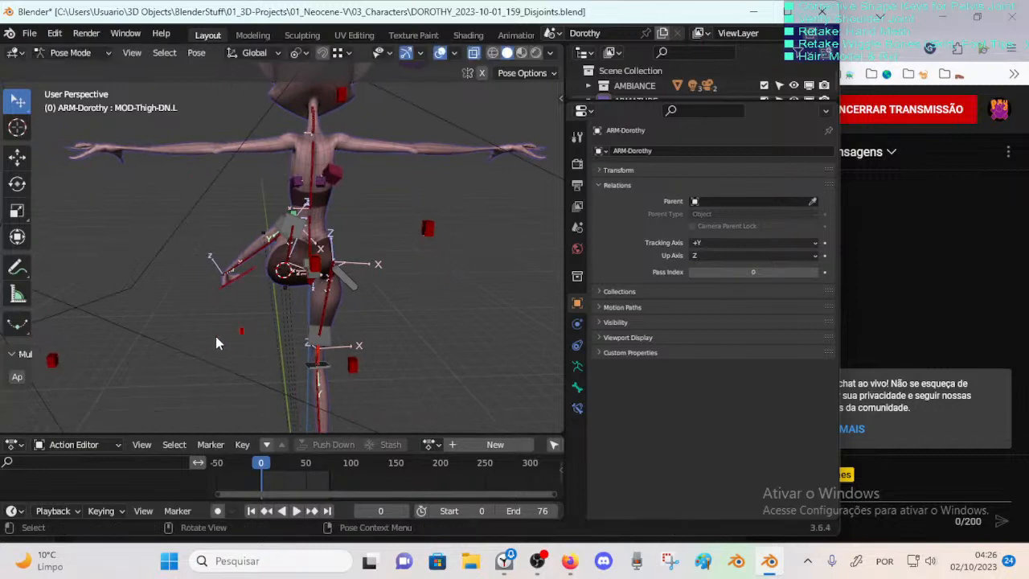
pyautogui.moveTo(216, 336)
pyautogui.mouseDown(button='middle')
pyautogui.moveTo(94, 337)
pyautogui.moveTo(217, 329)
pyautogui.mouseUp(button='middle')
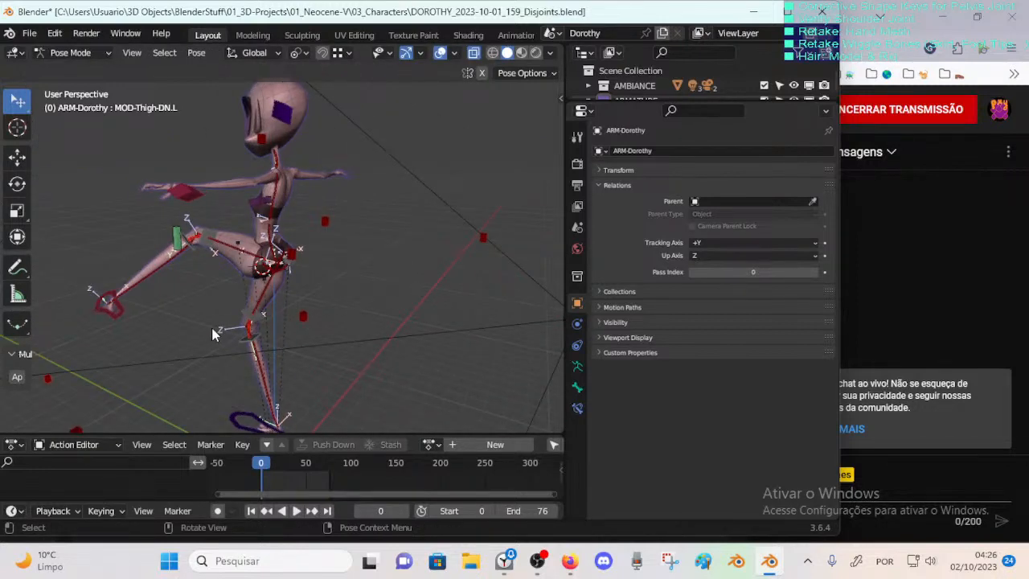
pyautogui.moveTo(303, 327); pyautogui.dragTo(216, 319, button='middle')
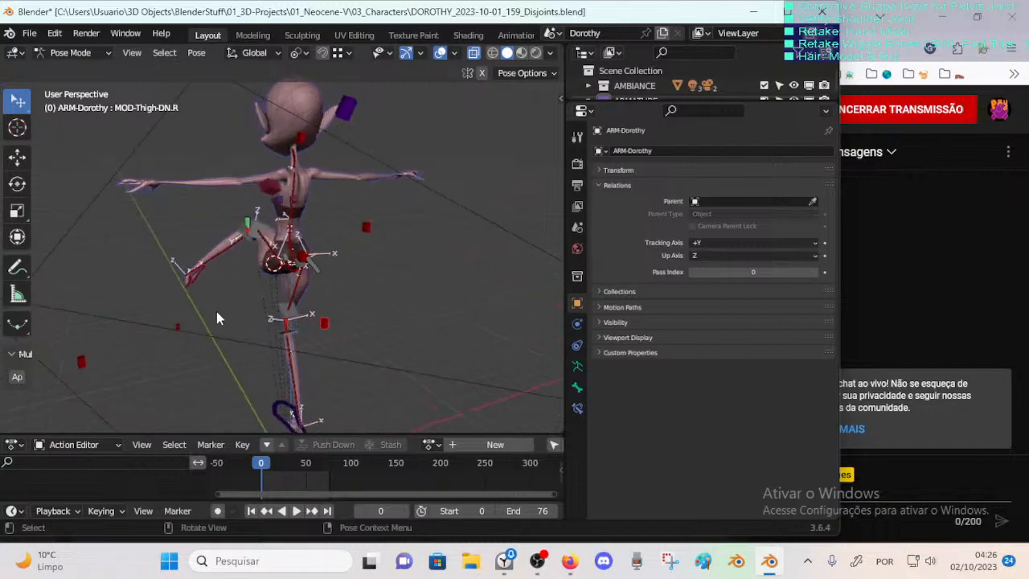
pyautogui.click(30, 35)
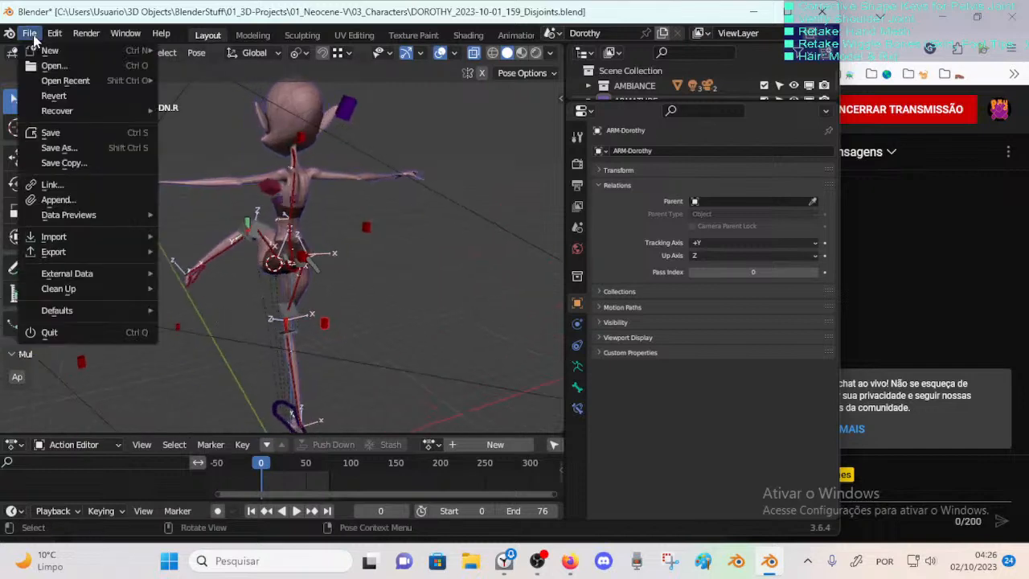
pyautogui.click(32, 38)
pyautogui.moveTo(186, 219); pyautogui.dragTo(293, 270, button='middle')
pyautogui.scroll(4, 362, 321)
pyautogui.scroll(-4, 280, 312)
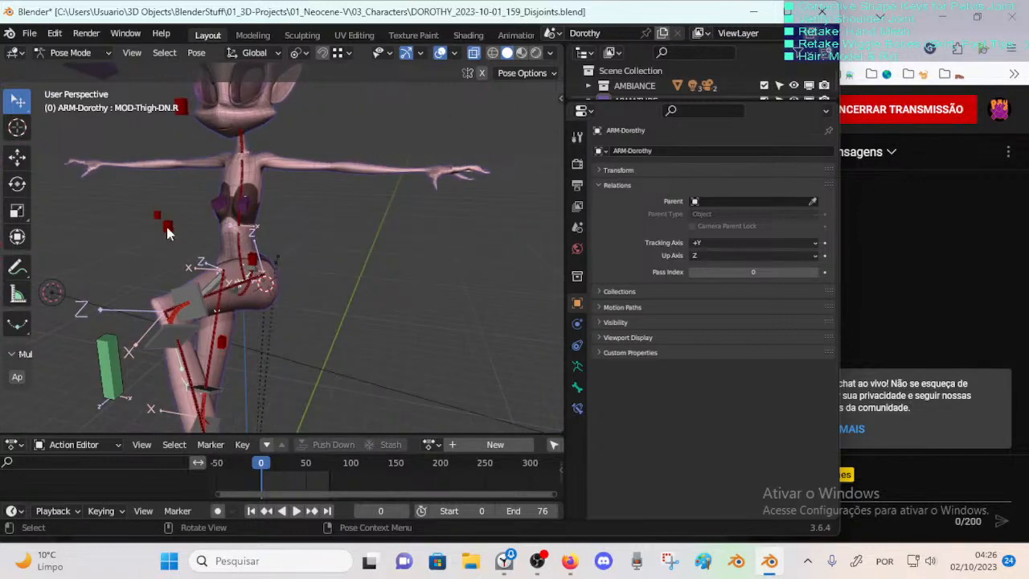
# Step: Move the MOD-Thigh-BK.R control up beside the waist and reposition the control next to the right thigh
pyautogui.moveTo(144, 216); pyautogui.dragTo(303, 267, button='middle')
pyautogui.scroll(3, 271, 278)
pyautogui.press('g')
pyautogui.click(369, 211)
pyautogui.scroll(-2, 305, 286)
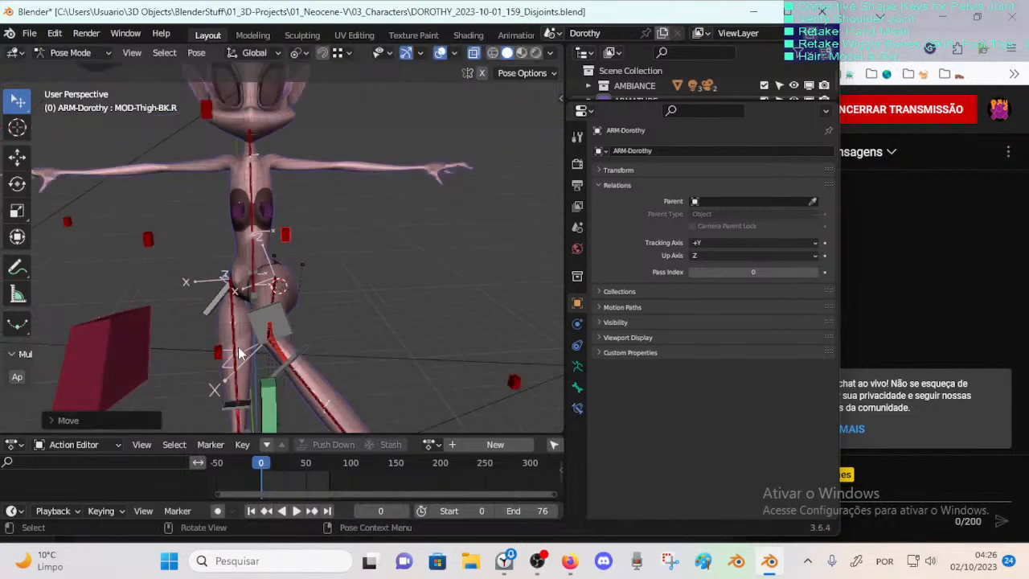
pyautogui.click(232, 342)
pyautogui.press('g')
pyautogui.click(300, 278)
# Step: Leave Pose Mode and select the 00_Body mesh for a side view of the hip
pyautogui.click(499, 366)
pyautogui.hotkey('ctrl', 'Tab')
pyautogui.moveTo(392, 348); pyautogui.dragTo(251, 330, button='middle')
pyautogui.click(252, 282)
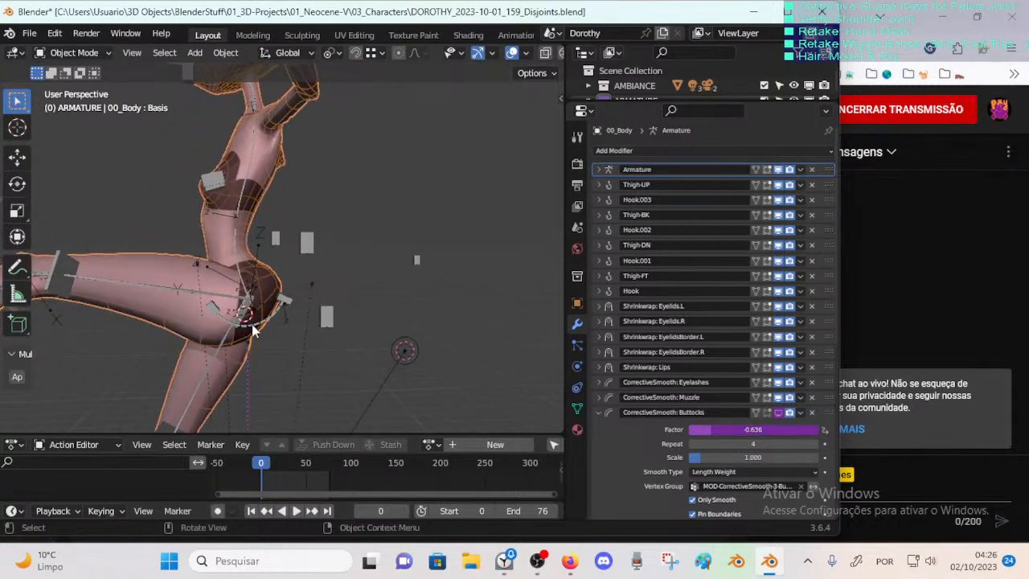
# Step: Open DOROTHY_2023-10-02_160_CorrectiveShapeKeys.blend without saving the changes to the current file
pyautogui.click(32, 34)
pyautogui.click(64, 70)
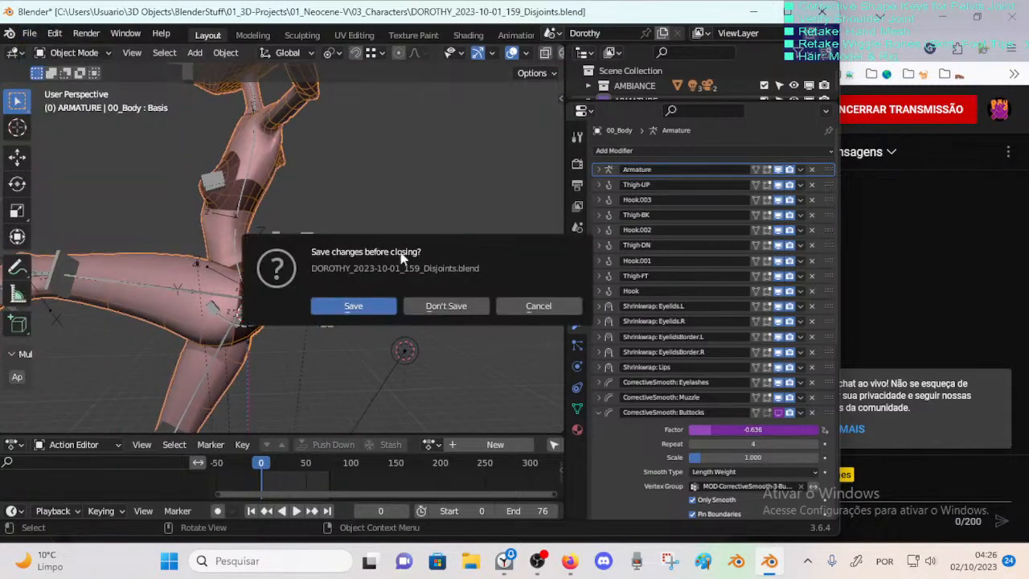
pyautogui.click(438, 308)
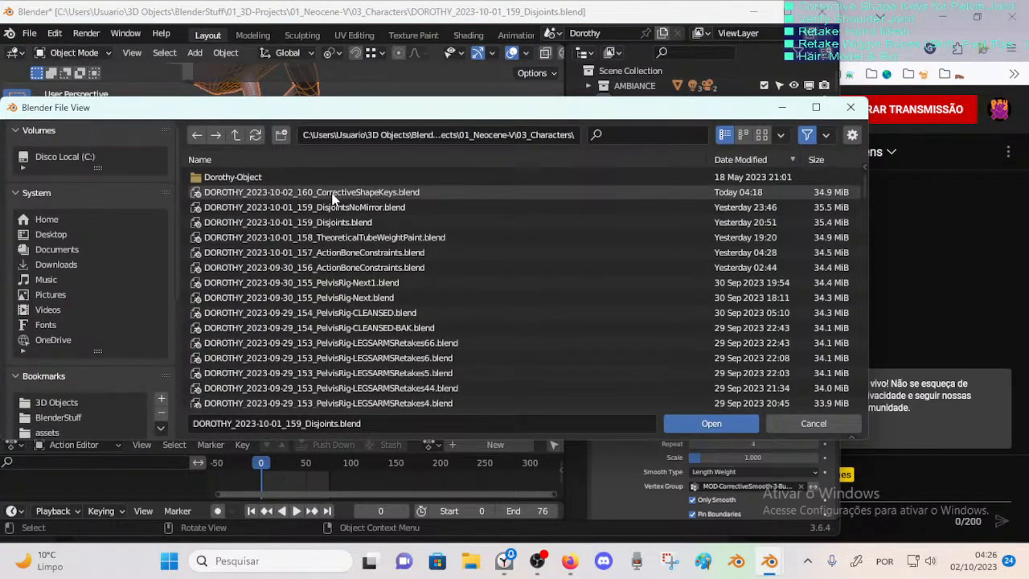
pyautogui.doubleClick(331, 199)
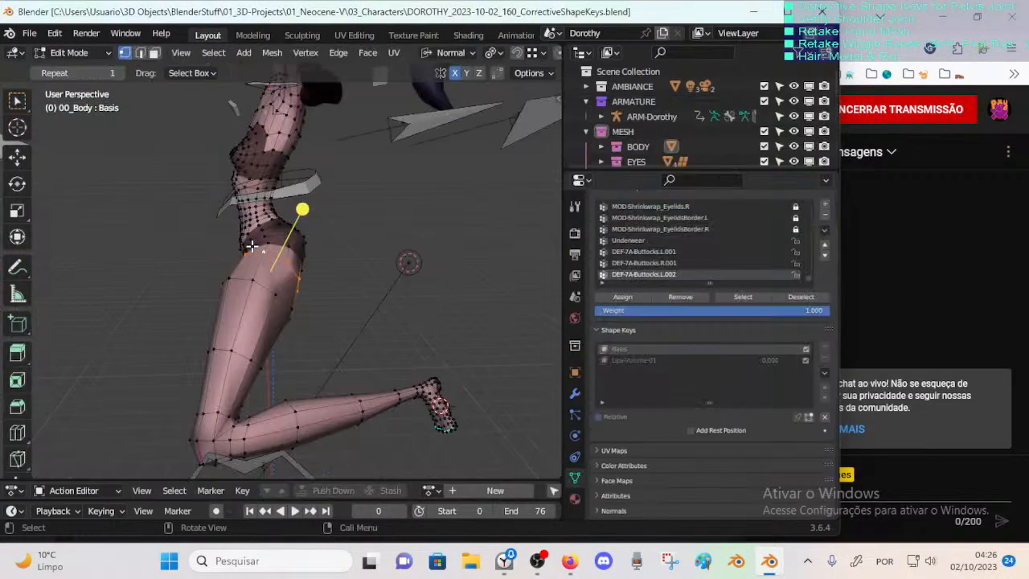
# Step: Replace the upper-thigh face selection with the edge loop at the top of the thigh and switch to vertex selection
pyautogui.moveTo(409, 260); pyautogui.dragTo(334, 278, button='middle')
pyautogui.press('3')
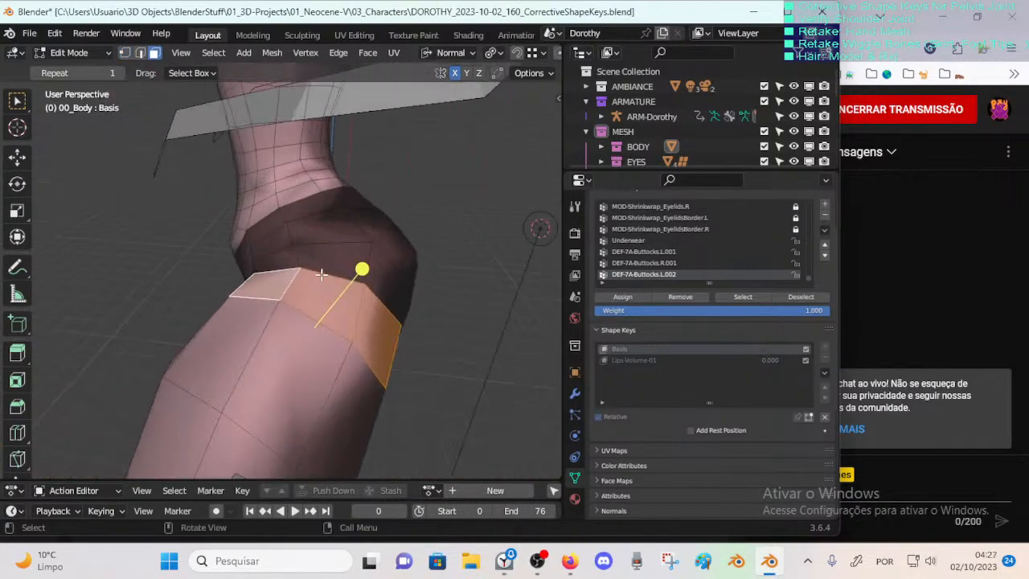
pyautogui.scroll(-2, 321, 275)
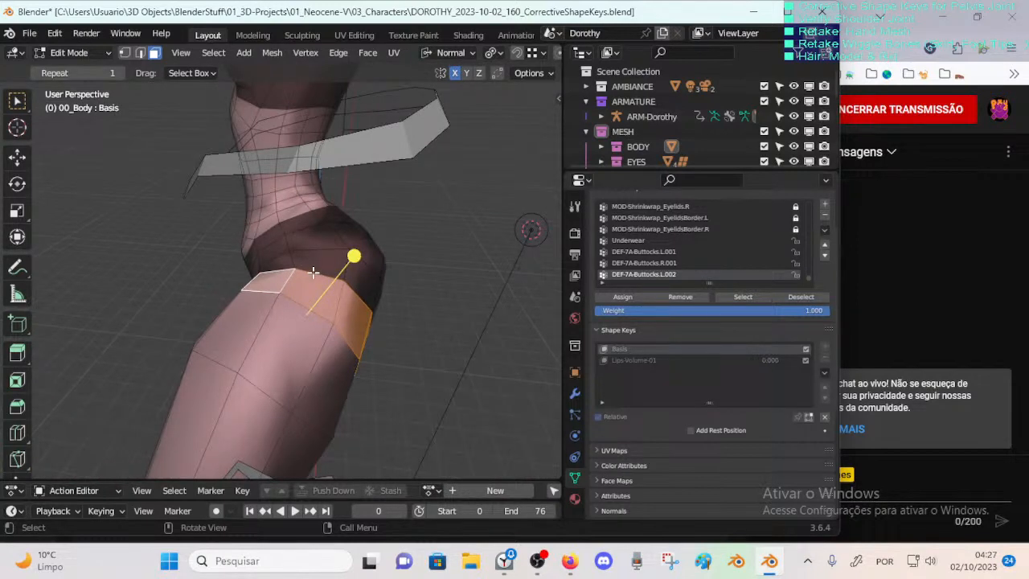
pyautogui.click(410, 273)
pyautogui.moveTo(420, 273); pyautogui.dragTo(395, 276, button='middle')
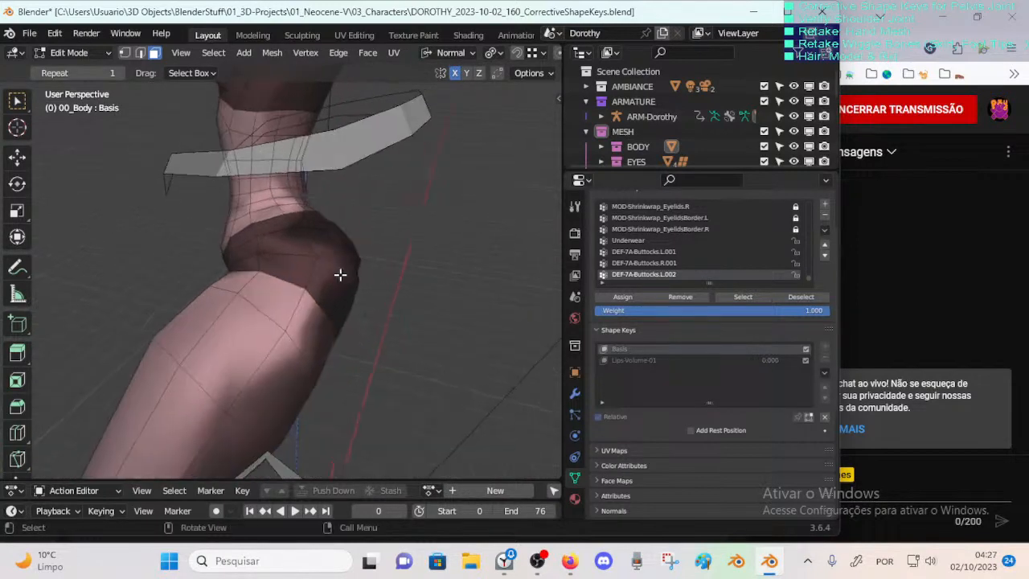
pyautogui.press('2')
pyautogui.keyDown('alt'); pyautogui.click(285, 276); pyautogui.keyUp('alt')
pyautogui.moveTo(297, 346); pyautogui.dragTo(338, 283, button='middle')
pyautogui.press('1')
# Step: Examine the torso, underwear edge and hip crease of the posed body mesh from the side, front, behind and below
pyautogui.moveTo(366, 251); pyautogui.dragTo(387, 279, button='middle')
pyautogui.moveTo(338, 354)
pyautogui.mouseDown(button='middle')
pyautogui.moveTo(362, 315)
pyautogui.moveTo(418, 281)
pyautogui.moveTo(346, 340)
pyautogui.mouseUp(button='middle')
pyautogui.moveTo(403, 282); pyautogui.dragTo(319, 253, button='middle')
pyautogui.scroll(2, 361, 296)
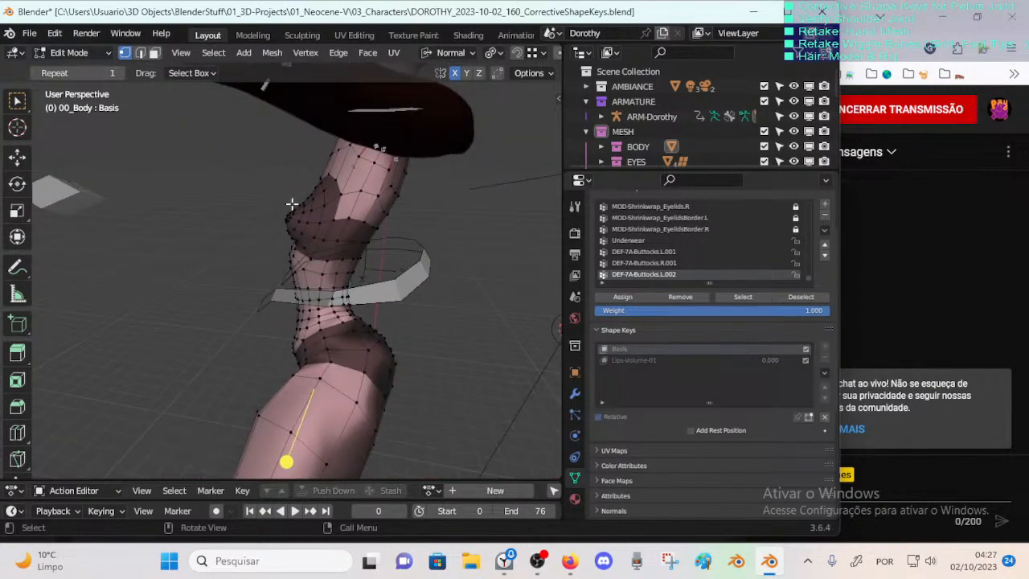
pyautogui.moveTo(291, 204); pyautogui.dragTo(419, 268, button='middle')
pyautogui.moveTo(360, 218); pyautogui.dragTo(350, 184, button='middle')
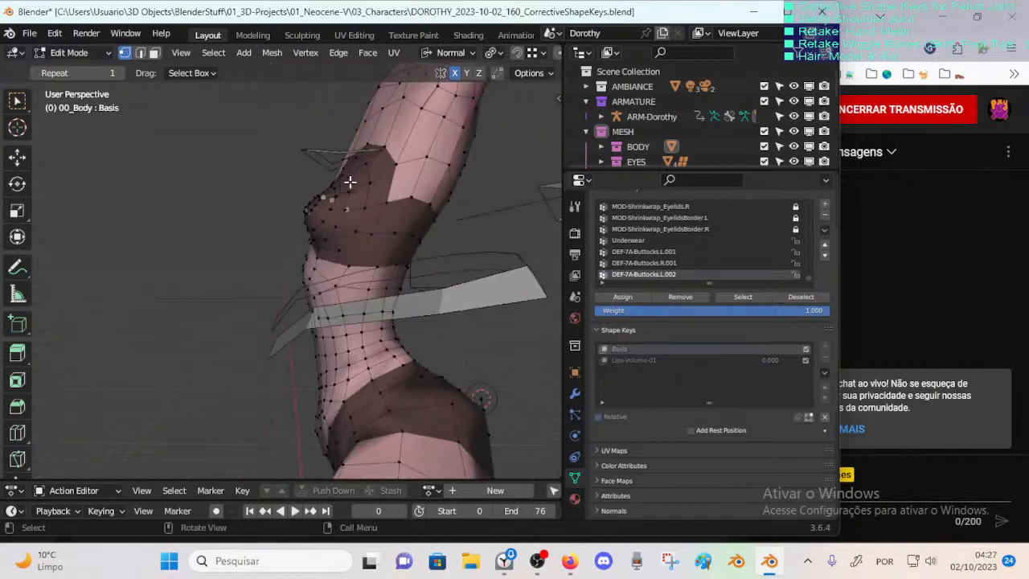
pyautogui.moveTo(321, 240); pyautogui.dragTo(297, 235, button='middle')
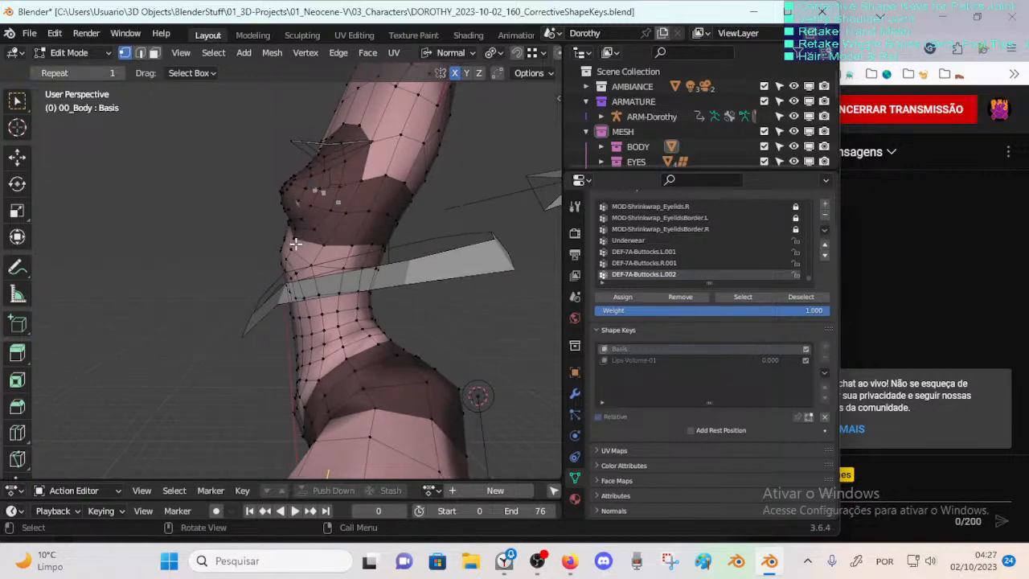
pyautogui.moveTo(323, 306); pyautogui.dragTo(363, 284, button='middle')
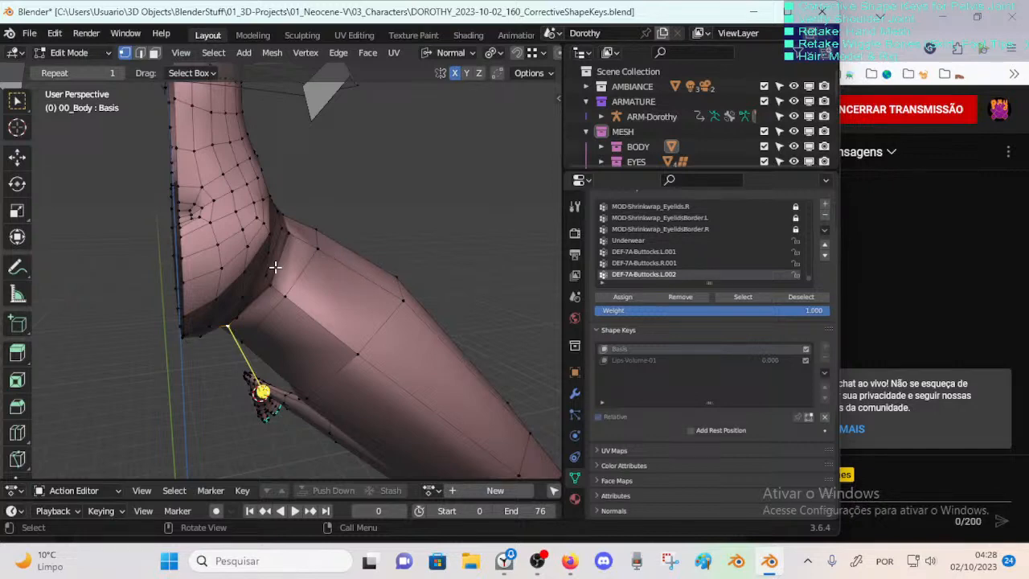
pyautogui.moveTo(347, 317); pyautogui.dragTo(238, 289, button='middle')
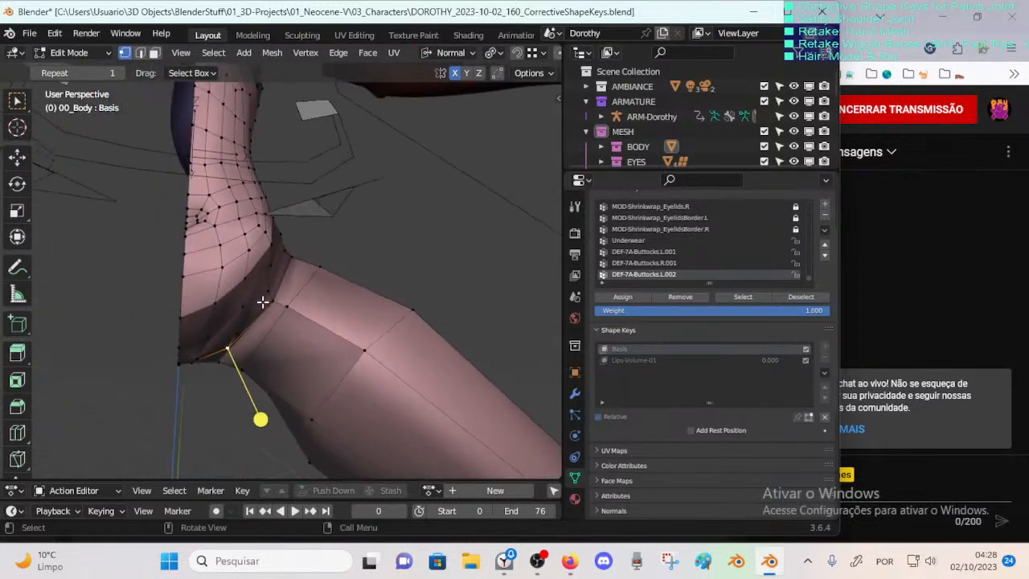
pyautogui.moveTo(296, 311); pyautogui.dragTo(349, 216, button='middle')
pyautogui.moveTo(273, 263); pyautogui.dragTo(341, 232, button='middle')
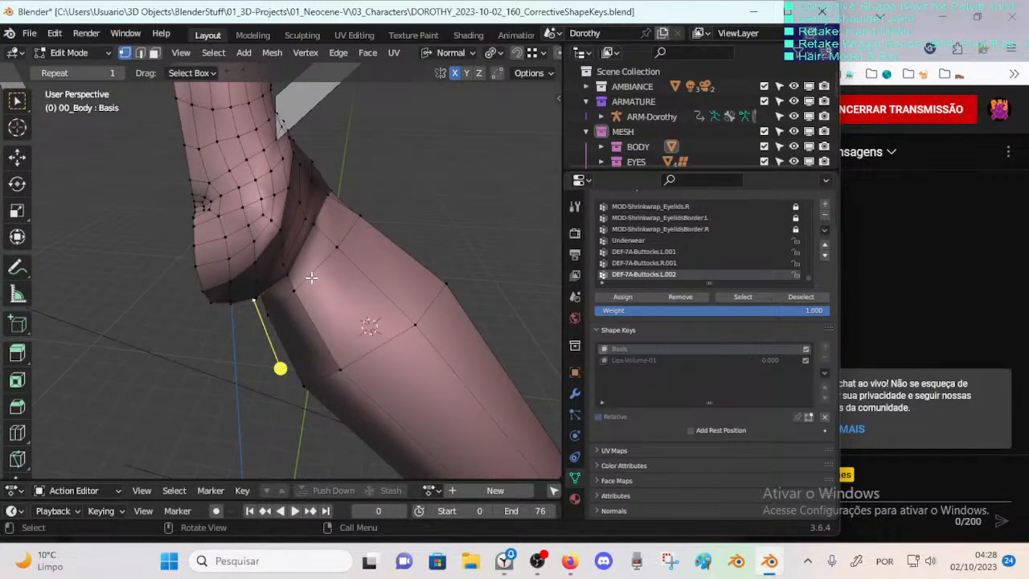
pyautogui.moveTo(388, 278); pyautogui.dragTo(330, 285, button='middle')
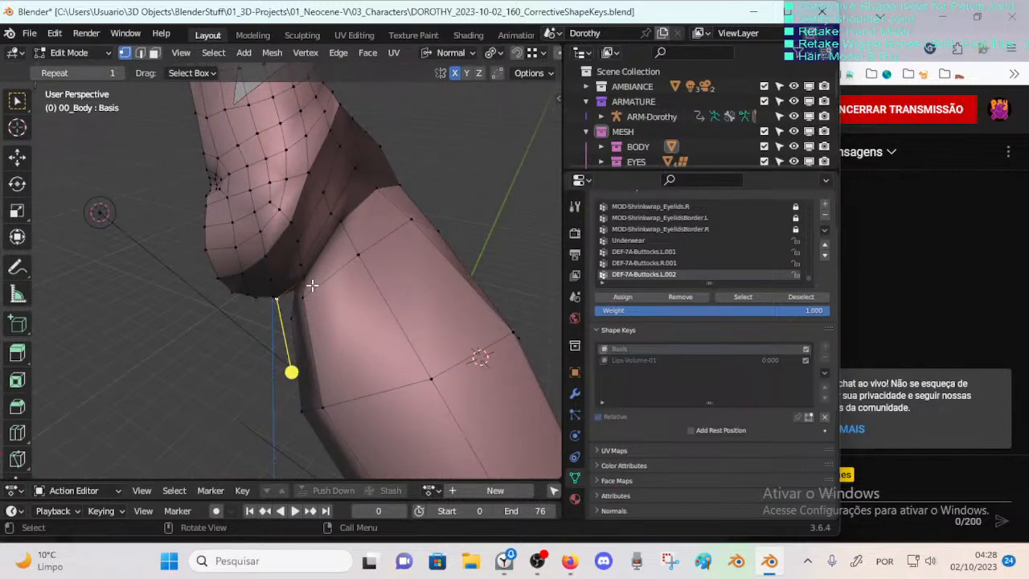
pyautogui.moveTo(310, 284); pyautogui.dragTo(463, 300, button='middle')
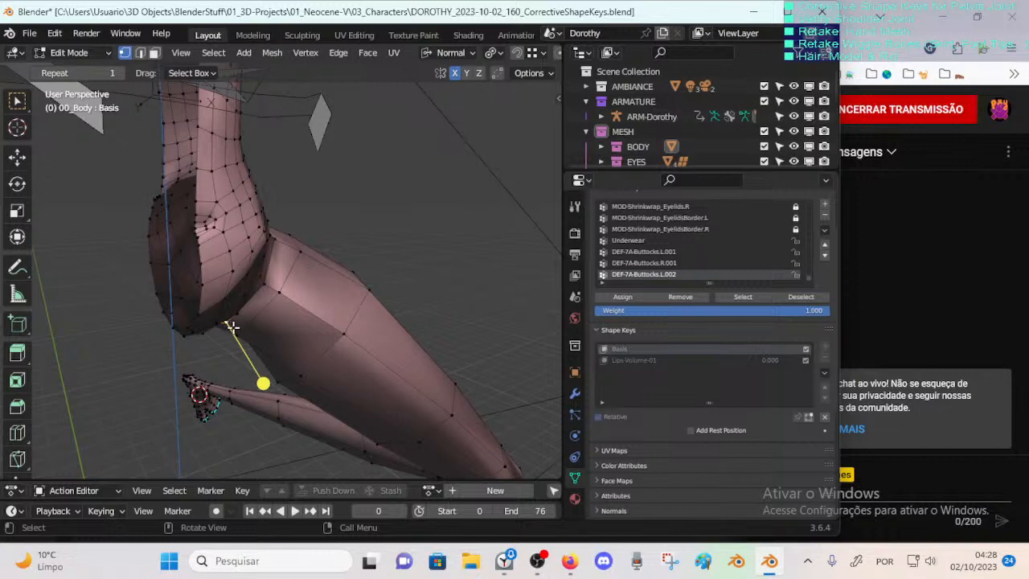
pyautogui.moveTo(231, 326); pyautogui.dragTo(260, 265, button='middle')
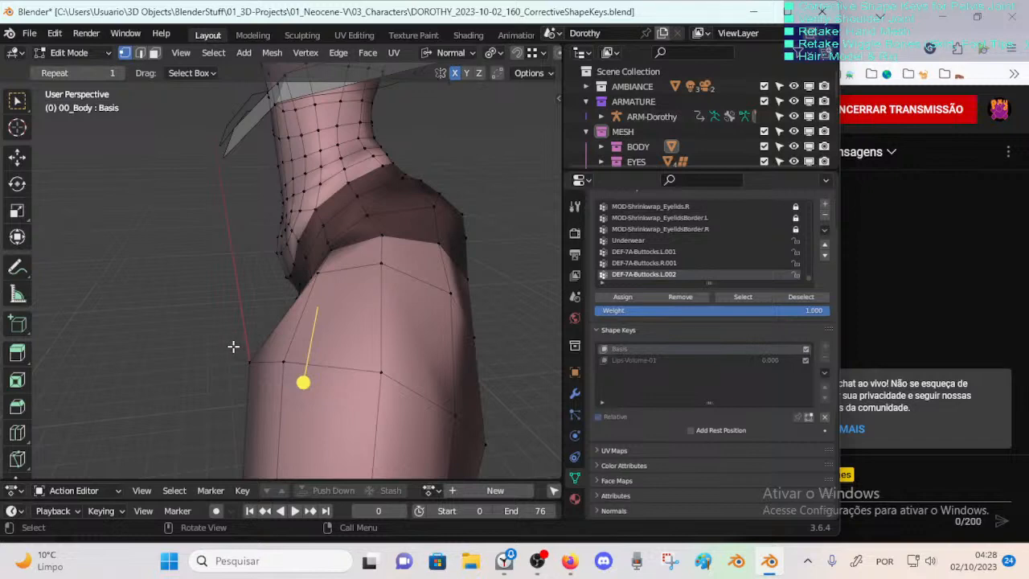
pyautogui.moveTo(233, 346); pyautogui.dragTo(421, 332, button='middle')
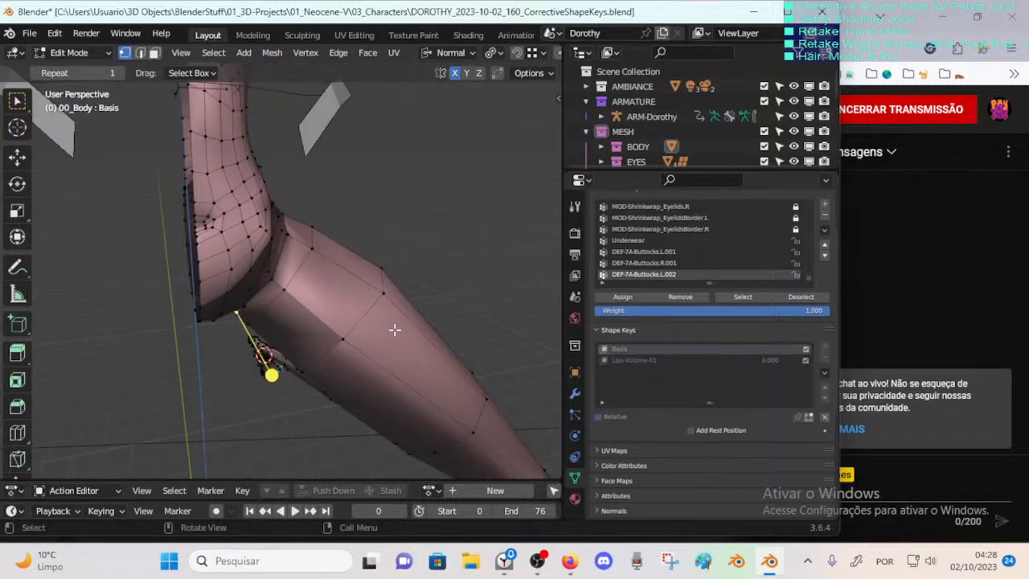
pyautogui.moveTo(403, 330); pyautogui.dragTo(275, 327, button='middle')
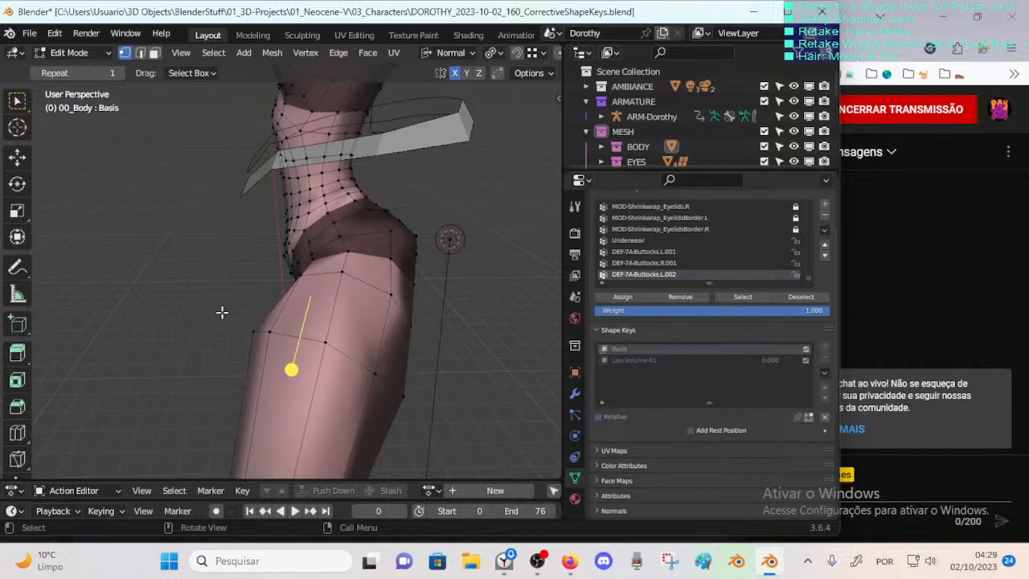
pyautogui.moveTo(221, 312); pyautogui.dragTo(280, 320, button='middle')
pyautogui.moveTo(336, 347); pyautogui.dragTo(266, 292, button='middle')
pyautogui.scroll(3, 361, 317)
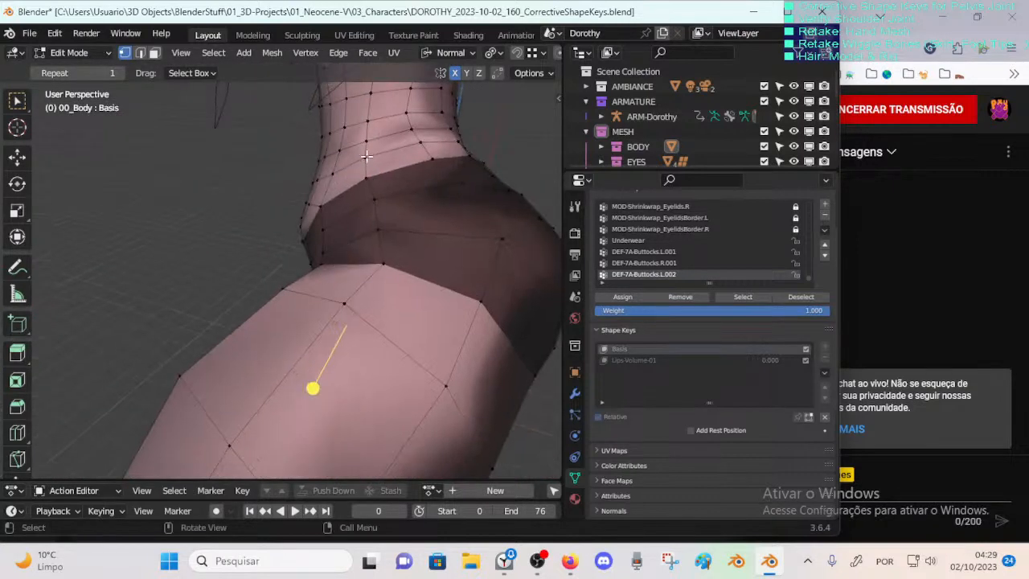
pyautogui.moveTo(364, 294); pyautogui.dragTo(327, 148, button='middle')
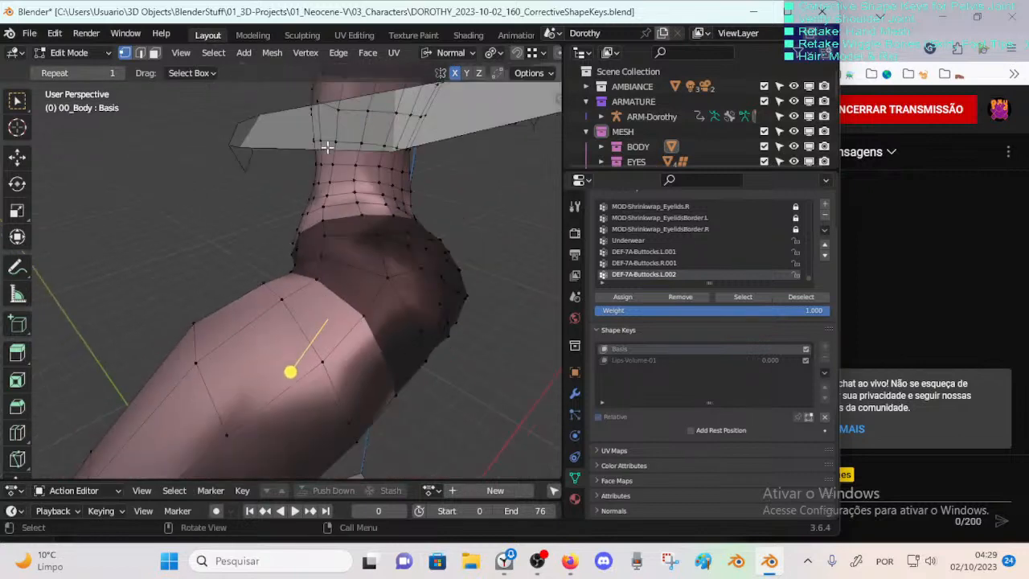
pyautogui.moveTo(364, 201); pyautogui.dragTo(313, 269, button='middle')
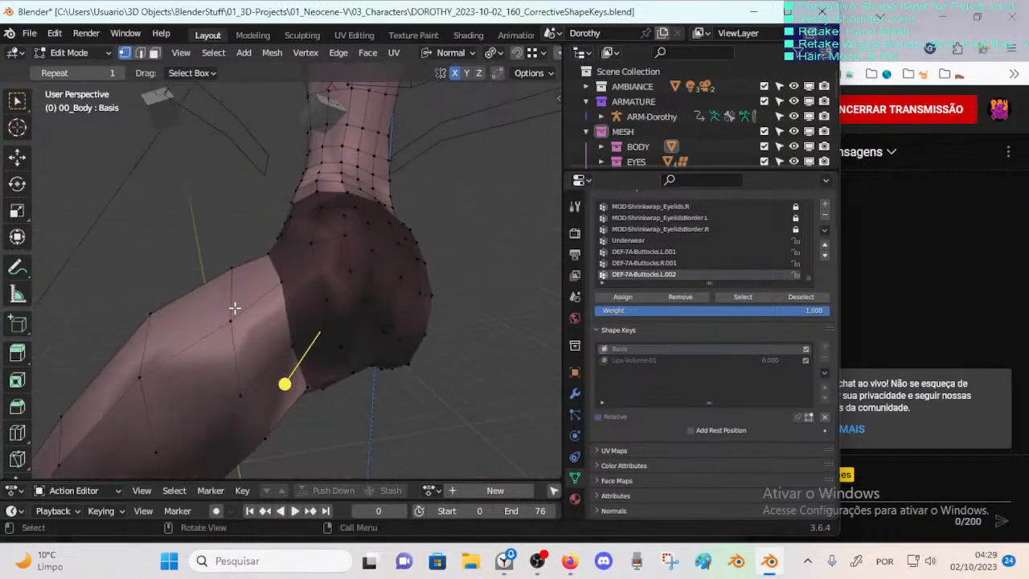
pyautogui.moveTo(234, 308); pyautogui.dragTo(379, 377, button='middle')
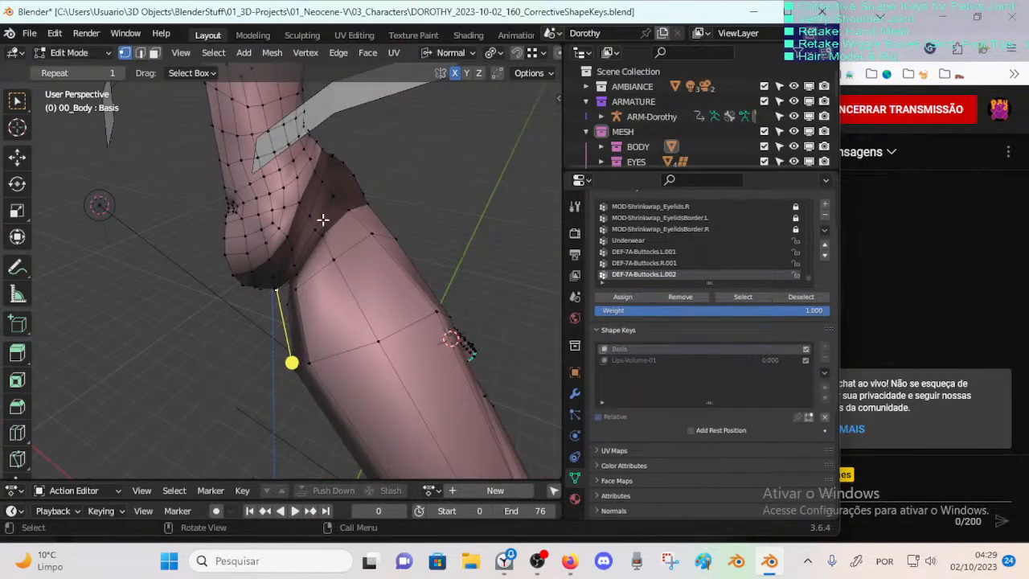
pyautogui.moveTo(322, 219); pyautogui.dragTo(304, 333, button='middle')
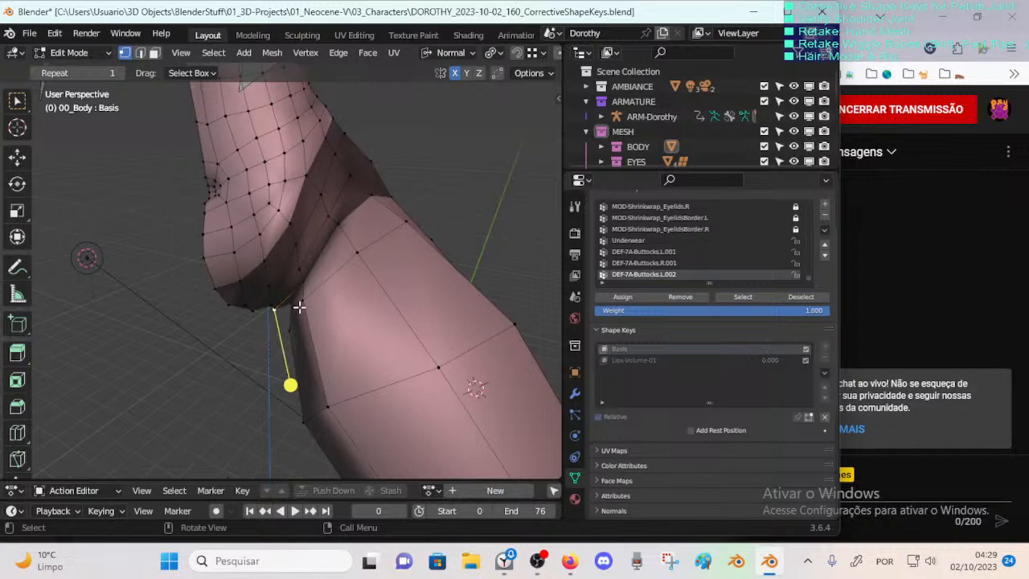
pyautogui.moveTo(298, 307); pyautogui.dragTo(298, 345, button='middle')
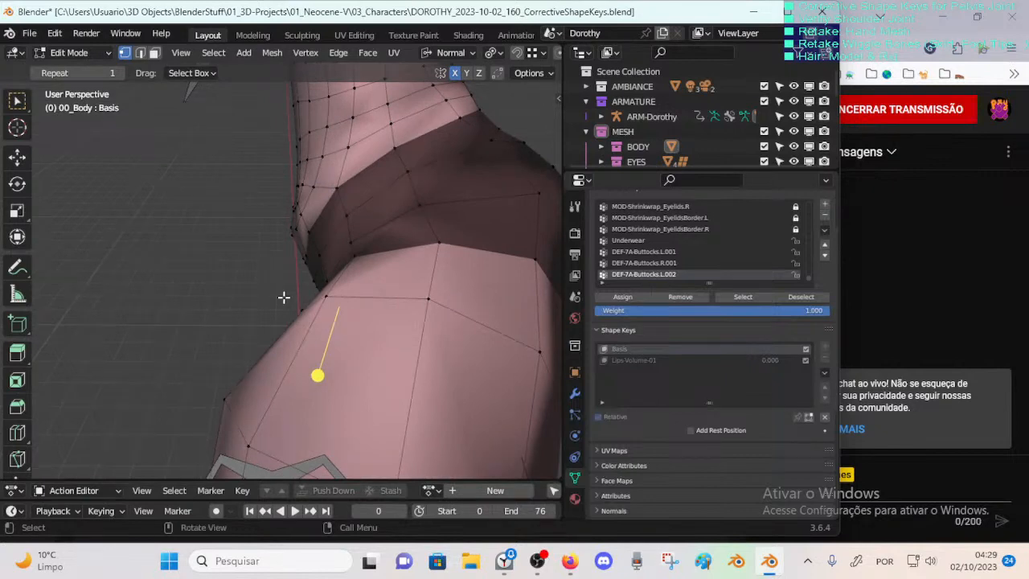
pyautogui.moveTo(284, 298); pyautogui.dragTo(366, 287, button='middle')
pyautogui.moveTo(353, 174); pyautogui.dragTo(217, 293, button='middle')
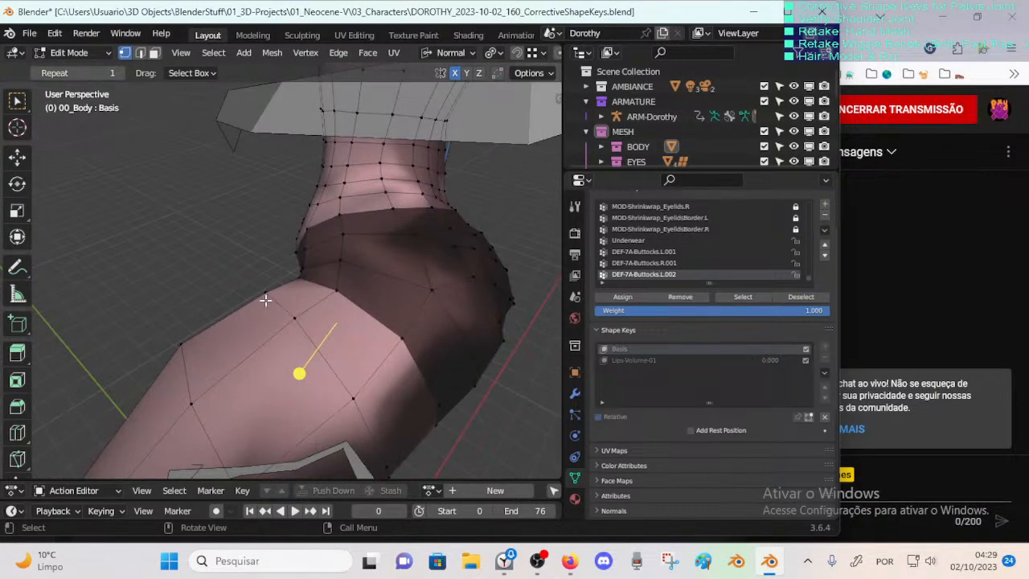
pyautogui.moveTo(295, 291)
pyautogui.mouseDown(button='middle')
pyautogui.moveTo(268, 301)
pyautogui.moveTo(280, 301)
pyautogui.mouseUp(button='middle')
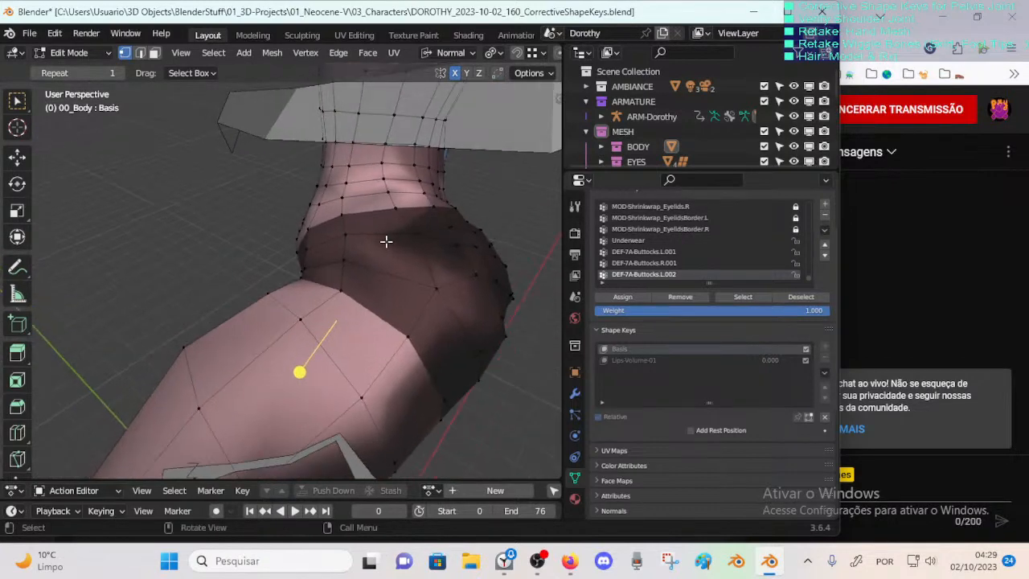
pyautogui.moveTo(386, 241); pyautogui.dragTo(279, 342, button='middle')
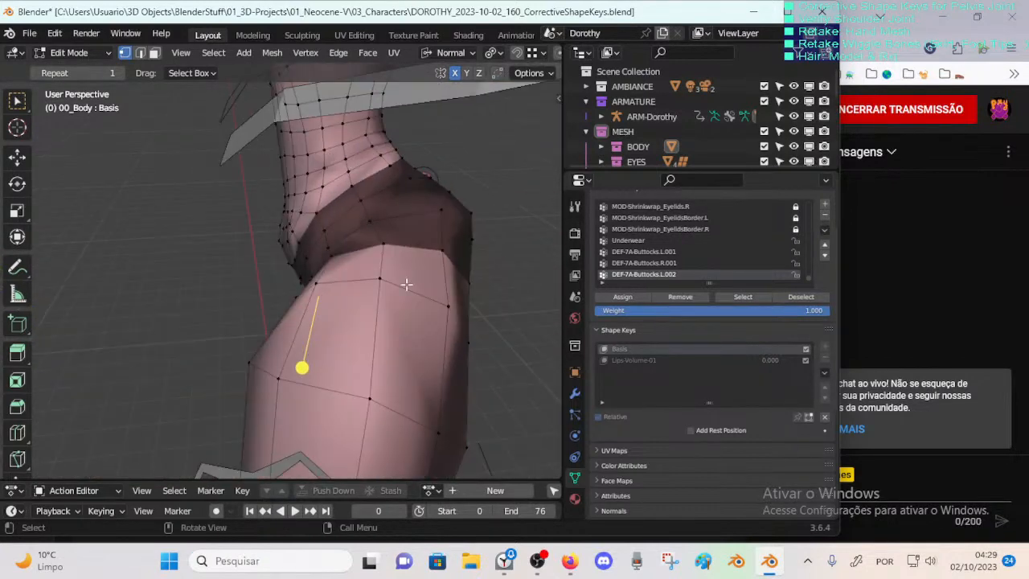
pyautogui.moveTo(407, 284); pyautogui.dragTo(320, 297, button='middle')
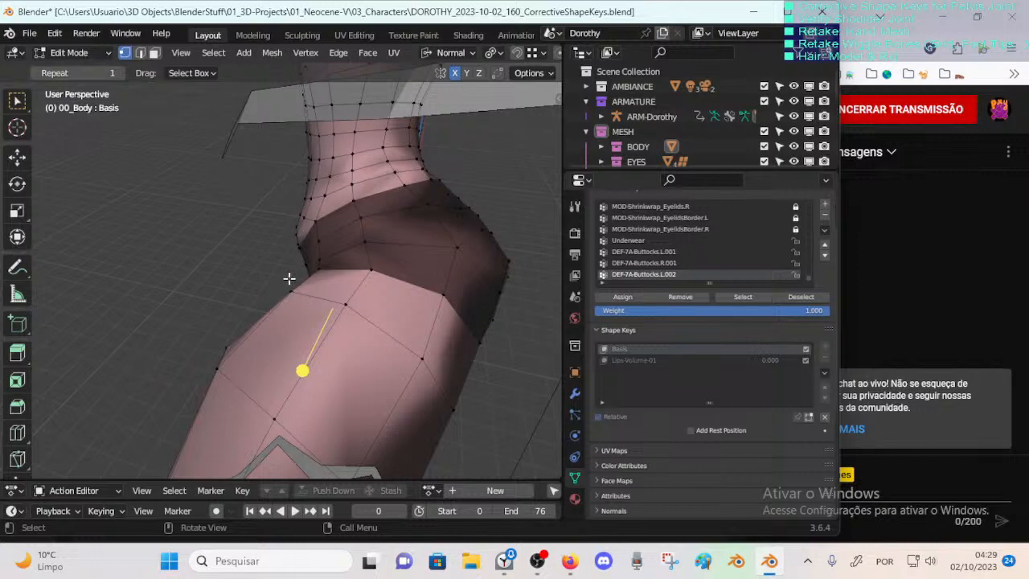
pyautogui.moveTo(291, 212)
pyautogui.mouseDown(button='middle')
pyautogui.moveTo(402, 239)
pyautogui.moveTo(255, 285)
pyautogui.moveTo(334, 283)
pyautogui.moveTo(416, 263)
pyautogui.moveTo(469, 300)
pyautogui.moveTo(254, 330)
pyautogui.moveTo(198, 320)
pyautogui.moveTo(380, 322)
pyautogui.moveTo(418, 301)
pyautogui.moveTo(235, 309)
pyautogui.moveTo(349, 297)
pyautogui.moveTo(317, 301)
pyautogui.moveTo(349, 292)
pyautogui.moveTo(253, 273)
pyautogui.moveTo(301, 264)
pyautogui.moveTo(248, 251)
pyautogui.moveTo(338, 246)
pyautogui.moveTo(302, 219)
pyautogui.moveTo(292, 225)
pyautogui.moveTo(338, 229)
pyautogui.moveTo(306, 210)
pyautogui.mouseUp(button='middle')
pyautogui.hotkey('alt', 'a')
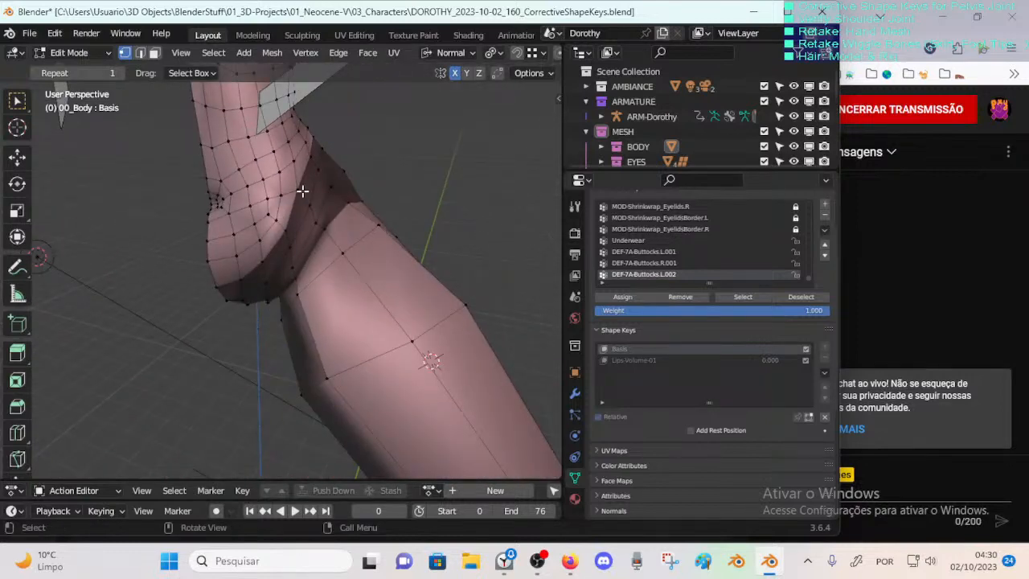
pyautogui.press('c')
pyautogui.moveTo(298, 195); pyautogui.dragTo(276, 239)
pyautogui.rightClick(275, 238)
pyautogui.rightClick(394, 218)
pyautogui.click(396, 218)
pyautogui.moveTo(395, 218); pyautogui.dragTo(259, 230, button='middle')
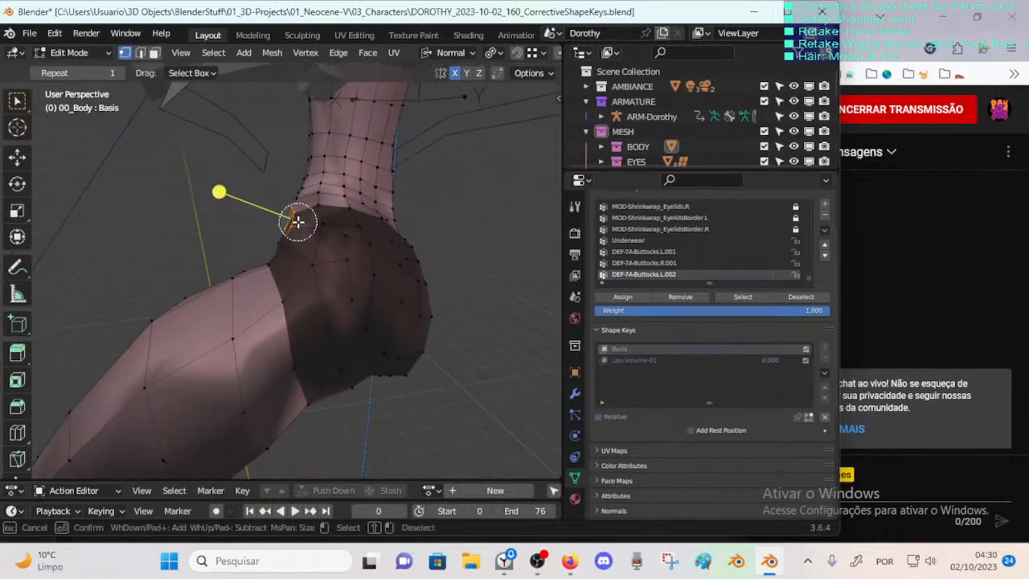
pyautogui.click(290, 207)
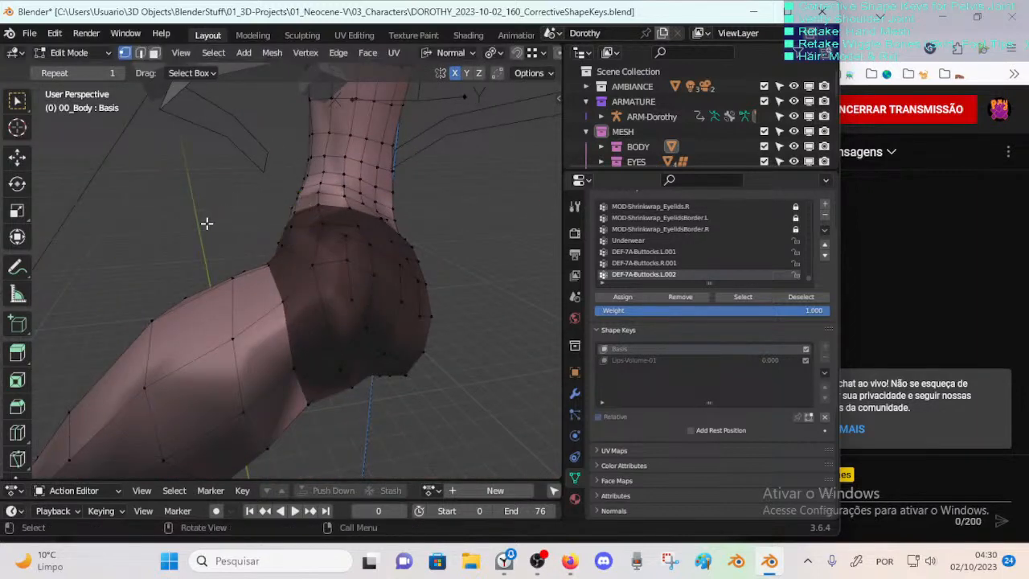
pyautogui.moveTo(207, 223)
pyautogui.mouseDown(button='middle')
pyautogui.moveTo(361, 246)
pyautogui.moveTo(373, 237)
pyautogui.moveTo(404, 299)
pyautogui.moveTo(242, 305)
pyautogui.moveTo(225, 317)
pyautogui.moveTo(399, 303)
pyautogui.moveTo(319, 326)
pyautogui.moveTo(324, 248)
pyautogui.moveTo(204, 219)
pyautogui.mouseUp(button='middle')
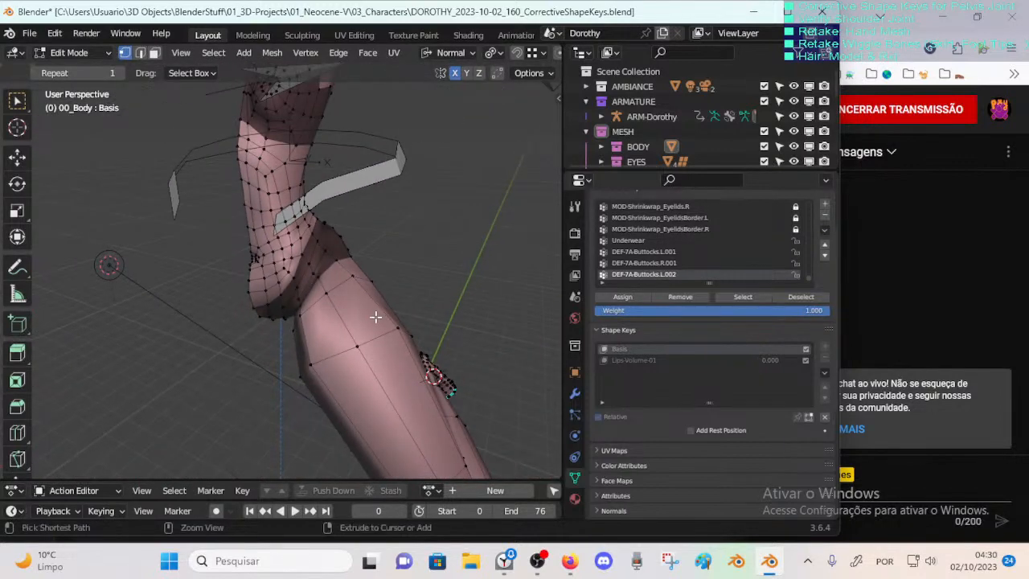
# Step: Leave Edit Mode, check the live stream page in Firefox's YouTube Studio, and return to Blender
pyautogui.hotkey('ctrl', 'Tab')
pyautogui.click(265, 319)
pyautogui.click(569, 560)
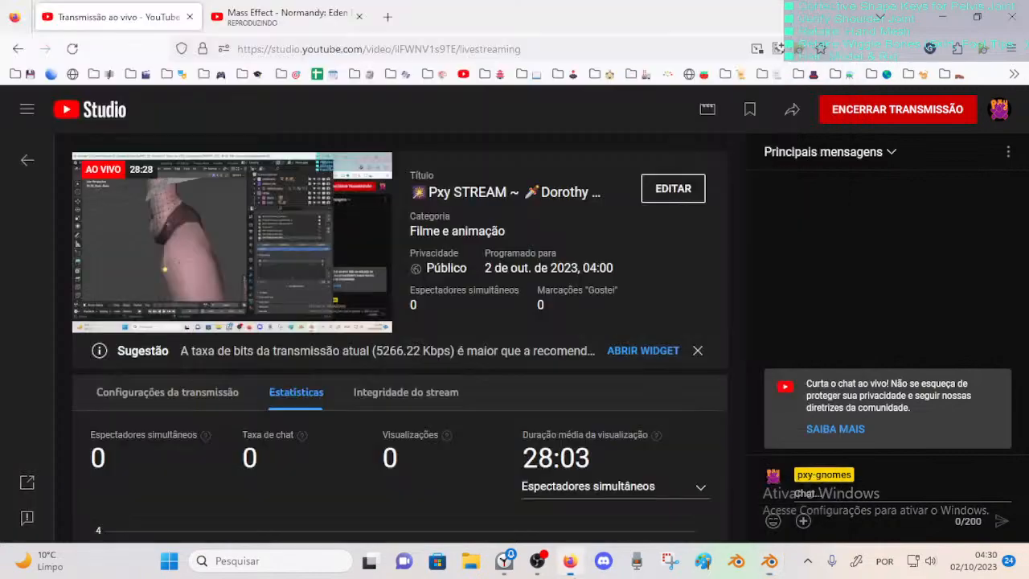
pyautogui.click(769, 560)
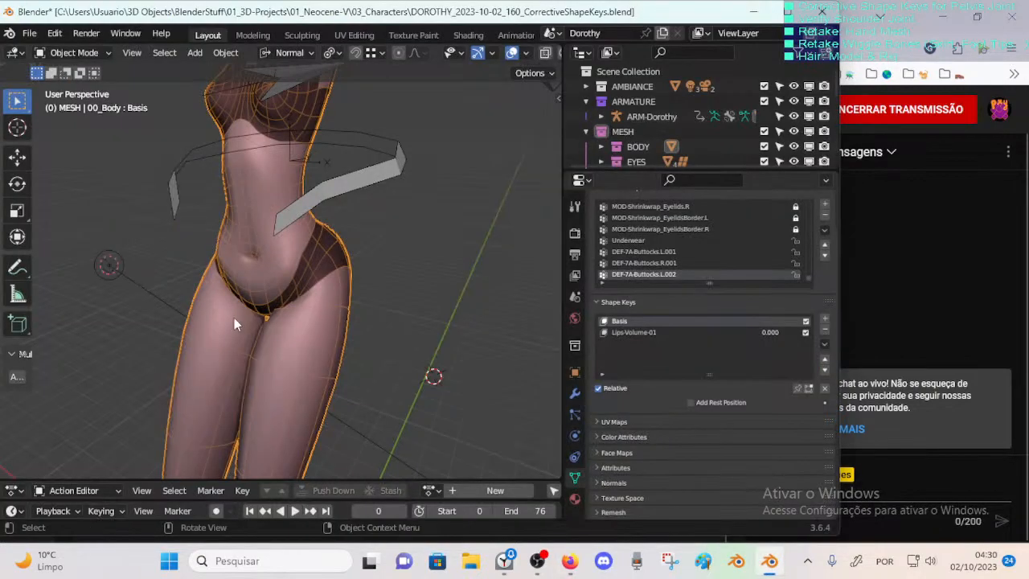
# Step: Re-enter Edit Mode on 00_Body and move the vertex at the underwear's front crease about 0.01 m forward and down
pyautogui.moveTo(234, 318); pyautogui.dragTo(166, 362, button='middle')
pyautogui.press('Tab')
pyautogui.moveTo(325, 344)
pyautogui.mouseDown(button='middle')
pyautogui.moveTo(277, 342)
pyautogui.moveTo(319, 331)
pyautogui.mouseUp(button='middle')
pyautogui.click(316, 314)
pyautogui.scroll(2, 319, 332)
pyautogui.press('g')
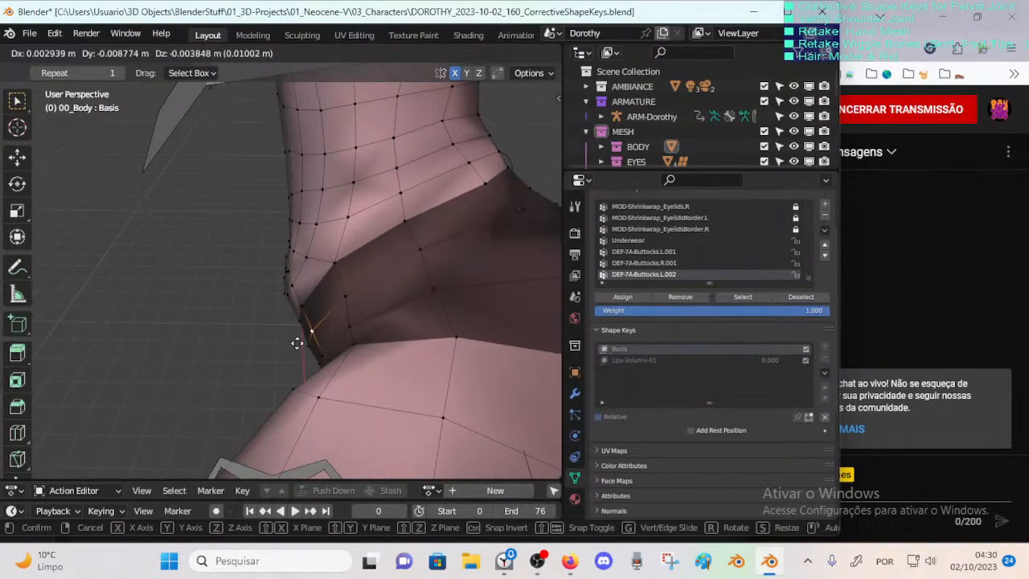
pyautogui.click(298, 344)
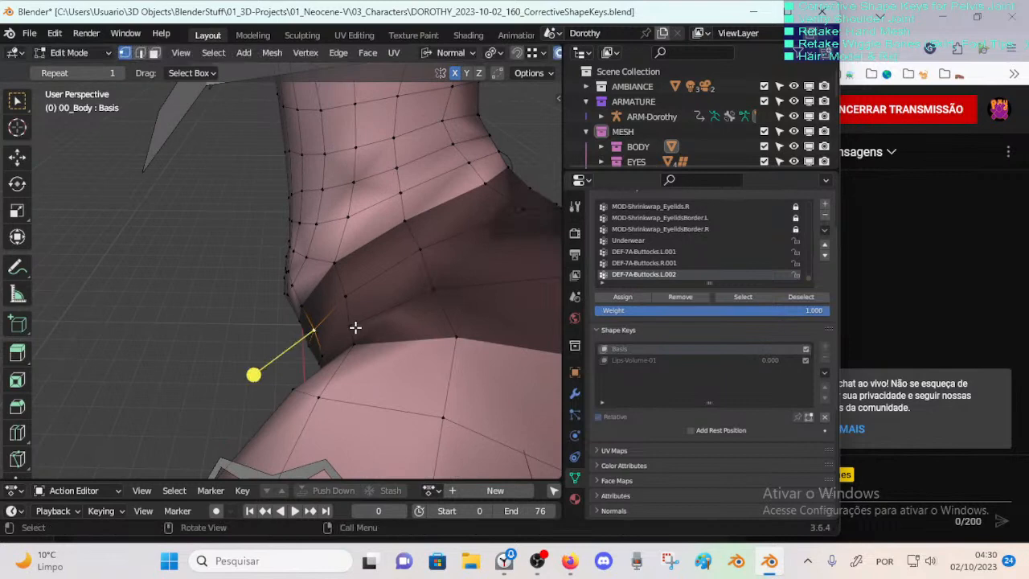
# Step: Add the neighbouring vertices along the underwear's front edge with circle selection and nudge them slightly outward together
pyautogui.keyDown('shift'); pyautogui.click(309, 337); pyautogui.keyUp('shift')
pyautogui.press('c')
pyautogui.click(311, 322)
pyautogui.moveTo(311, 322); pyautogui.dragTo(304, 343)
pyautogui.rightClick(304, 342)
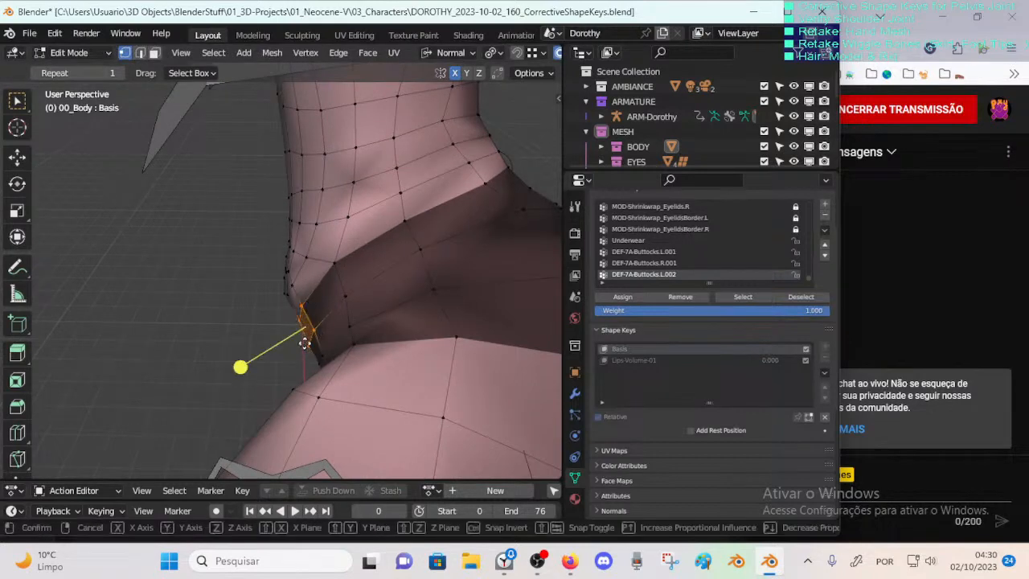
pyautogui.press('g')
pyautogui.click(300, 345)
pyautogui.hotkey('alt', 'a')
pyautogui.keyDown('alt'); pyautogui.click(289, 290); pyautogui.keyUp('alt')
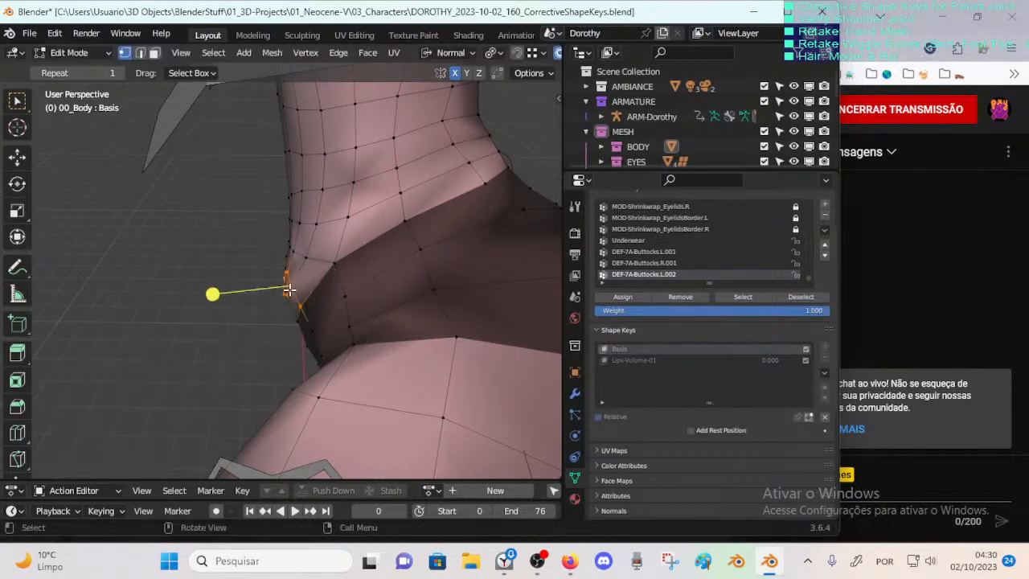
pyautogui.click(211, 295)
pyautogui.hotkey('alt', 'a')
pyautogui.moveTo(284, 327)
pyautogui.mouseDown(button='middle')
pyautogui.moveTo(404, 333)
pyautogui.moveTo(398, 338)
pyautogui.mouseUp(button='middle')
pyautogui.press('c')
pyautogui.moveTo(314, 323); pyautogui.dragTo(267, 336)
pyautogui.rightClick(266, 336)
pyautogui.moveTo(260, 400); pyautogui.dragTo(283, 406)
pyautogui.moveTo(283, 405); pyautogui.dragTo(285, 326, button='middle')
# Step: Select the vertices on the underside of the crotch and inner hip crease of the body mesh and smooth them slightly
pyautogui.hotkey('alt', 'a')
pyautogui.press('c')
pyautogui.moveTo(285, 329); pyautogui.dragTo(214, 356)
pyautogui.rightClick(215, 356)
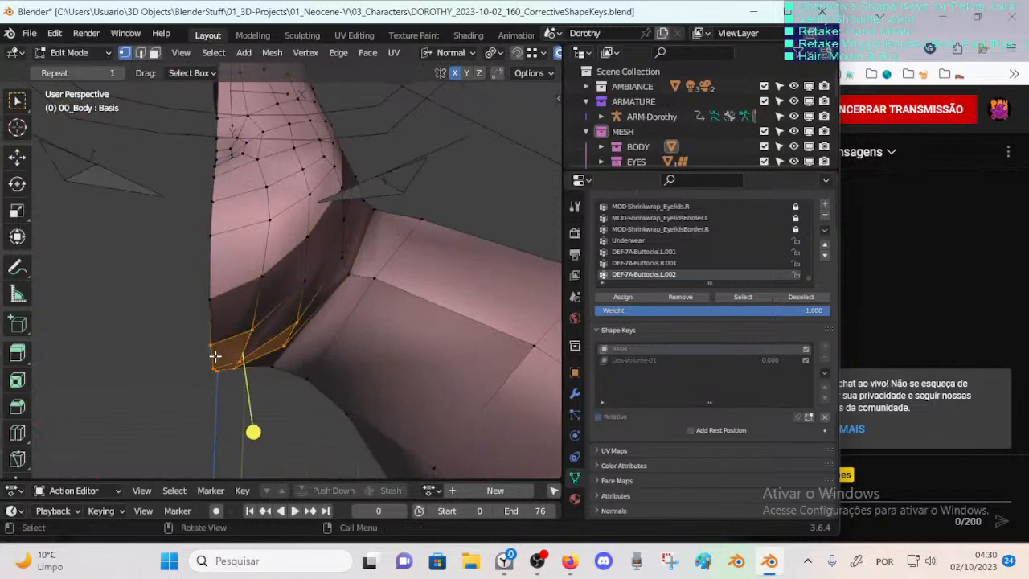
pyautogui.moveTo(265, 448); pyautogui.dragTo(258, 436)
# Step: Extend the crotch selection to the adjoining vertices up the inner hip crease, smooth them together and clear the selection
pyautogui.press('c')
pyautogui.moveTo(210, 365); pyautogui.dragTo(255, 341)
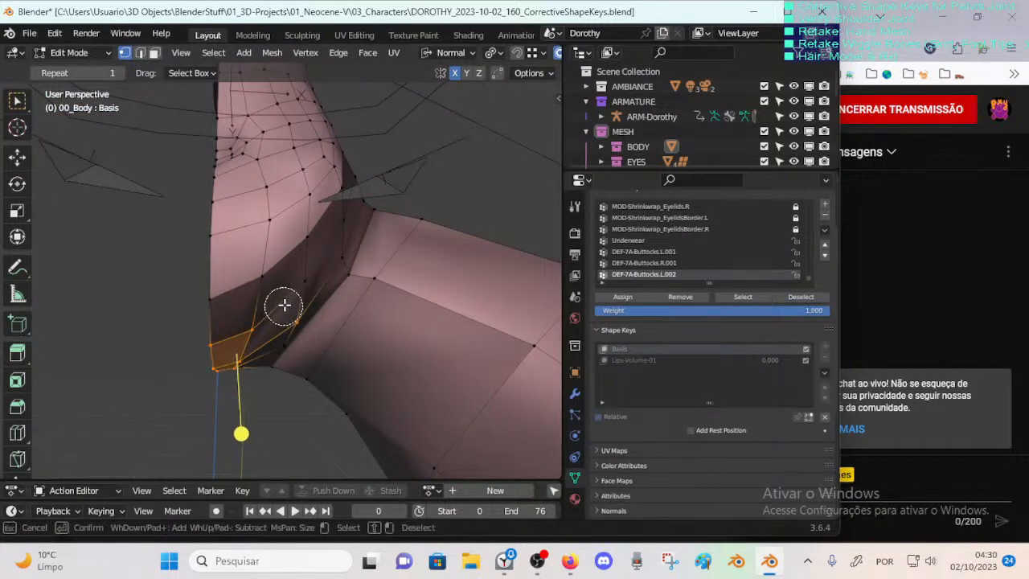
pyautogui.rightClick(285, 306)
pyautogui.press('c')
pyautogui.click(287, 336)
pyautogui.click(294, 292)
pyautogui.rightClick(295, 293)
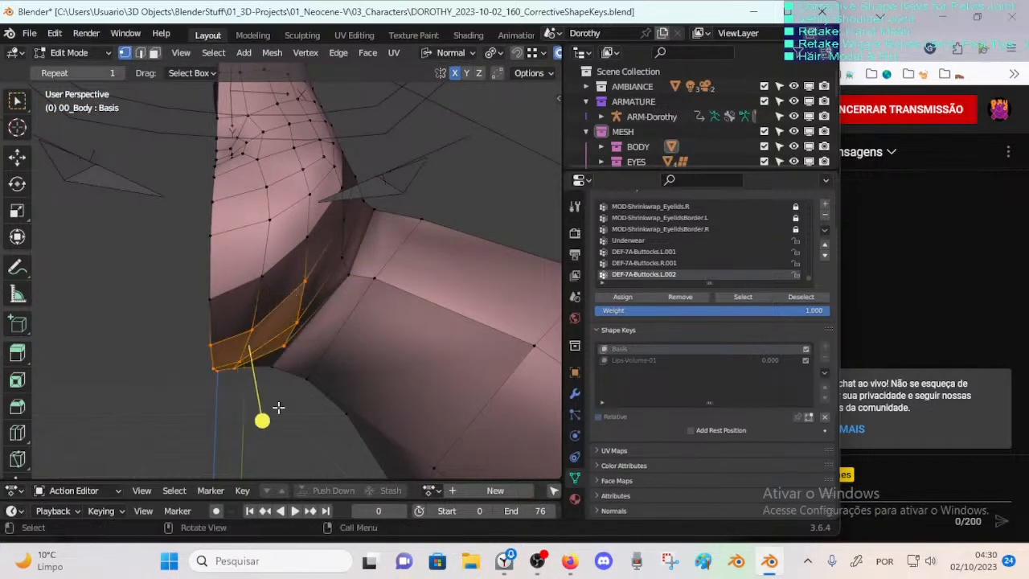
pyautogui.rightClick(280, 421)
pyautogui.click(280, 421)
pyautogui.moveTo(341, 317); pyautogui.dragTo(339, 351, button='middle')
pyautogui.hotkey('alt', 'a')
# Step: Display the modifiers of 00_Body, return it to Object Mode and save the file
pyautogui.click(574, 393)
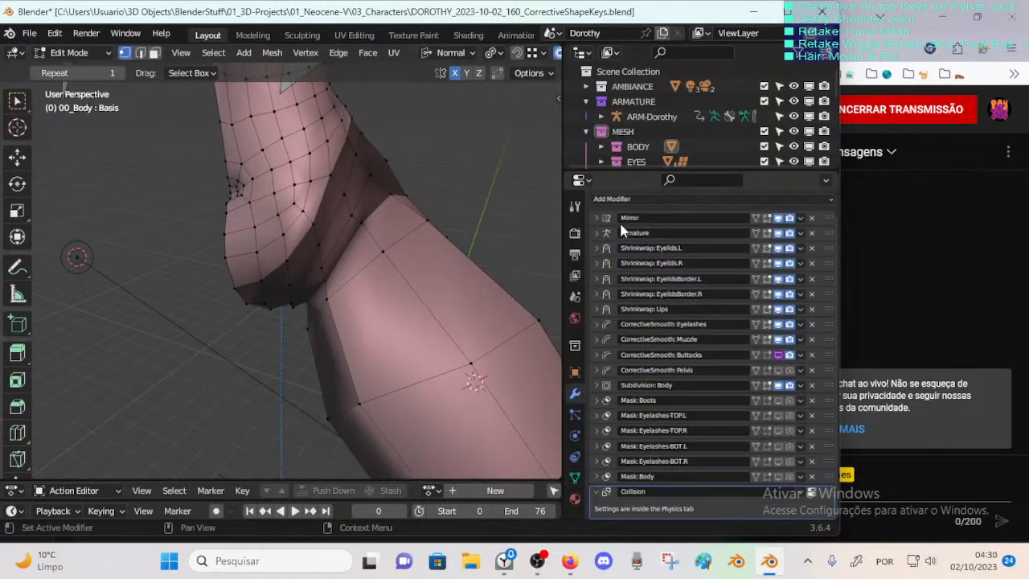
pyautogui.moveTo(378, 231); pyautogui.dragTo(333, 272, button='middle')
pyautogui.hotkey('ctrl', 'Tab')
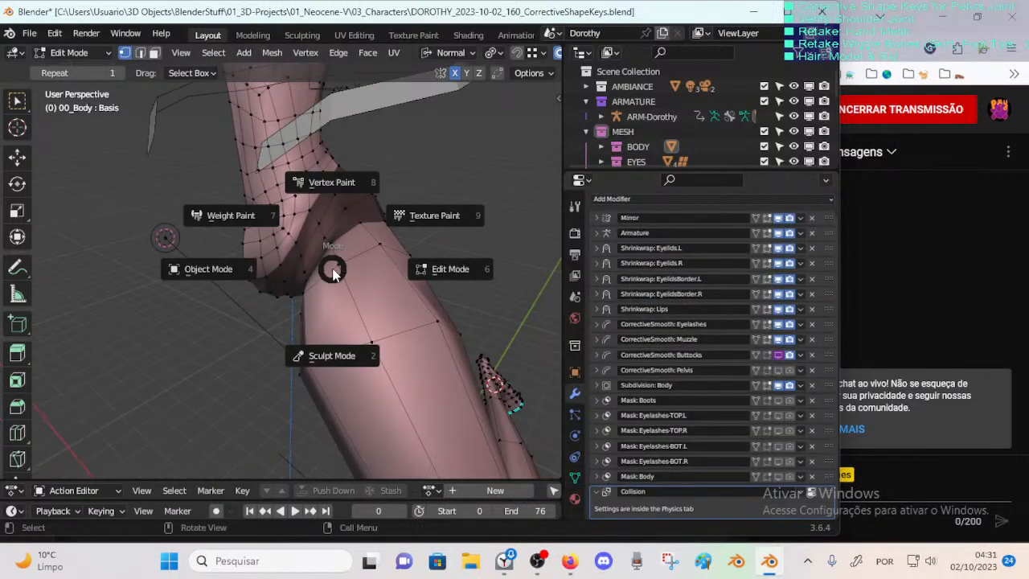
pyautogui.click(319, 263)
pyautogui.moveTo(274, 314); pyautogui.dragTo(312, 349, button='middle')
pyautogui.scroll(-3, 314, 347)
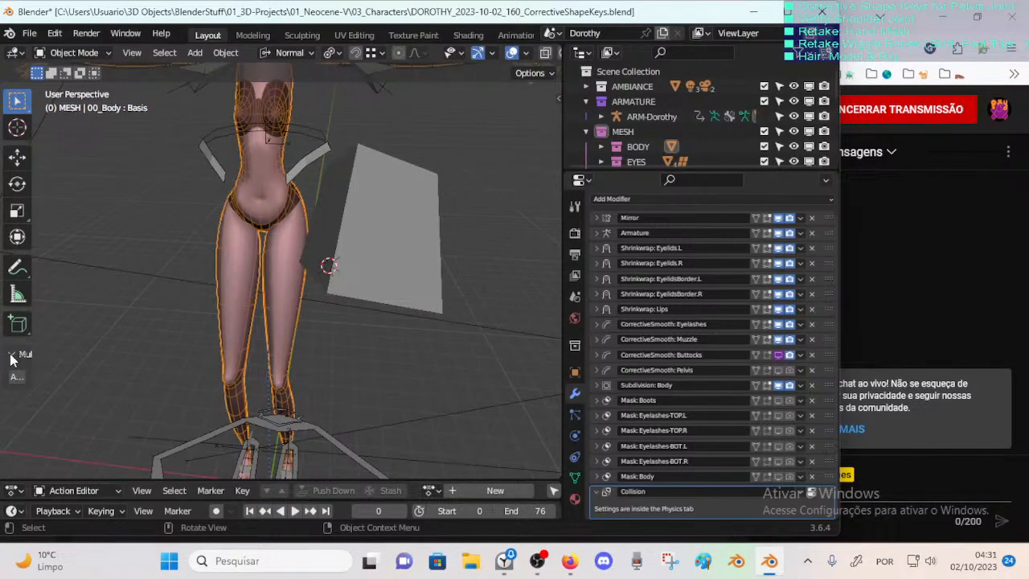
pyautogui.moveTo(145, 337); pyautogui.dragTo(205, 313, button='middle')
pyautogui.hotkey('ctrl', 's')
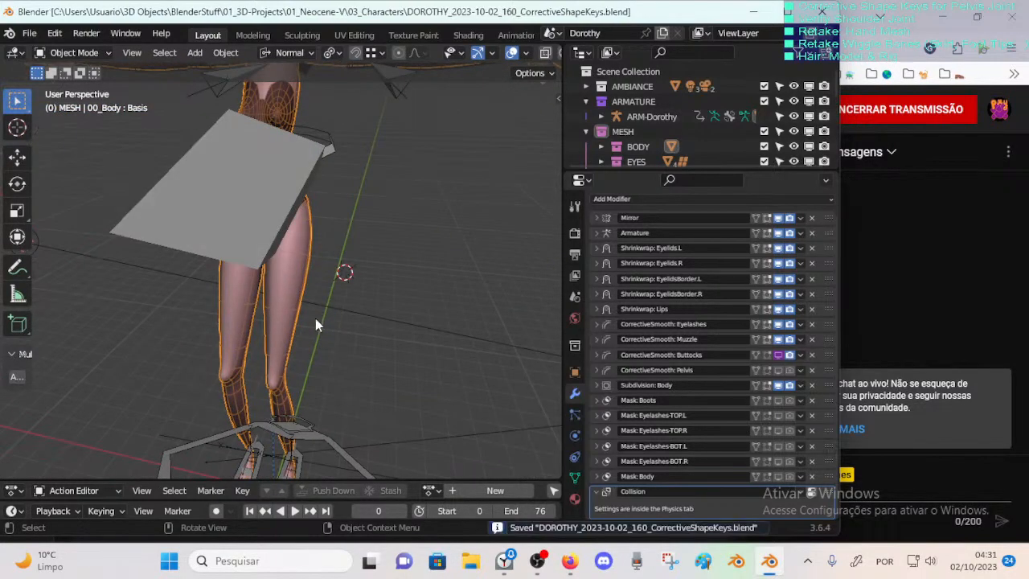
# Step: Enter Pose Mode on ARM-Dorothy and try raising the left leg forward with the MTR-Leg.L control
pyautogui.moveTo(315, 318); pyautogui.dragTo(298, 406, button='middle')
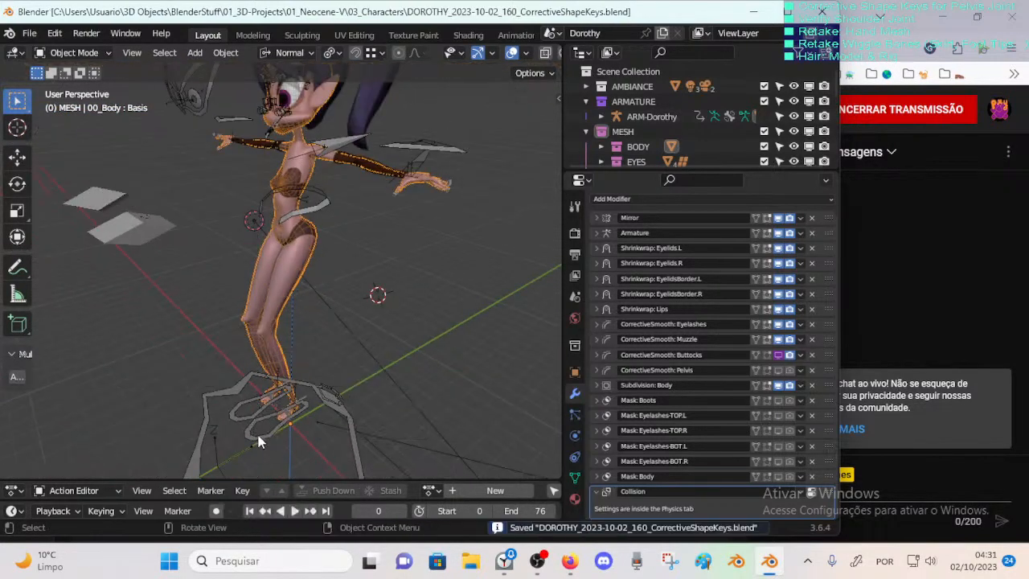
pyautogui.click(265, 433)
pyautogui.hotkey('ctrl', 'Tab')
pyautogui.moveTo(247, 437); pyautogui.dragTo(331, 398, button='middle')
pyautogui.click(330, 398)
pyautogui.press('g')
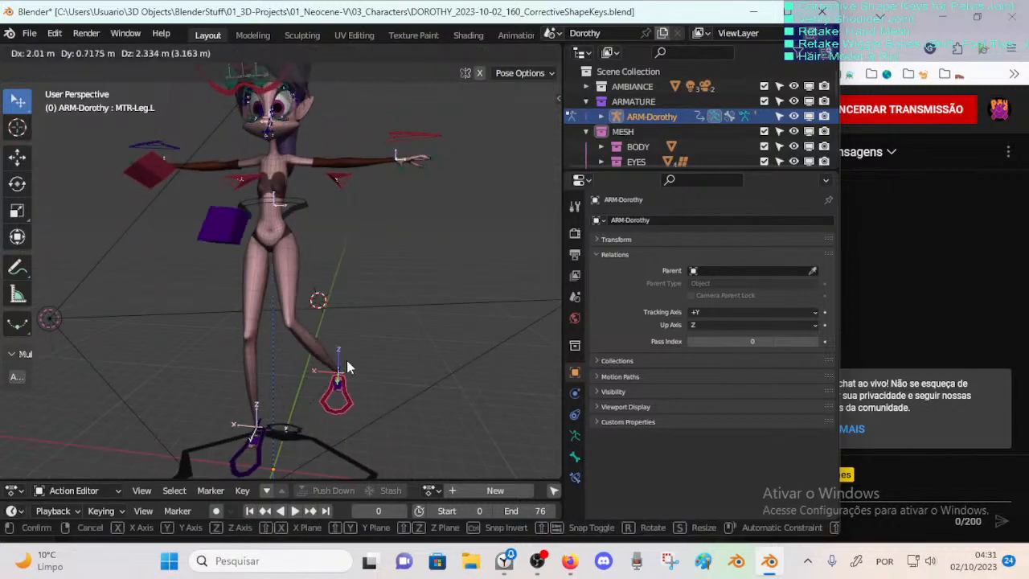
pyautogui.moveTo(275, 289); pyautogui.dragTo(163, 321, button='middle')
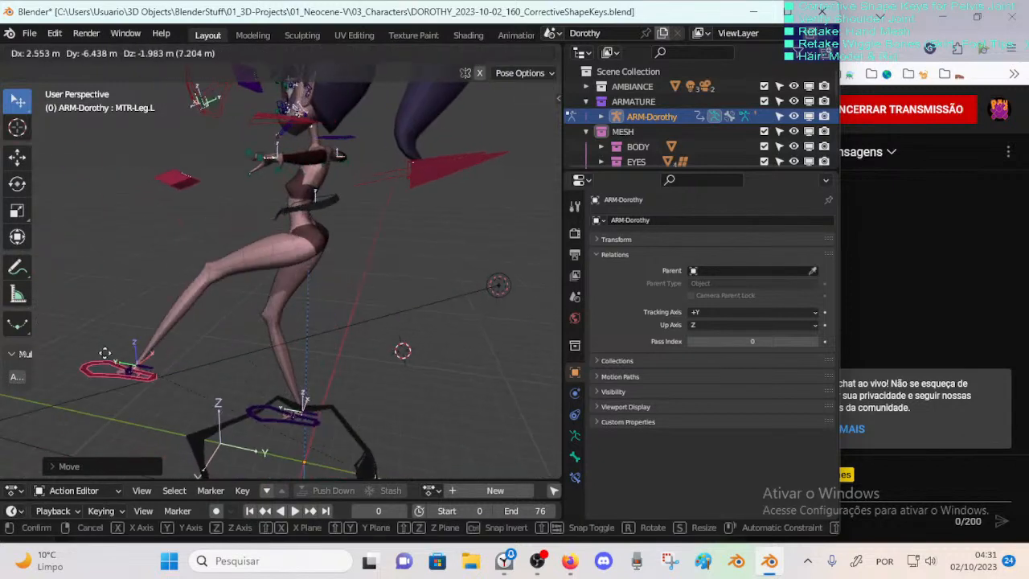
pyautogui.click(219, 371)
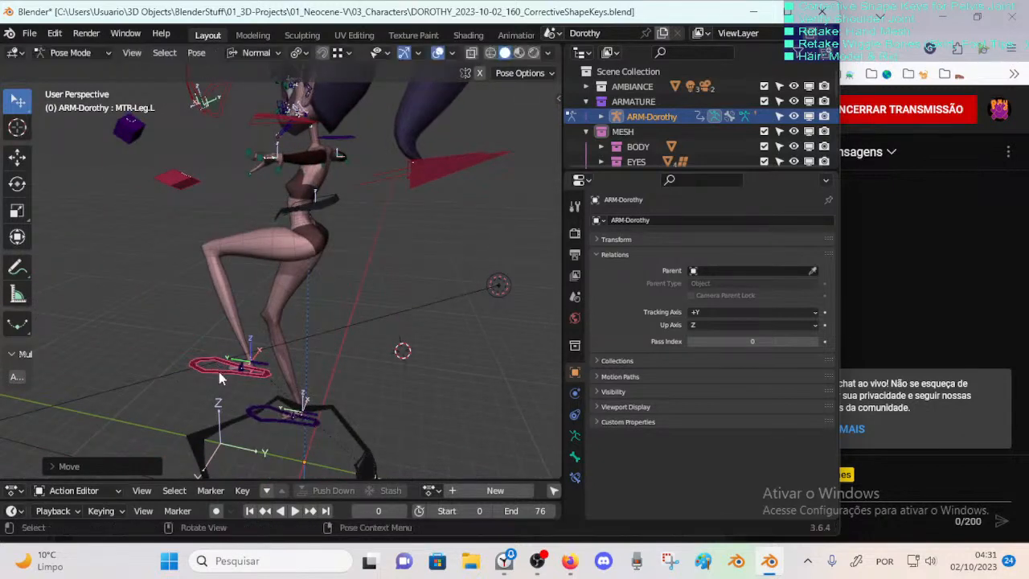
pyautogui.press('g')
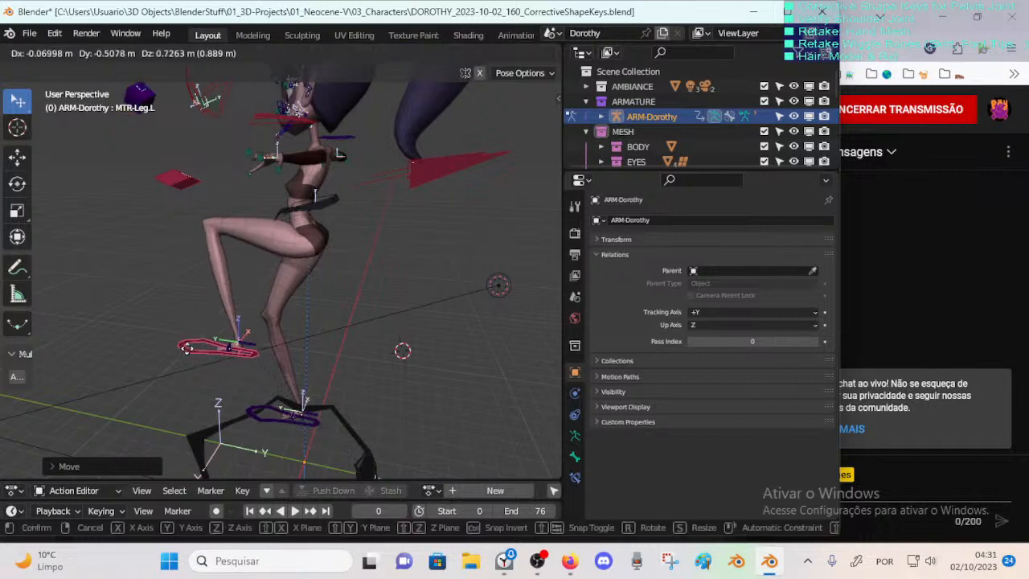
pyautogui.click(276, 297)
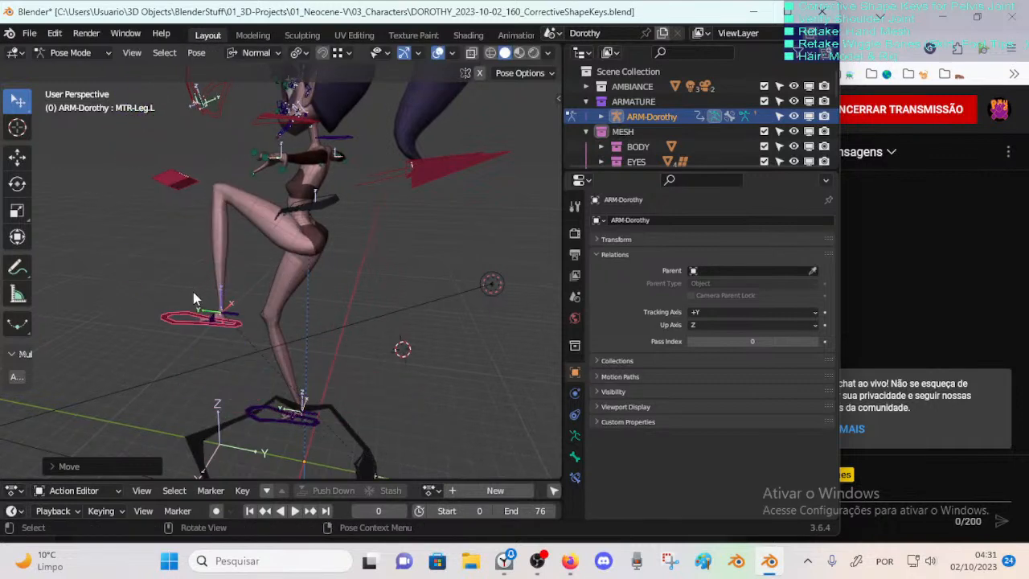
# Step: Test rotating the MTR-Leg.L control, including around X, and swing the left leg backward and forward
pyautogui.press('r')
pyautogui.click(285, 320)
pyautogui.press('g')
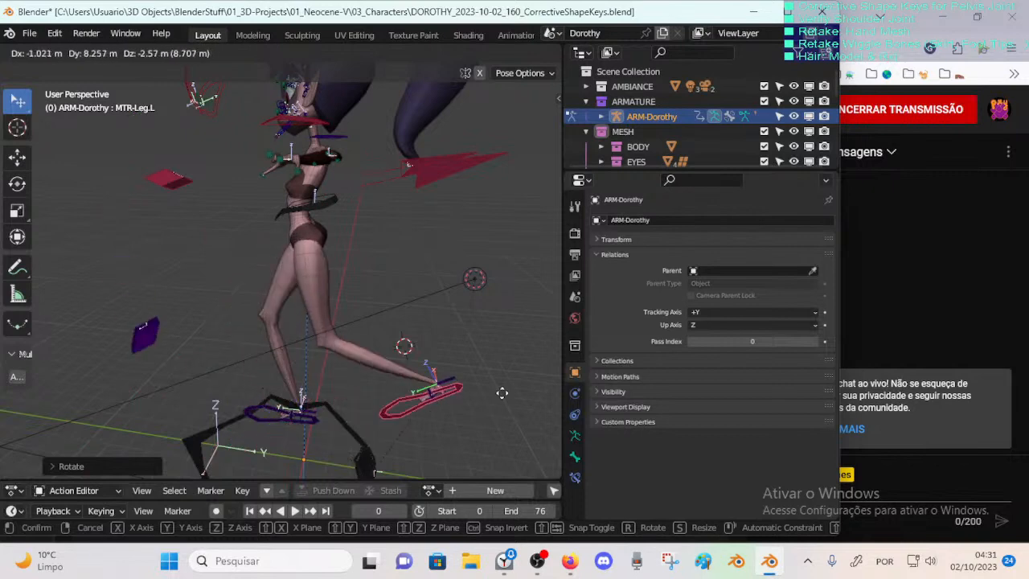
pyautogui.click(251, 346)
pyautogui.press('g')
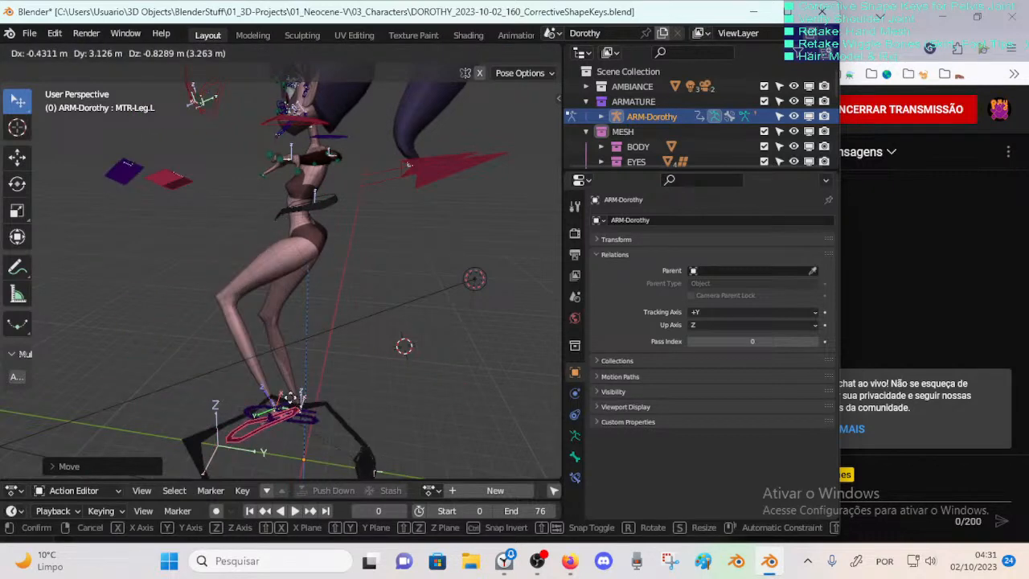
pyautogui.click(203, 382)
pyautogui.press('r')
pyautogui.press('x')
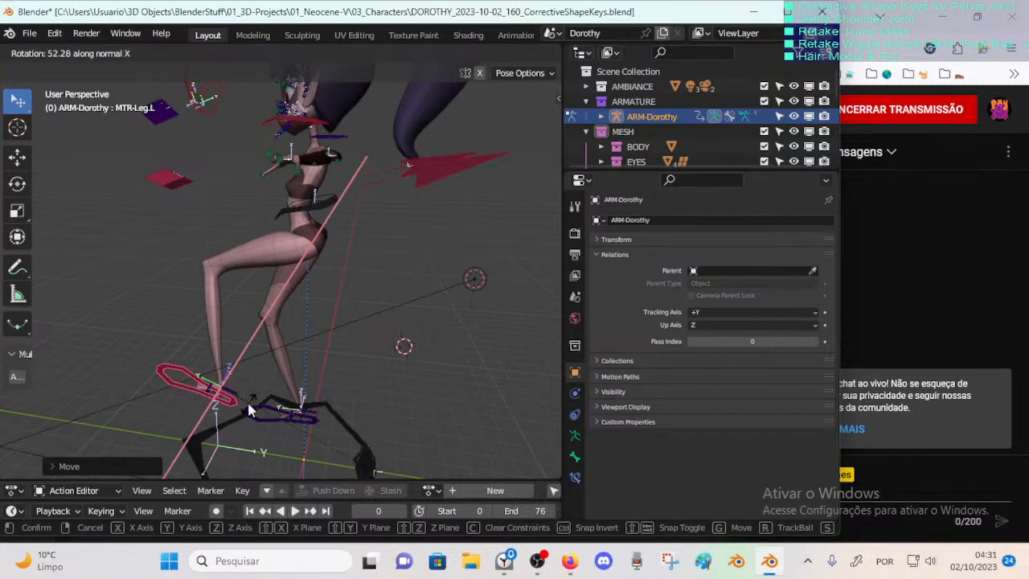
pyautogui.click(250, 409)
pyautogui.press('g')
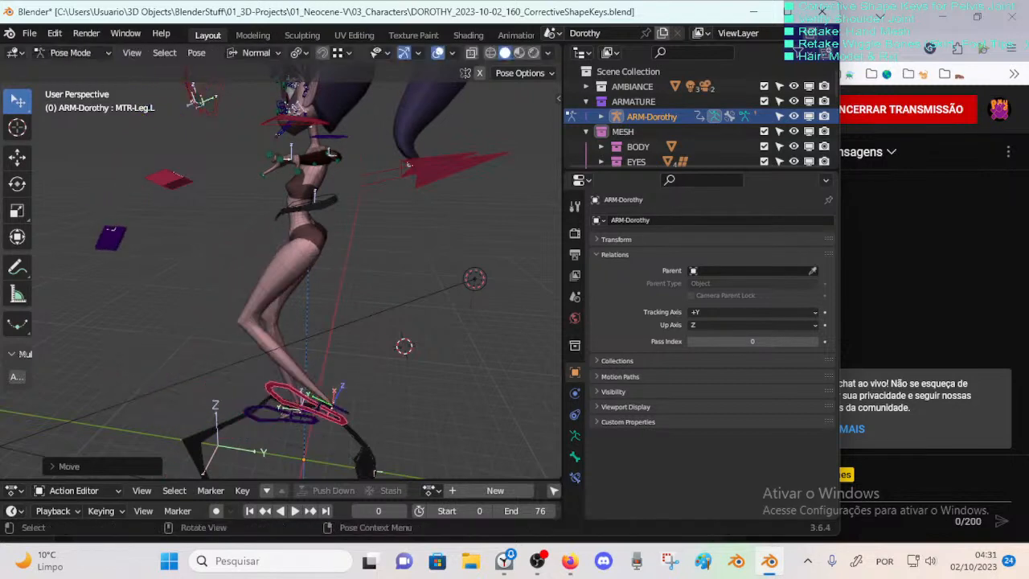
pyautogui.rightClick(243, 343)
# Step: Try rotating and moving the MTR-Torso control from the front
pyautogui.moveTo(243, 342); pyautogui.dragTo(351, 292, button='middle')
pyautogui.scroll(3, 320, 222)
pyautogui.click(312, 213)
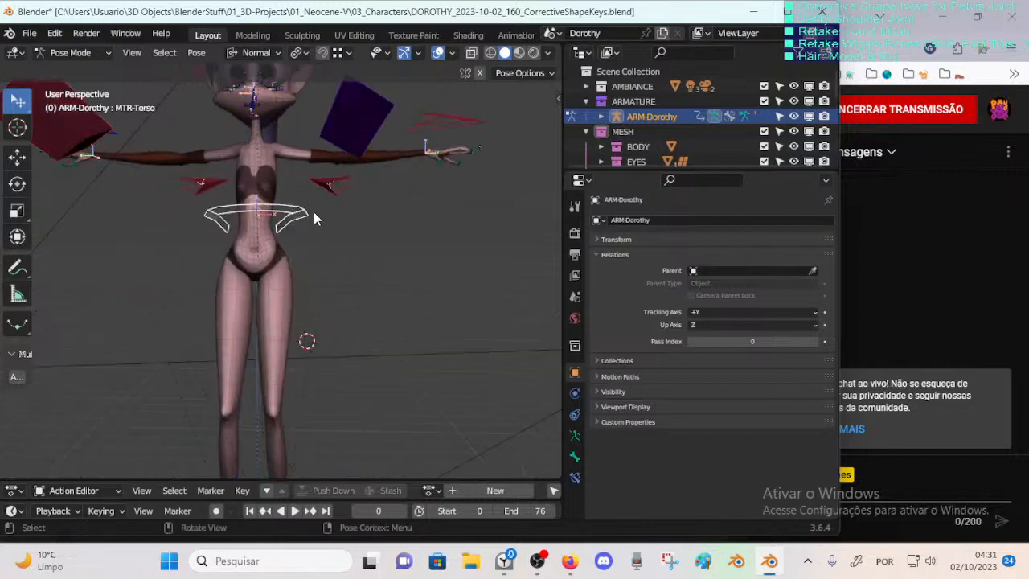
pyautogui.press('r')
pyautogui.press('Escape')
pyautogui.press('g')
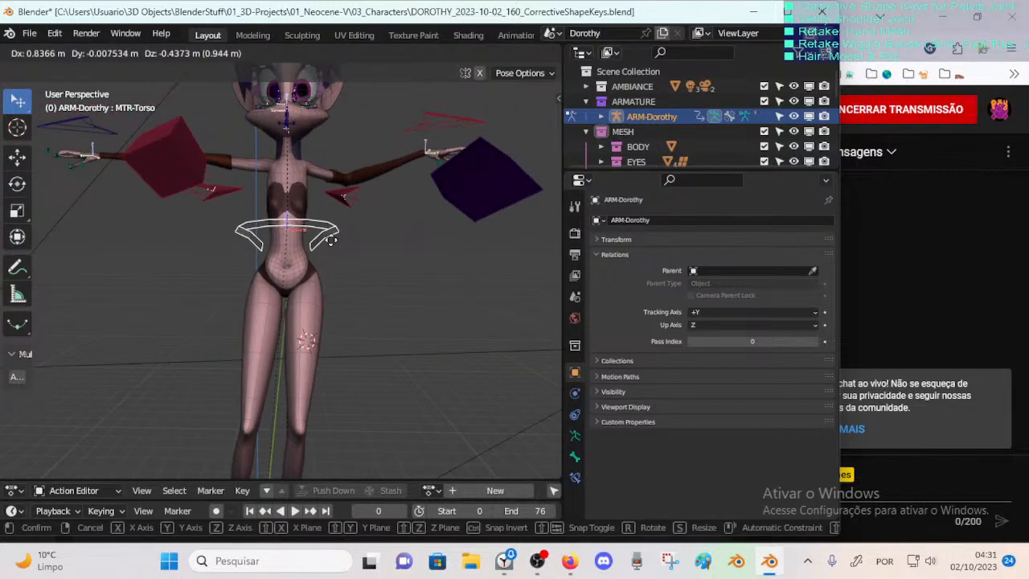
pyautogui.rightClick(328, 250)
pyautogui.scroll(-5, 327, 297)
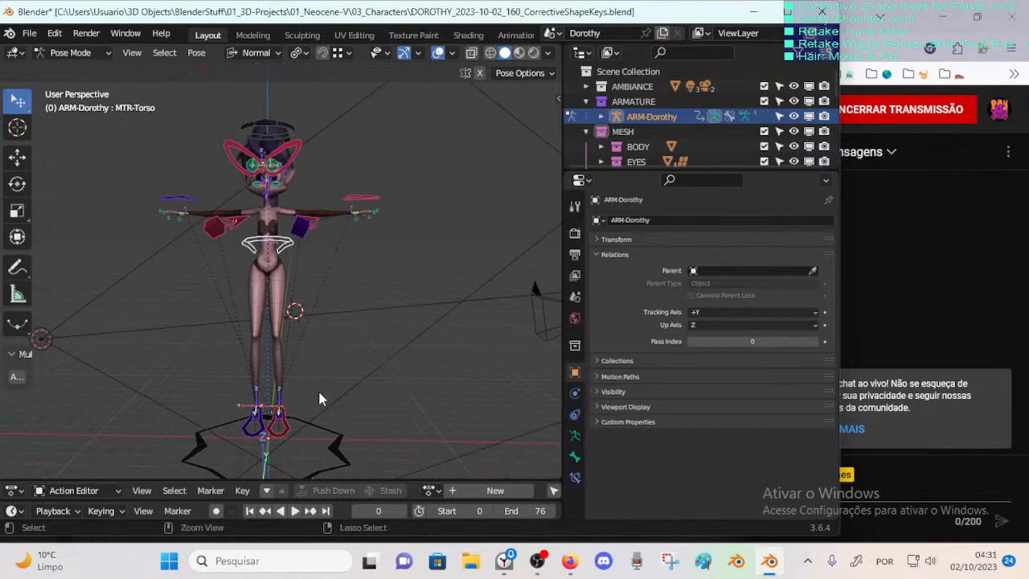
# Step: Return to Object Mode, select 00_Body and add a new shape key based on Basis
pyautogui.hotkey('ctrl', 'Tab')
pyautogui.moveTo(536, 287); pyautogui.dragTo(277, 352, button='middle')
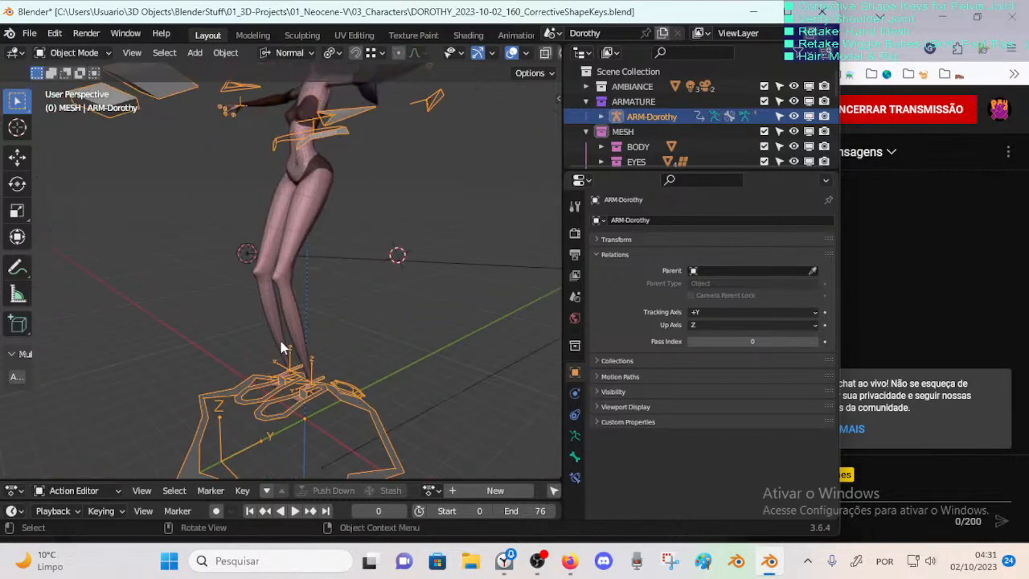
pyautogui.press('n')
pyautogui.press('n')
pyautogui.press('n')
pyautogui.press('n')
pyautogui.moveTo(359, 355); pyautogui.dragTo(294, 392, button='middle')
pyautogui.click(304, 235)
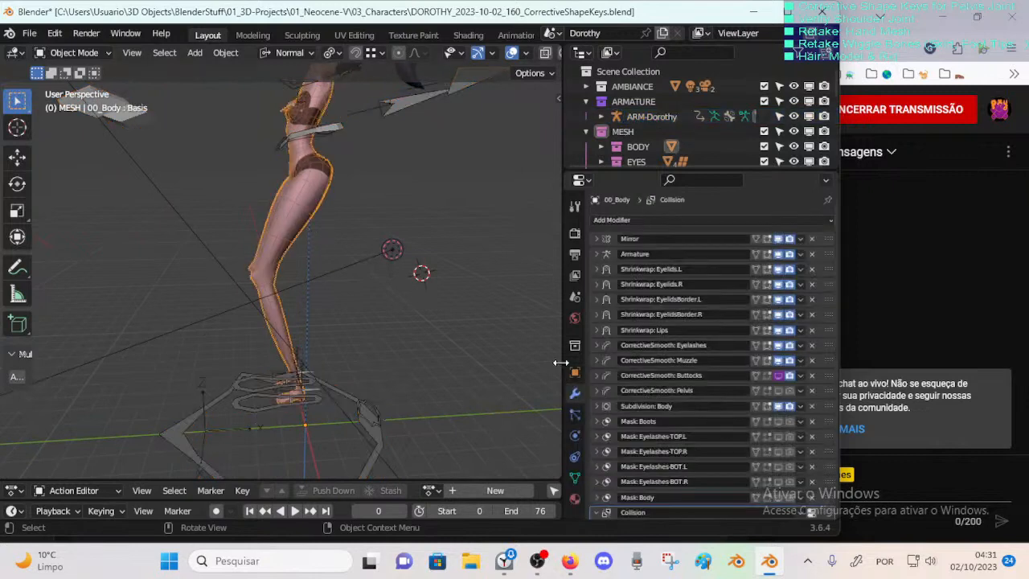
pyautogui.click(574, 478)
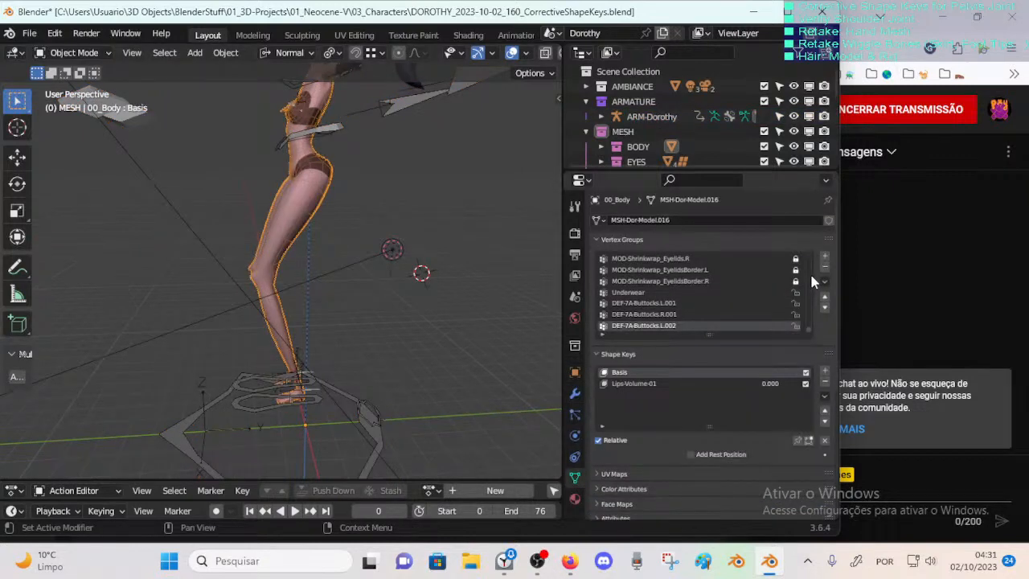
pyautogui.click(824, 372)
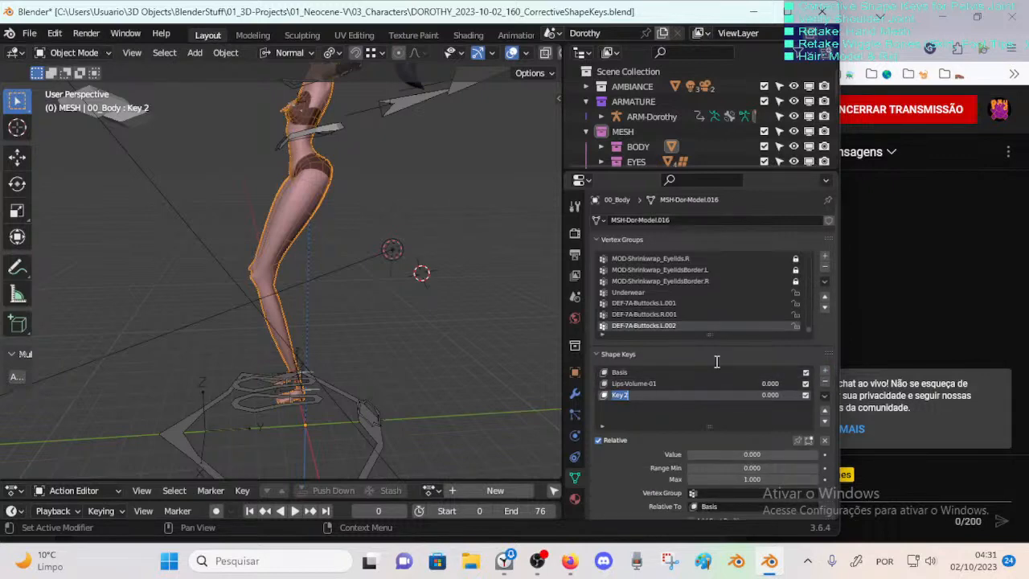
# Step: Rename the new shape key as Pelvis-BK.L
pyautogui.write('Correc')
pyautogui.hotkey('ctrl', 'a')
pyautogui.write('Thigh')
pyautogui.hotkey('ctrl', 'a')
pyautogui.write('Pelvis.L')
pyautogui.press('Return')
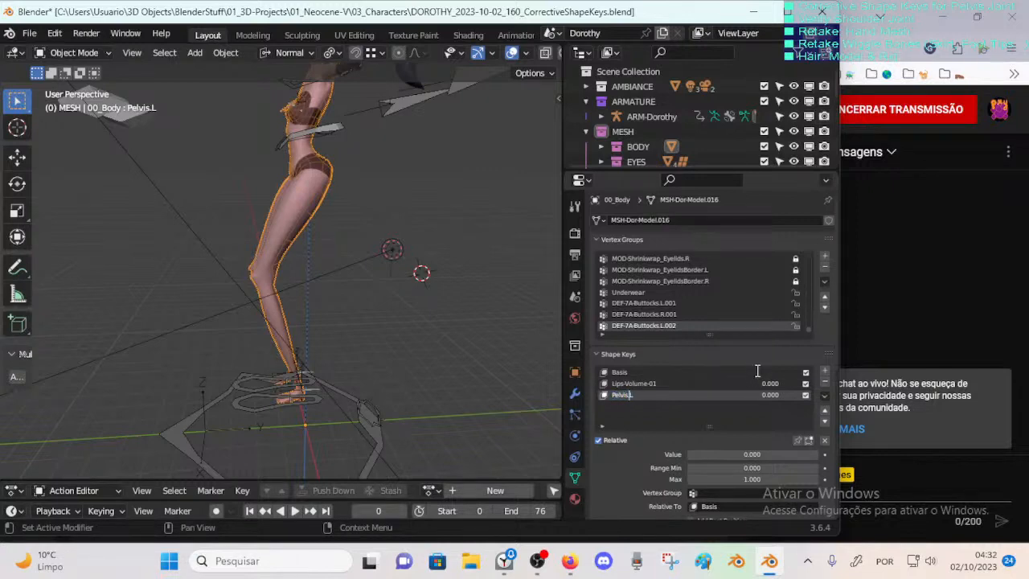
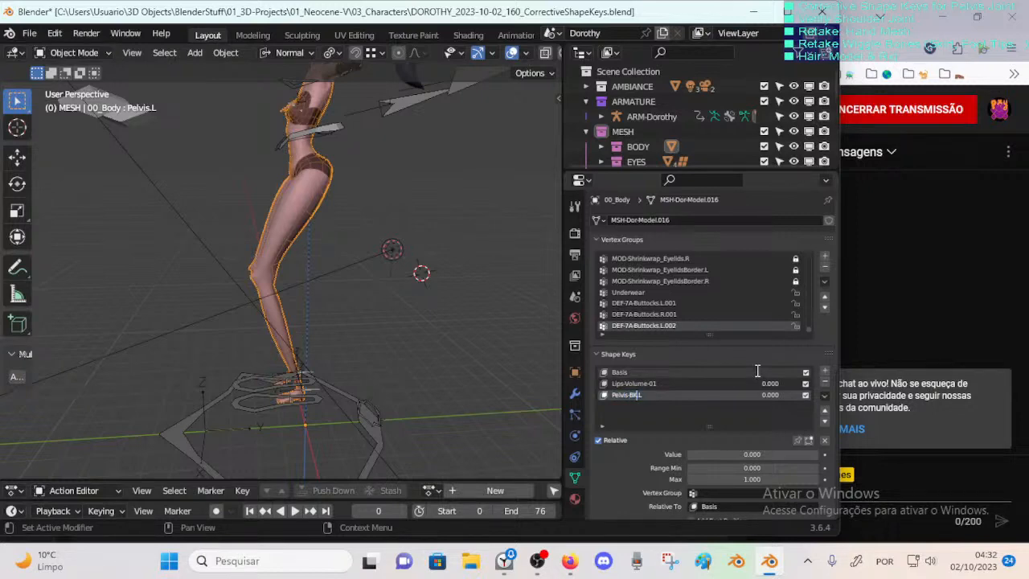
pyautogui.press('BackSpace')
pyautogui.press('BackSpace')
pyautogui.press('BackSpace')
pyautogui.press('BackSpace')
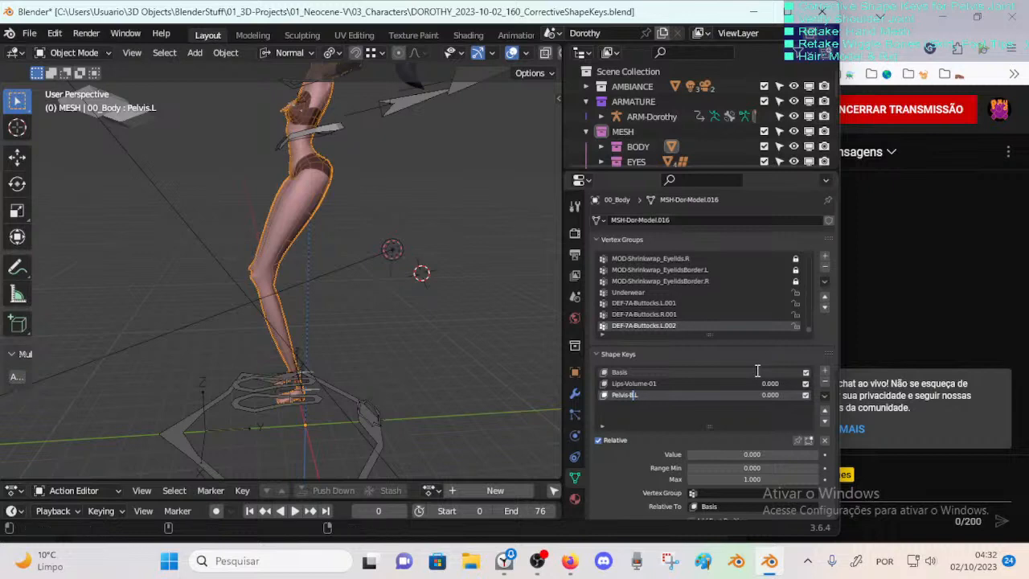
# Step: Put ARM-Dorothy in Pose Mode and move the MTR-Leg.L control backward and up to extend the left leg behind the body
pyautogui.scroll(2, 376, 265)
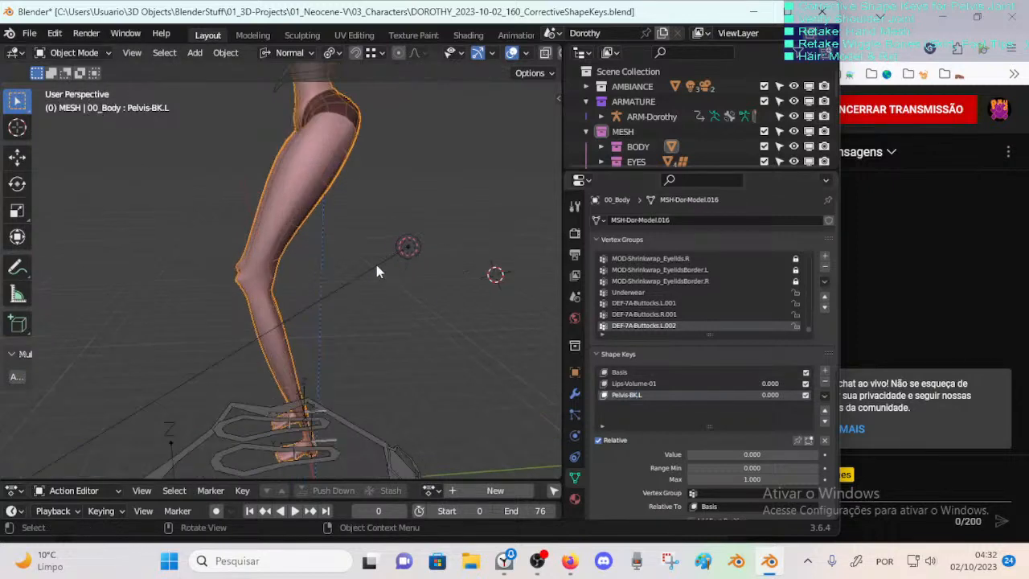
pyautogui.moveTo(349, 287); pyautogui.dragTo(326, 346, button='middle')
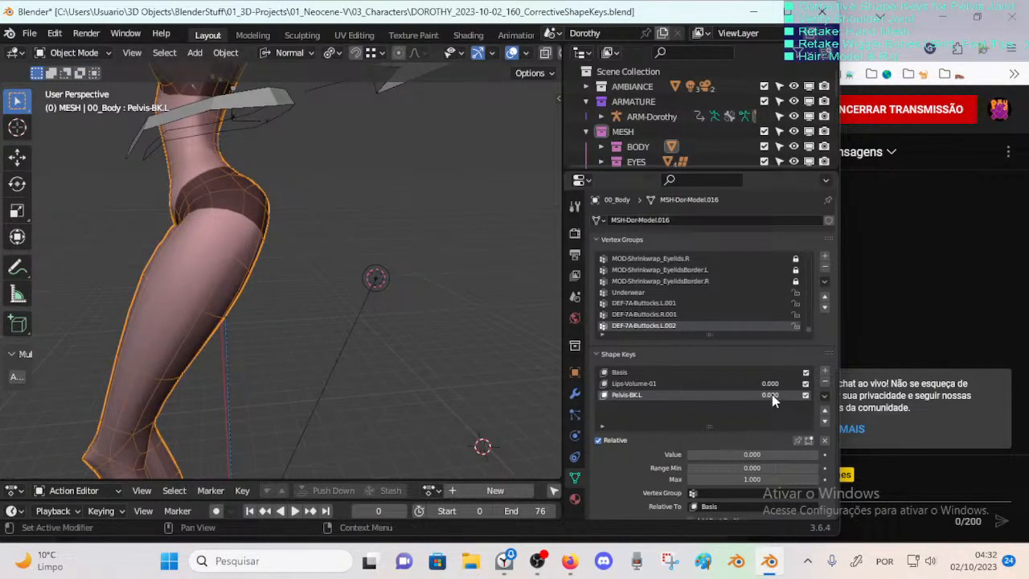
pyautogui.moveTo(284, 232); pyautogui.dragTo(256, 240, button='middle')
pyautogui.scroll(-5, 256, 320)
pyautogui.click(217, 429)
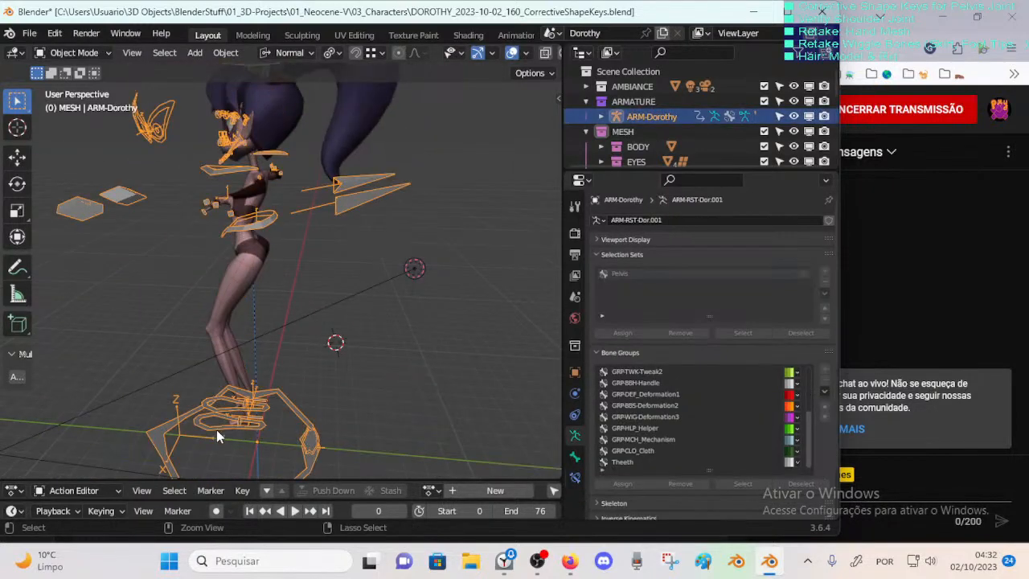
pyautogui.hotkey('ctrl', 'Tab')
pyautogui.press('g')
pyautogui.click(537, 206)
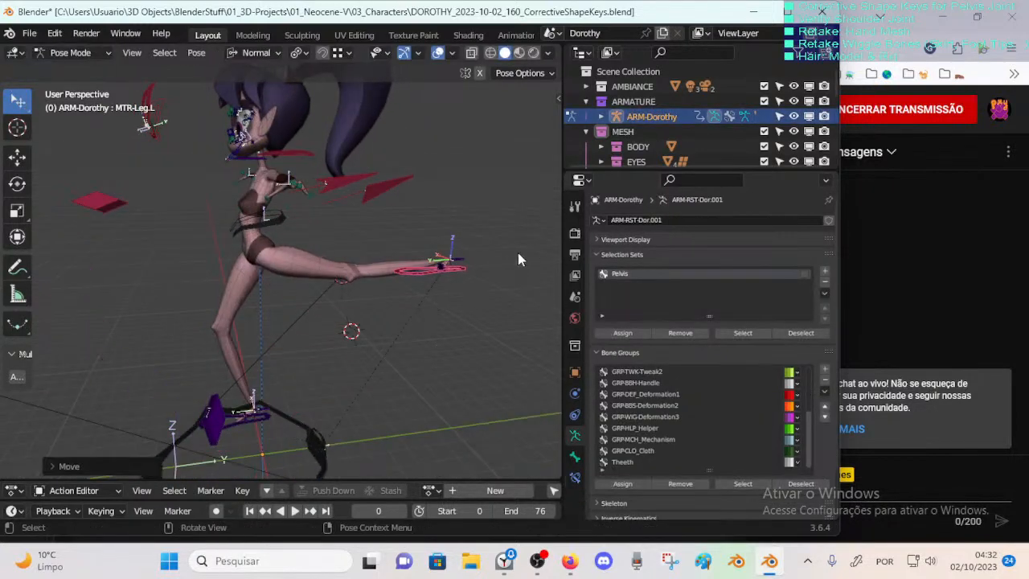
# Step: Rotate the MTR-Leg.L control around X and move it so the left knee bends with the foot raised behind
pyautogui.press('r')
pyautogui.press('x')
pyautogui.click(501, 249)
pyautogui.press('g')
pyautogui.click(434, 193)
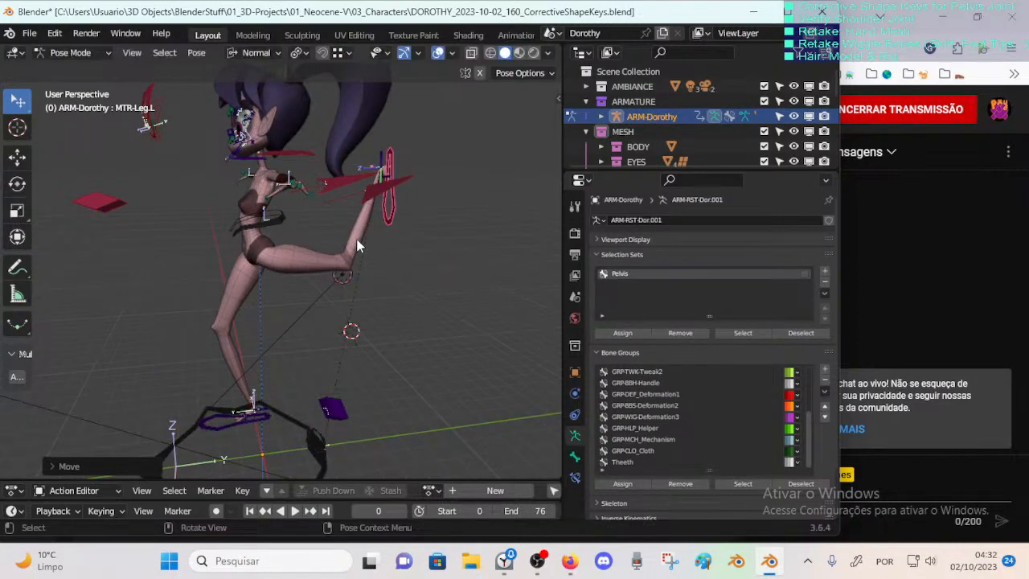
# Step: Show the DEF-8-LEGS bone layer of the rig and bring the pelvis and raised thigh into close view
pyautogui.scroll(3, 402, 257)
pyautogui.press('n')
pyautogui.keyDown('shift'); pyautogui.moveTo(402, 258); pyautogui.dragTo(360, 319, button='middle'); pyautogui.keyUp('shift')
pyautogui.scroll(-3, 361, 379)
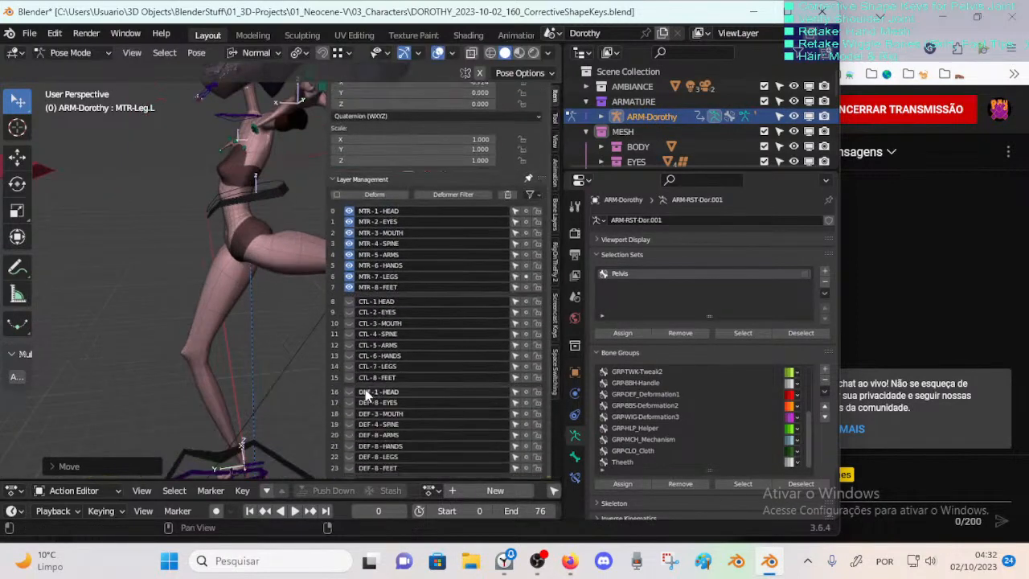
pyautogui.scroll(-2, 354, 402)
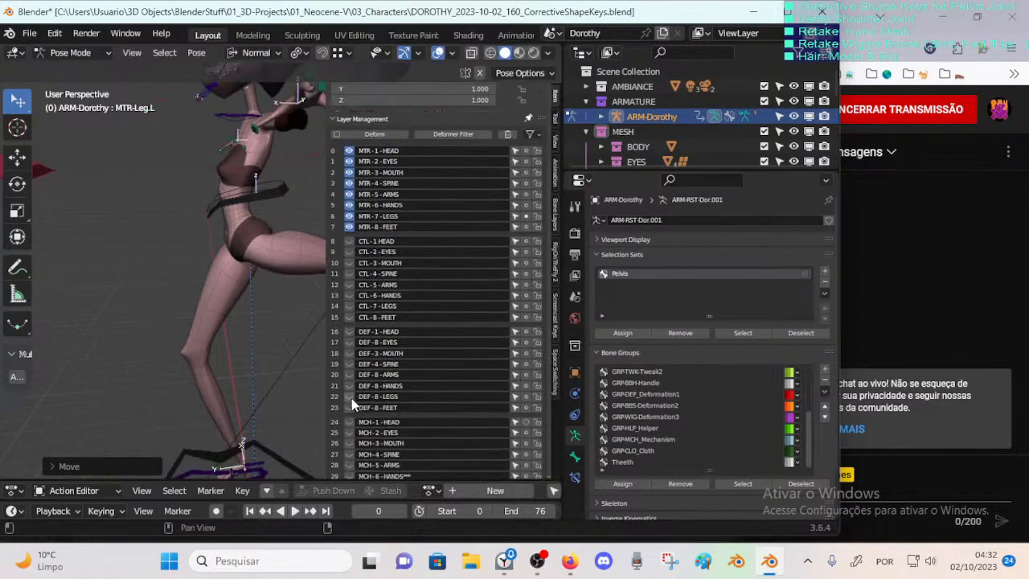
pyautogui.click(351, 396)
pyautogui.click(351, 395)
pyautogui.press('n')
pyautogui.scroll(5, 328, 271)
pyautogui.moveTo(435, 207); pyautogui.dragTo(407, 149, button='middle')
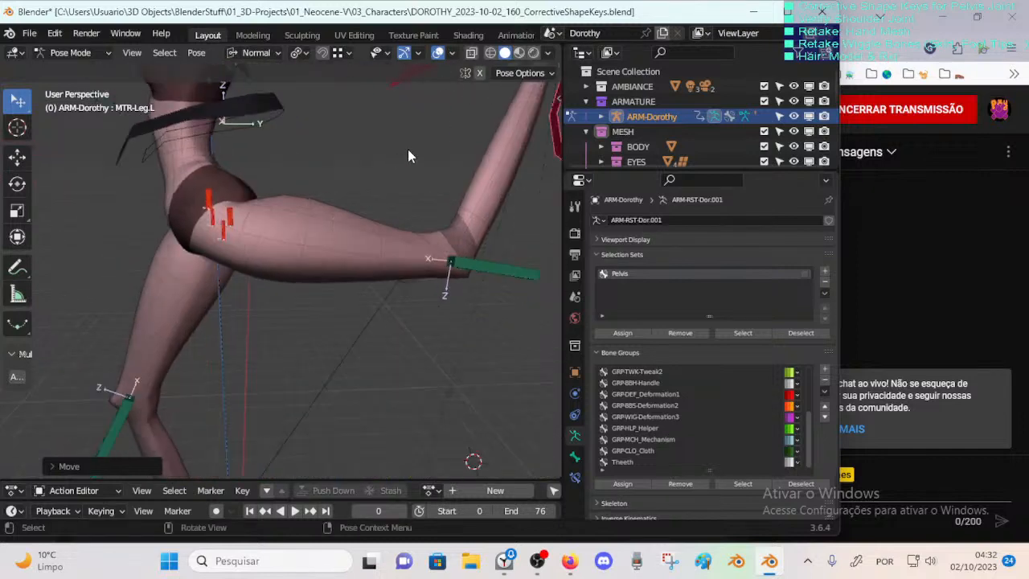
# Step: Swing the MTR-Leg.L control down and in front of the body, raising the left knee to test how the hip deforms
pyautogui.press('g')
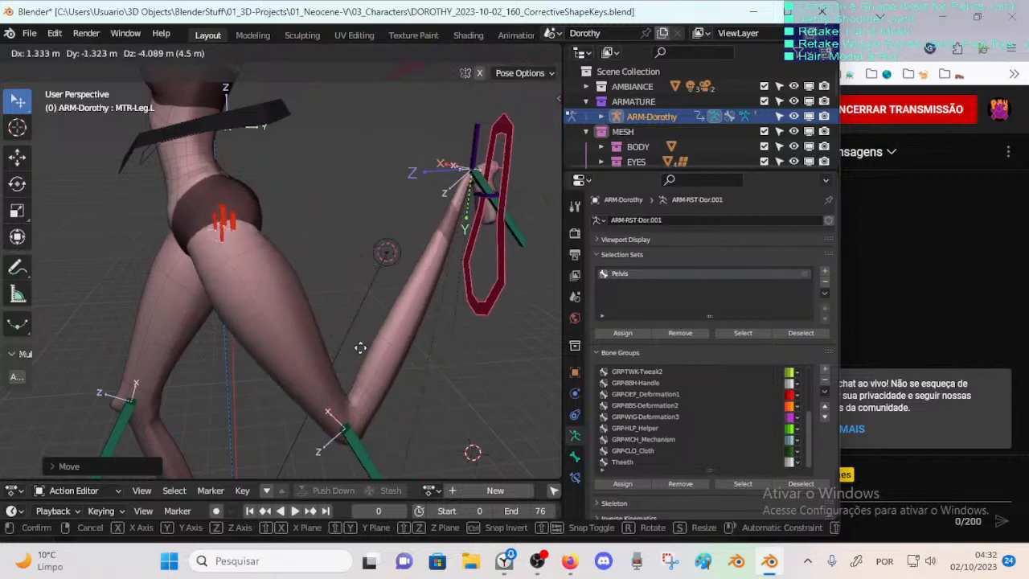
pyautogui.click(356, 228)
pyautogui.scroll(-5, 356, 228)
pyautogui.press('g')
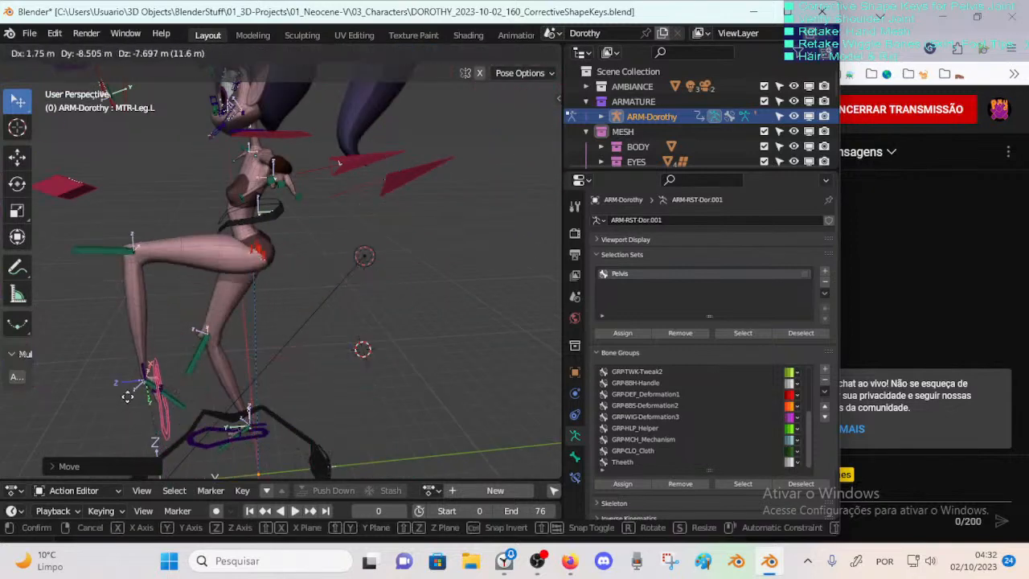
pyautogui.click(127, 366)
pyautogui.moveTo(127, 365); pyautogui.dragTo(358, 309, button='middle')
pyautogui.press('g')
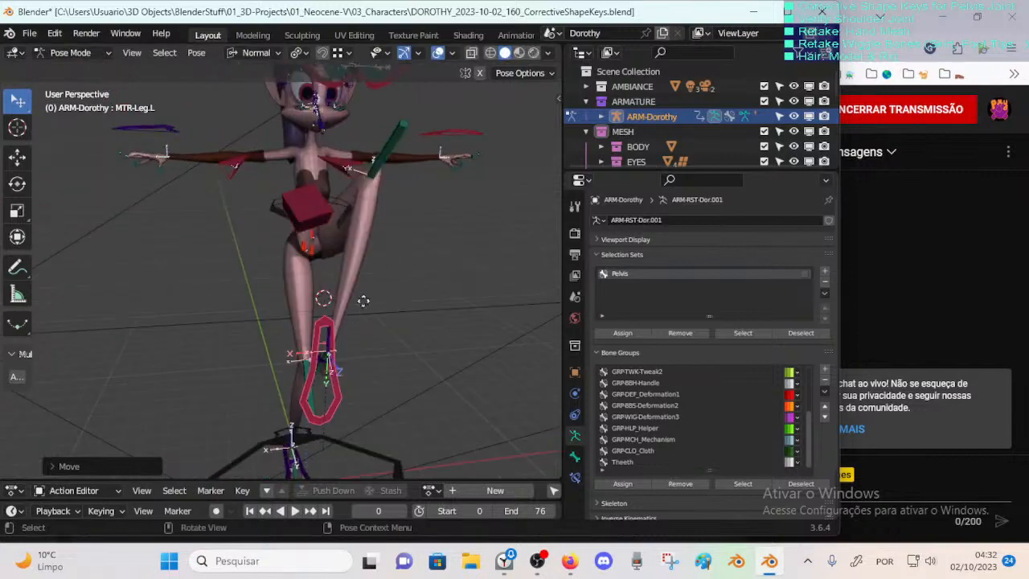
pyautogui.click(381, 389)
# Step: Move the MTR-Leg.L control back behind the body so the left foot is raised with the knee bent
pyautogui.moveTo(381, 389); pyautogui.dragTo(375, 329, button='middle')
pyautogui.press('g')
pyautogui.click(423, 366)
pyautogui.press('g')
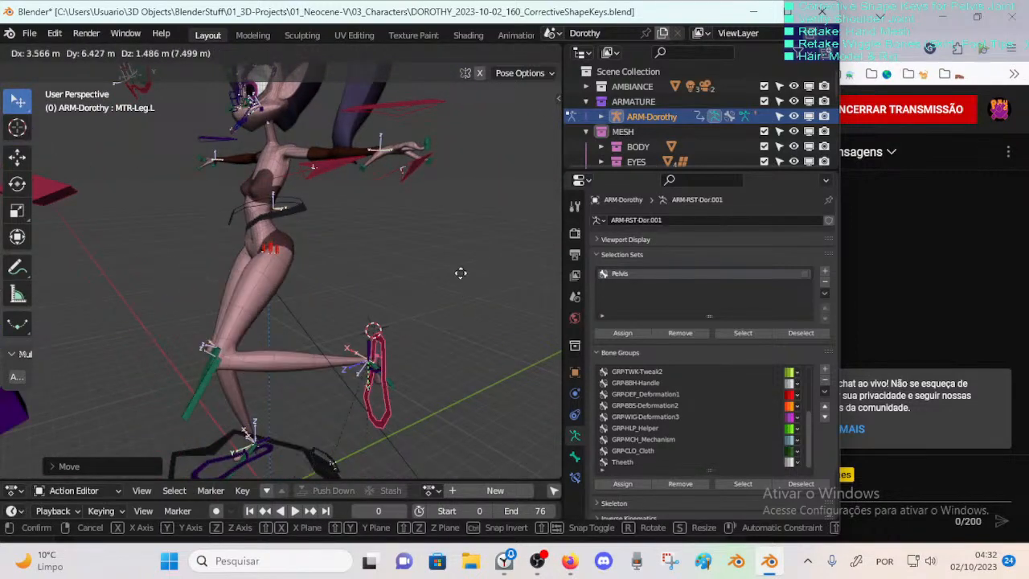
pyautogui.click(424, 295)
pyautogui.moveTo(424, 296); pyautogui.dragTo(457, 282, button='middle')
pyautogui.press('g')
pyautogui.click(402, 246)
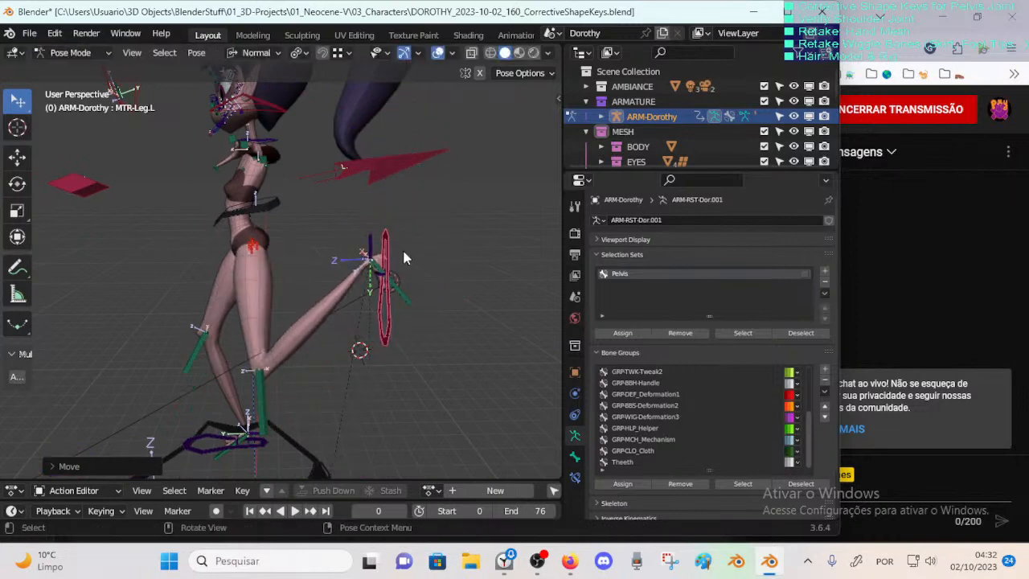
# Step: Rename the left hip's front bone DEF-7A-Buttocks.L.002 as DEF-7A-Pelvis-FT.L
pyautogui.scroll(4, 402, 247)
pyautogui.moveTo(402, 247); pyautogui.dragTo(361, 285, button='middle')
pyautogui.scroll(4, 361, 285)
pyautogui.click(355, 180)
pyautogui.moveTo(355, 180); pyautogui.dragTo(318, 233, button='middle')
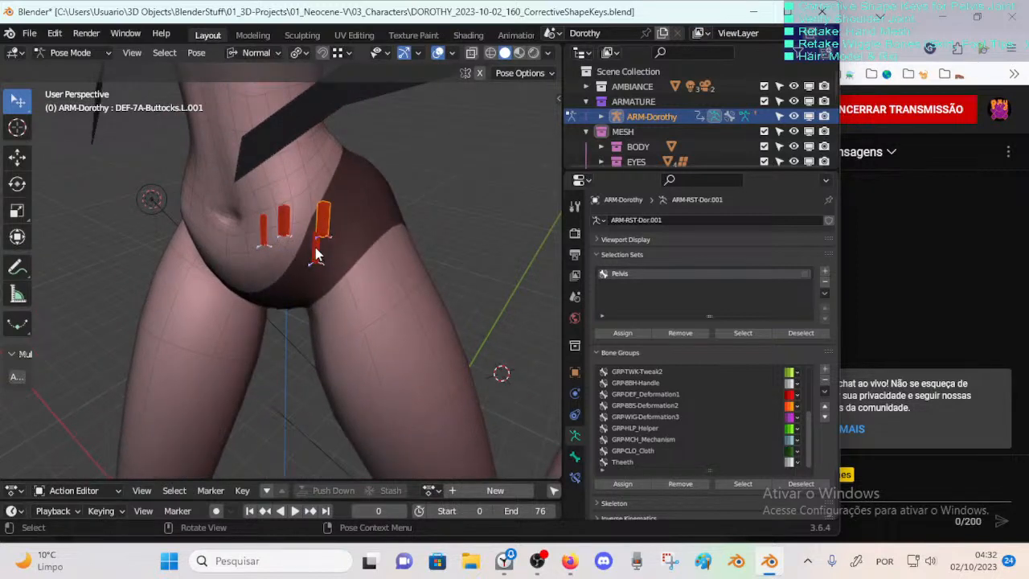
pyautogui.click(316, 254)
pyautogui.press('F2')
pyautogui.click(266, 248)
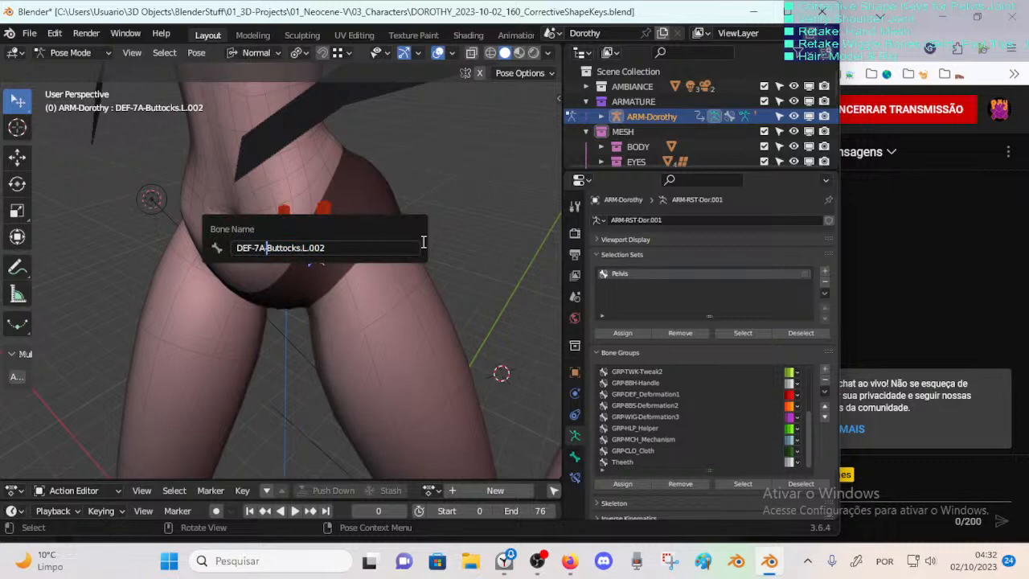
pyautogui.press('Delete')
pyautogui.write('P')
pyautogui.press('BackSpace')
pyautogui.press('BackSpace')
pyautogui.write('Pelvis-F')
pyautogui.press('Right')
pyautogui.press('Right')
pyautogui.hotkey('shift', 'End')
pyautogui.press('Return')
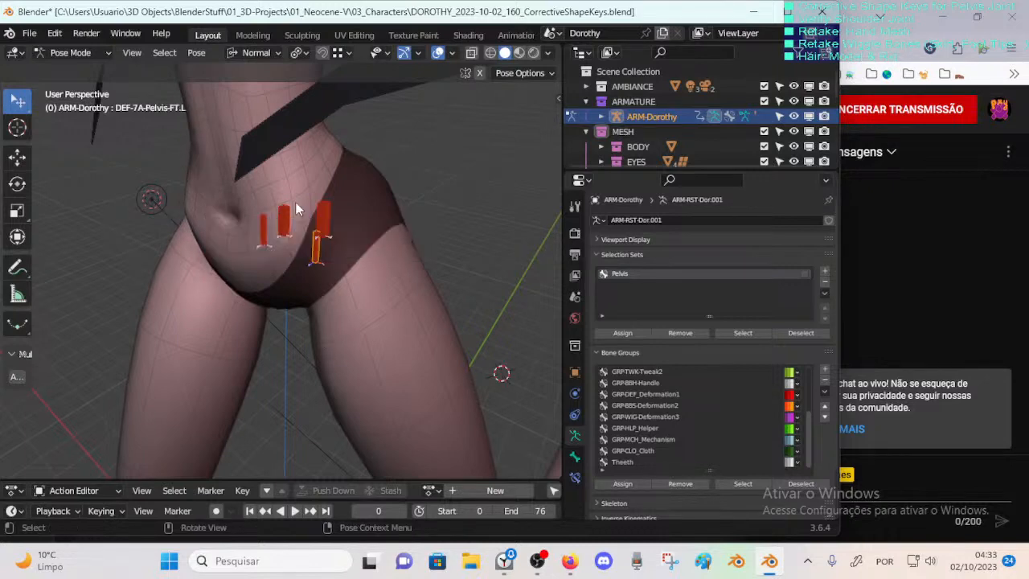
# Step: Rename the bone DEF-7A-Buttocks.L.001 as DEF-7A-Pelvis-BK.L
pyautogui.press('F2')
pyautogui.write('DEF-7A-Pelvis-FT.L')
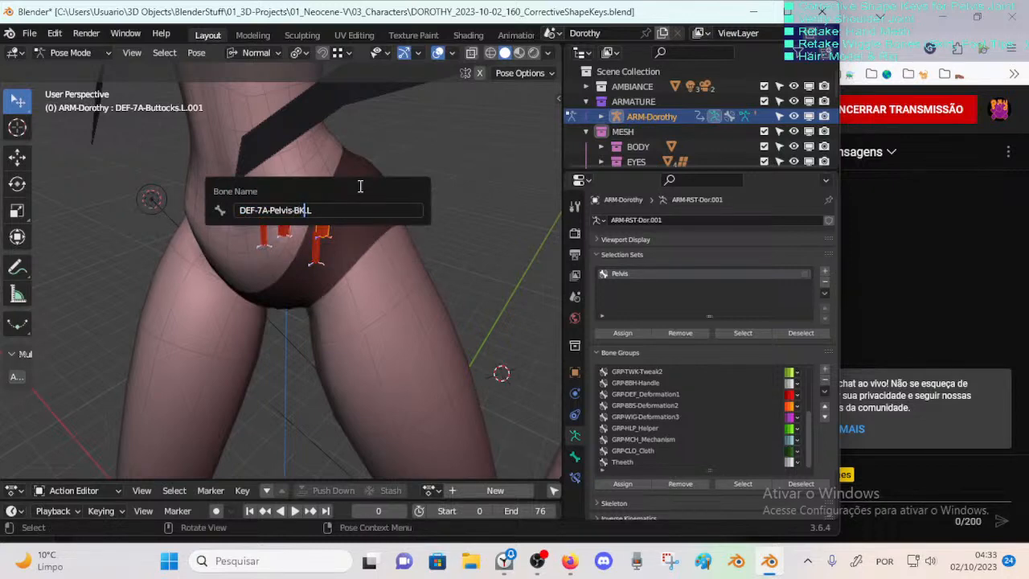
pyautogui.press('Return')
# Step: Rename the bone DEF-7A-Buttocks.R.001 as DEF-7A-Pelvis-BK.R
pyautogui.click(281, 223)
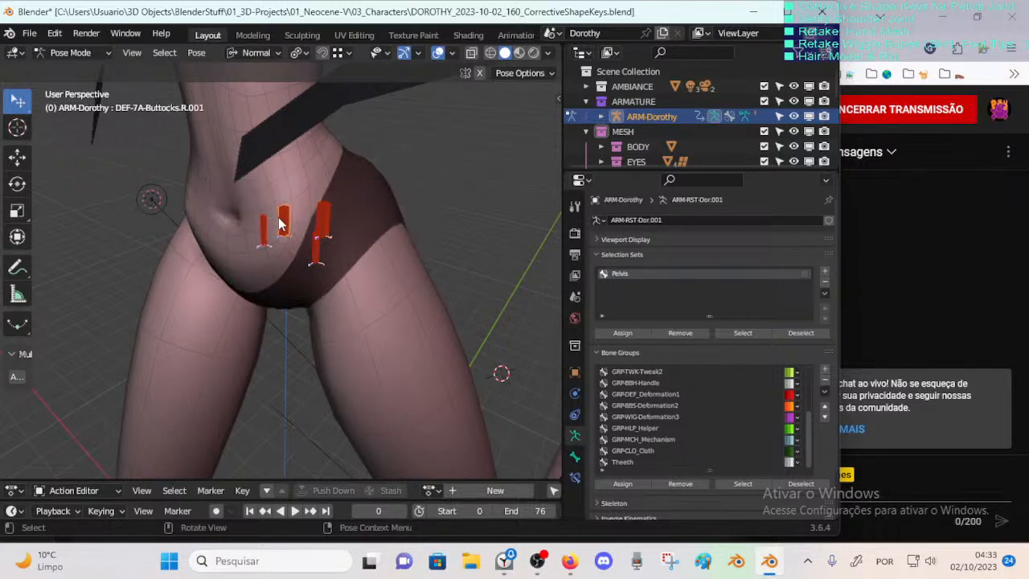
pyautogui.press('F2')
pyautogui.write('DEF-7A-Pelvis-FT.L')
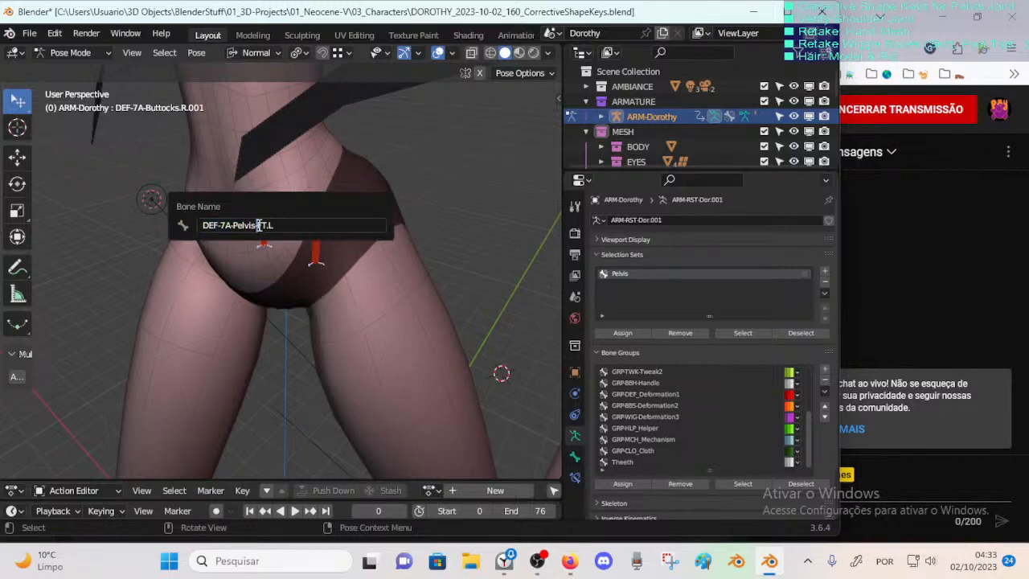
pyautogui.press('BackSpace')
pyautogui.write('R')
pyautogui.press('Return')
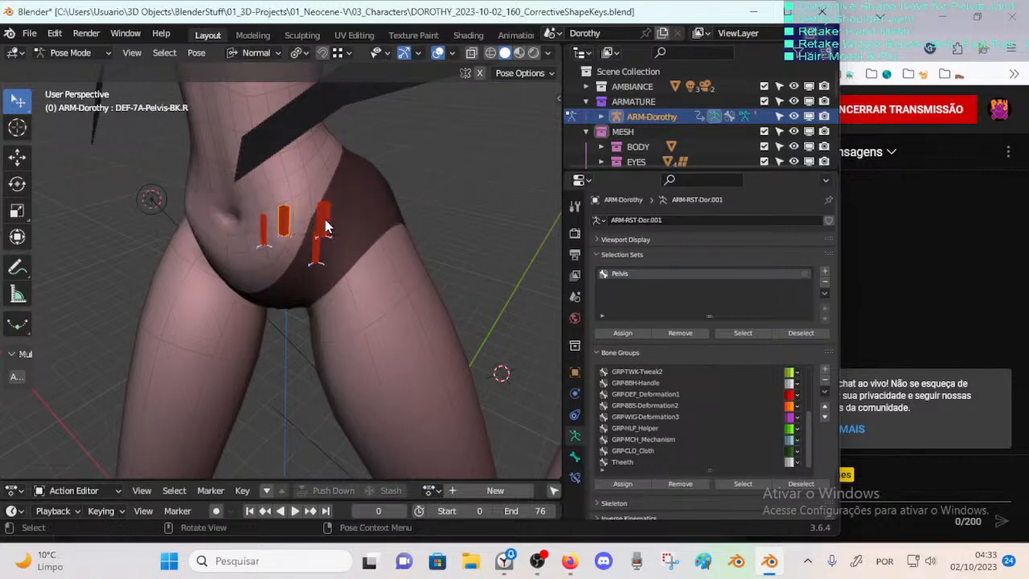
# Step: Rename the bone DEF-7A-Buttocks.R.002 as DEF-7A-Pelvis-FT.R
pyautogui.click(256, 232)
pyautogui.press('F2')
pyautogui.write('DEF-7A-Pelvis-FT.L')
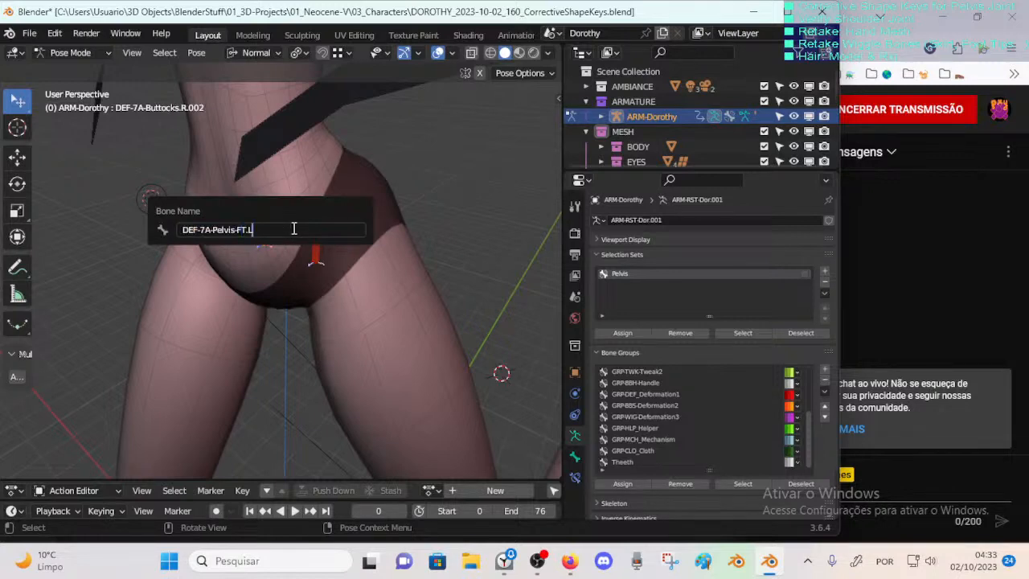
pyautogui.press('BackSpace')
pyautogui.write('R')
pyautogui.press('Return')
# Step: Symmetrize the left pelvis bones DEF-7A-Pelvis-BK.L and DEF-7A-Pelvis-FT.L in armature Edit Mode and return to Pose Mode with the leg pose reset
pyautogui.click(314, 226)
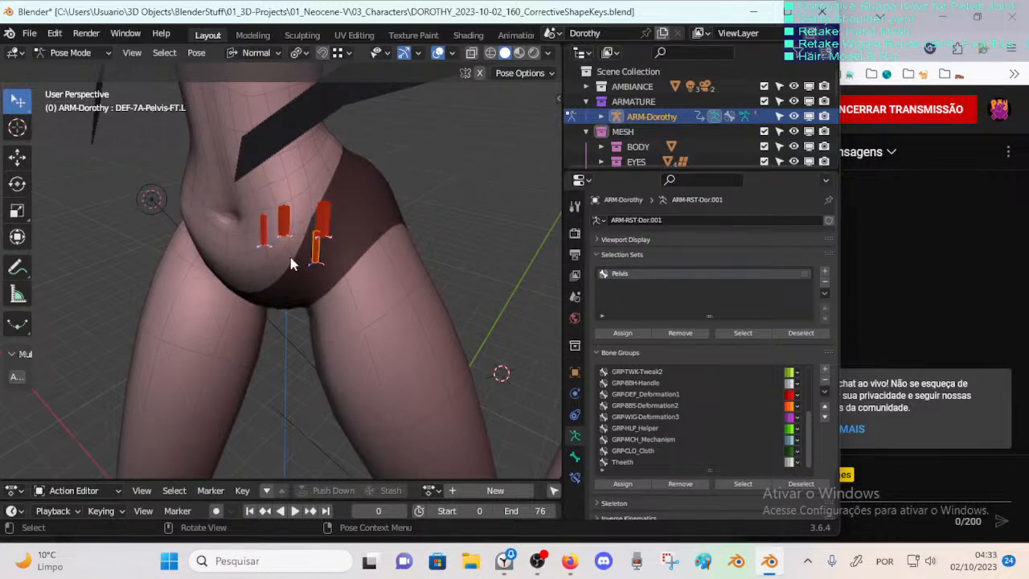
pyautogui.click(294, 249)
pyautogui.press('Tab')
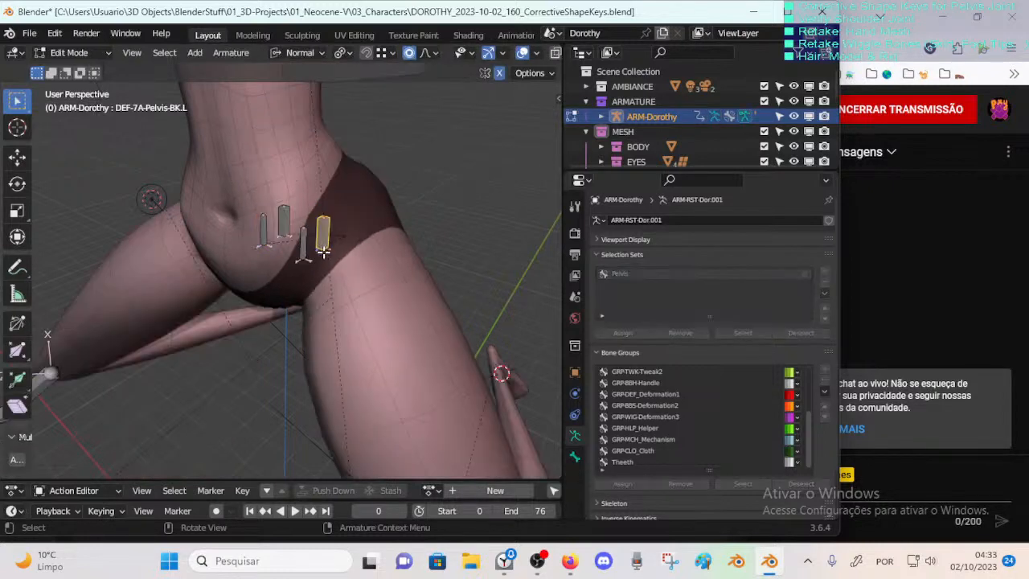
pyautogui.click(318, 246)
pyautogui.moveTo(317, 245); pyautogui.dragTo(367, 252, button='middle')
pyautogui.press('Tab')
pyautogui.rightClick(394, 210)
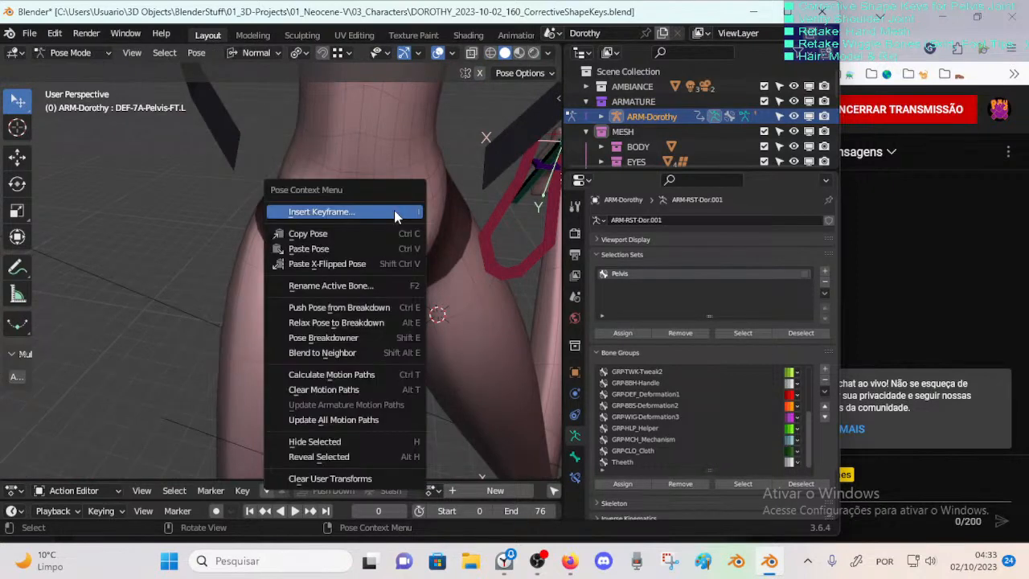
pyautogui.press('Escape')
pyautogui.press('Tab')
pyautogui.rightClick(383, 214)
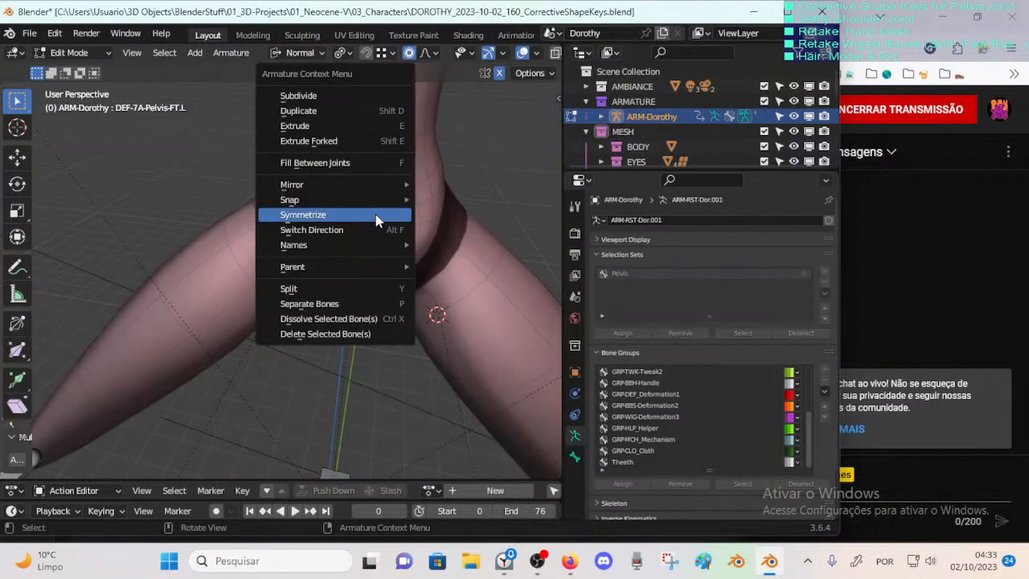
pyautogui.click(376, 220)
pyautogui.press('Tab')
pyautogui.moveTo(376, 220); pyautogui.dragTo(288, 251, button='middle')
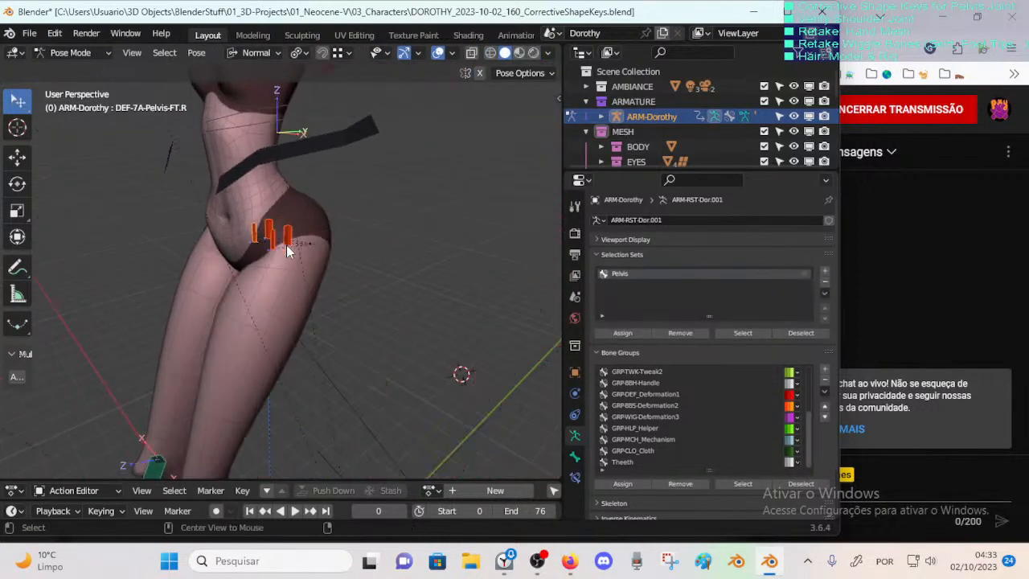
# Step: Examine the Transformation Back.L and Transformation Front.L constraints of the DEF-7A-Pelvis-FT.L bone
pyautogui.scroll(-3, 274, 298)
pyautogui.click(278, 257)
pyautogui.click(574, 477)
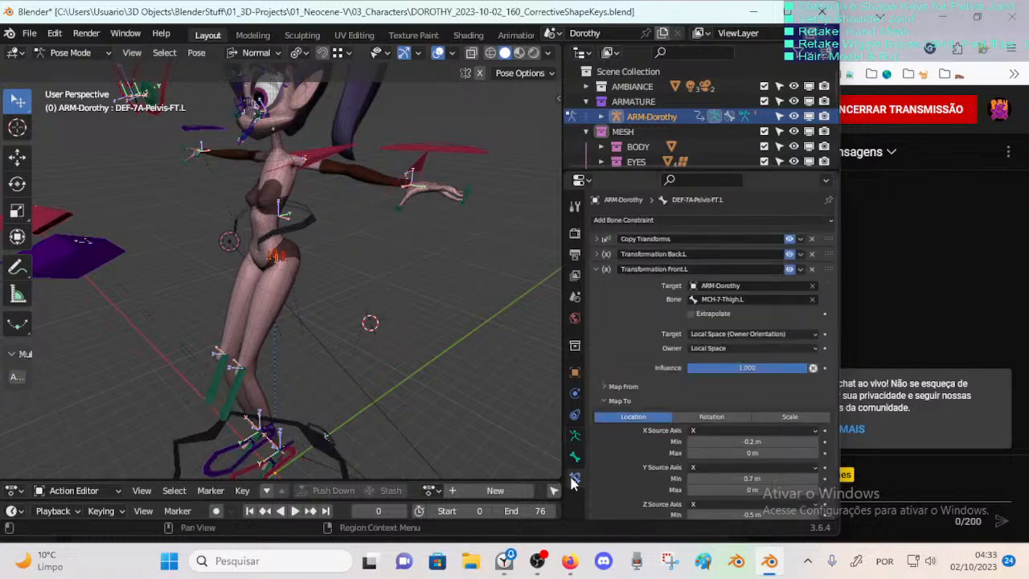
pyautogui.press('Delete')
pyautogui.click(596, 254)
pyautogui.click(595, 254)
pyautogui.hotkey('ctrl', 'z')
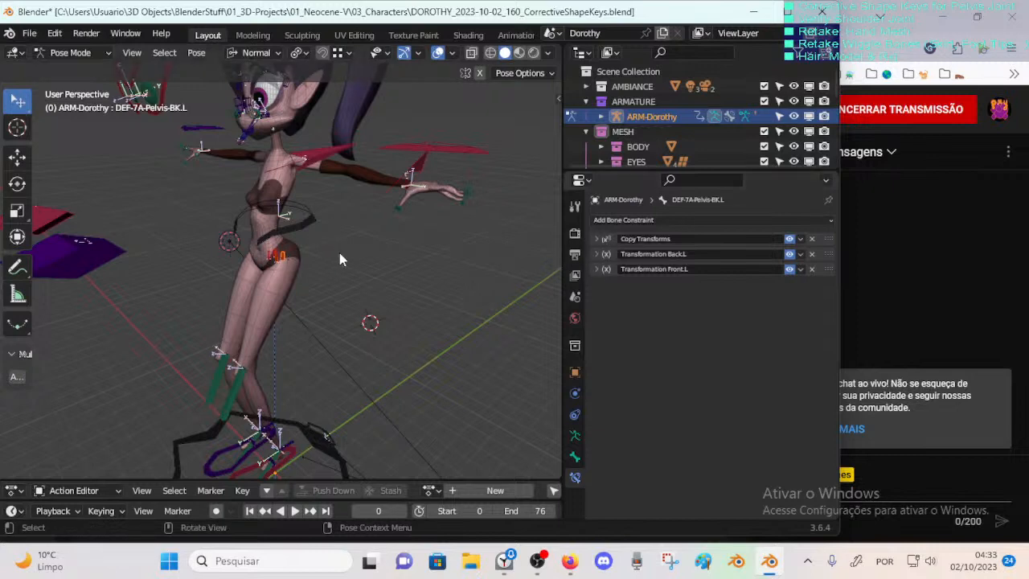
# Step: Compare the Transformation Back.L and Transformation Front.L constraints of DEF-7A-Pelvis-BK.L with those of DEF-7A-Pelvis-FT.L
pyautogui.scroll(3, 291, 248)
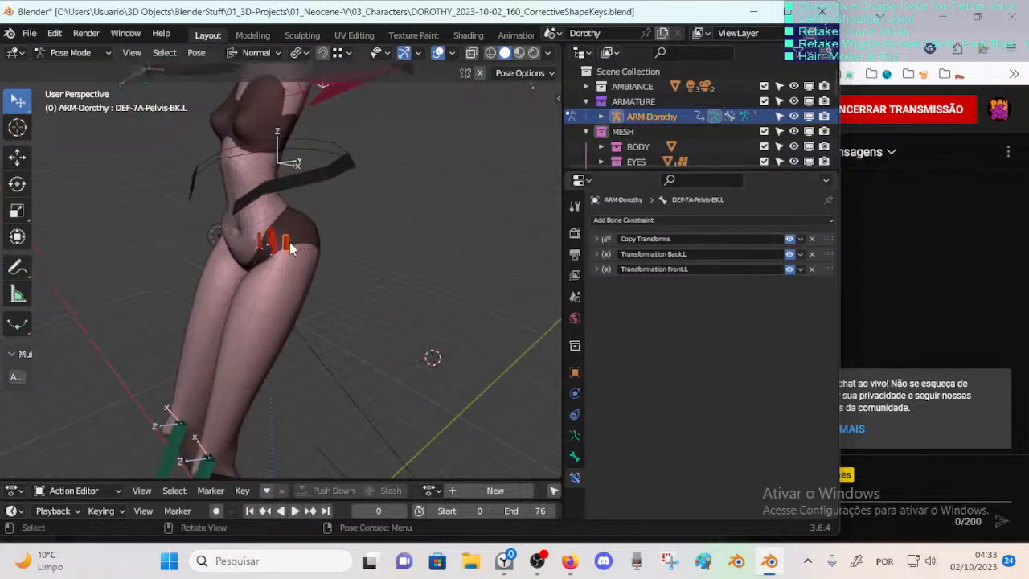
pyautogui.click(596, 269)
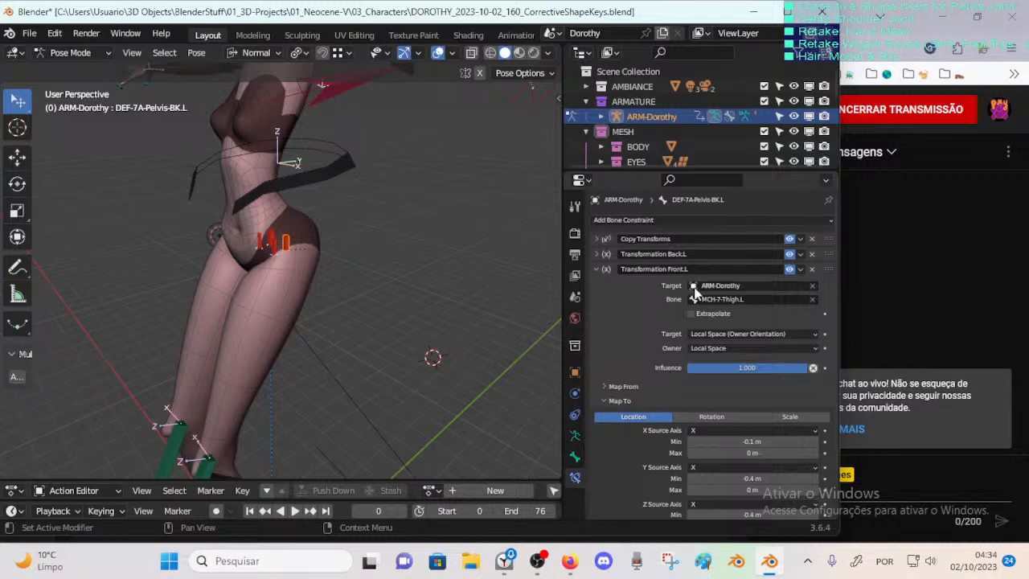
pyautogui.click(594, 252)
pyautogui.click(594, 251)
pyautogui.click(594, 252)
pyautogui.click(594, 251)
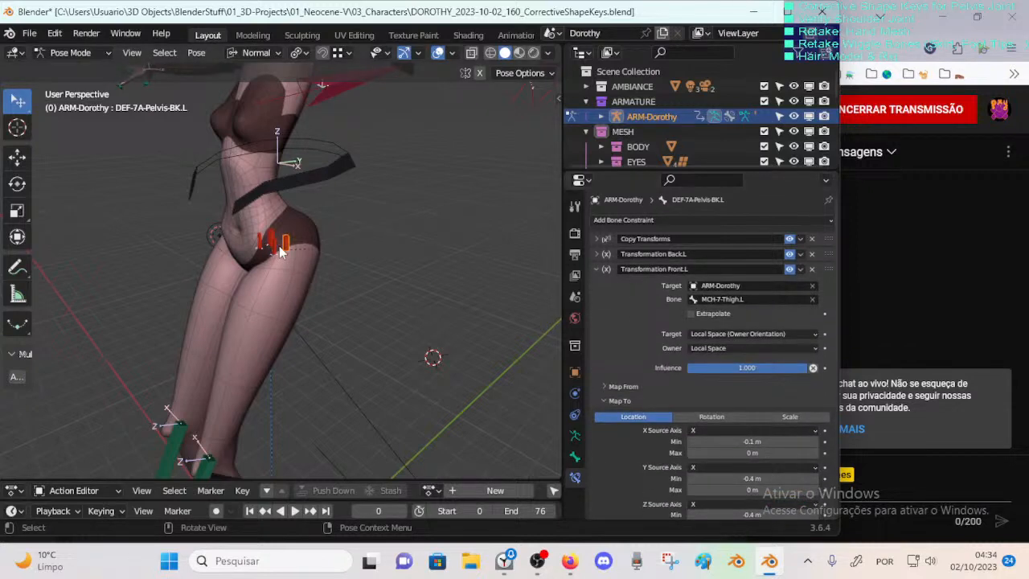
pyautogui.click(279, 250)
pyautogui.click(596, 269)
pyautogui.click(598, 270)
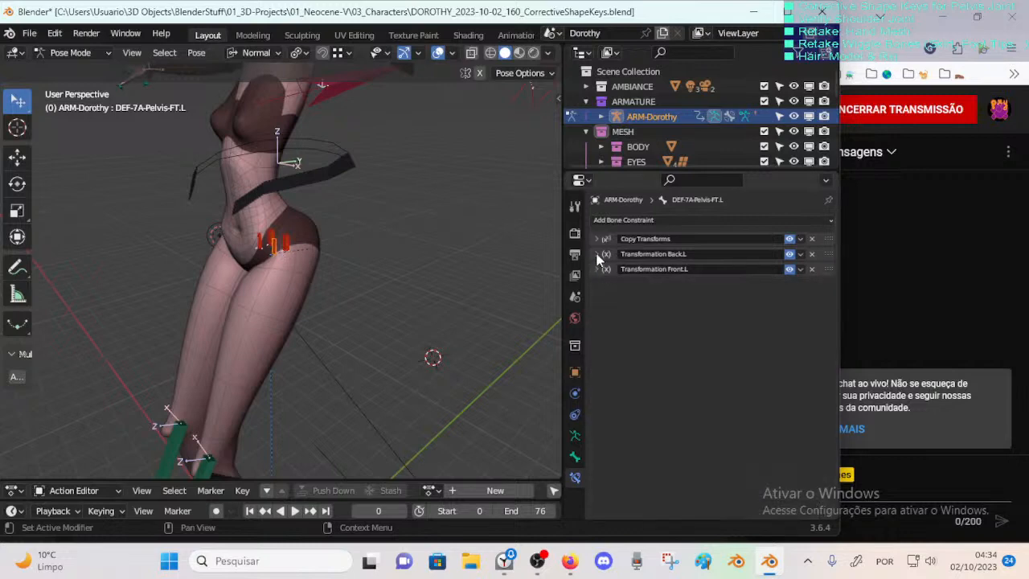
pyautogui.click(597, 254)
pyautogui.click(596, 254)
# Step: Move the MTR-Leg.L control backward and up behind the body and rotate it so the left foot points down
pyautogui.scroll(-3, 299, 259)
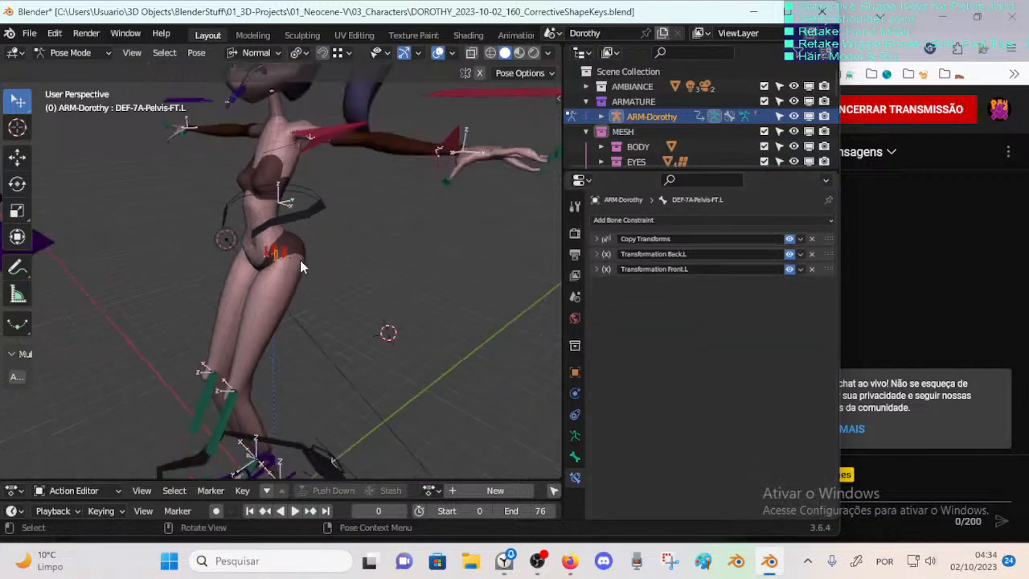
pyautogui.moveTo(298, 259); pyautogui.dragTo(321, 441, button='middle')
pyautogui.click(292, 465)
pyautogui.press('g')
pyautogui.click(452, 347)
pyautogui.moveTo(453, 347); pyautogui.dragTo(376, 317, button='middle')
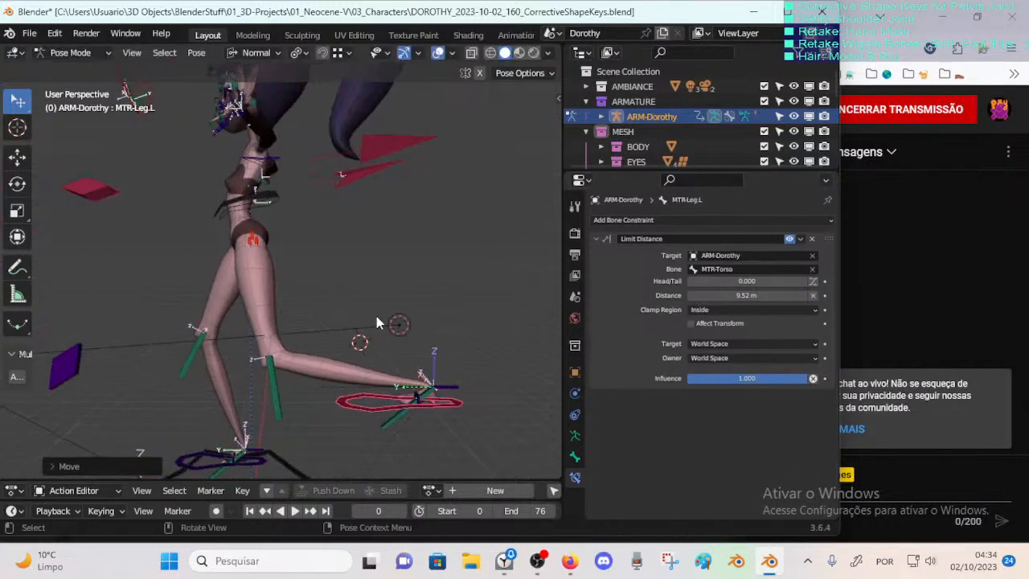
pyautogui.press('g')
pyautogui.click(367, 149)
pyautogui.press('r')
pyautogui.click(358, 255)
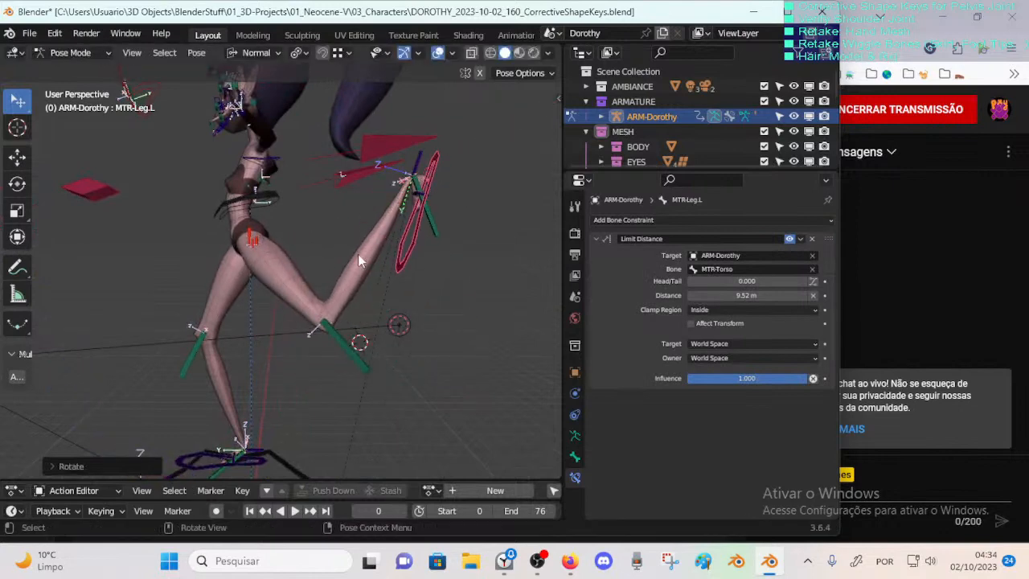
# Step: Reposition the MTR-Leg.L control from several angles so the left thigh lifts nearly horizontal behind the body with the knee bent
pyautogui.press('g')
pyautogui.click(342, 302)
pyautogui.scroll(3, 342, 303)
pyautogui.moveTo(341, 302); pyautogui.dragTo(427, 328, button='middle')
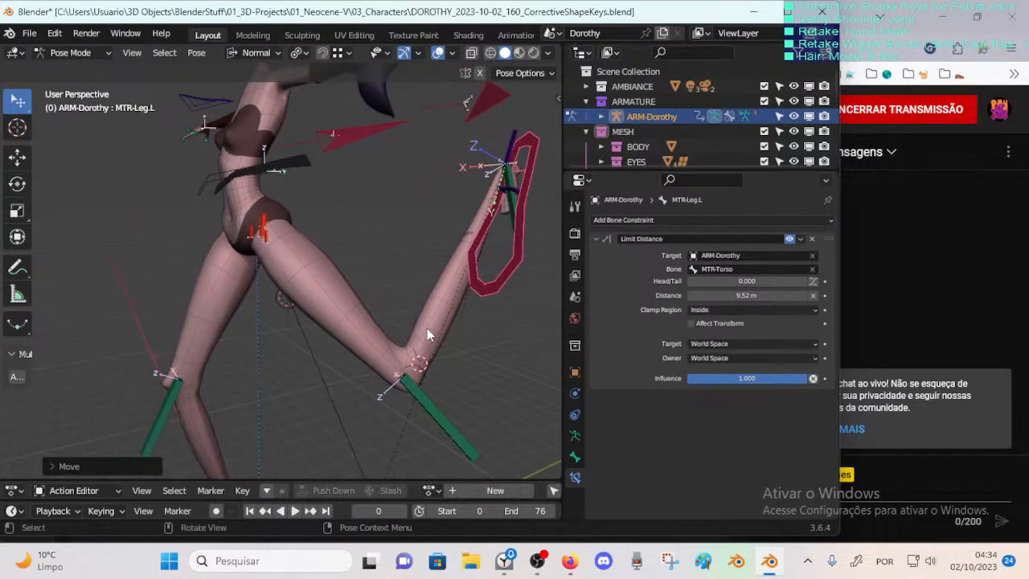
pyautogui.press('g')
pyautogui.click(376, 179)
pyautogui.moveTo(376, 179); pyautogui.dragTo(417, 274, button='middle')
pyautogui.moveTo(492, 285); pyautogui.dragTo(484, 271, button='middle')
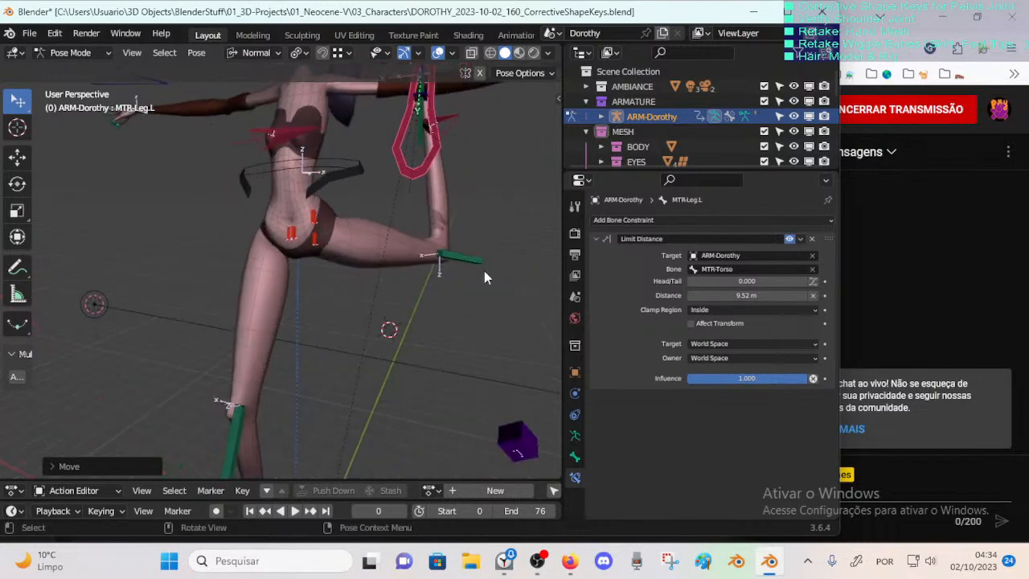
pyautogui.press('g')
pyautogui.click(427, 217)
pyautogui.moveTo(427, 217); pyautogui.dragTo(400, 278, button='middle')
pyautogui.press('g')
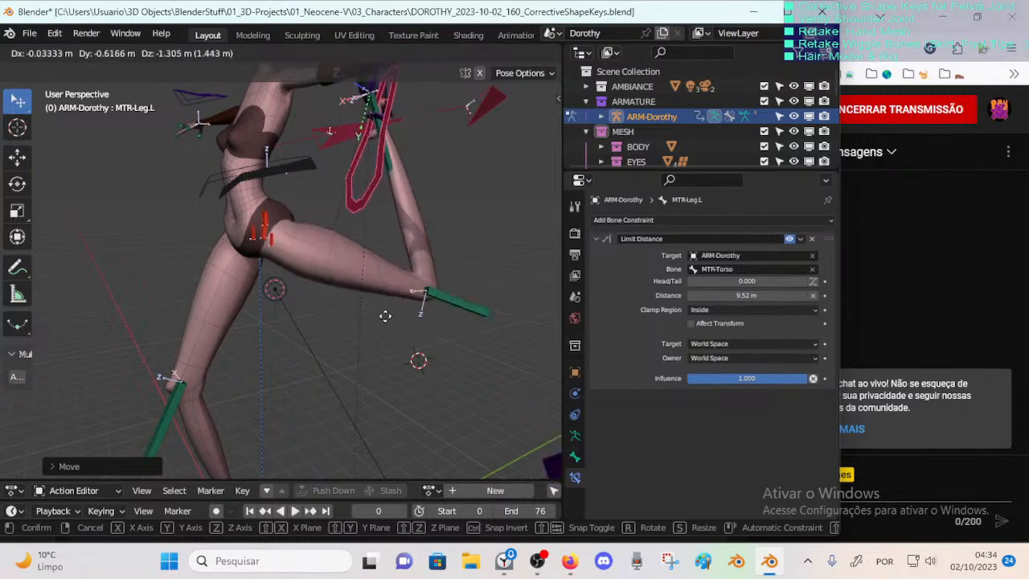
pyautogui.click(291, 258)
# Step: Check the DEF-7A-Pelvis-BK.L bone at the hip and fine-tune the MTR-Leg.L position with the left leg extended back
pyautogui.click(274, 218)
pyautogui.moveTo(274, 218); pyautogui.dragTo(263, 249, button='middle')
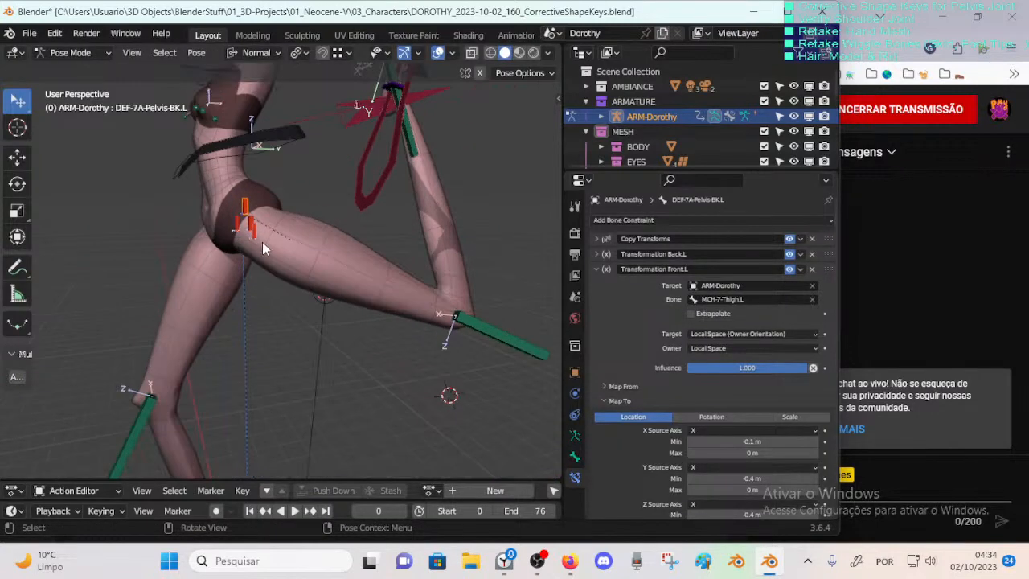
pyautogui.moveTo(308, 171); pyautogui.dragTo(191, 125, button='middle')
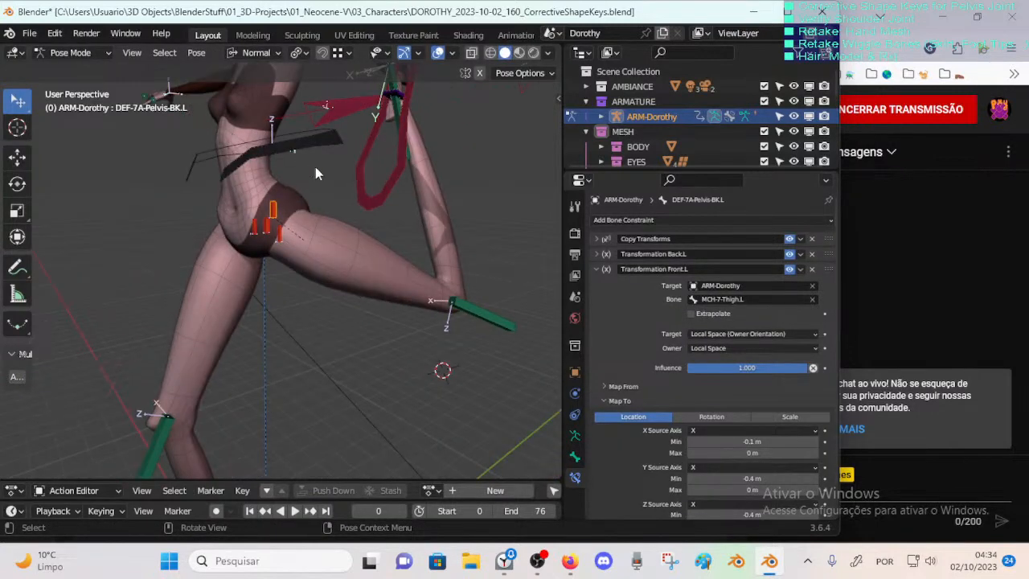
pyautogui.click(374, 208)
pyautogui.press('g')
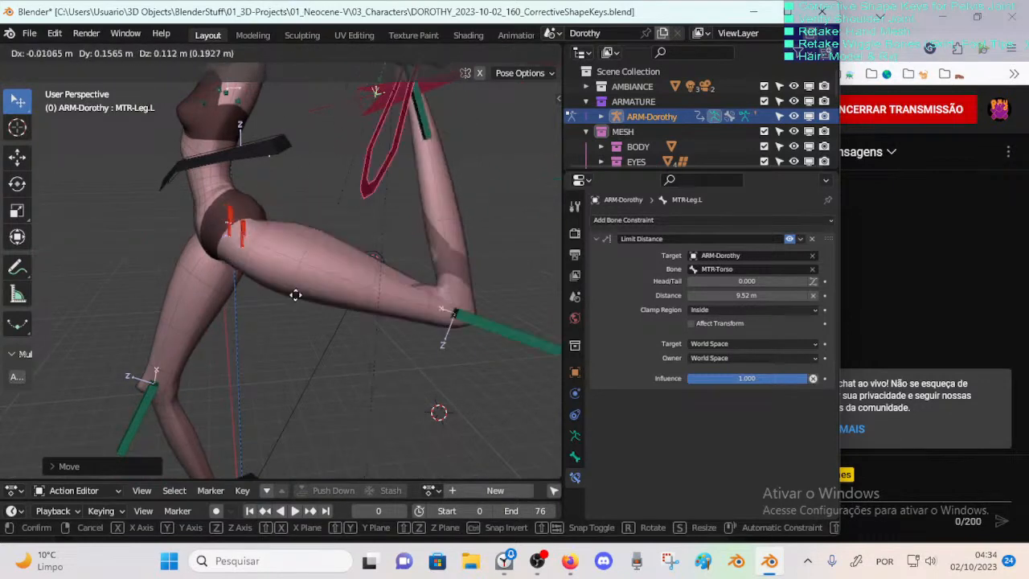
pyautogui.click(304, 251)
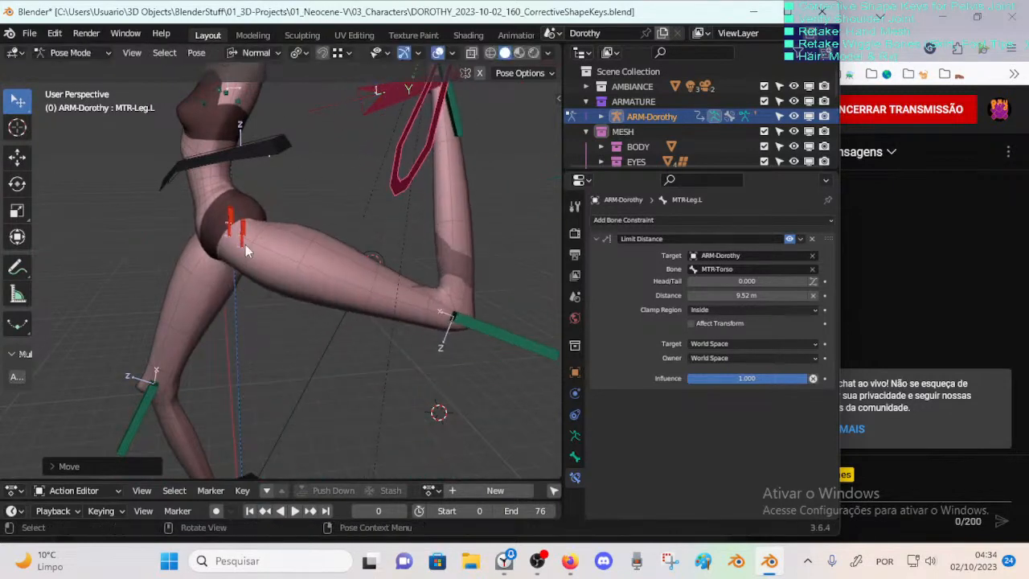
pyautogui.moveTo(304, 251)
pyautogui.mouseDown(button='middle')
pyautogui.moveTo(299, 241)
pyautogui.moveTo(337, 237)
pyautogui.moveTo(254, 229)
pyautogui.moveTo(281, 234)
pyautogui.moveTo(233, 238)
pyautogui.moveTo(308, 237)
pyautogui.mouseUp(button='middle')
# Step: Inspect the left hip mesh in Object Mode and return the armature to Pose Mode
pyautogui.hotkey('ctrl', 'Tab')
pyautogui.keyDown('shift'); pyautogui.click(338, 245); pyautogui.keyUp('shift')
pyautogui.click(294, 226)
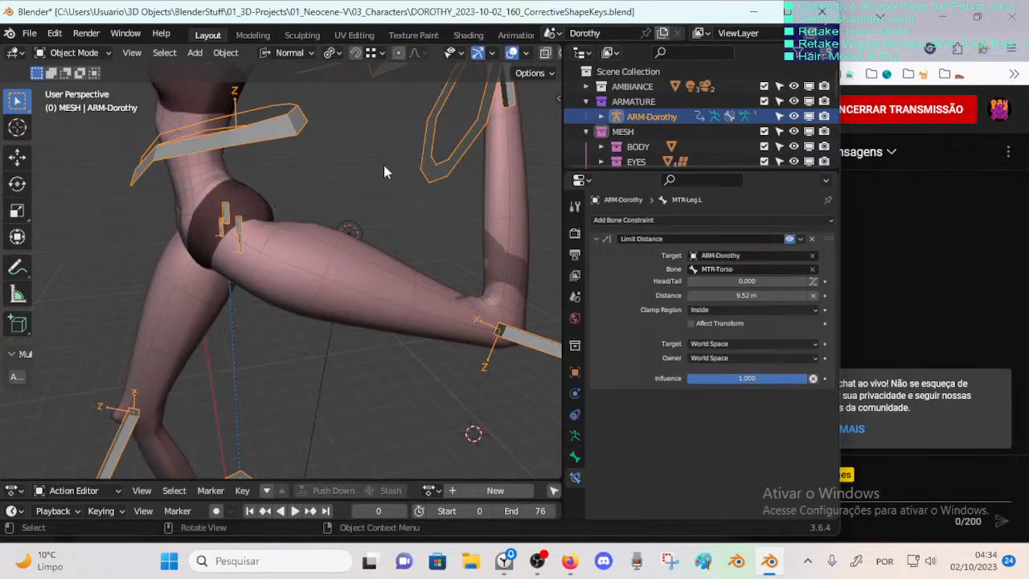
pyautogui.moveTo(326, 257); pyautogui.dragTo(266, 321, button='middle')
pyautogui.hotkey('ctrl', 'Tab')
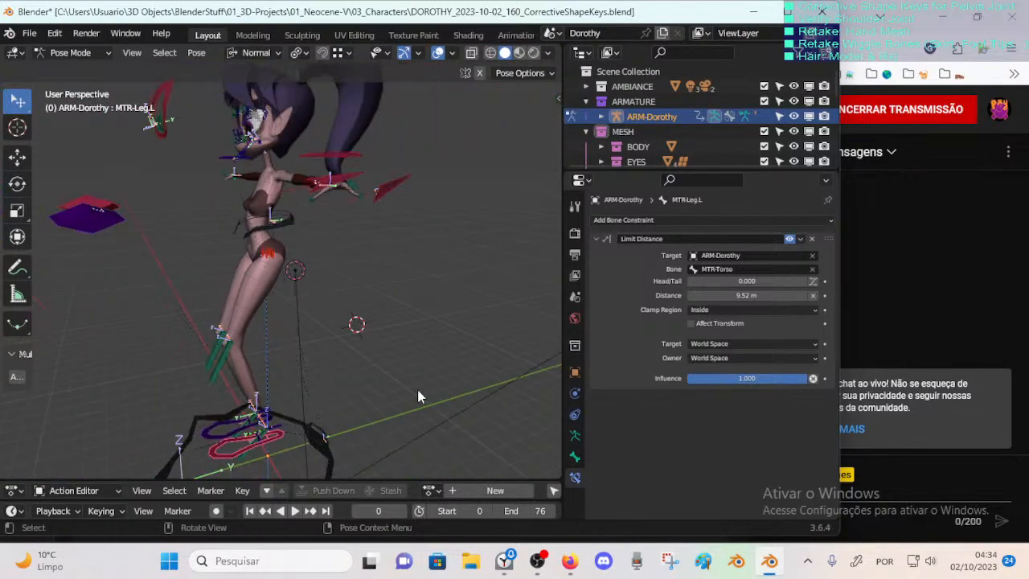
# Step: Test the left hip deformation by moving MTR-Leg.L in front of the body, behind it and out to the side
pyautogui.press('g')
pyautogui.click(281, 248)
pyautogui.scroll(3, 247, 271)
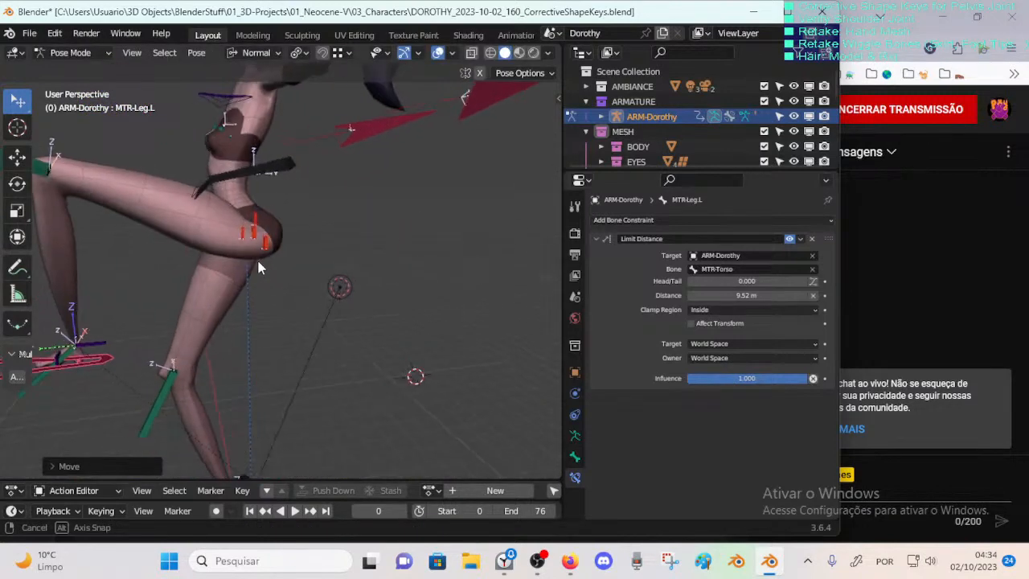
pyautogui.press('g')
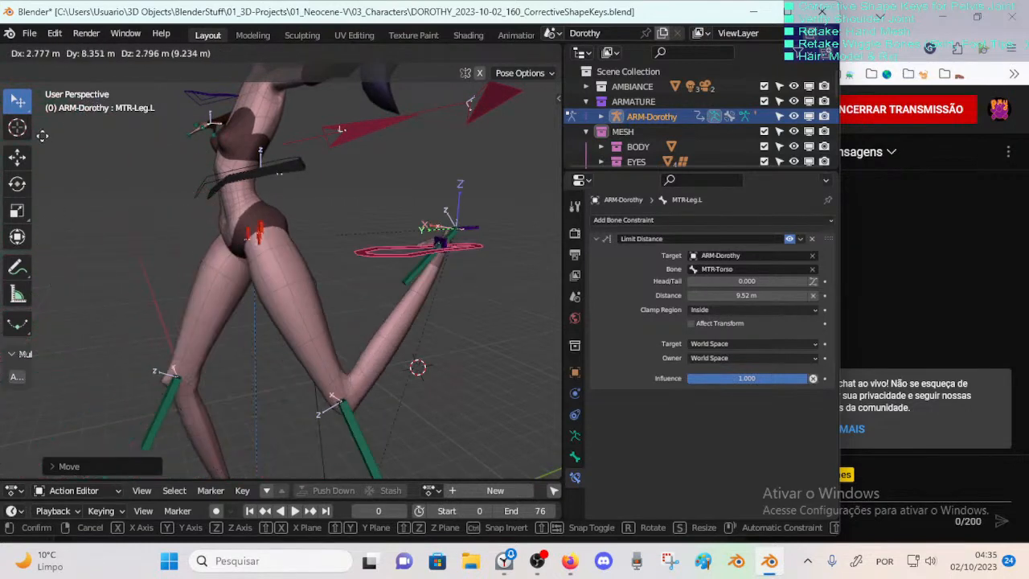
pyautogui.moveTo(24, 409); pyautogui.dragTo(337, 281, button='middle')
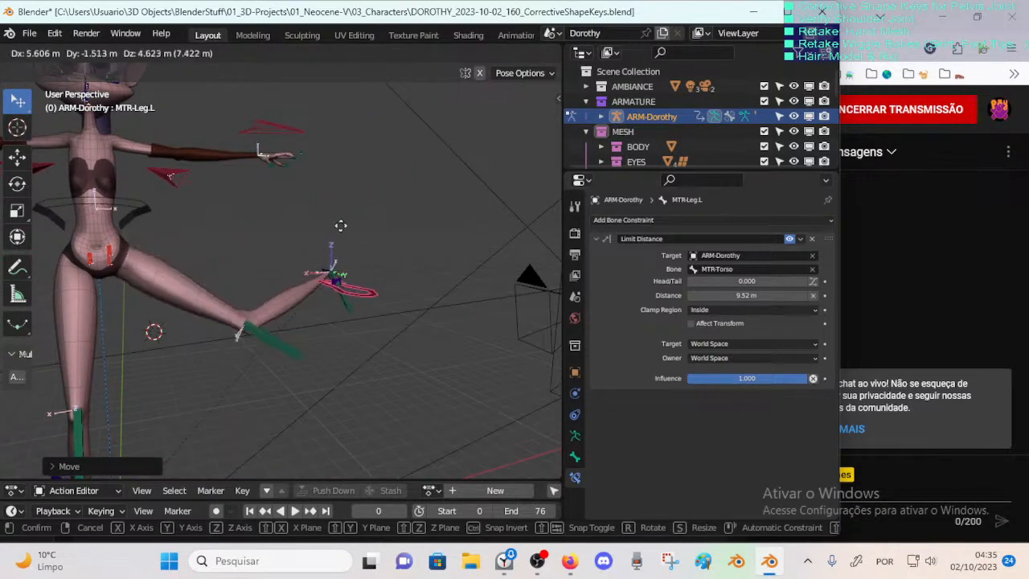
pyautogui.click(367, 238)
# Step: Raise the left leg sideways to about hip height with MTR-Leg.L and rotate the foot to test the hip
pyautogui.press('g')
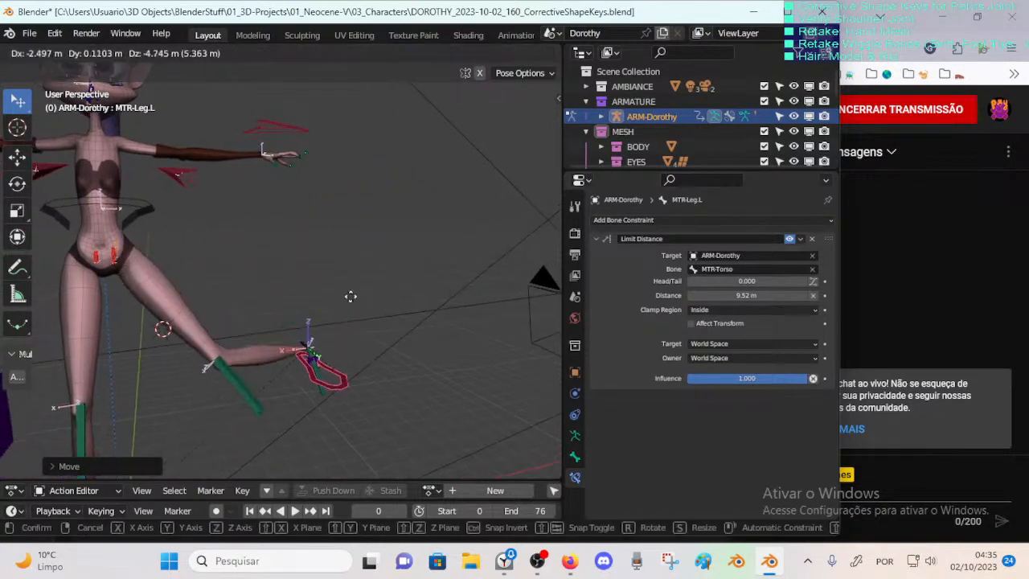
pyautogui.click(384, 222)
pyautogui.press('r')
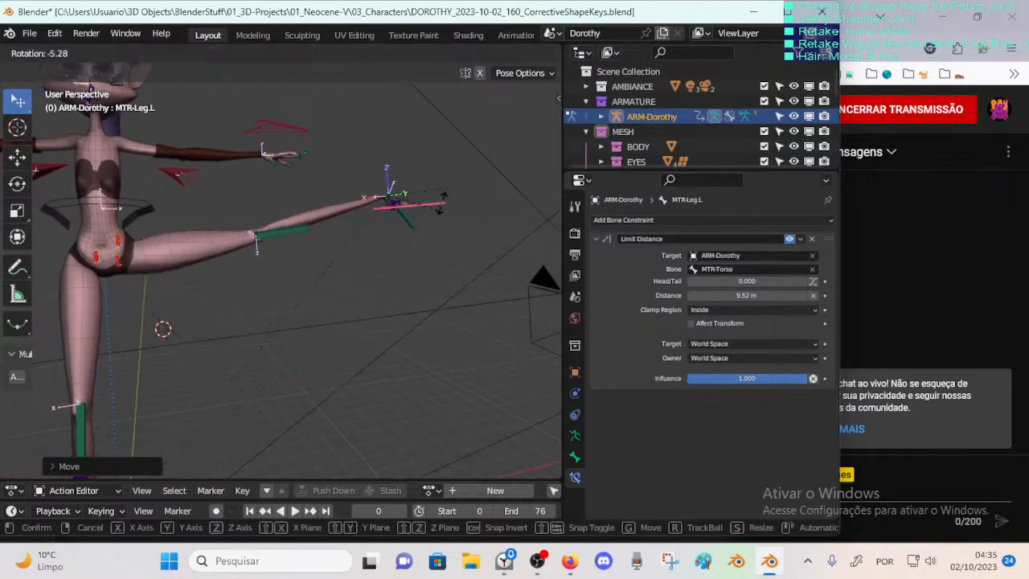
pyautogui.click(370, 241)
pyautogui.press('g')
pyautogui.click(337, 188)
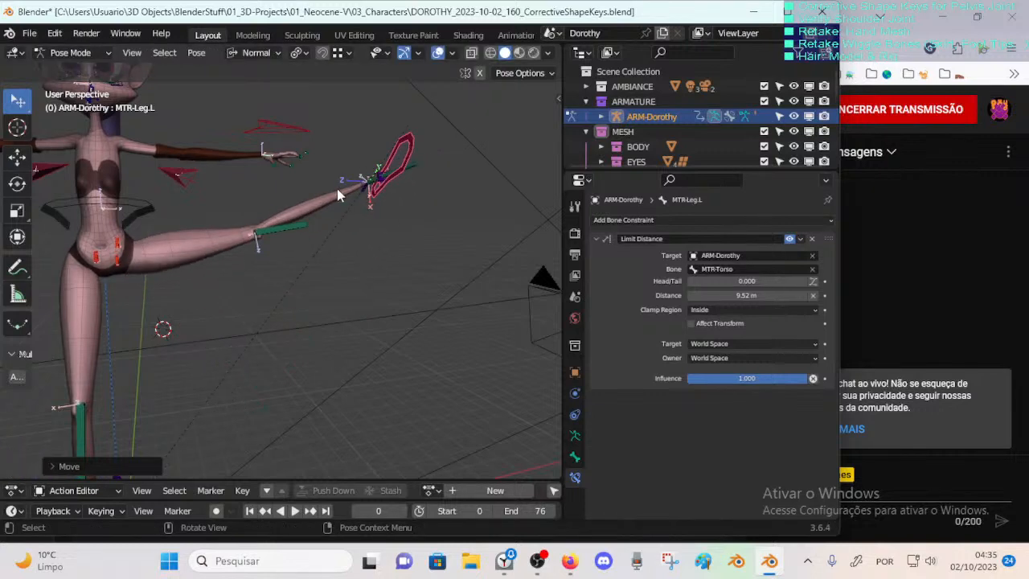
pyautogui.moveTo(337, 189); pyautogui.dragTo(249, 322, button='middle')
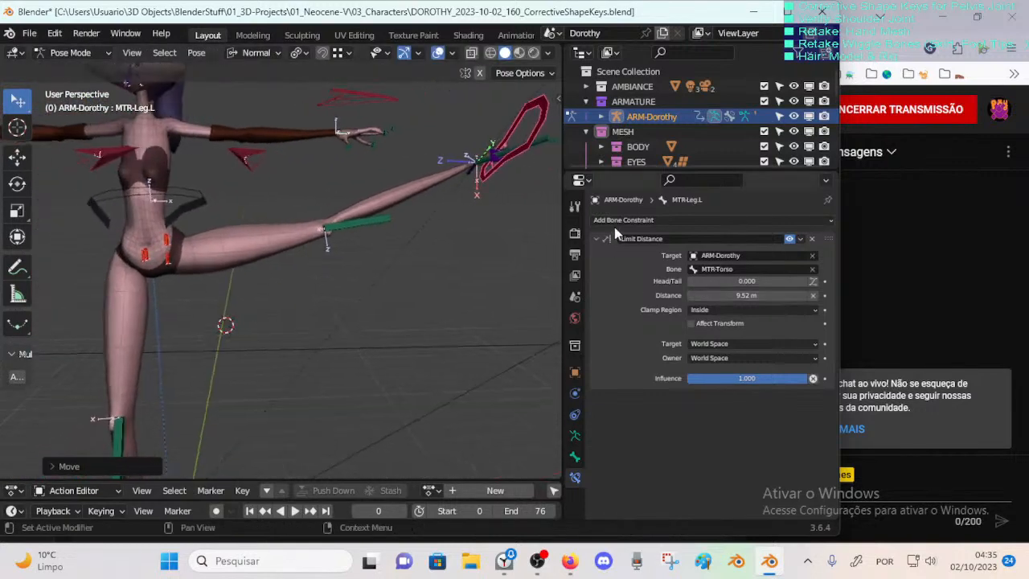
# Step: Lower the left leg control, clear the pose of all bones and save the file
pyautogui.press('g')
pyautogui.click(201, 400)
pyautogui.press('a')
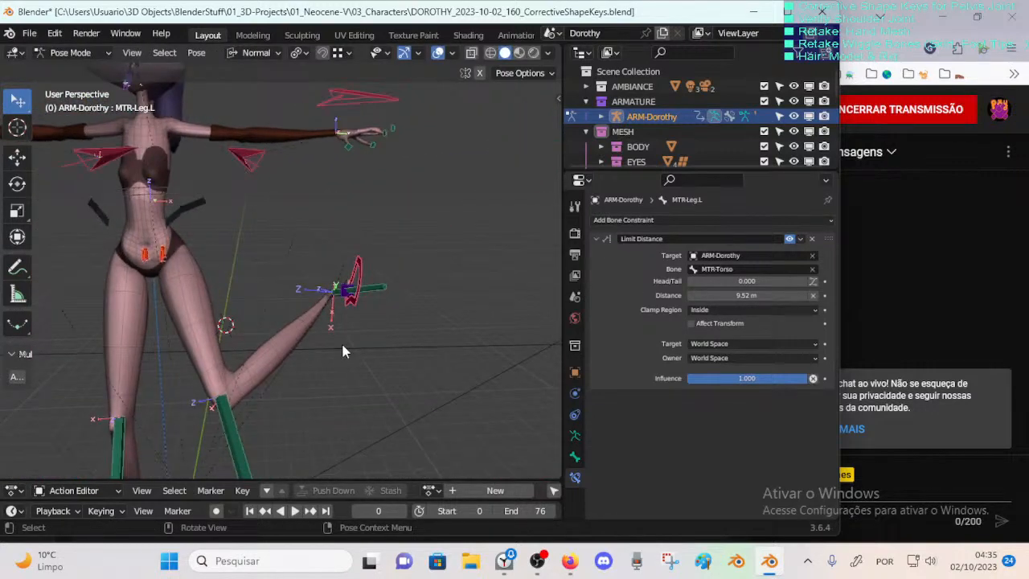
pyautogui.hotkey('alt', 'g')
pyautogui.moveTo(326, 354); pyautogui.dragTo(147, 349, button='middle')
pyautogui.hotkey('ctrl', 's')
# Step: Move the MTR-Leg.L control up behind the body and rotate it about the X axis
pyautogui.moveTo(313, 359); pyautogui.dragTo(262, 410, button='middle')
pyautogui.click(261, 410)
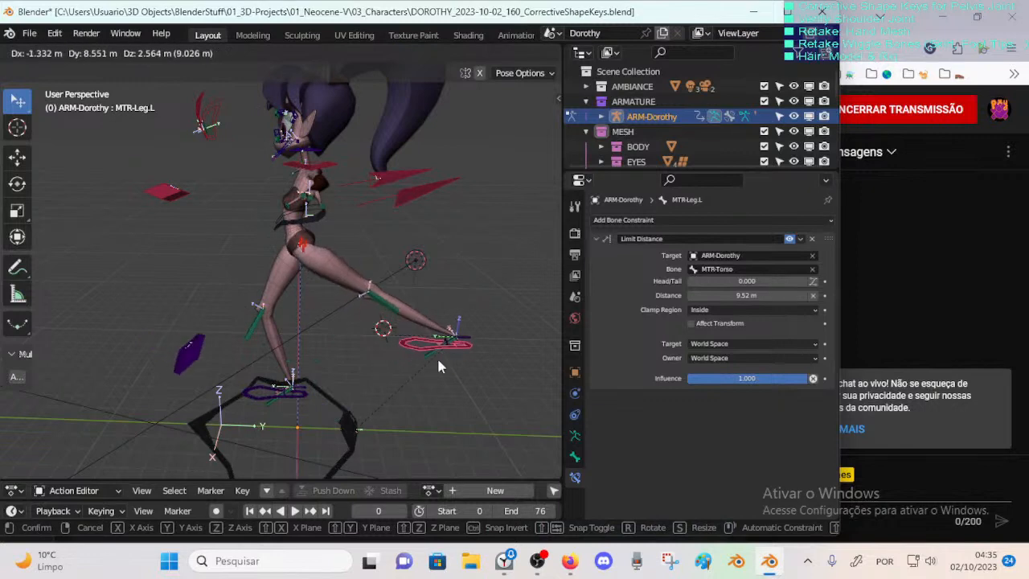
pyautogui.click(441, 364)
pyautogui.press('r')
pyautogui.press('x')
pyautogui.click(507, 279)
pyautogui.press('g')
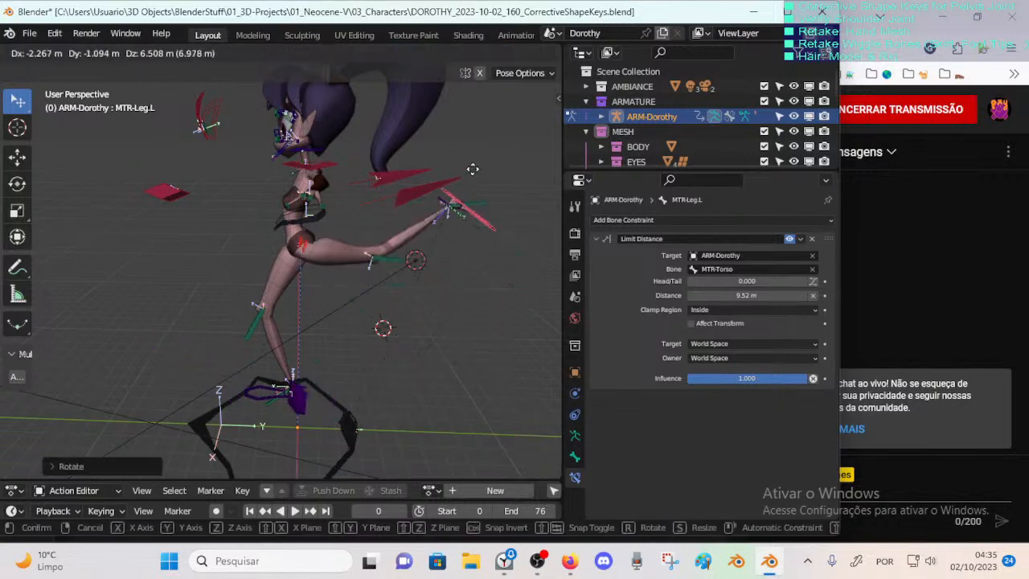
pyautogui.click(398, 185)
# Step: Reposition MTR-Leg.L sideways so the left thigh extends straight back with the knee bent
pyautogui.moveTo(398, 184); pyautogui.dragTo(406, 205, button='middle')
pyautogui.press('g')
pyautogui.click(312, 231)
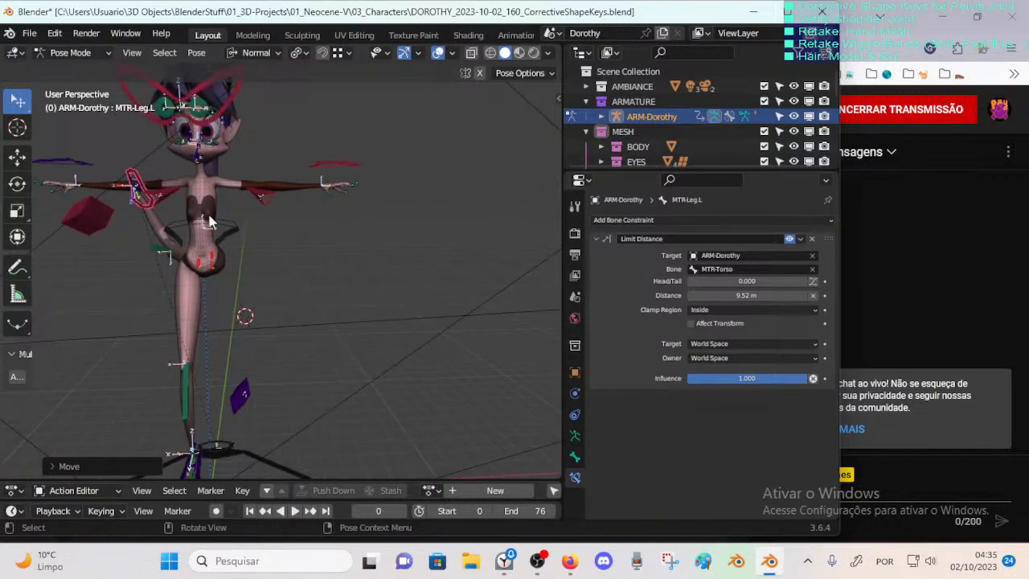
pyautogui.press('g')
pyautogui.click(320, 192)
pyautogui.moveTo(319, 191); pyautogui.dragTo(219, 228, button='middle')
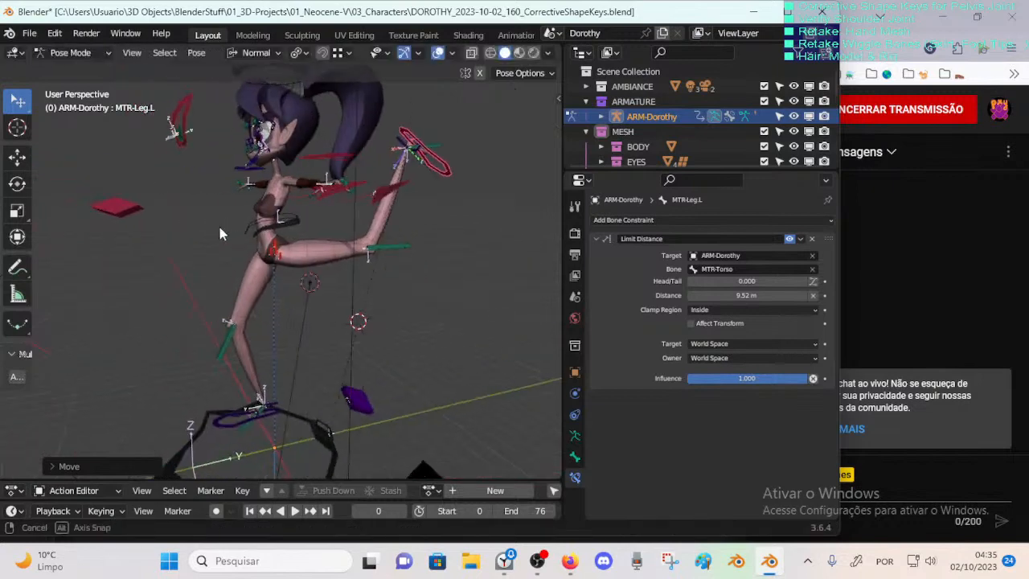
# Step: Rotate MTR-Leg.L and raise it further so the left shin points up behind the body
pyautogui.press('r')
pyautogui.click(476, 144)
pyautogui.moveTo(476, 144); pyautogui.dragTo(358, 341, button='middle')
pyautogui.press('g')
pyautogui.click(451, 193)
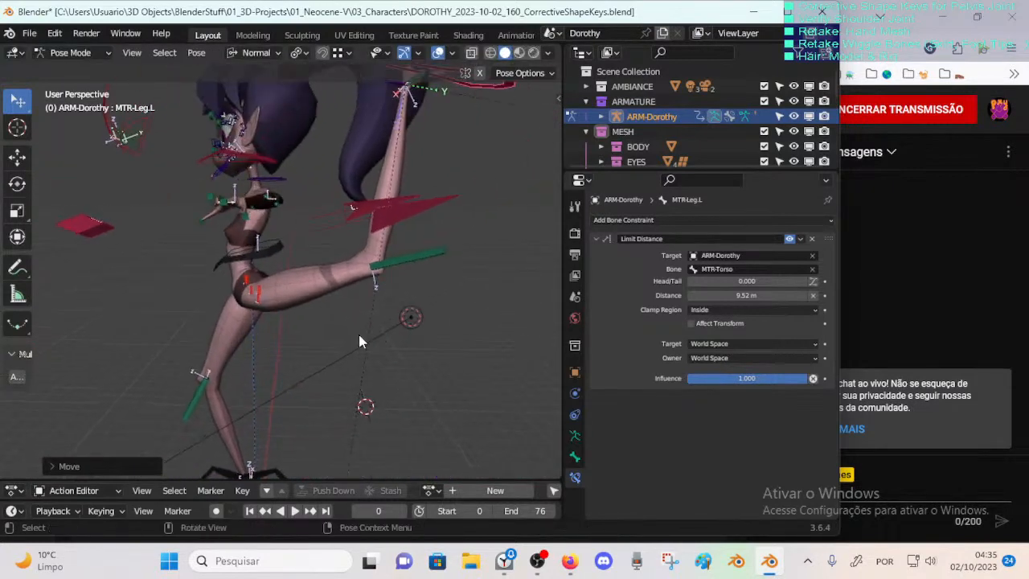
# Step: Enlarge the Action Editor, save the file and turn on Auto Keying at frame 39
pyautogui.moveTo(294, 480); pyautogui.dragTo(306, 439)
pyautogui.hotkey('ctrl', 's')
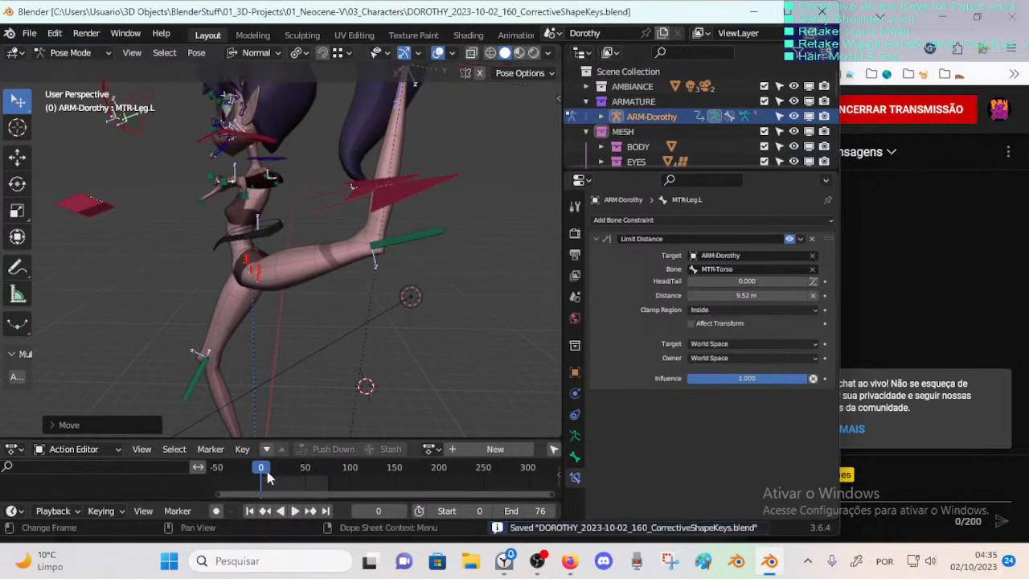
pyautogui.click(215, 512)
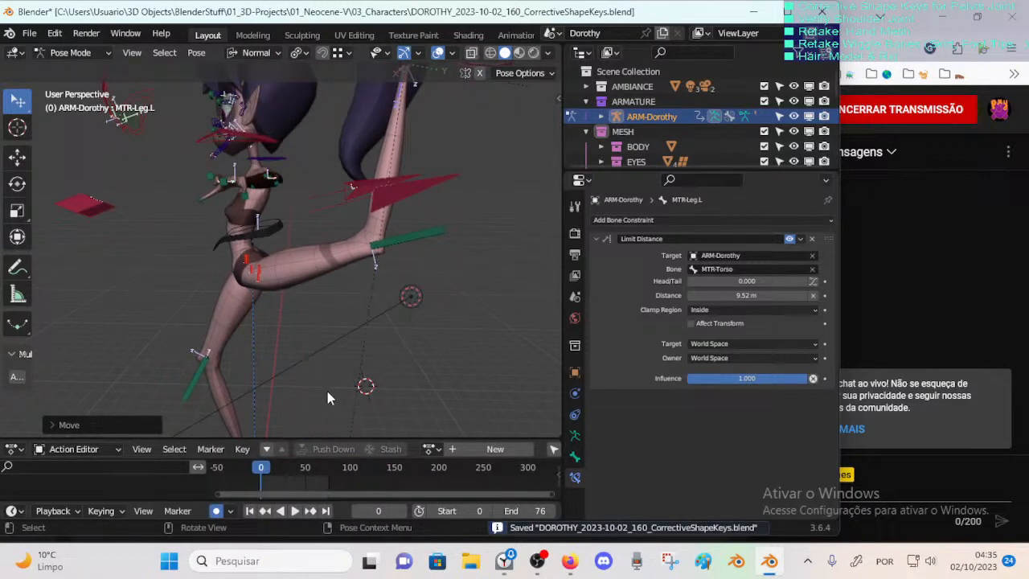
pyautogui.moveTo(328, 391); pyautogui.dragTo(261, 451, button='middle')
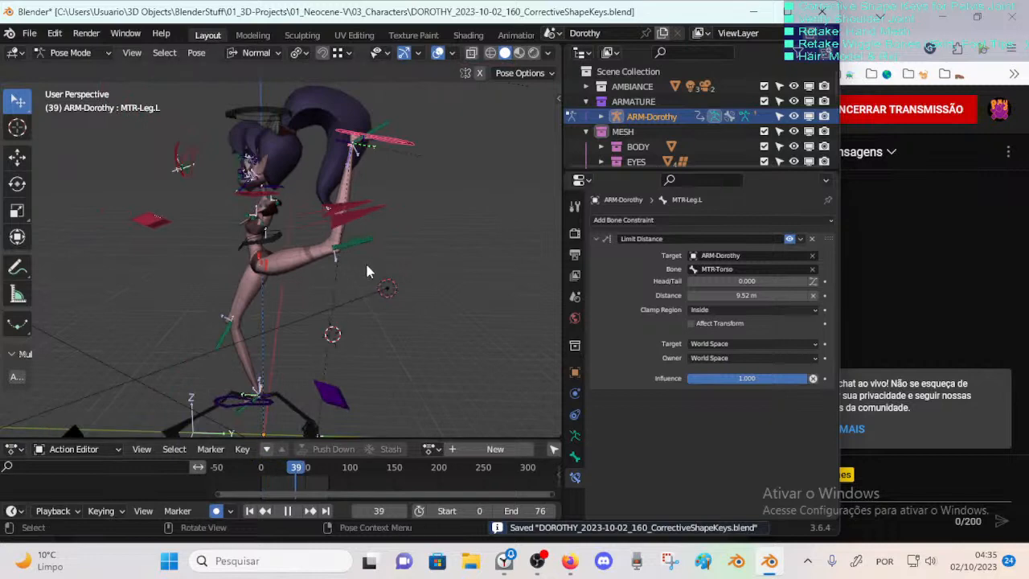
pyautogui.moveTo(341, 376); pyautogui.dragTo(321, 391, button='middle')
# Step: Key the leg-back pose at frame 39 by moving the POL-Knee.L pole and the MTR-Leg.L control
pyautogui.click(337, 372)
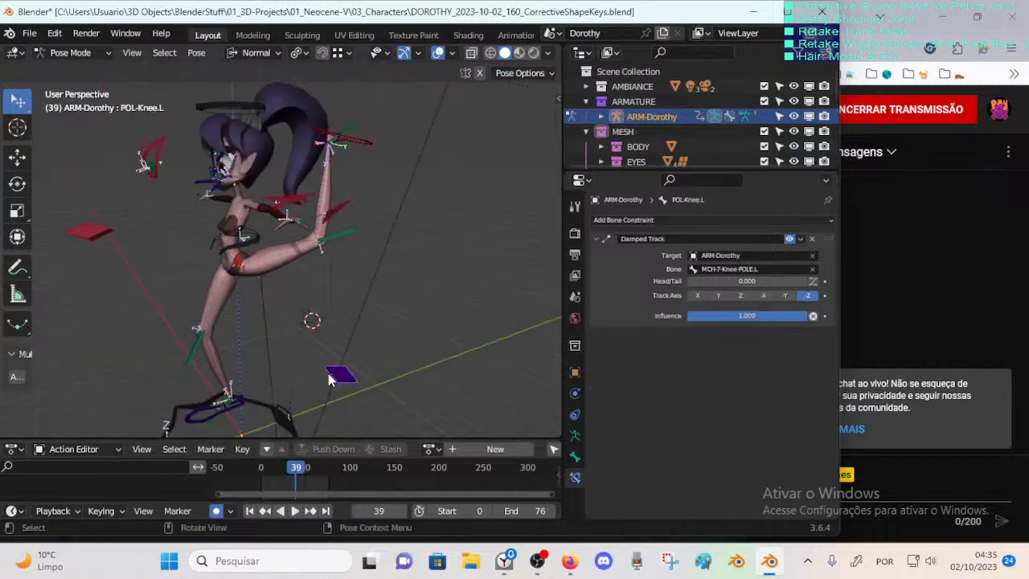
pyautogui.moveTo(337, 370); pyautogui.dragTo(295, 367)
pyautogui.click(308, 141)
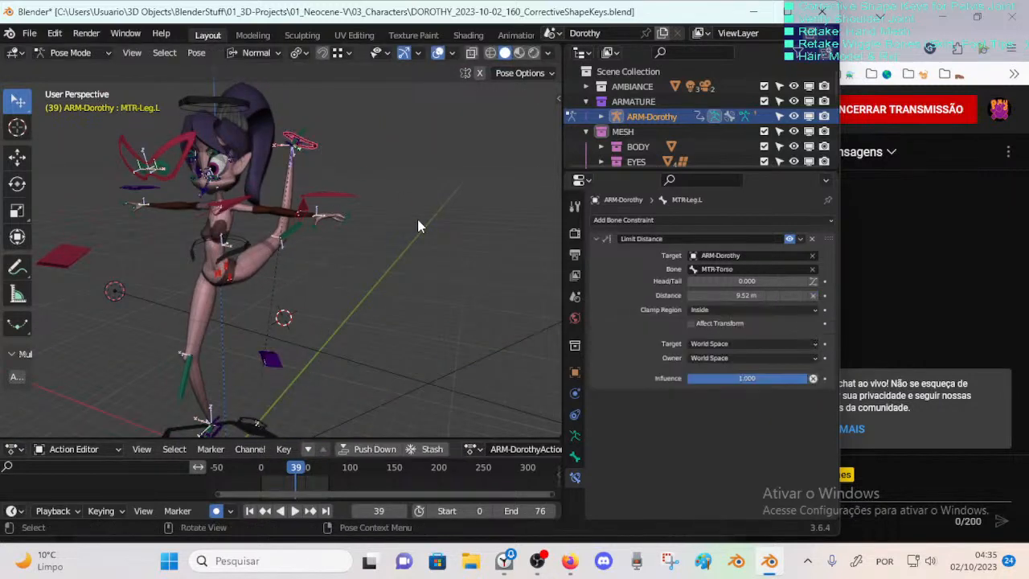
pyautogui.moveTo(418, 222); pyautogui.dragTo(327, 231, button='middle')
pyautogui.keyDown('shift'); pyautogui.click(293, 358); pyautogui.keyUp('shift')
pyautogui.press('g')
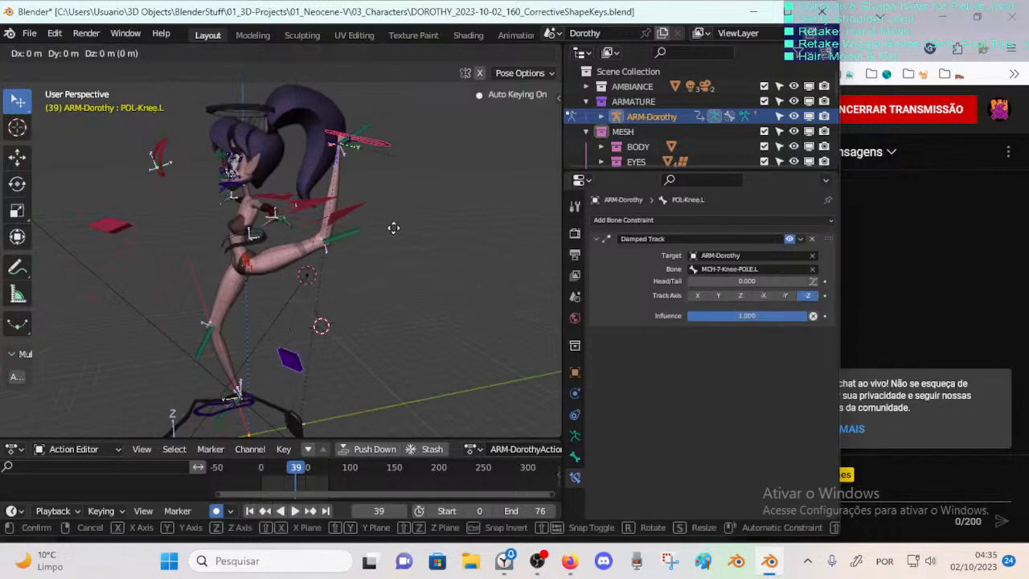
pyautogui.click(392, 212)
pyautogui.moveTo(392, 211); pyautogui.dragTo(429, 331, button='middle')
pyautogui.press('g')
pyautogui.click(342, 236)
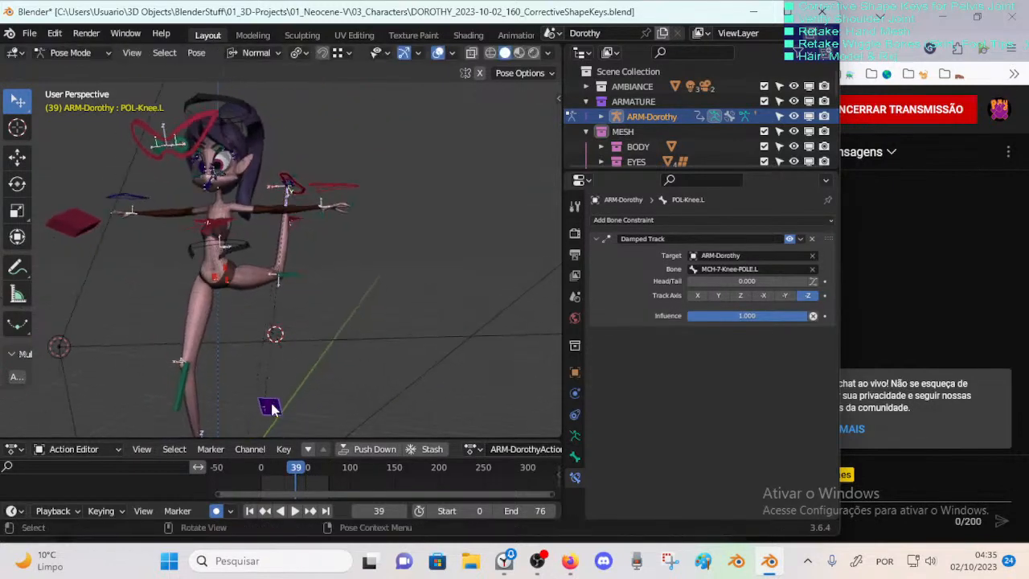
# Step: Fine-tune POL-Knee.L and MTR-Leg.L separately at frame 39 so the left thigh stays level behind the body
pyautogui.moveTo(341, 330); pyautogui.dragTo(336, 230, button='middle')
pyautogui.click(338, 195)
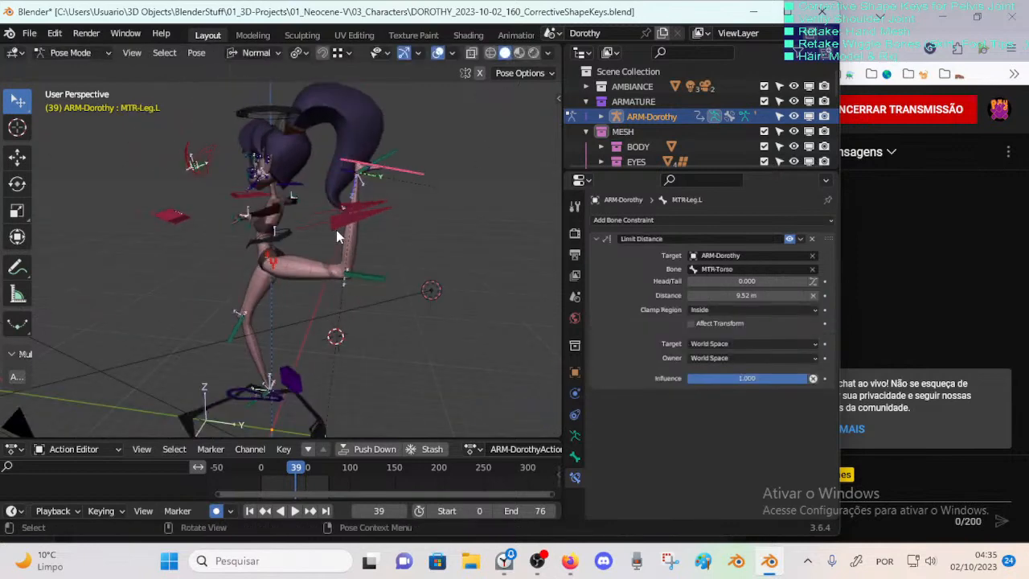
pyautogui.click(335, 336)
pyautogui.press('g')
pyautogui.click(347, 355)
pyautogui.moveTo(347, 354); pyautogui.dragTo(412, 285, button='middle')
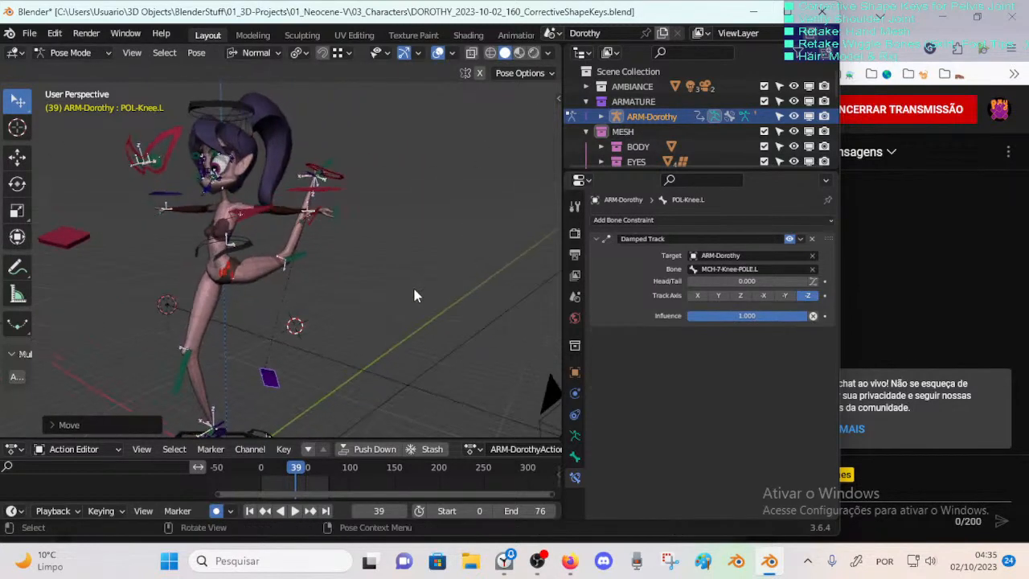
pyautogui.click(331, 175)
pyautogui.press('g')
pyautogui.click(320, 215)
pyautogui.moveTo(318, 250); pyautogui.dragTo(255, 279, button='middle')
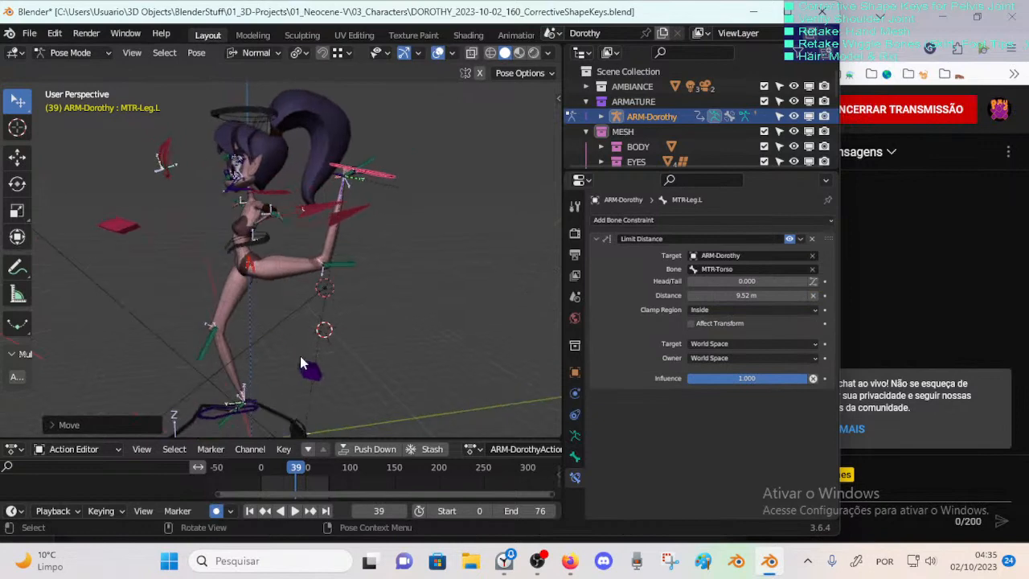
# Step: Enlarge the Action Editor further and key MTR-Leg.L and POL-Knee.L at frame 62 with the left leg raised higher behind the body
pyautogui.click(307, 369)
pyautogui.click(363, 173)
pyautogui.click(321, 366)
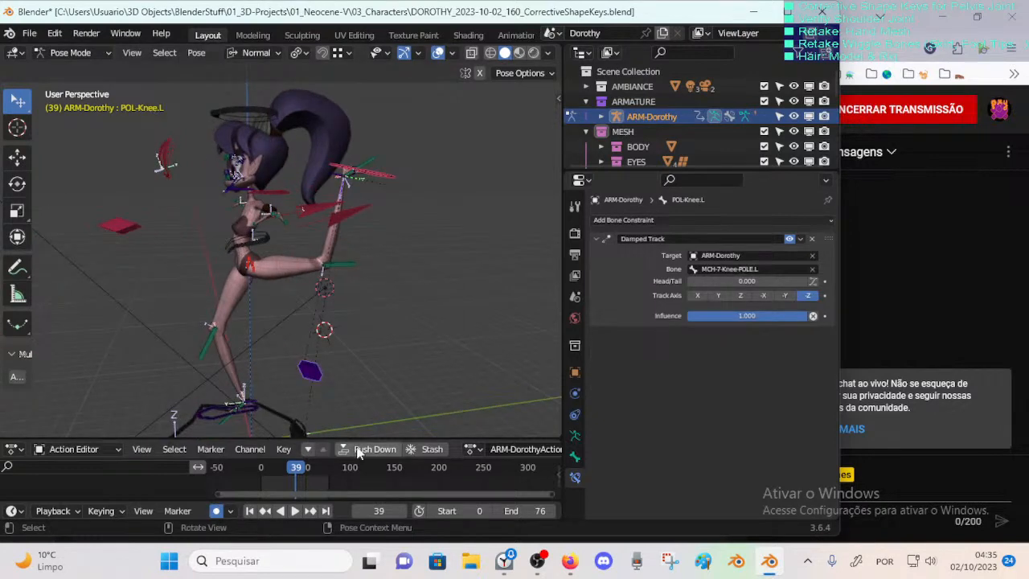
pyautogui.moveTo(362, 438); pyautogui.dragTo(352, 390)
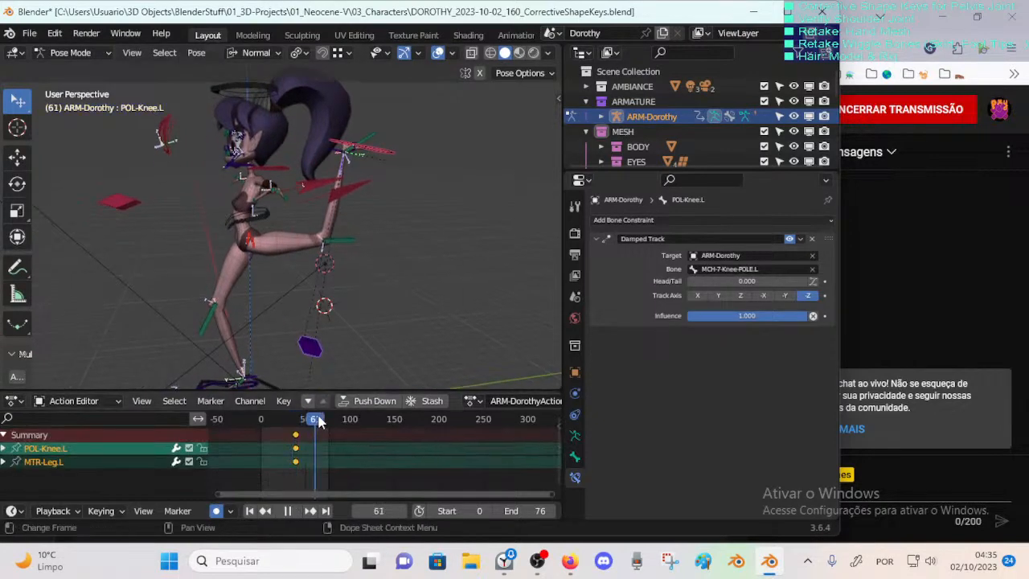
pyautogui.moveTo(383, 153); pyautogui.dragTo(365, 107)
pyautogui.hotkey('ctrl', 'z')
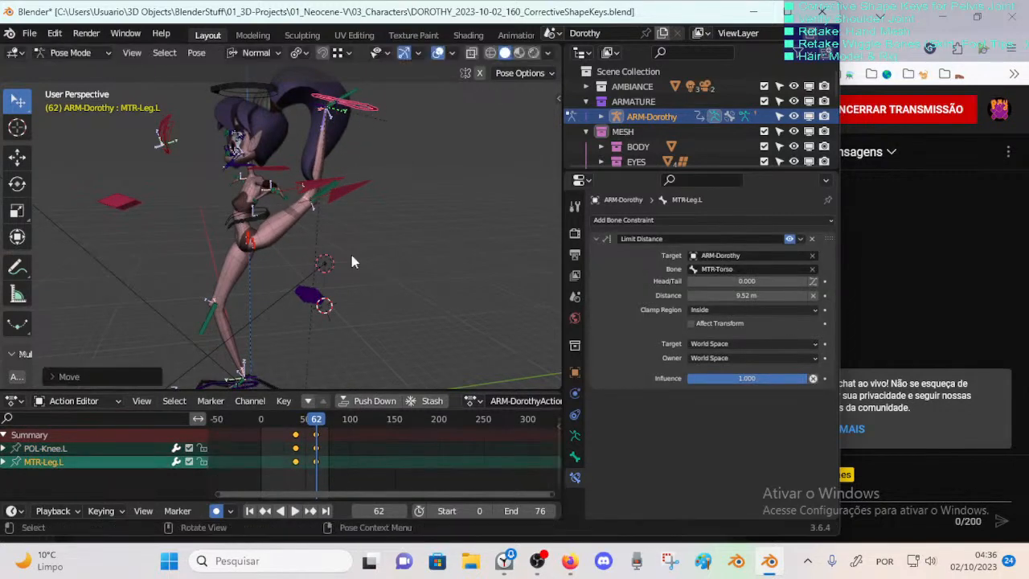
pyautogui.click(320, 295)
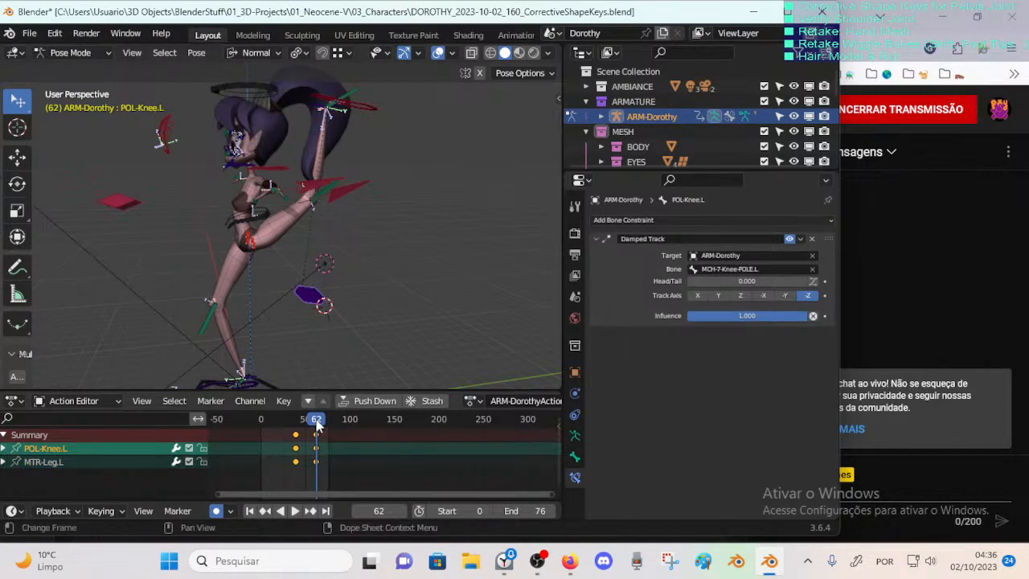
# Step: Key the rest position of POL-Knee.L and MTR-Leg.L at frame 0 by clearing their location, and save the file
pyautogui.moveTo(318, 421); pyautogui.dragTo(250, 358)
pyautogui.keyDown('shift'); pyautogui.click(366, 178); pyautogui.keyUp('shift')
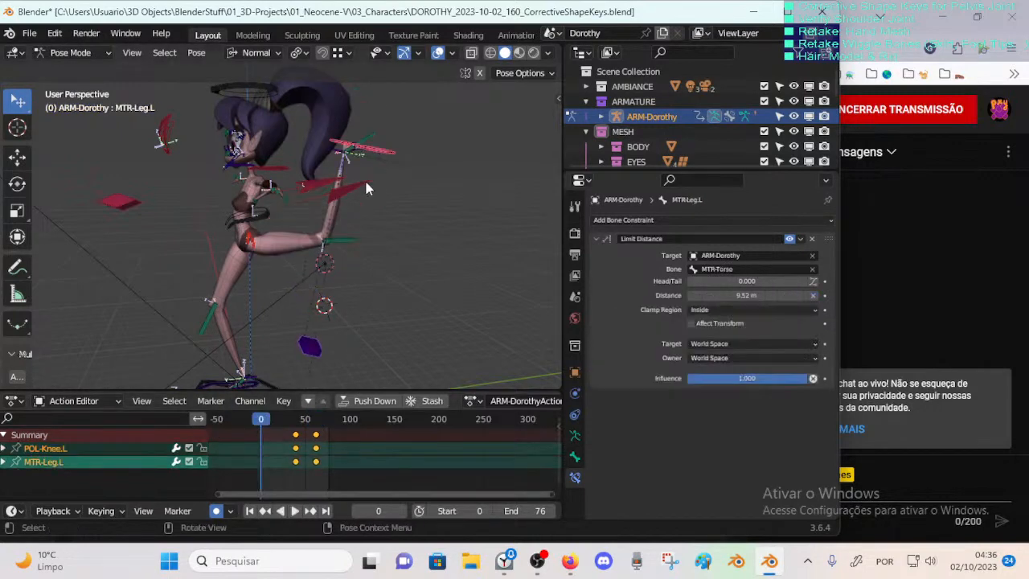
pyautogui.hotkey('alt', 'g')
pyautogui.moveTo(266, 309); pyautogui.dragTo(344, 302, button='middle')
pyautogui.hotkey('ctrl', 's')
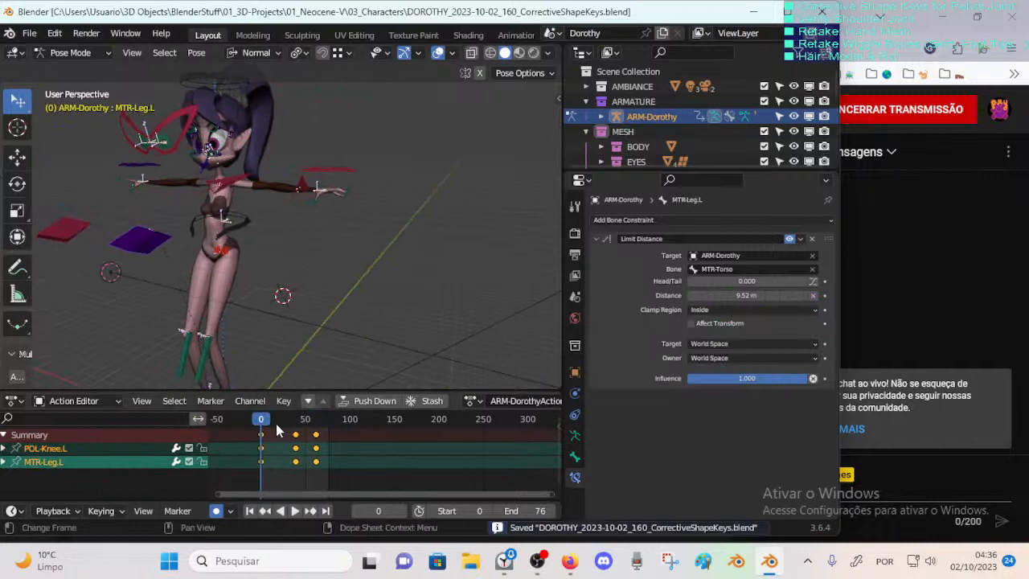
# Step: Preview the left leg animation, set the end frame to 62 and save the file
pyautogui.press('space')
pyautogui.moveTo(281, 424); pyautogui.dragTo(316, 423)
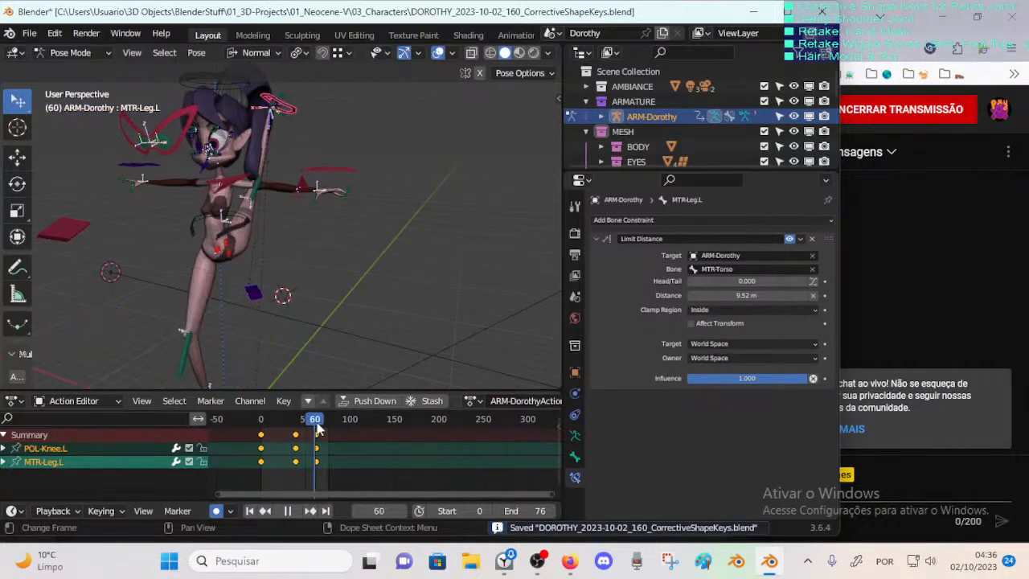
pyautogui.press('space')
pyautogui.press('Down')
pyautogui.press('Up')
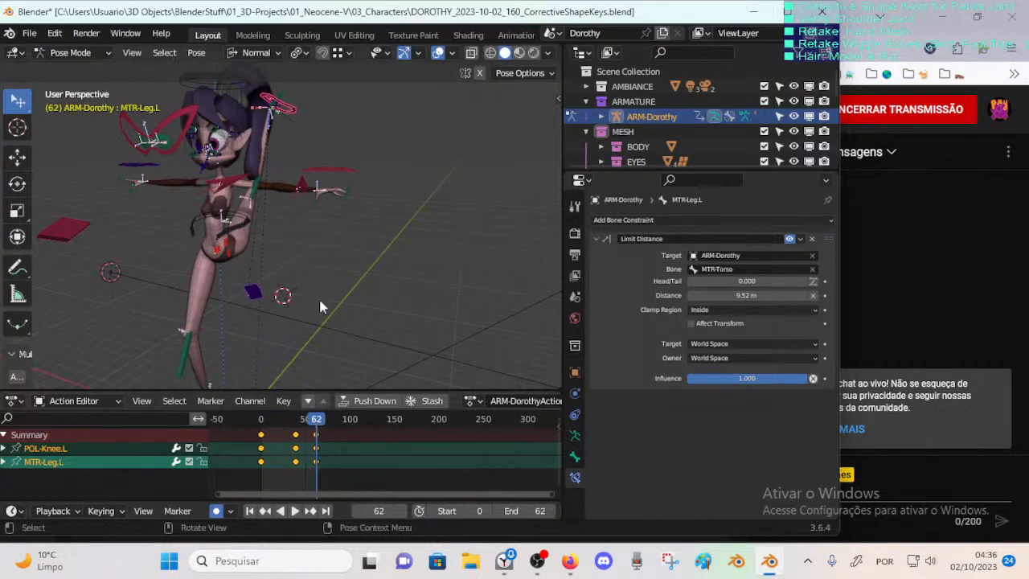
pyautogui.hotkey('ctrl', 's')
# Step: Select the 00_Body mesh in Object Mode and examine the left hip at frame 62
pyautogui.moveTo(318, 296); pyautogui.dragTo(339, 302, button='middle')
pyautogui.hotkey('ctrl', 'Tab')
pyautogui.click(291, 256)
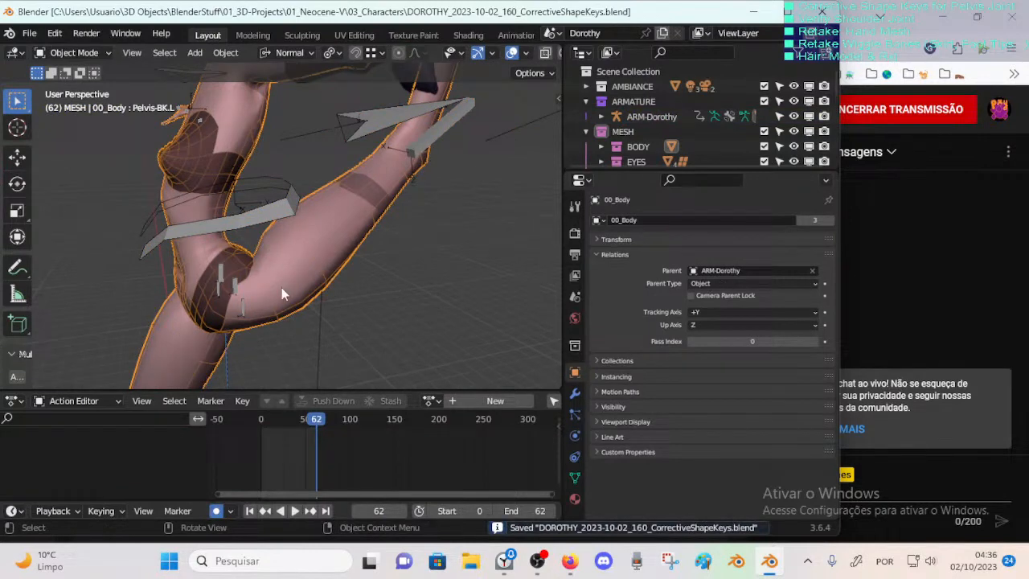
pyautogui.moveTo(281, 290); pyautogui.dragTo(314, 307, button='middle')
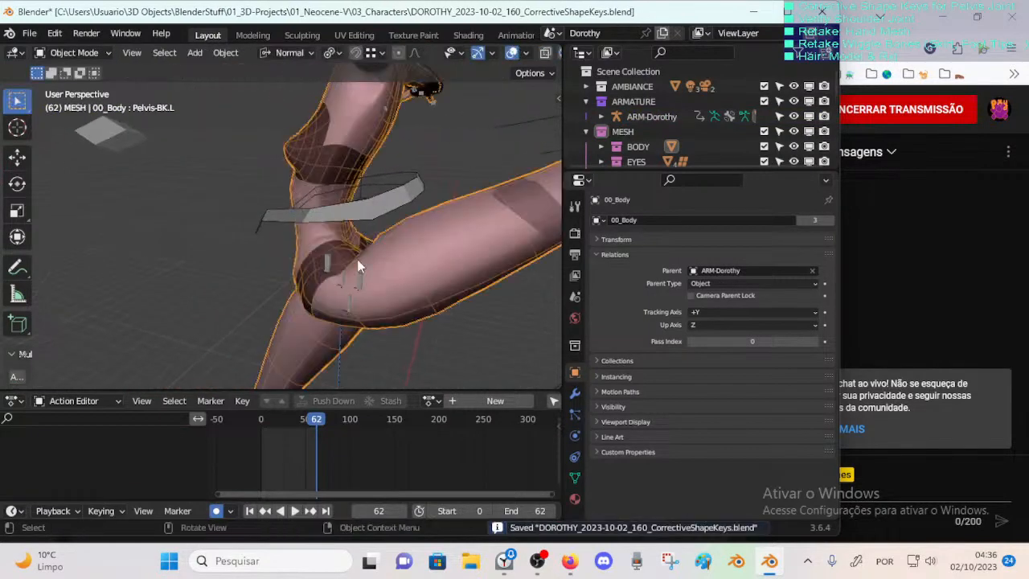
# Step: Examine the raised left leg and hip in Object and Edit Mode while scrubbing the timeline
pyautogui.moveTo(359, 266); pyautogui.dragTo(233, 283, button='middle')
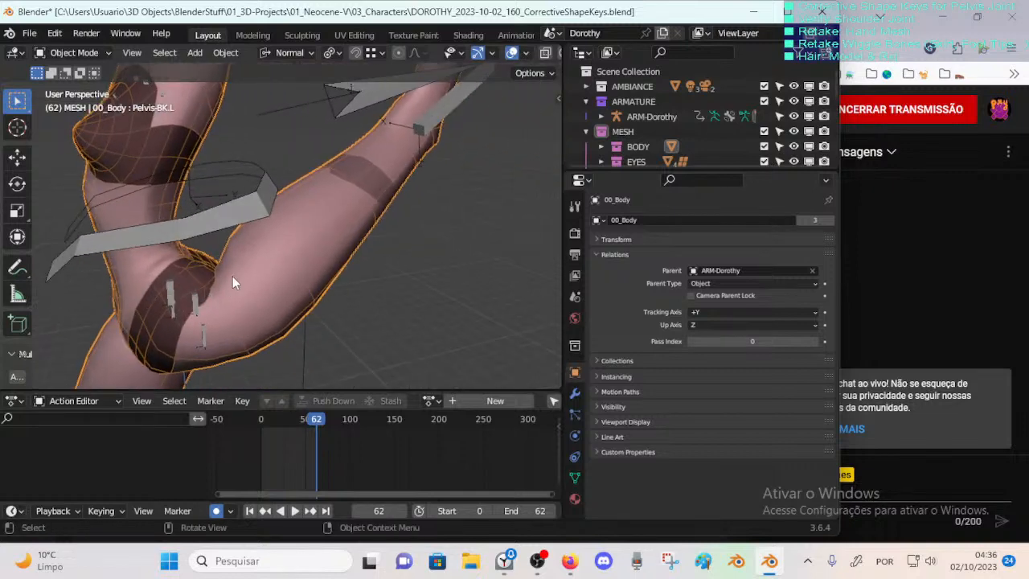
pyautogui.press('Tab')
pyautogui.moveTo(300, 305); pyautogui.dragTo(265, 296, button='middle')
pyautogui.scroll(-4, 281, 321)
pyautogui.press('Tab')
pyautogui.press('Tab')
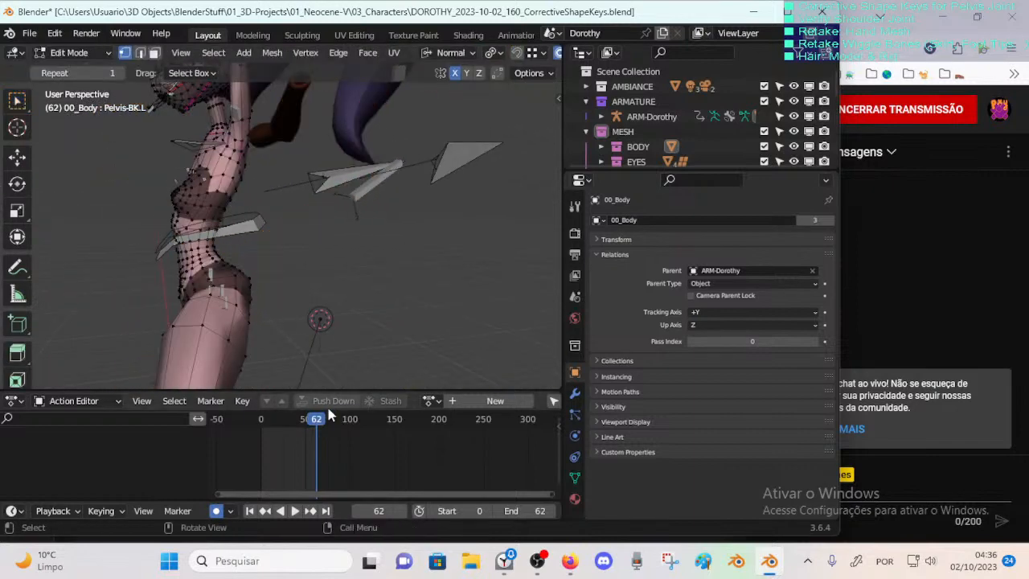
pyautogui.moveTo(328, 414); pyautogui.dragTo(303, 425)
pyautogui.press('Tab')
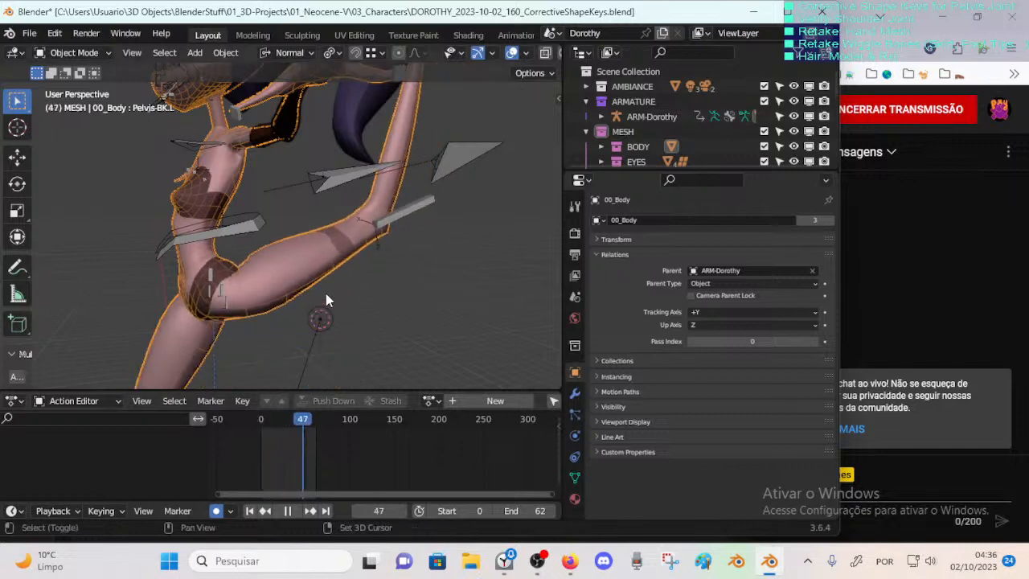
# Step: Return to frame 62, save the file, and enable the Armature modifier's Edit Mode and On Cage display for 00_Body in Edit Mode
pyautogui.hotkey('shift', 'Right')
pyautogui.hotkey('ctrl', 's')
pyautogui.press('Tab')
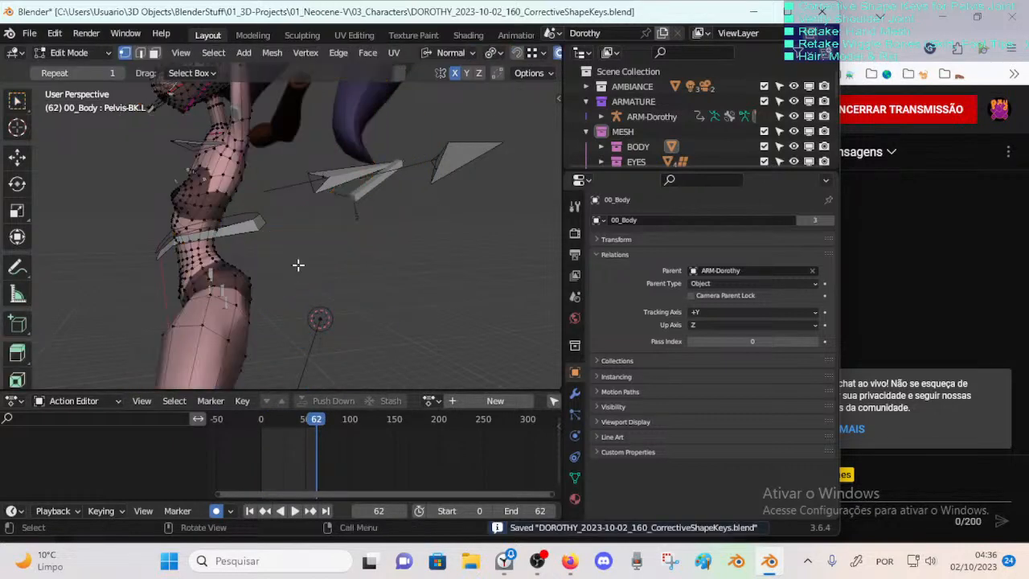
pyautogui.click(574, 394)
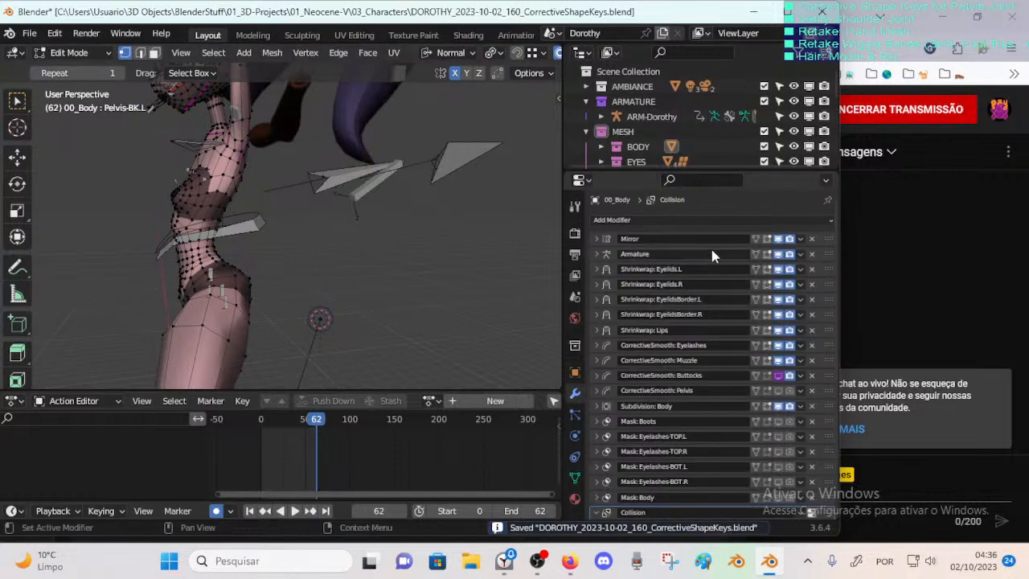
pyautogui.click(767, 254)
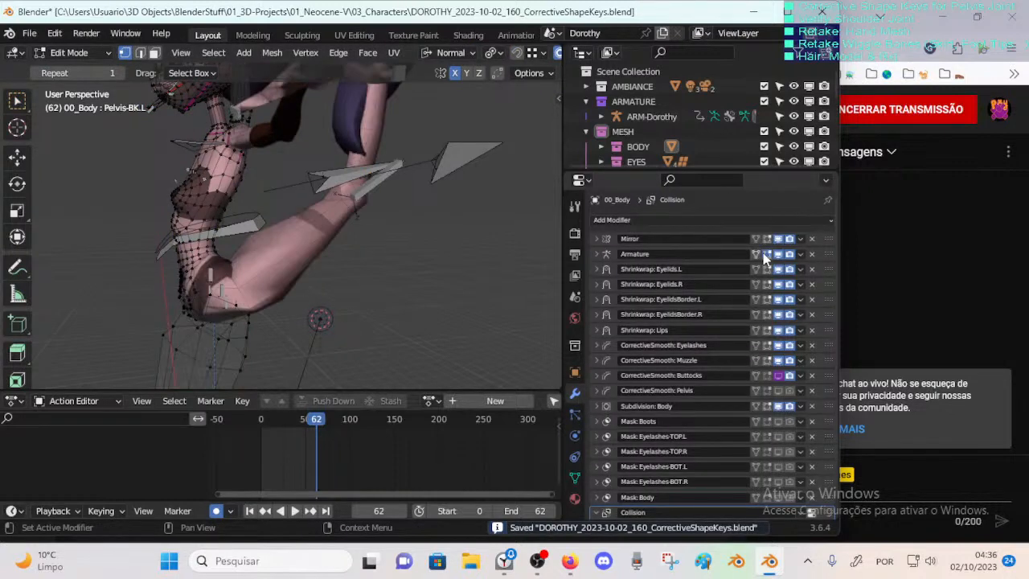
pyautogui.click(751, 254)
pyautogui.click(756, 254)
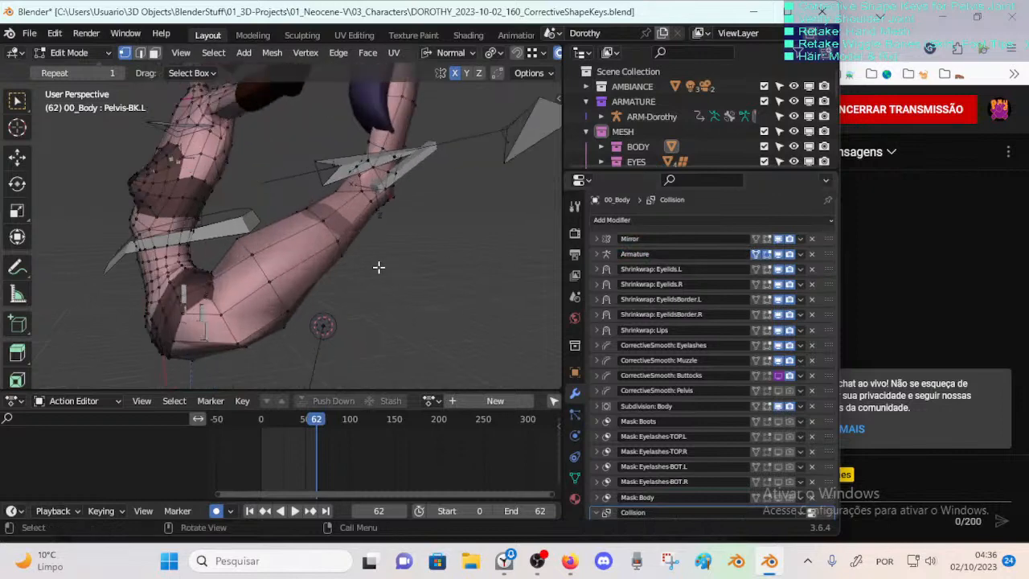
pyautogui.click(254, 257)
pyautogui.press('g')
pyautogui.rightClick(274, 246)
# Step: Check the left leg deformation in Edit Mode by scrubbing the animation back to frame 62, and save the file
pyautogui.hotkey('ctrl', 's')
pyautogui.moveTo(298, 292)
pyautogui.mouseDown(button='middle')
pyautogui.moveTo(248, 306)
pyautogui.moveTo(294, 299)
pyautogui.moveTo(286, 300)
pyautogui.mouseUp(button='middle')
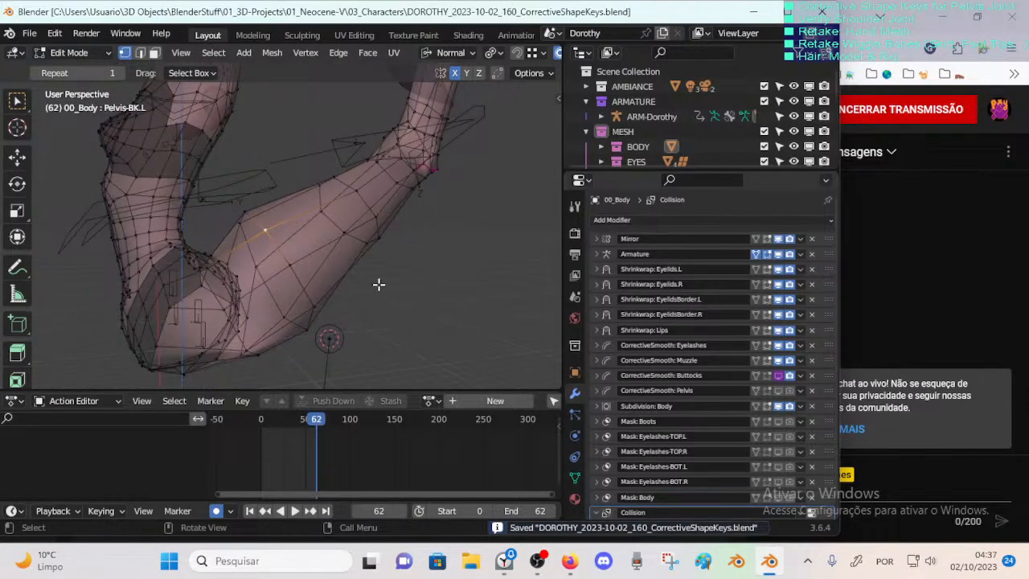
pyautogui.press('space')
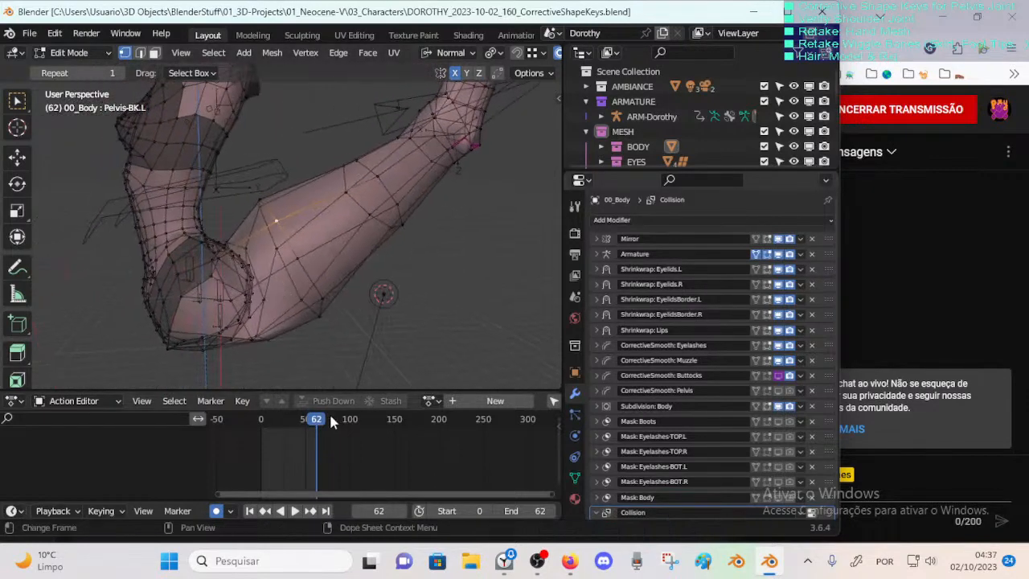
pyautogui.moveTo(275, 415); pyautogui.dragTo(316, 424)
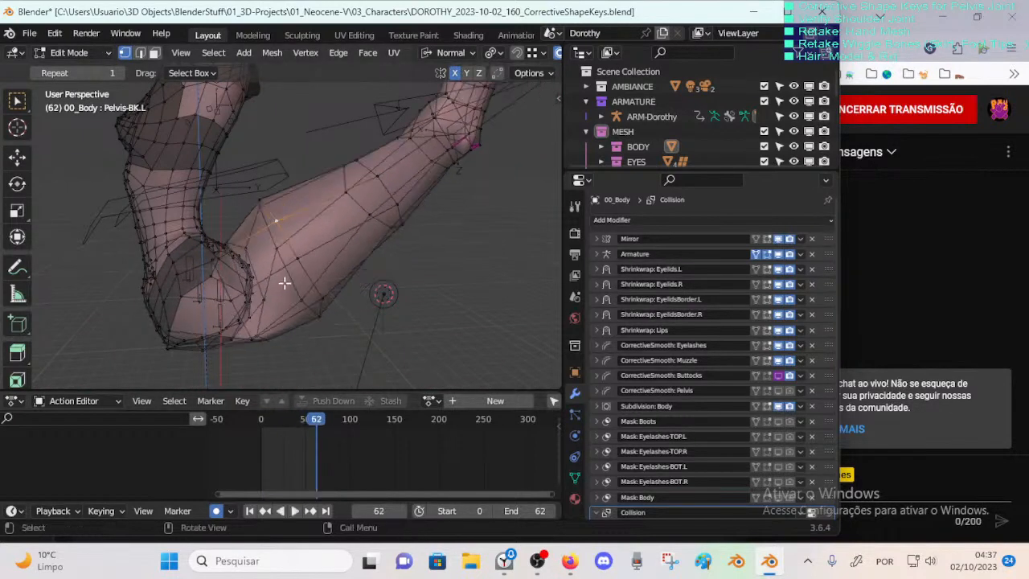
pyautogui.hotkey('ctrl', 's')
pyautogui.moveTo(256, 288); pyautogui.dragTo(298, 299, button='middle')
# Step: Enable Shape Key Edit Mode for the Pelvis-BK.L shape key and save the file
pyautogui.click(574, 480)
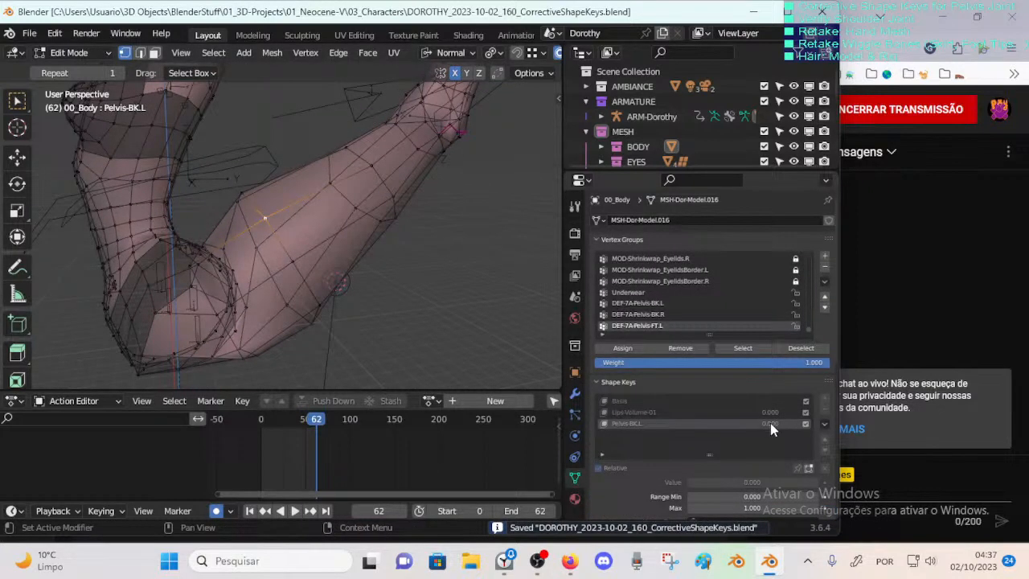
pyautogui.moveTo(770, 423); pyautogui.dragTo(812, 450)
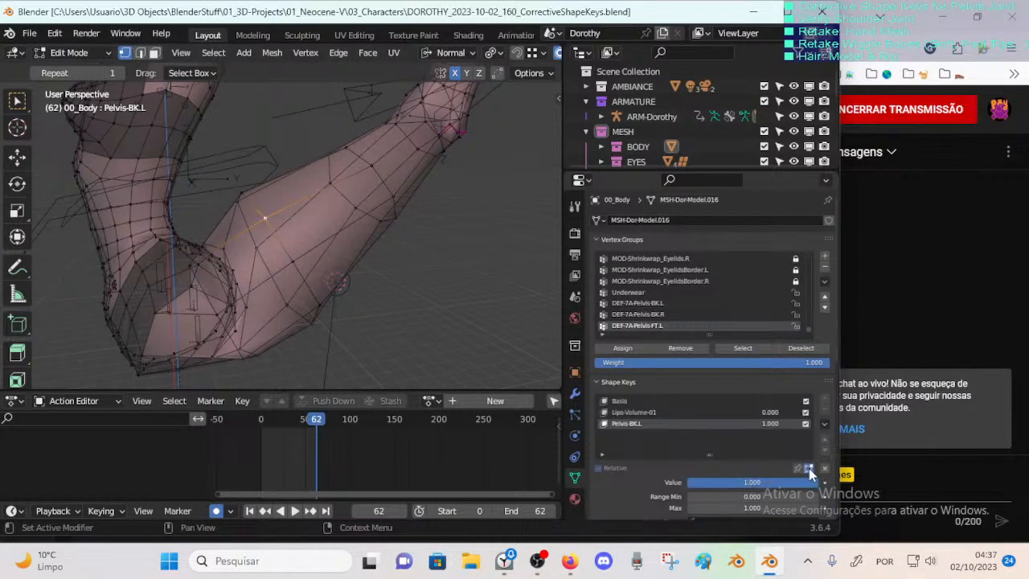
pyautogui.hotkey('ctrl', 's')
# Step: Move a vertex at the left hip crease and one on the raised thigh's upper edge with proportional editing
pyautogui.moveTo(276, 341); pyautogui.dragTo(311, 284, button='middle')
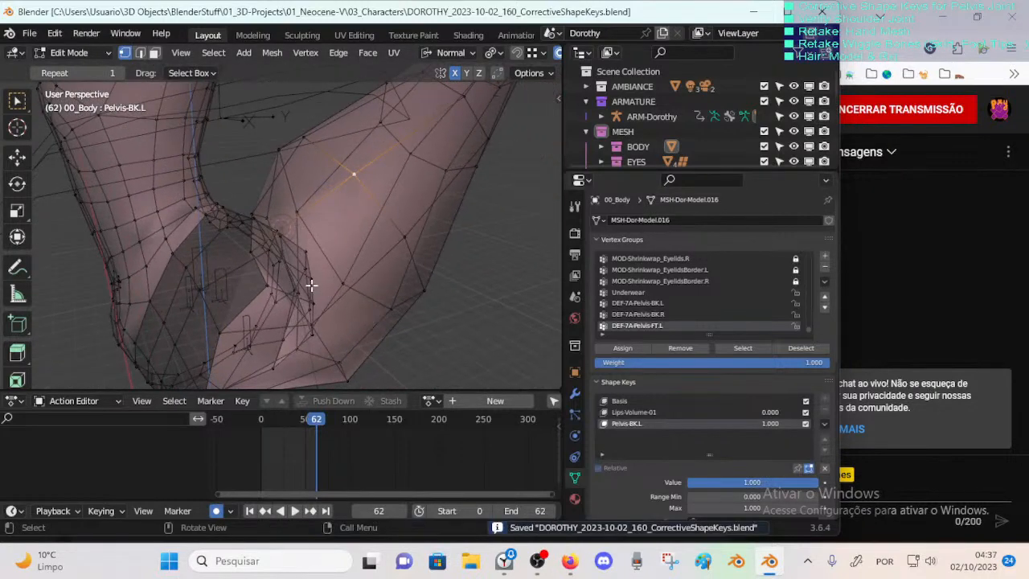
pyautogui.press('g')
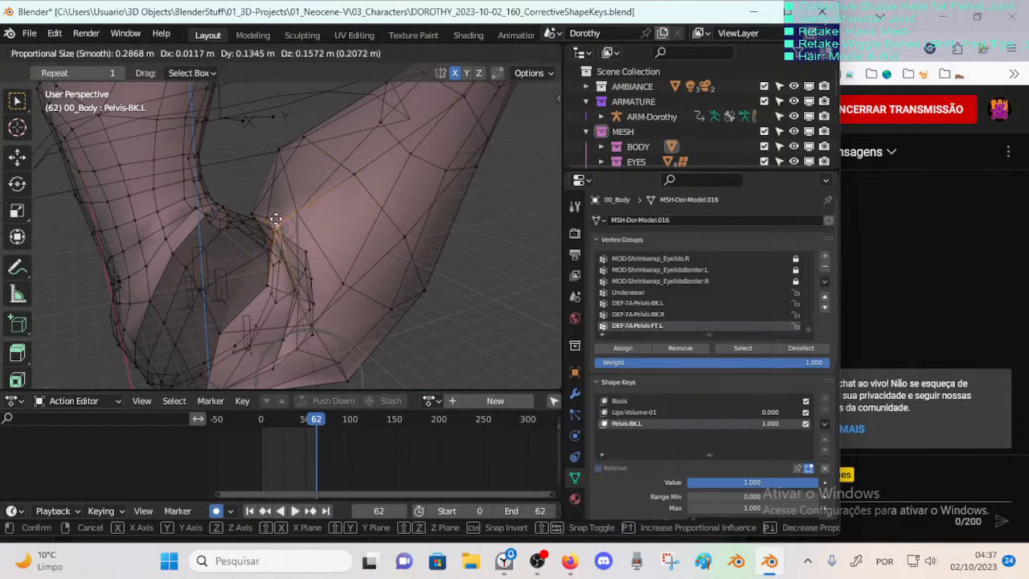
pyautogui.click(276, 219)
pyautogui.moveTo(284, 218); pyautogui.dragTo(367, 166, button='middle')
pyautogui.click(371, 163)
pyautogui.press('g')
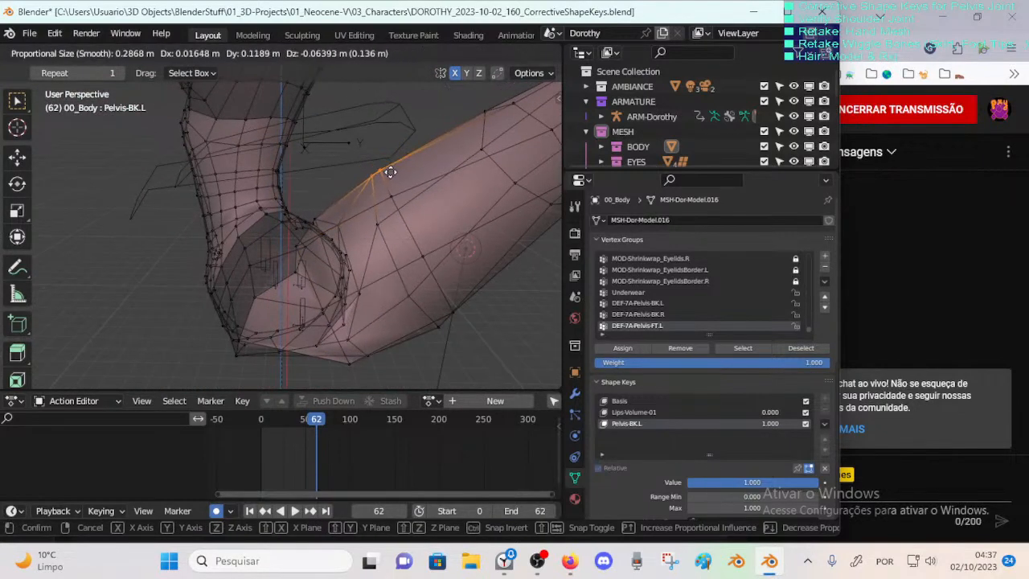
pyautogui.click(389, 197)
# Step: Adjust neighbouring vertices along the raised left thigh's upper edge to smooth its contour
pyautogui.click(388, 195)
pyautogui.press('g')
pyautogui.click(397, 186)
pyautogui.click(386, 174)
pyautogui.press('g')
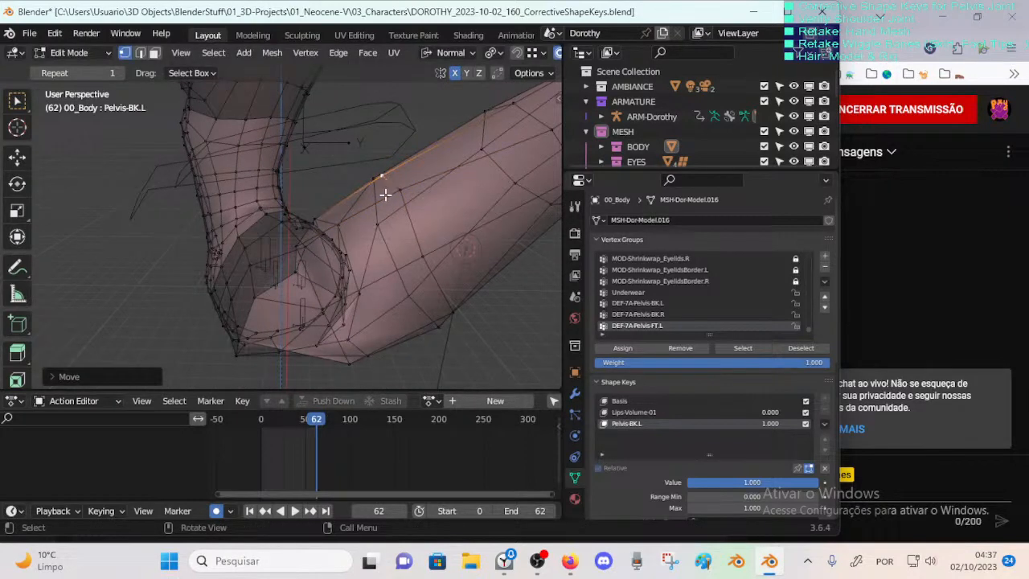
pyautogui.press('g')
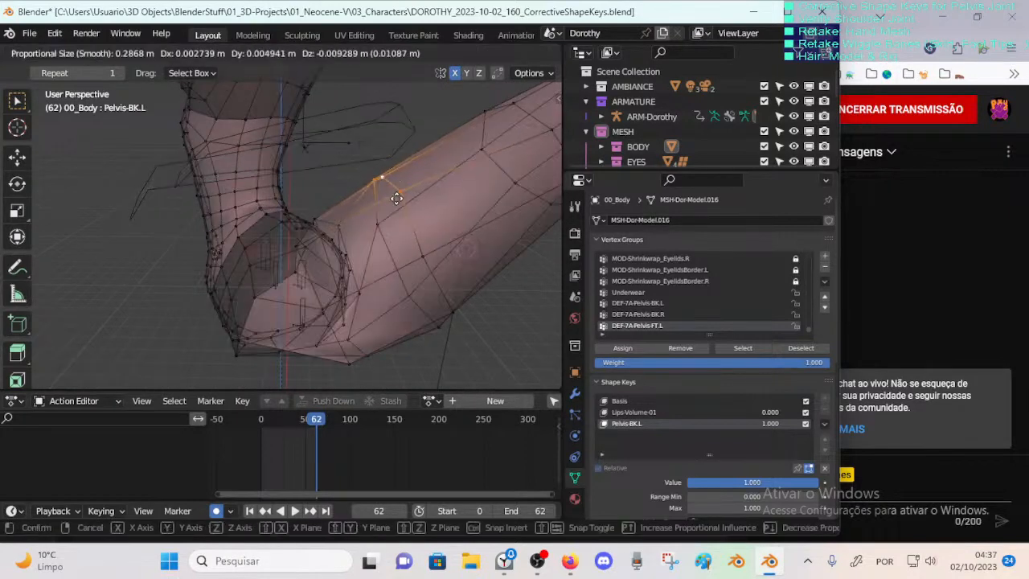
pyautogui.click(398, 201)
pyautogui.click(383, 219)
pyautogui.press('g')
pyautogui.click(389, 209)
# Step: Pull the vertex at the hip end of the thigh's upper edge away from the buttock crease
pyautogui.click(337, 222)
pyautogui.press('g')
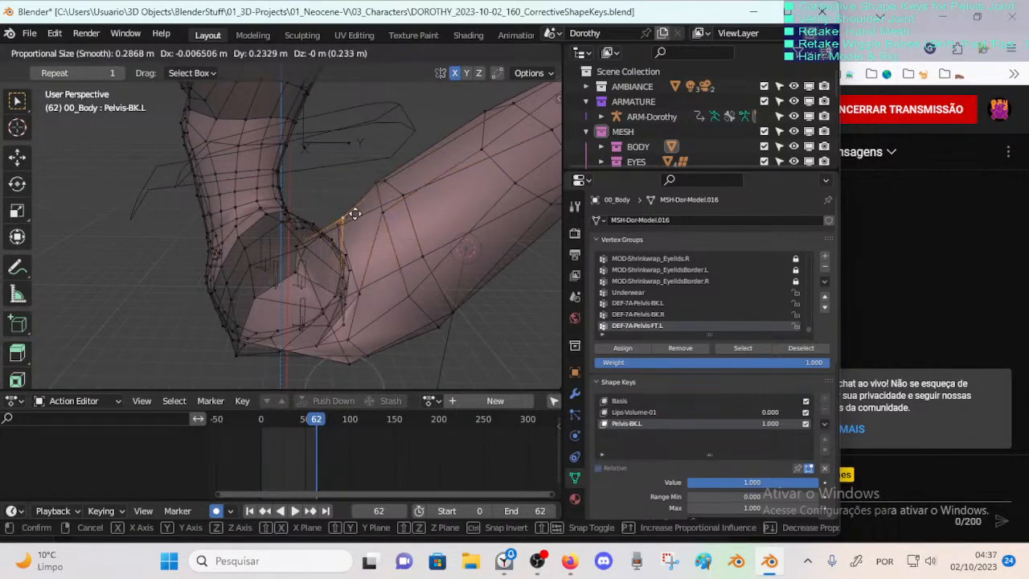
pyautogui.click(357, 216)
pyautogui.press('g')
pyautogui.click(346, 201)
# Step: Turn off X-ray and try to move a vertex on the outer side of the left thigh
pyautogui.click(420, 229)
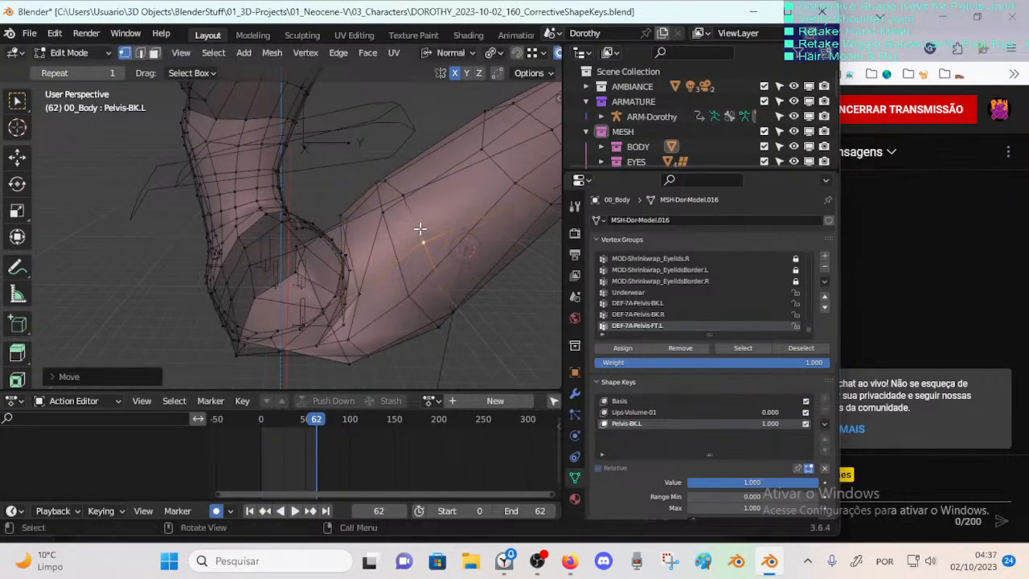
pyautogui.moveTo(366, 299)
pyautogui.mouseDown(button='middle')
pyautogui.moveTo(436, 285)
pyautogui.moveTo(361, 300)
pyautogui.mouseUp(button='middle')
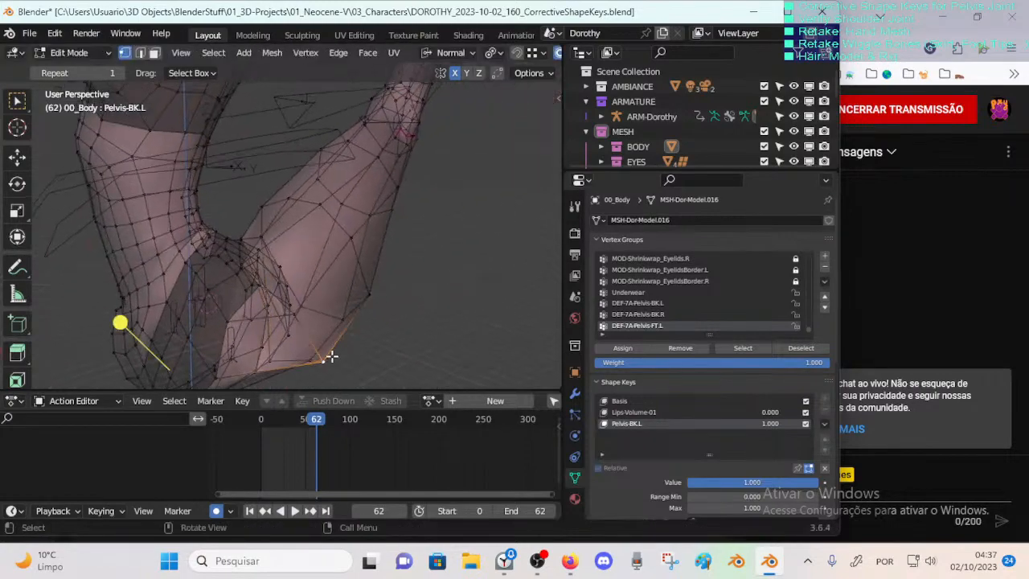
pyautogui.moveTo(332, 356); pyautogui.dragTo(412, 291, button='middle')
pyautogui.hotkey('alt', 'z')
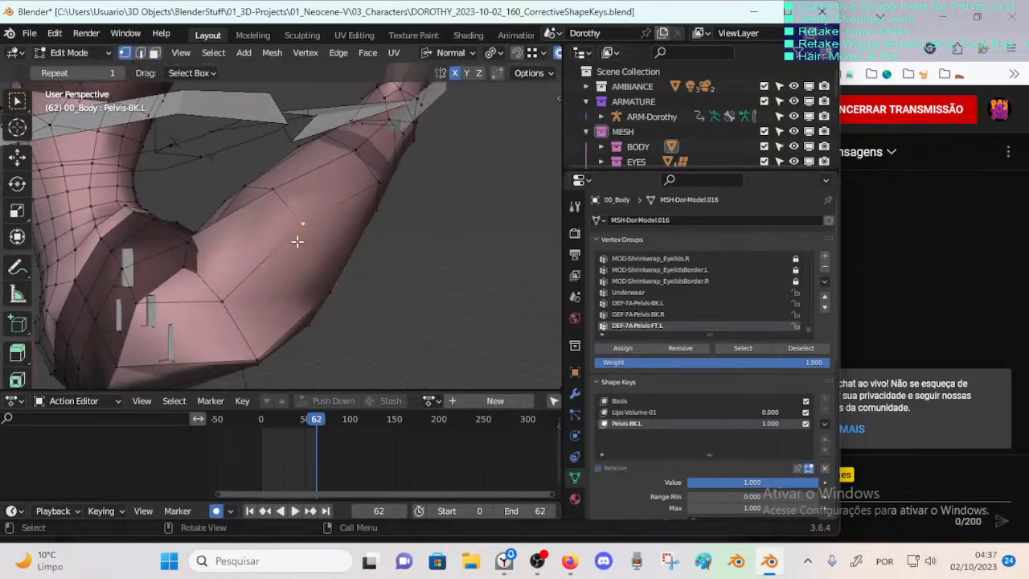
pyautogui.moveTo(297, 242); pyautogui.dragTo(328, 242, button='middle')
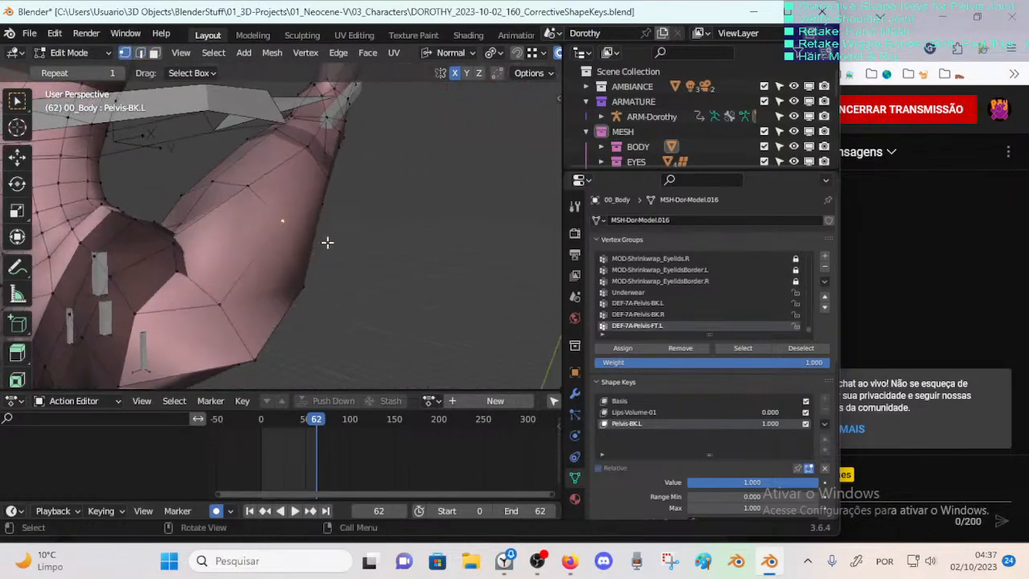
pyautogui.press('g')
pyautogui.rightClick(283, 211)
# Step: Set the transform orientation to Global and nudge the selected vertex on the outer left thigh
pyautogui.click(434, 53)
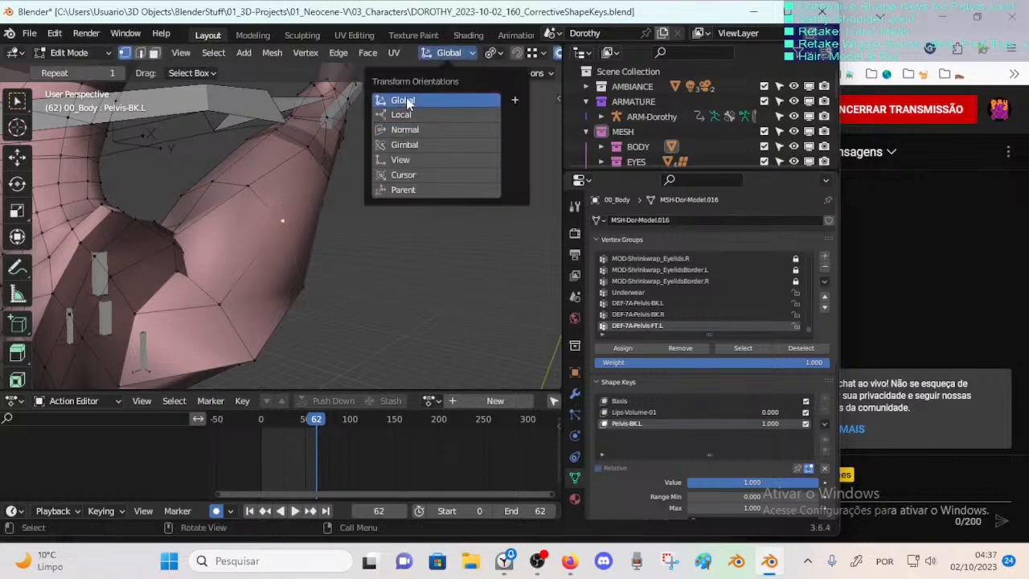
pyautogui.click(414, 99)
pyautogui.press('g')
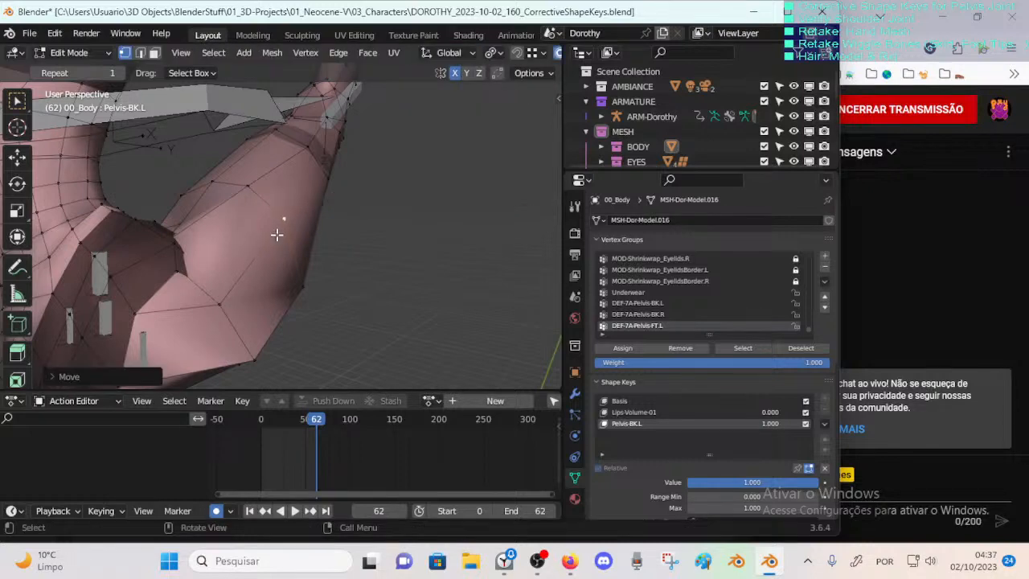
pyautogui.click(276, 235)
# Step: Set the proportional editing size to about 0.178 m
pyautogui.press('g')
pyautogui.scroll(12, 276, 234)
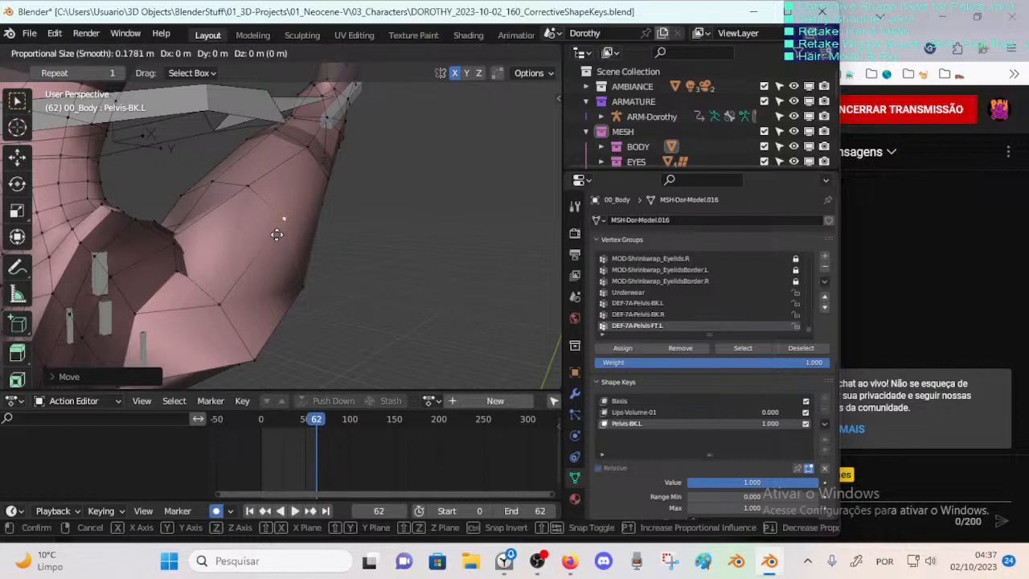
pyautogui.scroll(2, 277, 234)
pyautogui.rightClick(277, 234)
pyautogui.scroll(-4, 282, 222)
pyautogui.press('g')
pyautogui.scroll(-5, 284, 217)
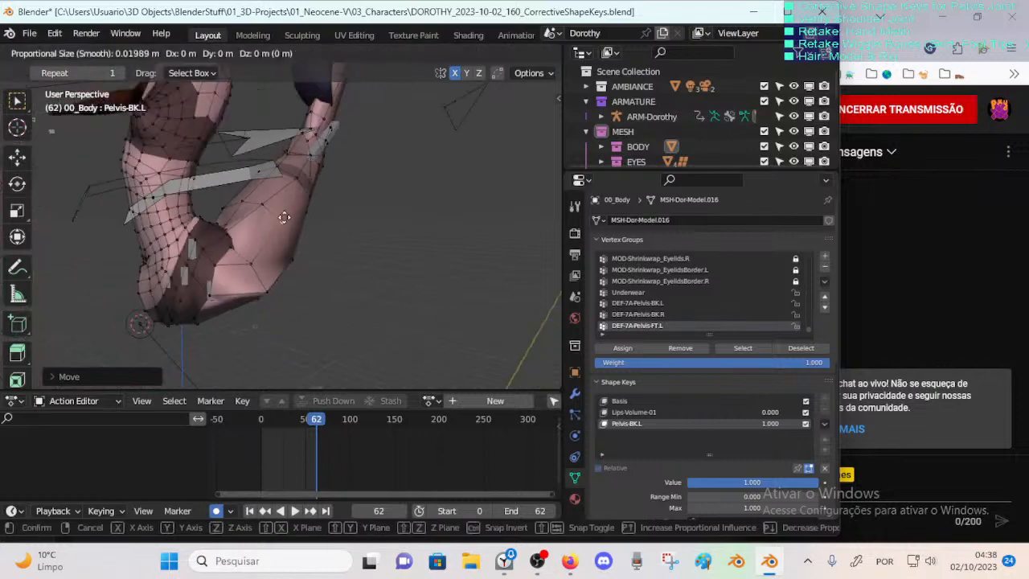
pyautogui.rightClick(287, 220)
pyautogui.scroll(4, 282, 221)
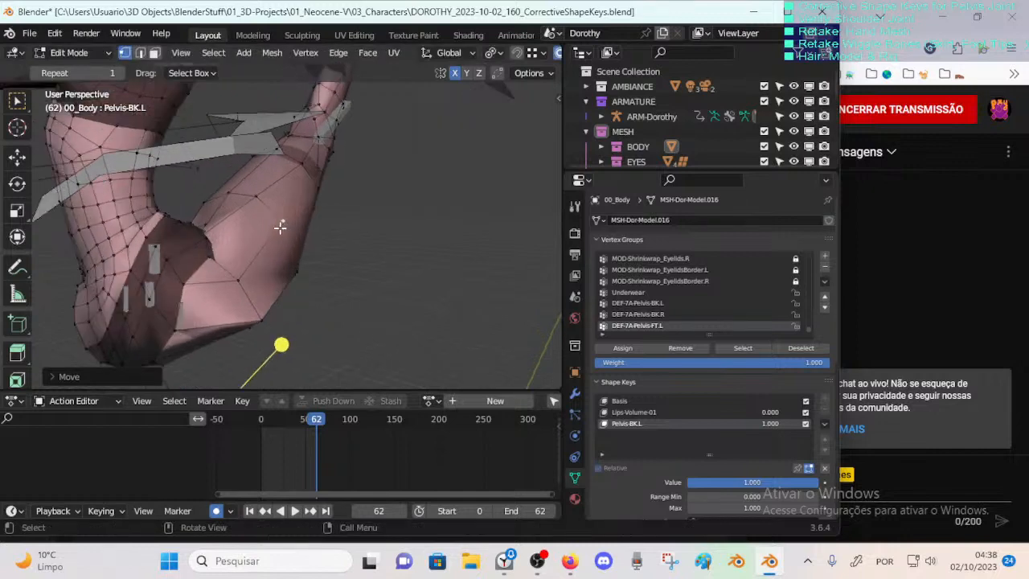
# Step: Reposition the vertices on the upper edge and outer side of the left thigh near the hip
pyautogui.press('g')
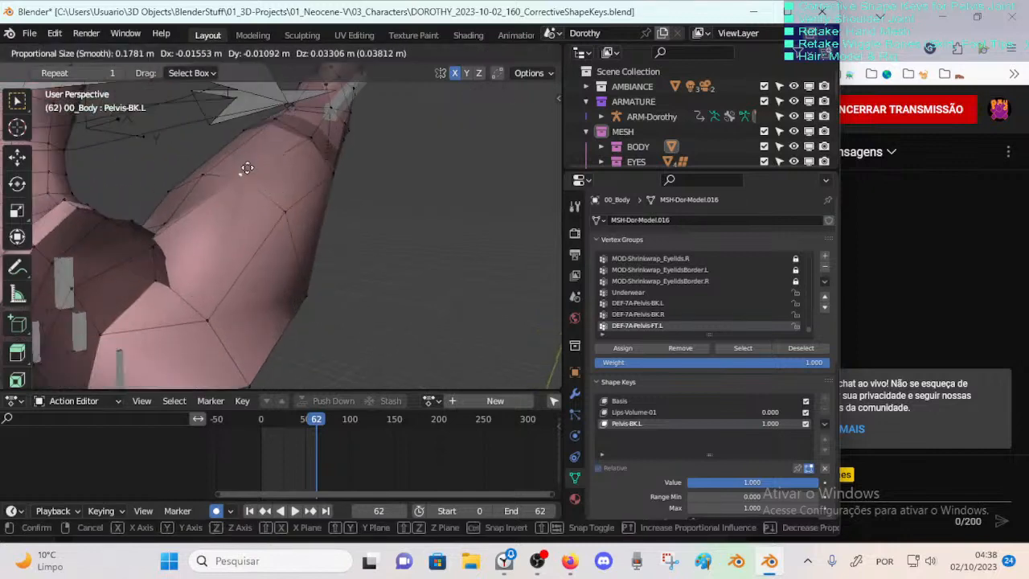
pyautogui.click(201, 165)
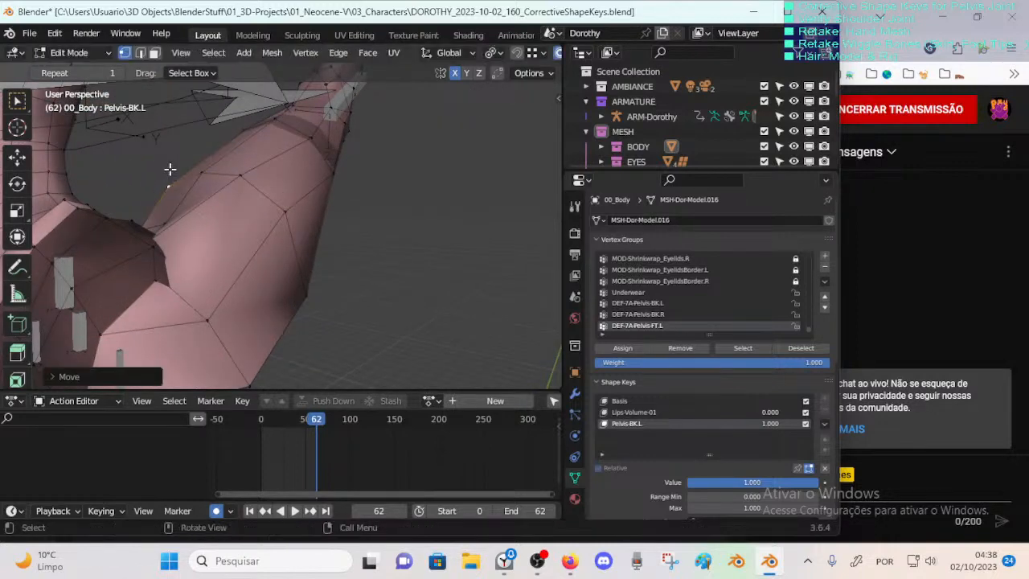
pyautogui.press('g')
pyautogui.click(158, 204)
pyautogui.moveTo(267, 239); pyautogui.dragTo(406, 215, button='middle')
pyautogui.click(352, 209)
pyautogui.press('g')
pyautogui.click(350, 197)
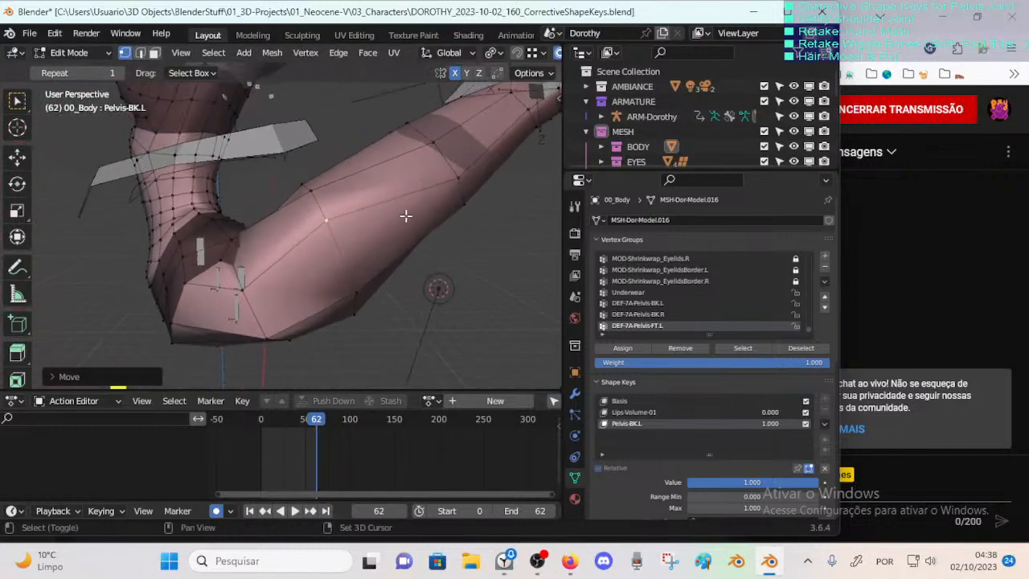
# Step: Shift the outer thigh vertices near the knee band and fine-tune the mid-thigh vertex closer to the hip
pyautogui.press('g')
pyautogui.click(424, 146)
pyautogui.click(459, 176)
pyautogui.press('g')
pyautogui.click(448, 164)
pyautogui.click(325, 216)
pyautogui.press('g')
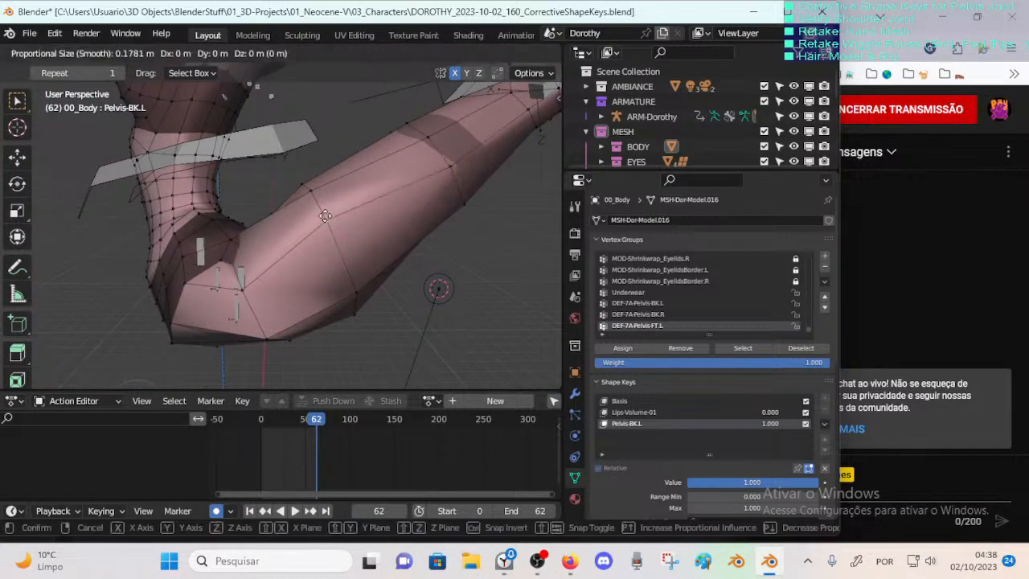
pyautogui.click(328, 222)
# Step: Raise the vertices on the lower outer side of the left thigh and at the hip's underside
pyautogui.click(348, 300)
pyautogui.press('g')
pyautogui.click(337, 276)
pyautogui.click(258, 336)
pyautogui.press('g')
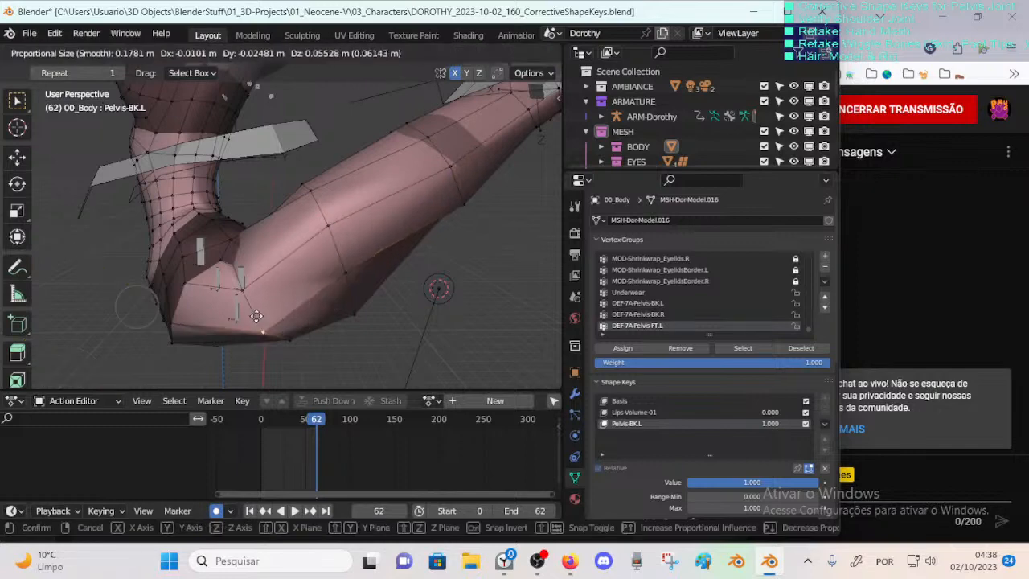
pyautogui.click(256, 316)
# Step: Place the vertex on the underside of the left hip and switch the viewport to X-ray display
pyautogui.moveTo(250, 285); pyautogui.dragTo(326, 284, button='middle')
pyautogui.click(239, 292)
pyautogui.hotkey('alt', 'z')
pyautogui.hotkey('alt', 'z')
pyautogui.hotkey('alt', 'z')
pyautogui.hotkey('alt', 'z')
pyautogui.hotkey('alt', 'z')
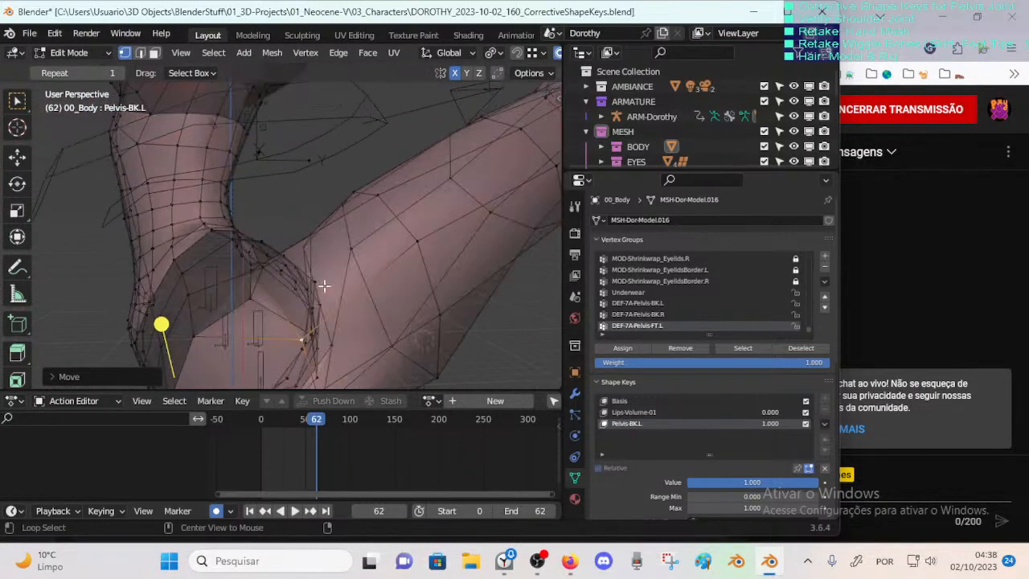
# Step: Raise the vertices in the crease where the left buttock meets the lifted thigh
pyautogui.rightClick(315, 279)
pyautogui.press('g')
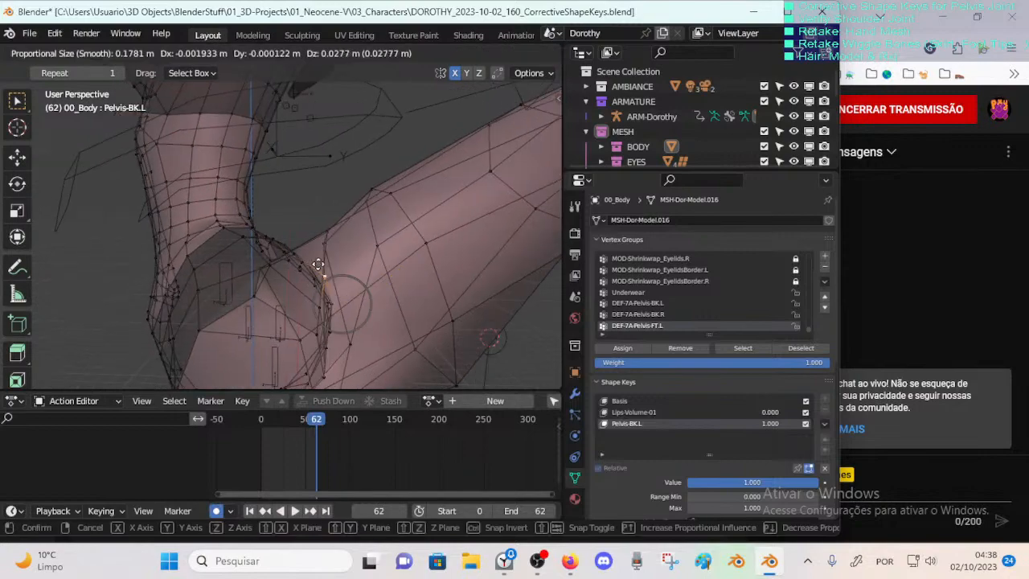
pyautogui.click(320, 262)
pyautogui.moveTo(322, 264)
pyautogui.mouseDown(button='middle')
pyautogui.moveTo(287, 298)
pyautogui.moveTo(182, 275)
pyautogui.moveTo(276, 248)
pyautogui.moveTo(308, 266)
pyautogui.mouseUp(button='middle')
pyautogui.press('g')
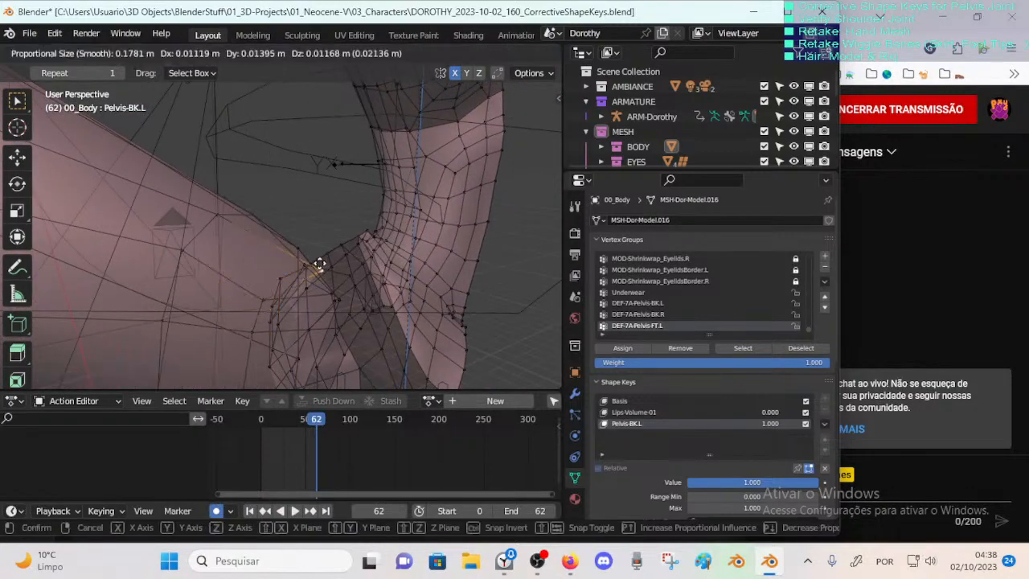
pyautogui.click(313, 241)
pyautogui.moveTo(303, 275); pyautogui.dragTo(153, 223, button='middle')
# Step: Shift the vertex just below the thigh's upper edge slightly toward the knee
pyautogui.click(163, 161)
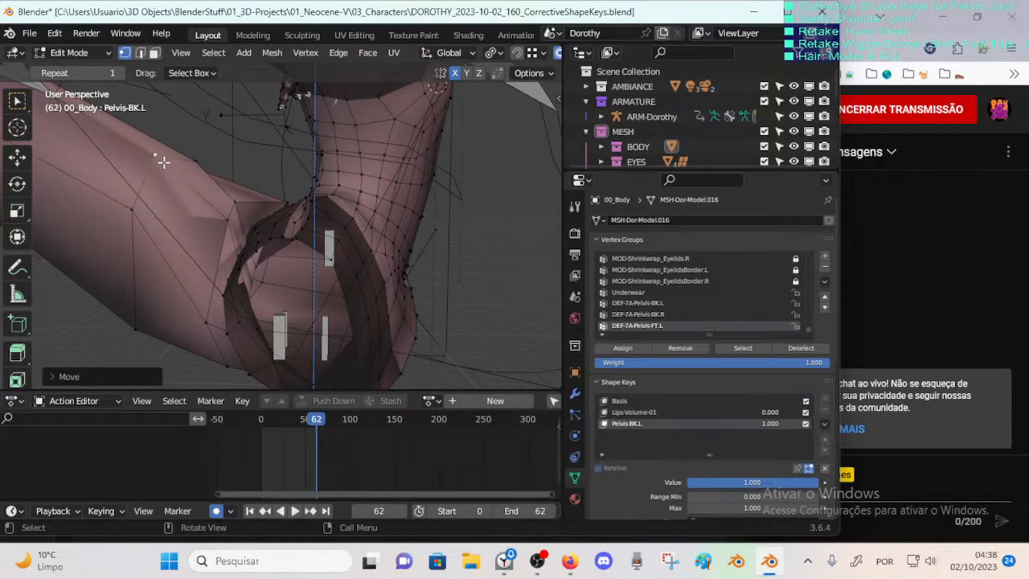
pyautogui.click(160, 161)
pyautogui.press('g')
pyautogui.click(144, 165)
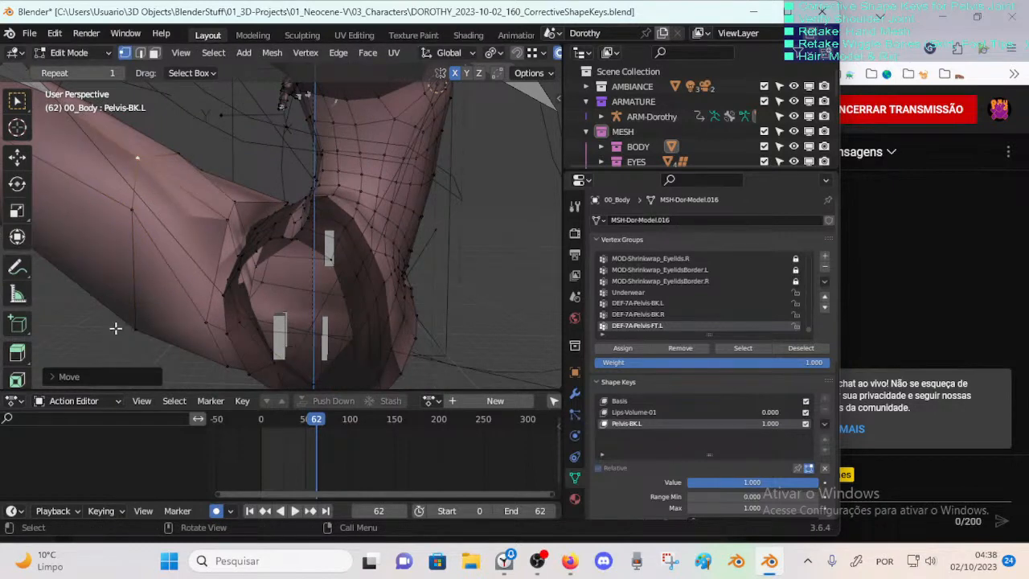
# Step: Raise the vertices on the lower side of the left thigh near the hip
pyautogui.click(119, 329)
pyautogui.moveTo(119, 329); pyautogui.dragTo(131, 331, button='middle')
pyautogui.press('g')
pyautogui.click(123, 312)
pyautogui.moveTo(209, 306); pyautogui.dragTo(253, 310, button='middle')
pyautogui.press('g')
pyautogui.click(244, 283)
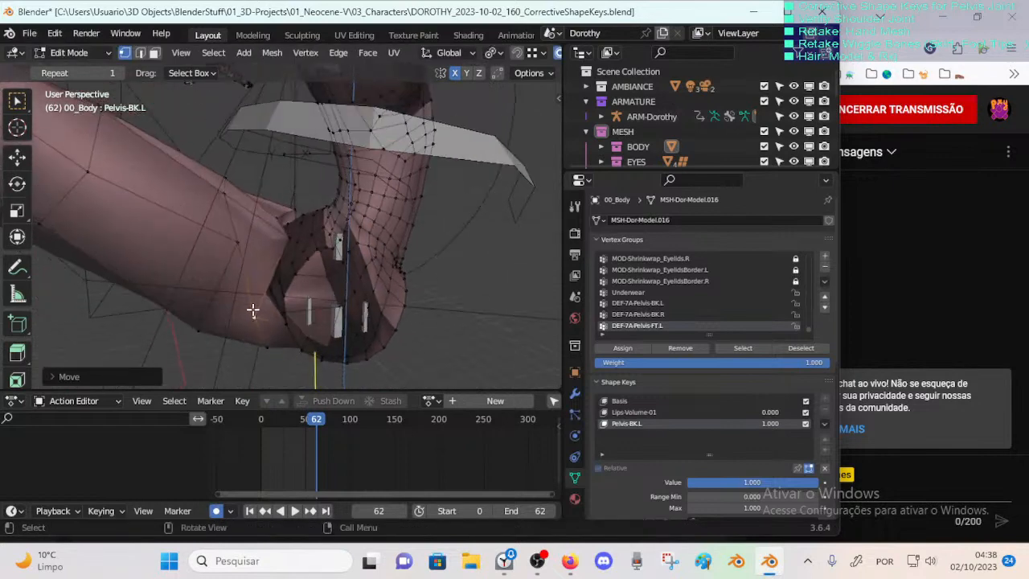
# Step: Raise the vertex beside the hip crease and nudge it slightly toward the knee
pyautogui.click(278, 241)
pyautogui.press('g')
pyautogui.click(278, 214)
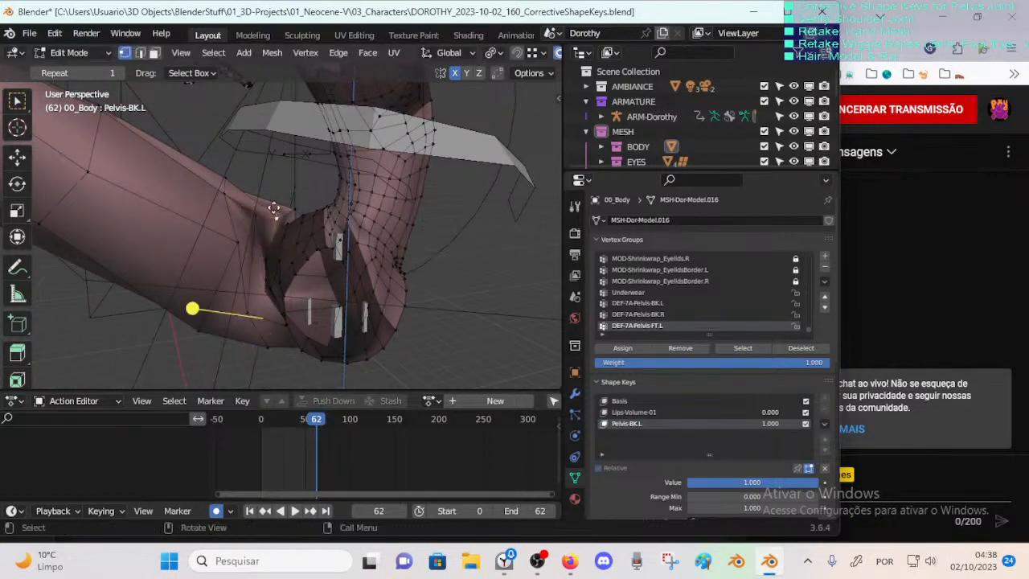
pyautogui.press('g')
pyautogui.click(266, 209)
# Step: Shift the thigh's upper-edge vertex and the side vertex below it toward the knee
pyautogui.click(229, 192)
pyautogui.press('g')
pyautogui.click(211, 188)
pyautogui.click(234, 240)
pyautogui.press('g')
pyautogui.click(203, 236)
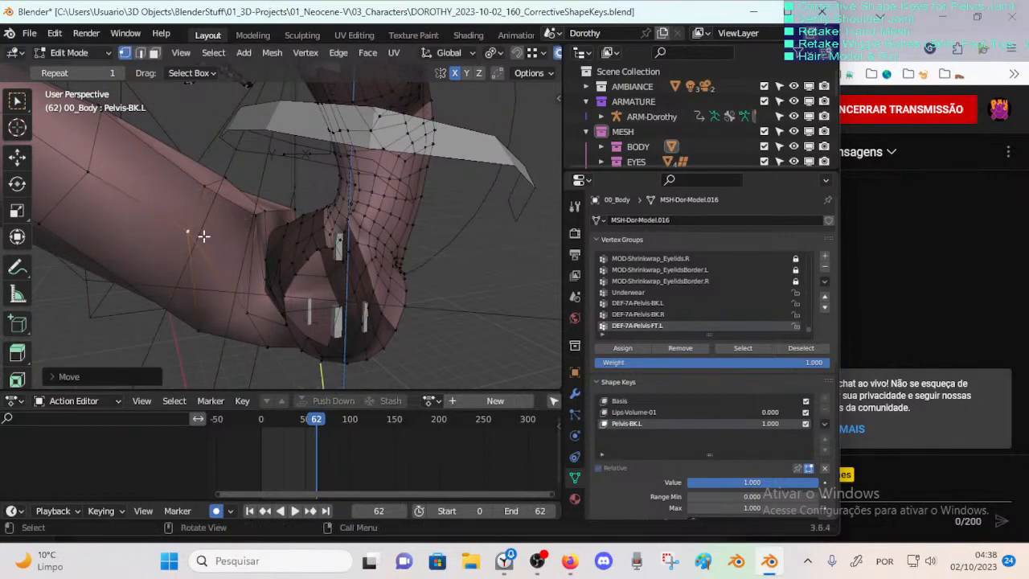
# Step: Reposition the hip crease vertex on the opposite side of the thigh to smooth the fold into the buttock
pyautogui.moveTo(229, 175); pyautogui.dragTo(262, 249, button='middle')
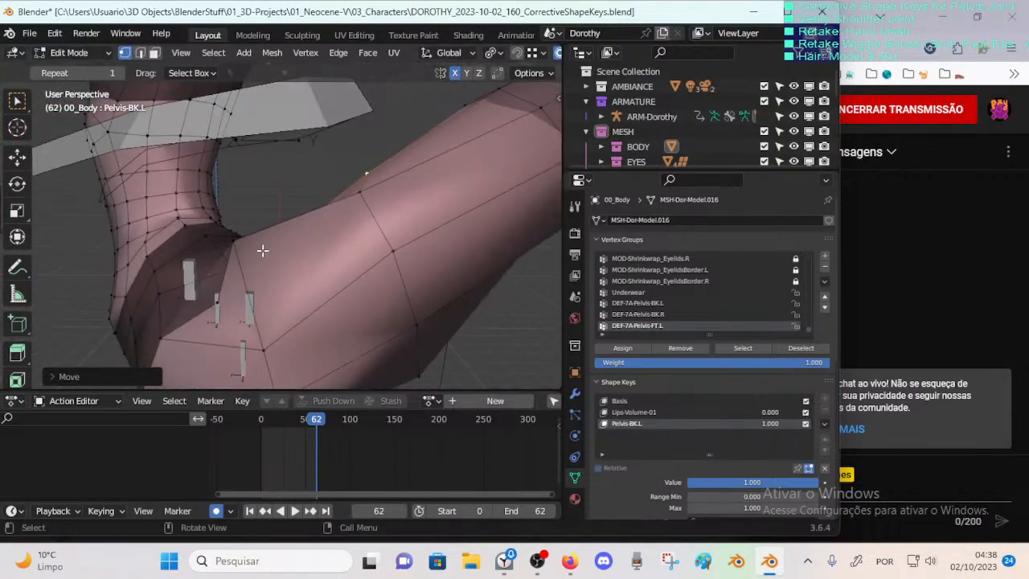
pyautogui.press('g')
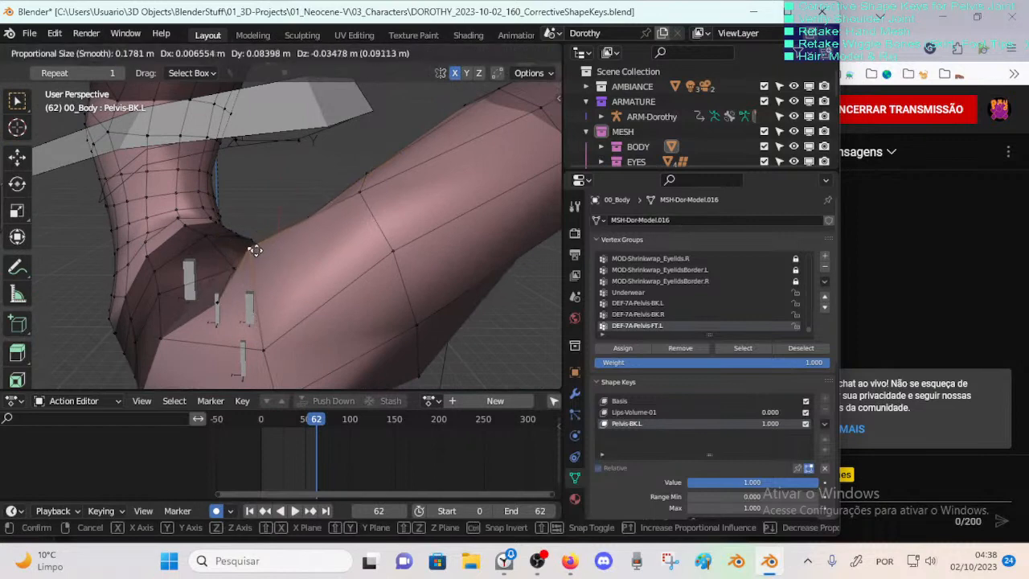
pyautogui.click(255, 248)
pyautogui.press('g')
pyautogui.click(291, 276)
# Step: Scrub the leg animation to frame 62 to check the hip deformation and return the body mesh to Object Mode
pyautogui.press('space')
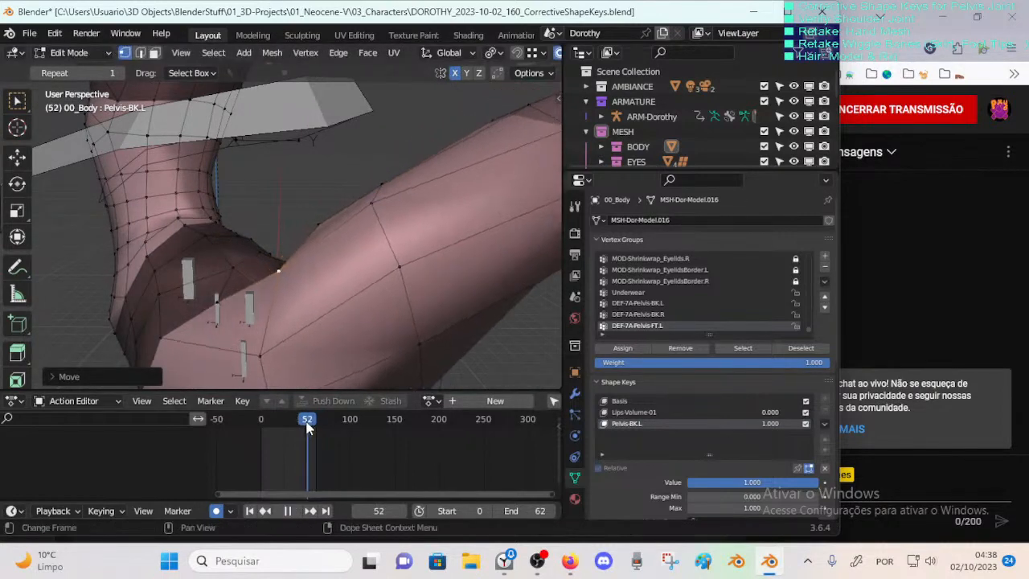
pyautogui.moveTo(269, 425); pyautogui.dragTo(311, 442)
pyautogui.press('Tab')
pyautogui.press('Up')
pyautogui.hotkey('shift', 'Right')
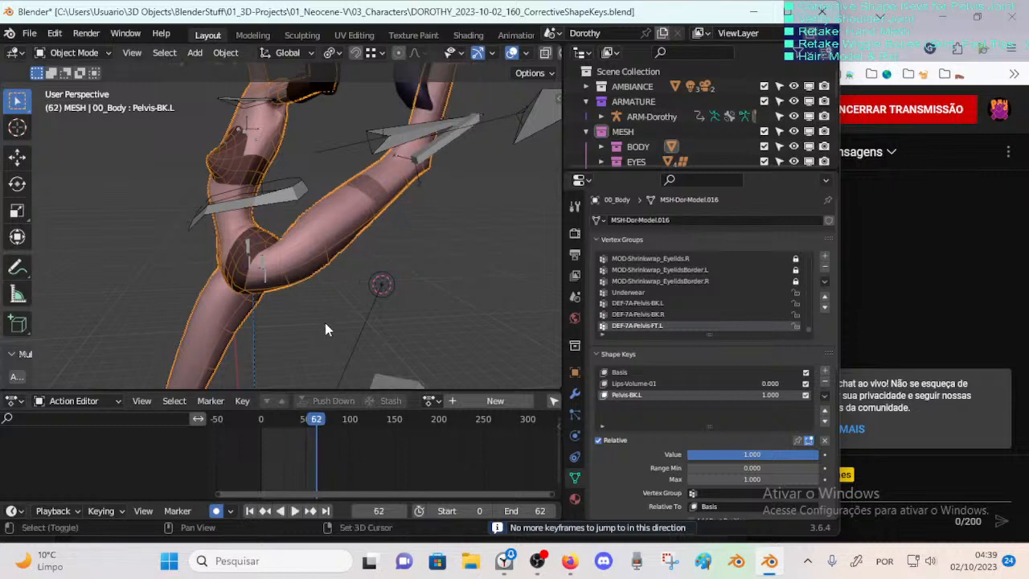
pyautogui.scroll(2, 324, 300)
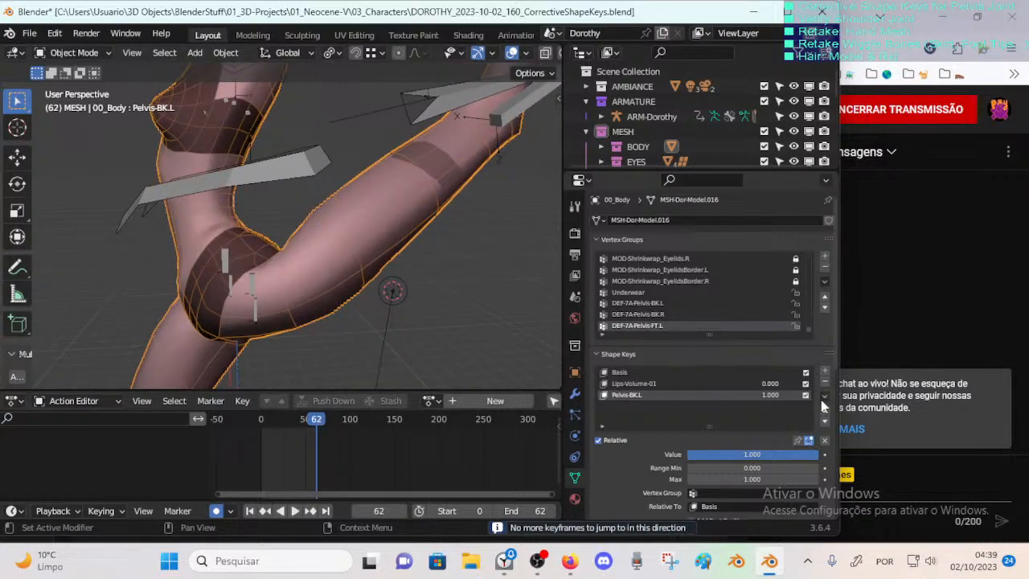
# Step: Add a driver to the Pelvis-BK.L shape key value and set its variable's object to ARM-Dorothy
pyautogui.rightClick(770, 395)
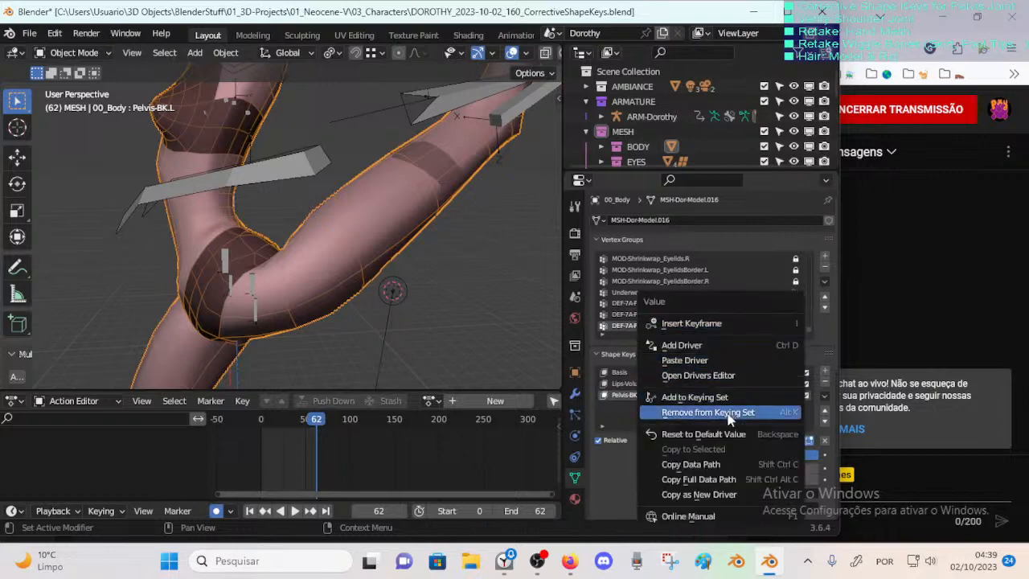
pyautogui.click(716, 346)
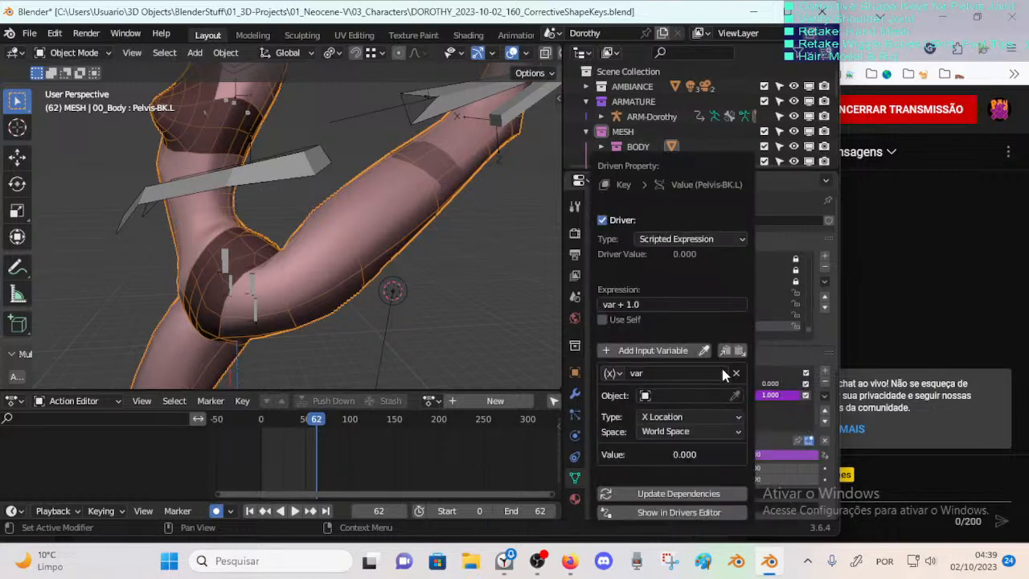
pyautogui.click(704, 395)
pyautogui.write('ar')
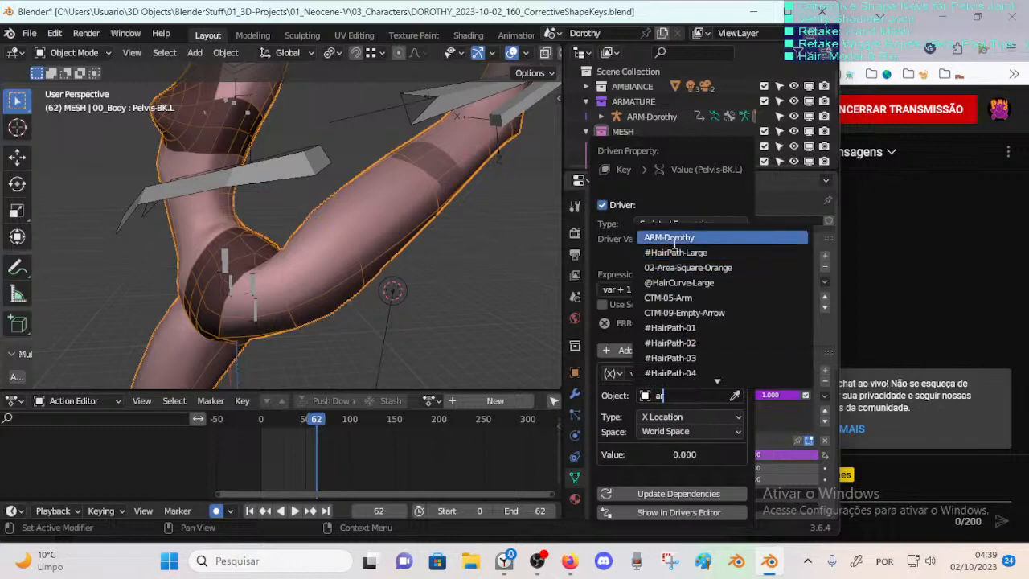
pyautogui.click(674, 238)
# Step: Set the driver variable's bone to DEF-7B-Thigh.L
pyautogui.click(665, 396)
pyautogui.write('t')
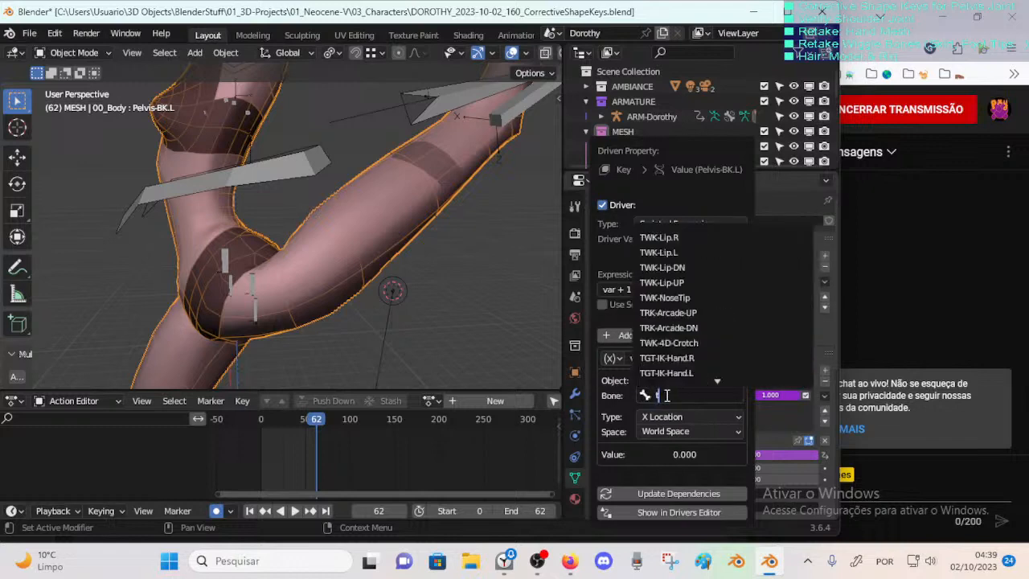
pyautogui.write('high')
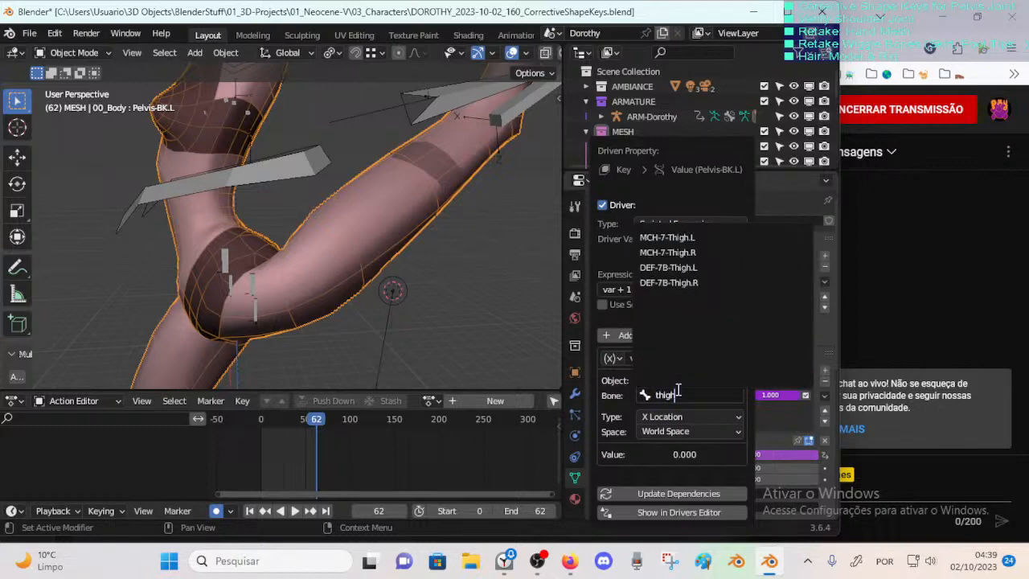
pyautogui.press('Down')
pyautogui.press('Down')
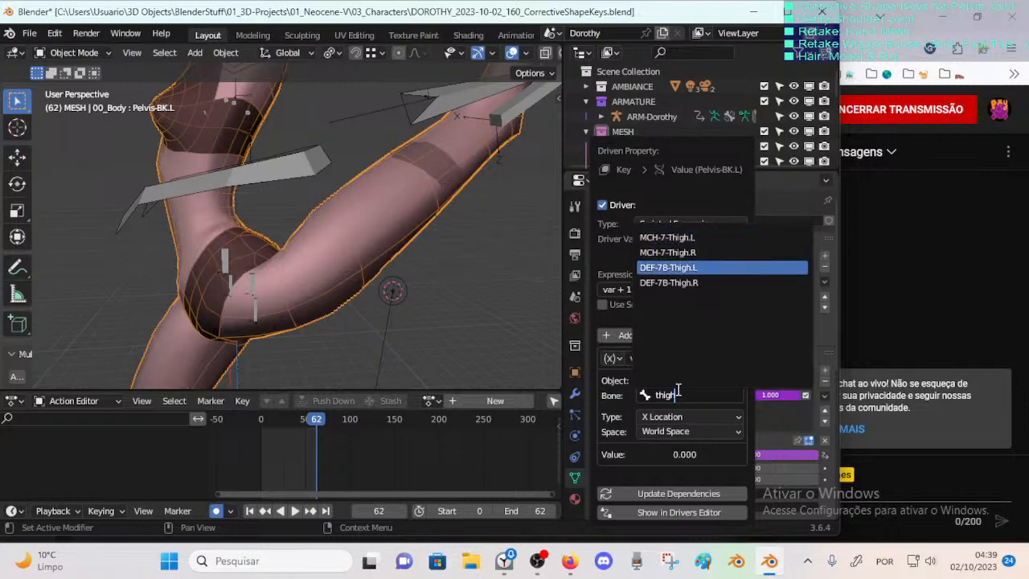
pyautogui.press('Return')
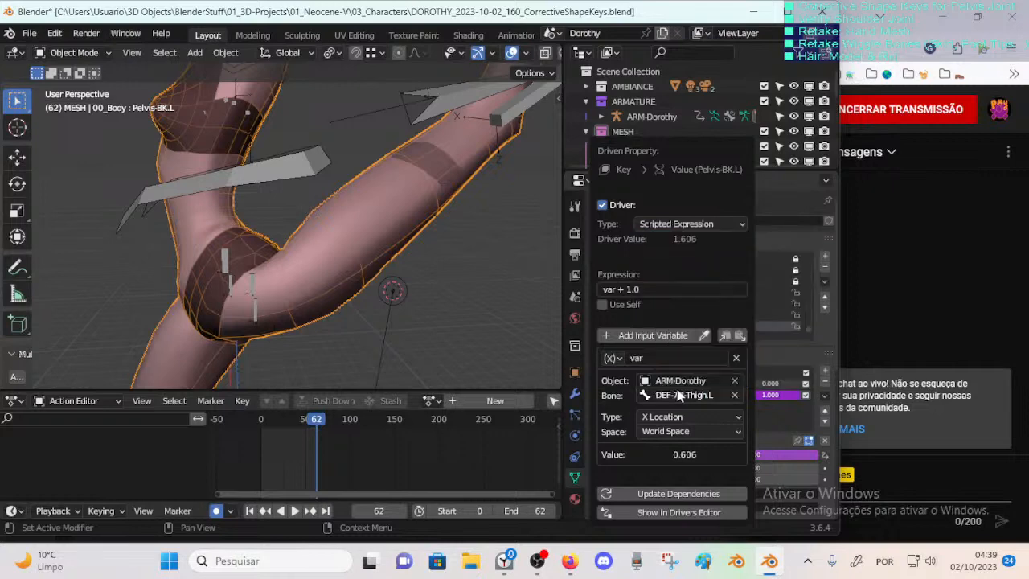
# Step: Configure the driver variable to read X Rotation in Local Space with Quaternion mode
pyautogui.click(673, 418)
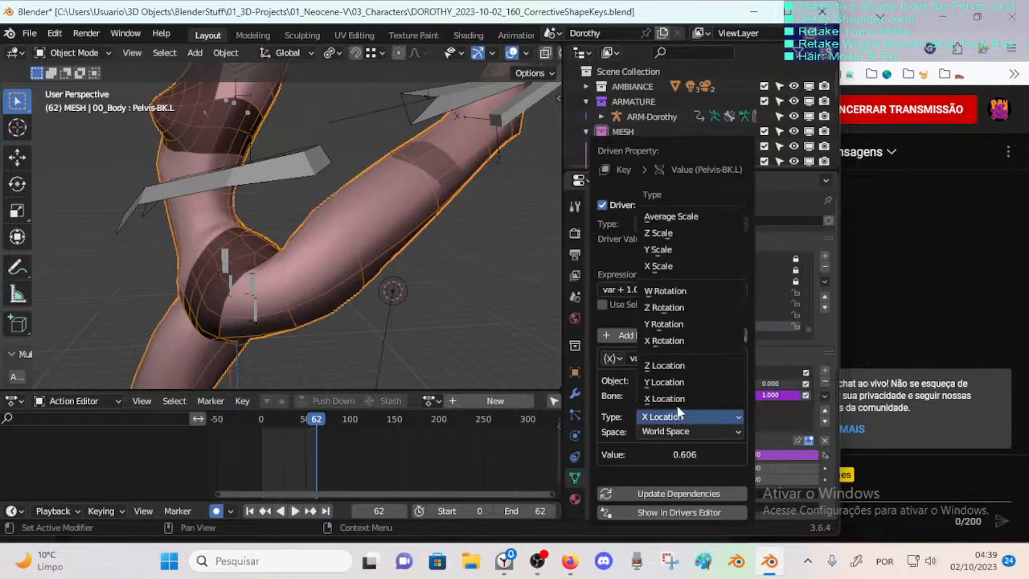
pyautogui.click(671, 341)
pyautogui.click(666, 433)
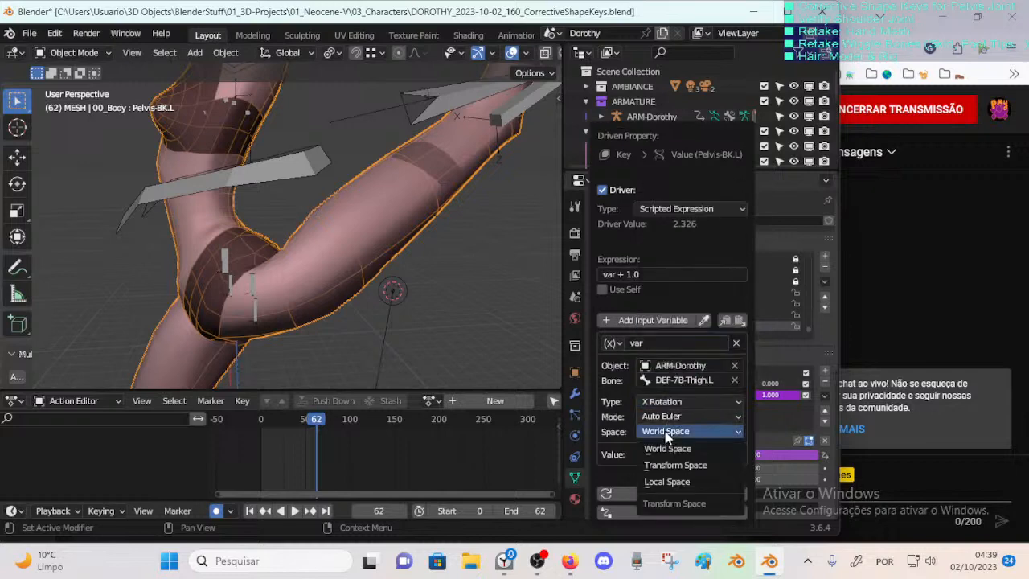
pyautogui.click(667, 481)
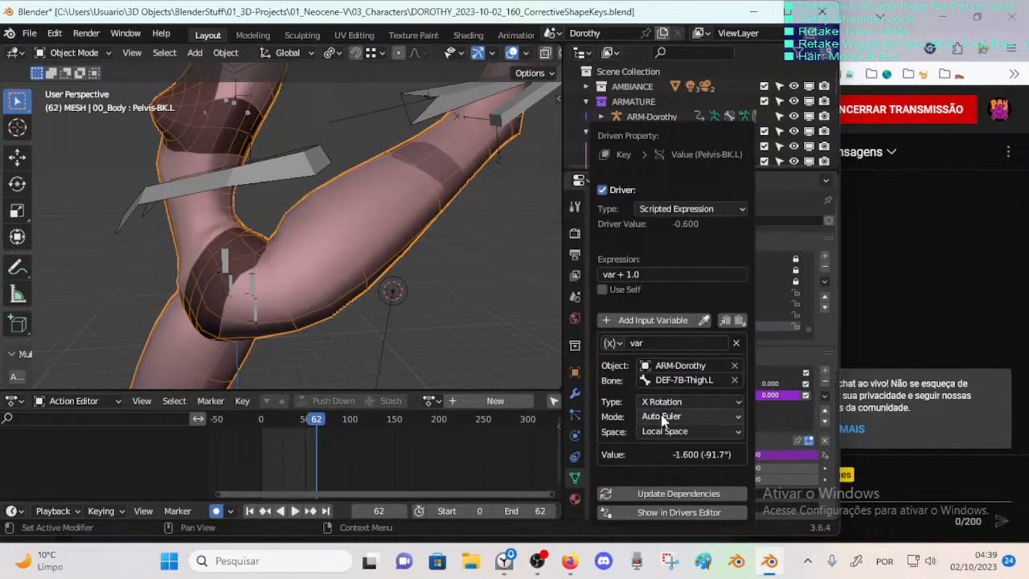
pyautogui.click(663, 418)
pyautogui.click(659, 284)
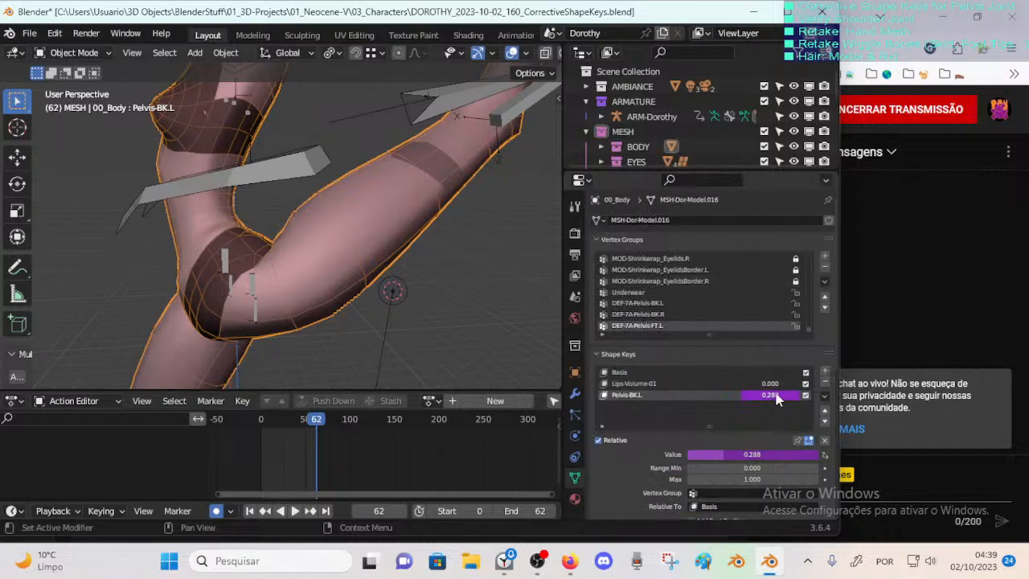
# Step: Edit the Pelvis-BK.L driver and change its expression to -var + 0.0
pyautogui.rightClick(778, 400)
pyautogui.click(692, 358)
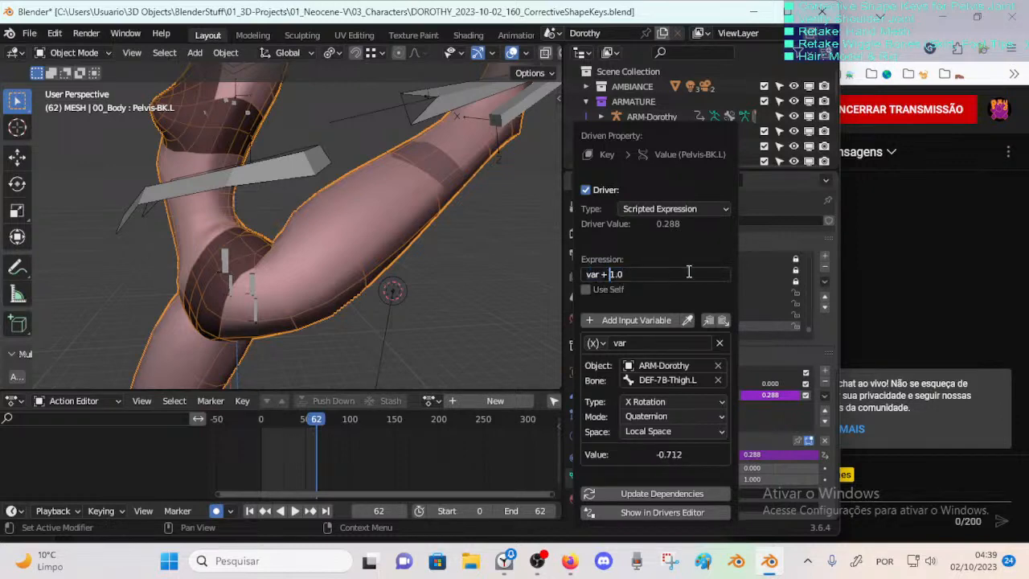
pyautogui.hotkey('shift', 'End')
pyautogui.press('Return')
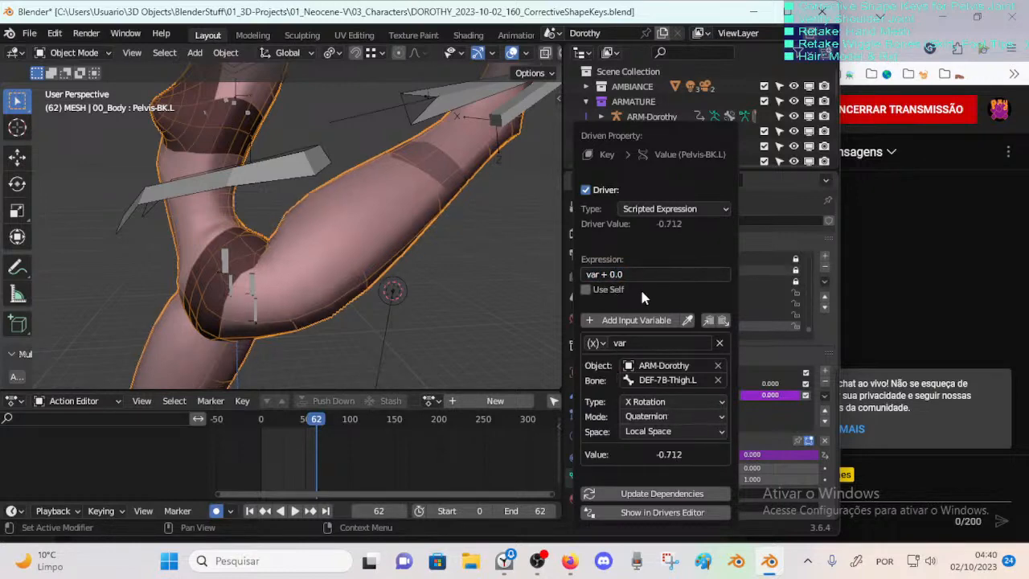
pyautogui.click(610, 274)
pyautogui.press('Return')
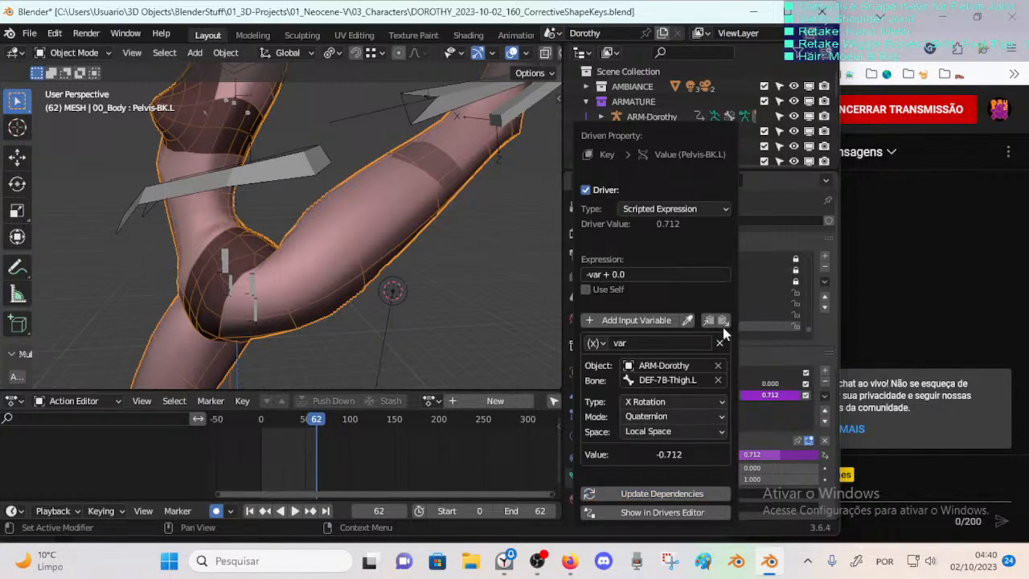
# Step: Scrub the timeline back to frame 6 to check the driven shape key and save the file
pyautogui.moveTo(310, 418); pyautogui.dragTo(266, 425)
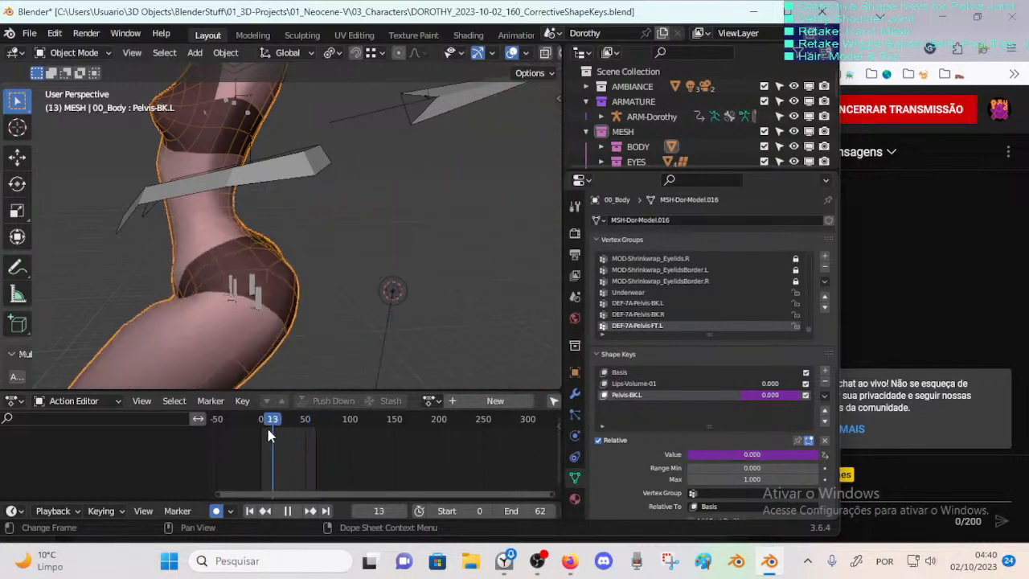
pyautogui.moveTo(288, 347); pyautogui.dragTo(333, 297, button='middle')
pyautogui.hotkey('ctrl', 's')
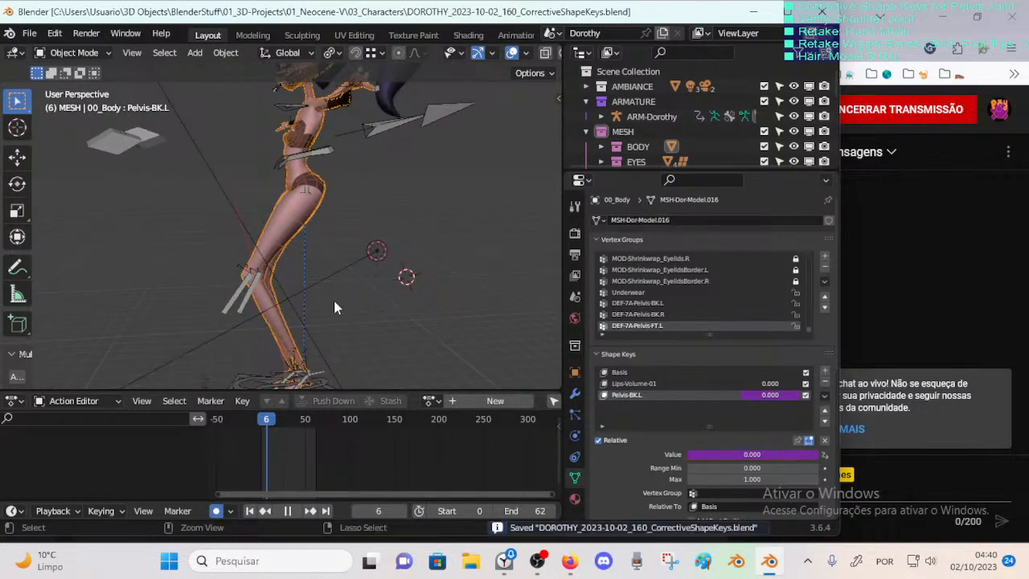
# Step: Select the ARM-Dorothy armature and switch it to Pose Mode
pyautogui.hotkey('ctrl', 'Tab')
pyautogui.press('Escape')
pyautogui.click(276, 370)
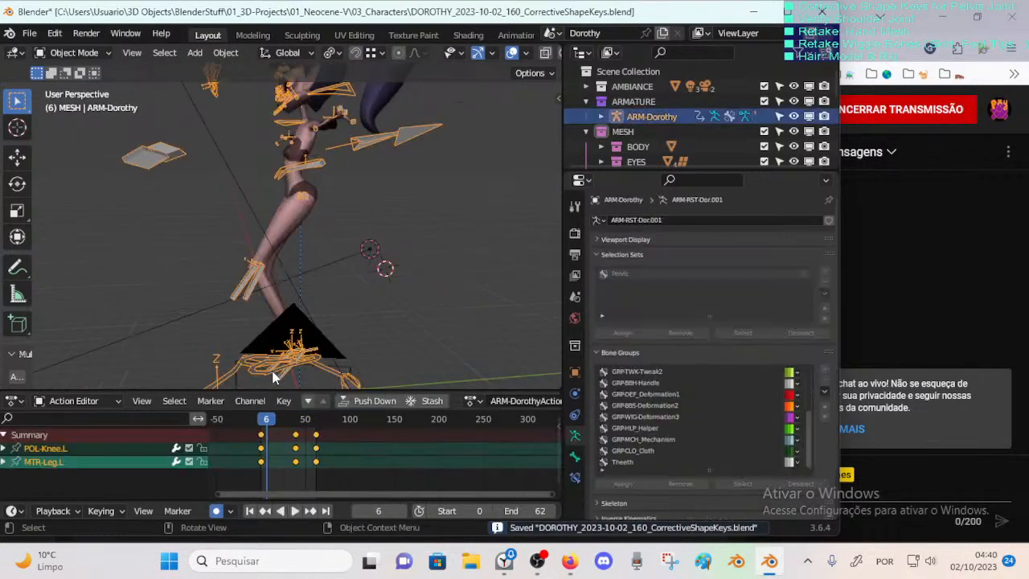
pyautogui.hotkey('ctrl', 'Tab')
pyautogui.moveTo(276, 371); pyautogui.dragTo(243, 353)
pyautogui.press('Escape')
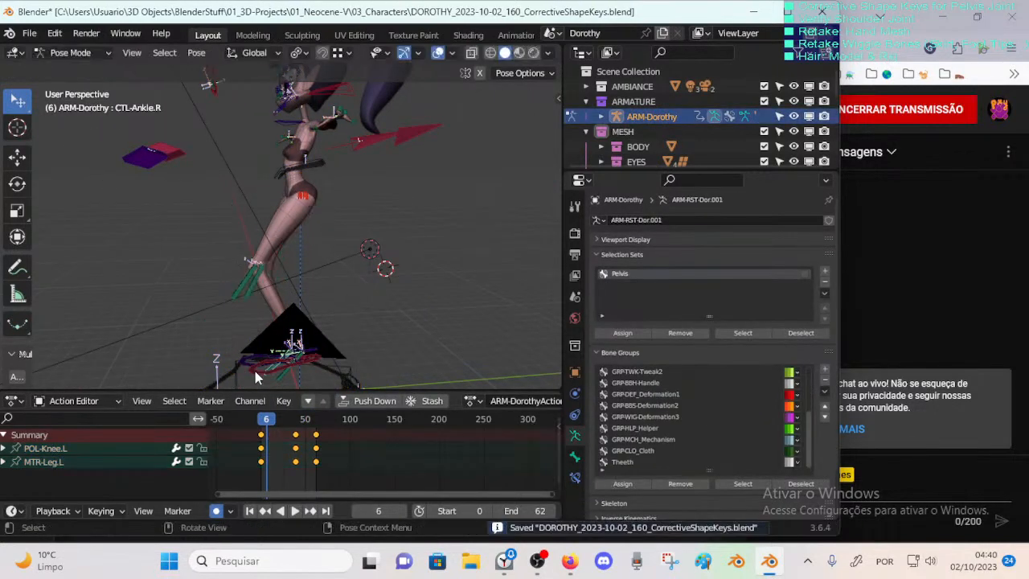
# Step: Lift the left leg forward with the MTR-Leg.L control and select the body mesh to check its Pelvis-BK.L value
pyautogui.click(270, 366)
pyautogui.press('g')
pyautogui.click(156, 263)
pyautogui.hotkey('ctrl', 'Tab')
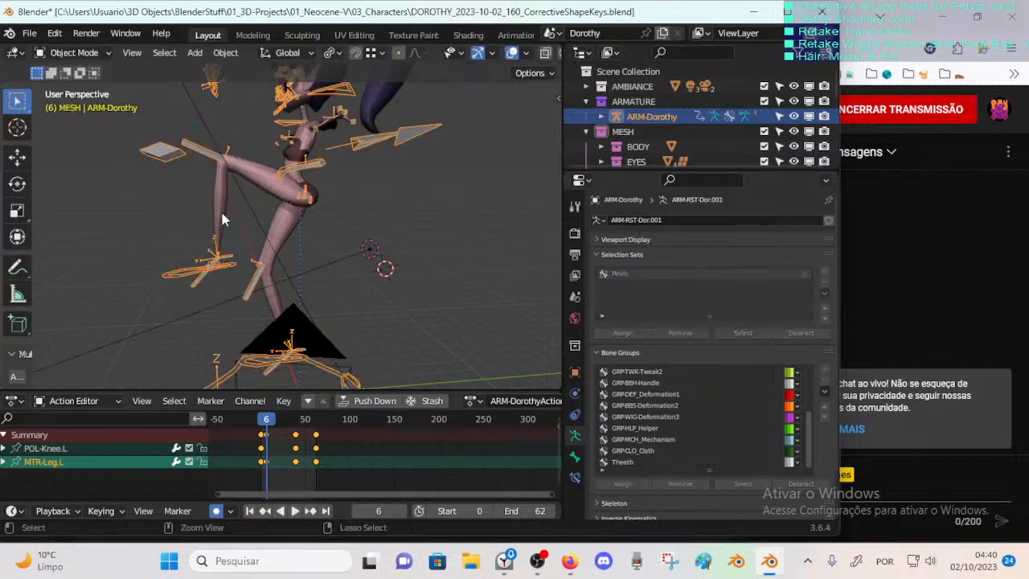
pyautogui.click(254, 171)
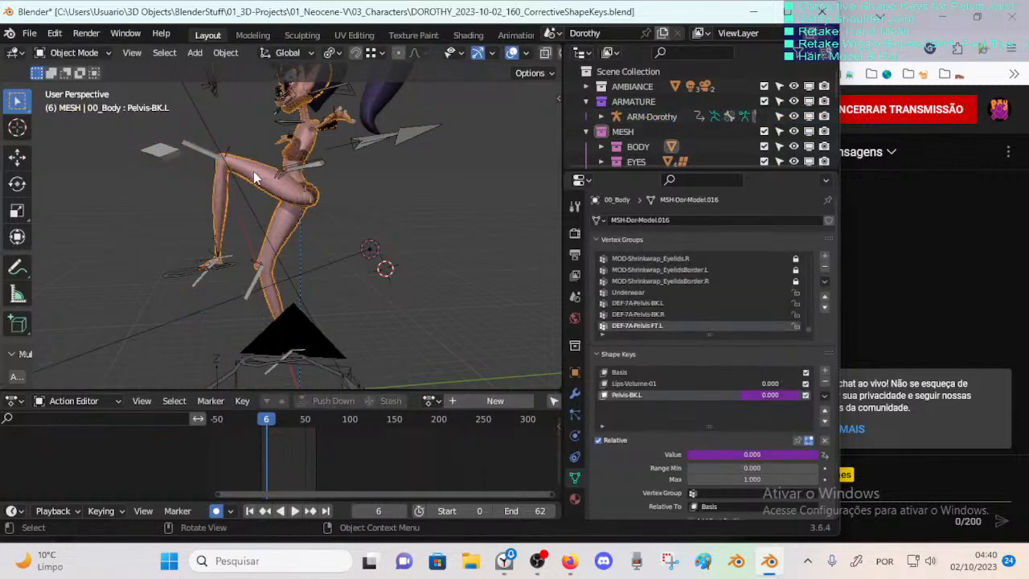
# Step: Return the armature to Pose Mode, lower the left leg control and clear the pose location at frame 6
pyautogui.click(181, 271)
pyautogui.hotkey('ctrl', 'Tab')
pyautogui.press('g')
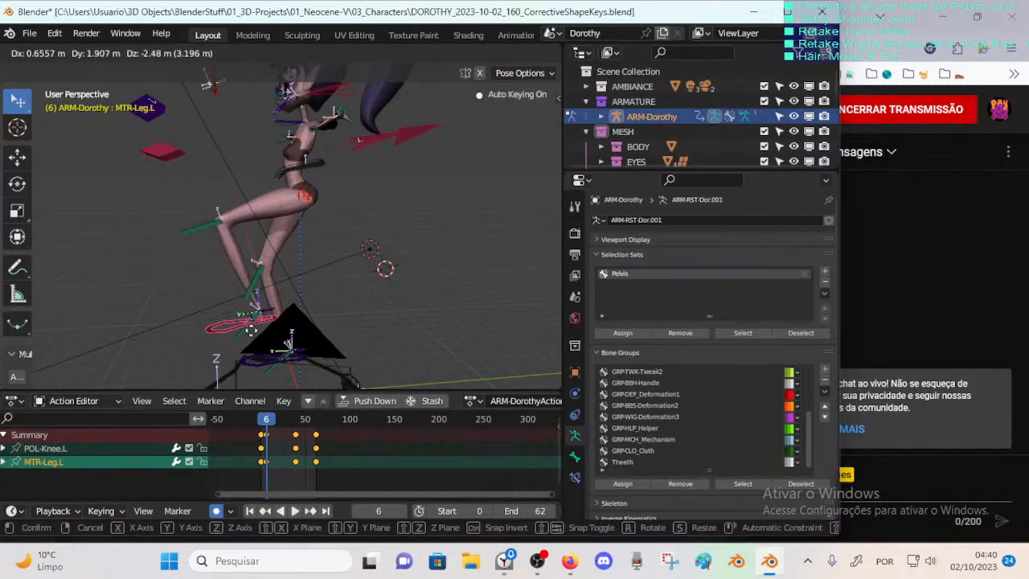
pyautogui.click(251, 329)
pyautogui.hotkey('alt', 'g')
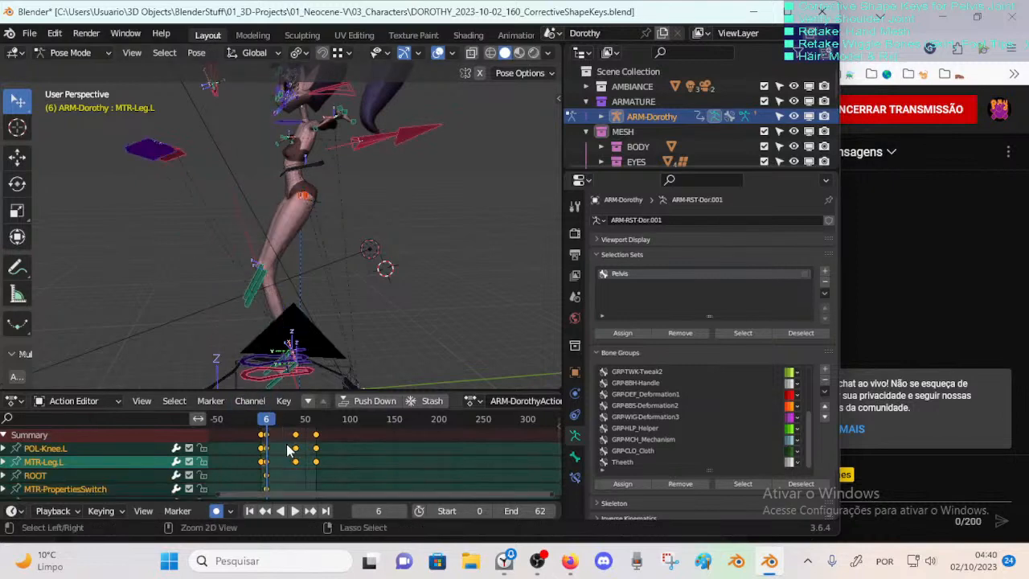
# Step: Undo the recent left leg control pose changes and redo the selection of the ARM-Dorothy armature
pyautogui.hotkey('ctrl', 'z')
pyautogui.hotkey('ctrl', 'z')
pyautogui.hotkey('ctrl', 'z')
pyautogui.hotkey('ctrl', 'z')
pyautogui.hotkey('ctrl', 'z')
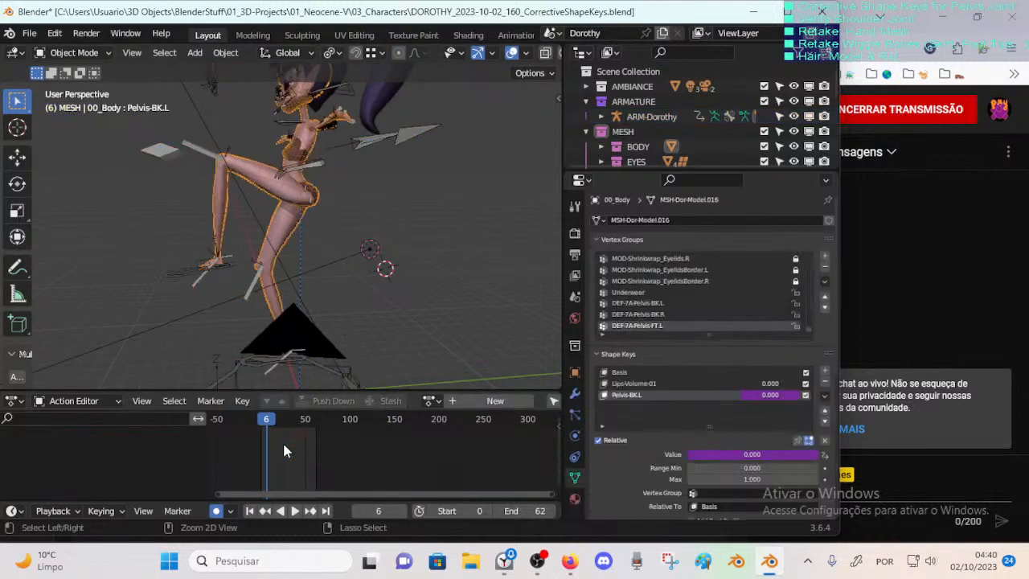
pyautogui.hotkey('ctrl', 'shift', 'z')
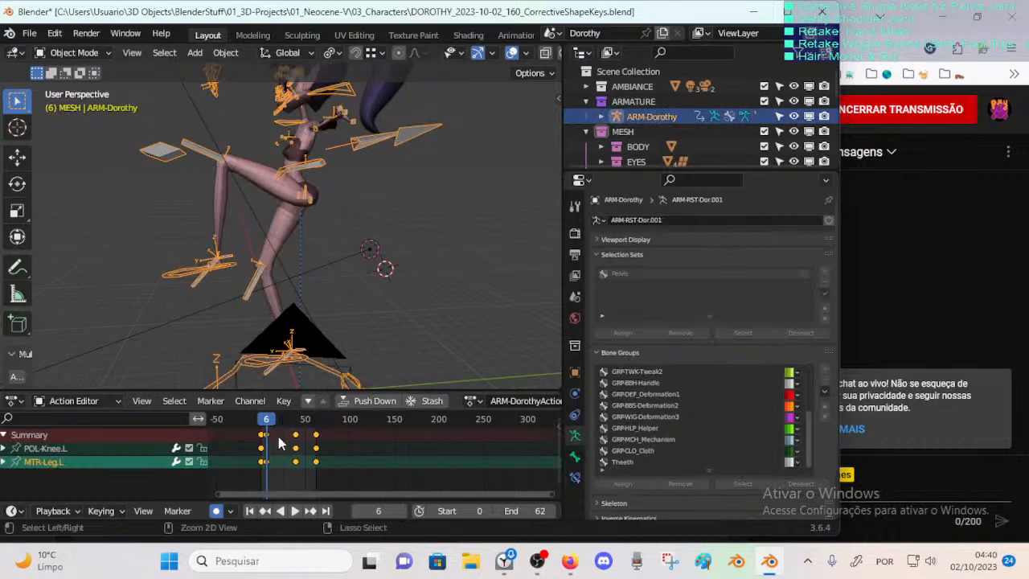
# Step: Delete the left leg and knee pole keyframes at frame 6 and turn off auto keying
pyautogui.click(270, 433)
pyautogui.press('x')
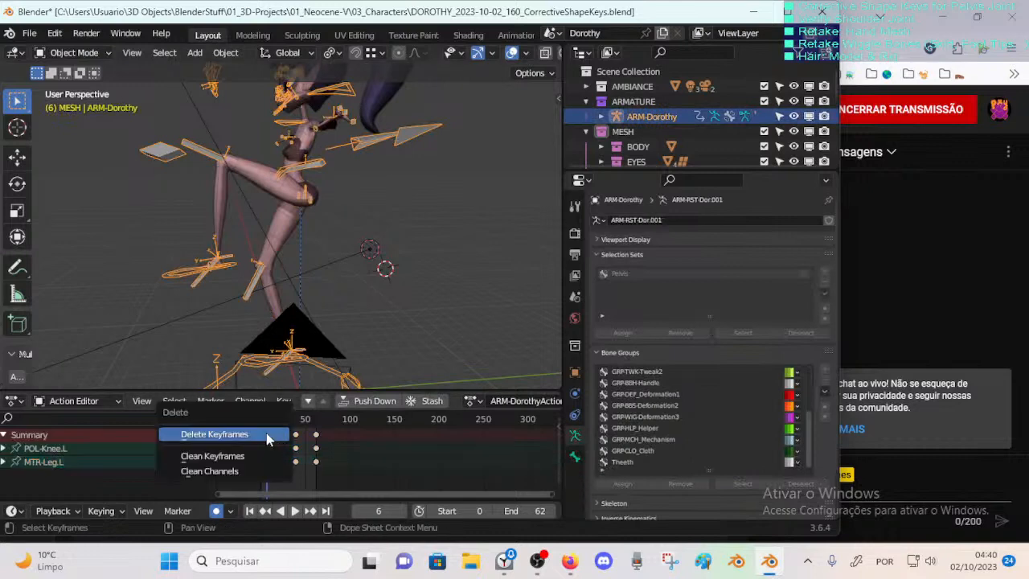
pyautogui.click(267, 434)
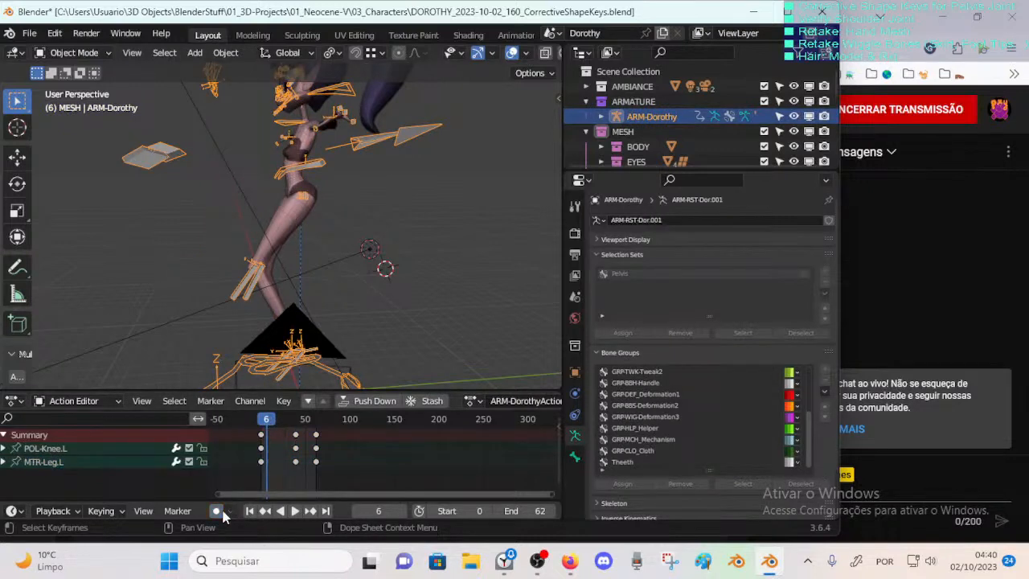
# Step: Scrub the leg animation with the body mesh selected to check Pelvis-BK.L, and save the file back at frame 0
pyautogui.press('space')
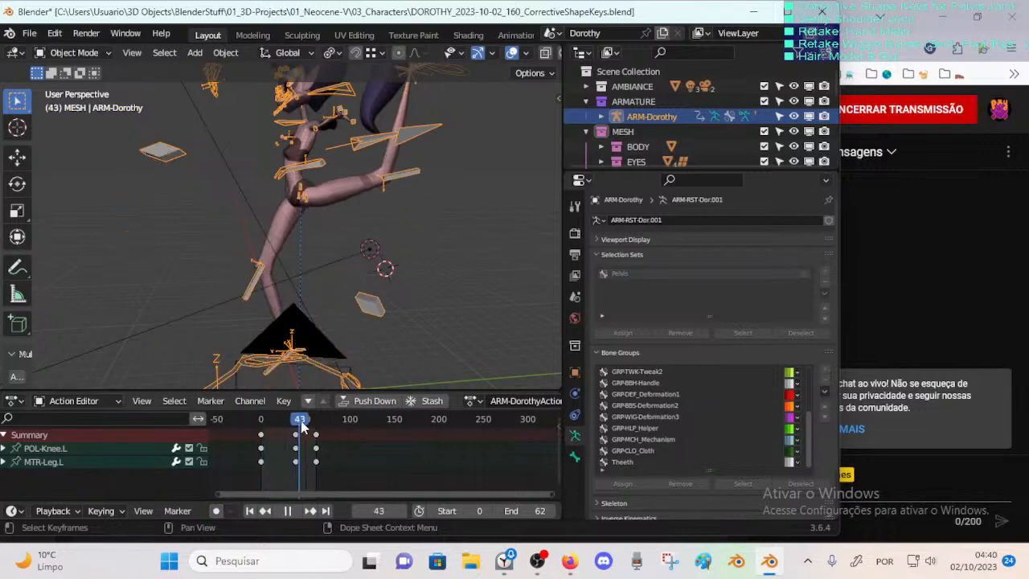
pyautogui.scroll(5, 325, 299)
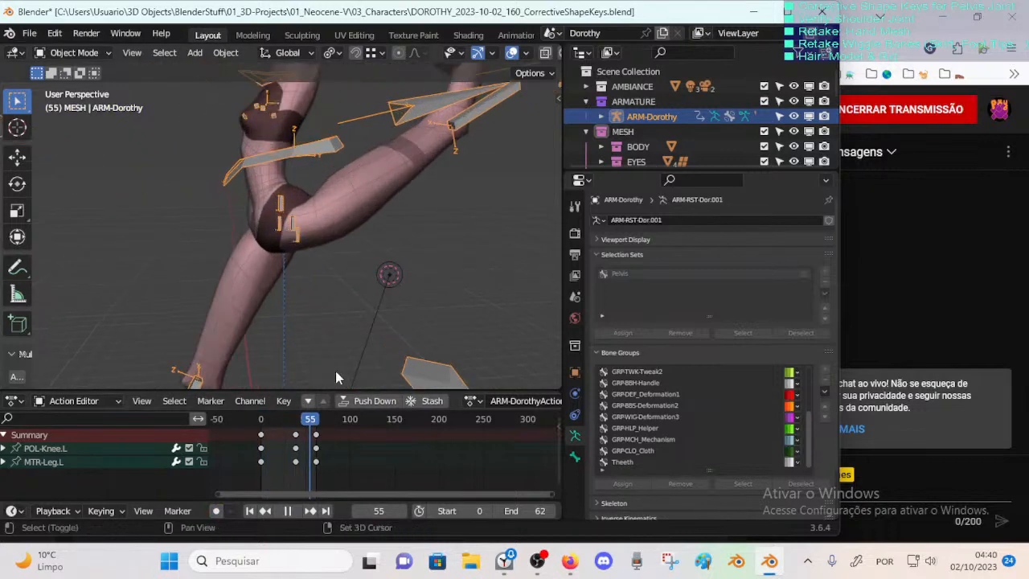
pyautogui.press('space')
pyautogui.click(377, 220)
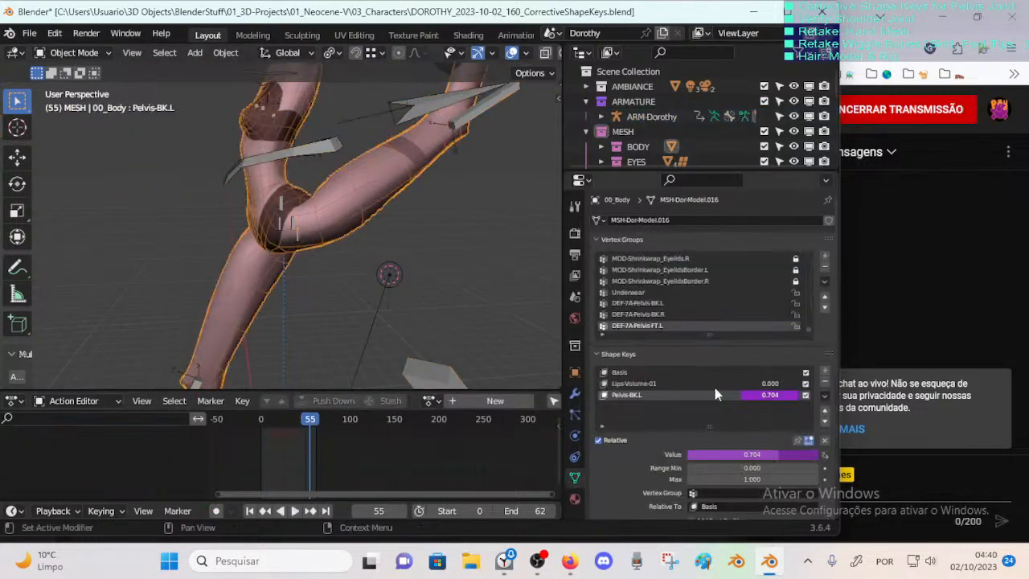
pyautogui.moveTo(312, 419)
pyautogui.mouseDown()
pyautogui.moveTo(250, 407)
pyautogui.moveTo(319, 413)
pyautogui.mouseUp()
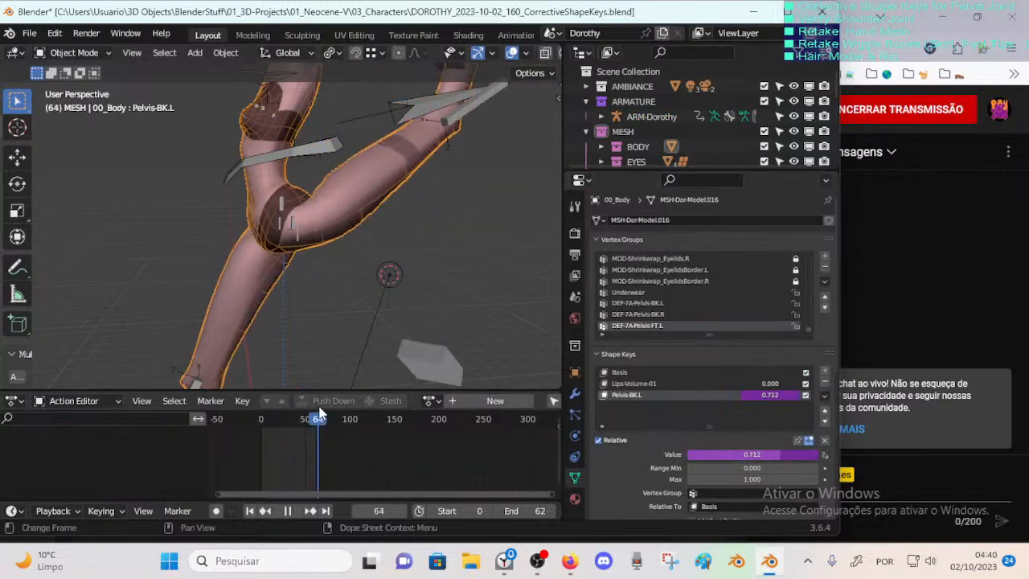
pyautogui.scroll(-3, 358, 291)
pyautogui.moveTo(358, 291)
pyautogui.mouseDown(button='middle')
pyautogui.moveTo(358, 265)
pyautogui.moveTo(360, 309)
pyautogui.mouseUp(button='middle')
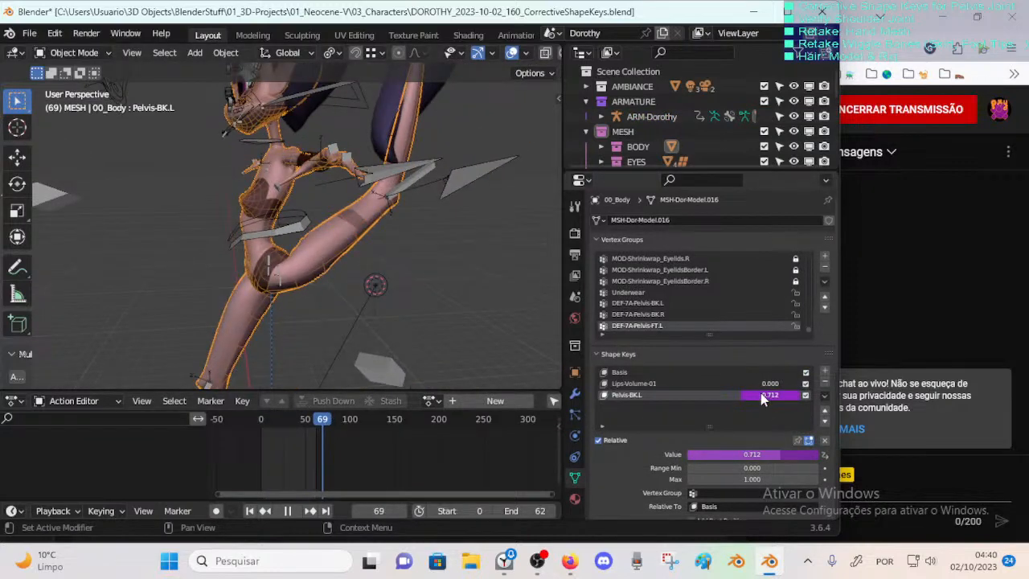
pyautogui.moveTo(366, 419); pyautogui.dragTo(237, 417)
pyautogui.hotkey('ctrl', 's')
# Step: Edit the driver of the Pelvis-BK.L shape key value so its expression reads -var + 0.3
pyautogui.rightClick(760, 395)
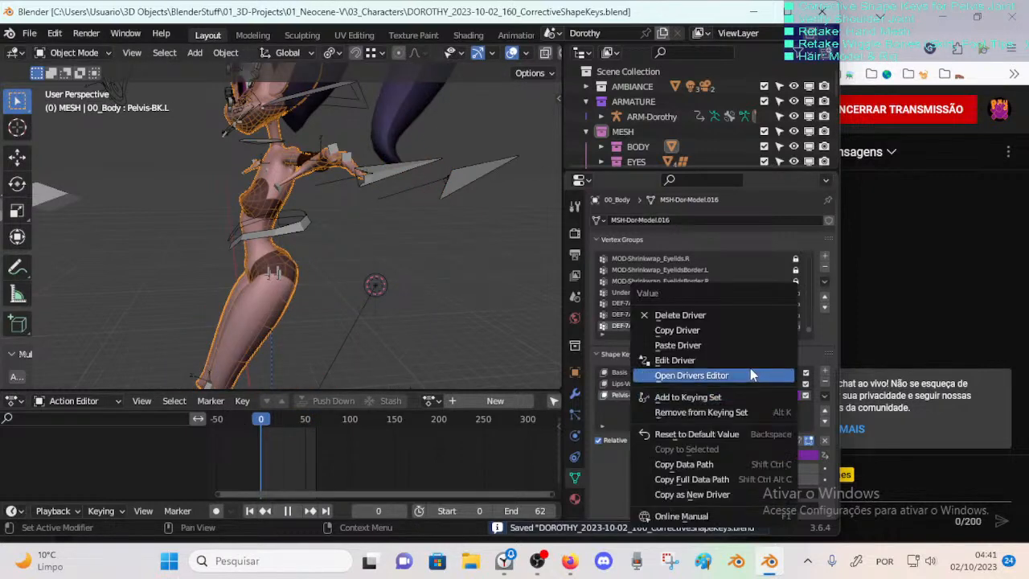
pyautogui.click(652, 359)
pyautogui.click(675, 275)
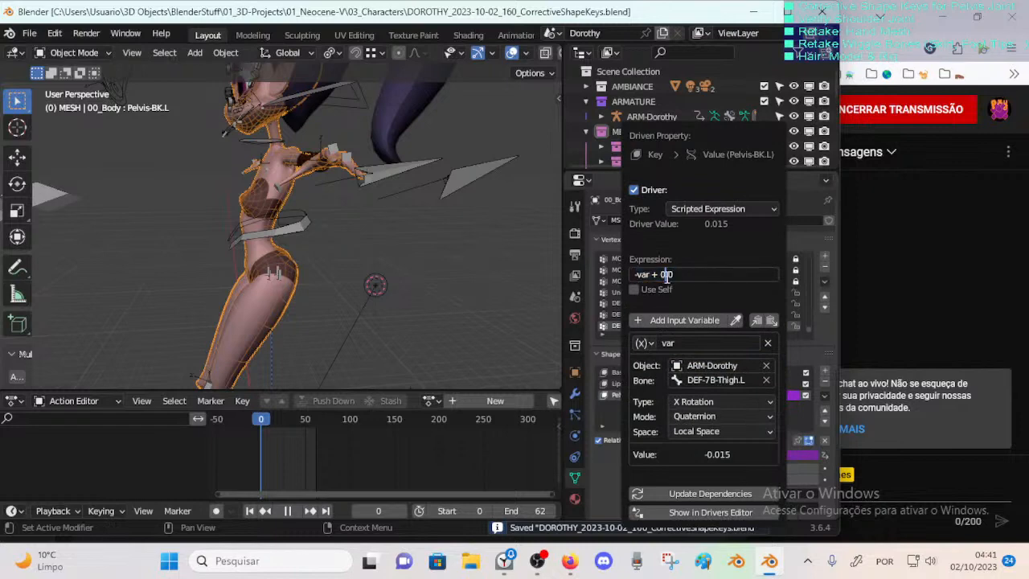
pyautogui.press('BackSpace')
pyautogui.write('3')
pyautogui.press('Return')
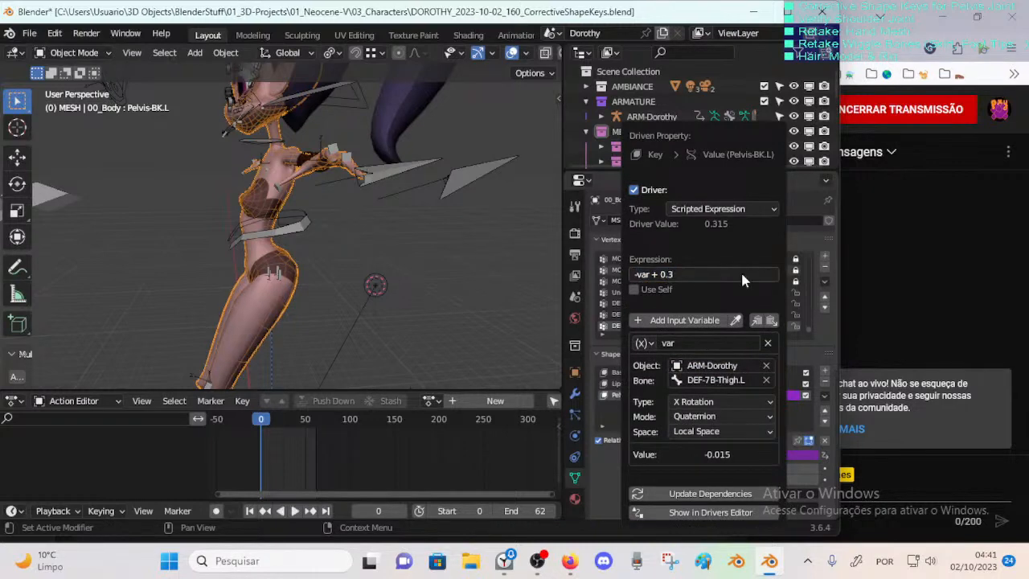
# Step: Scrub between frame 61 and frame 0 to check how the edited driver affects the Pelvis-BK.L value
pyautogui.press('space')
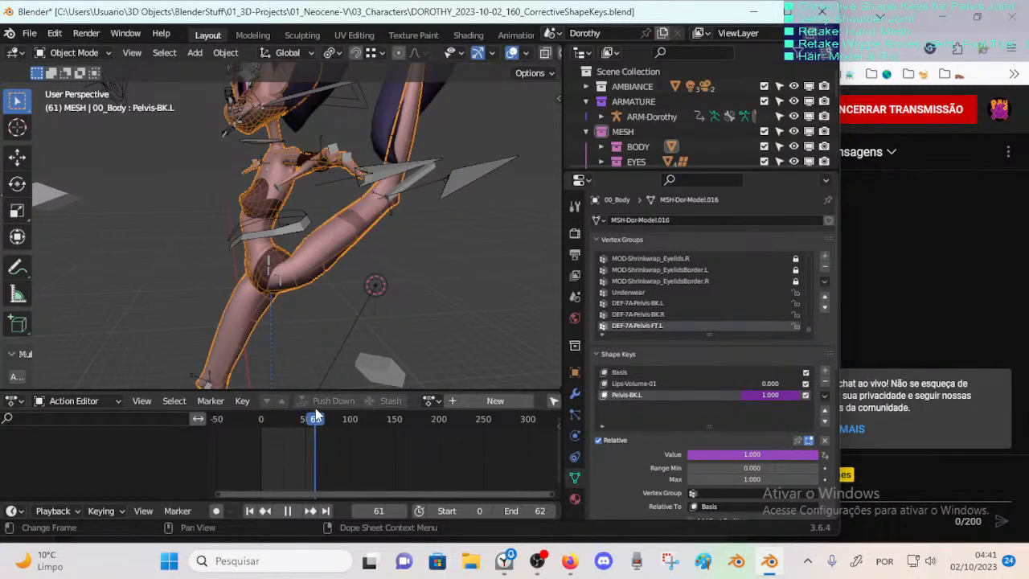
pyautogui.moveTo(312, 414); pyautogui.dragTo(261, 412)
pyautogui.scroll(-4, 260, 361)
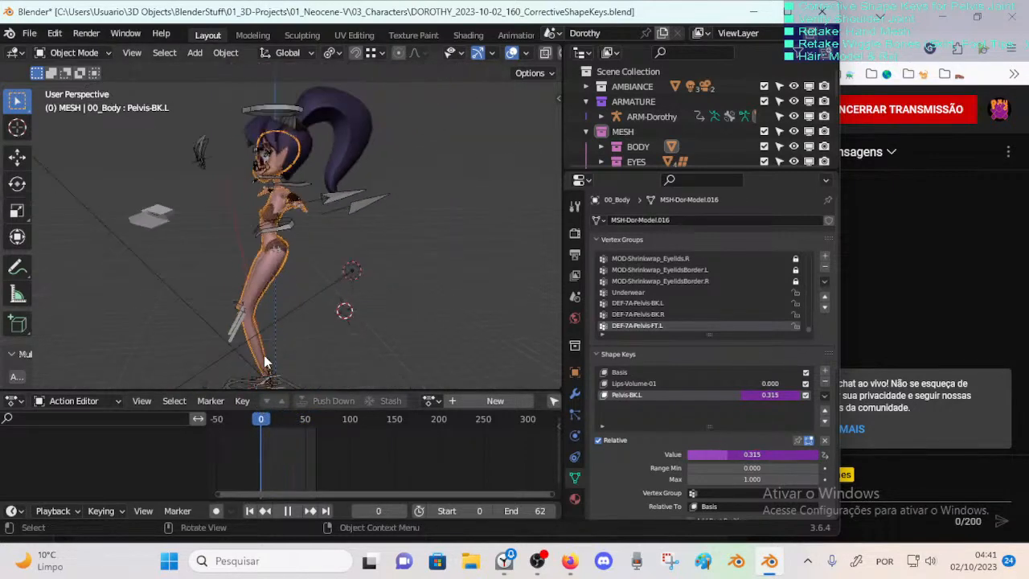
# Step: Put the ARM-Dorothy armature in Pose Mode and shift all its action keyframes about 16 frames to the right
pyautogui.click(253, 350)
pyautogui.hotkey('ctrl', 'Tab')
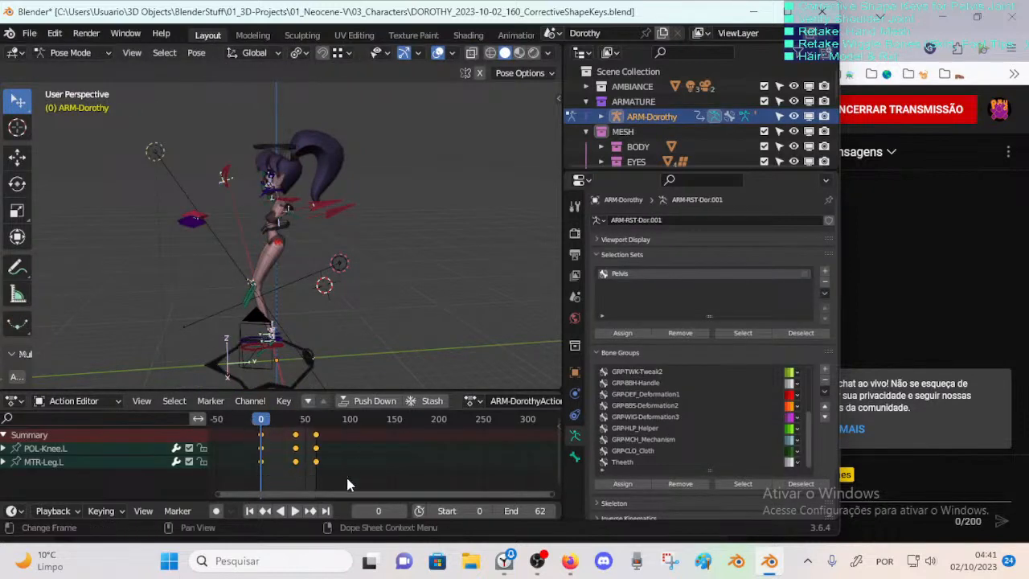
pyautogui.press('g')
pyautogui.click(323, 424)
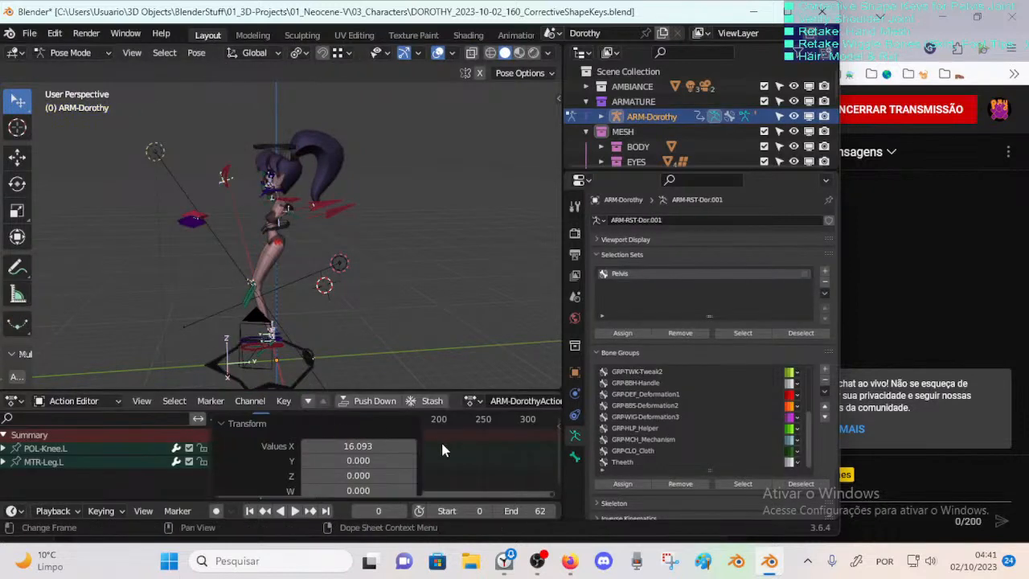
pyautogui.click(246, 424)
# Step: Set the end frame to 78 at the last keyframe and move the first keyframe column to about frame 35
pyautogui.moveTo(339, 420); pyautogui.dragTo(342, 422)
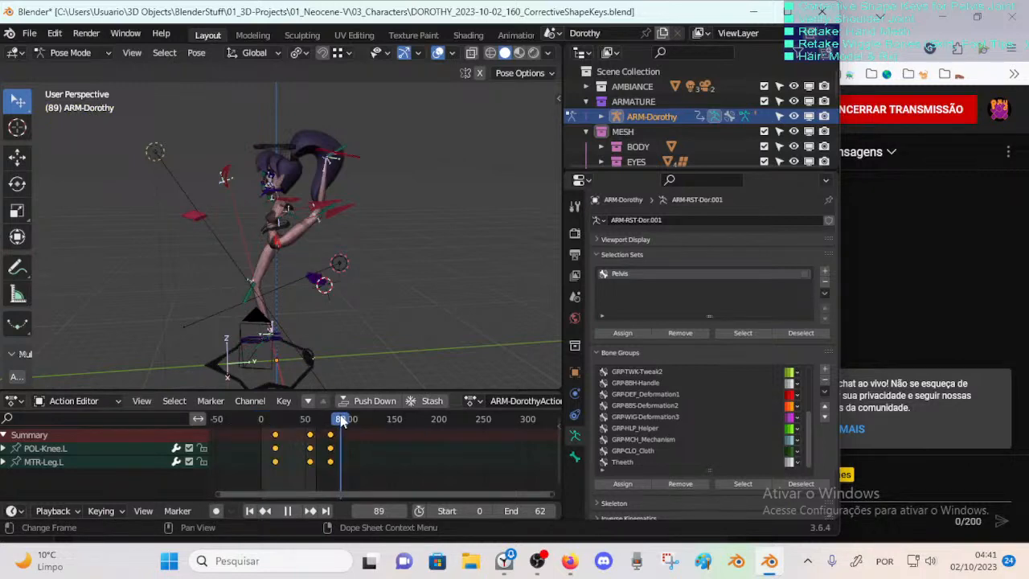
pyautogui.press('Up')
pyautogui.press('Down')
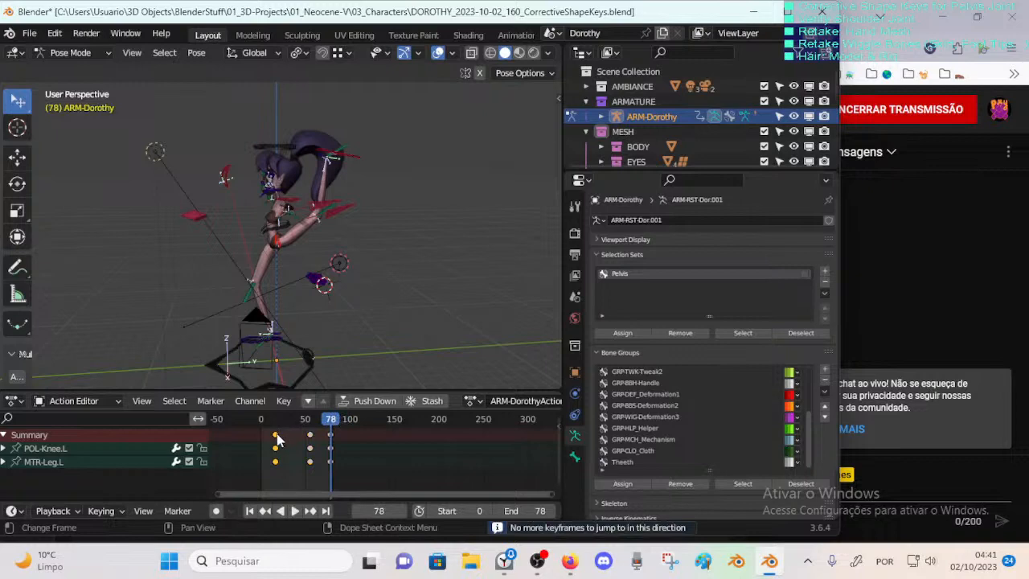
pyautogui.moveTo(277, 438)
pyautogui.mouseDown()
pyautogui.moveTo(304, 426)
pyautogui.moveTo(260, 431)
pyautogui.mouseUp()
pyautogui.press('space')
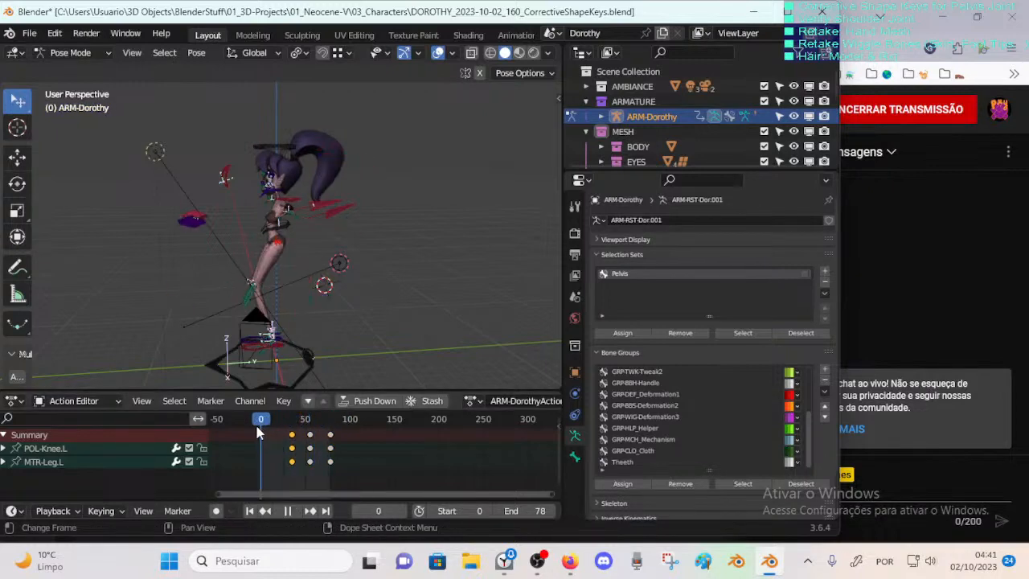
# Step: Enable auto keying at frame 0, raise the MTR-Leg.L control forward, and key the POL-Knee.L pole for the bent leg
pyautogui.click(240, 345)
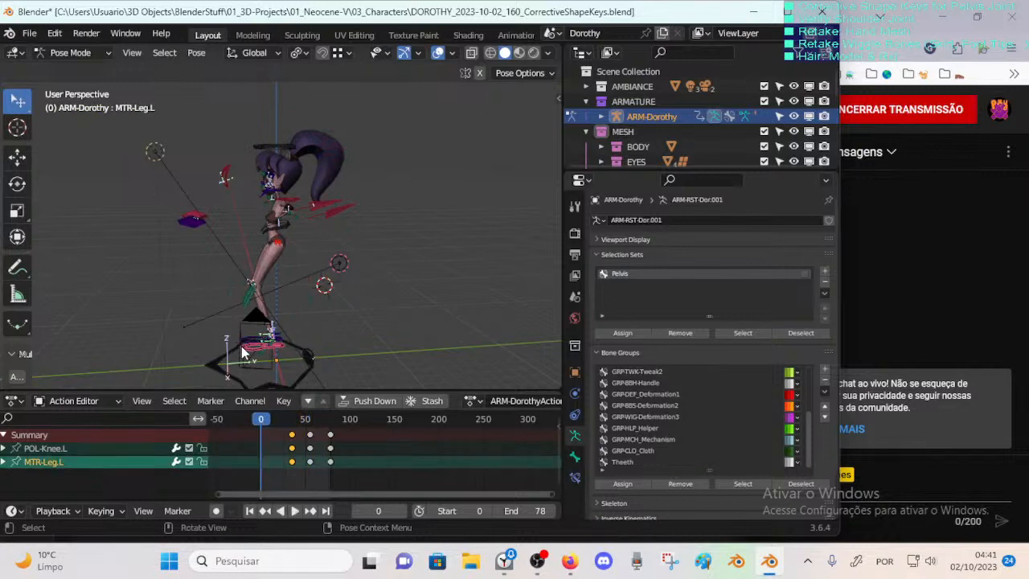
pyautogui.click(216, 511)
pyautogui.press('g')
pyautogui.click(313, 256)
pyautogui.moveTo(313, 256); pyautogui.dragTo(226, 248, button='middle')
pyautogui.press('g')
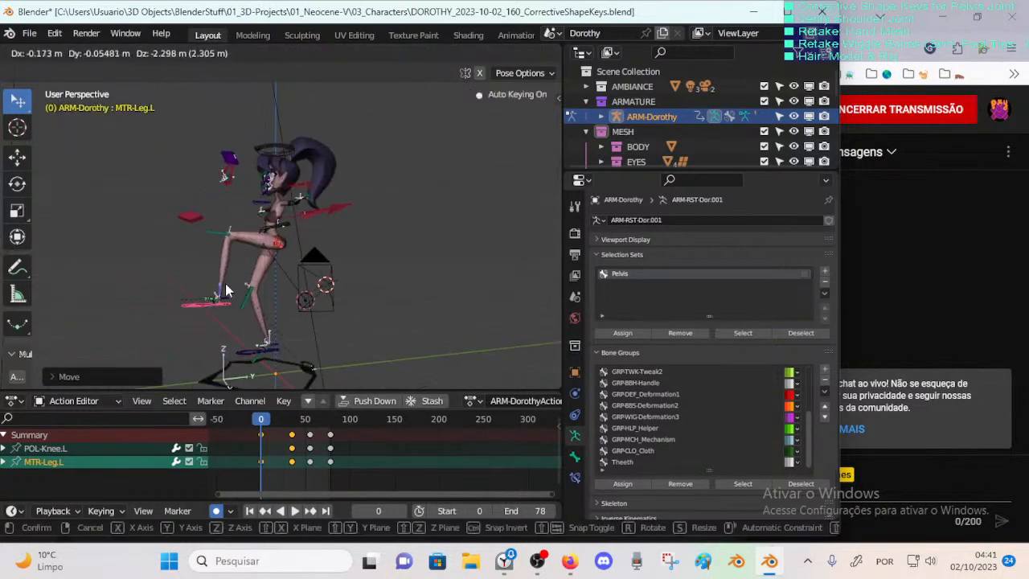
pyautogui.click(236, 281)
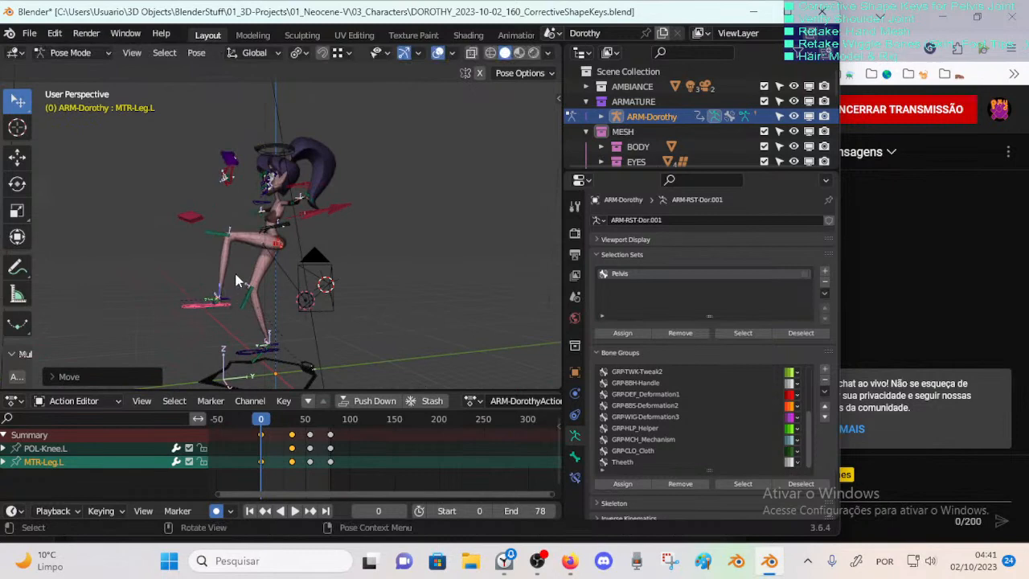
pyautogui.click(225, 171)
pyautogui.moveTo(225, 165); pyautogui.dragTo(251, 432, button='middle')
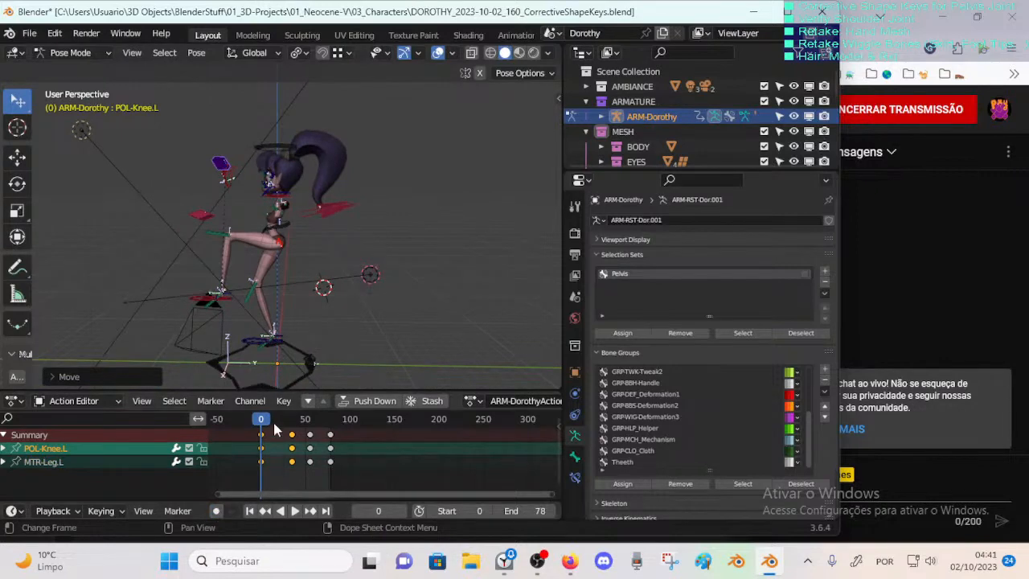
# Step: Save the file at frame 50, return to Object Mode and select the 00_Body mesh
pyautogui.moveTo(265, 424); pyautogui.dragTo(305, 423)
pyautogui.moveTo(290, 322); pyautogui.dragTo(327, 344, button='middle')
pyautogui.hotkey('ctrl', 's')
pyautogui.hotkey('ctrl', 'Tab')
pyautogui.click(303, 298)
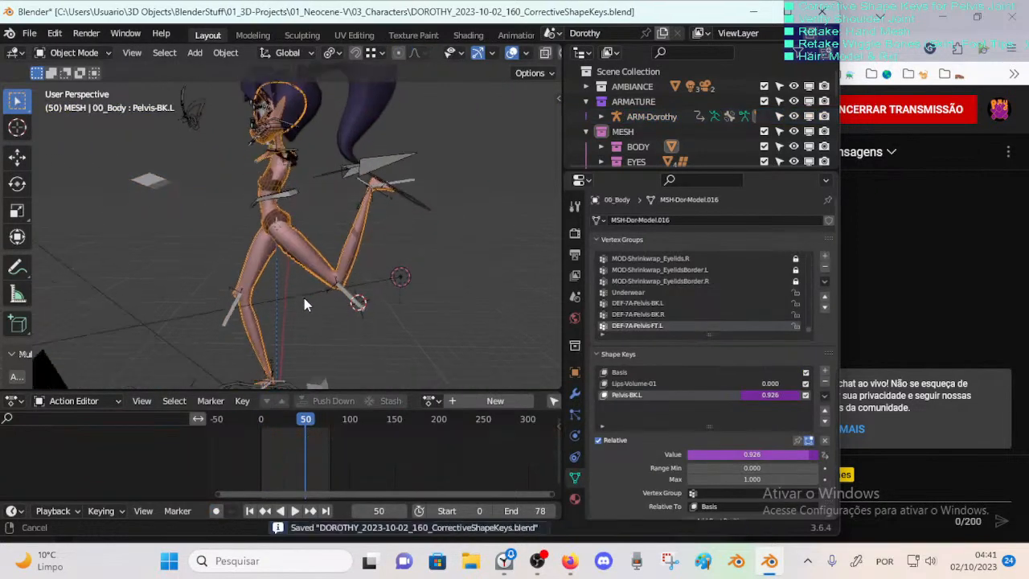
# Step: Scrub the timeline back to frame 10 to check the Pelvis-BK.L value with the leg raised forward
pyautogui.click(273, 423)
pyautogui.moveTo(273, 423)
pyautogui.mouseDown()
pyautogui.moveTo(313, 423)
pyautogui.moveTo(260, 423)
pyautogui.moveTo(294, 424)
pyautogui.moveTo(260, 427)
pyautogui.moveTo(292, 426)
pyautogui.moveTo(283, 428)
pyautogui.mouseUp()
pyautogui.moveTo(293, 428); pyautogui.dragTo(271, 425)
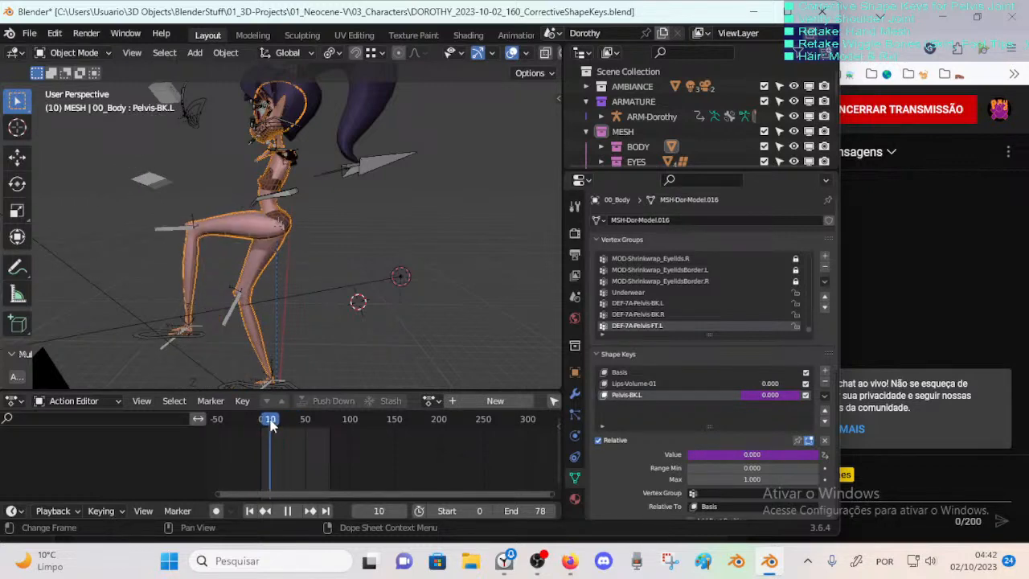
# Step: Change the Pelvis-BK.L driver expression to -var + 0.2
pyautogui.rightClick(726, 455)
pyautogui.click(675, 361)
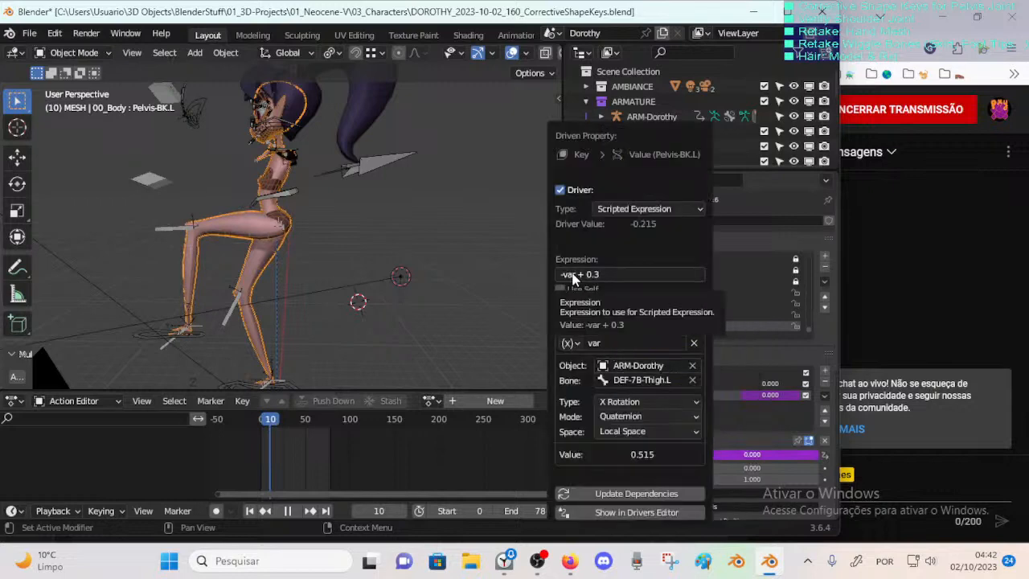
pyautogui.click(623, 274)
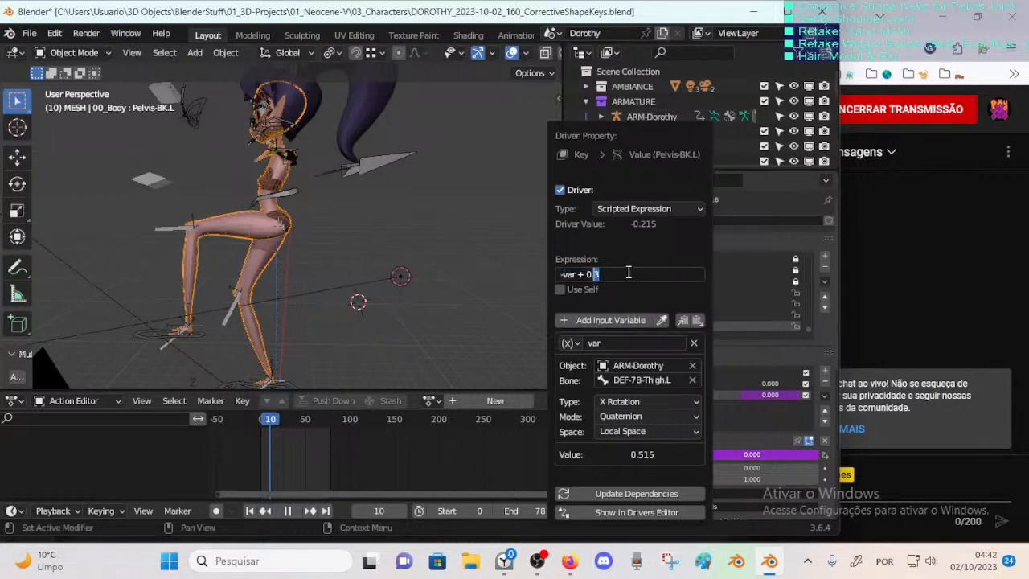
pyautogui.press('Return')
# Step: Scrub the animation between frames 56 and 85 with the body mesh selected to check Pelvis-BK.L during the backward leg raise
pyautogui.click(140, 340)
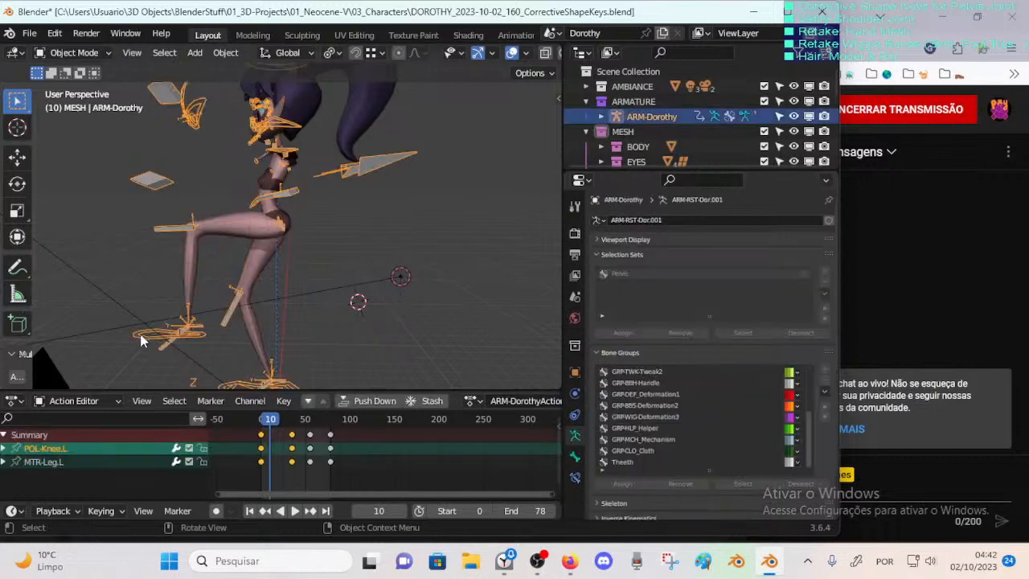
pyautogui.press('space')
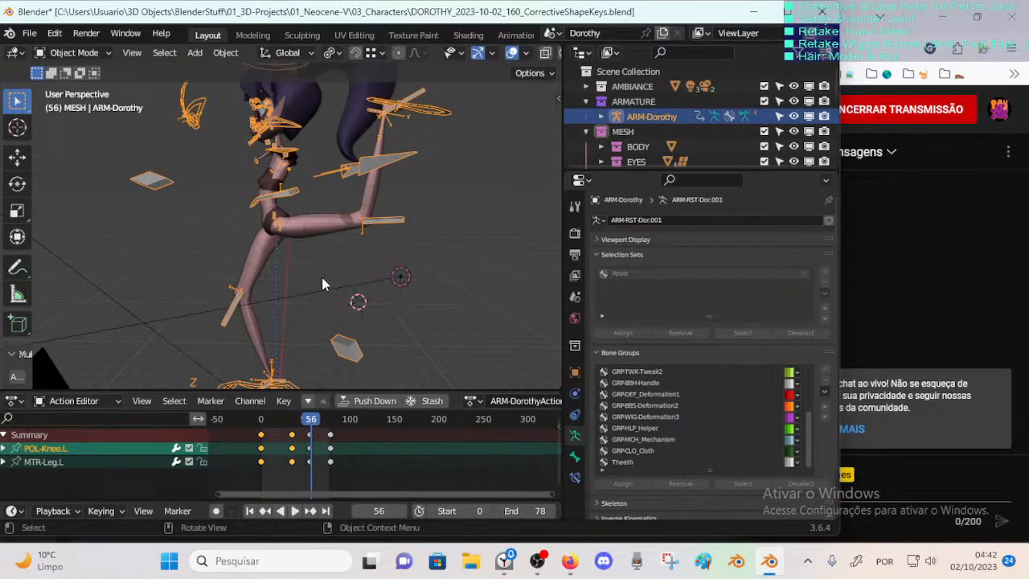
pyautogui.click(299, 305)
pyautogui.press('space')
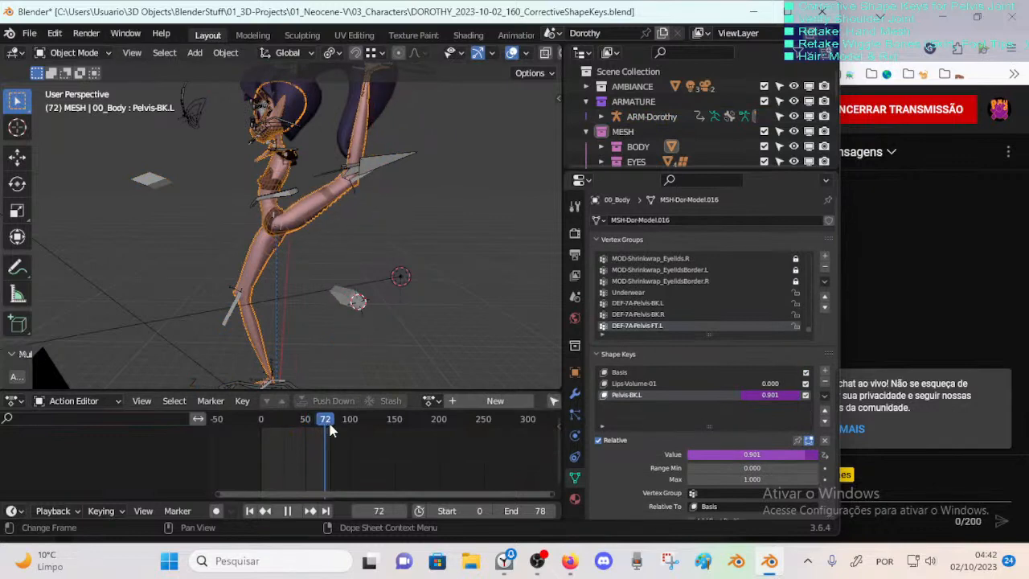
pyautogui.moveTo(336, 422)
pyautogui.mouseDown()
pyautogui.moveTo(310, 424)
pyautogui.moveTo(313, 416)
pyautogui.moveTo(338, 424)
pyautogui.mouseUp()
pyautogui.moveTo(341, 226); pyautogui.dragTo(321, 296, button='middle')
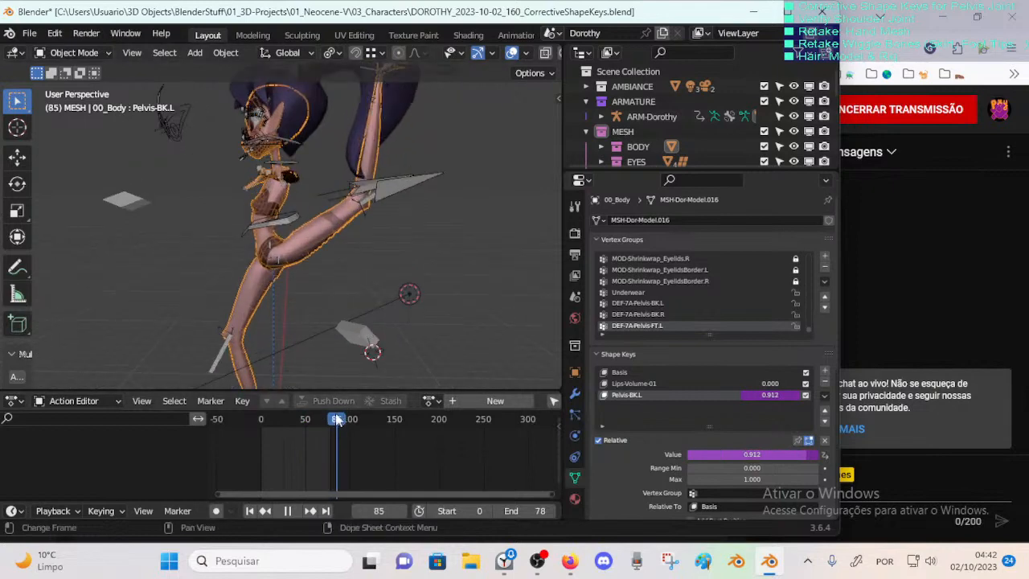
pyautogui.moveTo(337, 420)
pyautogui.mouseDown()
pyautogui.moveTo(282, 426)
pyautogui.moveTo(344, 426)
pyautogui.moveTo(325, 423)
pyautogui.mouseUp()
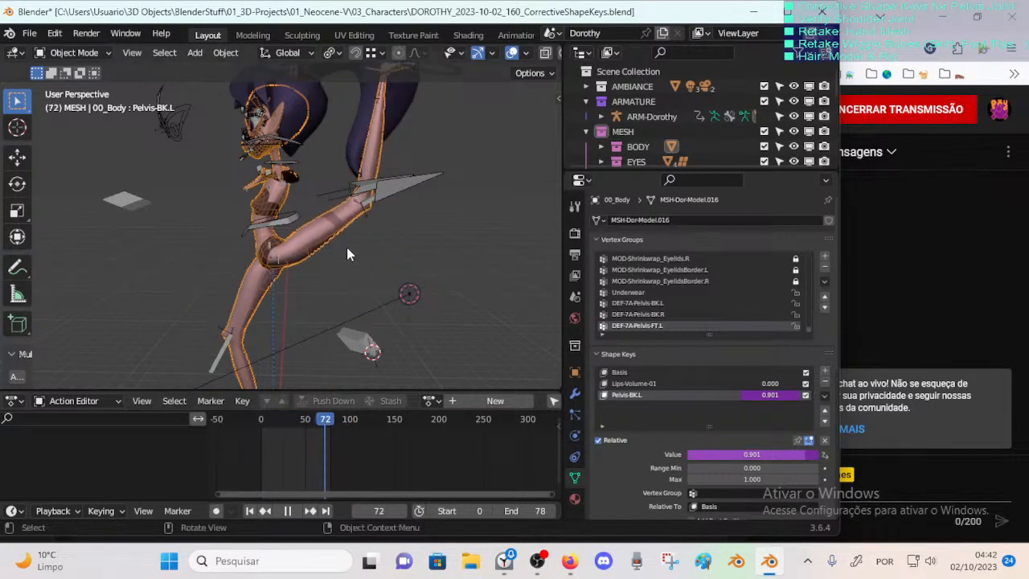
# Step: Set the Pelvis-BK.L driver expression to -var + 0.25
pyautogui.rightClick(726, 453)
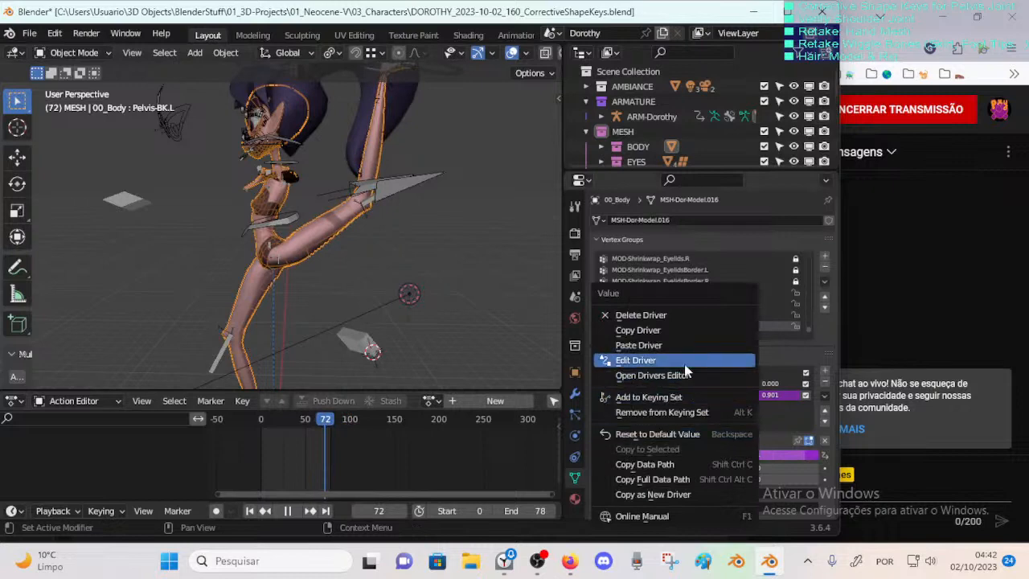
pyautogui.click(643, 359)
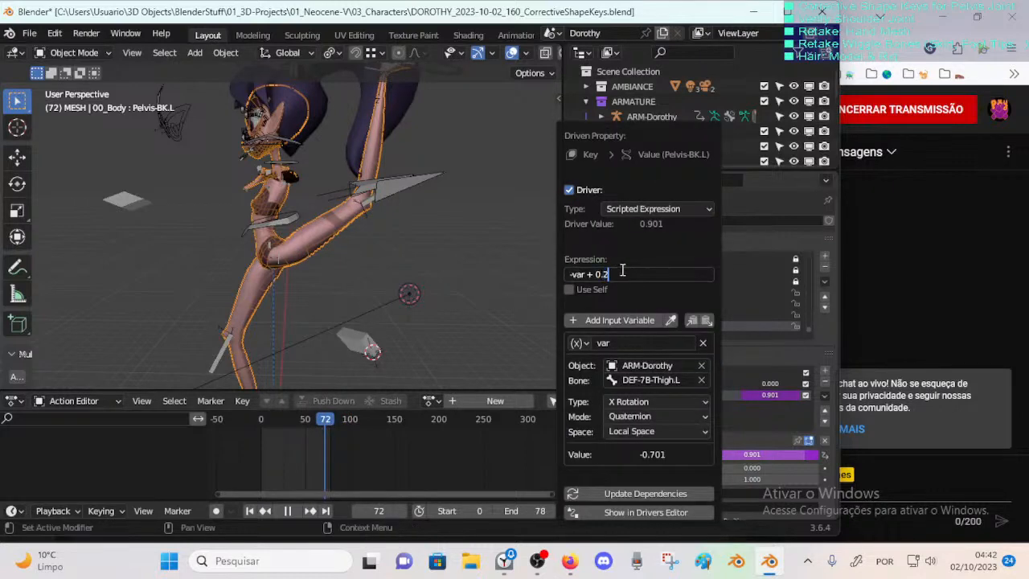
pyautogui.press('Return')
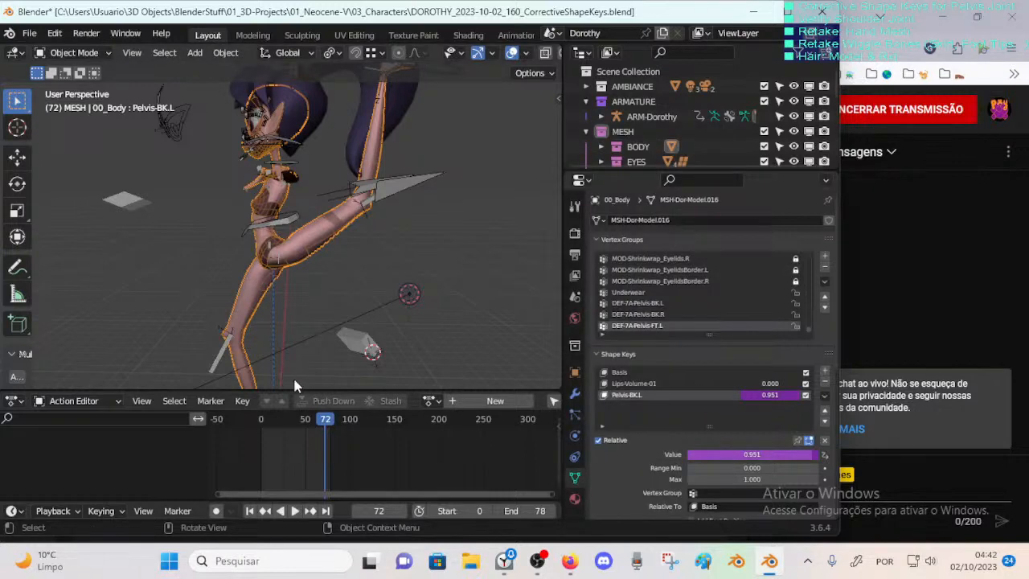
# Step: Scrub the animation between frames 63 and 72 to examine the left hip's deformation from the back and side
pyautogui.moveTo(327, 426)
pyautogui.mouseDown()
pyautogui.moveTo(319, 423)
pyautogui.moveTo(334, 432)
pyautogui.moveTo(278, 424)
pyautogui.moveTo(336, 425)
pyautogui.moveTo(302, 427)
pyautogui.moveTo(334, 420)
pyautogui.moveTo(322, 421)
pyautogui.mouseUp()
pyautogui.moveTo(350, 325); pyautogui.dragTo(184, 305, button='middle')
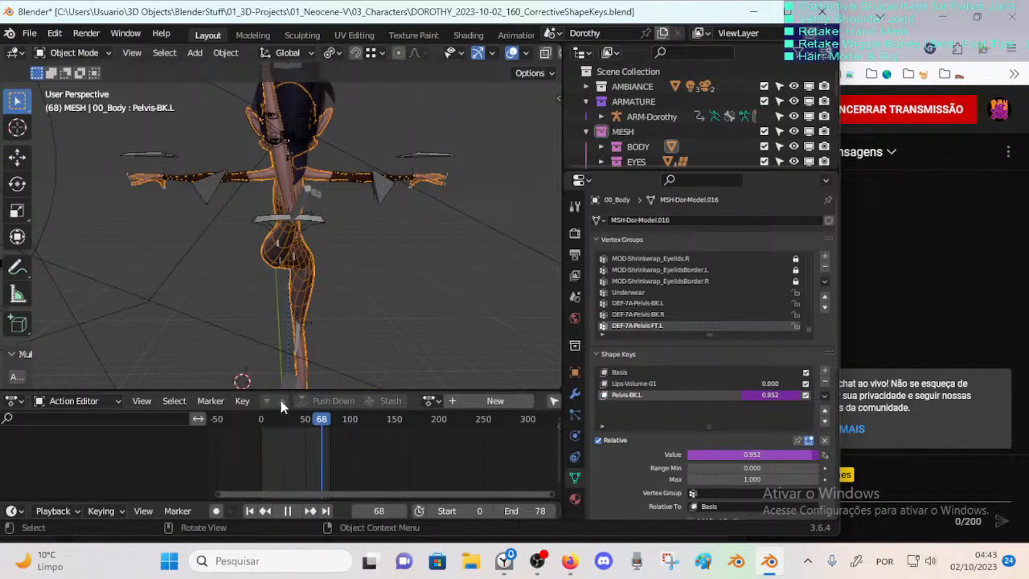
pyautogui.click(310, 423)
pyautogui.moveTo(311, 426)
pyautogui.mouseDown()
pyautogui.moveTo(326, 421)
pyautogui.moveTo(317, 422)
pyautogui.mouseUp()
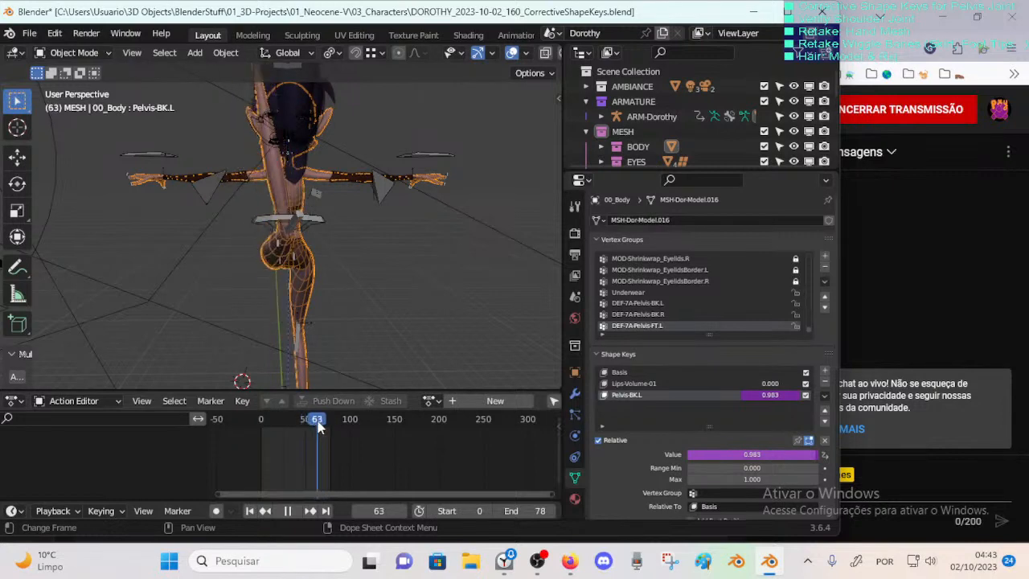
pyautogui.moveTo(189, 288); pyautogui.dragTo(309, 346, button='middle')
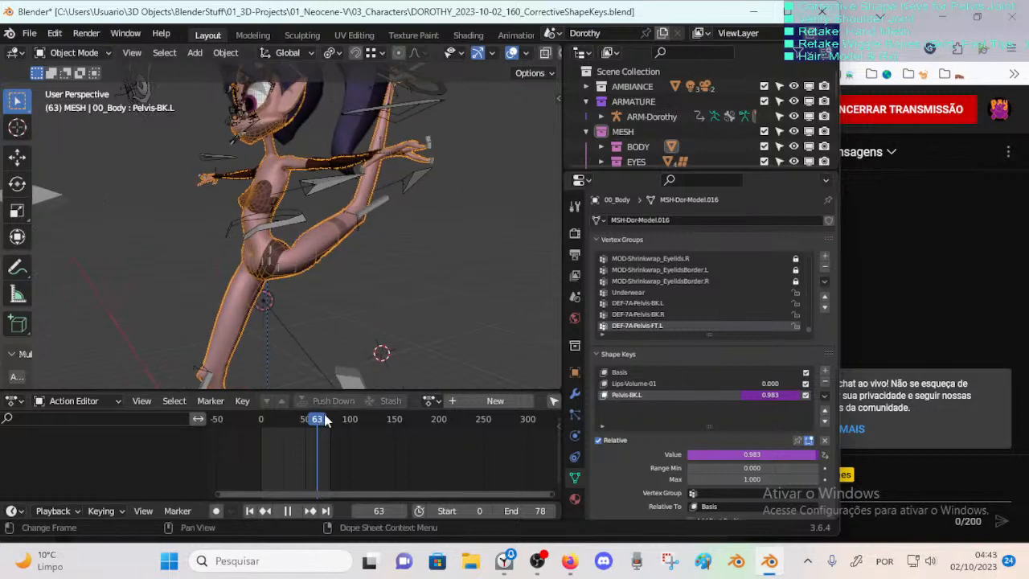
pyautogui.moveTo(314, 419); pyautogui.dragTo(324, 396)
# Step: Stop playback at frame 70 with the leg raised backward and save the file
pyautogui.scroll(4, 354, 272)
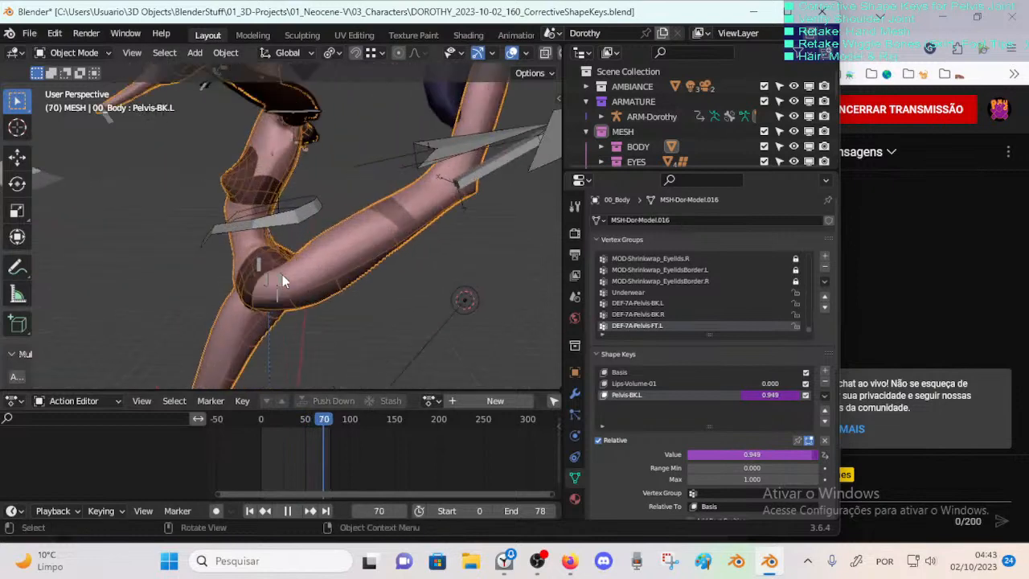
pyautogui.hotkey('ctrl', 's')
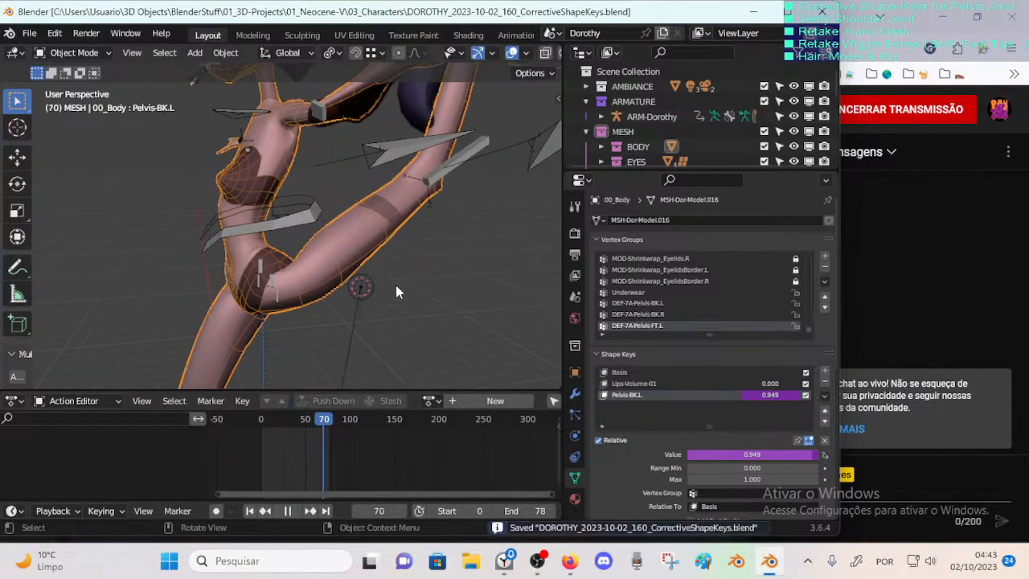
pyautogui.click(352, 224)
pyautogui.scroll(1, 380, 260)
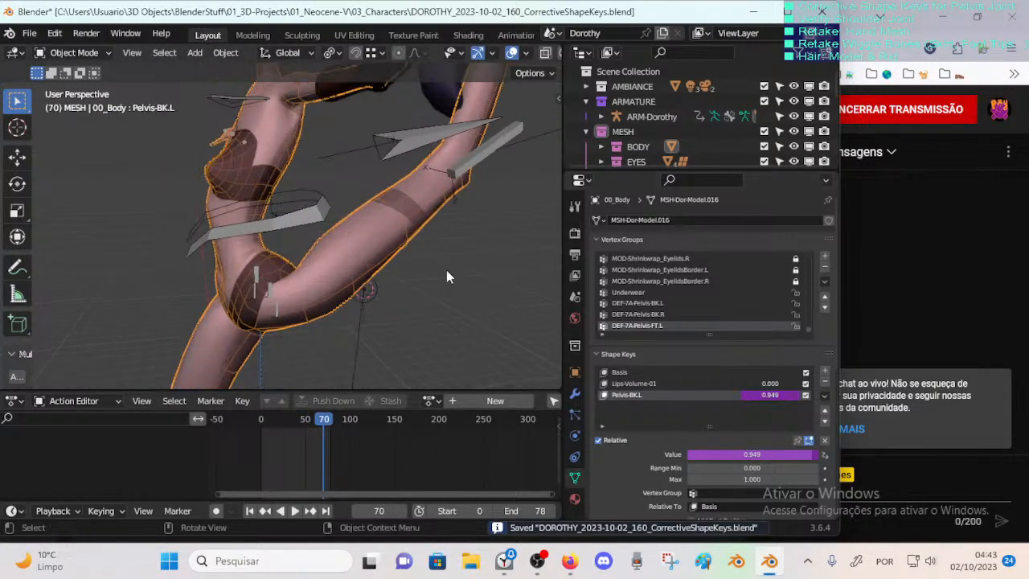
# Step: Enter Edit Mode on the body mesh, save the file and bring up the shape key list with Pelvis-BK.L active
pyautogui.press('Tab')
pyautogui.moveTo(378, 266); pyautogui.dragTo(378, 369, button='middle')
pyautogui.click(575, 394)
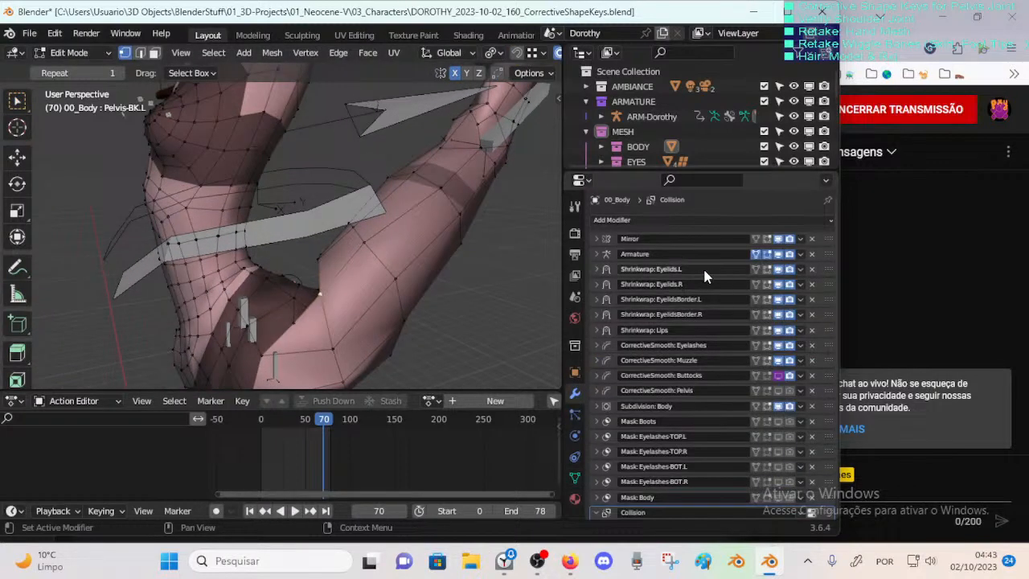
pyautogui.hotkey('ctrl', 's')
pyautogui.moveTo(395, 281); pyautogui.dragTo(201, 281, button='middle')
pyautogui.keyDown('shift'); pyautogui.moveTo(285, 312); pyautogui.dragTo(320, 280, button='middle'); pyautogui.keyUp('shift')
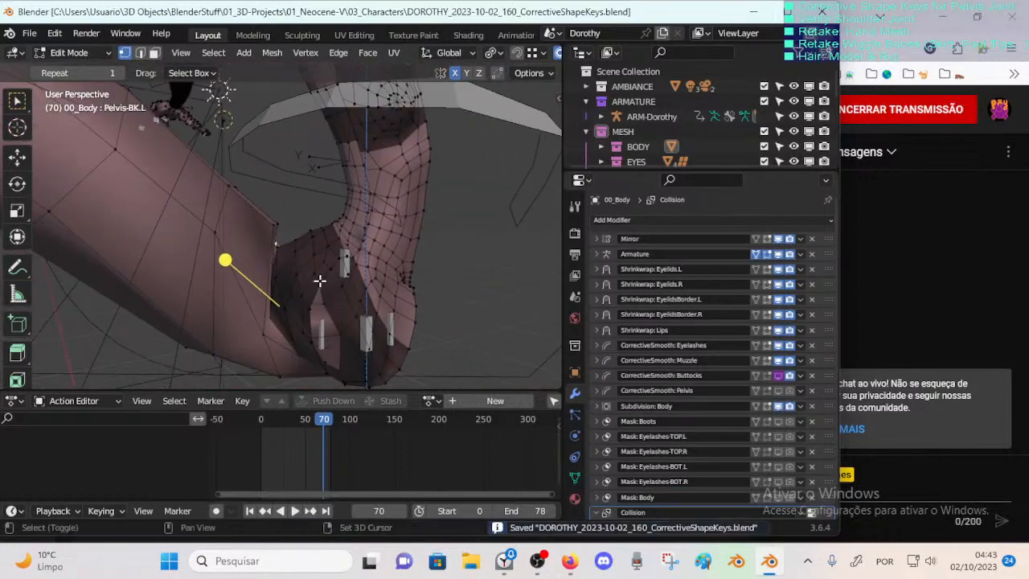
pyautogui.click(575, 478)
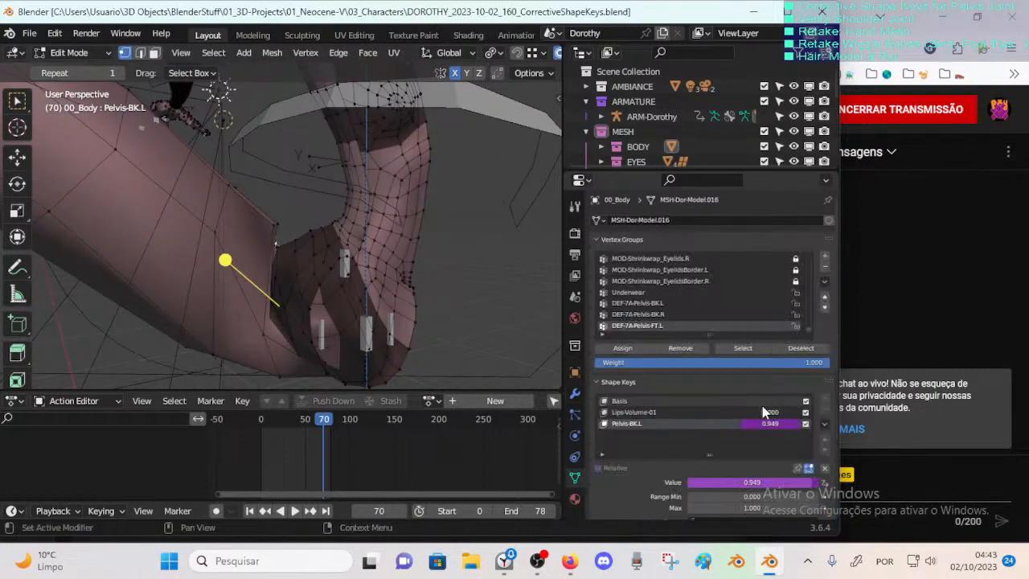
# Step: Raise the inner vertices of the crease between the pelvis and raised left thigh using smooth proportional editing at about 0.18 m
pyautogui.moveTo(367, 276); pyautogui.dragTo(309, 258, button='middle')
pyautogui.press('g')
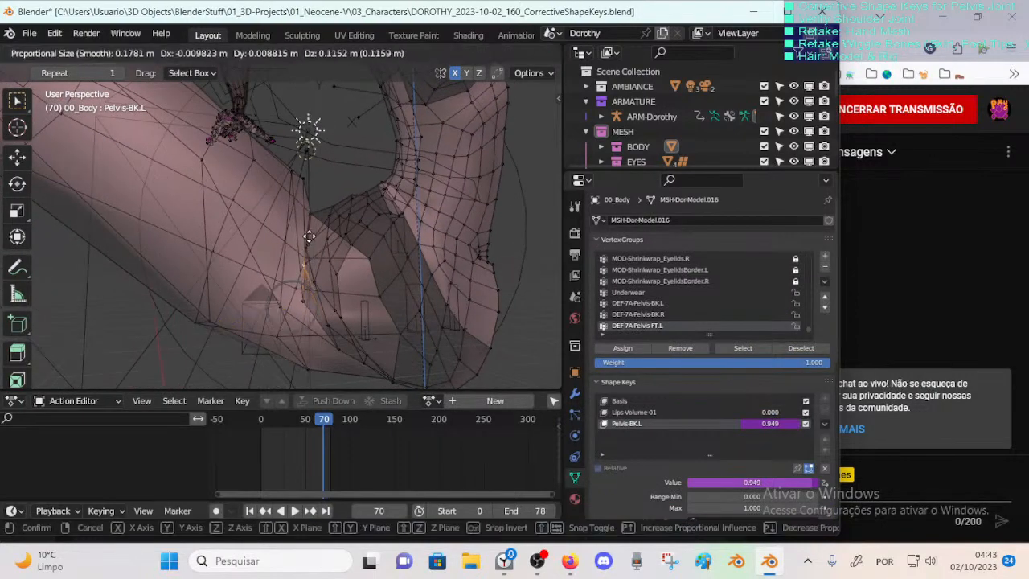
pyautogui.click(309, 226)
pyautogui.press('g')
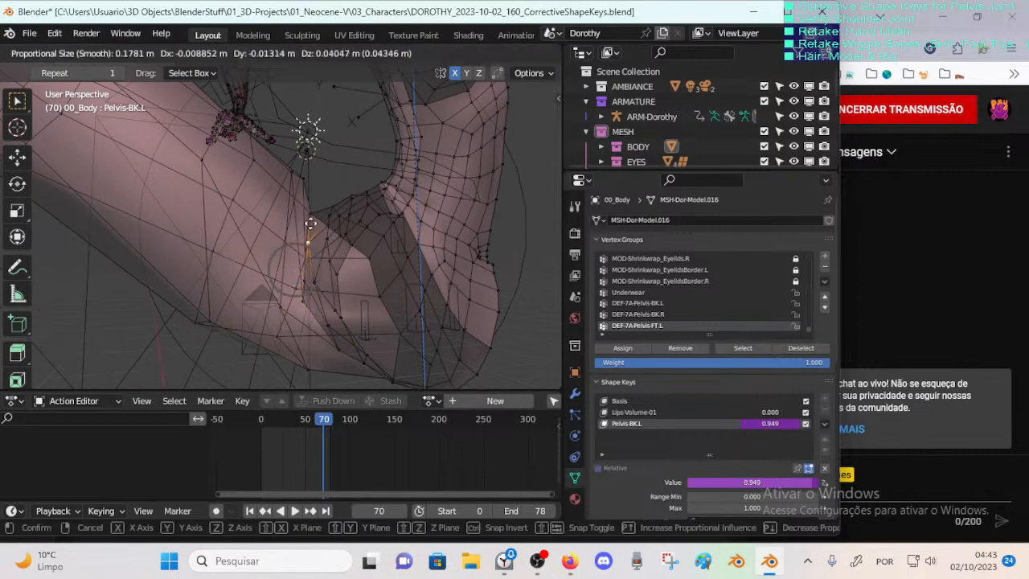
pyautogui.click(314, 215)
pyautogui.moveTo(398, 309); pyautogui.dragTo(316, 270, button='middle')
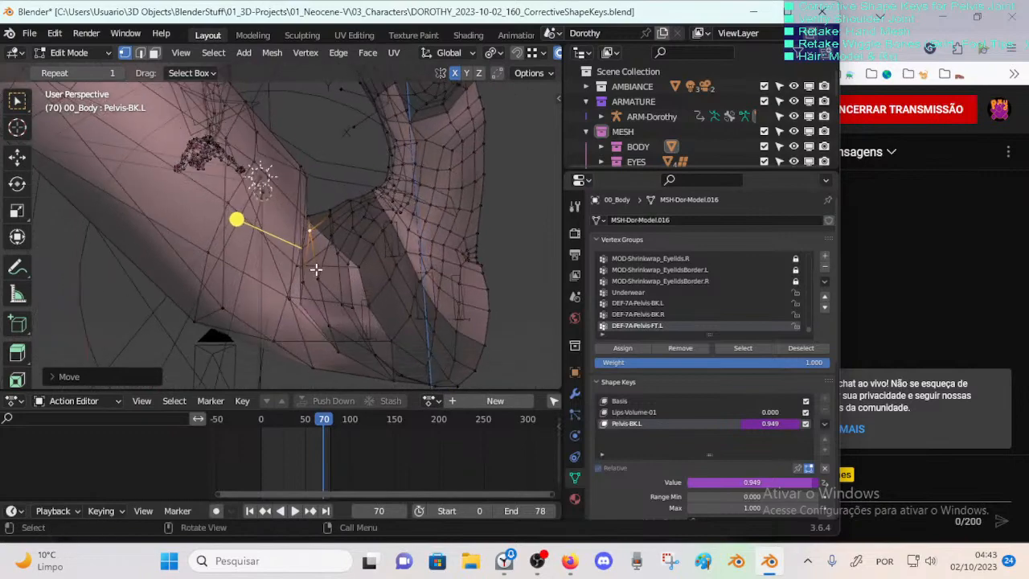
# Step: Reposition the vertices along the lower part of the left hip crease to open up the overlapping fold
pyautogui.moveTo(330, 324); pyautogui.dragTo(352, 328, button='middle')
pyautogui.press('g')
pyautogui.click(323, 291)
pyautogui.keyDown('shift'); pyautogui.click(318, 287); pyautogui.keyUp('shift')
pyautogui.press('g')
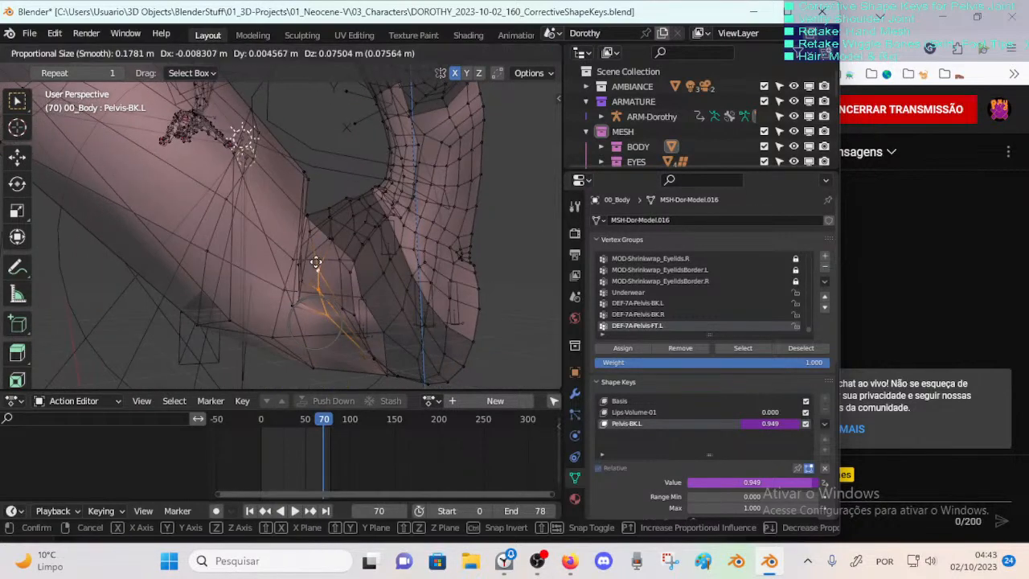
pyautogui.click(317, 270)
pyautogui.moveTo(317, 270); pyautogui.dragTo(291, 299, button='middle')
pyautogui.click(300, 298)
pyautogui.press('g')
pyautogui.click(303, 283)
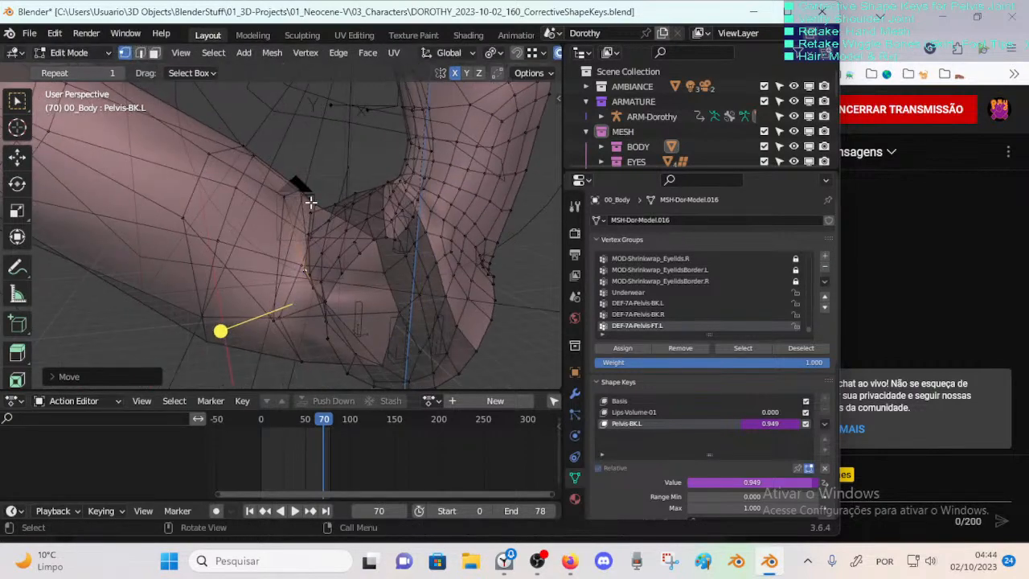
# Step: Move the vertices along the top rim of the left hip crease with a proportional size of about 0.35 m
pyautogui.moveTo(310, 203); pyautogui.dragTo(310, 231, button='middle')
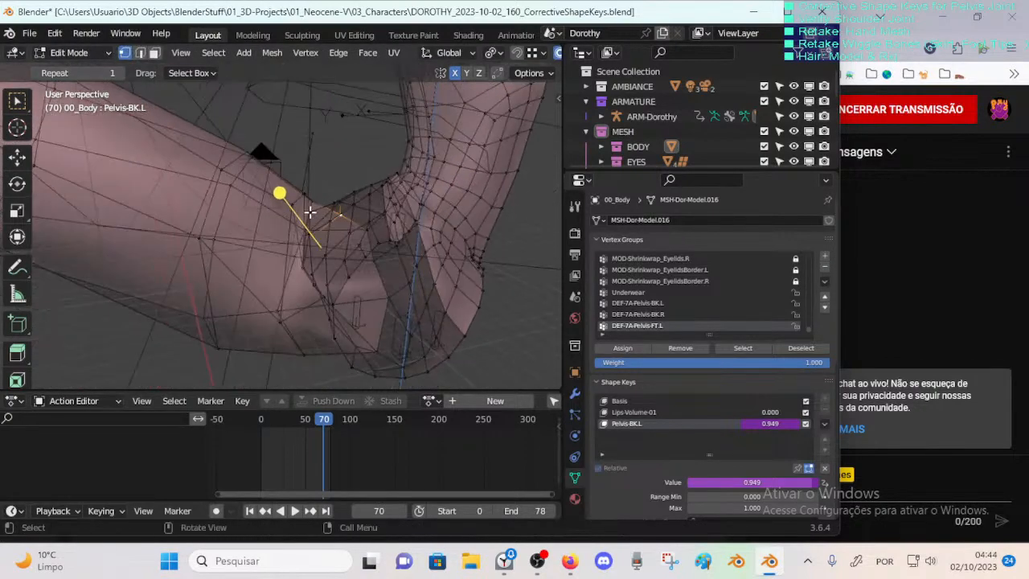
pyautogui.press('g')
pyautogui.click(302, 189)
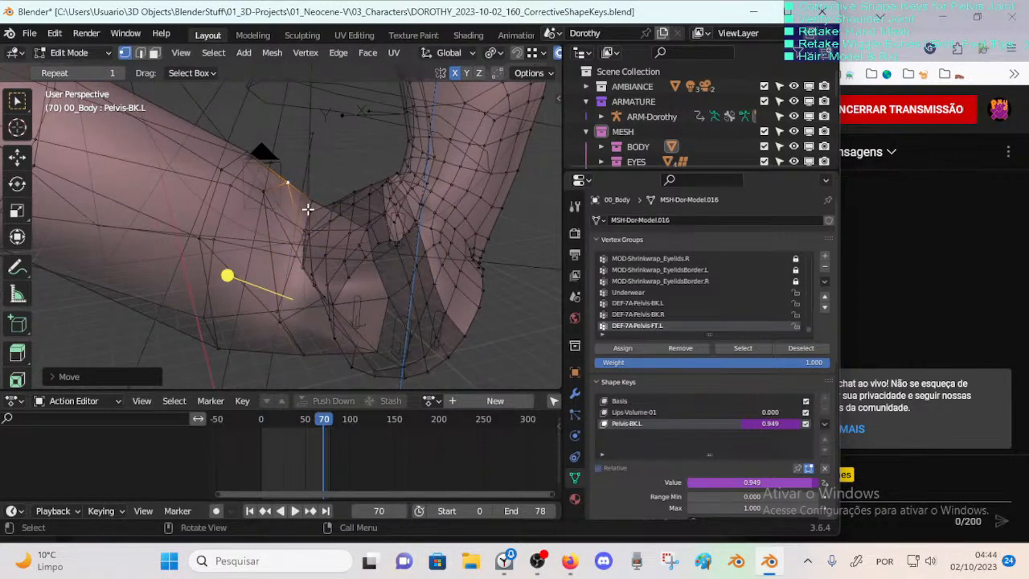
pyautogui.press('g')
pyautogui.click(349, 184)
pyautogui.press('g')
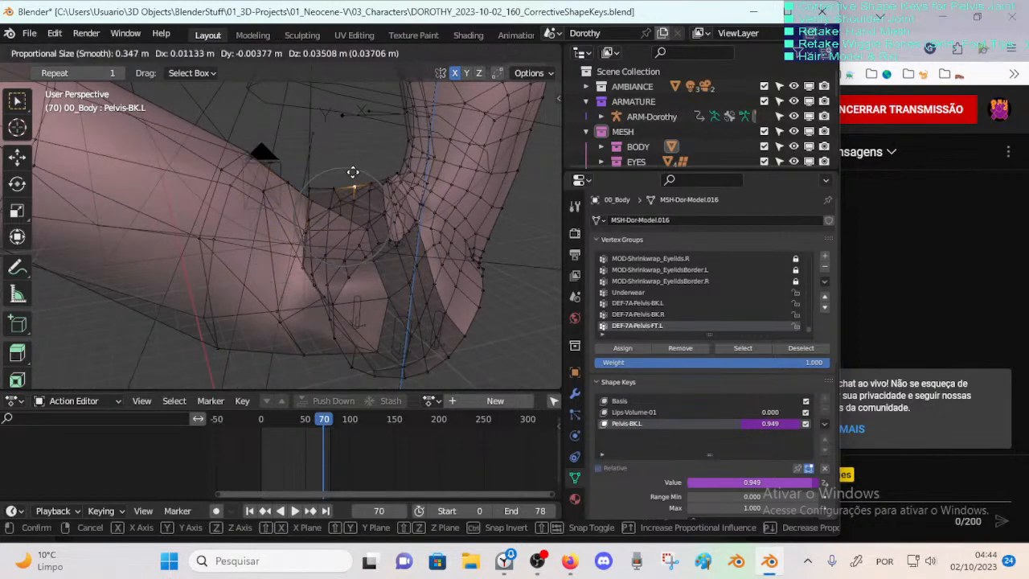
pyautogui.click(329, 206)
pyautogui.moveTo(312, 218); pyautogui.dragTo(317, 193, button='middle')
pyautogui.press('g')
pyautogui.click(324, 177)
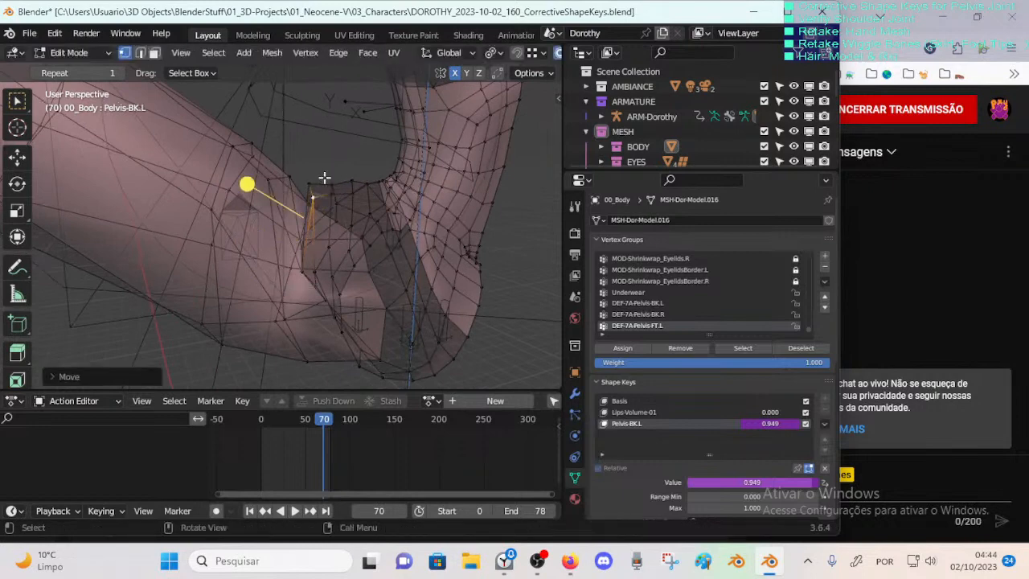
# Step: Lift the middle crease vertices of the raised left thigh toward the upper rim of the hip fold
pyautogui.press('g')
pyautogui.click(298, 248)
pyautogui.press('g')
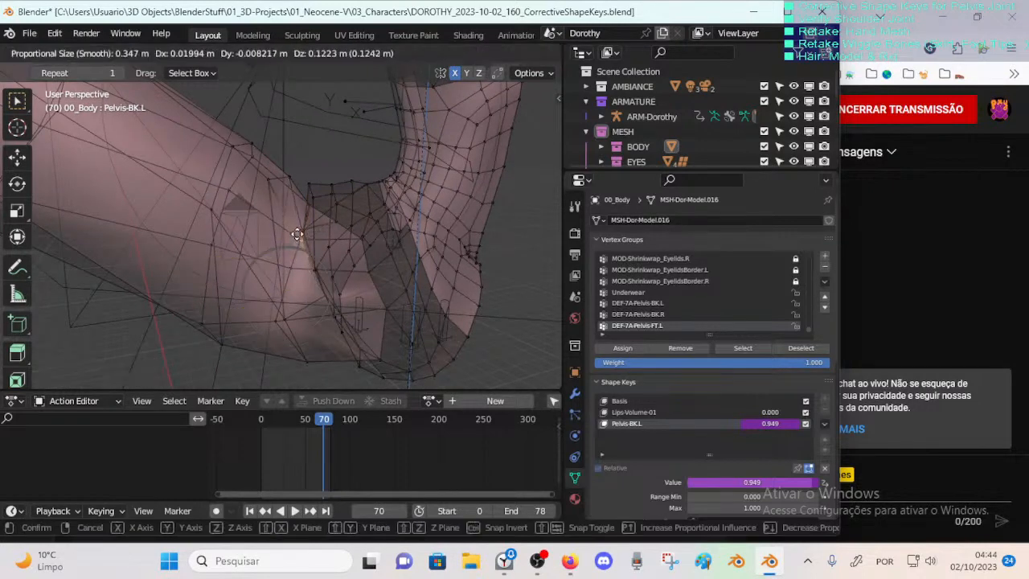
pyautogui.click(302, 233)
pyautogui.press('g')
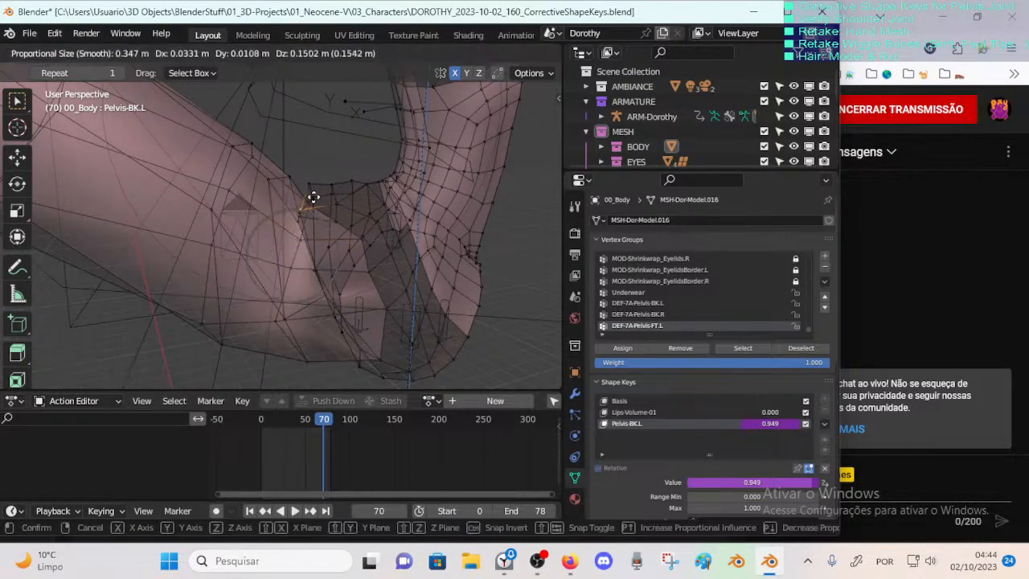
pyautogui.click(317, 178)
pyautogui.moveTo(294, 214); pyautogui.dragTo(297, 186, button='middle')
pyautogui.press('g')
pyautogui.click(298, 202)
# Step: Adjust the vertices inside the left hip fold, then circle-select the uneven ones and smooth them
pyautogui.moveTo(346, 273)
pyautogui.mouseDown(button='middle')
pyautogui.moveTo(370, 312)
pyautogui.moveTo(344, 278)
pyautogui.moveTo(295, 271)
pyautogui.moveTo(403, 301)
pyautogui.moveTo(315, 278)
pyautogui.moveTo(305, 256)
pyautogui.mouseUp(button='middle')
pyautogui.press('g')
pyautogui.click(294, 238)
pyautogui.press('g')
pyautogui.click(362, 292)
pyautogui.press('c')
pyautogui.click(305, 256)
pyautogui.rightClick(303, 258)
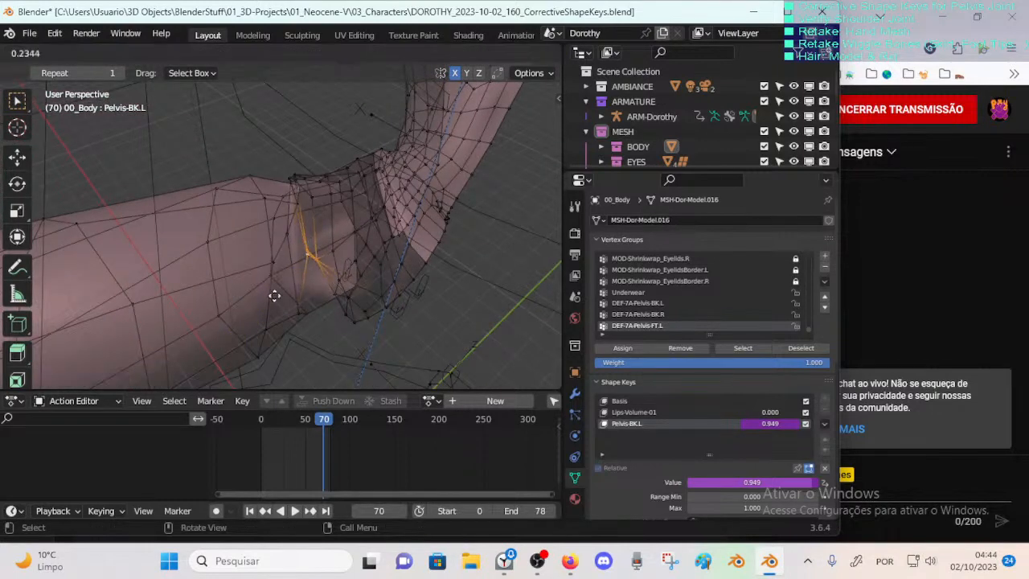
pyautogui.click(274, 296)
# Step: Move the thigh vertices beside the left hip fold upward and smooth the surrounding area
pyautogui.moveTo(274, 295); pyautogui.dragTo(298, 330, button='middle')
pyautogui.press('g')
pyautogui.click(305, 284)
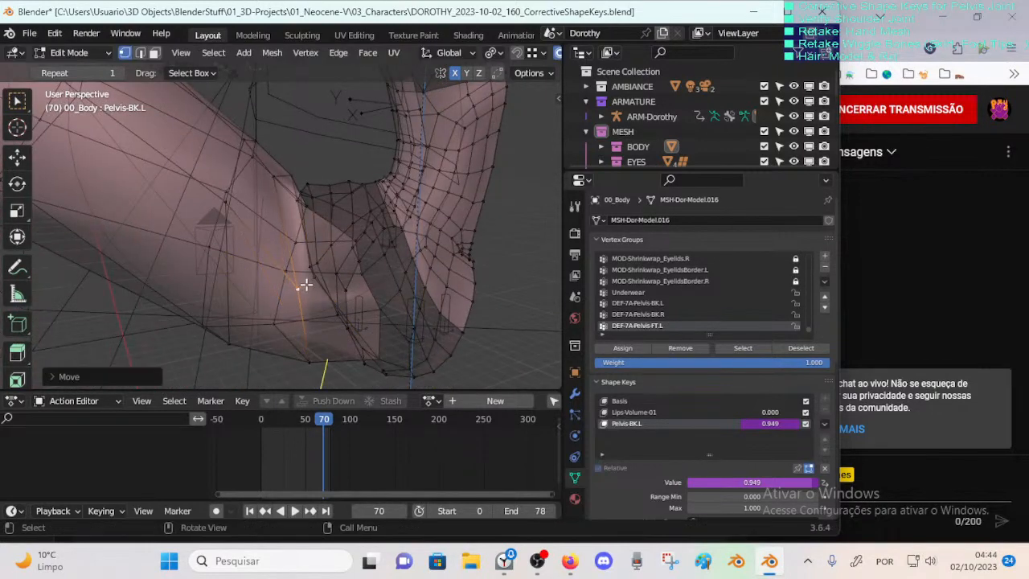
pyautogui.press('g')
pyautogui.click(317, 243)
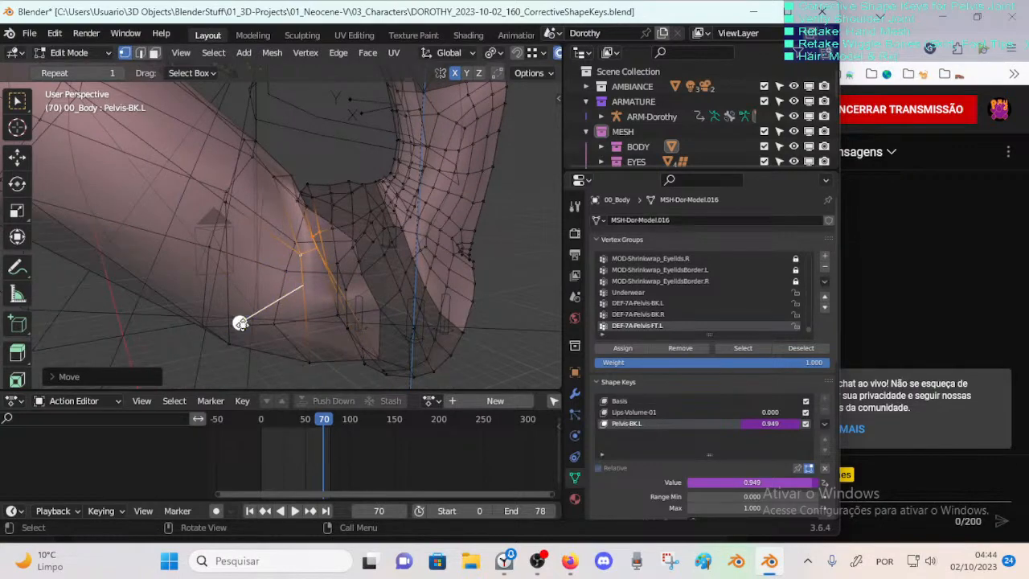
pyautogui.moveTo(297, 310)
pyautogui.mouseDown(button='middle')
pyautogui.moveTo(292, 182)
pyautogui.moveTo(336, 287)
pyautogui.moveTo(340, 179)
pyautogui.moveTo(304, 148)
pyautogui.moveTo(294, 246)
pyautogui.moveTo(254, 240)
pyautogui.moveTo(324, 230)
pyautogui.moveTo(273, 227)
pyautogui.mouseUp(button='middle')
# Step: Circle-select and smooth the vertex cluster atop the left hip crease, and reposition a neighbouring vertex
pyautogui.press('c')
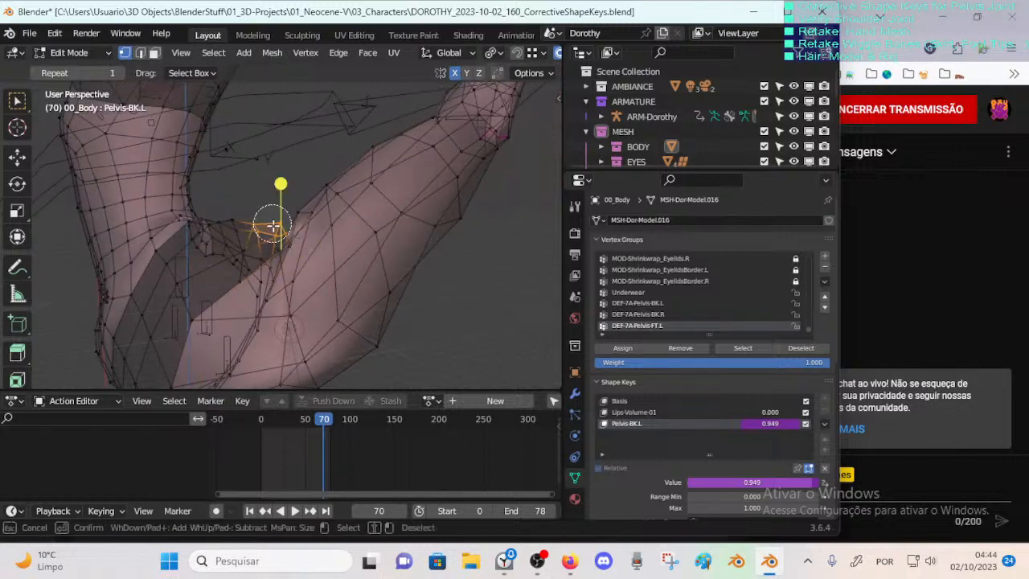
pyautogui.click(380, 224)
pyautogui.moveTo(333, 214); pyautogui.dragTo(298, 300, button='middle')
pyautogui.click(315, 296)
pyautogui.press('g')
pyautogui.click(301, 293)
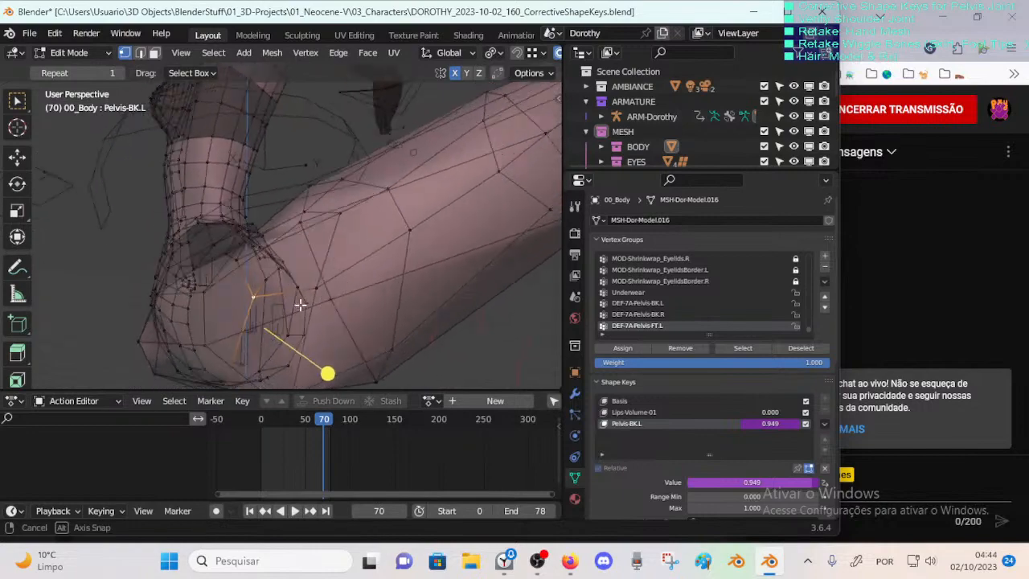
# Step: Move the vertices around the rounded buttock edge where it meets the raised left thigh
pyautogui.click(291, 291)
pyautogui.press('g')
pyautogui.click(276, 278)
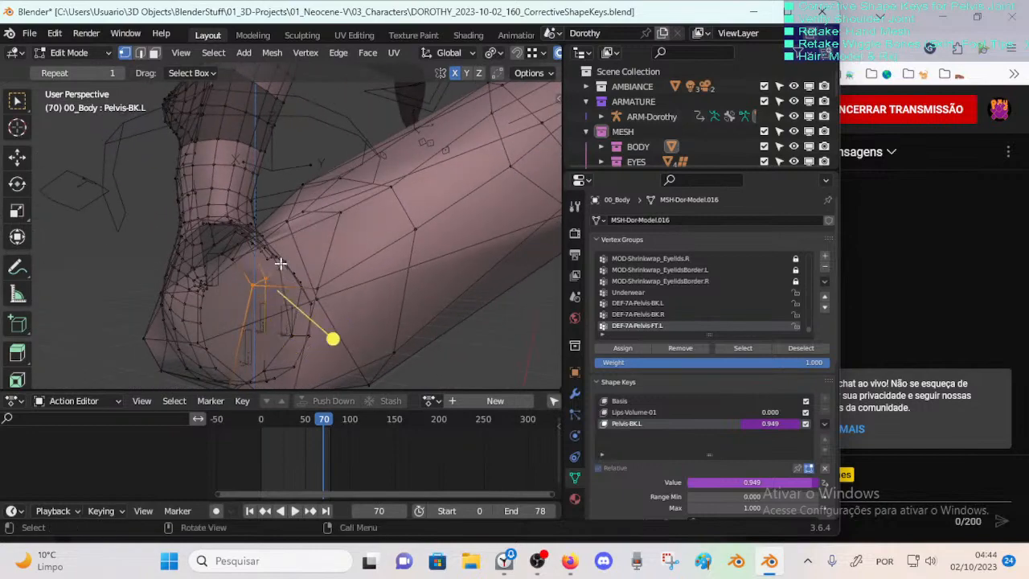
pyautogui.keyDown('shift'); pyautogui.click(280, 266); pyautogui.keyUp('shift')
pyautogui.press('g')
pyautogui.click(283, 256)
pyautogui.moveTo(283, 257); pyautogui.dragTo(353, 287, button='middle')
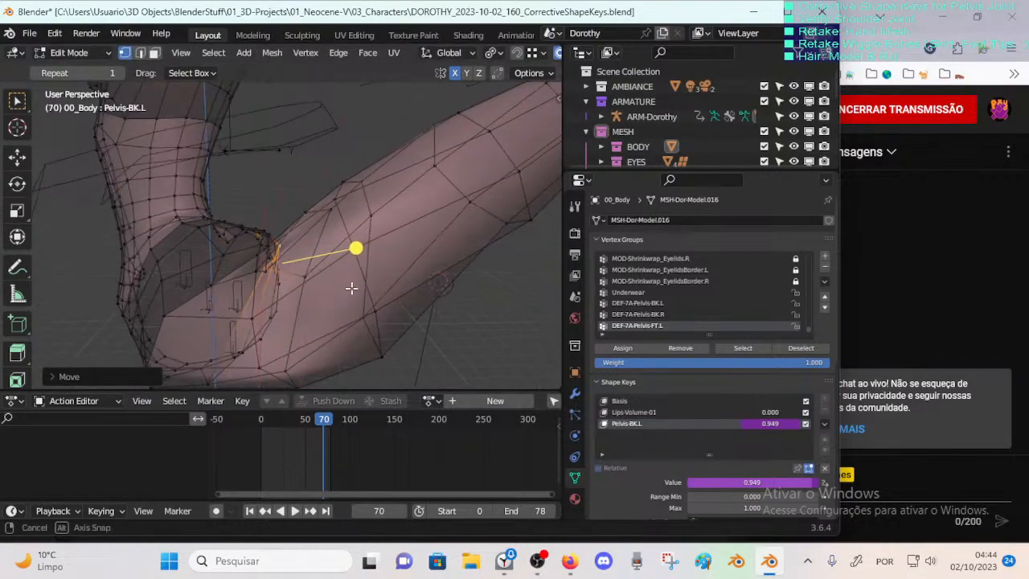
# Step: Reposition the outer crease vertex of the left hip and smooth the clustered vertices at the top of the fold
pyautogui.press('g')
pyautogui.click(340, 255)
pyautogui.moveTo(311, 243); pyautogui.dragTo(287, 236, button='middle')
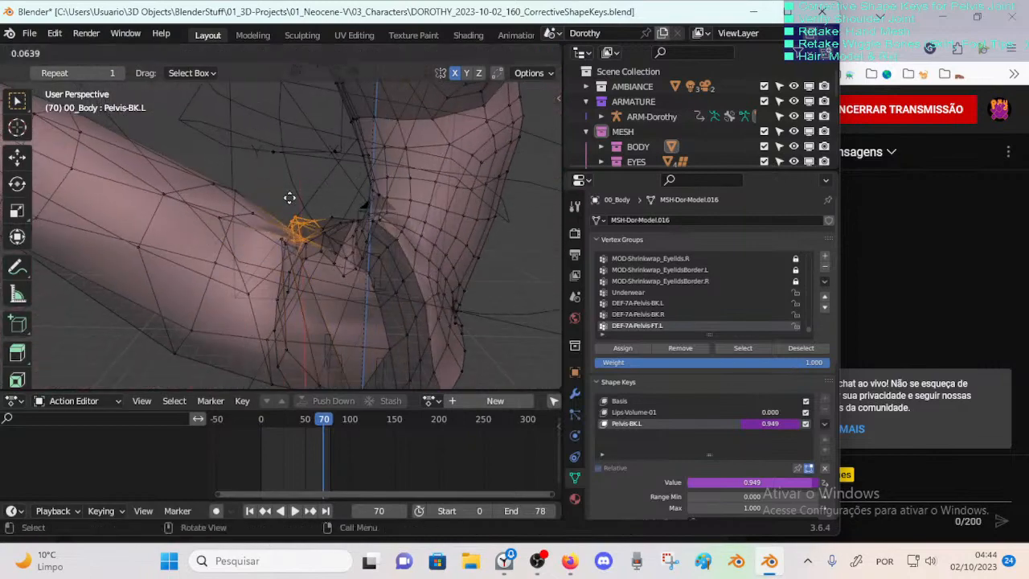
pyautogui.press('c')
pyautogui.moveTo(322, 209)
pyautogui.mouseDown(button='middle')
pyautogui.moveTo(285, 238)
pyautogui.moveTo(280, 266)
pyautogui.moveTo(249, 278)
pyautogui.moveTo(228, 271)
pyautogui.moveTo(292, 282)
pyautogui.moveTo(285, 254)
pyautogui.moveTo(319, 262)
pyautogui.moveTo(260, 321)
pyautogui.moveTo(346, 260)
pyautogui.mouseUp(button='middle')
pyautogui.click(264, 213)
# Step: Spread the vertices down the thigh side of the left hip fold
pyautogui.press('g')
pyautogui.click(246, 278)
pyautogui.press('g')
pyautogui.press('g')
pyautogui.click(269, 281)
pyautogui.press('g')
pyautogui.click(271, 301)
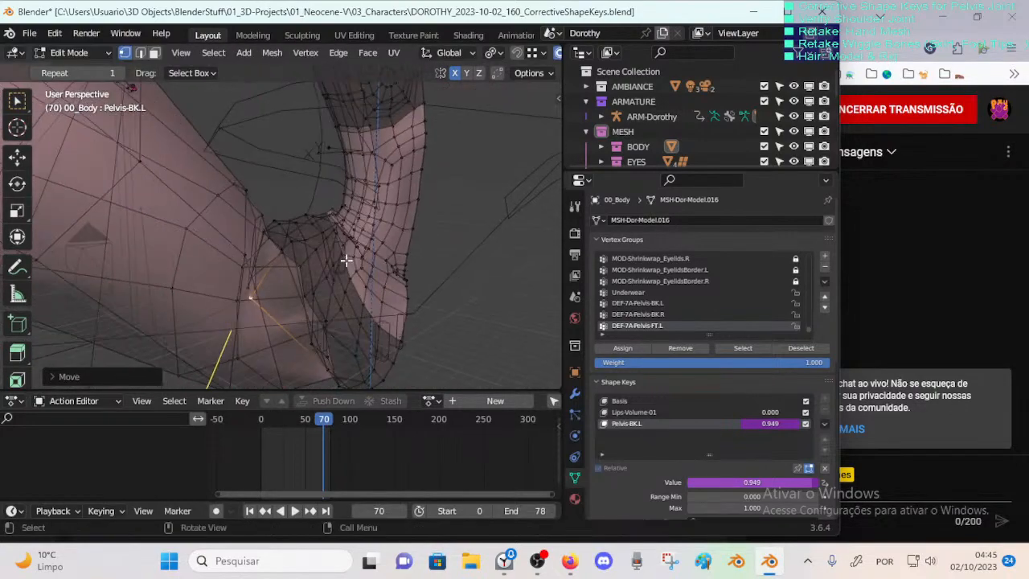
# Step: Reshape the inner wall of the left hip fold by moving its vertices closer to the upper crease
pyautogui.press('g')
pyautogui.scroll(2, 295, 259)
pyautogui.click(246, 230)
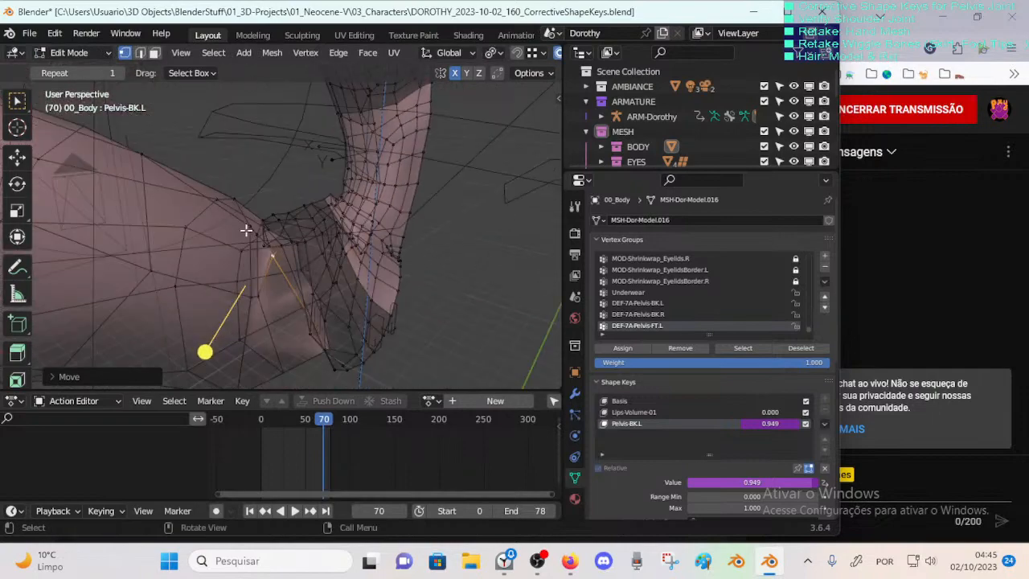
pyautogui.moveTo(246, 230); pyautogui.dragTo(313, 252, button='middle')
pyautogui.press('g')
pyautogui.click(327, 214)
# Step: Even out the vertex spacing along the raised left thigh's edge next to the pelvis
pyautogui.press('g')
pyautogui.click(225, 290)
pyautogui.press('g')
pyautogui.click(274, 246)
pyautogui.press('g')
pyautogui.click(278, 253)
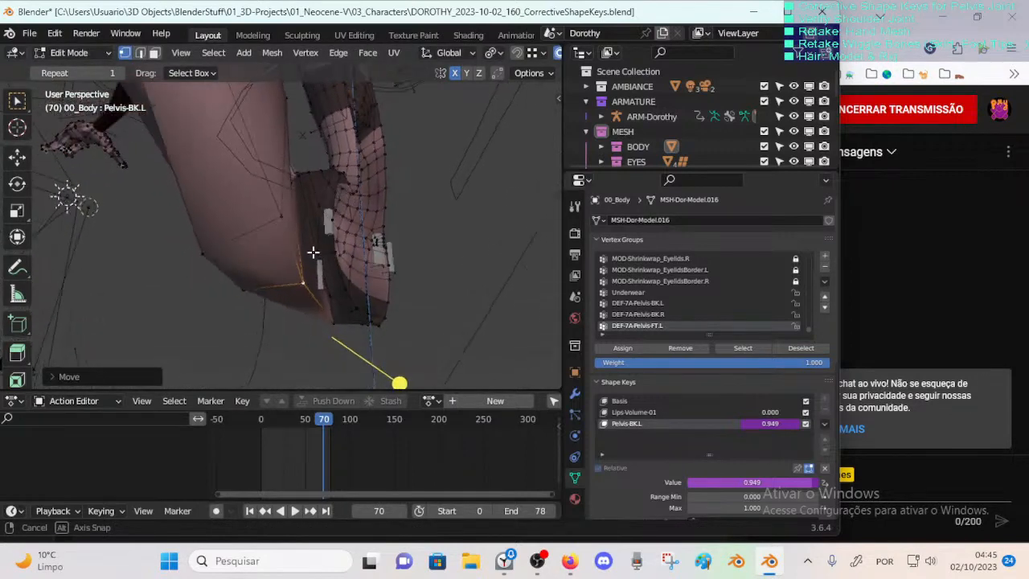
# Step: Move the vertices at the base of the raised left thigh near the crotch to refine the lower contour
pyautogui.moveTo(330, 321)
pyautogui.mouseDown(button='middle')
pyautogui.moveTo(356, 289)
pyautogui.moveTo(332, 271)
pyautogui.moveTo(347, 312)
pyautogui.mouseUp(button='middle')
pyautogui.press('g')
pyautogui.click(337, 262)
pyautogui.press('g')
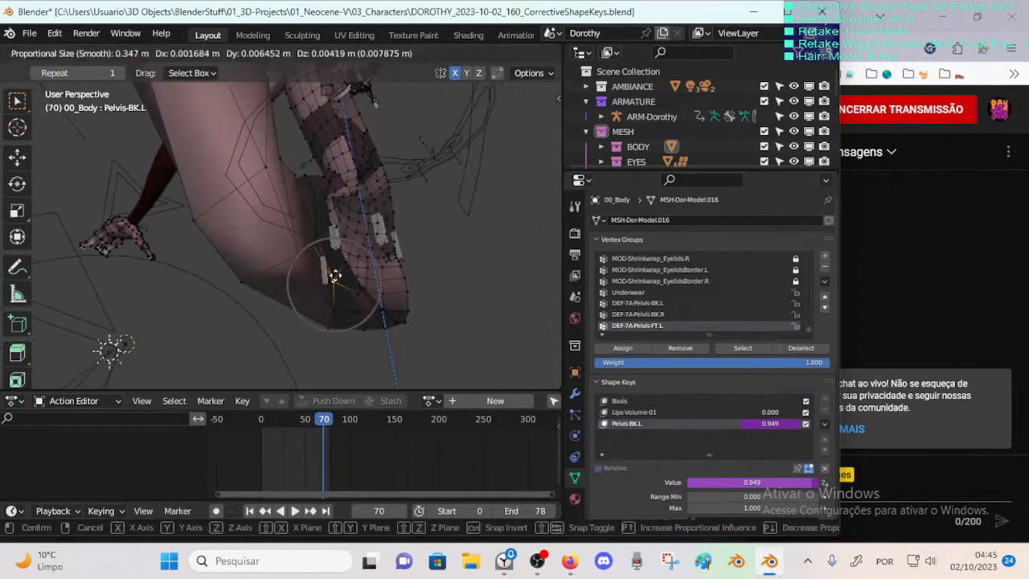
pyautogui.click(358, 289)
pyautogui.press('g')
# Step: Adjust the underside vertices of the raised left thigh and the edge leading up to the hip crease
pyautogui.moveTo(319, 291); pyautogui.dragTo(297, 285, button='middle')
pyautogui.click(297, 294)
pyautogui.press('g')
pyautogui.click(283, 295)
pyautogui.click(259, 300)
pyautogui.press('g')
pyautogui.click(253, 285)
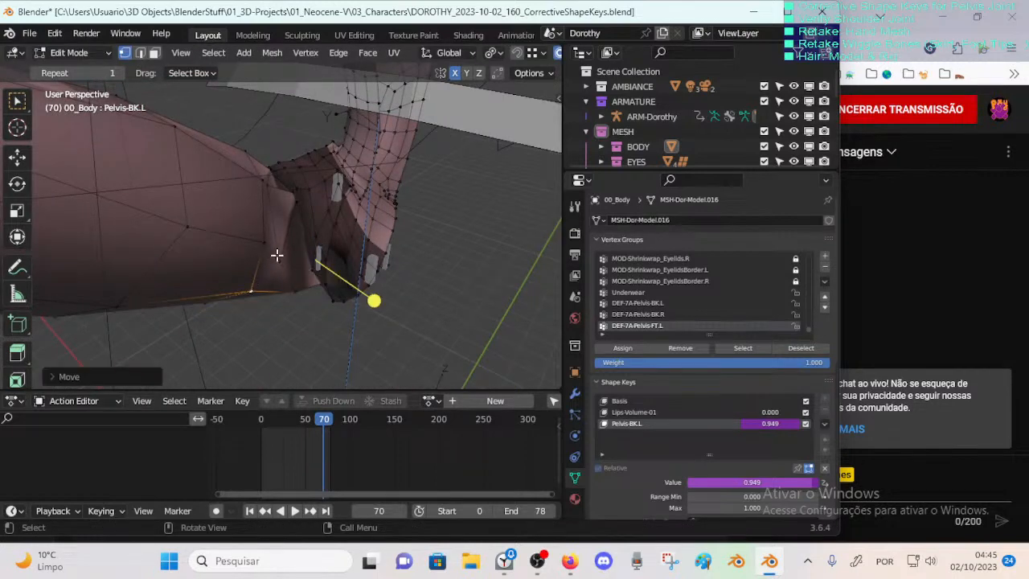
pyautogui.press('g')
pyautogui.click(265, 241)
# Step: Move the inner thigh vertices beside the left hip crease to smooth the transition into the pelvis
pyautogui.moveTo(246, 235); pyautogui.dragTo(233, 284, button='middle')
pyautogui.click(233, 285)
pyautogui.press('g')
pyautogui.click(207, 225)
pyautogui.moveTo(207, 225); pyautogui.dragTo(249, 266, button='middle')
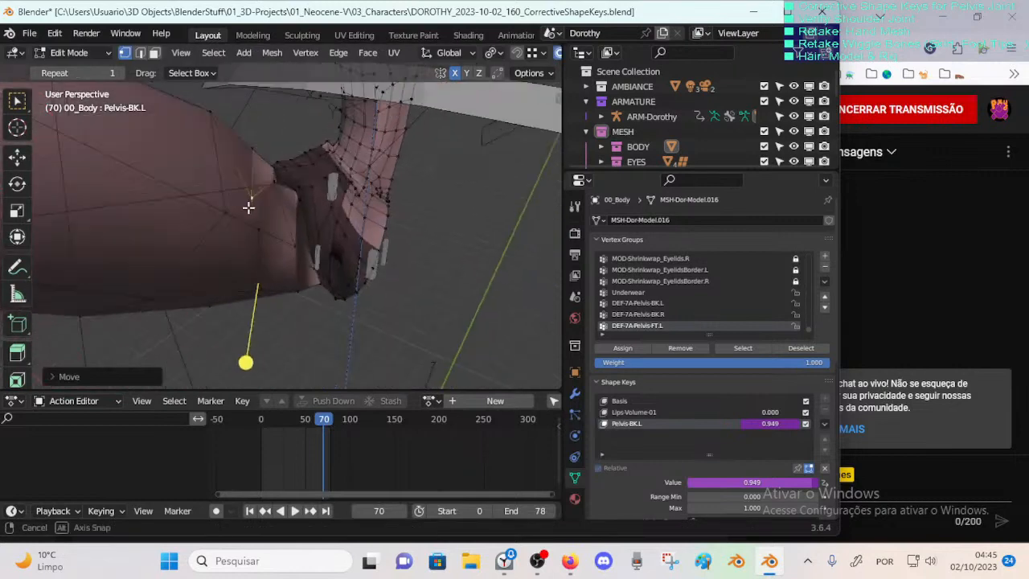
pyautogui.click(249, 265)
pyautogui.press('g')
pyautogui.click(292, 225)
# Step: Slide and move the side vertices of the raised left thigh to even out its surface near the hip crease
pyautogui.moveTo(292, 225); pyautogui.dragTo(271, 211, button='middle')
pyautogui.click(231, 185)
pyautogui.press('g')
pyautogui.press('g')
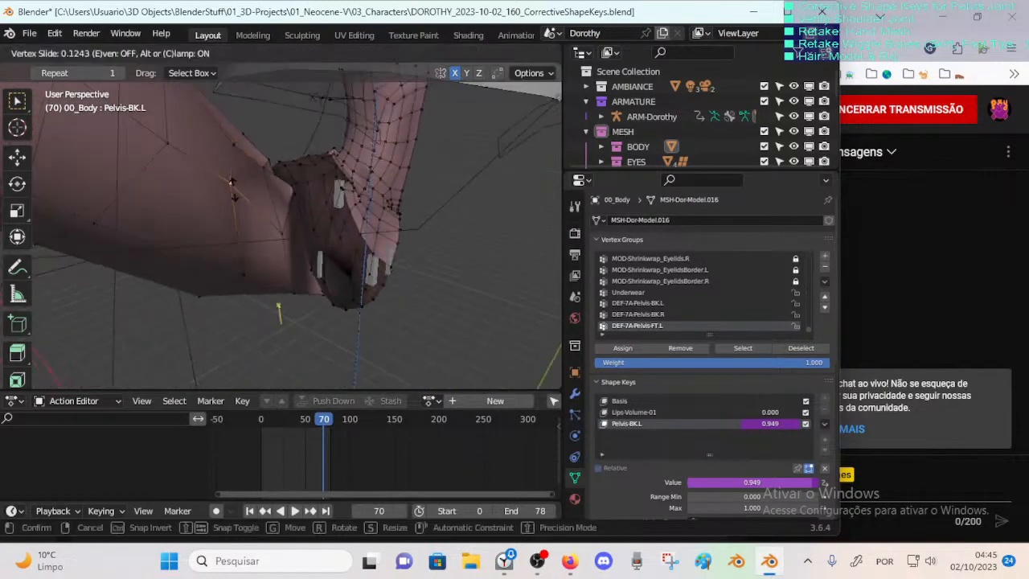
pyautogui.click(232, 199)
pyautogui.press('g')
pyautogui.click(256, 215)
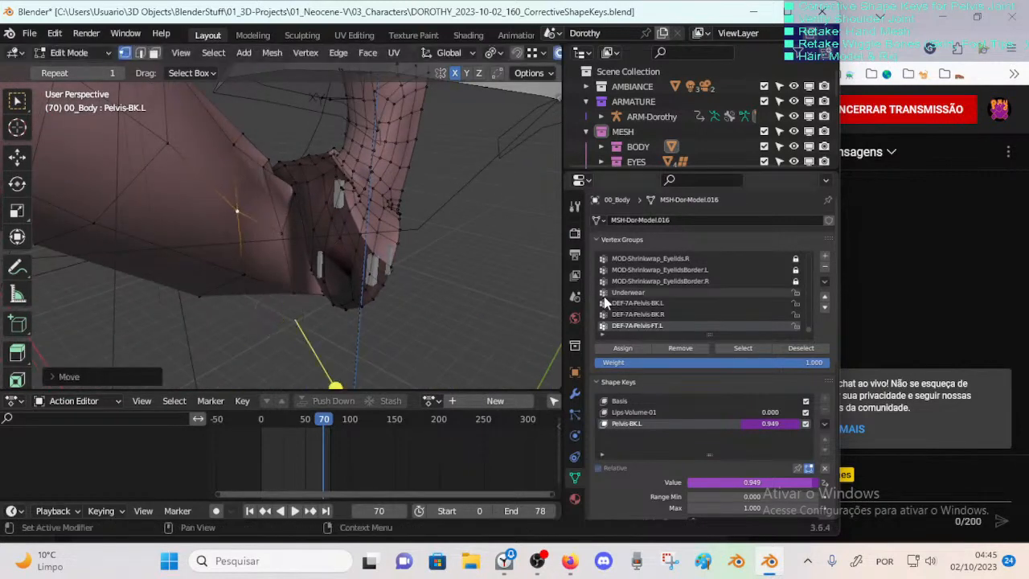
pyautogui.moveTo(401, 339); pyautogui.dragTo(173, 206, button='middle')
pyautogui.press('g')
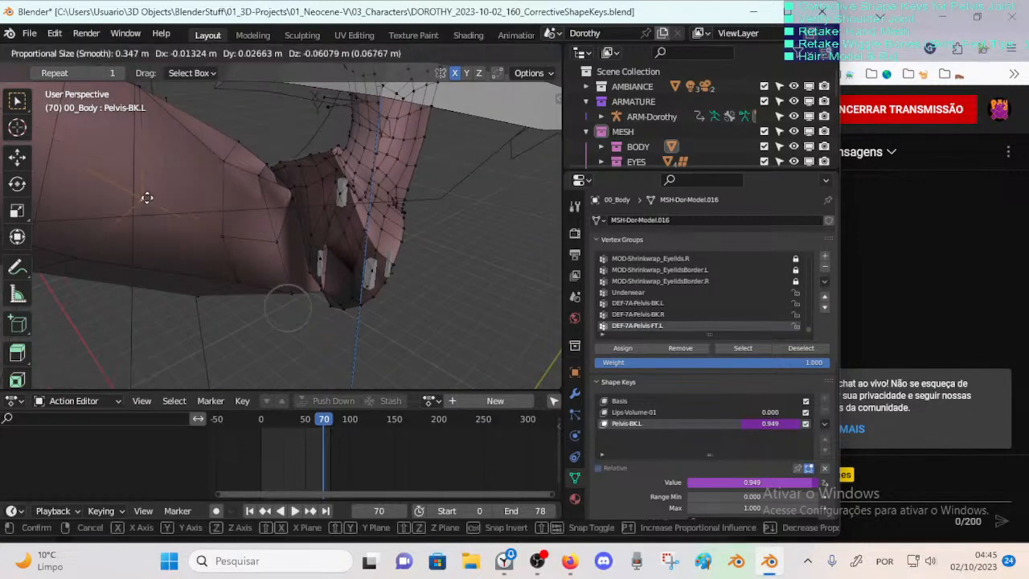
pyautogui.click(145, 195)
pyautogui.moveTo(239, 228); pyautogui.dragTo(436, 262, button='middle')
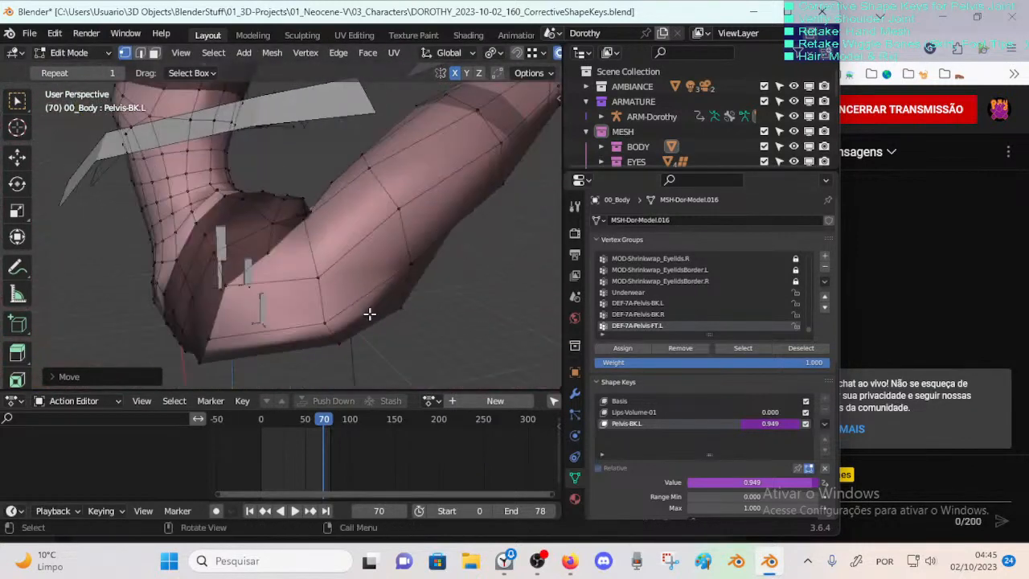
# Step: Move the vertices around the upper end of the left hip crease to refine the fold's top edge
pyautogui.press('Tab')
pyautogui.moveTo(291, 278); pyautogui.dragTo(287, 177, button='middle')
pyautogui.press('Tab')
pyautogui.press('g')
pyautogui.click(302, 206)
pyautogui.press('g')
pyautogui.click(298, 202)
pyautogui.press('g')
pyautogui.click(308, 201)
pyautogui.press('g')
pyautogui.click(264, 216)
pyautogui.press('g')
pyautogui.click(295, 174)
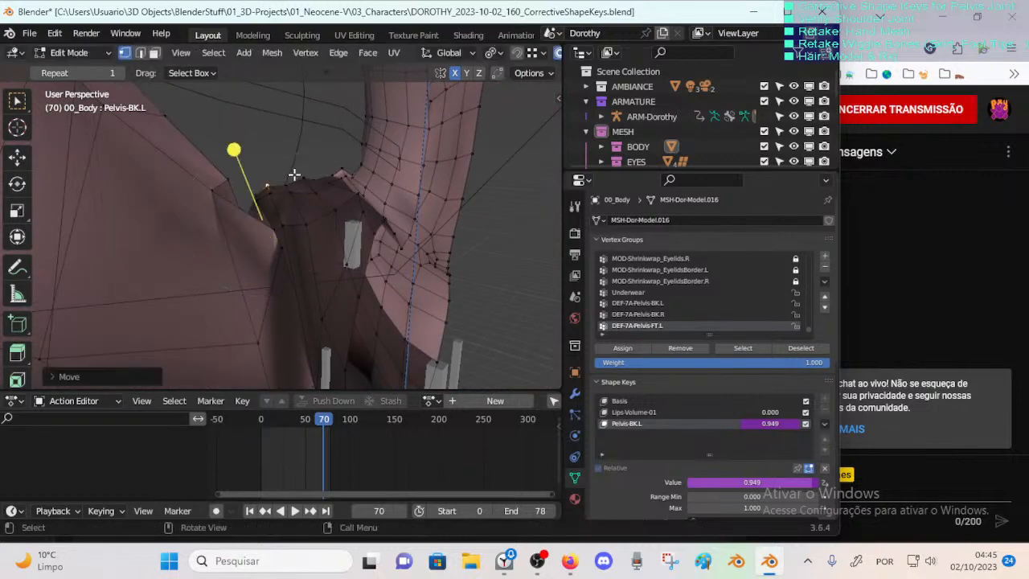
# Step: Adjust the pelvis-side corner vertices at the top of the left hip crease to soften the fold's edge
pyautogui.click(324, 147)
pyautogui.moveTo(324, 148); pyautogui.dragTo(210, 176, button='middle')
pyautogui.click(330, 168)
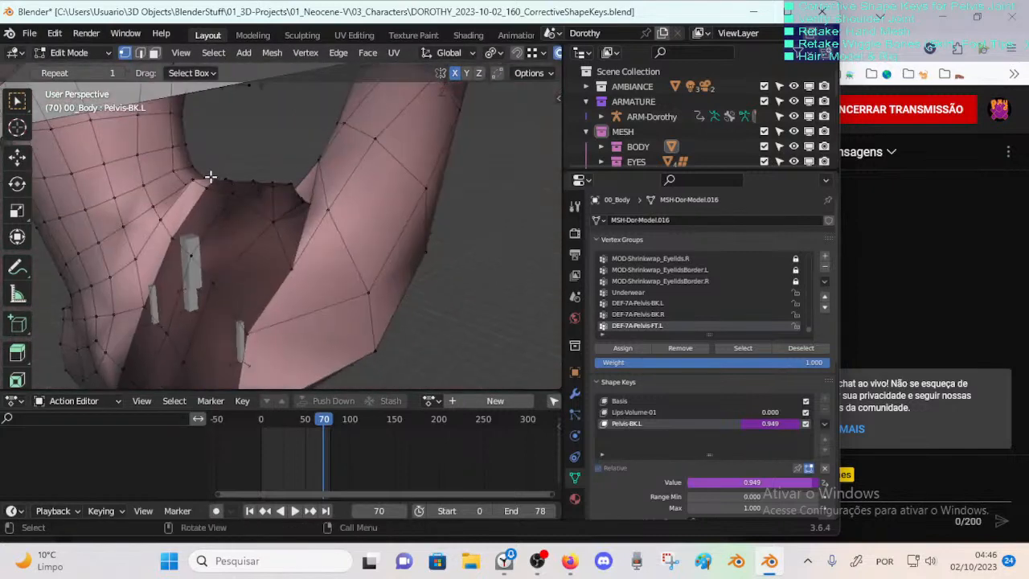
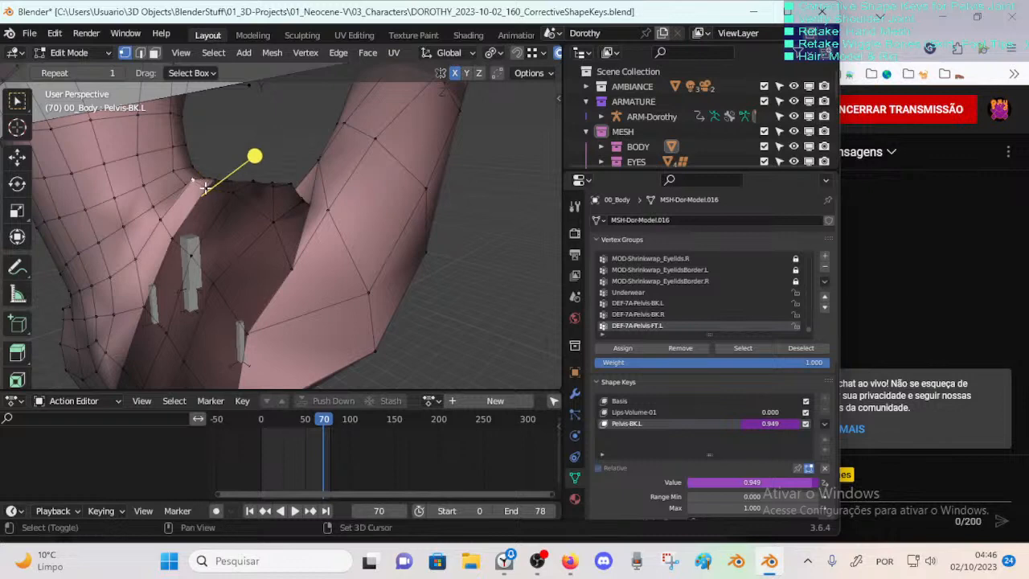
pyautogui.press('g')
pyautogui.click(216, 193)
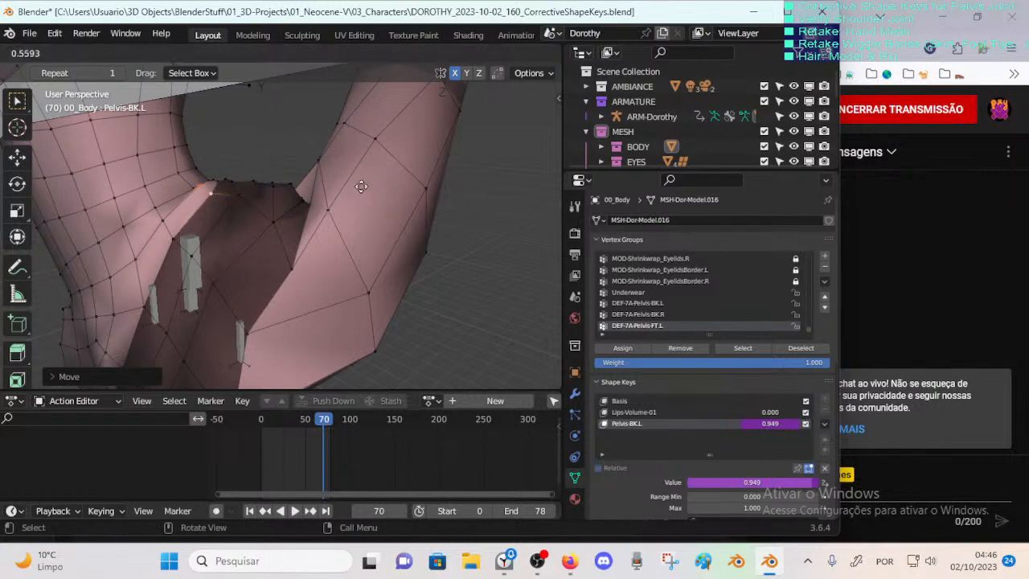
pyautogui.hotkey('shift', 'v')
pyautogui.click(248, 205)
# Step: Slide the vertices inside the hip fold and along its pelvis-side rim using Vertex Slide
pyautogui.click(272, 222)
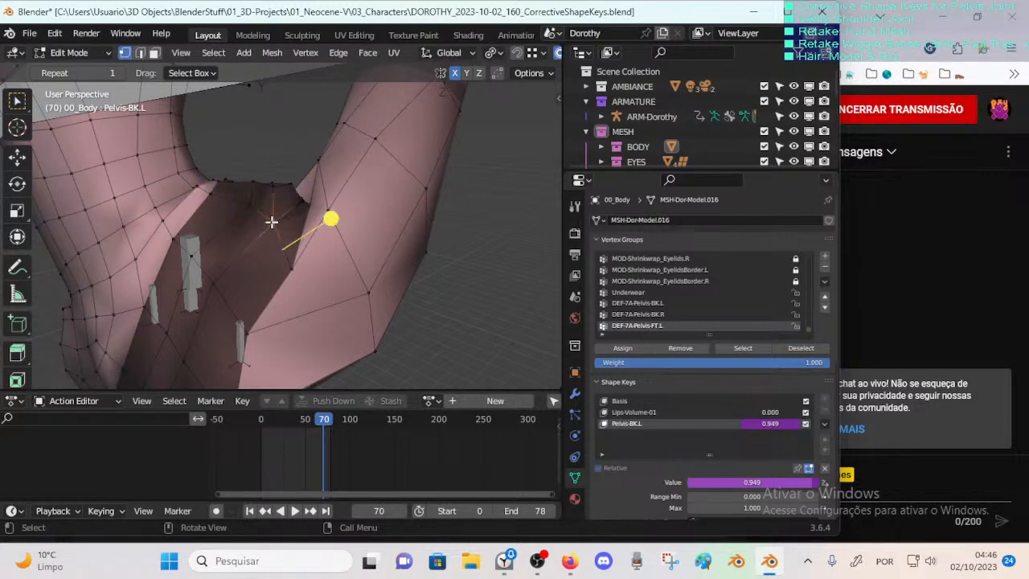
pyautogui.hotkey('shift', 'v')
pyautogui.click(276, 227)
pyautogui.click(249, 201)
pyautogui.hotkey('shift', 'v')
pyautogui.click(256, 211)
pyautogui.click(213, 194)
pyautogui.hotkey('shift', 'v')
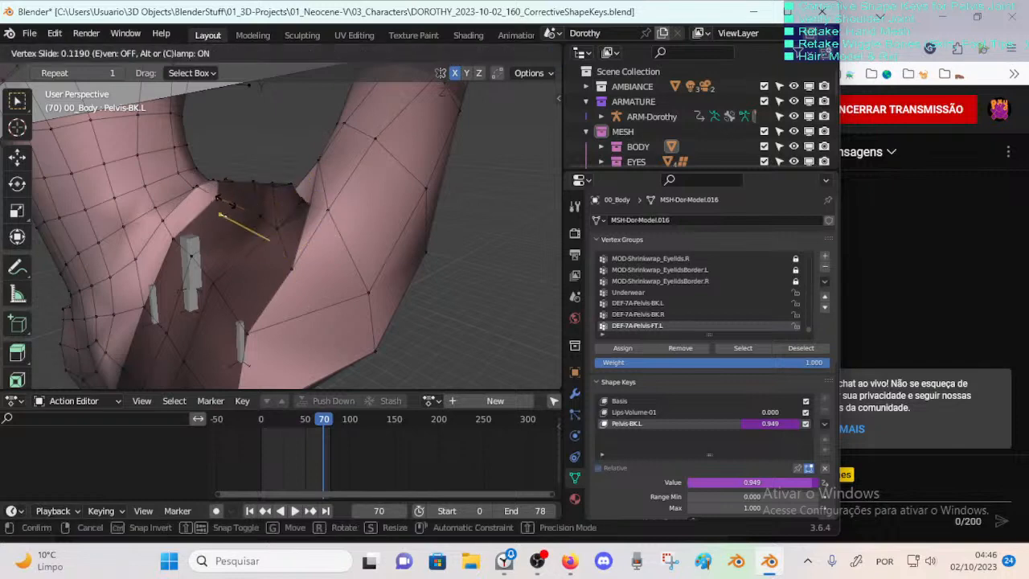
pyautogui.click(228, 205)
pyautogui.click(199, 190)
pyautogui.hotkey('shift', 'v')
pyautogui.click(208, 195)
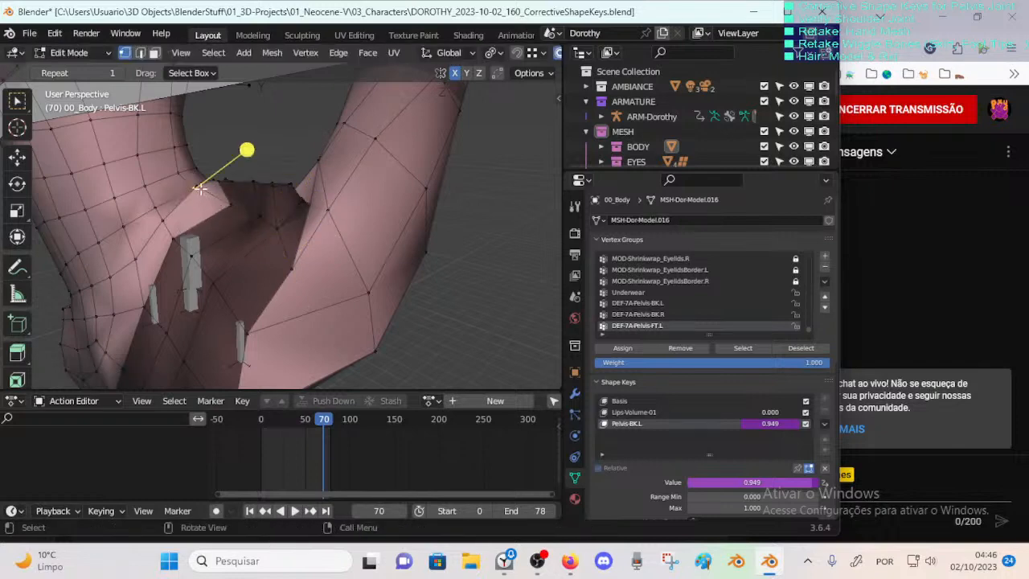
pyautogui.hotkey('shift', 'v')
pyautogui.click(201, 208)
pyautogui.moveTo(174, 238); pyautogui.dragTo(189, 247, button='middle')
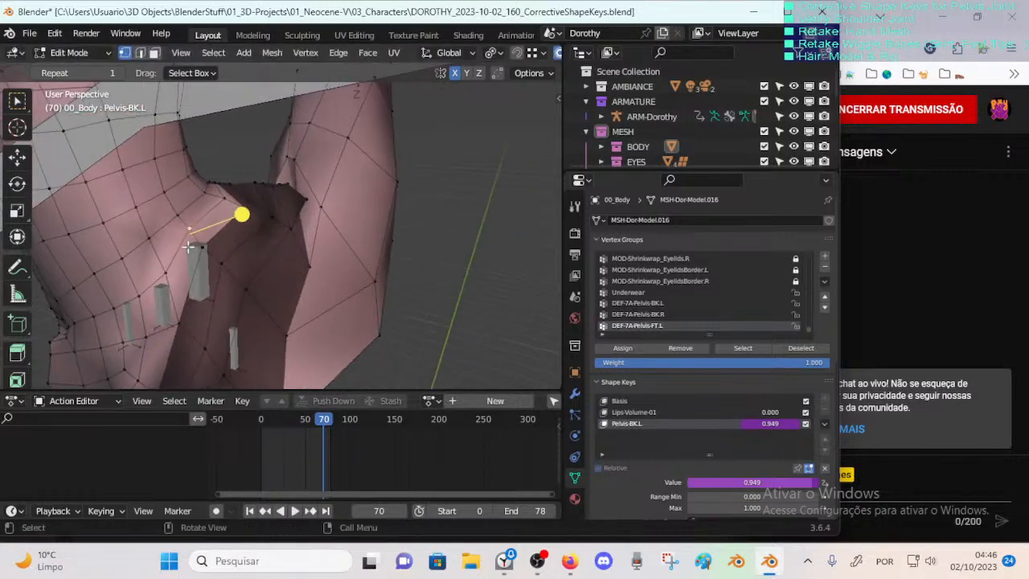
# Step: Adjust the group of vertices at the upper inside of the hip fold where the thigh meets the pelvis
pyautogui.click(320, 175)
pyautogui.moveTo(319, 201); pyautogui.dragTo(267, 234, button='middle')
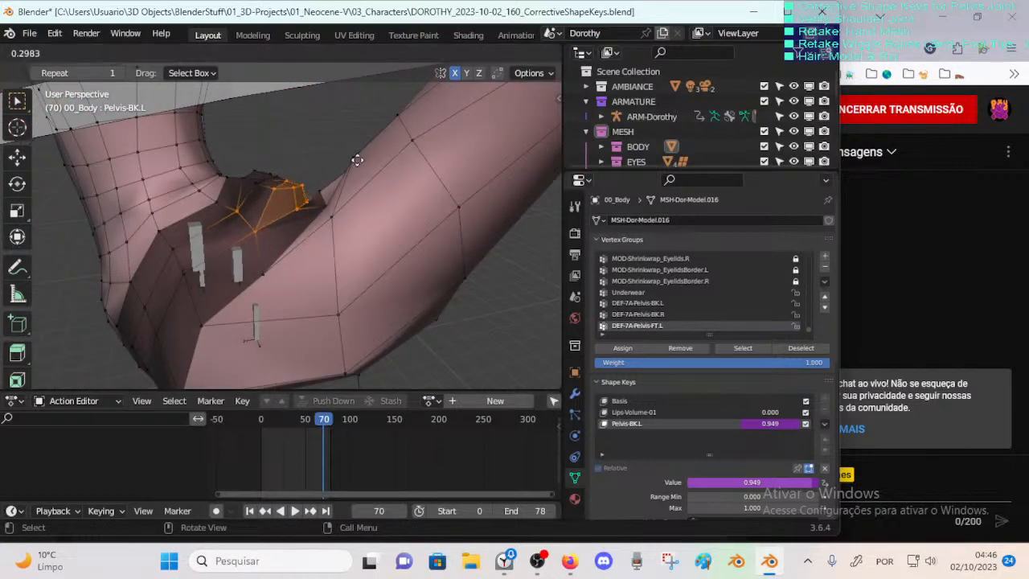
pyautogui.click(357, 169)
pyautogui.moveTo(356, 188); pyautogui.dragTo(364, 199, button='middle')
# Step: Reposition the vertices on the raised left thigh's inner edge beside the hip fold
pyautogui.click(291, 262)
pyautogui.press('g')
pyautogui.press('g')
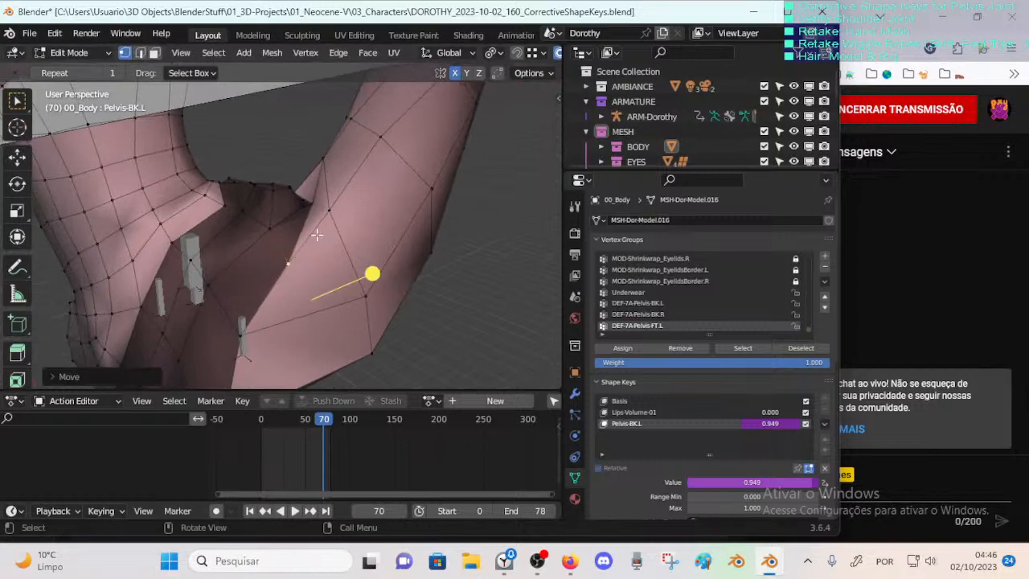
pyautogui.press('g')
pyautogui.click(338, 212)
pyautogui.press('g')
pyautogui.click(349, 226)
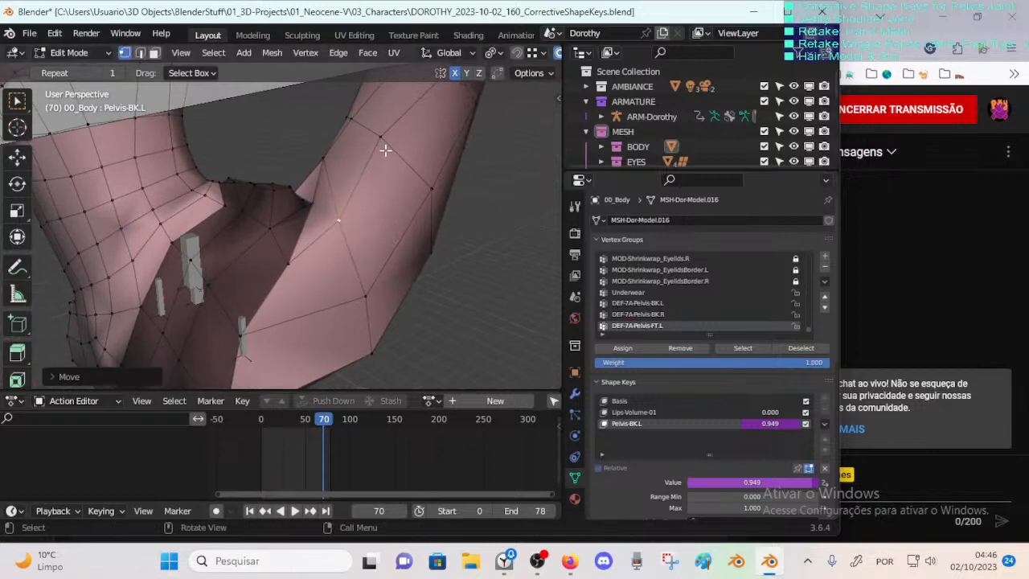
# Step: Move two vertices farther up the raised left thigh outward and save the file
pyautogui.click(387, 150)
pyautogui.press('g')
pyautogui.click(409, 156)
pyautogui.click(352, 121)
pyautogui.press('g')
pyautogui.click(369, 125)
pyautogui.moveTo(369, 129); pyautogui.dragTo(301, 182, button='middle')
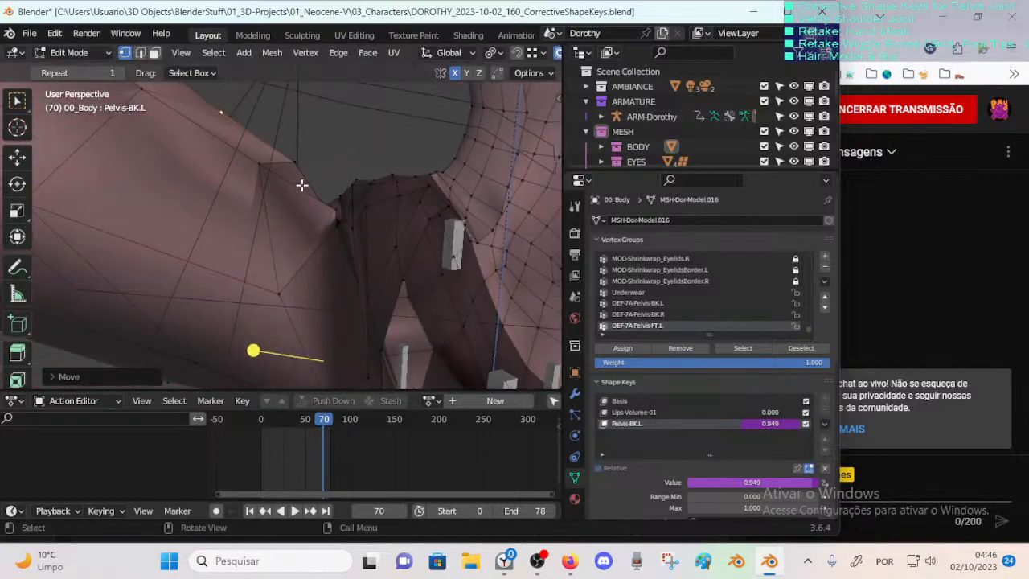
pyautogui.hotkey('ctrl', 's')
# Step: Move the vertices along the raised left thigh's upper contour just before the hip crease
pyautogui.moveTo(269, 223); pyautogui.dragTo(228, 177, button='middle')
pyautogui.click(229, 176)
pyautogui.press('g')
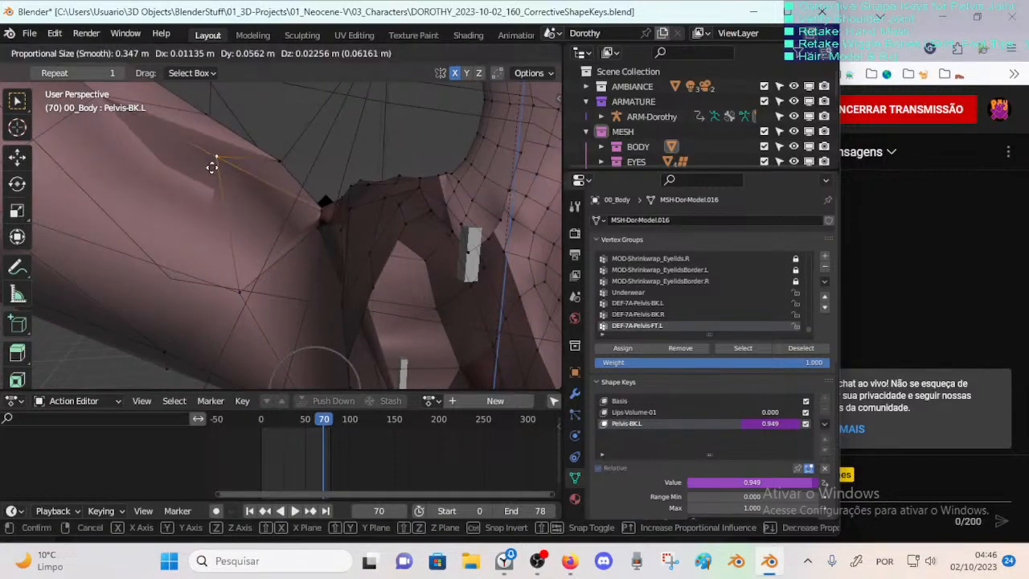
pyautogui.click(223, 226)
pyautogui.moveTo(223, 226); pyautogui.dragTo(266, 217, button='middle')
pyautogui.press('g')
pyautogui.click(281, 212)
pyautogui.moveTo(232, 152); pyautogui.dragTo(248, 185, button='middle')
pyautogui.press('g')
pyautogui.click(243, 188)
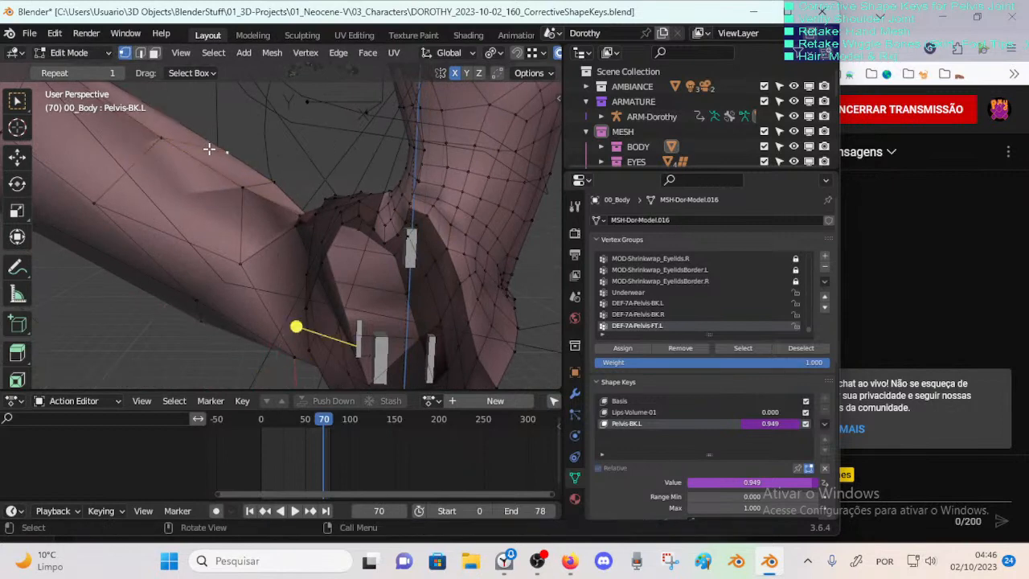
# Step: Move the mid-side vertices of the raised left thigh down toward its underside to space them evenly
pyautogui.moveTo(201, 152); pyautogui.dragTo(164, 270, button='middle')
pyautogui.press('g')
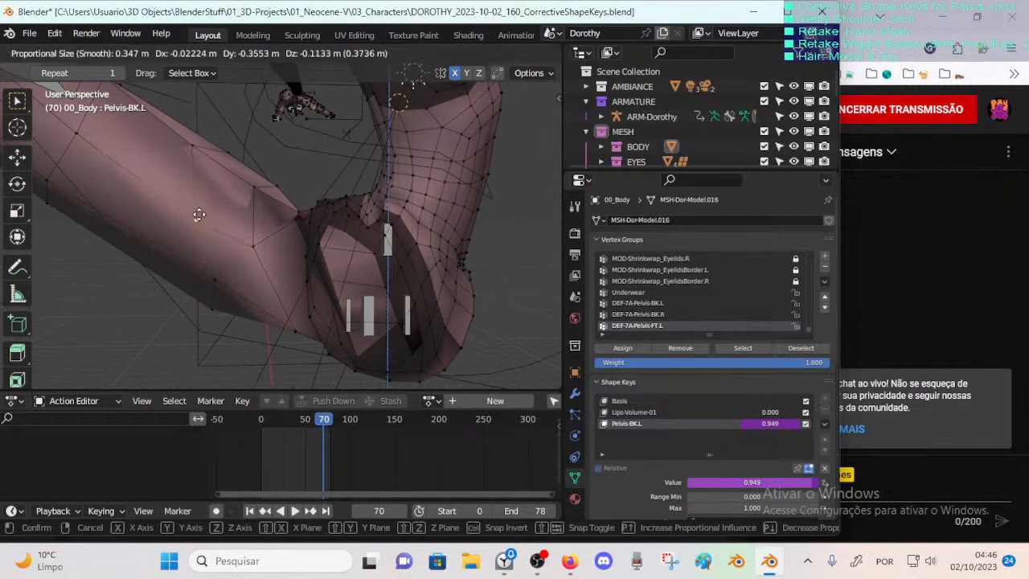
pyautogui.click(190, 207)
pyautogui.press('g')
pyautogui.click(187, 271)
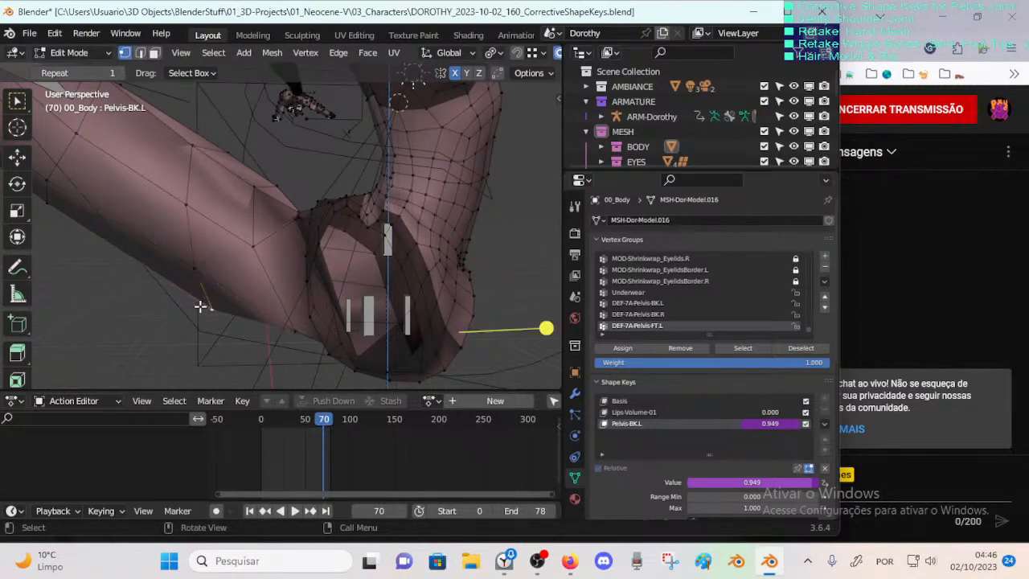
# Step: Examine the left hip deformation on the whole body in Object Mode, including the pose at frame 60
pyautogui.moveTo(267, 329); pyautogui.dragTo(368, 335, button='middle')
pyautogui.press('Tab')
pyautogui.scroll(-5, 220, 278)
pyautogui.moveTo(220, 279); pyautogui.dragTo(384, 279, button='middle')
pyautogui.scroll(-4, 378, 280)
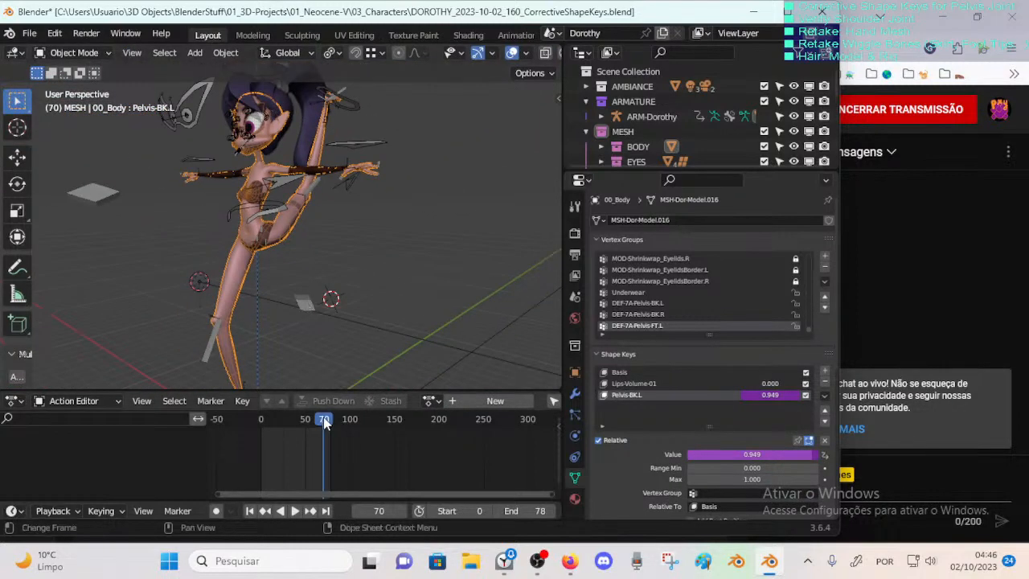
pyautogui.moveTo(326, 424)
pyautogui.mouseDown()
pyautogui.moveTo(285, 422)
pyautogui.moveTo(319, 432)
pyautogui.moveTo(302, 427)
pyautogui.moveTo(315, 420)
pyautogui.mouseUp()
pyautogui.moveTo(358, 240); pyautogui.dragTo(305, 277, button='middle')
pyautogui.scroll(3, 284, 266)
pyautogui.scroll(3, 282, 287)
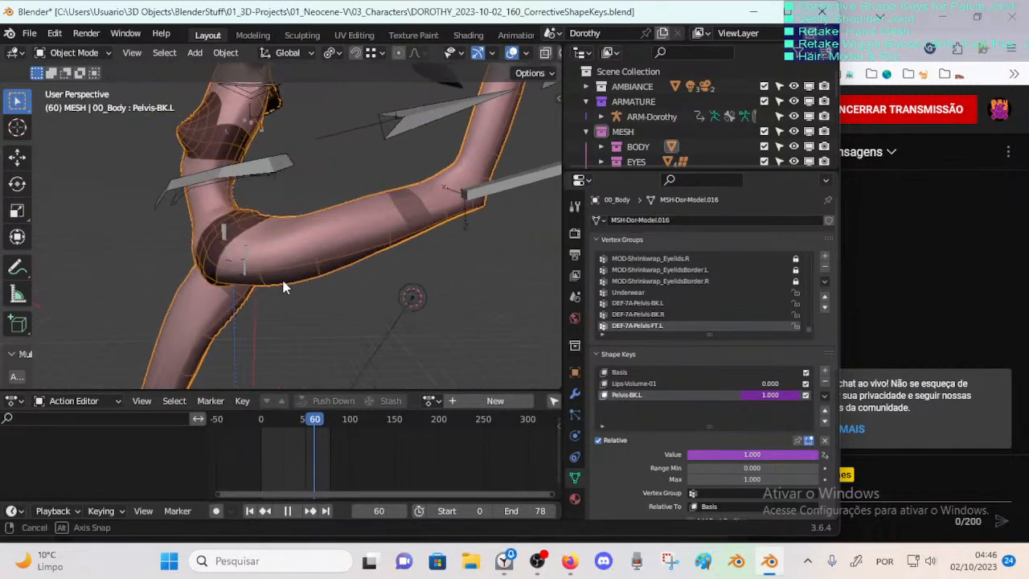
# Step: Go to frame 79 and, in Edit Mode, reposition the thigh vertices beside the top of the left hip crease
pyautogui.moveTo(314, 420)
pyautogui.mouseDown()
pyautogui.moveTo(328, 418)
pyautogui.moveTo(260, 426)
pyautogui.moveTo(331, 424)
pyautogui.mouseUp()
pyautogui.moveTo(274, 305); pyautogui.dragTo(292, 198, button='middle')
pyautogui.press('Tab')
pyautogui.scroll(2, 288, 287)
pyautogui.scroll(2, 274, 269)
pyautogui.click(258, 258)
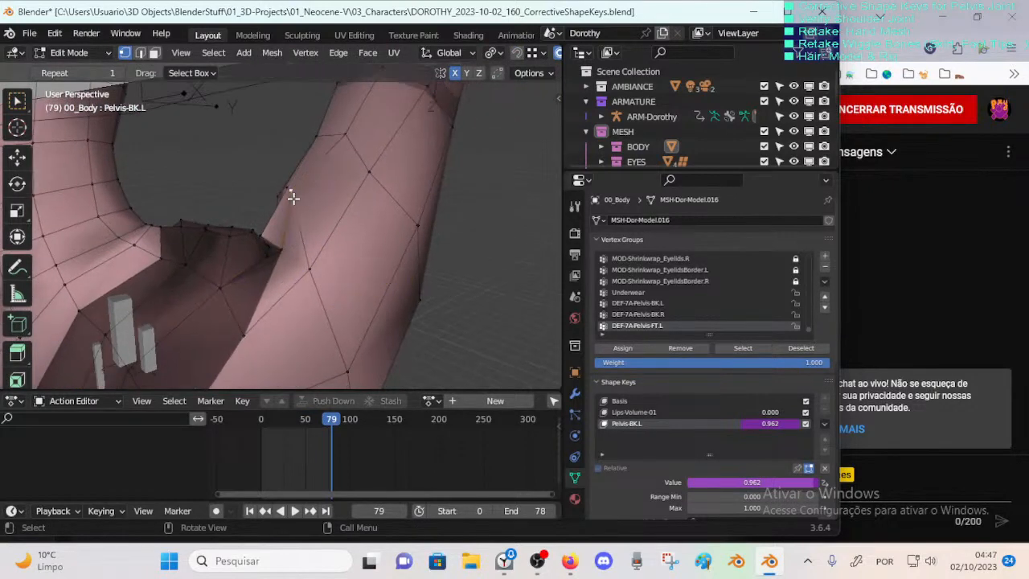
pyautogui.press('g')
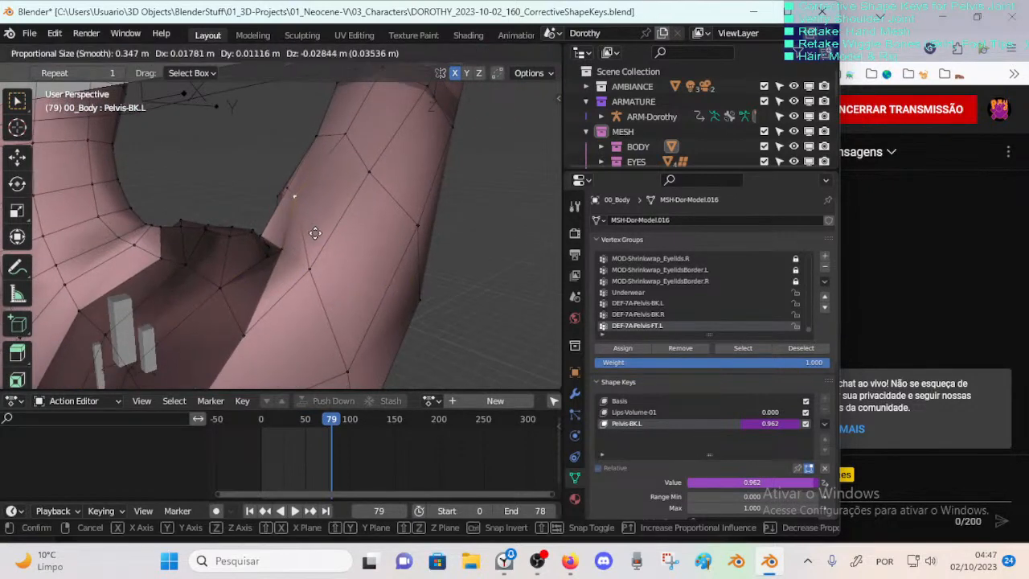
pyautogui.click(325, 252)
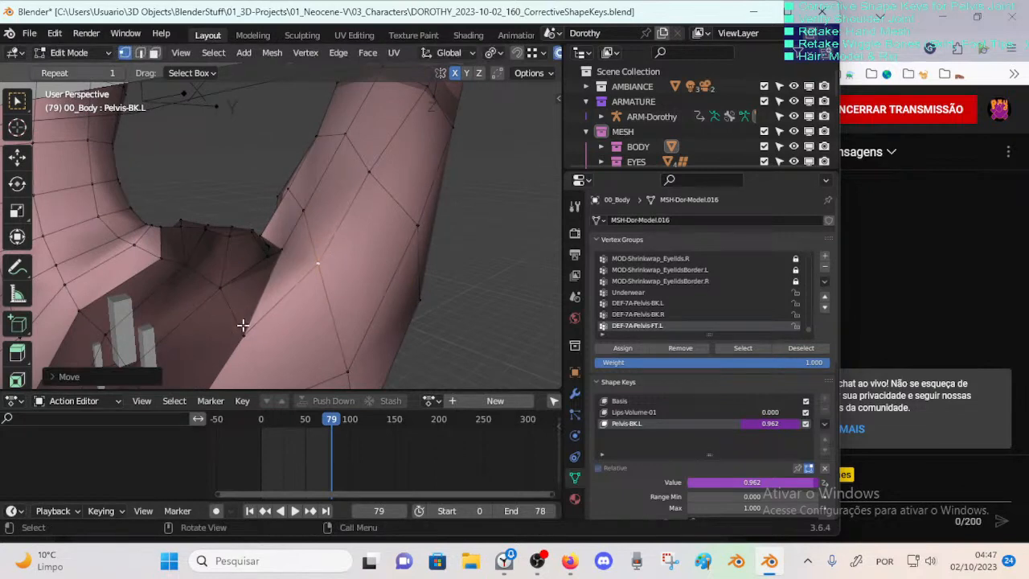
# Step: Pull the thigh-side rim vertices of the left hip fold toward the thigh to open up the crease
pyautogui.click(243, 326)
pyautogui.press('g')
pyautogui.click(286, 304)
pyautogui.click(287, 251)
pyautogui.press('g')
pyautogui.click(295, 237)
pyautogui.click(304, 207)
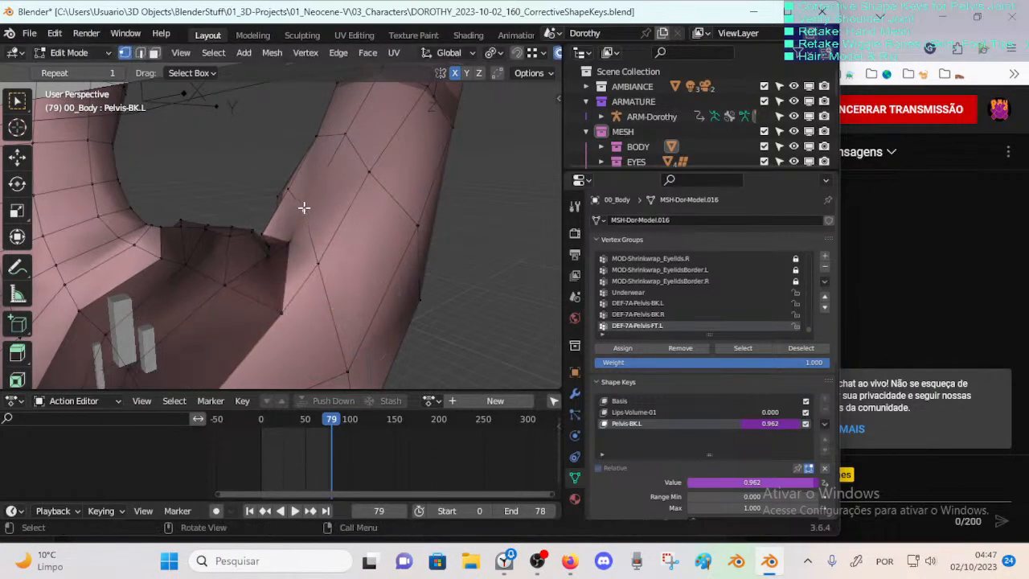
# Step: Move the vertices on the opposite face of the raised left thigh to smooth its surface beside the hip crease
pyautogui.moveTo(265, 218); pyautogui.dragTo(359, 241, button='middle')
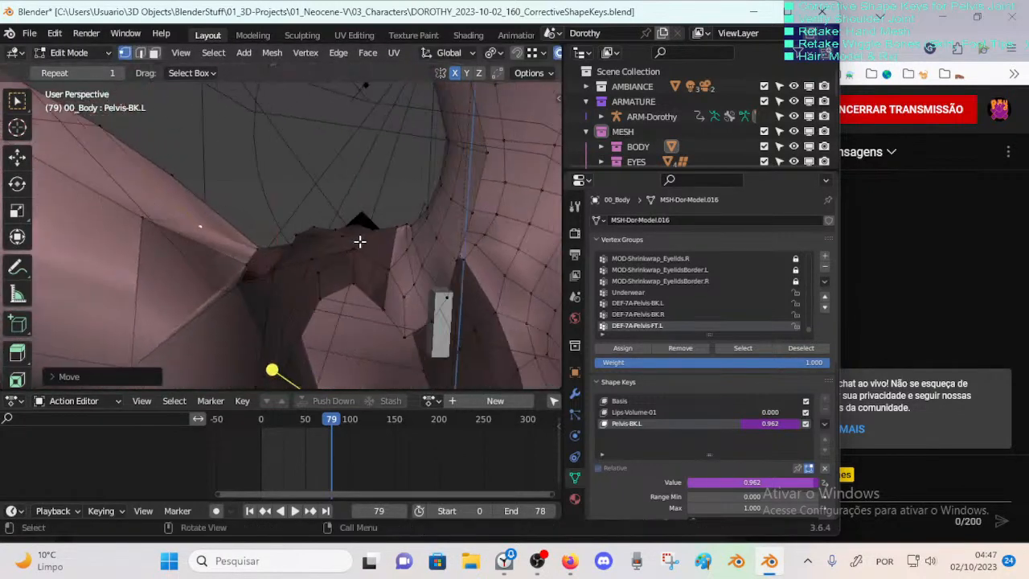
pyautogui.press('g')
pyautogui.click(161, 270)
pyautogui.moveTo(161, 269)
pyautogui.mouseDown(button='middle')
pyautogui.moveTo(175, 287)
pyautogui.moveTo(167, 279)
pyautogui.mouseUp(button='middle')
pyautogui.press('g')
pyautogui.click(180, 287)
pyautogui.press('g')
pyautogui.click(147, 234)
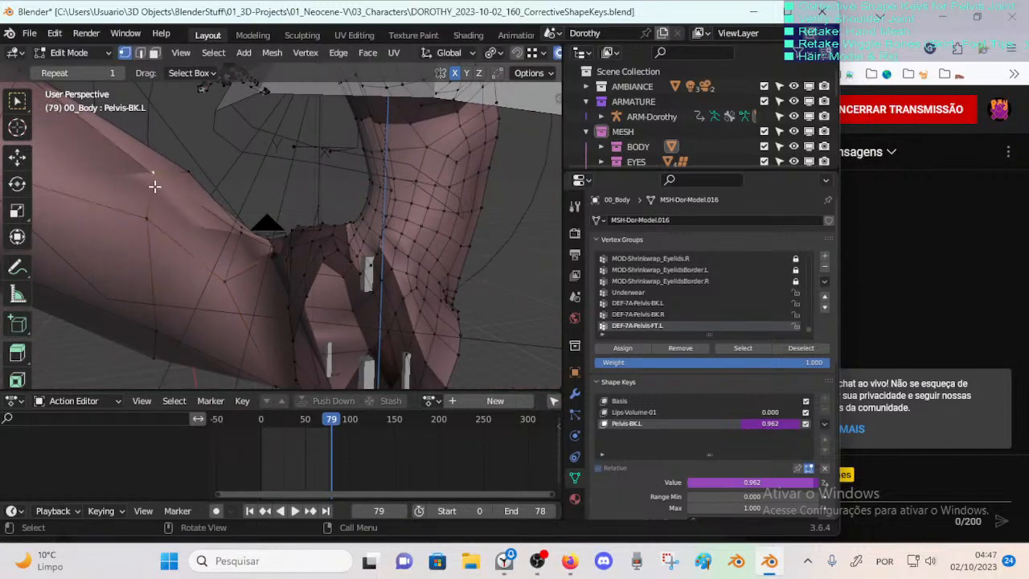
# Step: Lower the side vertices of the raised left thigh to even out the spacing between its upper contour and underside
pyautogui.moveTo(155, 173); pyautogui.dragTo(193, 218, button='middle')
pyautogui.press('g')
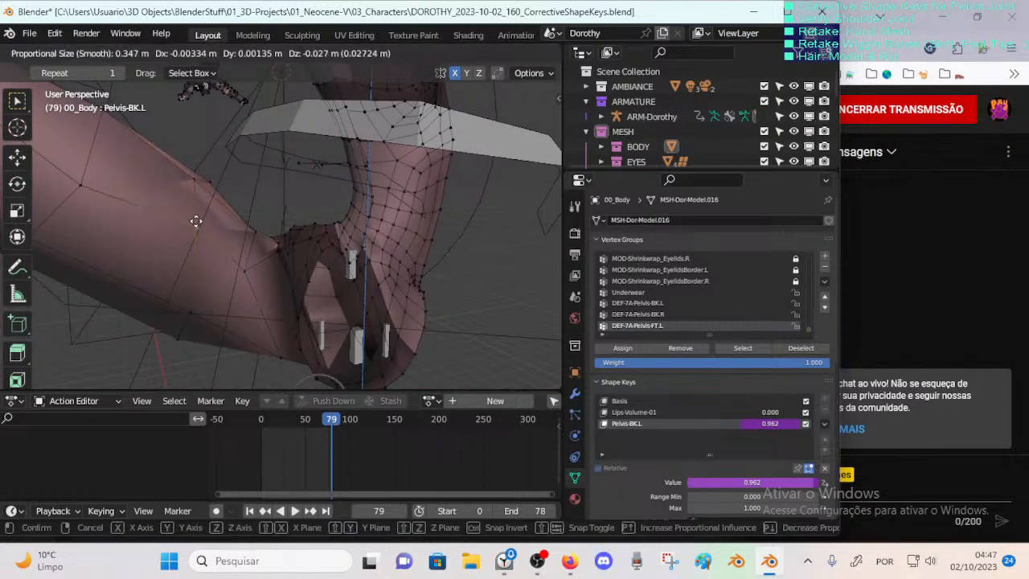
pyautogui.click(194, 229)
pyautogui.press('g')
pyautogui.click(195, 251)
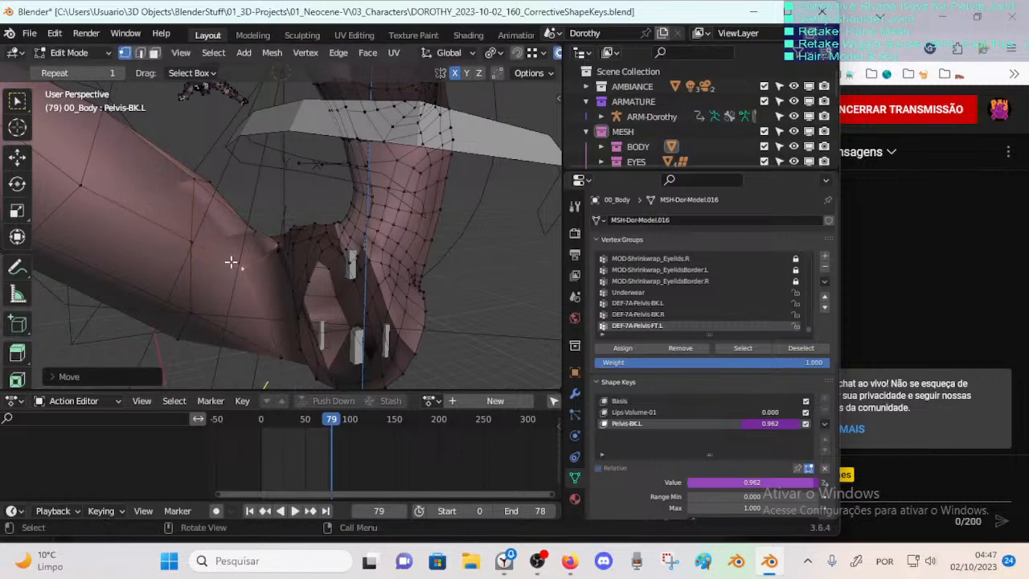
# Step: Nudge the vertex on the lower side of the raised left thigh near the crotch to round the surface
pyautogui.moveTo(231, 263); pyautogui.dragTo(244, 240, button='middle')
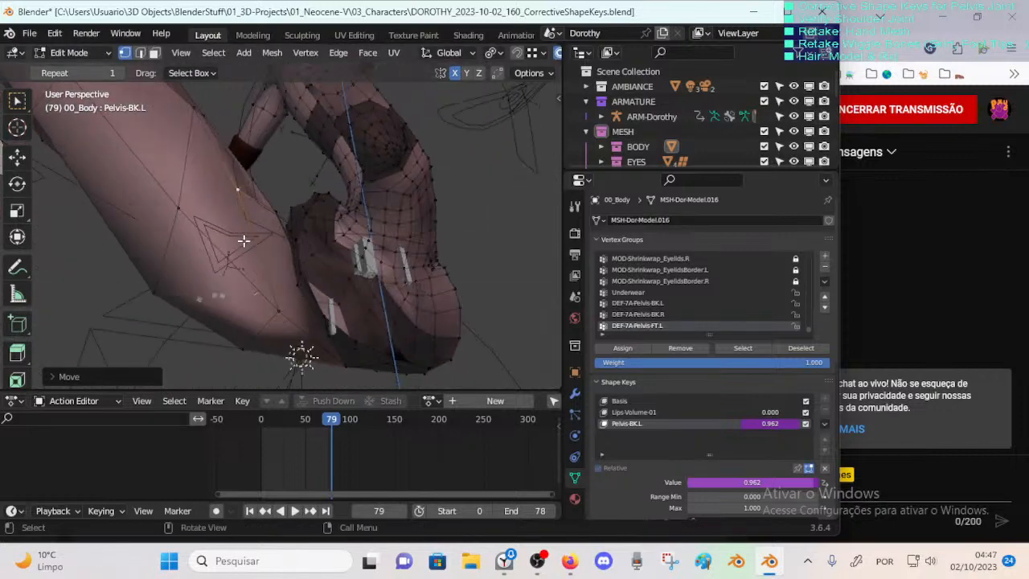
pyautogui.click(274, 299)
pyautogui.press('g')
pyautogui.click(271, 292)
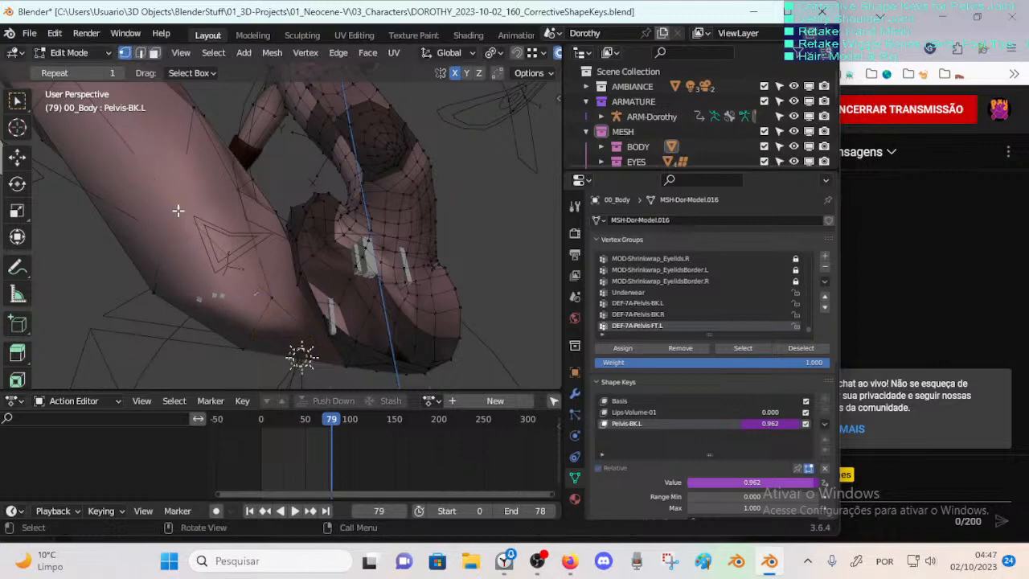
pyautogui.moveTo(178, 211); pyautogui.dragTo(247, 306, button='middle')
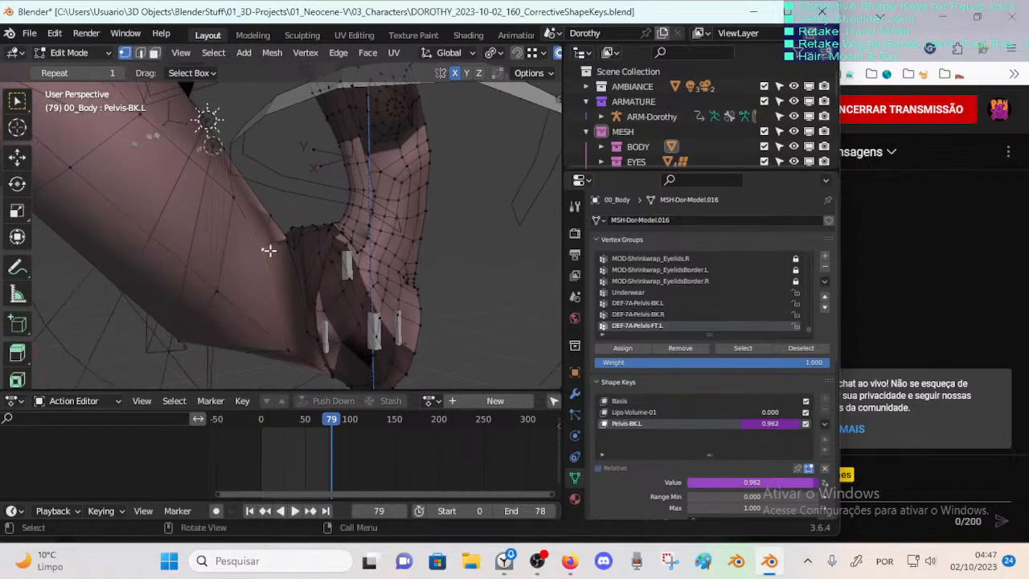
# Step: Reposition the thigh-side vertices of the left hip crease and the upper contour vertex beside them to reshape the fold's corner
pyautogui.moveTo(268, 250); pyautogui.dragTo(229, 224, button='middle')
pyautogui.moveTo(225, 235); pyautogui.dragTo(222, 242)
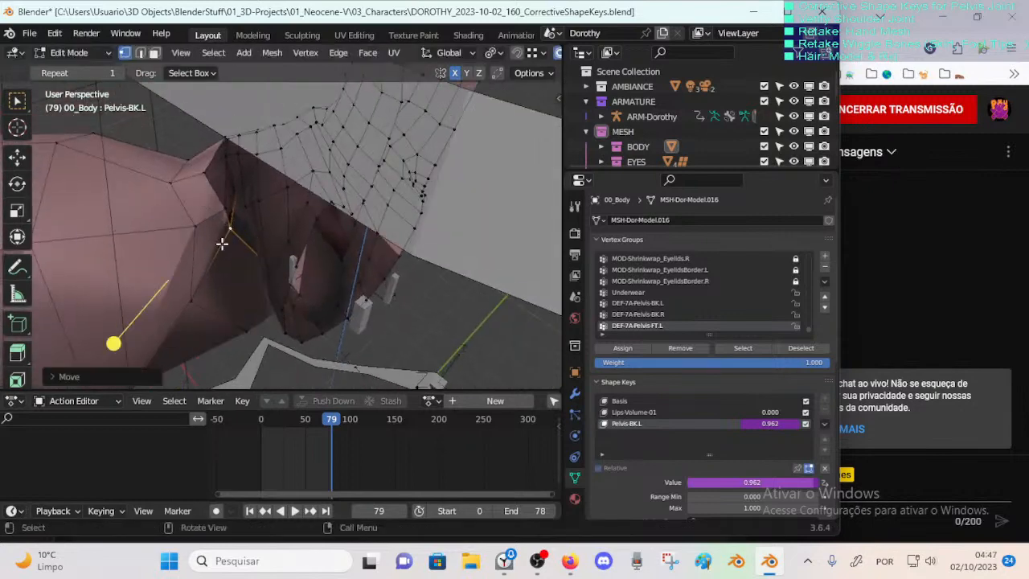
pyautogui.moveTo(196, 230); pyautogui.dragTo(246, 254, button='middle')
pyautogui.press('g')
pyautogui.click(230, 204)
pyautogui.click(224, 196)
pyautogui.press('g')
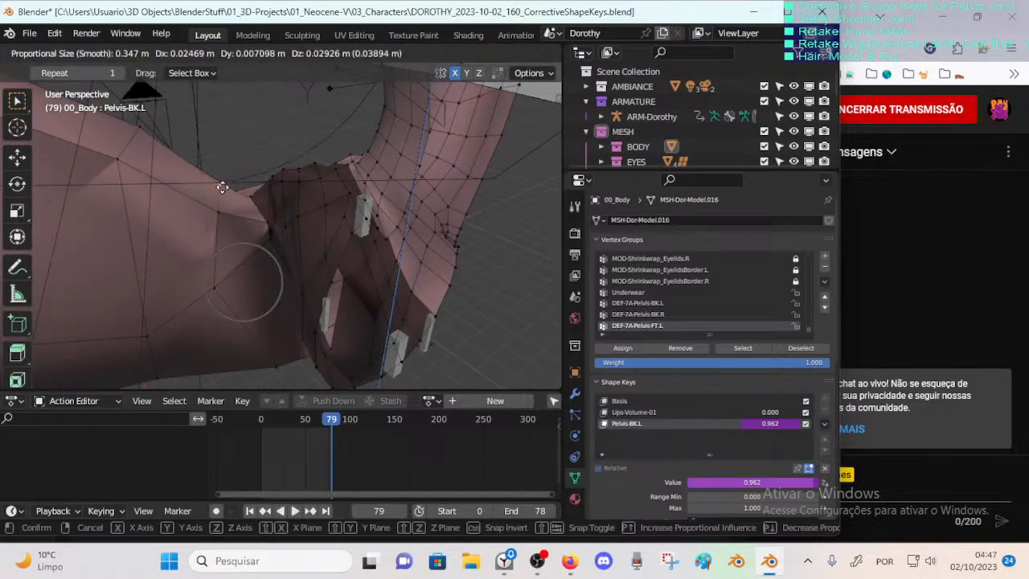
pyautogui.click(224, 187)
pyautogui.press('g')
pyautogui.click(253, 222)
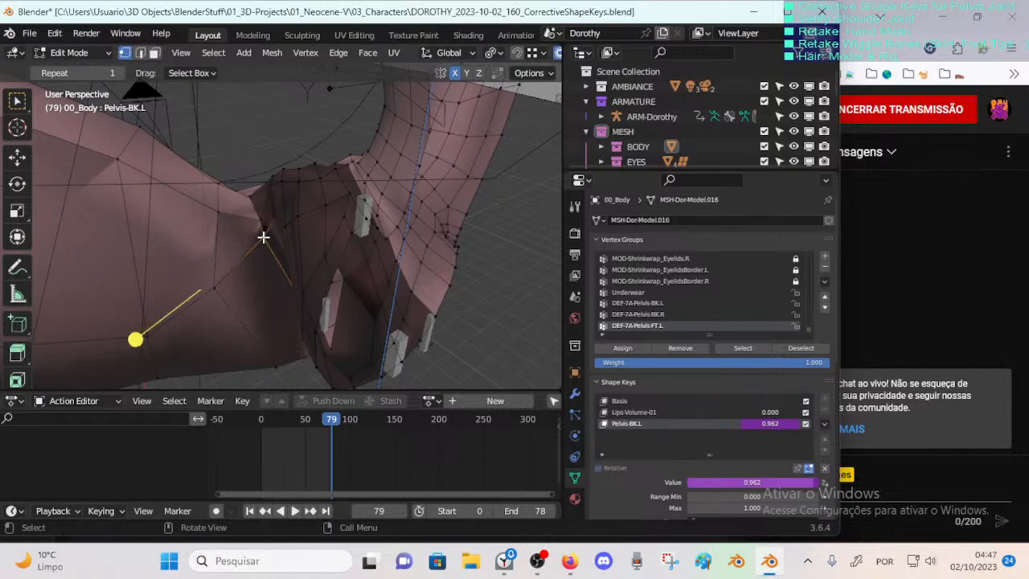
# Step: Slide the thigh-side crease vertex along its edge and nudge it to soften the fold's corner
pyautogui.press('g')
pyautogui.press('g')
pyautogui.click(249, 253)
pyautogui.press('g')
pyautogui.click(244, 231)
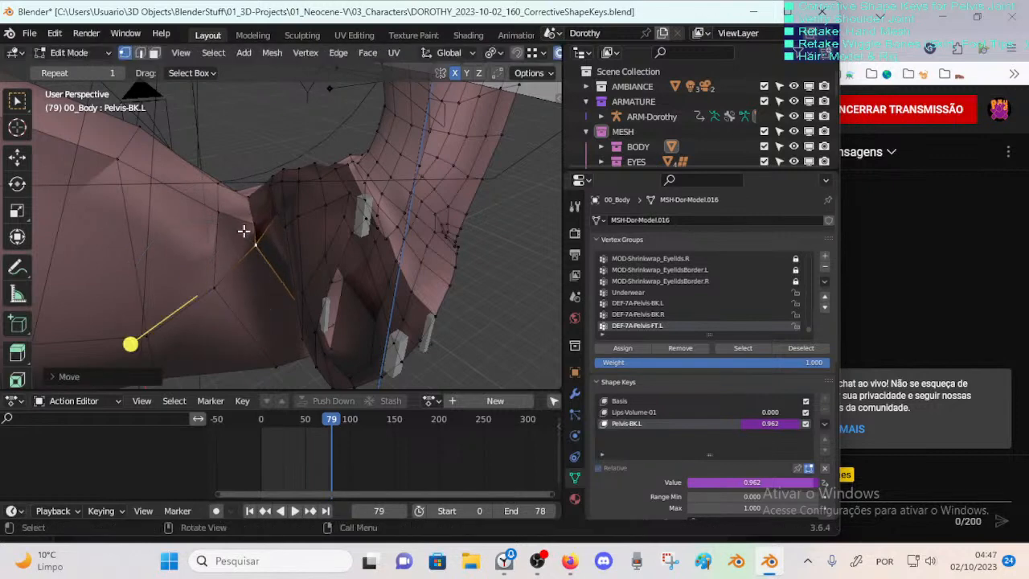
# Step: Move the upper contour vertex and the side vertices of the raised left thigh to smooth the surface beside the crease
pyautogui.moveTo(243, 232); pyautogui.dragTo(252, 226, button='middle')
pyautogui.press('g')
pyautogui.click(181, 160)
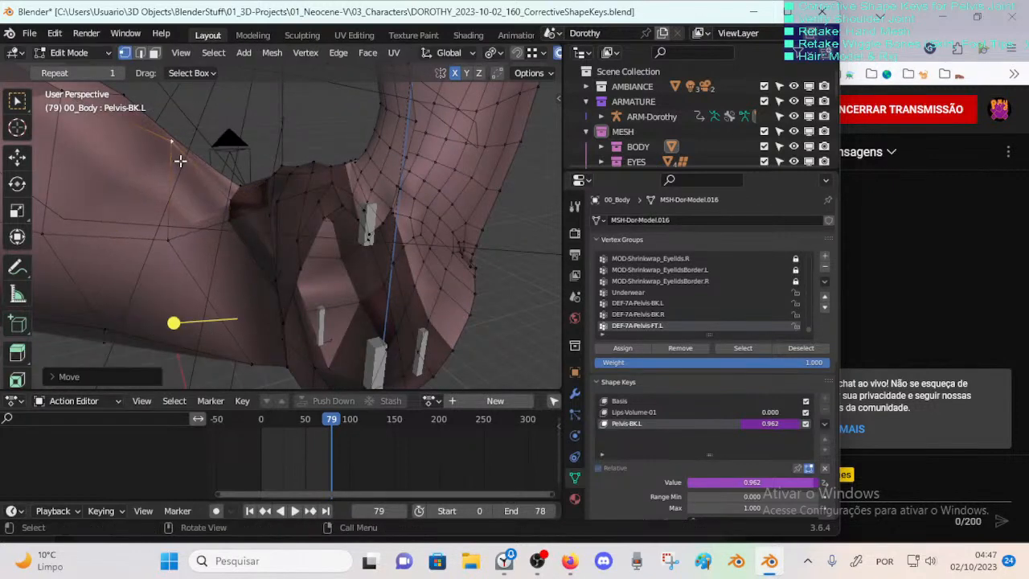
pyautogui.moveTo(177, 184); pyautogui.dragTo(179, 188, button='middle')
pyautogui.press('g')
pyautogui.click(191, 182)
pyautogui.press('g')
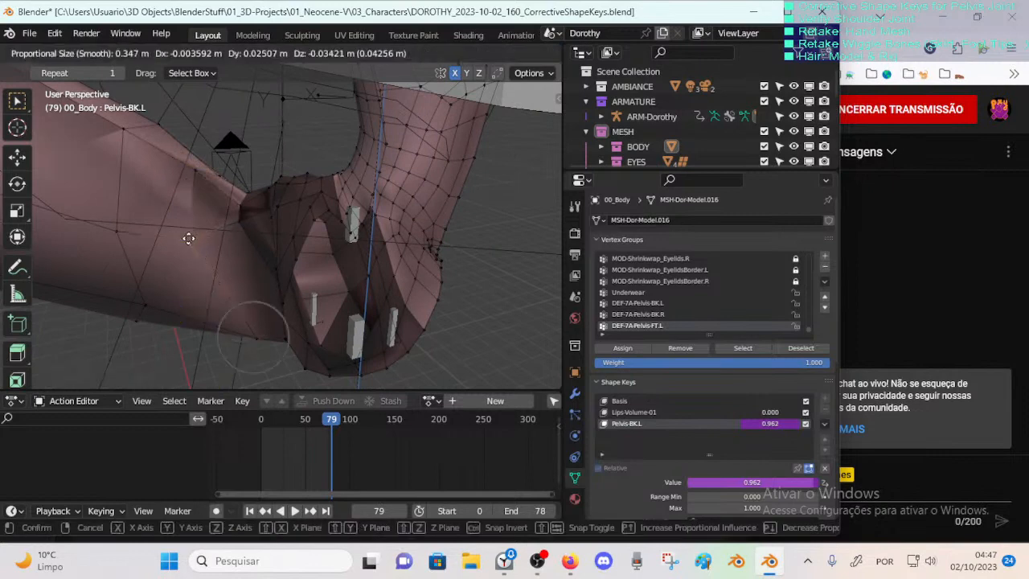
pyautogui.click(115, 239)
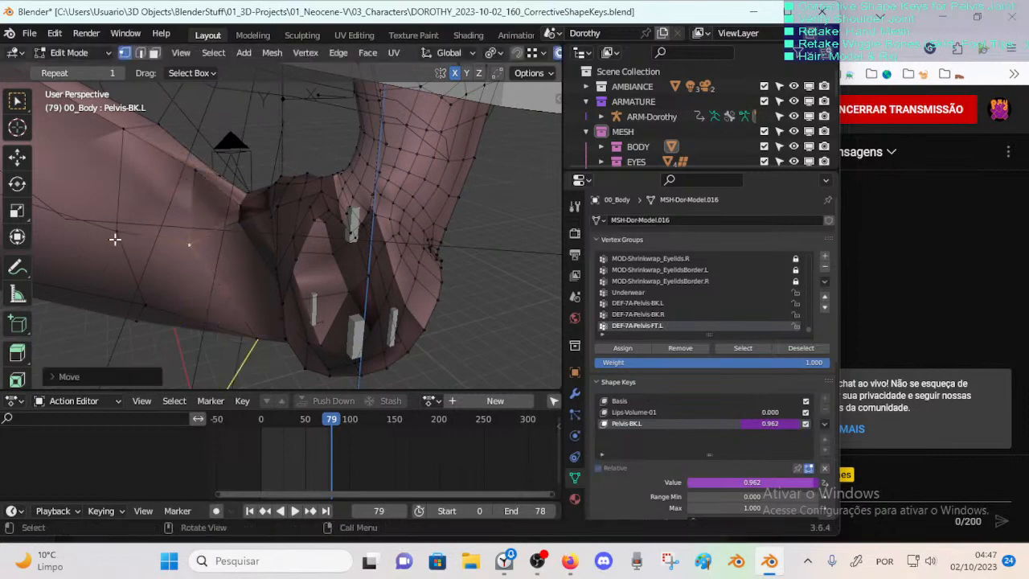
pyautogui.press('g')
pyautogui.click(116, 293)
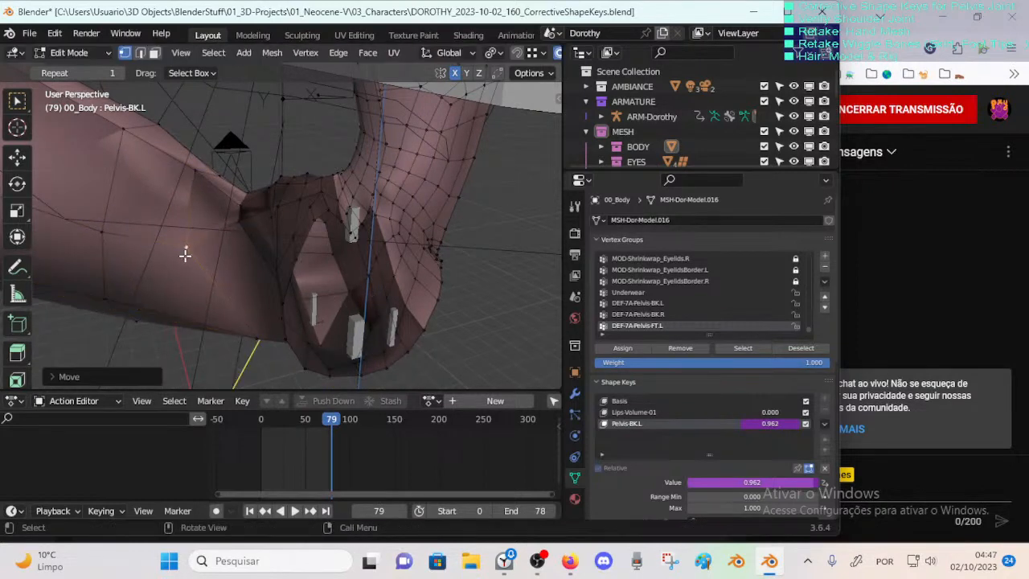
# Step: Slide and move the underside vertex of the raised left thigh near the crotch to even out its lower contour
pyautogui.moveTo(185, 254); pyautogui.dragTo(224, 234, button='middle')
pyautogui.moveTo(207, 177); pyautogui.dragTo(214, 152, button='middle')
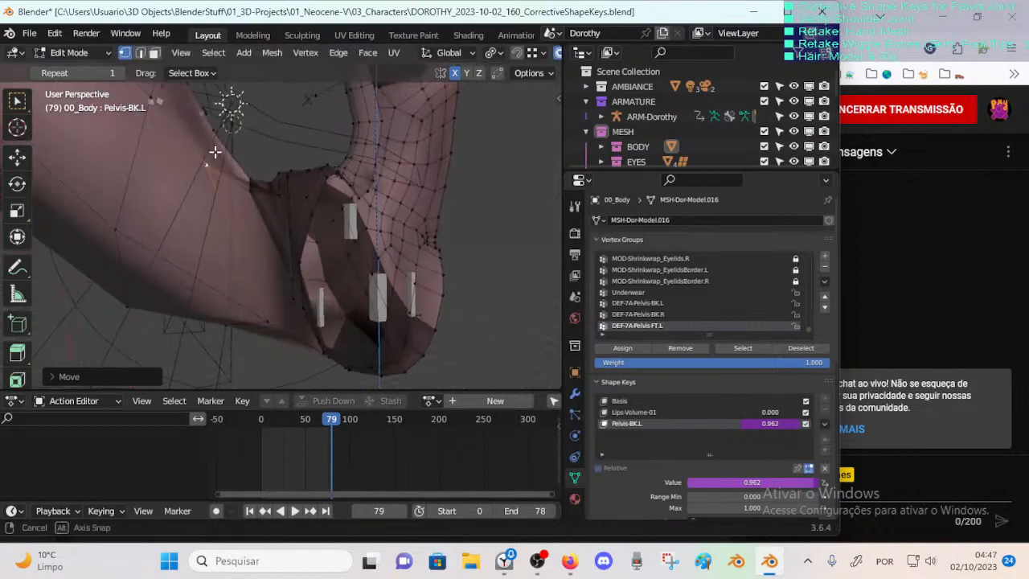
pyautogui.moveTo(246, 195); pyautogui.dragTo(243, 307, button='middle')
pyautogui.press('g')
pyautogui.press('g')
pyautogui.click(228, 295)
pyautogui.press('g')
pyautogui.click(223, 296)
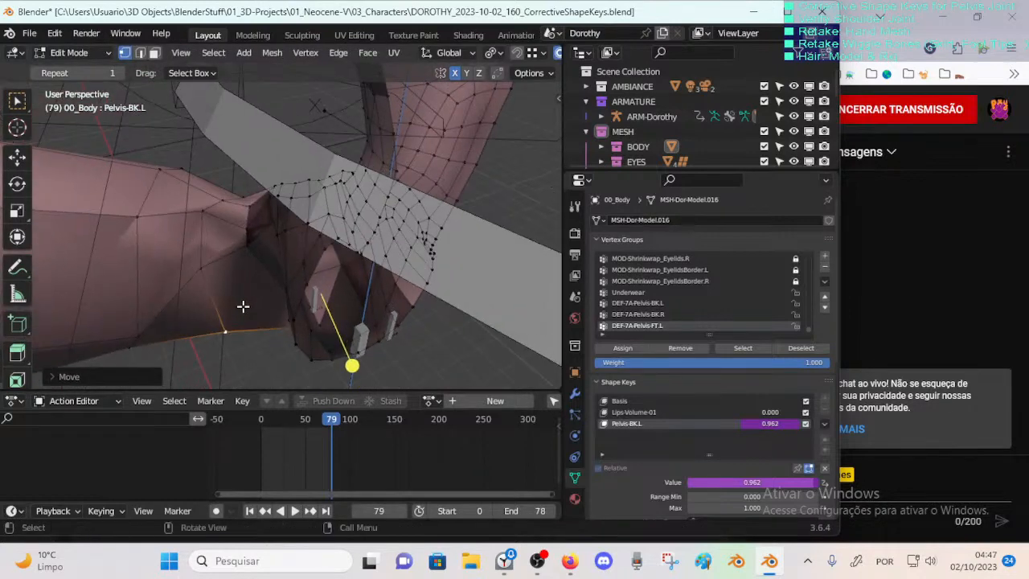
# Step: Move the thigh vertices bordering the crease, as seen from above, to round the thigh's end at the fold
pyautogui.moveTo(204, 265); pyautogui.dragTo(239, 298, button='middle')
pyautogui.press('g')
pyautogui.click(251, 309)
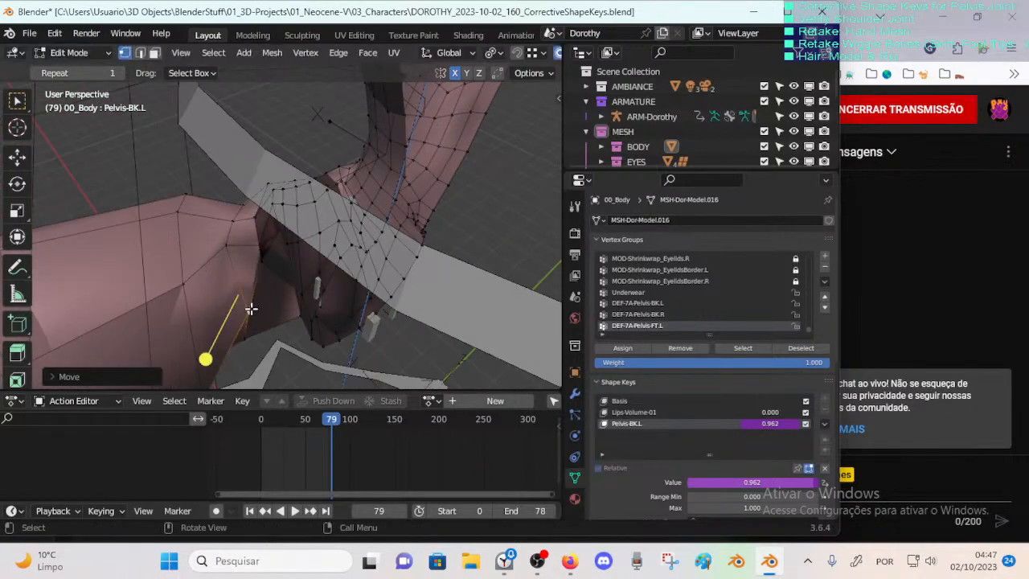
pyautogui.moveTo(247, 255); pyautogui.dragTo(222, 255, button='middle')
pyautogui.press('g')
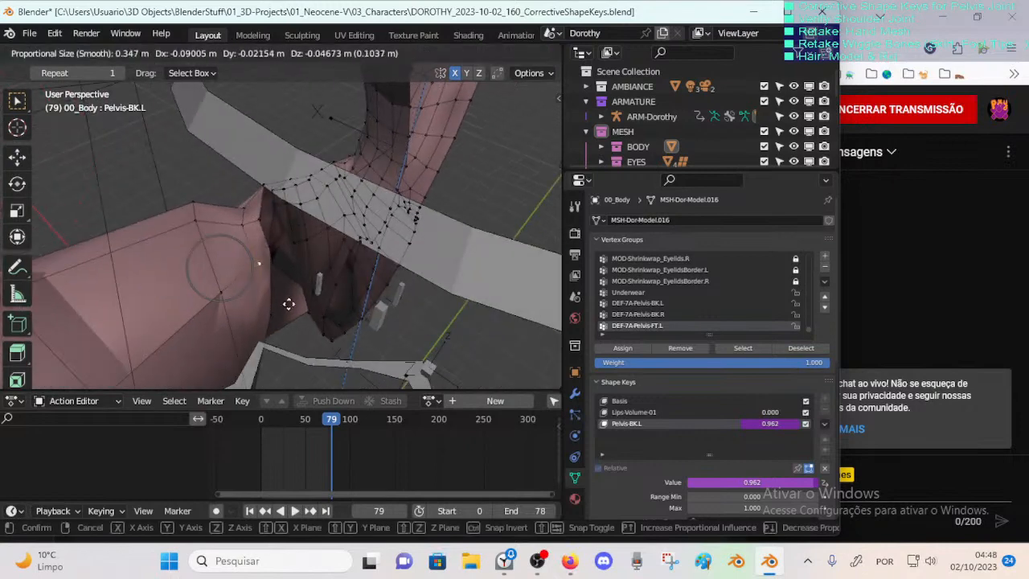
pyautogui.click(265, 296)
# Step: Reposition the rim vertices on the opposite face of the left thigh where it meets the dark hip fold
pyautogui.moveTo(265, 296); pyautogui.dragTo(371, 208, button='middle')
pyautogui.press('g')
pyautogui.click(239, 183)
pyautogui.press('g')
pyautogui.click(245, 180)
pyautogui.press('g')
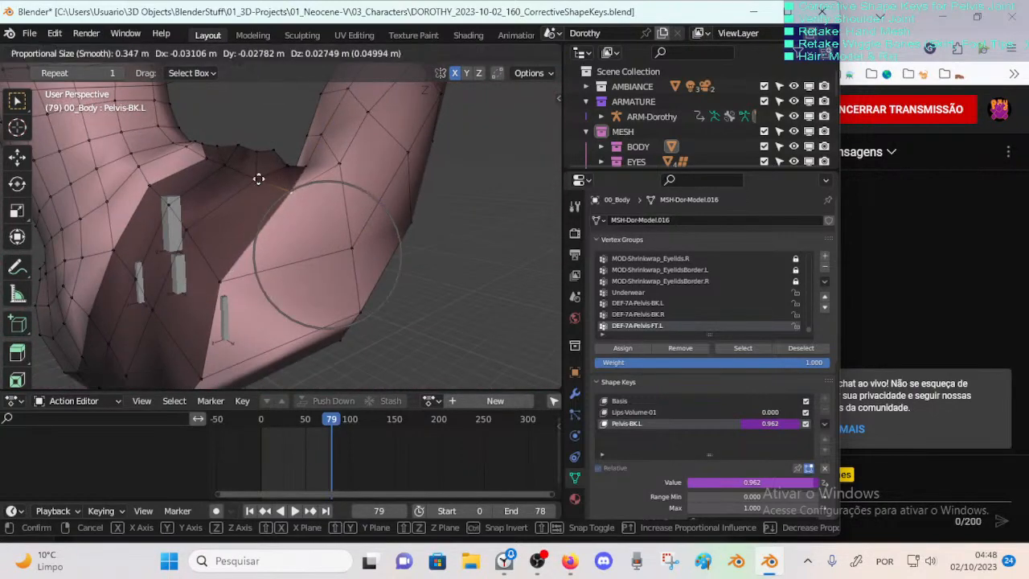
pyautogui.click(336, 174)
# Step: Raise the mid-surface vertices on the opposite face of the left thigh and shift the lower rim vertex toward the thigh
pyautogui.press('g')
pyautogui.click(345, 187)
pyautogui.click(348, 243)
pyautogui.press('g')
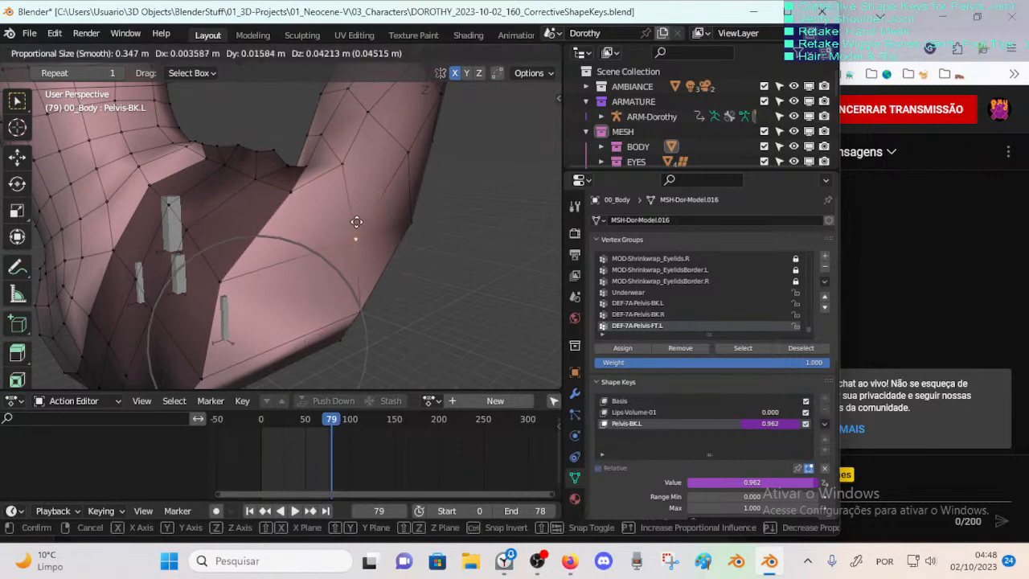
pyautogui.click(354, 222)
pyautogui.click(226, 276)
pyautogui.press('g')
pyautogui.click(255, 263)
# Step: Adjust the vertices midway along the opposite face of the left thigh to even out the loops near the hip
pyautogui.scroll(-2, 250, 278)
pyautogui.moveTo(250, 279); pyautogui.dragTo(254, 250, button='middle')
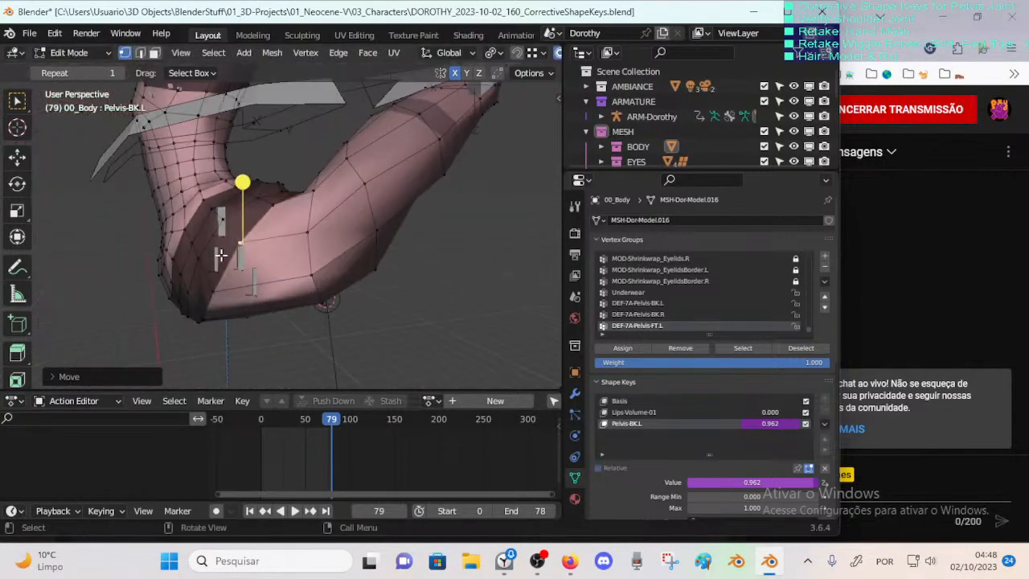
pyautogui.press('g')
pyautogui.click(317, 251)
pyautogui.press('g')
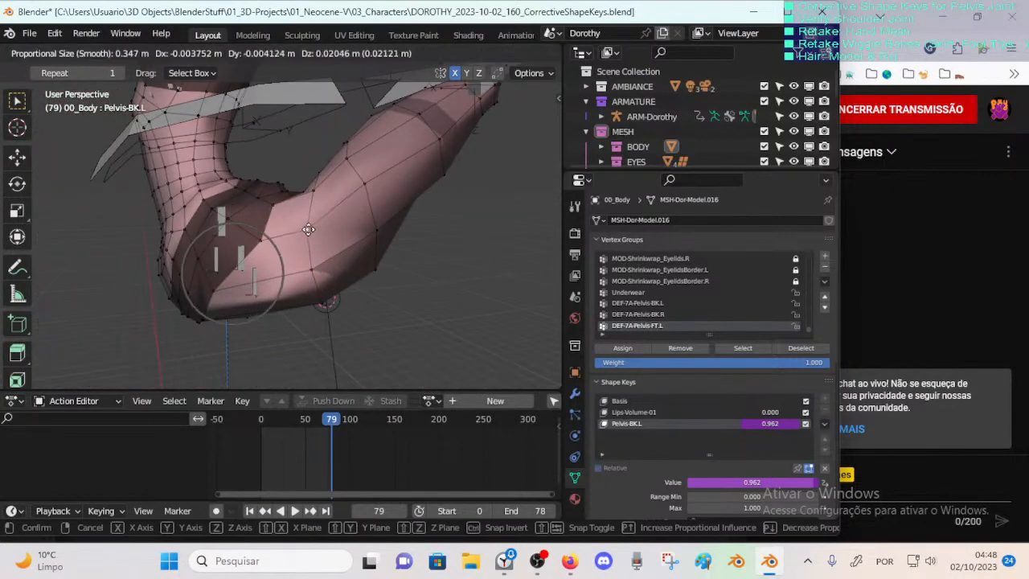
pyautogui.click(312, 236)
pyautogui.moveTo(312, 236); pyautogui.dragTo(323, 262, button='middle')
pyautogui.click(323, 262)
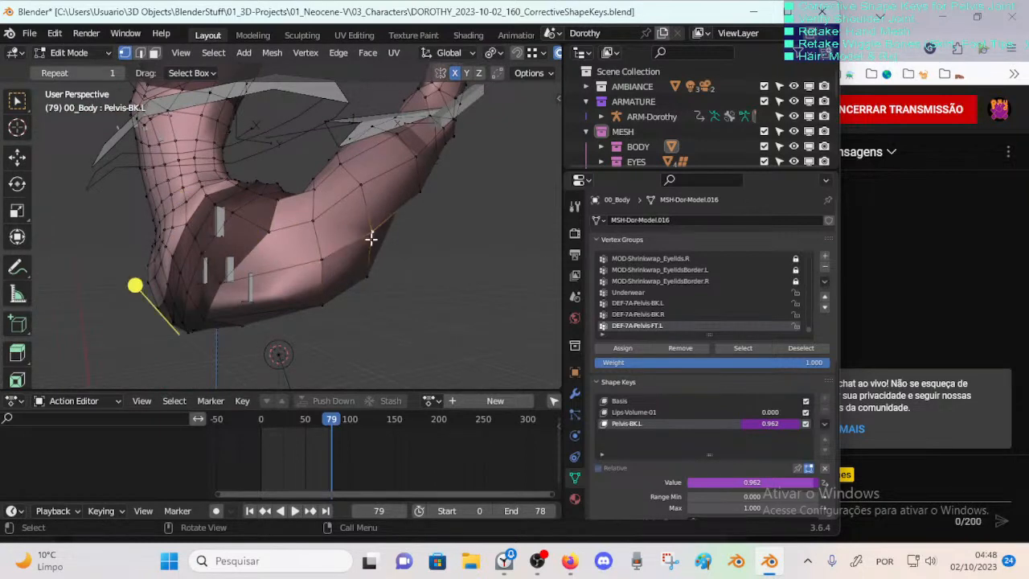
# Step: Move the outer contour vertices of the left thigh upward along its length to smooth the silhouette
pyautogui.press('g')
pyautogui.click(403, 202)
pyautogui.press('g')
pyautogui.click(413, 175)
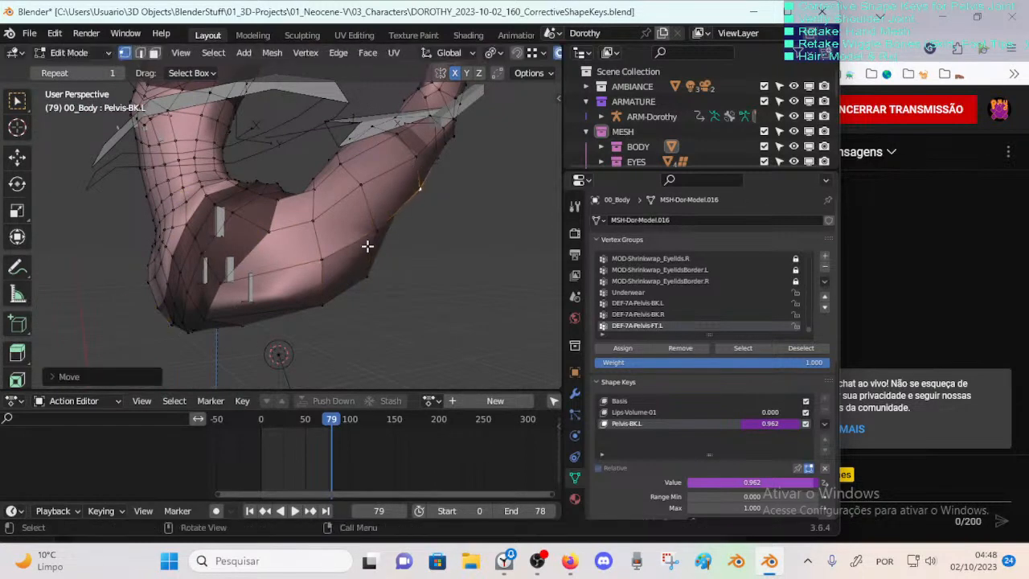
# Step: Move the vertices inside the open hip fold, seen facing its hollow, up toward the fold's upper rim
pyautogui.moveTo(413, 176); pyautogui.dragTo(297, 264, button='middle')
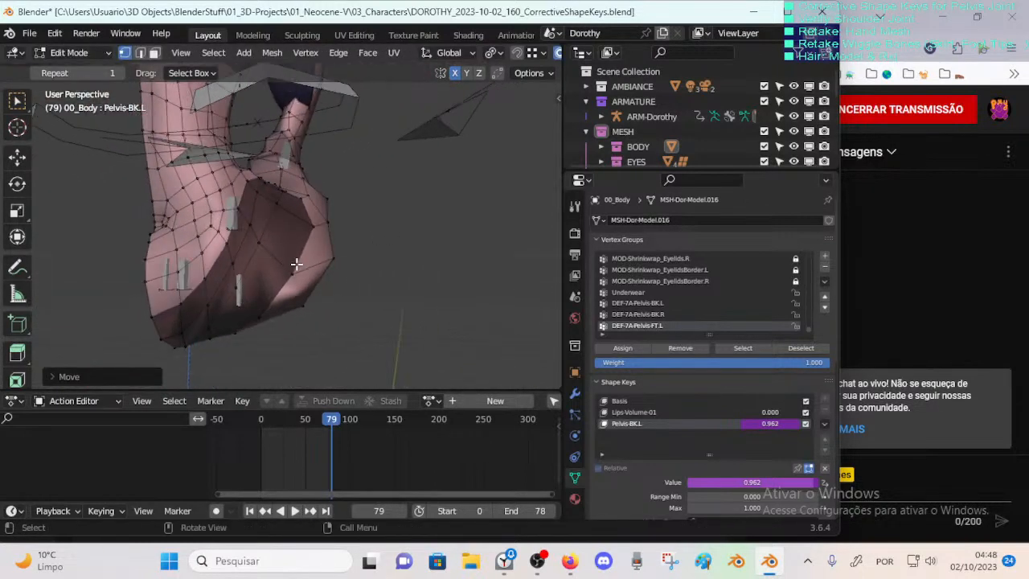
pyautogui.press('g')
pyautogui.click(291, 222)
pyautogui.press('g')
pyautogui.click(284, 211)
pyautogui.moveTo(285, 211); pyautogui.dragTo(315, 240, button='middle')
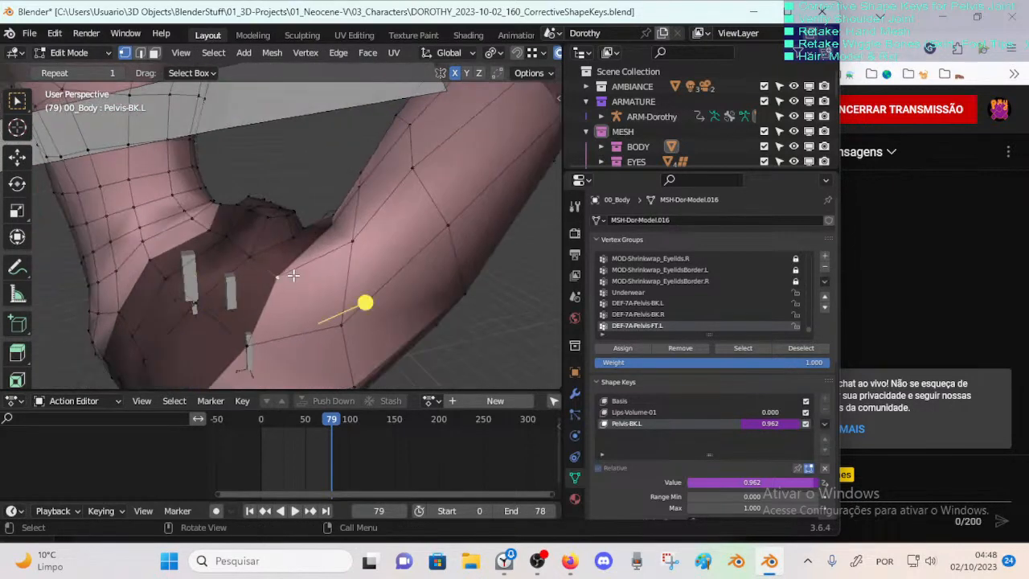
# Step: Nudge the thigh-side rim vertex upward and move the inner fold vertex toward the torso to clean up the hip opening
pyautogui.press('g')
pyautogui.click(292, 265)
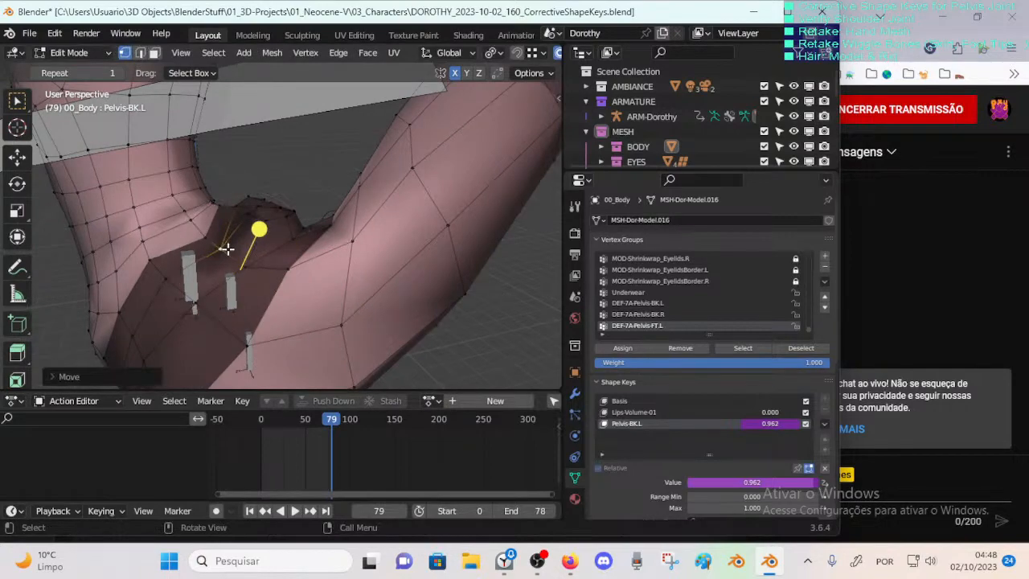
pyautogui.press('g')
pyautogui.click(201, 225)
pyautogui.moveTo(201, 225); pyautogui.dragTo(367, 207, button='middle')
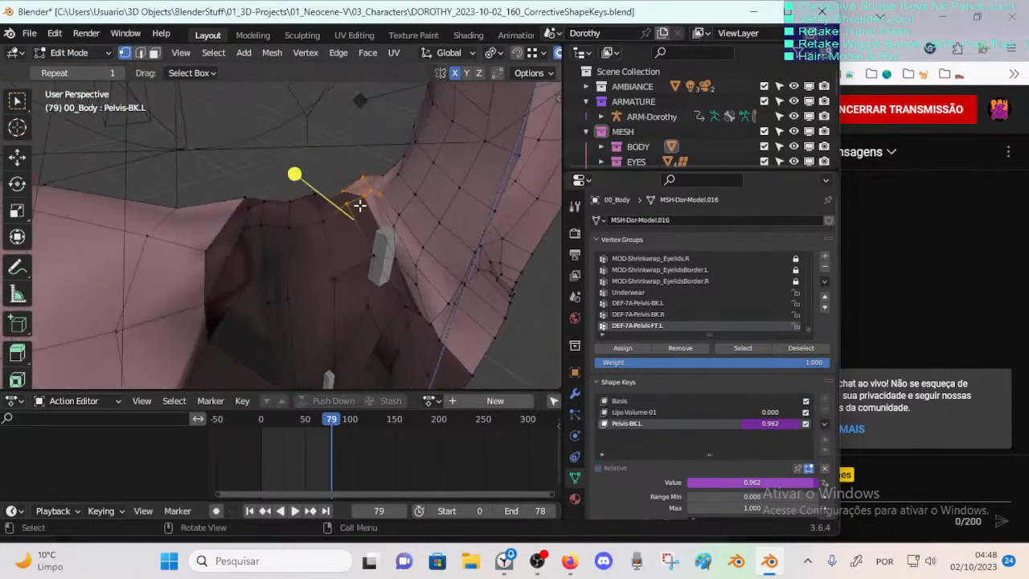
# Step: Reposition the middle vertex of the fold's upper rim and smooth the vertices at the rim's thigh end
pyautogui.scroll(3, 358, 177)
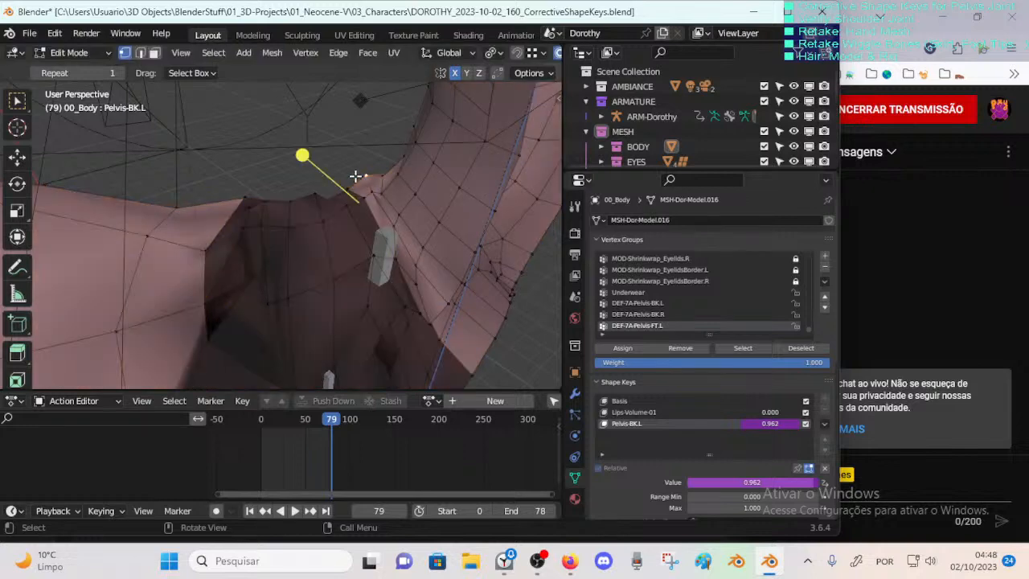
pyautogui.click(323, 197)
pyautogui.press('g')
pyautogui.click(308, 217)
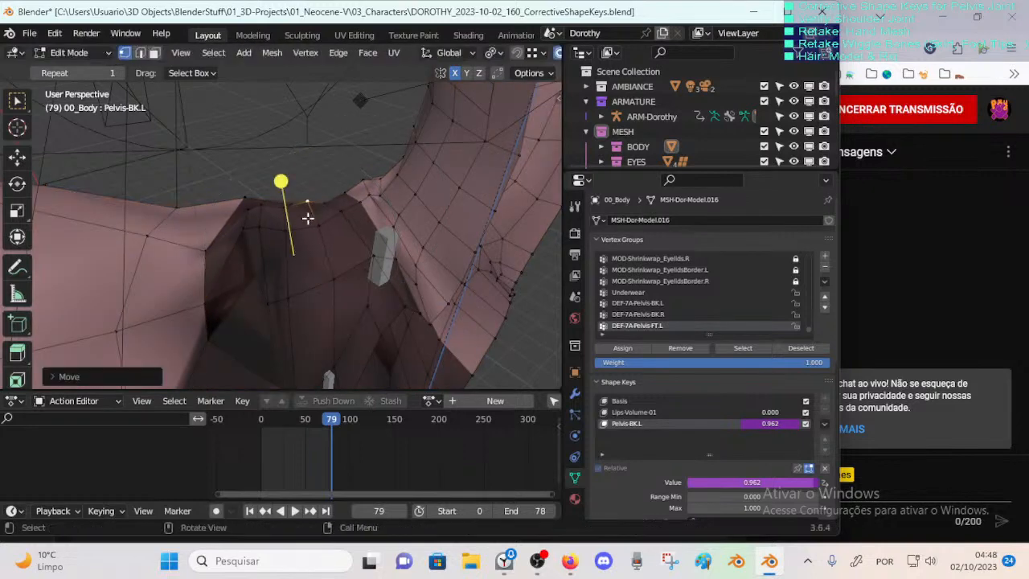
pyautogui.click(248, 206)
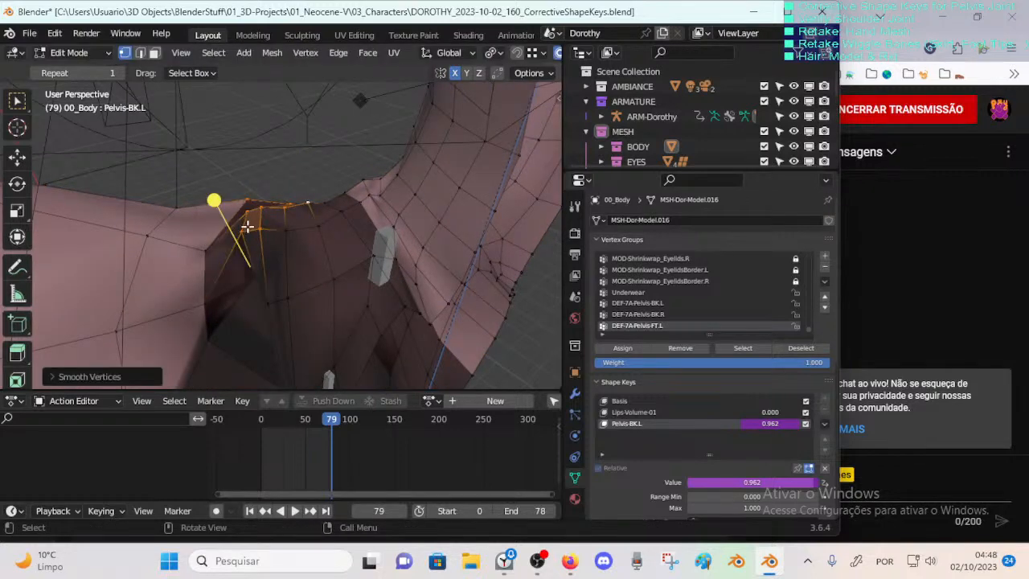
# Step: Slide the vertex inside the fold near its thigh-side corner along its edge to even the spacing
pyautogui.moveTo(240, 233)
pyautogui.mouseDown(button='middle')
pyautogui.moveTo(258, 271)
pyautogui.moveTo(340, 266)
pyautogui.moveTo(264, 259)
pyautogui.moveTo(250, 246)
pyautogui.mouseUp(button='middle')
pyautogui.press('g')
pyautogui.press('g')
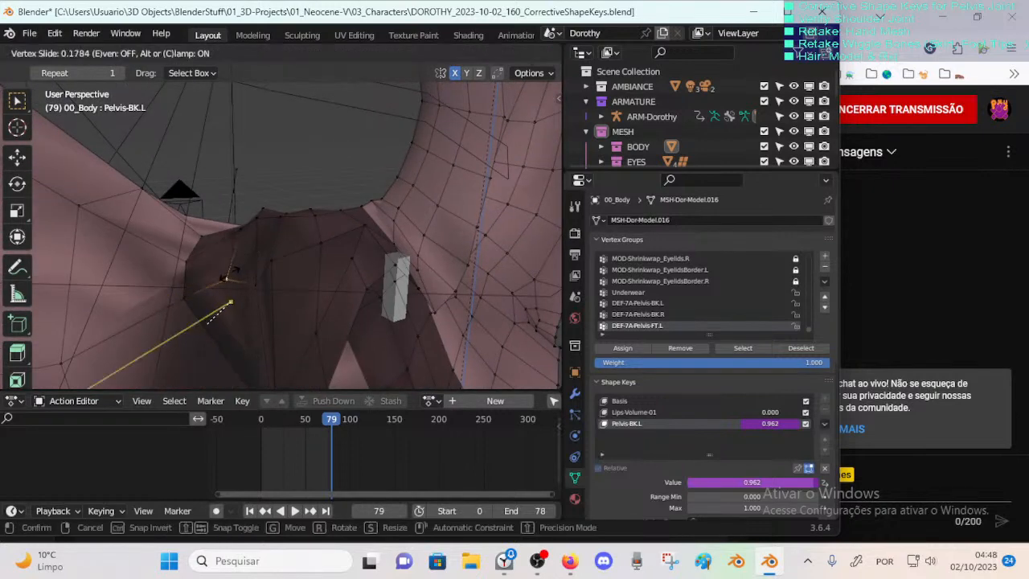
pyautogui.click(231, 273)
# Step: Move the vertices just below the fold's upper rim, between torso and thigh, to level the uneven rim
pyautogui.moveTo(204, 308); pyautogui.dragTo(287, 267, button='middle')
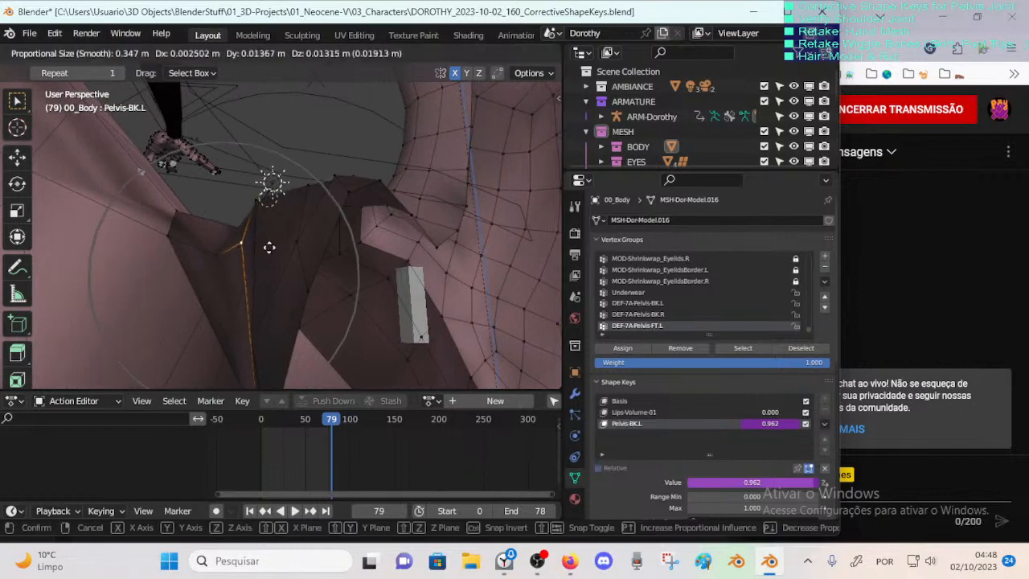
pyautogui.click(263, 191)
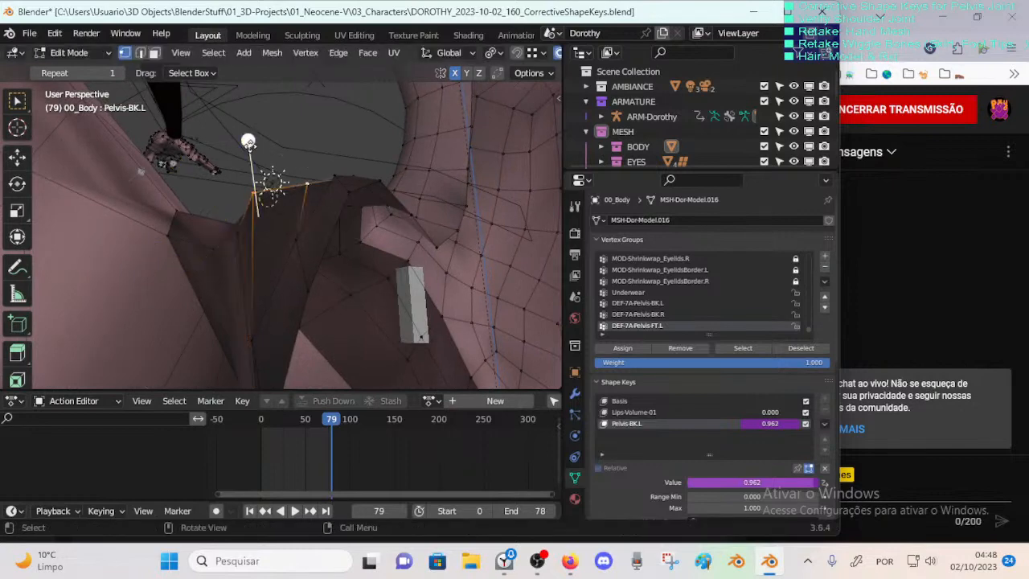
pyautogui.click(207, 223)
pyautogui.click(208, 243)
pyautogui.press('g')
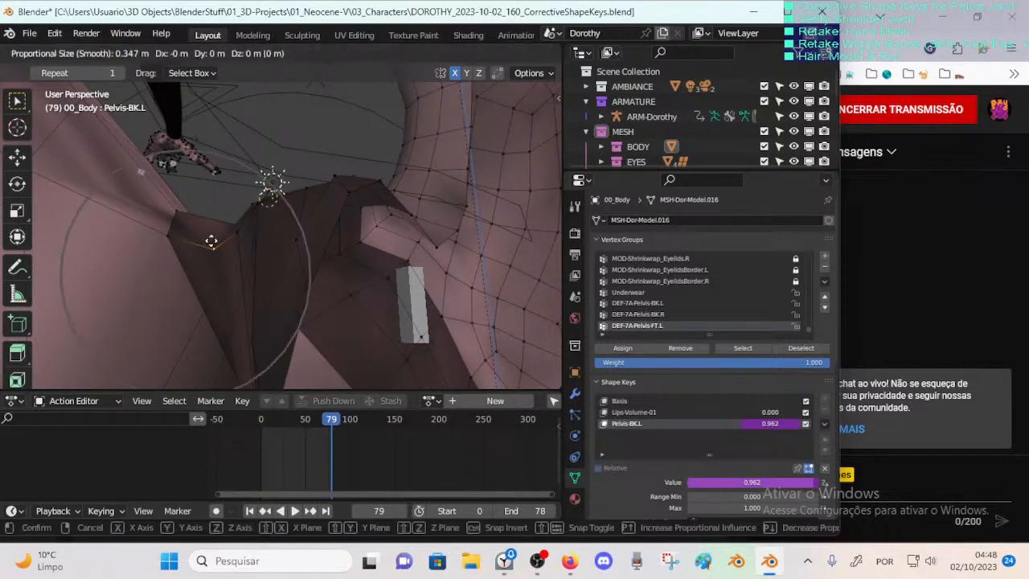
pyautogui.click(176, 148)
# Step: Select the vertices where the fold's upper rim meets the raised left thigh and move them to even out the junction
pyautogui.moveTo(222, 195); pyautogui.dragTo(196, 277, button='middle')
pyautogui.press('c')
pyautogui.moveTo(192, 289)
pyautogui.mouseDown()
pyautogui.moveTo(252, 228)
pyautogui.moveTo(217, 259)
pyautogui.mouseUp()
pyautogui.rightClick(178, 267)
pyautogui.rightClick(178, 267)
pyautogui.click(179, 268)
pyautogui.click(170, 266)
pyautogui.moveTo(169, 266); pyautogui.dragTo(200, 238, button='middle')
pyautogui.click(218, 239)
pyautogui.press('g')
pyautogui.click(210, 235)
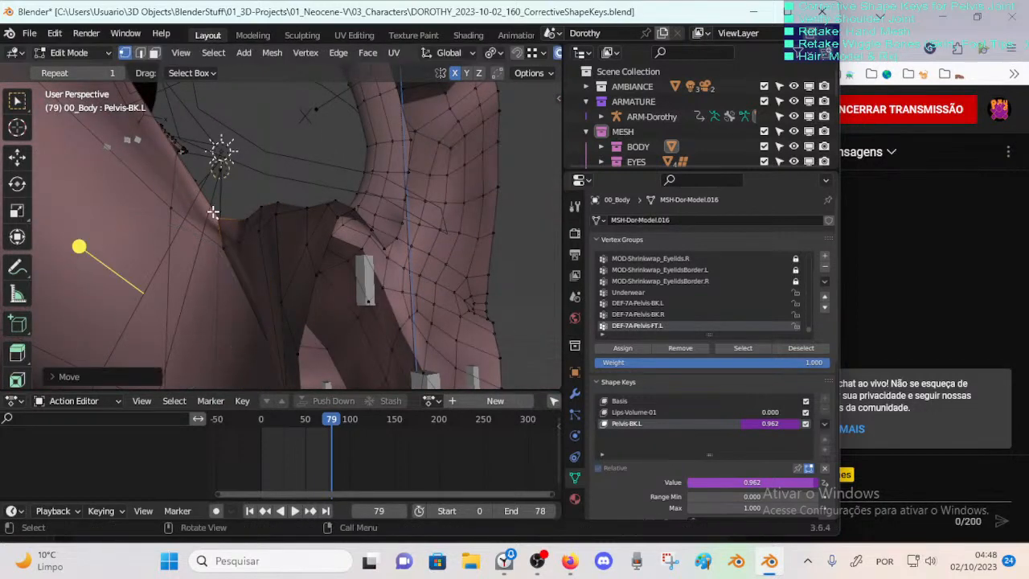
pyautogui.press('g')
pyautogui.click(206, 233)
pyautogui.moveTo(206, 233); pyautogui.dragTo(211, 212, button='middle')
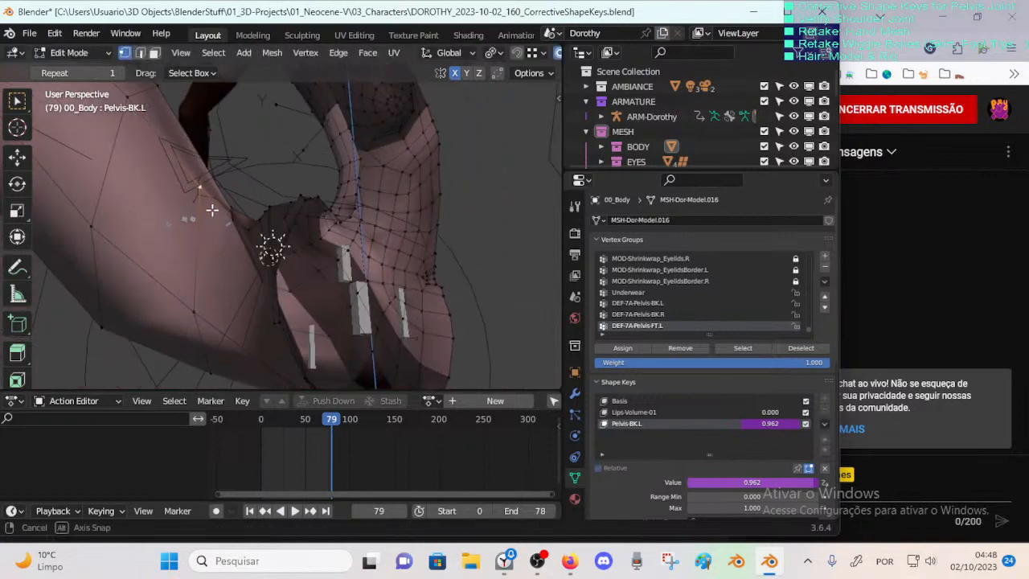
# Step: Move the upper contour points of the raised left thigh beside the fold outward to round the transition into the hip
pyautogui.press('g')
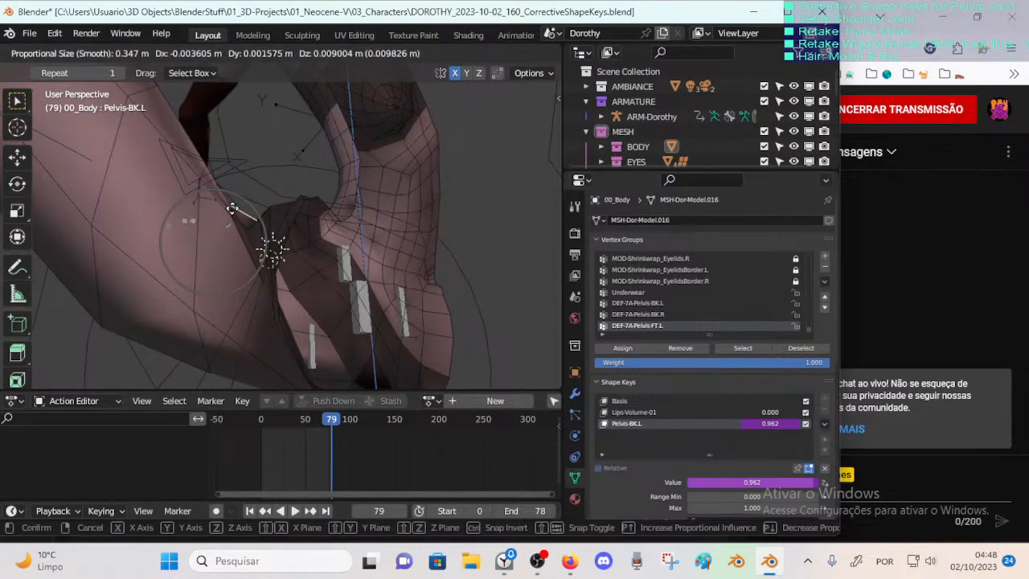
pyautogui.click(234, 206)
pyautogui.press('g')
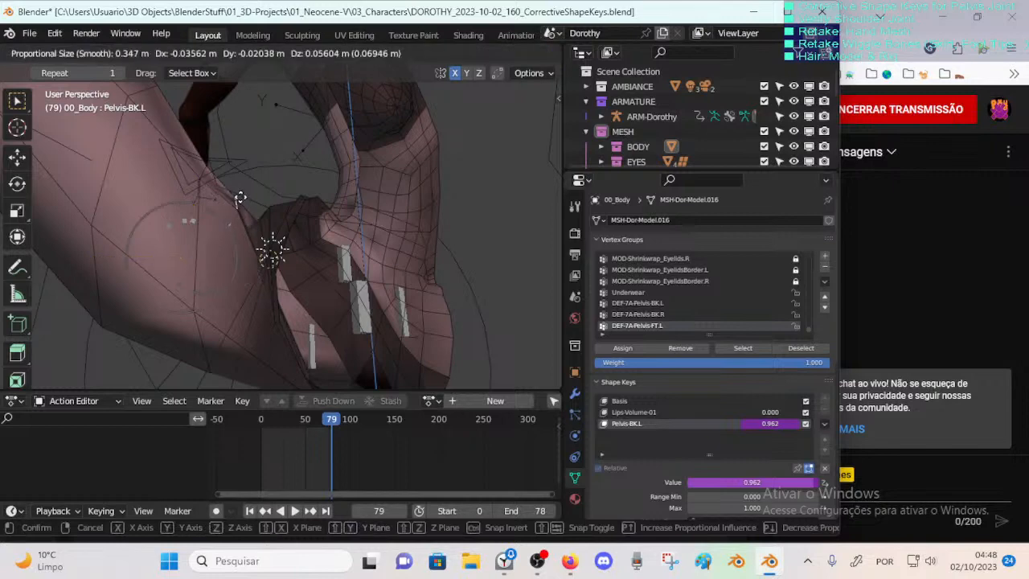
pyautogui.click(236, 201)
pyautogui.press('g')
pyautogui.click(242, 201)
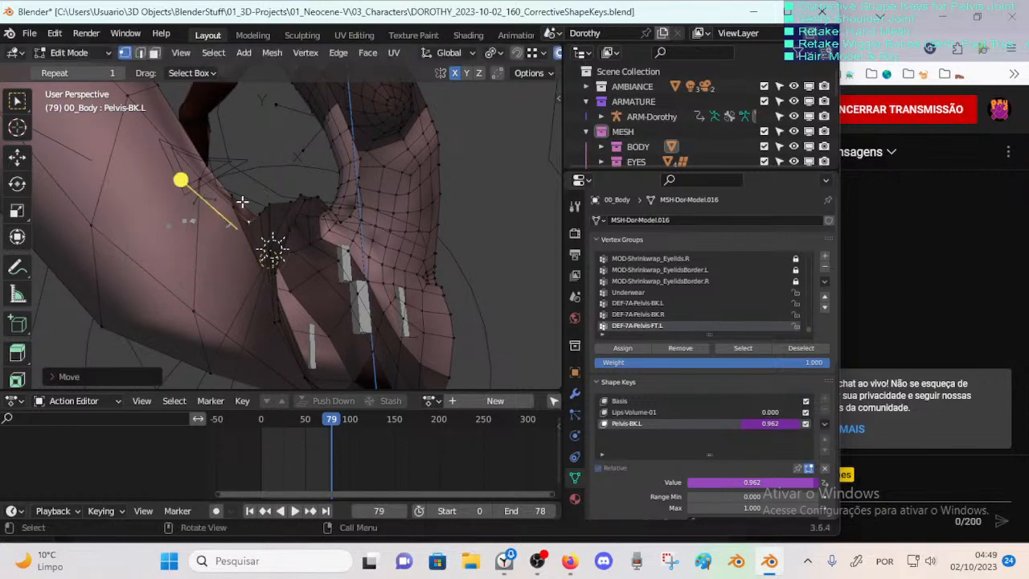
pyautogui.press('g')
pyautogui.click(193, 211)
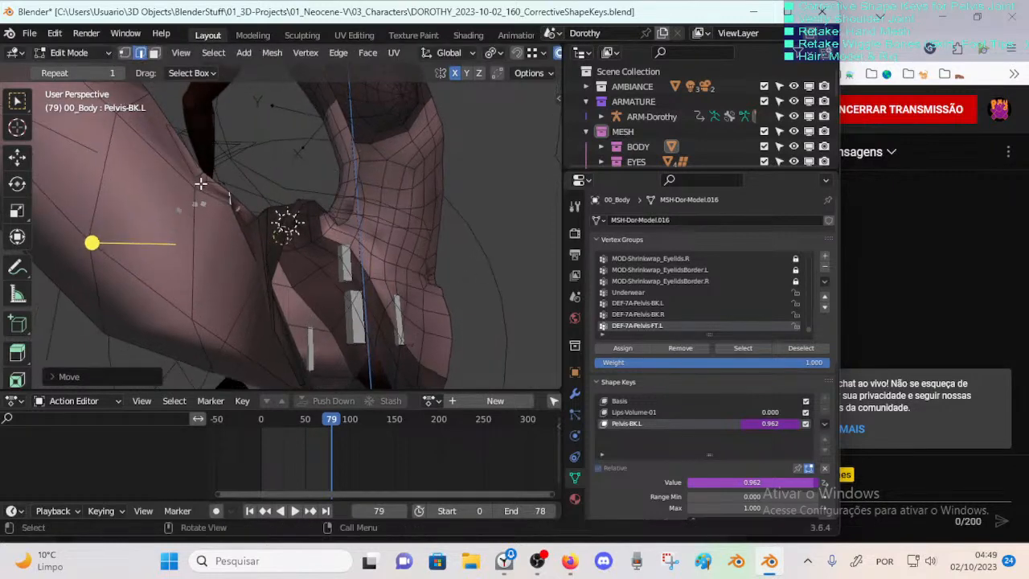
# Step: Adjust the raised left thigh's contour edge and move the vertices where the fold borders the thigh to smooth their junction
pyautogui.press('g')
pyautogui.click(194, 139)
pyautogui.moveTo(193, 139); pyautogui.dragTo(391, 232, button='middle')
pyautogui.press('1')
pyautogui.scroll(1, 328, 238)
pyautogui.click(333, 225)
pyautogui.press('g')
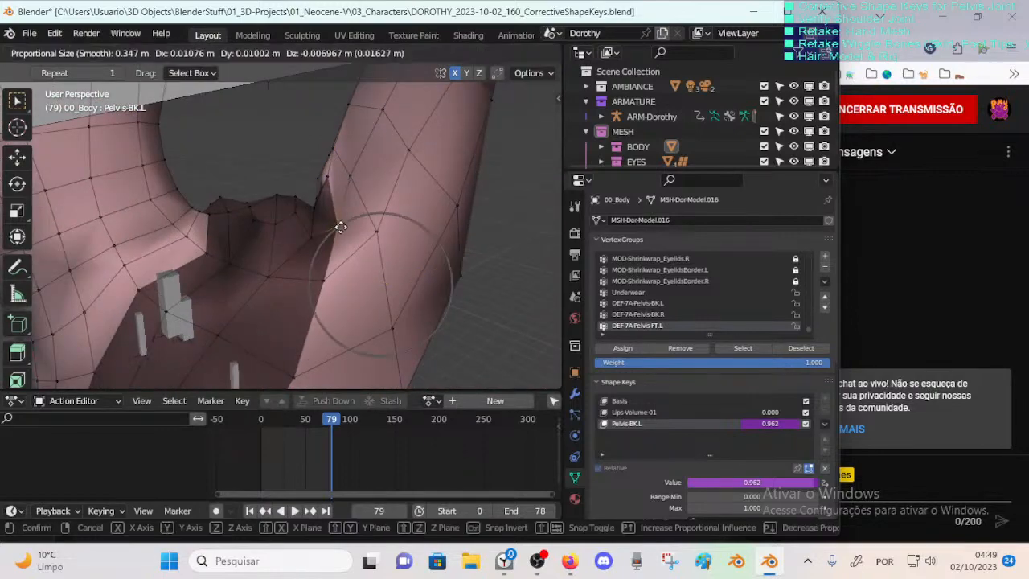
pyautogui.click(339, 227)
pyautogui.press('g')
pyautogui.click(311, 238)
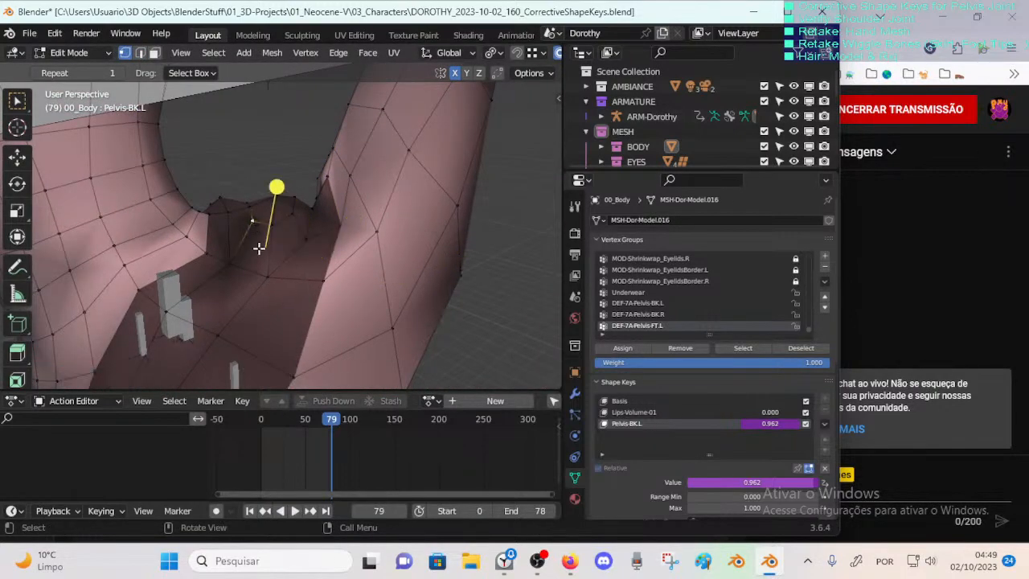
# Step: Move the vertices inside the fold just below its upper rim downward and toward the thigh to even their spacing
pyautogui.moveTo(258, 248); pyautogui.dragTo(217, 232, button='middle')
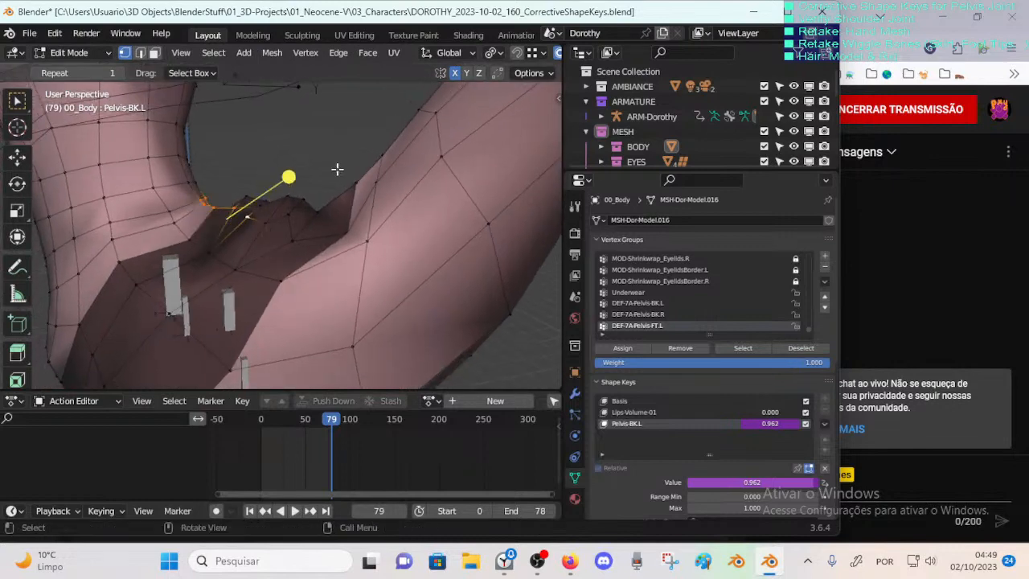
pyautogui.moveTo(299, 178); pyautogui.dragTo(364, 181)
pyautogui.hotkey('alt', 'a')
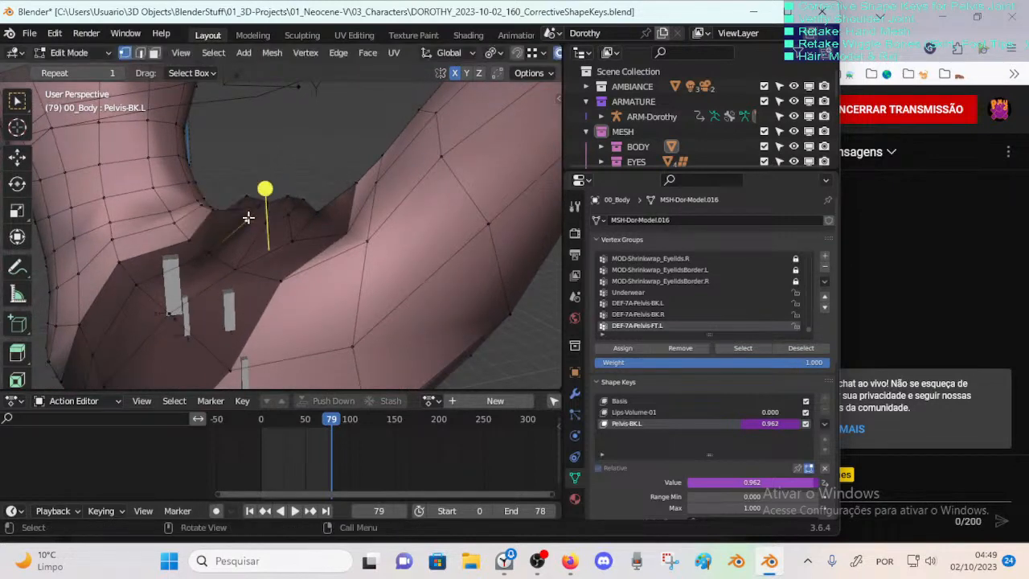
pyautogui.press('g')
pyautogui.click(256, 228)
pyautogui.press('g')
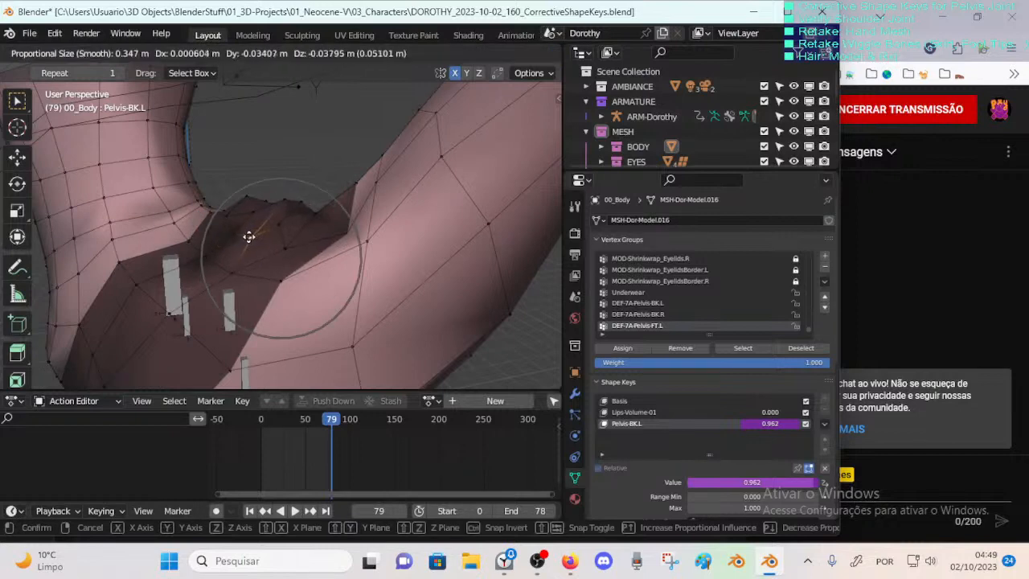
pyautogui.click(276, 232)
pyautogui.press('g')
pyautogui.click(324, 249)
# Step: Reposition the vertex on the fold's thigh-side border and the neighbouring vertex inside the fold to smooth the hollow beside the thigh
pyautogui.moveTo(324, 249); pyautogui.dragTo(195, 267, button='middle')
pyautogui.moveTo(258, 262); pyautogui.dragTo(236, 270, button='middle')
pyautogui.press('g')
pyautogui.click(225, 230)
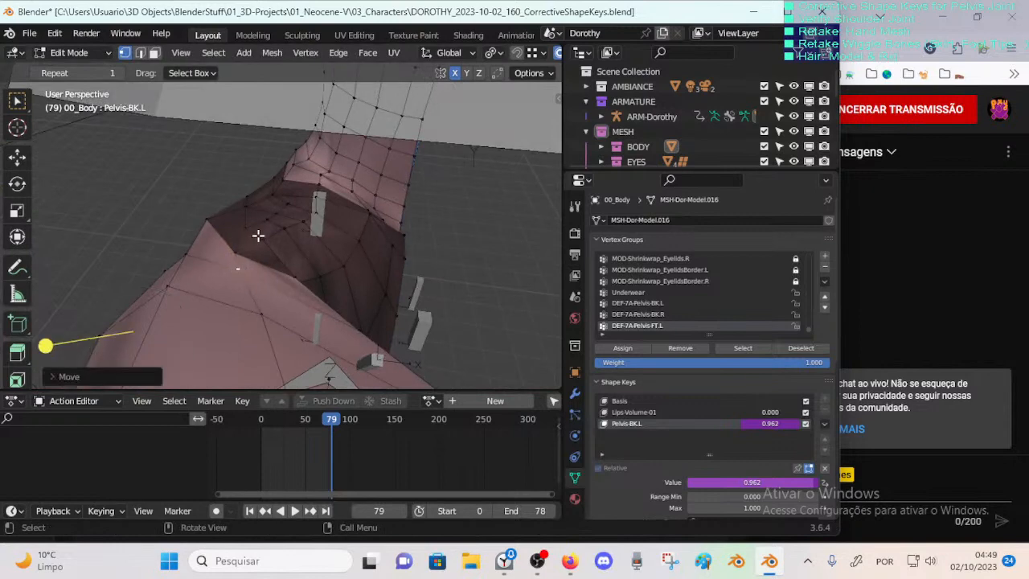
pyautogui.press('g')
pyautogui.click(310, 246)
pyautogui.moveTo(311, 246); pyautogui.dragTo(276, 245, button='middle')
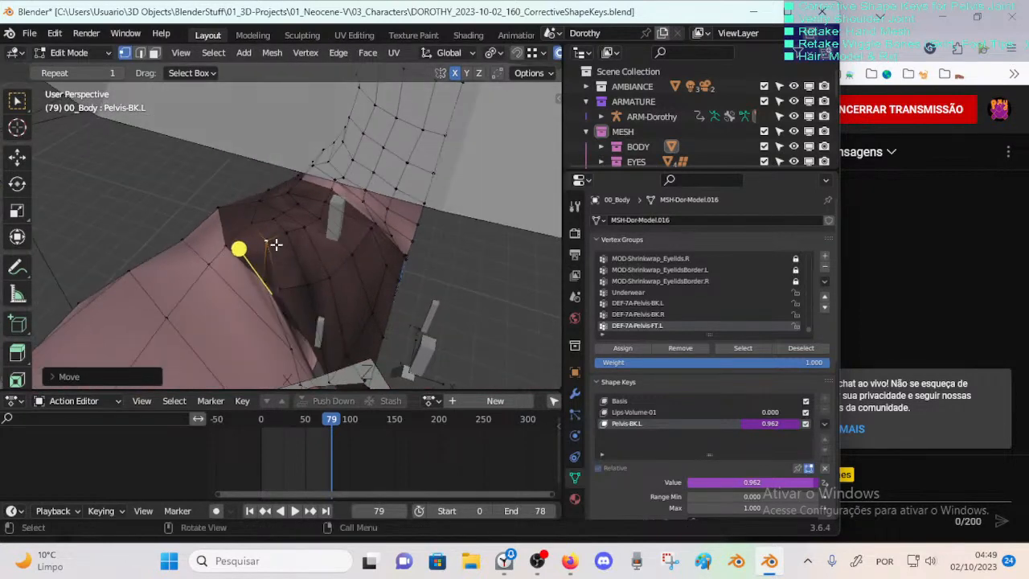
# Step: Select the two adjacent vertices midway along the fold's upper rim and the vertex directly beneath them
pyautogui.rightClick(312, 218)
pyautogui.moveTo(282, 208); pyautogui.dragTo(325, 209)
pyautogui.hotkey('alt', 'a')
pyautogui.moveTo(290, 234)
pyautogui.mouseDown(button='middle')
pyautogui.moveTo(244, 232)
pyautogui.moveTo(259, 249)
pyautogui.moveTo(230, 255)
pyautogui.mouseUp(button='middle')
pyautogui.press('c')
pyautogui.moveTo(212, 235); pyautogui.dragTo(230, 273)
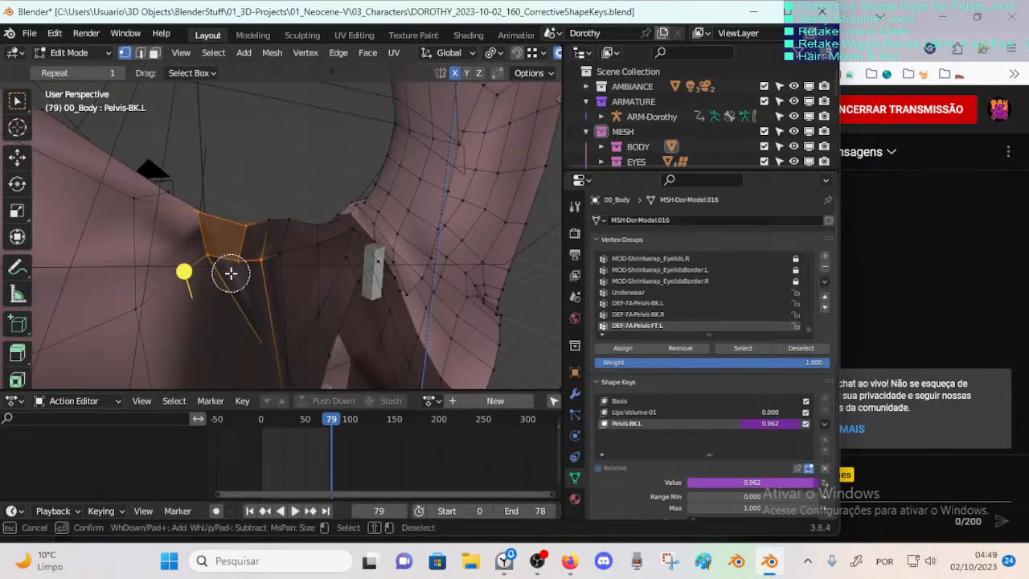
pyautogui.hotkey('alt', 'a')
pyautogui.press('c')
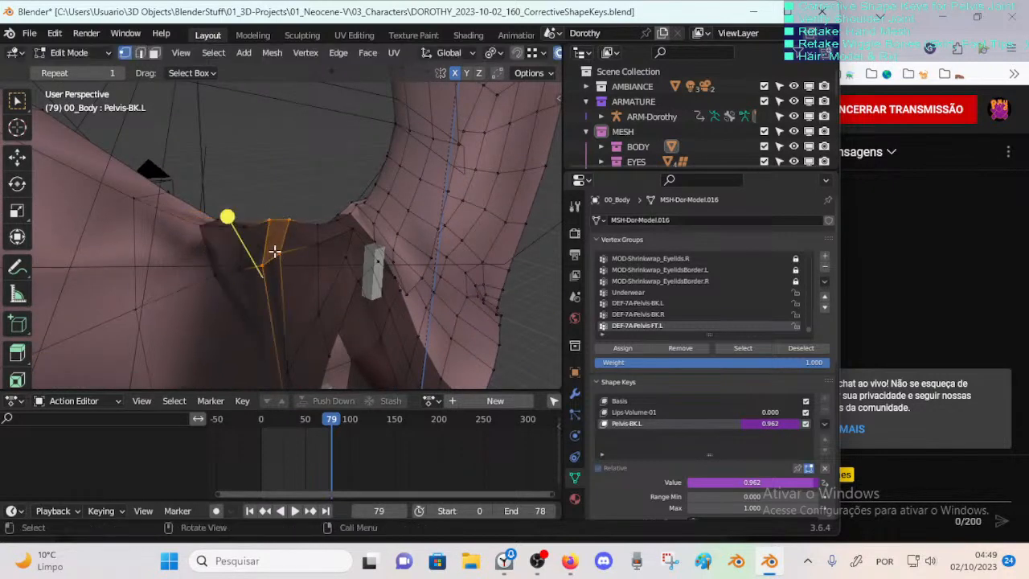
# Step: Smooth the selected vertices on the upper rim of the hip crease and reposition one vertex on that rim
pyautogui.moveTo(234, 217); pyautogui.dragTo(257, 220)
pyautogui.click(290, 221)
pyautogui.press('g')
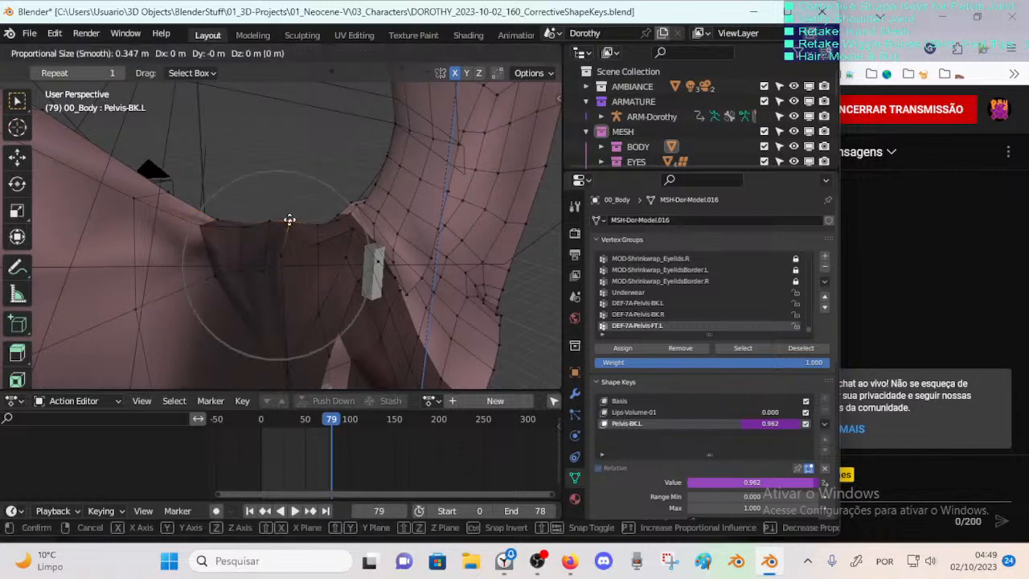
pyautogui.click(289, 223)
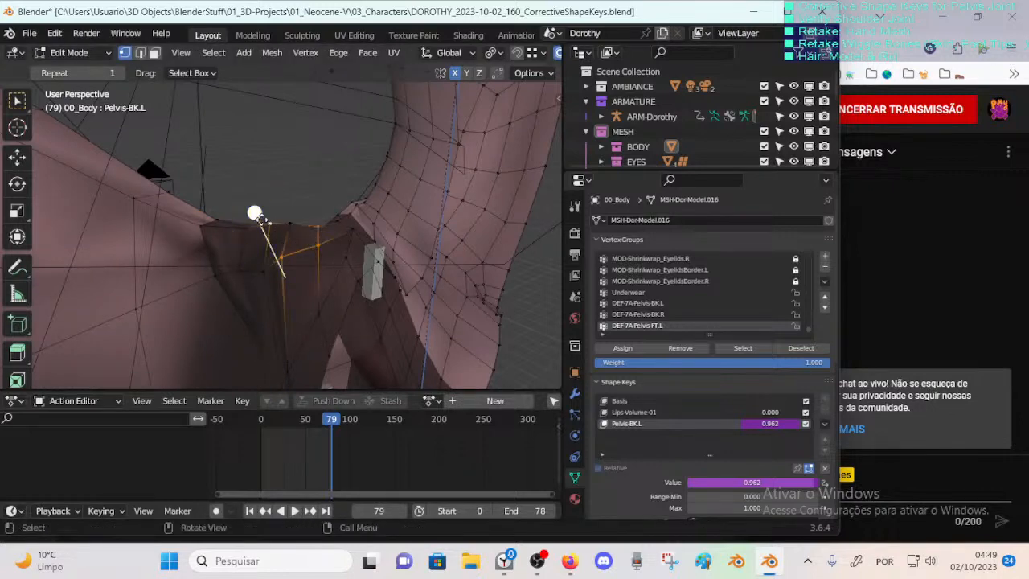
# Step: Smooth the crease vertices just below the rim and slide a vertex near the torso end along its edge
pyautogui.moveTo(261, 219); pyautogui.dragTo(328, 197)
pyautogui.click(305, 193)
pyautogui.moveTo(267, 211); pyautogui.dragTo(338, 206, button='middle')
pyautogui.press('g')
pyautogui.press('g')
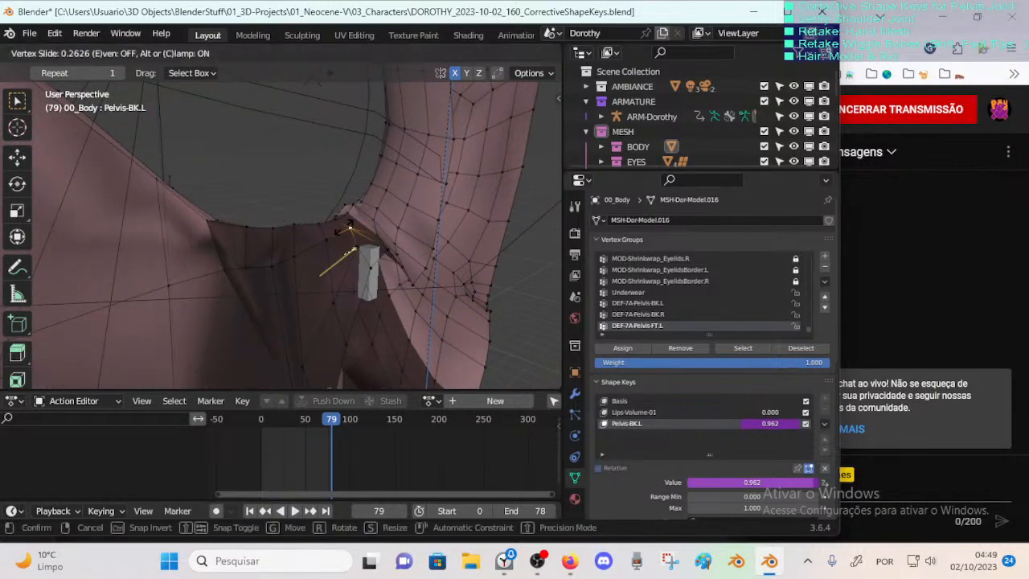
pyautogui.click(320, 248)
# Step: Slide the inner crease vertices along their edges in two further adjustments
pyautogui.moveTo(319, 248)
pyautogui.mouseDown(button='middle')
pyautogui.moveTo(352, 265)
pyautogui.moveTo(368, 241)
pyautogui.moveTo(315, 238)
pyautogui.mouseUp(button='middle')
pyautogui.press('g')
pyautogui.press('g')
pyautogui.click(316, 241)
pyautogui.press('g')
pyautogui.press('g')
pyautogui.click(316, 249)
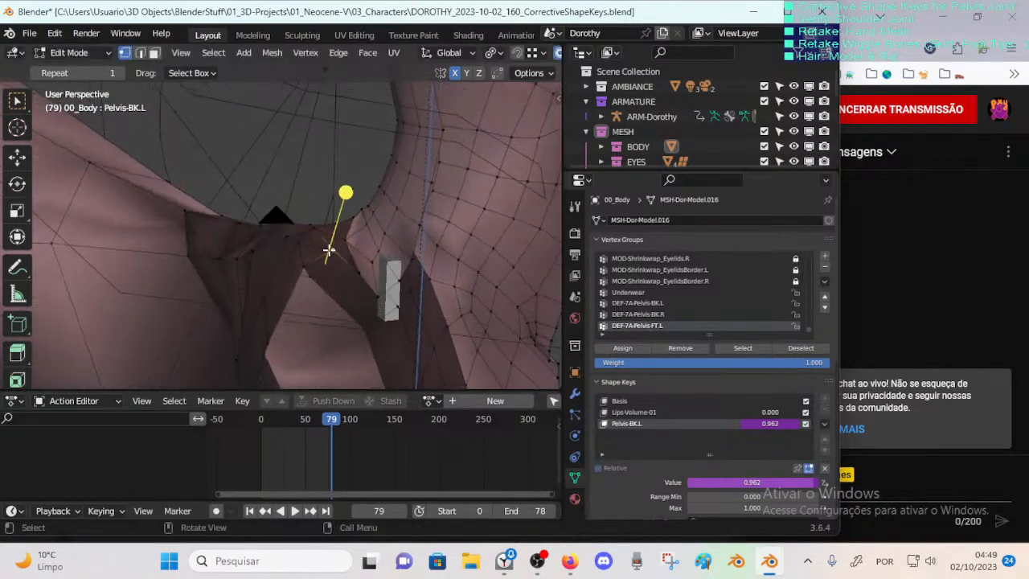
# Step: Move a vertex under the crease rim and slide the vertices at the torso-side fold along their edges
pyautogui.press('g')
pyautogui.click(287, 287)
pyautogui.click(381, 279)
pyautogui.keyDown('shift'); pyautogui.click(339, 259); pyautogui.keyUp('shift')
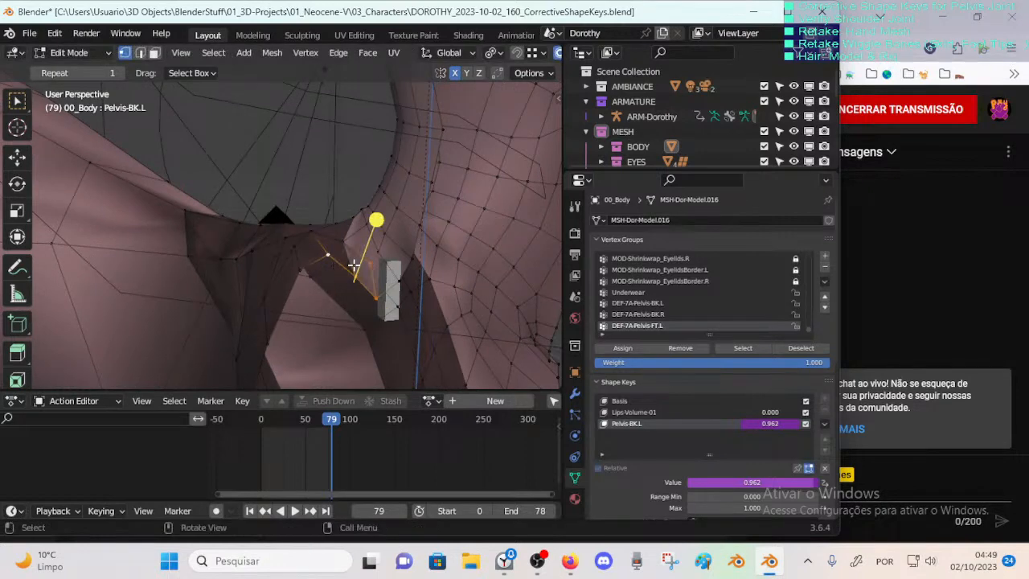
pyautogui.moveTo(354, 264); pyautogui.dragTo(328, 201, button='middle')
pyautogui.press('g')
pyautogui.press('g')
pyautogui.click(394, 215)
# Step: Circle-select the vertices at the middle of the crease rim and smooth them
pyautogui.hotkey('alt', 'a')
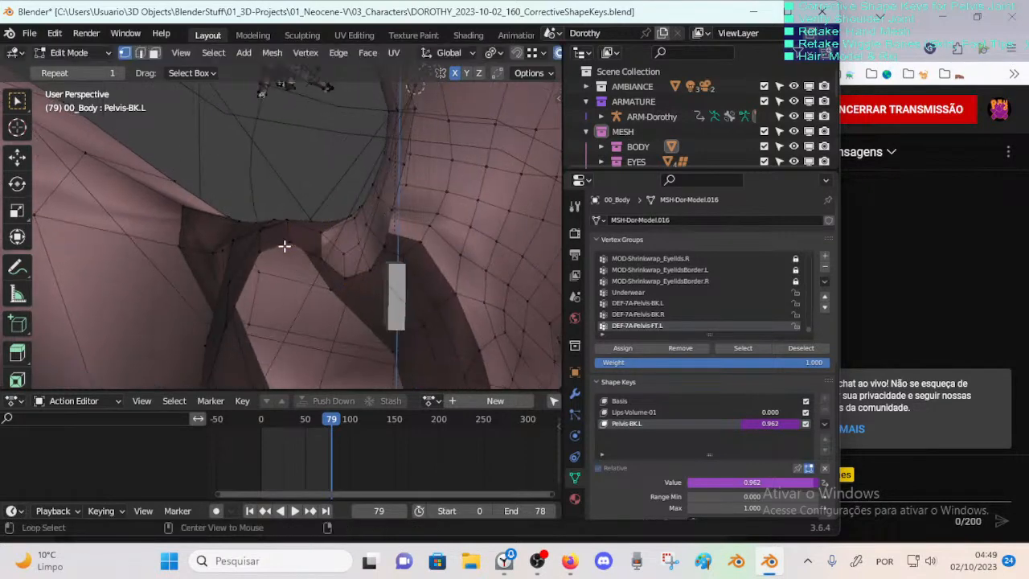
pyautogui.moveTo(272, 205); pyautogui.dragTo(317, 215)
pyautogui.press('a')
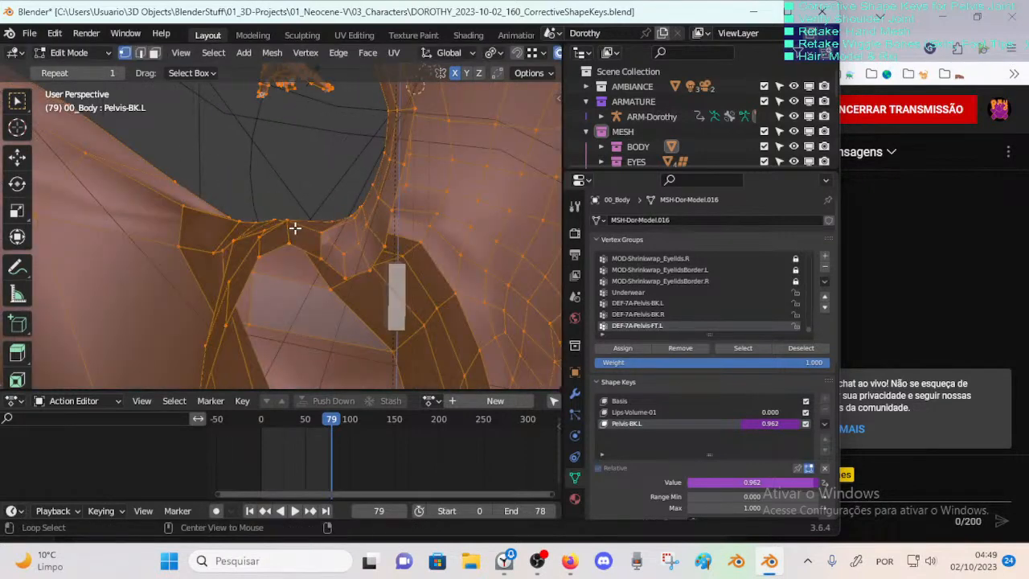
pyautogui.hotkey('ctrl', 'z')
pyautogui.press('c')
pyautogui.click(273, 225)
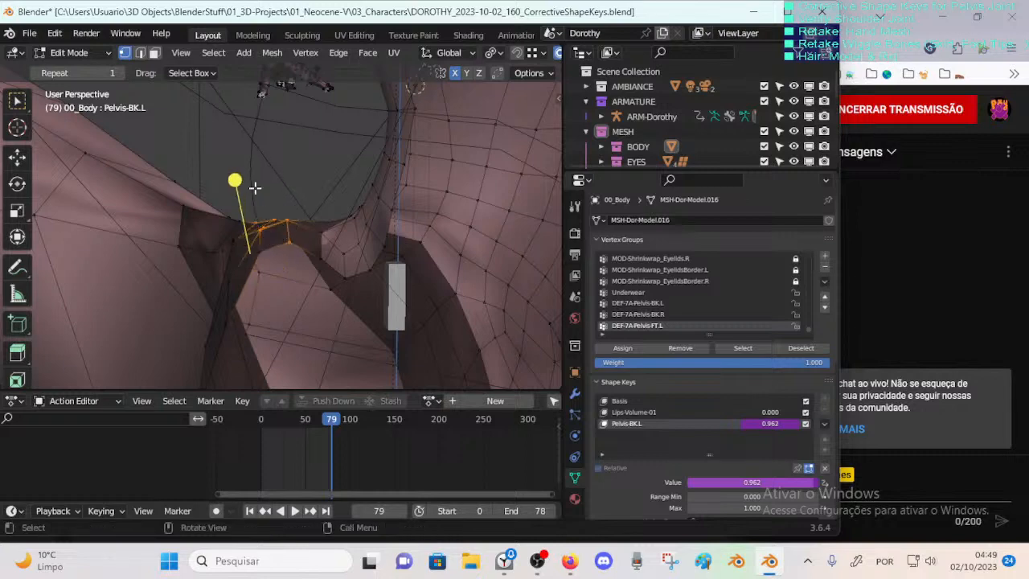
pyautogui.moveTo(235, 181); pyautogui.dragTo(285, 193)
# Step: Clear the selection and smooth the crease vertices between the rim's middle and the torso fold
pyautogui.press('a')
pyautogui.moveTo(284, 193); pyautogui.dragTo(262, 245, button='middle')
pyautogui.hotkey('alt', 'a')
pyautogui.moveTo(277, 201); pyautogui.dragTo(300, 260)
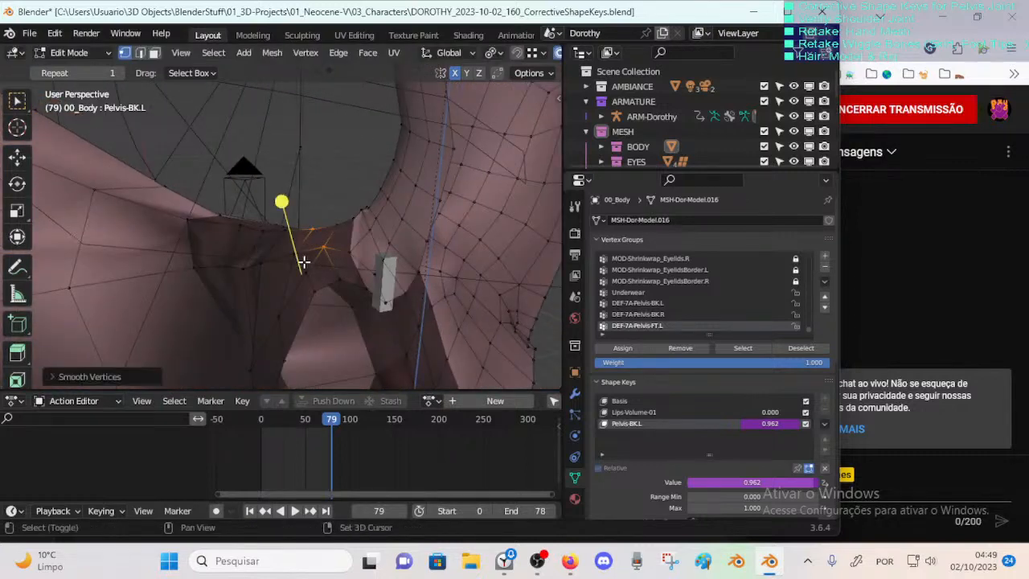
# Step: Reposition the vertices just below the rim at the thigh-side corner of the crease
pyautogui.moveTo(300, 260); pyautogui.dragTo(270, 211, button='middle')
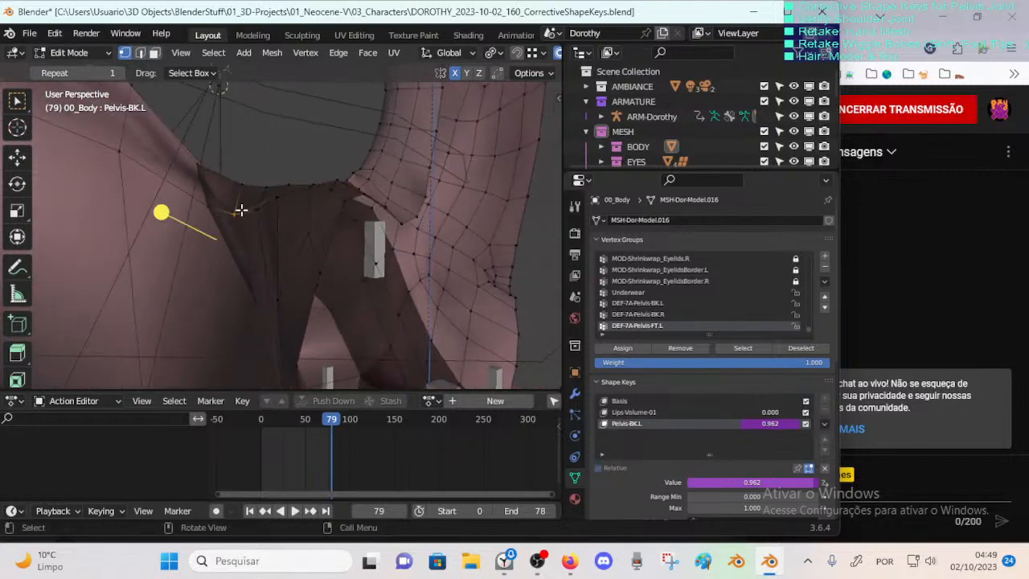
pyautogui.press('g')
pyautogui.click(245, 206)
pyautogui.click(213, 206)
pyautogui.moveTo(200, 230); pyautogui.dragTo(168, 185, button='middle')
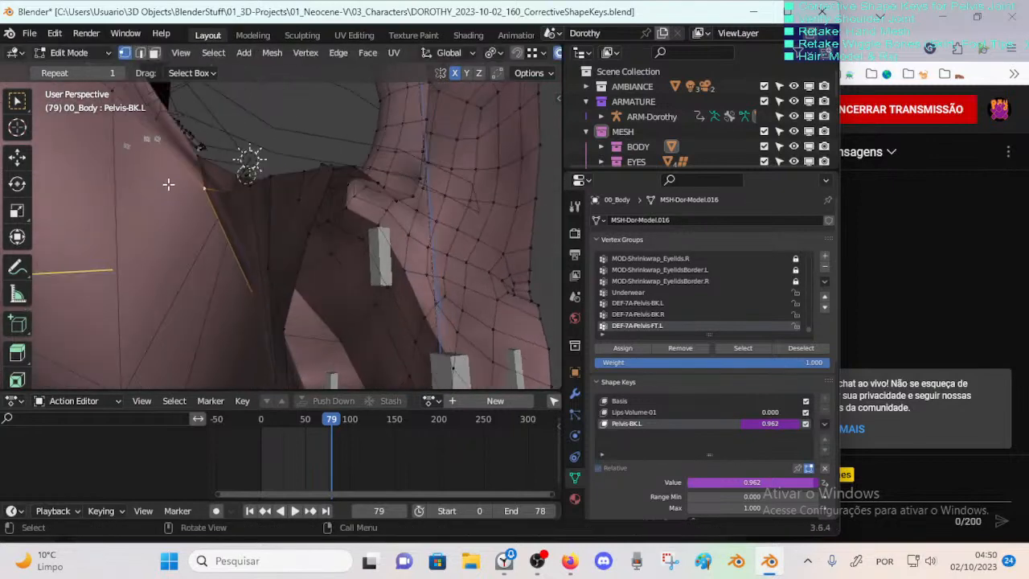
pyautogui.press('g')
pyautogui.click(206, 168)
# Step: Move the rim vertices beside the thigh-side corner to even out the rim curve
pyautogui.press('g')
pyautogui.click(240, 169)
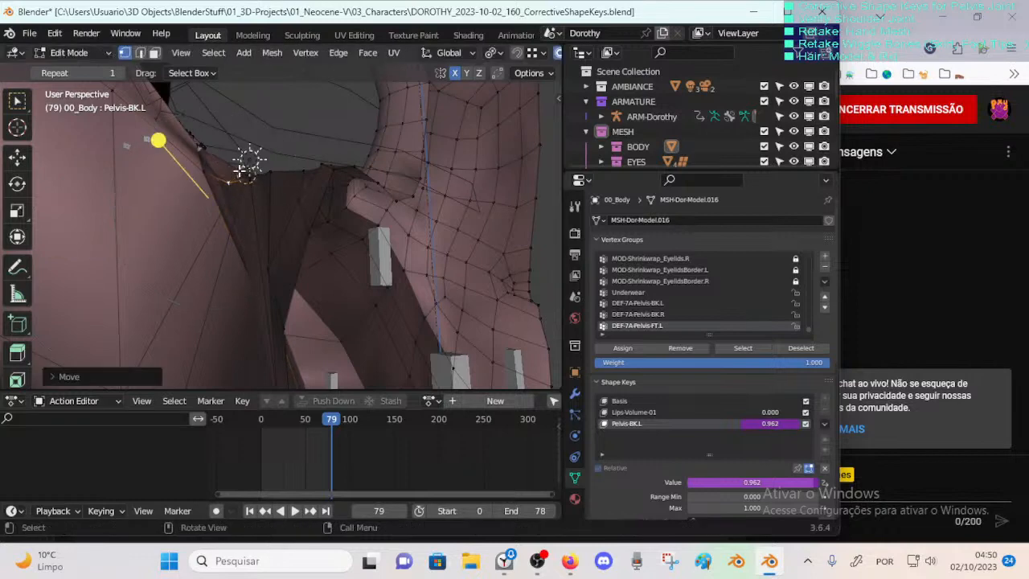
pyautogui.press('g')
pyautogui.click(244, 159)
# Step: Reposition two vertices on the inner crease wall near its torso end
pyautogui.moveTo(310, 159); pyautogui.dragTo(340, 283, button='middle')
pyautogui.click(311, 181)
pyautogui.press('g')
pyautogui.click(315, 173)
pyautogui.click(337, 185)
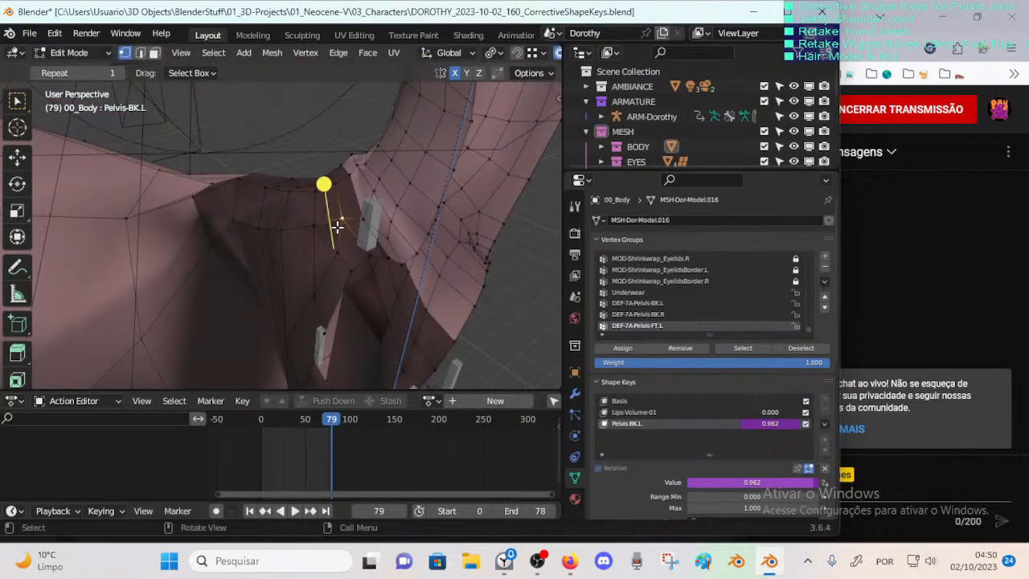
pyautogui.press('g')
pyautogui.click(304, 231)
# Step: Toggle out of Edit Mode and back, and reposition a vertex on the body surface beside the crease
pyautogui.click(232, 218)
pyautogui.moveTo(233, 218); pyautogui.dragTo(358, 234, button='middle')
pyautogui.press('Tab')
pyautogui.press('Tab')
pyautogui.press('g')
pyautogui.rightClick(390, 218)
pyautogui.press('g')
pyautogui.click(401, 211)
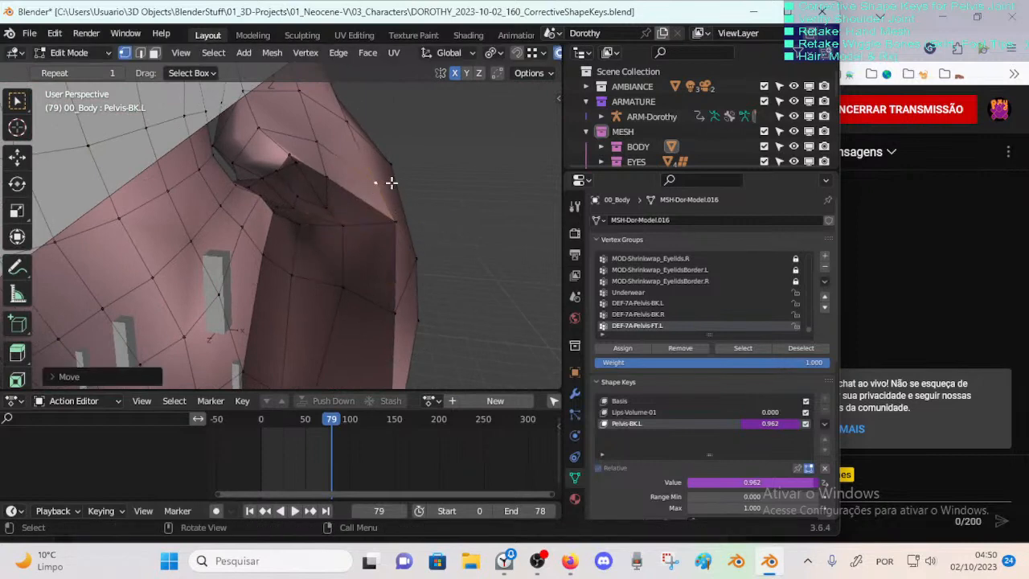
# Step: Move the vertices on the body's outer contour beside the hip opening and slide one along its edge
pyautogui.moveTo(392, 183); pyautogui.dragTo(405, 206, button='middle')
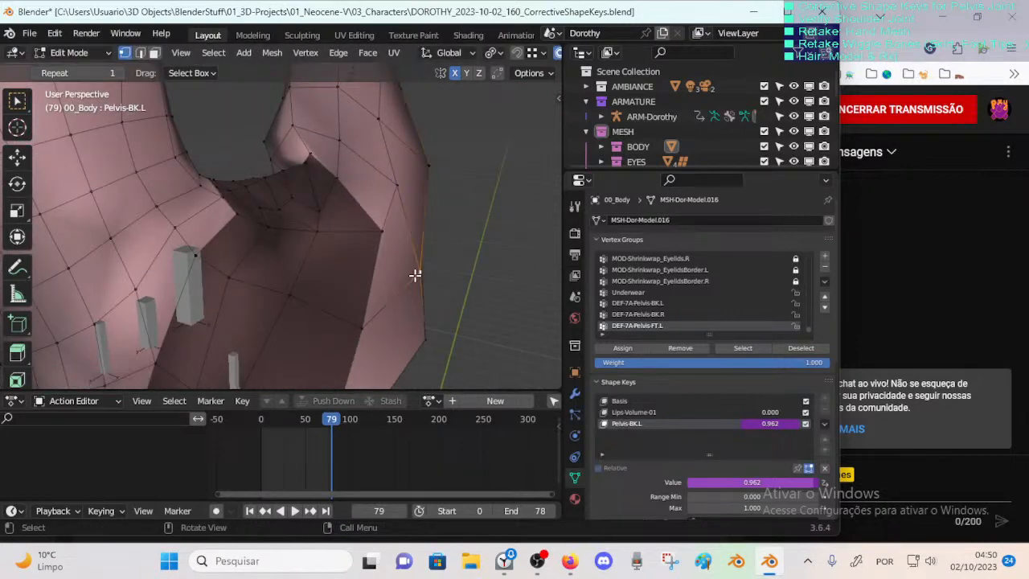
pyautogui.press('g')
pyautogui.click(418, 275)
pyautogui.click(397, 189)
pyautogui.press('g')
pyautogui.click(417, 200)
pyautogui.press('g')
pyautogui.click(425, 214)
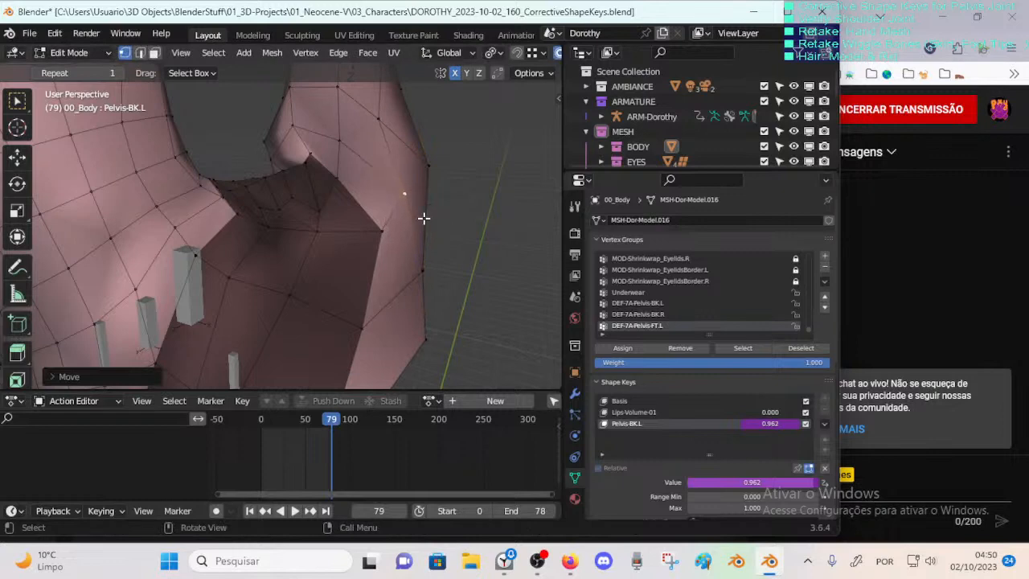
pyautogui.hotkey('shift', 'v')
pyautogui.click(427, 218)
# Step: Move the corner vertex on the edge of the hip opening inward
pyautogui.click(381, 230)
pyautogui.press('g')
pyautogui.click(361, 246)
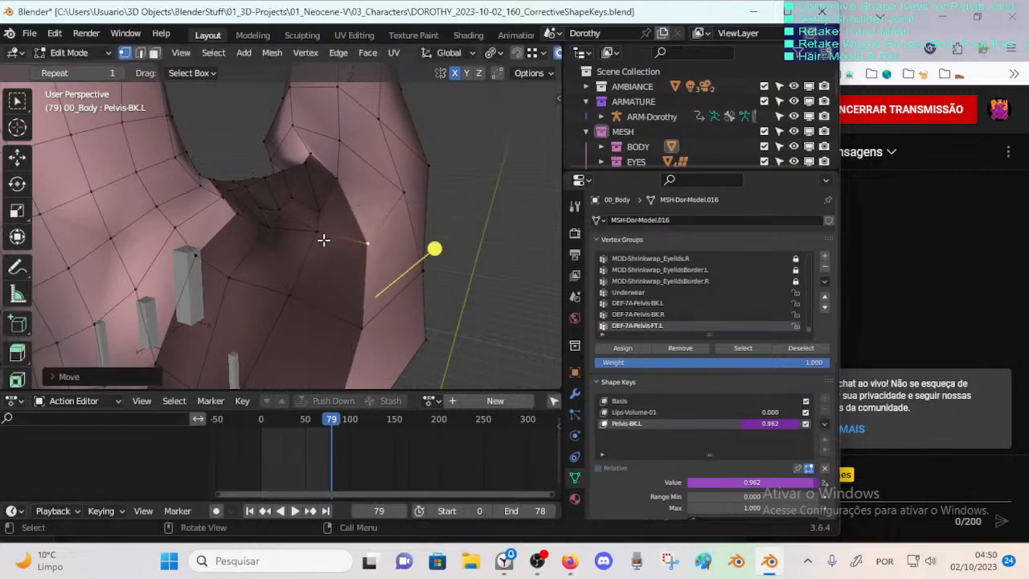
# Step: Smooth successive groups of vertices along the crease rim, from the torso fold toward the thigh
pyautogui.moveTo(329, 244); pyautogui.dragTo(287, 283, button='middle')
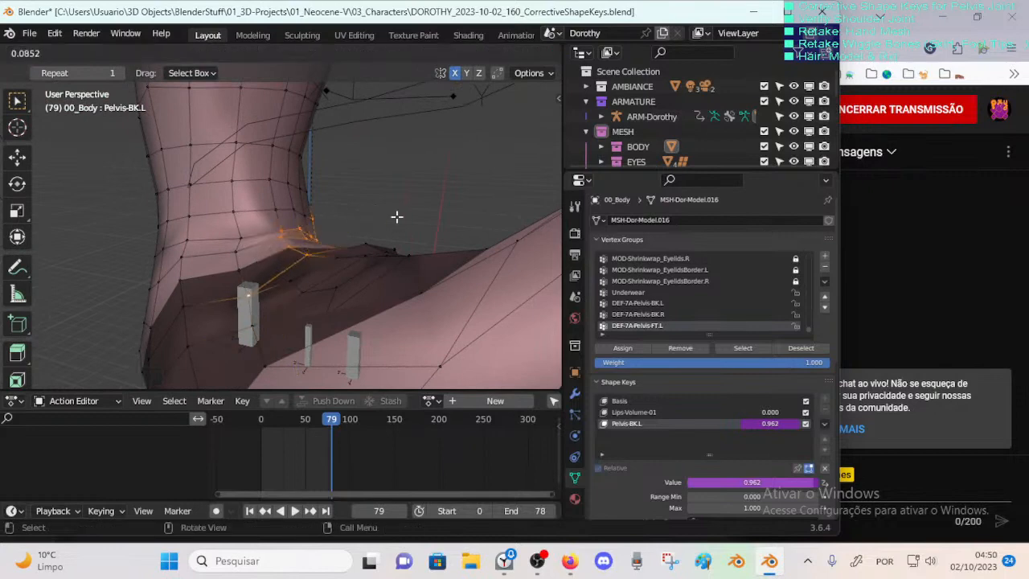
pyautogui.moveTo(327, 242); pyautogui.dragTo(324, 265, button='middle')
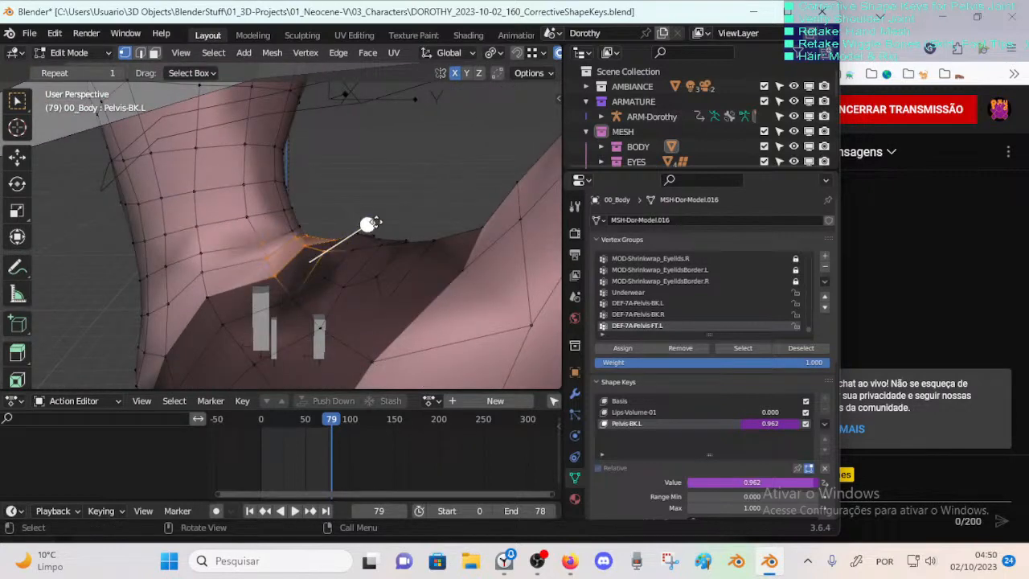
pyautogui.hotkey('alt', 'a')
pyautogui.press('c')
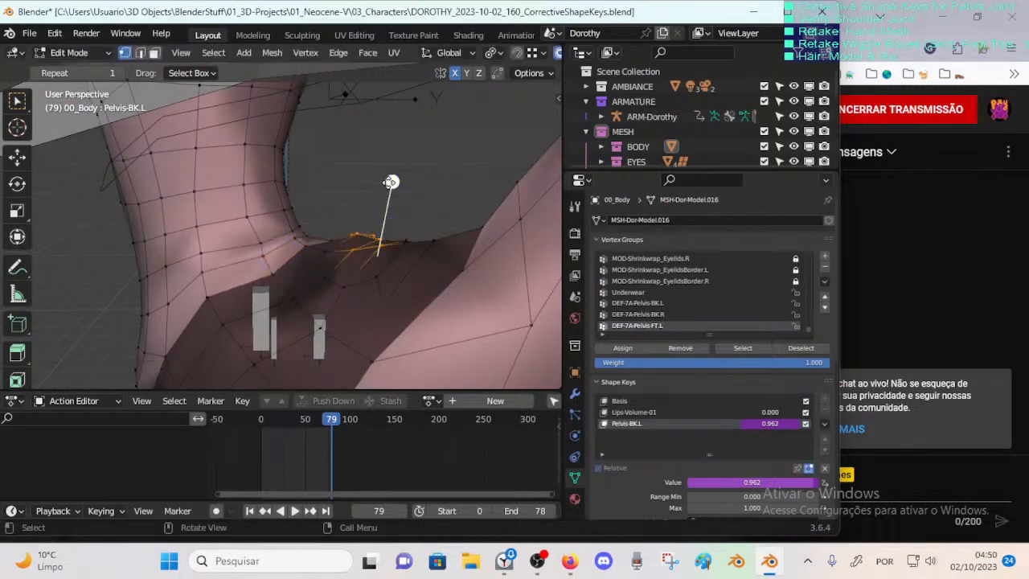
pyautogui.moveTo(390, 183); pyautogui.dragTo(445, 194)
pyautogui.hotkey('alt', 'a')
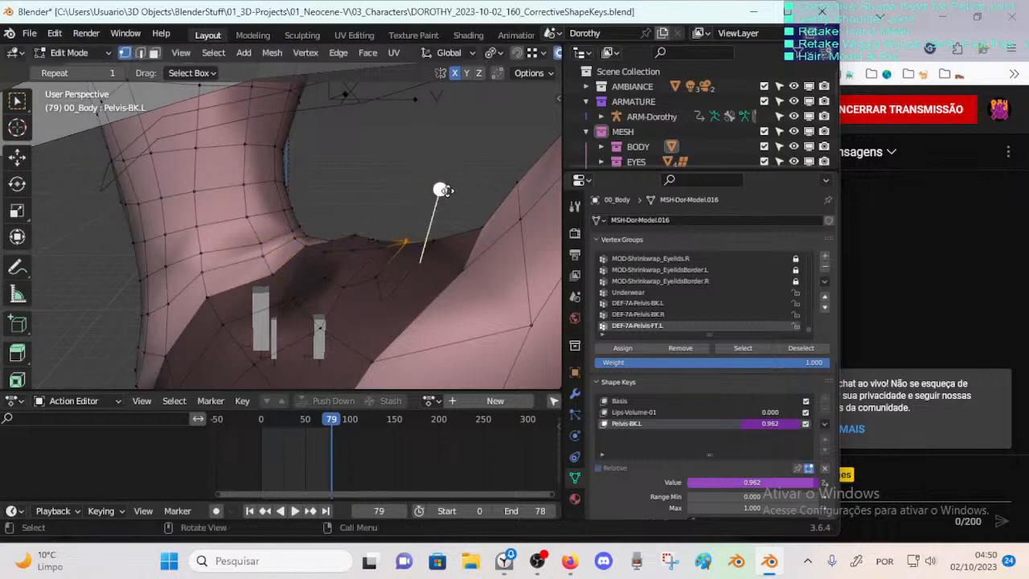
pyautogui.click(443, 190)
pyautogui.moveTo(389, 183); pyautogui.dragTo(454, 201)
pyautogui.hotkey('alt', 'a')
# Step: Circle-select the vertices near the thigh-side end of the crease and smooth them
pyautogui.moveTo(444, 209); pyautogui.dragTo(265, 255, button='middle')
pyautogui.press('c')
pyautogui.moveTo(227, 251)
pyautogui.mouseDown()
pyautogui.moveTo(205, 230)
pyautogui.moveTo(235, 232)
pyautogui.mouseUp()
pyautogui.hotkey('alt', 'a')
# Step: Move the rim vertex at the thigh-side corner outward and slide the vertex below it along its edge
pyautogui.moveTo(209, 257)
pyautogui.mouseDown(button='middle')
pyautogui.moveTo(237, 271)
pyautogui.moveTo(212, 241)
pyautogui.mouseUp(button='middle')
pyautogui.click(200, 235)
pyautogui.press('g')
pyautogui.click(186, 233)
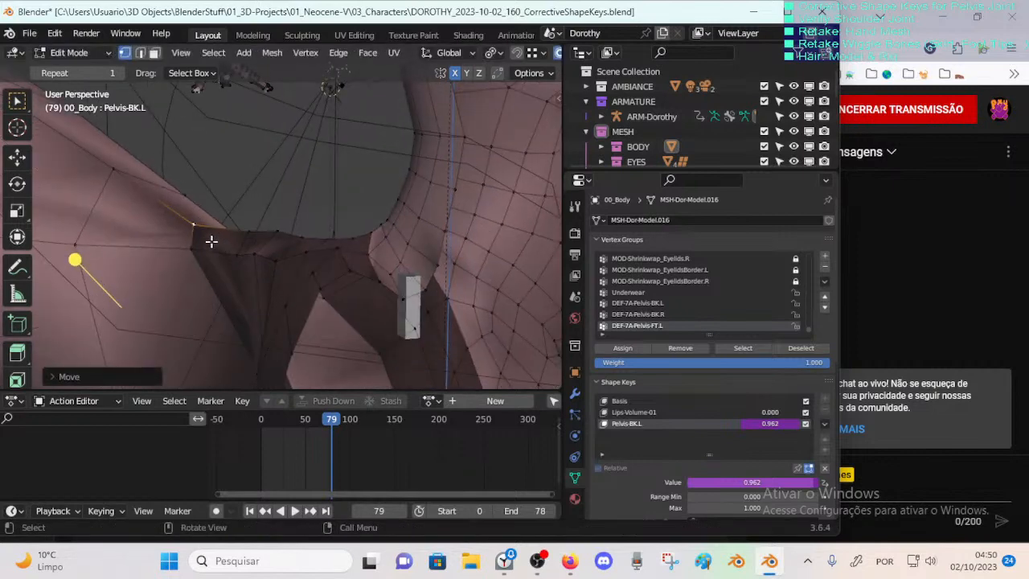
pyautogui.press('g')
pyautogui.press('g')
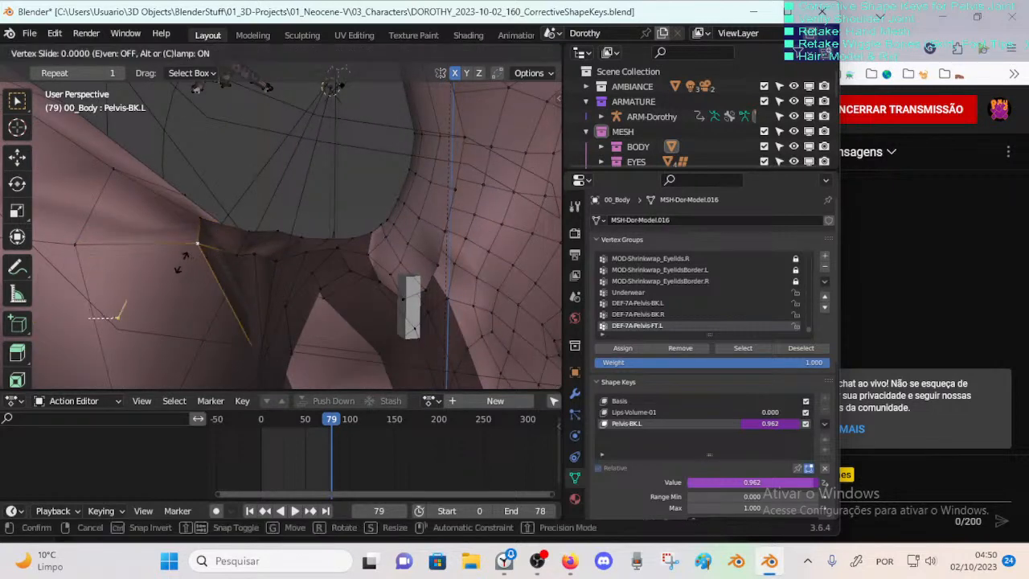
pyautogui.click(182, 262)
# Step: Slide the vertices around the thigh-side corner along their edges in three adjustments
pyautogui.moveTo(204, 250); pyautogui.dragTo(278, 214, button='middle')
pyautogui.press('g')
pyautogui.press('g')
pyautogui.click(195, 277)
pyautogui.press('g')
pyautogui.press('g')
pyautogui.click(223, 284)
pyautogui.press('g')
pyautogui.press('g')
pyautogui.click(213, 285)
# Step: Reposition the thigh-side corner vertices to follow the line of the crease
pyautogui.press('g')
pyautogui.click(215, 254)
pyautogui.press('g')
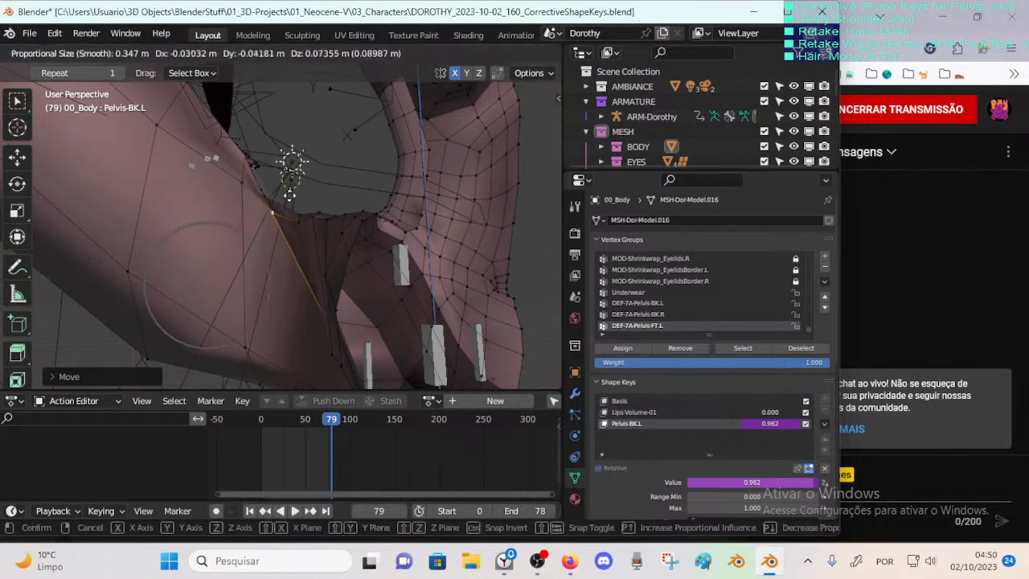
pyautogui.click(289, 195)
# Step: Slide and move a vertex on the inner surface of the raised thigh
pyautogui.click(232, 168)
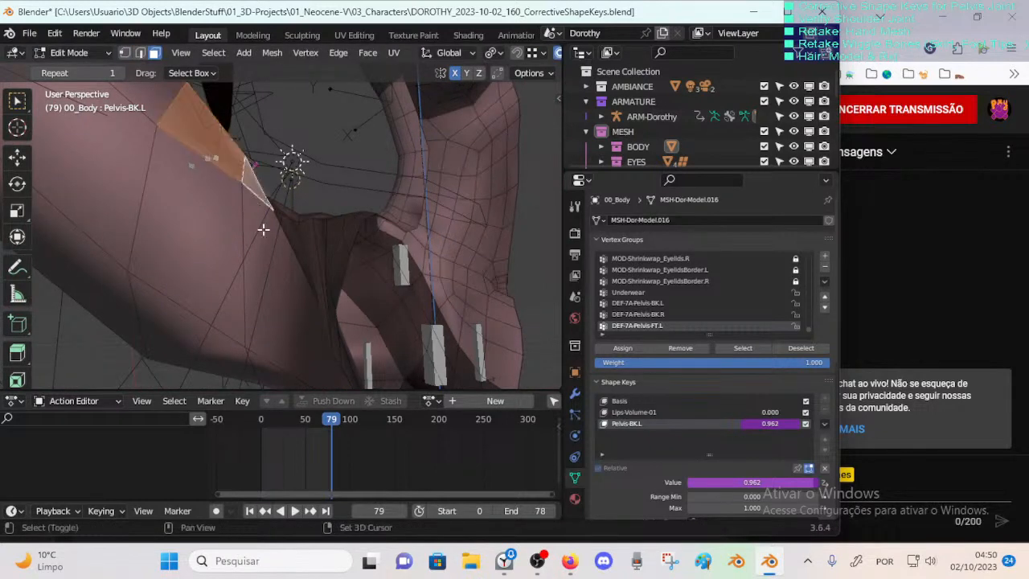
pyautogui.moveTo(259, 230); pyautogui.dragTo(247, 291, button='middle')
pyautogui.moveTo(275, 326); pyautogui.dragTo(271, 207, button='middle')
pyautogui.hotkey('shift', 'v')
pyautogui.press('g')
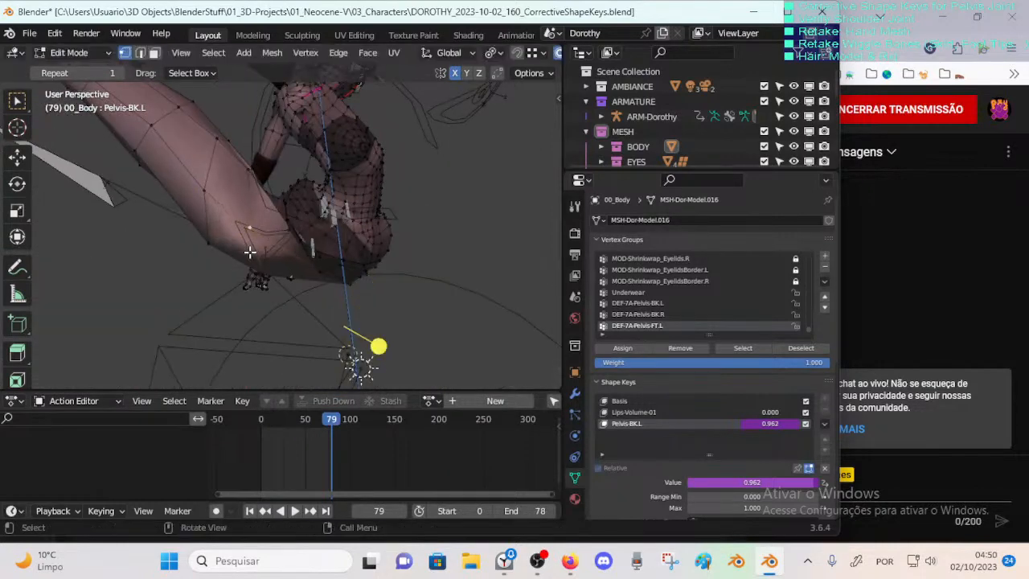
pyautogui.click(301, 243)
# Step: Reposition two vertices on the underside of the thigh near the pelvis
pyautogui.moveTo(301, 244); pyautogui.dragTo(314, 282, button='middle')
pyautogui.click(248, 271)
pyautogui.press('g')
pyautogui.click(269, 264)
pyautogui.click(298, 232)
pyautogui.press('g')
pyautogui.click(298, 214)
# Step: Move the vertices where the thigh's underside meets the pelvis in several adjustments to round the contour
pyautogui.scroll(3, 302, 210)
pyautogui.press('g')
pyautogui.click(309, 274)
pyautogui.press('g')
pyautogui.click(277, 272)
pyautogui.press('g')
pyautogui.click(259, 291)
pyautogui.press('g')
pyautogui.click(265, 283)
pyautogui.press('g')
pyautogui.click(284, 261)
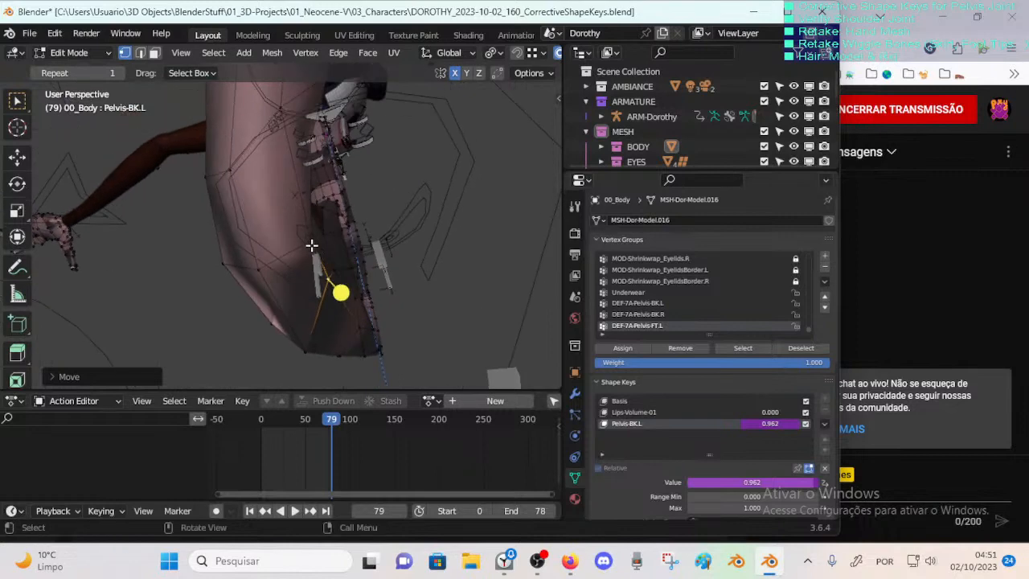
# Step: Reposition the inner thigh vertex beside the bone block and the vertex on the buttock's lower outline
pyautogui.press('g')
pyautogui.click(312, 282)
pyautogui.click(309, 341)
pyautogui.press('g')
pyautogui.click(314, 331)
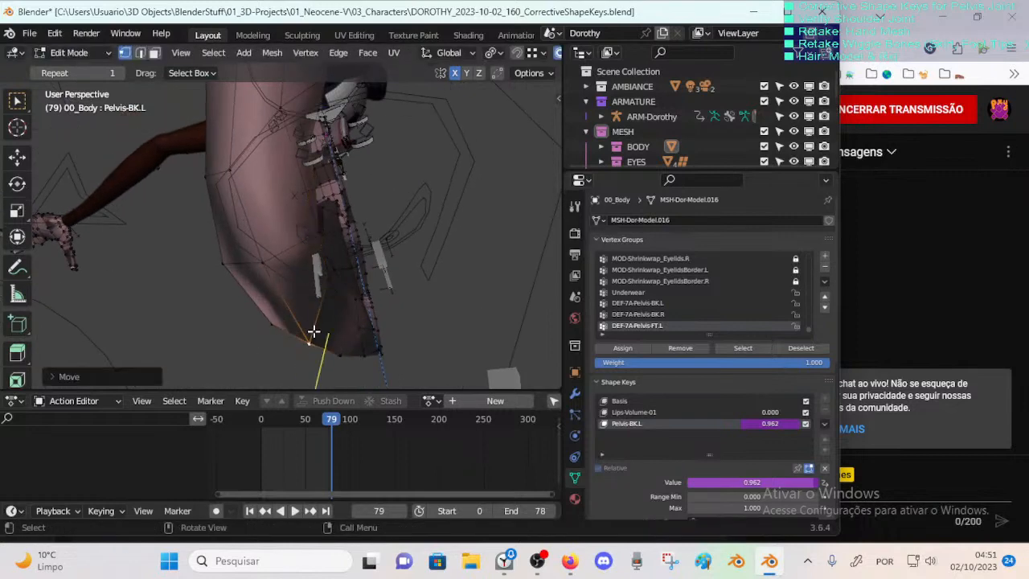
# Step: Move the inner thigh wall vertex out toward the outline of the hip opening
pyautogui.moveTo(321, 276); pyautogui.dragTo(237, 340, button='middle')
pyautogui.press('g')
pyautogui.click(287, 251)
pyautogui.moveTo(287, 236); pyautogui.dragTo(337, 235, button='middle')
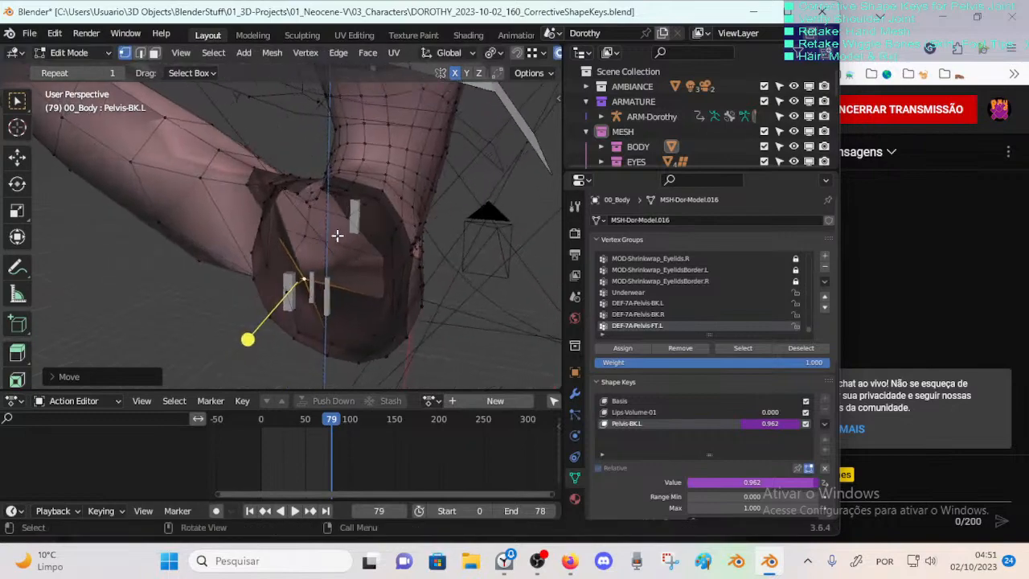
pyautogui.press('g')
pyautogui.click(283, 287)
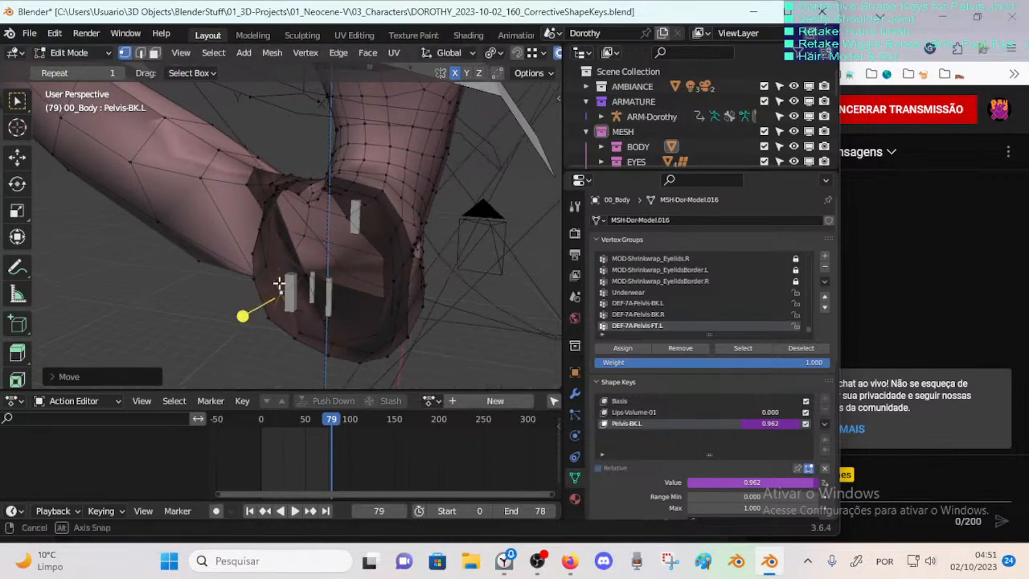
# Step: Slide the vertex just below the crease rim's thigh side along its edge
pyautogui.moveTo(281, 285); pyautogui.dragTo(304, 180, button='middle')
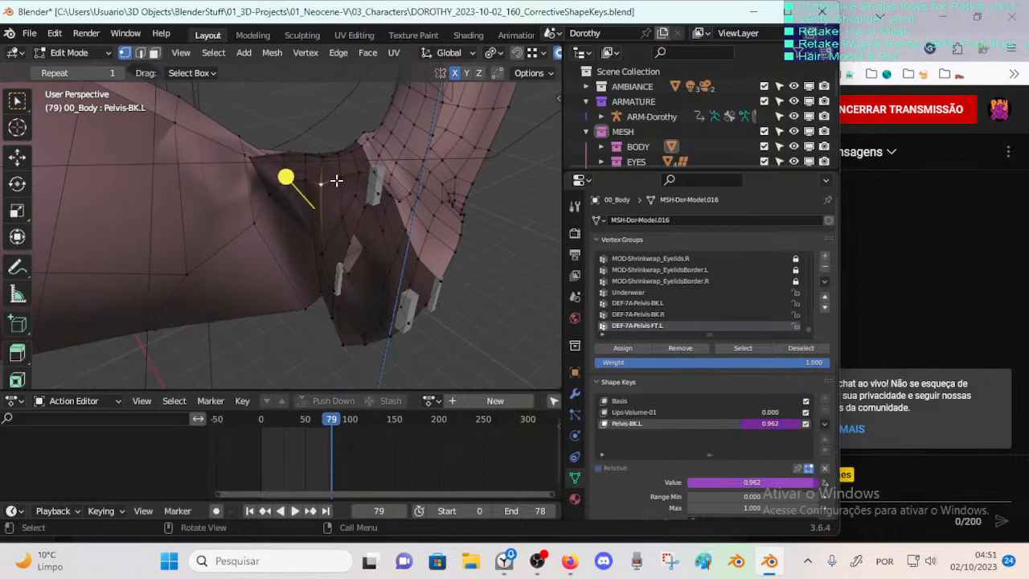
pyautogui.press('g')
pyautogui.press('g')
pyautogui.click(331, 182)
# Step: Smooth the inner thigh wall vertices and the vertices beneath the thigh end of the crease rim
pyautogui.moveTo(332, 182); pyautogui.dragTo(322, 264, button='middle')
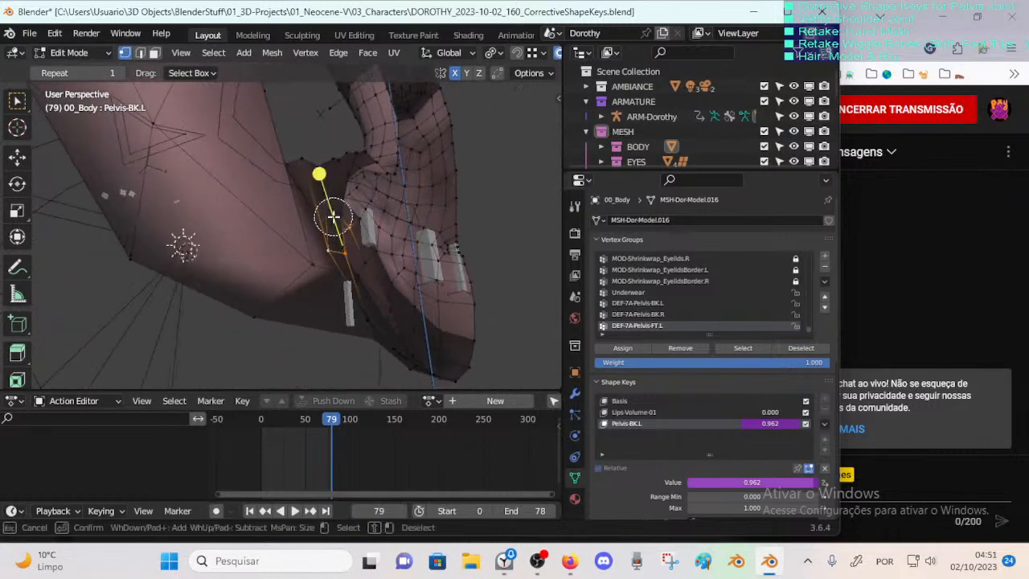
pyautogui.moveTo(351, 224); pyautogui.dragTo(257, 241, button='middle')
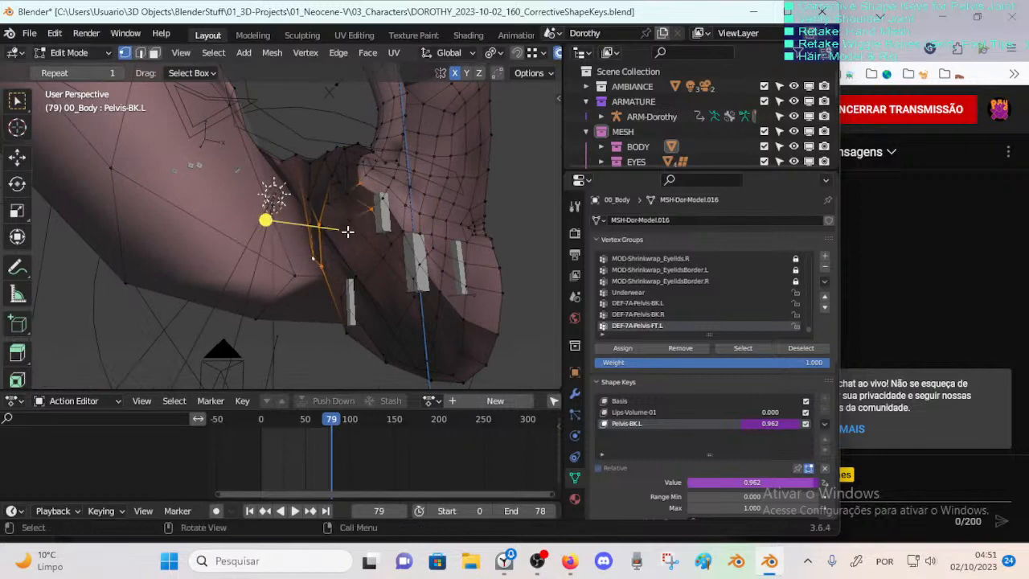
pyautogui.moveTo(347, 231); pyautogui.dragTo(268, 265, button='middle')
pyautogui.press('c')
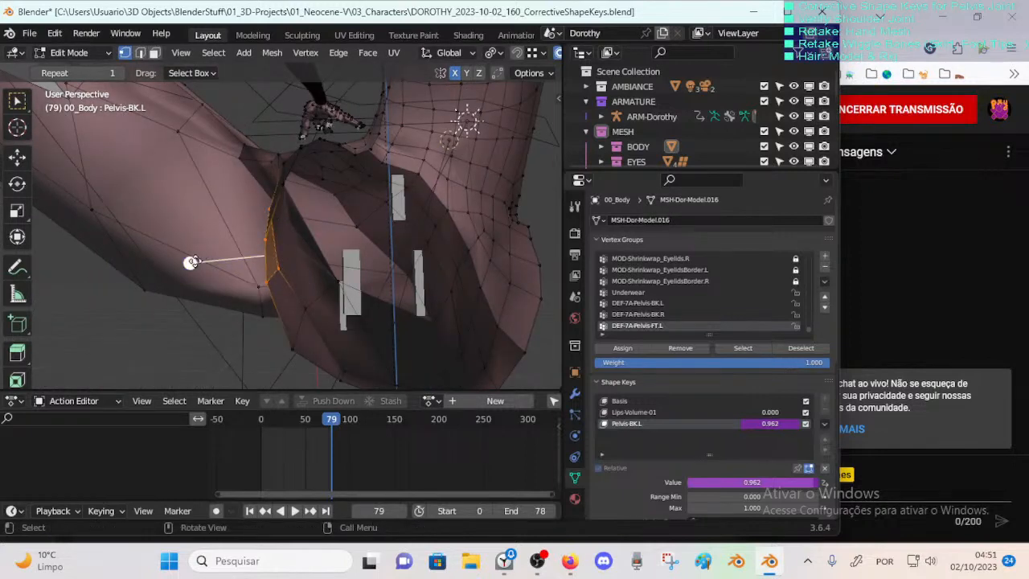
pyautogui.moveTo(190, 262); pyautogui.dragTo(322, 228, button='middle')
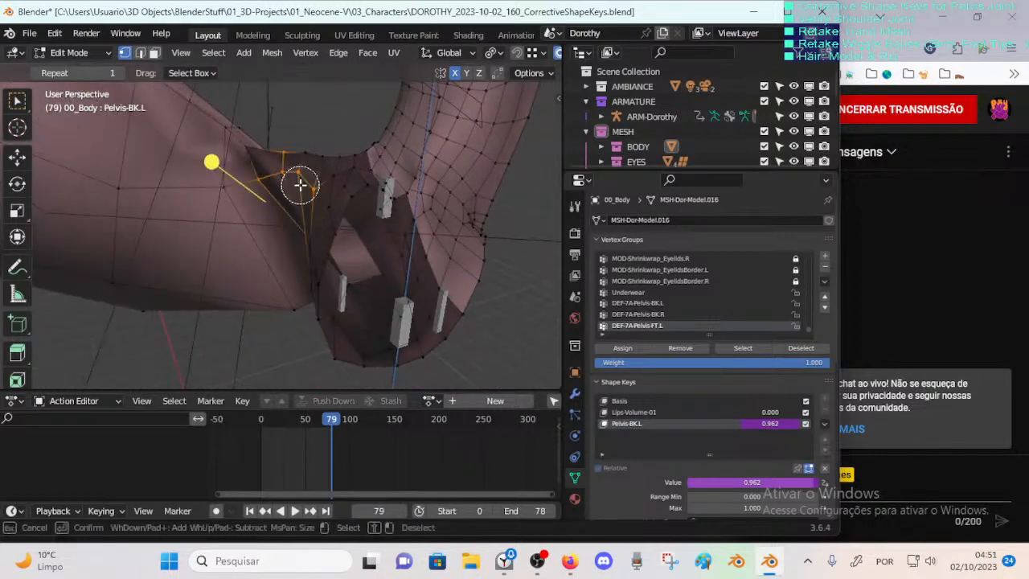
pyautogui.moveTo(257, 172); pyautogui.dragTo(282, 225, button='middle')
# Step: Move the vertices in the dark hollow beneath the crease rim and the vertex on the thigh's adjoining inner edge
pyautogui.press('g')
pyautogui.click(305, 241)
pyautogui.press('g')
pyautogui.click(272, 210)
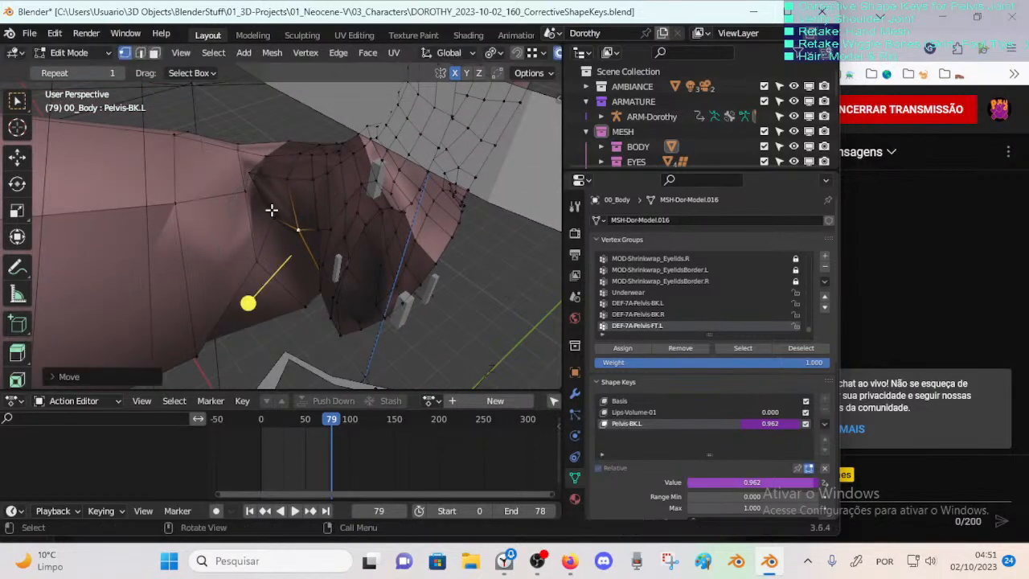
pyautogui.press('g')
pyautogui.click(280, 241)
pyautogui.press('g')
pyautogui.click(257, 272)
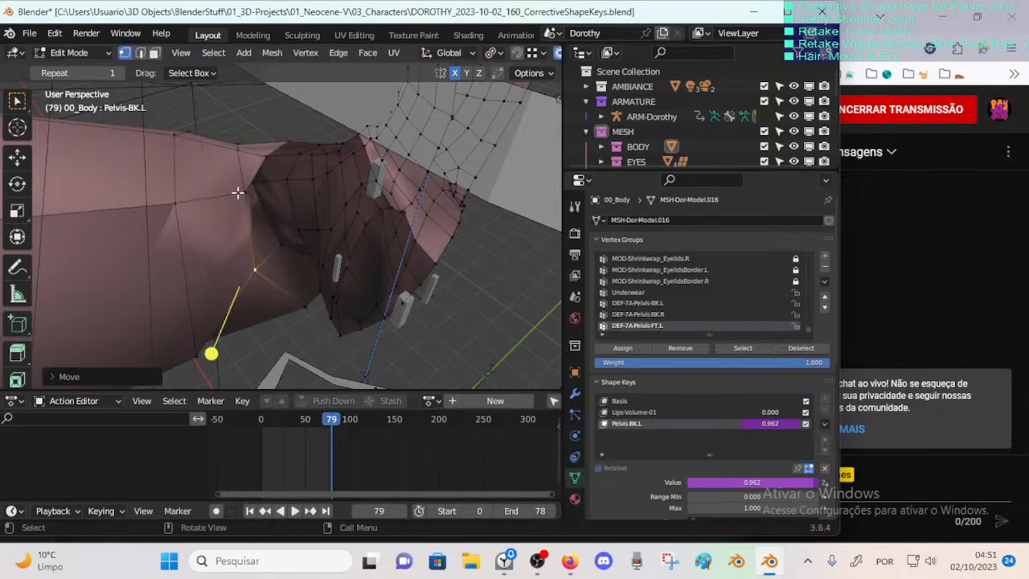
# Step: Reposition the vertices at the corner where the thigh's upper surface turns into the crease
pyautogui.press('g')
pyautogui.click(225, 182)
pyautogui.press('g')
pyautogui.click(274, 201)
# Step: Reposition the hip crease rim vertices with proportional moves, widening the influence radius to about 0.56 m
pyautogui.moveTo(273, 201); pyautogui.dragTo(308, 243, button='middle')
pyautogui.press('g')
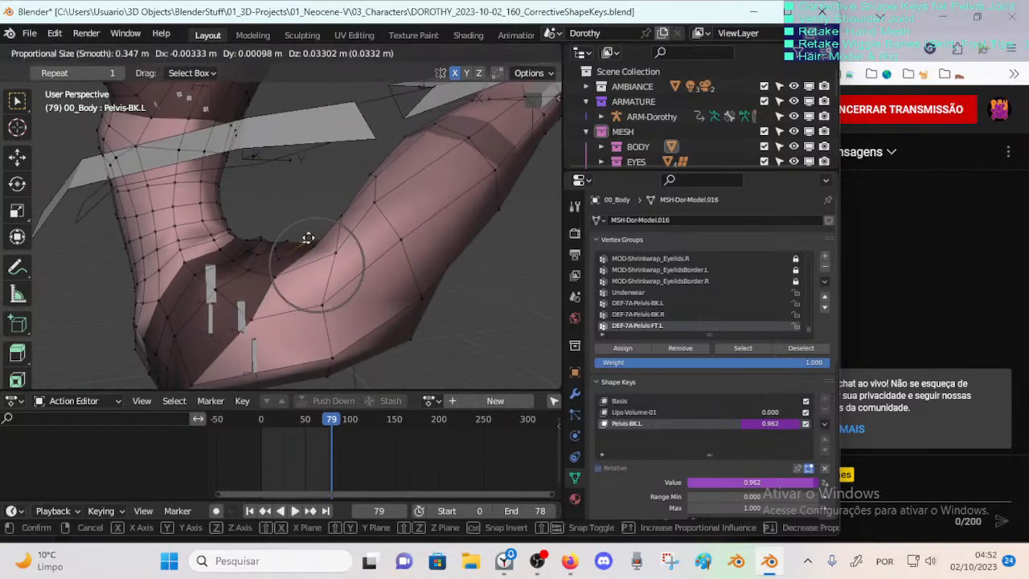
pyautogui.press('g')
pyautogui.scroll(-5, 301, 244)
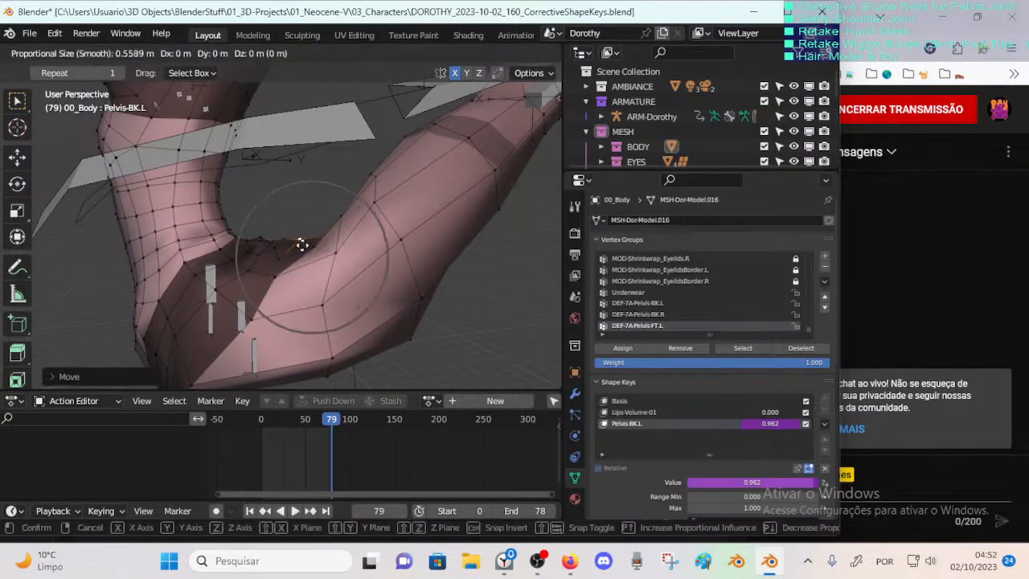
pyautogui.click(300, 245)
pyautogui.click(284, 240)
pyautogui.press('g')
pyautogui.click(292, 229)
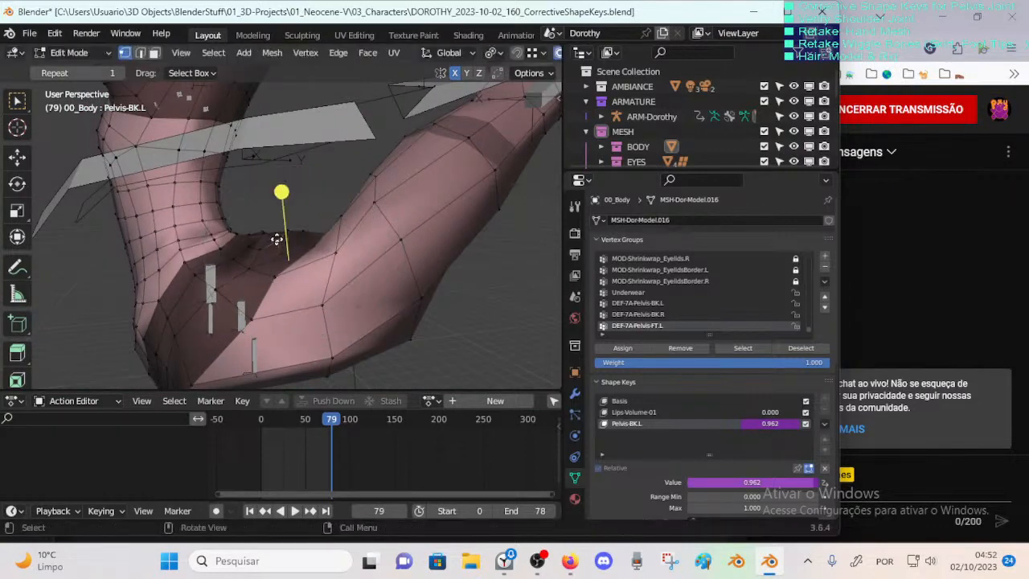
pyautogui.press('g')
pyautogui.click(225, 208)
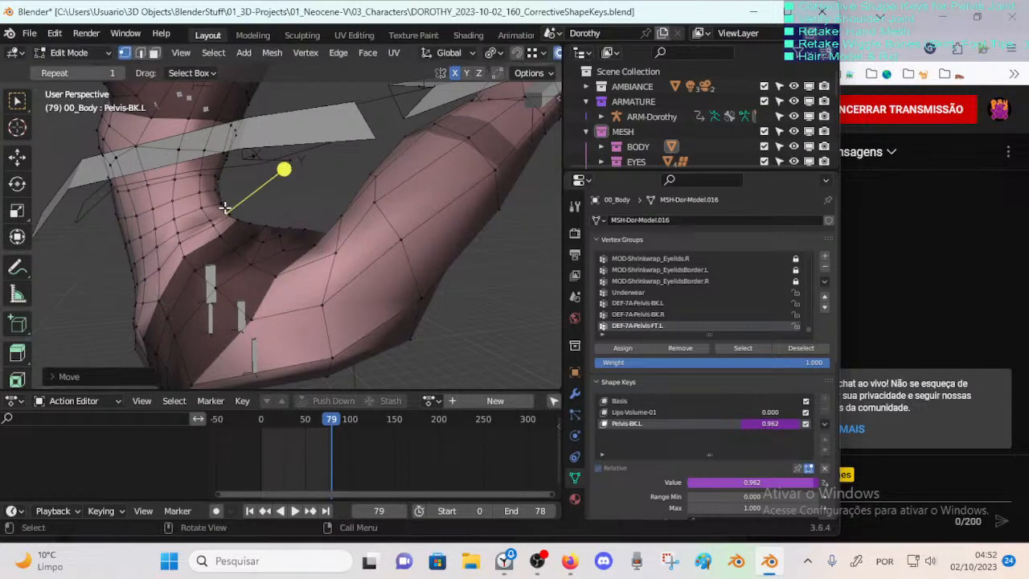
# Step: Smooth the vertices along the crease rim from the belly side toward the thigh
pyautogui.click(275, 233)
pyautogui.keyDown('shift'); pyautogui.click(259, 239); pyautogui.keyUp('shift')
pyautogui.moveTo(289, 181); pyautogui.dragTo(321, 186)
pyautogui.click(250, 252)
pyautogui.keyDown('shift'); pyautogui.click(240, 223); pyautogui.keyUp('shift')
pyautogui.click(299, 227)
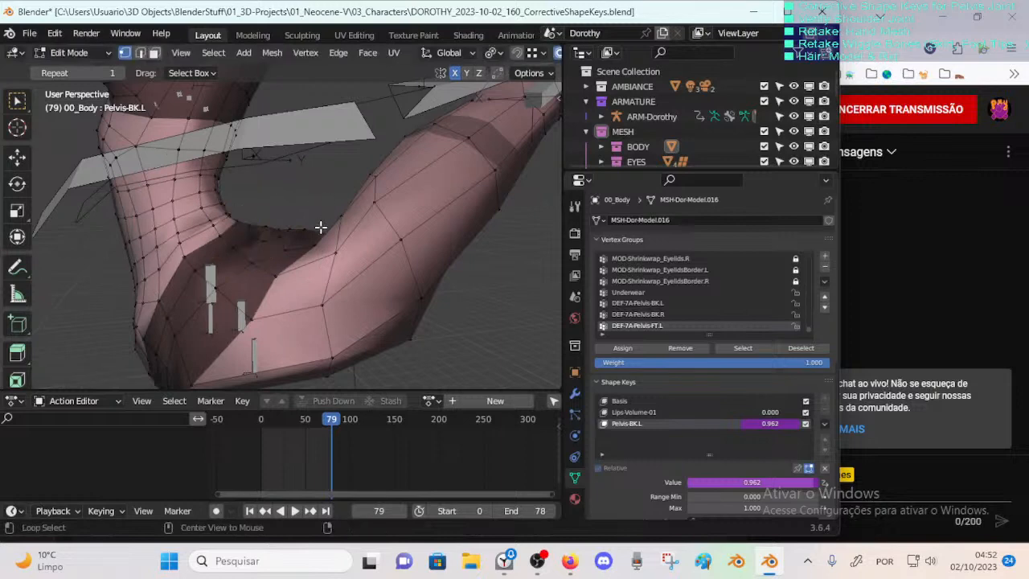
pyautogui.press('c')
pyautogui.moveTo(329, 195); pyautogui.dragTo(326, 193)
pyautogui.moveTo(326, 193); pyautogui.dragTo(224, 206, button='middle')
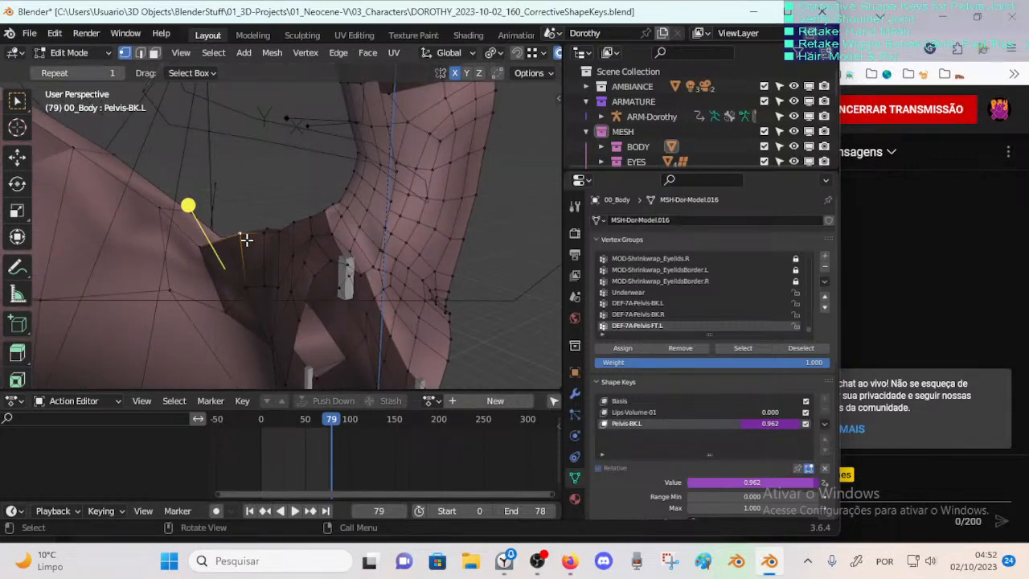
# Step: Move the vertices at the thigh end of the crease rim in several adjustments to even out its outline
pyautogui.press('g')
pyautogui.press('g')
pyautogui.click(239, 242)
pyautogui.press('g')
pyautogui.click(239, 248)
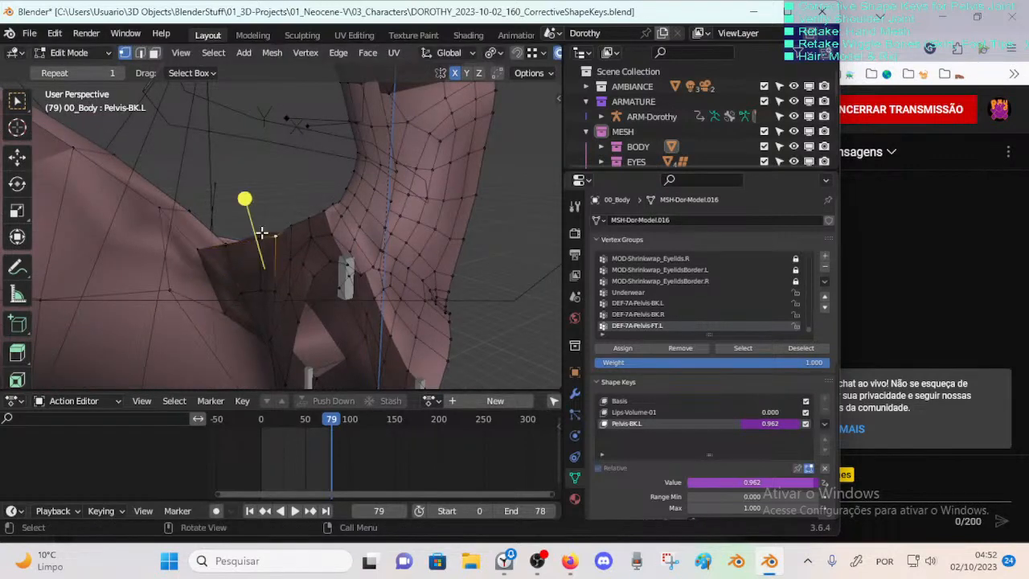
pyautogui.keyDown('alt'); pyautogui.click(263, 233); pyautogui.keyUp('alt')
pyautogui.press('g')
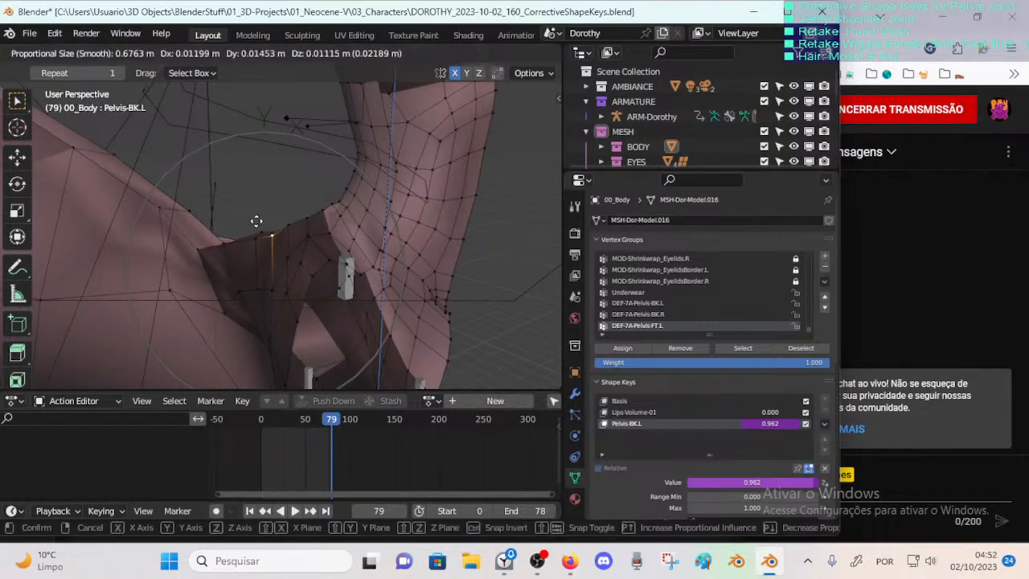
pyautogui.click(241, 224)
pyautogui.press('g')
pyautogui.click(245, 231)
pyautogui.scroll(-5, 241, 236)
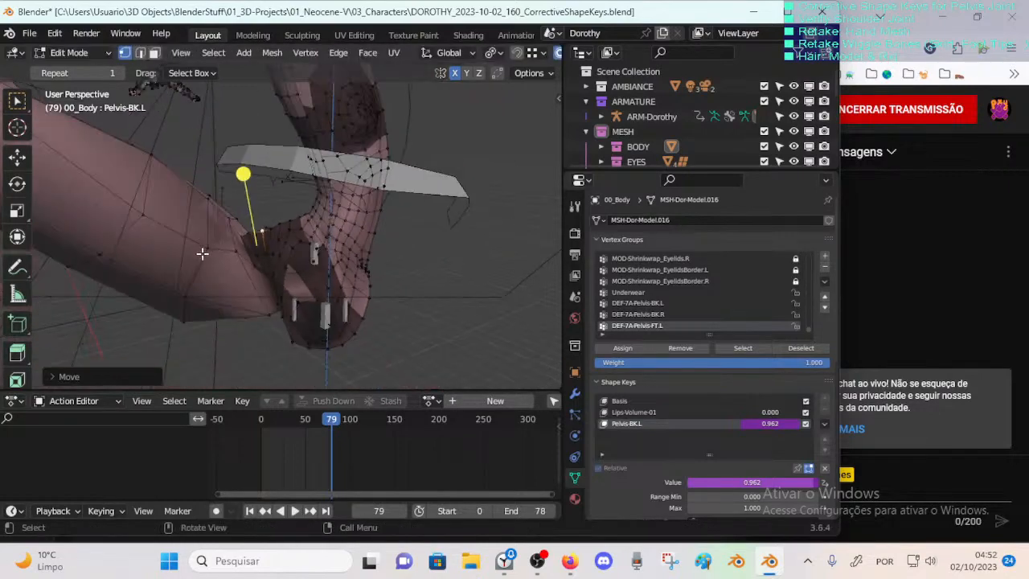
# Step: Check the crease in Object Mode, and move the short edge just below the middle of the rim
pyautogui.press('Tab')
pyautogui.moveTo(202, 253); pyautogui.dragTo(288, 293, button='middle')
pyautogui.scroll(-2, 328, 263)
pyautogui.scroll(2, 326, 263)
pyautogui.press('Tab')
pyautogui.click(287, 241)
pyautogui.moveTo(311, 247); pyautogui.dragTo(314, 212, button='middle')
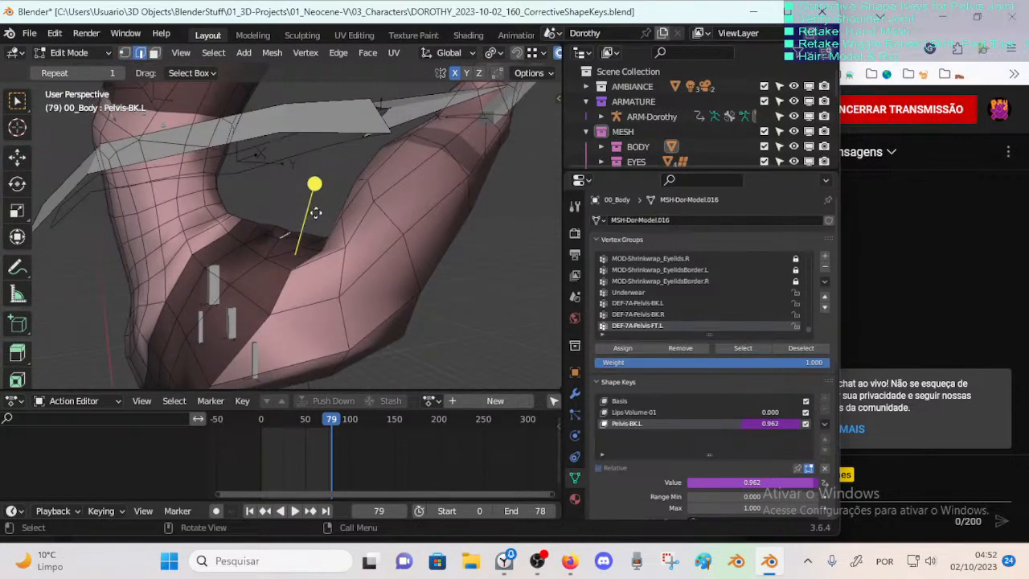
pyautogui.press('g')
pyautogui.click(298, 241)
pyautogui.scroll(3, 298, 239)
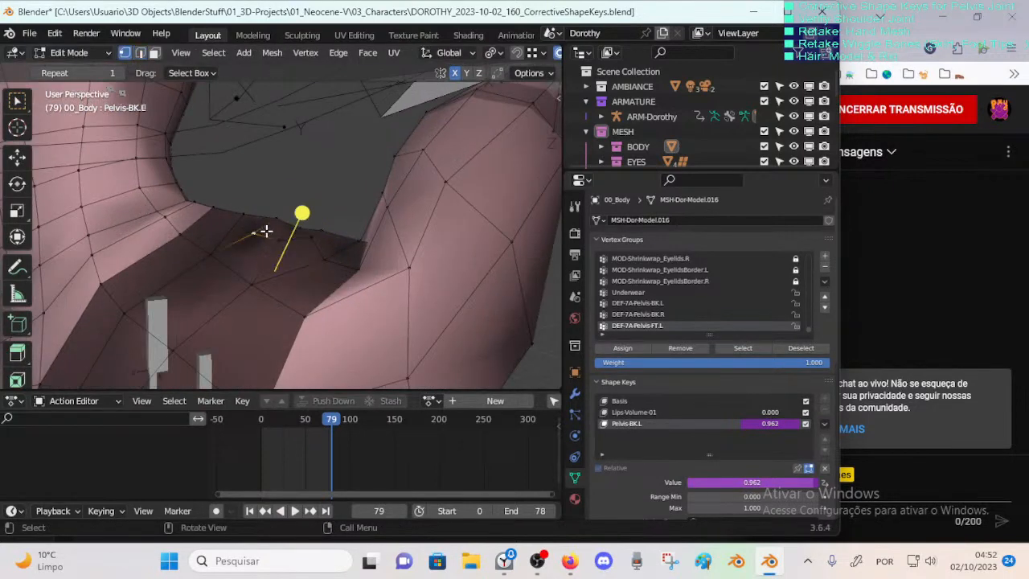
# Step: Smooth the selected vertices below the middle of the crease rim and slide one along its edge
pyautogui.moveTo(347, 193); pyautogui.dragTo(316, 241)
pyautogui.click(280, 241)
pyautogui.press('g')
pyautogui.press('g')
pyautogui.click(297, 245)
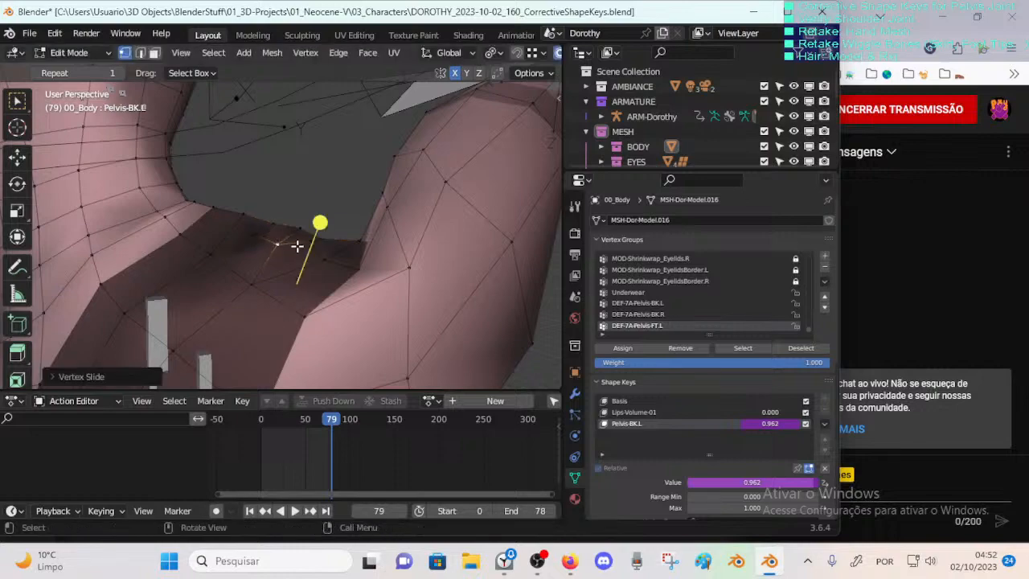
# Step: Move the vertex in the crease hollow closer to the thigh wall
pyautogui.moveTo(296, 245); pyautogui.dragTo(364, 302, button='middle')
pyautogui.press('Tab')
pyautogui.press('Tab')
pyautogui.scroll(3, 365, 302)
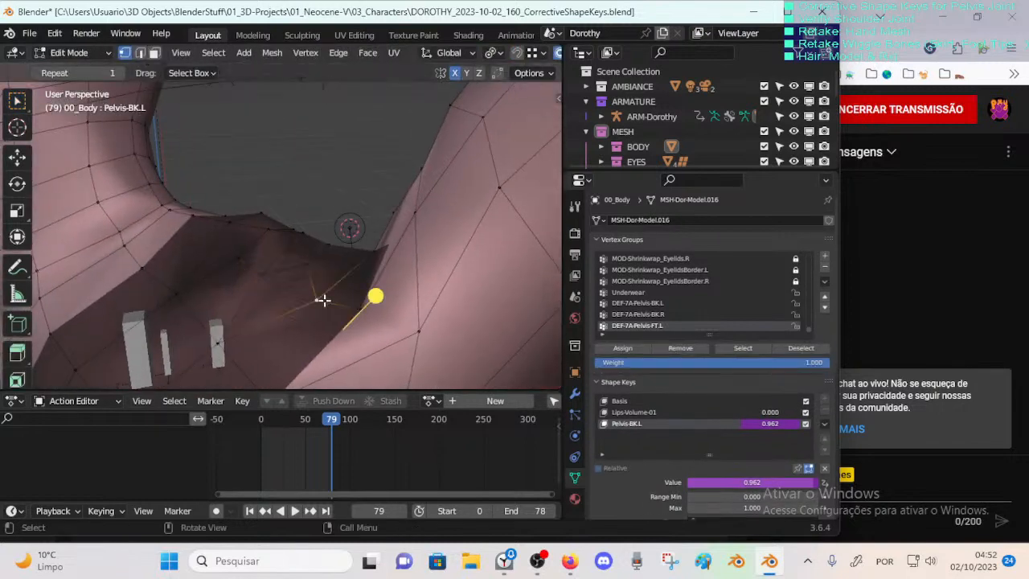
pyautogui.press('g')
pyautogui.click(348, 301)
# Step: Move the vertices on the thigh's inner upper outline just above the crease corner to reshape the curve
pyautogui.press('g')
pyautogui.click(438, 178)
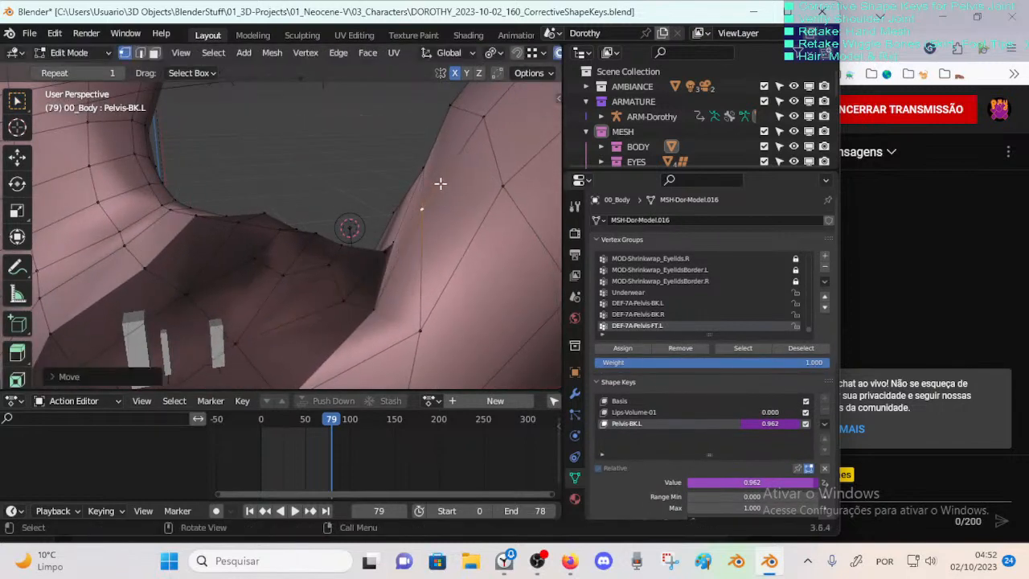
pyautogui.press('g')
pyautogui.click(440, 161)
pyautogui.press('g')
pyautogui.click(418, 183)
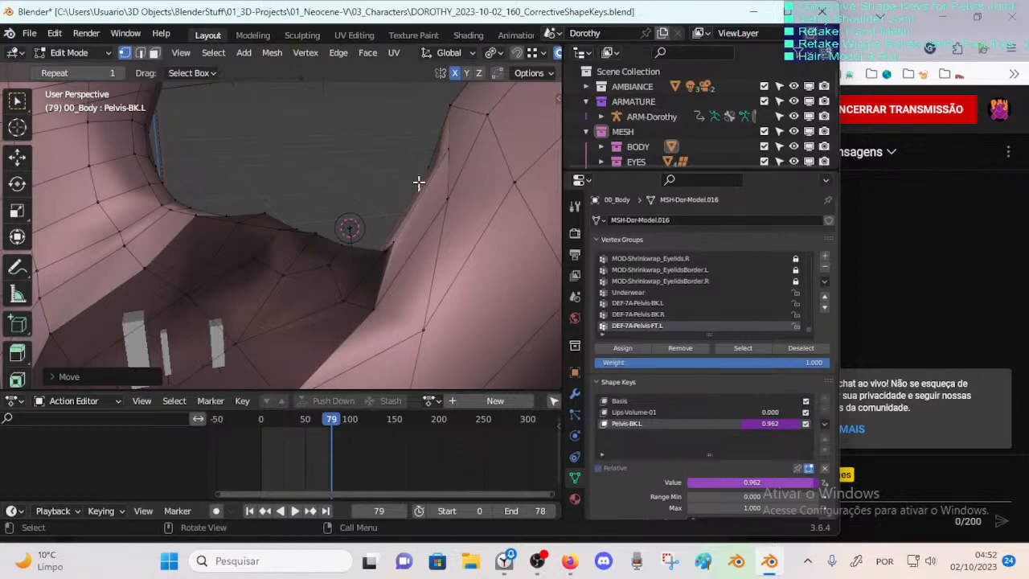
# Step: Reposition the vertex at the crease's thigh corner and the rim vertices at the belly end
pyautogui.press('g')
pyautogui.click(384, 272)
pyautogui.moveTo(278, 293); pyautogui.dragTo(324, 280, button='middle')
pyautogui.press('g')
pyautogui.click(306, 213)
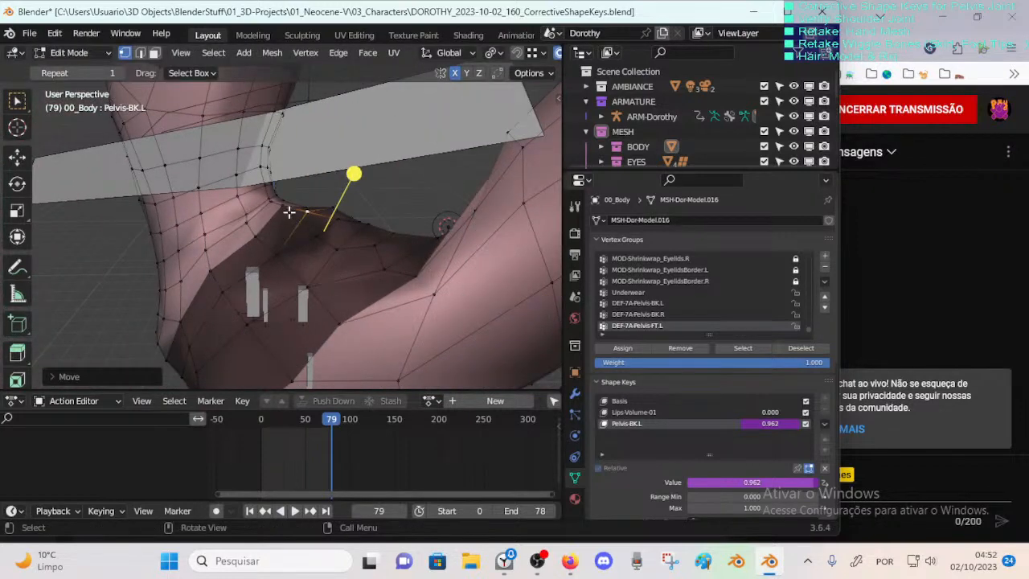
pyautogui.press('g')
pyautogui.click(265, 191)
# Step: Smooth the group of vertices where the crease rim meets the belly
pyautogui.rightClick(300, 204)
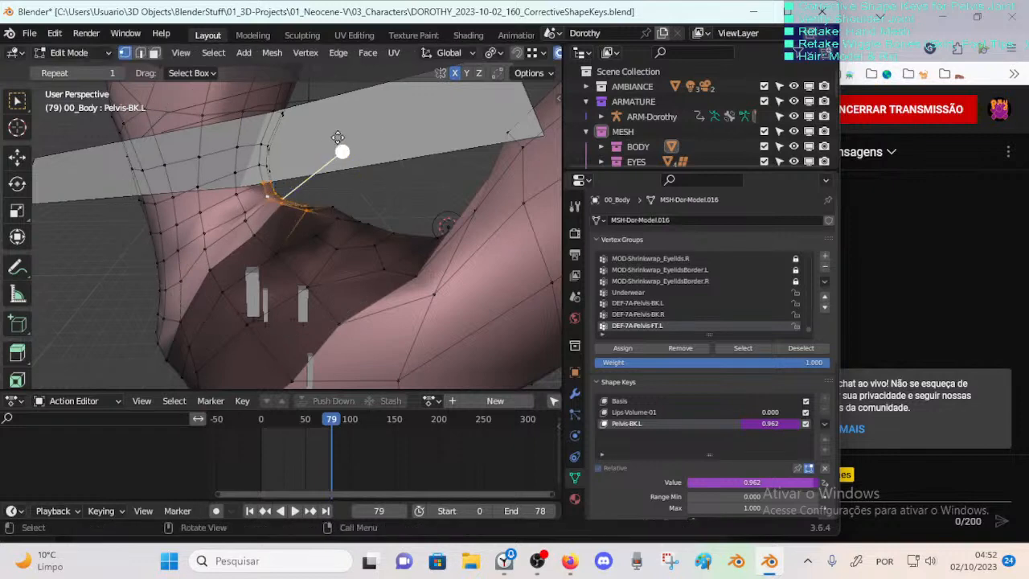
pyautogui.moveTo(342, 151); pyautogui.dragTo(387, 172)
pyautogui.moveTo(387, 172); pyautogui.dragTo(225, 225, button='middle')
pyautogui.press('c')
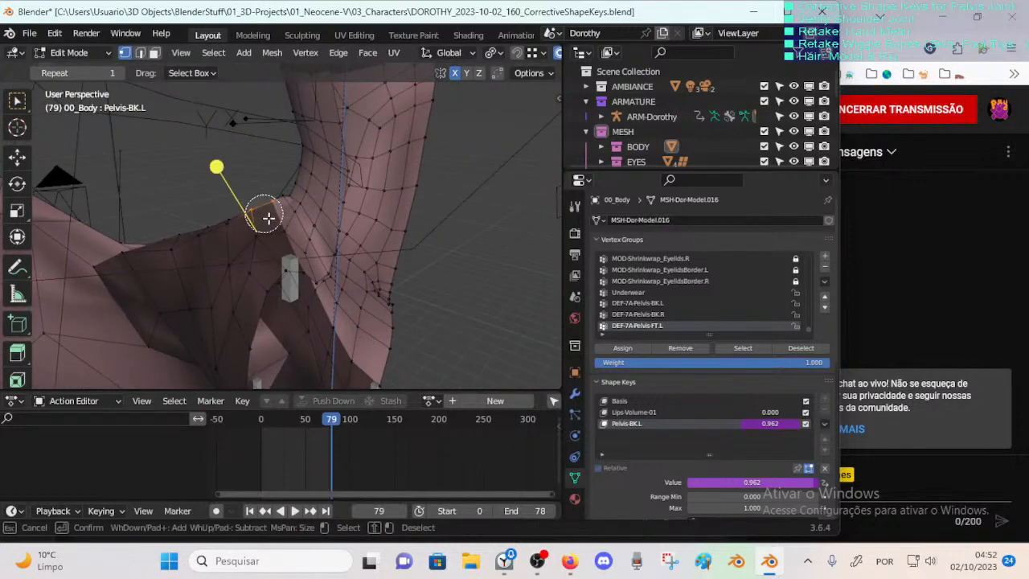
pyautogui.press('c')
pyautogui.click(265, 198)
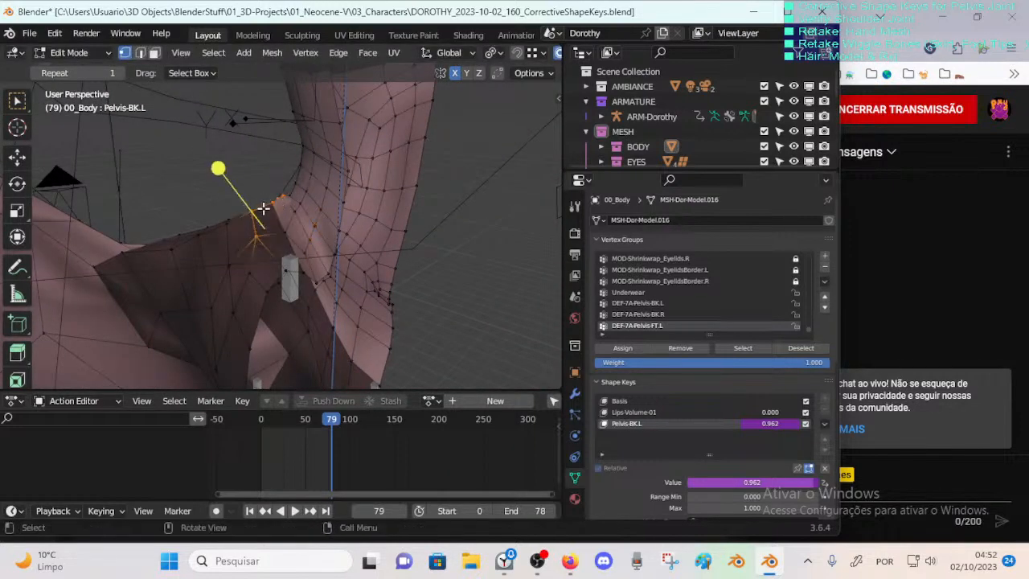
pyautogui.moveTo(222, 174); pyautogui.dragTo(260, 175)
# Step: Smooth the inner wall vertices beneath the middle of the crease rim
pyautogui.moveTo(259, 176)
pyautogui.mouseDown(button='middle')
pyautogui.moveTo(260, 198)
pyautogui.moveTo(225, 202)
pyautogui.mouseUp(button='middle')
pyautogui.press('c')
pyautogui.click(220, 202)
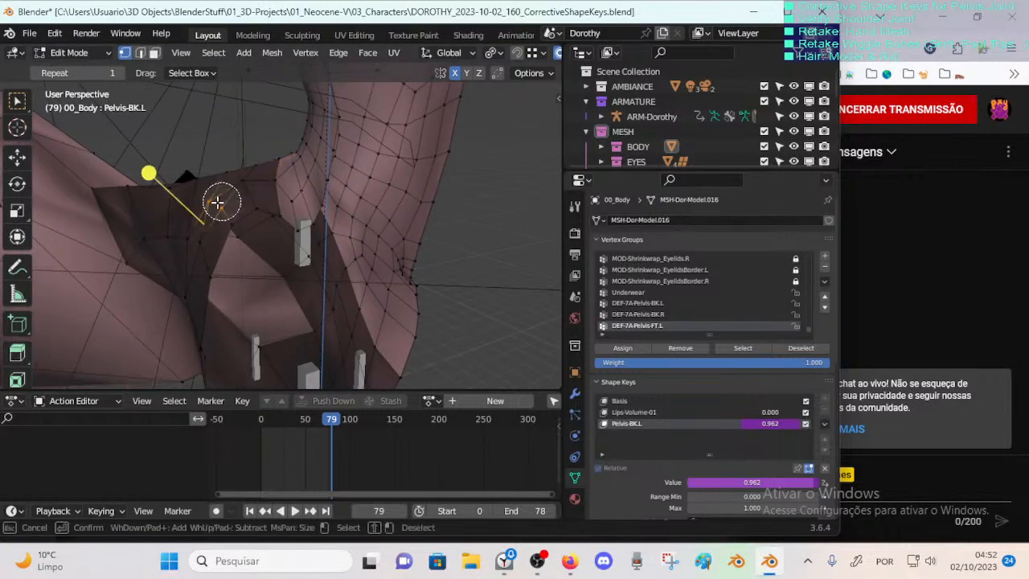
pyautogui.moveTo(130, 209); pyautogui.dragTo(150, 207)
pyautogui.moveTo(150, 207); pyautogui.dragTo(208, 268, button='middle')
# Step: Move the hollow's vertex beneath the thigh side of the rim and slide its neighbour along an edge
pyautogui.click(175, 239)
pyautogui.press('g')
pyautogui.click(168, 218)
pyautogui.click(147, 240)
pyautogui.press('g')
pyautogui.press('g')
pyautogui.click(155, 251)
# Step: Slide the inner wall vertices between the crease rim and the upper bone block along their edges
pyautogui.click(216, 250)
pyautogui.hotkey('shift', 'v')
pyautogui.click(215, 241)
pyautogui.click(230, 212)
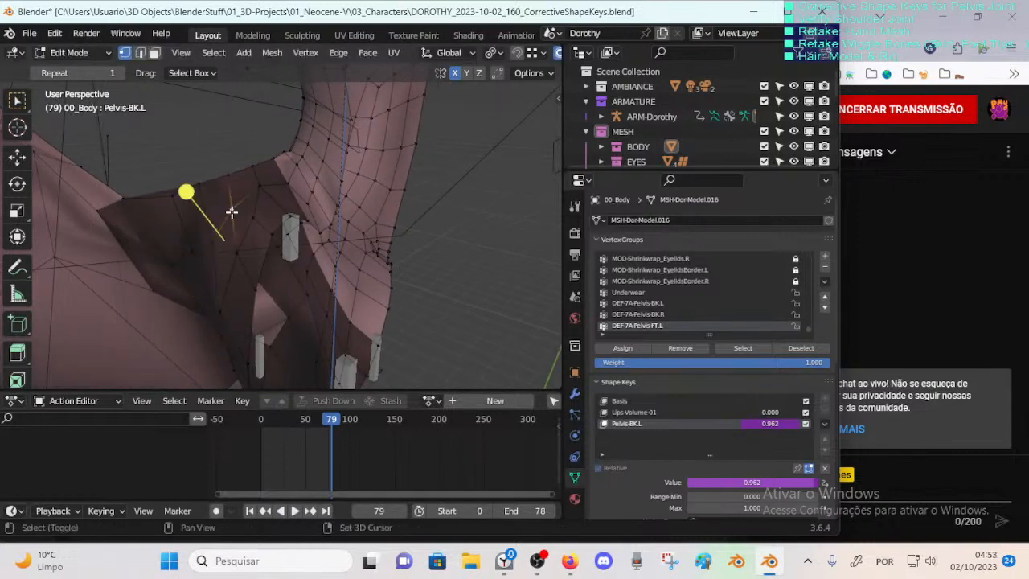
pyautogui.hotkey('shift', 'v')
pyautogui.click(239, 223)
# Step: Slide the vertices beside and below the upper bone block along their edges to even the spacing
pyautogui.moveTo(240, 224); pyautogui.dragTo(202, 260, button='middle')
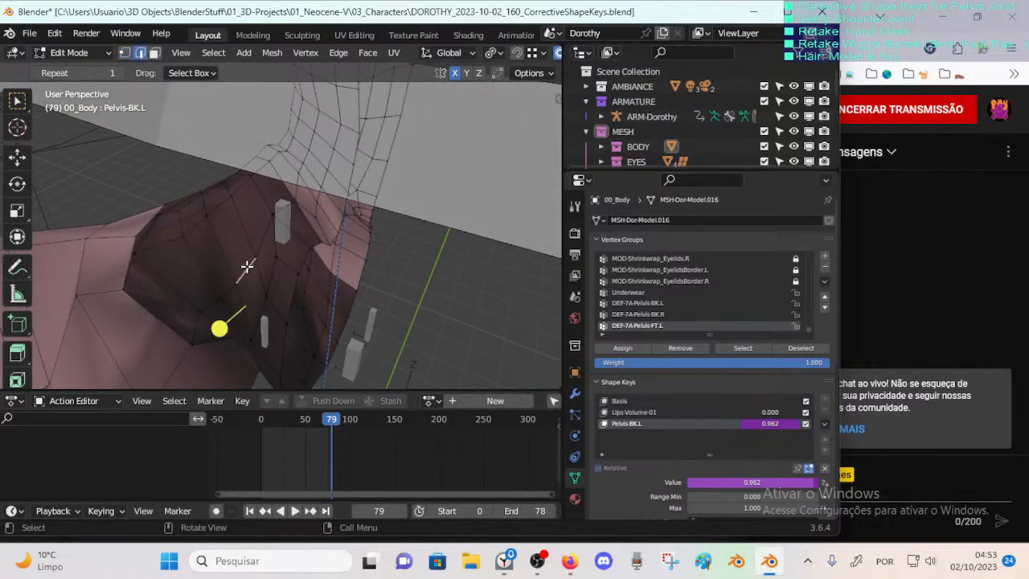
pyautogui.hotkey('shift', 'v')
pyautogui.click(256, 234)
pyautogui.hotkey('shift', 'v')
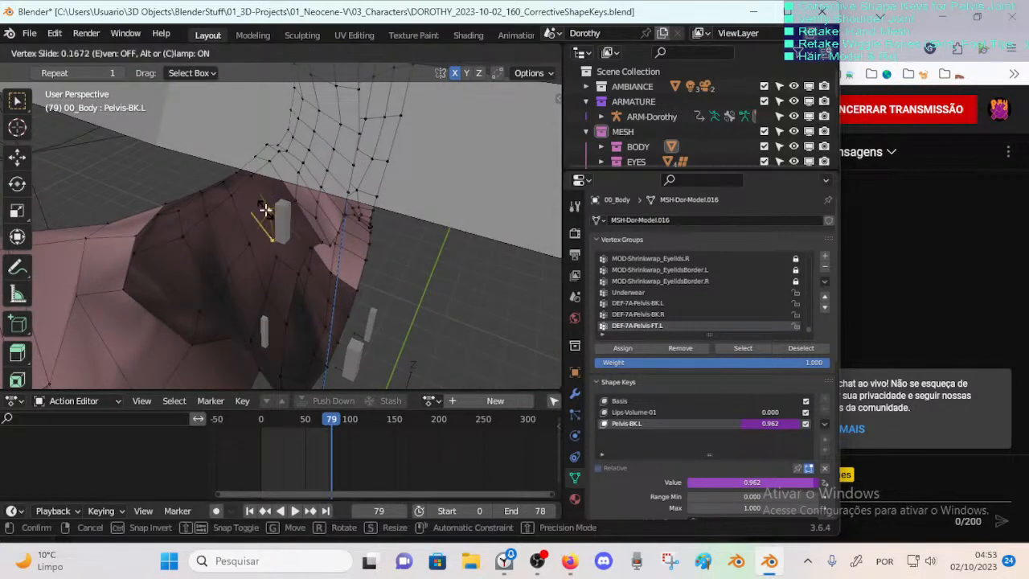
pyautogui.click(265, 212)
# Step: Smooth the faces at the belly end of the crease rim and slide the vertices at its tip
pyautogui.moveTo(264, 212); pyautogui.dragTo(277, 159, button='middle')
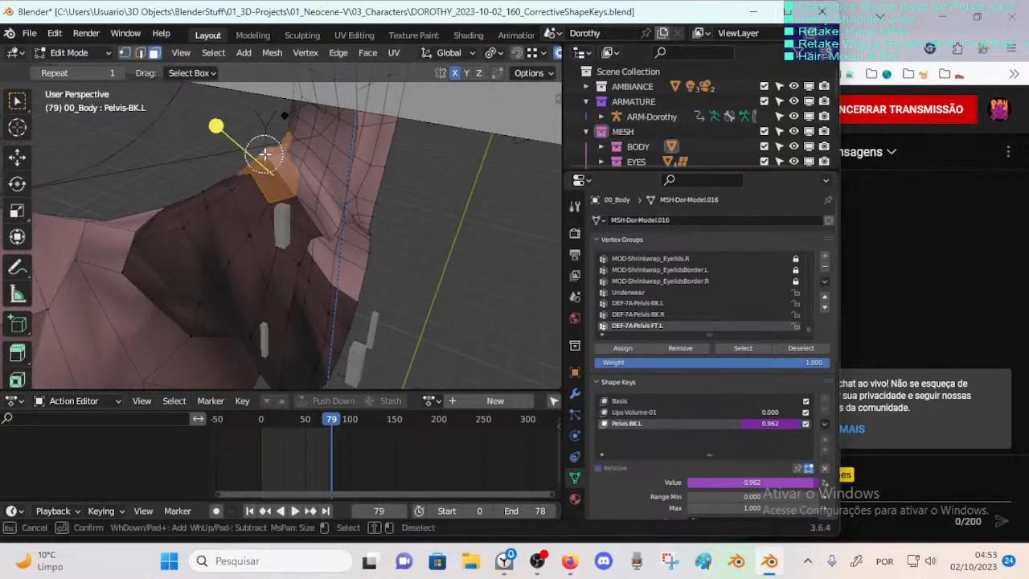
pyautogui.moveTo(219, 130); pyautogui.dragTo(264, 147)
pyautogui.press('1')
pyautogui.click(262, 151)
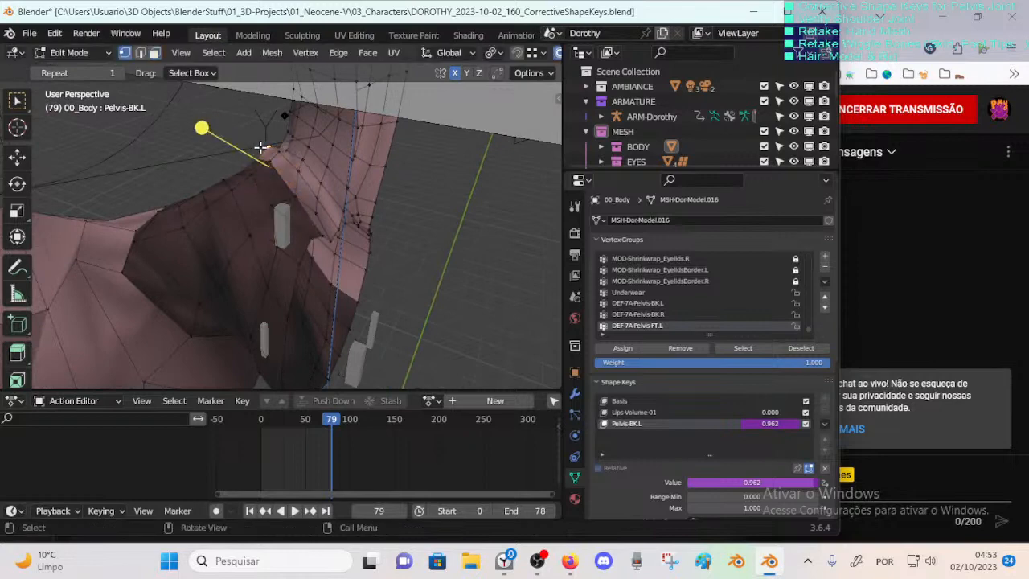
pyautogui.hotkey('shift', 'v')
pyautogui.click(259, 150)
pyautogui.hotkey('shift', 'v')
pyautogui.click(275, 158)
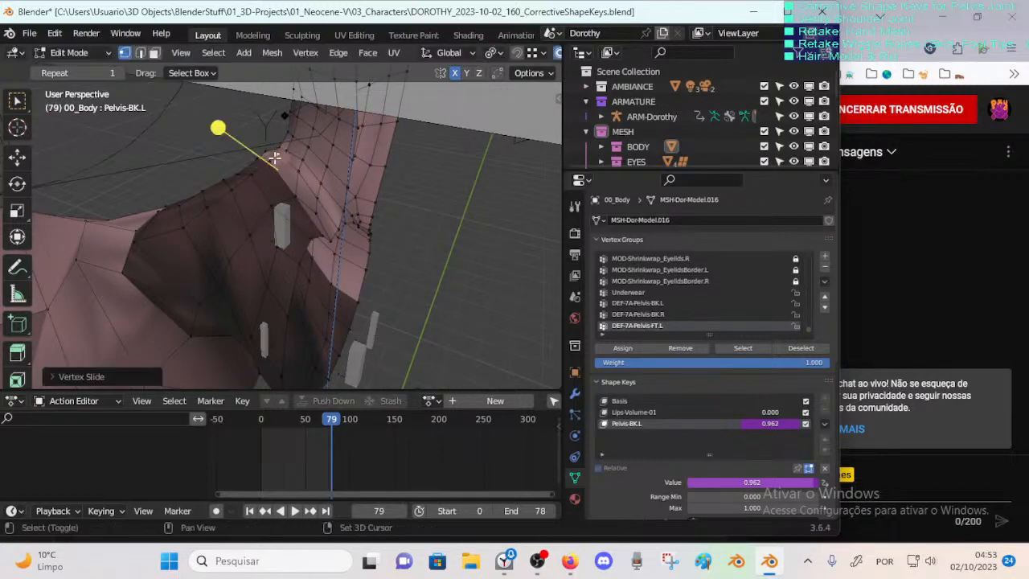
# Step: Slide the vertices below the rim's belly end and along the opening's border beside the upper bone block
pyautogui.hotkey('shift', 'v')
pyautogui.click(259, 182)
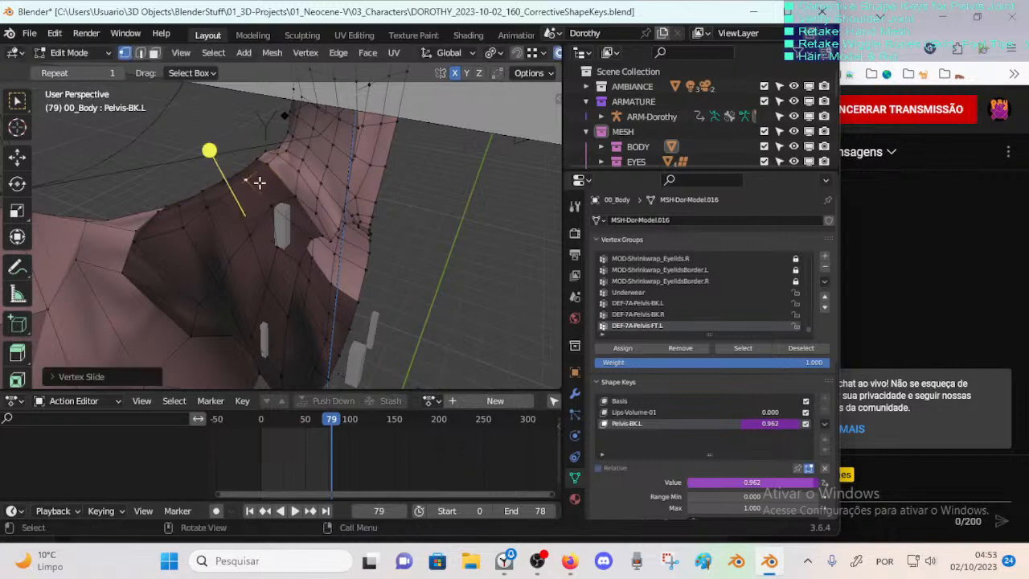
pyautogui.hotkey('shift', 'v')
pyautogui.click(287, 200)
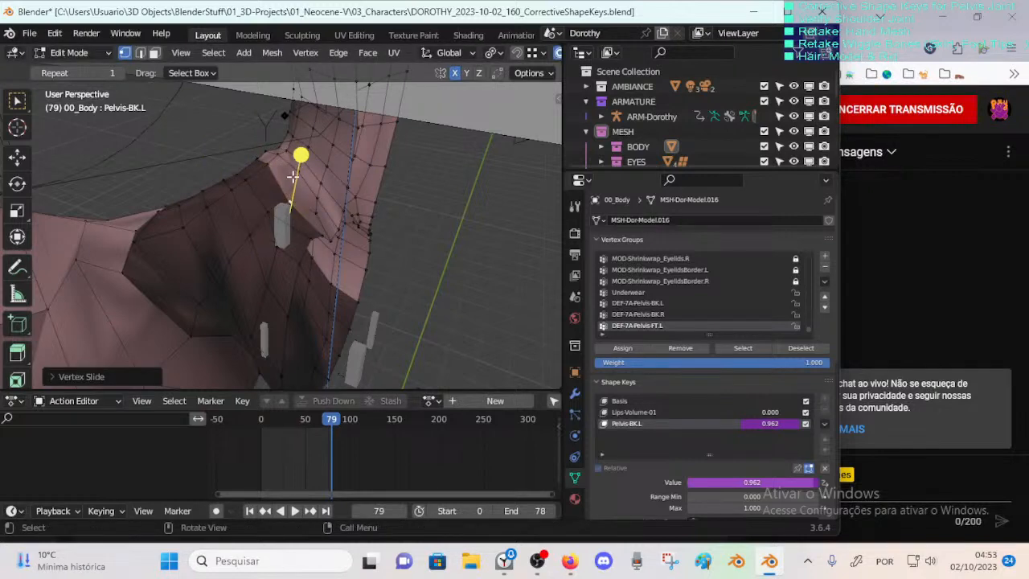
pyautogui.hotkey('shift', 'v')
pyautogui.click(276, 157)
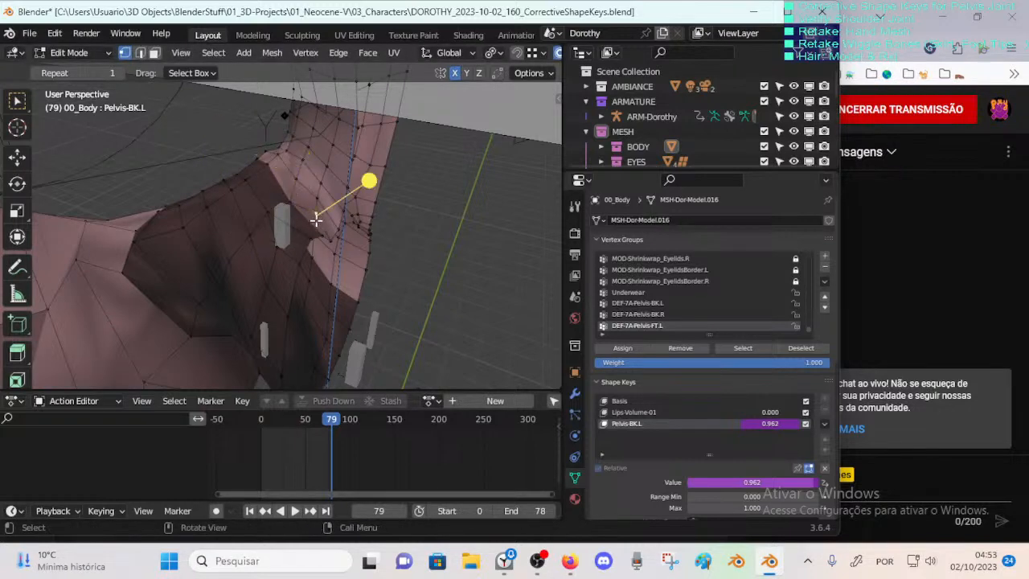
# Step: Slide the rim vertex above the upper bone block along its edge and move it to even the border
pyautogui.moveTo(316, 218); pyautogui.dragTo(308, 239, button='middle')
pyautogui.hotkey('shift', 'v')
pyautogui.click(306, 243)
pyautogui.press('g')
pyautogui.click(299, 187)
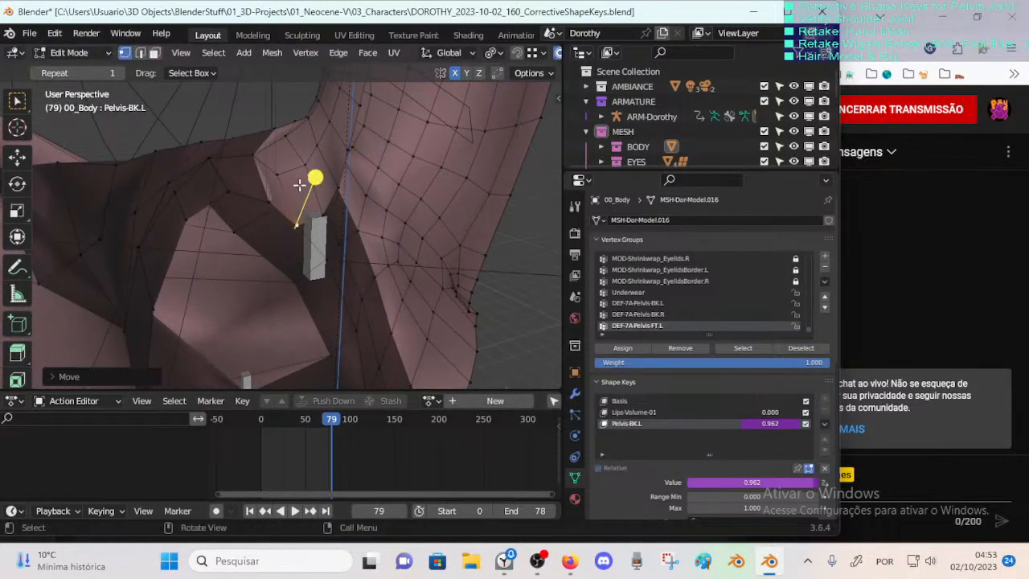
# Step: Move the vertices on the crease rim above the opening to reshape its curve
pyautogui.moveTo(299, 186); pyautogui.dragTo(260, 166, button='middle')
pyautogui.press('g')
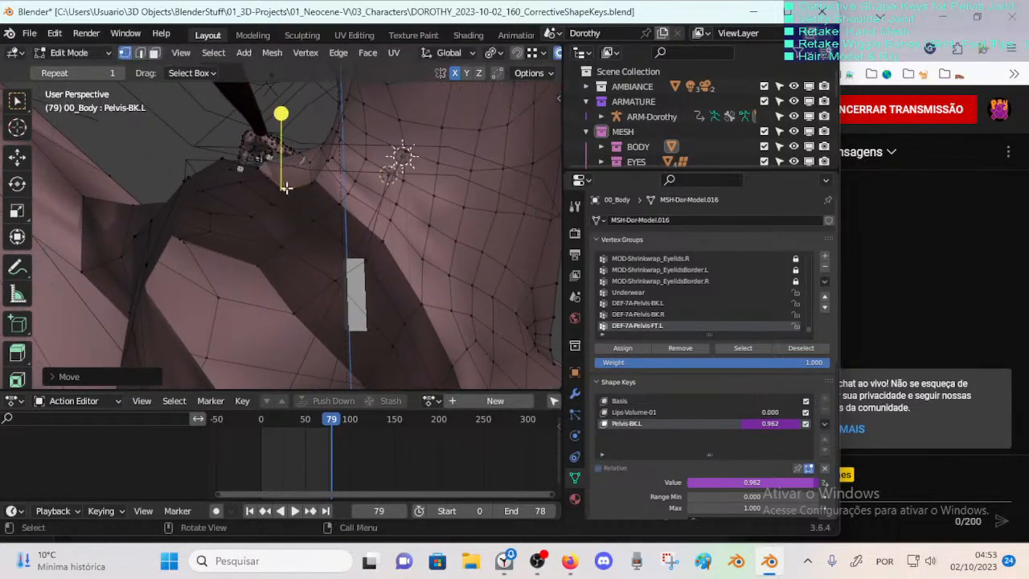
pyautogui.press('r')
pyautogui.click(328, 175)
pyautogui.press('g')
pyautogui.click(312, 163)
# Step: Smooth the group of vertices along the crease rim where it meets the raised thigh
pyautogui.moveTo(312, 163)
pyautogui.mouseDown(button='middle')
pyautogui.moveTo(274, 182)
pyautogui.moveTo(258, 161)
pyautogui.moveTo(271, 183)
pyautogui.moveTo(267, 203)
pyautogui.mouseUp(button='middle')
pyautogui.press('c')
pyautogui.moveTo(209, 135); pyautogui.dragTo(255, 136)
pyautogui.hotkey('alt', 'a')
pyautogui.moveTo(257, 197); pyautogui.dragTo(271, 216, button='middle')
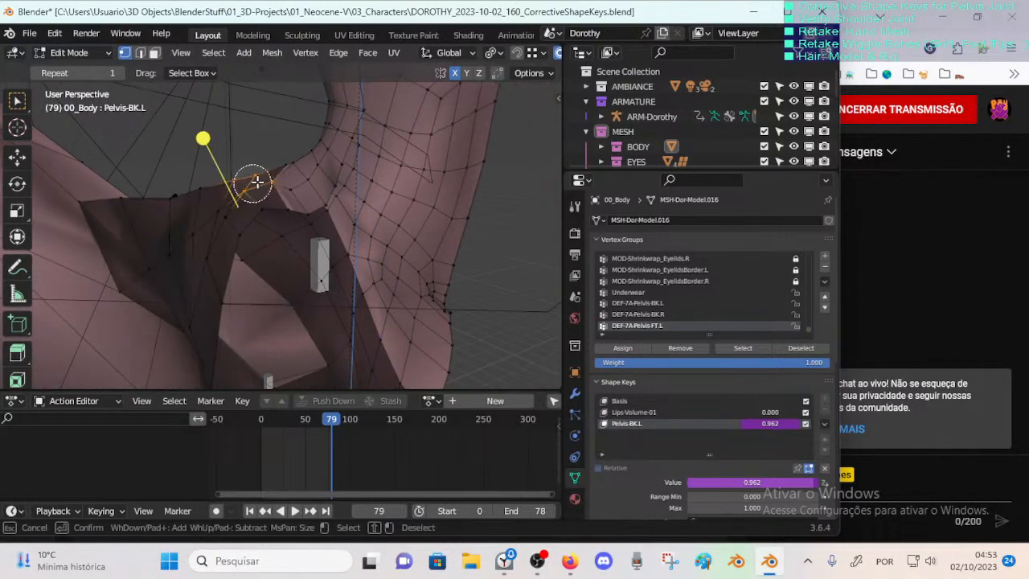
# Step: Hide the waist face loops, head and arms so only the pelvis and raised leg remain in the edit view
pyautogui.moveTo(211, 141); pyautogui.dragTo(409, 211, button='middle')
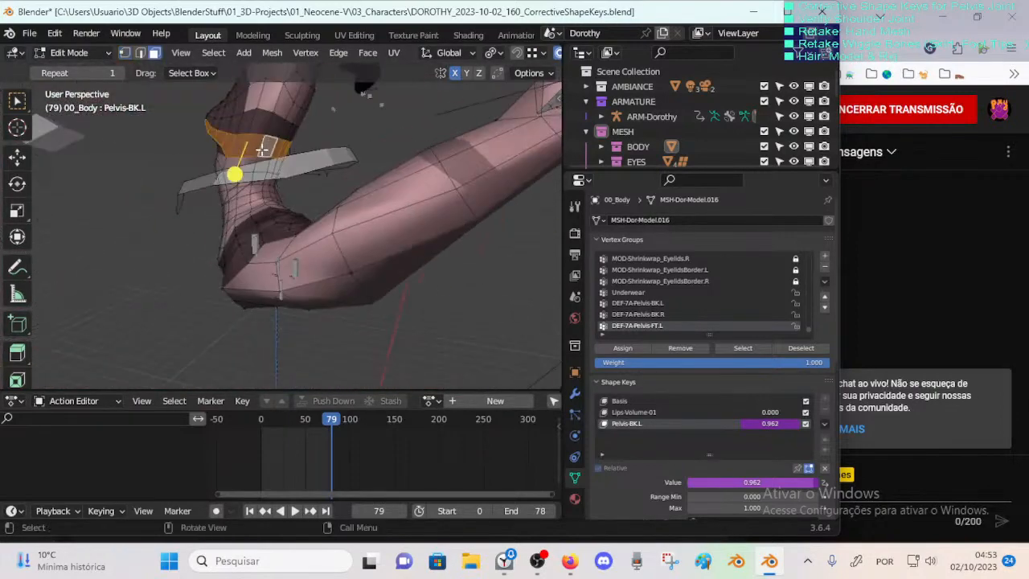
pyautogui.moveTo(212, 176); pyautogui.dragTo(313, 170, button='middle')
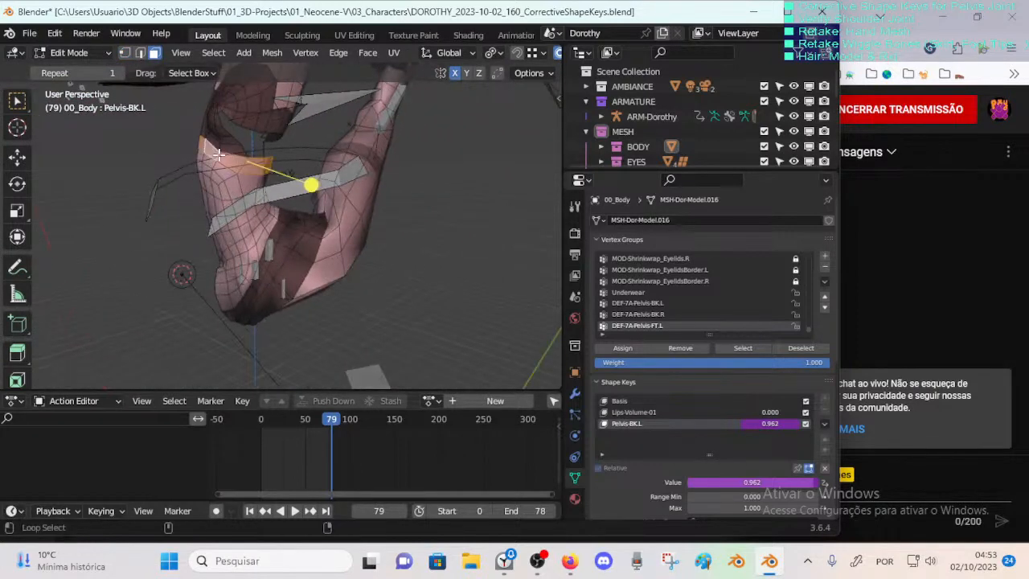
pyautogui.moveTo(218, 154); pyautogui.dragTo(242, 177, button='middle')
pyautogui.press('h')
pyautogui.press('h')
pyautogui.hotkey('alt', 'z')
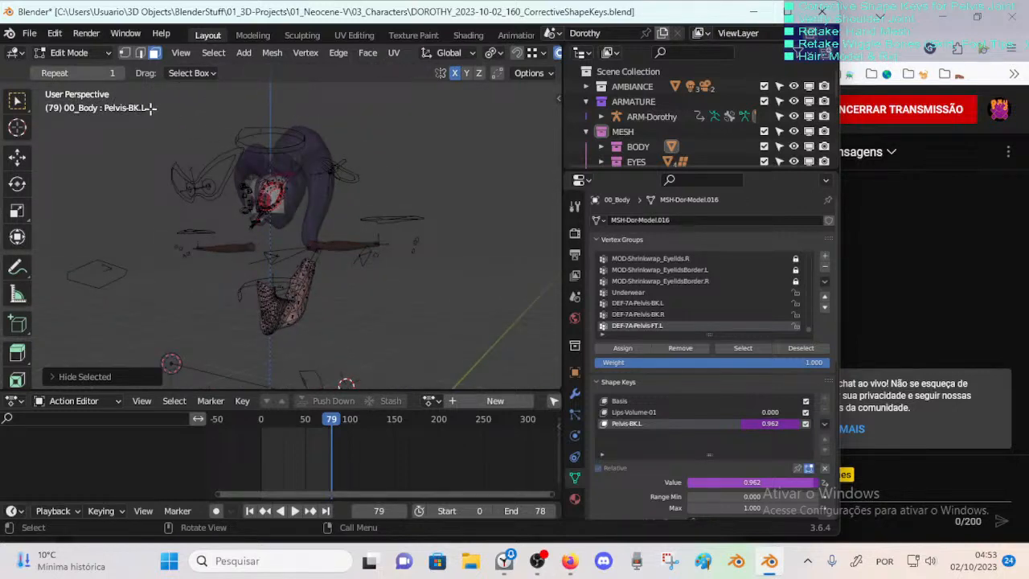
pyautogui.moveTo(124, 92); pyautogui.dragTo(384, 240)
pyautogui.moveTo(359, 242); pyautogui.dragTo(232, 287, button='middle')
pyautogui.hotkey('alt', 'z')
pyautogui.scroll(4, 325, 211)
pyautogui.press('Tab')
pyautogui.press('Tab')
pyautogui.scroll(3, 436, 236)
pyautogui.press('1')
pyautogui.click(179, 269)
pyautogui.press('g')
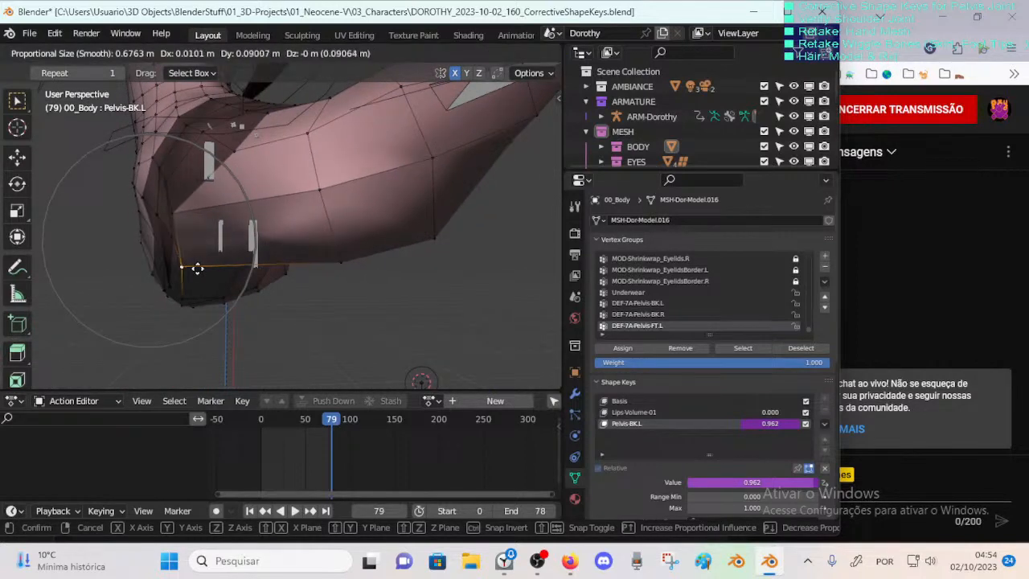
pyautogui.rightClick(194, 263)
pyautogui.moveTo(198, 258); pyautogui.dragTo(228, 258, button='middle')
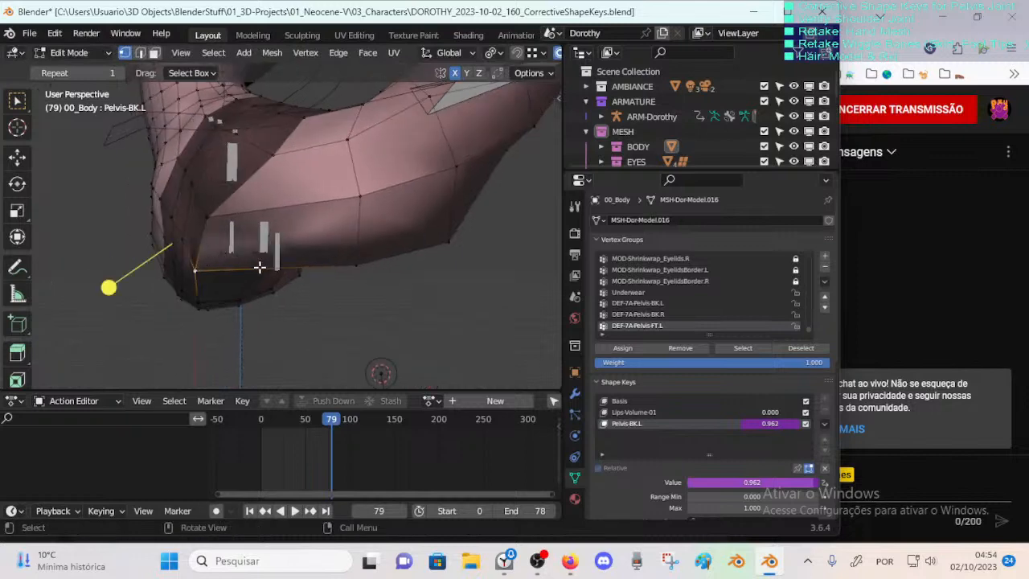
pyautogui.press('g')
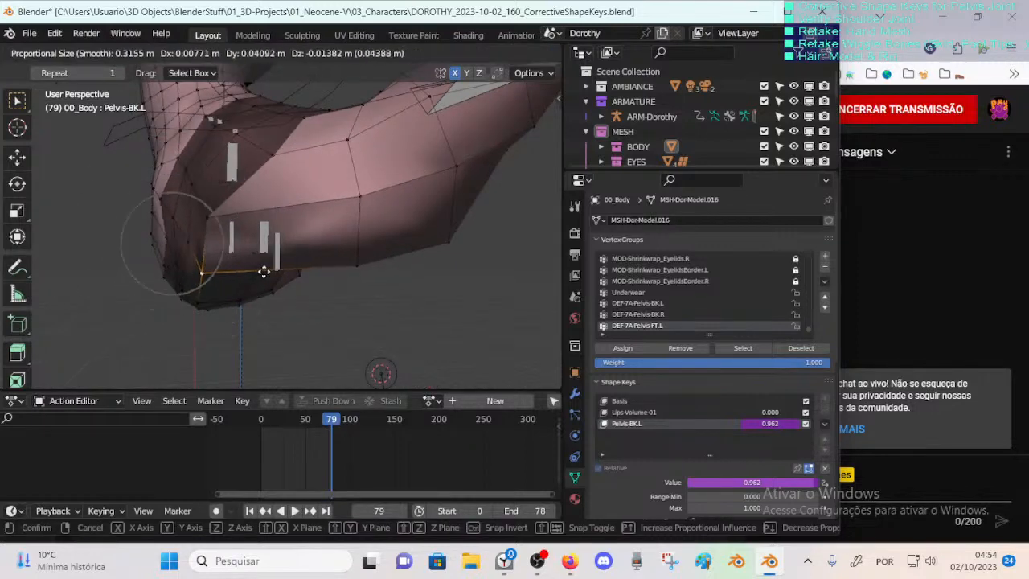
pyautogui.rightClick(225, 266)
pyautogui.press('g')
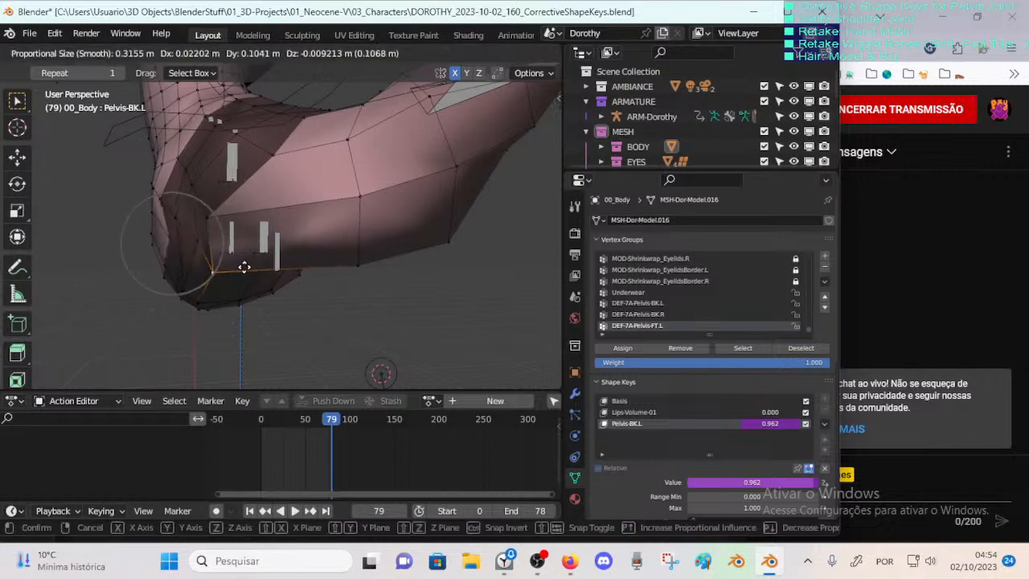
pyautogui.click(225, 235)
pyautogui.press('g')
pyautogui.rightClick(296, 150)
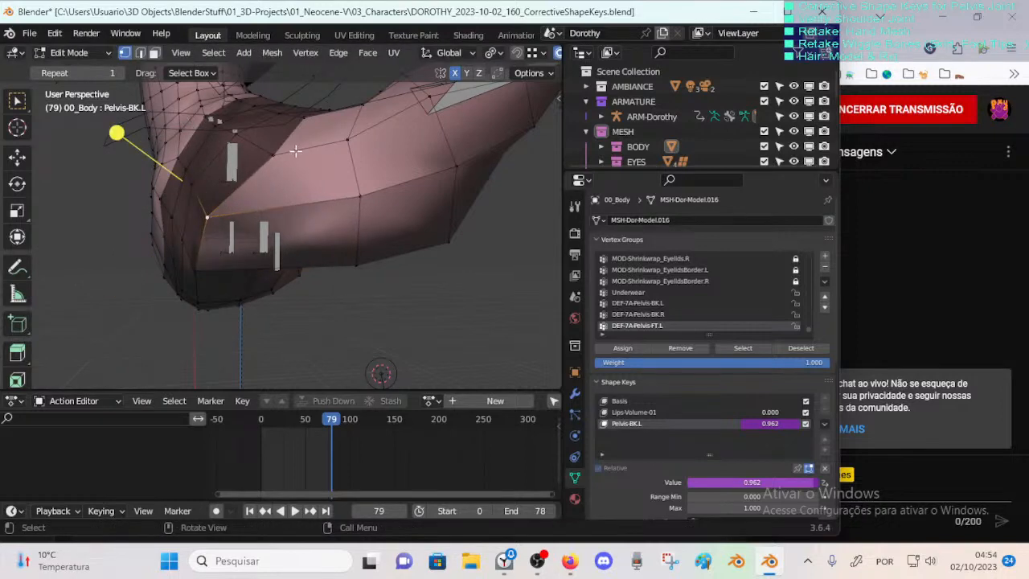
pyautogui.press('g')
pyautogui.rightClick(259, 216)
# Step: Move the vertices on the thigh's underside and at the lower corner beside the lower bone blocks
pyautogui.moveTo(255, 210)
pyautogui.mouseDown(button='middle')
pyautogui.moveTo(258, 197)
pyautogui.moveTo(241, 212)
pyautogui.mouseUp(button='middle')
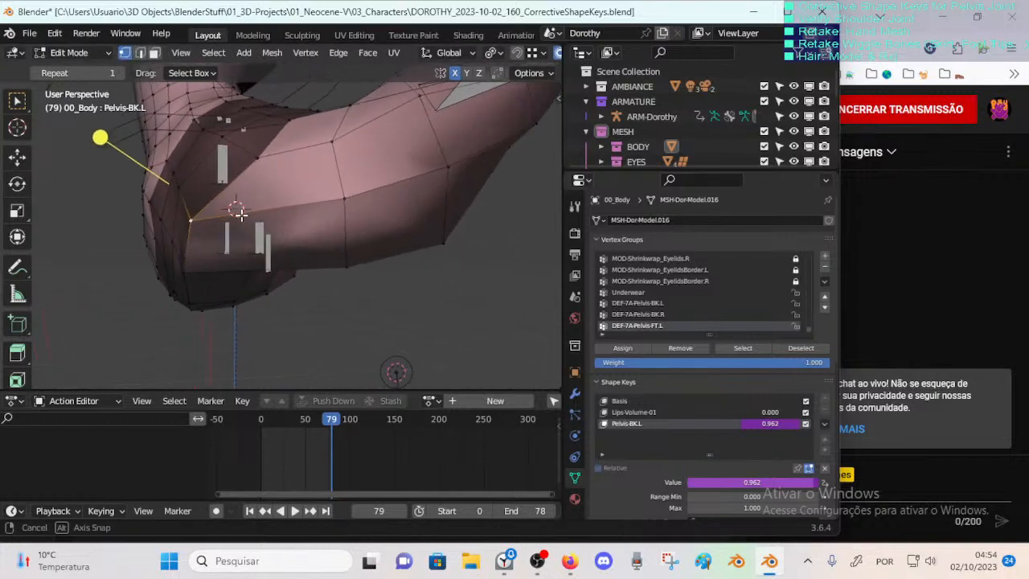
pyautogui.press('g')
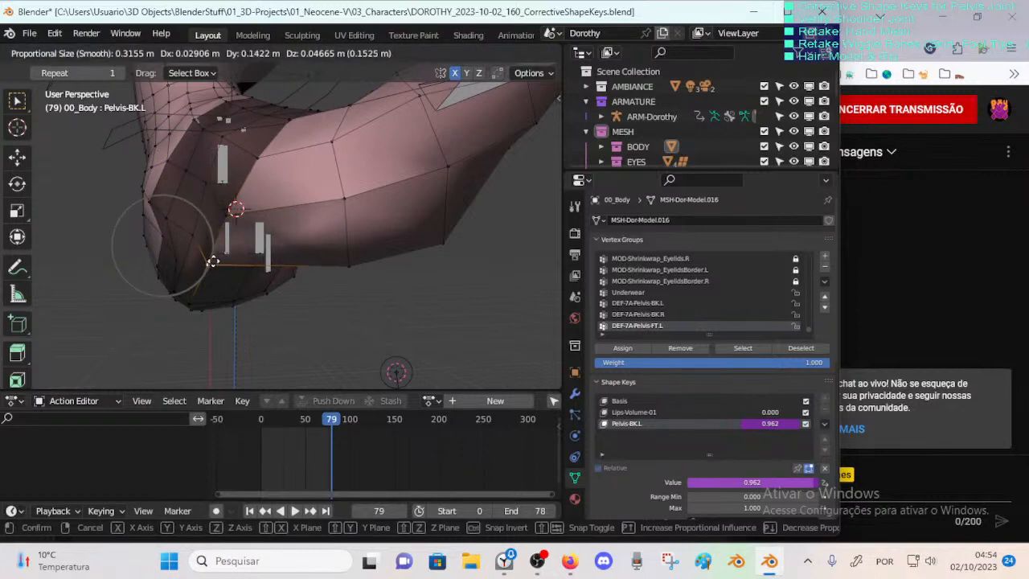
pyautogui.click(184, 271)
pyautogui.press('g')
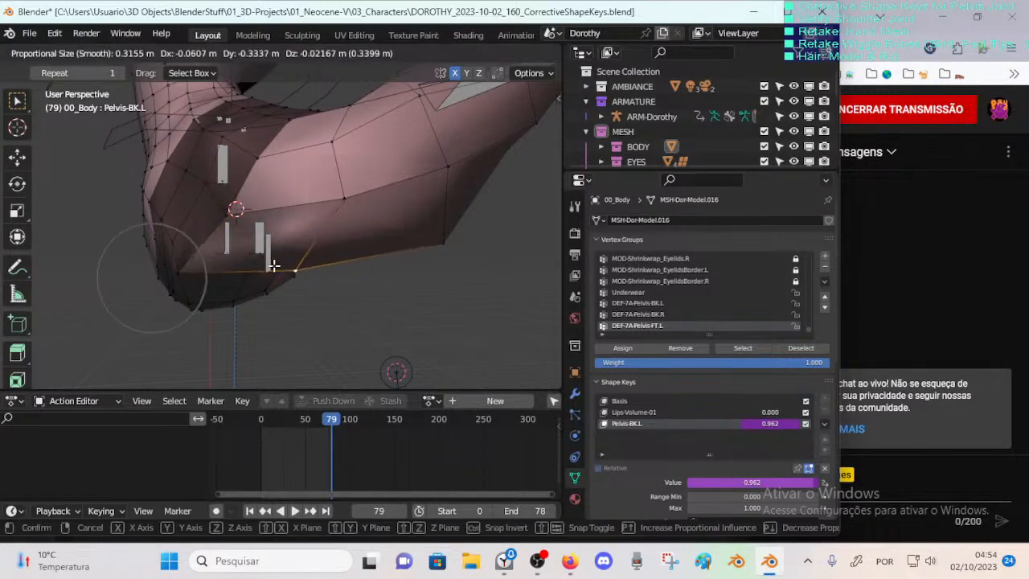
pyautogui.click(190, 269)
pyautogui.press('g')
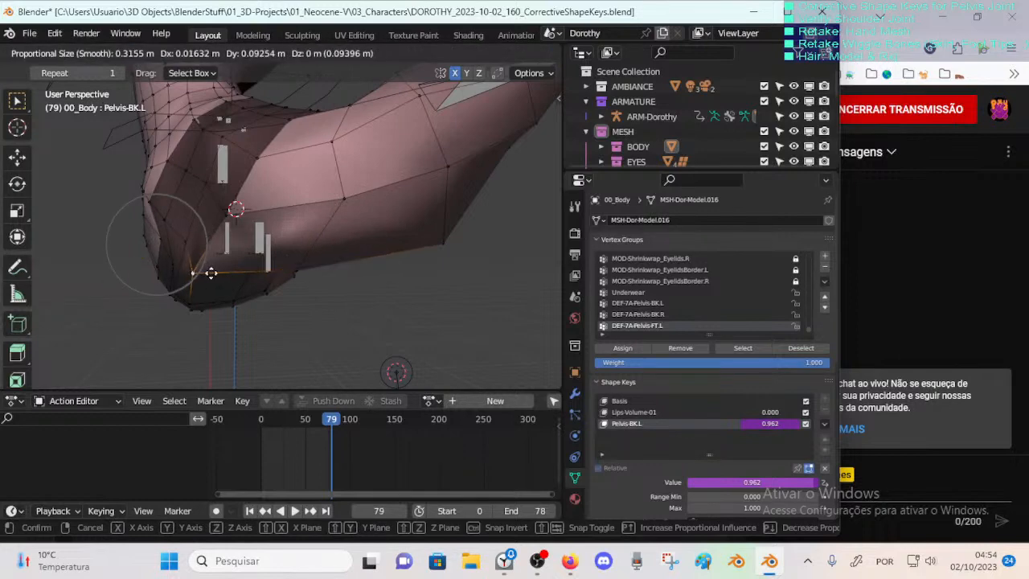
pyautogui.click(212, 273)
# Step: Slide the lower corner vertex along its edge and move the vertex above it beside the lower bone blocks
pyautogui.press('r')
pyautogui.click(251, 256)
pyautogui.moveTo(195, 271); pyautogui.dragTo(279, 254, button='middle')
pyautogui.press('g')
pyautogui.press('g')
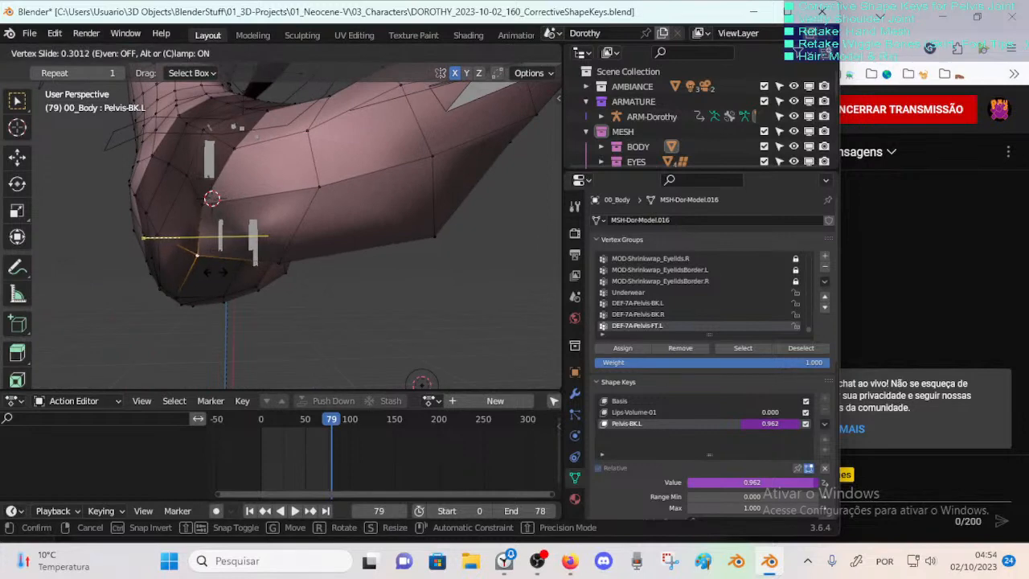
pyautogui.click(287, 260)
pyautogui.press('g')
pyautogui.click(214, 221)
pyautogui.press('g')
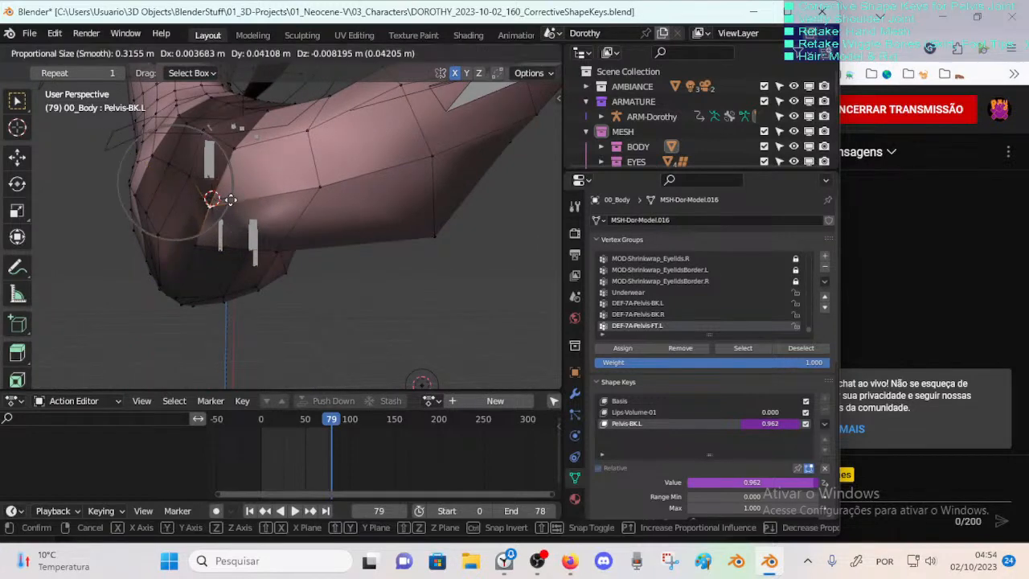
pyautogui.click(234, 201)
pyautogui.press('g')
pyautogui.click(238, 202)
# Step: Move the border vertices in the dip between the hip and the raised thigh into an even curve
pyautogui.moveTo(238, 203); pyautogui.dragTo(332, 198, button='middle')
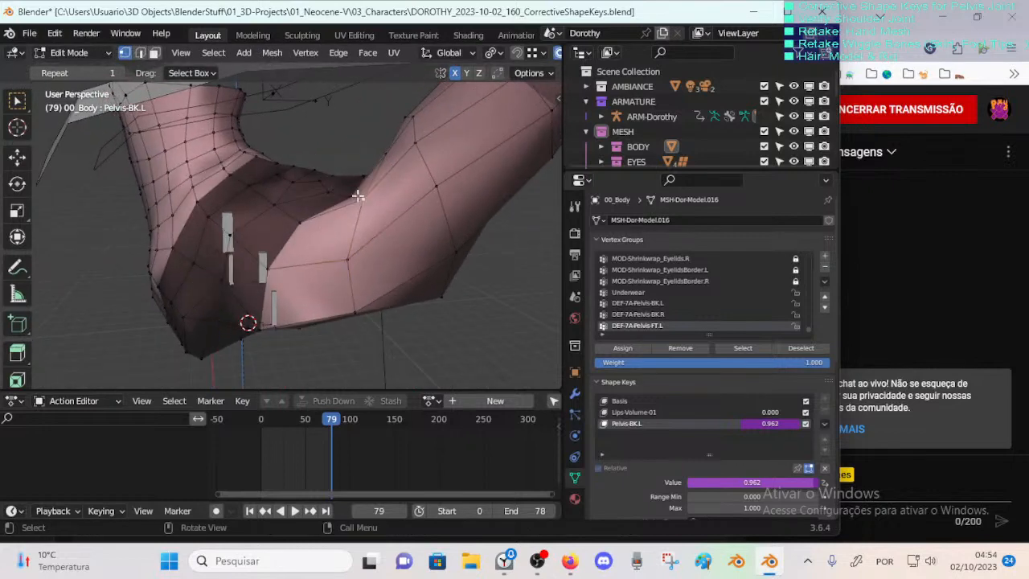
pyautogui.press('g')
pyautogui.click(333, 184)
pyautogui.press('g')
pyautogui.click(319, 181)
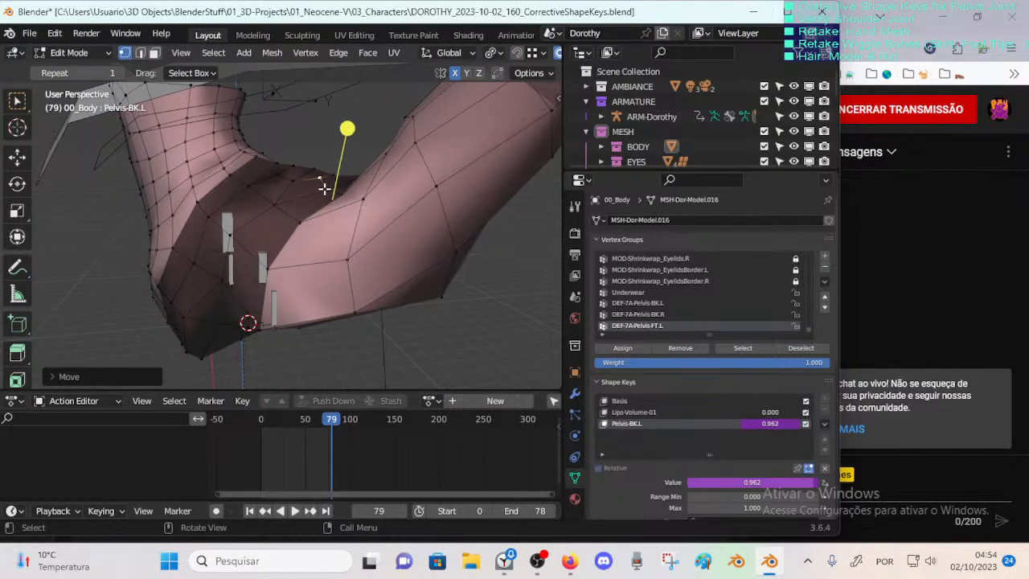
pyautogui.press('g')
pyautogui.click(324, 184)
pyautogui.press('g')
pyautogui.click(315, 173)
# Step: Smooth the vertices along the crease border between the hip and the raised thigh
pyautogui.rightClick(258, 151)
pyautogui.moveTo(312, 103); pyautogui.dragTo(336, 117)
pyautogui.hotkey('alt', 'a')
pyautogui.hotkey('alt', 'a')
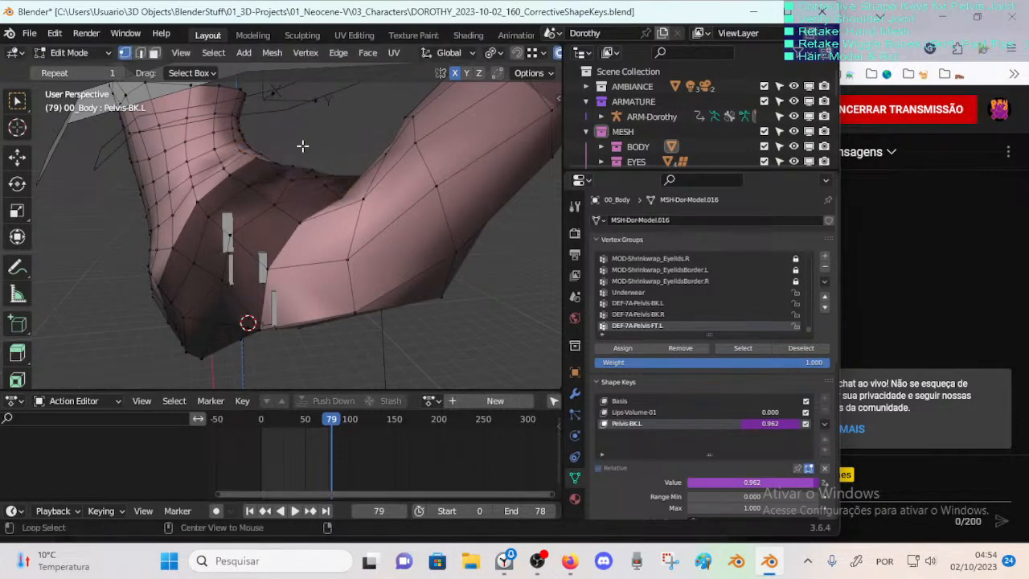
pyautogui.press('c')
pyautogui.moveTo(268, 160); pyautogui.dragTo(326, 174)
pyautogui.moveTo(321, 124); pyautogui.dragTo(349, 129)
# Step: Smooth the patch of faces at the lowest part of the dip above the upper bone block
pyautogui.hotkey('alt', 'a')
pyautogui.moveTo(318, 201)
pyautogui.mouseDown(button='middle')
pyautogui.moveTo(349, 198)
pyautogui.moveTo(357, 185)
pyautogui.mouseUp(button='middle')
pyautogui.press('c')
pyautogui.rightClick(402, 153)
pyautogui.moveTo(402, 153); pyautogui.dragTo(362, 174, button='middle')
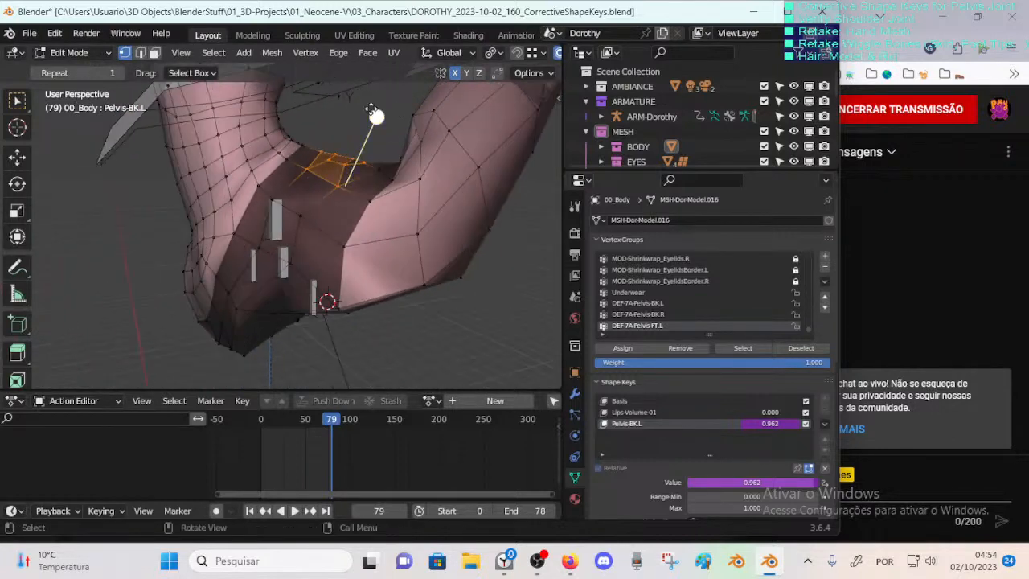
pyautogui.moveTo(375, 115); pyautogui.dragTo(416, 141)
# Step: Smooth the face loops around the raised thigh next to the crease
pyautogui.keyDown('alt'); pyautogui.keyDown('shift'); pyautogui.click(411, 159); pyautogui.keyUp('shift'); pyautogui.keyUp('alt')
pyautogui.moveTo(379, 147); pyautogui.dragTo(330, 188, button='middle')
pyautogui.moveTo(200, 195); pyautogui.dragTo(197, 201)
pyautogui.moveTo(197, 200); pyautogui.dragTo(382, 196, button='middle')
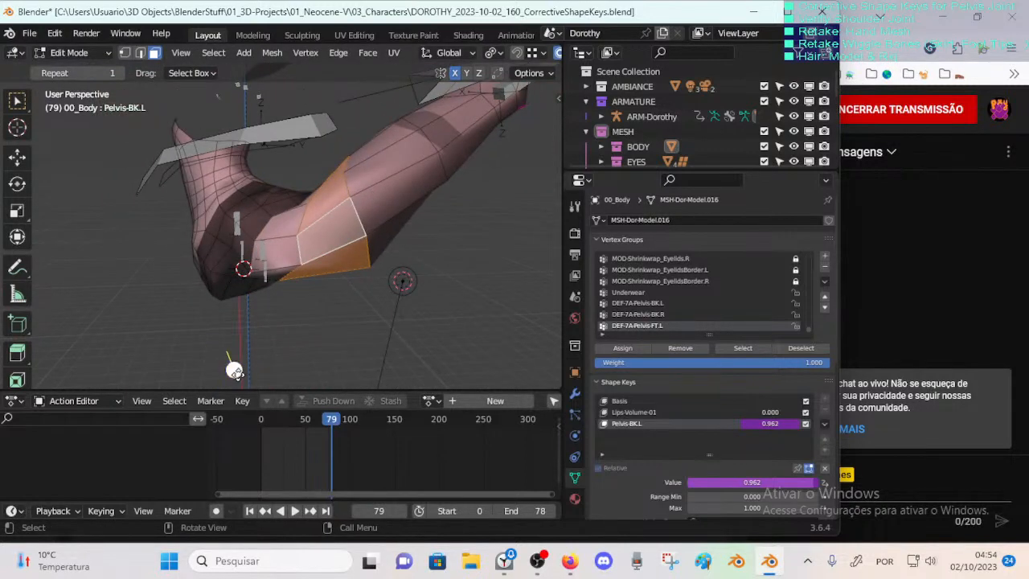
pyautogui.moveTo(234, 370); pyautogui.dragTo(232, 367)
pyautogui.hotkey('alt', 'a')
# Step: Slide, move and smooth the edge loop around the middle of the raised thigh, then view the body in Object Mode
pyautogui.hotkey('shift', 'v')
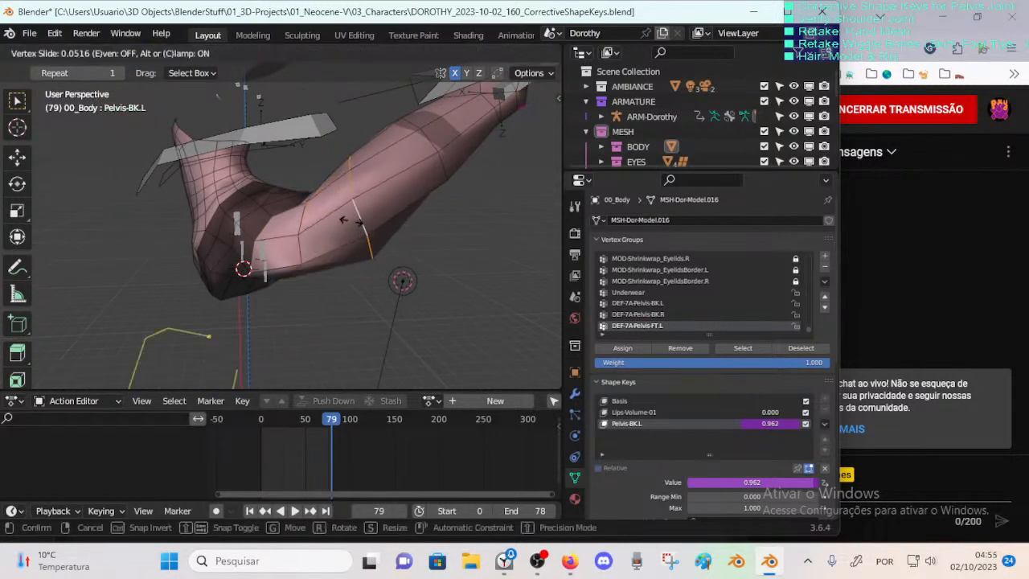
pyautogui.click(355, 235)
pyautogui.press('g')
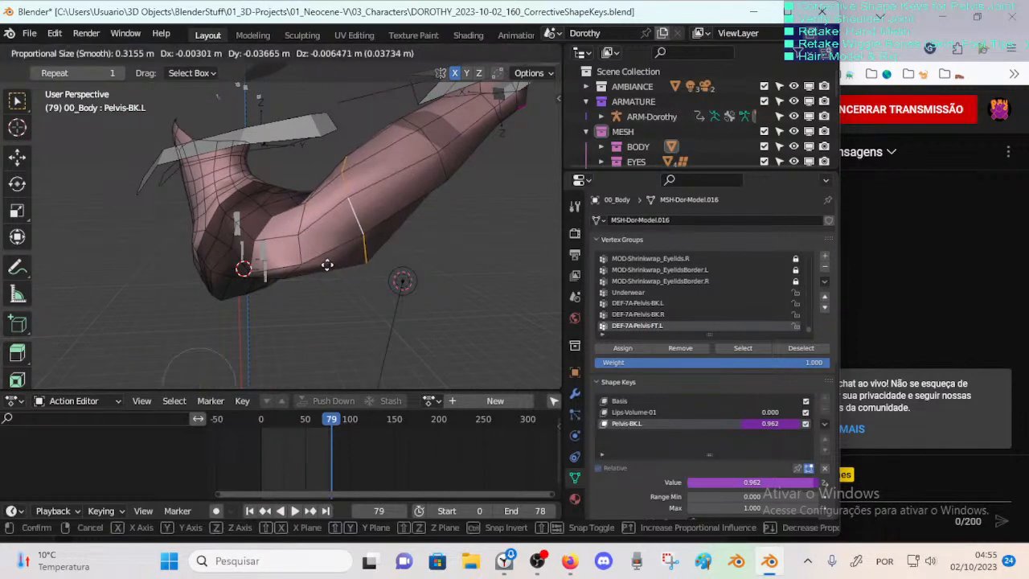
pyautogui.click(337, 287)
pyautogui.moveTo(337, 287); pyautogui.dragTo(310, 275, button='middle')
pyautogui.hotkey('shift', 'v')
pyautogui.click(329, 217)
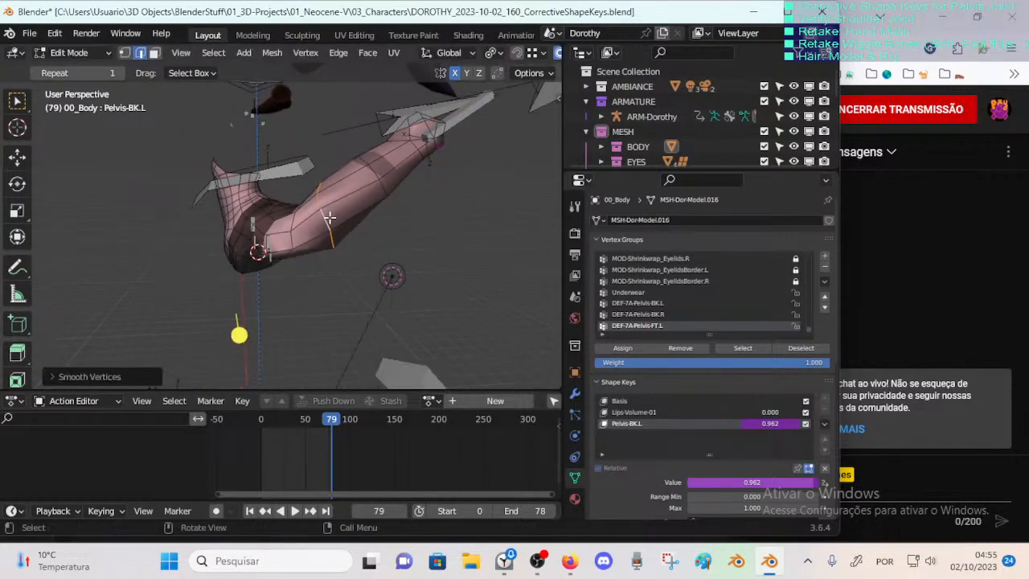
pyautogui.moveTo(268, 327); pyautogui.dragTo(287, 267, button='middle')
pyautogui.press('Tab')
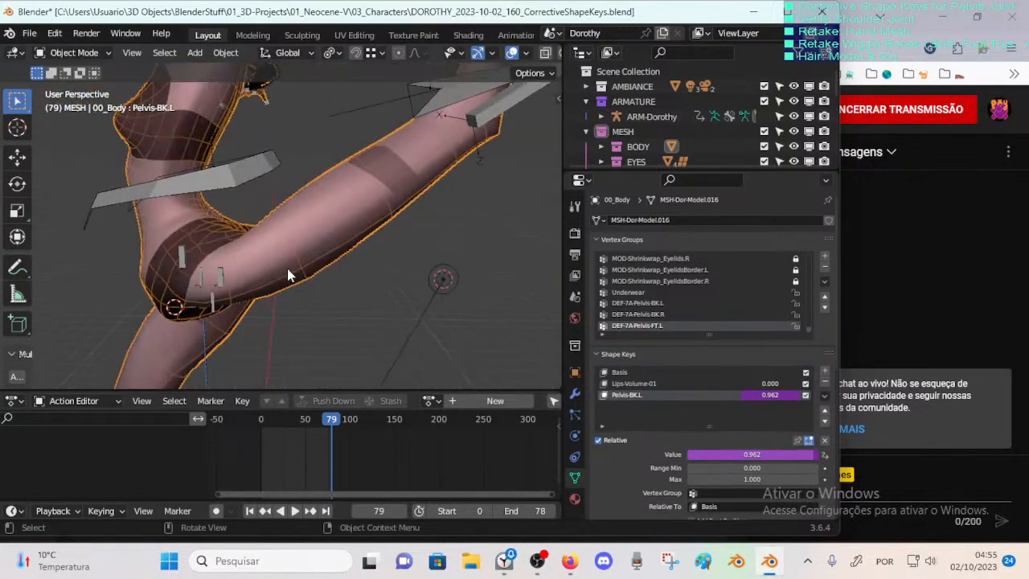
# Step: Move the vertices and edges on the thigh side of the crease where the skin meets the dark underwear area
pyautogui.press('Tab')
pyautogui.scroll(4, 322, 282)
pyautogui.moveTo(354, 254); pyautogui.dragTo(348, 305, button='middle')
pyautogui.press('1')
pyautogui.click(259, 238)
pyautogui.press('g')
pyautogui.click(312, 238)
pyautogui.press('g')
pyautogui.click(312, 288)
pyautogui.moveTo(285, 312); pyautogui.dragTo(343, 314, button='middle')
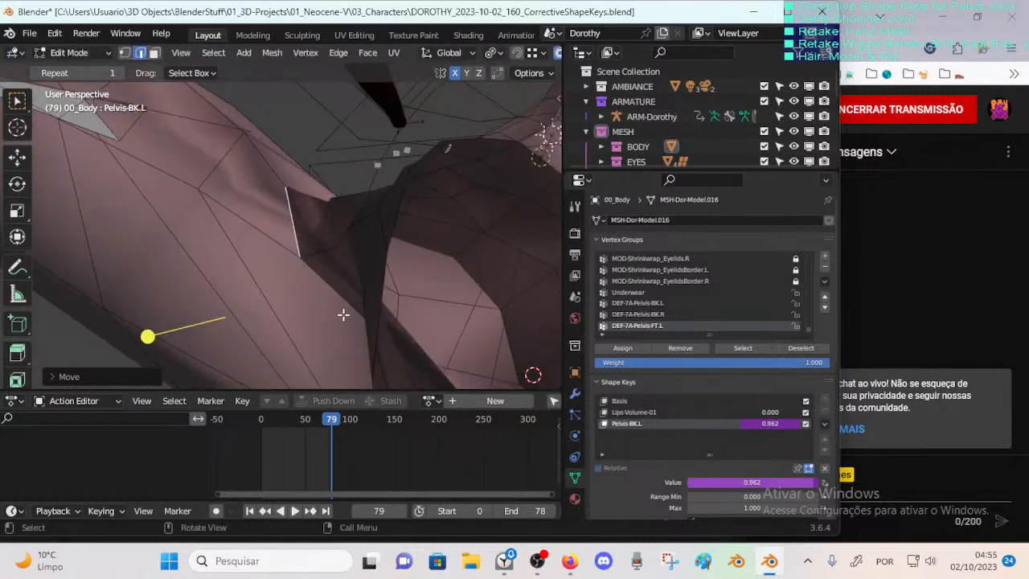
# Step: Reposition the neighbouring edges in the dark strip at the bottom of the crease's dip
pyautogui.press('g')
pyautogui.click(331, 217)
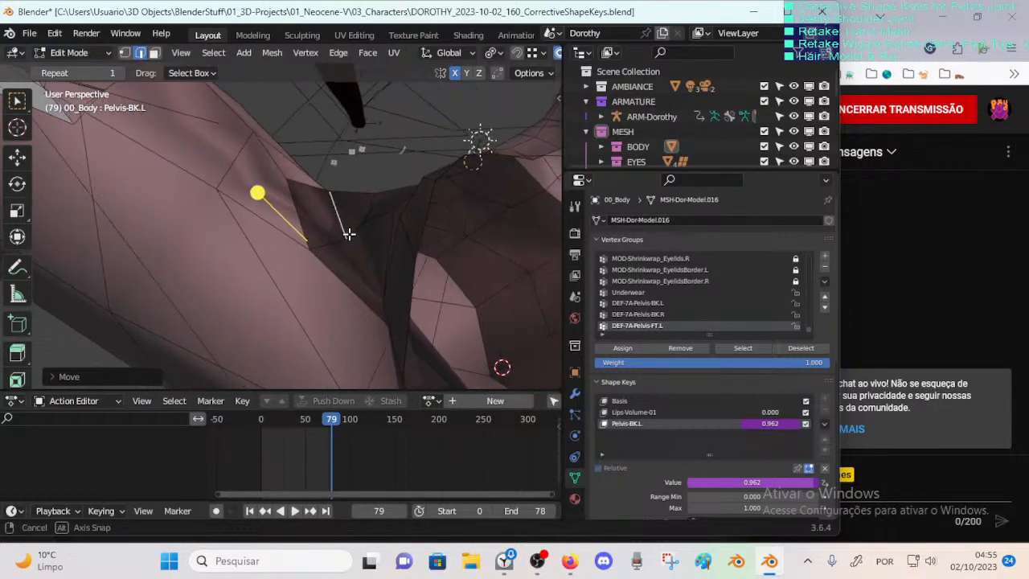
pyautogui.moveTo(340, 230)
pyautogui.mouseDown(button='middle')
pyautogui.moveTo(361, 204)
pyautogui.moveTo(391, 281)
pyautogui.moveTo(332, 243)
pyautogui.moveTo(303, 284)
pyautogui.moveTo(311, 264)
pyautogui.moveTo(343, 299)
pyautogui.moveTo(338, 314)
pyautogui.moveTo(373, 292)
pyautogui.moveTo(367, 252)
pyautogui.moveTo(372, 266)
pyautogui.moveTo(333, 271)
pyautogui.moveTo(330, 215)
pyautogui.mouseUp(button='middle')
pyautogui.press('r')
pyautogui.click(378, 286)
pyautogui.press('g')
pyautogui.click(331, 212)
# Step: Move the vertices down the fold between the thigh and the inner crease wall
pyautogui.press('g')
pyautogui.click(308, 305)
pyautogui.press('g')
pyautogui.click(369, 245)
pyautogui.press('g')
pyautogui.click(328, 228)
pyautogui.press('g')
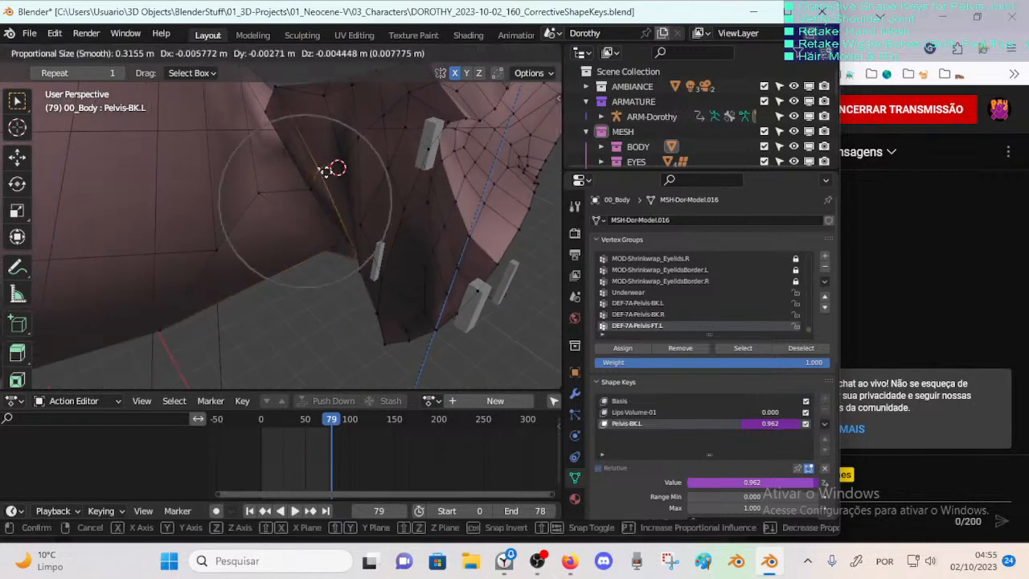
pyautogui.click(332, 186)
# Step: Move and slide the thigh's underside vertices next to the fold to even their spacing
pyautogui.press('g')
pyautogui.click(301, 200)
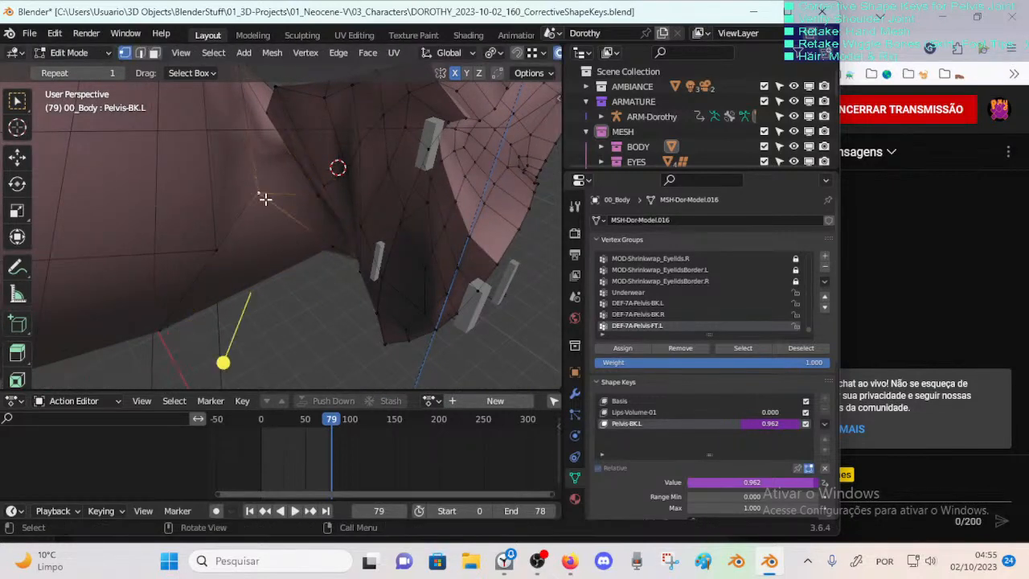
pyautogui.press('g')
pyautogui.click(287, 211)
pyautogui.moveTo(287, 211)
pyautogui.mouseDown(button='middle')
pyautogui.moveTo(301, 174)
pyautogui.moveTo(301, 228)
pyautogui.moveTo(289, 217)
pyautogui.mouseUp(button='middle')
pyautogui.press('g')
pyautogui.press('g')
pyautogui.click(312, 199)
# Step: Slide and move the vertices further along the thigh's underside to round its surface
pyautogui.press('g')
pyautogui.press('g')
pyautogui.press('g')
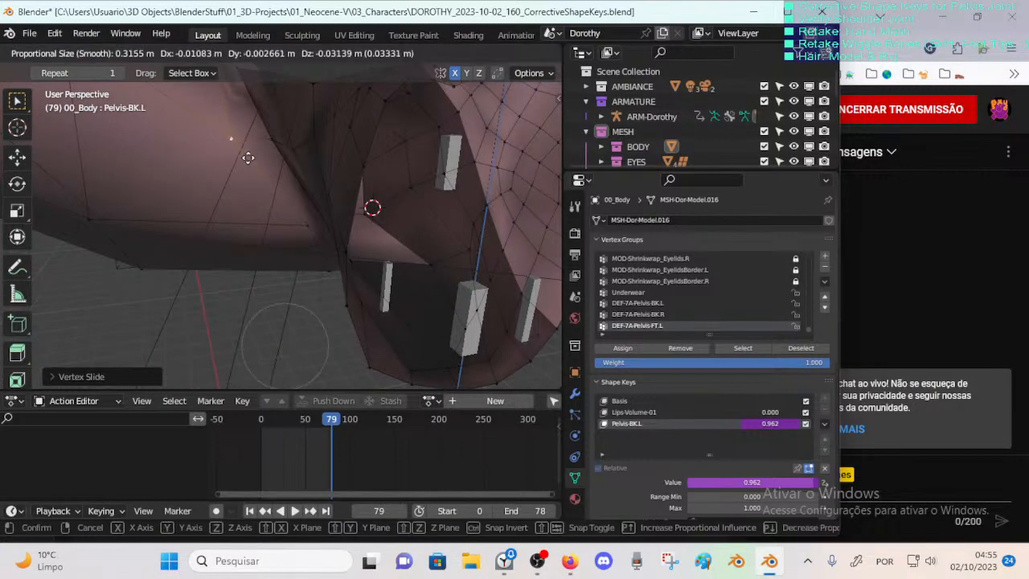
pyautogui.click(256, 170)
pyautogui.moveTo(256, 170); pyautogui.dragTo(171, 251, button='middle')
pyautogui.press('g')
pyautogui.click(268, 200)
# Step: Smooth the face loop around the upper part of the raised thigh, then clear the selection
pyautogui.press('3')
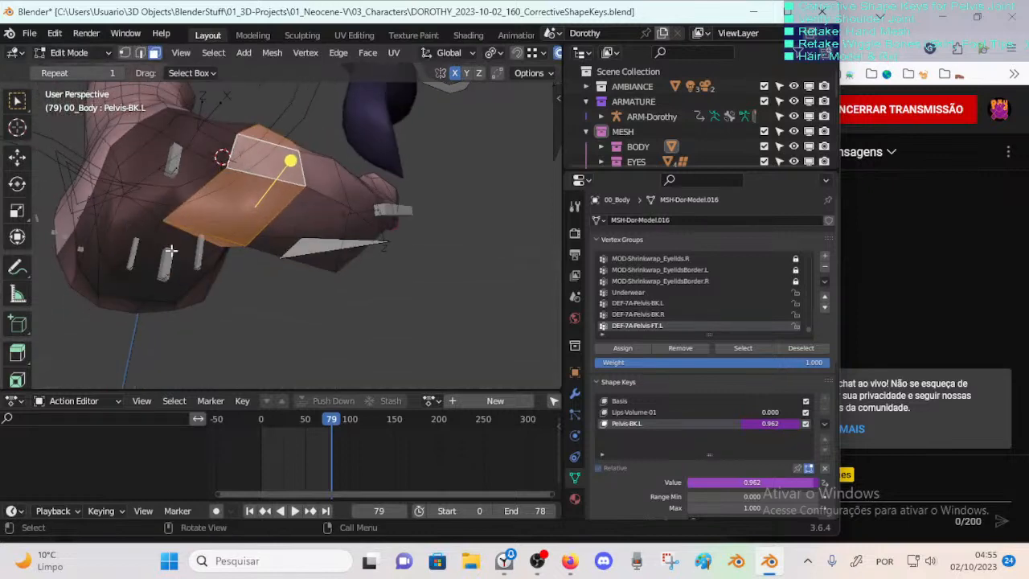
pyautogui.moveTo(293, 242); pyautogui.dragTo(314, 245)
pyautogui.click(225, 268)
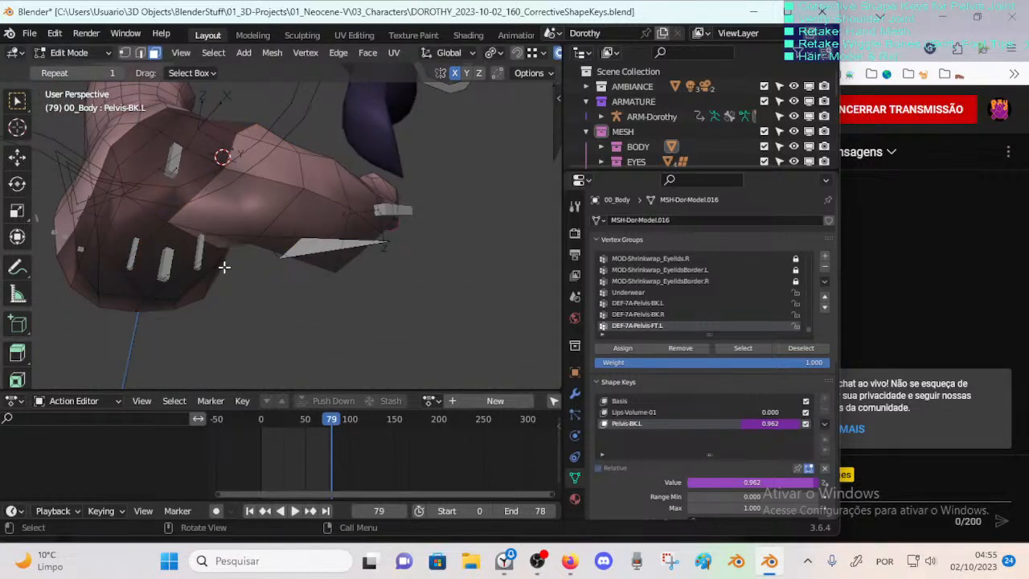
# Step: Smooth the border vertices under the buttock, between the lower bone blocks and the thigh
pyautogui.press('1')
pyautogui.moveTo(225, 268); pyautogui.dragTo(228, 252, button='middle')
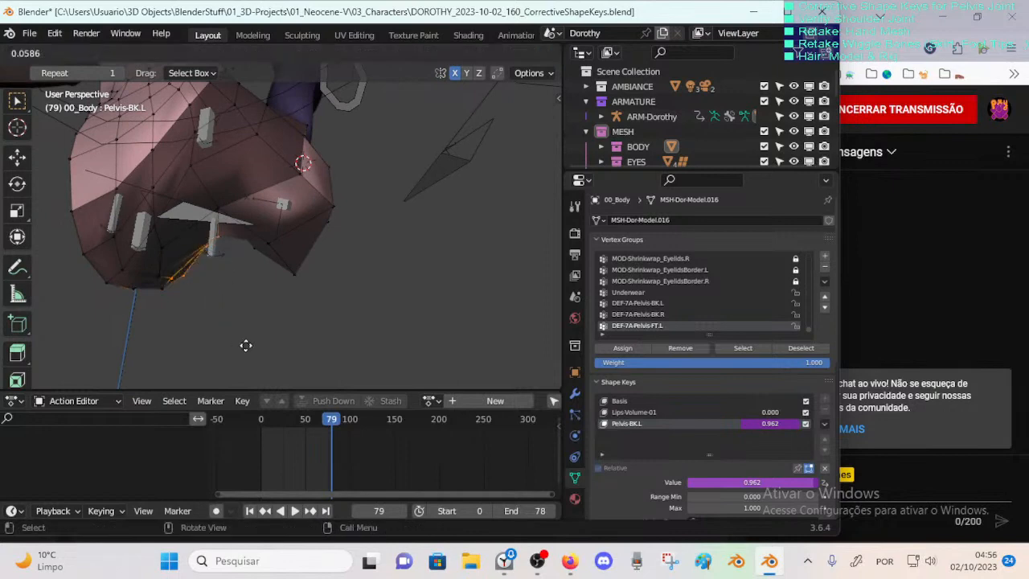
pyautogui.moveTo(222, 275); pyautogui.dragTo(154, 238, button='middle')
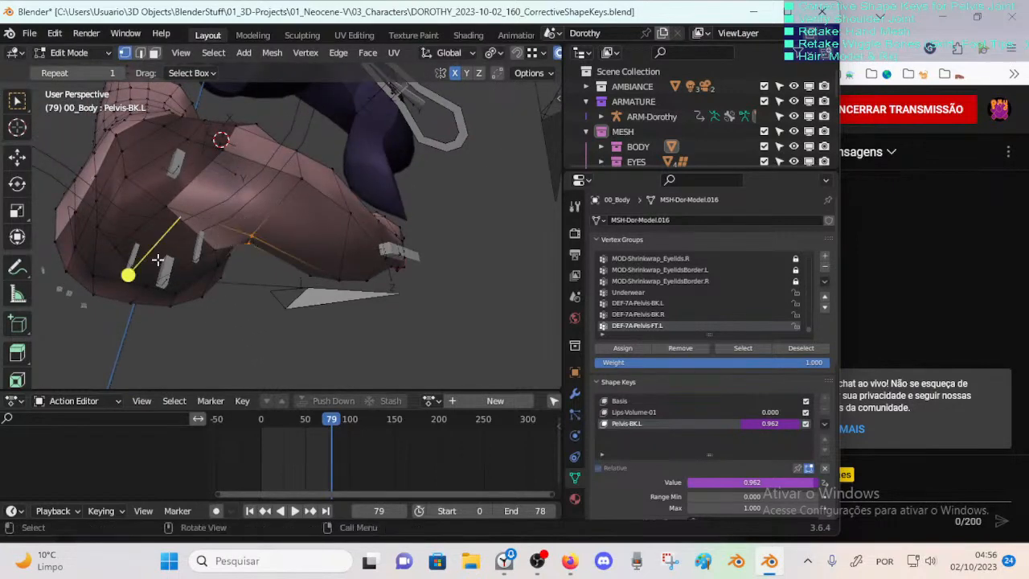
# Step: Move the vertices where the thigh's underside meets the buttock to reshape the fold
pyautogui.moveTo(152, 278); pyautogui.dragTo(151, 280)
pyautogui.moveTo(158, 275); pyautogui.dragTo(245, 253, button='middle')
pyautogui.click(212, 228)
pyautogui.press('g')
pyautogui.click(221, 231)
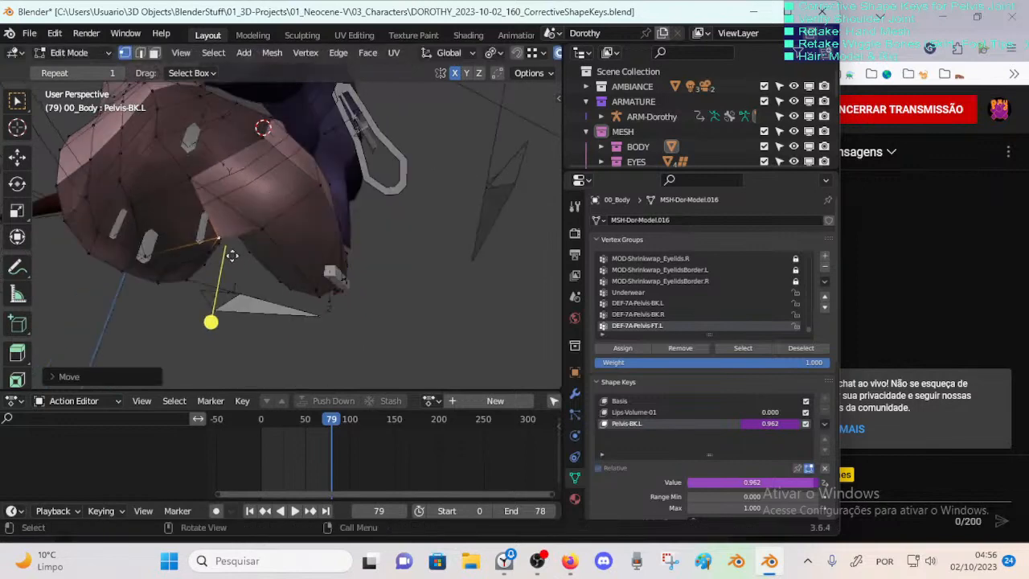
pyautogui.press('g')
pyautogui.click(191, 172)
pyautogui.moveTo(190, 174); pyautogui.dragTo(135, 264, button='middle')
pyautogui.press('g')
pyautogui.click(154, 240)
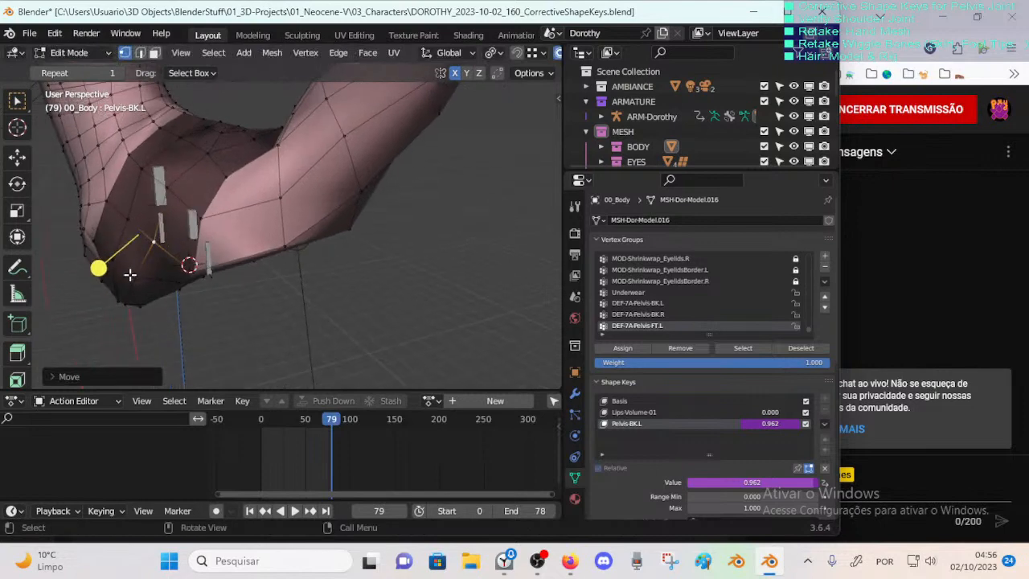
# Step: Move the vertices at the buttock's lower rear corner outward and down to round it
pyautogui.click(128, 275)
pyautogui.press('g')
pyautogui.click(126, 278)
pyautogui.click(108, 274)
pyautogui.press('g')
pyautogui.click(103, 276)
pyautogui.press('g')
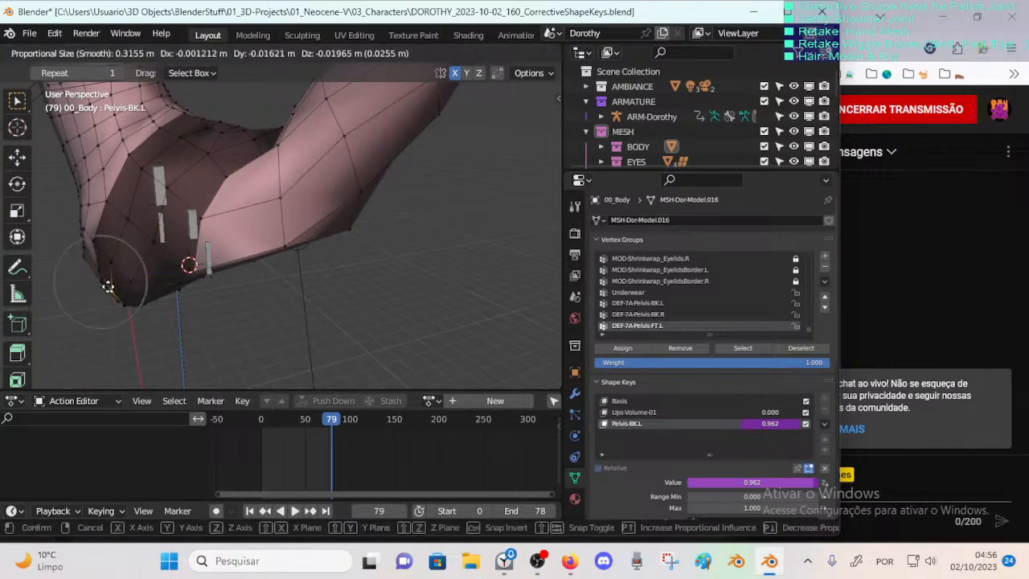
pyautogui.click(121, 294)
pyautogui.press('g')
pyautogui.click(135, 305)
# Step: Move the border vertices on the buttock's rear side and underside to fill out its contour
pyautogui.moveTo(124, 303); pyautogui.dragTo(211, 332, button='middle')
pyautogui.click(175, 278)
pyautogui.press('g')
pyautogui.click(179, 283)
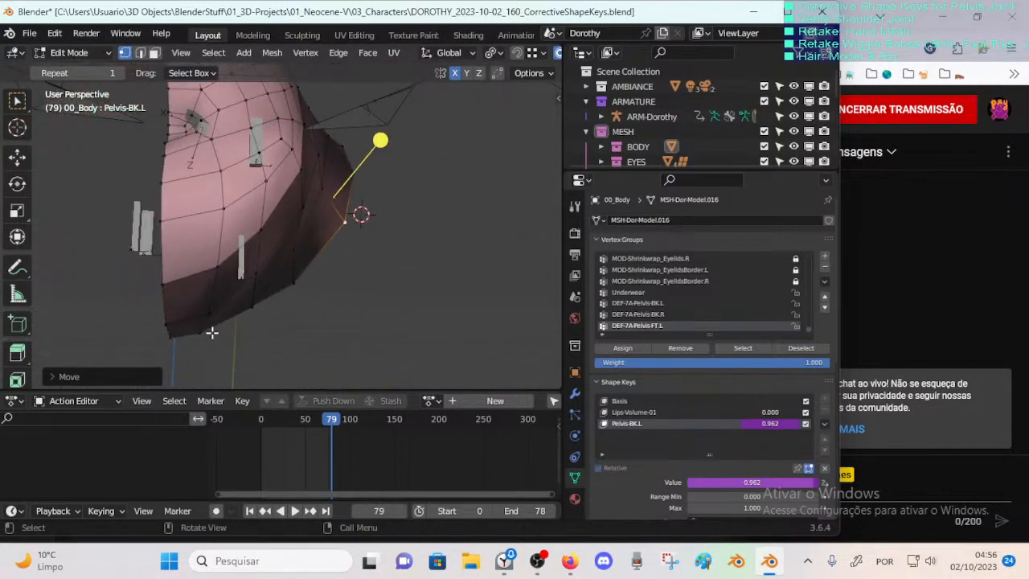
pyautogui.moveTo(274, 308); pyautogui.dragTo(125, 279, button='middle')
pyautogui.press('g')
pyautogui.click(203, 322)
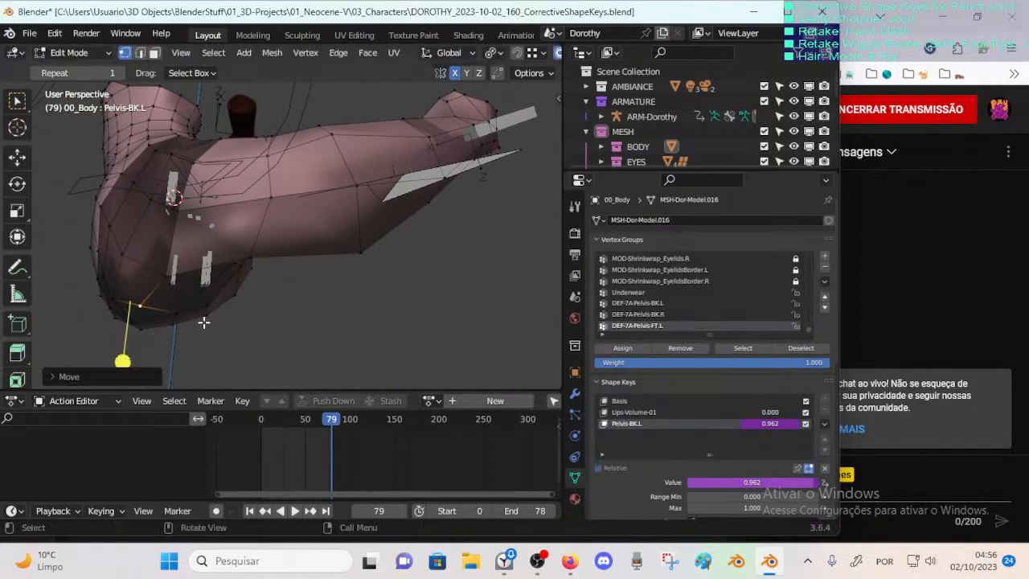
# Step: Move the vertices along the buttock's bottom edge towards the thigh to even out its curve
pyautogui.click(181, 315)
pyautogui.press('g')
pyautogui.click(183, 315)
pyautogui.click(231, 297)
pyautogui.press('g')
pyautogui.click(239, 295)
pyautogui.click(206, 303)
pyautogui.press('g')
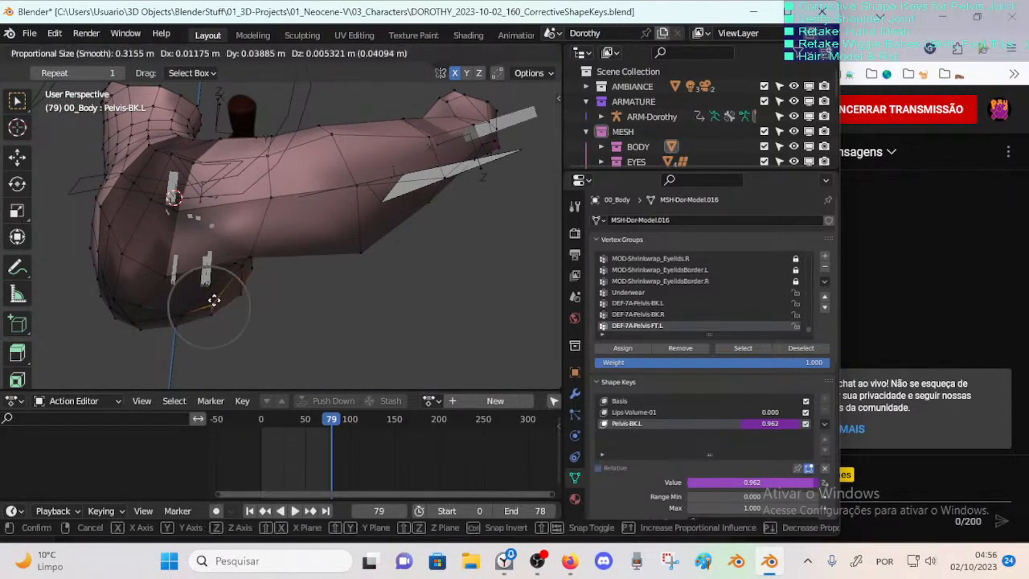
pyautogui.click(214, 302)
pyautogui.click(184, 309)
pyautogui.press('g')
pyautogui.click(188, 310)
# Step: Move the thigh vertices beside the fold, near the lowest front bone block, to soften the transition into the pelvis
pyautogui.moveTo(254, 274); pyautogui.dragTo(343, 271, button='middle')
pyautogui.press('g')
pyautogui.click(239, 277)
pyautogui.press('g')
pyautogui.click(343, 261)
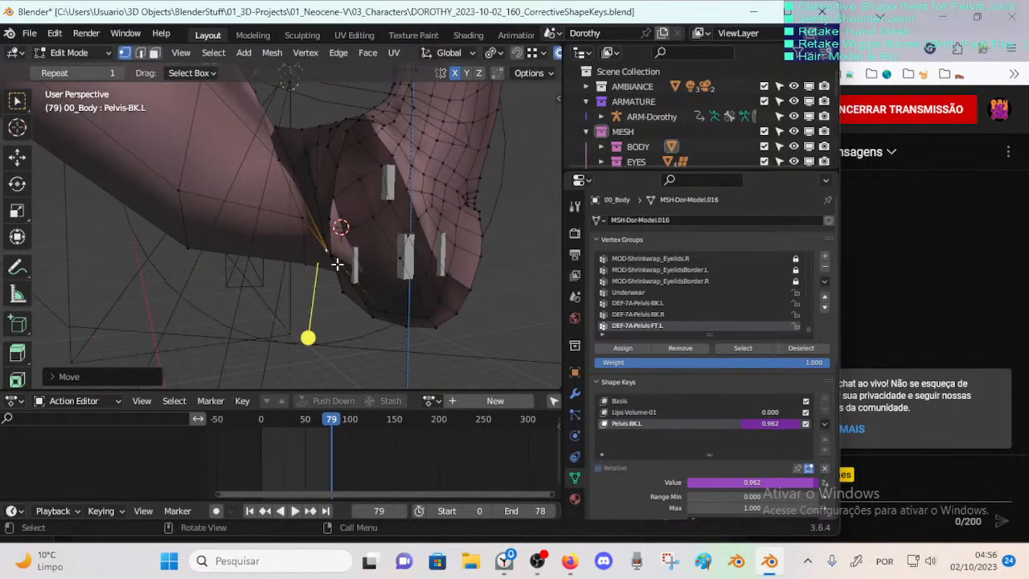
pyautogui.press('g')
pyautogui.moveTo(300, 223)
pyautogui.mouseDown(button='middle')
pyautogui.moveTo(255, 240)
pyautogui.moveTo(305, 226)
pyautogui.mouseUp(button='middle')
pyautogui.click(244, 252)
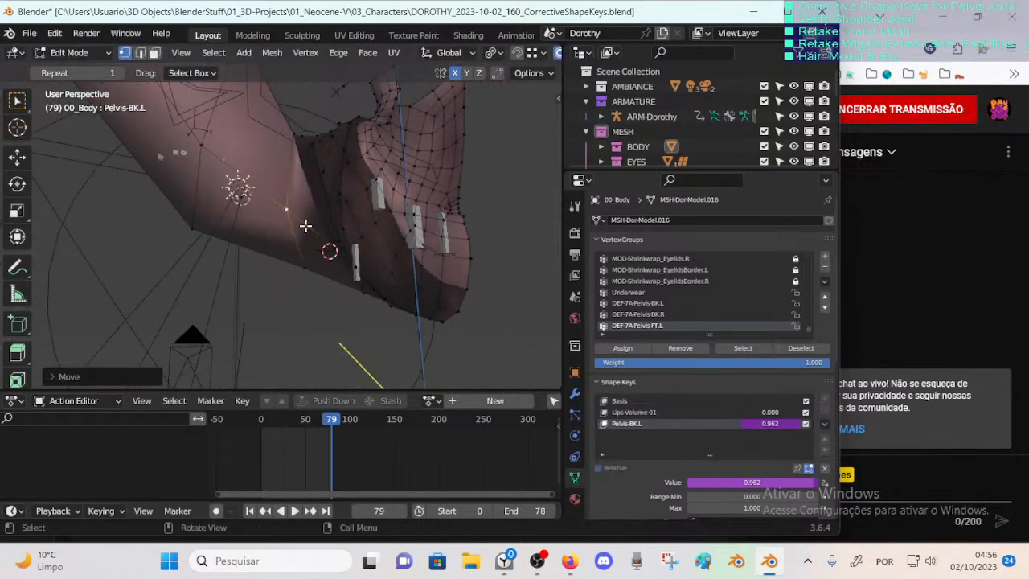
# Step: Move the vertices at the lower end of the fold between thigh and pelvis to tidy its edge
pyautogui.moveTo(282, 271); pyautogui.dragTo(288, 242, button='middle')
pyautogui.press('g')
pyautogui.click(318, 284)
pyautogui.click(349, 260)
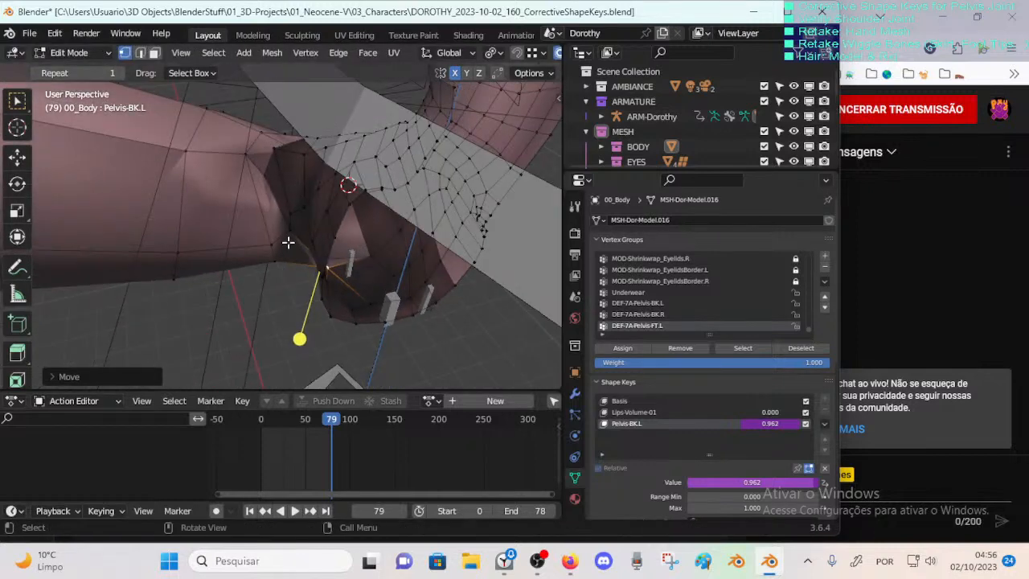
pyautogui.press('g')
pyautogui.click(292, 242)
pyautogui.press('g')
pyautogui.click(273, 186)
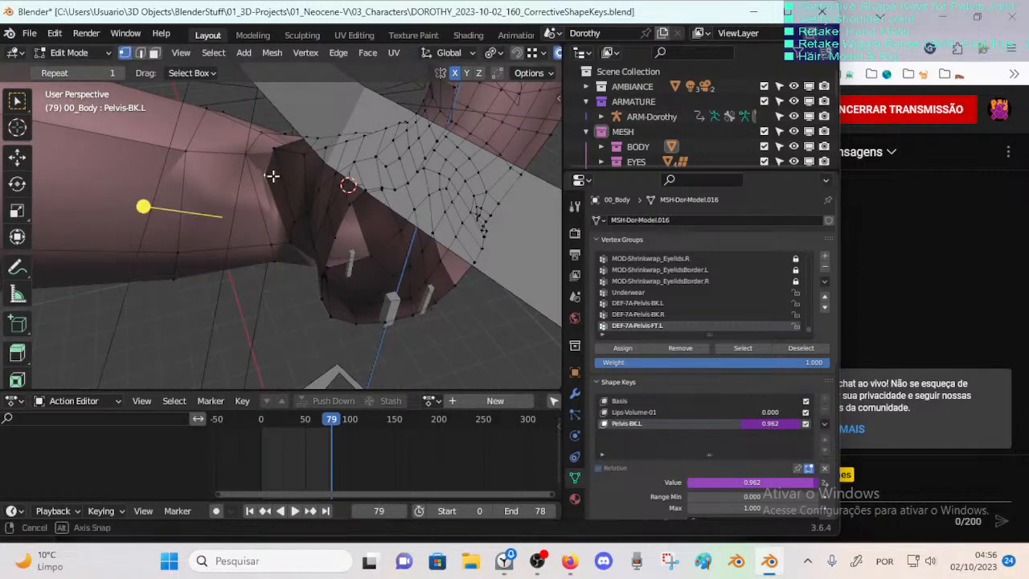
# Step: Move the vertices at the thigh end of the hip crease's upper rim to reshape its corner
pyautogui.moveTo(271, 175); pyautogui.dragTo(290, 138, button='middle')
pyautogui.press('g')
pyautogui.click(289, 137)
pyautogui.press('g')
pyautogui.click(305, 128)
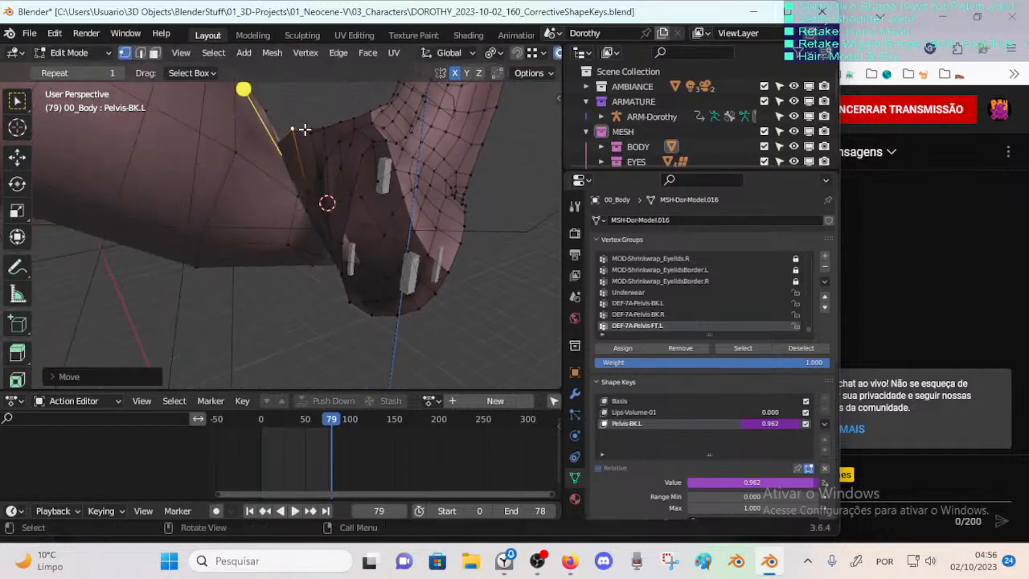
pyautogui.press('g')
pyautogui.click(320, 124)
pyautogui.press('g')
pyautogui.click(326, 118)
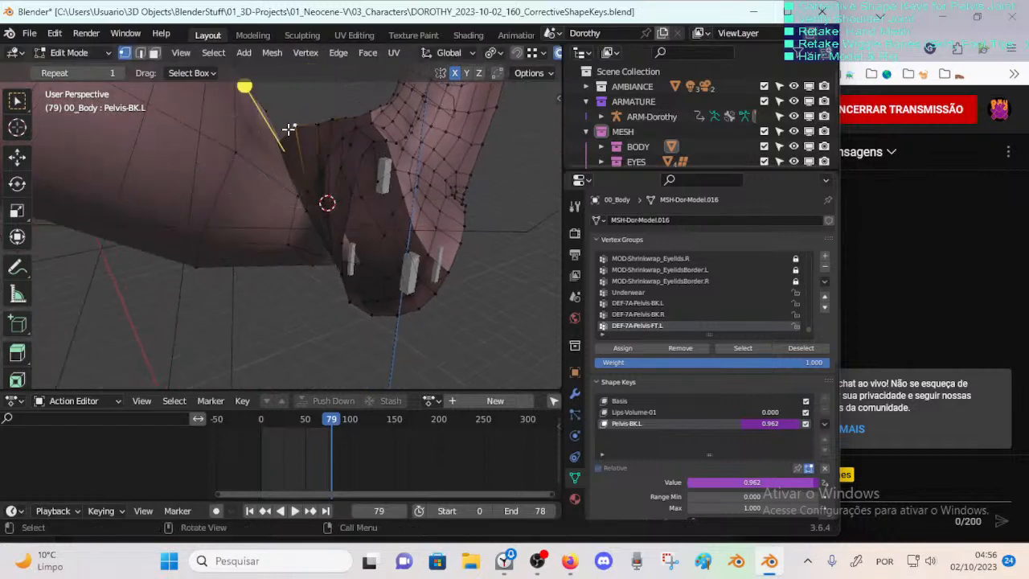
pyautogui.click(288, 105)
pyautogui.moveTo(340, 121); pyautogui.dragTo(321, 156, button='middle')
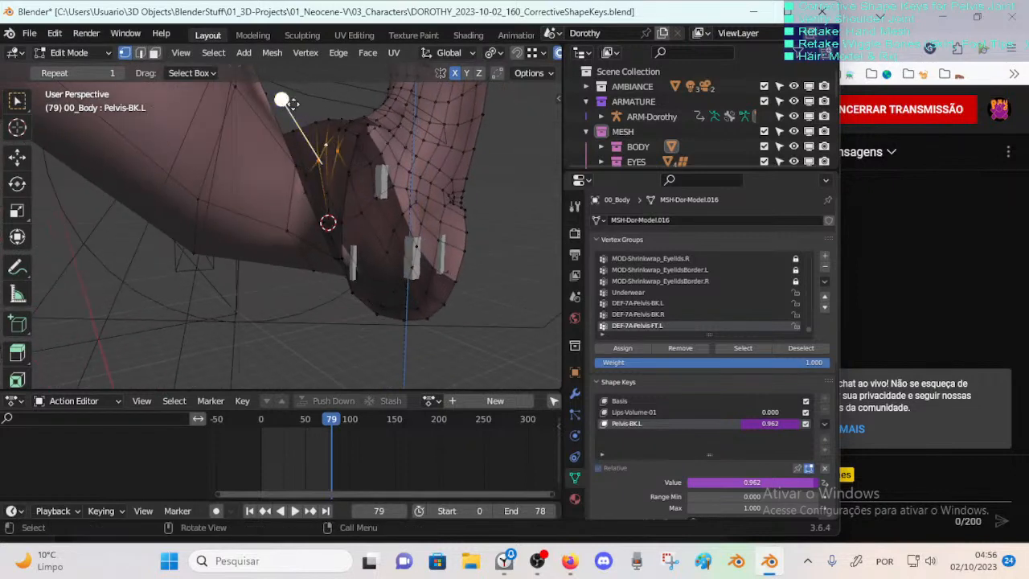
pyautogui.moveTo(293, 104); pyautogui.dragTo(247, 198, button='middle')
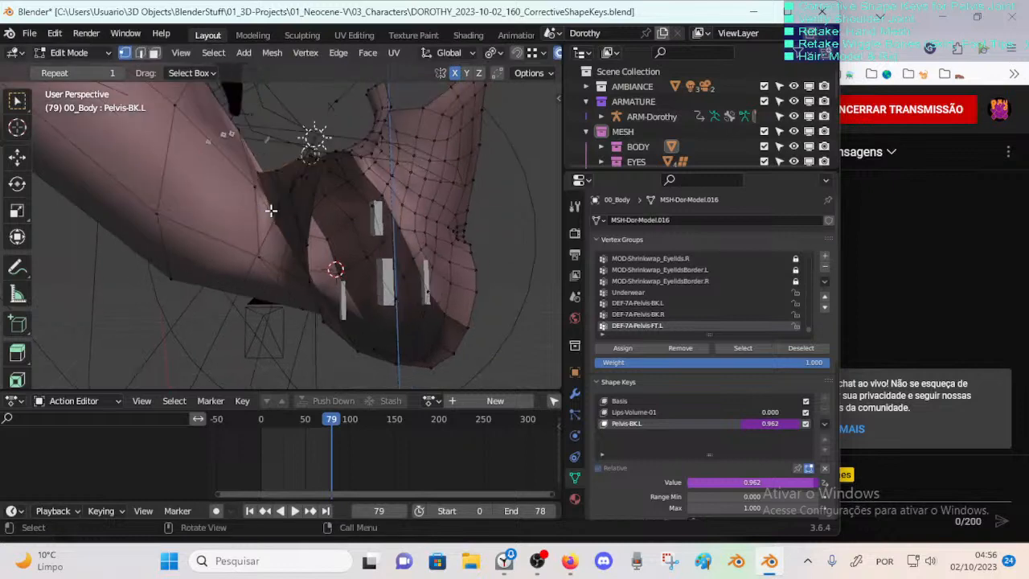
# Step: Move the vertices on the thigh-side edge of the hip crease, up to the rim's corner
pyautogui.press('g')
pyautogui.click(272, 214)
pyautogui.press('g')
pyautogui.click(260, 150)
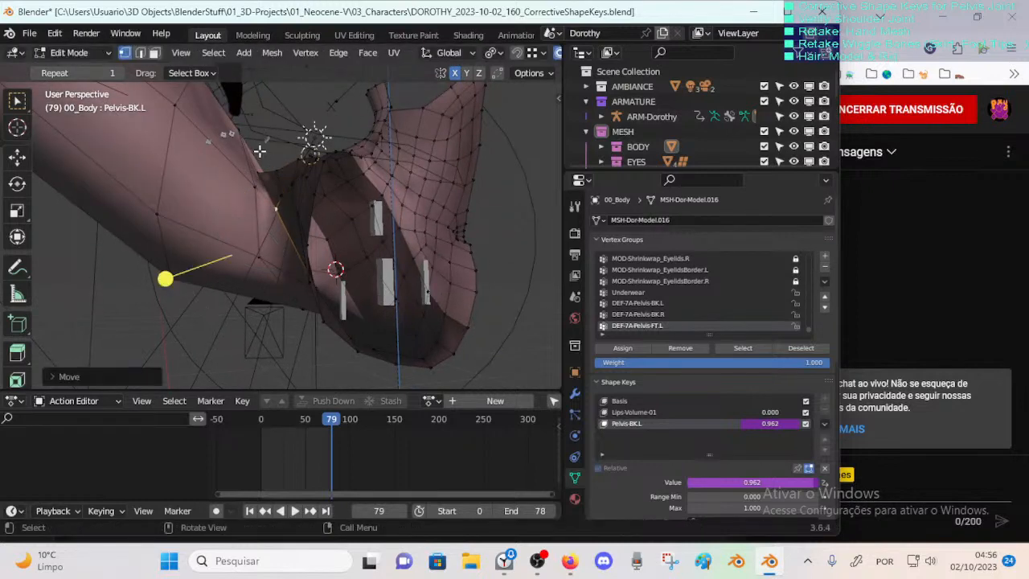
pyautogui.press('g')
pyautogui.click(262, 167)
pyautogui.press('g')
pyautogui.click(263, 163)
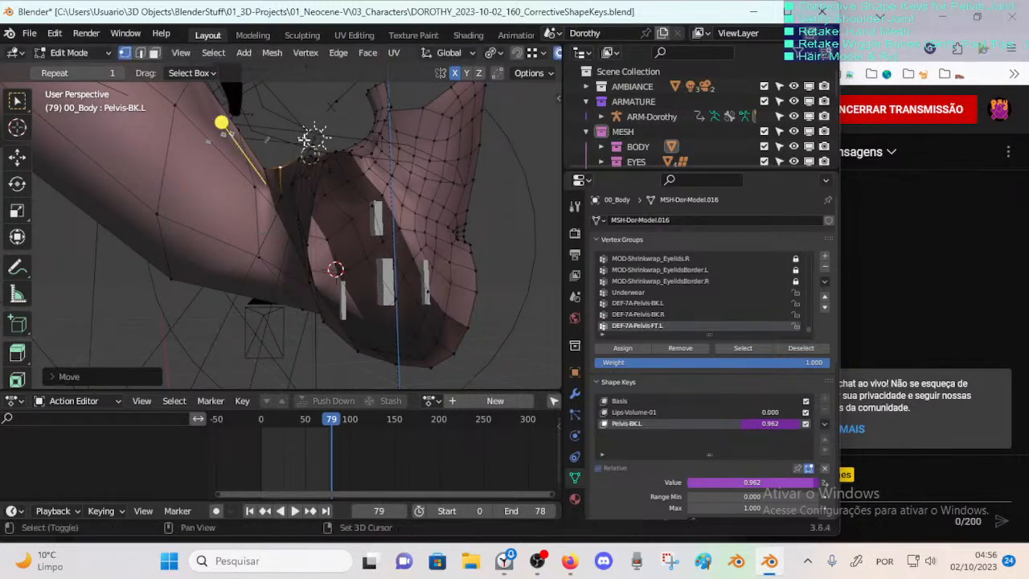
# Step: Adjust the thigh vertices next to the crease's upper corner, then smooth the vertices along the upper rim
pyautogui.press('g')
pyautogui.click(263, 159)
pyautogui.press('g')
pyautogui.click(301, 115)
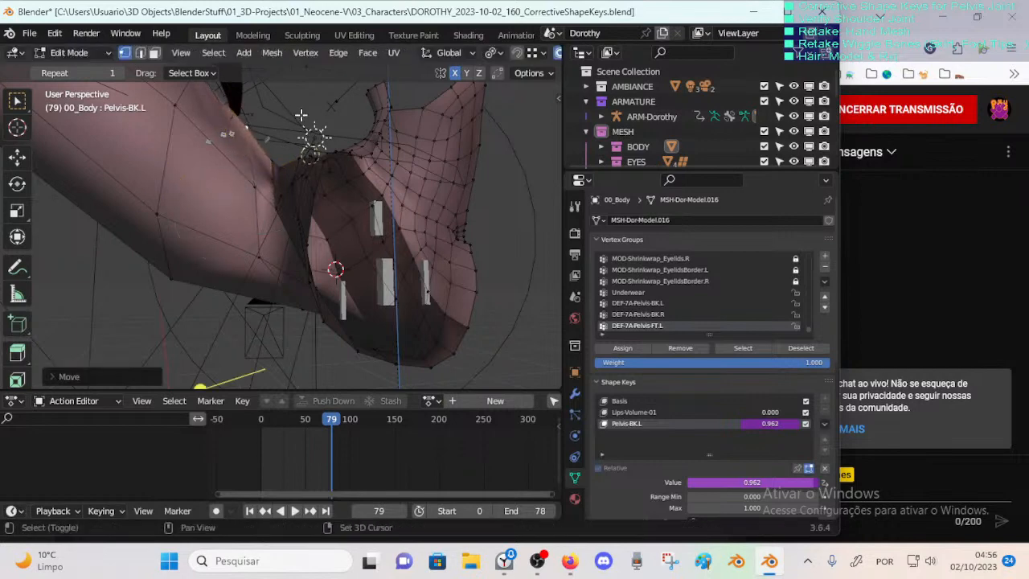
pyautogui.press('g')
pyautogui.click(284, 135)
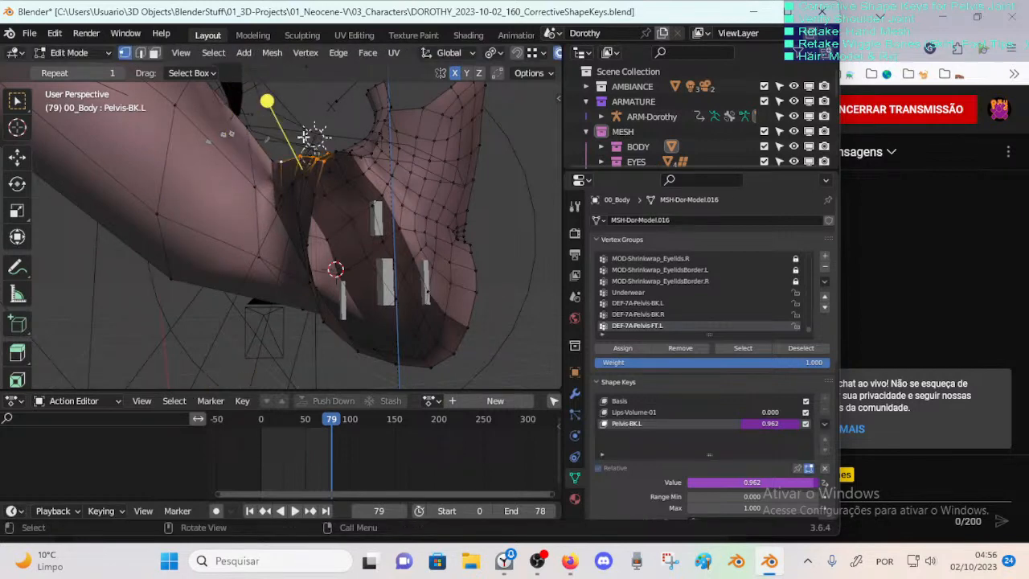
pyautogui.scroll(4, 276, 107)
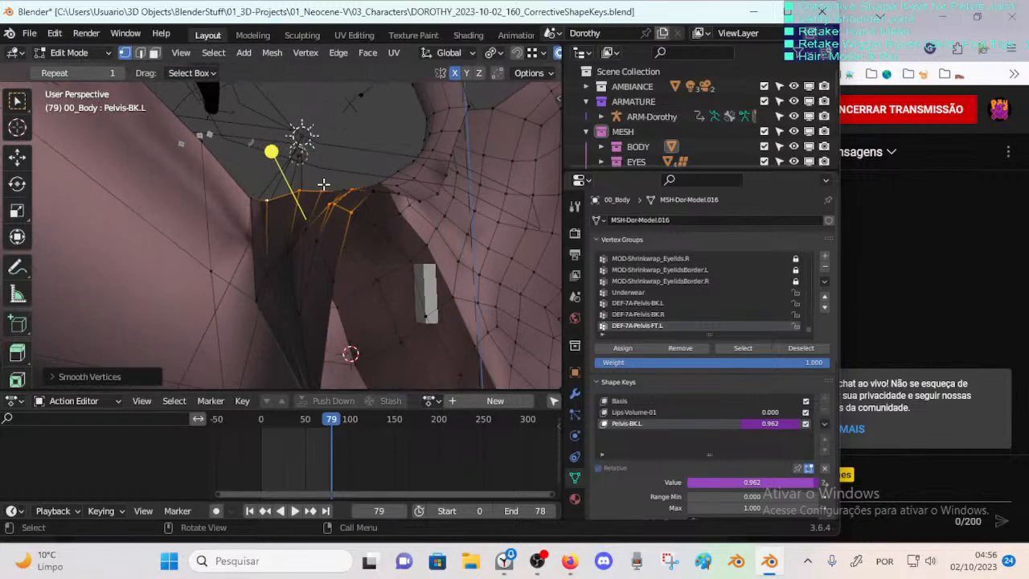
# Step: Move individual vertices of the crease's upper rim upward to form an even arch
pyautogui.press('g')
pyautogui.click(314, 172)
pyautogui.press('g')
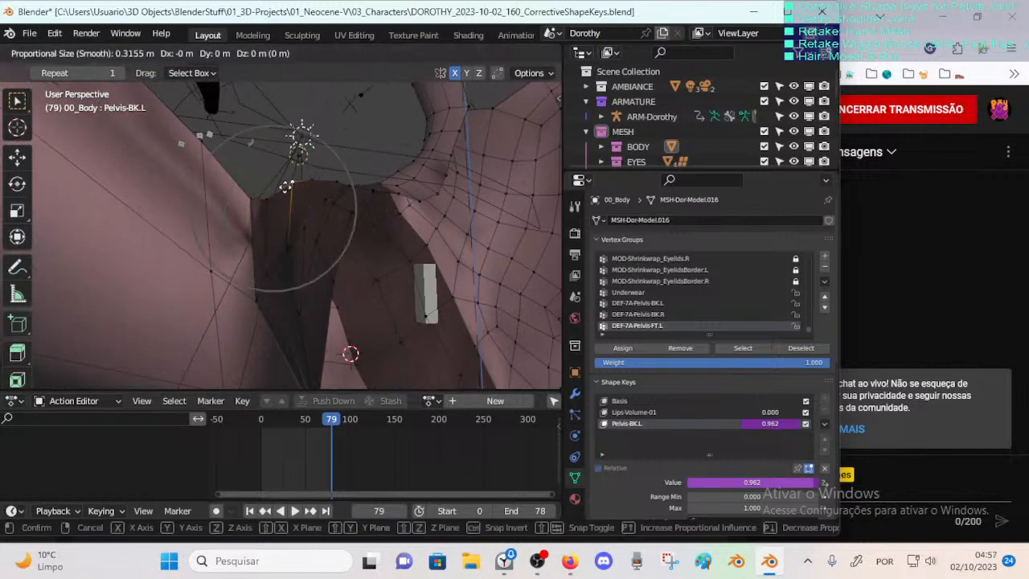
pyautogui.click(333, 188)
pyautogui.press('r')
pyautogui.click(324, 195)
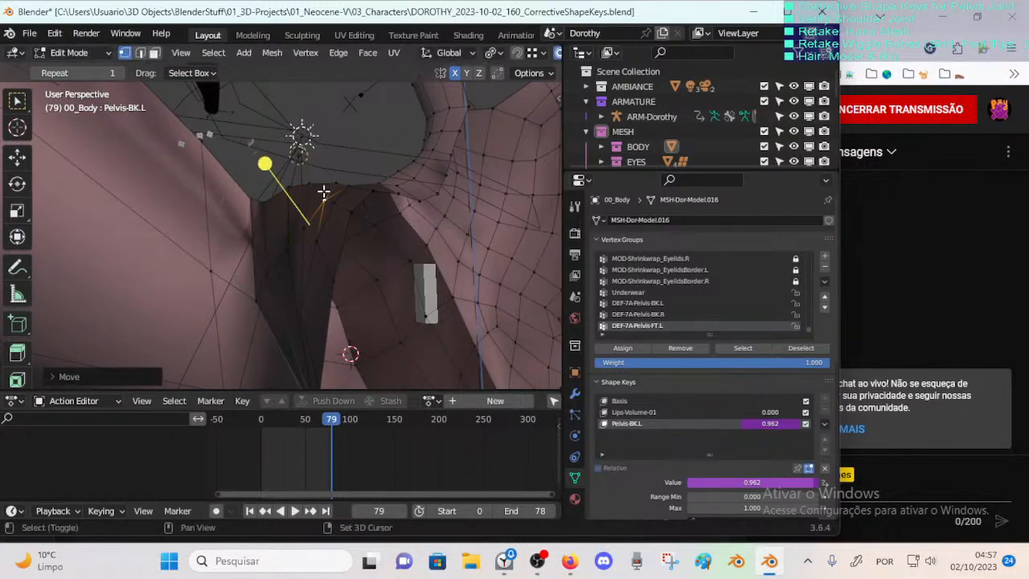
pyautogui.press('g')
pyautogui.click(337, 178)
pyautogui.press('g')
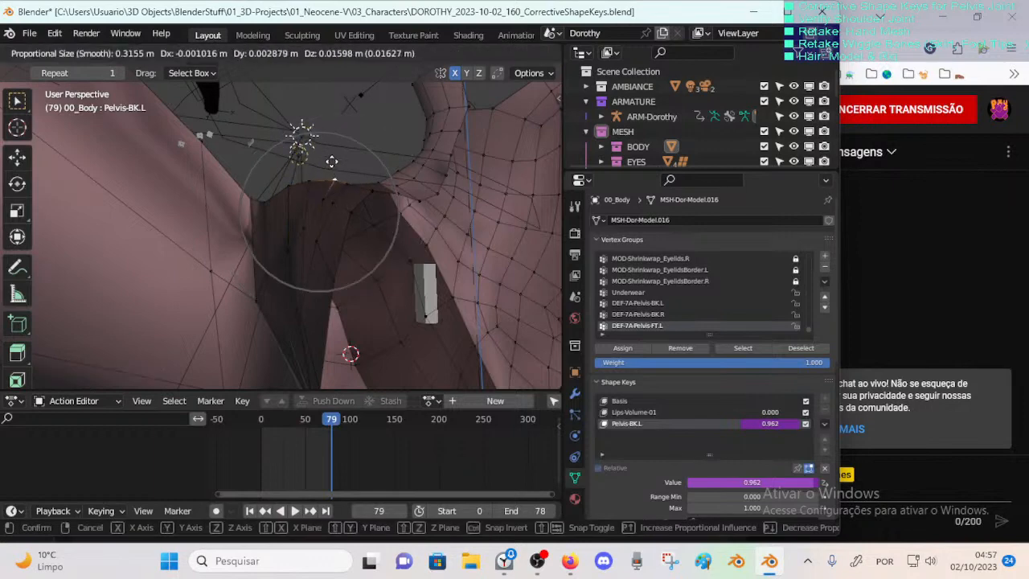
pyautogui.click(338, 208)
# Step: Reposition the middle vertices of the crease's upper rim to refine the arch from a lower angle
pyautogui.moveTo(338, 208); pyautogui.dragTo(355, 219, button='middle')
pyautogui.press('g')
pyautogui.click(351, 157)
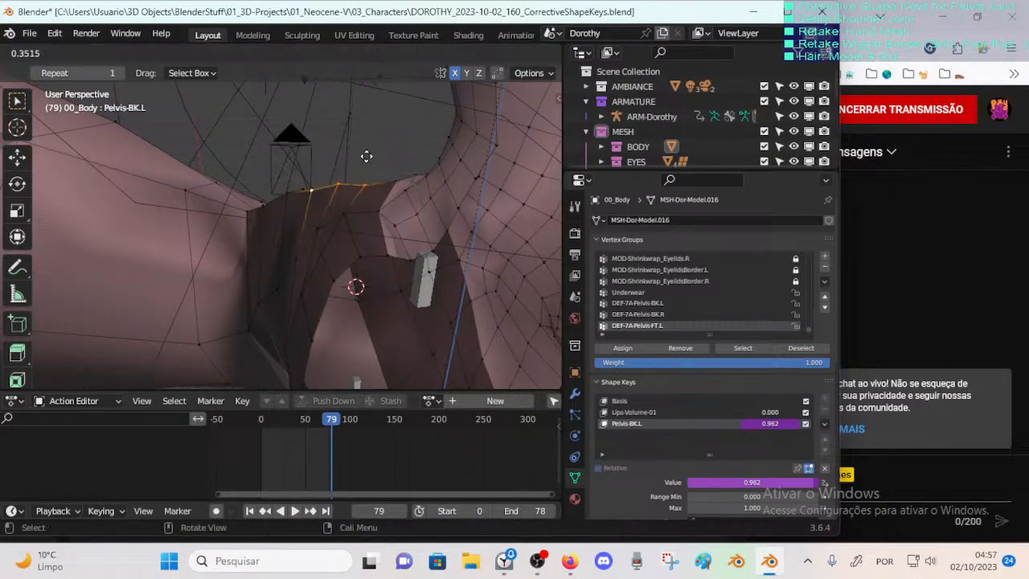
pyautogui.click(366, 156)
pyautogui.press('g')
pyautogui.click(304, 108)
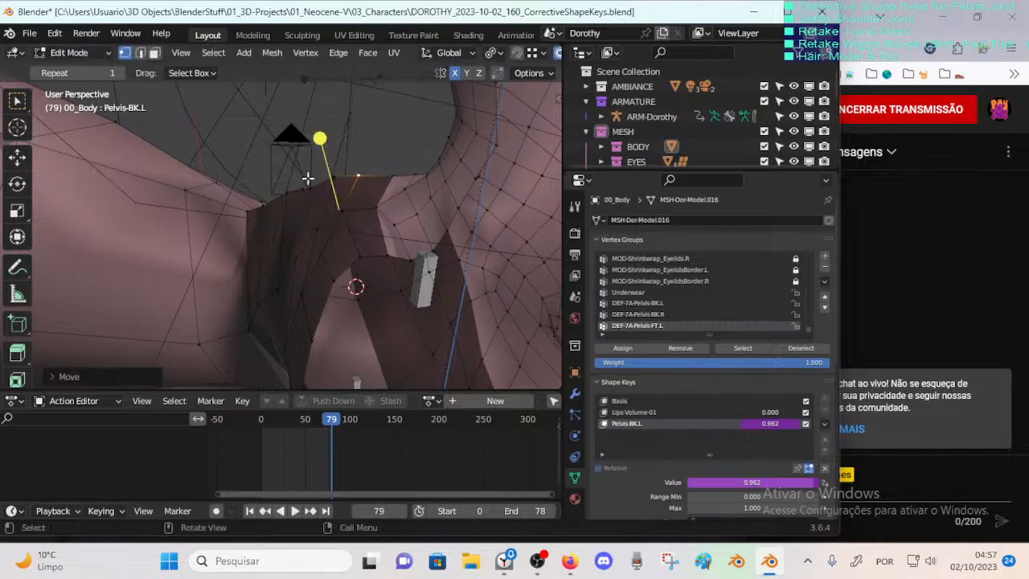
pyautogui.press('g')
pyautogui.click(277, 184)
# Step: Smooth the rim vertices nearest the thigh and slide one of them along the rim
pyautogui.press('c')
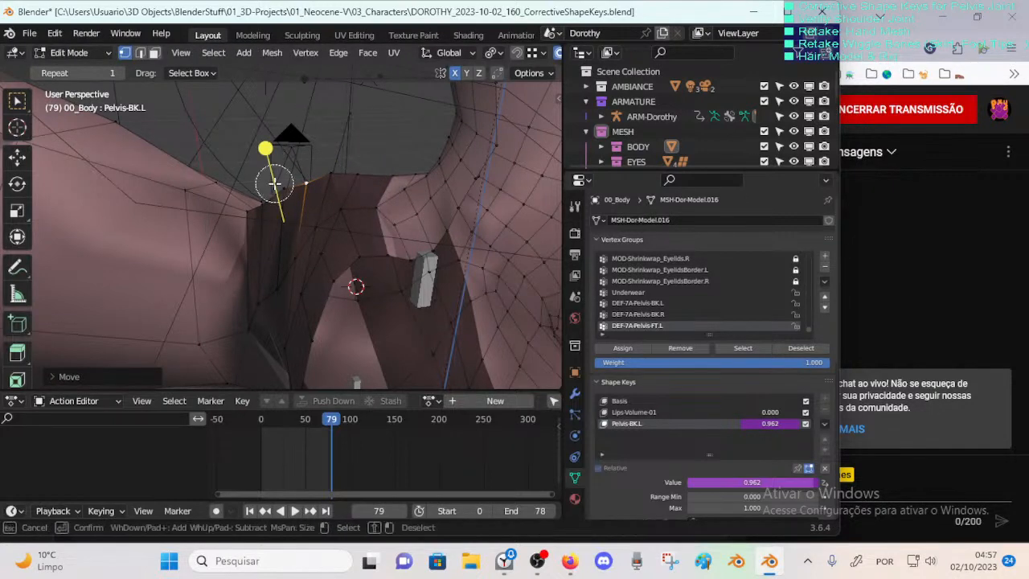
pyautogui.click(286, 171)
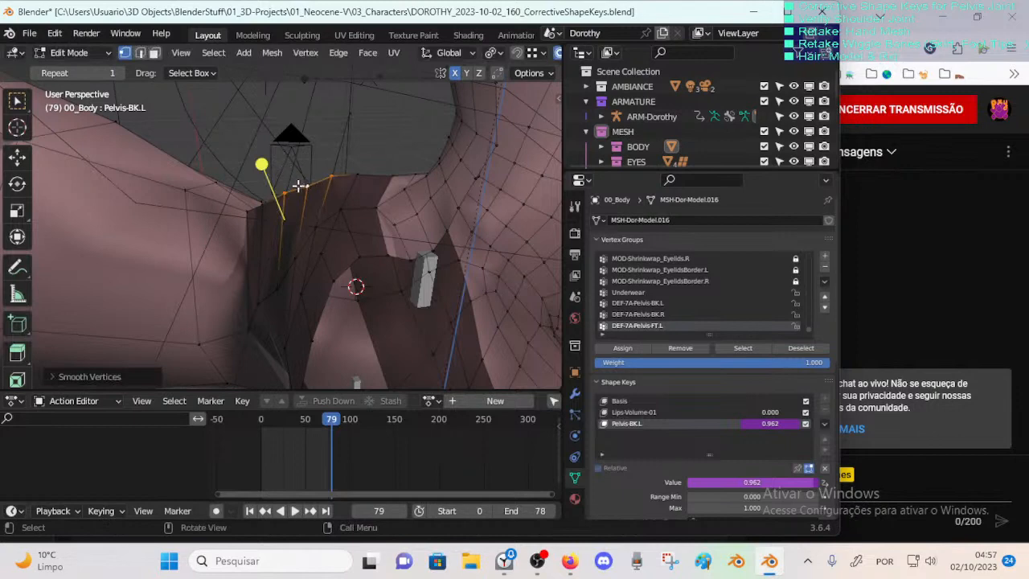
pyautogui.hotkey('shift', 'v')
pyautogui.click(285, 199)
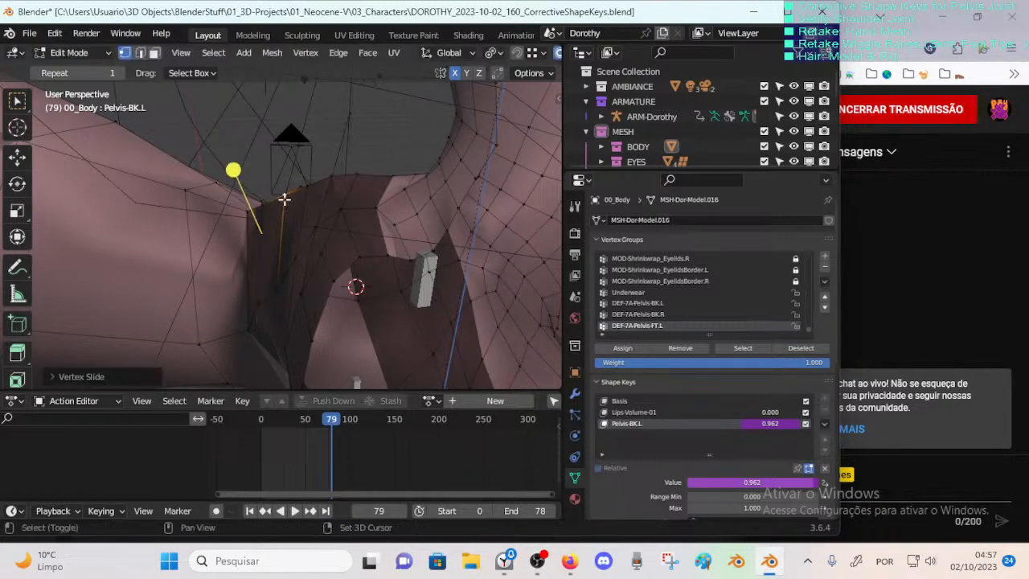
# Step: Move the rim vertices towards the pelvis and the ones just below them to round the top of the crease
pyautogui.press('g')
pyautogui.click(287, 164)
pyautogui.press('g')
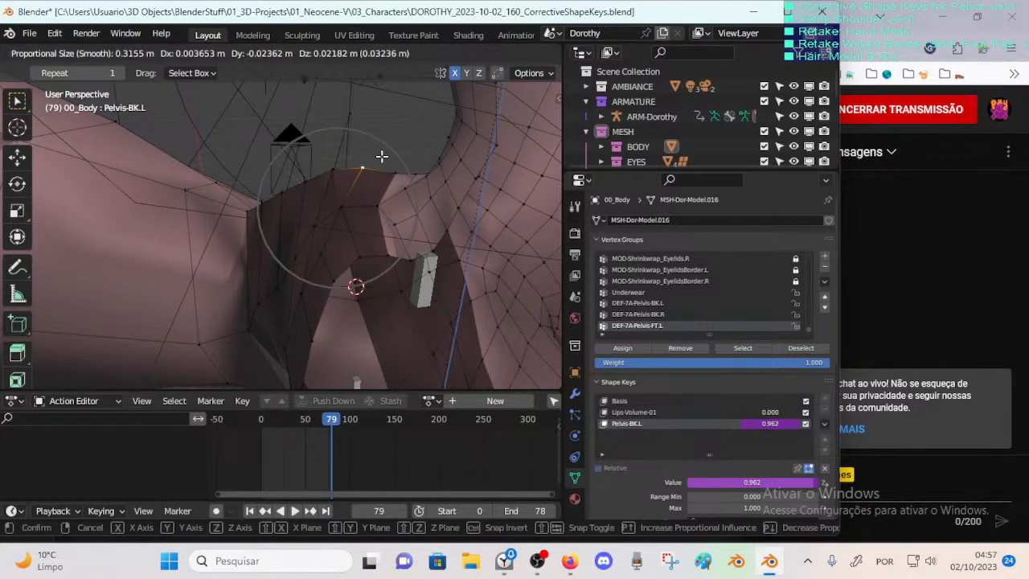
pyautogui.click(395, 168)
pyautogui.press('g')
pyautogui.click(379, 162)
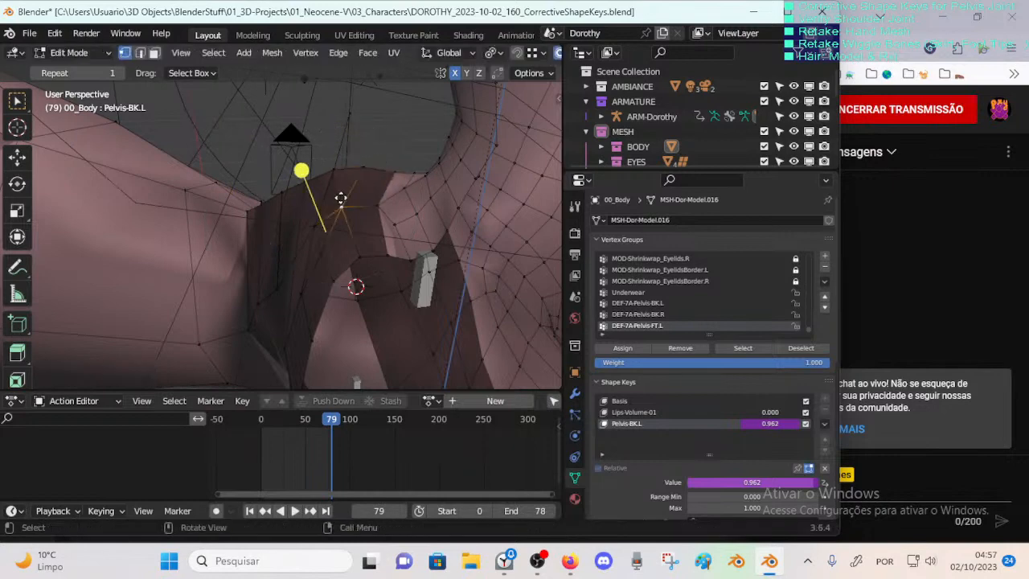
pyautogui.press('g')
pyautogui.click(329, 211)
pyautogui.press('g')
pyautogui.click(287, 264)
# Step: Move the vertices inside the hip crease and along its thigh-side edge to straighten the fold line
pyautogui.moveTo(287, 265); pyautogui.dragTo(244, 215, button='middle')
pyautogui.press('g')
pyautogui.click(265, 255)
pyautogui.press('g')
pyautogui.click(291, 204)
pyautogui.press('g')
pyautogui.click(259, 256)
pyautogui.press('g')
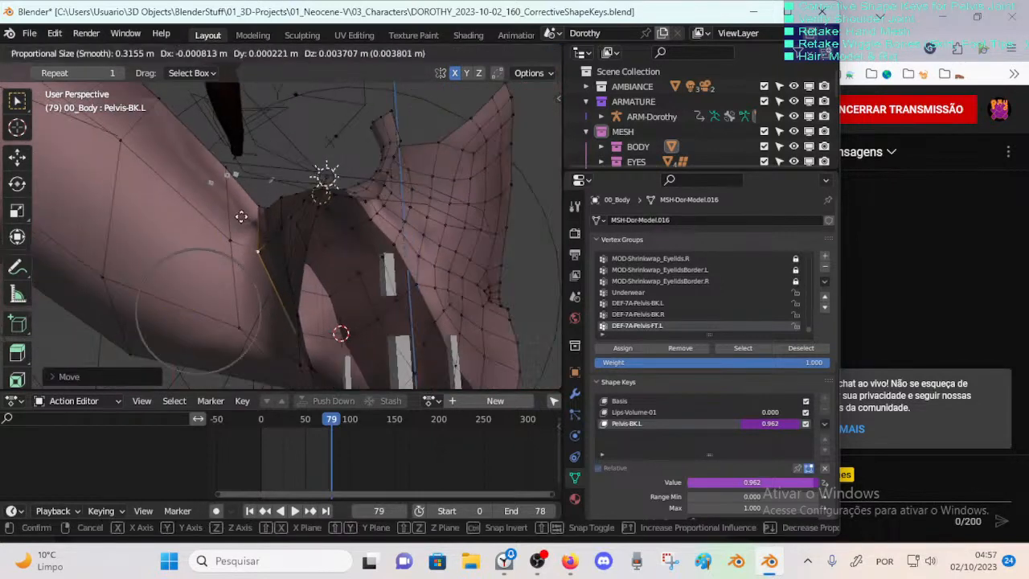
pyautogui.click(229, 241)
# Step: Raise the thigh-side crease vertex towards the upper rim to close up the fold's corner
pyautogui.press('g')
pyautogui.click(241, 184)
pyautogui.press('g')
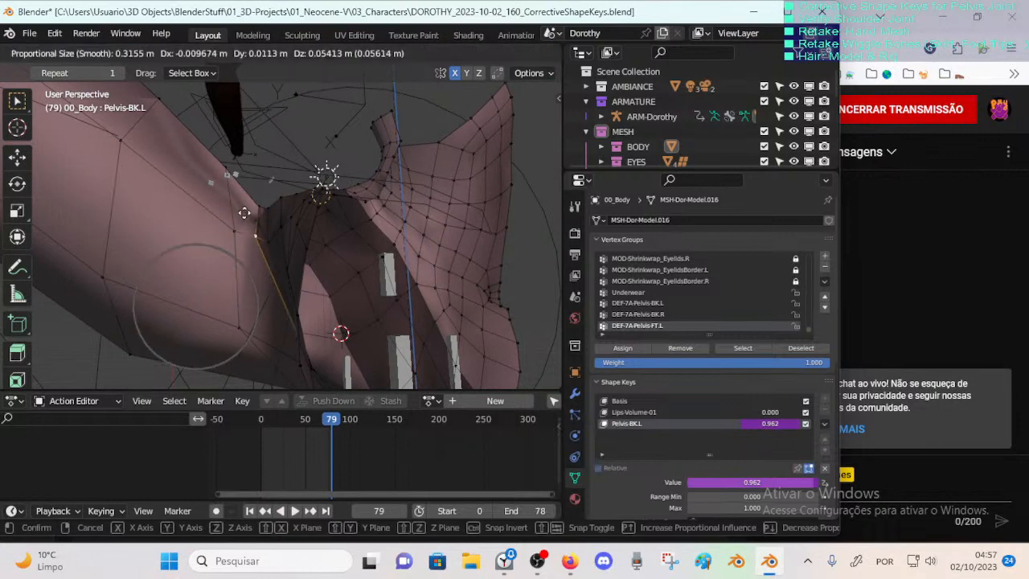
pyautogui.click(243, 210)
pyautogui.click(231, 230)
pyautogui.press('g')
pyautogui.click(224, 175)
# Step: Move the vertices on the thigh's side surface next to the crease to even out its volume
pyautogui.scroll(-1, 224, 175)
pyautogui.moveTo(224, 176); pyautogui.dragTo(183, 165, button='middle')
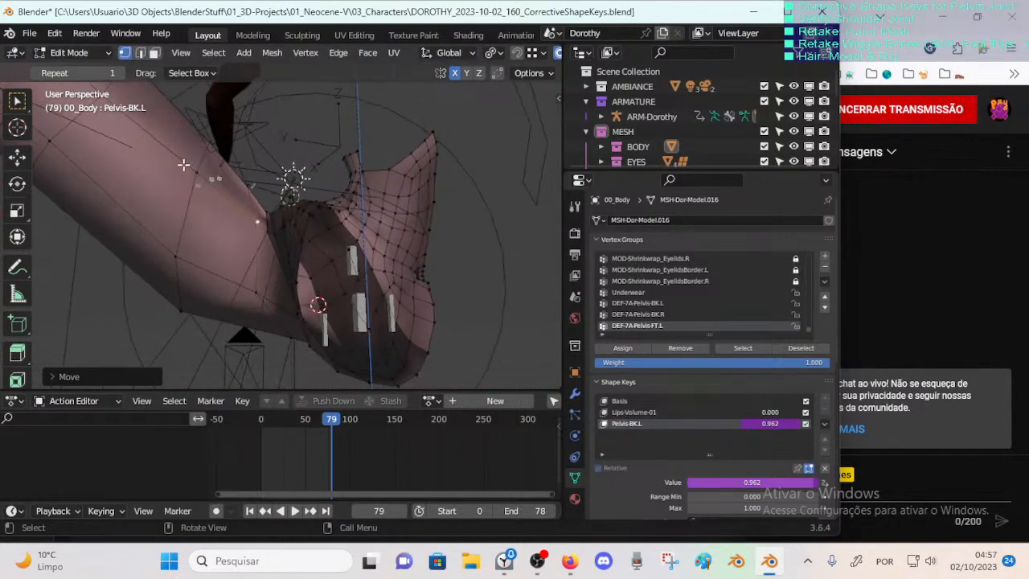
pyautogui.press('g')
pyautogui.click(231, 164)
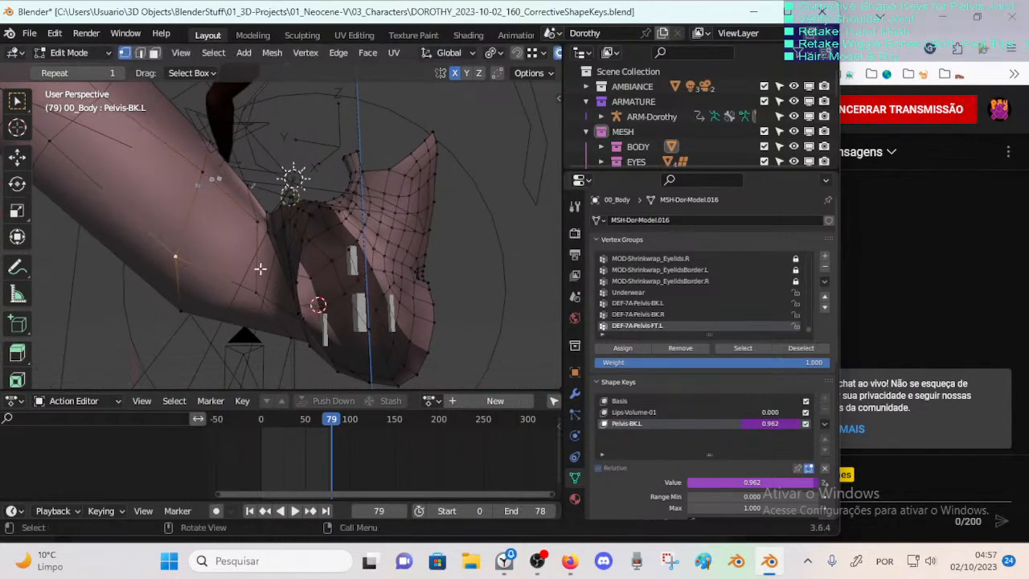
pyautogui.moveTo(260, 268); pyautogui.dragTo(280, 262, button='middle')
pyautogui.moveTo(257, 303); pyautogui.dragTo(278, 297, button='middle')
pyautogui.press('g')
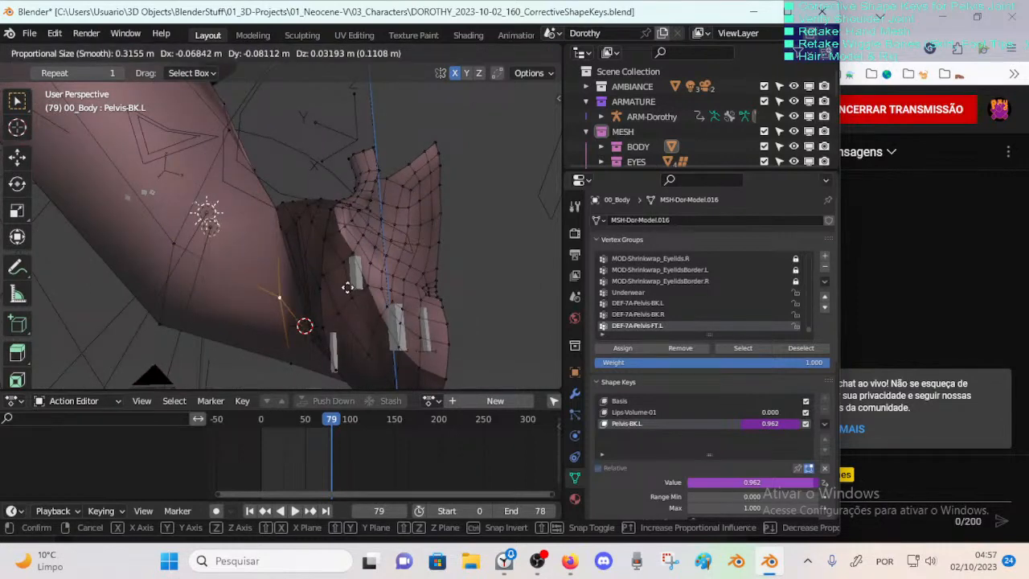
pyautogui.click(349, 287)
pyautogui.moveTo(349, 285); pyautogui.dragTo(310, 287, button='middle')
# Step: Move the vertices along the thigh's upper edge and down into the crease to smooth the silhouette
pyautogui.press('g')
pyautogui.click(348, 213)
pyautogui.click(259, 159)
pyautogui.press('g')
pyautogui.click(271, 185)
pyautogui.press('g')
pyautogui.click(297, 234)
pyautogui.press('g')
pyautogui.click(295, 204)
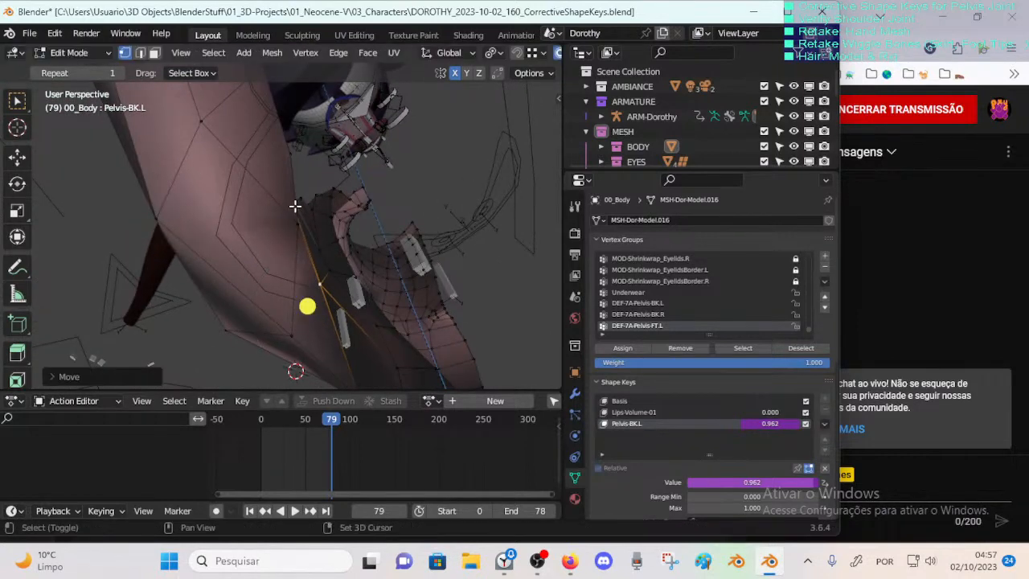
# Step: Move the vertices on the thigh's inner side and inside the hip crease to even out the surface behind the fold
pyautogui.moveTo(294, 203); pyautogui.dragTo(287, 325, button='middle')
pyautogui.press('g')
pyautogui.click(338, 300)
pyautogui.moveTo(289, 288); pyautogui.dragTo(330, 257, button='middle')
pyautogui.press('g')
pyautogui.click(295, 297)
pyautogui.press('g')
pyautogui.click(264, 278)
pyautogui.press('g')
pyautogui.click(340, 246)
pyautogui.press('g')
pyautogui.click(343, 213)
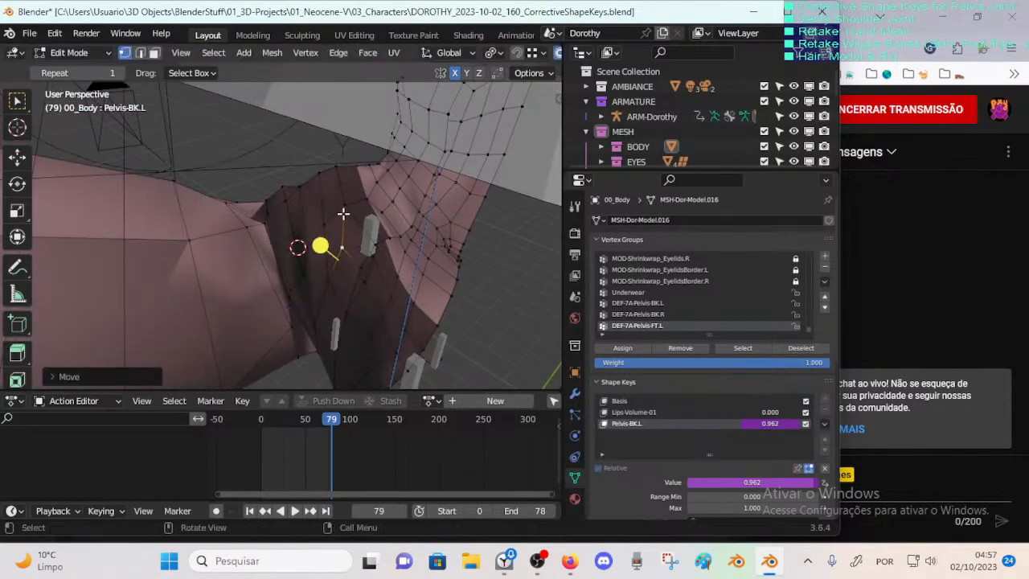
# Step: Select the vertices along the thigh side of the hip crease and smooth them
pyautogui.moveTo(344, 213); pyautogui.dragTo(313, 196, button='middle')
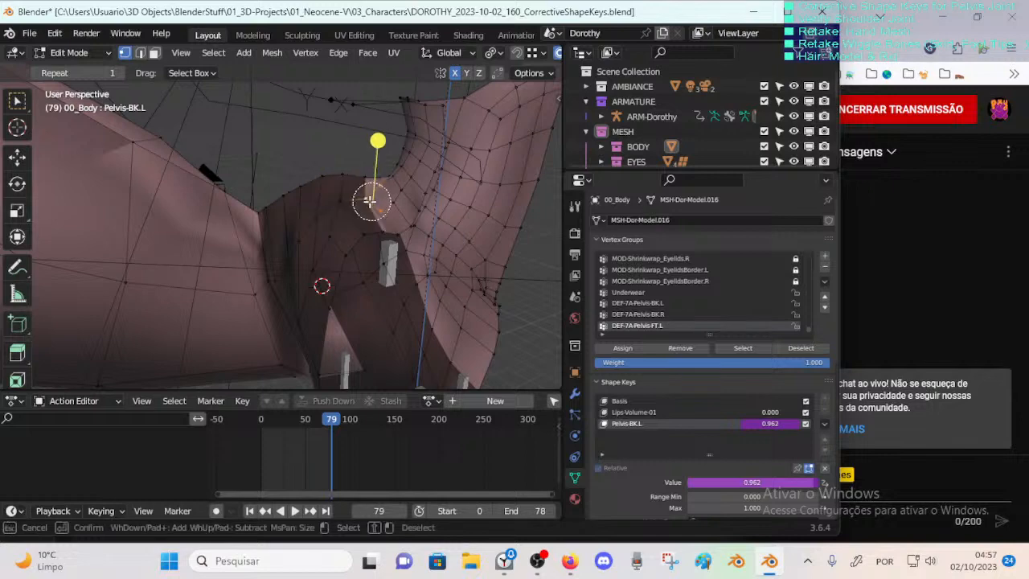
pyautogui.click(407, 152)
pyautogui.moveTo(407, 152); pyautogui.dragTo(352, 195, button='middle')
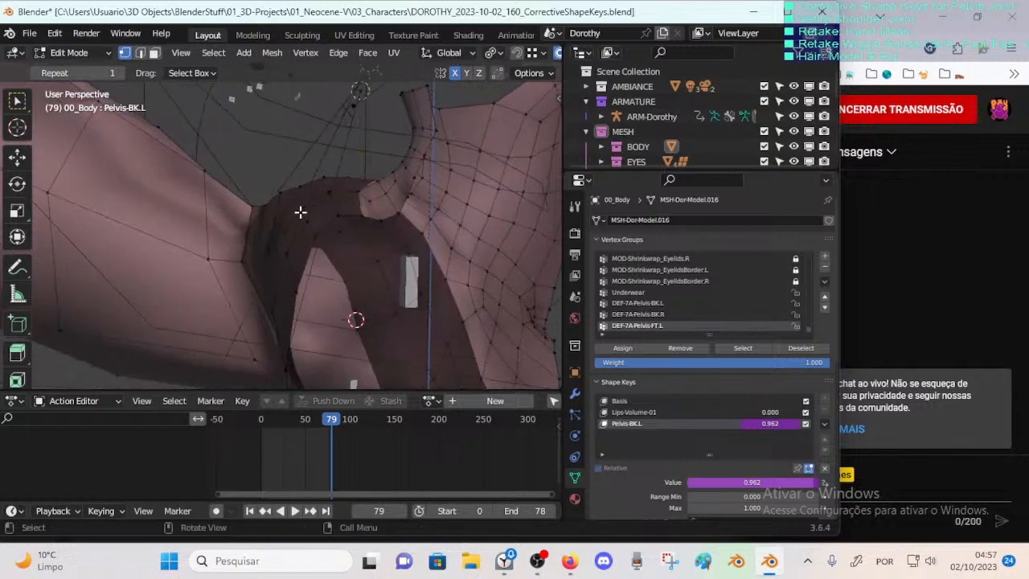
pyautogui.moveTo(203, 235); pyautogui.dragTo(233, 236)
pyautogui.press('a')
pyautogui.press('c')
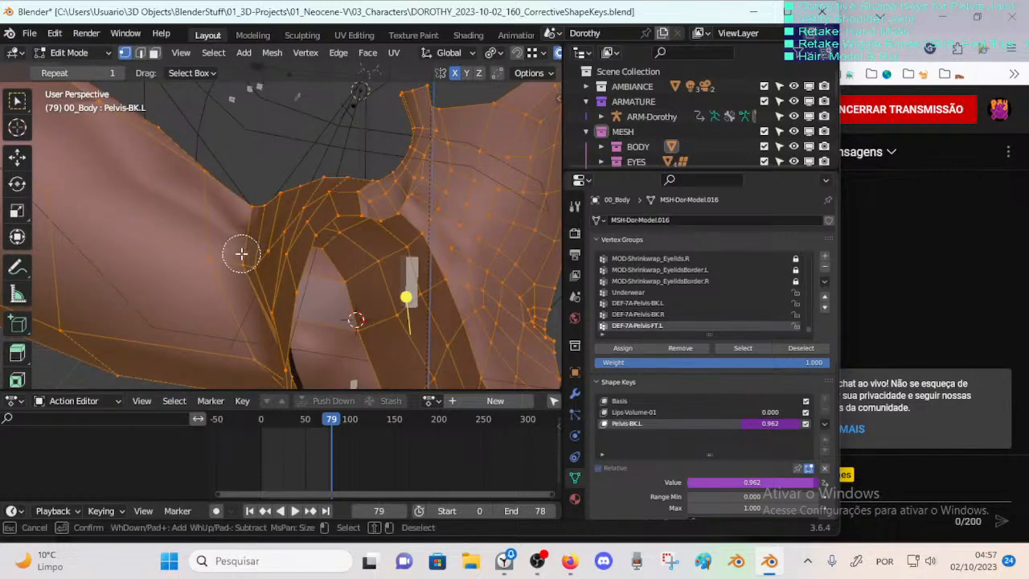
pyautogui.rightClick(242, 253)
pyautogui.hotkey('alt', 'a')
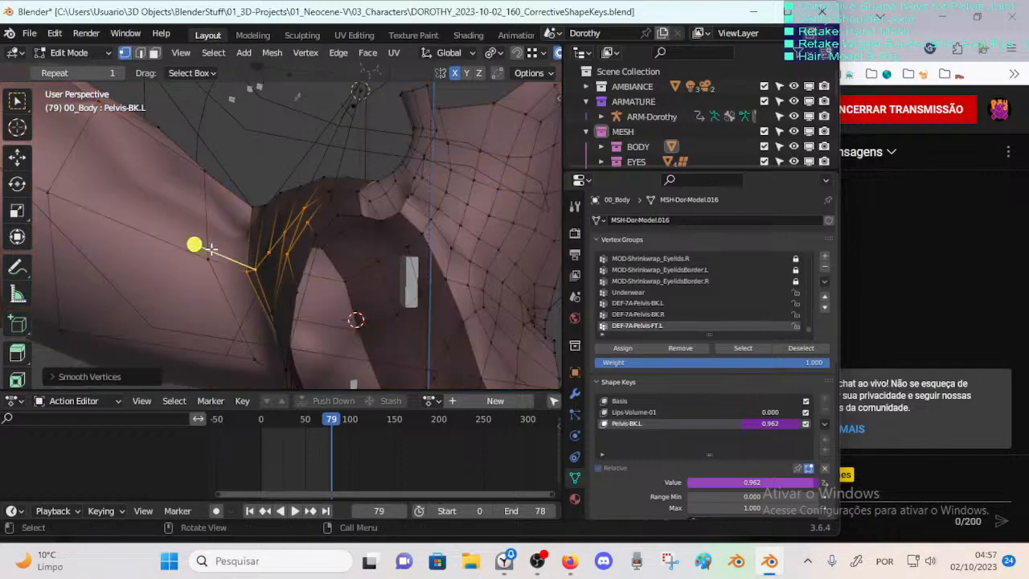
pyautogui.scroll(-2, 217, 250)
pyautogui.hotkey('alt', 'a')
pyautogui.scroll(-1, 226, 251)
# Step: Move and slide the vertex on the buttock's lower edge to round out the bottom contour
pyautogui.press('Tab')
pyautogui.moveTo(226, 251); pyautogui.dragTo(270, 283, button='middle')
pyautogui.press('Tab')
pyautogui.press('g')
pyautogui.click(297, 276)
pyautogui.press('Tab')
pyautogui.press('Tab')
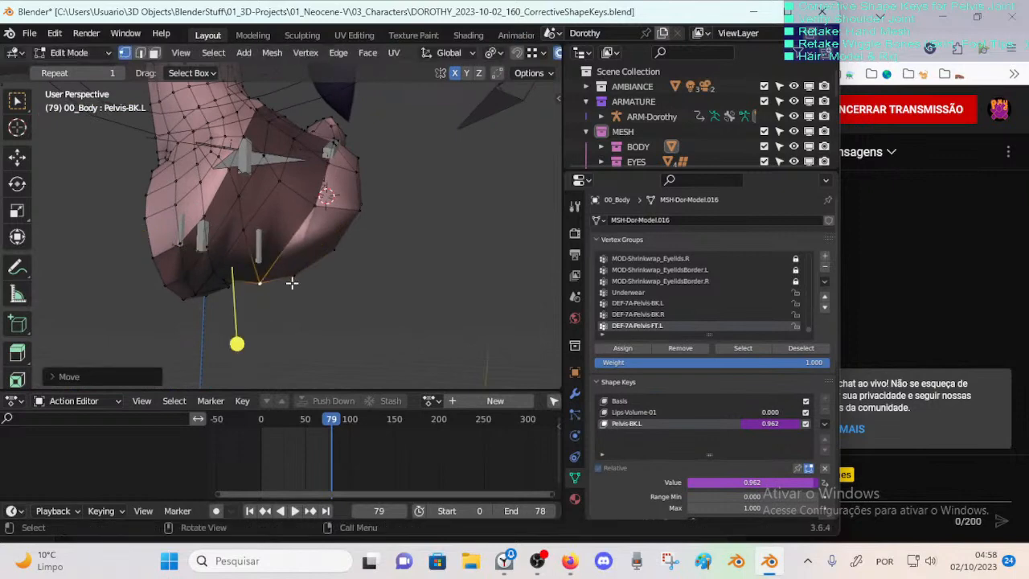
pyautogui.press('g')
pyautogui.press('g')
pyautogui.click(241, 282)
pyautogui.press('g')
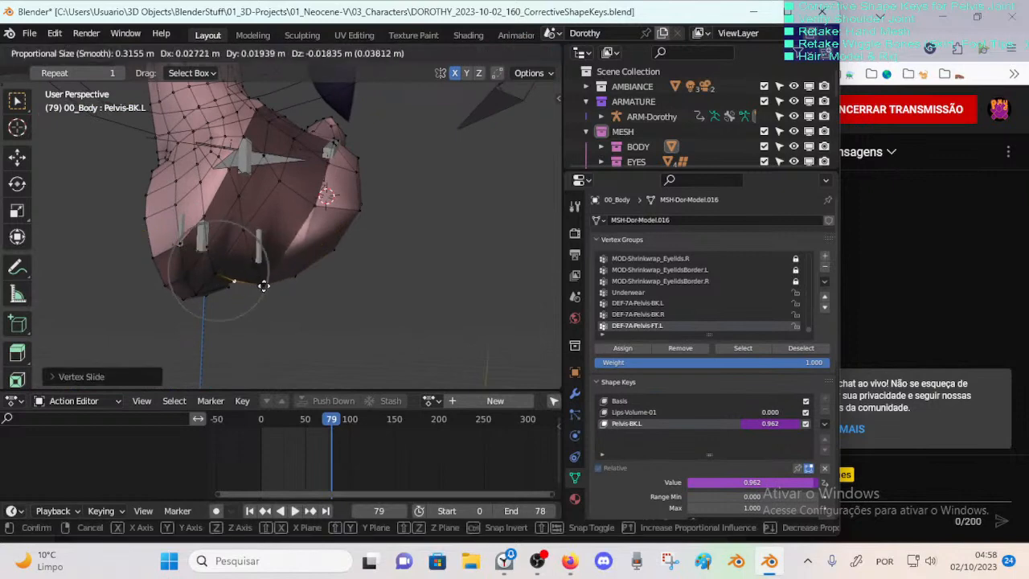
pyautogui.click(273, 290)
# Step: Move the vertices where the buttock meets the underside of the thigh to soften the transition
pyautogui.press('Tab')
pyautogui.moveTo(284, 299); pyautogui.dragTo(275, 254, button='middle')
pyautogui.press('Tab')
pyautogui.press('g')
pyautogui.click(317, 258)
pyautogui.press('g')
pyautogui.click(321, 266)
pyautogui.press('Tab')
pyautogui.press('Tab')
pyautogui.press('g')
pyautogui.click(330, 252)
pyautogui.press('Tab')
pyautogui.press('Tab')
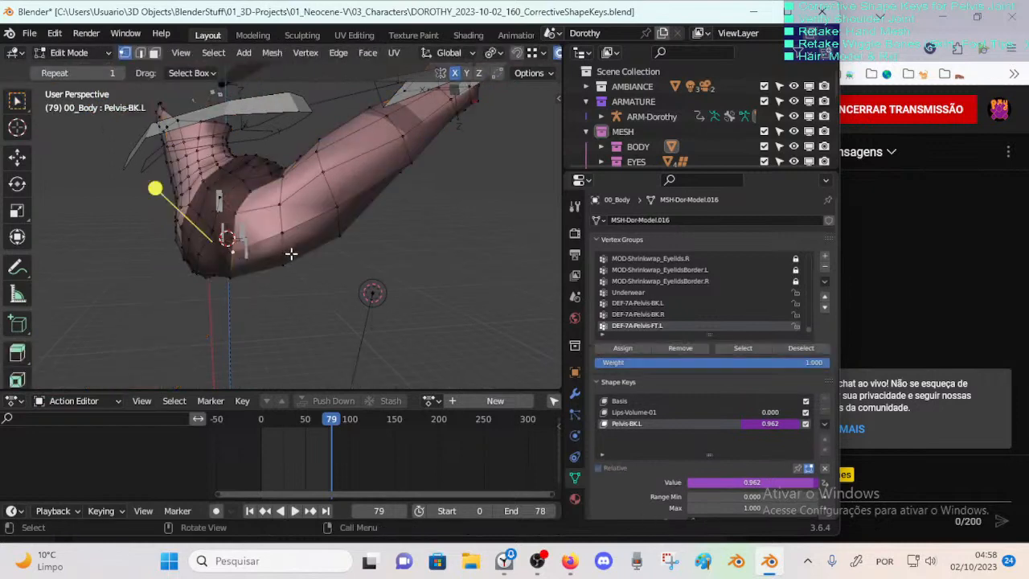
# Step: Move the vertices along the thigh's lower edge and outer side to smooth its curve towards the knee
pyautogui.press('g')
pyautogui.click(287, 249)
pyautogui.press('g')
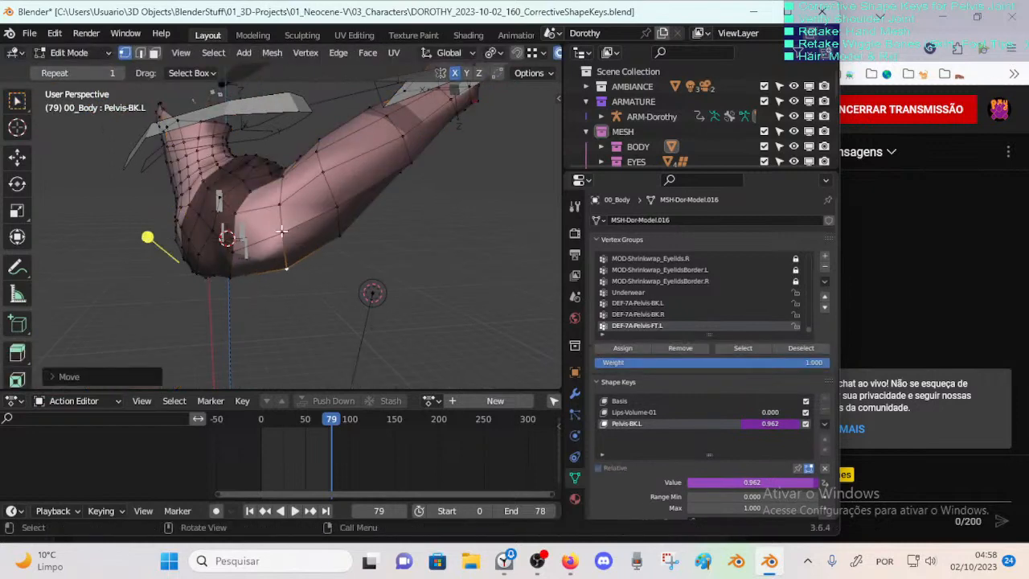
pyautogui.press('g')
pyautogui.click(276, 200)
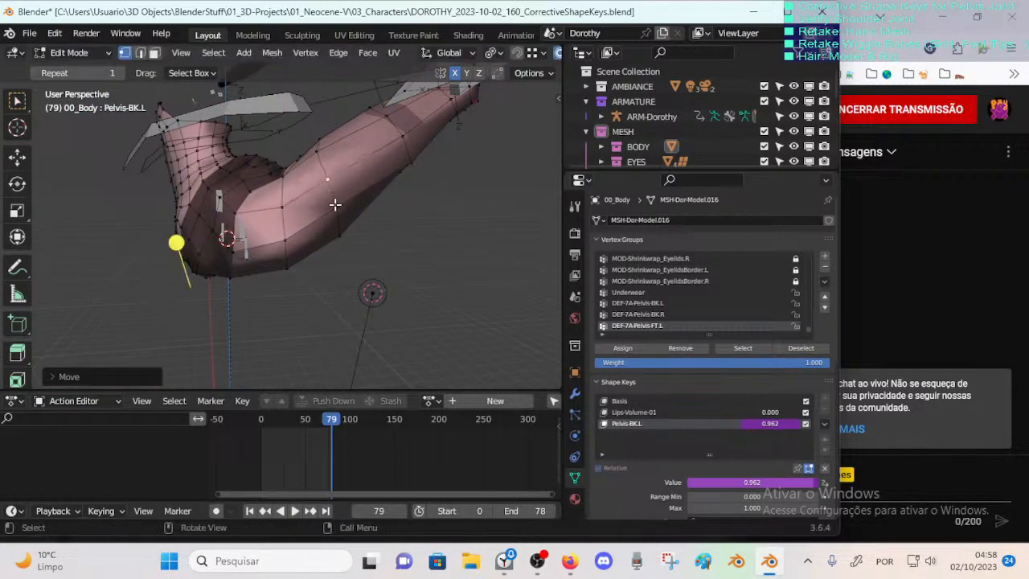
pyautogui.click(350, 225)
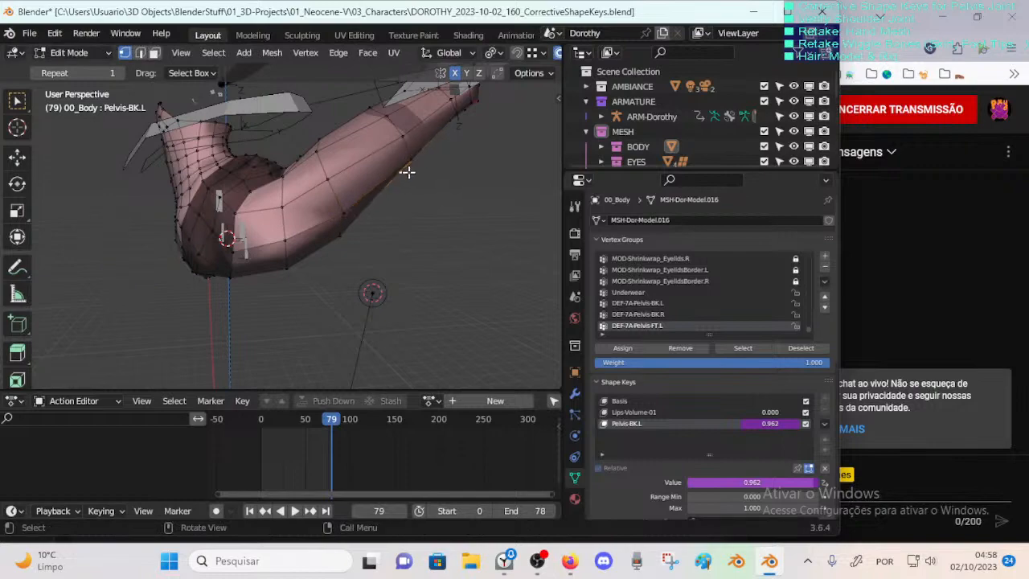
pyautogui.press('Tab')
pyautogui.moveTo(402, 189); pyautogui.dragTo(239, 286, button='middle')
pyautogui.press('Tab')
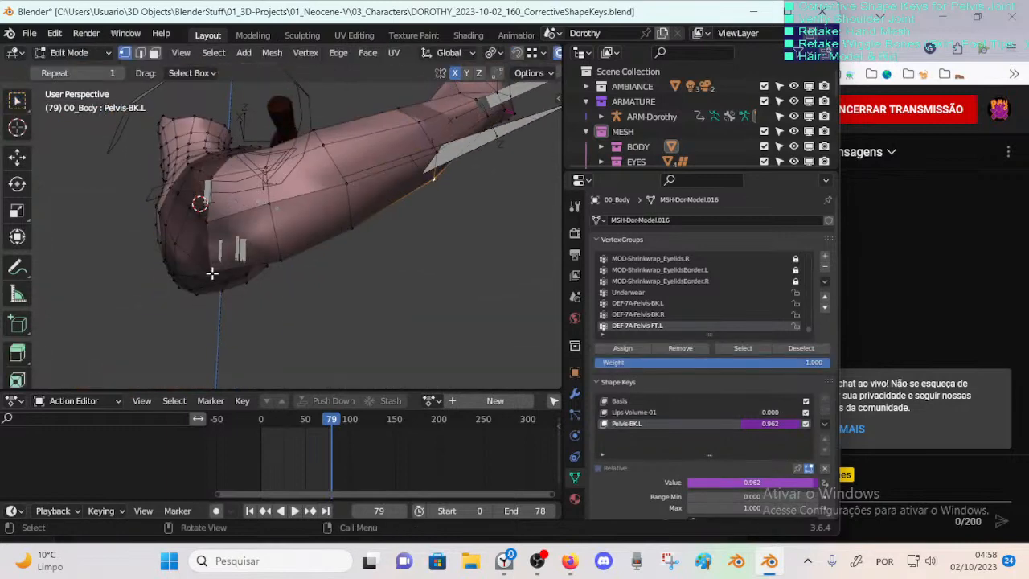
# Step: Move the vertices on the lower back of the buttock to fill out its shape
pyautogui.click(224, 284)
pyautogui.moveTo(289, 255)
pyautogui.mouseDown(button='middle')
pyautogui.moveTo(226, 287)
pyautogui.moveTo(294, 264)
pyautogui.mouseUp(button='middle')
pyautogui.press('g')
pyautogui.click(298, 207)
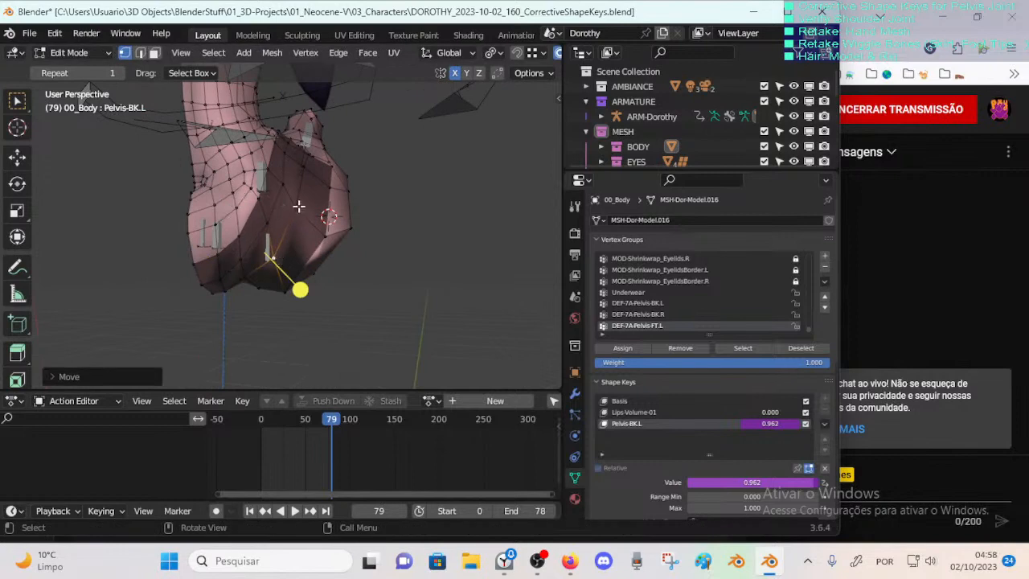
pyautogui.press('Tab')
pyautogui.moveTo(304, 212); pyautogui.dragTo(263, 299, button='middle')
pyautogui.press('Tab')
pyautogui.press('g')
pyautogui.click(268, 305)
pyautogui.press('g')
pyautogui.click(317, 251)
pyautogui.press('Tab')
pyautogui.press('Tab')
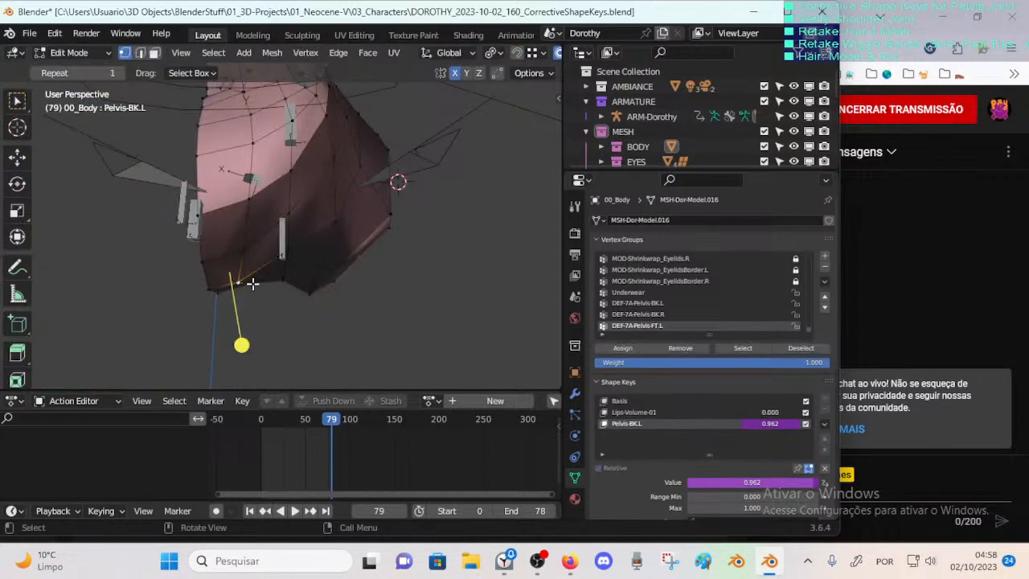
# Step: Adjust the vertices along the buttock's bottom edge and the one just above it to even out the contour
pyautogui.press('g')
pyautogui.click(271, 281)
pyautogui.press('g')
pyautogui.click(315, 294)
pyautogui.press('g')
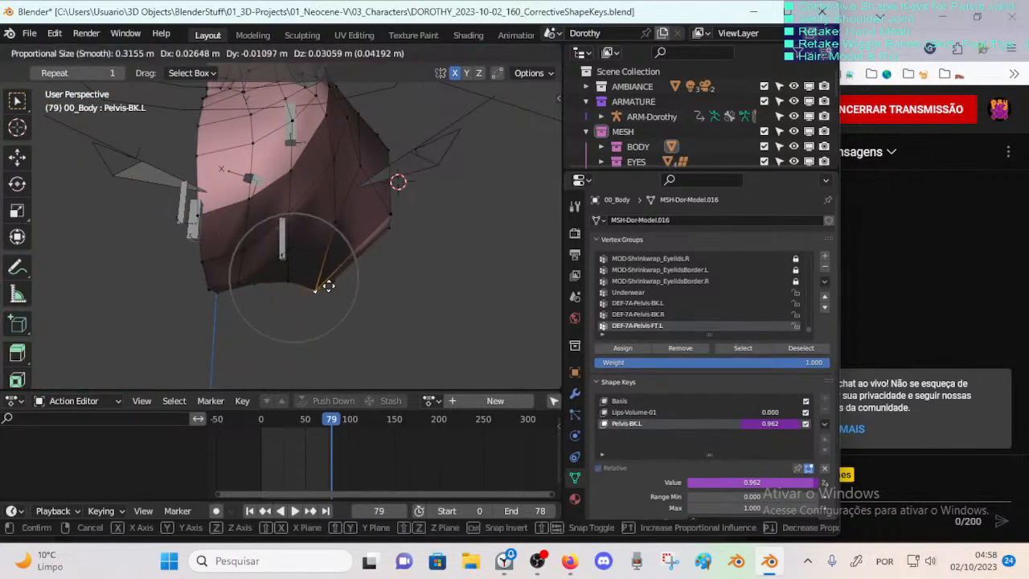
pyautogui.click(328, 285)
pyautogui.press('g')
pyautogui.click(373, 266)
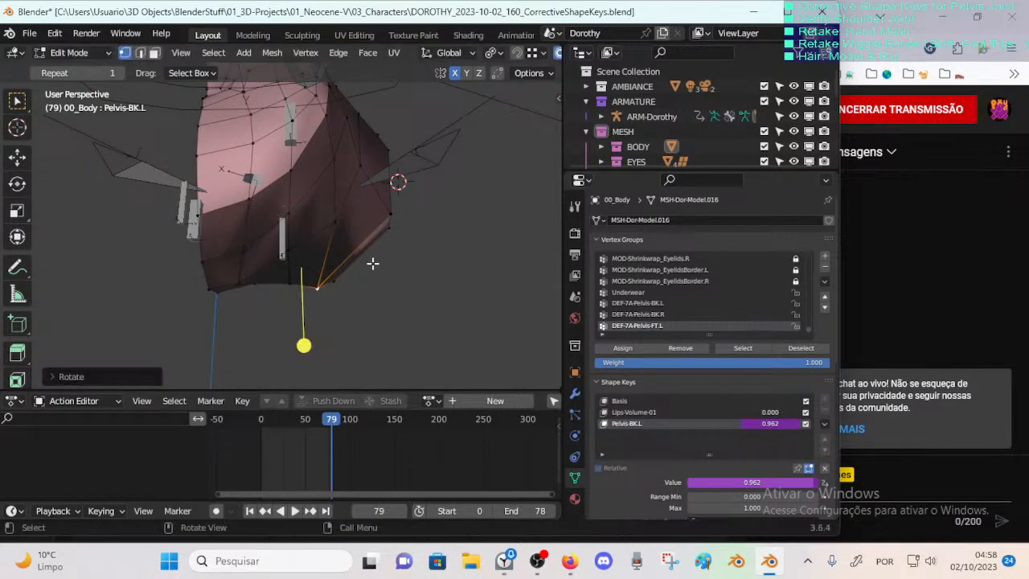
pyautogui.press('g')
pyautogui.click(344, 264)
pyautogui.press('g')
pyautogui.click(292, 260)
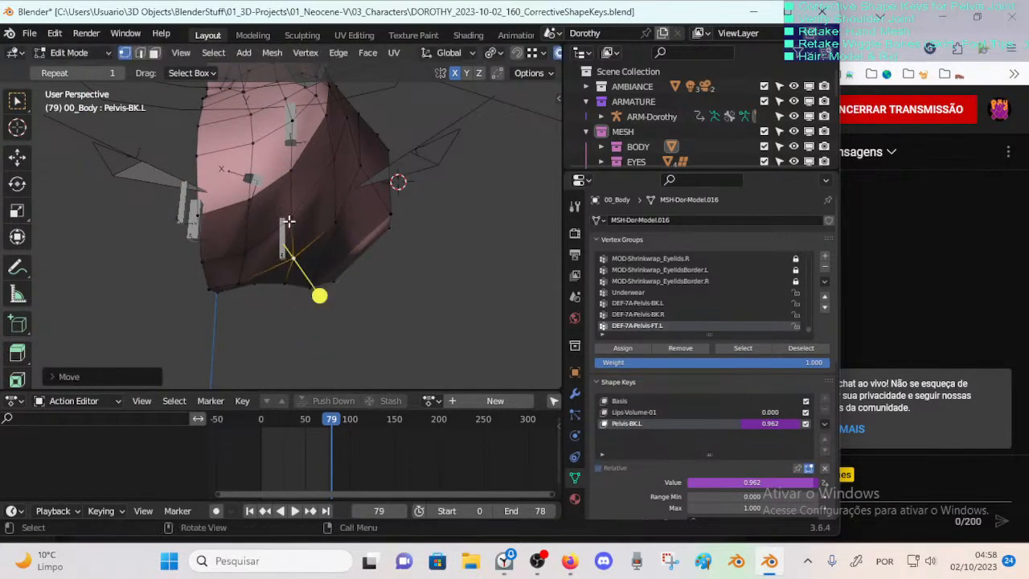
# Step: Move the vertices on the buttock's side surface next to the thigh to balance its volume
pyautogui.moveTo(291, 259); pyautogui.dragTo(145, 316, button='middle')
pyautogui.press('g')
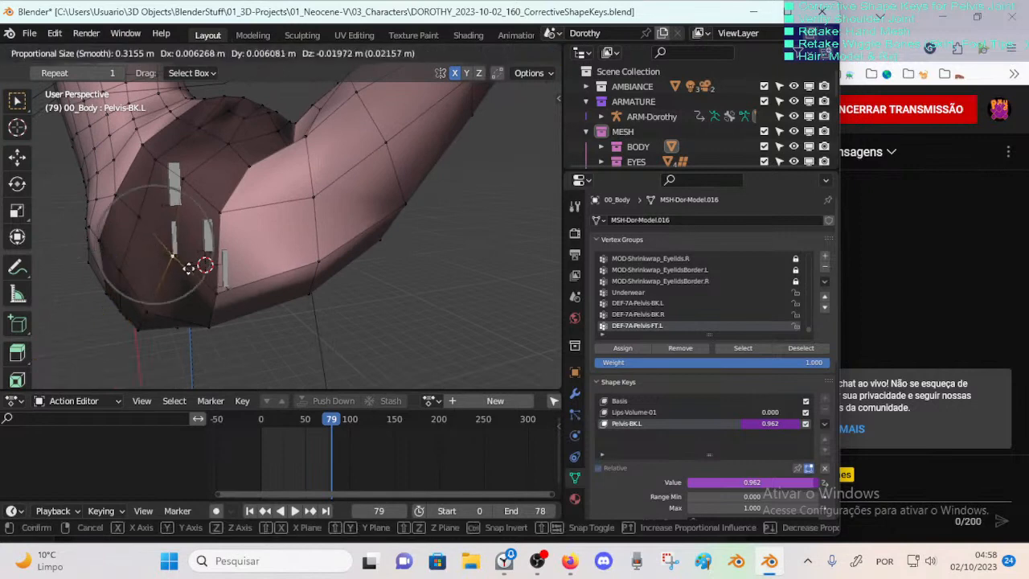
pyautogui.click(216, 287)
pyautogui.moveTo(202, 264); pyautogui.dragTo(142, 234, button='middle')
pyautogui.press('g')
pyautogui.click(51, 255)
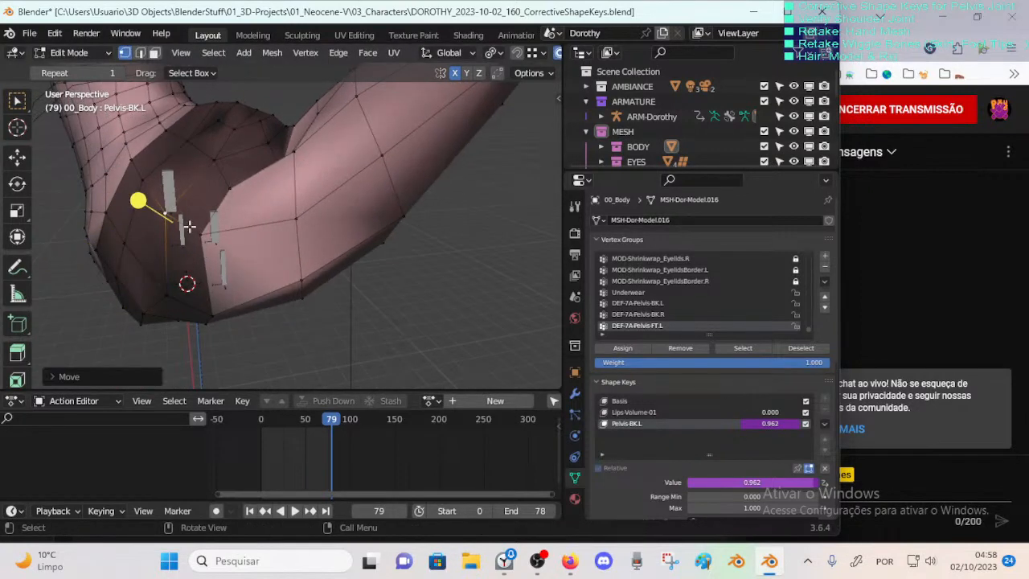
pyautogui.press('g')
pyautogui.click(233, 254)
# Step: Move the vertices on the upper thigh beside the hip crease to refine the fold's outline
pyautogui.press('Tab')
pyautogui.moveTo(233, 254); pyautogui.dragTo(244, 183, button='middle')
pyautogui.press('Tab')
pyautogui.press('g')
pyautogui.click(384, 216)
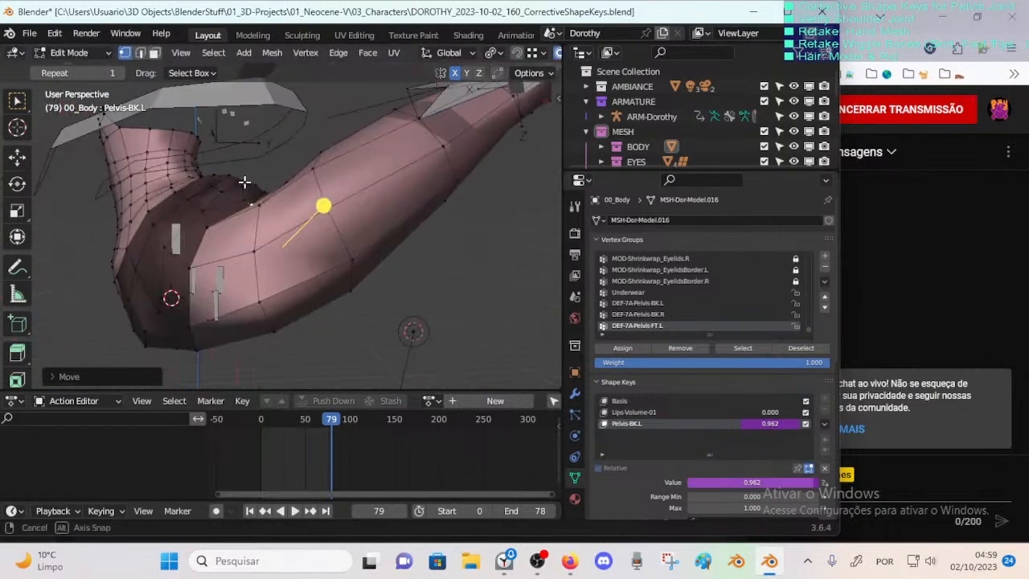
pyautogui.press('g')
pyautogui.click(246, 193)
pyautogui.press('g')
pyautogui.click(250, 202)
pyautogui.click(243, 195)
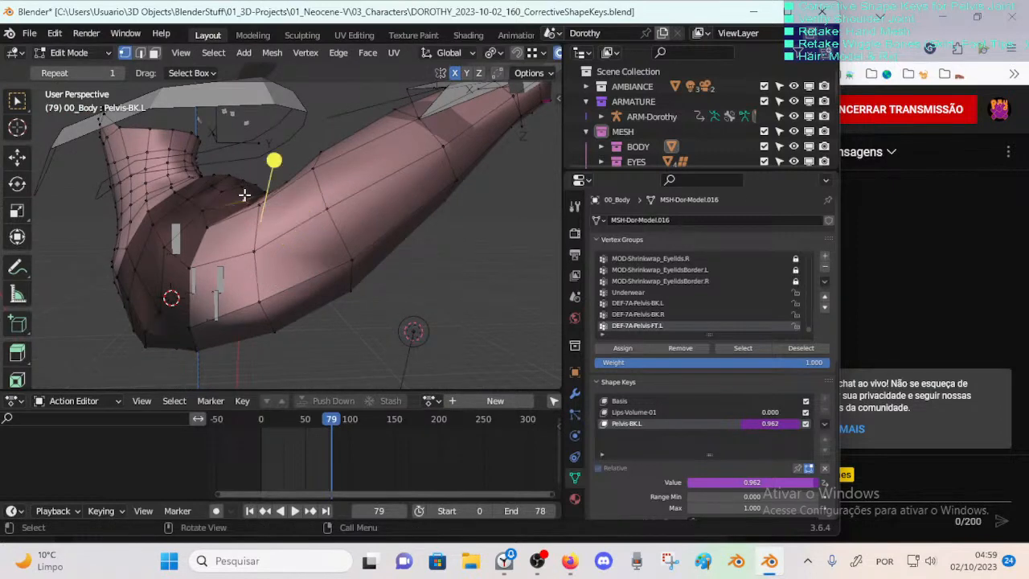
# Step: Move the vertices on the dark hip surface just below the crease's upper rim to even their spacing
pyautogui.press('g')
pyautogui.click(239, 190)
pyautogui.moveTo(227, 202); pyautogui.dragTo(252, 219, button='middle')
pyautogui.click(222, 200)
pyautogui.press('g')
pyautogui.click(230, 200)
pyautogui.press('Tab')
pyautogui.press('Tab')
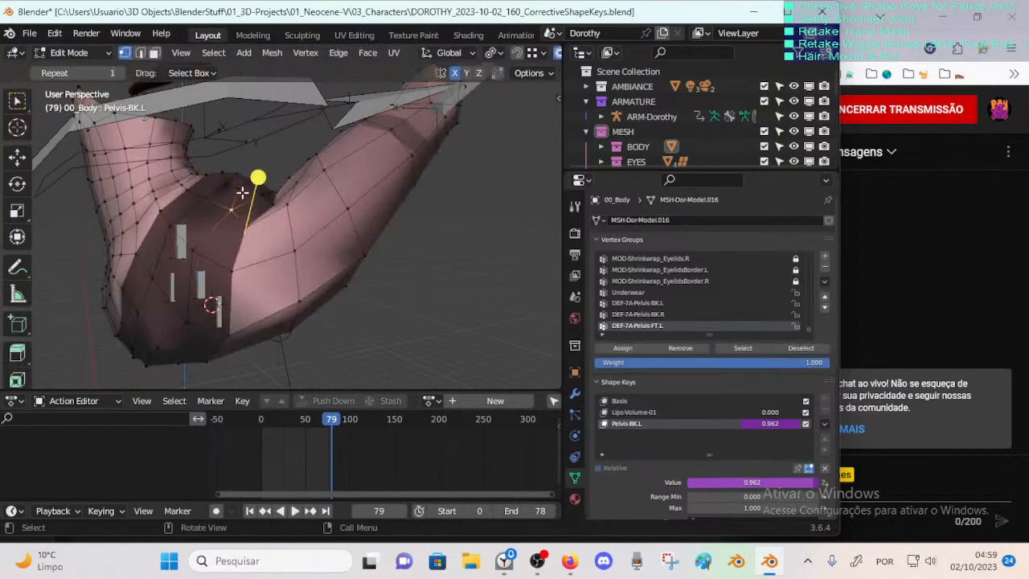
# Step: Smooth the vertices along the upper rim of the hip between the waist and the thigh
pyautogui.moveTo(274, 132); pyautogui.dragTo(282, 134)
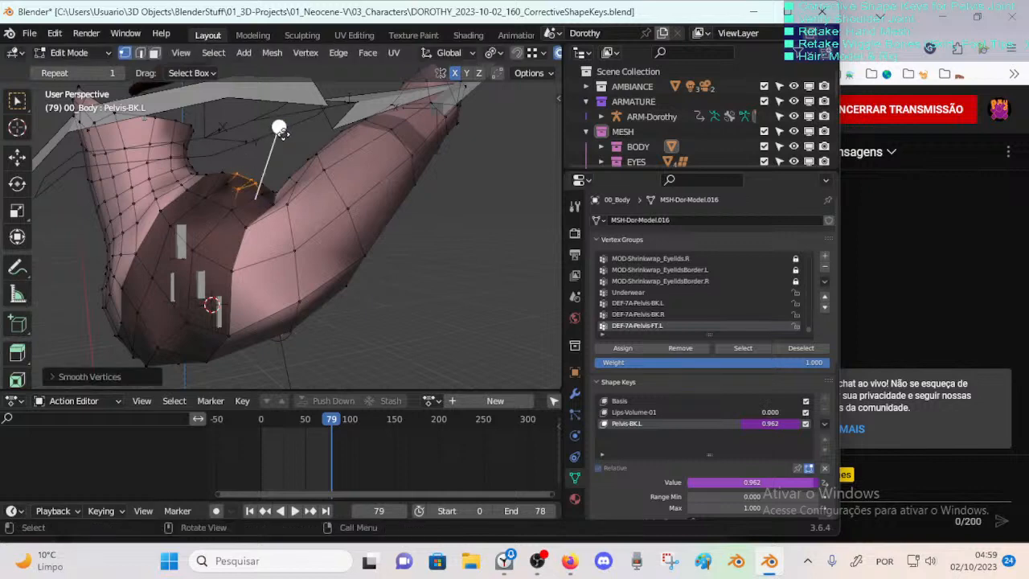
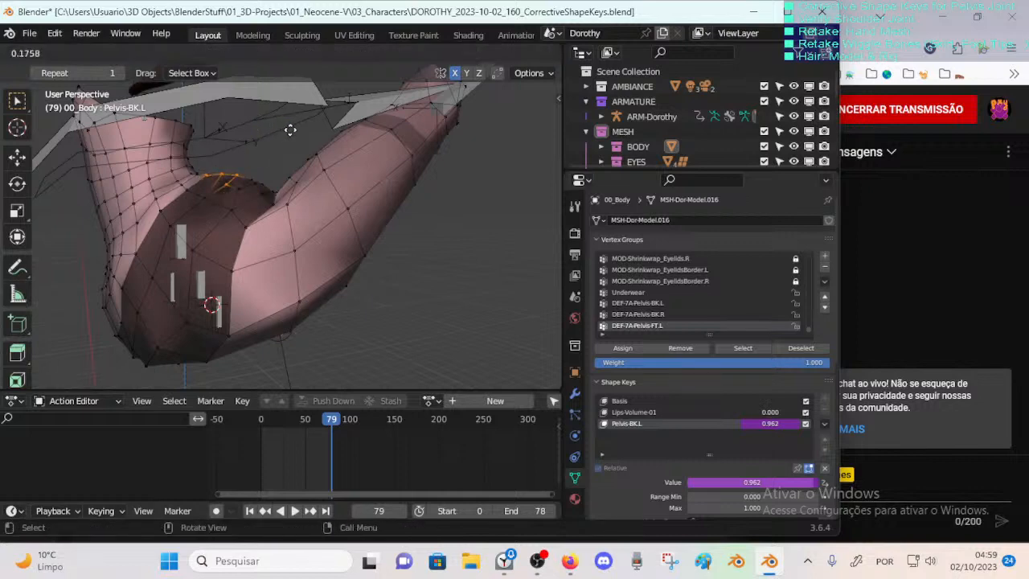
pyautogui.hotkey('alt', 'a')
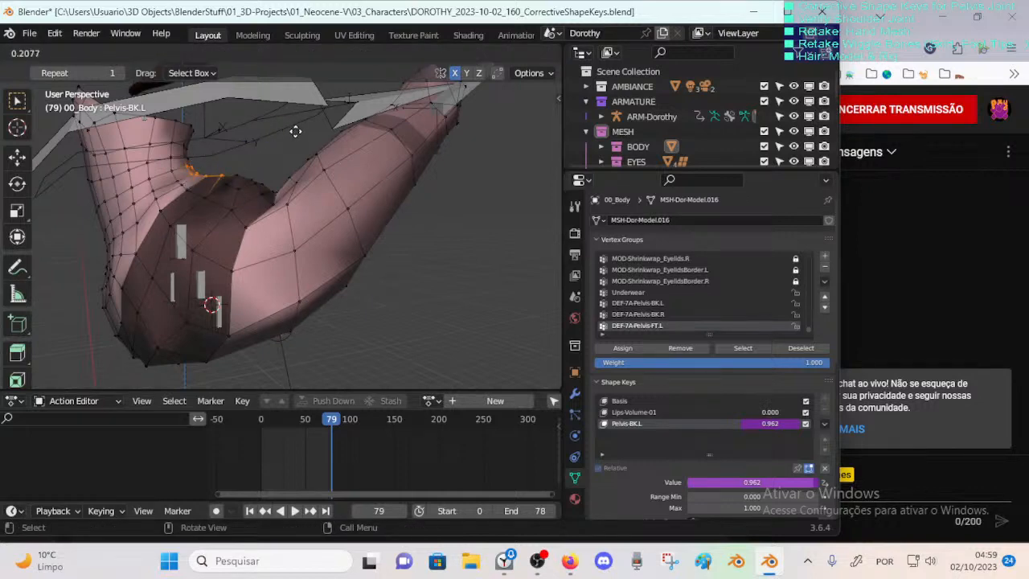
pyautogui.moveTo(295, 131); pyautogui.dragTo(294, 133)
pyautogui.hotkey('alt', 'a')
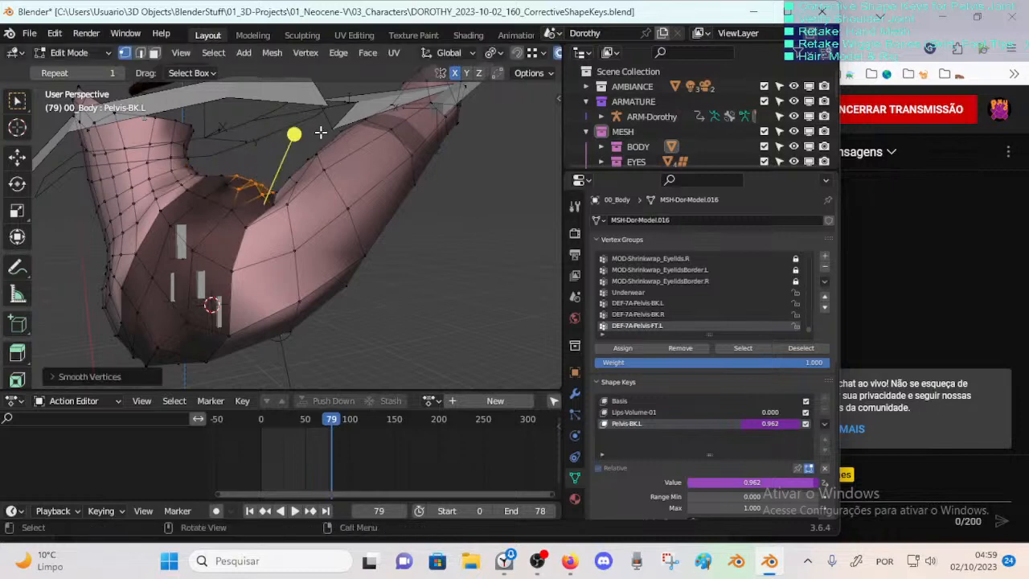
pyautogui.press('a')
# Step: Move the vertices at the crease's upper corner and along the adjoining thigh edge to clean up the fold
pyautogui.moveTo(320, 131); pyautogui.dragTo(317, 211, button='middle')
pyautogui.click(283, 203)
pyautogui.press('g')
pyautogui.click(283, 197)
pyautogui.click(280, 206)
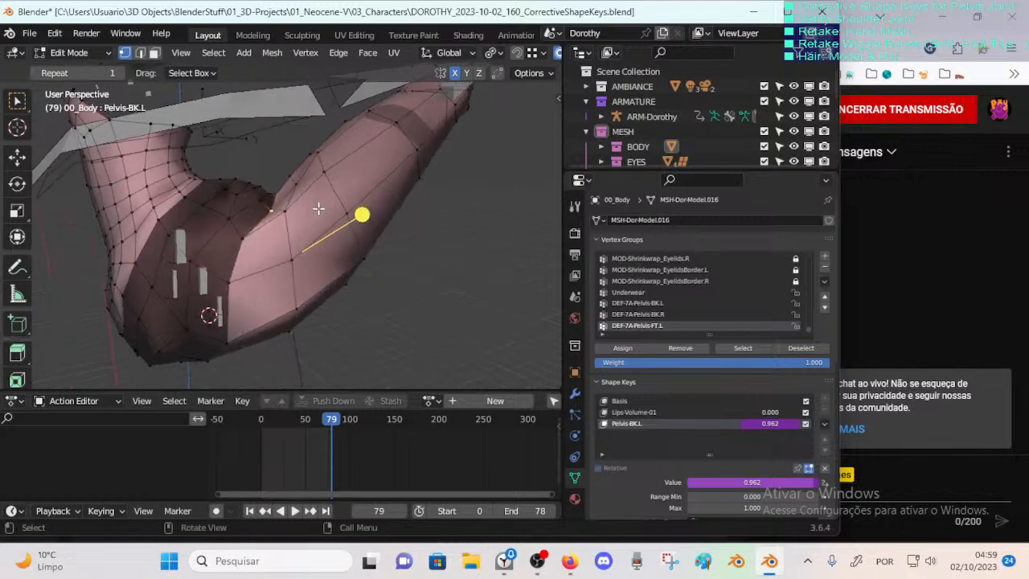
pyautogui.press('g')
pyautogui.click(292, 190)
pyautogui.press('g')
pyautogui.click(280, 175)
pyautogui.click(298, 178)
pyautogui.press('g')
pyautogui.click(275, 174)
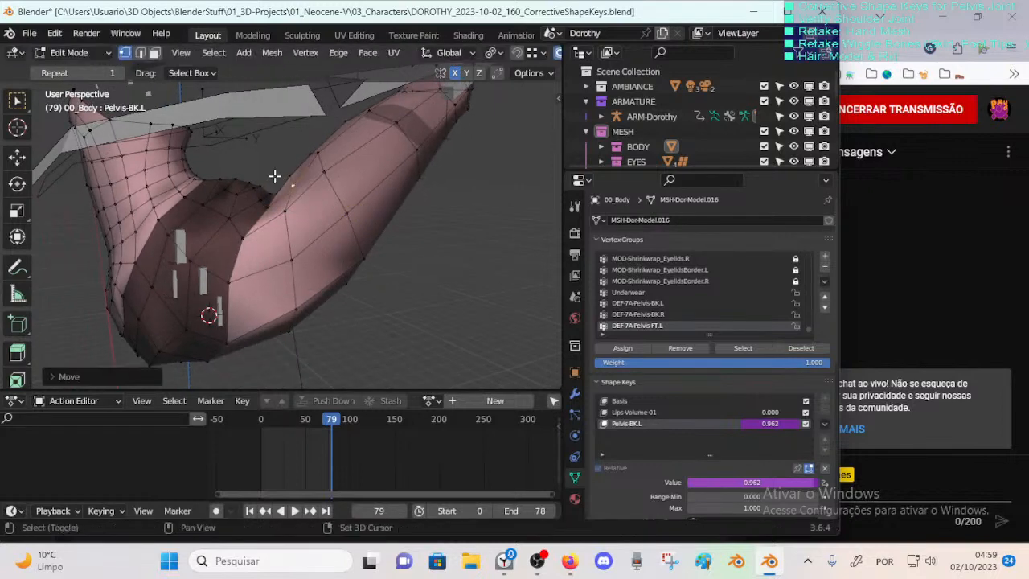
pyautogui.press('g')
pyautogui.click(274, 171)
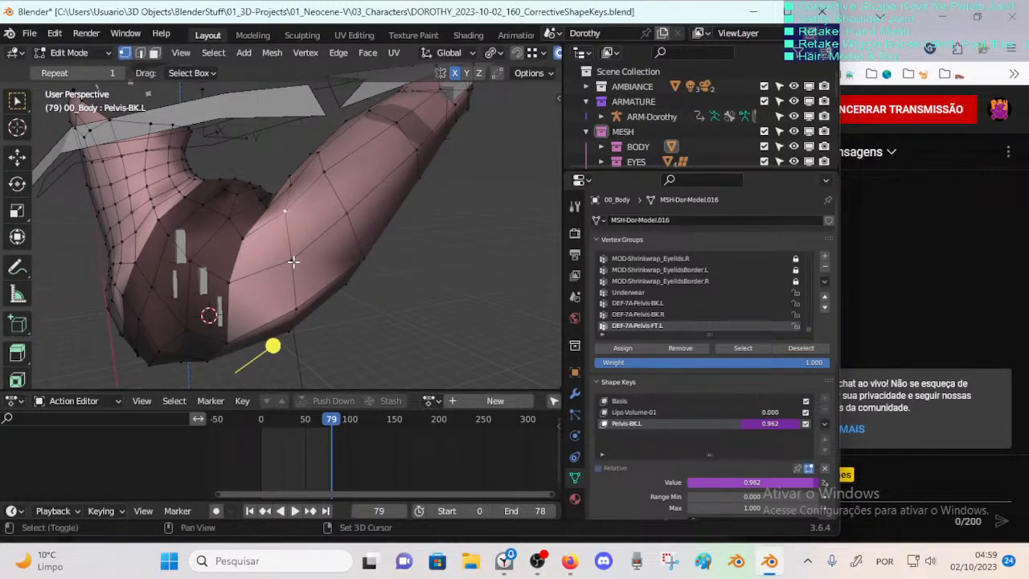
# Step: Move the vertices on the thigh's upper side just past the crease to smooth the bulge
pyautogui.press('g')
pyautogui.click(283, 189)
pyautogui.press('g')
pyautogui.click(291, 182)
pyautogui.press('g')
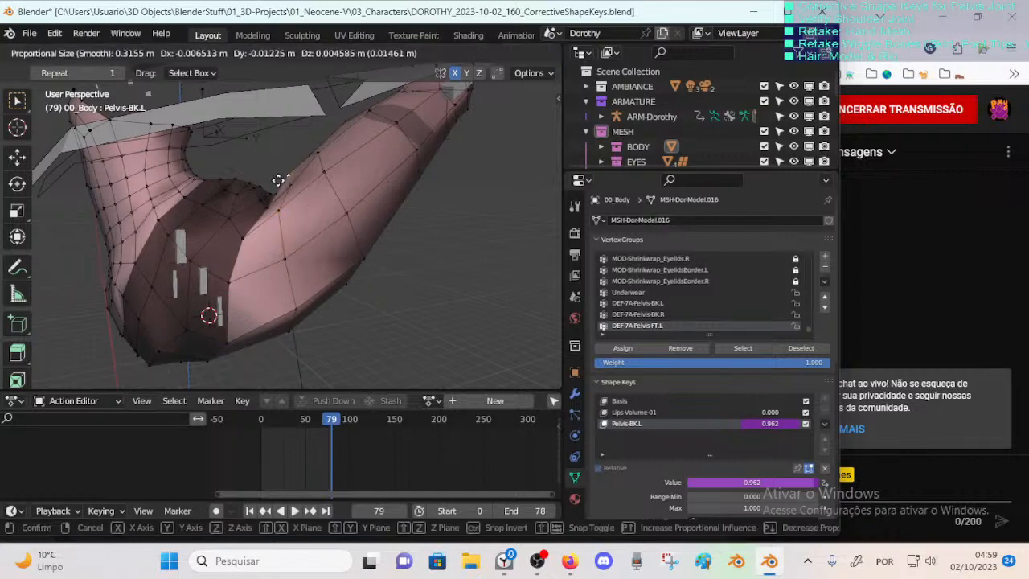
pyautogui.click(280, 169)
pyautogui.press('g')
pyautogui.click(317, 201)
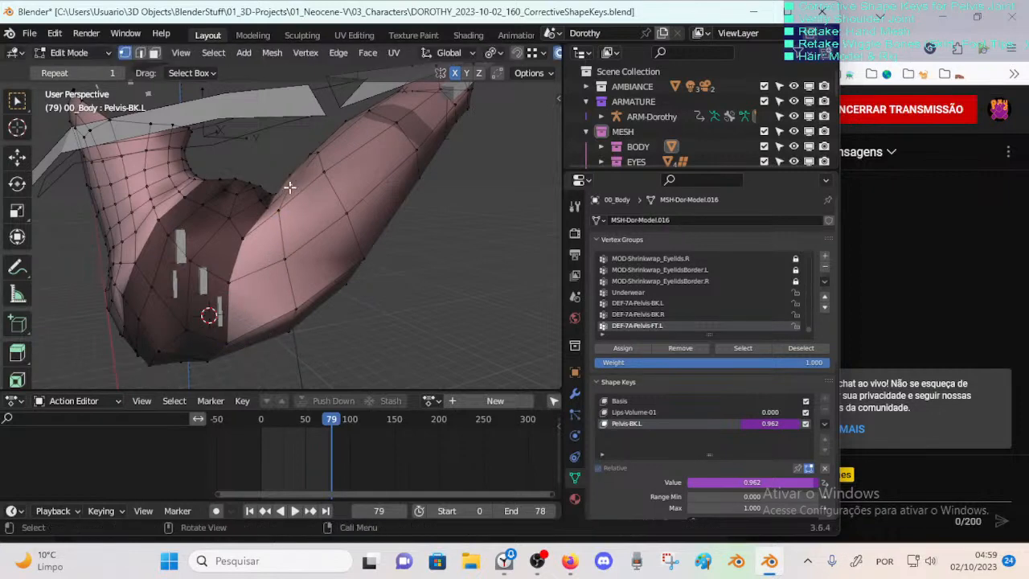
# Step: Move the vertices in the crease's upper corner from the inner-thigh side to tighten the fold
pyautogui.press('g')
pyautogui.click(230, 191)
pyautogui.moveTo(344, 198); pyautogui.dragTo(261, 192, button='middle')
pyautogui.click(301, 213)
pyautogui.moveTo(312, 213); pyautogui.dragTo(299, 211, button='middle')
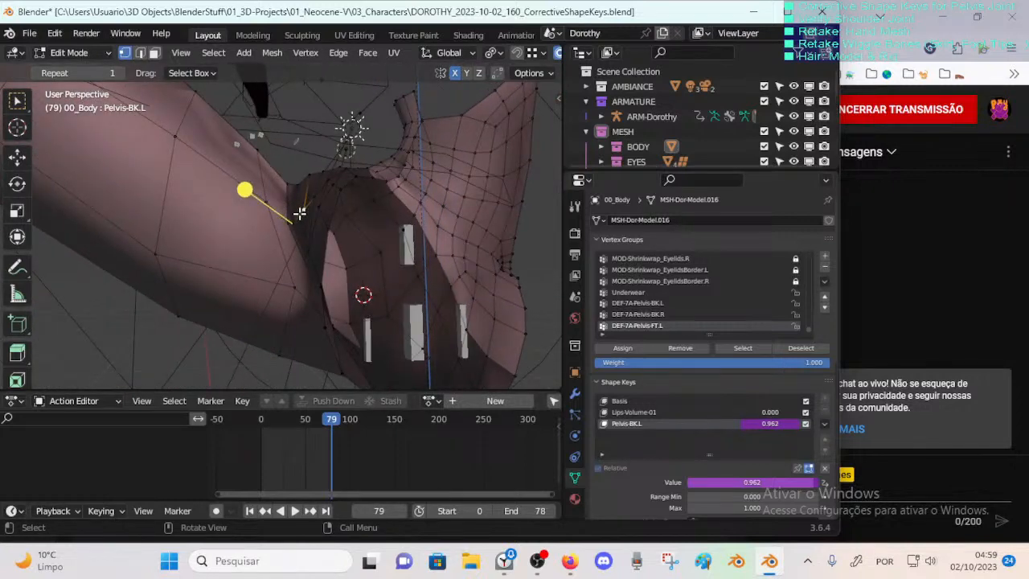
pyautogui.press('g')
pyautogui.click(320, 177)
pyautogui.press('g')
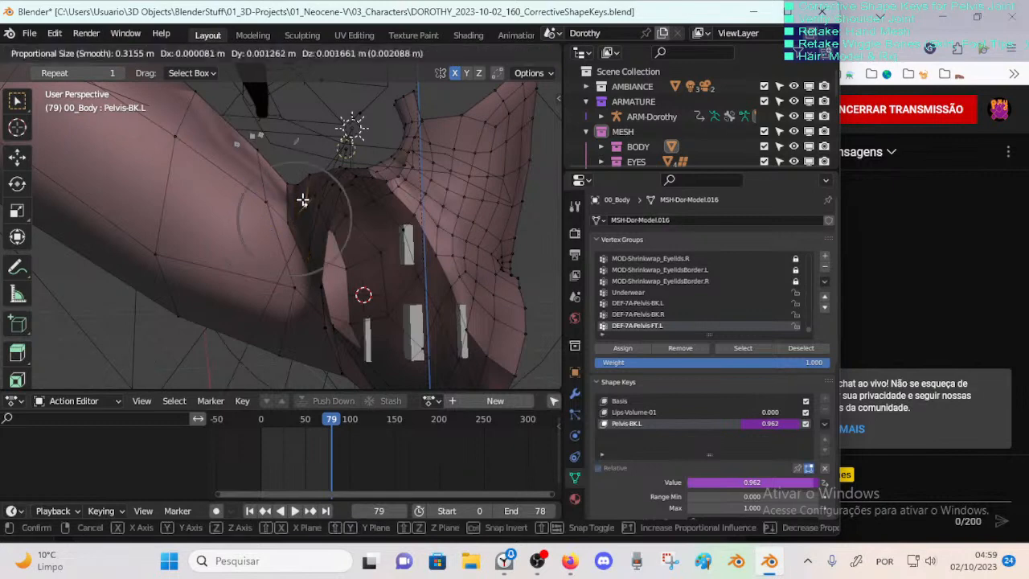
pyautogui.click(300, 207)
pyautogui.press('g')
pyautogui.click(298, 206)
pyautogui.press('g')
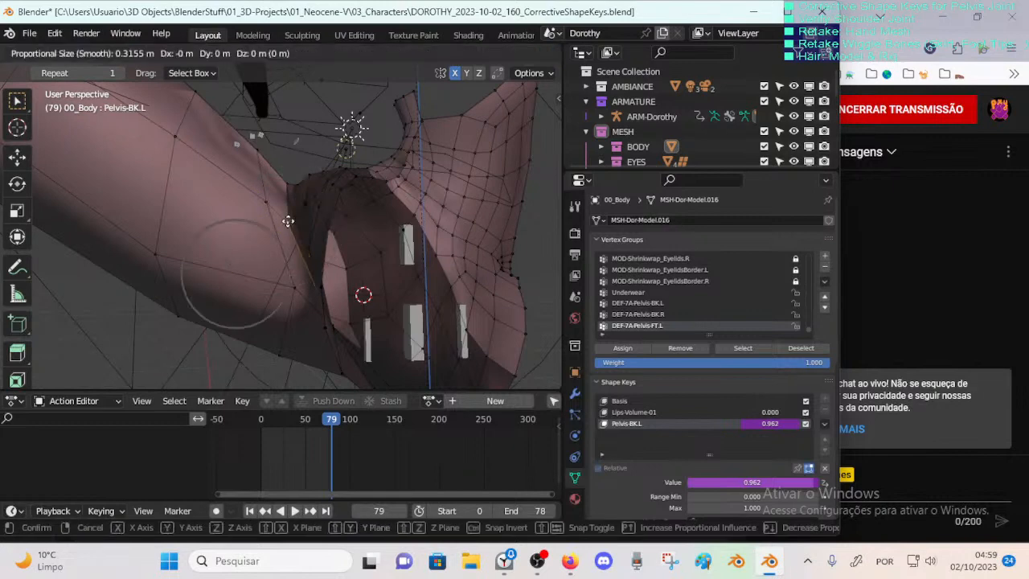
pyautogui.click(288, 204)
# Step: Move the vertices along the raised thigh's underside to round its silhouette
pyautogui.moveTo(291, 188); pyautogui.dragTo(272, 256, button='middle')
pyautogui.press('g')
pyautogui.click(268, 248)
pyautogui.press('g')
pyautogui.click(268, 327)
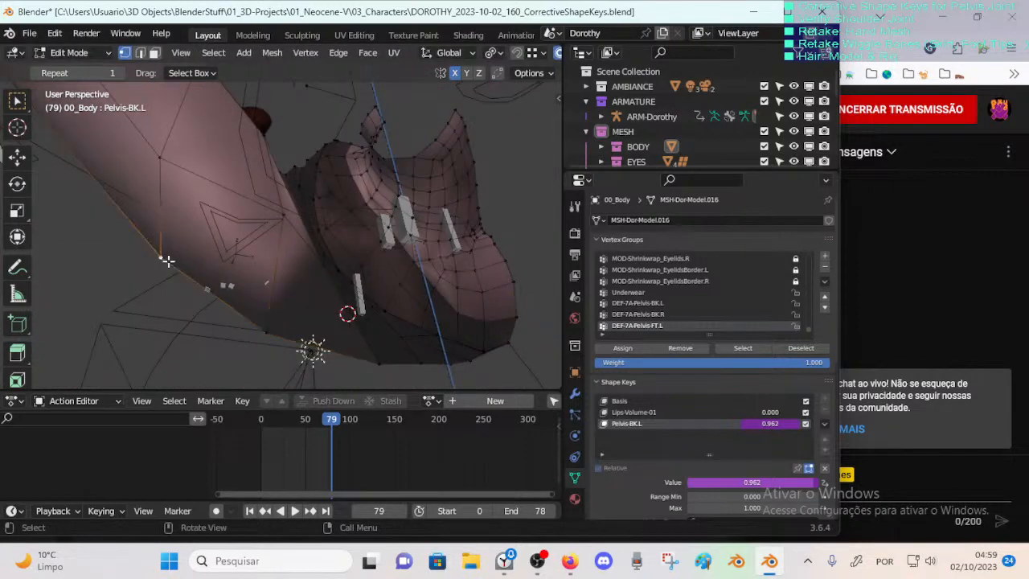
pyautogui.press('g')
pyautogui.click(171, 255)
# Step: Move the vertices on the broad face of the thigh beside the hip to even out its volume
pyautogui.moveTo(183, 222); pyautogui.dragTo(284, 195, button='middle')
pyautogui.click(166, 184)
pyautogui.press('g')
pyautogui.click(247, 206)
pyautogui.press('g')
pyautogui.click(156, 238)
pyautogui.click(224, 219)
pyautogui.press('g')
pyautogui.click(225, 212)
# Step: Move the vertices on the thigh's upper edge just outside the hip crease
pyautogui.press('3')
pyautogui.click(280, 156)
pyautogui.press('g')
pyautogui.click(308, 192)
pyautogui.press('g')
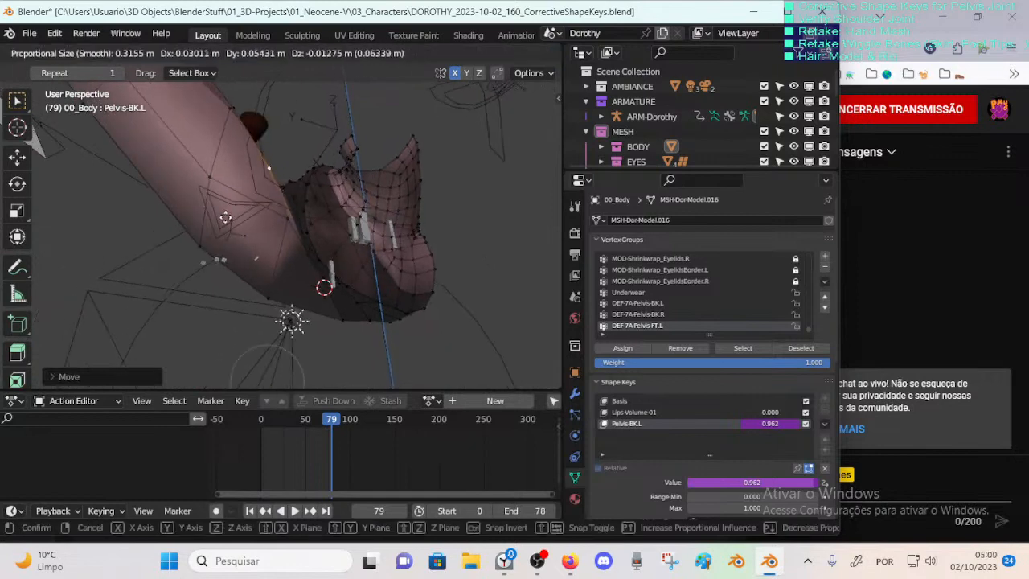
pyautogui.click(225, 217)
# Step: Move the vertices at the bottom of the buttock where it meets the thigh's underside
pyautogui.moveTo(225, 217); pyautogui.dragTo(351, 307, button='middle')
pyautogui.press('g')
pyautogui.press('g')
pyautogui.click(314, 241)
pyautogui.press('g')
pyautogui.click(407, 335)
pyautogui.press('g')
pyautogui.click(402, 335)
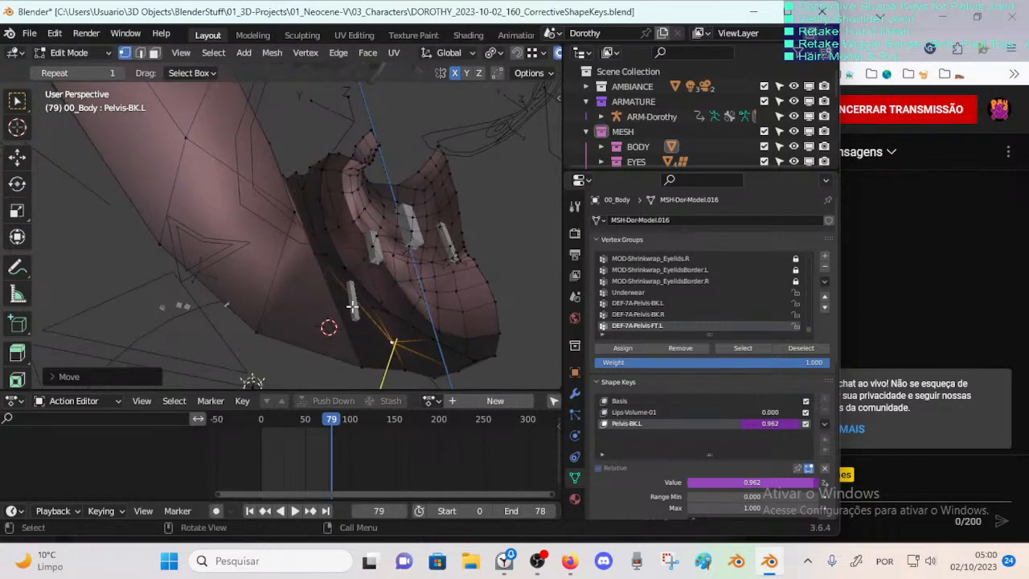
# Step: Move the vertices along the middle of the crease edge between thigh and buttock
pyautogui.click(311, 254)
pyautogui.press('g')
pyautogui.click(308, 252)
pyautogui.moveTo(308, 251); pyautogui.dragTo(336, 250, button='middle')
pyautogui.click(278, 230)
pyautogui.press('g')
pyautogui.click(271, 229)
pyautogui.press('g')
pyautogui.click(327, 209)
# Step: Slide the vertices in the middle of the crease's inner wall along their edges from the underside view
pyautogui.moveTo(326, 209); pyautogui.dragTo(316, 269, button='middle')
pyautogui.click(315, 206)
pyautogui.press('g')
pyautogui.press('g')
pyautogui.click(317, 228)
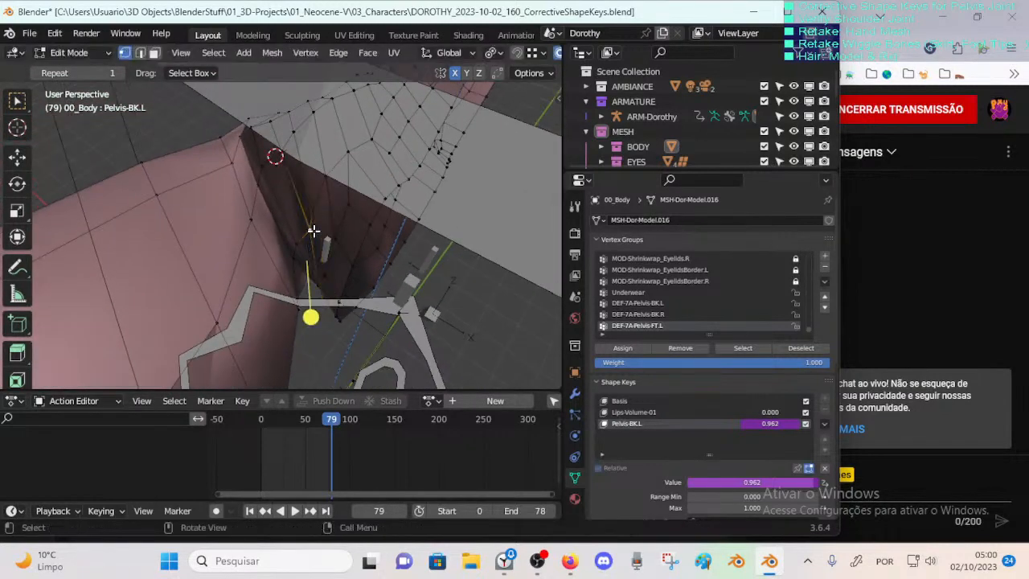
pyautogui.press('g')
pyautogui.press('g')
pyautogui.click(313, 230)
# Step: Move and slide the neighbouring inner-wall vertices to even out the spacing inside the fold
pyautogui.press('g')
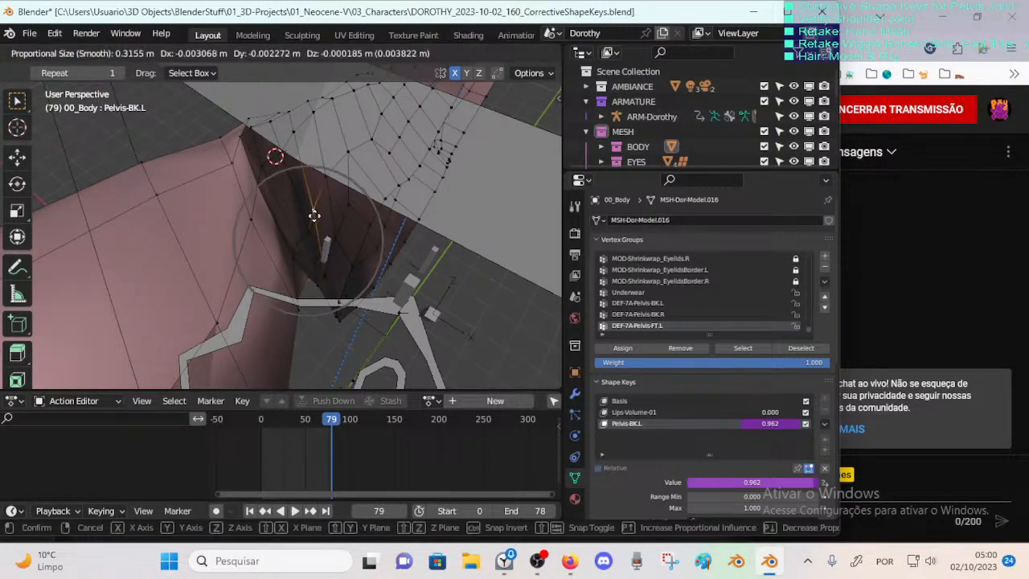
pyautogui.click(311, 231)
pyautogui.press('g')
pyautogui.press('g')
pyautogui.click(310, 230)
pyautogui.press('g')
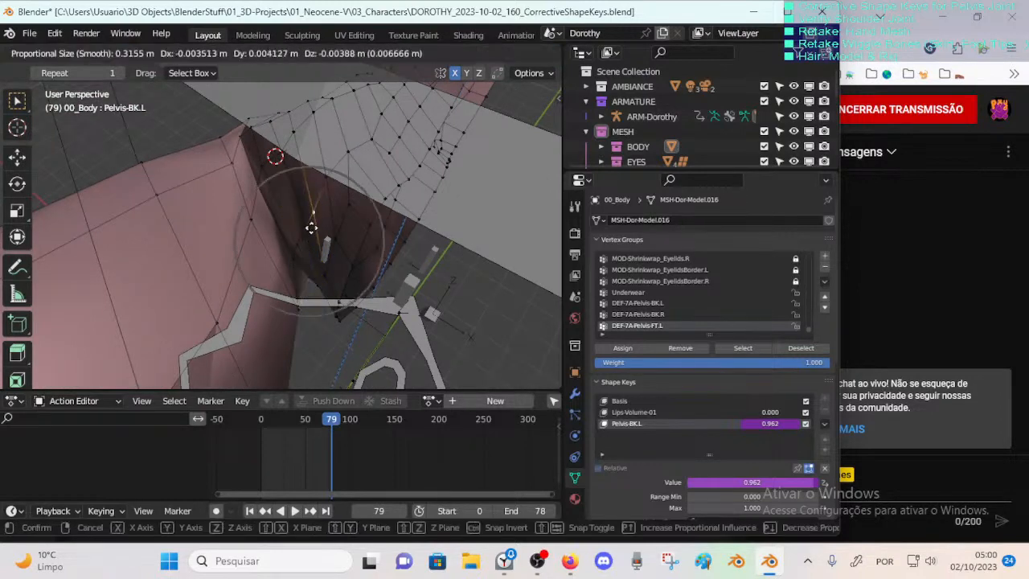
# Step: Move and slide the vertices on the buttock side of the fold, near its upper boundary
pyautogui.click(328, 172)
pyautogui.press('g')
pyautogui.click(328, 197)
pyautogui.press('g')
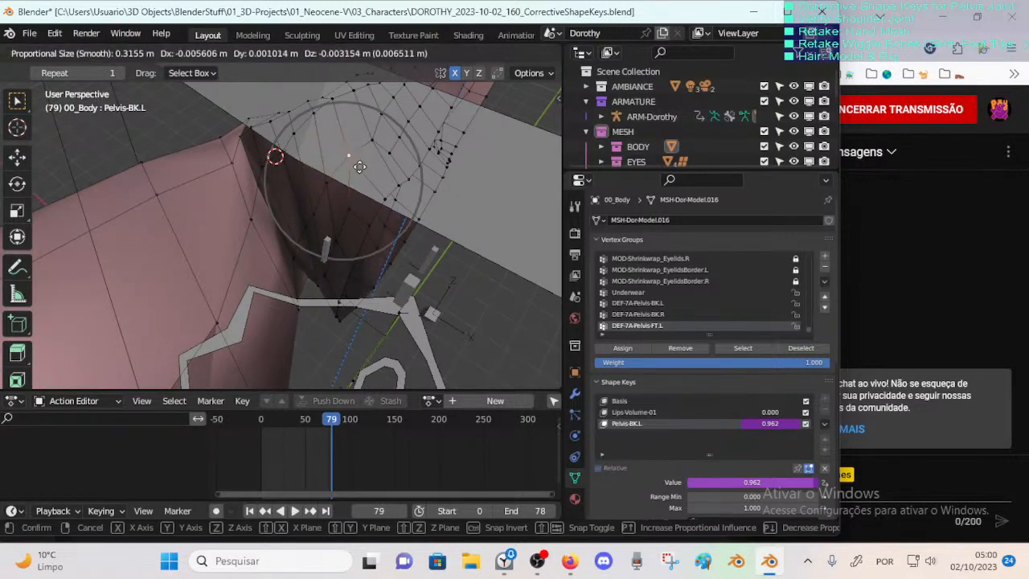
pyautogui.click(356, 163)
pyautogui.press('g')
pyautogui.press('g')
pyautogui.click(370, 182)
pyautogui.press('g')
pyautogui.rightClick(356, 166)
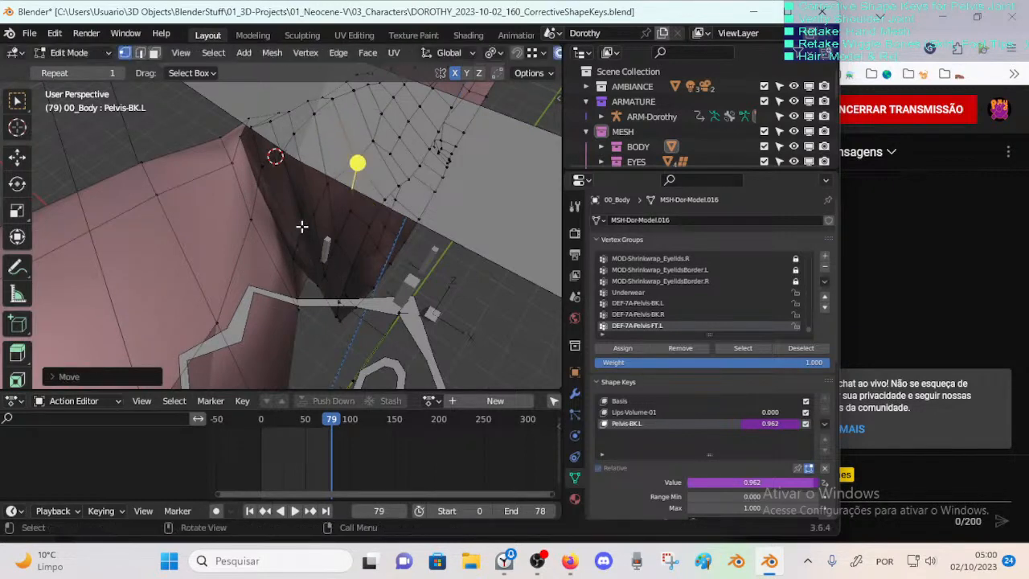
# Step: Slide and move the vertices down the fold's inner wall to straighten its edge loop
pyautogui.press('g')
pyautogui.click(310, 212)
pyautogui.press('g')
pyautogui.click(300, 276)
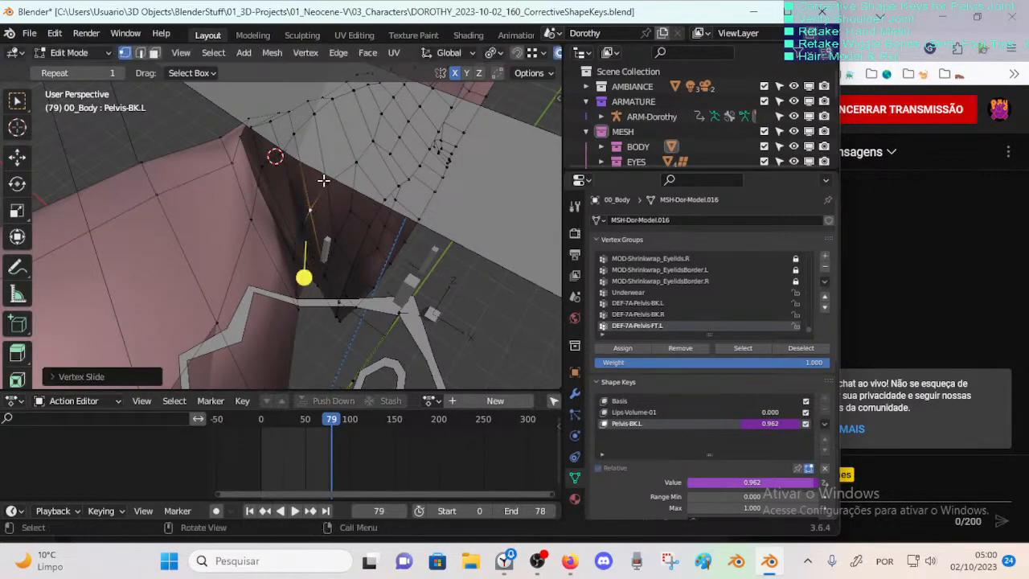
pyautogui.press('g')
pyautogui.click(305, 223)
pyautogui.press('r')
pyautogui.click(306, 223)
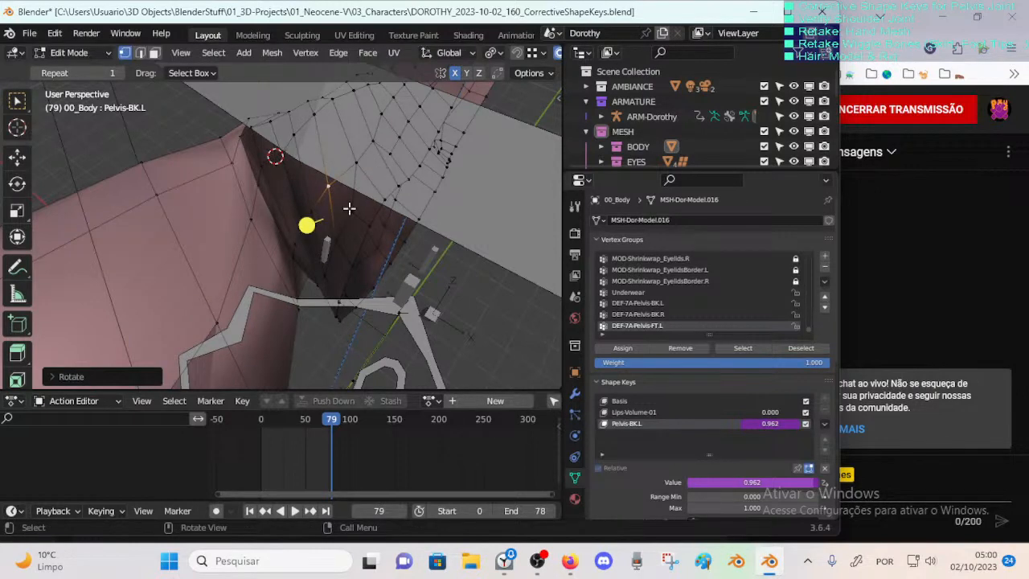
# Step: Move the vertices deep in the fold beside the thigh to open up the crease
pyautogui.moveTo(305, 223); pyautogui.dragTo(300, 234, button='middle')
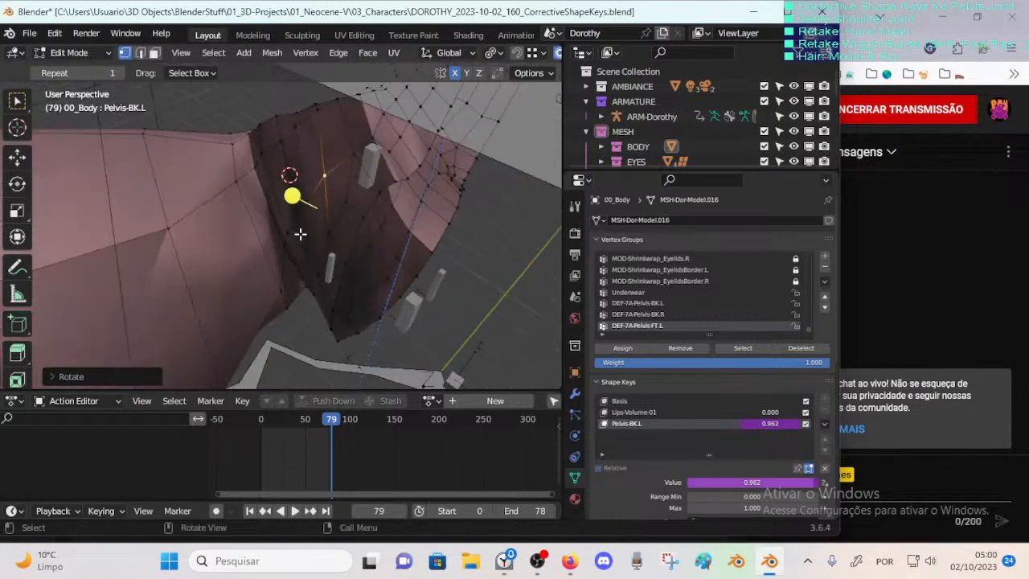
pyautogui.click(257, 310)
pyautogui.moveTo(279, 287); pyautogui.dragTo(298, 168, button='middle')
pyautogui.press('g')
pyautogui.press('g')
pyautogui.rightClick(266, 123)
pyautogui.press('g')
pyautogui.click(324, 193)
pyautogui.press('g')
pyautogui.click(271, 147)
# Step: Select the group of vertices inside the crease and smooth them
pyautogui.press('c')
pyautogui.press('g')
pyautogui.click(301, 218)
pyautogui.press('c')
pyautogui.click(301, 209)
pyautogui.rightClick(376, 265)
pyautogui.click(369, 276)
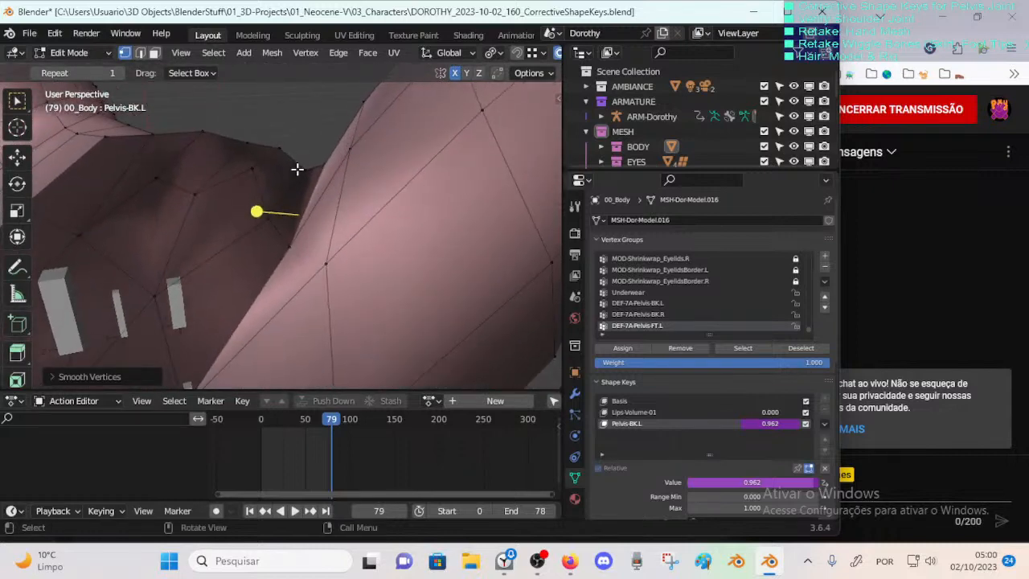
# Step: Move and slide the vertices along the hip's upper rim next to the thigh to even its outline
pyautogui.press('g')
pyautogui.click(273, 139)
pyautogui.press('g')
pyautogui.click(246, 152)
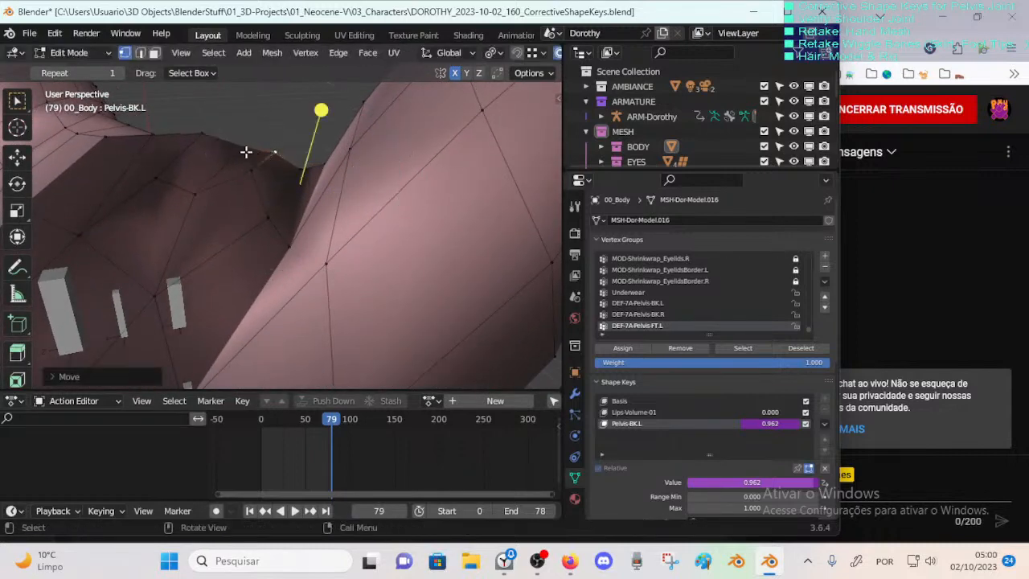
pyautogui.press('g')
pyautogui.click(275, 140)
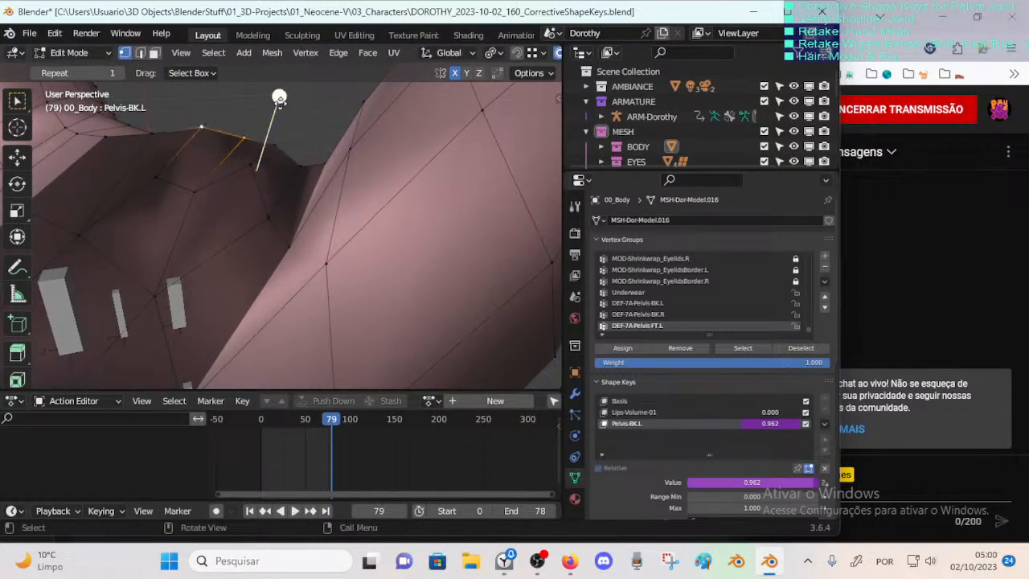
pyautogui.click(279, 98)
pyautogui.press('g')
pyautogui.press('g')
pyautogui.click(279, 146)
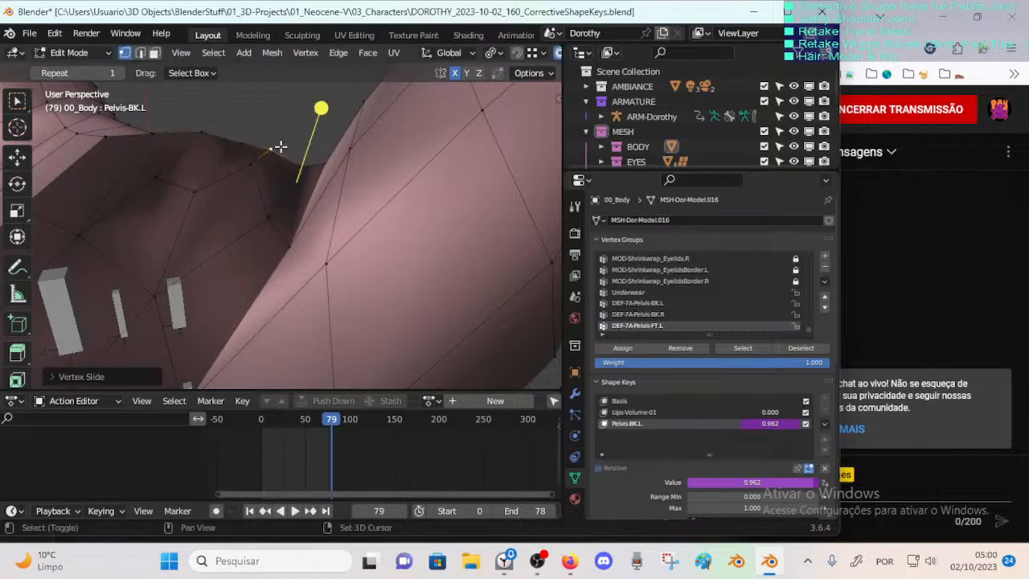
# Step: Slide the vertices in the row just below the hip's upper rim to space them evenly
pyautogui.press('g')
pyautogui.press('g')
pyautogui.click(253, 184)
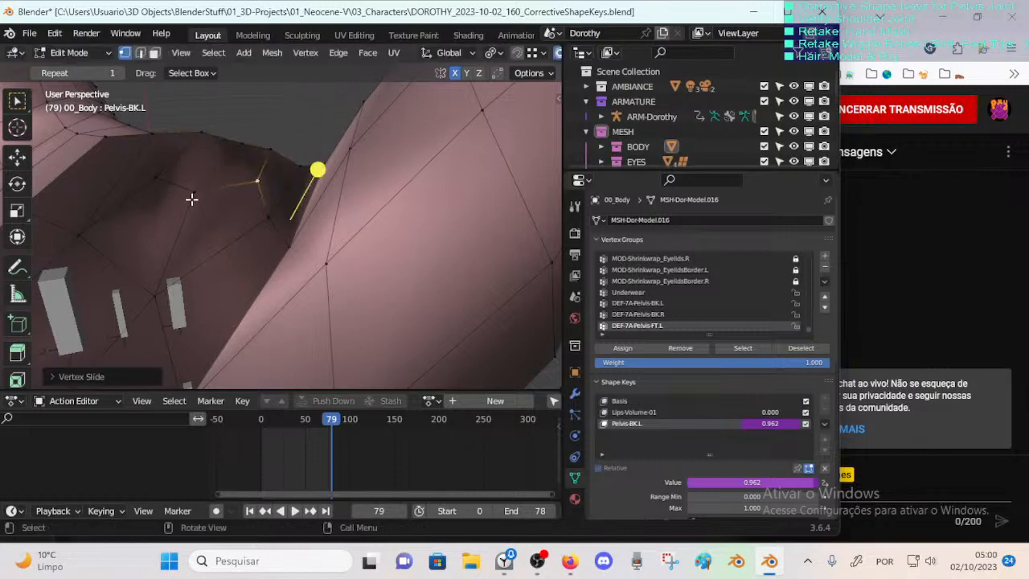
pyautogui.press('g')
pyautogui.press('g')
pyautogui.click(152, 188)
pyautogui.press('g')
pyautogui.click(199, 188)
pyautogui.moveTo(261, 185); pyautogui.dragTo(278, 143, button='middle')
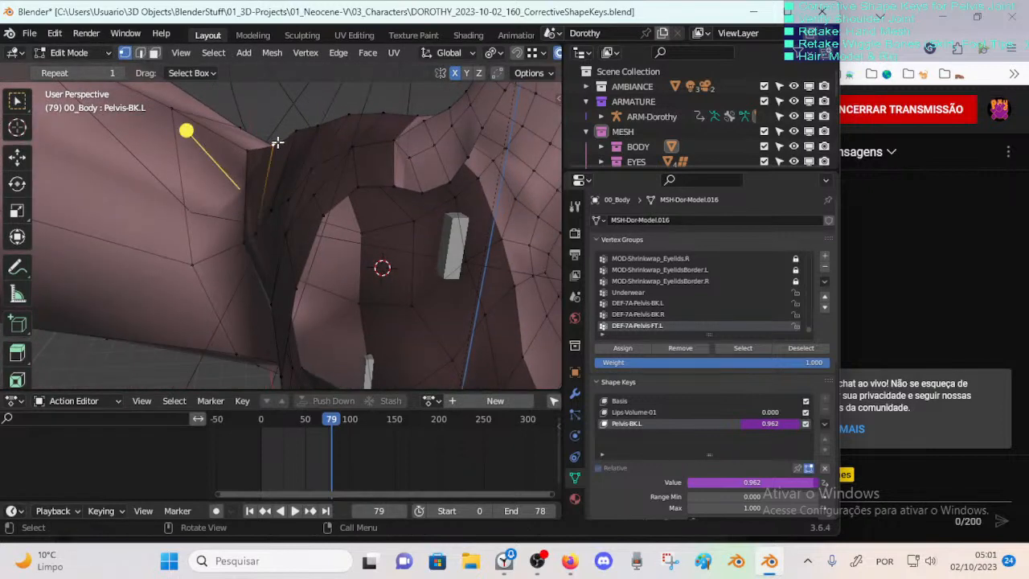
# Step: Move and smooth the rim vertices at the crease's upper corner to soften the arch
pyautogui.press('g')
pyautogui.click(337, 112)
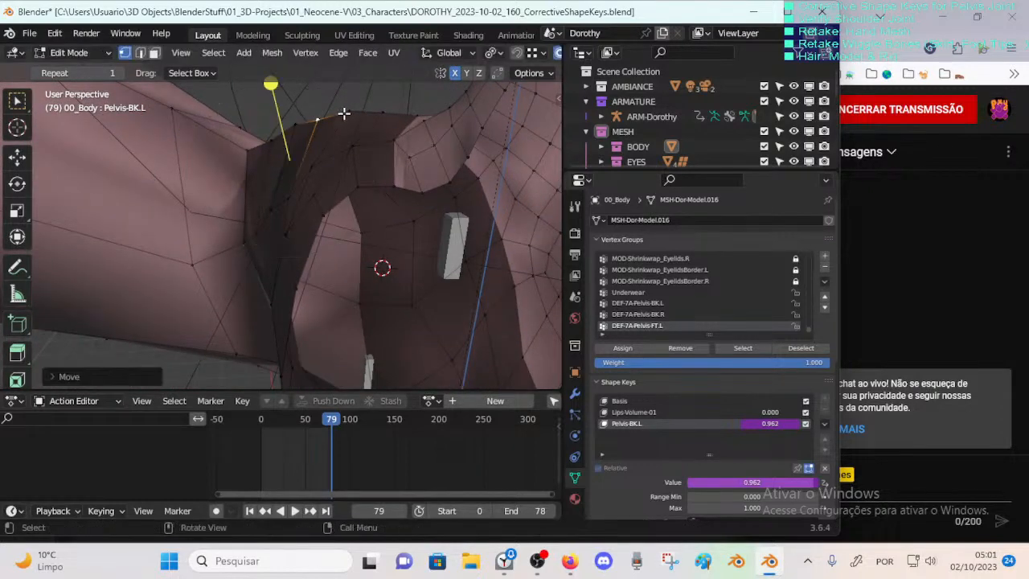
pyautogui.click(270, 90)
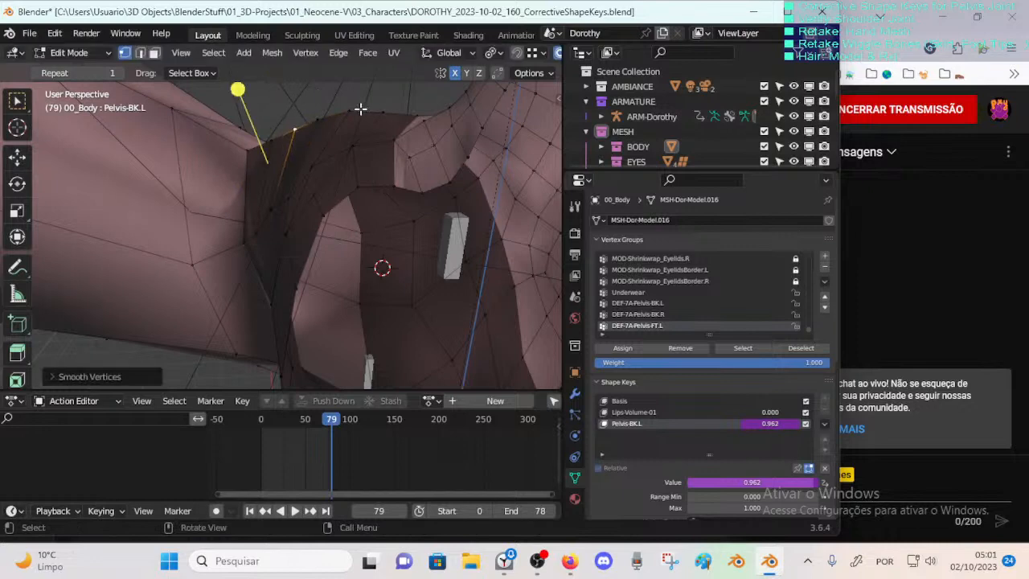
pyautogui.moveTo(289, 175); pyautogui.dragTo(292, 145, button='middle')
pyautogui.press('g')
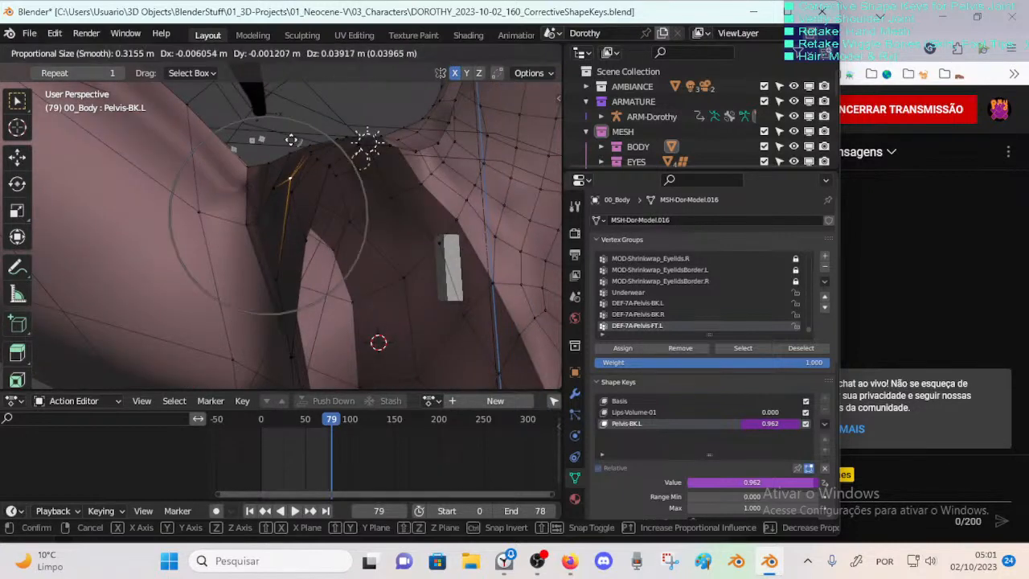
pyautogui.click(306, 145)
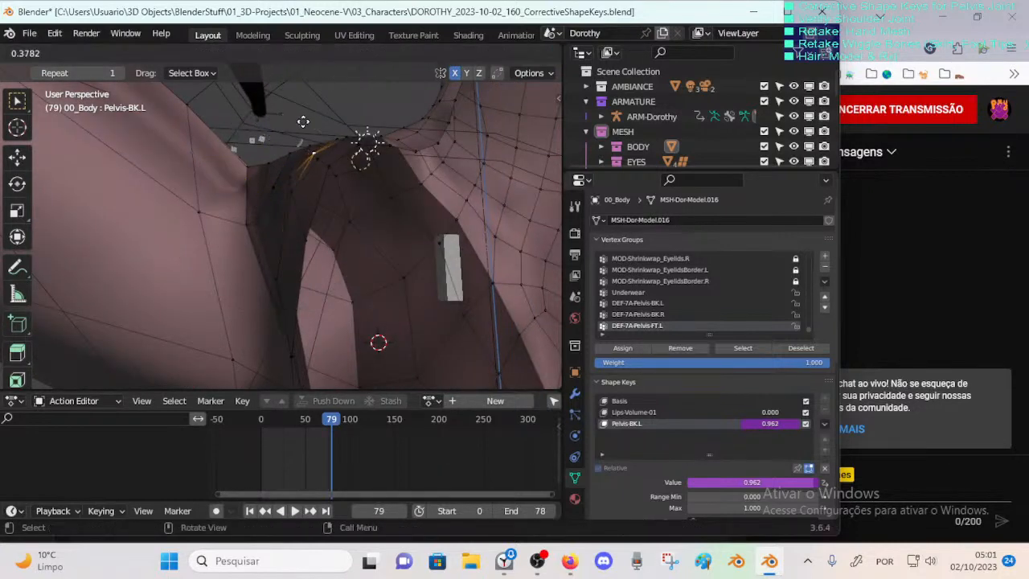
pyautogui.click(303, 122)
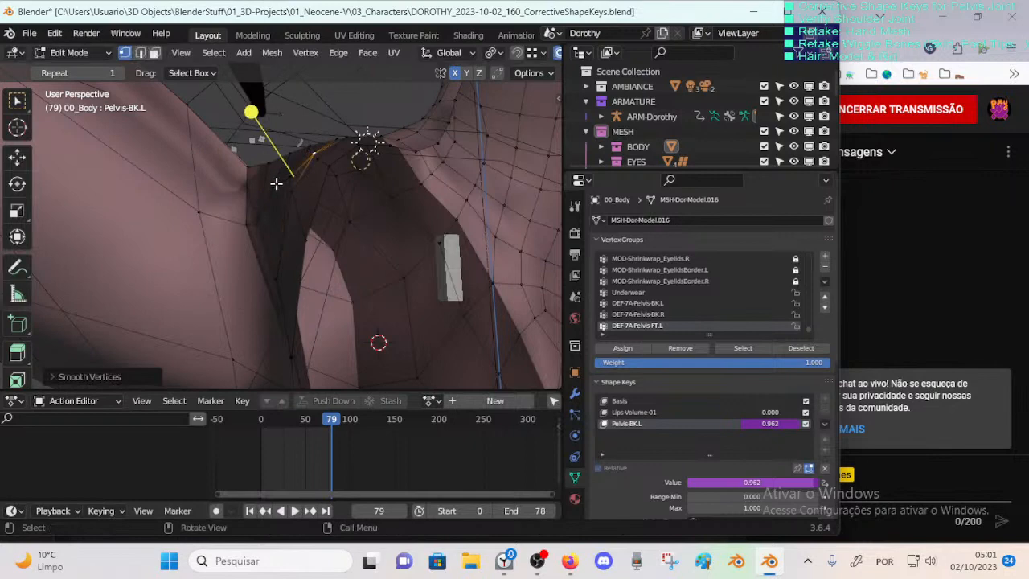
# Step: Smooth the vertices of the upper crease wall and check the surface outside Edit Mode
pyautogui.click(222, 170)
pyautogui.moveTo(283, 183); pyautogui.dragTo(334, 210, button='middle')
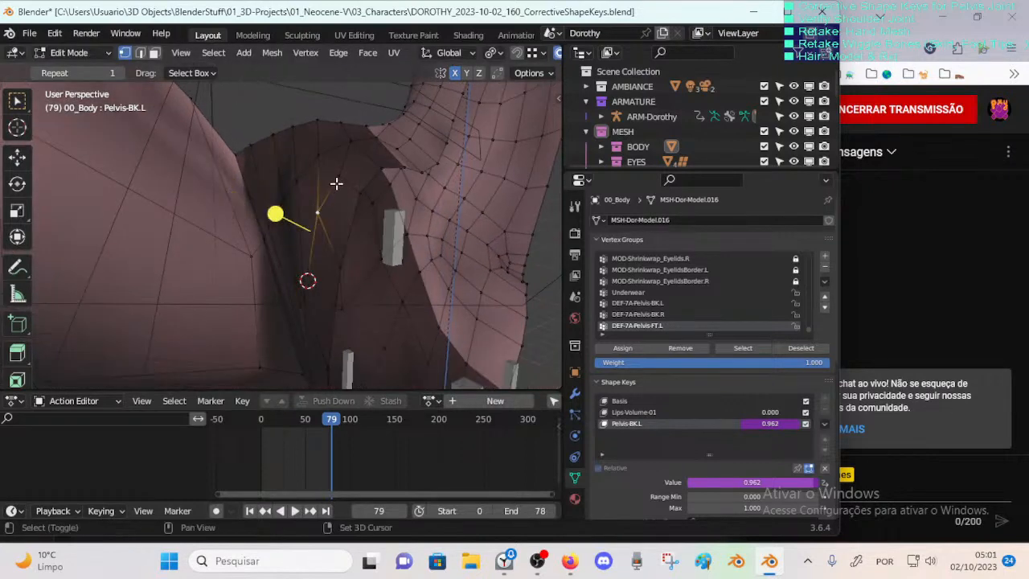
pyautogui.moveTo(295, 135); pyautogui.dragTo(252, 197, button='middle')
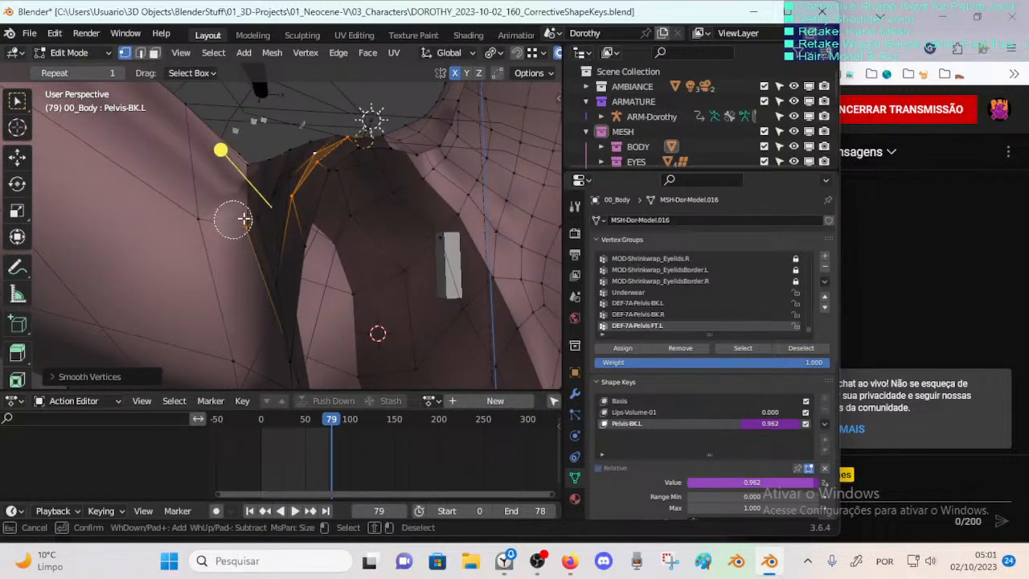
pyautogui.press('Escape')
pyautogui.moveTo(225, 156); pyautogui.dragTo(267, 234, button='middle')
pyautogui.press('Tab')
pyautogui.press('Tab')
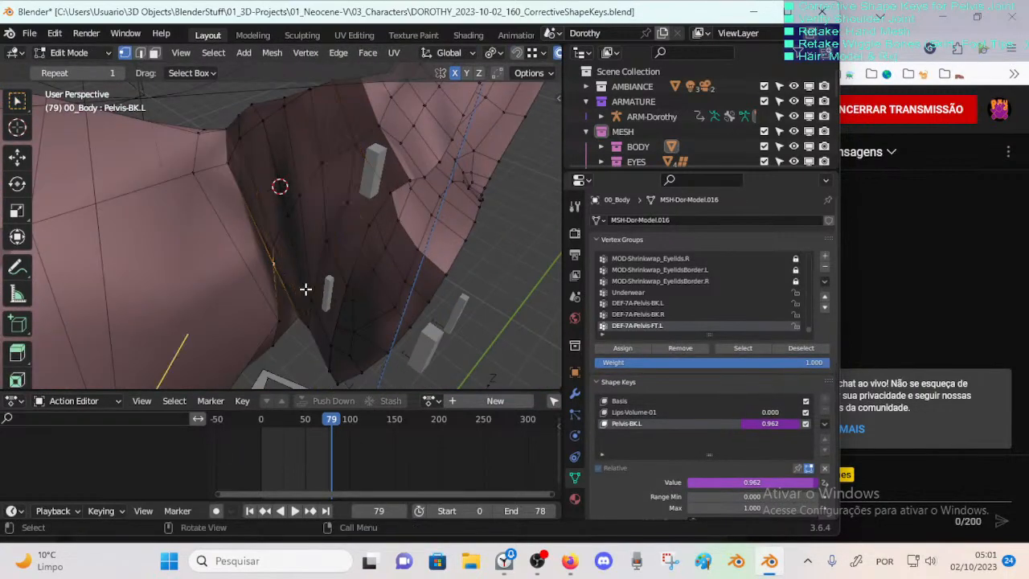
# Step: Move the vertices along the lower part of the crease edge toward the buttock
pyautogui.moveTo(306, 290); pyautogui.dragTo(340, 301, button='middle')
pyautogui.press('g')
pyautogui.click(315, 275)
pyautogui.press('g')
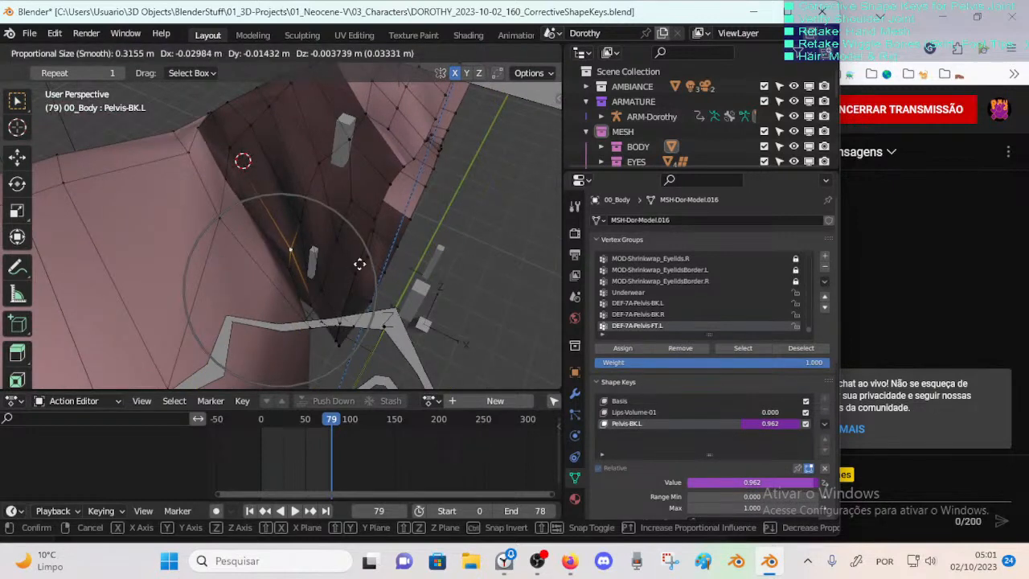
pyautogui.click(359, 264)
pyautogui.press('g')
pyautogui.click(288, 227)
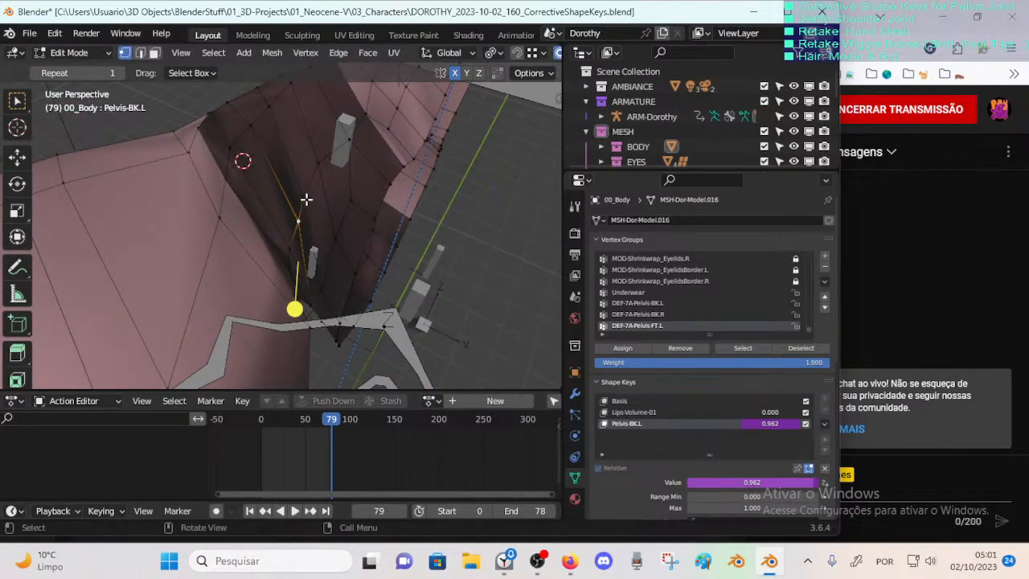
# Step: Move the vertices on the buttock wall inside the fold to flatten its surface
pyautogui.press('g')
pyautogui.click(331, 232)
pyautogui.keyDown('shift'); pyautogui.moveTo(331, 232); pyautogui.dragTo(321, 177, button='middle'); pyautogui.keyUp('shift')
pyautogui.press('g')
pyautogui.click(329, 182)
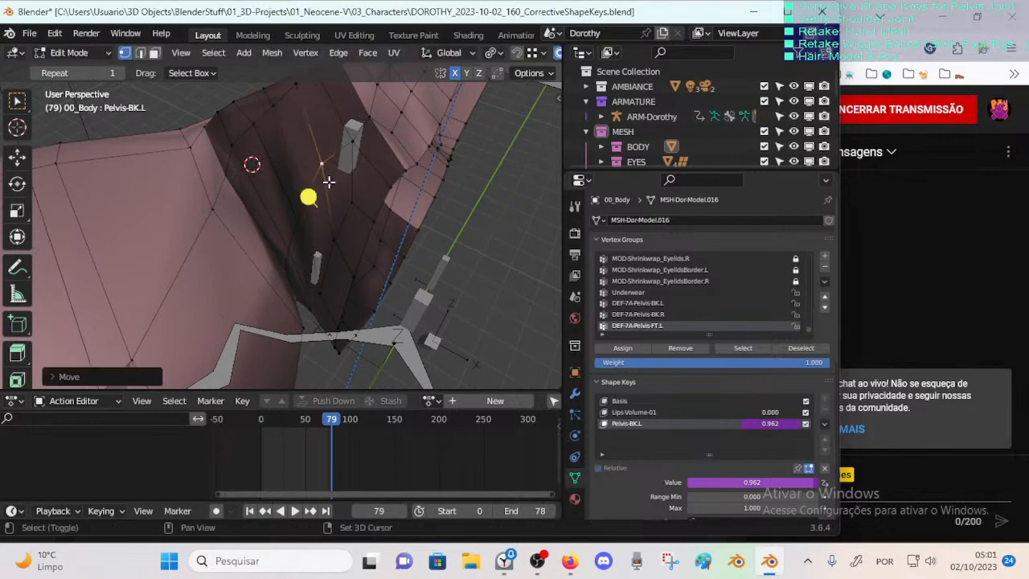
# Step: Move the vertices along the thigh's inner edge at the crease to smooth the contour seen from the opposite side
pyautogui.moveTo(344, 257); pyautogui.dragTo(300, 275, button='middle')
pyautogui.click(262, 223)
pyautogui.press('g')
pyautogui.click(273, 263)
pyautogui.press('g')
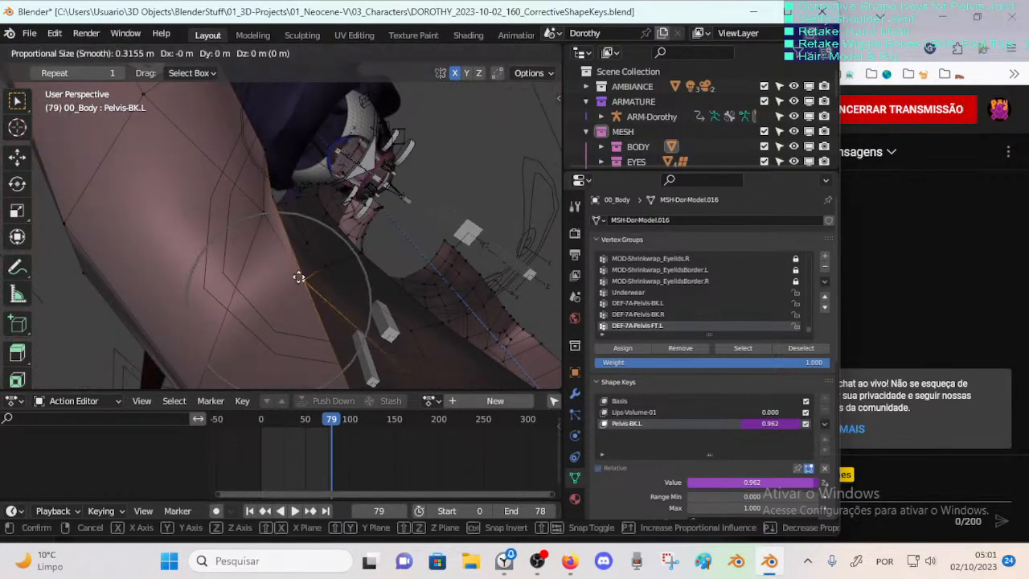
pyautogui.click(298, 277)
pyautogui.click(272, 217)
pyautogui.press('g')
pyautogui.click(273, 200)
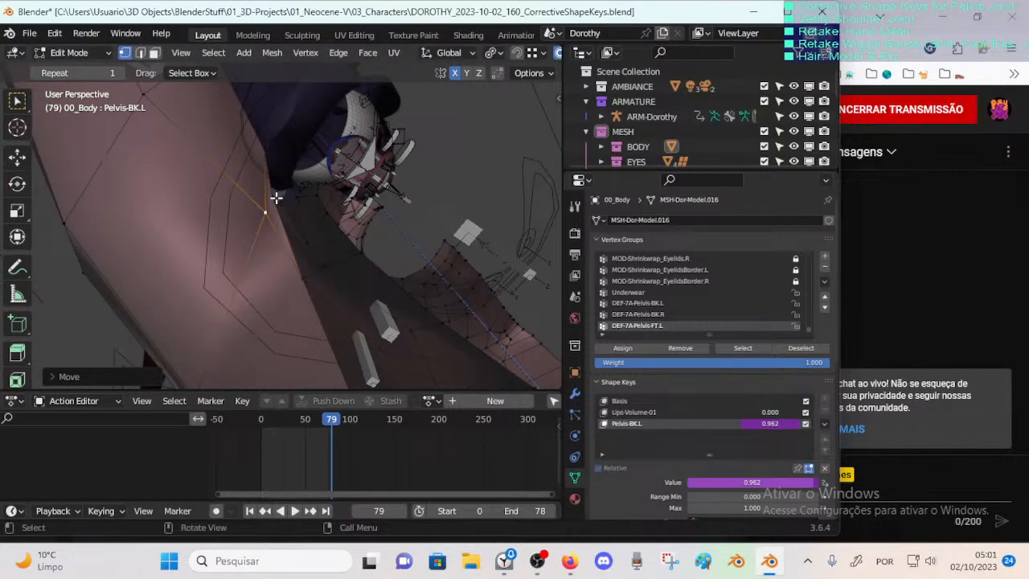
pyautogui.click(274, 200)
pyautogui.press('g')
pyautogui.click(323, 197)
# Step: Move the vertices midway down the crease edge to close the sharp fold beside the thigh
pyautogui.moveTo(323, 197); pyautogui.dragTo(314, 245, button='middle')
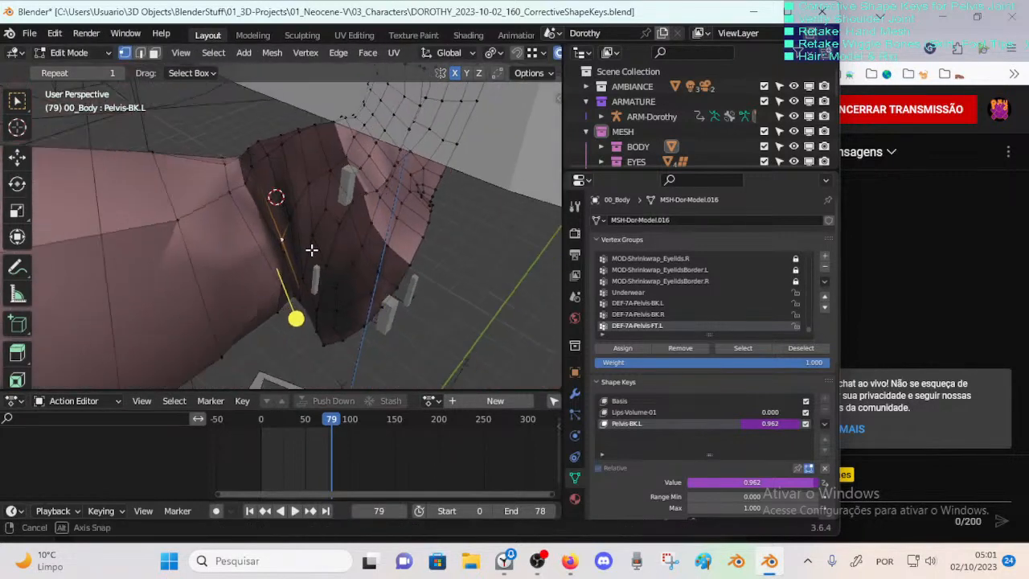
pyautogui.press('g')
pyautogui.click(317, 244)
pyautogui.scroll(2, 317, 244)
pyautogui.press('g')
pyautogui.click(318, 224)
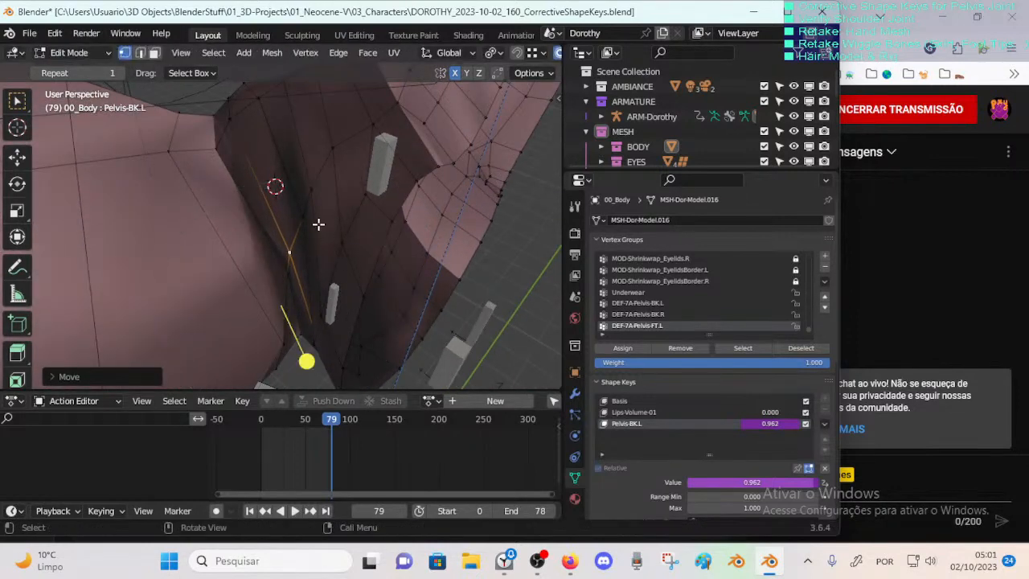
# Step: Slide the inner-fold vertices and smooth the vertex midway down the crease edge
pyautogui.press('g')
pyautogui.press('g')
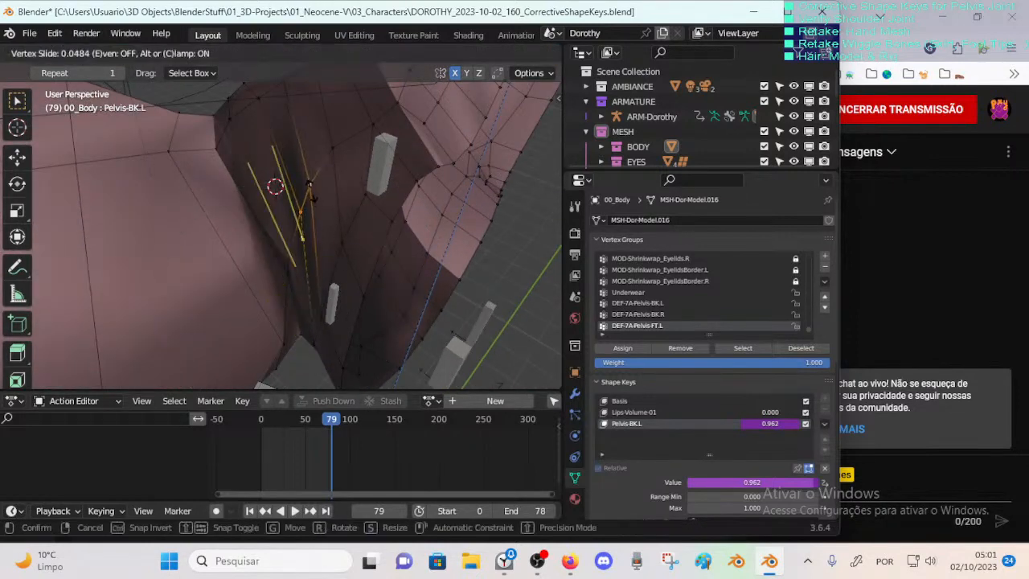
pyautogui.click(282, 236)
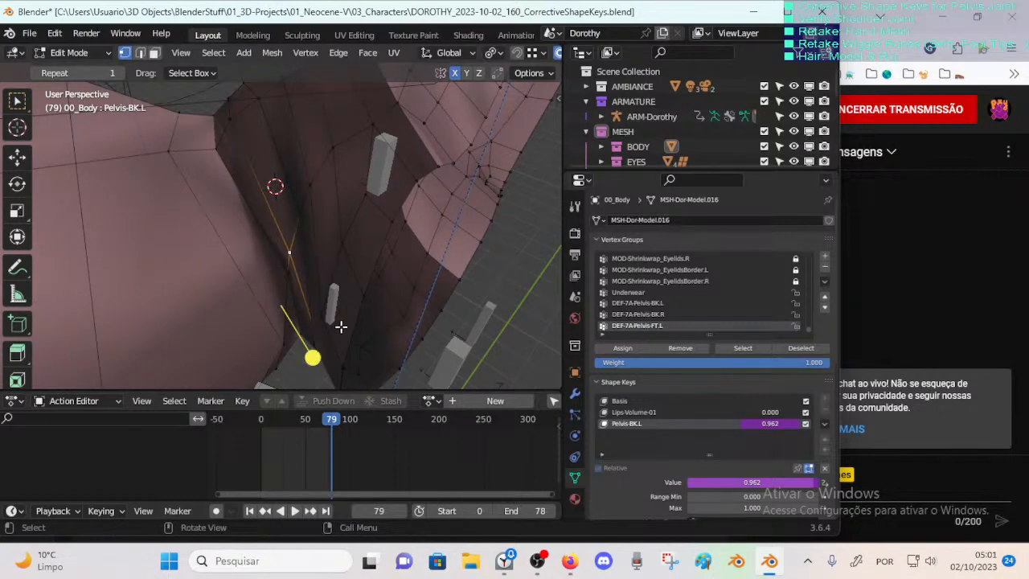
pyautogui.rightClick(324, 367)
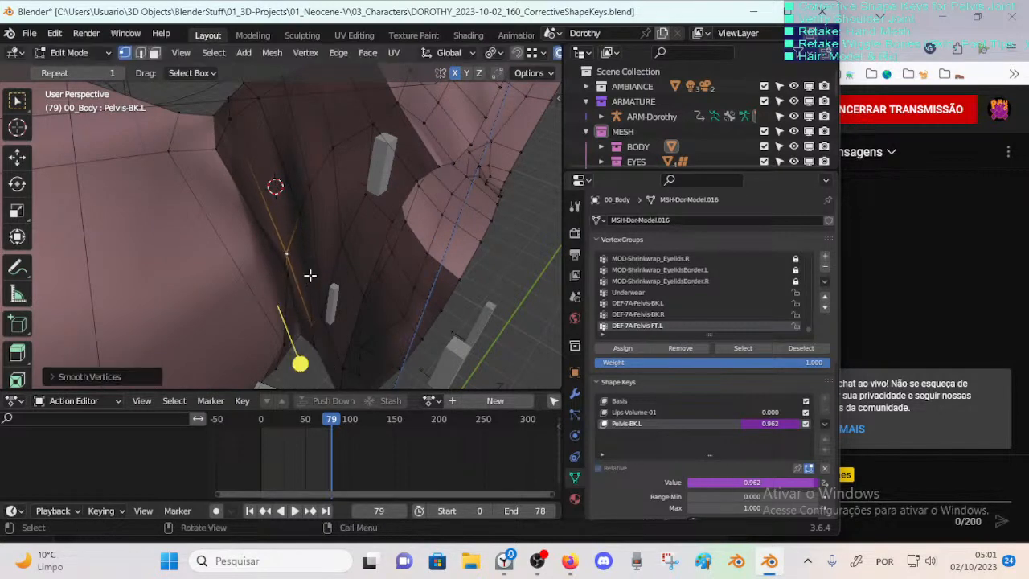
# Step: Undo the last vertex smoothing at the crease edge and save the file
pyautogui.hotkey('ctrl', 'z')
pyautogui.moveTo(326, 159); pyautogui.dragTo(273, 225, button='middle')
pyautogui.press('Tab')
pyautogui.scroll(-3, 273, 225)
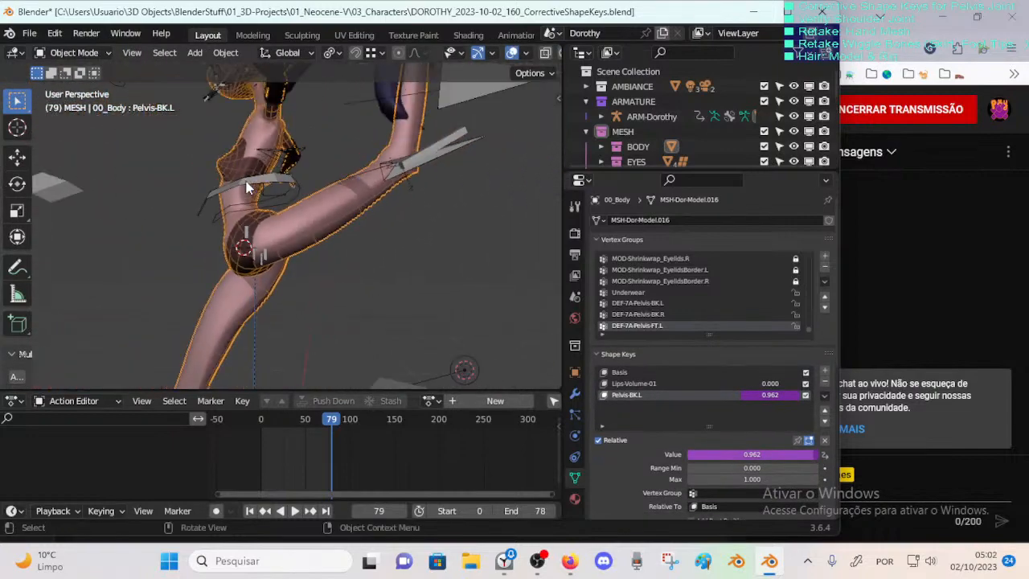
pyautogui.hotkey('ctrl', 's')
# Step: Move the selected mesh element on the upper side of the raised thigh to adjust its contour
pyautogui.moveTo(243, 247); pyautogui.dragTo(325, 233, button='middle')
pyautogui.press('Tab')
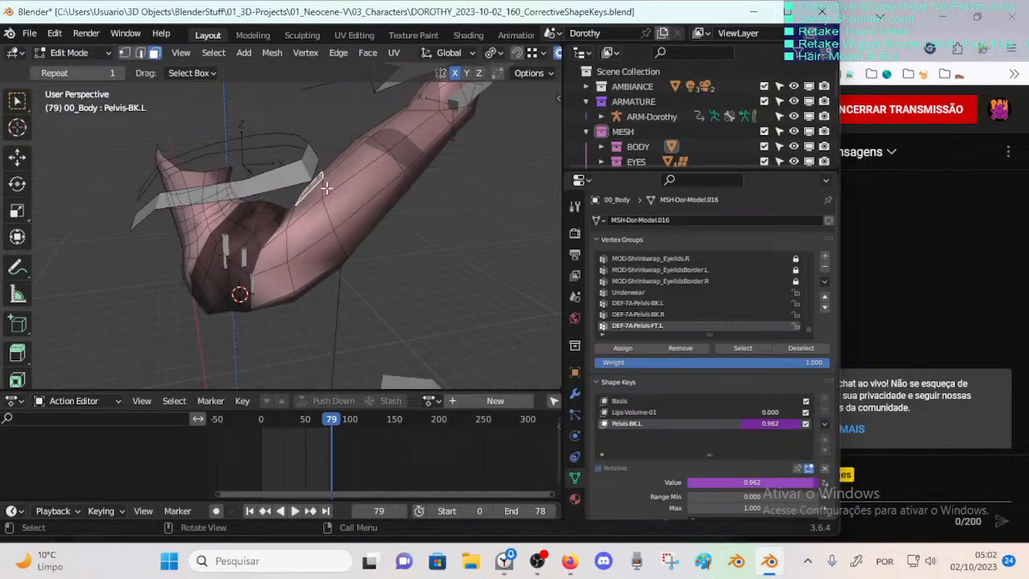
pyautogui.click(331, 196)
pyautogui.moveTo(331, 197); pyautogui.dragTo(253, 256, button='middle')
pyautogui.press('g')
pyautogui.click(340, 276)
pyautogui.press('Tab')
pyautogui.press('Tab')
# Step: Move the neighbouring mesh element between the hip and raised thigh to even out the surface, and save the file
pyautogui.click(276, 234)
pyautogui.click(259, 215)
pyautogui.press('g')
pyautogui.click(266, 240)
pyautogui.click(275, 184)
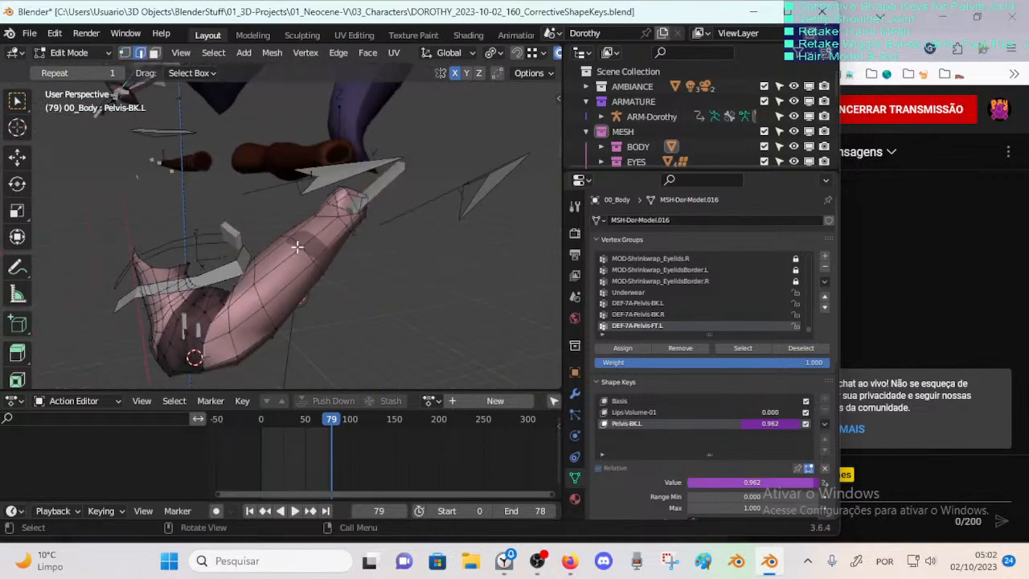
pyautogui.scroll(-3, 322, 274)
pyautogui.moveTo(275, 332); pyautogui.dragTo(277, 310, button='middle')
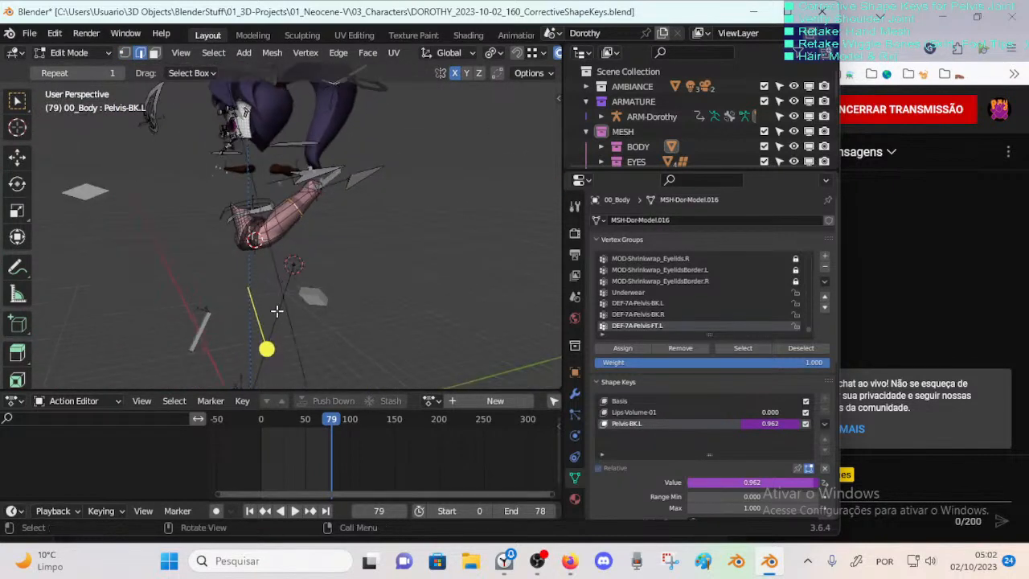
pyautogui.scroll(3, 291, 266)
pyautogui.moveTo(292, 264); pyautogui.dragTo(346, 225, button='middle')
pyautogui.scroll(2, 337, 248)
pyautogui.press('Tab')
pyautogui.hotkey('ctrl', 's')
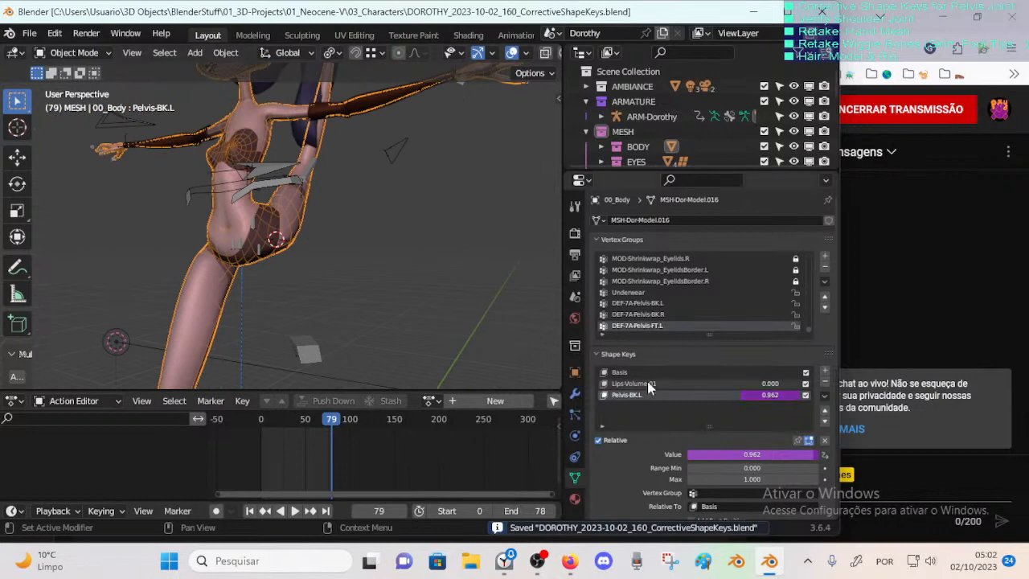
# Step: Scrub the leg-raise animation between about frames 62 and 79 and examine the hip deformation from several angles
pyautogui.moveTo(327, 423)
pyautogui.mouseDown()
pyautogui.moveTo(246, 427)
pyautogui.moveTo(321, 425)
pyautogui.mouseUp()
pyautogui.moveTo(336, 334); pyautogui.dragTo(288, 331, button='middle')
pyautogui.moveTo(316, 420)
pyautogui.mouseDown()
pyautogui.moveTo(298, 424)
pyautogui.moveTo(318, 424)
pyautogui.mouseUp()
pyautogui.moveTo(277, 342); pyautogui.dragTo(291, 373, button='middle')
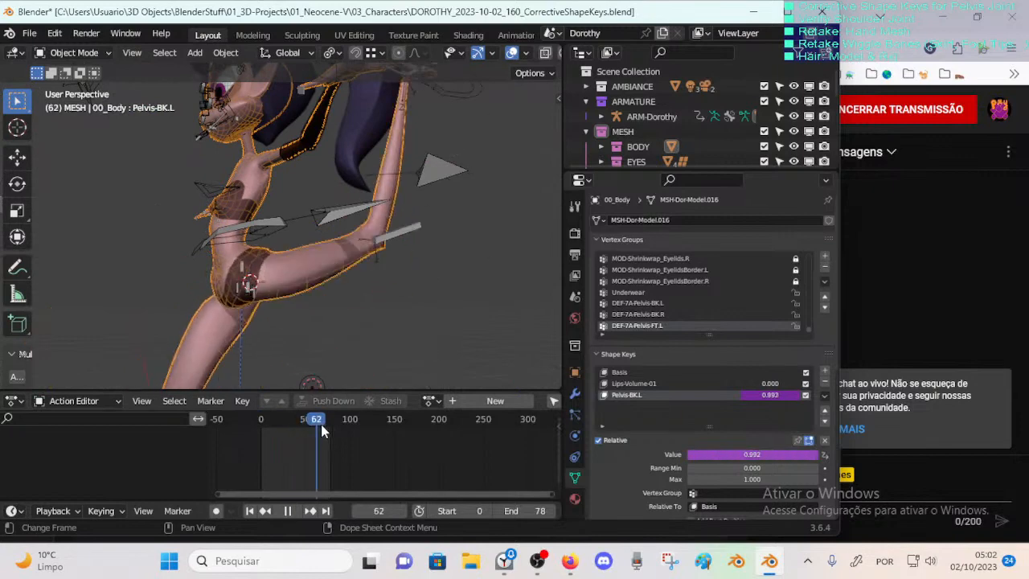
pyautogui.moveTo(307, 428); pyautogui.dragTo(323, 425)
pyautogui.moveTo(315, 322); pyautogui.dragTo(275, 314, button='middle')
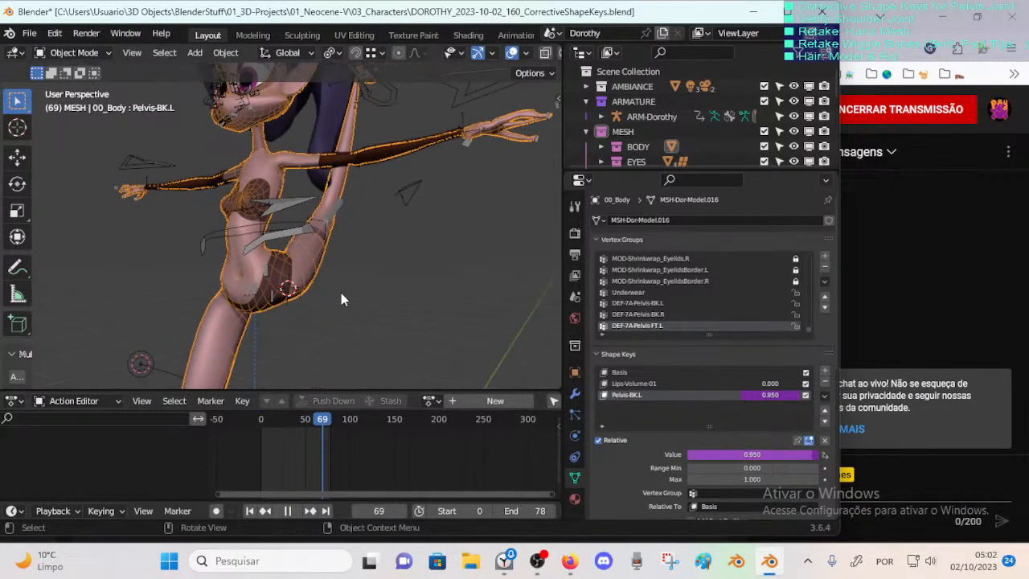
pyautogui.moveTo(344, 298); pyautogui.dragTo(321, 308, button='middle')
pyautogui.moveTo(327, 424)
pyautogui.mouseDown()
pyautogui.moveTo(265, 423)
pyautogui.moveTo(332, 424)
pyautogui.mouseUp()
pyautogui.moveTo(310, 354); pyautogui.dragTo(266, 346, button='middle')
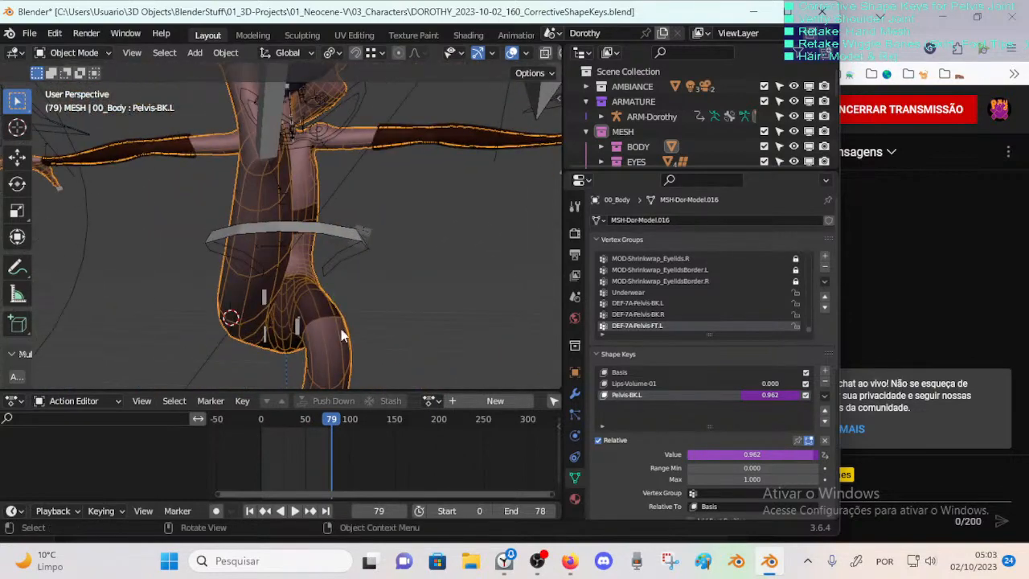
# Step: Move the chain of vertices along the lower buttock wall beside the thigh crease to reshape the fold
pyautogui.moveTo(341, 330); pyautogui.dragTo(295, 250, button='middle')
pyautogui.scroll(3, 265, 305)
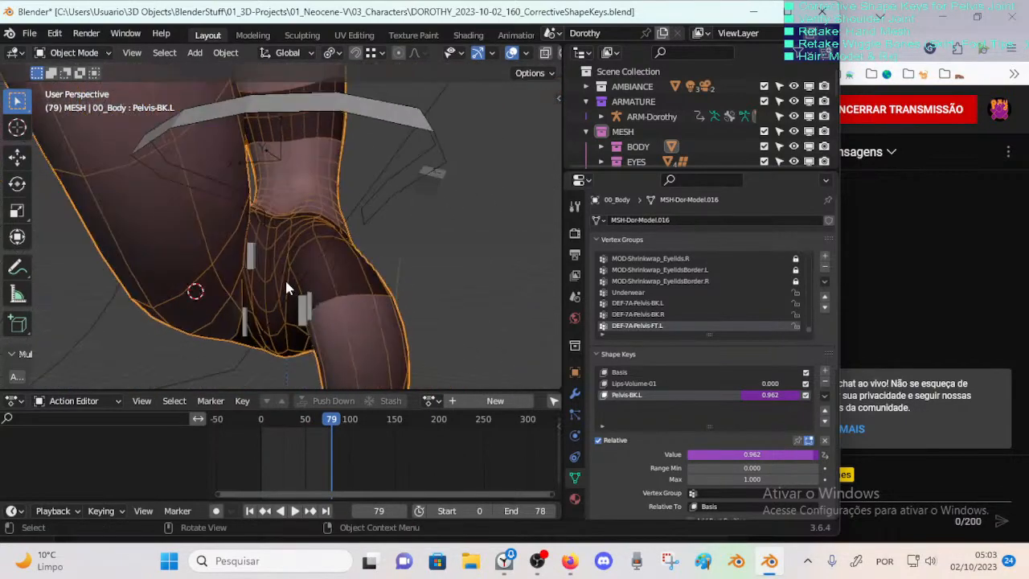
pyautogui.press('Tab')
pyautogui.moveTo(287, 288); pyautogui.dragTo(294, 255, button='middle')
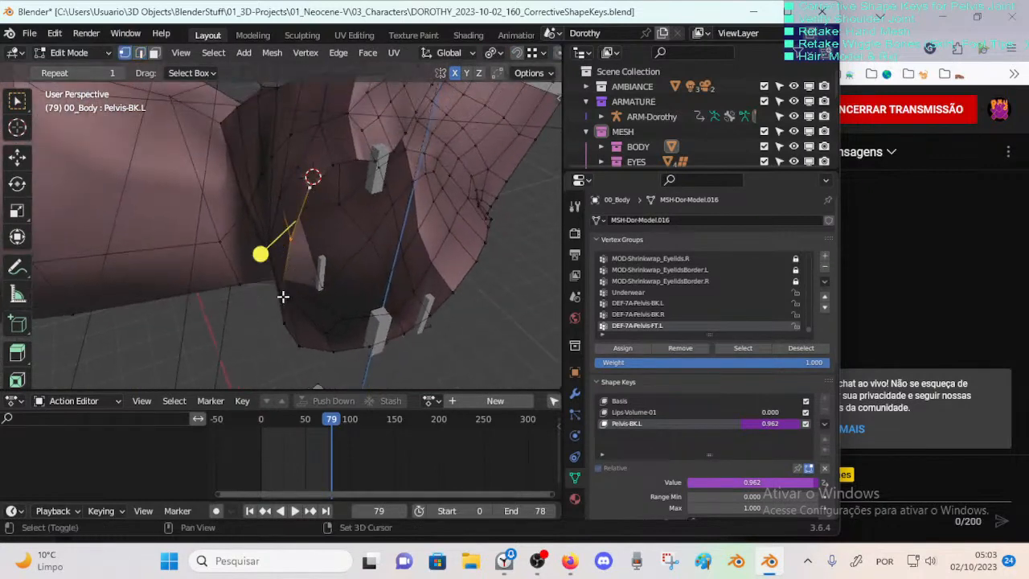
pyautogui.moveTo(293, 319); pyautogui.dragTo(282, 230, button='middle')
pyautogui.click(306, 298)
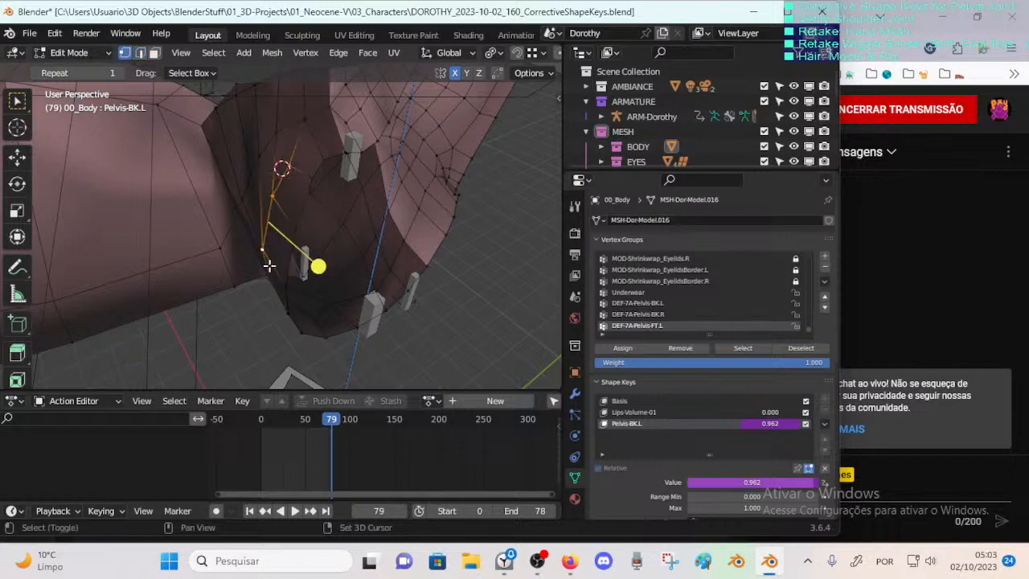
pyautogui.moveTo(265, 292); pyautogui.dragTo(257, 367, button='middle')
pyautogui.moveTo(283, 264); pyautogui.dragTo(305, 263, button='middle')
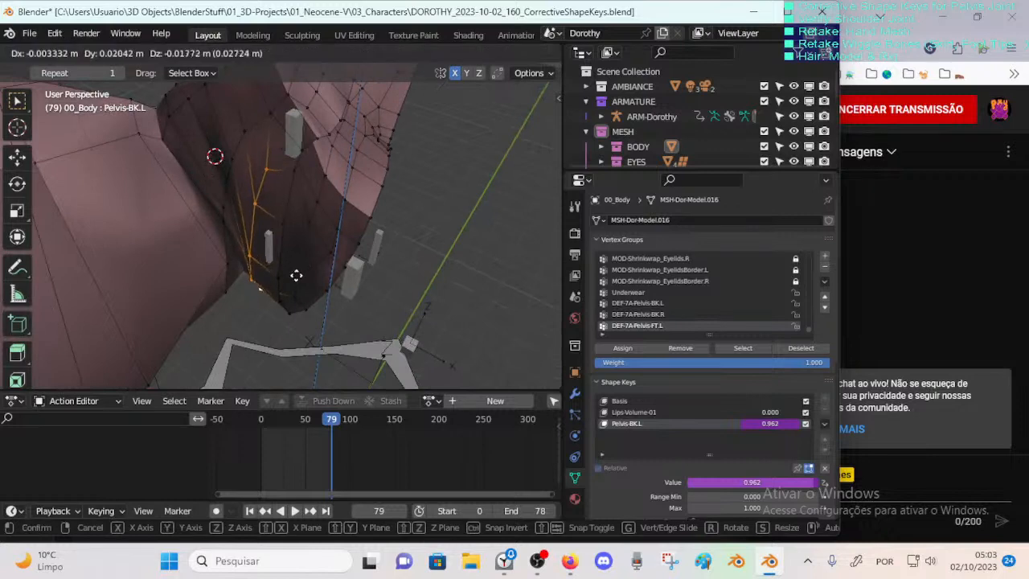
pyautogui.click(294, 269)
pyautogui.press('Tab')
pyautogui.moveTo(262, 215); pyautogui.dragTo(275, 231, button='middle')
pyautogui.press('Tab')
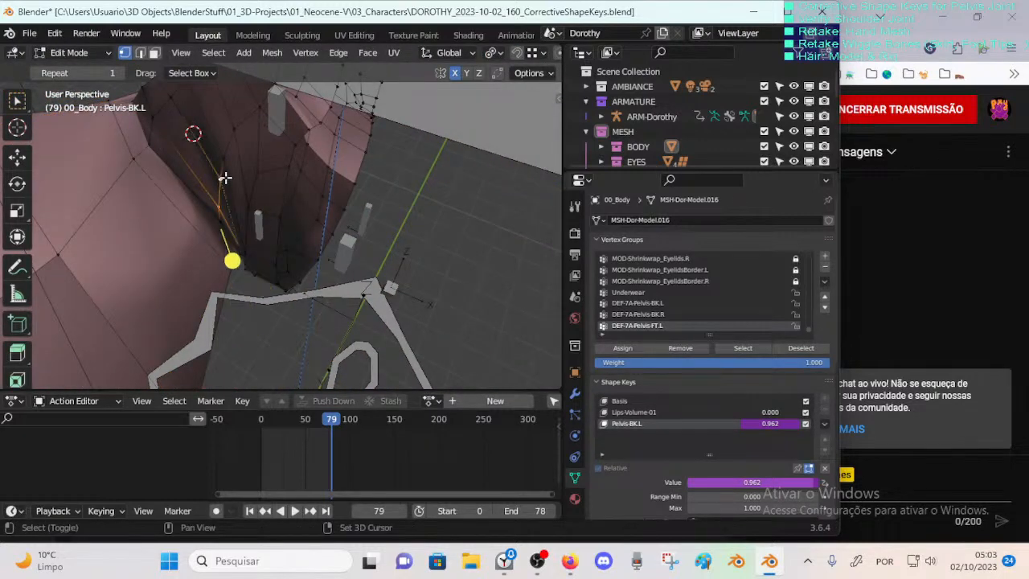
# Step: Move the row of vertices running up the inner edge of the thigh crease to soften the fold
pyautogui.moveTo(261, 187); pyautogui.dragTo(278, 193, button='middle')
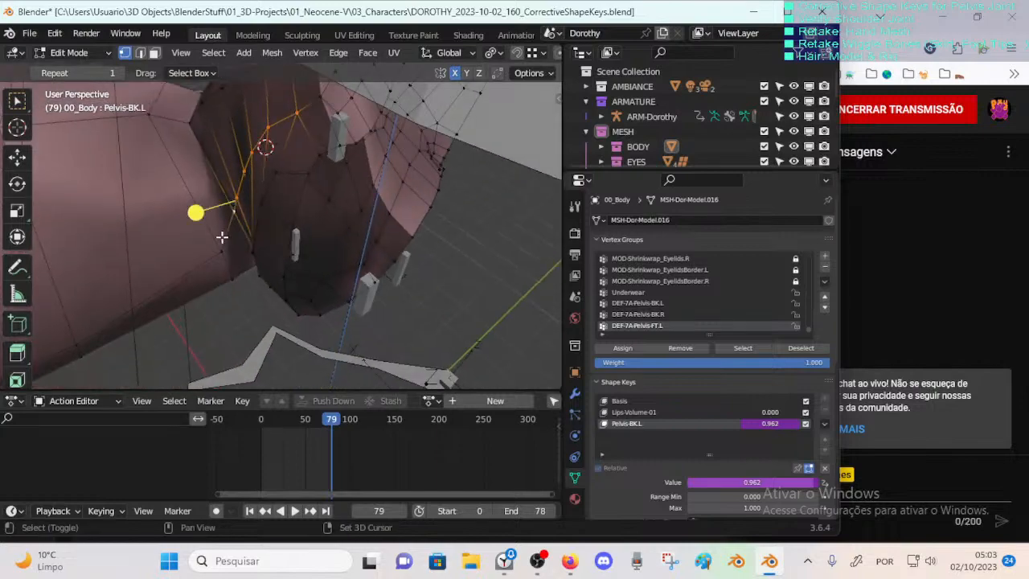
pyautogui.moveTo(222, 237); pyautogui.dragTo(249, 185, button='middle')
pyautogui.click(296, 195)
pyautogui.press('Tab')
pyautogui.press('Tab')
# Step: Move two vertices along the upper rim of the open hip cavity inward to round its curve
pyautogui.scroll(1, 319, 212)
pyautogui.moveTo(319, 211); pyautogui.dragTo(278, 205, button='middle')
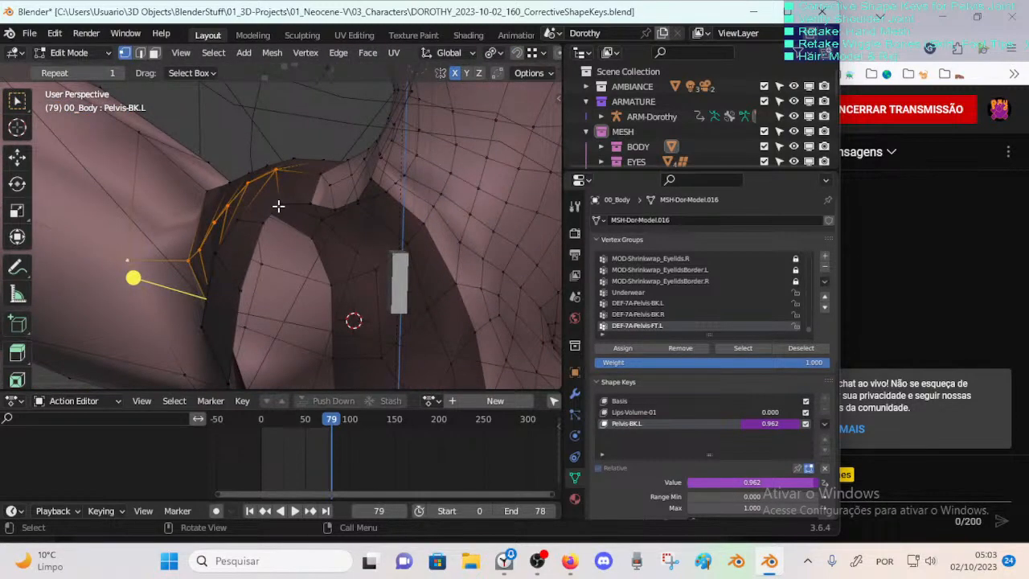
pyautogui.click(333, 221)
pyautogui.click(265, 219)
pyautogui.press('g')
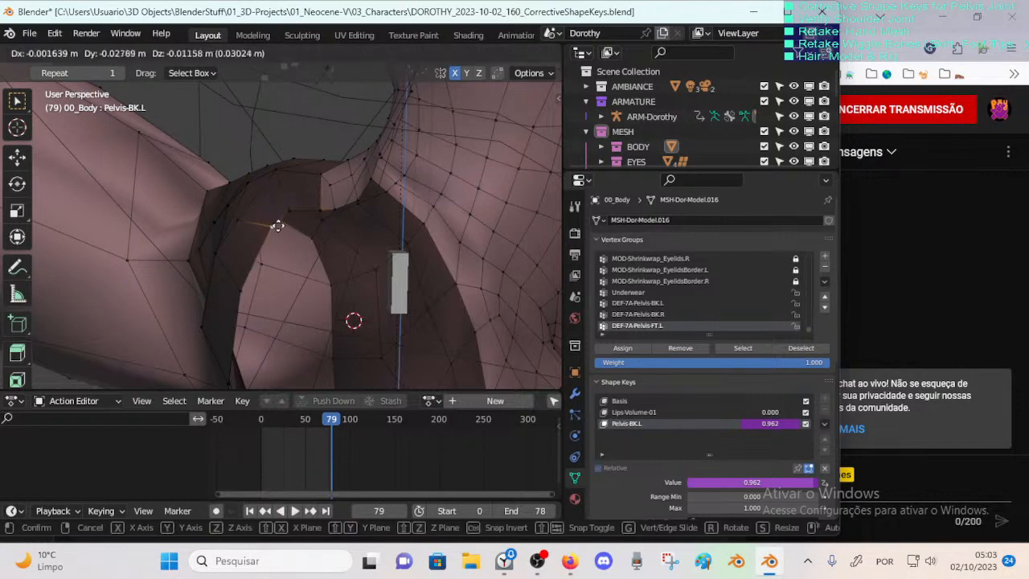
pyautogui.click(281, 229)
pyautogui.click(292, 210)
pyautogui.press('g')
pyautogui.click(307, 218)
pyautogui.moveTo(322, 209); pyautogui.dragTo(348, 270, button='middle')
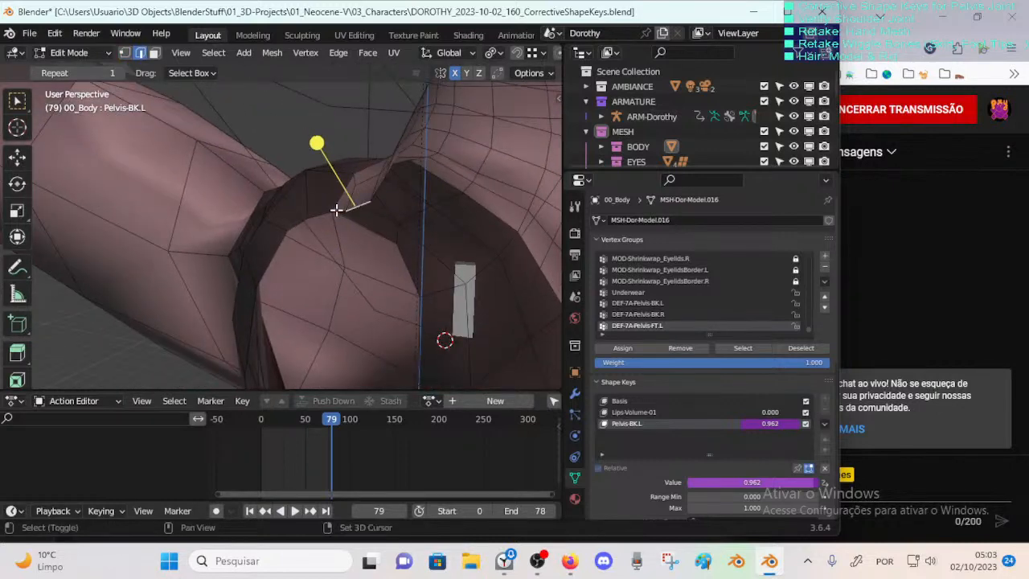
# Step: Move two vertices on the thigh side of the hip cavity's rim to straighten its edge
pyautogui.moveTo(277, 246); pyautogui.dragTo(251, 261, button='middle')
pyautogui.press('1')
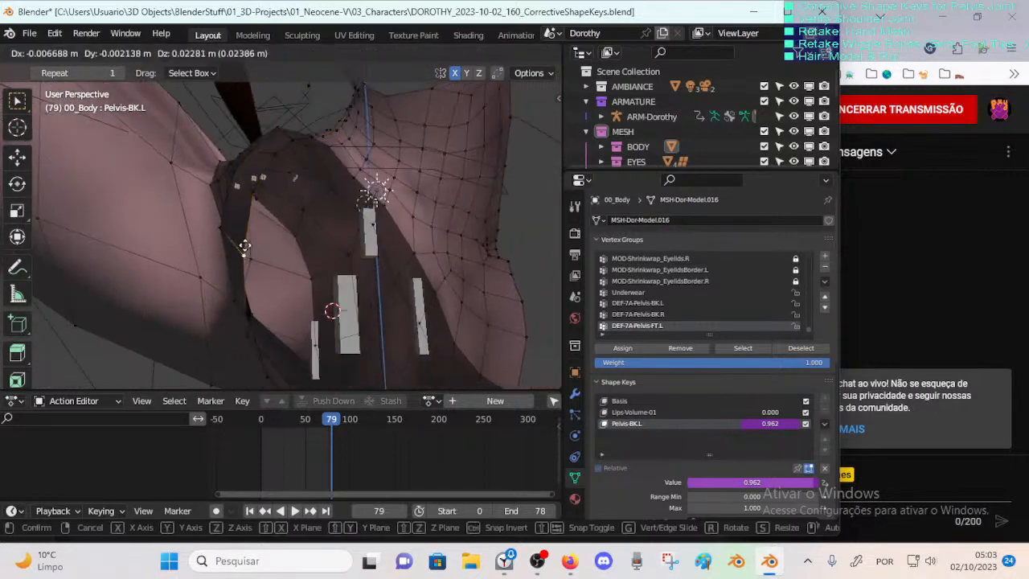
pyautogui.click(245, 242)
pyautogui.click(252, 198)
pyautogui.press('g')
pyautogui.click(252, 185)
pyautogui.moveTo(255, 186); pyautogui.dragTo(213, 200, button='middle')
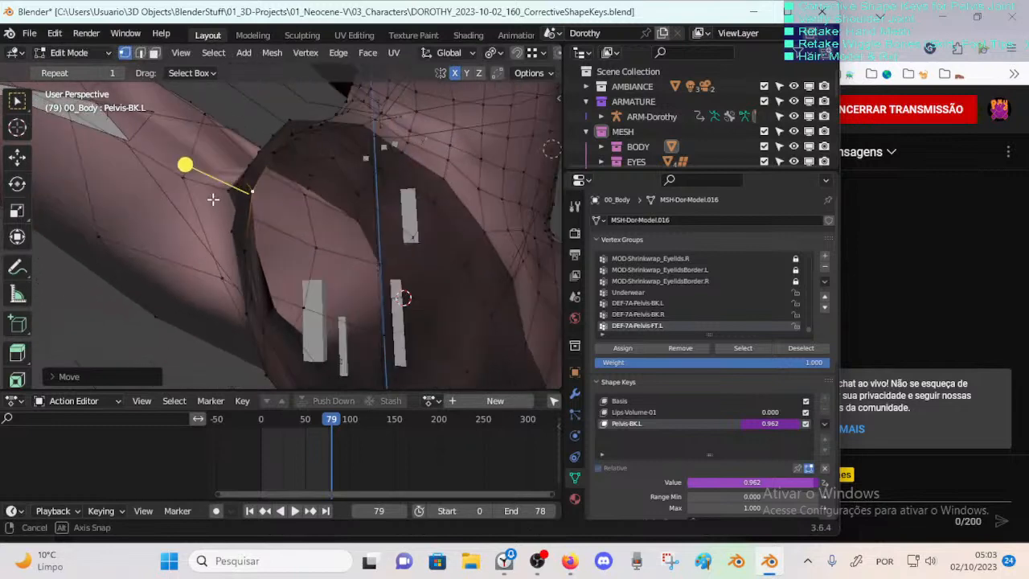
# Step: Move the vertices along the lower rim of the hip cavity to even out the underside contour
pyautogui.press('g')
pyautogui.click(252, 294)
pyautogui.moveTo(252, 294)
pyautogui.mouseDown(button='middle')
pyautogui.moveTo(269, 340)
pyautogui.moveTo(261, 306)
pyautogui.mouseUp(button='middle')
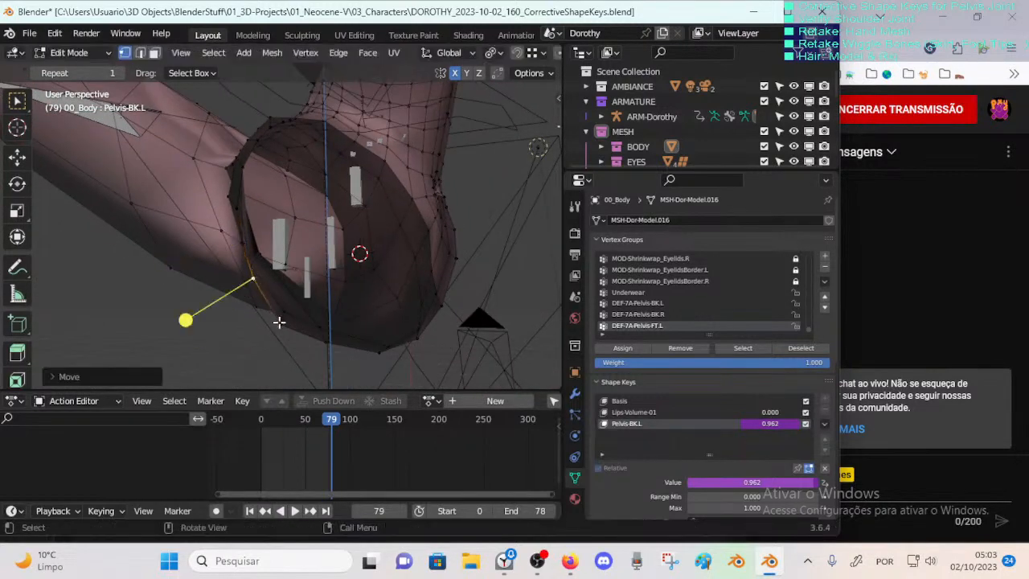
pyautogui.click(322, 339)
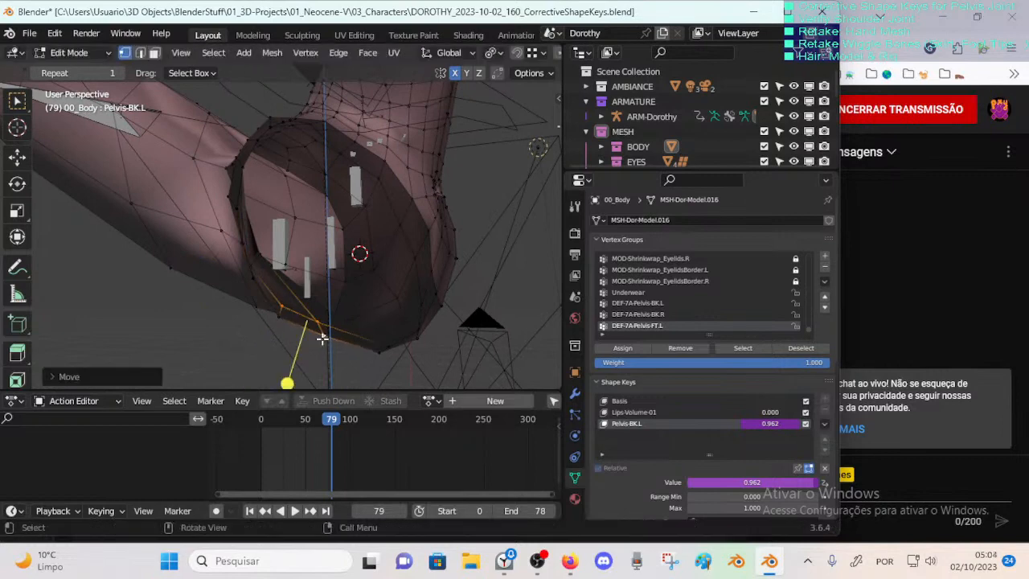
pyautogui.click(352, 349)
pyautogui.press('g')
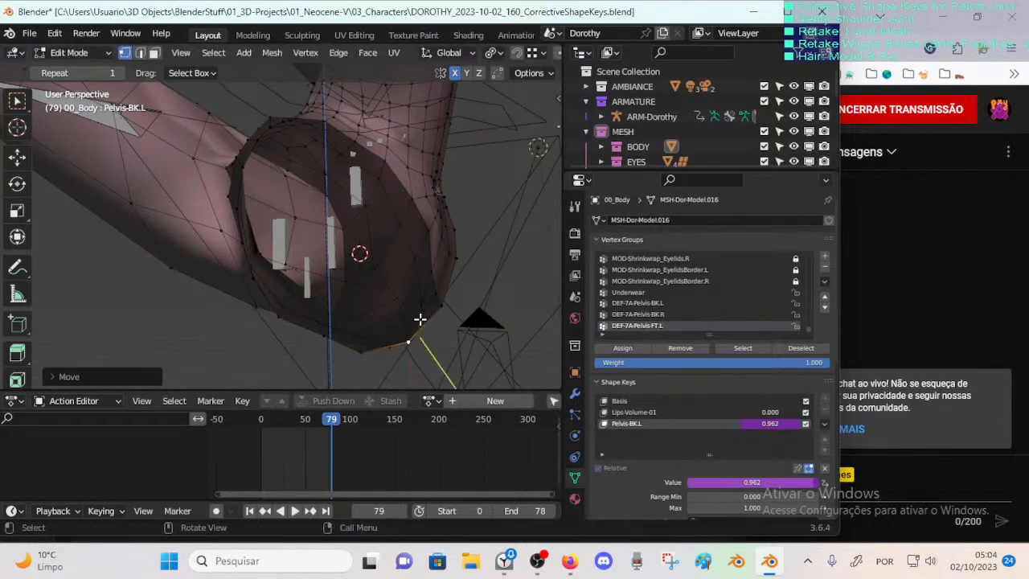
# Step: Scrub the animation between about frames 42 and 60 and examine how the hip deforms as the leg lifts
pyautogui.press('Tab')
pyautogui.scroll(-3, 336, 259)
pyautogui.moveTo(337, 258); pyautogui.dragTo(353, 281, button='middle')
pyautogui.scroll(-5, 359, 249)
pyautogui.moveTo(344, 415)
pyautogui.mouseDown()
pyautogui.moveTo(290, 422)
pyautogui.moveTo(339, 430)
pyautogui.mouseUp()
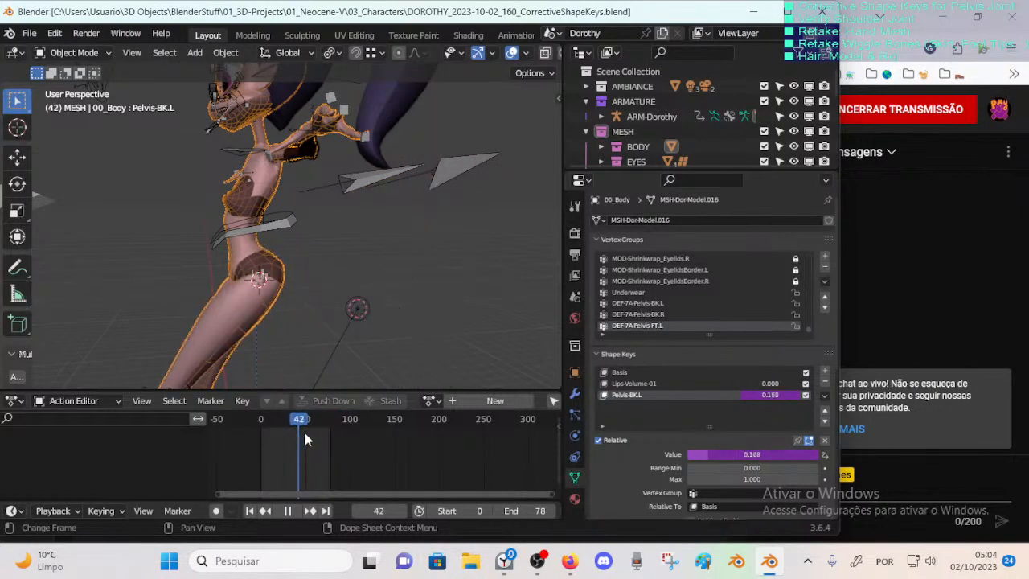
pyautogui.moveTo(305, 434)
pyautogui.mouseDown()
pyautogui.moveTo(308, 426)
pyautogui.moveTo(295, 429)
pyautogui.moveTo(319, 425)
pyautogui.moveTo(301, 426)
pyautogui.mouseUp()
pyautogui.keyDown('shift'); pyautogui.moveTo(313, 276); pyautogui.dragTo(304, 389, button='middle'); pyautogui.keyUp('shift')
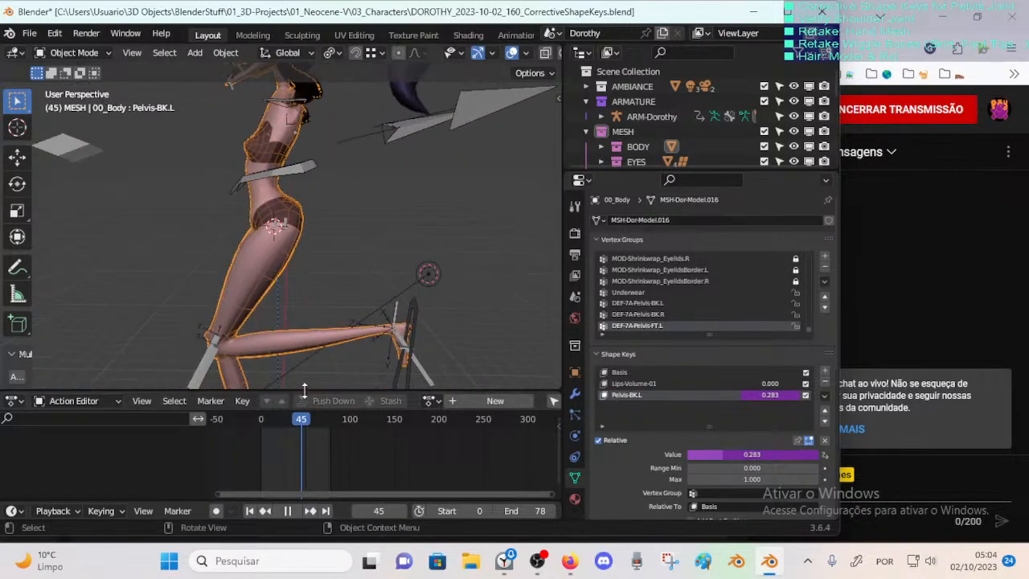
pyautogui.moveTo(295, 425)
pyautogui.mouseDown()
pyautogui.moveTo(313, 426)
pyautogui.moveTo(297, 429)
pyautogui.mouseUp()
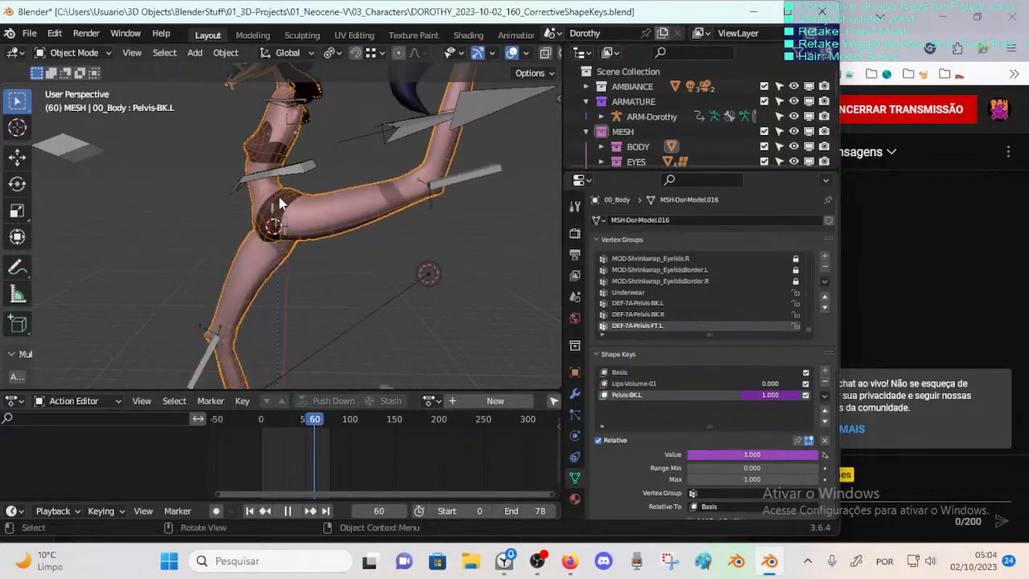
pyautogui.moveTo(280, 204); pyautogui.dragTo(247, 232, button='middle')
pyautogui.moveTo(163, 269); pyautogui.dragTo(392, 234, button='middle')
# Step: Scrub the animation between about frames 38 and 58 and examine the buttock and hip up close
pyautogui.moveTo(315, 418)
pyautogui.mouseDown()
pyautogui.moveTo(277, 429)
pyautogui.moveTo(319, 431)
pyautogui.moveTo(301, 430)
pyautogui.mouseUp()
pyautogui.moveTo(329, 317)
pyautogui.mouseDown(button='middle')
pyautogui.moveTo(318, 281)
pyautogui.moveTo(309, 321)
pyautogui.mouseUp(button='middle')
pyautogui.moveTo(301, 419)
pyautogui.mouseDown()
pyautogui.moveTo(324, 422)
pyautogui.moveTo(303, 425)
pyautogui.moveTo(311, 427)
pyautogui.mouseUp()
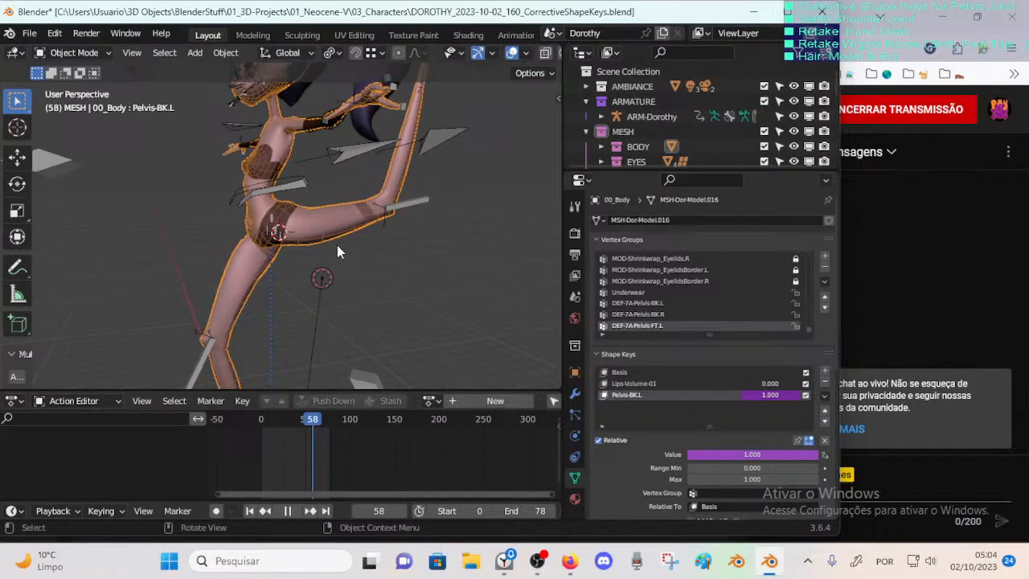
pyautogui.scroll(2, 337, 246)
pyautogui.keyDown('shift'); pyautogui.moveTo(337, 245); pyautogui.dragTo(287, 331, button='middle'); pyautogui.keyUp('shift')
pyautogui.scroll(3, 322, 306)
pyautogui.moveTo(311, 415); pyautogui.dragTo(303, 418)
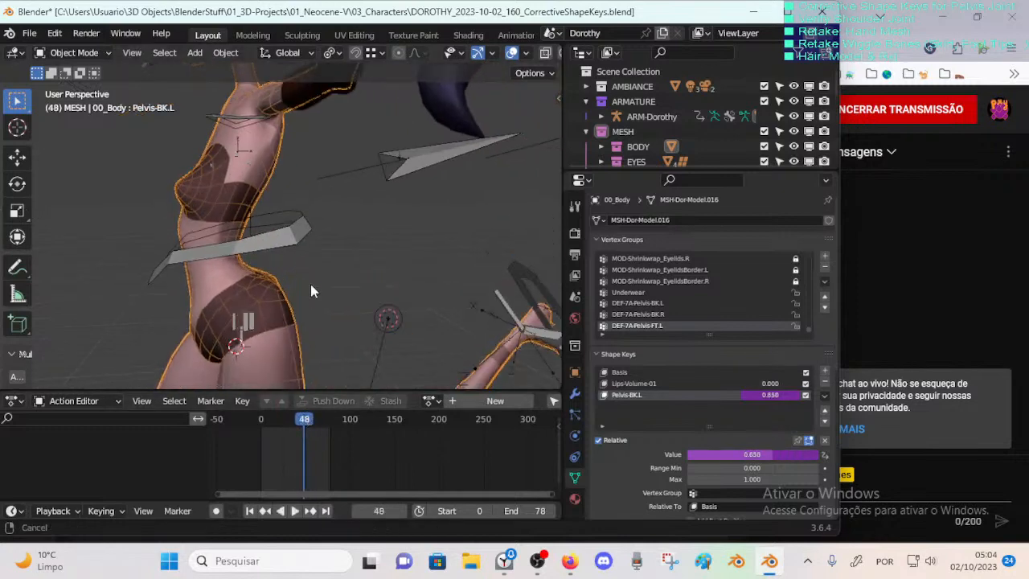
pyautogui.moveTo(310, 284)
pyautogui.mouseDown(button='middle')
pyautogui.moveTo(230, 252)
pyautogui.moveTo(313, 278)
pyautogui.mouseUp(button='middle')
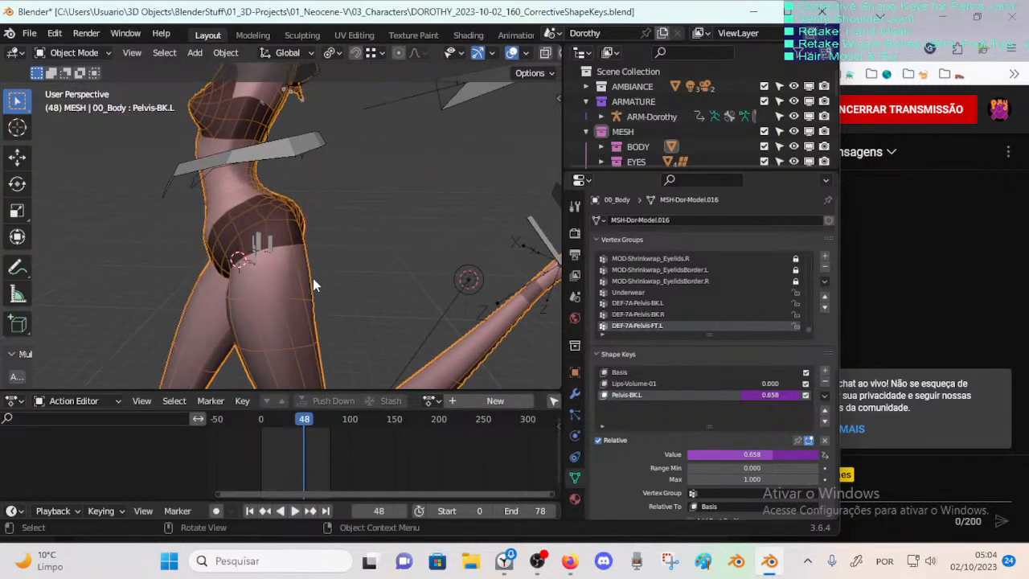
pyautogui.press('space')
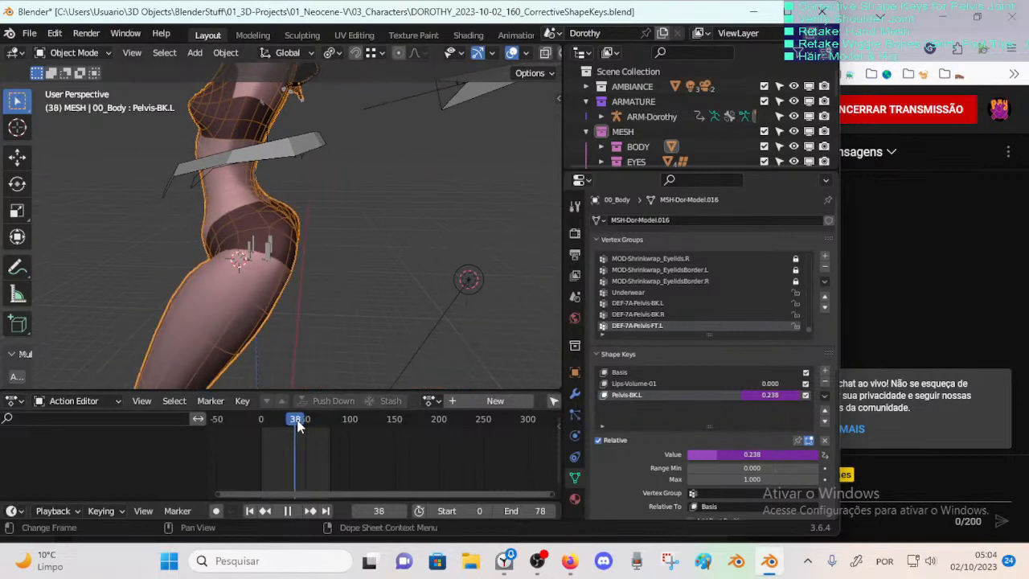
pyautogui.moveTo(307, 429)
pyautogui.mouseDown()
pyautogui.moveTo(294, 424)
pyautogui.moveTo(306, 423)
pyautogui.moveTo(295, 434)
pyautogui.mouseUp()
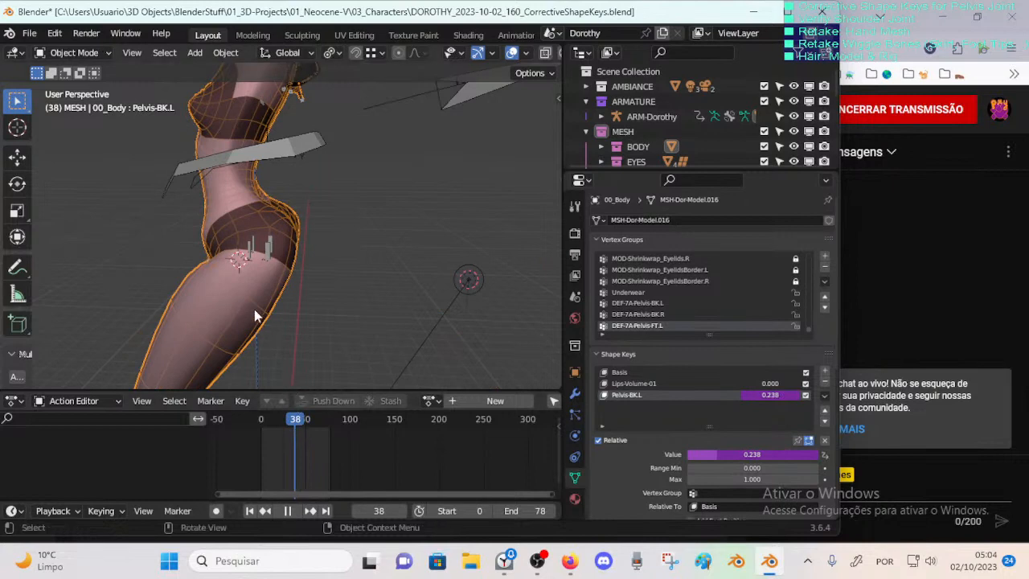
# Step: Return the animation to frame 0 and make Basis the active shape key
pyautogui.moveTo(254, 314); pyautogui.dragTo(285, 309, button='middle')
pyautogui.press('Tab')
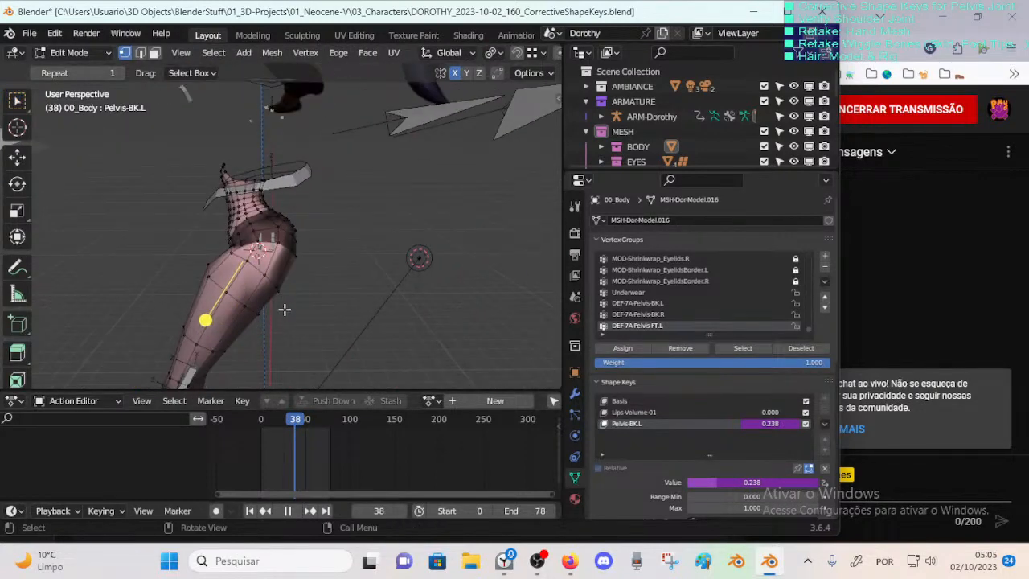
pyautogui.press('Tab')
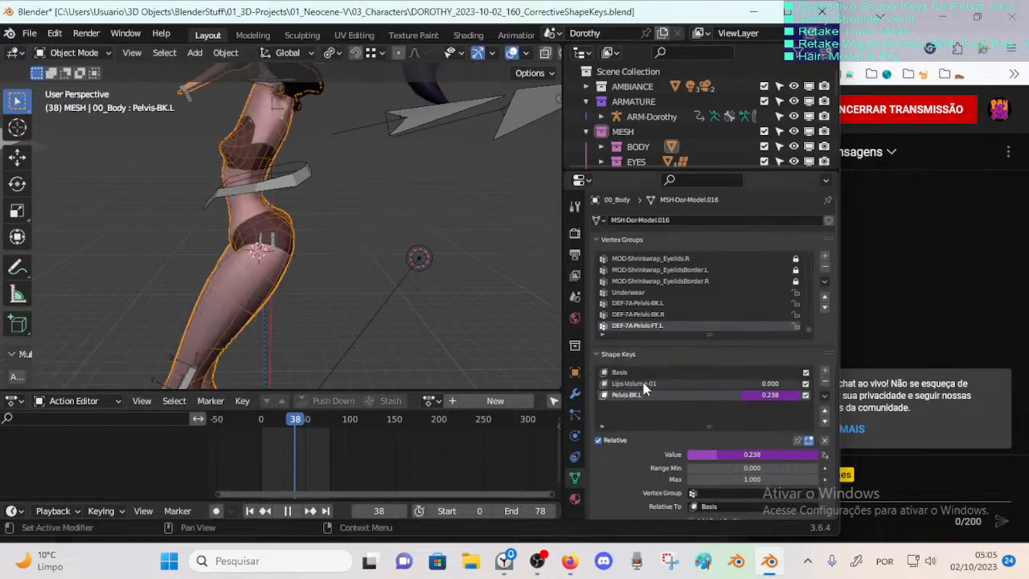
pyautogui.hotkey('shift', 'Left')
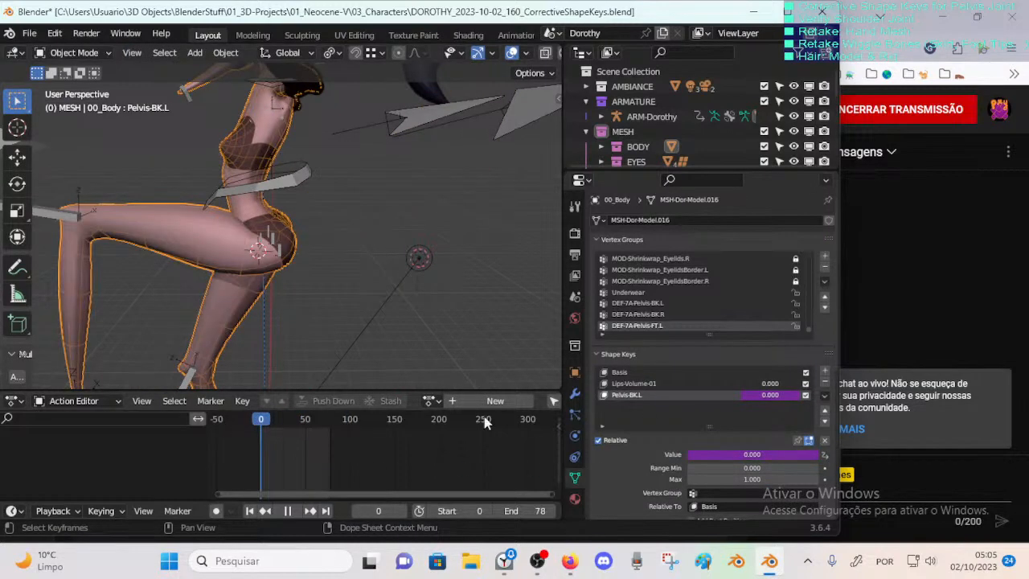
pyautogui.click(651, 372)
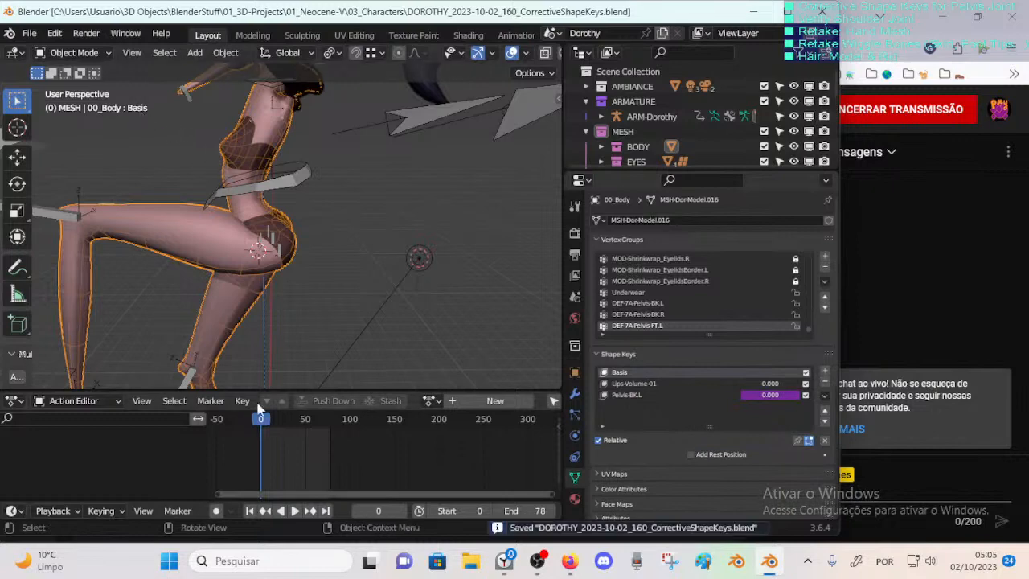
# Step: Scrub the animation from frame 0 to about frame 45 and back, examining the pelvis from behind
pyautogui.moveTo(260, 418); pyautogui.dragTo(300, 425)
pyautogui.moveTo(329, 361); pyautogui.dragTo(254, 364, button='middle')
pyautogui.moveTo(303, 422); pyautogui.dragTo(261, 420)
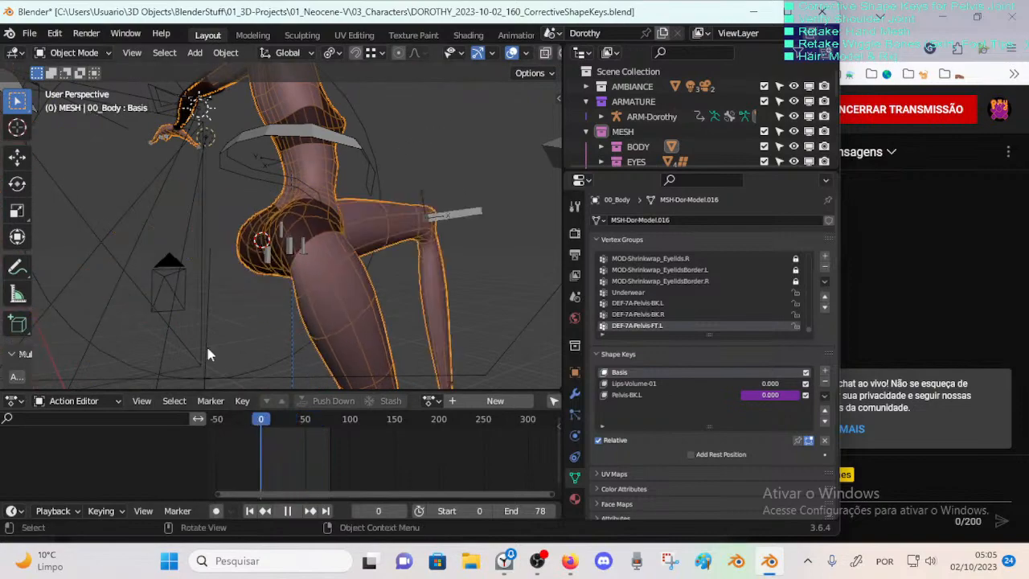
# Step: Examine the whole body from the side while scrubbing the early frames, and stop the playback at frame 0
pyautogui.moveTo(207, 354); pyautogui.dragTo(317, 291, button='middle')
pyautogui.moveTo(110, 248); pyautogui.dragTo(312, 242, button='middle')
pyautogui.scroll(-4, 315, 258)
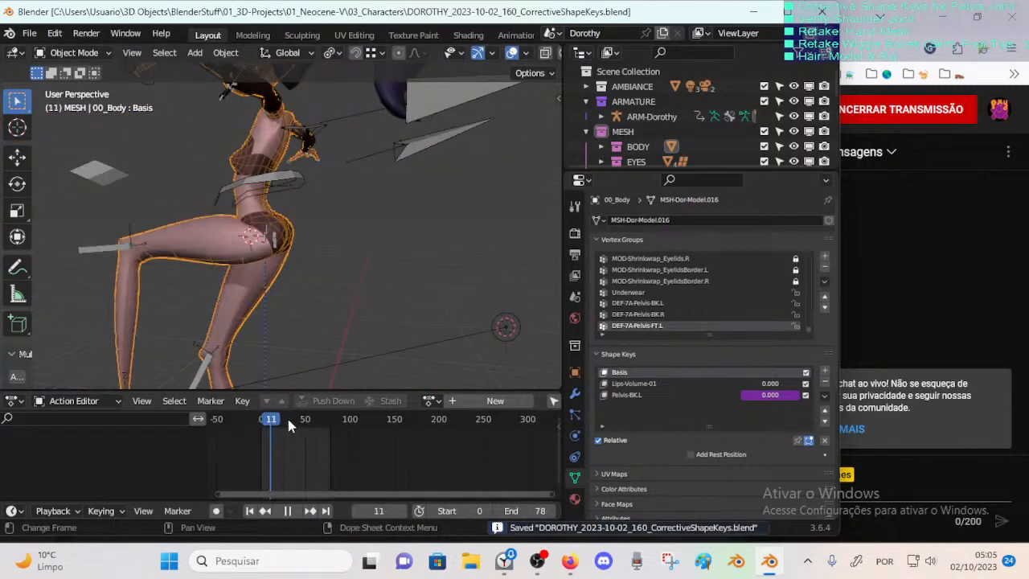
pyautogui.press('Escape')
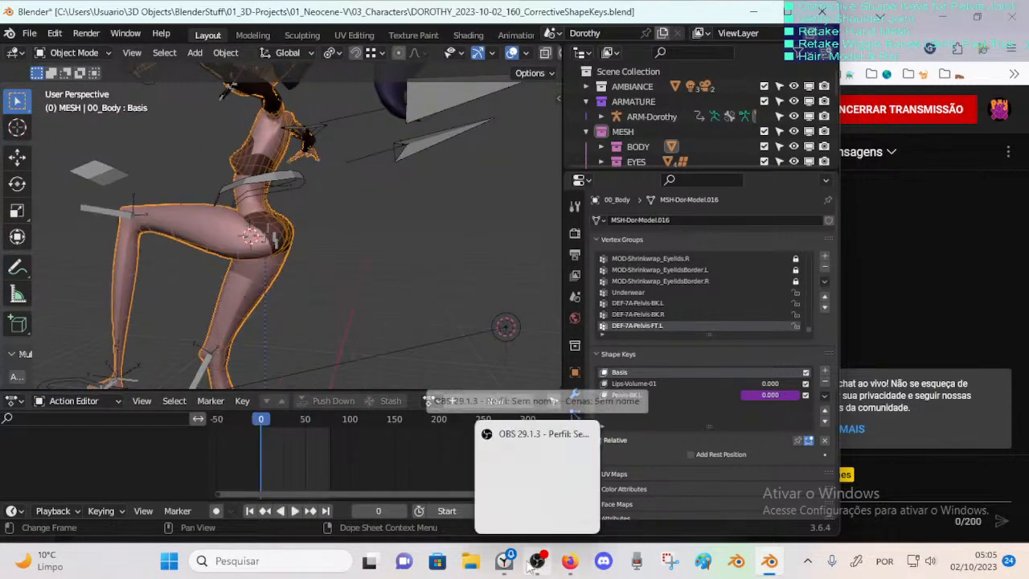
# Step: Switch to Firefox and review the live stream's preview and statistics in YouTube Studio
pyautogui.click(569, 562)
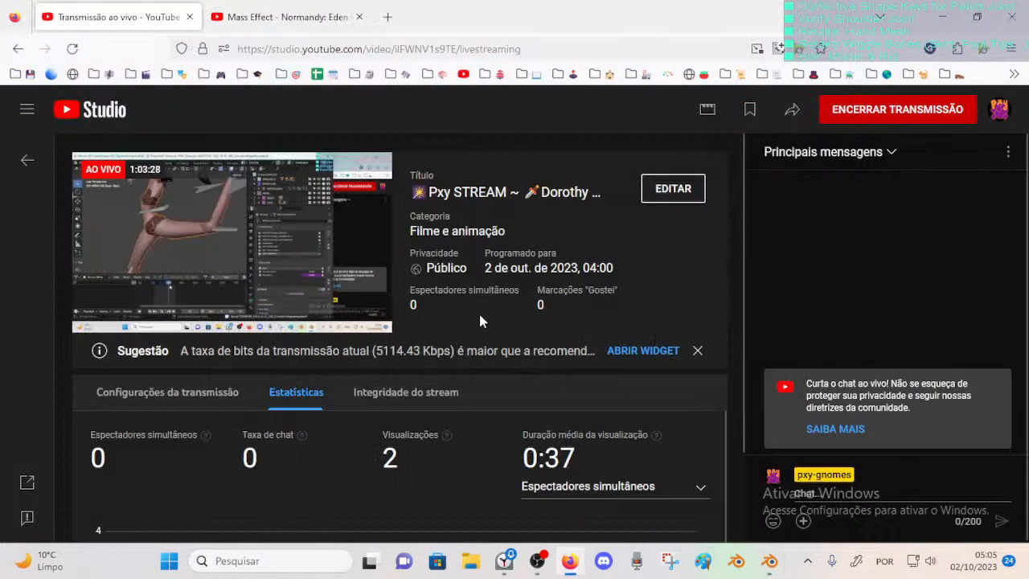
pyautogui.scroll(-2, 535, 360)
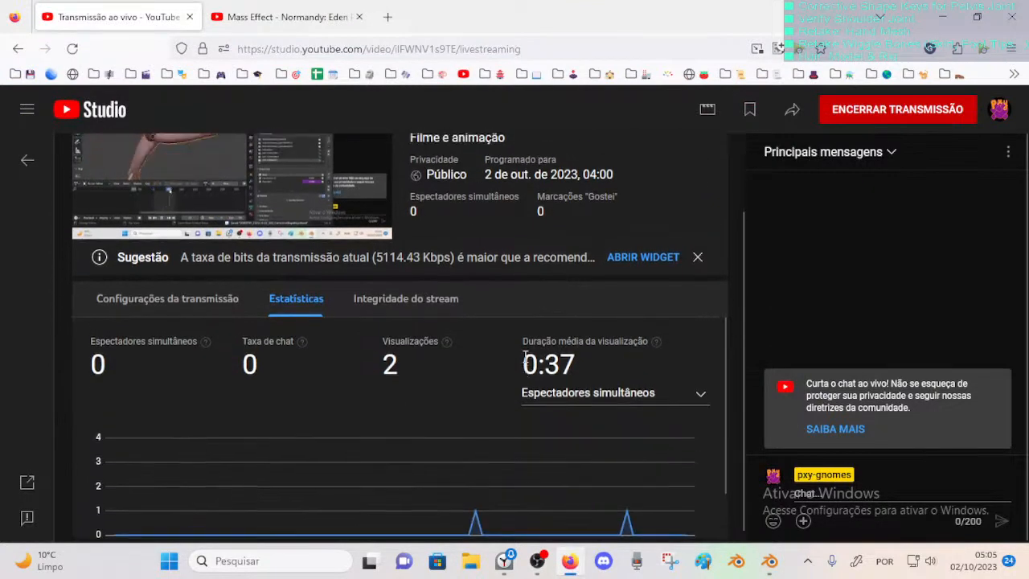
pyautogui.scroll(2, 506, 322)
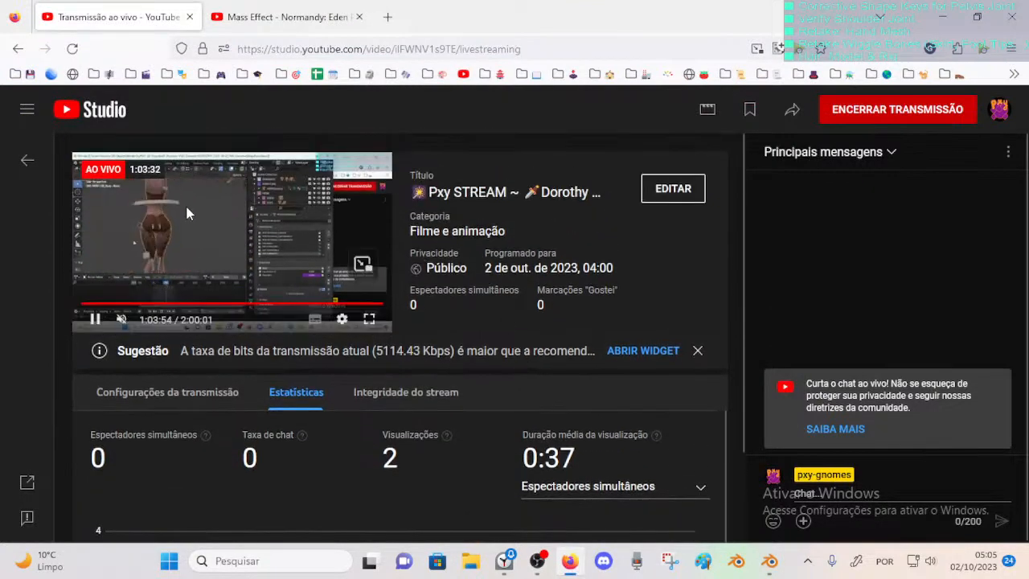
pyautogui.moveTo(569, 563)
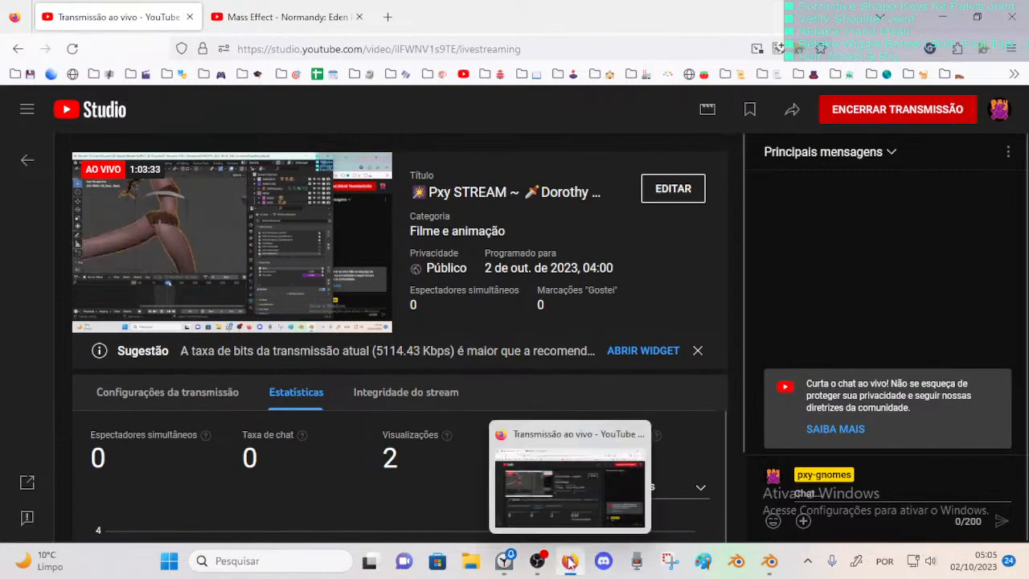
# Step: Switch back to Blender and scrub the animation between about frames 54 and 62, examining the raised left hip up close
pyautogui.click(769, 561)
pyautogui.moveTo(362, 265); pyautogui.dragTo(268, 399, button='middle')
pyautogui.press('space')
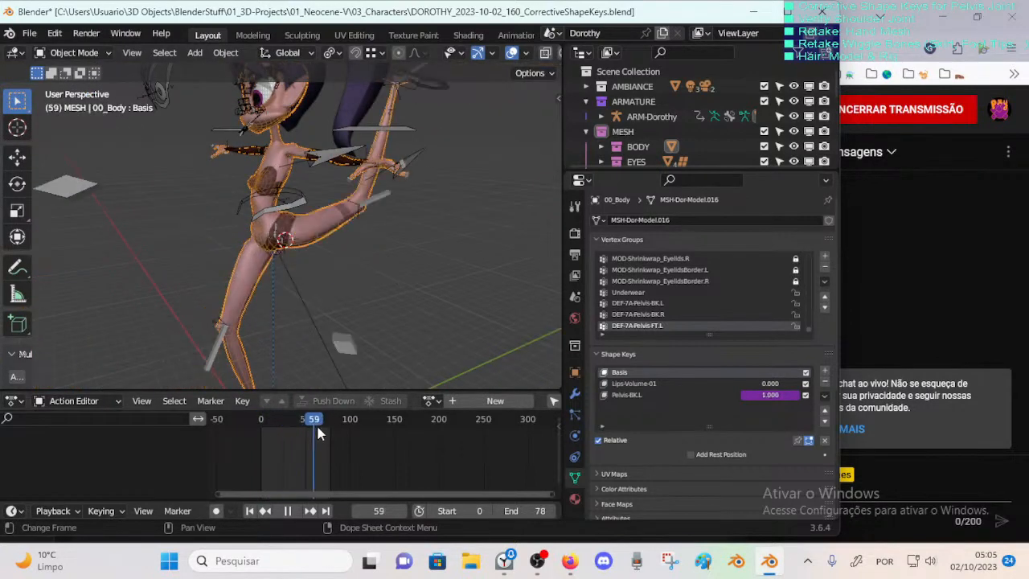
pyautogui.scroll(6, 312, 287)
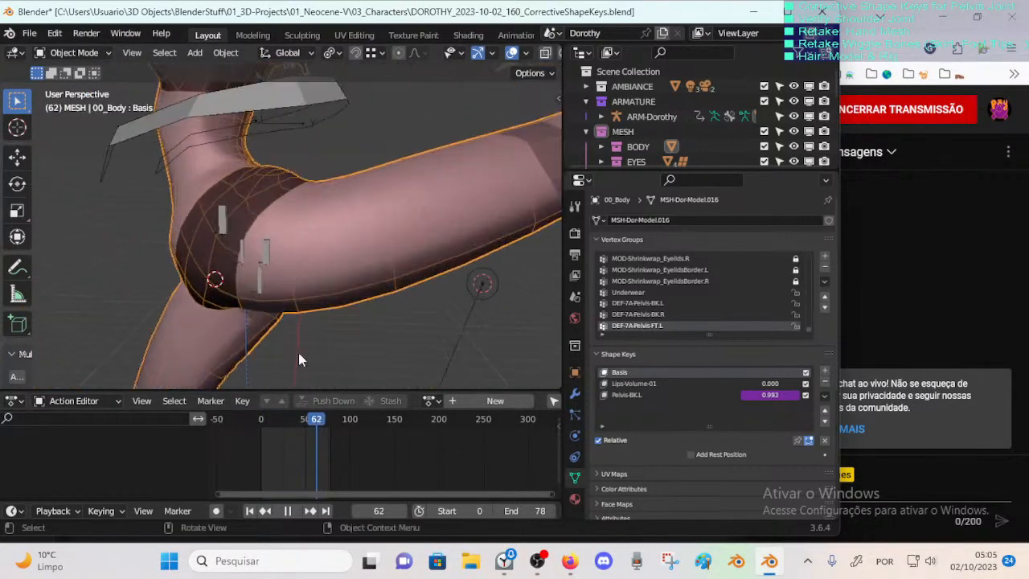
pyautogui.moveTo(312, 424)
pyautogui.mouseDown()
pyautogui.moveTo(295, 425)
pyautogui.moveTo(312, 429)
pyautogui.mouseUp()
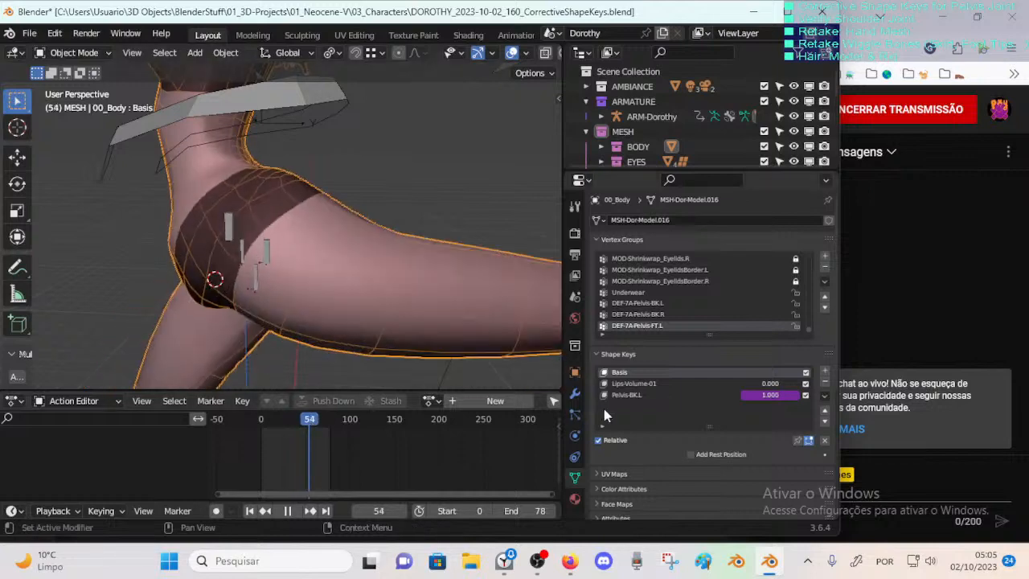
# Step: Review the modifier stack of the 00_Body mesh
pyautogui.click(574, 395)
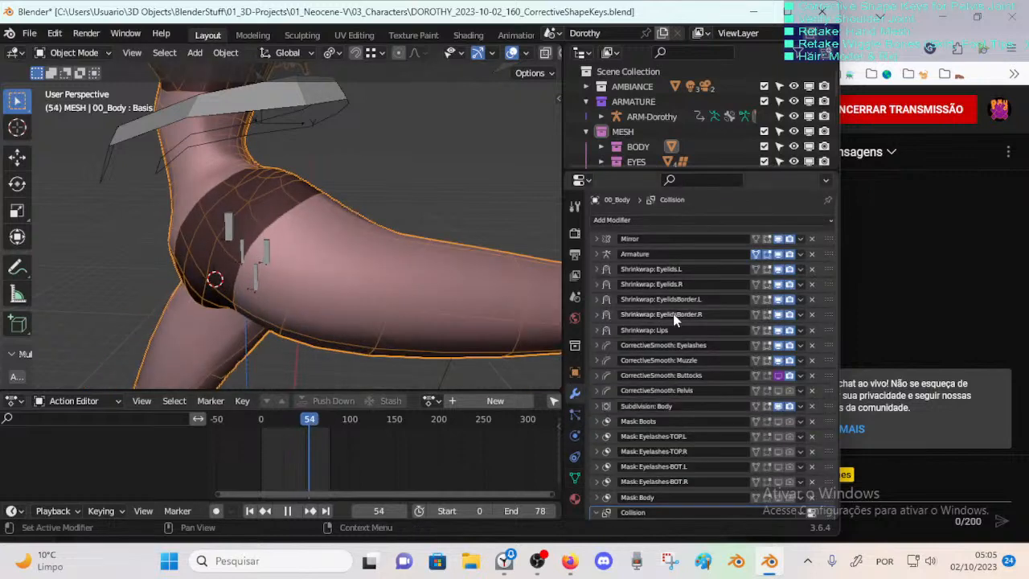
pyautogui.scroll(-4, 448, 292)
# Step: Select the ARM-Dorothy armature and put it in Pose Mode
pyautogui.click(458, 279)
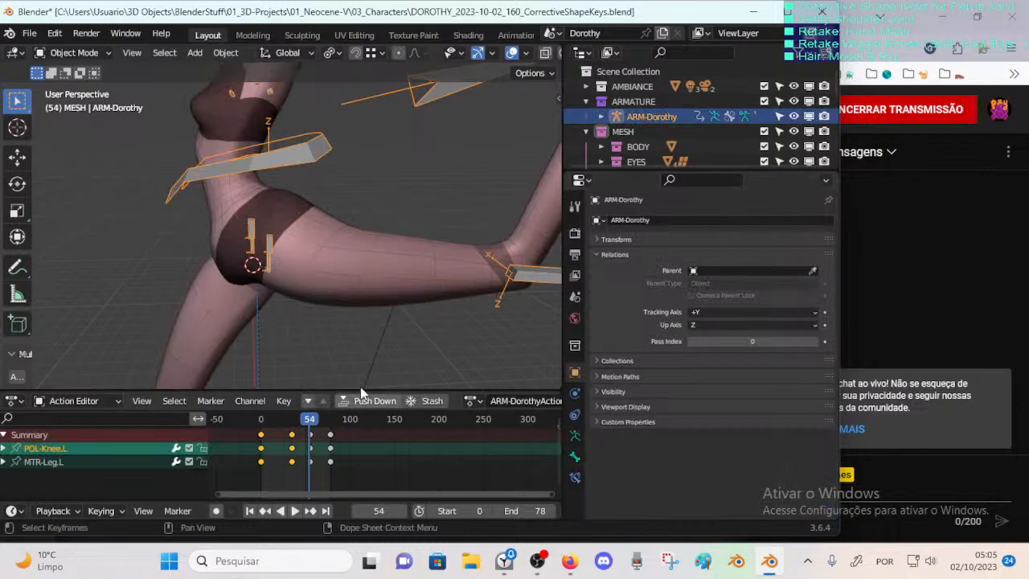
pyautogui.moveTo(273, 242); pyautogui.dragTo(325, 274, button='middle')
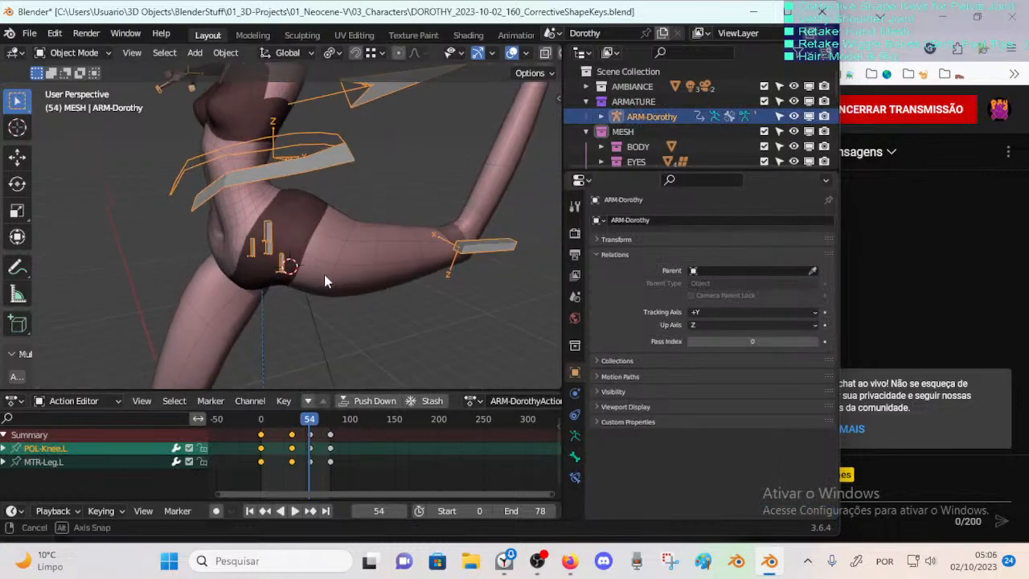
pyautogui.hotkey('ctrl', 'Tab')
# Step: Scrub the animation from about frame 54 forward and back to frame 0, examining the pelvis deformation from several angles
pyautogui.moveTo(305, 422)
pyautogui.mouseDown()
pyautogui.moveTo(281, 426)
pyautogui.moveTo(320, 435)
pyautogui.mouseUp()
pyautogui.moveTo(341, 323); pyautogui.dragTo(306, 265, button='middle')
pyautogui.moveTo(320, 421); pyautogui.dragTo(249, 439)
pyautogui.moveTo(270, 386); pyautogui.dragTo(338, 378, button='middle')
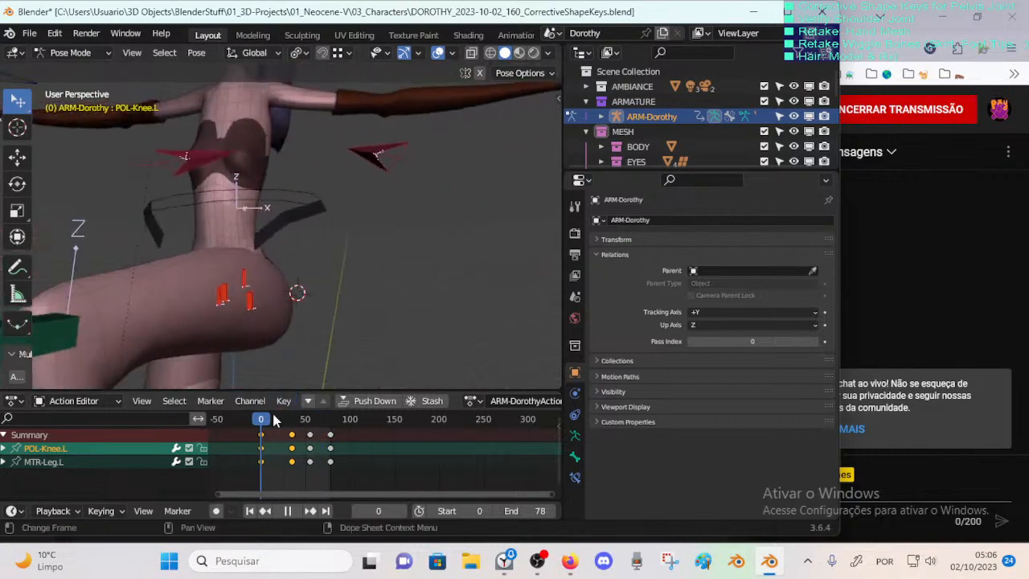
# Step: Scrub between frame 0 and about frame 20, examining the hip crease from the front with the thigh raised
pyautogui.moveTo(277, 419)
pyautogui.mouseDown()
pyautogui.moveTo(313, 426)
pyautogui.moveTo(267, 418)
pyautogui.moveTo(299, 427)
pyautogui.moveTo(279, 435)
pyautogui.mouseUp()
pyautogui.moveTo(280, 321); pyautogui.dragTo(316, 315, button='middle')
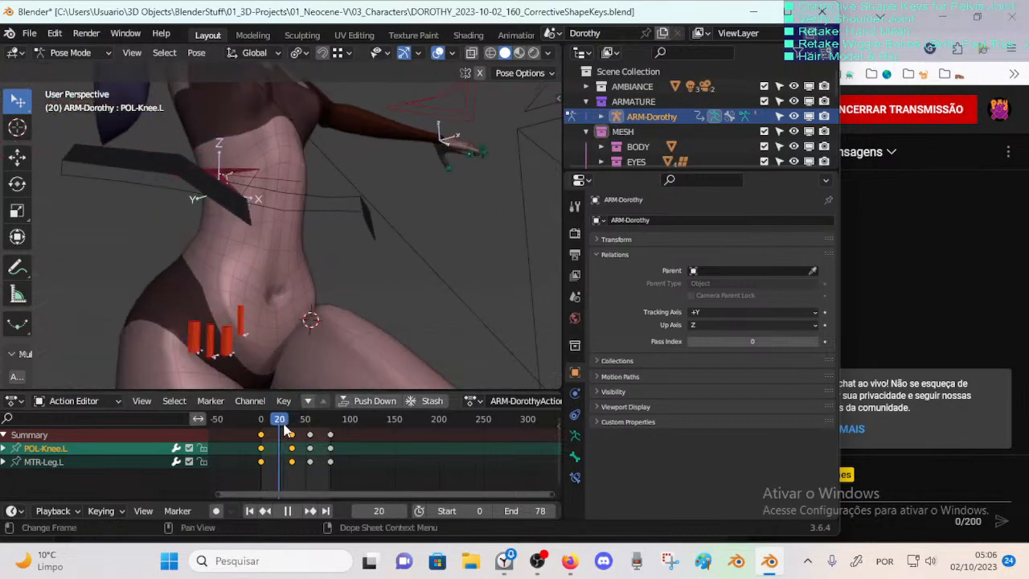
pyautogui.moveTo(283, 432)
pyautogui.mouseDown()
pyautogui.moveTo(265, 435)
pyautogui.moveTo(294, 434)
pyautogui.moveTo(270, 433)
pyautogui.mouseUp()
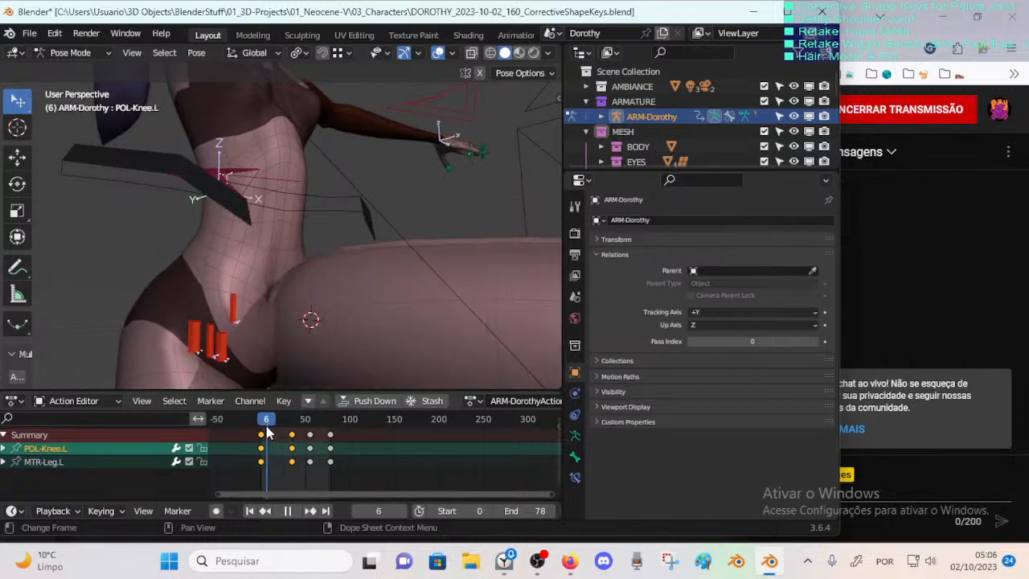
pyautogui.moveTo(319, 312); pyautogui.dragTo(336, 295, button='middle')
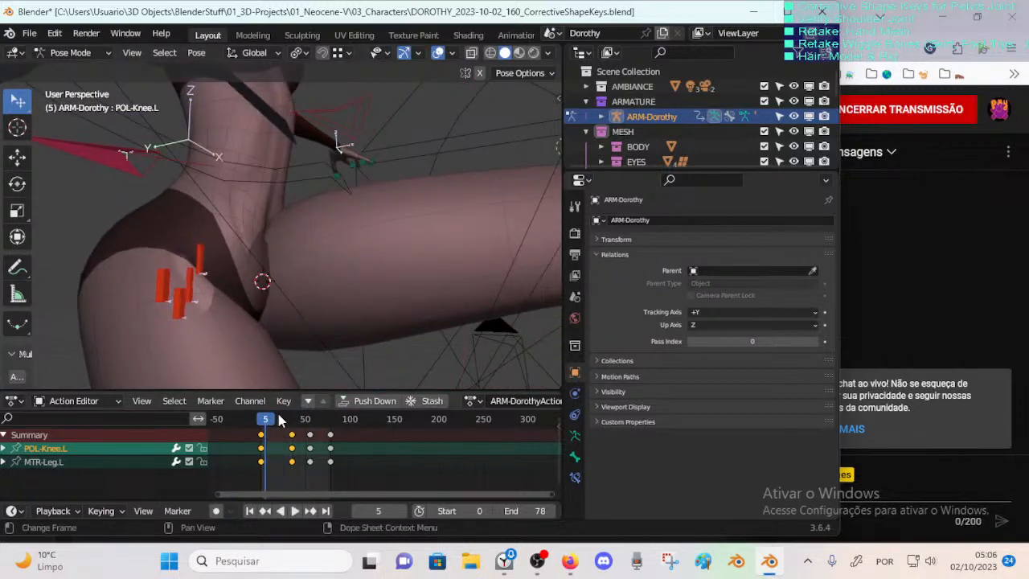
pyautogui.moveTo(279, 418); pyautogui.dragTo(259, 426)
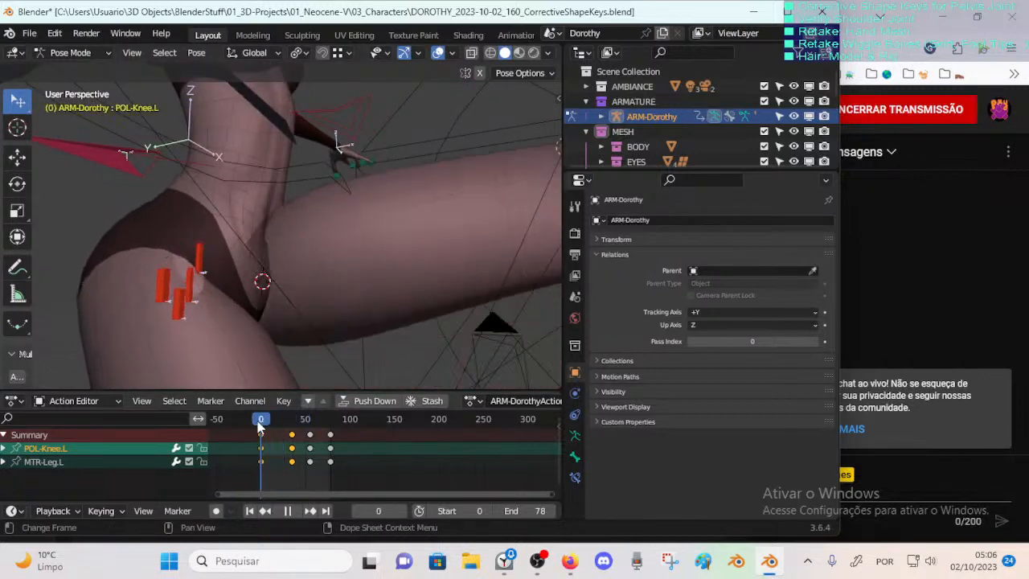
pyautogui.moveTo(398, 269); pyautogui.dragTo(287, 305, button='middle')
# Step: Scrub the animation from frame 0 to about frame 66 and examine the buttock with the leg extended backward
pyautogui.moveTo(251, 426); pyautogui.dragTo(321, 419)
pyautogui.moveTo(317, 379); pyautogui.dragTo(390, 320, button='middle')
pyautogui.moveTo(319, 419)
pyautogui.mouseDown()
pyautogui.moveTo(331, 422)
pyautogui.moveTo(320, 426)
pyautogui.mouseUp()
pyautogui.moveTo(347, 355); pyautogui.dragTo(248, 328, button='middle')
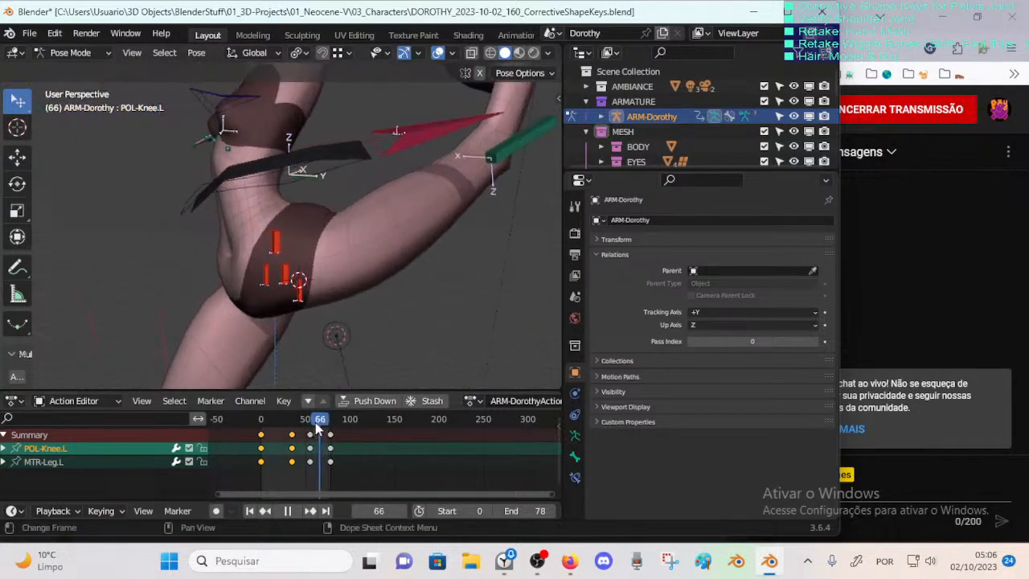
# Step: Bring the animation to frame 78, check the fully raised back leg and save the file
pyautogui.moveTo(318, 429); pyautogui.dragTo(331, 426)
pyautogui.moveTo(314, 331)
pyautogui.mouseDown(button='middle')
pyautogui.moveTo(260, 362)
pyautogui.moveTo(263, 331)
pyautogui.moveTo(304, 334)
pyautogui.mouseUp(button='middle')
pyautogui.press('space')
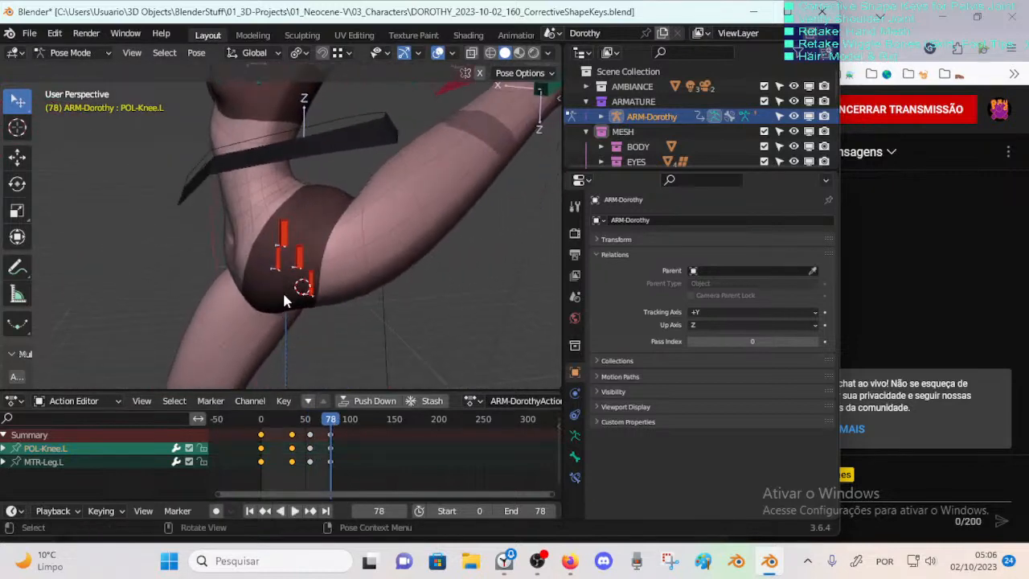
pyautogui.hotkey('ctrl', 's')
# Step: Scrub the animation between about frames 40 and 60, examining the pelvis and the full pose from several sides
pyautogui.scroll(-5, 323, 321)
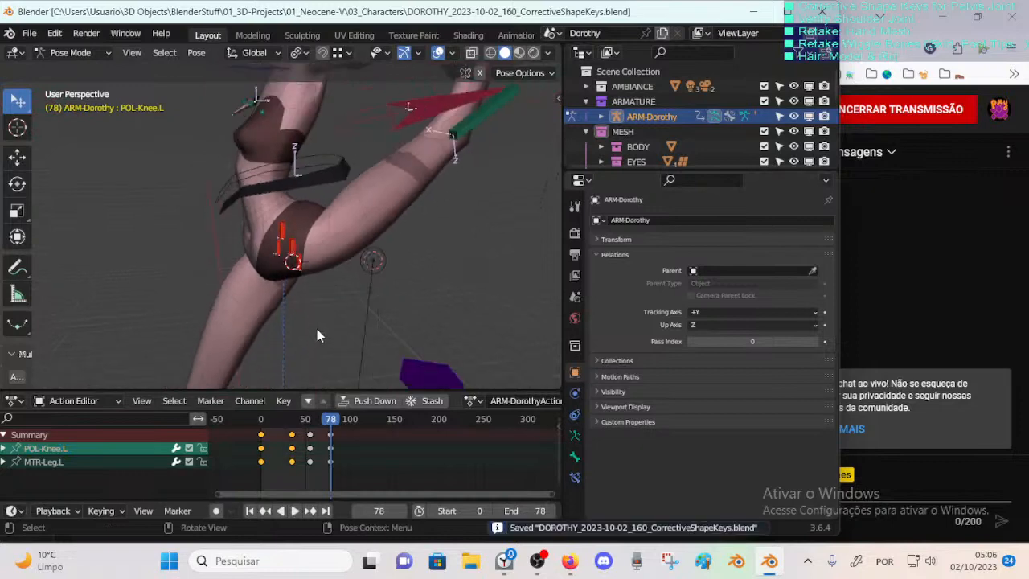
pyautogui.moveTo(317, 334); pyautogui.dragTo(380, 350, button='middle')
pyautogui.press('space')
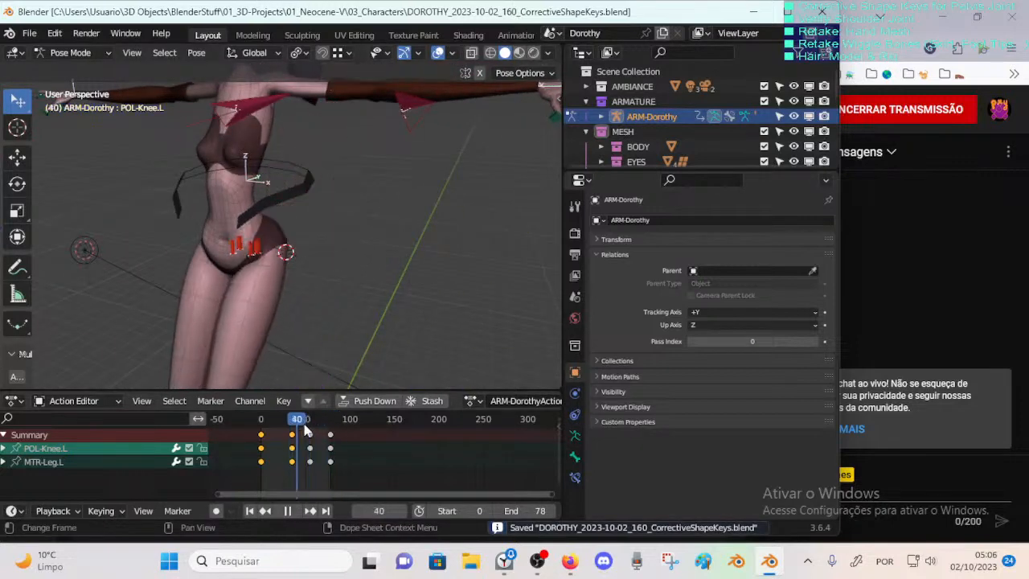
pyautogui.moveTo(342, 310); pyautogui.dragTo(268, 328, button='middle')
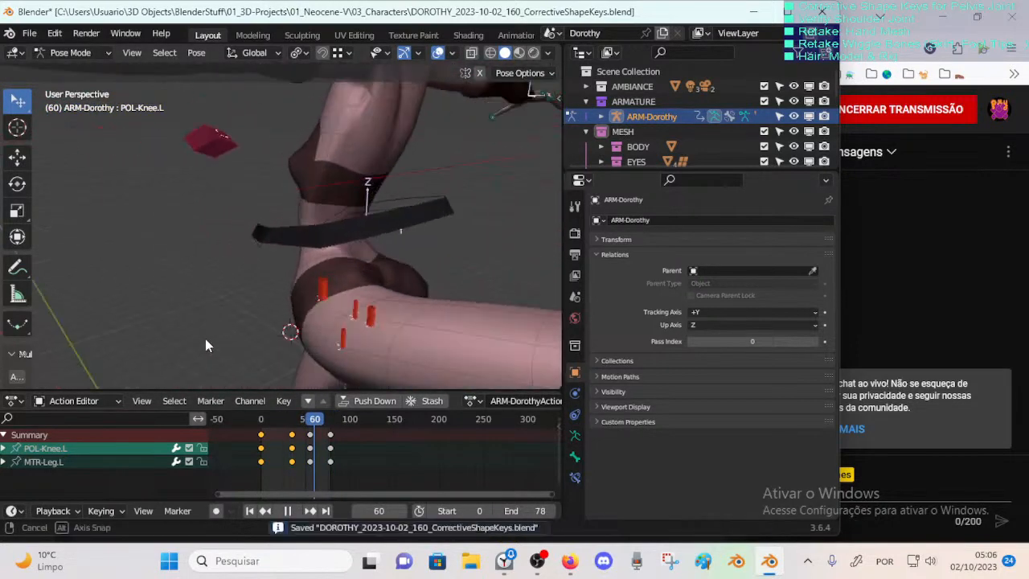
pyautogui.scroll(-2, 312, 303)
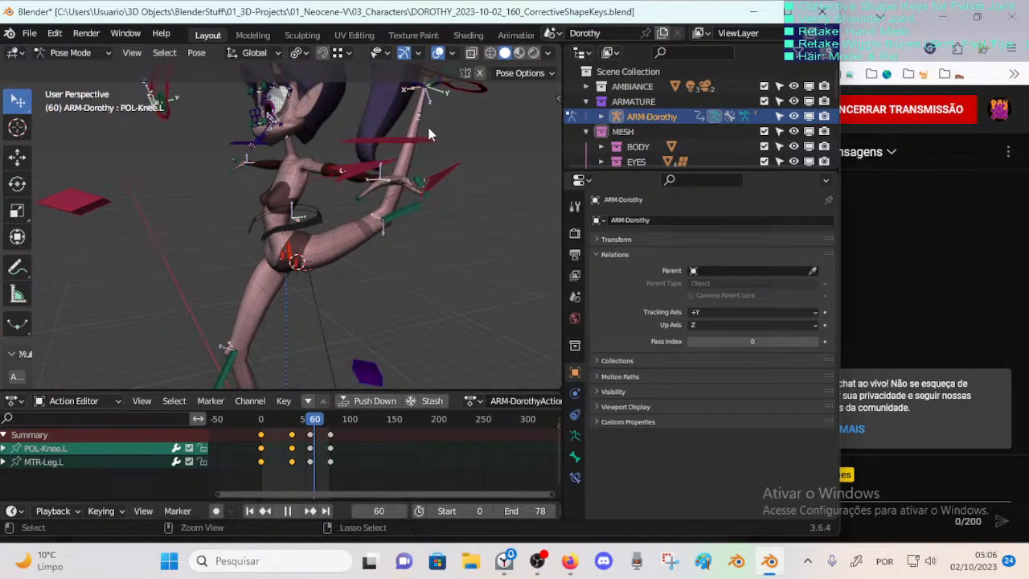
pyautogui.moveTo(344, 179); pyautogui.dragTo(352, 228, button='middle')
# Step: Check the transform values of POL-Knee.L and the armature's bone layer list in the sidebar, and hide it again
pyautogui.press('n')
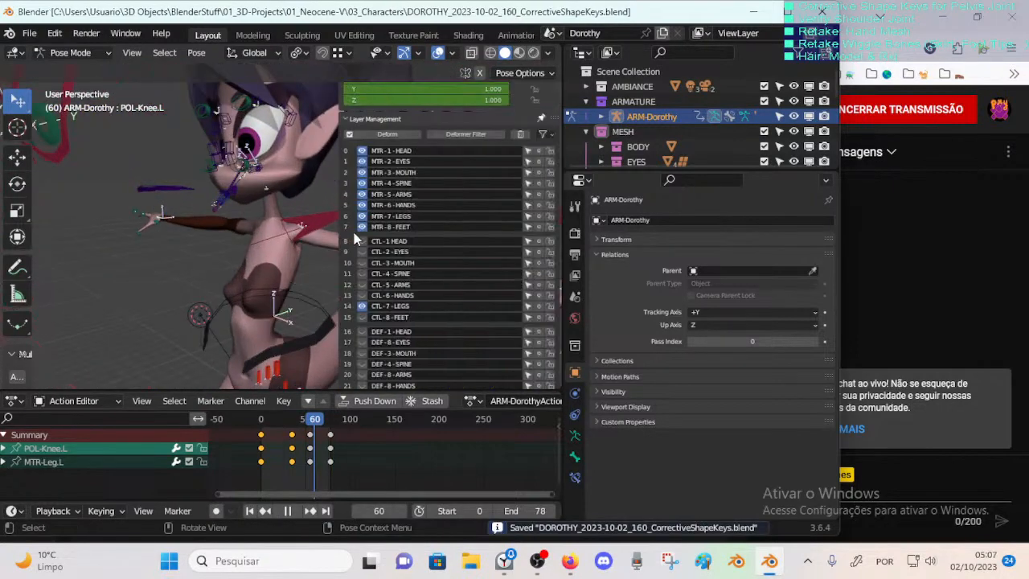
pyautogui.scroll(3, 461, 191)
pyautogui.scroll(1, 460, 191)
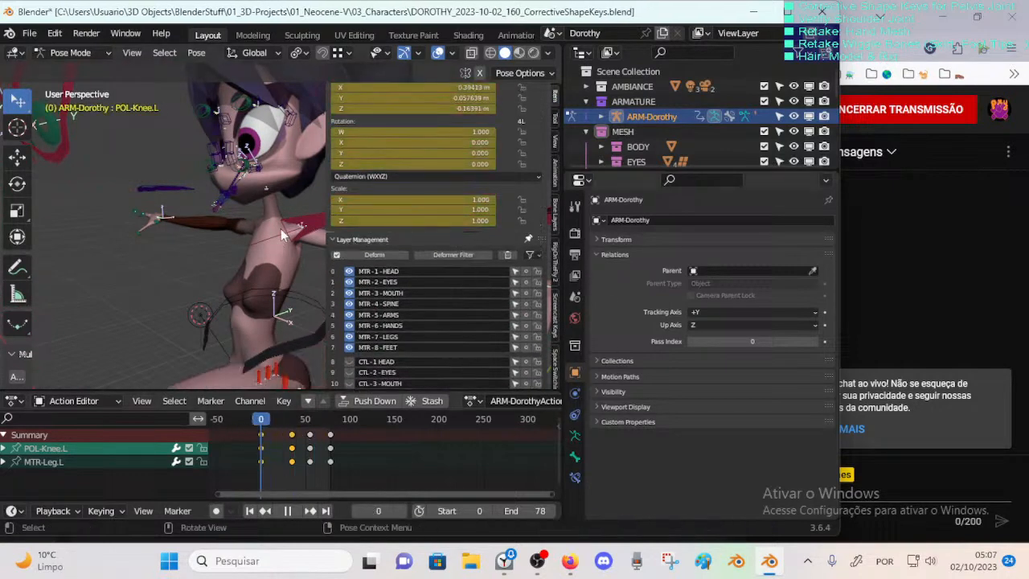
pyautogui.press('n')
# Step: Compare the shoulders and arms in the armature's Edit Mode and Pose Mode, ending in Pose Mode
pyautogui.moveTo(281, 228); pyautogui.dragTo(331, 267, button='middle')
pyautogui.scroll(3, 273, 261)
pyautogui.press('Tab')
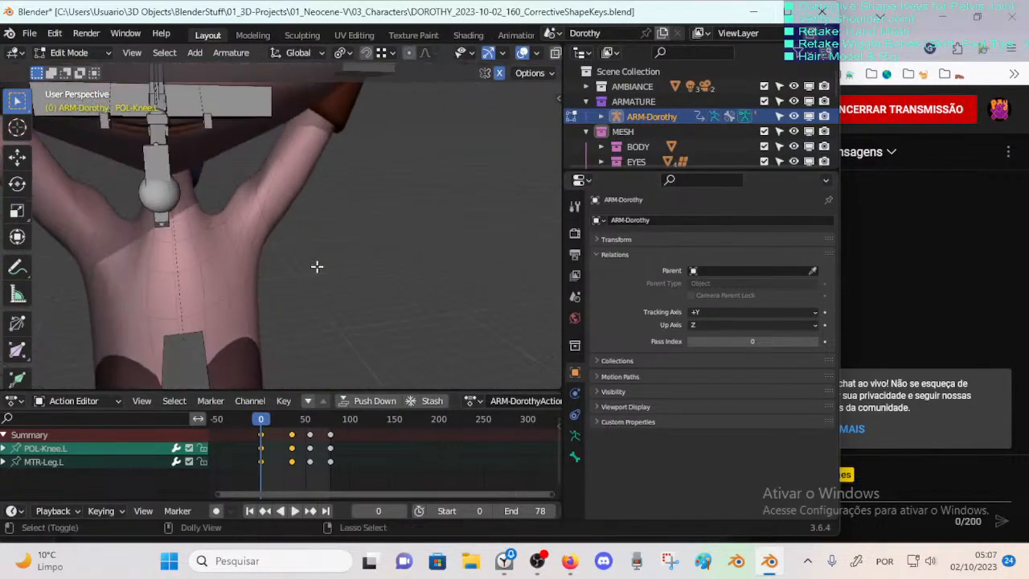
pyautogui.press('Tab')
pyautogui.press('Tab')
pyautogui.moveTo(301, 261); pyautogui.dragTo(287, 266, button='middle')
pyautogui.press('Tab')
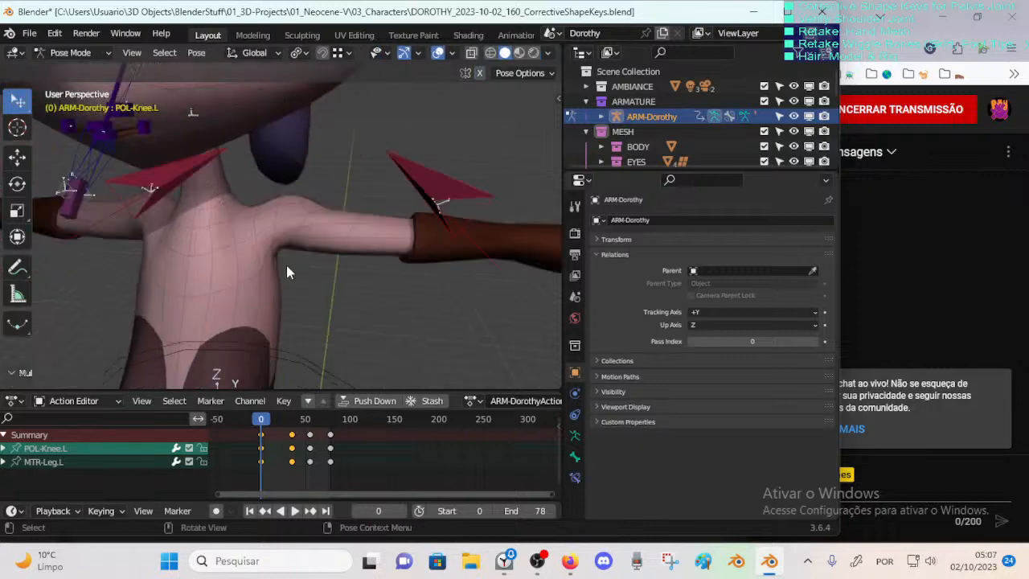
# Step: Bring the animation to frame 34, where the left leg stands straight, and save the file
pyautogui.scroll(-4, 287, 266)
pyautogui.keyDown('shift'); pyautogui.moveTo(393, 335); pyautogui.dragTo(282, 247, button='middle'); pyautogui.keyUp('shift')
pyautogui.scroll(-4, 332, 281)
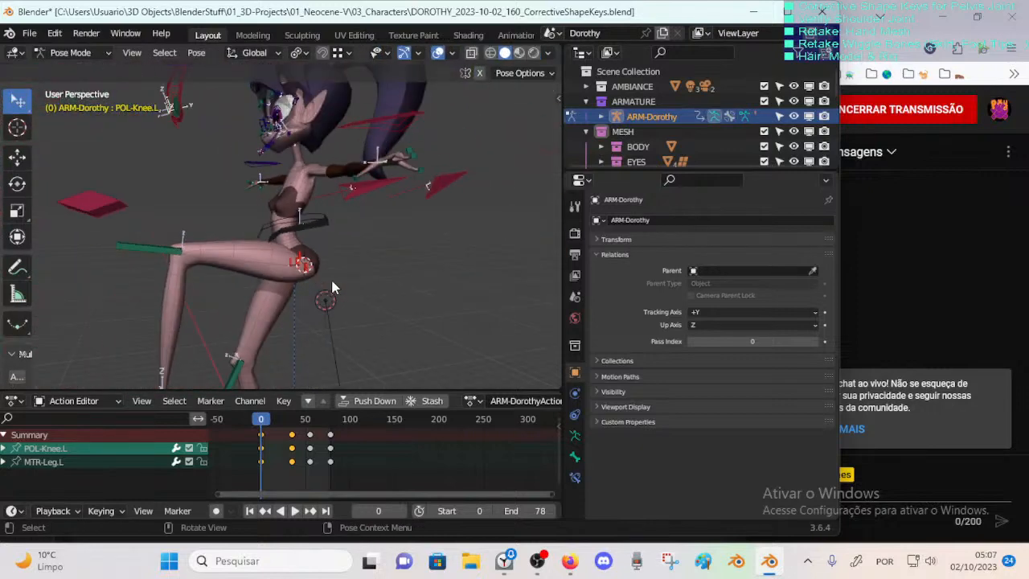
pyautogui.moveTo(266, 418); pyautogui.dragTo(292, 423)
pyautogui.hotkey('ctrl', 's')
pyautogui.moveTo(335, 350); pyautogui.dragTo(324, 324, button='middle')
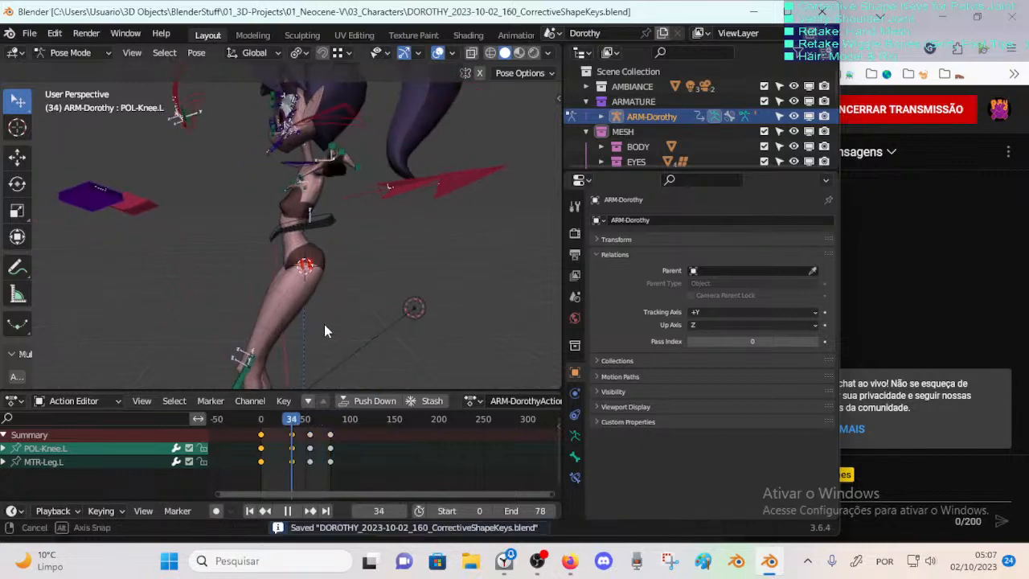
# Step: Rotate the MTR-Torso control so that the upper body bends far backward
pyautogui.click(327, 239)
pyautogui.press('r')
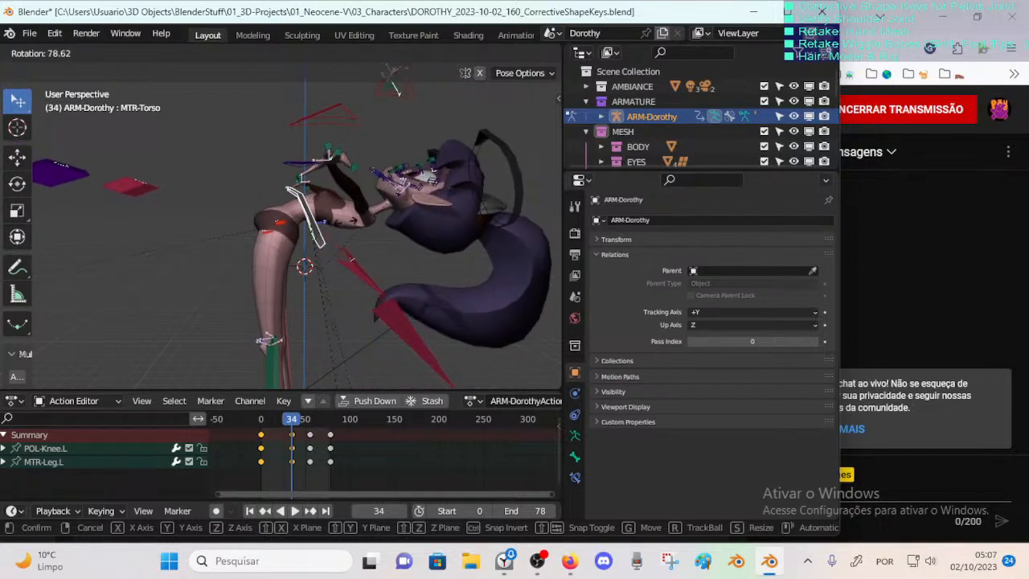
pyautogui.click(304, 303)
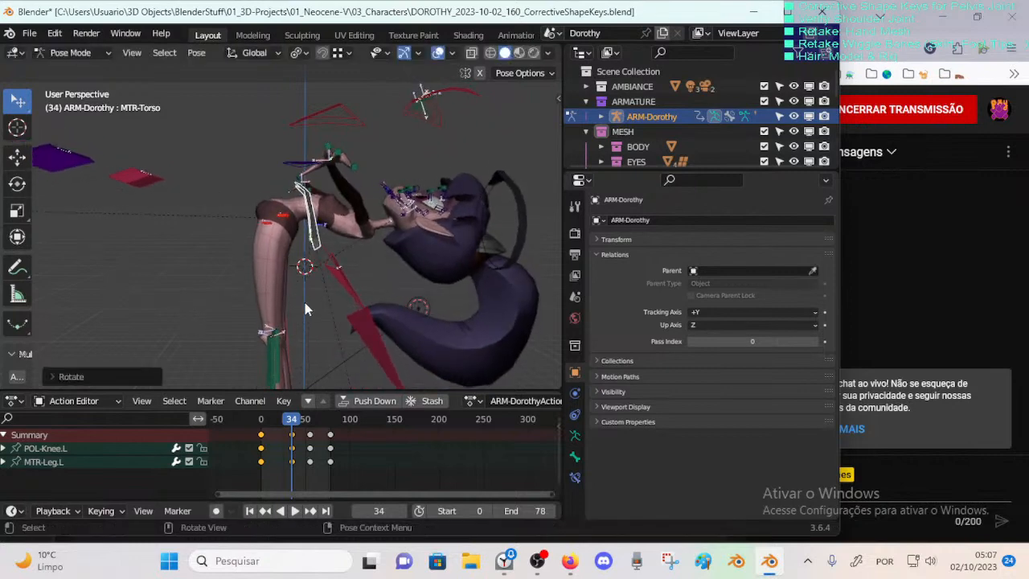
# Step: Move the MTR-Leg.L control up toward the head to test the left leg, and move it back down near the other foot
pyautogui.moveTo(305, 302); pyautogui.dragTo(326, 224, button='middle')
pyautogui.click(298, 356)
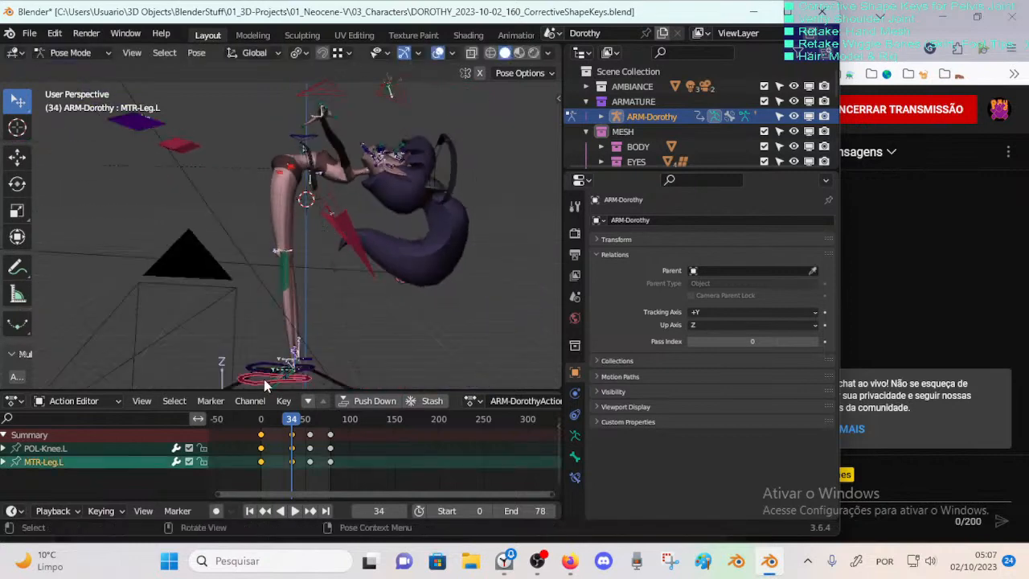
pyautogui.press('g')
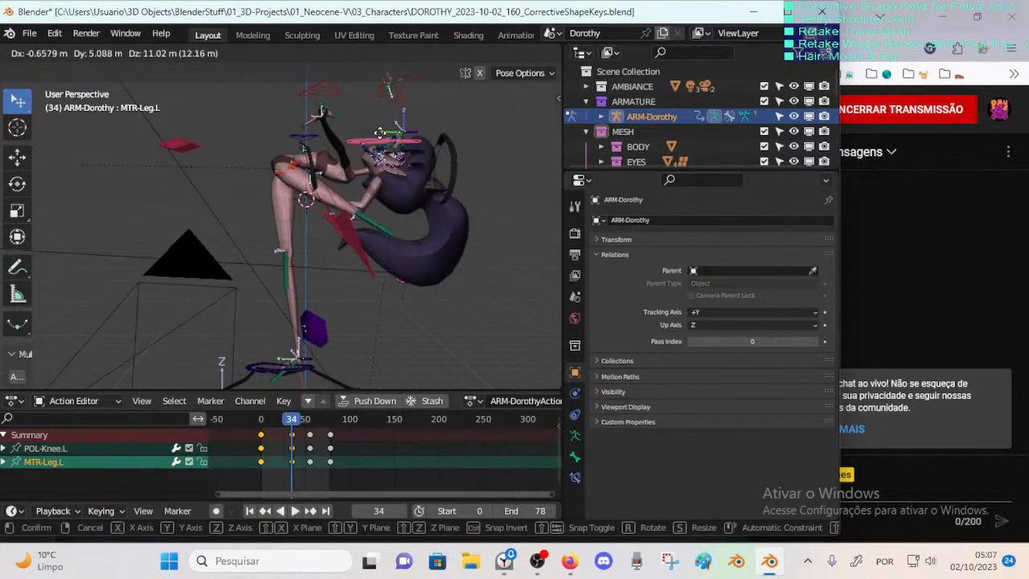
pyautogui.click(380, 220)
pyautogui.press('g')
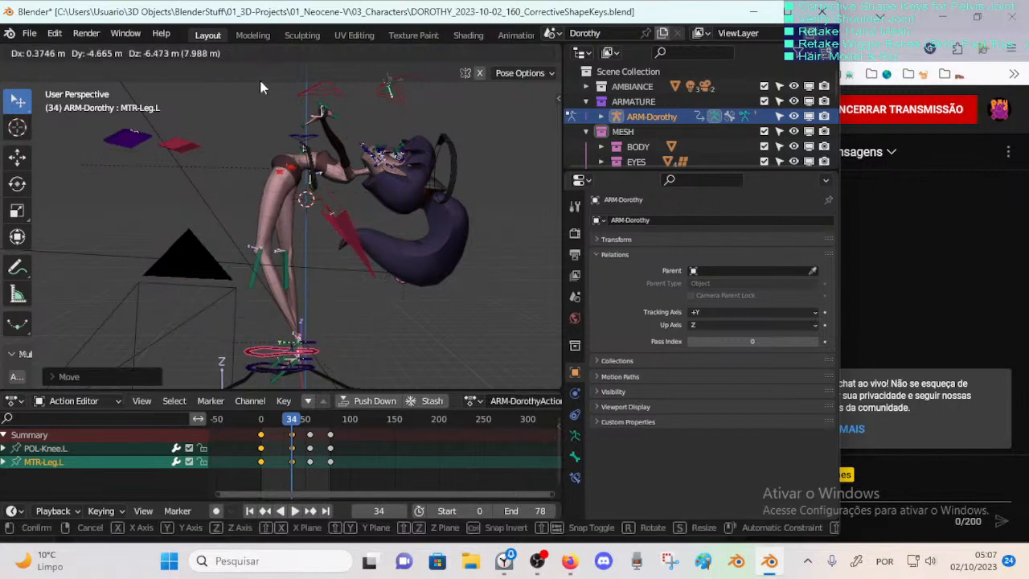
pyautogui.click(261, 87)
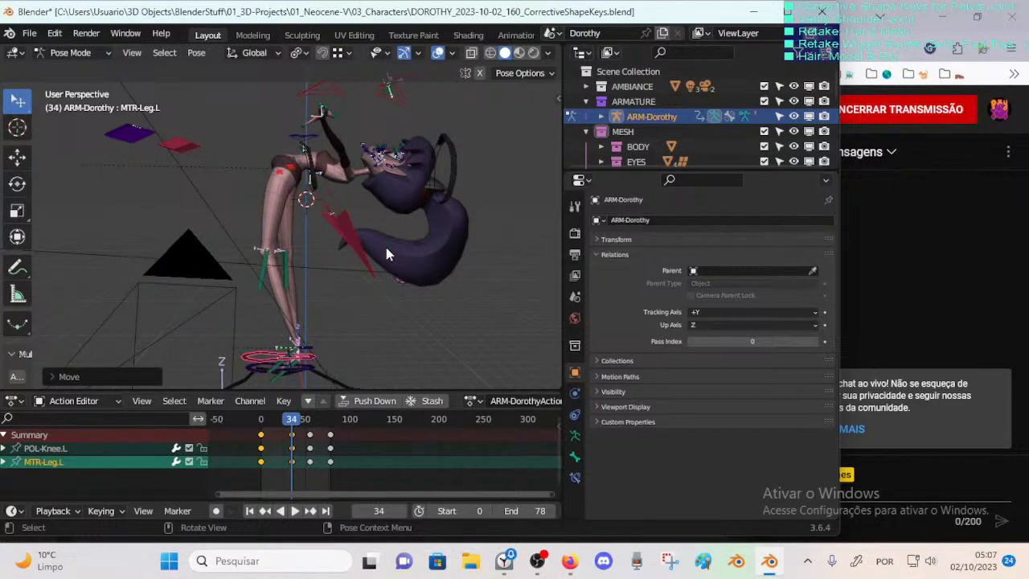
# Step: Check the Pelvis-BK.L value in the body's shape keys, and return to the armature's Pose Mode
pyautogui.hotkey('ctrl', 'Tab')
pyautogui.click(285, 200)
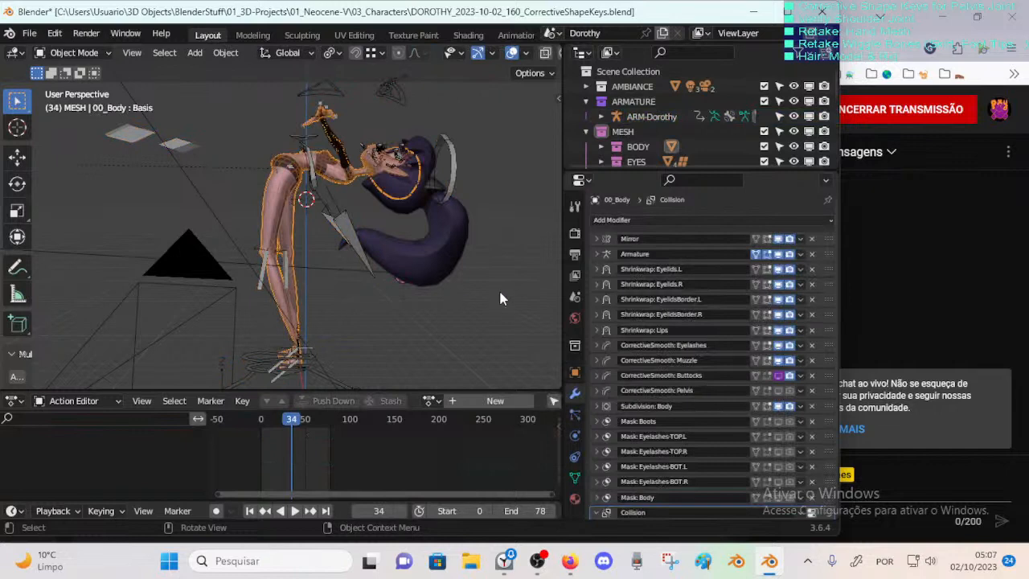
pyautogui.scroll(-1, 656, 418)
pyautogui.click(574, 477)
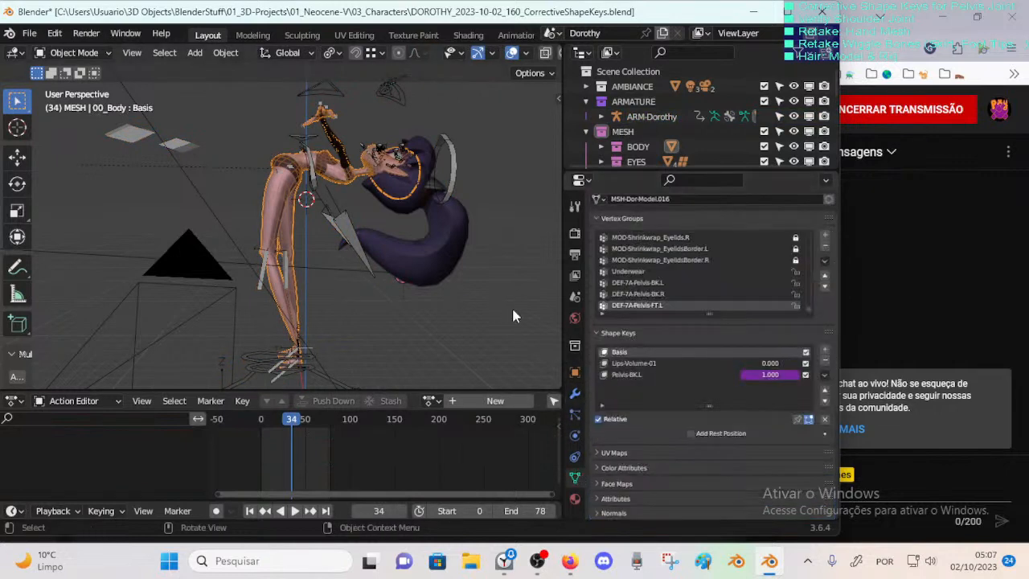
pyautogui.click(262, 370)
pyautogui.hotkey('ctrl', 'Tab')
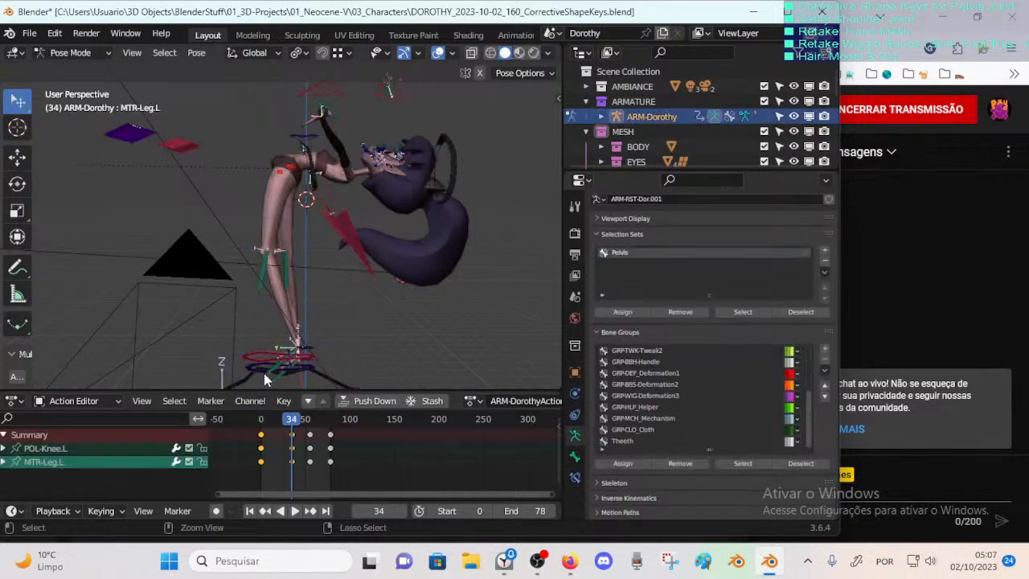
# Step: Rotate the MTR-Torso control to a milder backward bend, and switch to Object Mode to inspect the body
pyautogui.press('g')
pyautogui.rightClick(239, 354)
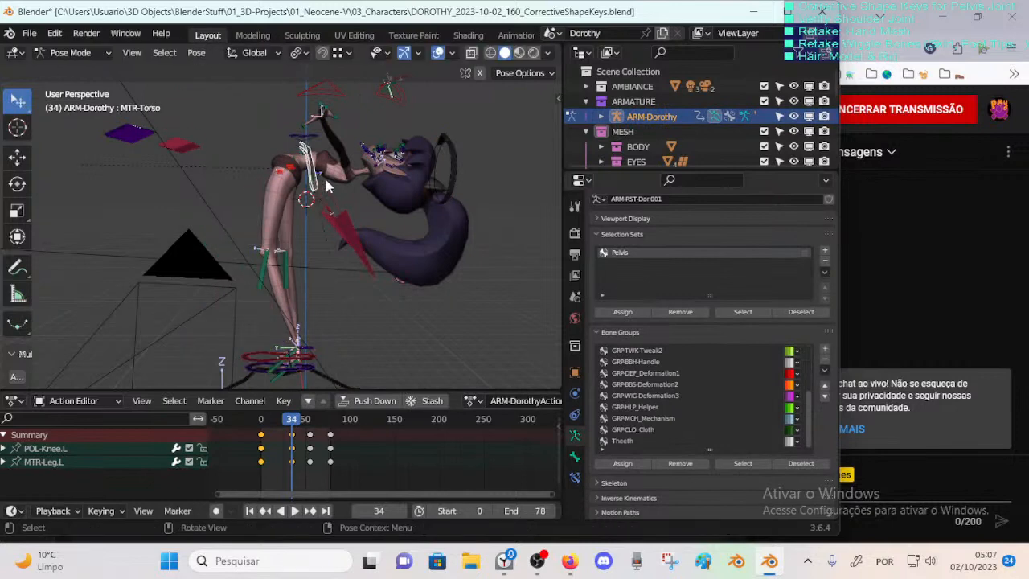
pyautogui.press('r')
pyautogui.click(359, 210)
pyautogui.hotkey('ctrl', 'Tab')
pyautogui.click(264, 313)
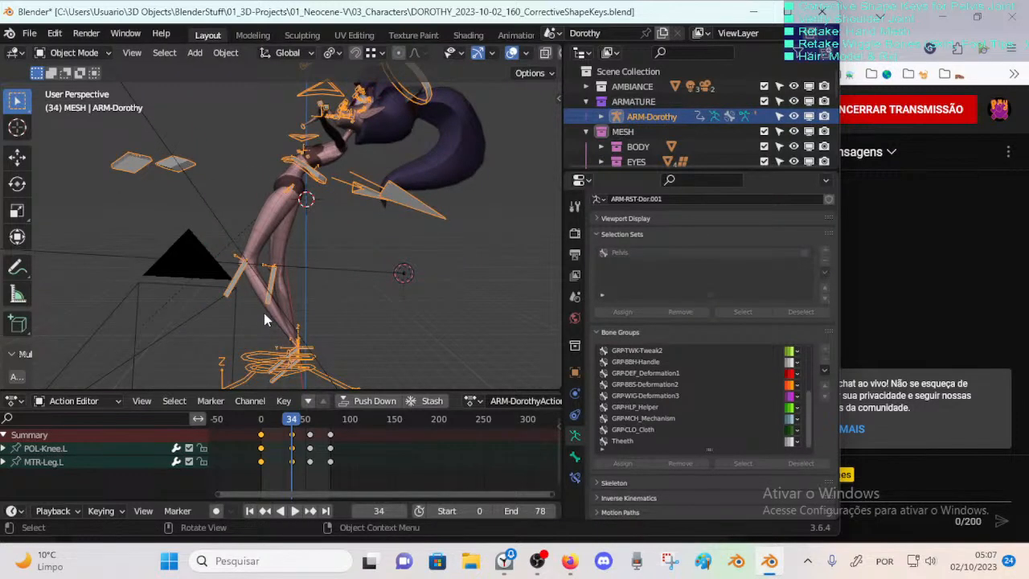
# Step: Return to the armature's Pose Mode and bring the MTR-Torso control back upright
pyautogui.click(324, 182)
pyautogui.hotkey('ctrl', 'Tab')
pyautogui.press('r')
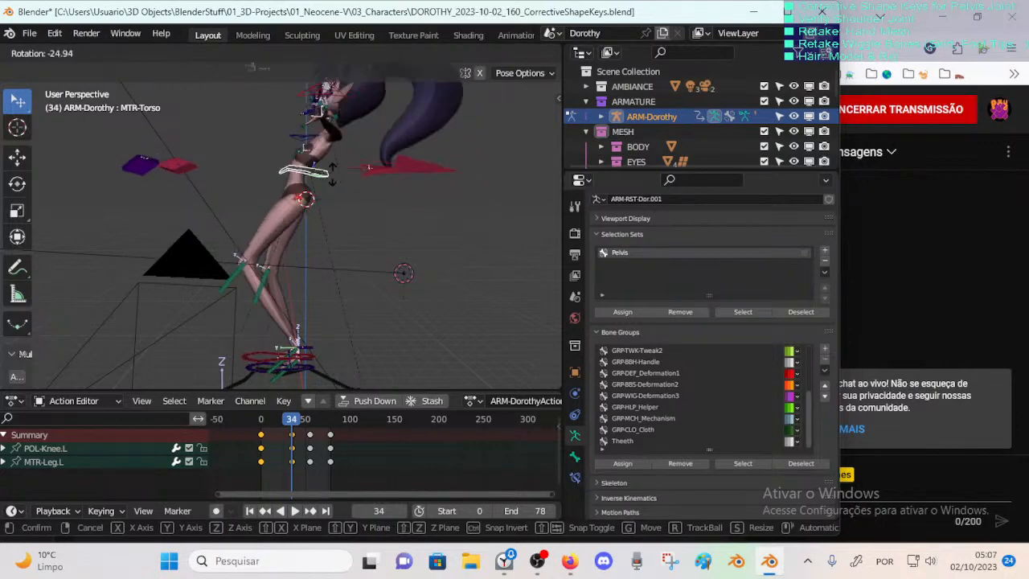
pyautogui.click(329, 184)
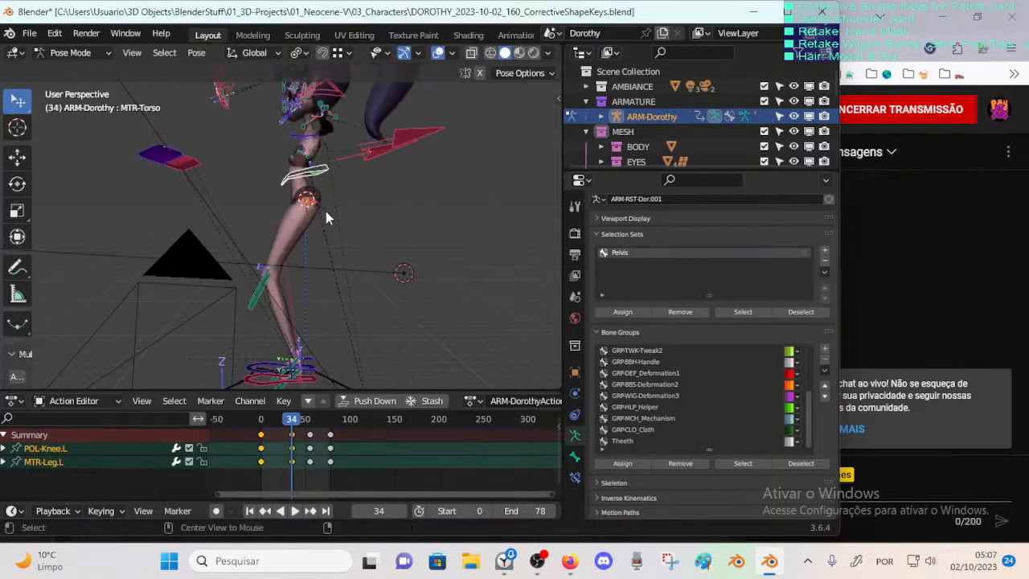
# Step: Collapse the Transform properties to view the bone layer list, and select the MTR-Leg.L control
pyautogui.moveTo(342, 213); pyautogui.dragTo(364, 206, button='middle')
pyautogui.press('n')
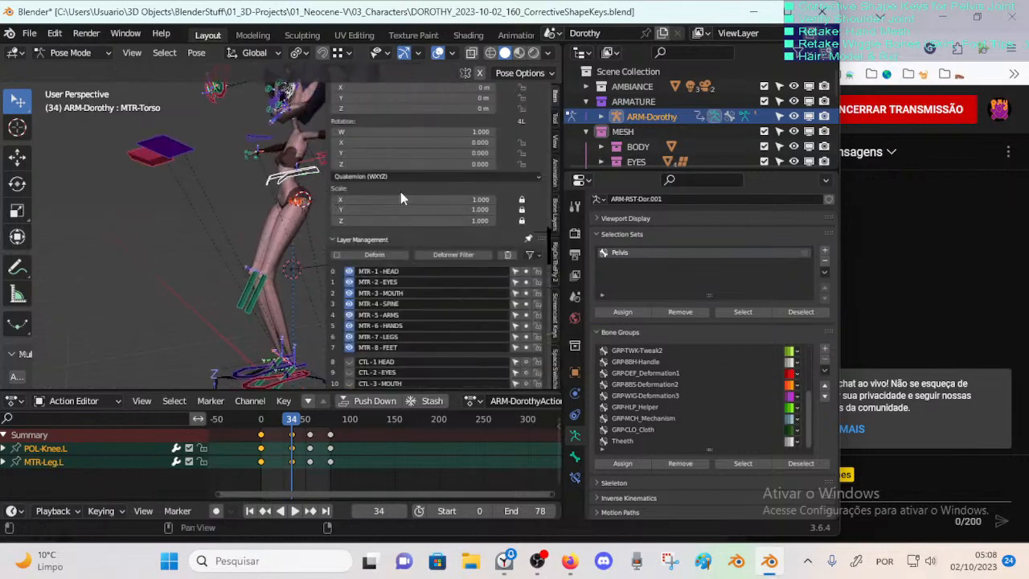
pyautogui.scroll(2, 377, 163)
pyautogui.click(347, 91)
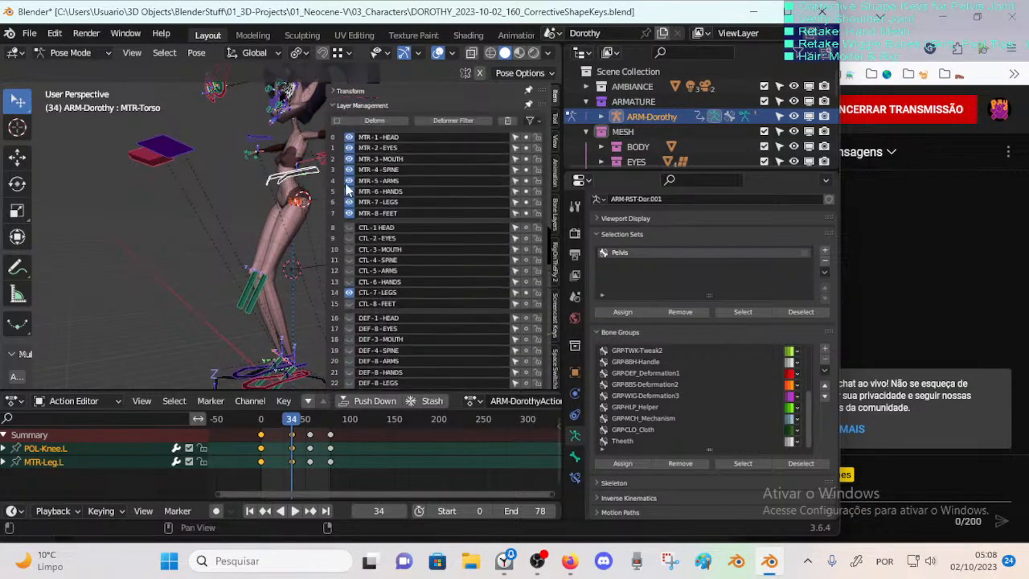
pyautogui.press('n')
pyautogui.moveTo(277, 221); pyautogui.dragTo(260, 347, button='middle')
pyautogui.click(259, 348)
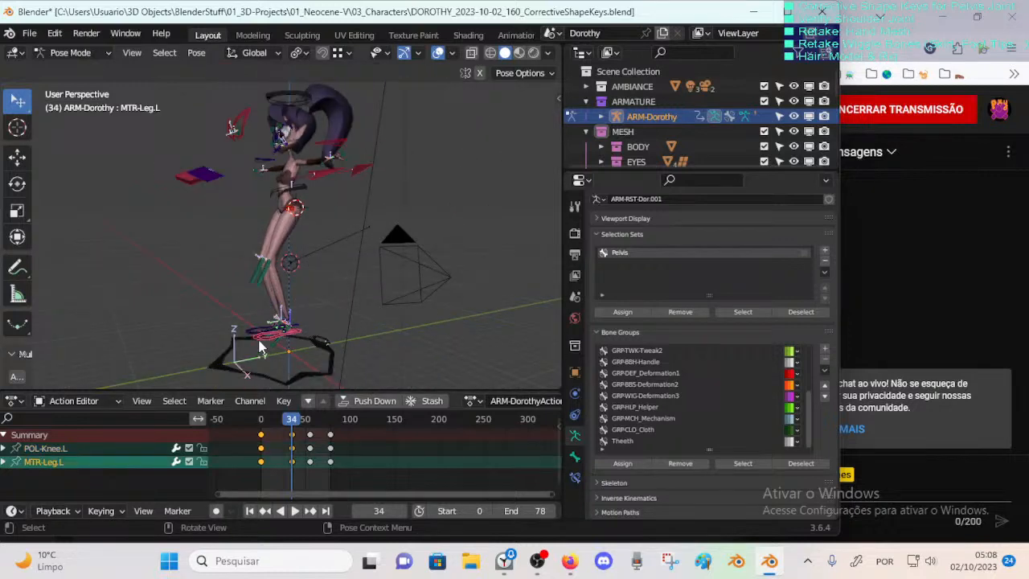
# Step: Rotate MTR-Torso into a deep forward bend, check Pelvis-BK.L on the body, and return to Pose Mode
pyautogui.press('r')
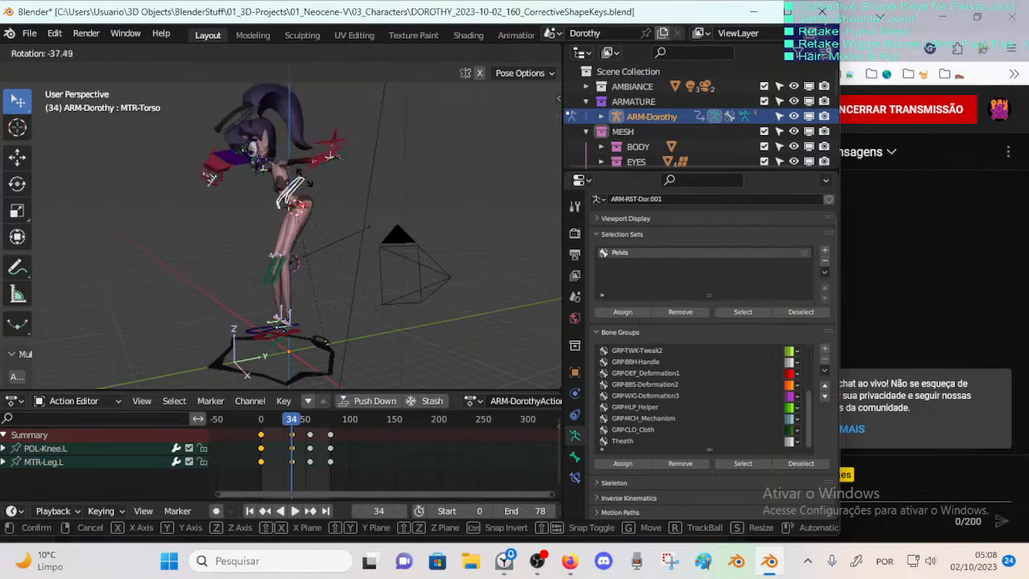
pyautogui.rightClick(363, 223)
pyautogui.moveTo(364, 223); pyautogui.dragTo(325, 216, button='middle')
pyautogui.press('r')
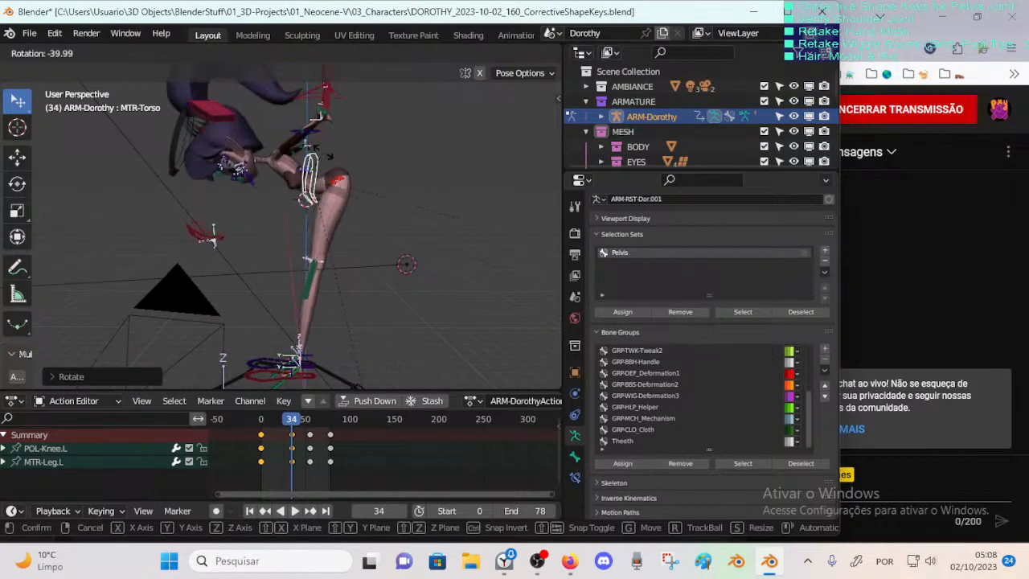
pyautogui.rightClick(333, 225)
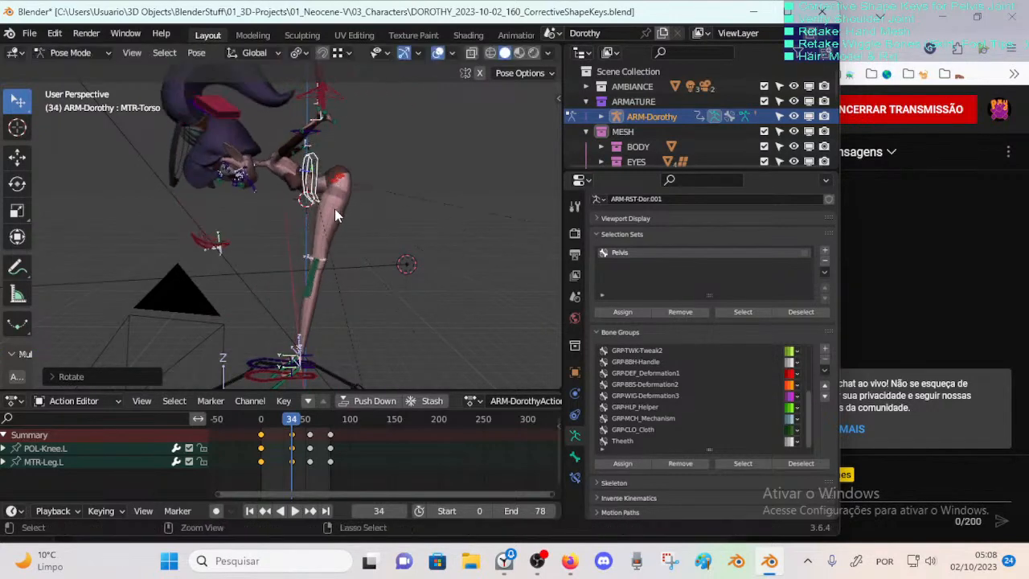
pyautogui.click(335, 209)
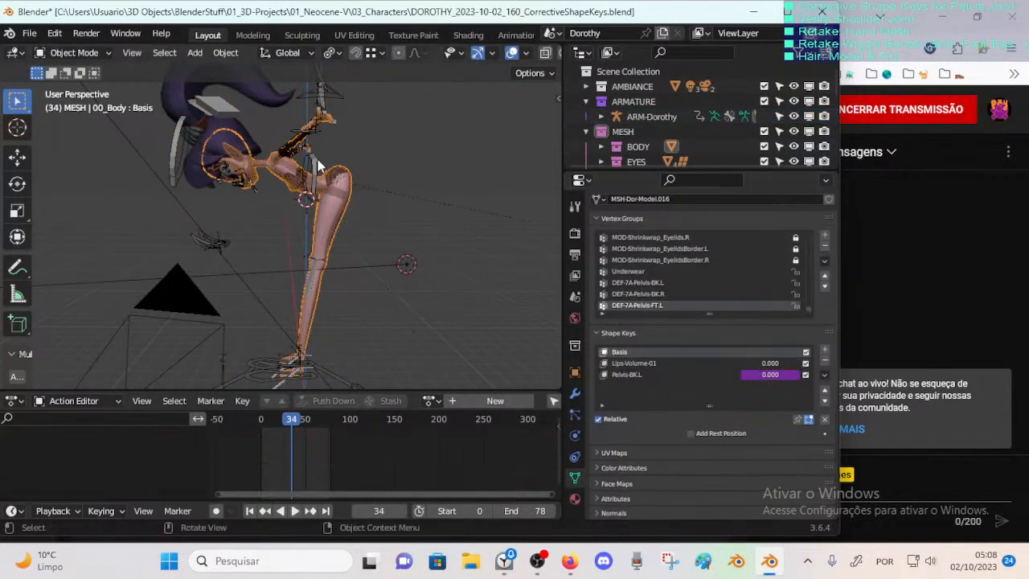
pyautogui.click(317, 165)
pyautogui.hotkey('ctrl', 'Tab')
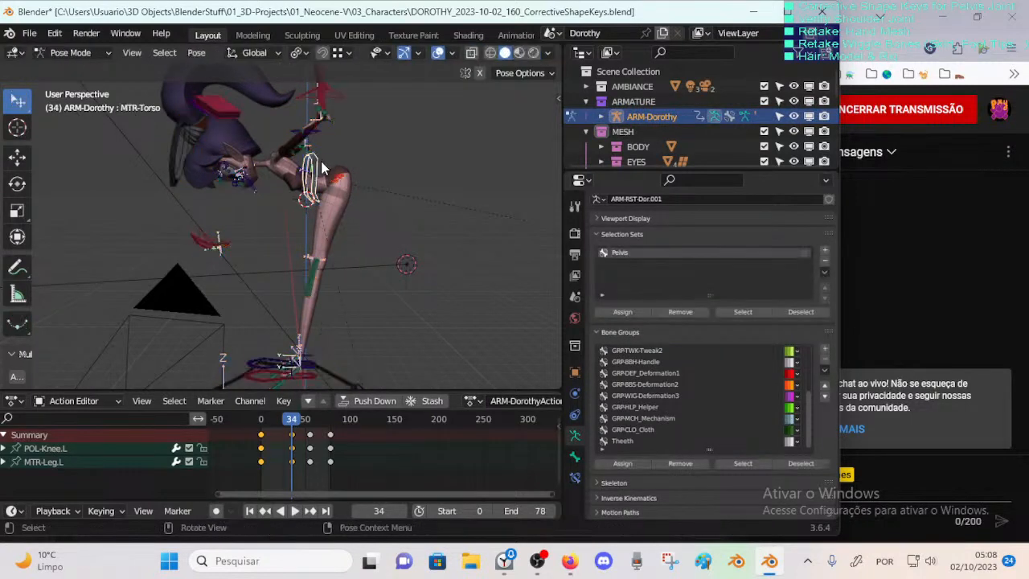
# Step: Rotate MTR-Torso into a moderate backward bend and check the Pelvis-BK.L value on the body
pyautogui.press('r')
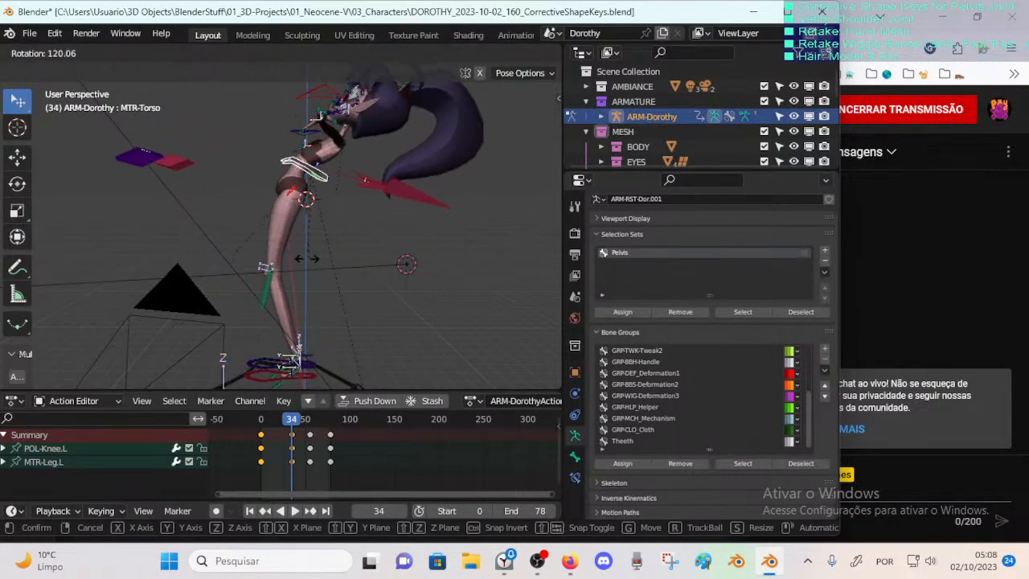
pyautogui.click(292, 244)
pyautogui.click(283, 232)
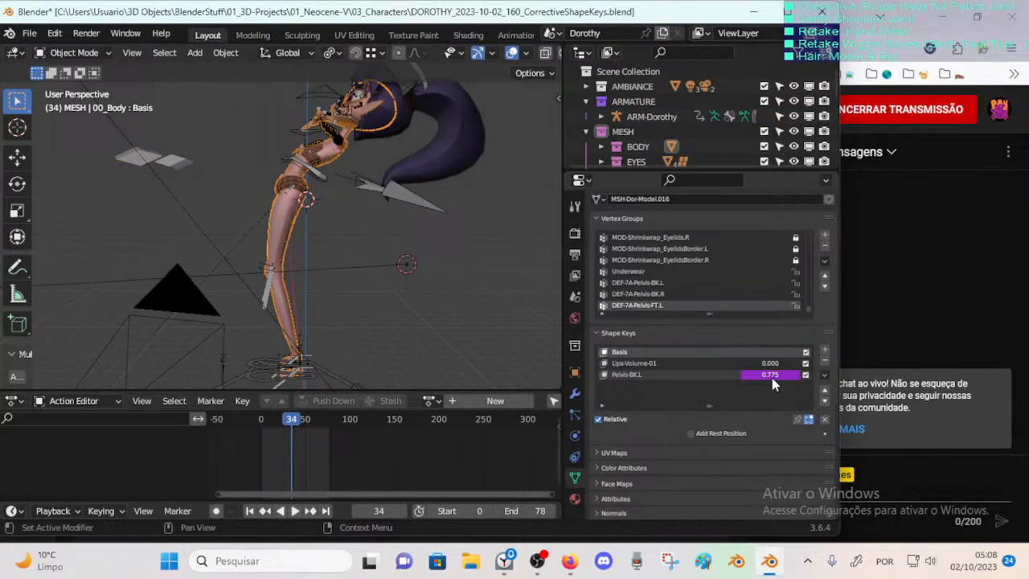
pyautogui.click(334, 210)
pyautogui.click(304, 199)
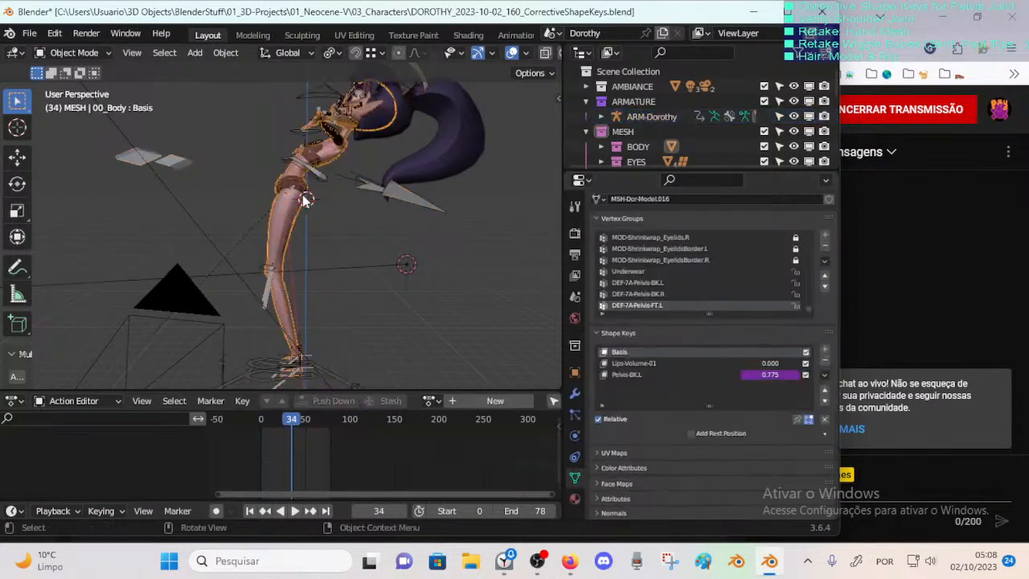
# Step: Clear the rotation of the MTR-Torso control in Pose Mode and save the file
pyautogui.click(320, 181)
pyautogui.click(299, 209)
pyautogui.click(315, 180)
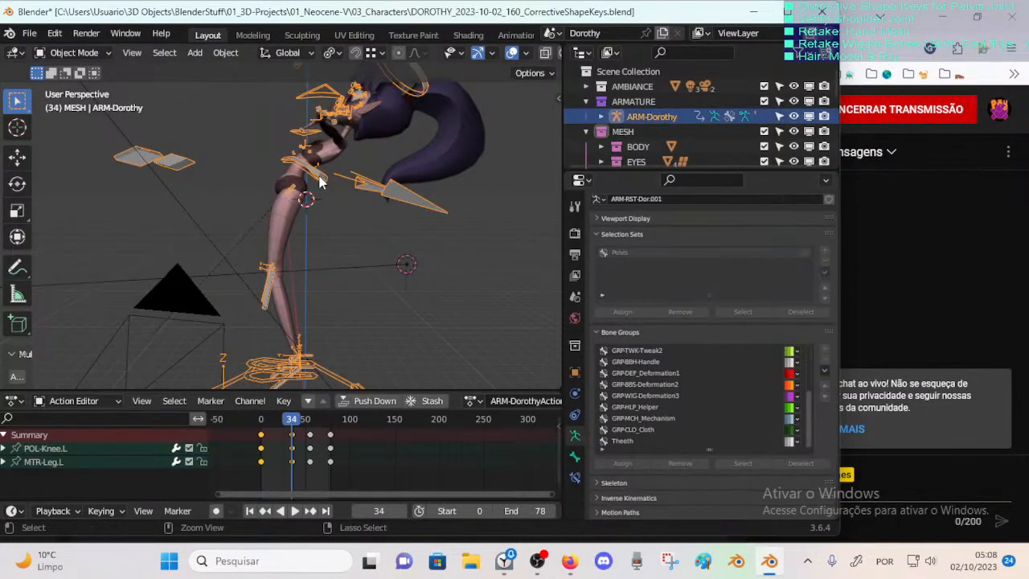
pyautogui.hotkey('ctrl', 'Tab')
pyautogui.hotkey('alt', 'r')
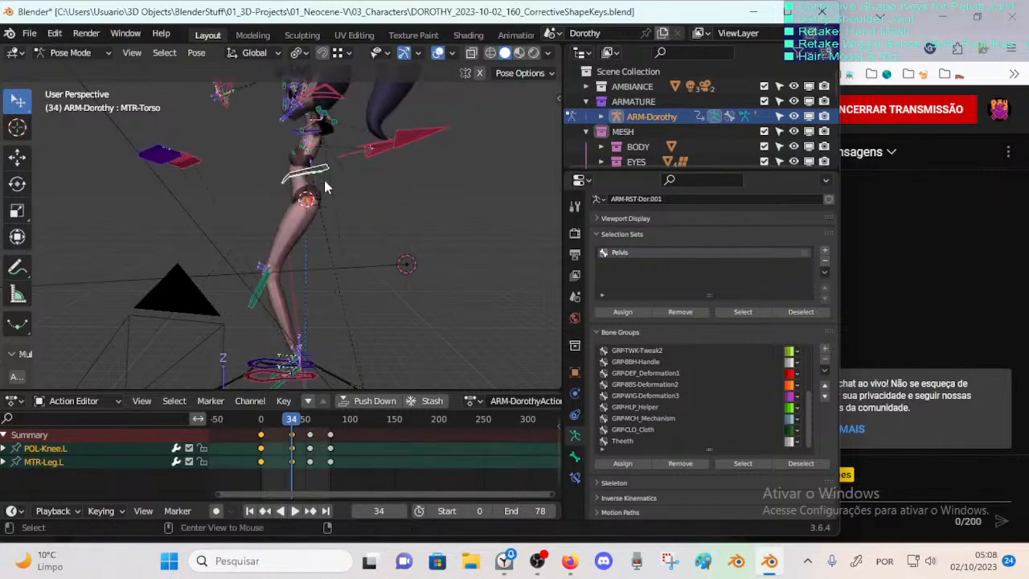
pyautogui.hotkey('ctrl', 's')
# Step: Test the pelvis with MTR-Torso bent far backward, return the torso upright, and save the file
pyautogui.moveTo(295, 206); pyautogui.dragTo(431, 214, button='middle')
pyautogui.moveTo(357, 154); pyautogui.dragTo(350, 192, button='middle')
pyautogui.press('r')
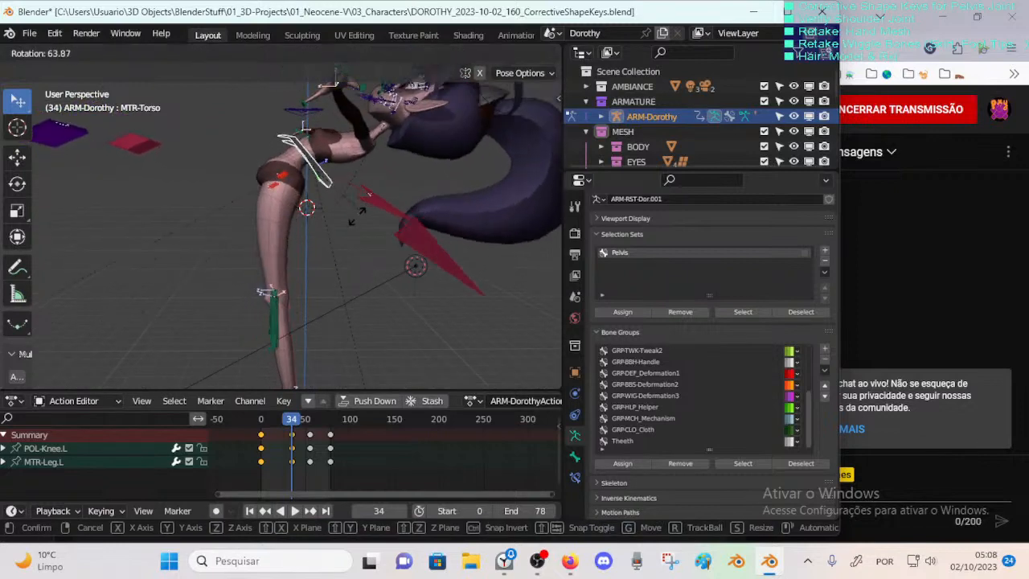
pyautogui.rightClick(377, 204)
pyautogui.press('r')
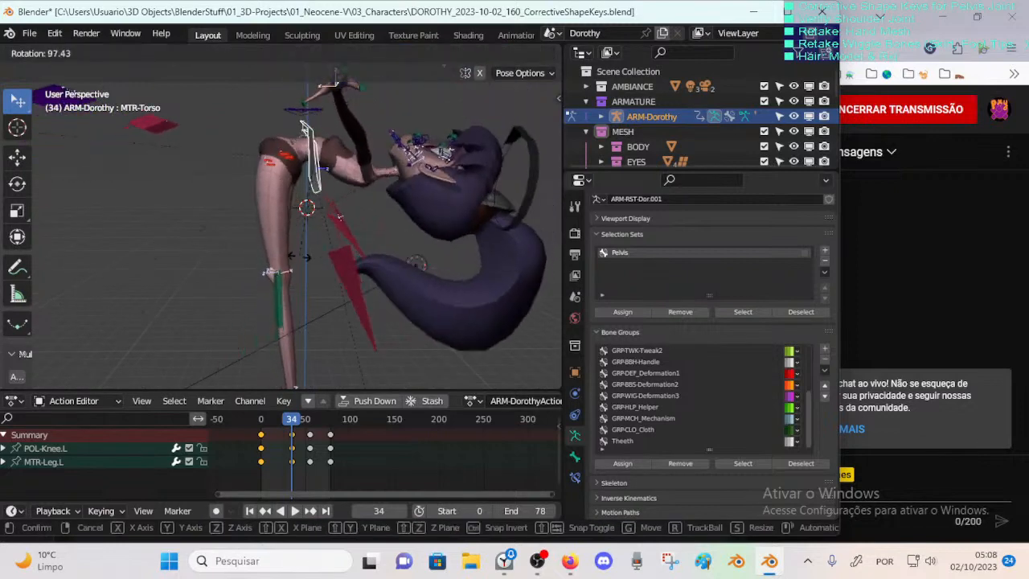
pyautogui.click(288, 217)
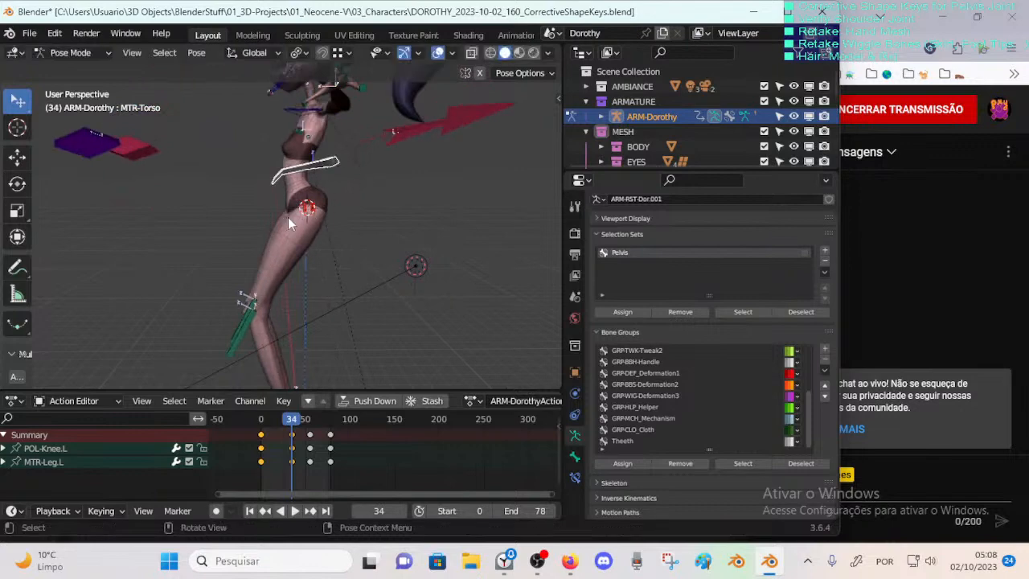
pyautogui.moveTo(287, 217)
pyautogui.mouseDown(button='middle')
pyautogui.moveTo(348, 225)
pyautogui.moveTo(286, 229)
pyautogui.mouseUp(button='middle')
pyautogui.hotkey('ctrl', 's')
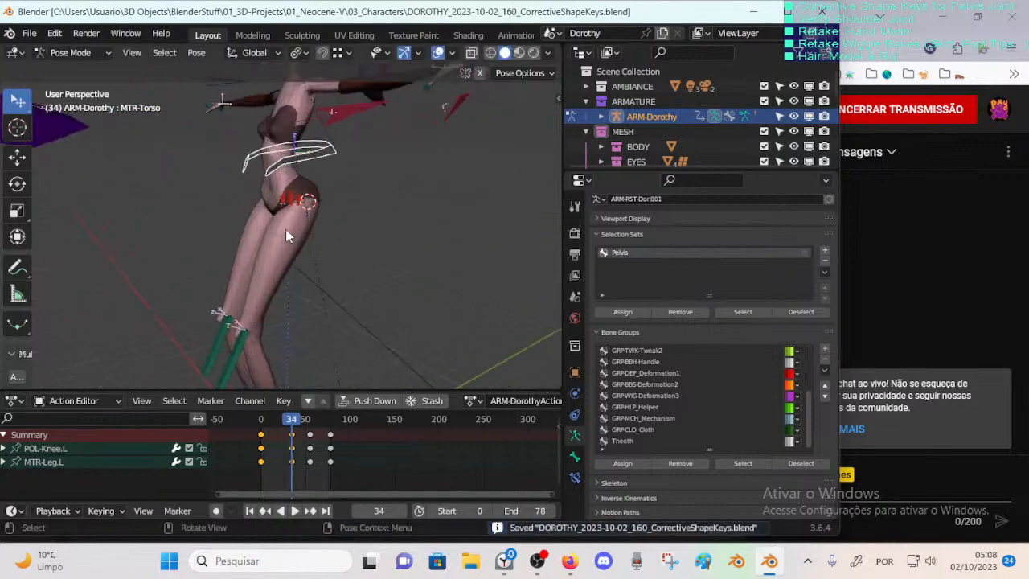
# Step: Show the CTL-4-SPINE bone layer on the armature and hide the layer list
pyautogui.press('n')
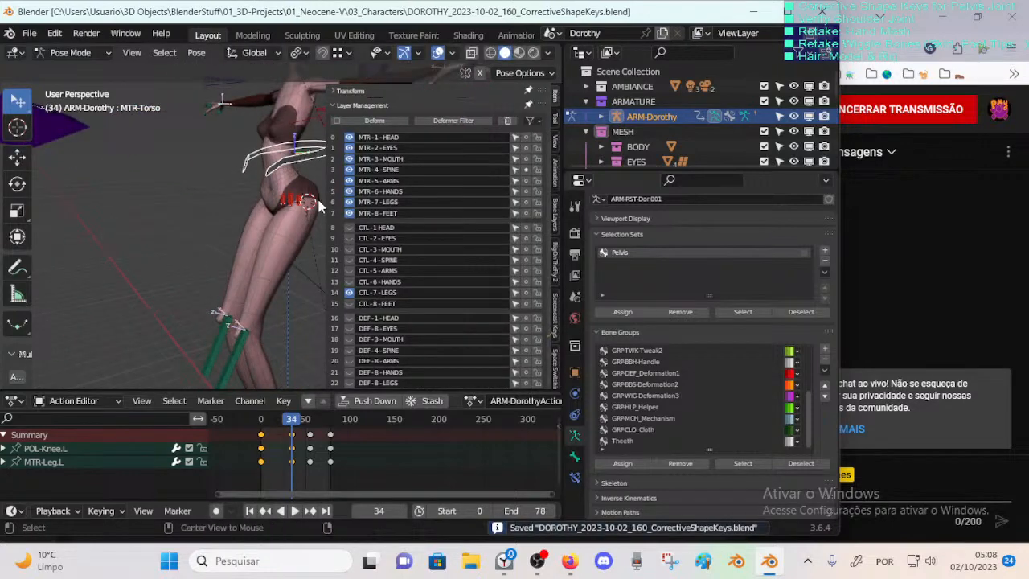
pyautogui.click(349, 259)
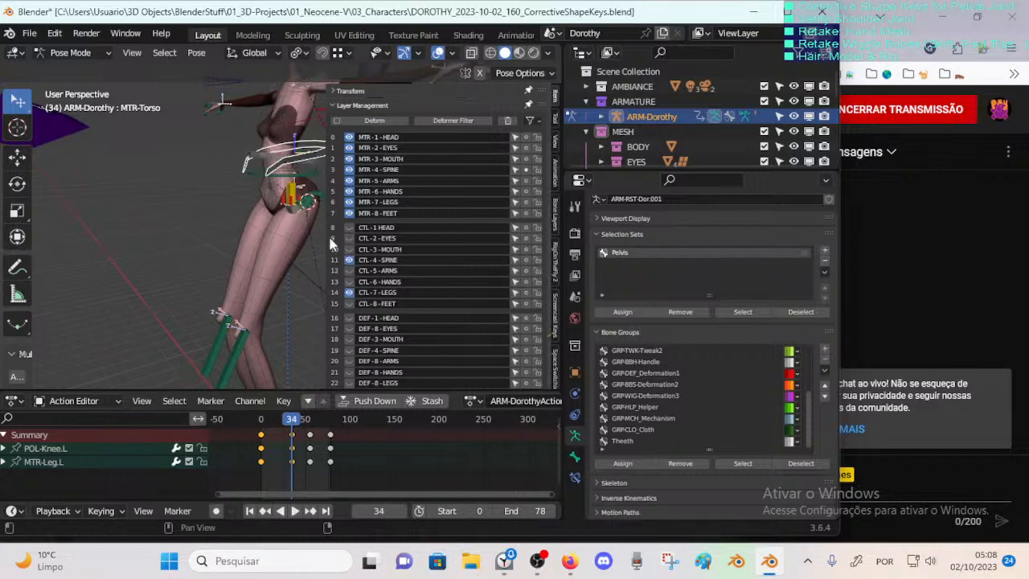
pyautogui.moveTo(348, 259); pyautogui.dragTo(375, 257, button='middle')
pyautogui.press('b')
pyautogui.press('Escape')
pyautogui.press('n')
# Step: Try rotating the CMD-Hips control, and try rotating and moving the CMD-TorsoLower control
pyautogui.press('r')
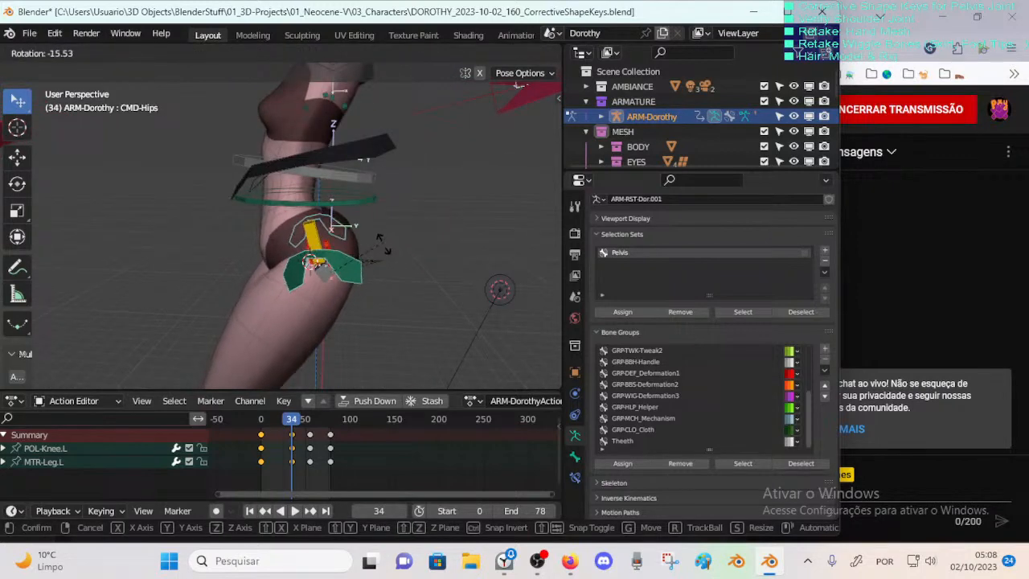
pyautogui.click(378, 198)
pyautogui.click(377, 200)
pyautogui.press('r')
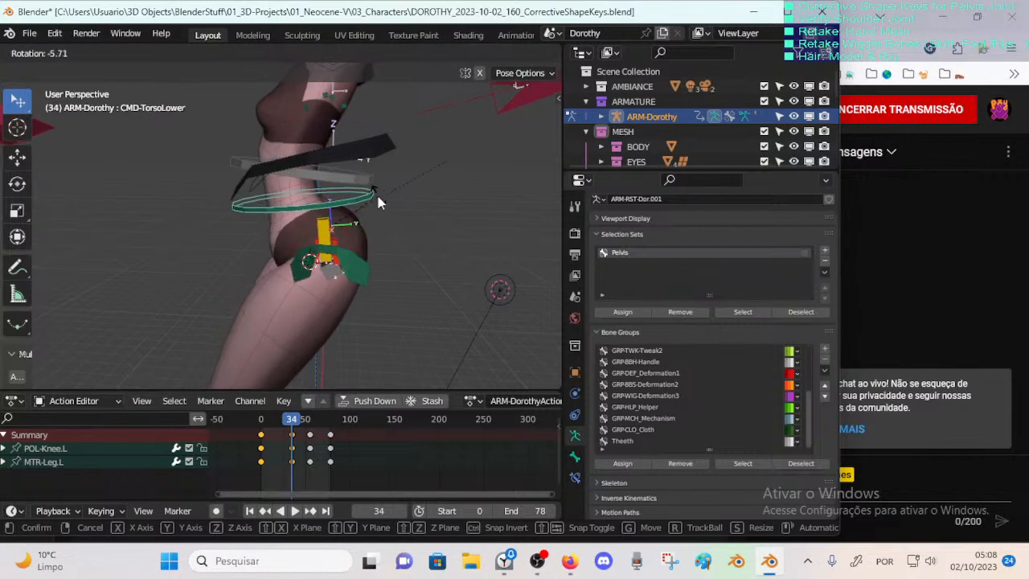
pyautogui.click(377, 201)
pyautogui.press('g')
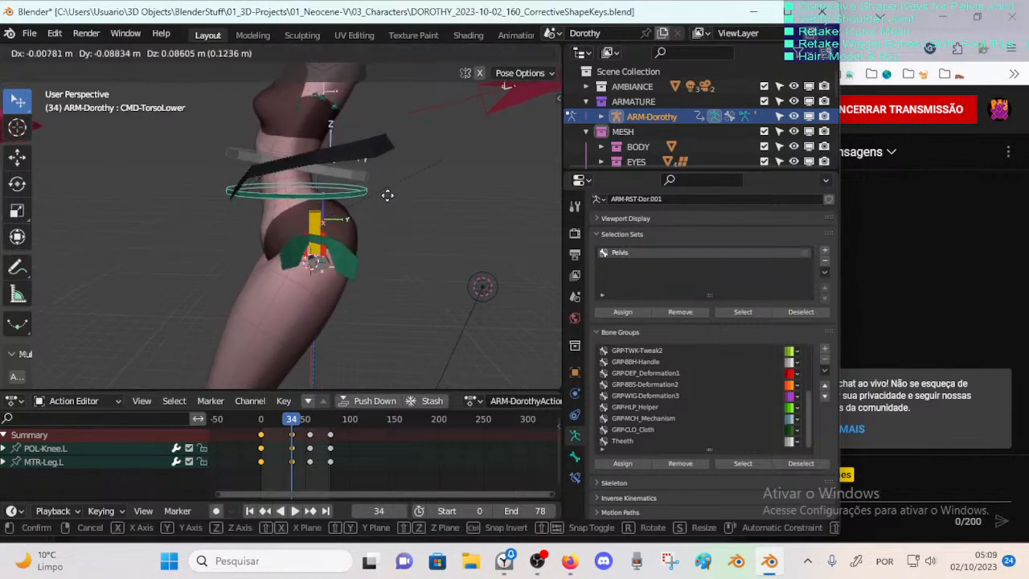
pyautogui.click(372, 205)
# Step: Try moving and rotating the HDL-Spine.002 handle to bend the waist sideways and forward
pyautogui.moveTo(372, 205); pyautogui.dragTo(279, 193, button='middle')
pyautogui.press('g')
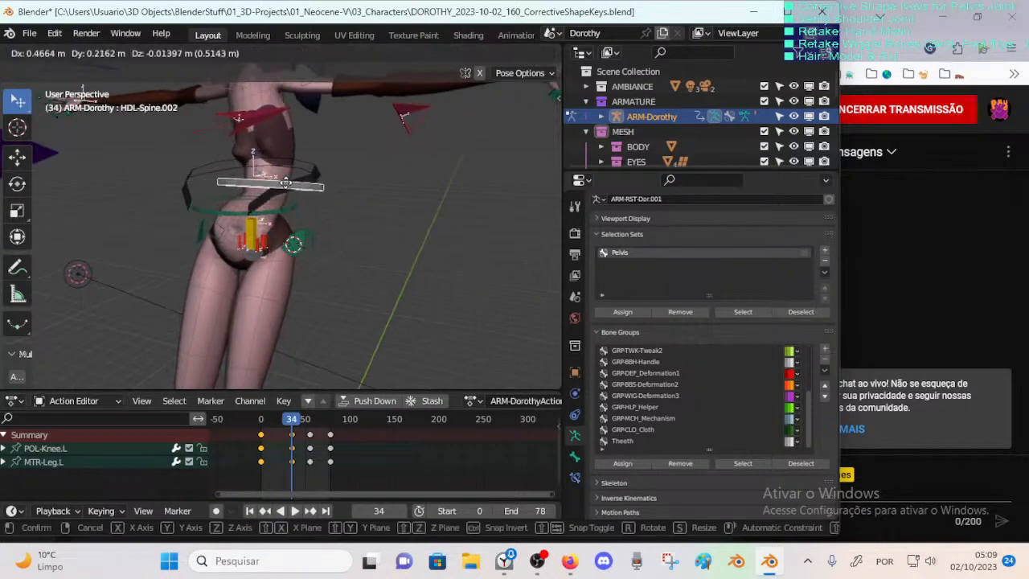
pyautogui.click(397, 197)
pyautogui.moveTo(397, 197); pyautogui.dragTo(293, 152, button='middle')
pyautogui.press('g')
pyautogui.press('r')
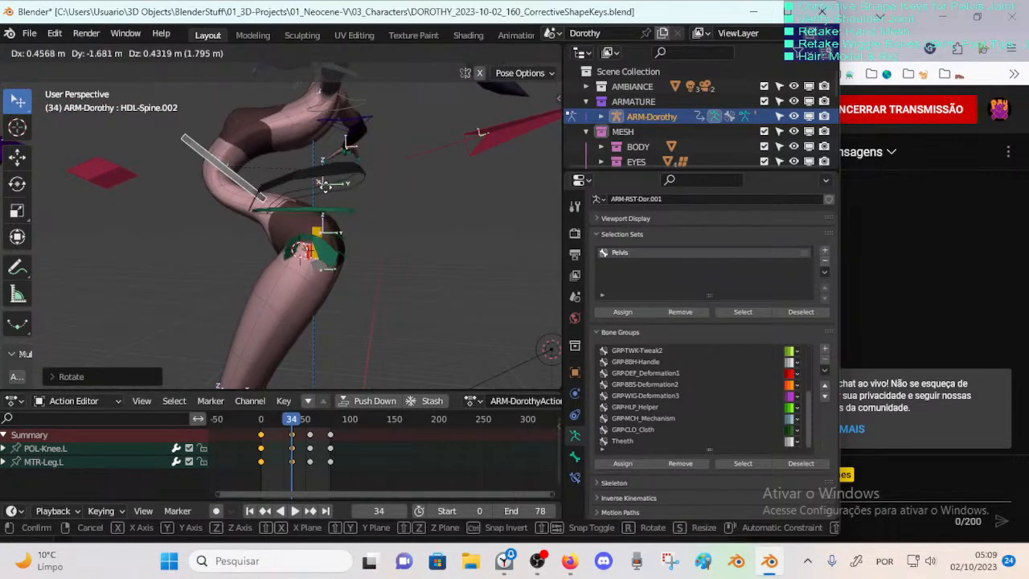
pyautogui.click(336, 183)
pyautogui.hotkey('alt', 'r')
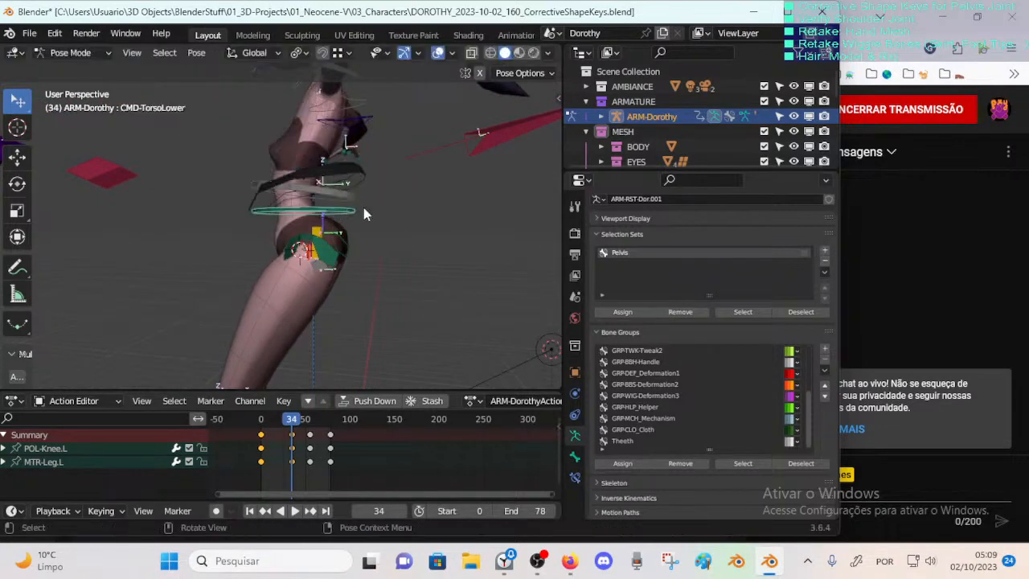
# Step: Try rotating and moving the CMD-TorsoLower control to tilt the hips, and undo the changes
pyautogui.press('r')
pyautogui.click(366, 245)
pyautogui.press('r')
pyautogui.click(364, 254)
pyautogui.press('g')
pyautogui.click(351, 263)
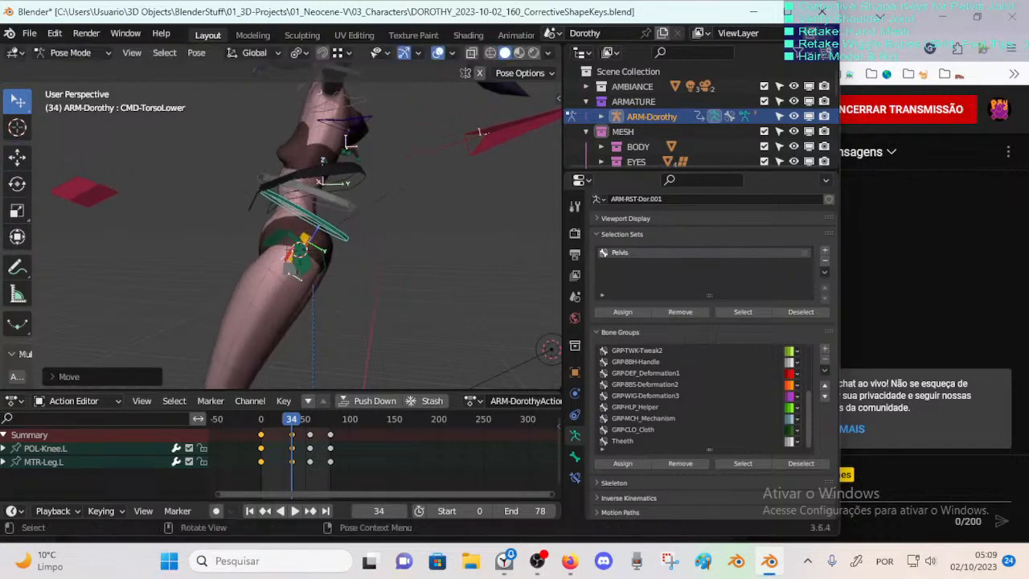
pyautogui.press('r')
pyautogui.rightClick(369, 191)
pyautogui.hotkey('ctrl', 'z')
pyautogui.hotkey('ctrl', 'z')
# Step: Try moving and rotating the HDL-Spine.002 handle to bend the waist backward and forward
pyautogui.click(337, 201)
pyautogui.press('g')
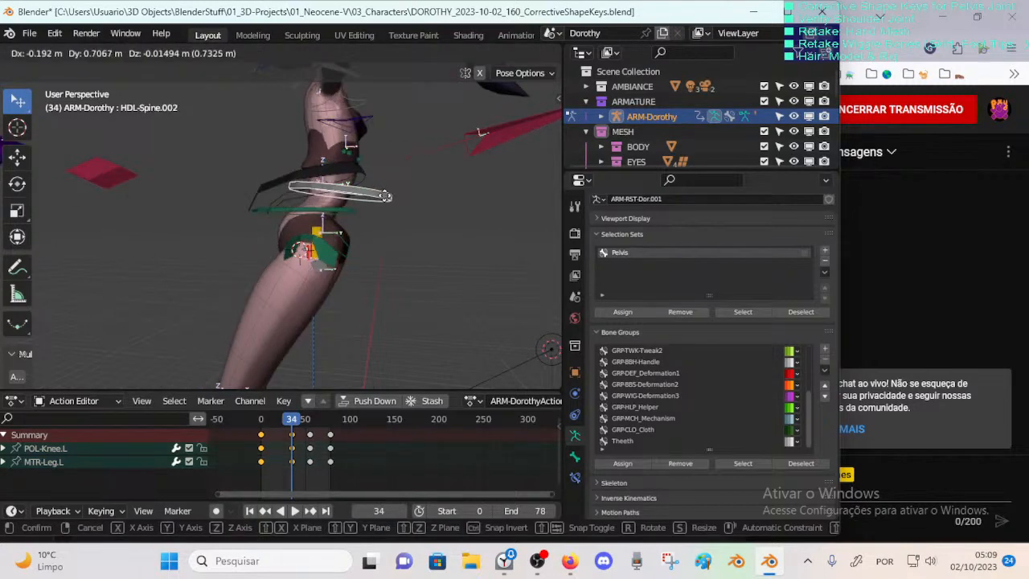
pyautogui.click(382, 196)
pyautogui.press('g')
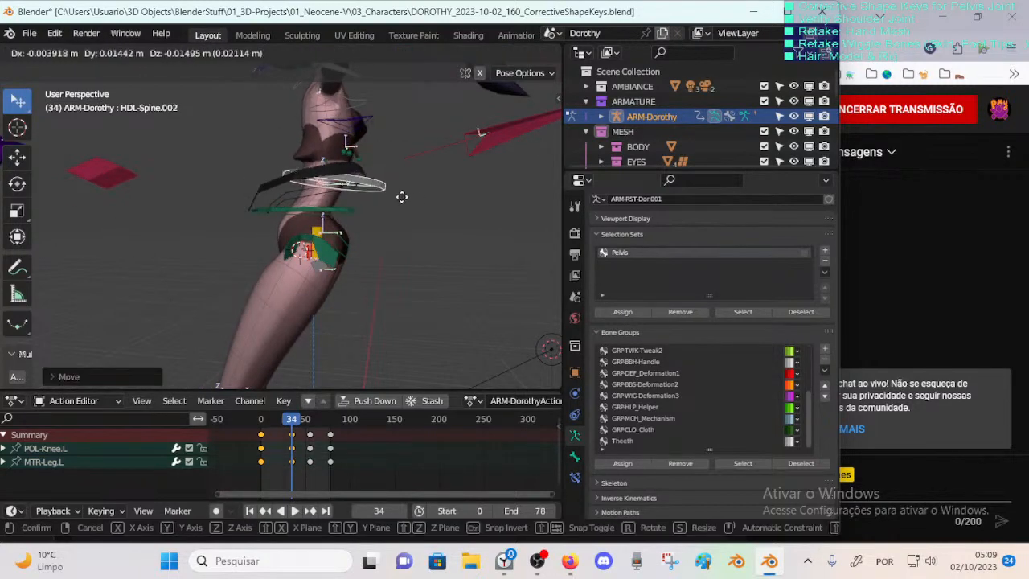
pyautogui.click(366, 194)
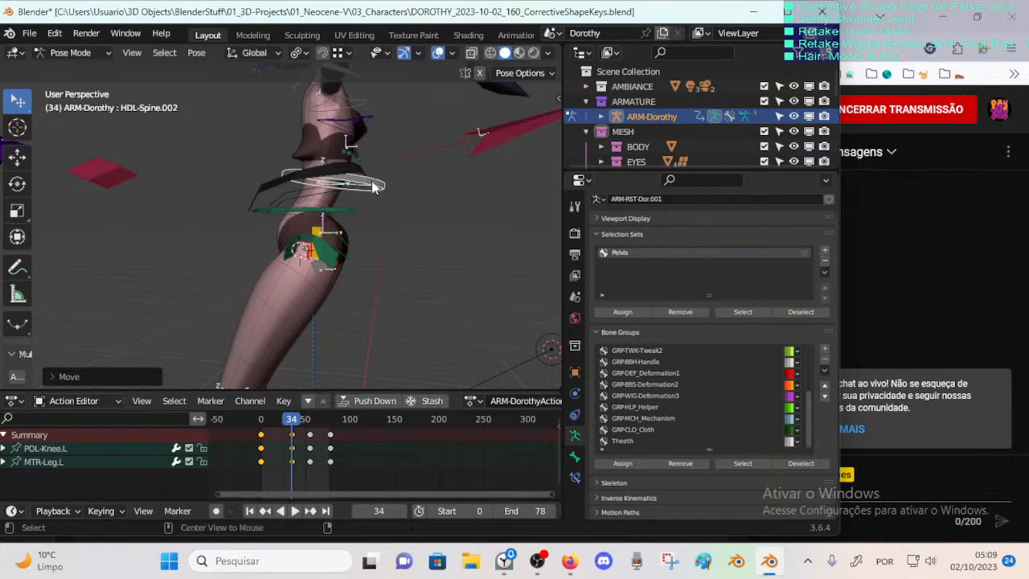
pyautogui.press('r')
pyautogui.click(355, 190)
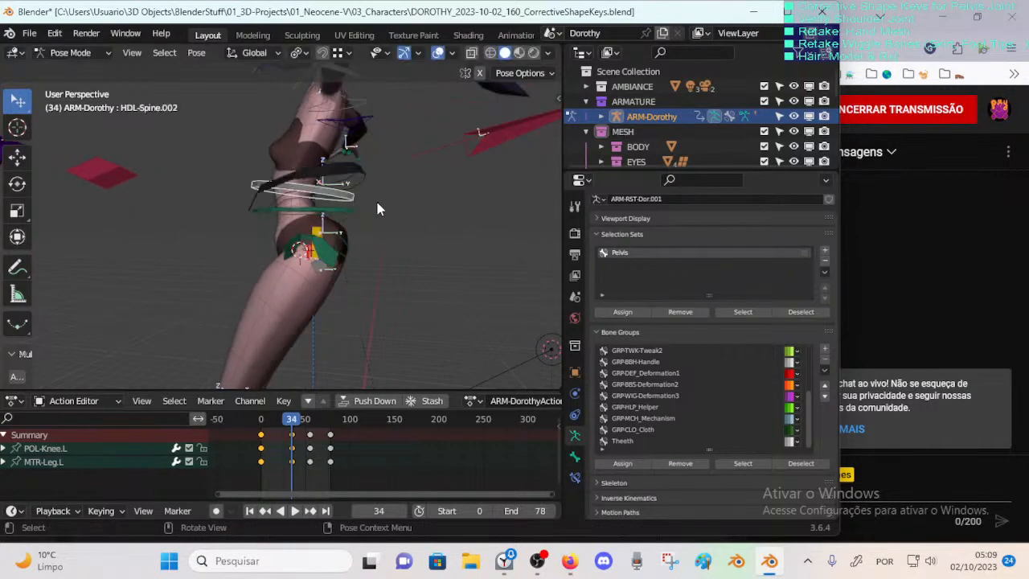
pyautogui.press('r')
pyautogui.click(366, 151)
# Step: Add the HDL-Spine.003 handle to the selected spine handle and try moving and rotating both to arch the torso backward
pyautogui.moveTo(366, 151); pyautogui.dragTo(337, 155, button='middle')
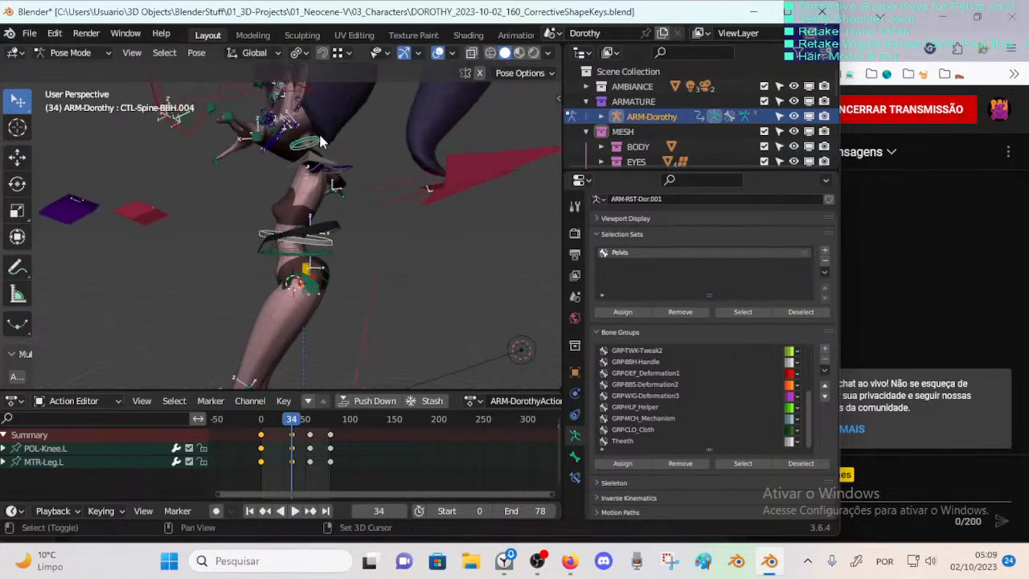
pyautogui.keyDown('shift'); pyautogui.click(321, 162); pyautogui.keyUp('shift')
pyautogui.press('g')
pyautogui.click(355, 159)
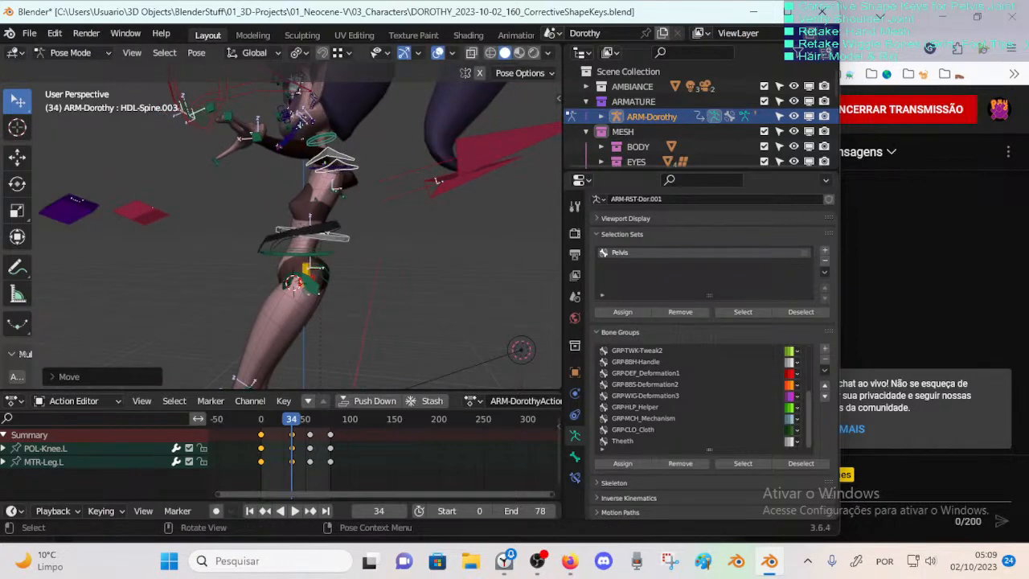
pyautogui.press('r')
pyautogui.click(393, 205)
pyautogui.press('g')
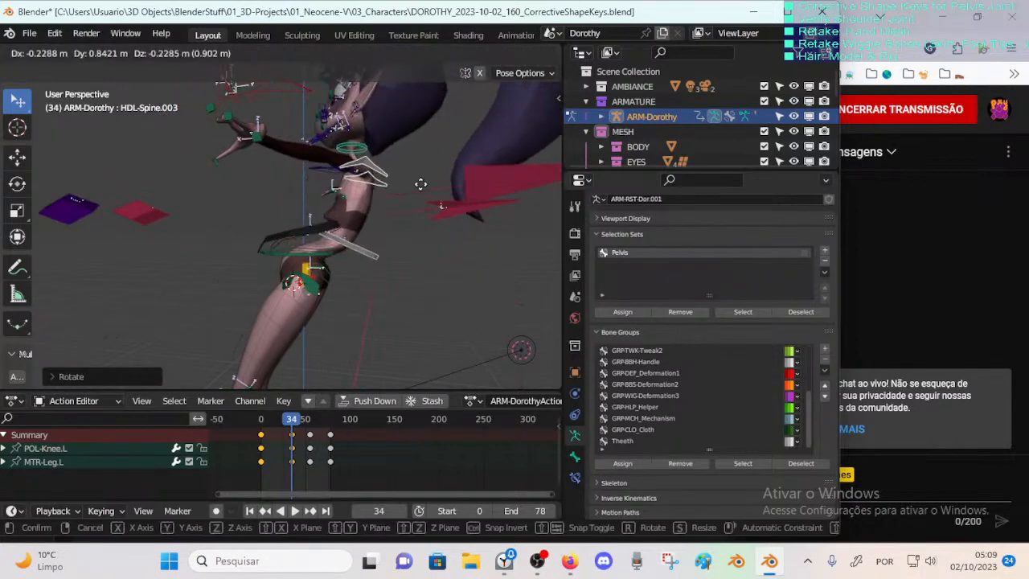
pyautogui.click(415, 197)
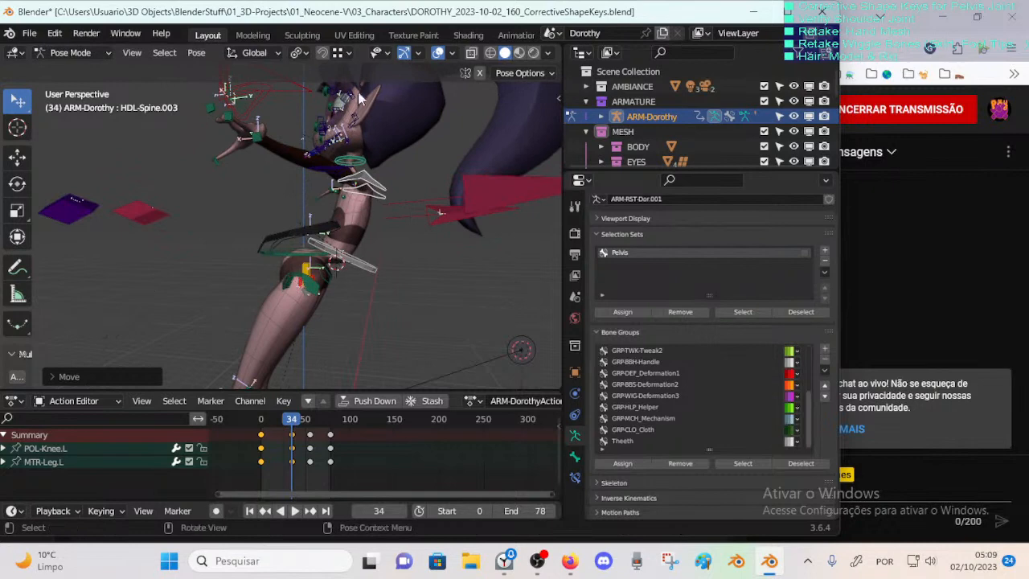
# Step: Set the transform pivot to 3D Cursor and try rotating the selected spine handles to bend the torso far backward
pyautogui.click(297, 53)
pyautogui.click(311, 94)
pyautogui.press('r')
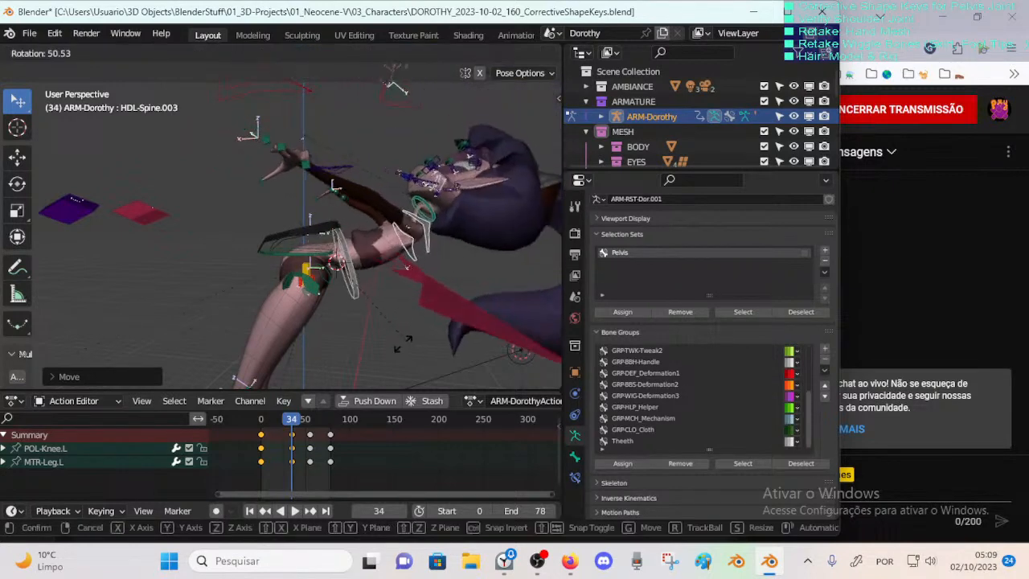
pyautogui.click(373, 345)
pyautogui.keyDown('shift'); pyautogui.moveTo(380, 324); pyautogui.dragTo(378, 299, button='middle'); pyautogui.keyUp('shift')
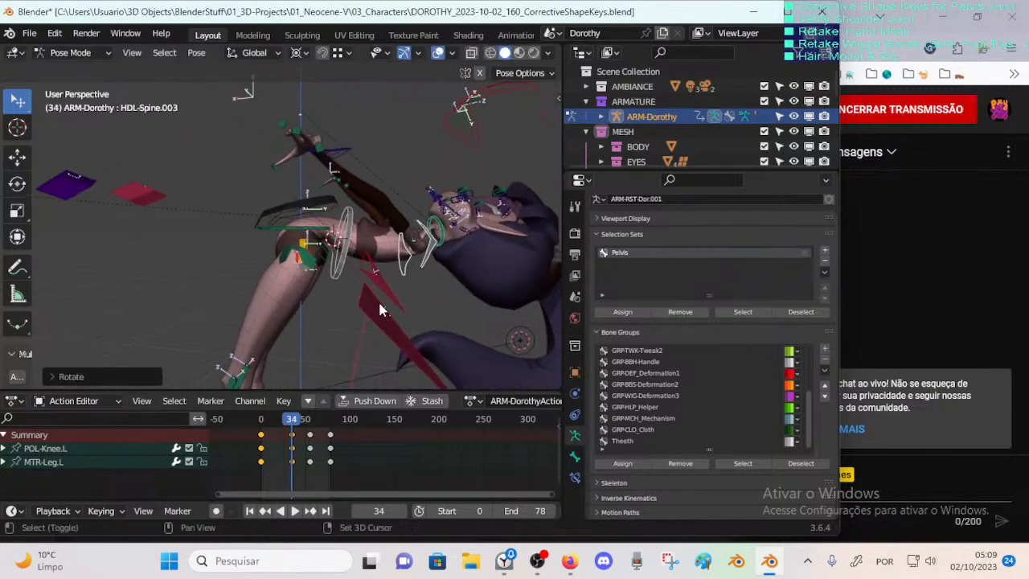
pyautogui.press('r')
pyautogui.click(424, 276)
pyautogui.press('r')
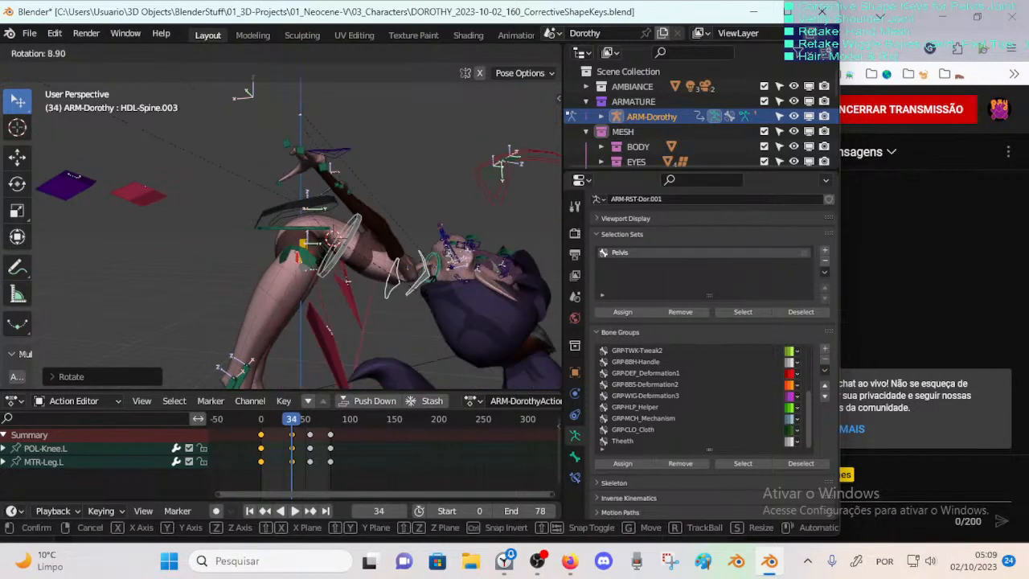
pyautogui.click(344, 245)
pyautogui.press('r')
pyautogui.rightClick(323, 274)
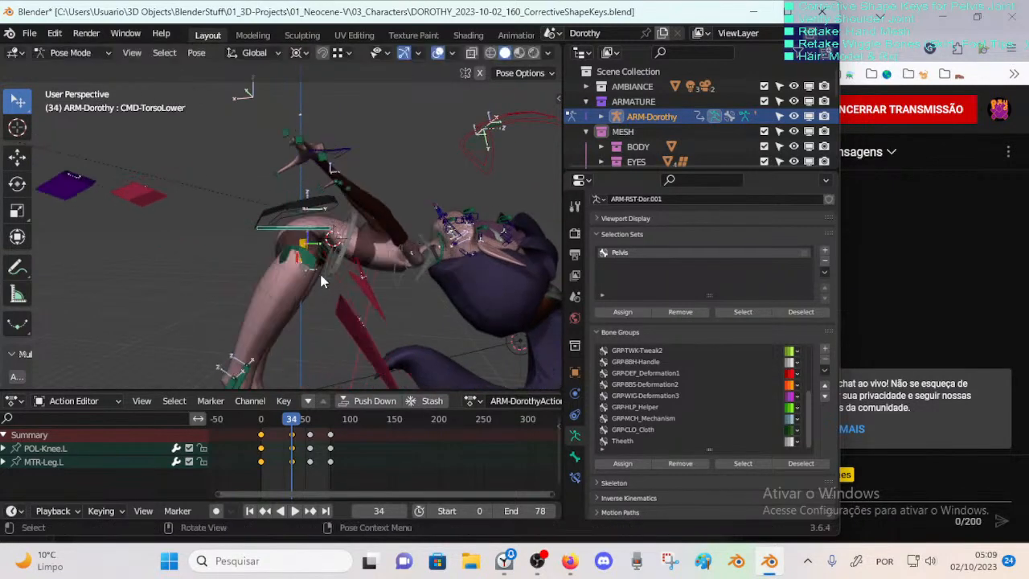
# Step: Check the body mesh's shape keys in the backbend, return to Pose Mode and clear the rotation of all bones
pyautogui.hotkey('ctrl', 'Tab')
pyautogui.click(288, 291)
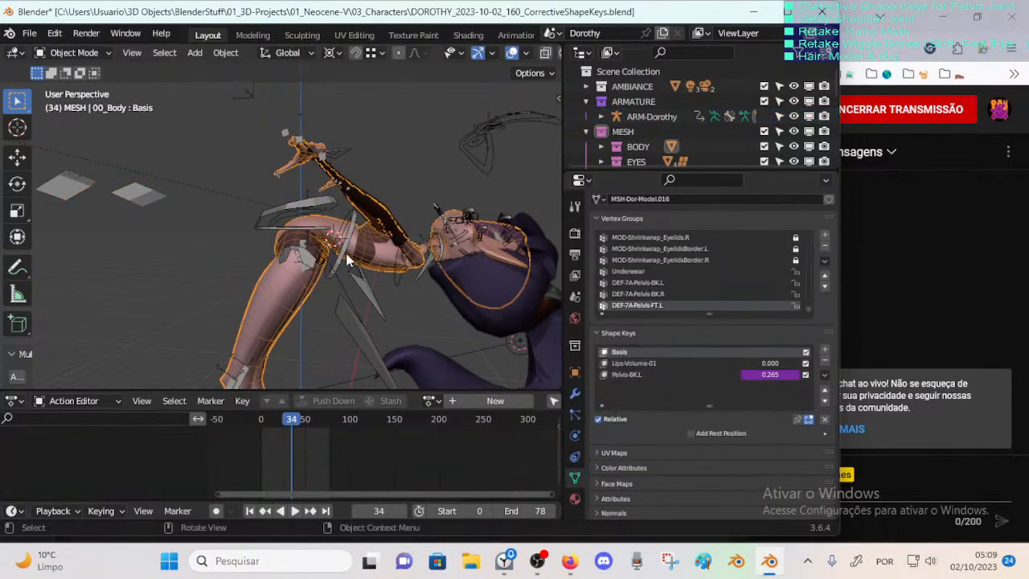
pyautogui.click(347, 259)
pyautogui.hotkey('ctrl', 'Tab')
pyautogui.press('a')
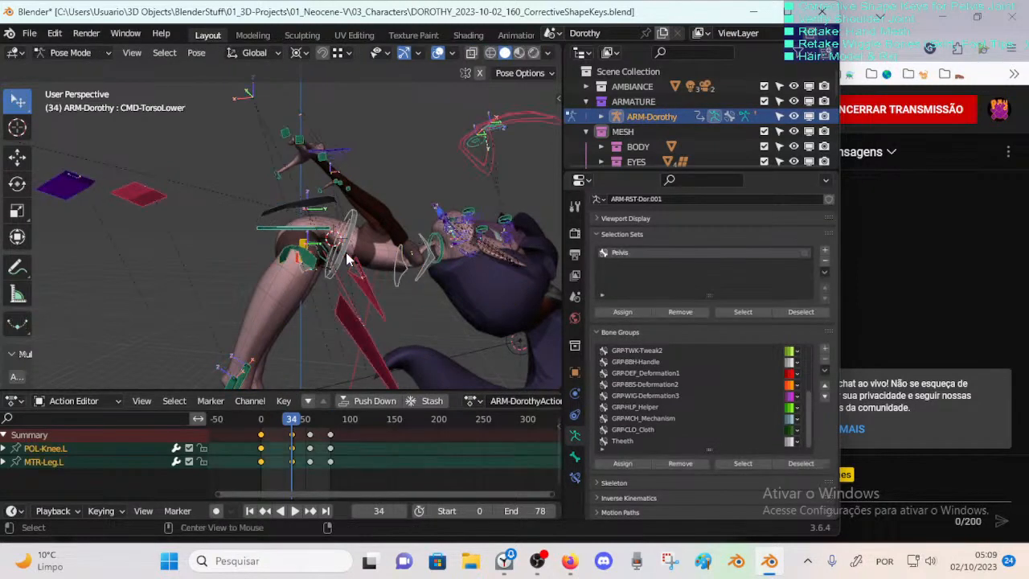
pyautogui.hotkey('alt', 'r')
# Step: Check the Pelvis-BK.L shape key on the 00_Body mesh, and return the armature to Pose Mode with MTR-Torso selected
pyautogui.hotkey('ctrl', 'Tab')
pyautogui.click(297, 308)
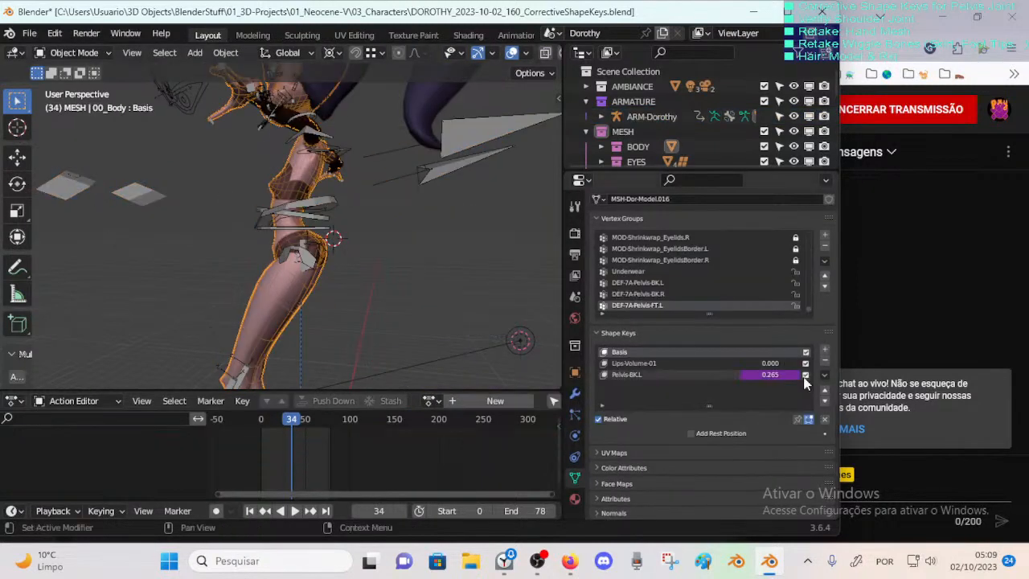
pyautogui.click(268, 194)
pyautogui.hotkey('ctrl', 'Tab')
pyautogui.click(336, 206)
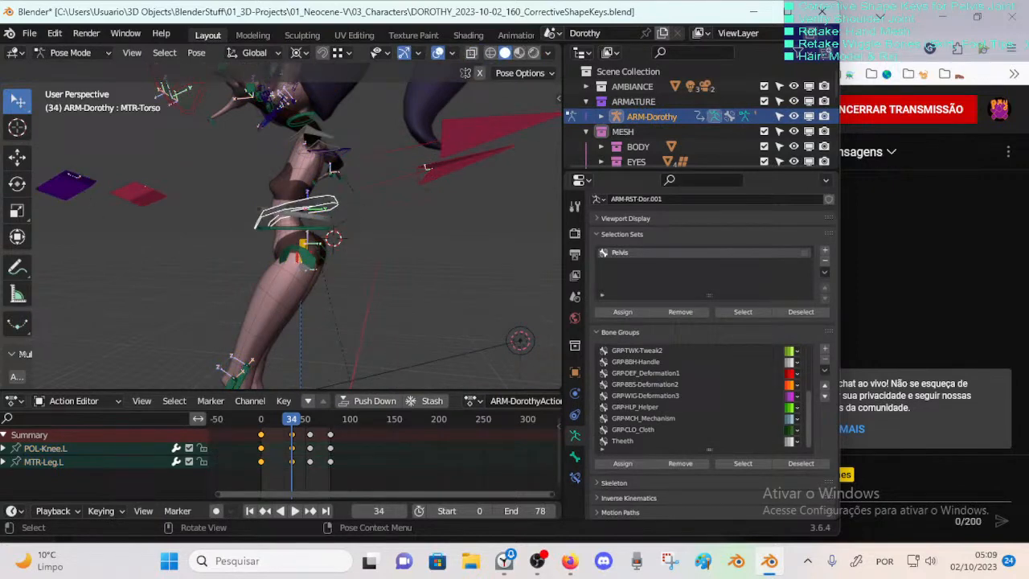
# Step: Try rotating the MTR-Torso and CMD-TorsoLower controls, and toggle between Object Mode and Pose Mode
pyautogui.press('r')
pyautogui.click(349, 231)
pyautogui.click(316, 230)
pyautogui.press('r')
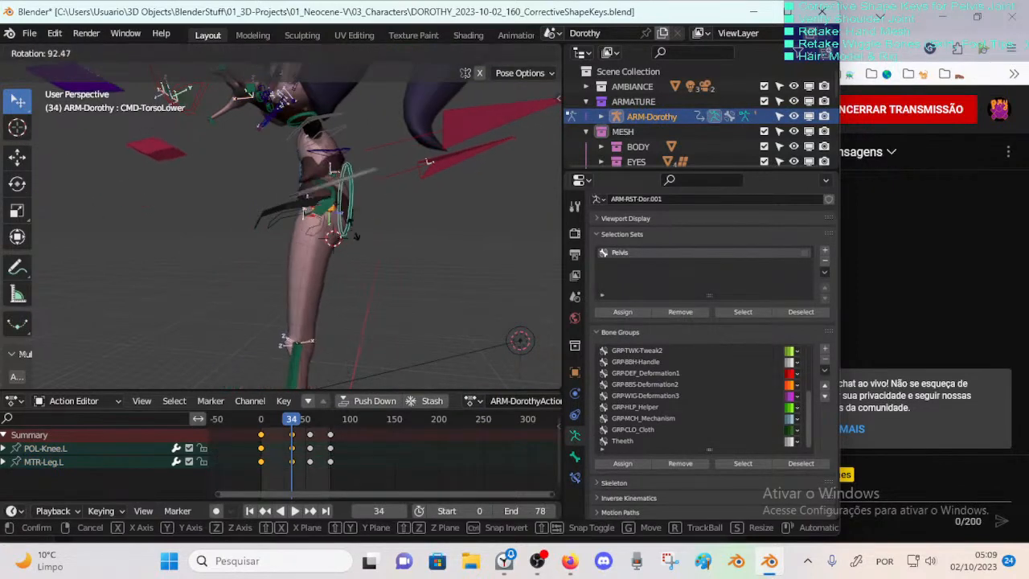
pyautogui.click(333, 238)
pyautogui.hotkey('ctrl', 'Tab')
pyautogui.click(327, 239)
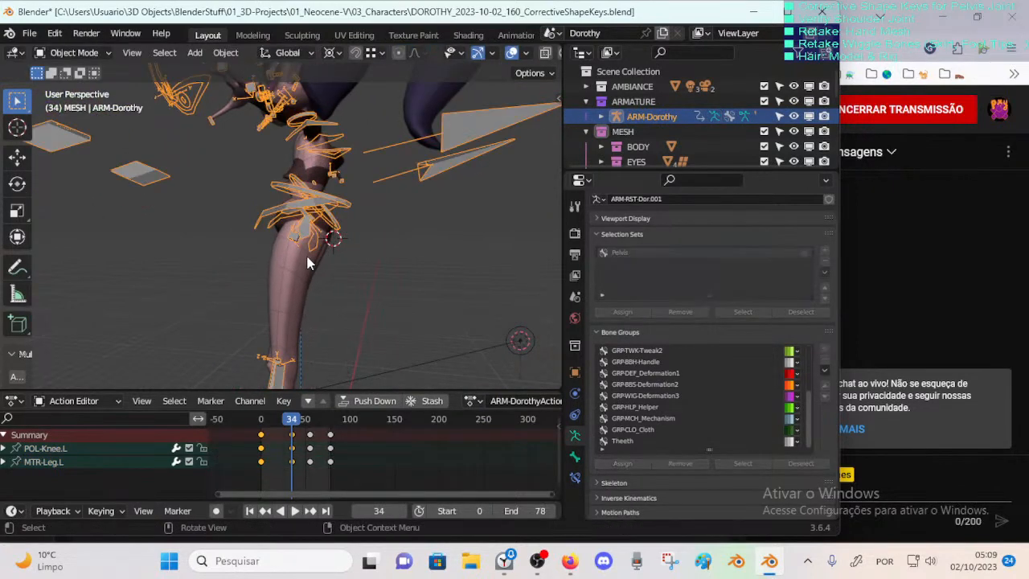
pyautogui.click(332, 213)
pyautogui.hotkey('ctrl', 'Tab')
pyautogui.click(325, 214)
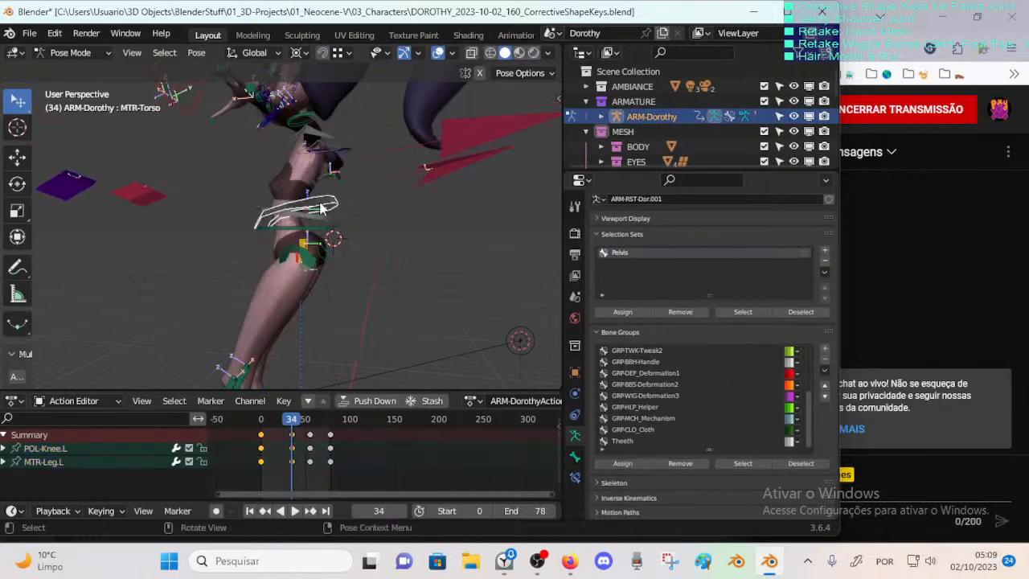
# Step: Try moving and rotating the MTR-Torso control to lean the torso backward over the hips
pyautogui.press('g')
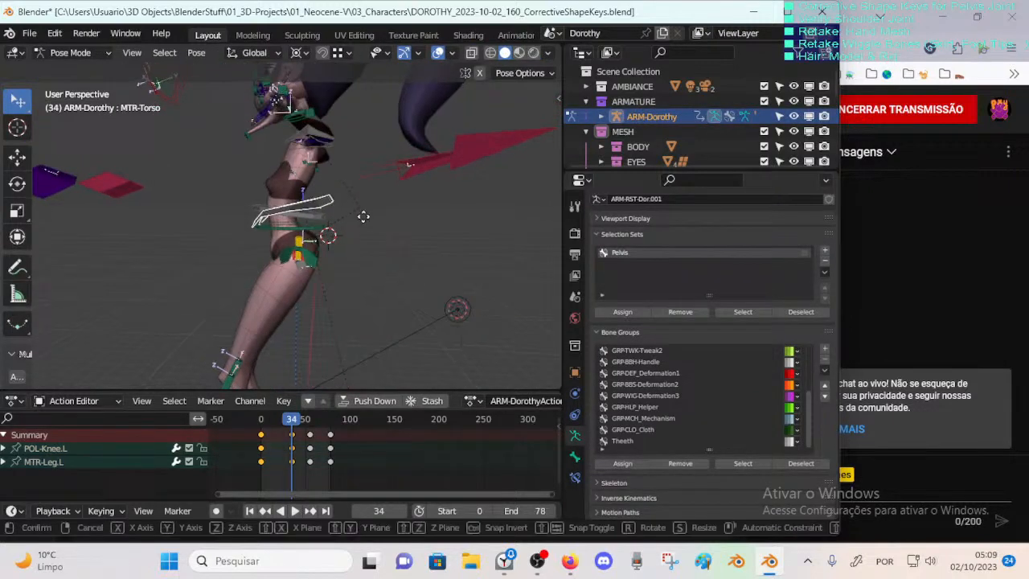
pyautogui.click(361, 232)
pyautogui.press('r')
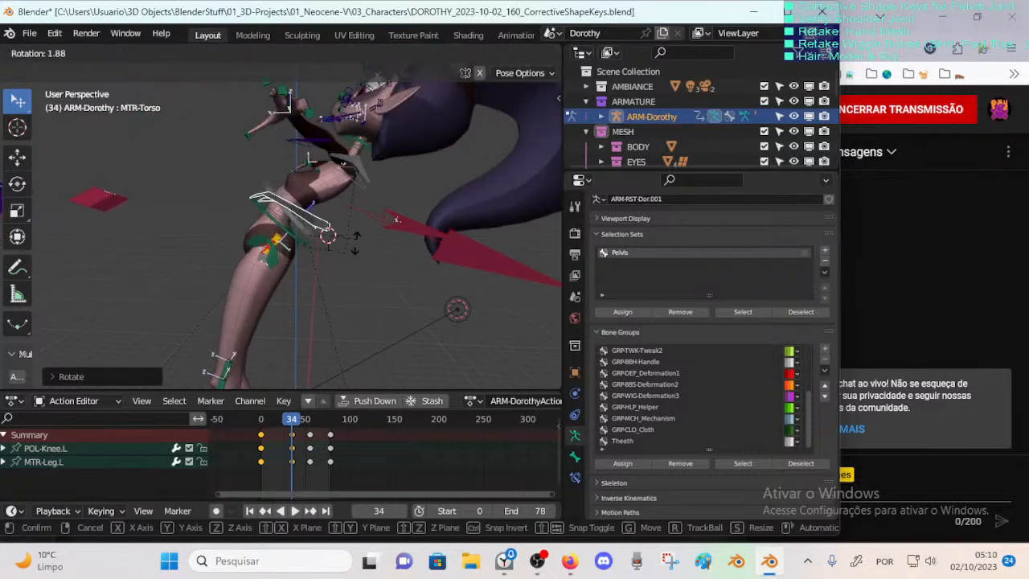
pyautogui.click(294, 267)
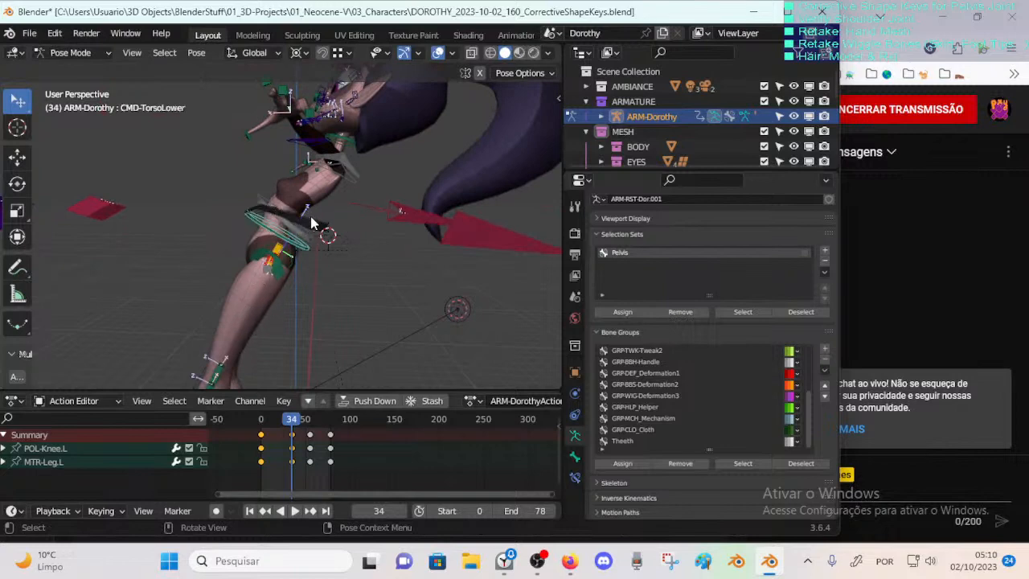
pyautogui.press('r')
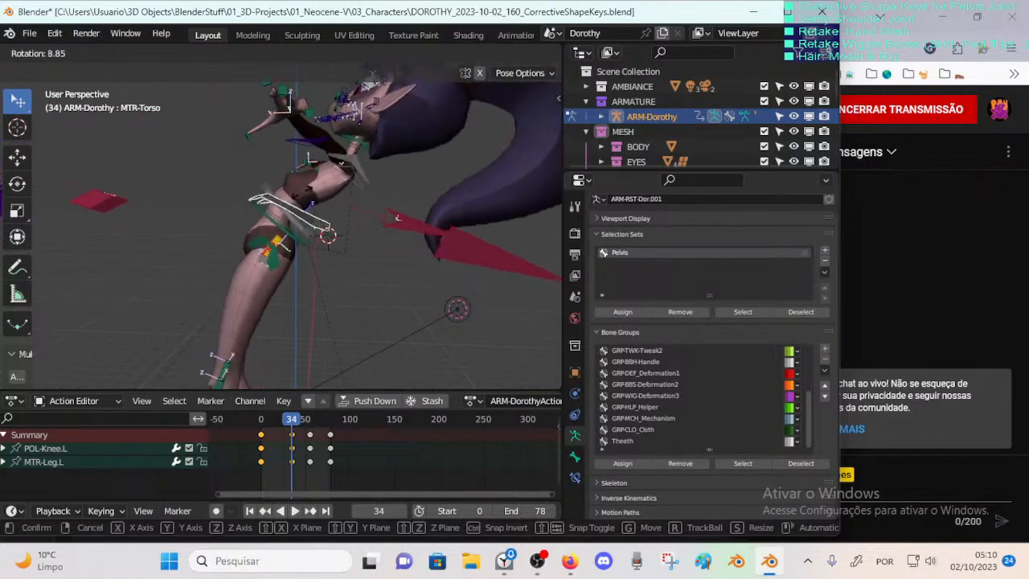
pyautogui.click(298, 216)
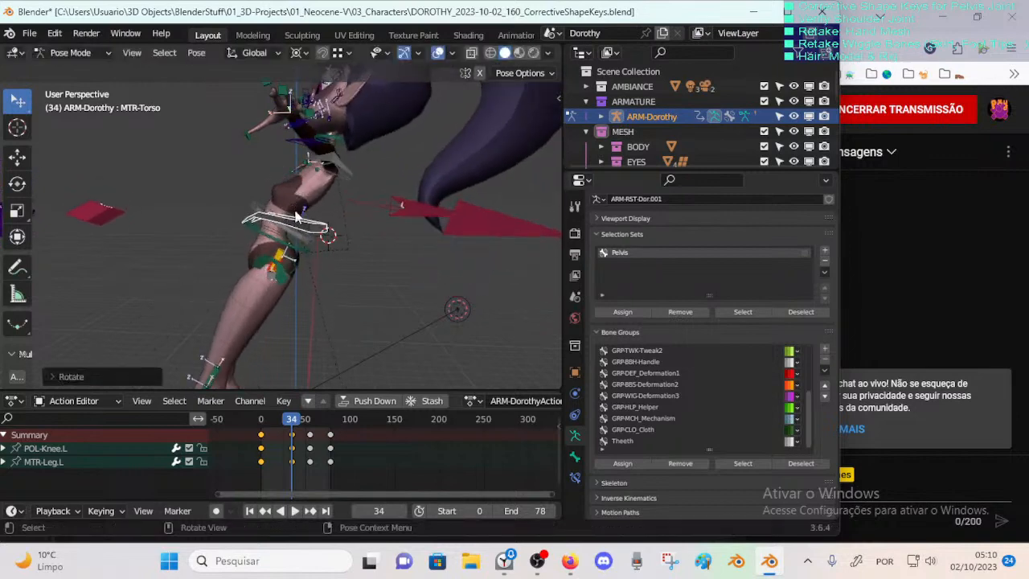
pyautogui.press('r')
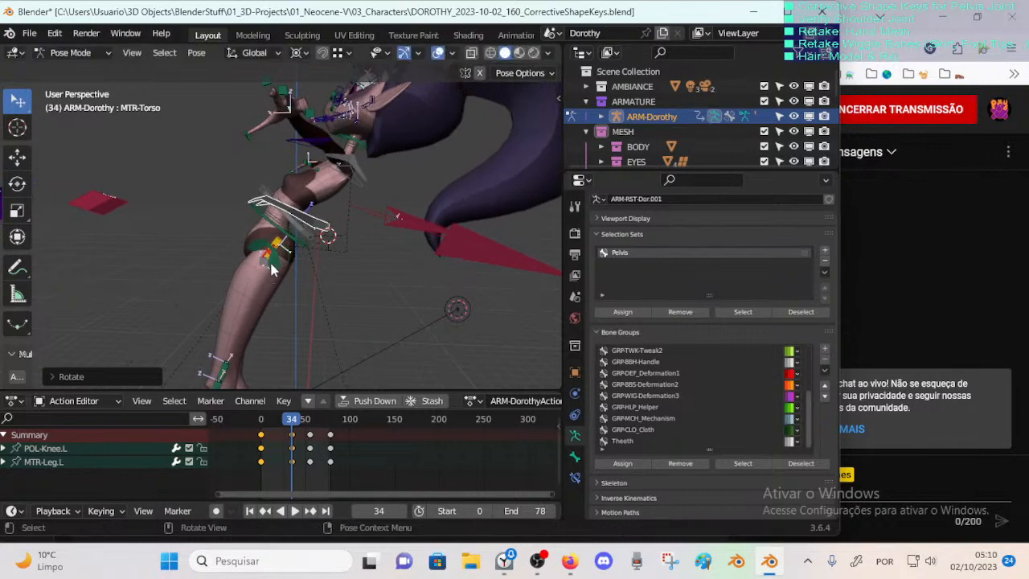
pyautogui.click(290, 219)
pyautogui.moveTo(295, 201); pyautogui.dragTo(273, 243, button='middle')
# Step: Try rotating and moving CMD-TorsoLower, and try moving the HDL-Spine.002 and MTR-Torso controls
pyautogui.click(273, 227)
pyautogui.press('r')
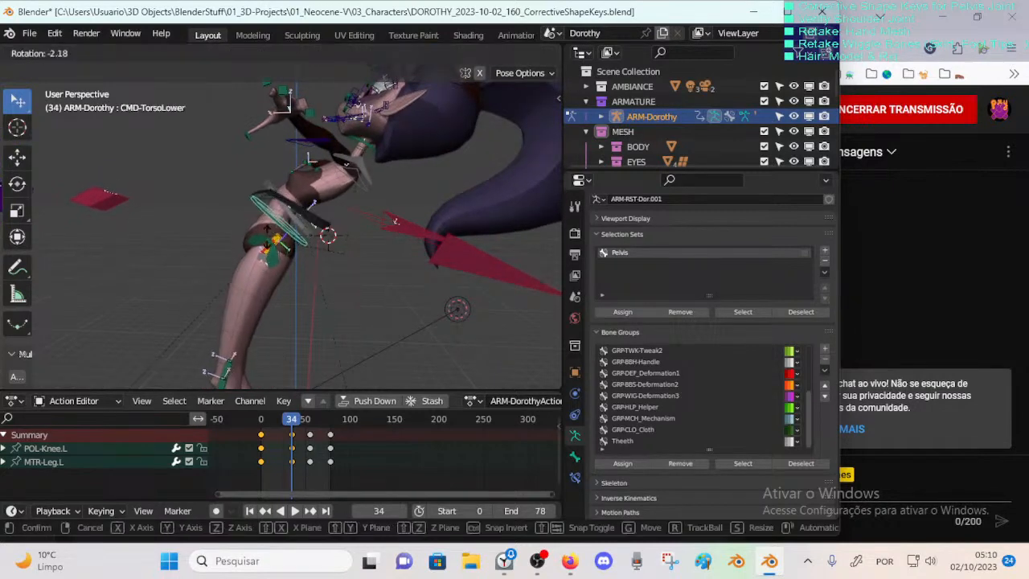
pyautogui.click(266, 255)
pyautogui.press('g')
pyautogui.click(259, 272)
pyautogui.click(262, 239)
pyautogui.press('g')
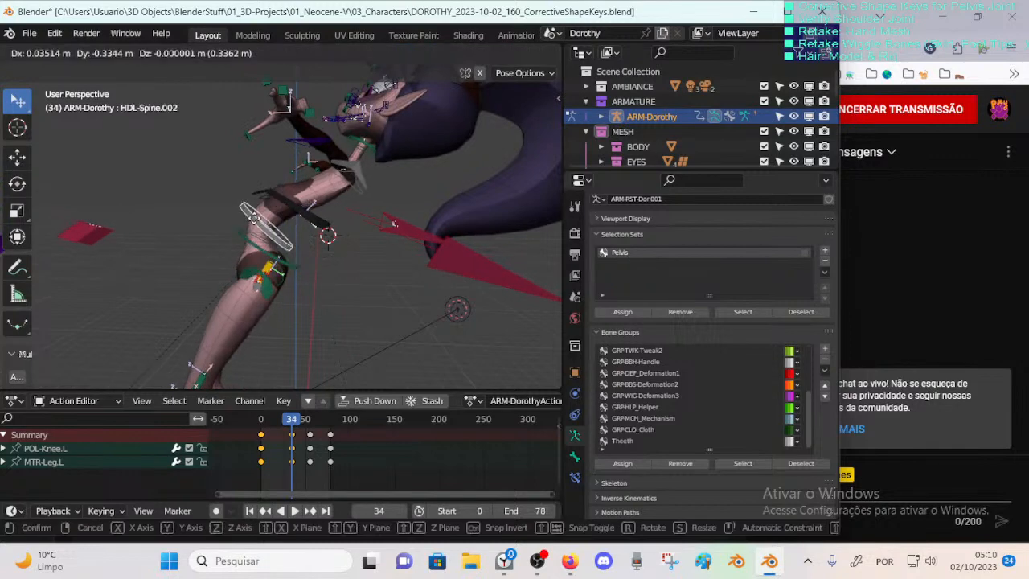
pyautogui.click(280, 220)
pyautogui.click(325, 216)
pyautogui.press('g')
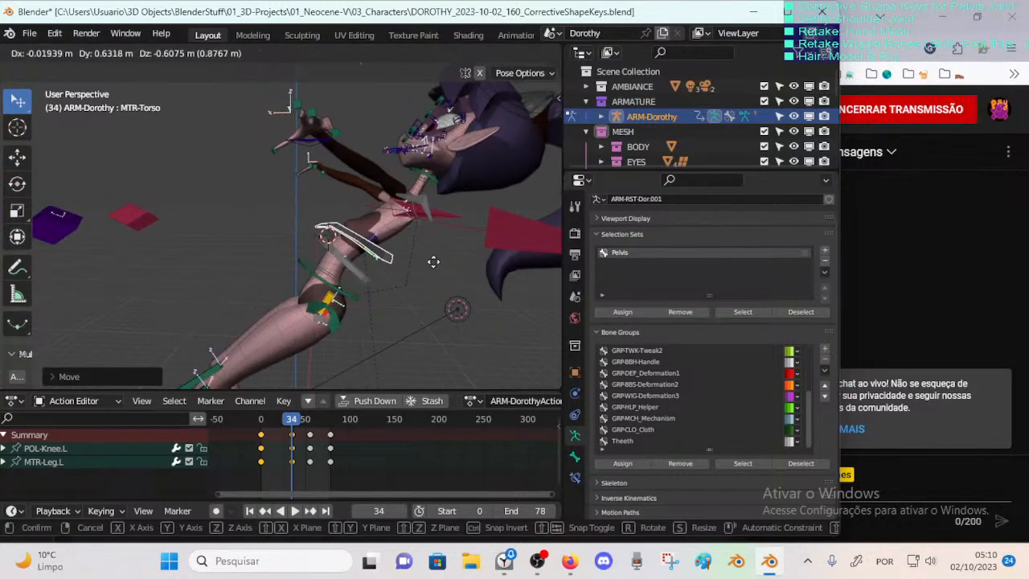
pyautogui.click(346, 222)
# Step: Undo the test pose changes and save the file
pyautogui.hotkey('ctrl', 'z')
pyautogui.hotkey('ctrl', 'z')
pyautogui.hotkey('ctrl', 'z')
pyautogui.hotkey('ctrl', 's')
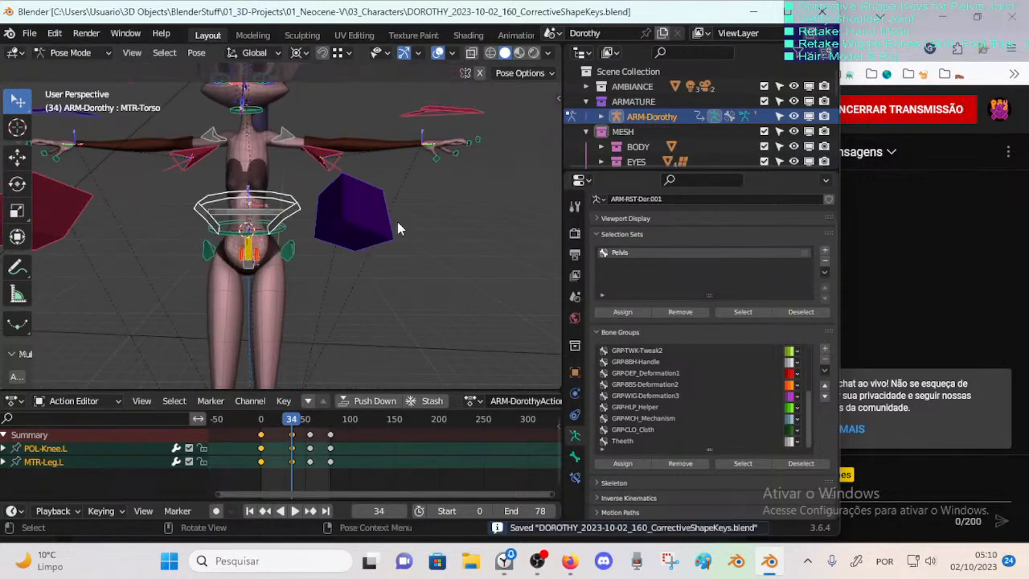
# Step: Check the sprint and pause timers in the Clock app and the livestream page in YouTube Studio, and return to Blender
pyautogui.scroll(-10, 727, 129)
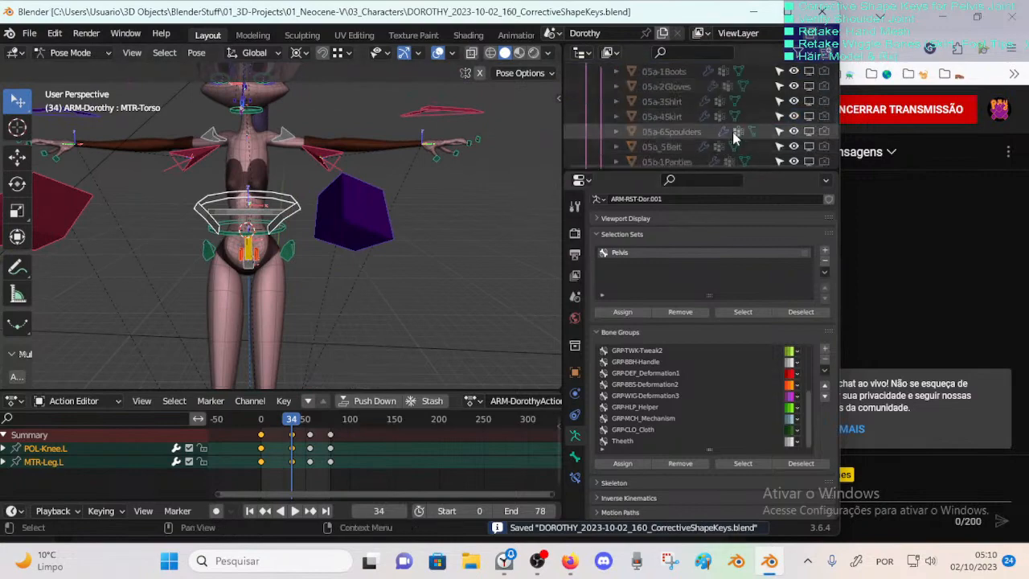
pyautogui.moveTo(227, 213); pyautogui.dragTo(297, 258, button='middle')
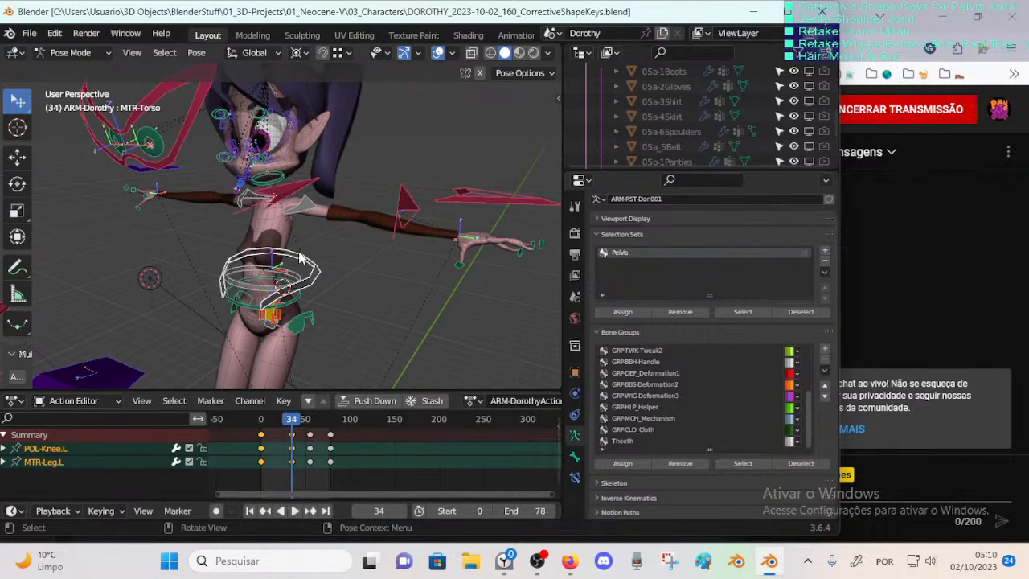
pyautogui.click(506, 559)
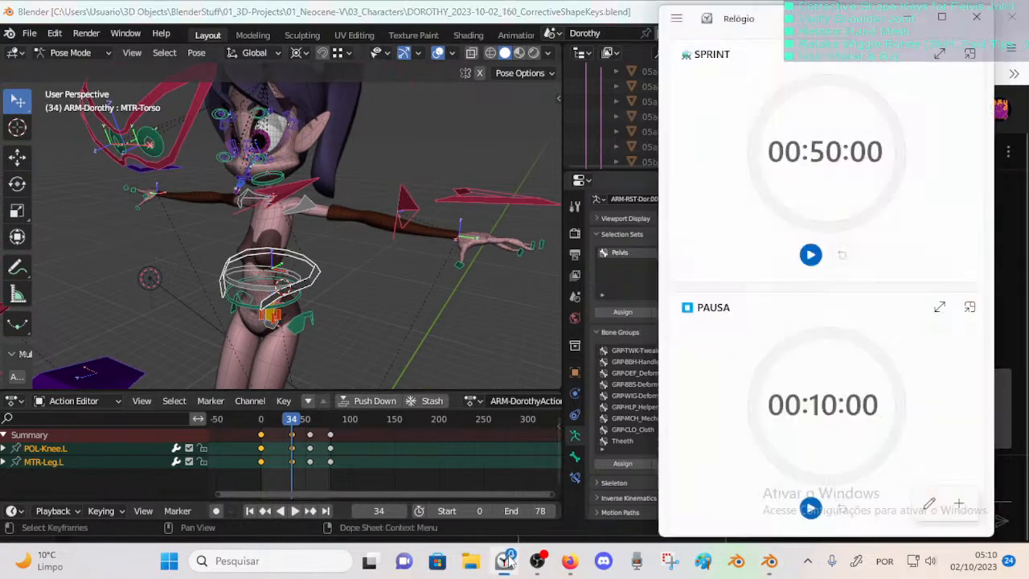
pyautogui.click(571, 561)
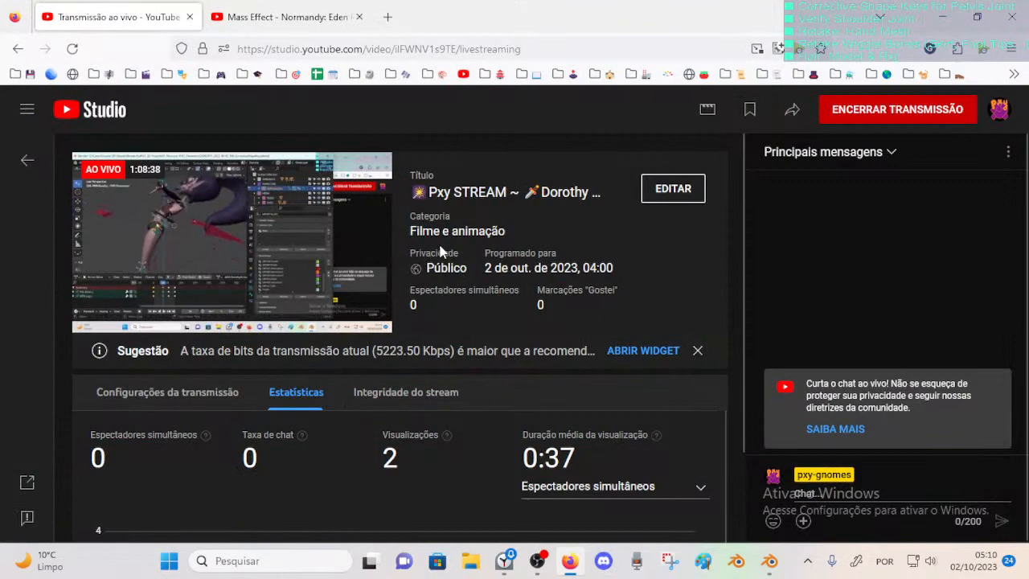
pyautogui.click(770, 562)
pyautogui.moveTo(489, 346); pyautogui.dragTo(415, 270, button='middle')
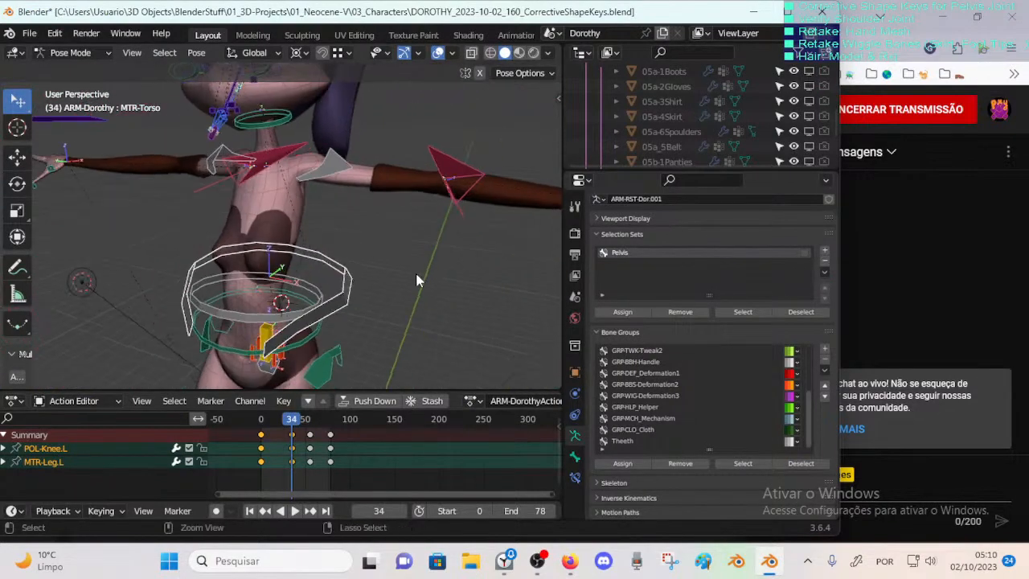
# Step: Save the file, enlarge the Outliner area and select the HDL-Spine.003 handle
pyautogui.hotkey('ctrl', 's')
pyautogui.moveTo(676, 167); pyautogui.dragTo(667, 234)
pyautogui.moveTo(382, 277); pyautogui.dragTo(340, 201, button='middle')
pyautogui.click(292, 187)
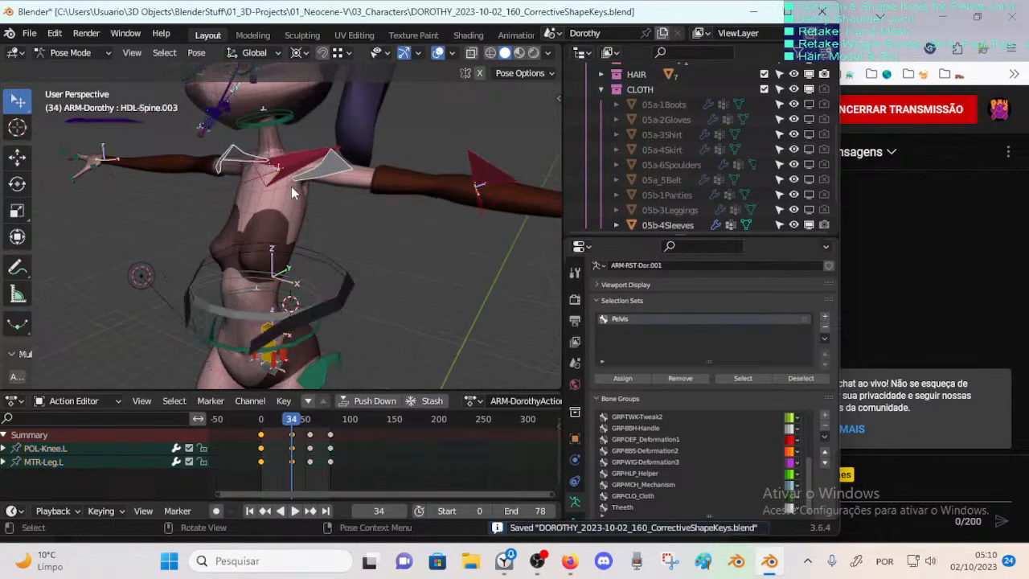
# Step: Show the clothing meshes, including boots, gloves, shirt and skirt, in the viewport and examine the dressed rig in edit and pose mode
pyautogui.hotkey('ctrl', 'Tab')
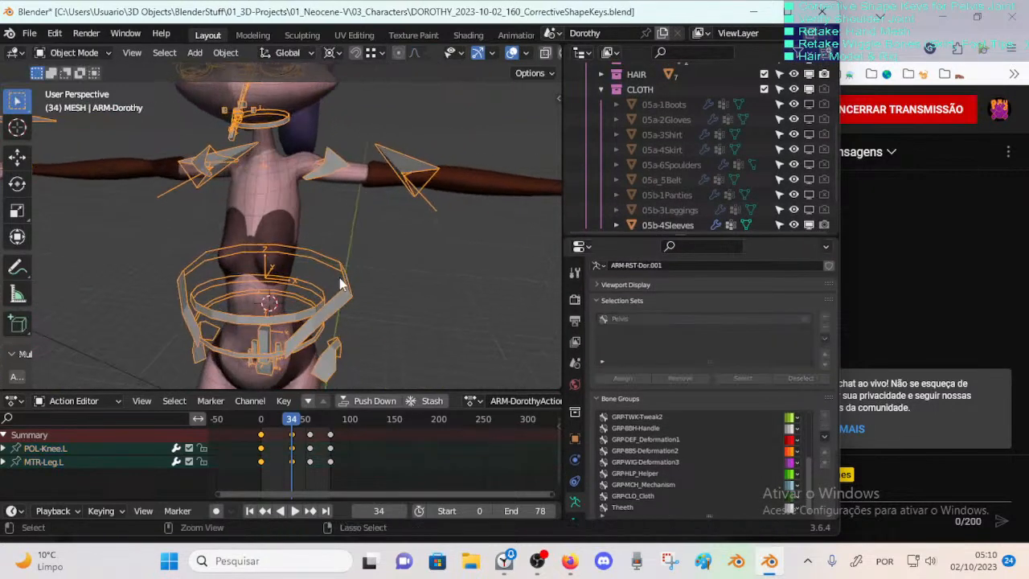
pyautogui.hotkey('ctrl', 'Tab')
pyautogui.scroll(1, 779, 159)
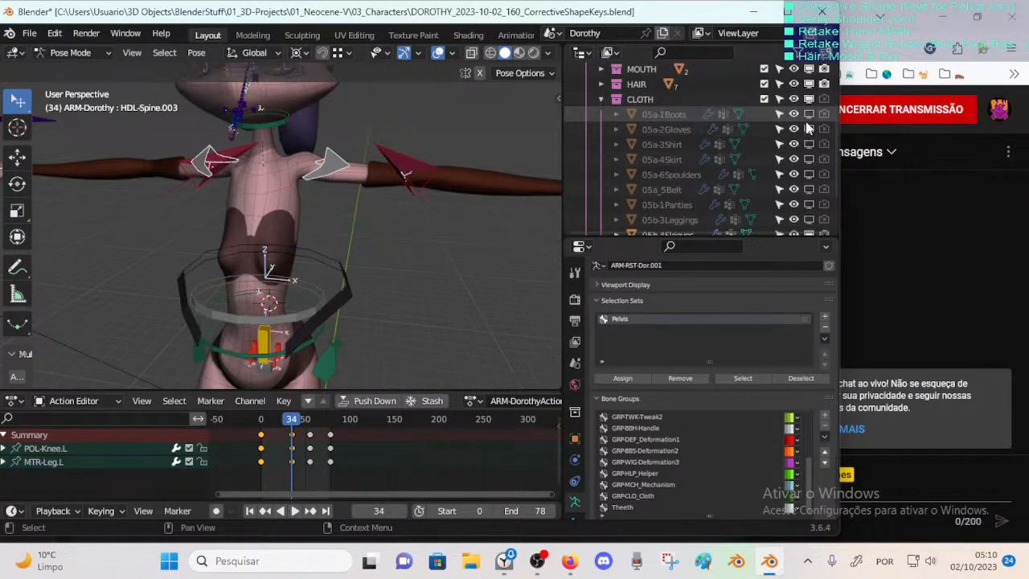
pyautogui.moveTo(809, 115); pyautogui.dragTo(809, 175)
pyautogui.moveTo(320, 198); pyautogui.dragTo(202, 210, button='middle')
pyautogui.scroll(-6, 202, 210)
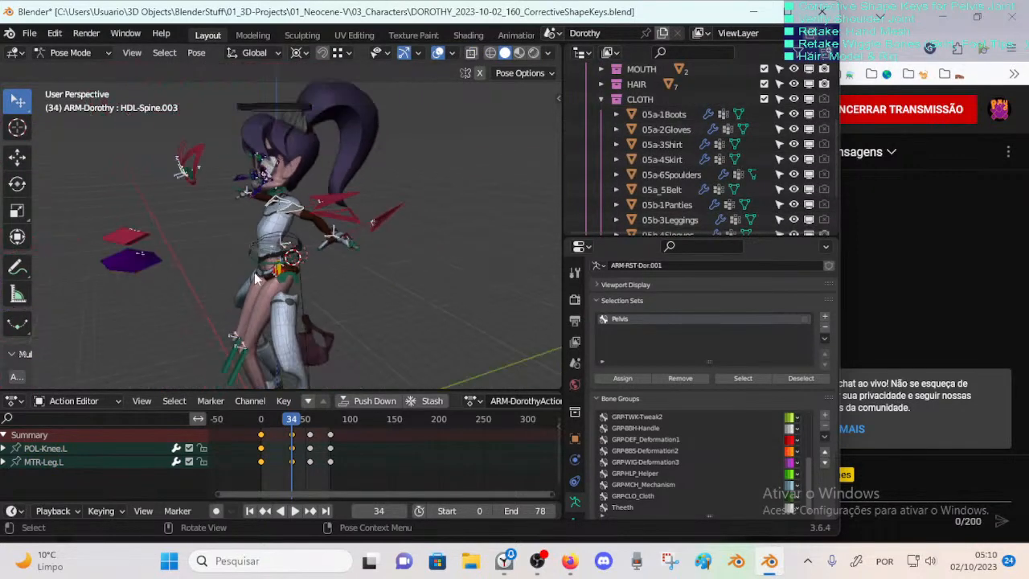
pyautogui.moveTo(254, 271); pyautogui.dragTo(372, 258, button='middle')
pyautogui.keyDown('shift'); pyautogui.moveTo(349, 291); pyautogui.dragTo(351, 229, button='middle'); pyautogui.keyUp('shift')
pyautogui.press('Tab')
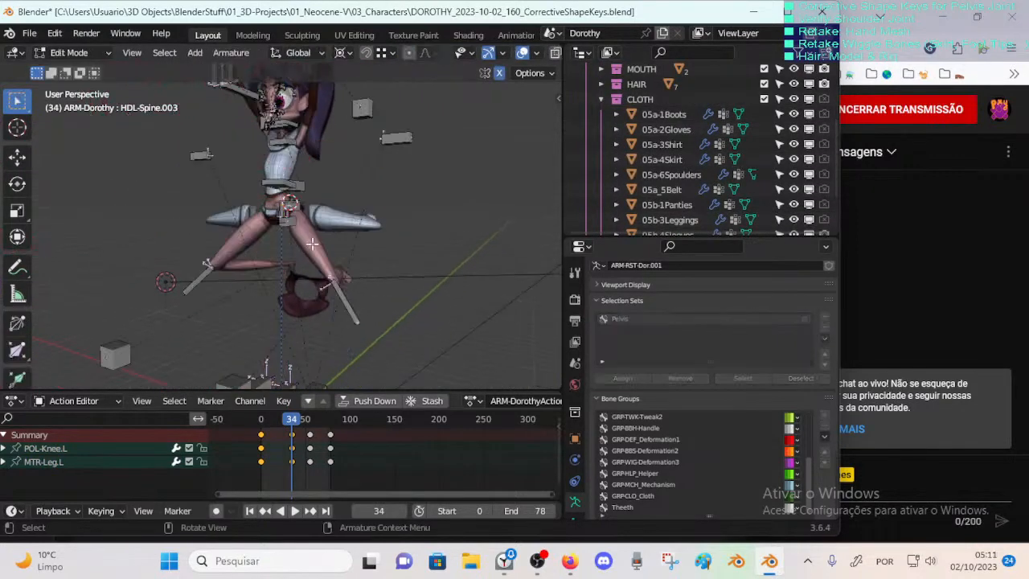
pyautogui.moveTo(279, 241); pyautogui.dragTo(328, 281, button='middle')
pyautogui.press('Tab')
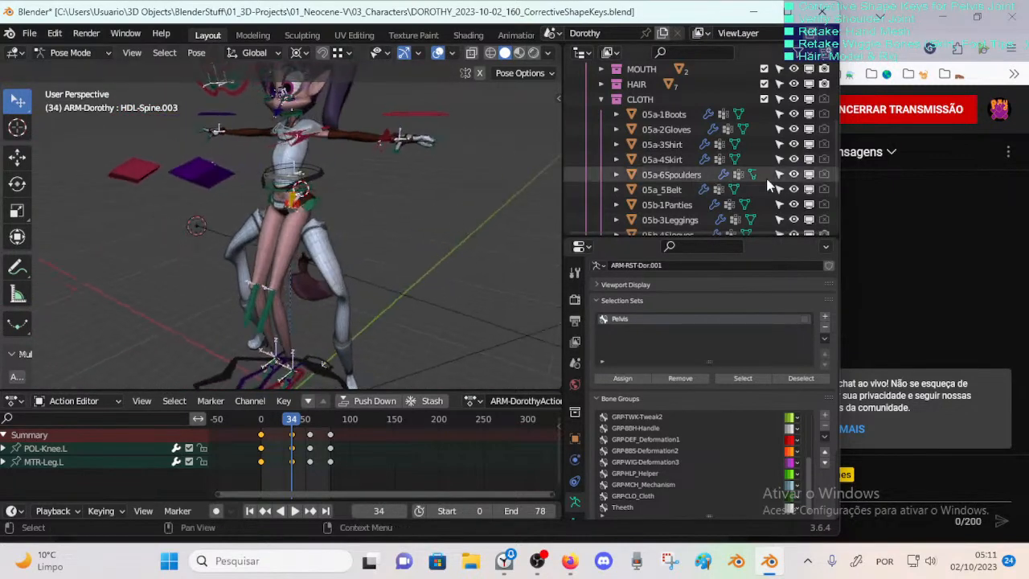
# Step: Hide the clothing meshes in the viewport again except 05b-4Sleeves, and save the file
pyautogui.scroll(-3, 769, 185)
pyautogui.click(811, 171)
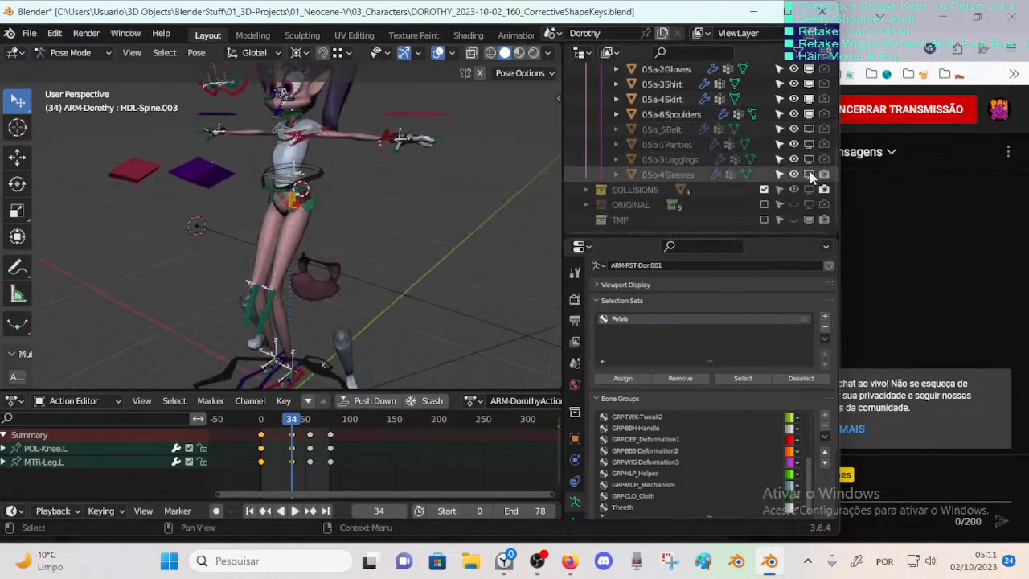
pyautogui.moveTo(810, 159); pyautogui.dragTo(810, 98)
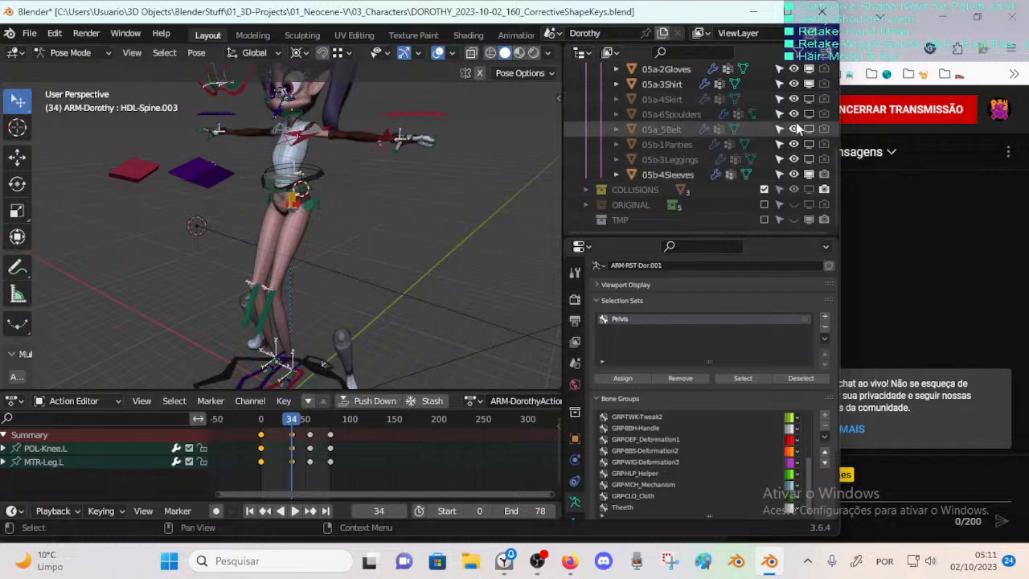
pyautogui.scroll(5, 796, 123)
pyautogui.moveTo(808, 166); pyautogui.dragTo(807, 149)
pyautogui.click(808, 171)
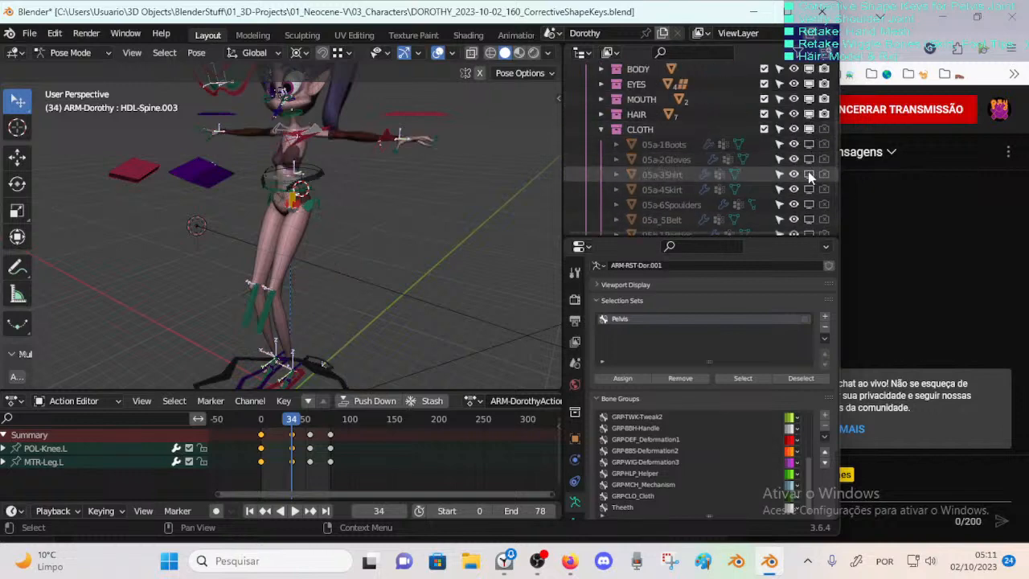
pyautogui.hotkey('ctrl', 's')
# Step: Switch the rig to object mode, select the 00_Body mesh and expand its Armature modifier settings
pyautogui.press('Tab')
pyautogui.moveTo(305, 225); pyautogui.dragTo(244, 275, button='middle')
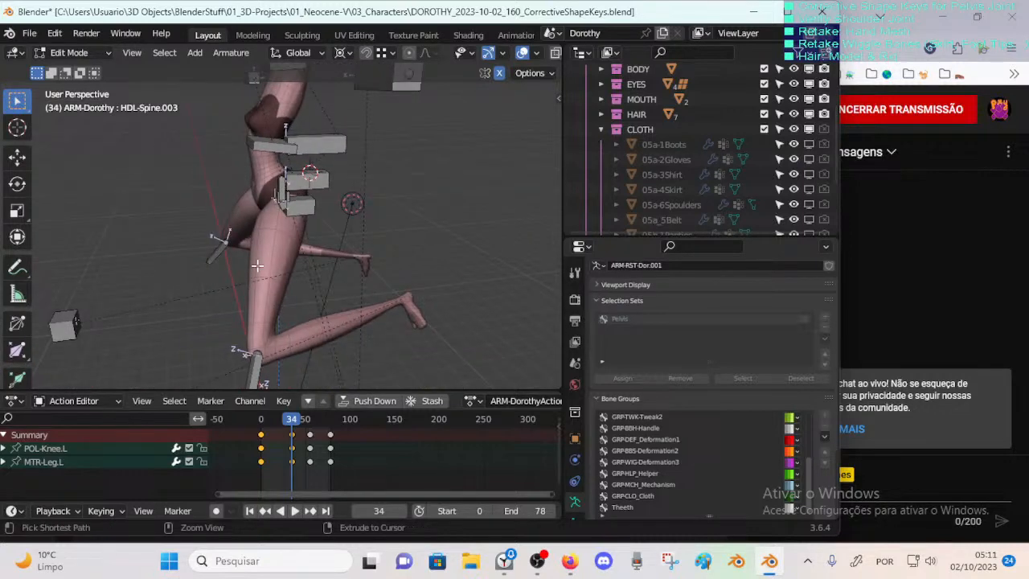
pyautogui.hotkey('ctrl', 'Tab')
pyautogui.click(258, 259)
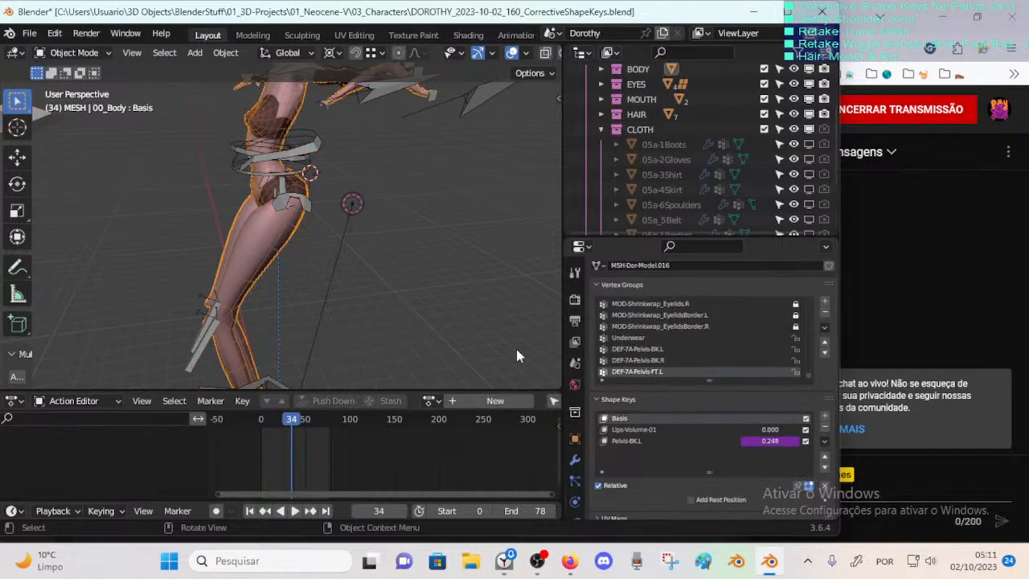
pyautogui.click(575, 460)
pyautogui.click(597, 299)
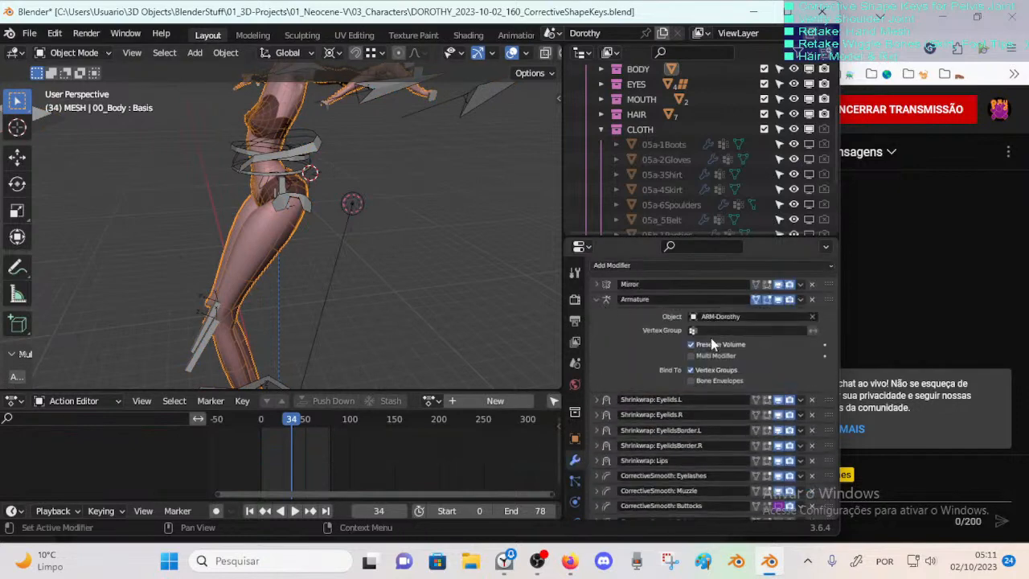
# Step: Enter edit mode on the 00_Body mesh and reveal all of its hidden geometry
pyautogui.moveTo(402, 209); pyautogui.dragTo(363, 290, button='middle')
pyautogui.press('Tab')
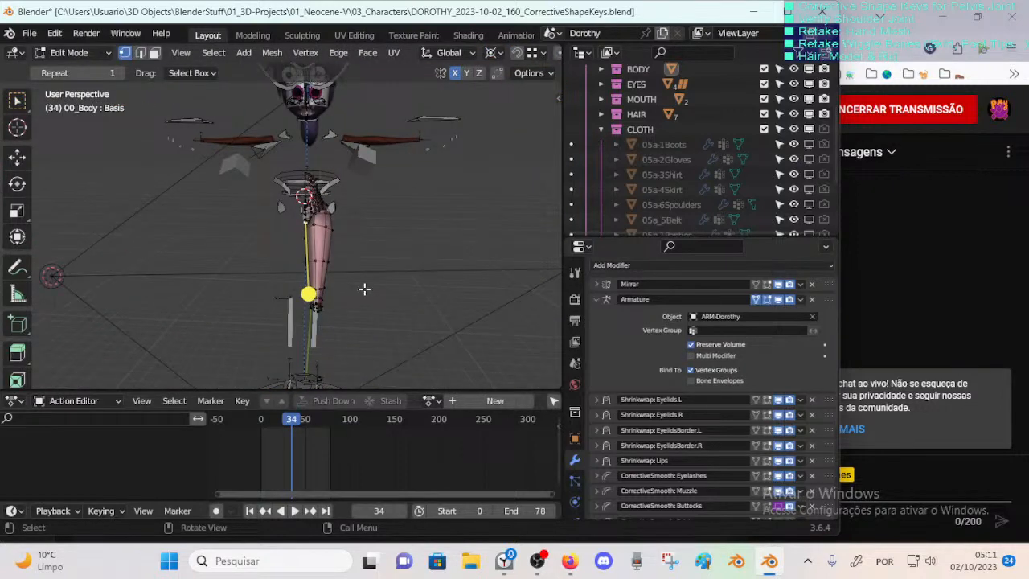
pyautogui.press('Tab')
pyautogui.press('Tab')
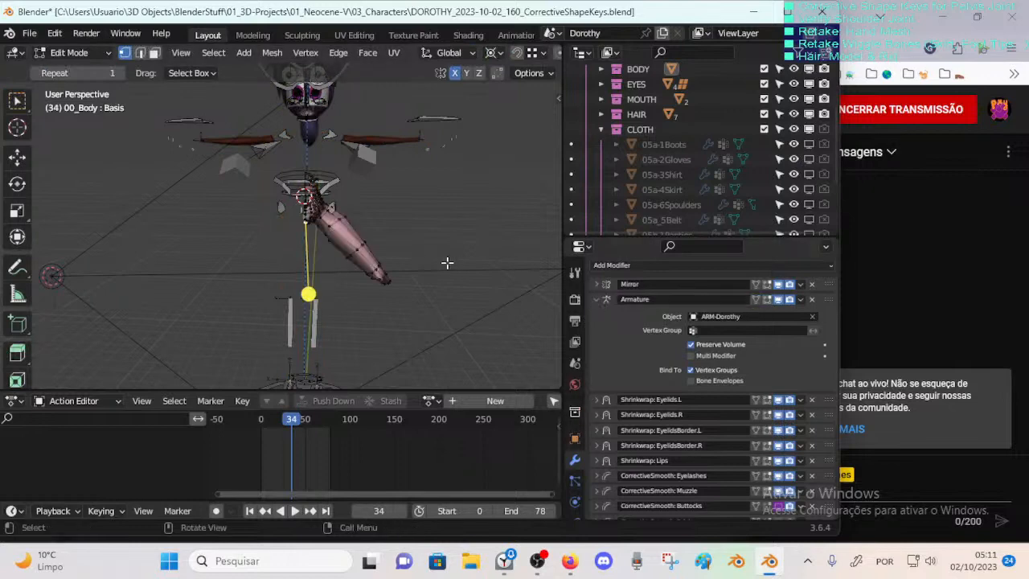
pyautogui.press('Tab')
pyautogui.press('Tab')
pyautogui.moveTo(408, 270)
pyautogui.mouseDown(button='middle')
pyautogui.moveTo(288, 271)
pyautogui.moveTo(387, 283)
pyautogui.moveTo(418, 266)
pyautogui.mouseUp(button='middle')
pyautogui.hotkey('alt', 'h')
pyautogui.press('h')
# Step: Compare the deformed 00_Body mesh in front and right orthographic views, examining the hips, bent leg and raised arm
pyautogui.press('KP_3')
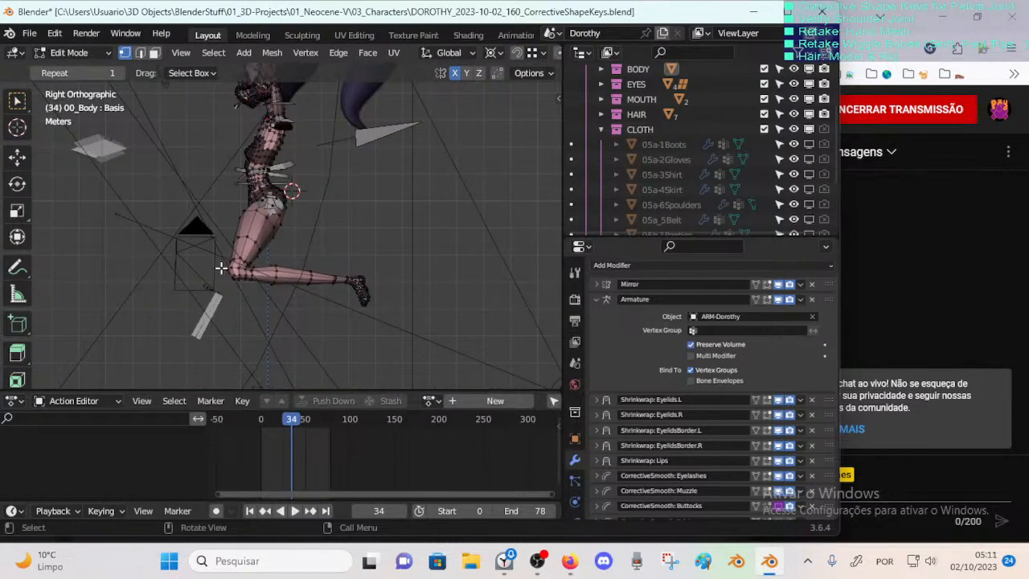
pyautogui.press('KP_1')
pyautogui.press('KP_3')
pyautogui.press('KP_1')
pyautogui.press('KP_3')
pyautogui.press('KP_1')
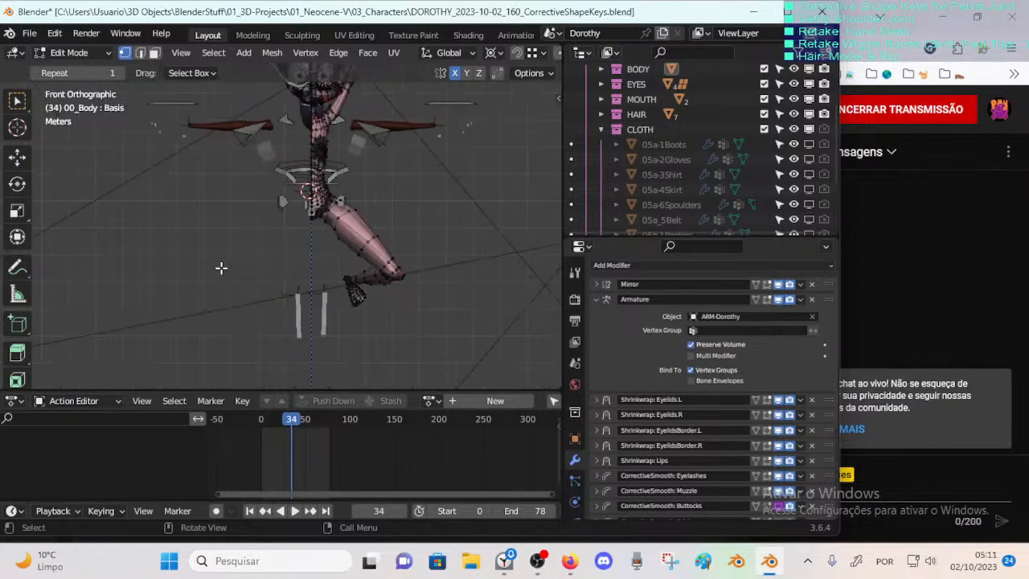
pyautogui.press('KP_3')
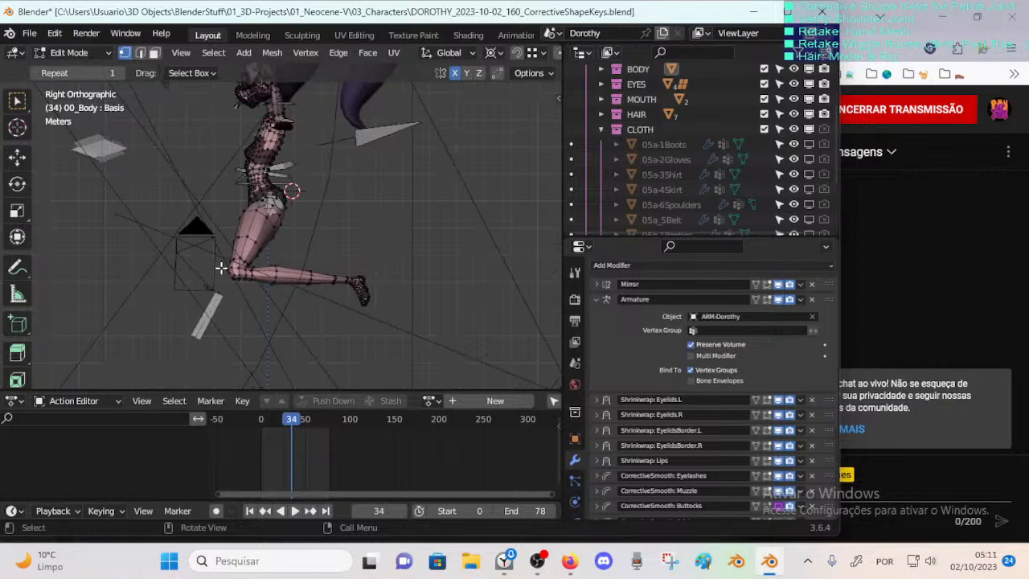
pyautogui.press('KP_1')
pyautogui.press('KP_3')
pyautogui.moveTo(330, 248)
pyautogui.mouseDown(button='middle')
pyautogui.moveTo(303, 260)
pyautogui.moveTo(340, 265)
pyautogui.mouseUp(button='middle')
pyautogui.press('KP_1')
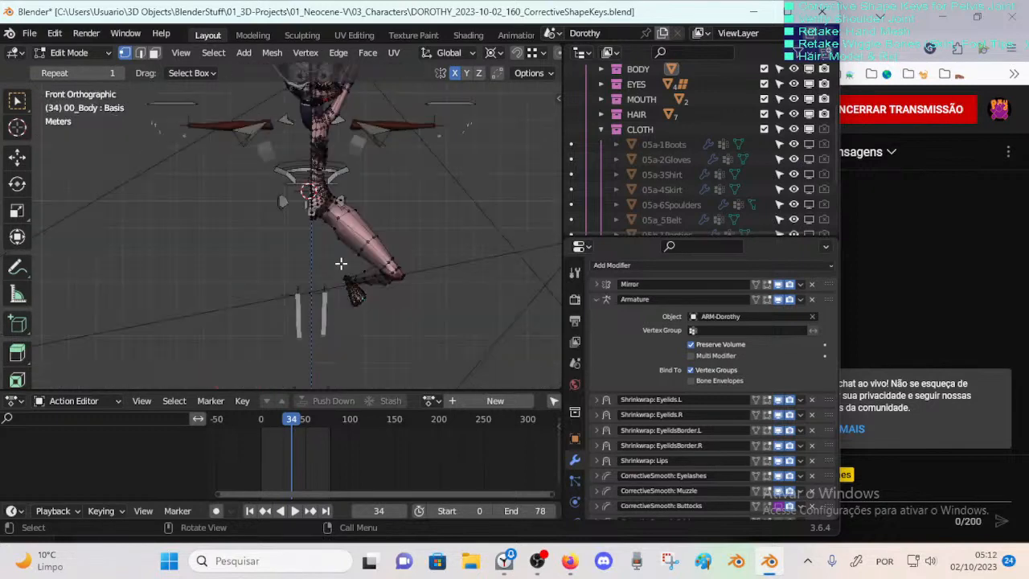
pyautogui.press('KP_3')
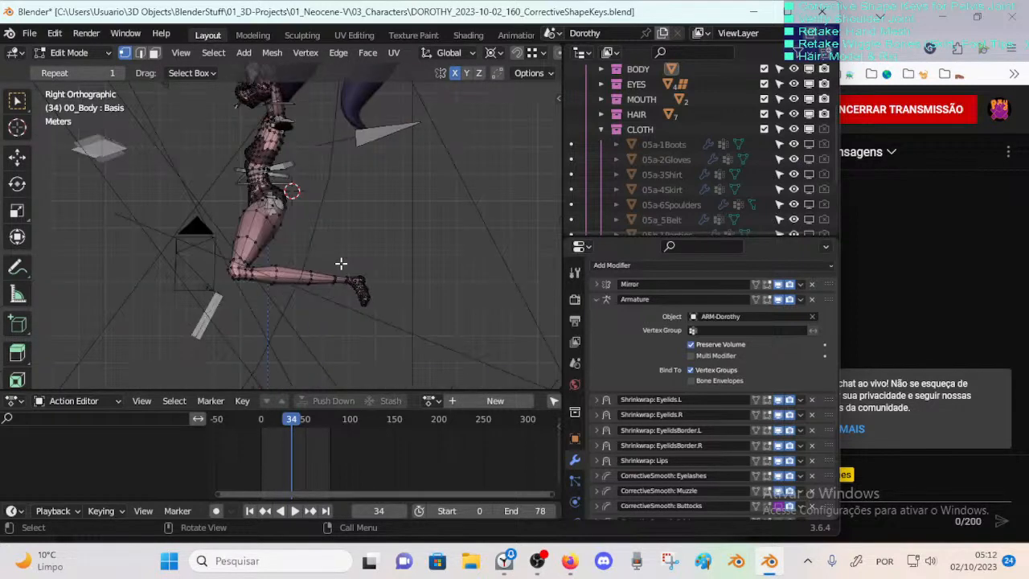
pyautogui.press('KP_1')
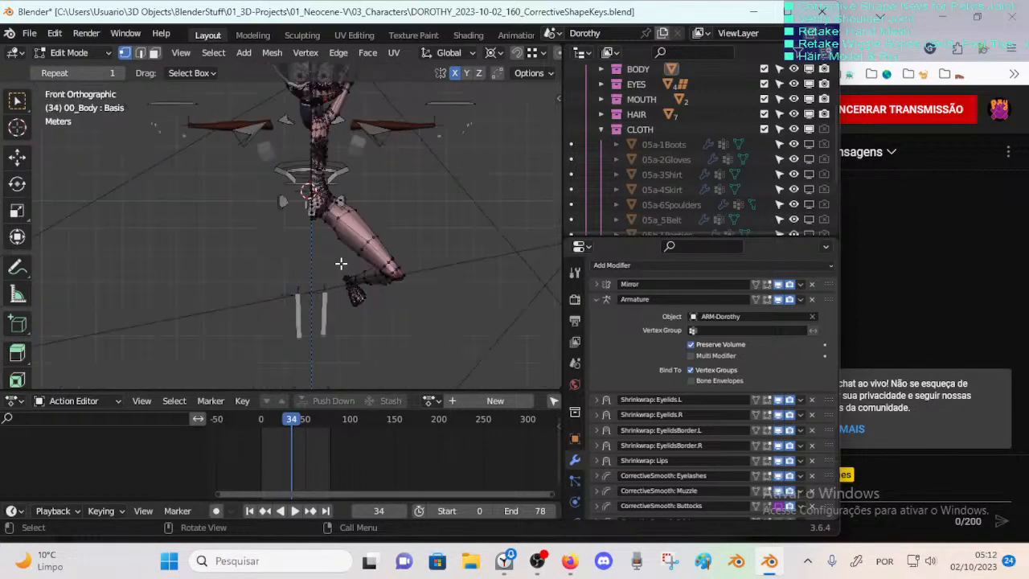
pyautogui.press('KP_3')
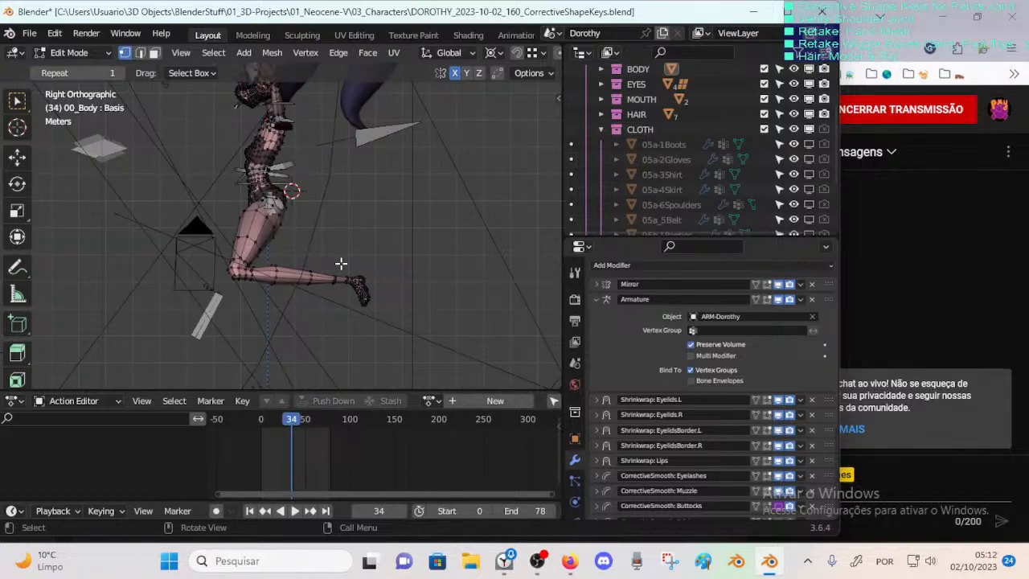
pyautogui.press('KP_1')
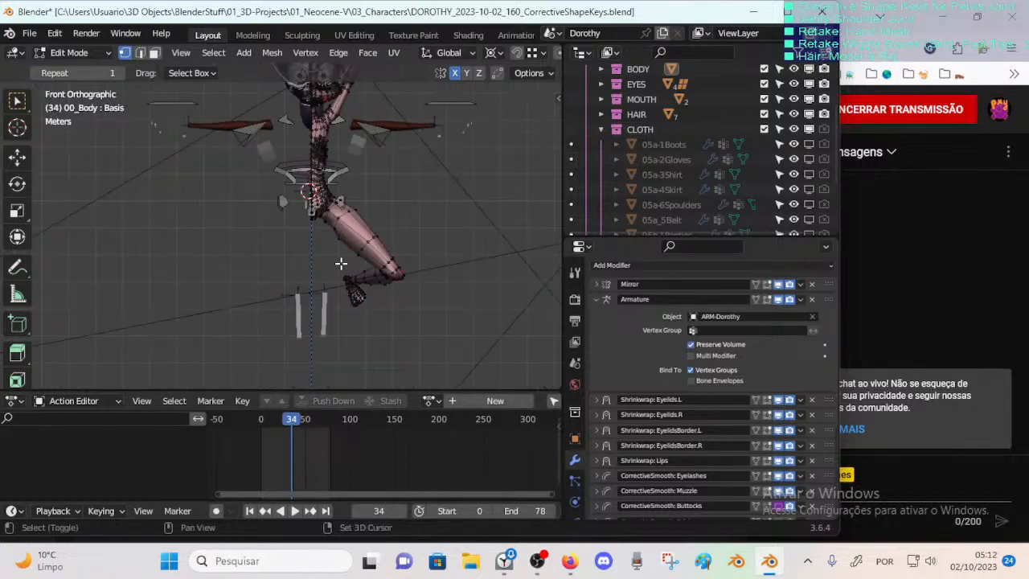
pyautogui.scroll(2, 341, 263)
pyautogui.press('KP_3')
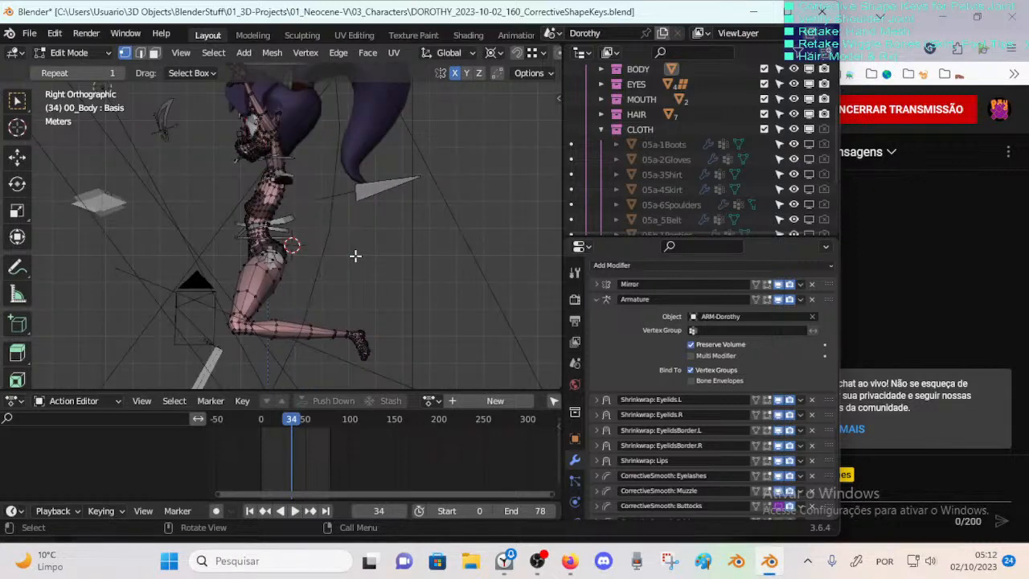
pyautogui.press('KP_1')
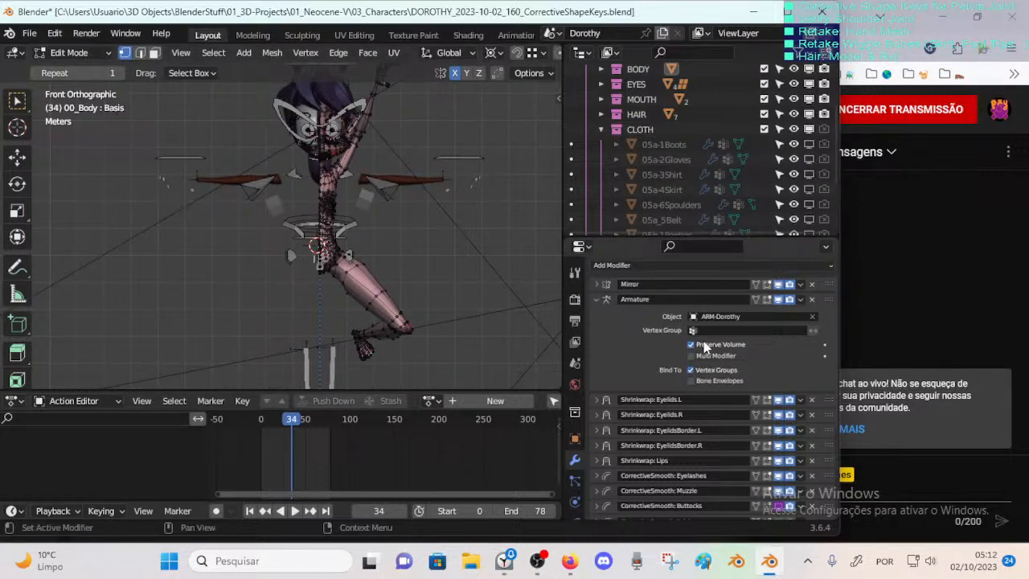
pyautogui.moveTo(436, 269); pyautogui.dragTo(264, 255, button='middle')
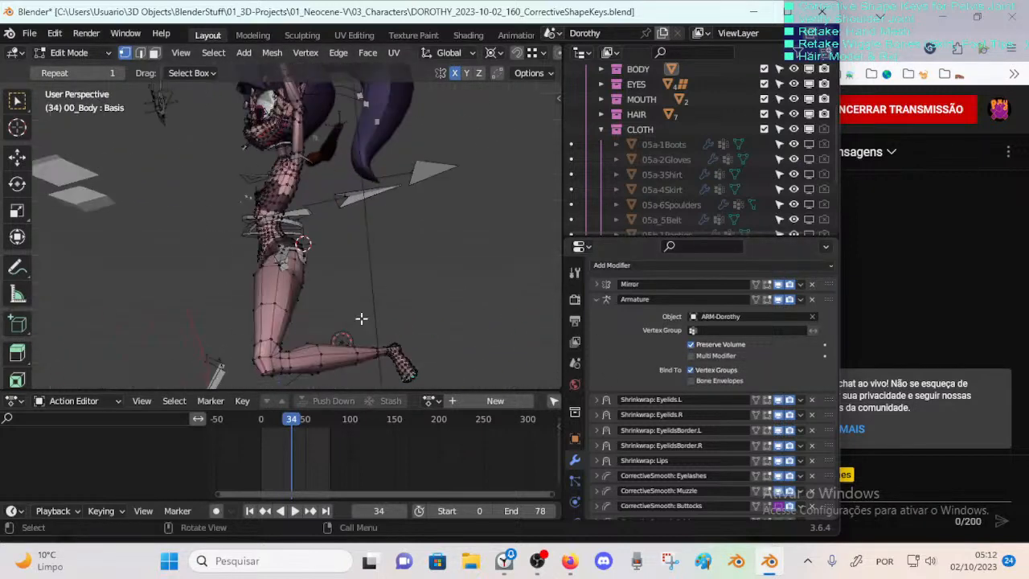
# Step: Switch to the ARM-Dorothy armature in pose mode and try moving the MTR-Torso control
pyautogui.hotkey('ctrl', 'Tab')
pyautogui.click(206, 284)
pyautogui.moveTo(221, 282); pyautogui.dragTo(371, 248, button='middle')
pyautogui.click(373, 247)
pyautogui.hotkey('ctrl', 'Tab')
pyautogui.click(385, 243)
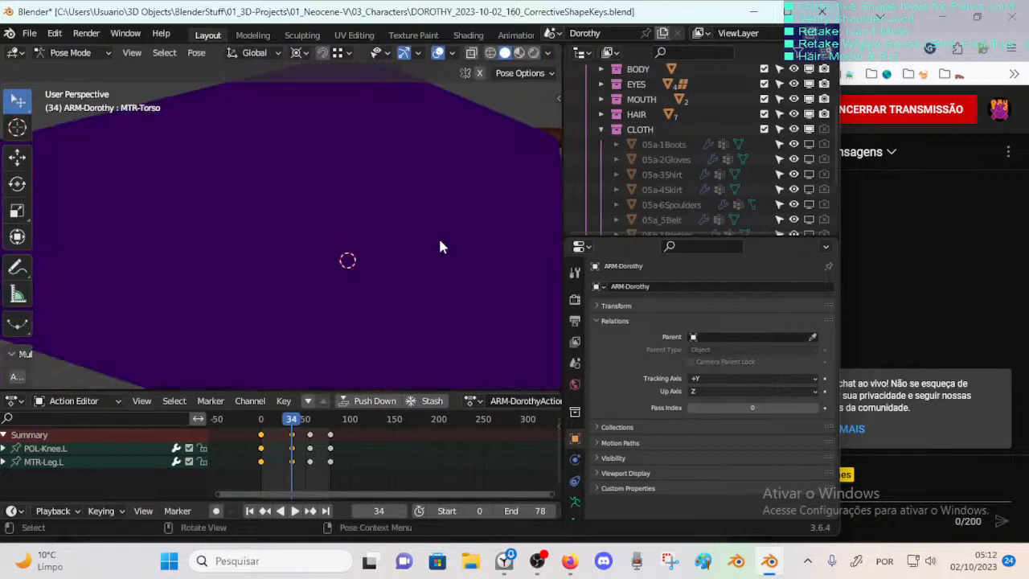
pyautogui.press('g')
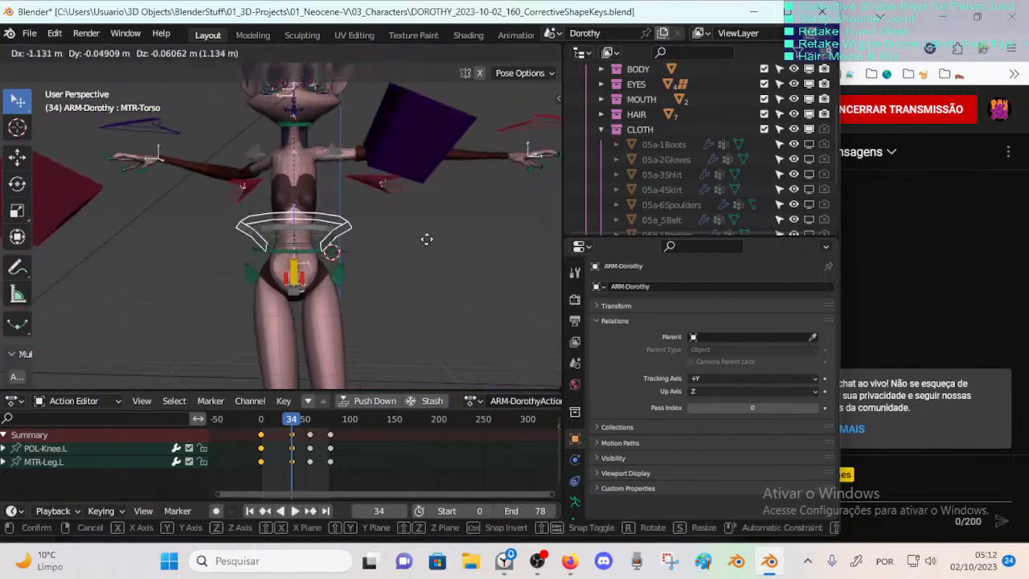
pyautogui.click(448, 274)
# Step: Try moving the CMD-Hips and CMD-TorsoLower controls to test the waist deformation
pyautogui.click(411, 299)
pyautogui.press('g')
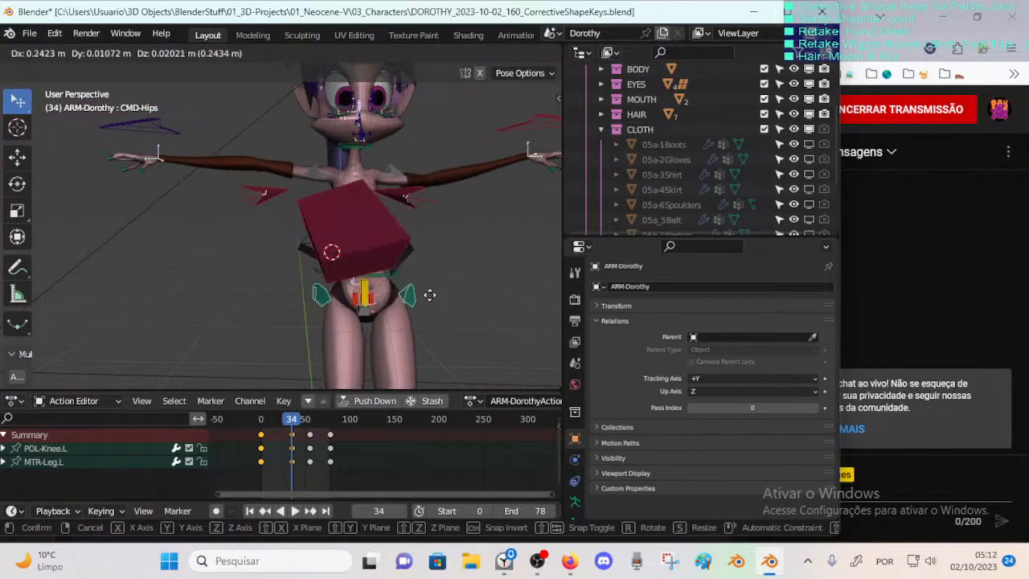
pyautogui.click(407, 299)
pyautogui.click(393, 278)
pyautogui.press('g')
pyautogui.click(390, 276)
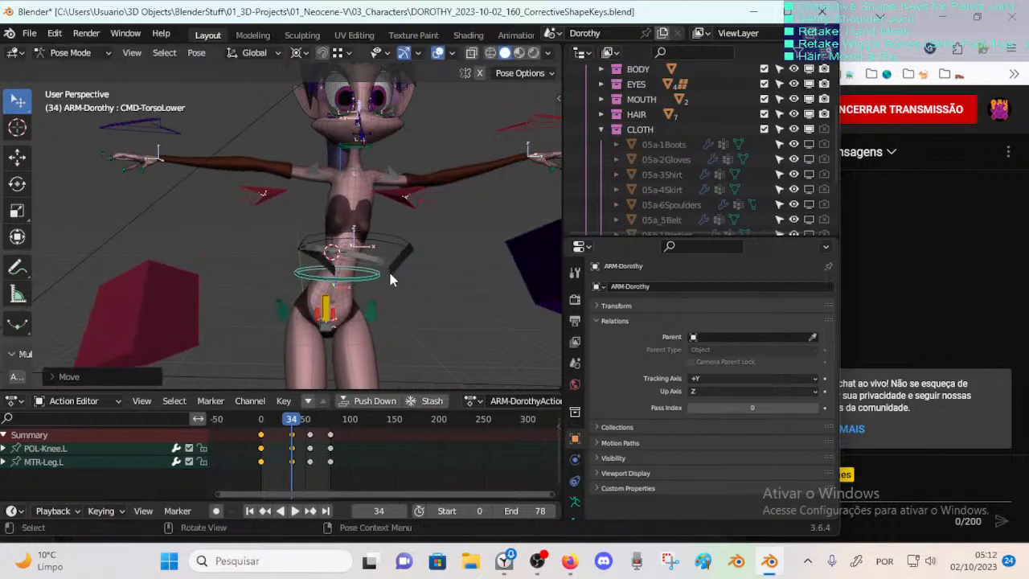
# Step: Try further moves of the waist and hip controls, and undo the test pose changes
pyautogui.moveTo(404, 249); pyautogui.dragTo(348, 268)
pyautogui.moveTo(394, 273); pyautogui.dragTo(382, 272)
pyautogui.moveTo(382, 272); pyautogui.dragTo(318, 296, button='middle')
pyautogui.hotkey('ctrl', 'z')
pyautogui.hotkey('ctrl', 'z')
pyautogui.moveTo(310, 296); pyautogui.dragTo(345, 288)
pyautogui.moveTo(338, 267)
pyautogui.mouseDown(button='middle')
pyautogui.moveTo(319, 241)
pyautogui.moveTo(324, 287)
pyautogui.moveTo(361, 246)
pyautogui.moveTo(314, 262)
pyautogui.moveTo(272, 250)
pyautogui.moveTo(343, 256)
pyautogui.moveTo(333, 249)
pyautogui.moveTo(336, 288)
pyautogui.moveTo(333, 276)
pyautogui.mouseUp(button='middle')
pyautogui.hotkey('ctrl', 'z')
# Step: Return to object mode and select the front hair strand 03_HairFrontC
pyautogui.scroll(-3, 298, 246)
pyautogui.moveTo(298, 246); pyautogui.dragTo(352, 231, button='middle')
pyautogui.hotkey('ctrl', 'Tab')
pyautogui.click(293, 257)
pyautogui.scroll(2, 293, 257)
pyautogui.click(389, 232)
pyautogui.click(347, 222)
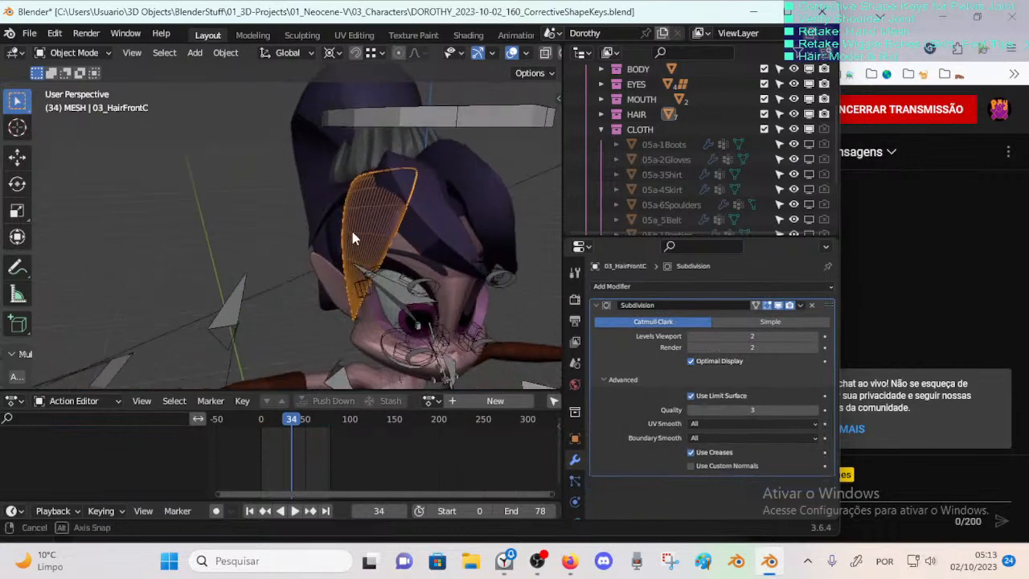
# Step: Select the front hair strand 04_HairFrontB and examine its shape and Subdivision modifier around the head
pyautogui.click(421, 199)
pyautogui.moveTo(479, 195); pyautogui.dragTo(378, 197, button='middle')
pyautogui.click(304, 200)
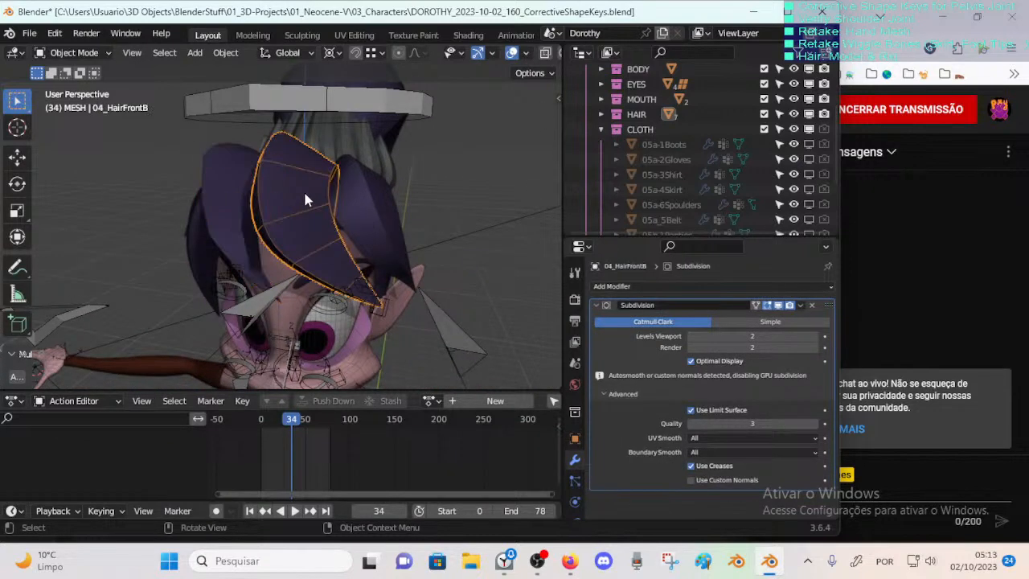
pyautogui.click(349, 208)
pyautogui.click(280, 208)
pyautogui.moveTo(279, 209); pyautogui.dragTo(413, 206, button='middle')
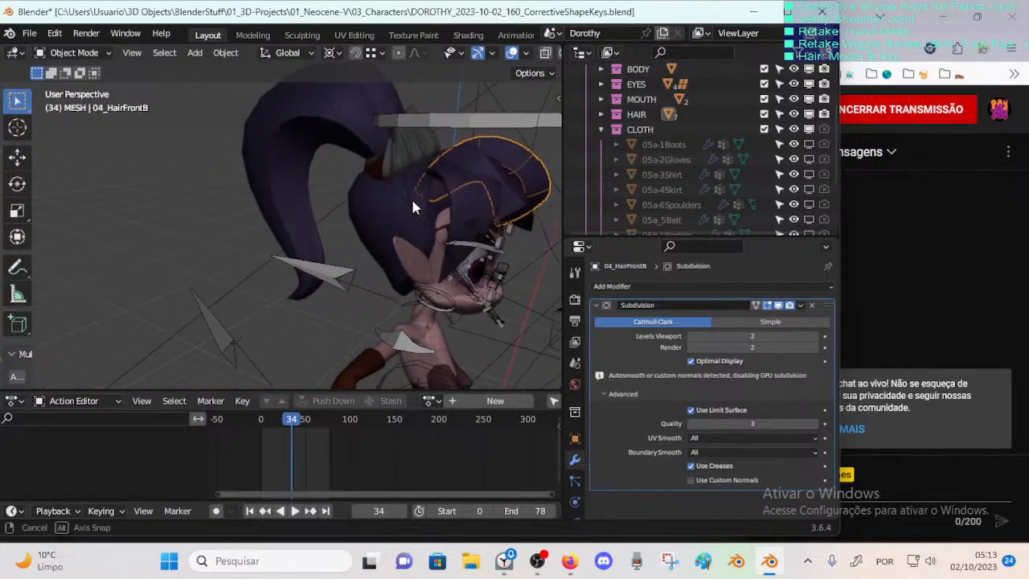
# Step: Select the 03_HairPonytail mesh and examine the ponytail and surrounding hair from several angles
pyautogui.click(400, 166)
pyautogui.moveTo(399, 166); pyautogui.dragTo(144, 157, button='middle')
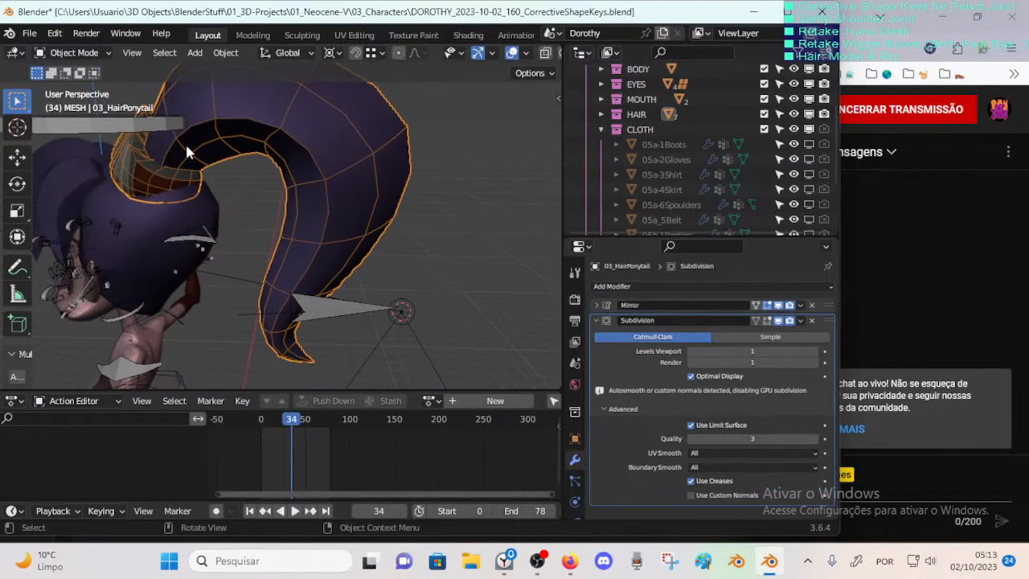
pyautogui.moveTo(144, 193); pyautogui.dragTo(278, 145, button='middle')
pyautogui.click(279, 145)
pyautogui.moveTo(337, 170); pyautogui.dragTo(259, 224, button='middle')
pyautogui.click(255, 226)
pyautogui.moveTo(299, 251); pyautogui.dragTo(266, 291, button='middle')
pyautogui.moveTo(282, 240); pyautogui.dragTo(299, 280, button='middle')
pyautogui.moveTo(289, 161); pyautogui.dragTo(329, 131, button='middle')
# Step: Select 03_HairFrontC again and examine how the strand sits against the head and neighbouring hair
pyautogui.click(275, 224)
pyautogui.scroll(3, 238, 256)
pyautogui.scroll(-3, 238, 256)
pyautogui.click(327, 121)
pyautogui.moveTo(361, 89); pyautogui.dragTo(268, 216, button='middle')
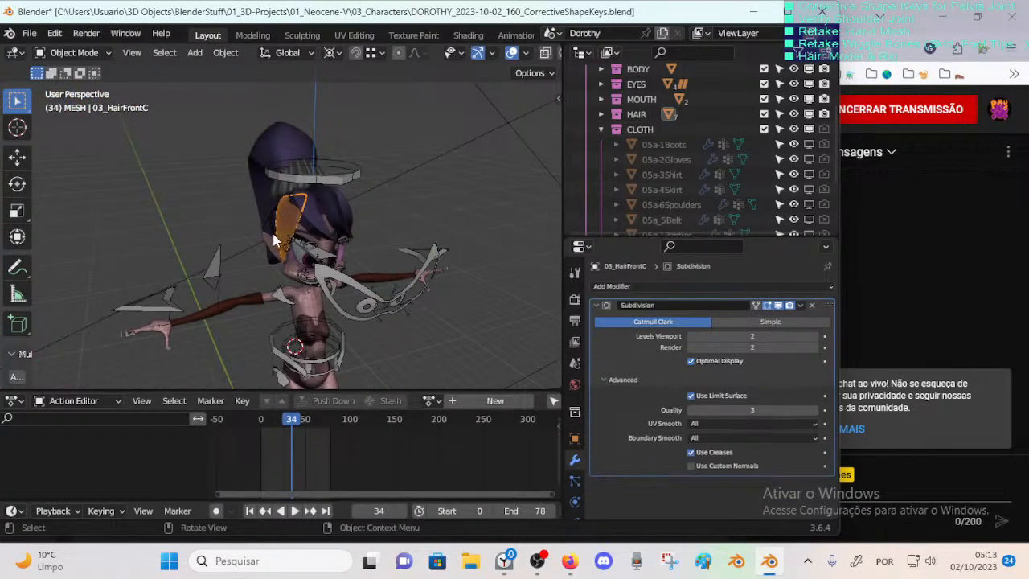
pyautogui.scroll(3, 273, 233)
pyautogui.click(296, 238)
pyautogui.click(353, 218)
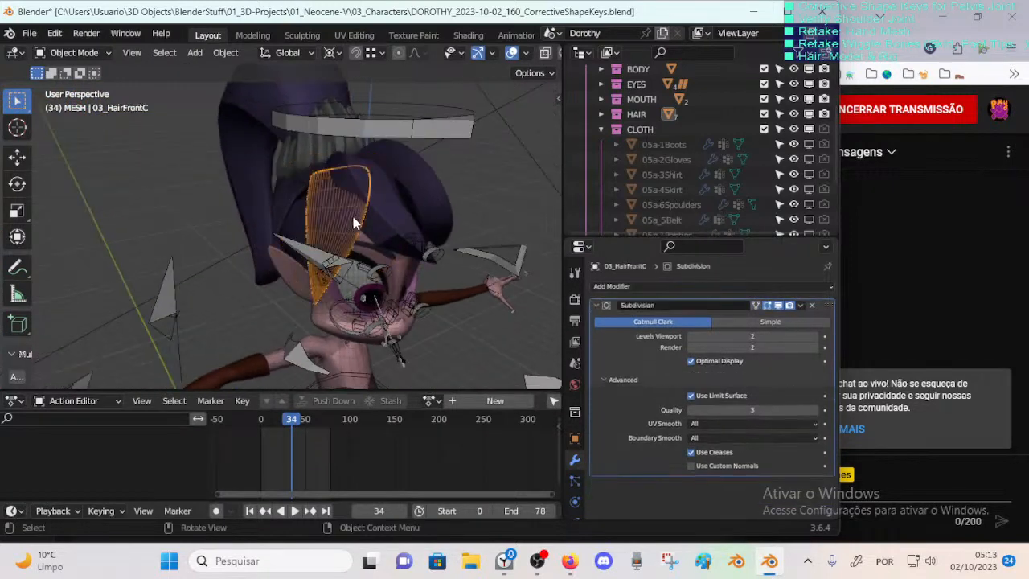
pyautogui.moveTo(280, 215); pyautogui.dragTo(327, 208, button='middle')
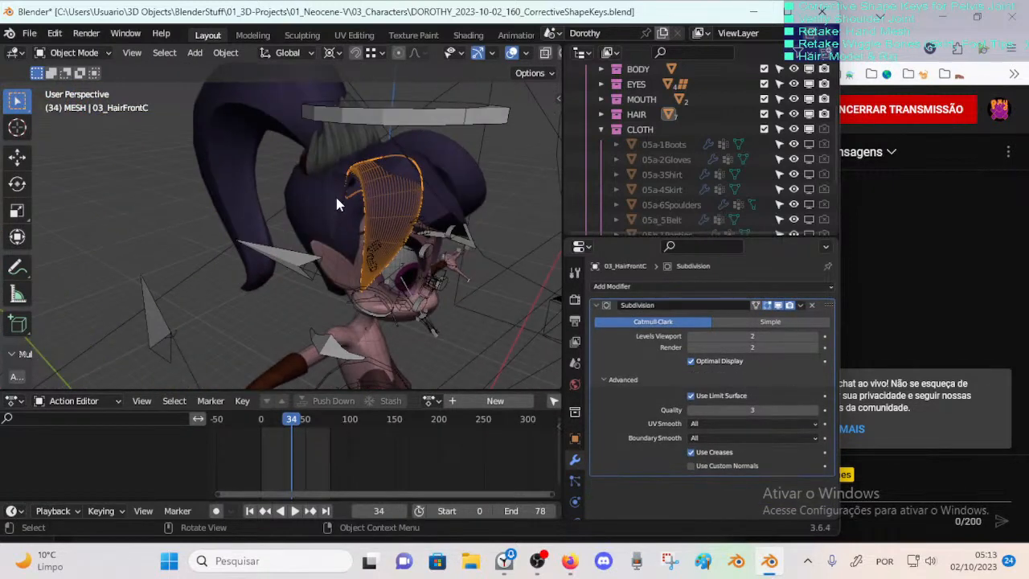
# Step: Select the 00_Body mesh and save the current Blender file
pyautogui.click(427, 195)
pyautogui.moveTo(442, 193); pyautogui.dragTo(447, 223, button='middle')
pyautogui.click(290, 196)
pyautogui.click(288, 200)
pyautogui.click(450, 227)
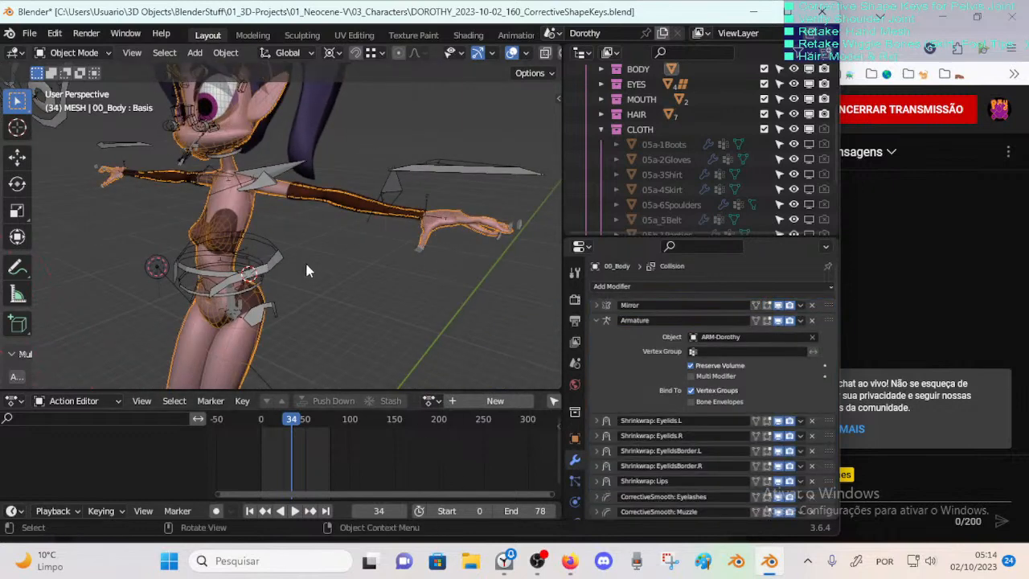
pyautogui.moveTo(305, 260); pyautogui.dragTo(265, 286, button='middle')
pyautogui.hotkey('ctrl', 's')
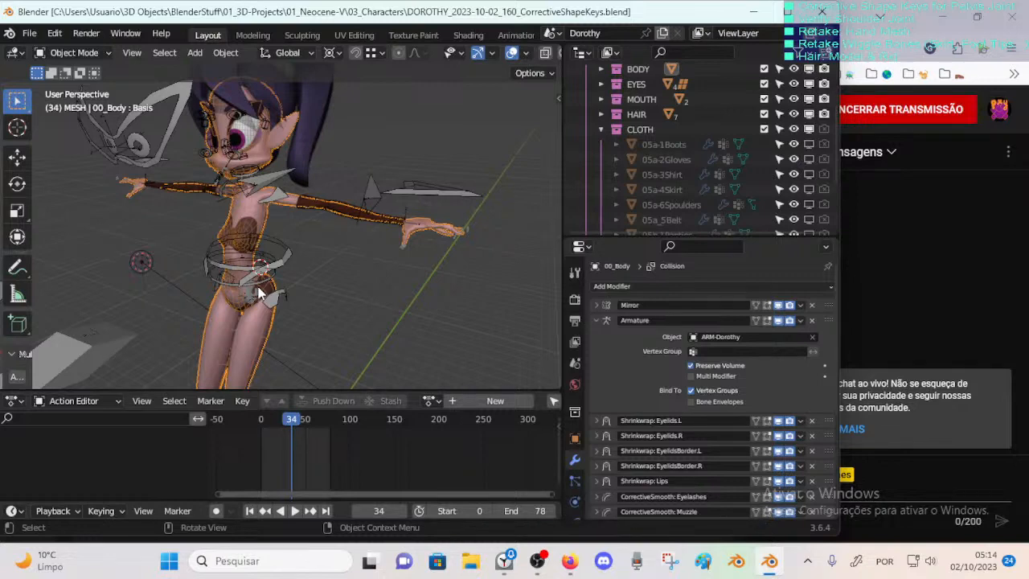
# Step: Look over the body and rig in the rest pose from several distances, and save the file again
pyautogui.moveTo(296, 239); pyautogui.dragTo(322, 225, button='middle')
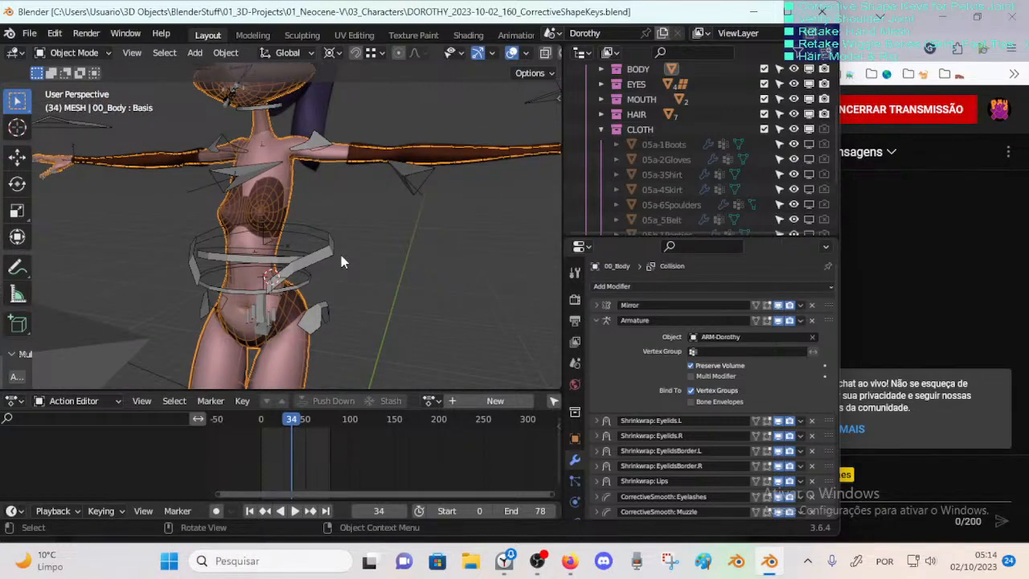
pyautogui.scroll(-4, 333, 267)
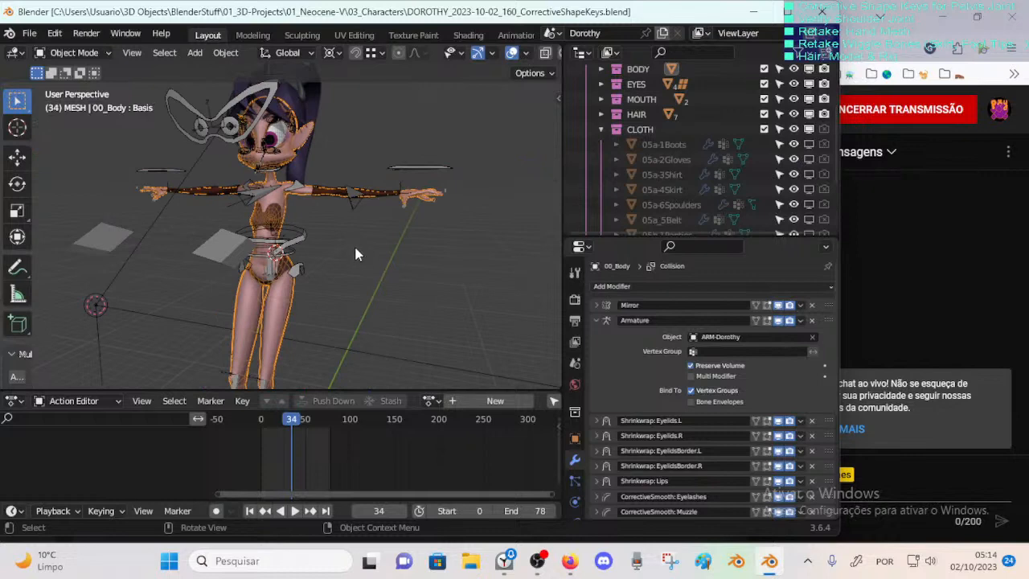
pyautogui.moveTo(356, 252); pyautogui.dragTo(344, 328, button='middle')
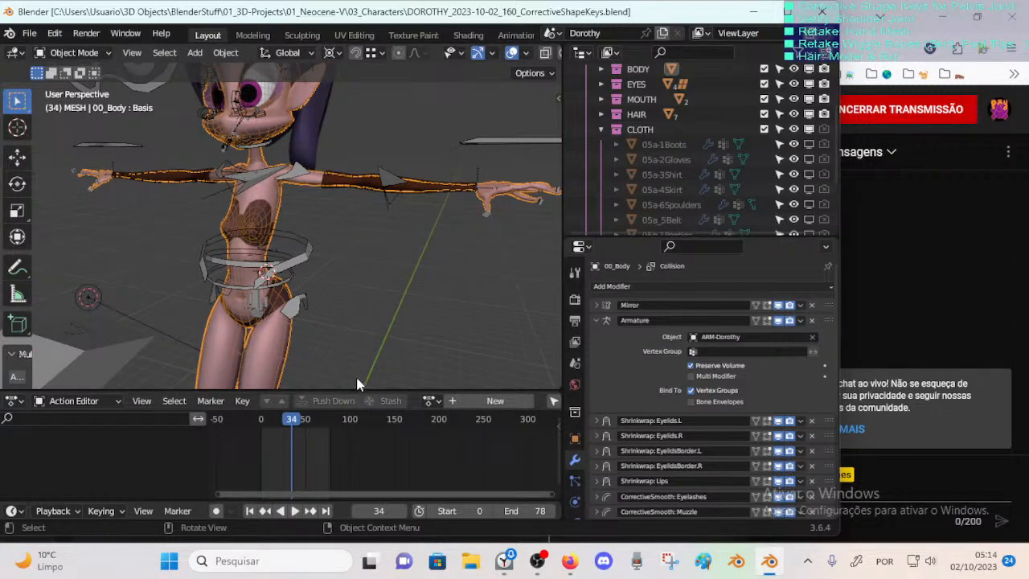
pyautogui.hotkey('ctrl', 's')
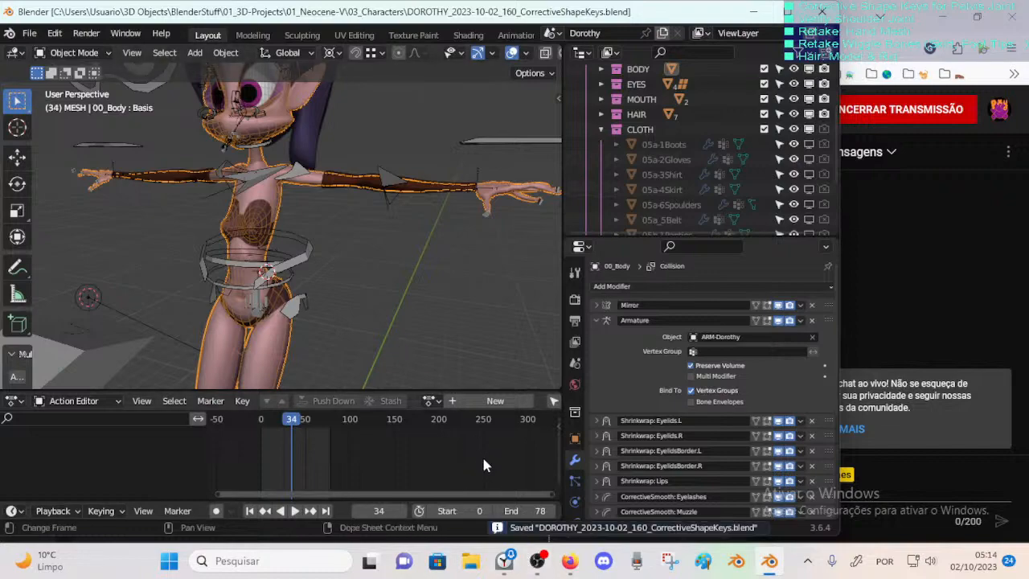